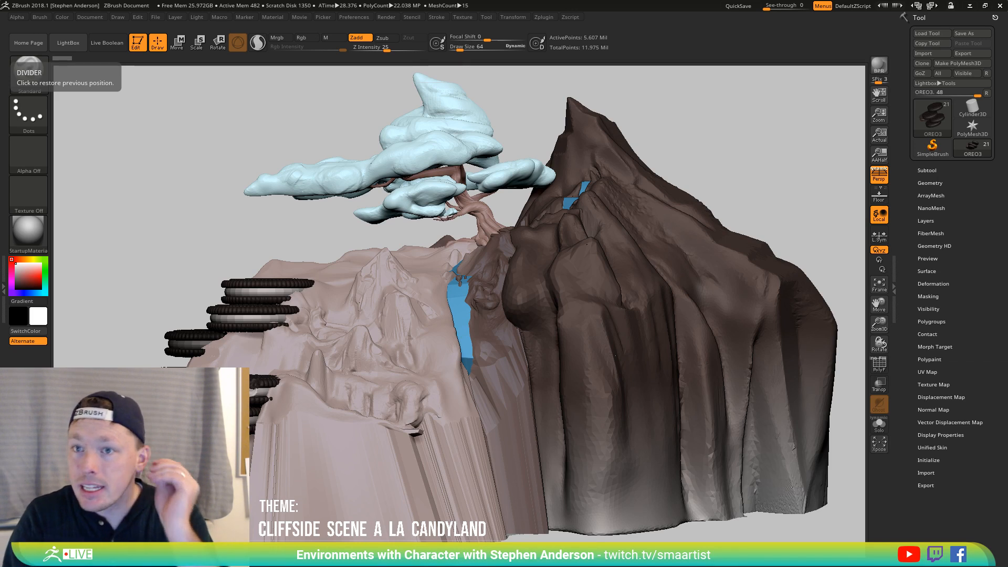
Import the image IMG_2037 as a texture, add it to Spotlight and hide the LightBox browser
click(463, 17)
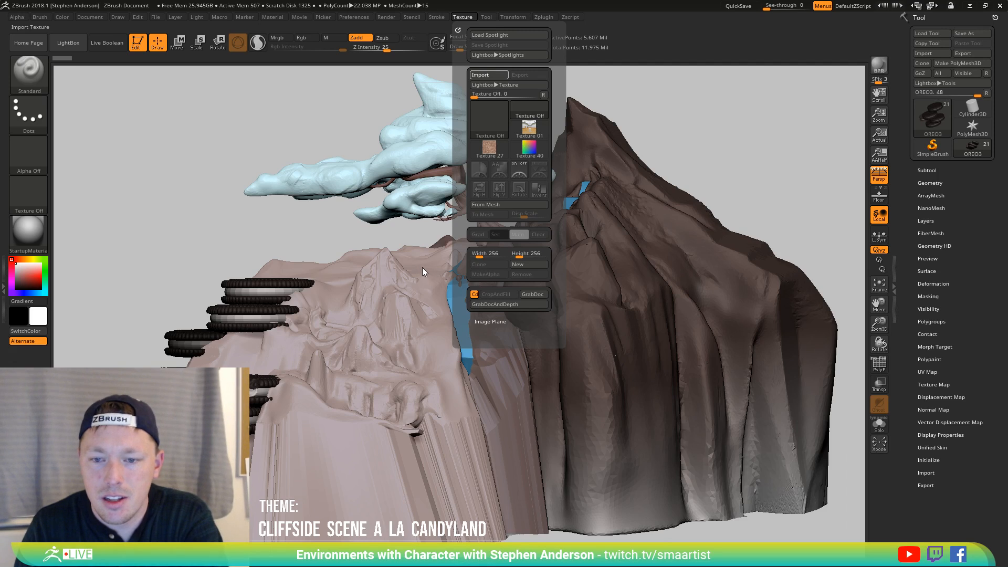
click(464, 16)
click(489, 167)
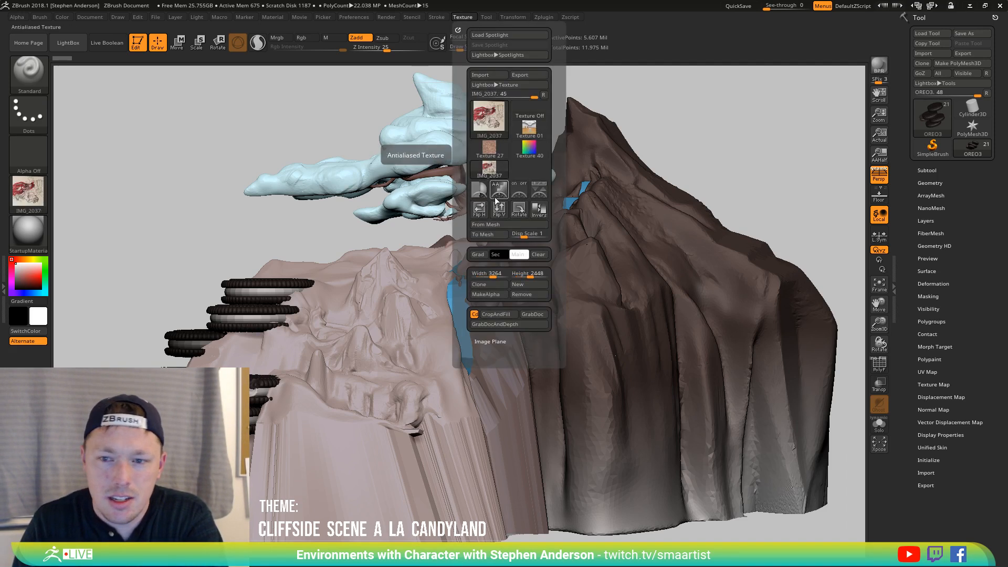
click(541, 194)
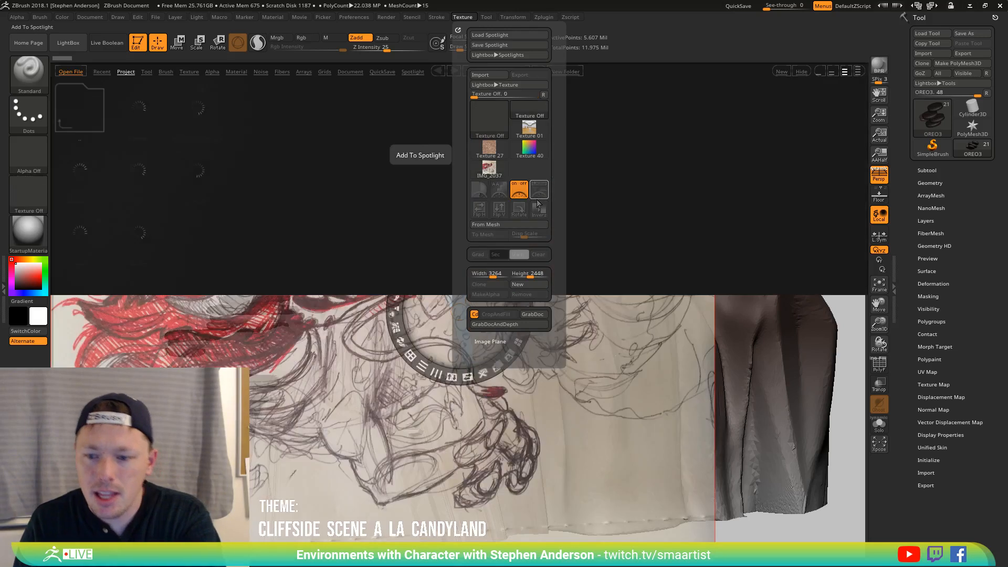
key(comma)
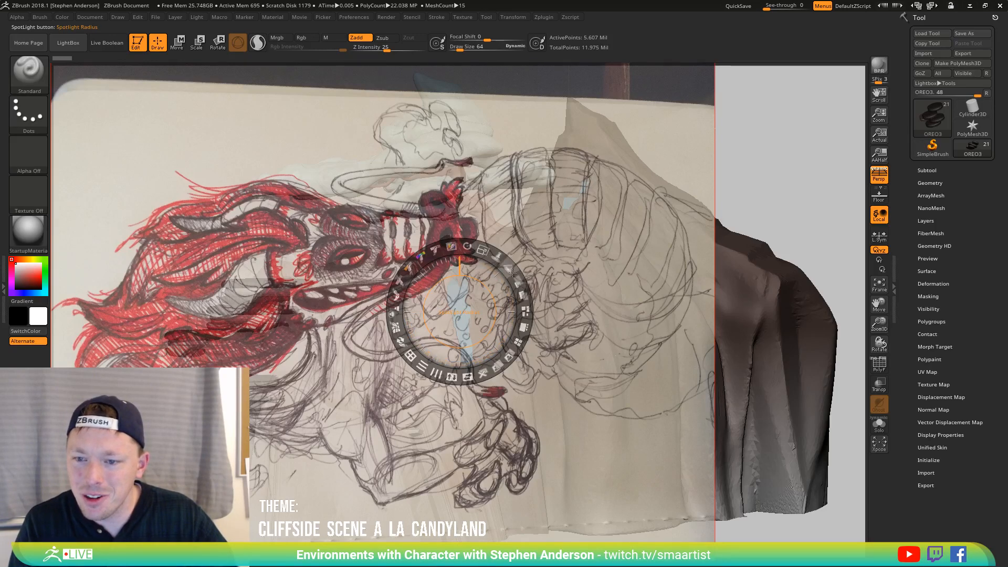
Rotate the reference sketch upright, make it opaque, and shrink it into the canvas's upper-left corner
drag(467, 246, 485, 372)
drag(463, 319, 482, 311)
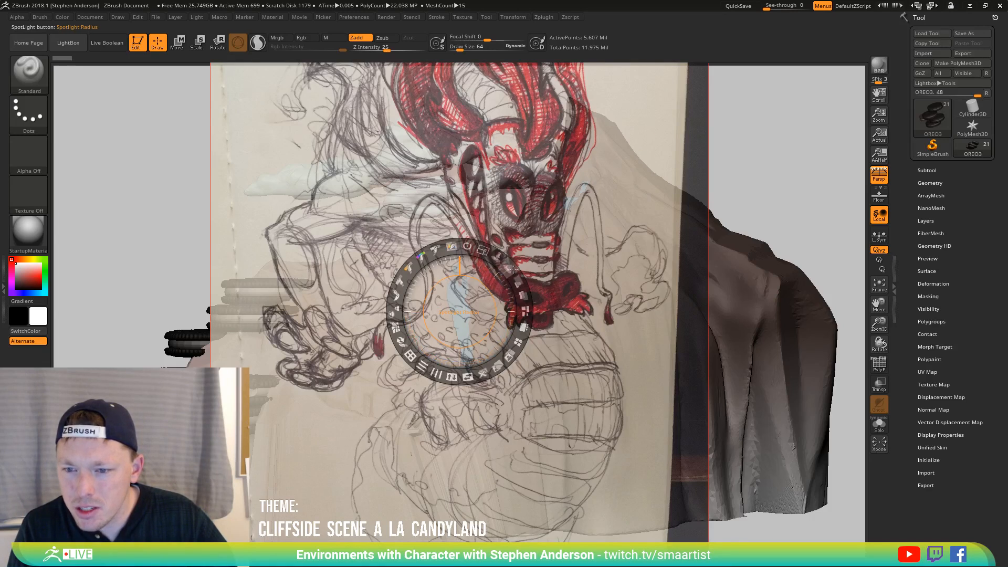
drag(517, 278, 437, 336)
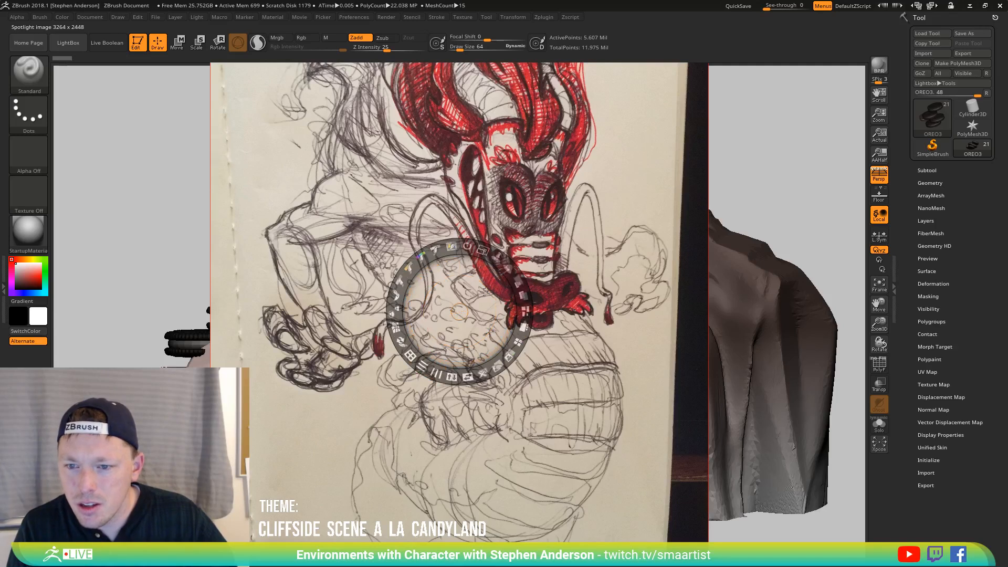
drag(478, 249, 420, 256)
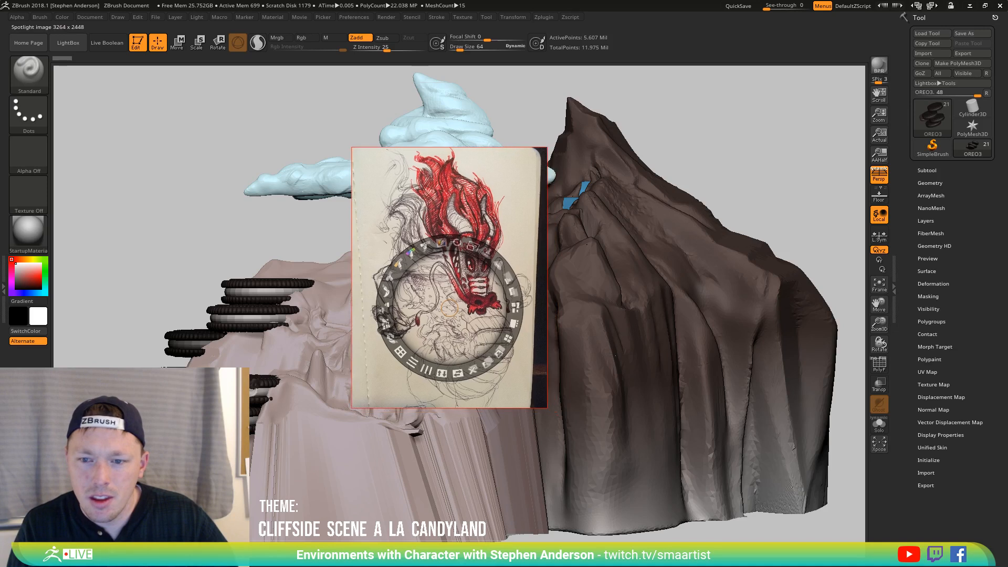
drag(477, 268, 143, 185)
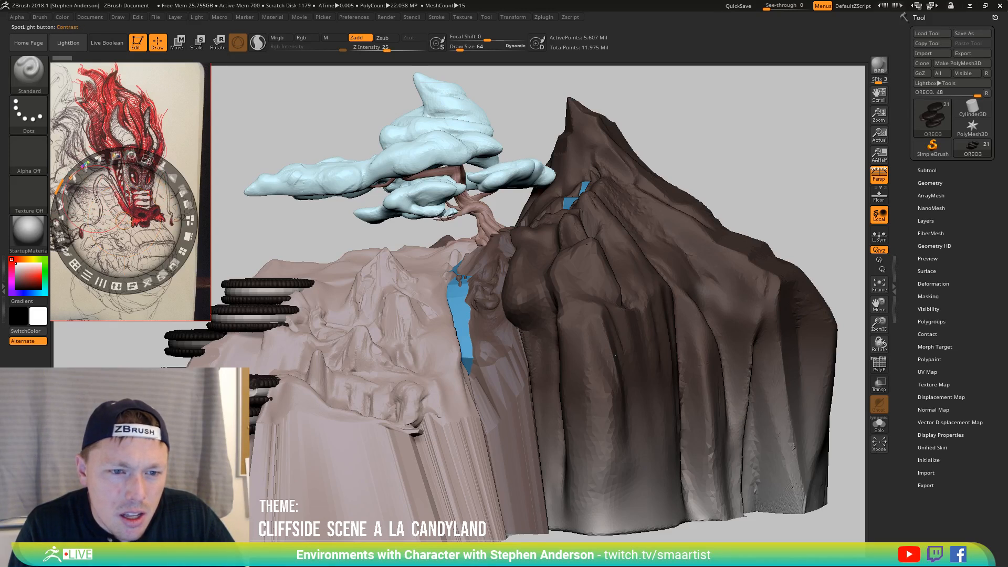
Increase the reference sketch's contrast, leave Spotlight editing and open the brush's Samples settings
mouse_move(65, 193)
mouse_down()
mouse_move(76, 178)
mouse_move(70, 189)
mouse_up()
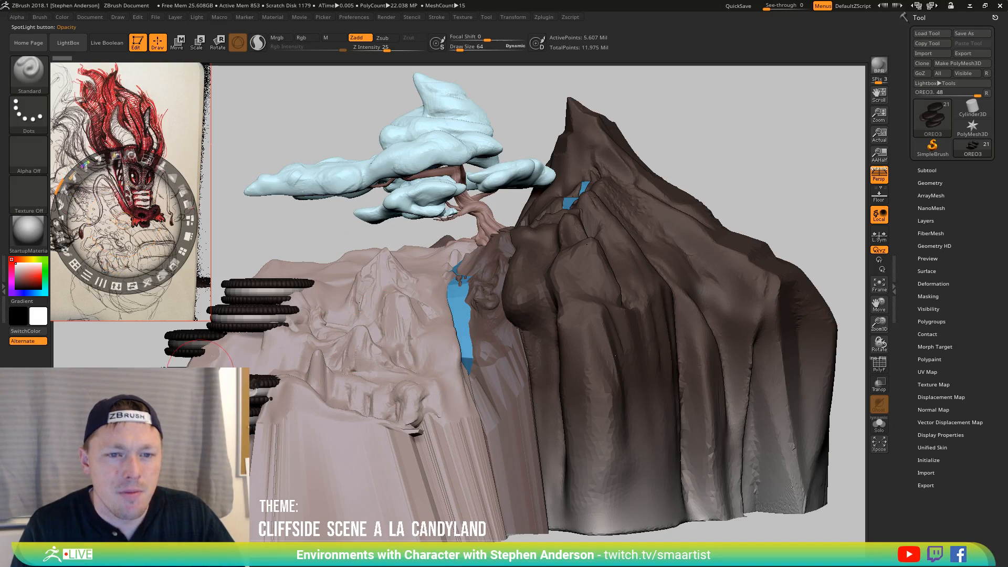
key(z)
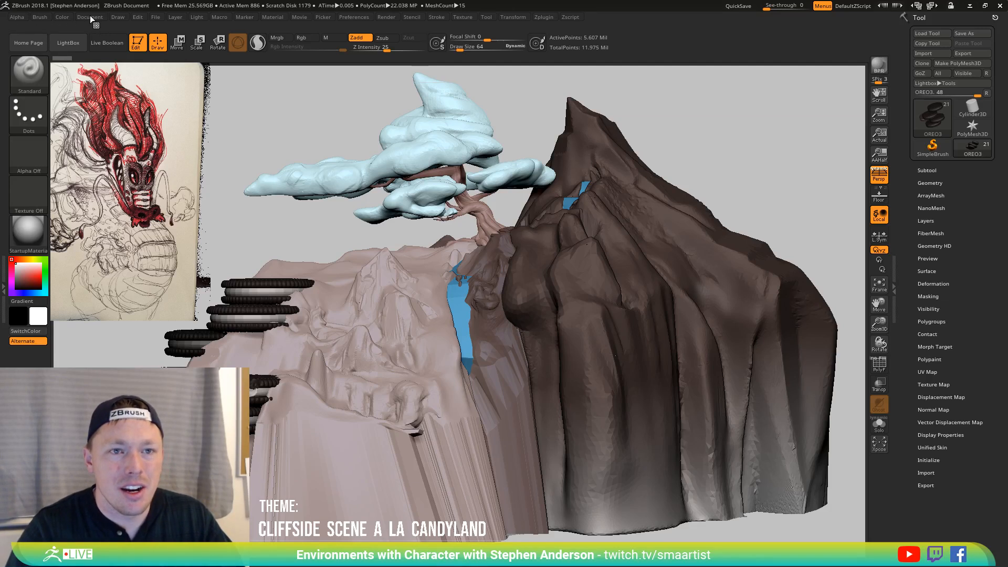
click(40, 16)
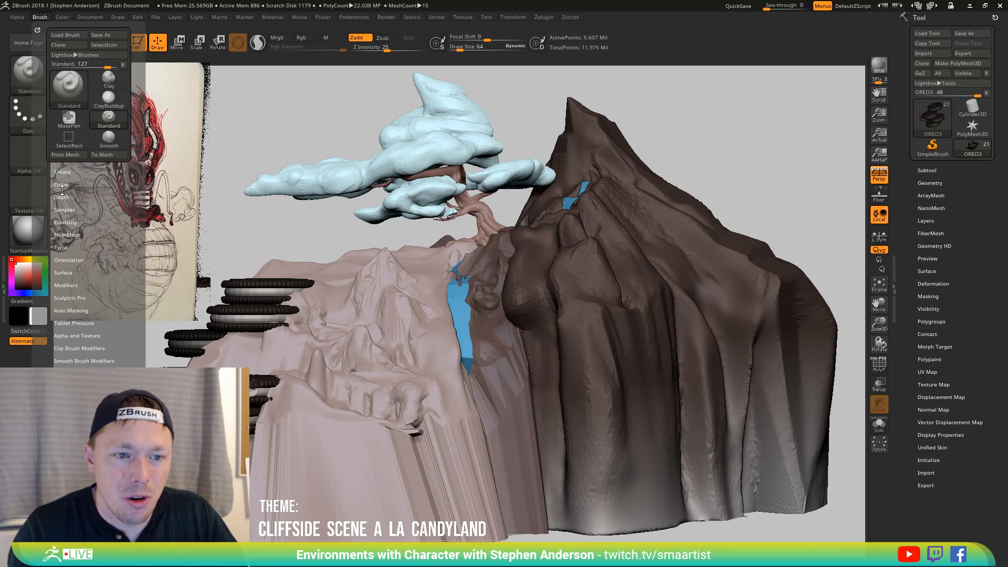
click(64, 209)
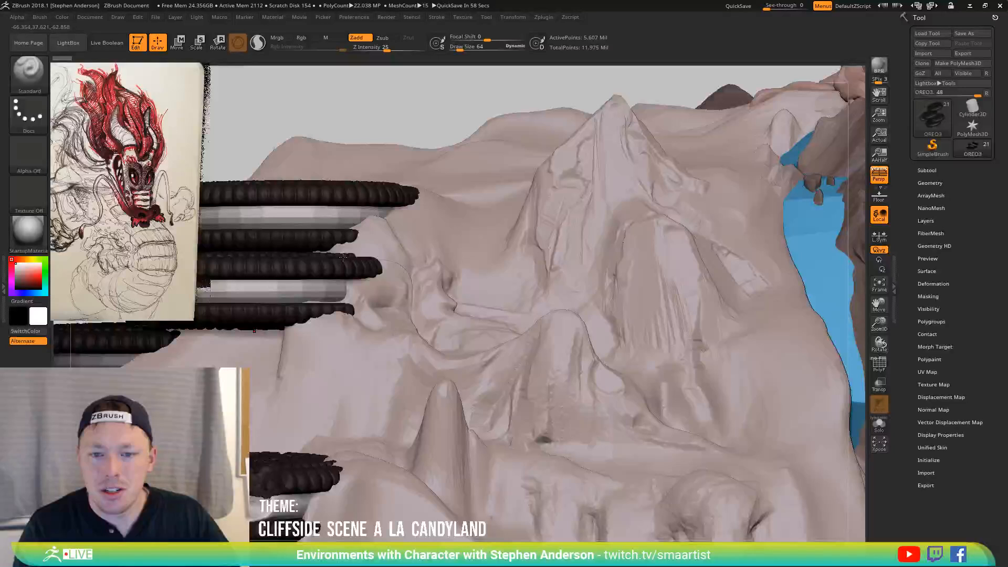
Examine the stacked and bitten Oreo cookies on the pale cliff, and view the whole cliffside scene
right_drag(343, 257, 340, 260)
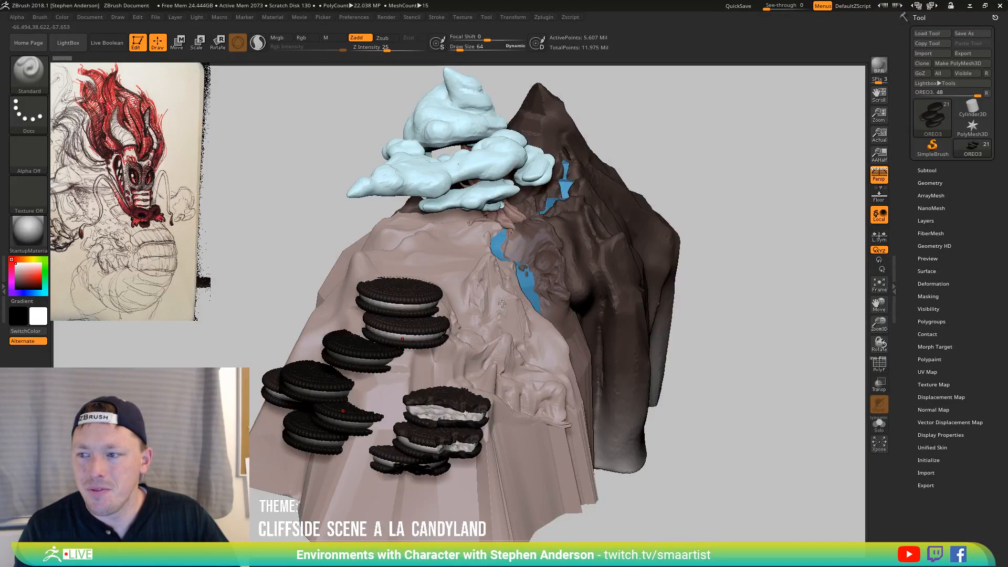
mouse_move(502, 305)
right_down()
mouse_move(471, 320)
mouse_move(460, 347)
mouse_move(482, 372)
right_up()
mouse_move(418, 366)
right_down()
mouse_move(471, 425)
mouse_move(475, 402)
right_up()
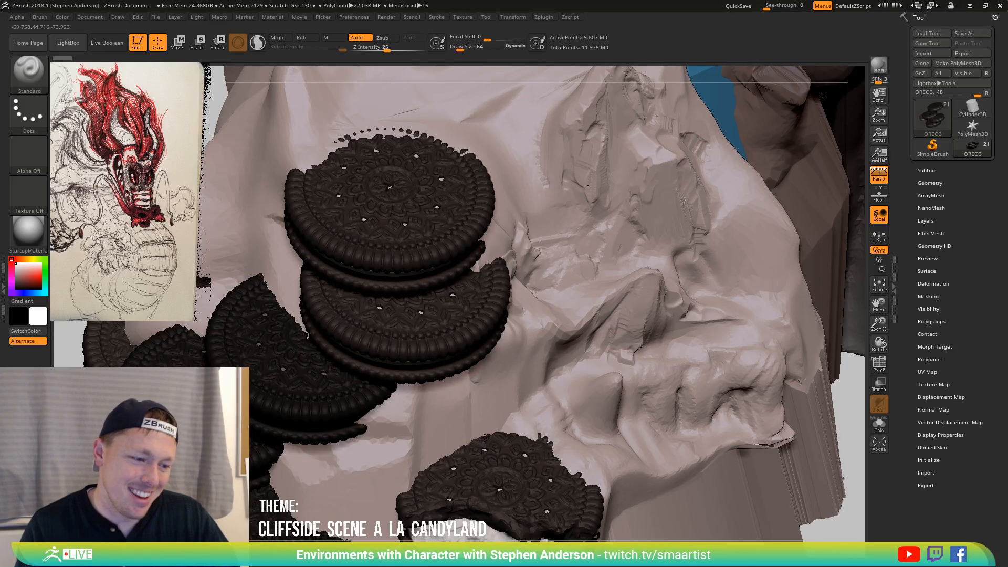
alt+right_drag(505, 457, 491, 433)
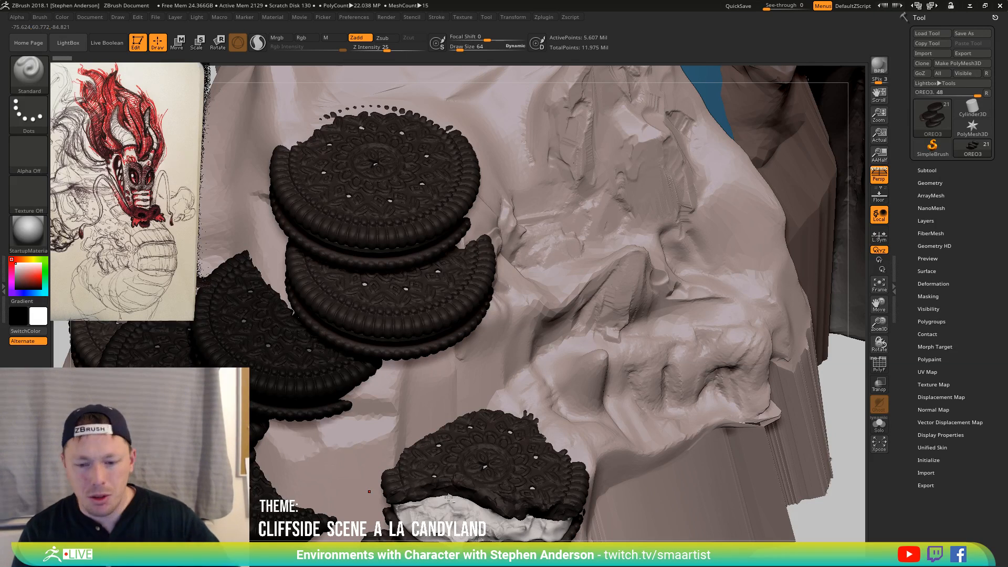
right_drag(450, 498, 426, 428)
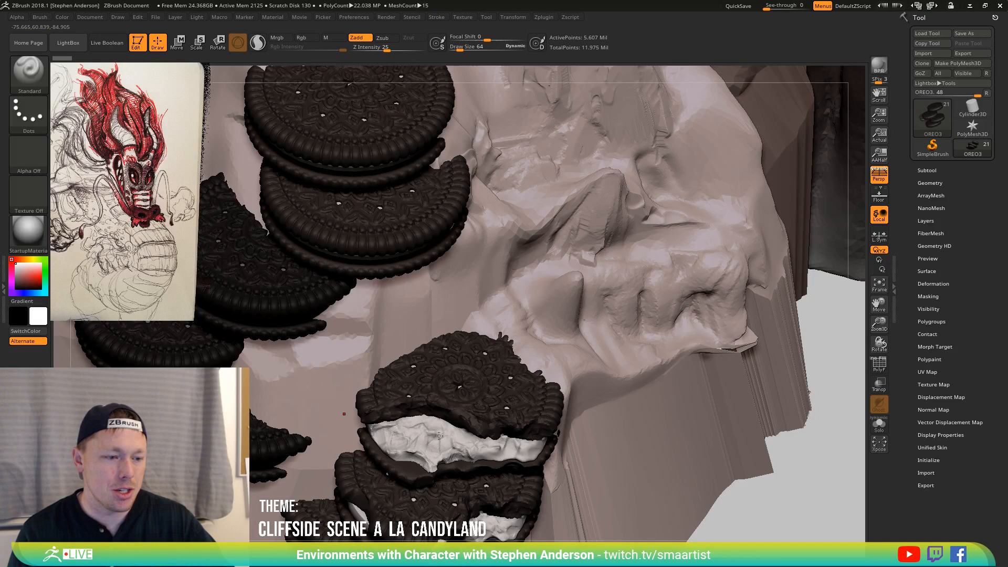
mouse_move(472, 327)
ctrl+right_down()
mouse_move(493, 334)
mouse_move(521, 284)
mouse_move(515, 266)
mouse_move(573, 243)
mouse_move(538, 308)
mouse_move(502, 301)
ctrl+right_up()
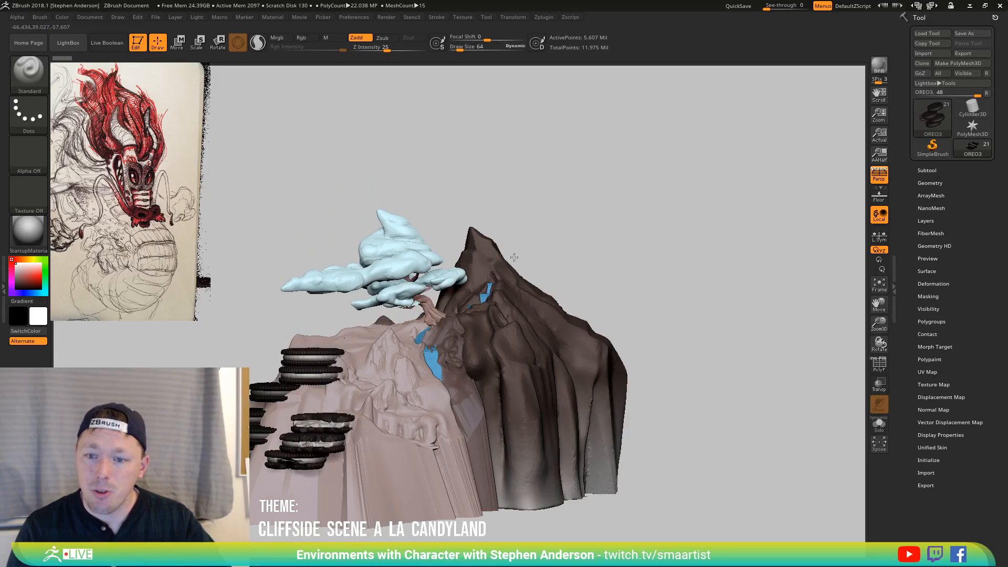
right_drag(507, 266, 563, 252)
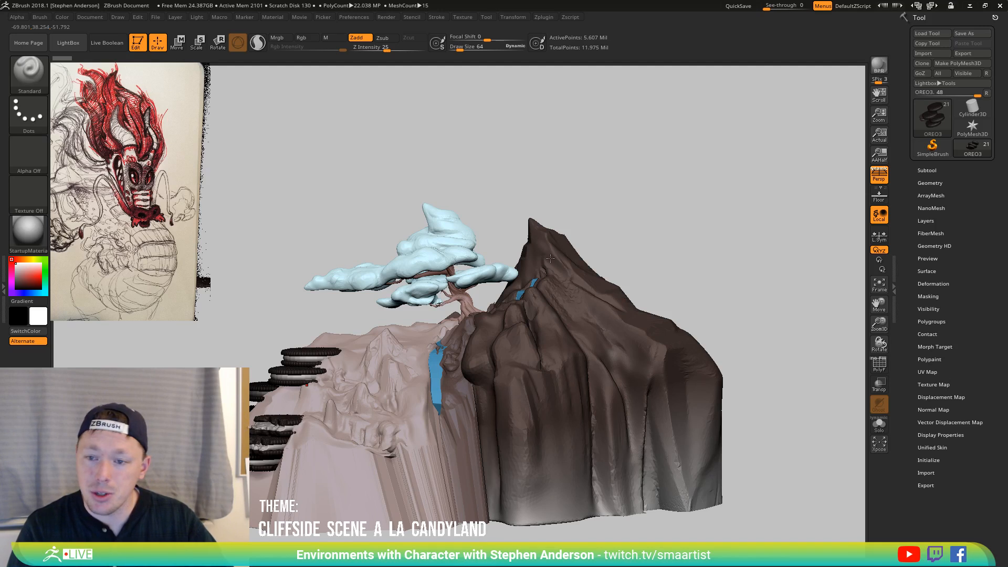
Select the dark Mountain_1 subtool and mask everything except its peak
alt+click(555, 260)
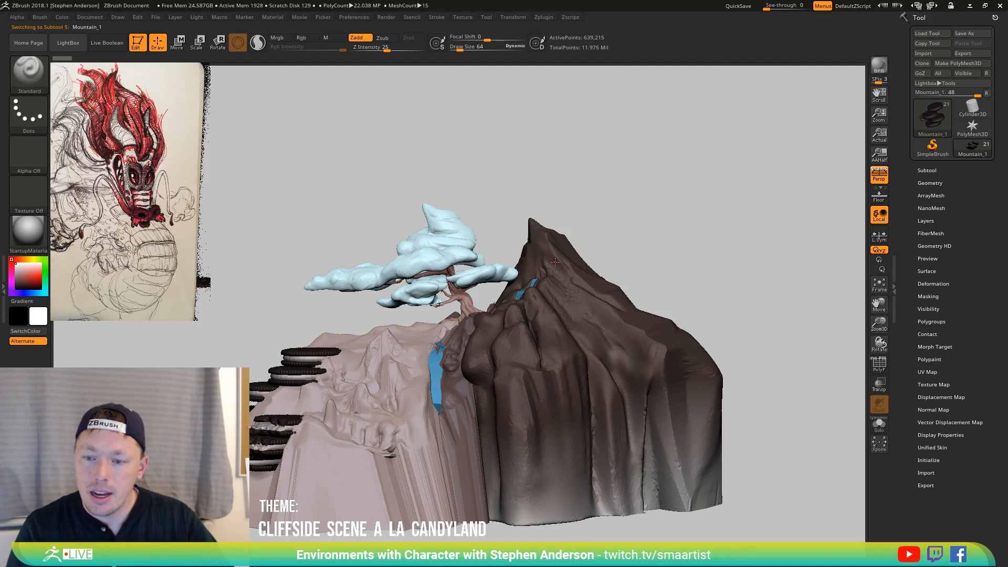
mouse_move(504, 256)
ctrl+mouse_down()
mouse_move(657, 210)
mouse_move(655, 179)
ctrl+mouse_up()
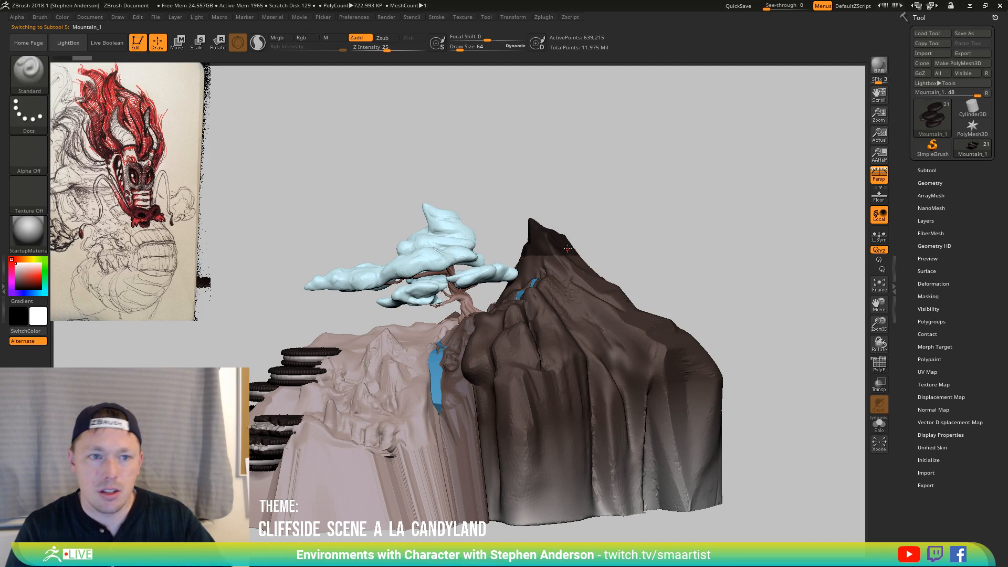
key(ctrl)
key(ctrl)
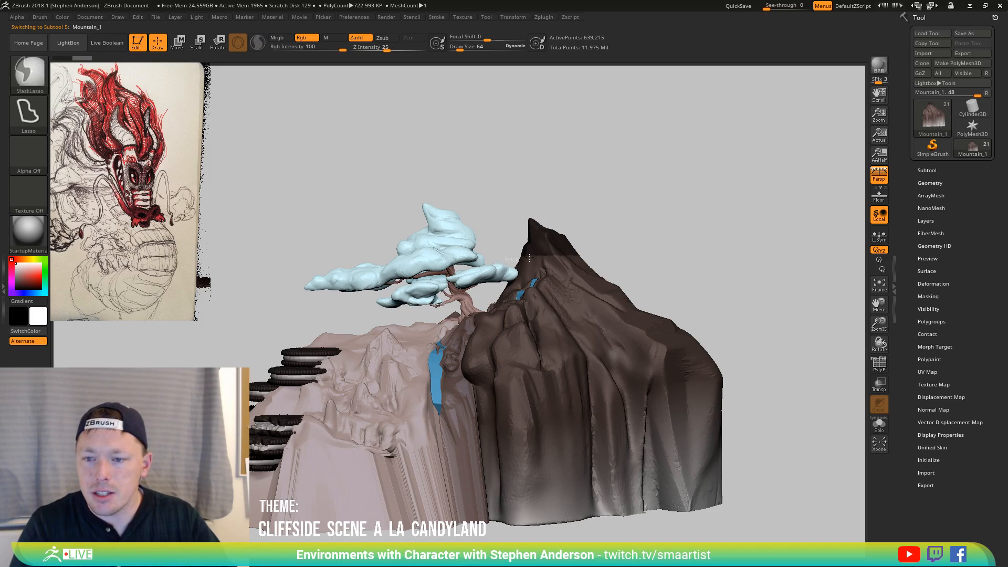
ctrl+drag(607, 276, 513, 156)
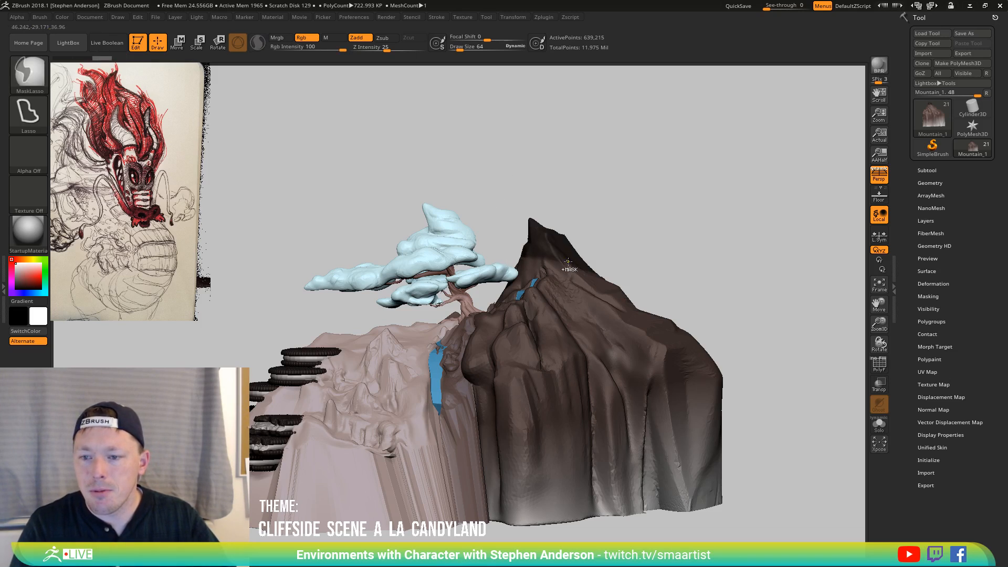
ctrl+click(602, 264)
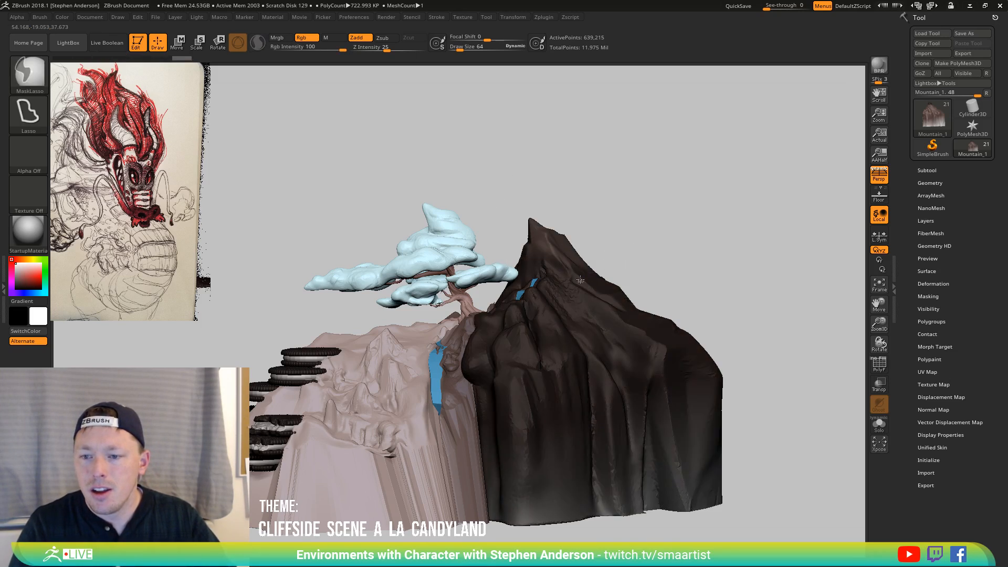
drag(628, 246, 625, 248)
Reset the transform gizmo's orientation, turn off perspective, raise the unmasked peak vertically into a taller spire and clear the mask
key(w)
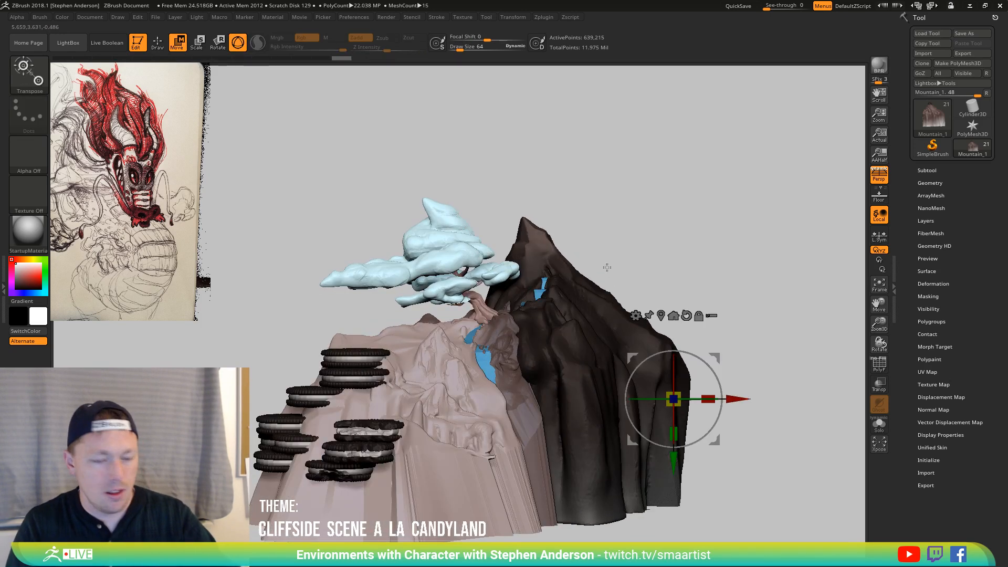
click(687, 315)
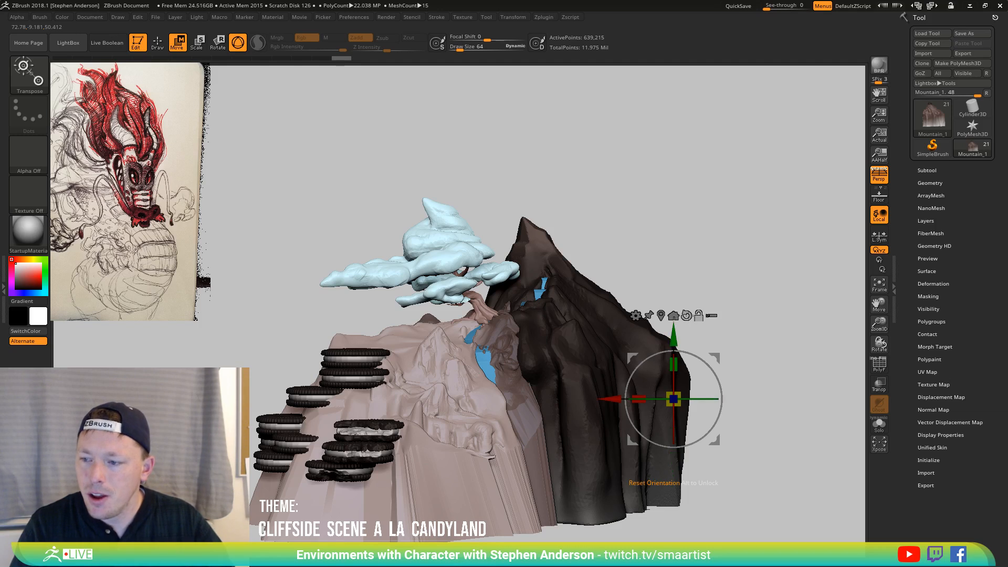
click(876, 181)
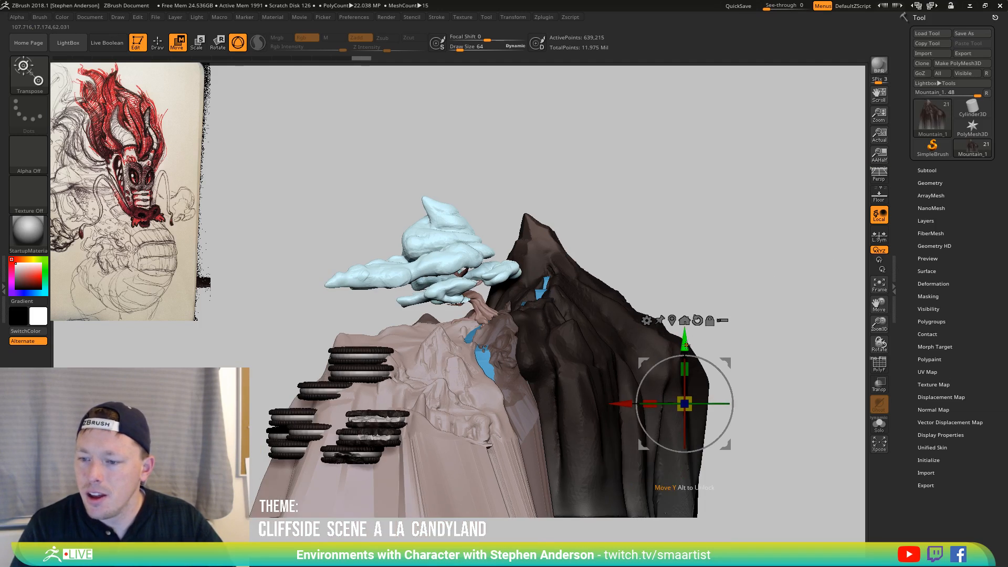
drag(685, 344, 678, 273)
key(q)
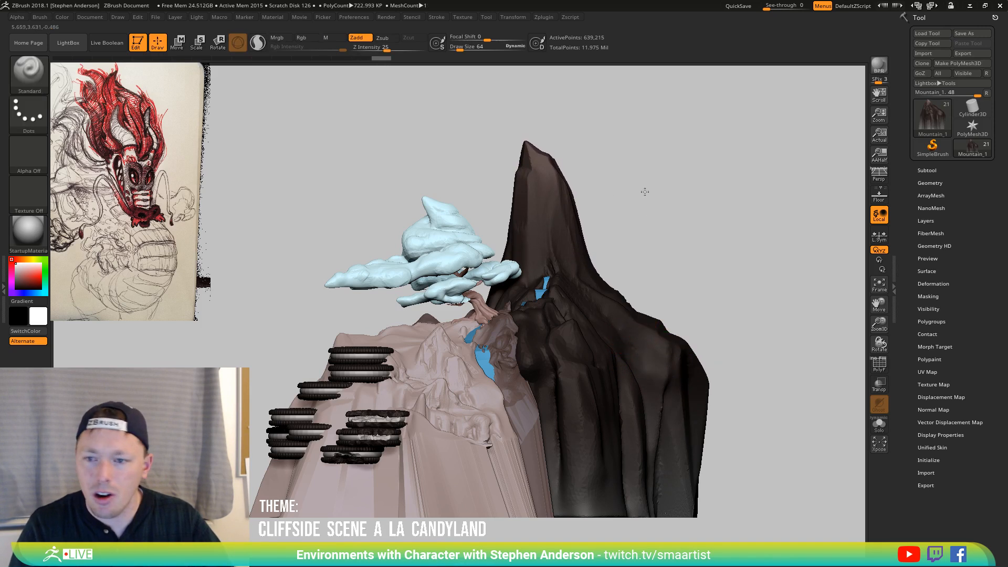
mouse_move(644, 189)
mouse_down()
mouse_move(621, 194)
mouse_move(637, 198)
mouse_up()
Pull the spire's right flank outward using the Move brush with a Draw Size of 81
key(b)
key(m)
key(v)
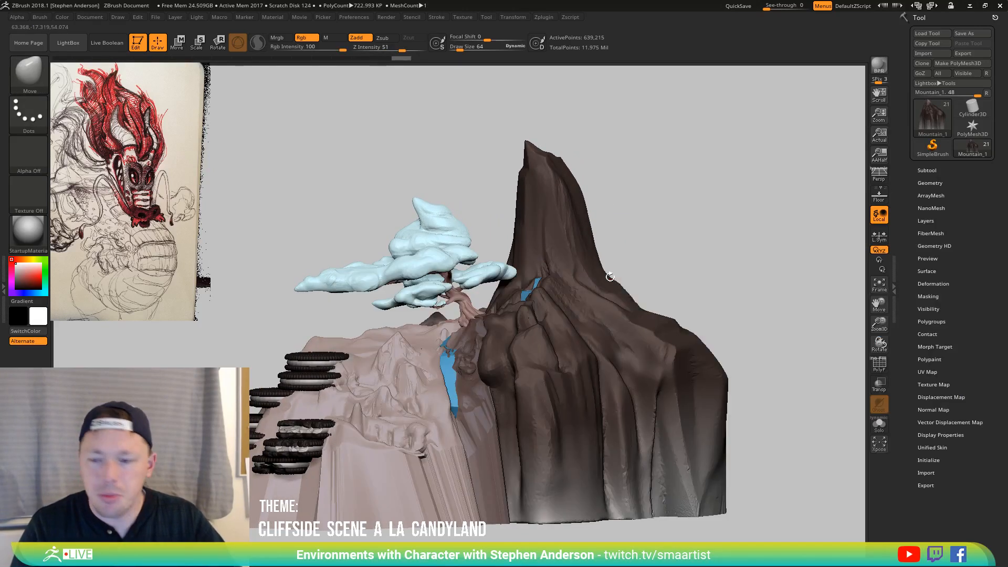
key(s)
drag(629, 267, 660, 264)
drag(533, 59, 514, 51)
key(s)
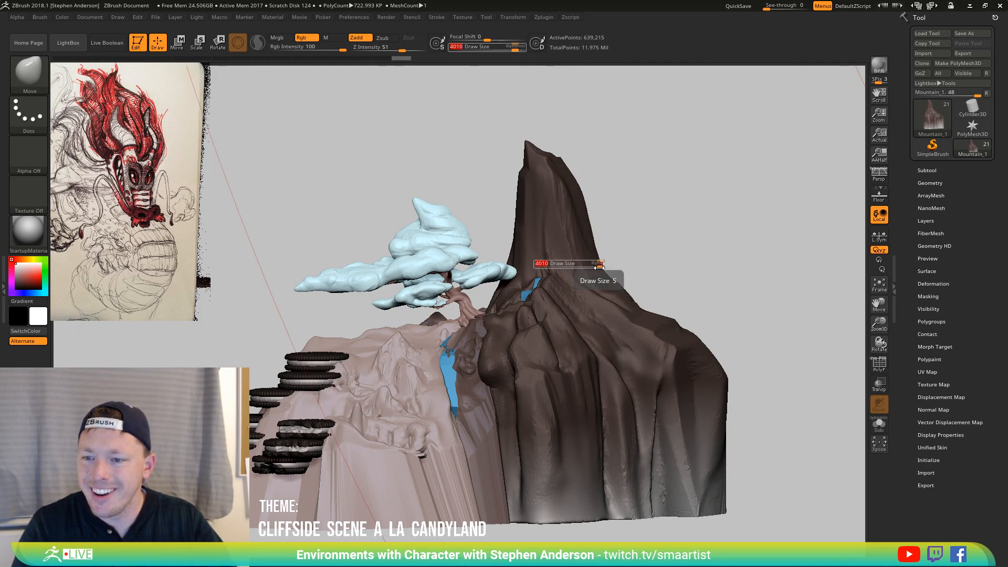
drag(600, 264, 547, 268)
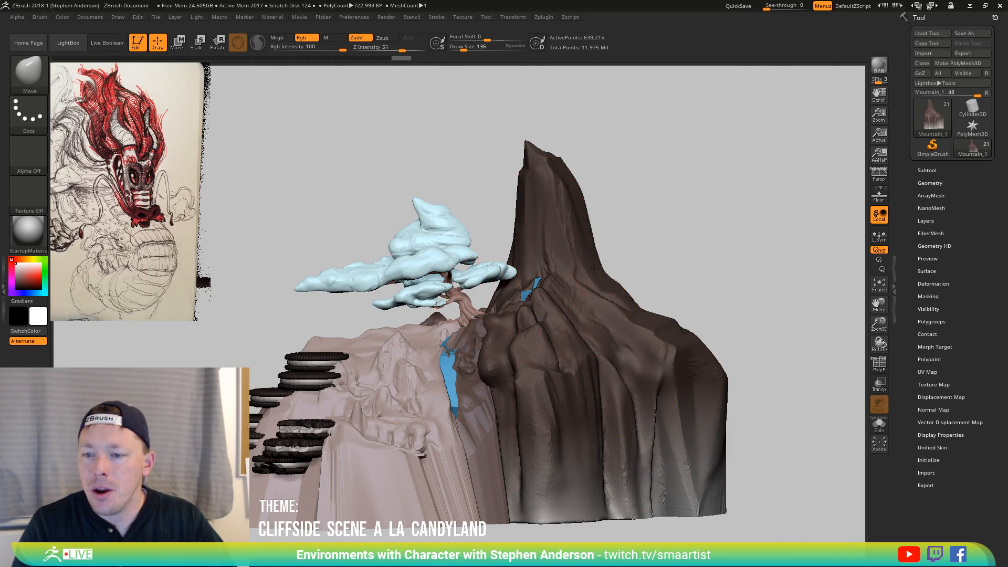
mouse_move(621, 261)
mouse_down()
mouse_move(627, 255)
mouse_move(618, 270)
mouse_move(576, 243)
mouse_up()
key(s)
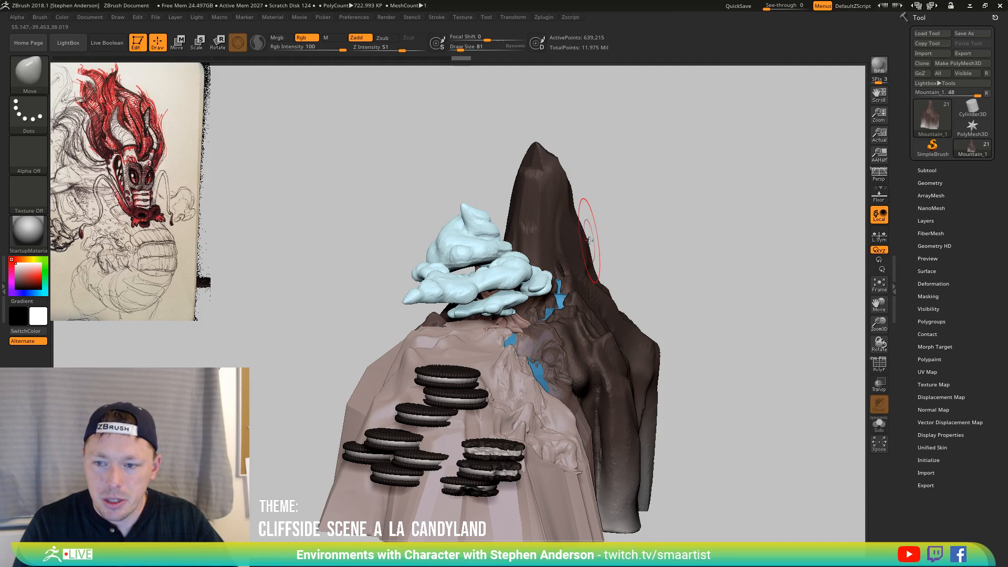
drag(593, 280, 599, 281)
drag(589, 229, 576, 219)
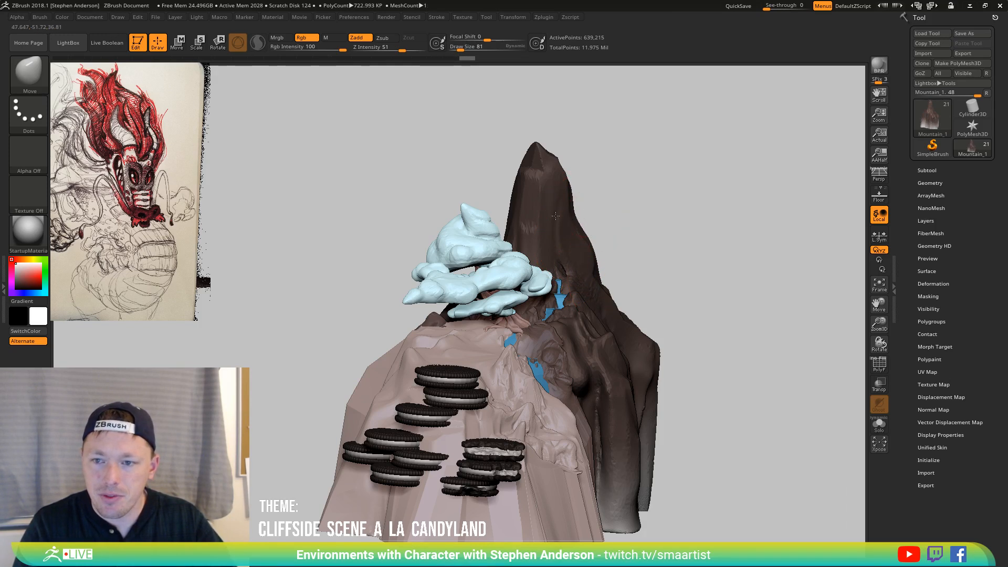
From behind the mountain, pull the spire's tree-facing slope outward with the Move brush
mouse_move(556, 216)
right_down()
mouse_move(512, 218)
mouse_move(651, 223)
right_up()
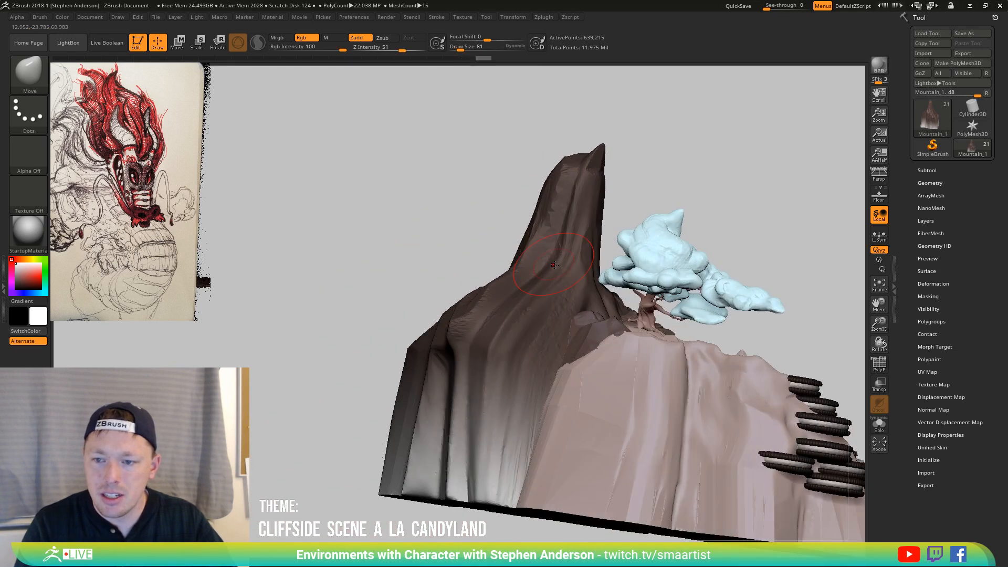
right_drag(555, 265, 626, 263)
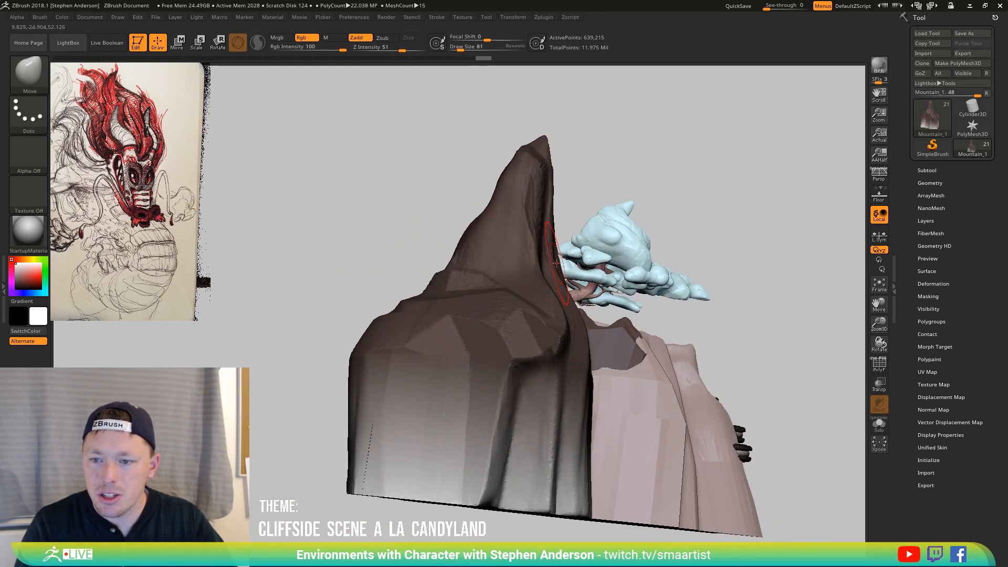
drag(556, 263, 566, 232)
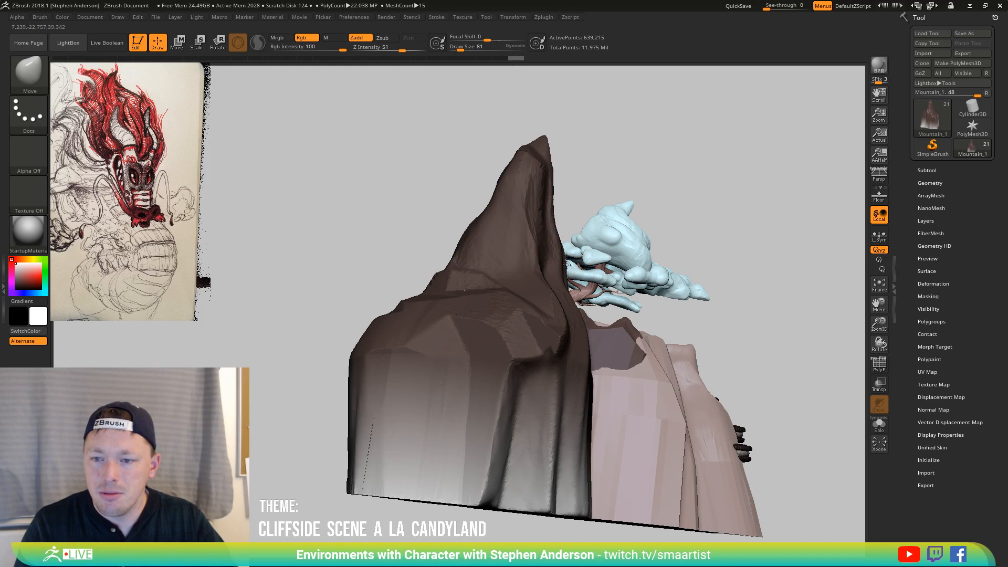
Reshape the spire's outer slope from behind the dark mountain with the Move brush
right_drag(567, 264, 509, 225)
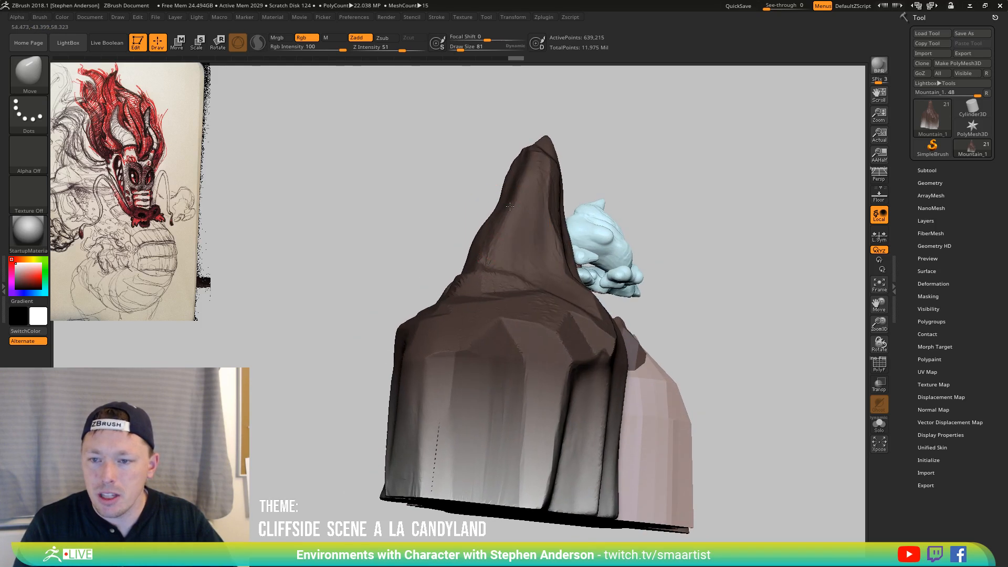
drag(513, 183, 513, 183)
mouse_move(505, 227)
mouse_down()
mouse_move(505, 187)
mouse_move(472, 236)
mouse_up()
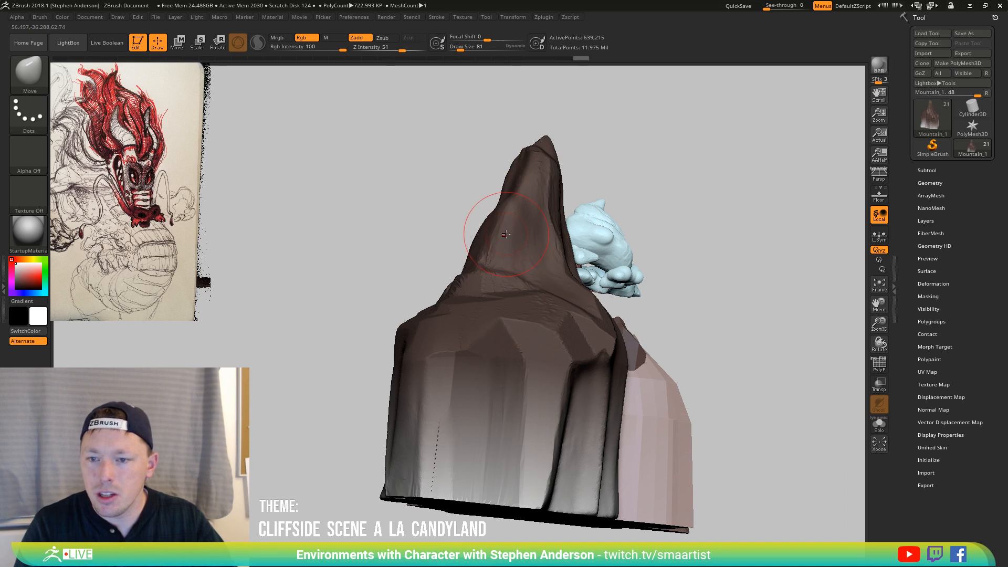
mouse_move(505, 234)
right_down()
mouse_move(565, 236)
mouse_move(574, 251)
right_up()
drag(517, 267, 539, 278)
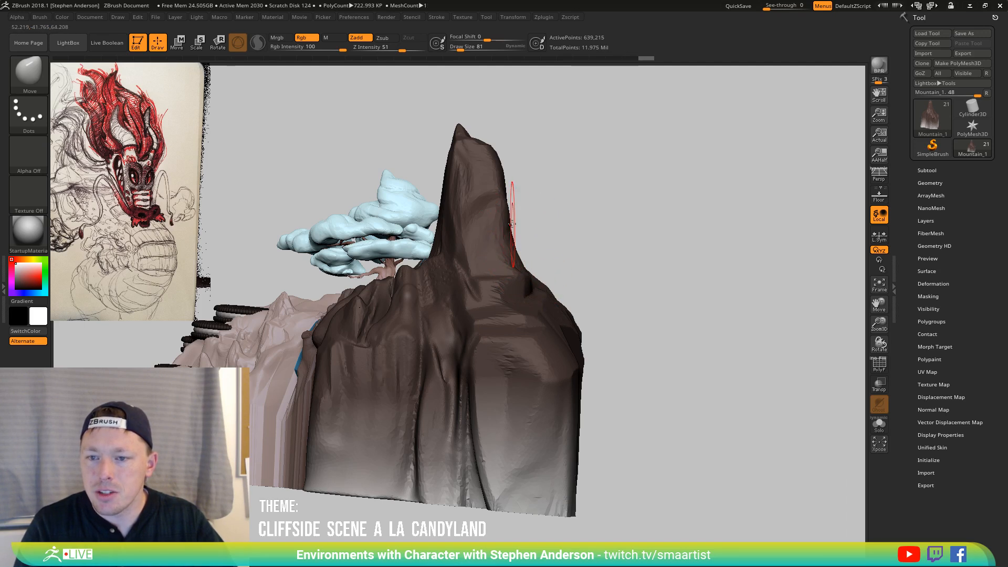
Pull the spire's lower flank, on the side away from the tree, outward into a bulging shoulder with the Move brush
drag(508, 216, 512, 207)
drag(507, 236, 529, 239)
right_drag(497, 232, 499, 238)
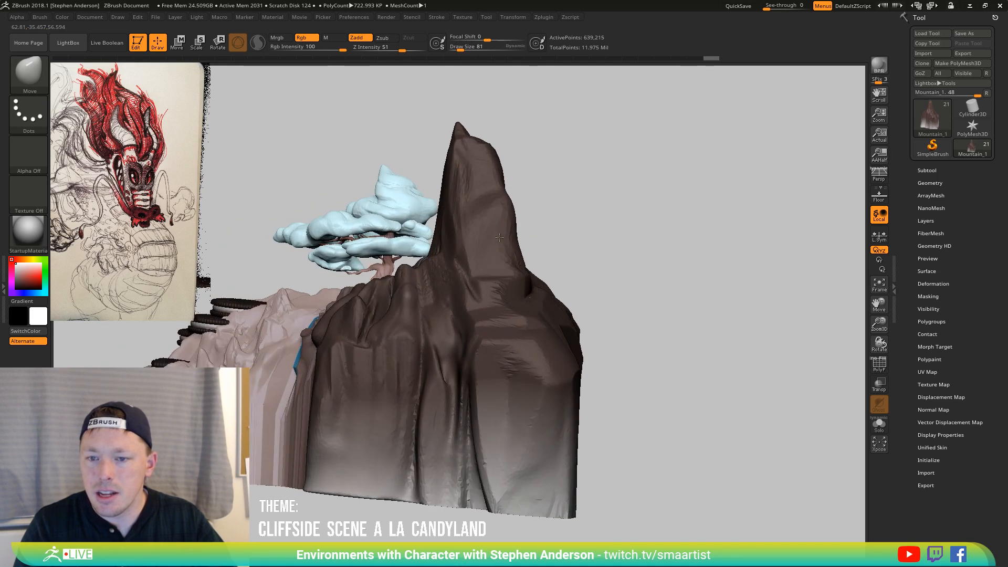
Pull the folds at the spire's foot downward and outward with the Move brush so they flow into the mountain's shoulder
mouse_move(450, 249)
mouse_down()
mouse_move(449, 221)
mouse_move(445, 338)
mouse_up()
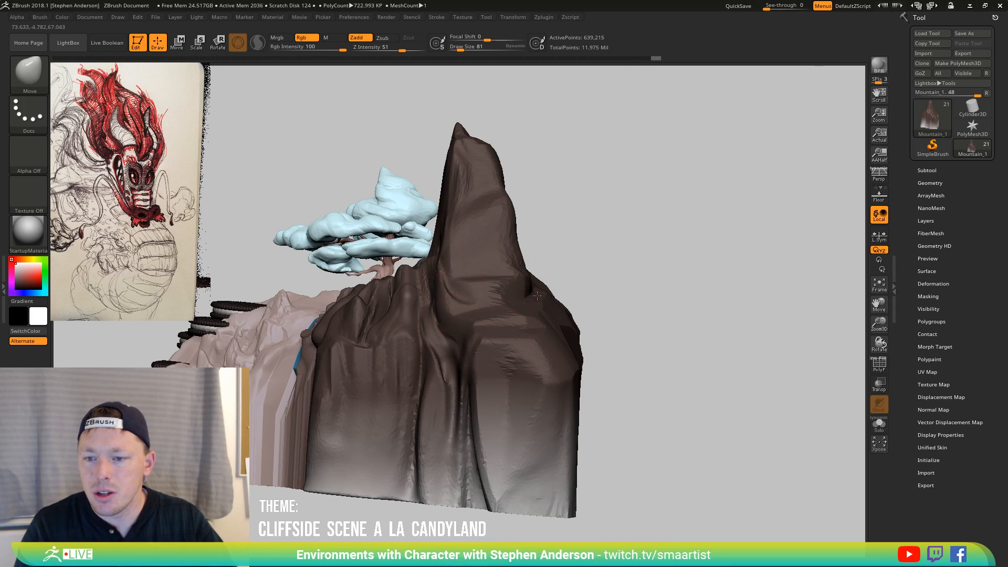
mouse_move(537, 295)
mouse_down()
mouse_move(525, 262)
mouse_move(529, 290)
mouse_move(535, 280)
mouse_move(562, 310)
mouse_move(557, 324)
mouse_up()
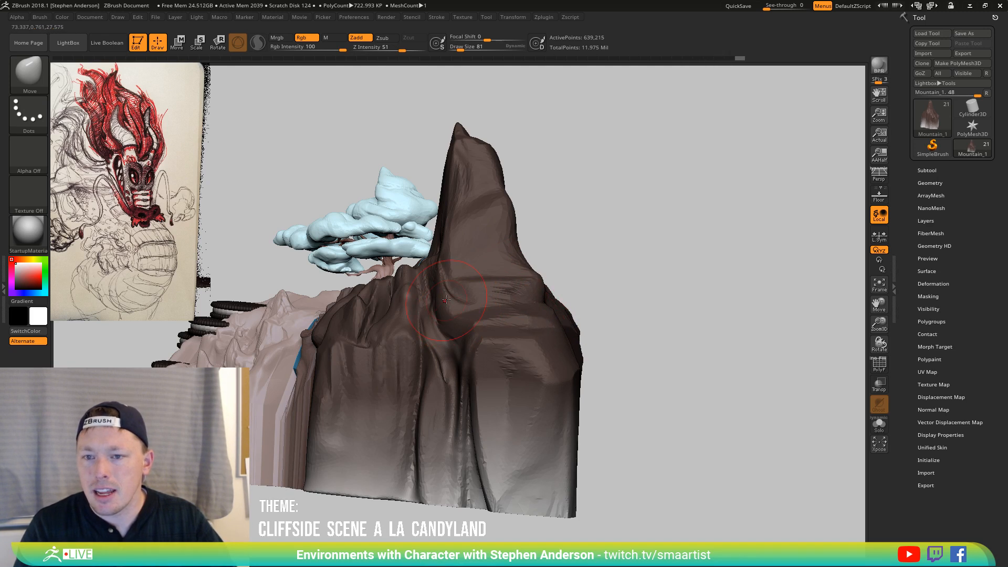
right_drag(446, 299, 501, 265)
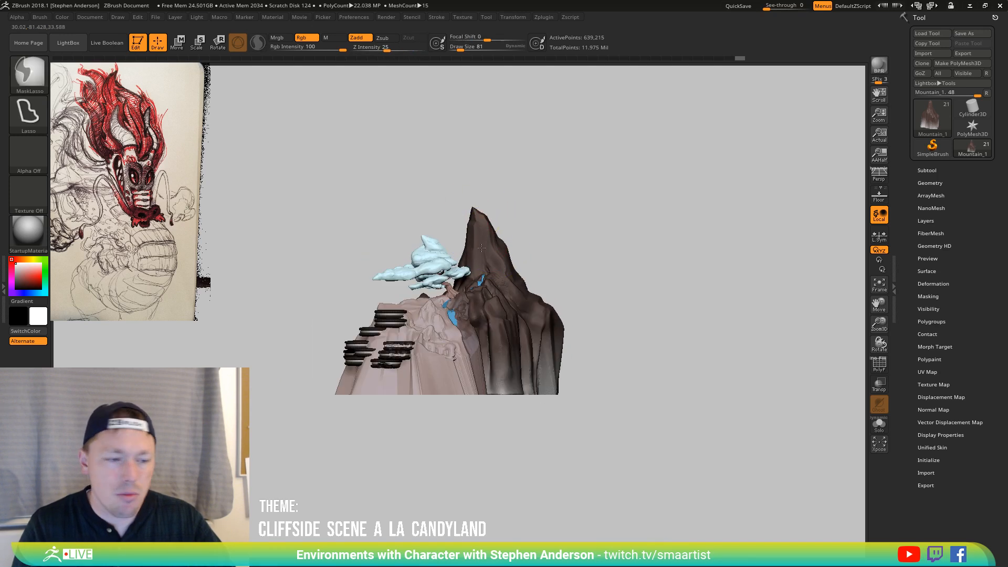
ctrl+right_drag(488, 214, 448, 250)
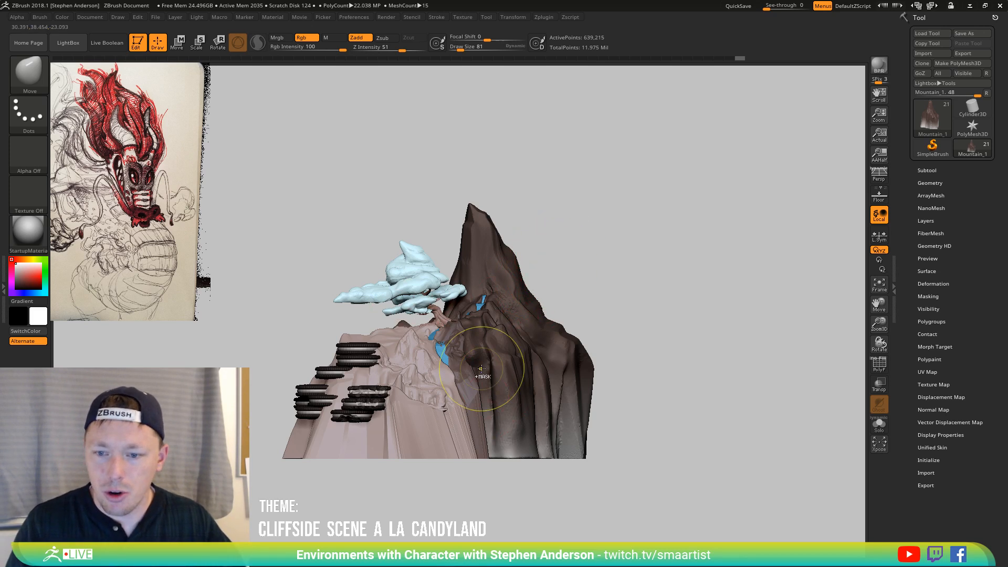
ctrl+right_drag(482, 368, 483, 405)
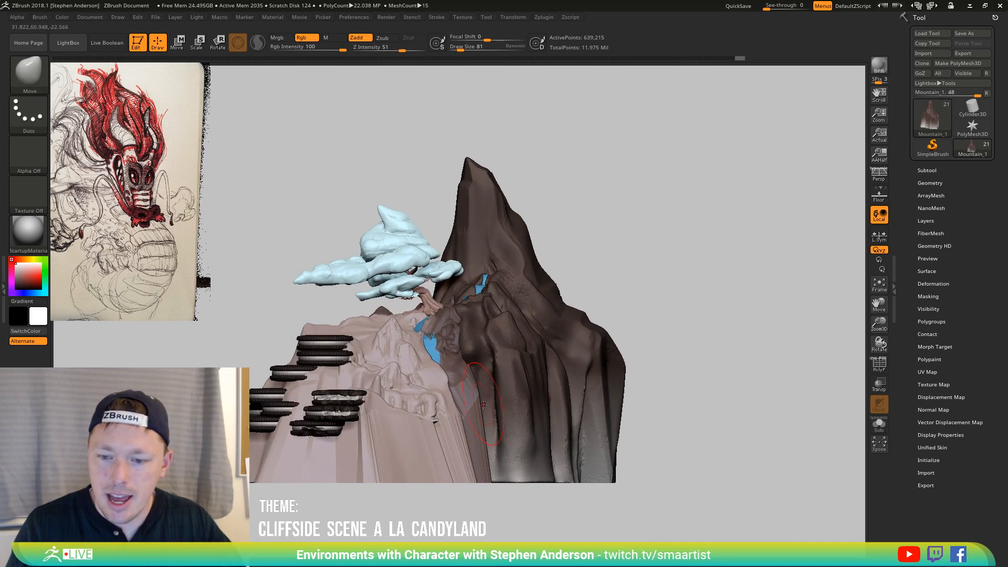
Choose the CurveTube brush and enable Size in its curve modifiers
key(b)
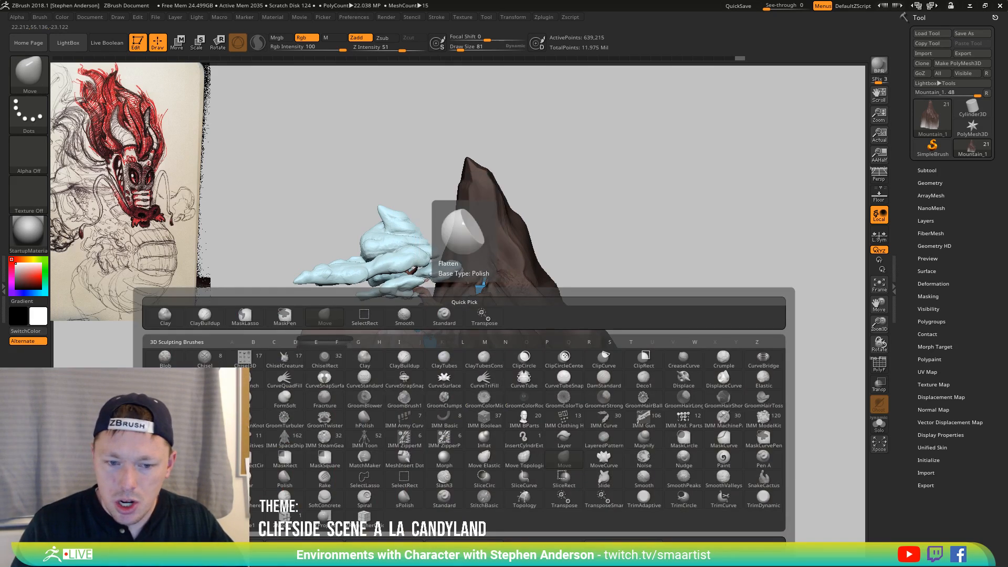
click(524, 380)
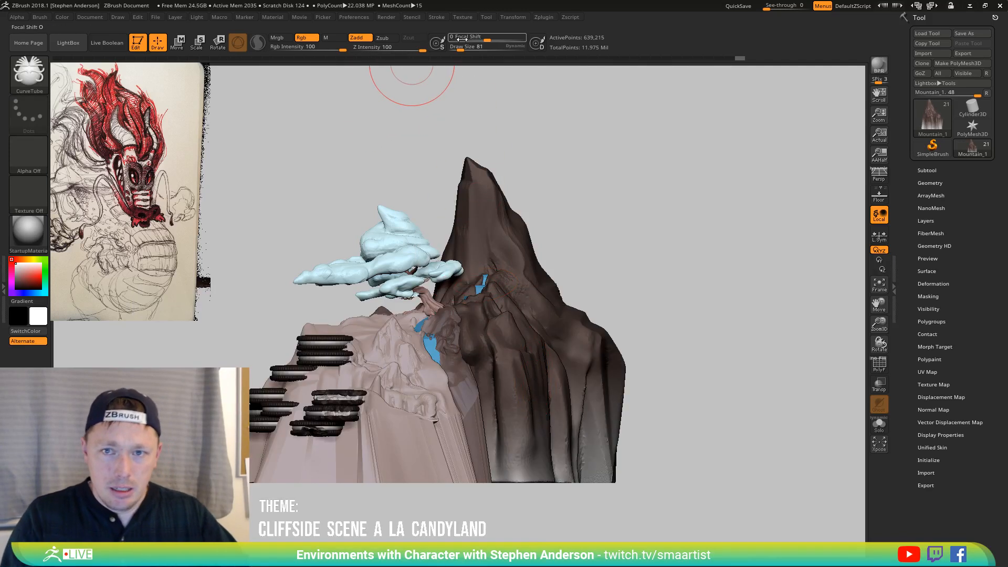
click(438, 17)
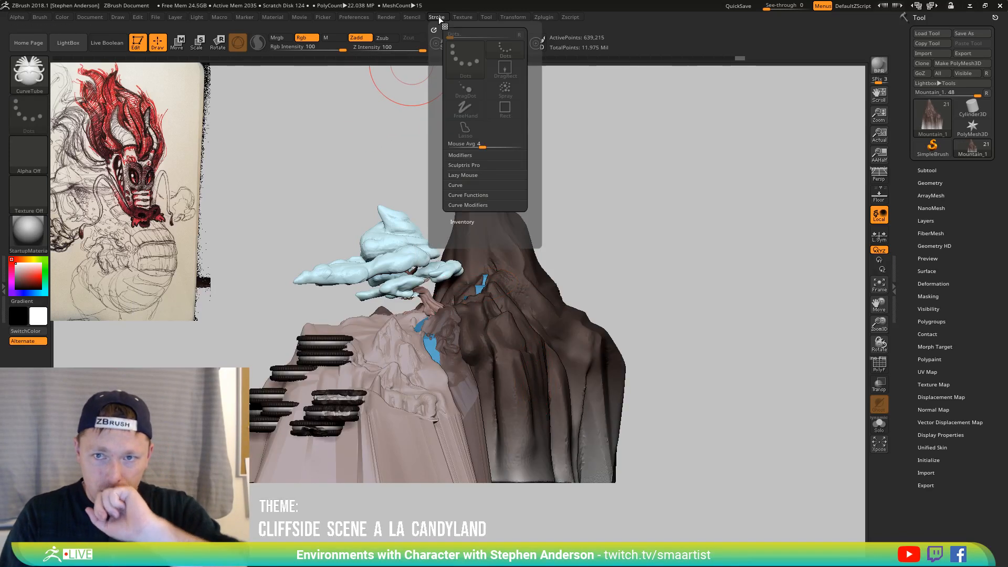
click(477, 205)
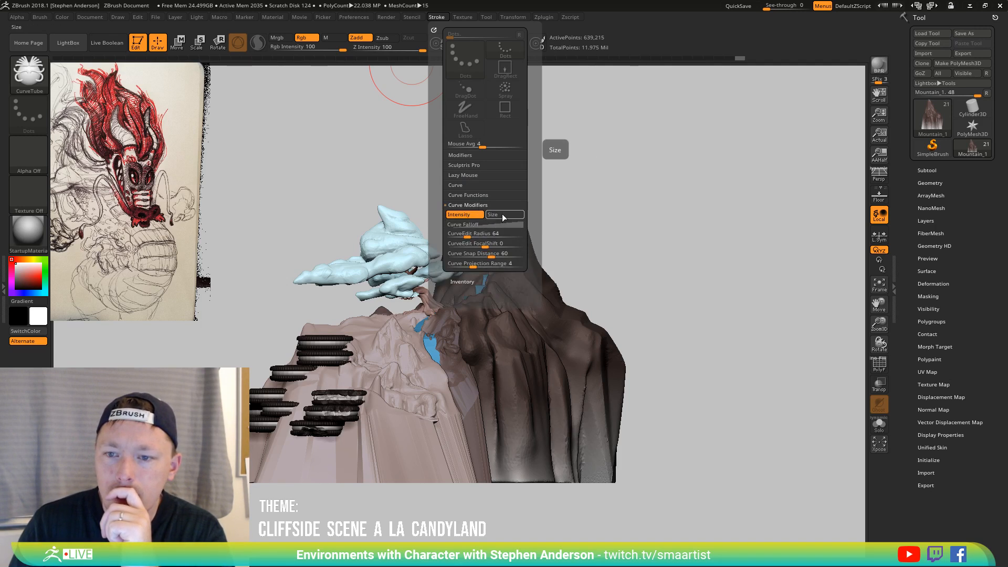
Shape the Curve Falloff to rise from zero to a peak before the middle and drop to about half height at the end
click(491, 224)
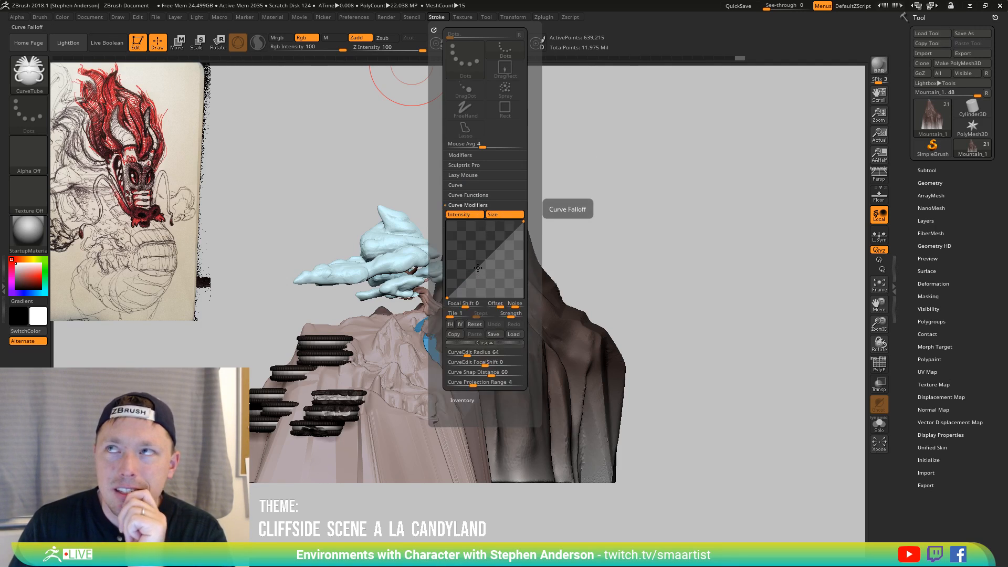
drag(482, 260, 476, 235)
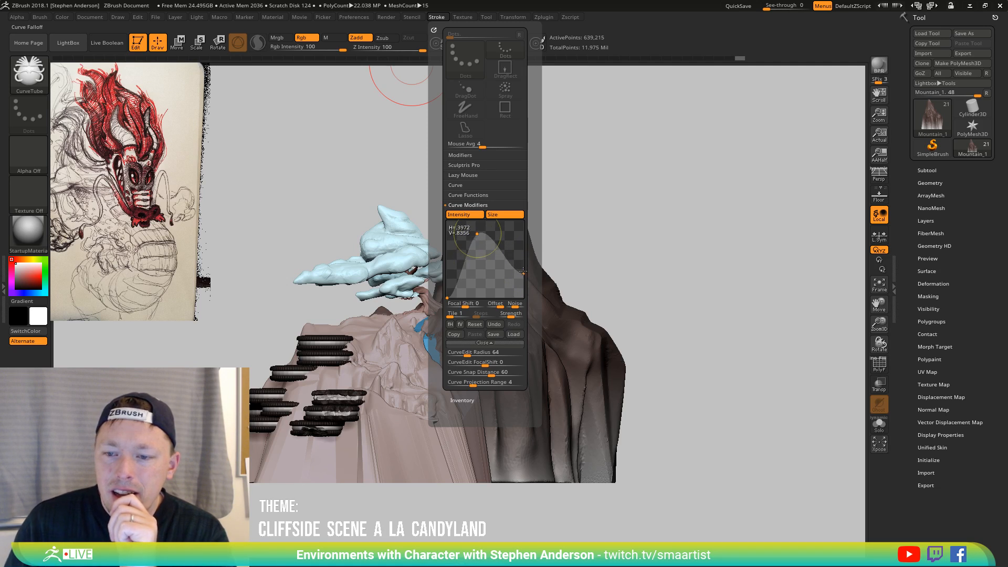
drag(523, 272, 524, 266)
drag(477, 235, 477, 225)
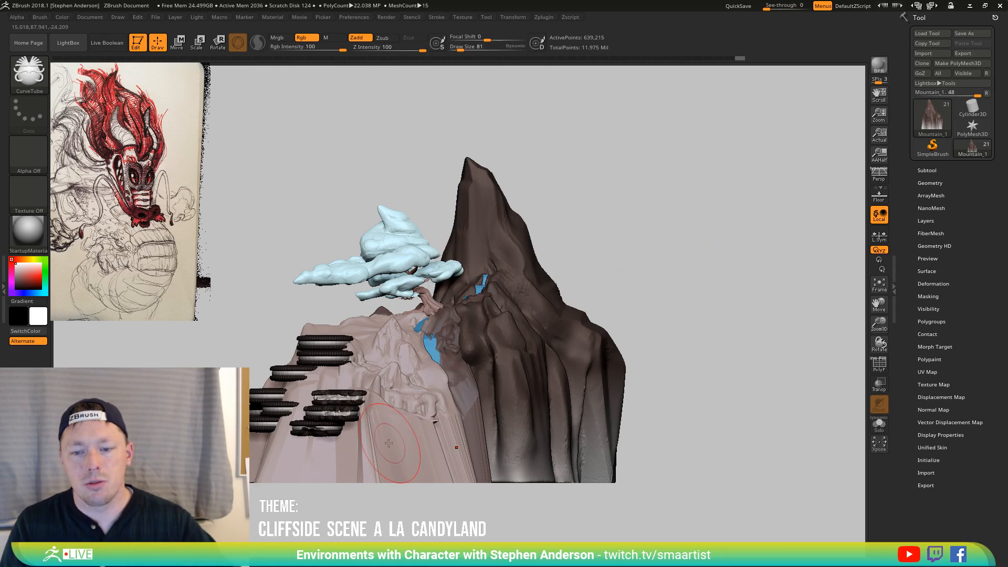
Draw a long curved tube from the cliff's front around the dark mountain's outer side, and thin it with a Draw Size of 35
mouse_move(377, 437)
mouse_down()
mouse_move(443, 440)
mouse_move(675, 208)
mouse_up()
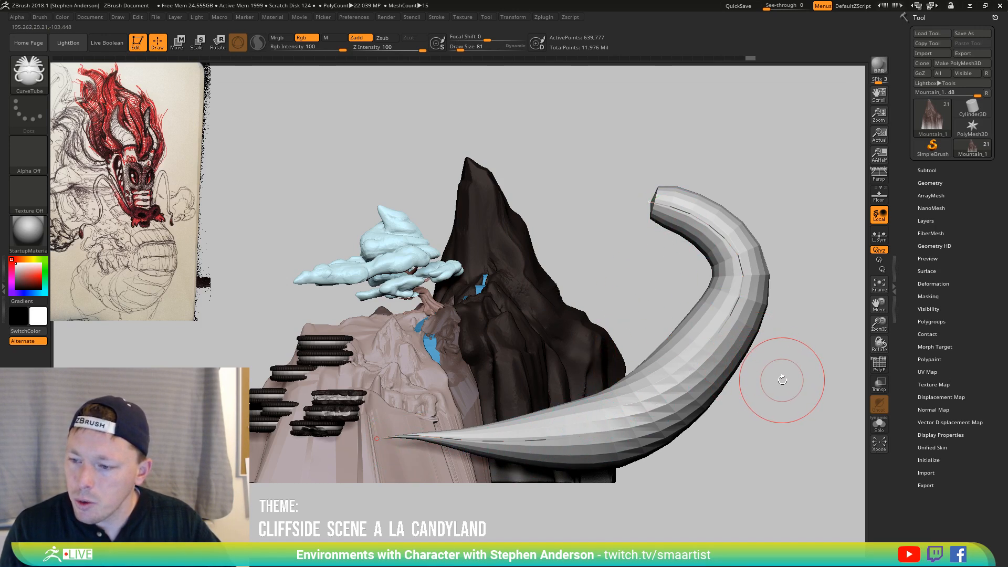
key(s)
mouse_move(782, 380)
mouse_down()
mouse_move(776, 373)
mouse_move(797, 406)
mouse_move(698, 403)
mouse_up()
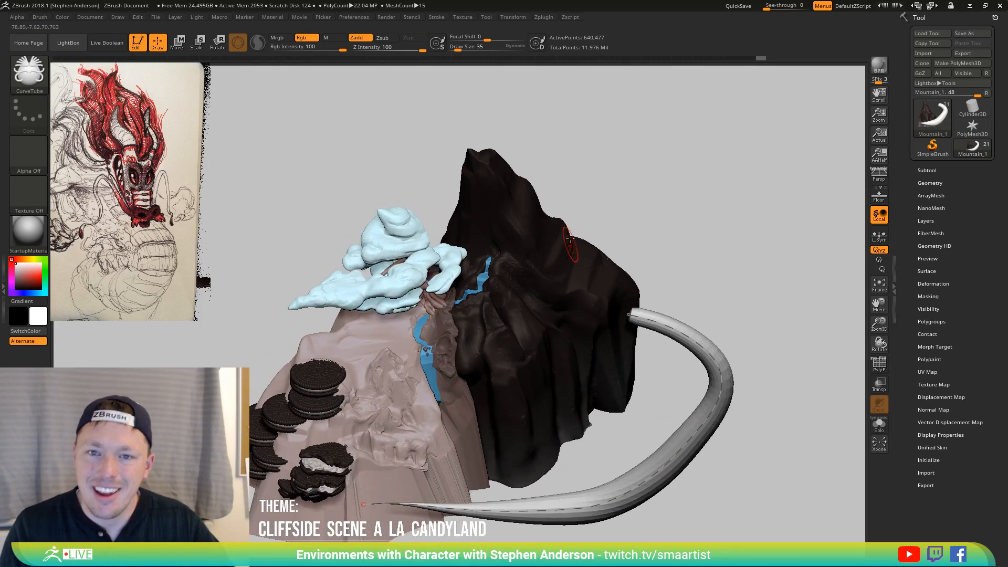
Lower the Curve Falloff's peak slightly, shift it toward the middle, and update the tube with the new profile
click(436, 16)
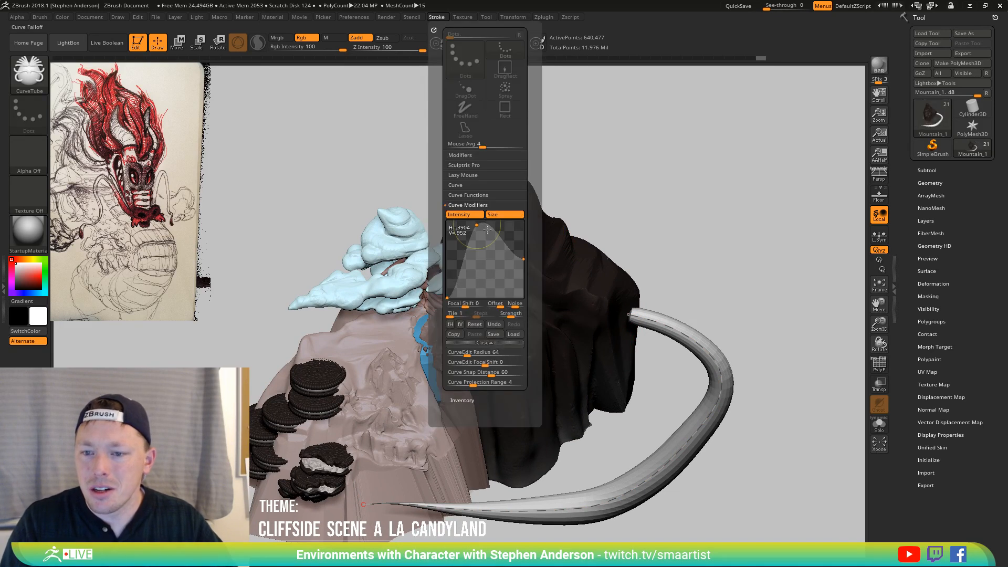
drag(482, 228, 488, 237)
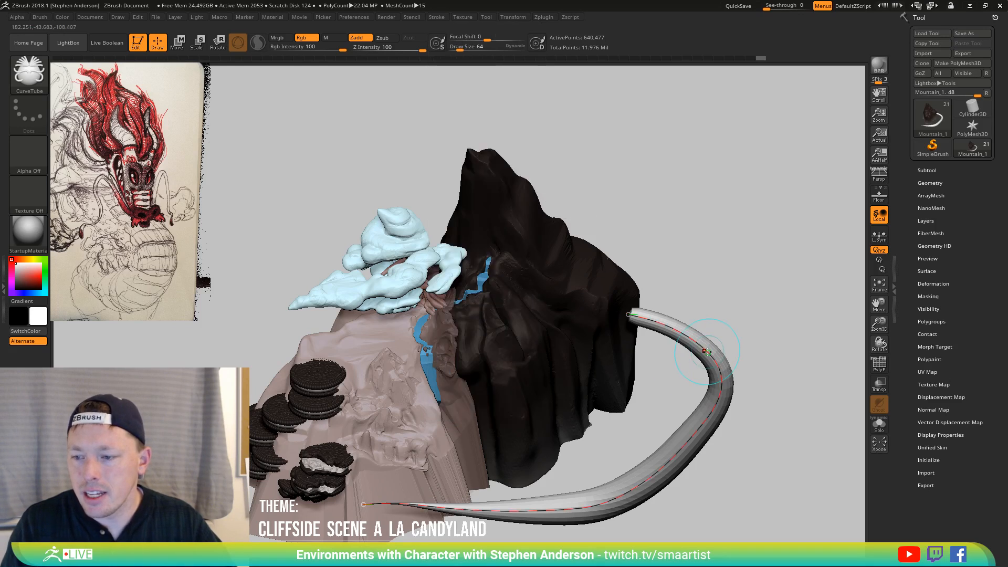
click(706, 351)
mouse_move(753, 338)
mouse_down()
mouse_move(733, 373)
mouse_move(723, 332)
mouse_move(731, 355)
mouse_up()
Open the stroke's Curve settings, and examine the tube and the whole scene from directly above
click(440, 18)
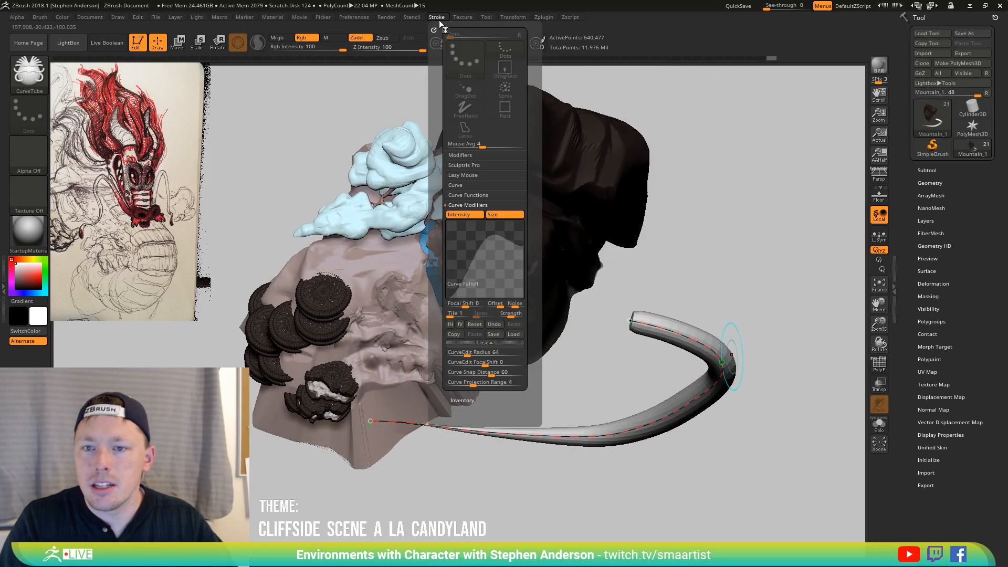
click(465, 184)
mouse_move(682, 218)
mouse_down()
mouse_move(686, 255)
mouse_move(634, 245)
mouse_up()
key(f)
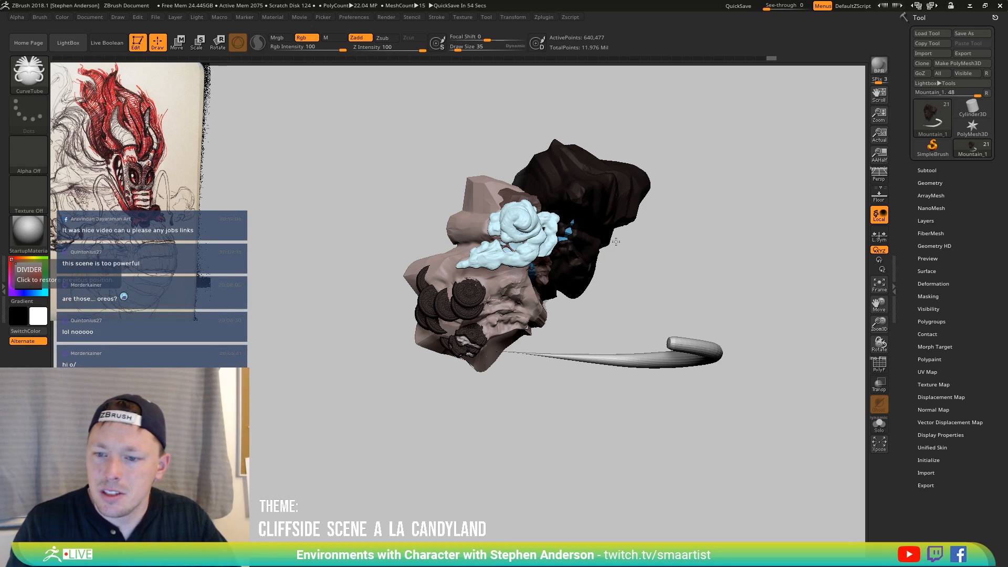
mouse_move(616, 242)
mouse_down()
mouse_move(638, 237)
mouse_move(638, 255)
mouse_move(616, 256)
mouse_up()
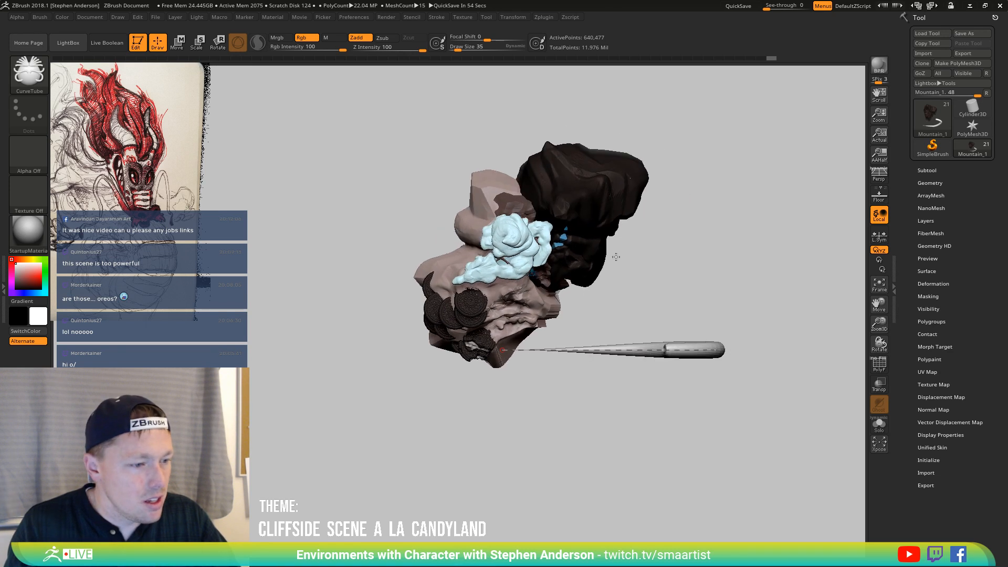
key(shift)
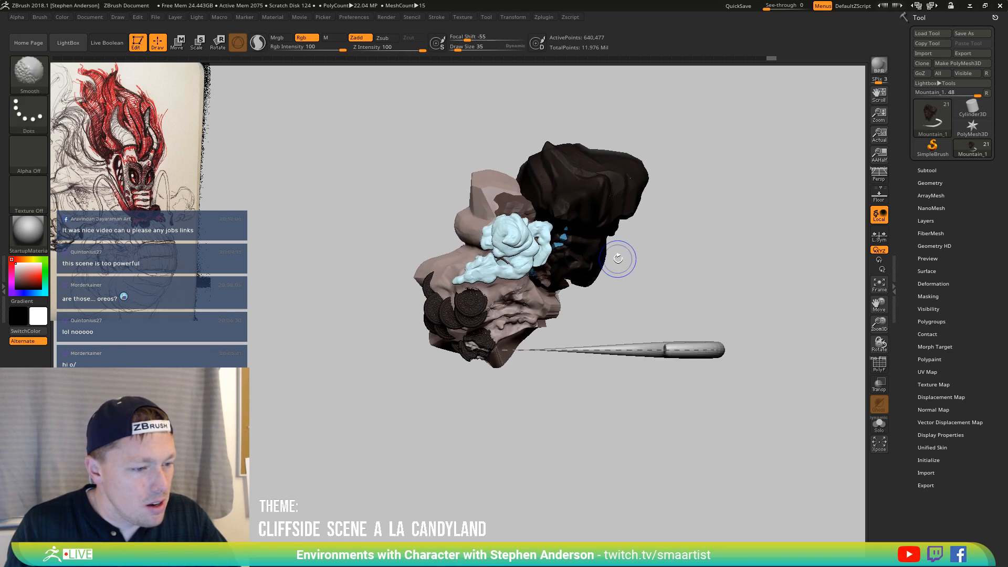
key(shift)
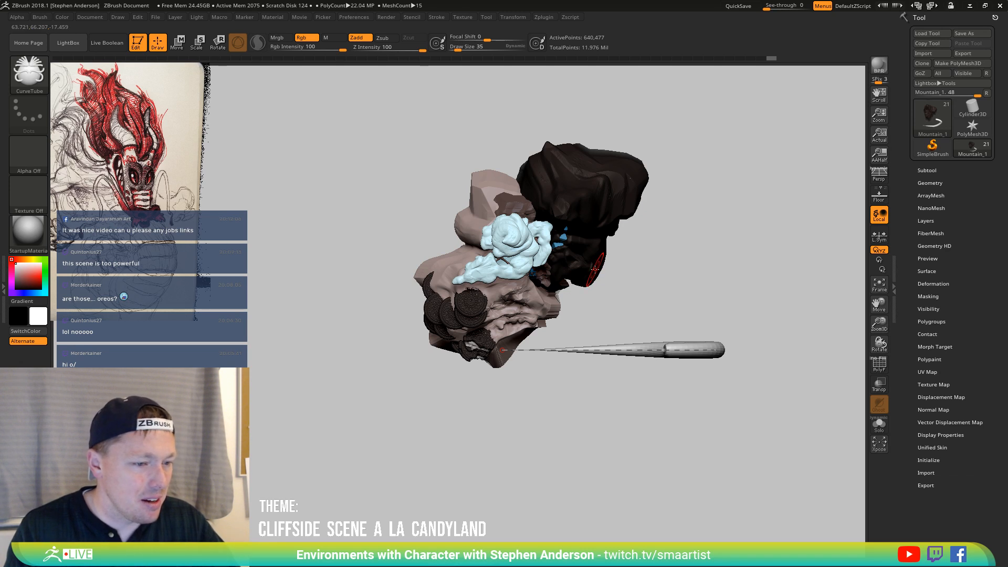
drag(676, 233, 679, 238)
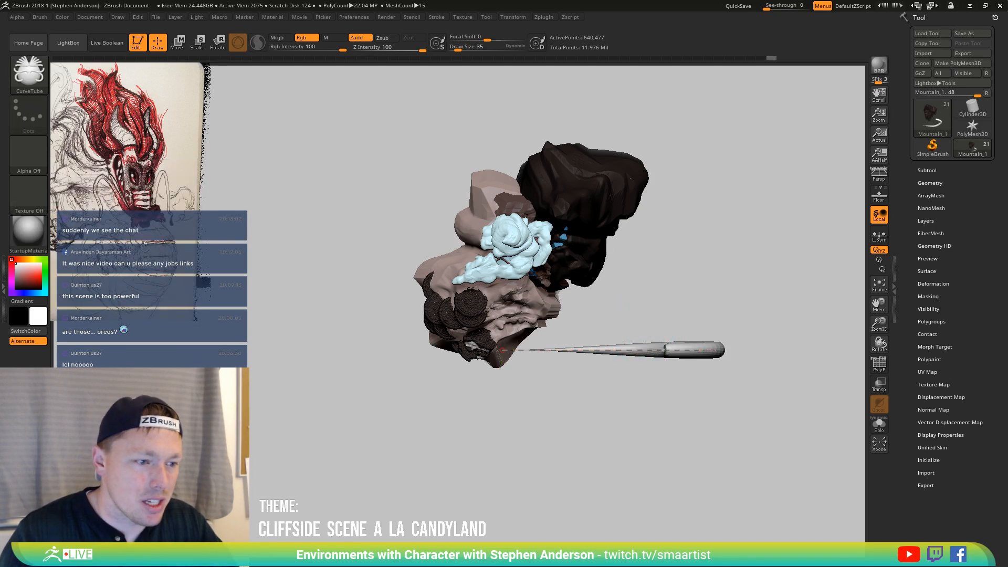
Shrink the dragon sketch reference in Spotlight and move it upward so more of the drawing shows, then leave Spotlight editing
key(shift+z)
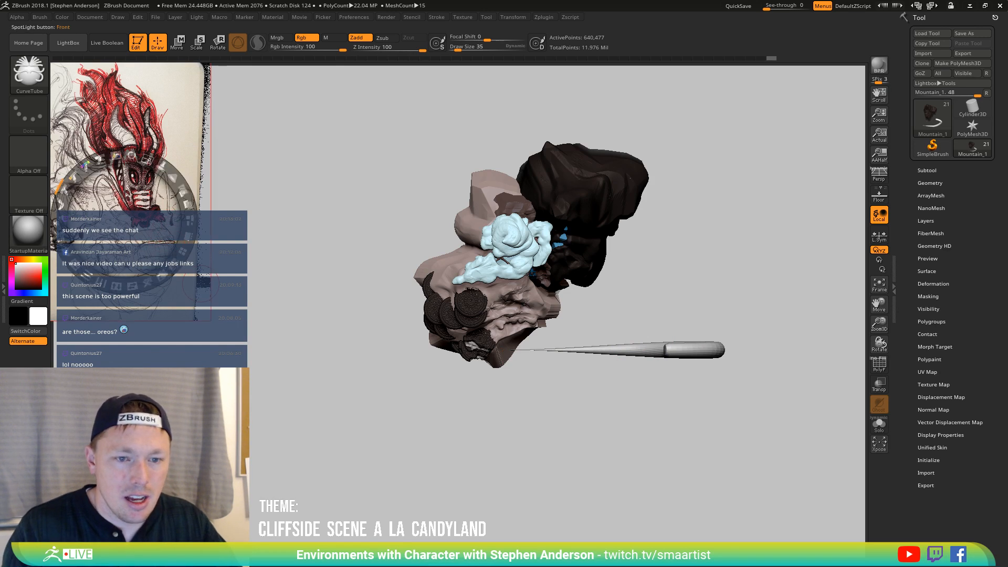
mouse_move(147, 160)
mouse_down()
mouse_move(152, 198)
mouse_move(143, 149)
mouse_up()
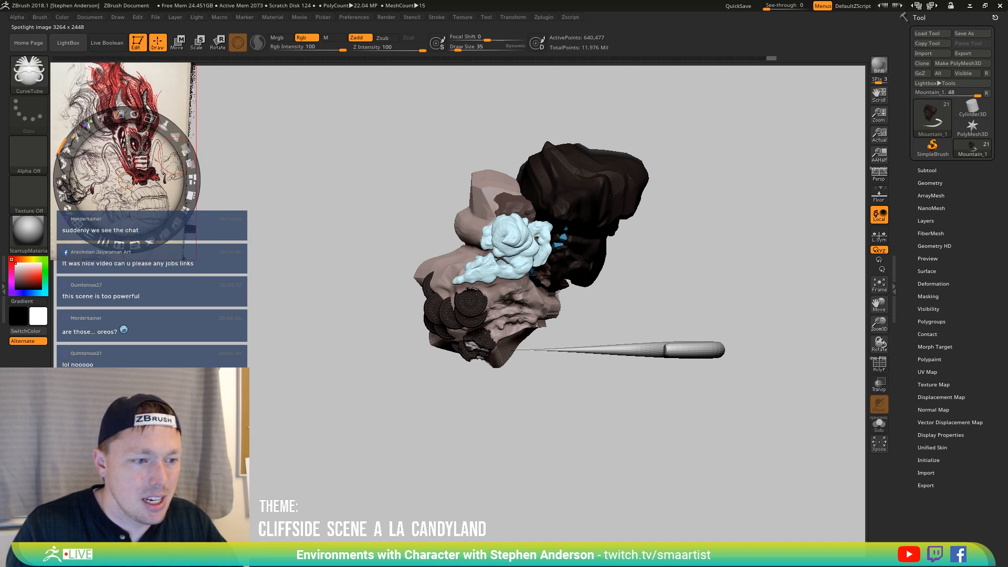
key(z)
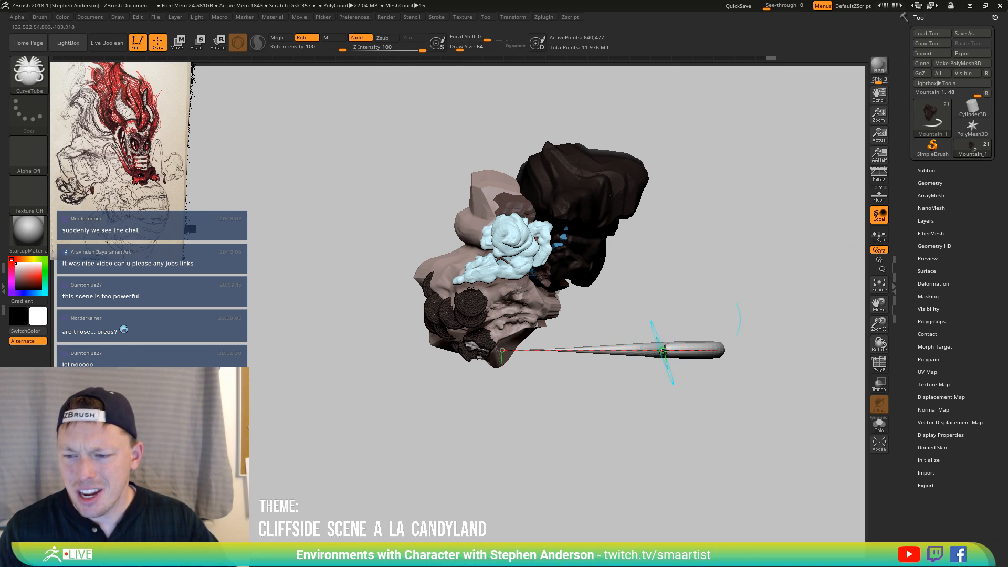
Bend and extend the tube's curve from above so that it wraps behind the dark mountain to the cliff's far side
mouse_move(664, 346)
mouse_down()
mouse_move(777, 210)
mouse_move(701, 220)
mouse_move(682, 169)
mouse_up()
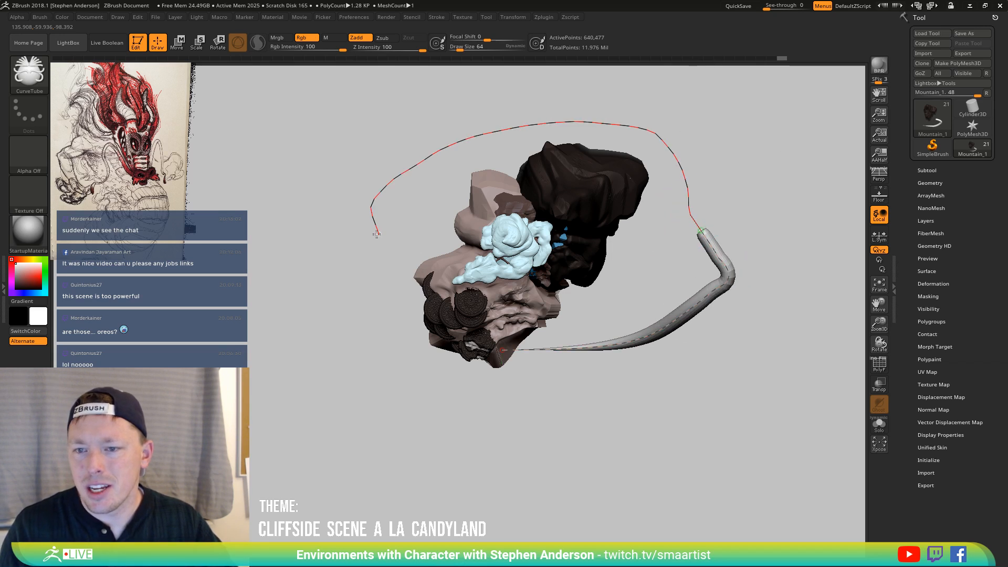
drag(376, 234, 377, 235)
mouse_move(734, 205)
mouse_down()
mouse_move(727, 175)
mouse_move(743, 178)
mouse_move(738, 185)
mouse_move(760, 165)
mouse_move(472, 243)
mouse_up()
mouse_move(354, 367)
mouse_down()
mouse_move(405, 320)
mouse_move(414, 468)
mouse_move(401, 443)
mouse_move(402, 460)
mouse_up()
Lift the tube's free end into an arch beside the tree and thicken the tube with a Draw Size of 124
key(s)
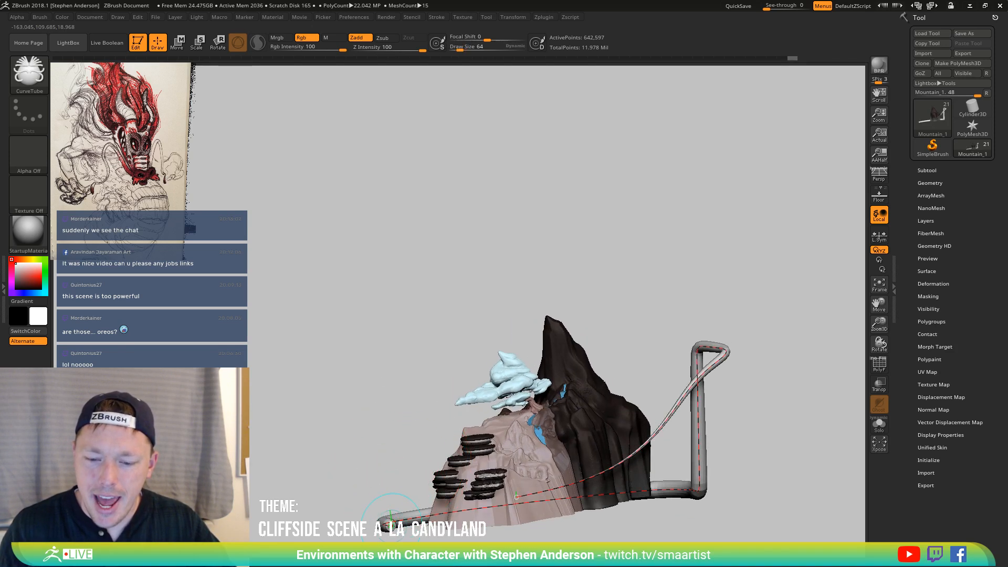
mouse_move(391, 517)
mouse_down()
mouse_move(400, 300)
mouse_move(494, 371)
mouse_move(461, 384)
mouse_up()
key(bracketright)
key(bracketright)
key(bracketright)
key(bracketright)
key(bracketright)
key(bracketright)
drag(506, 332, 731, 285)
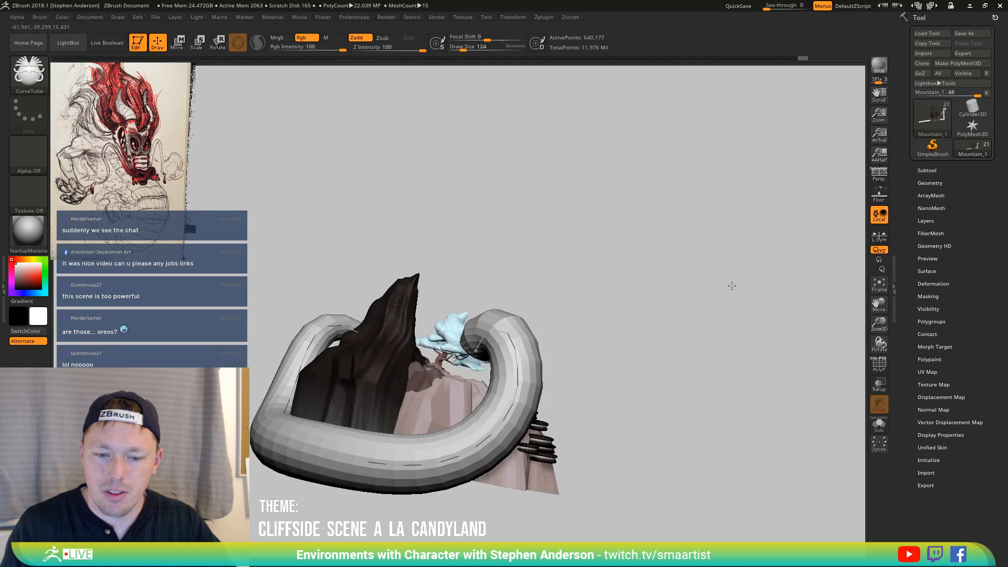
Thin the tube with a smaller Draw Size, and set the size for editing its curve to 256
alt+drag(656, 302, 707, 288)
drag(371, 293, 449, 289)
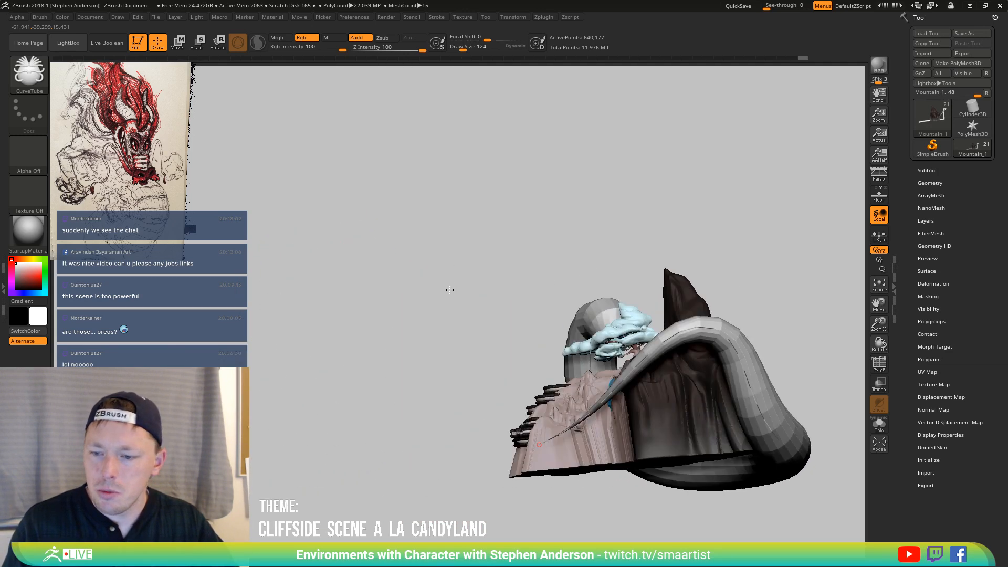
alt+drag(634, 271, 483, 254)
key(s)
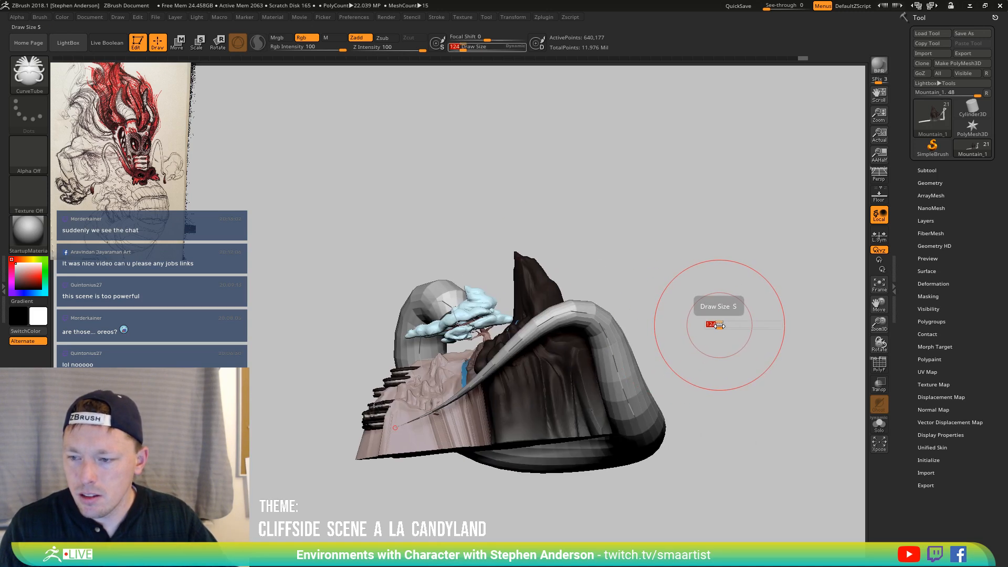
mouse_move(719, 327)
mouse_down()
mouse_move(674, 319)
mouse_move(649, 349)
mouse_move(575, 363)
mouse_up()
key(bracketright)
key(bracketright)
key(bracketright)
key(bracketright)
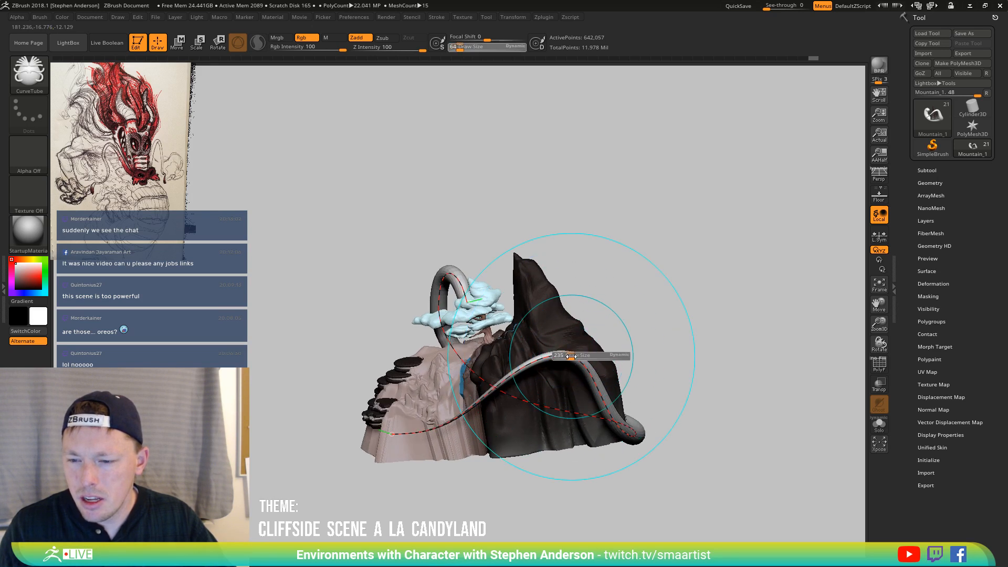
Lower the tube's arched tail along the dark mountain's base and bend its raised end outward, away from the tree and the cookie stacks
drag(558, 355, 571, 437)
mouse_move(621, 400)
mouse_down()
mouse_move(664, 412)
mouse_move(693, 389)
mouse_move(748, 383)
mouse_up()
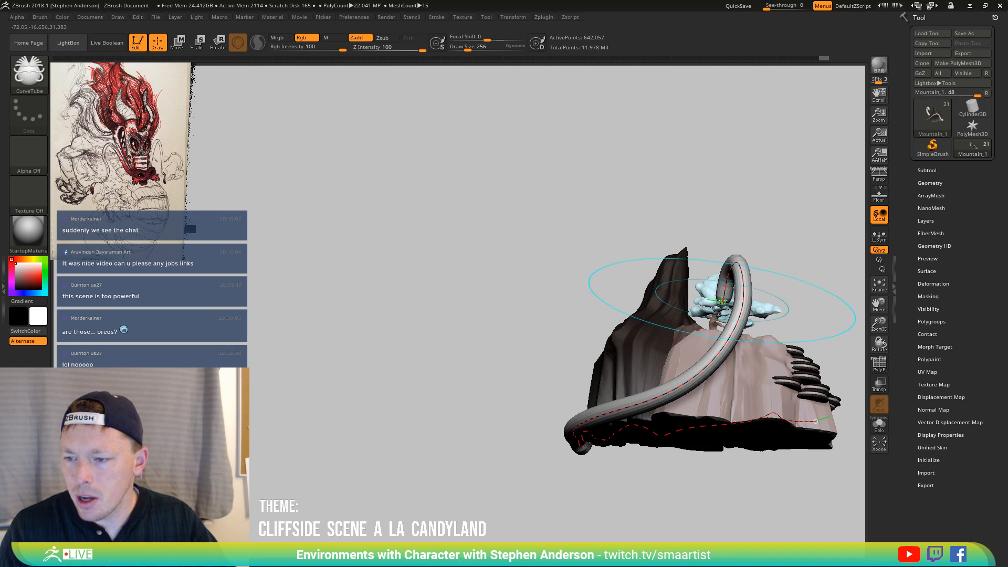
drag(723, 299, 783, 305)
drag(779, 324, 713, 309)
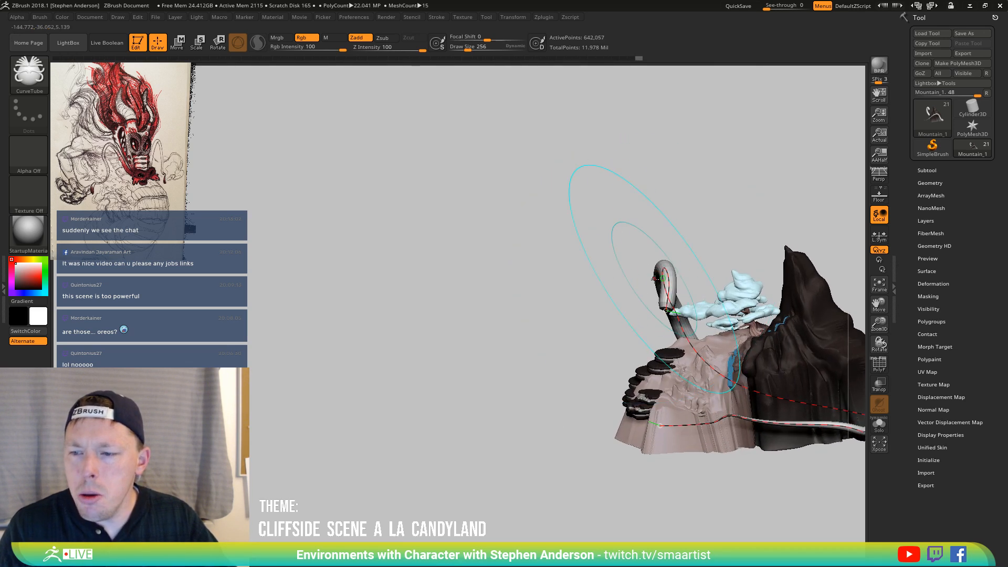
drag(618, 279, 587, 279)
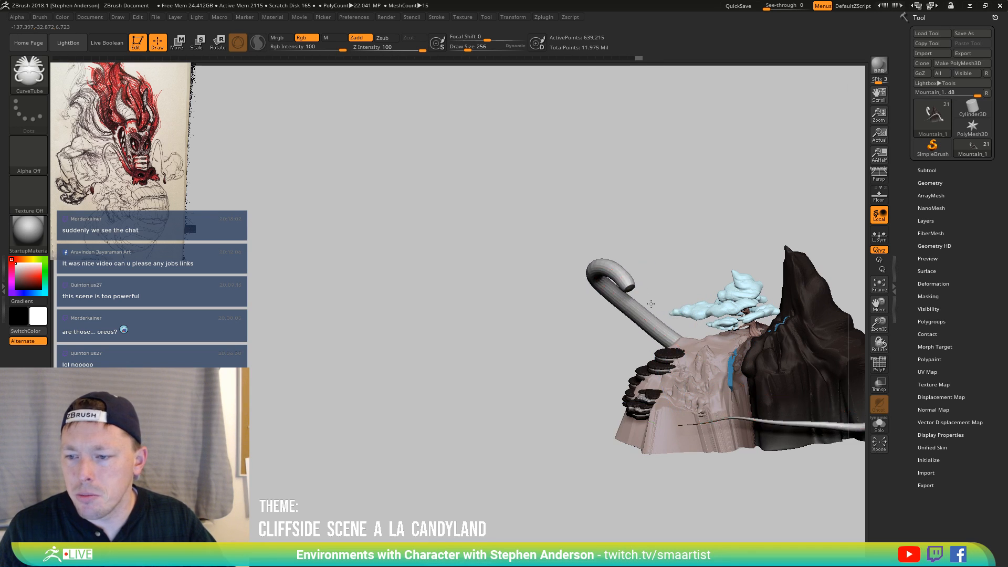
mouse_move(669, 342)
mouse_down()
mouse_move(654, 348)
mouse_move(630, 318)
mouse_move(588, 303)
mouse_up()
mouse_move(735, 351)
right_down()
mouse_move(647, 360)
mouse_move(678, 399)
right_up()
Stretch the tube's free end toward the tree and pull its arch inward toward the cookie-covered cliff
alt+right_drag(437, 338, 625, 337)
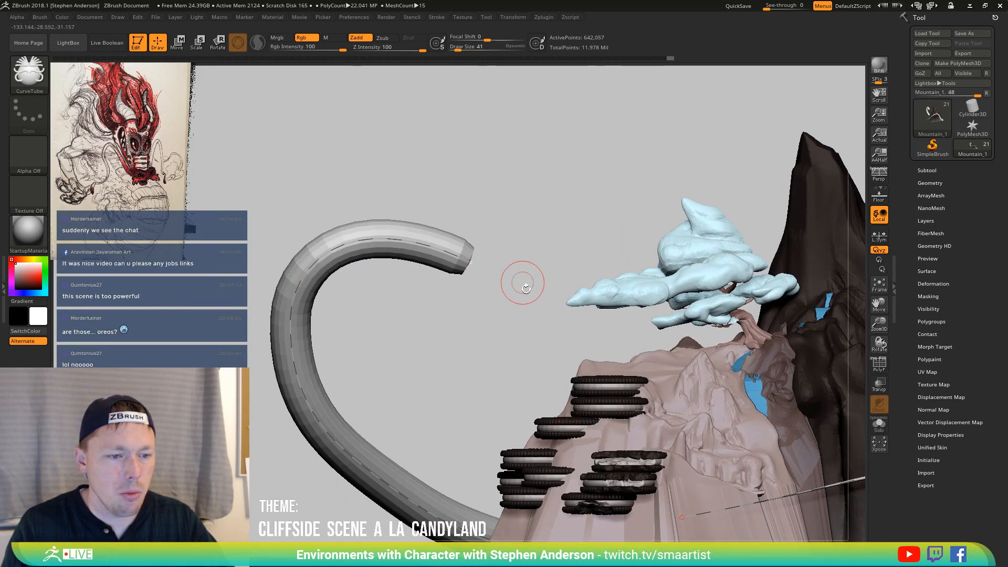
click(440, 19)
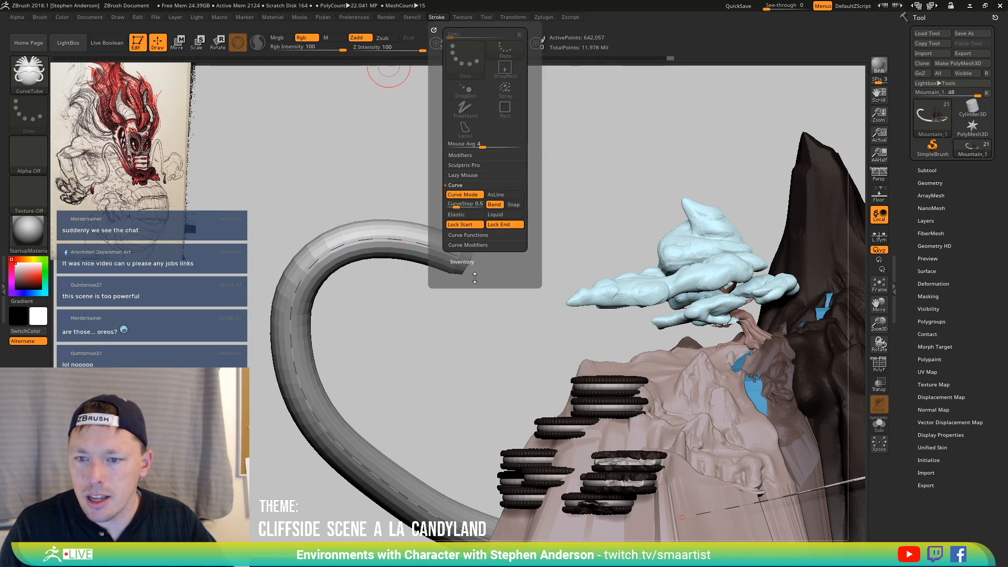
drag(470, 262, 518, 289)
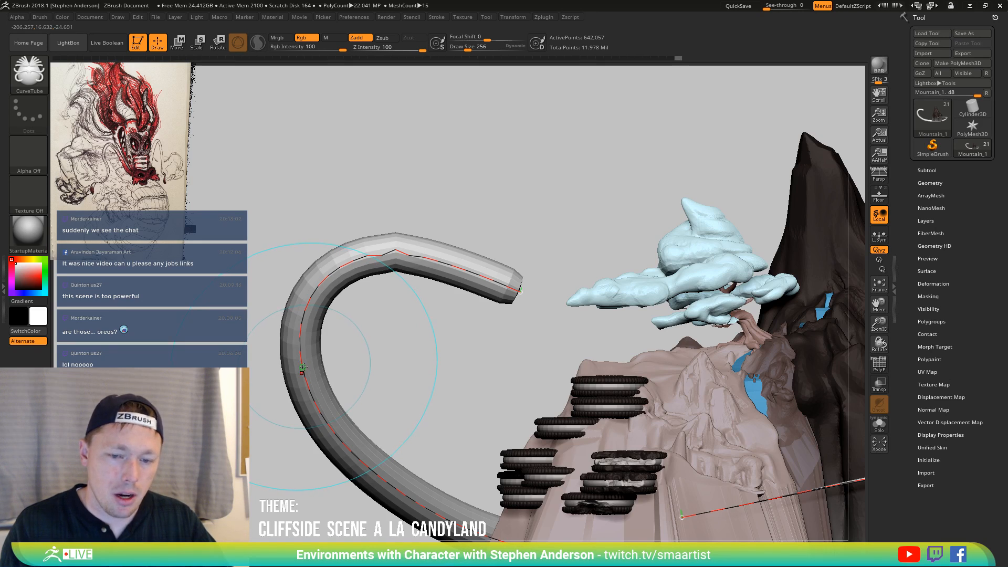
mouse_move(302, 368)
mouse_down()
mouse_move(340, 400)
mouse_move(384, 375)
mouse_up()
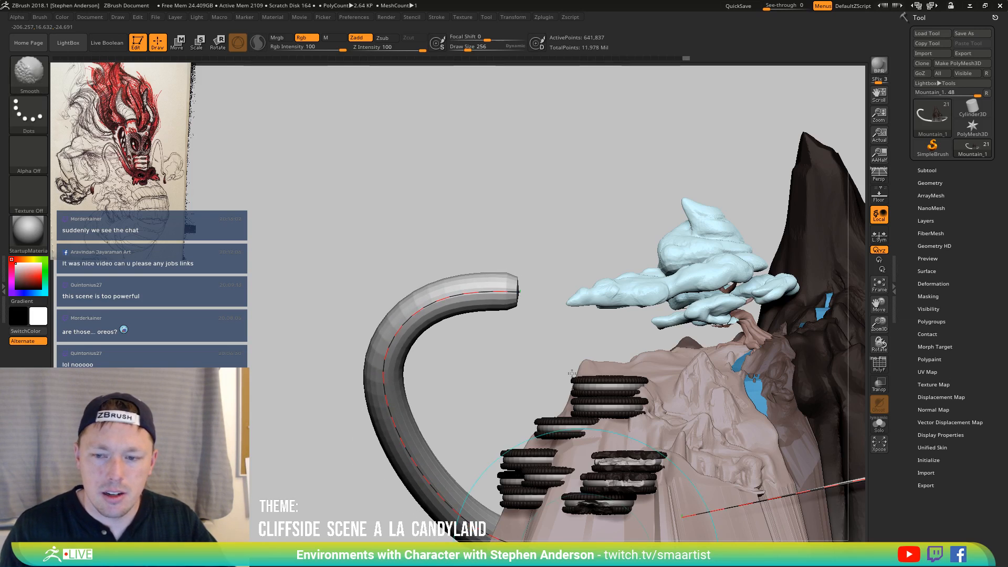
Lower the tube's far bend beside the dark mountain and check its shape from above
alt+right_drag(754, 499, 517, 378)
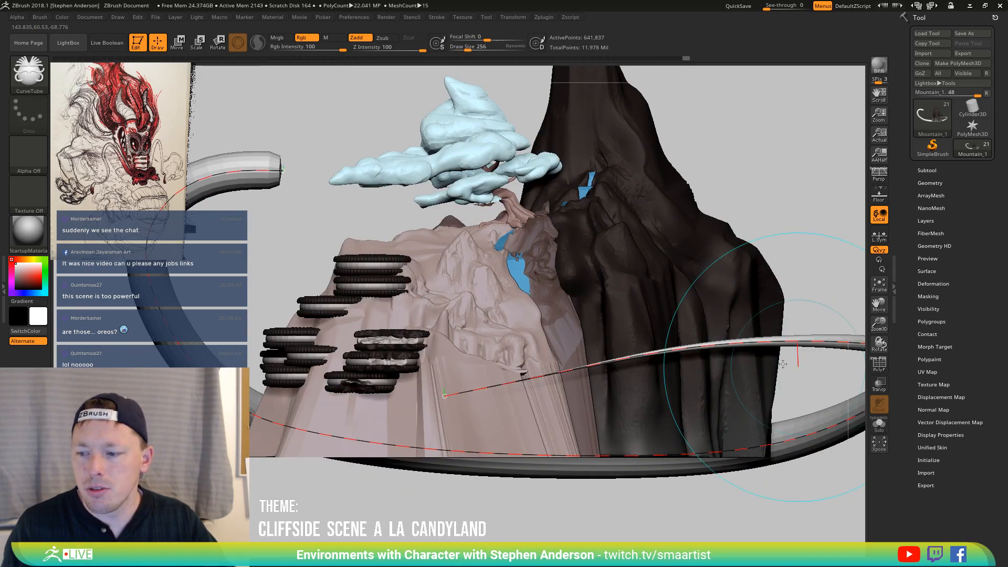
alt+right_drag(782, 424, 374, 436)
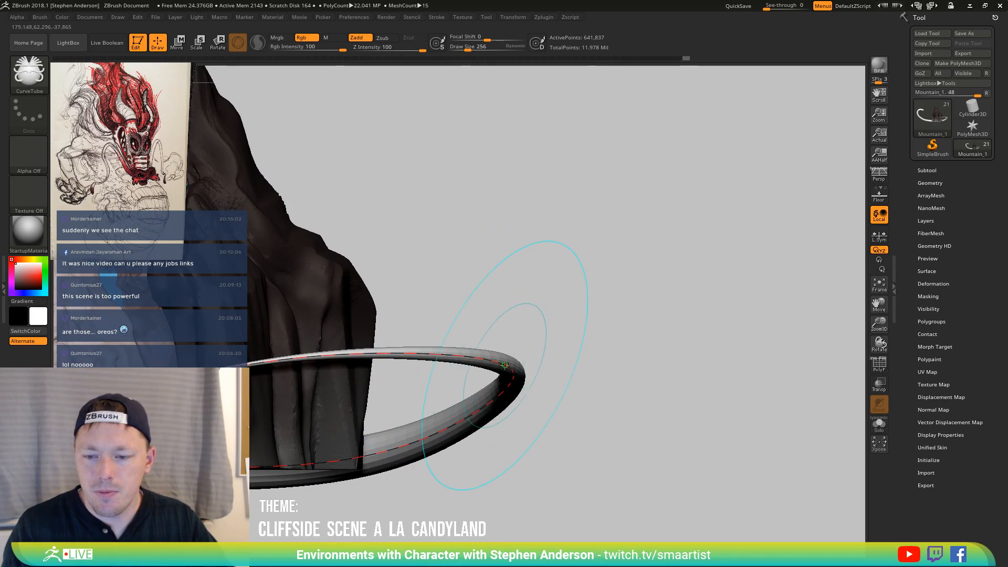
mouse_move(505, 364)
mouse_down()
mouse_move(459, 437)
mouse_move(487, 407)
mouse_move(470, 382)
mouse_move(366, 355)
mouse_move(486, 400)
mouse_move(472, 386)
mouse_move(320, 359)
mouse_move(487, 391)
mouse_move(409, 372)
mouse_move(480, 403)
mouse_up()
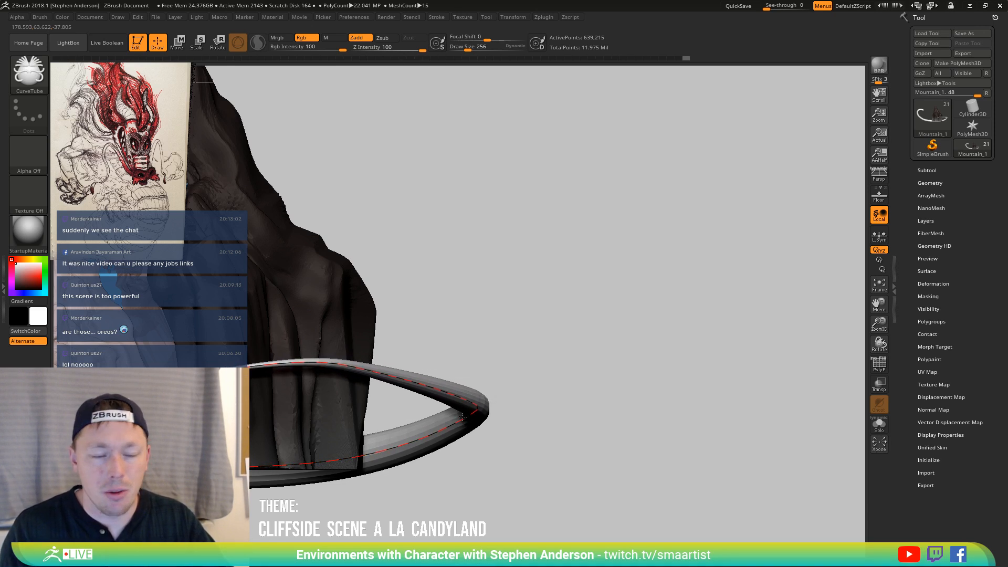
mouse_move(510, 355)
mouse_down()
mouse_move(513, 333)
mouse_move(515, 356)
mouse_move(521, 337)
mouse_up()
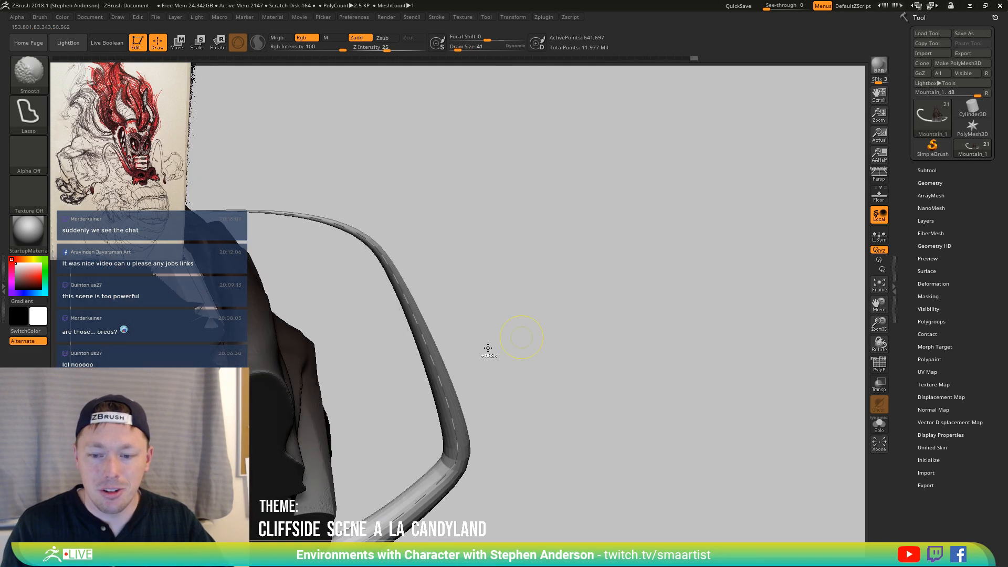
ctrl+right_drag(488, 347, 484, 333)
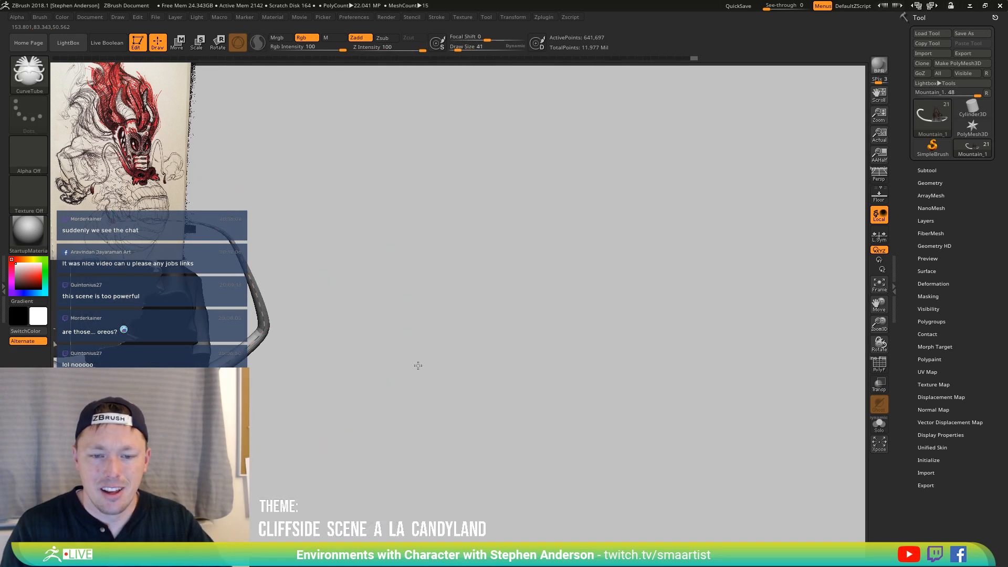
Pull the tube's far bend in close against the dark mountain's base
mouse_move(418, 365)
mouse_down()
mouse_move(434, 364)
mouse_move(397, 348)
mouse_move(173, 394)
mouse_move(68, 283)
mouse_up()
mouse_move(280, 277)
right_down()
mouse_move(286, 357)
mouse_move(240, 358)
mouse_move(210, 381)
right_up()
drag(498, 282, 533, 274)
right_drag(533, 274, 502, 281)
mouse_move(502, 281)
mouse_down()
mouse_move(564, 271)
mouse_move(540, 266)
mouse_up()
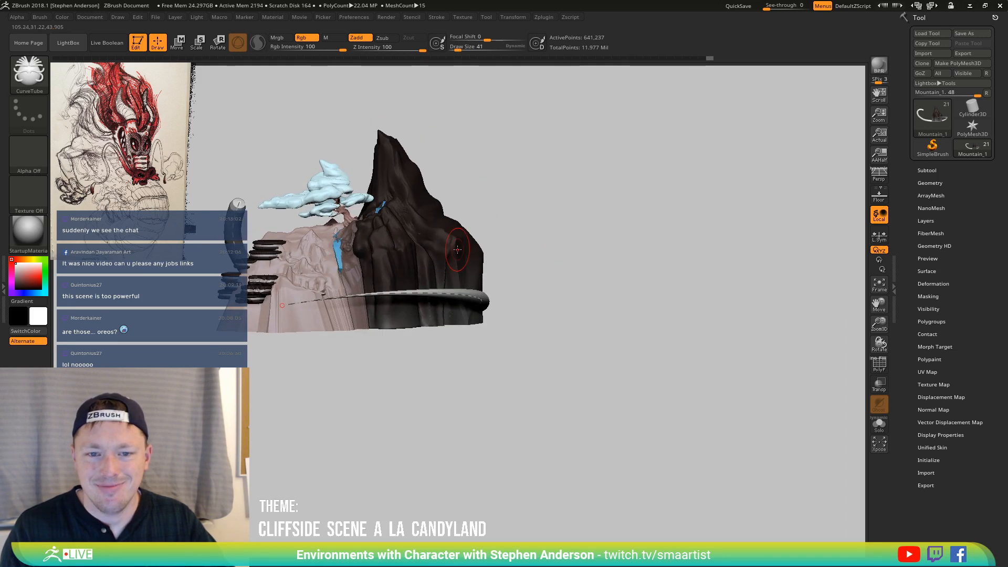
Angle the tube's free end toward the tree from above and round the bend behind it
alt+right_drag(345, 260, 391, 294)
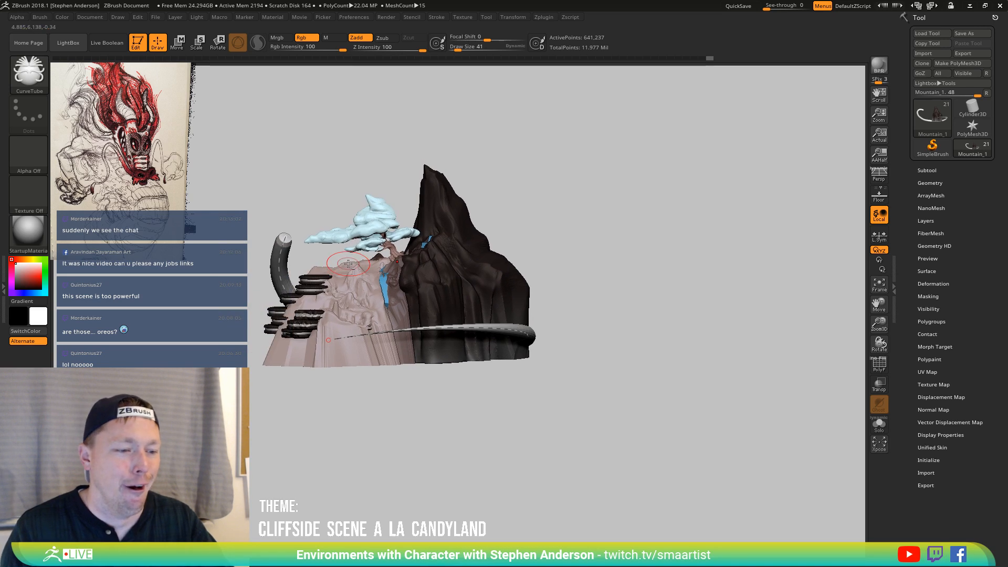
key(ctrl)
mouse_move(338, 269)
ctrl+right_down()
mouse_move(352, 353)
mouse_move(411, 339)
mouse_move(325, 362)
mouse_move(462, 257)
ctrl+right_up()
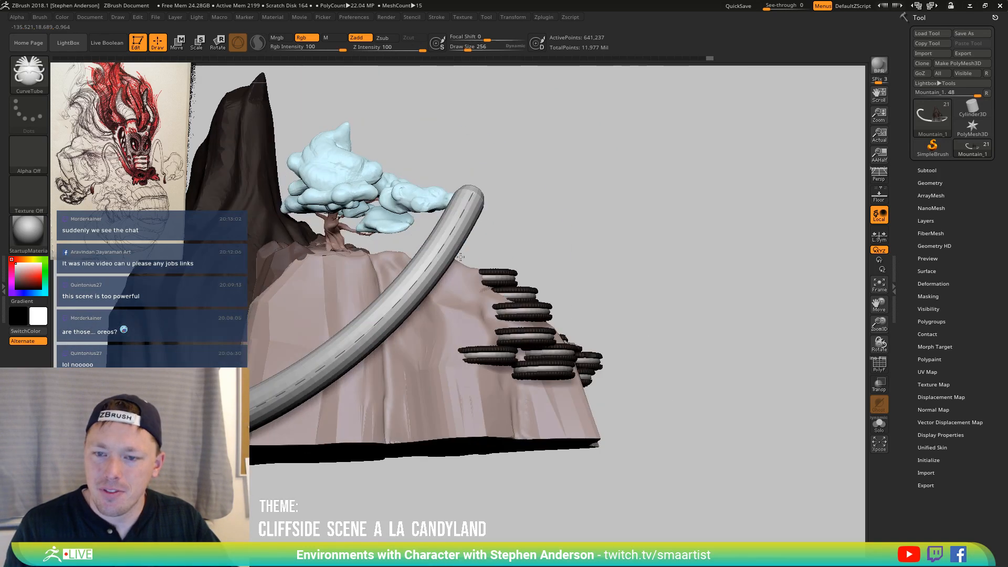
drag(437, 253, 403, 260)
right_drag(404, 260, 479, 351)
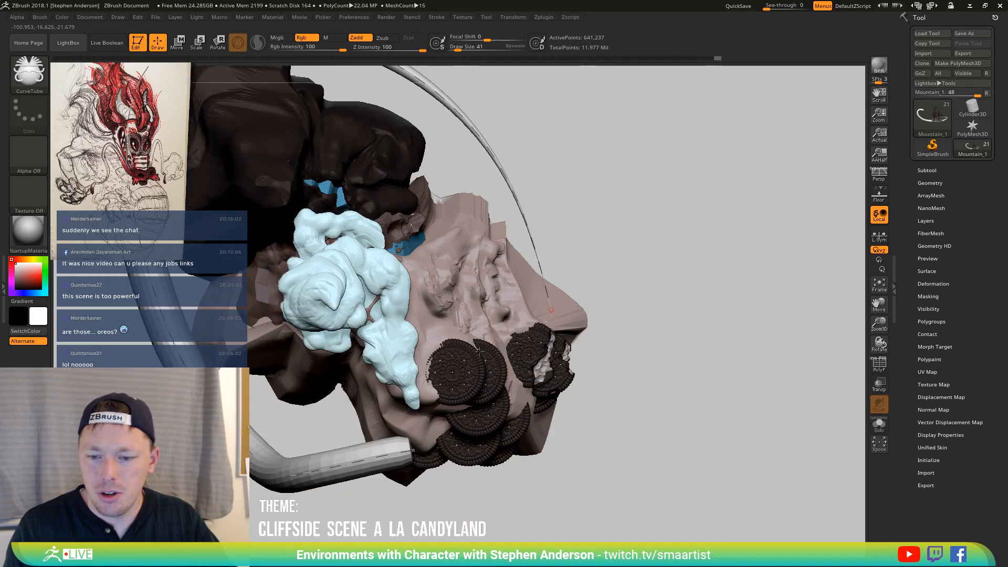
drag(412, 450, 402, 417)
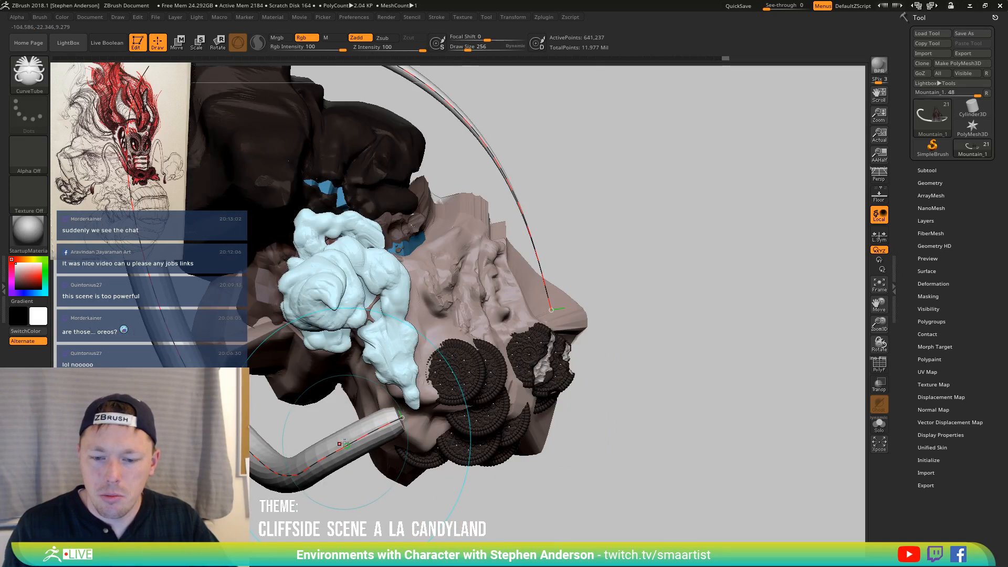
drag(340, 444, 325, 471)
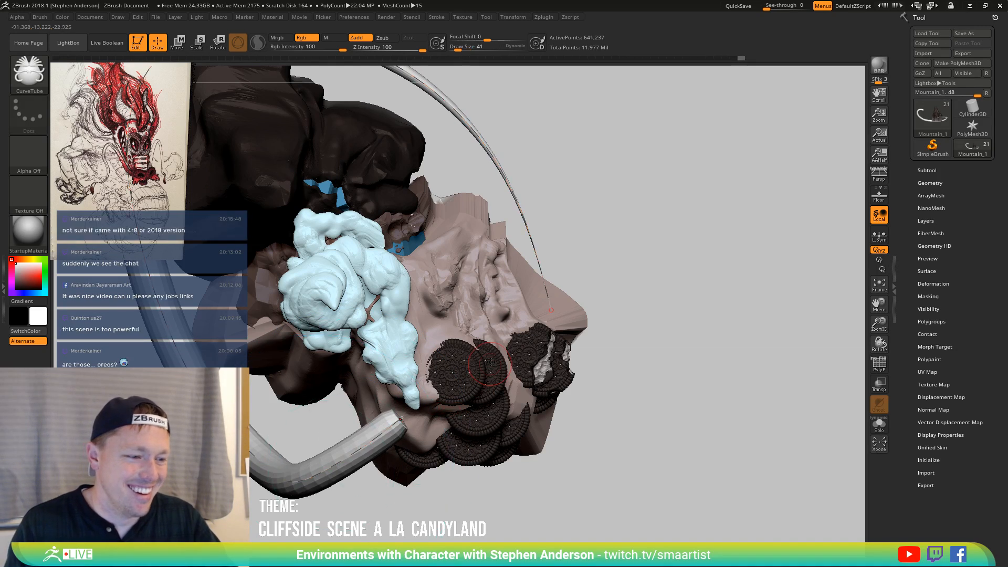
Swing the tube's raised end outward from the cliff and curl its tip back toward the tree as a high hook
mouse_move(491, 362)
right_down()
mouse_move(500, 312)
mouse_move(470, 346)
mouse_move(475, 356)
mouse_move(467, 327)
right_up()
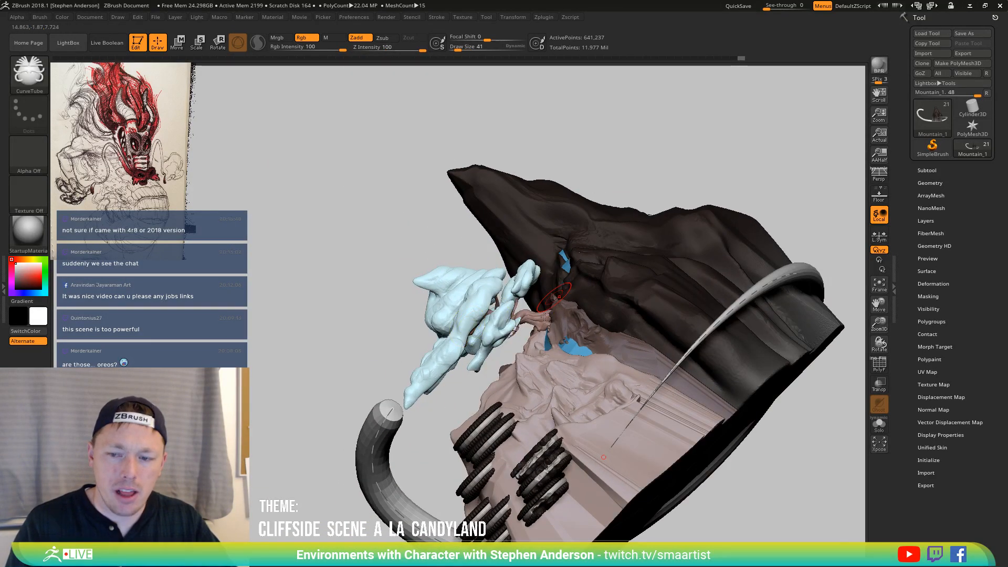
shift+right_drag(545, 317, 531, 329)
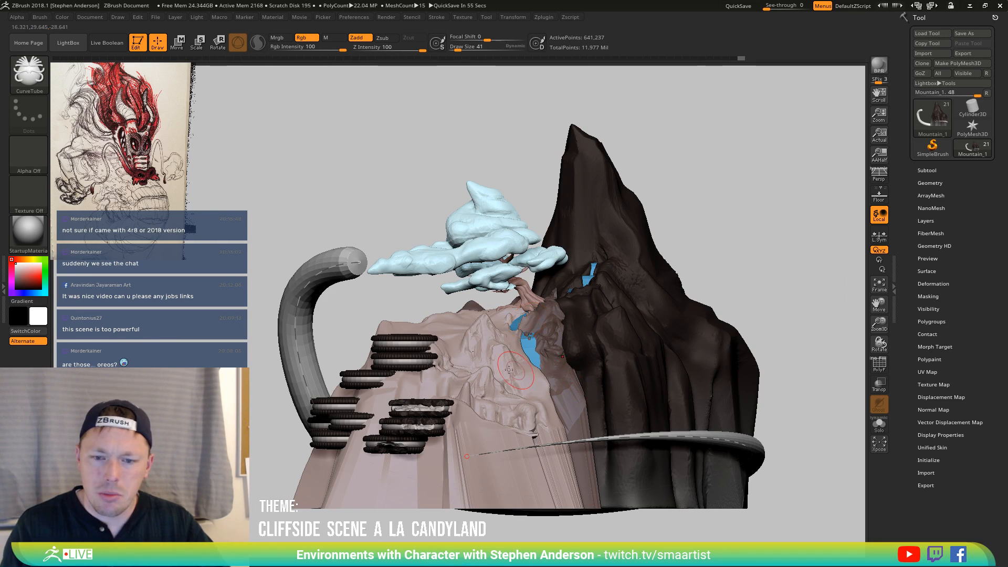
drag(411, 209, 388, 227)
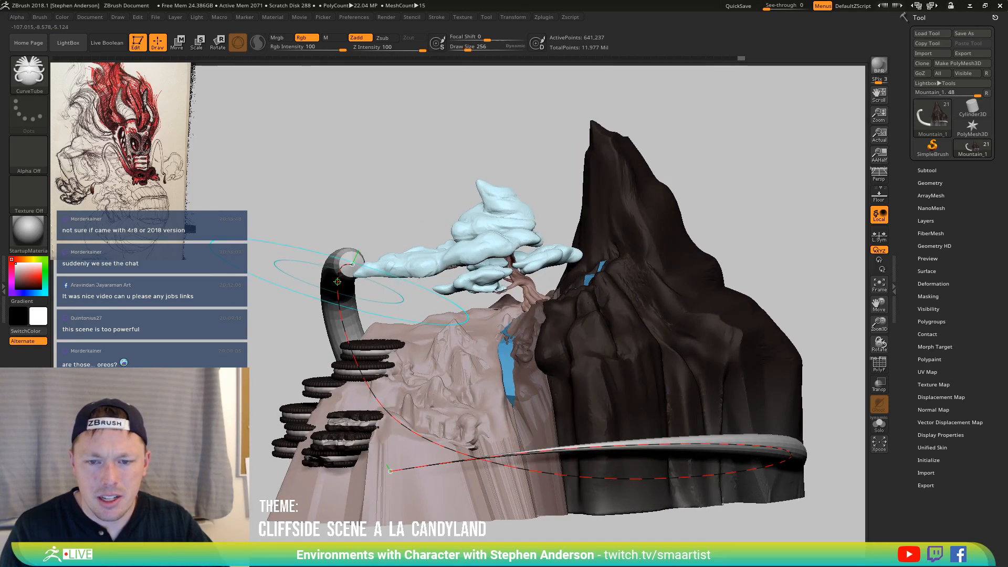
drag(337, 282, 302, 264)
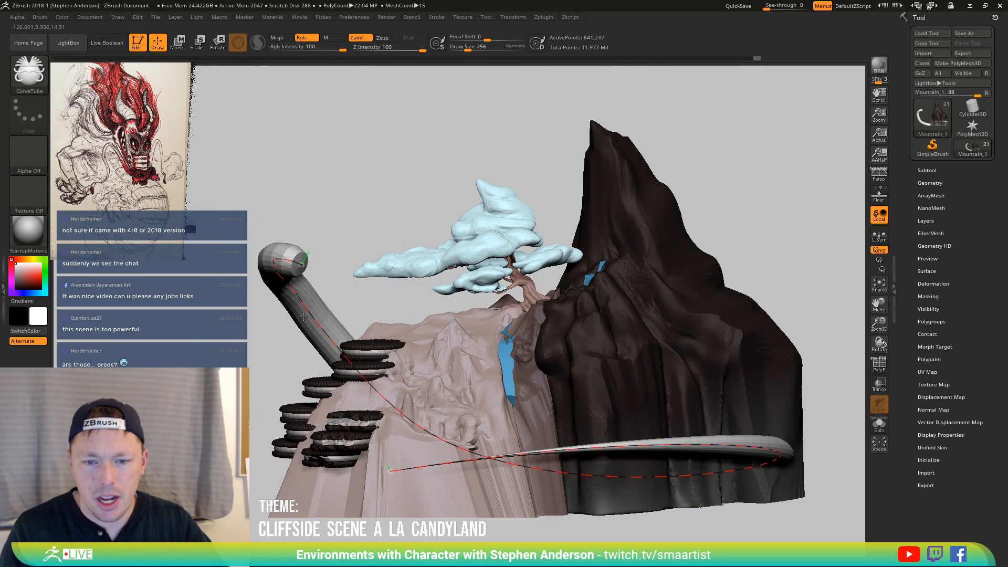
drag(303, 316, 286, 318)
drag(304, 264, 316, 252)
drag(310, 337, 323, 362)
drag(311, 292, 349, 293)
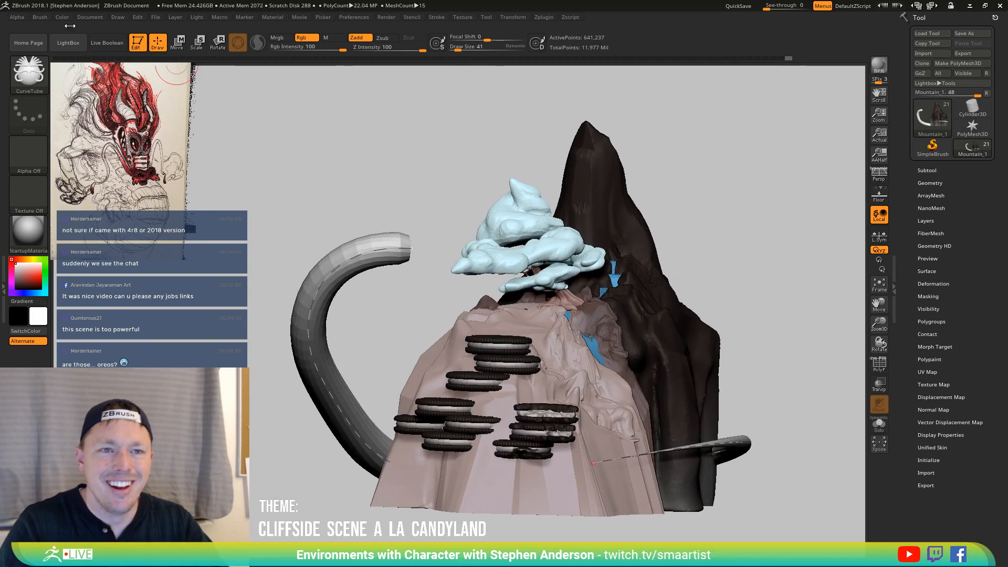
Set the stroke's CurveStep to 1, rebuild the tube with it, and smooth out the zigzags in its curve
click(39, 17)
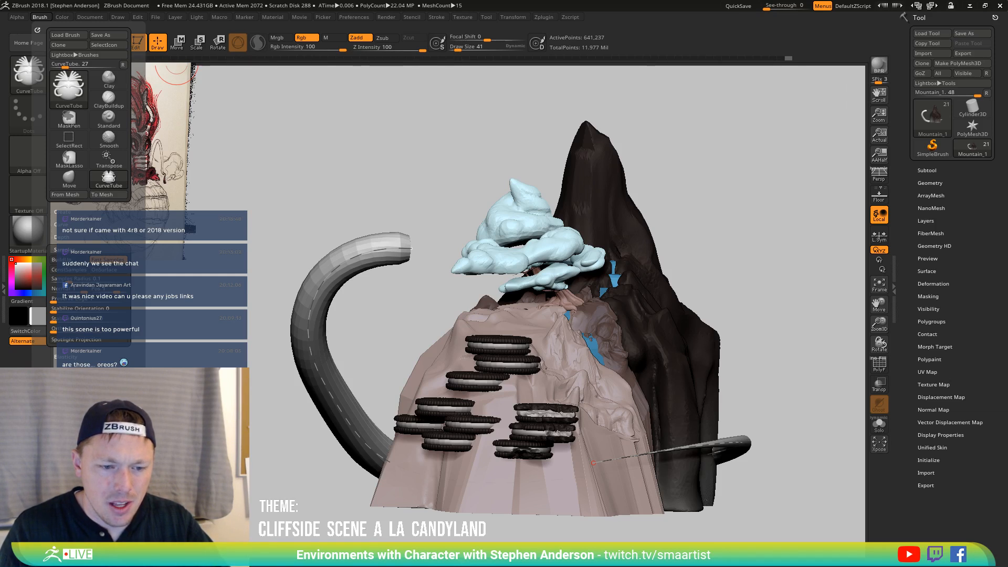
click(66, 420)
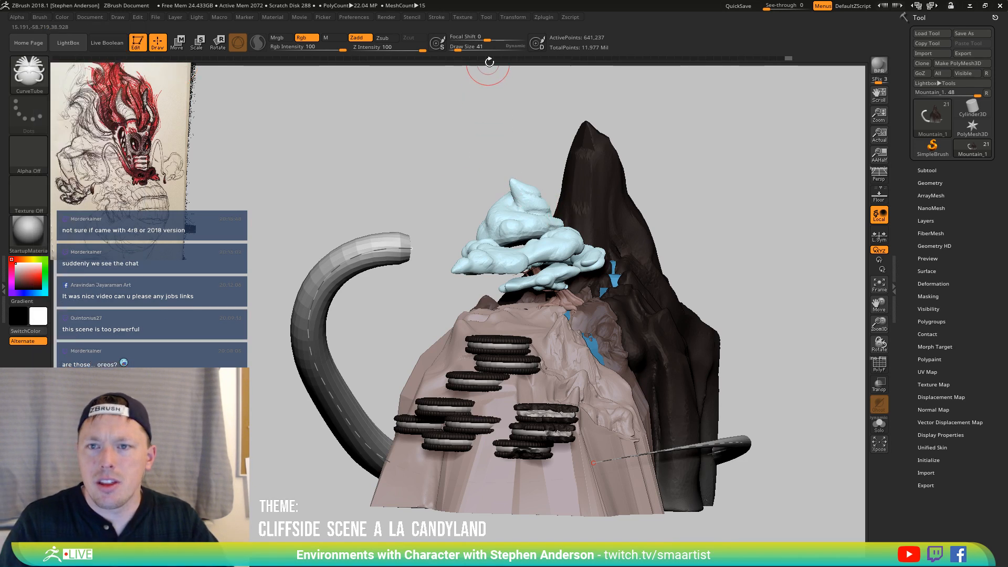
click(435, 17)
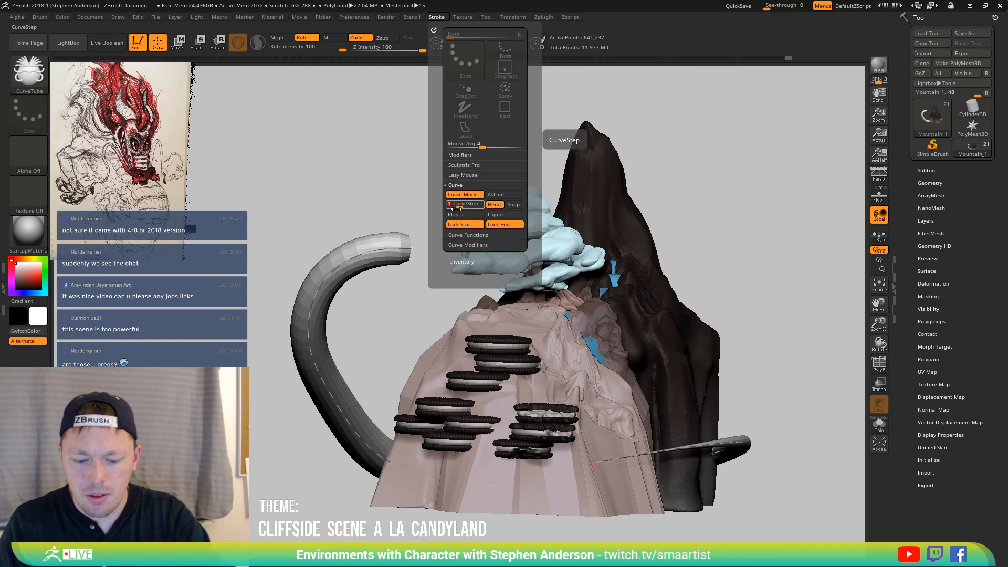
drag(372, 306, 357, 306)
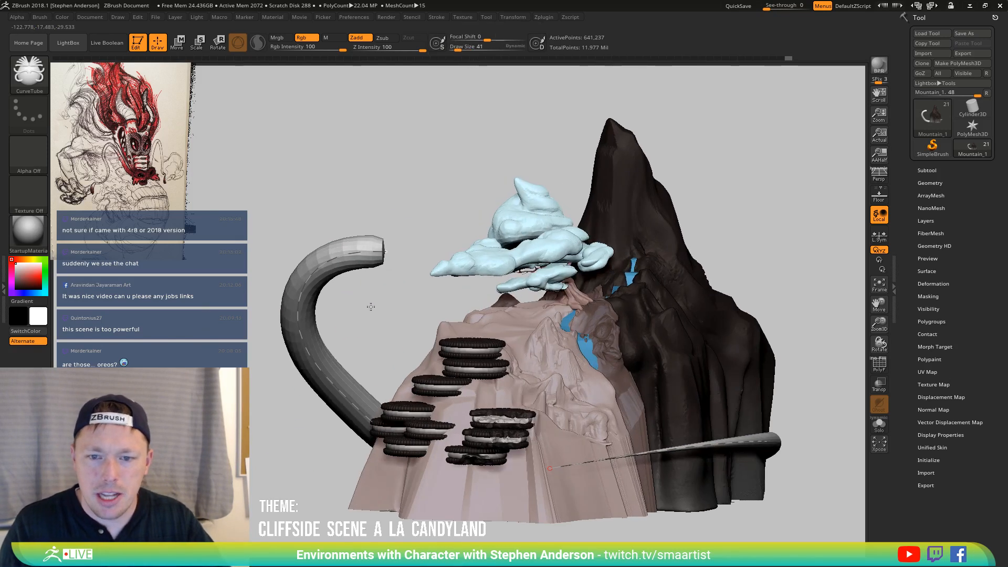
click(325, 274)
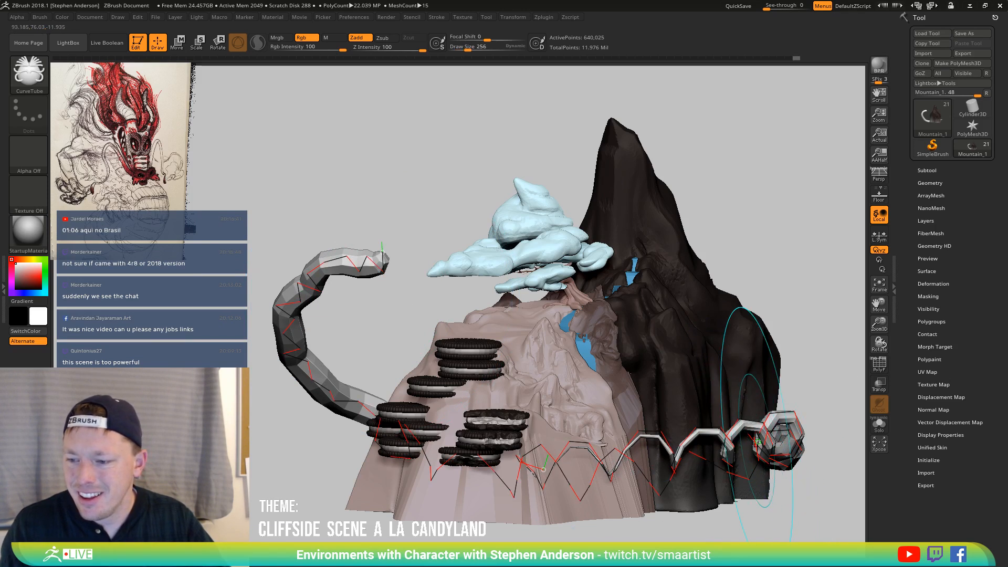
shift+drag(759, 439, 749, 423)
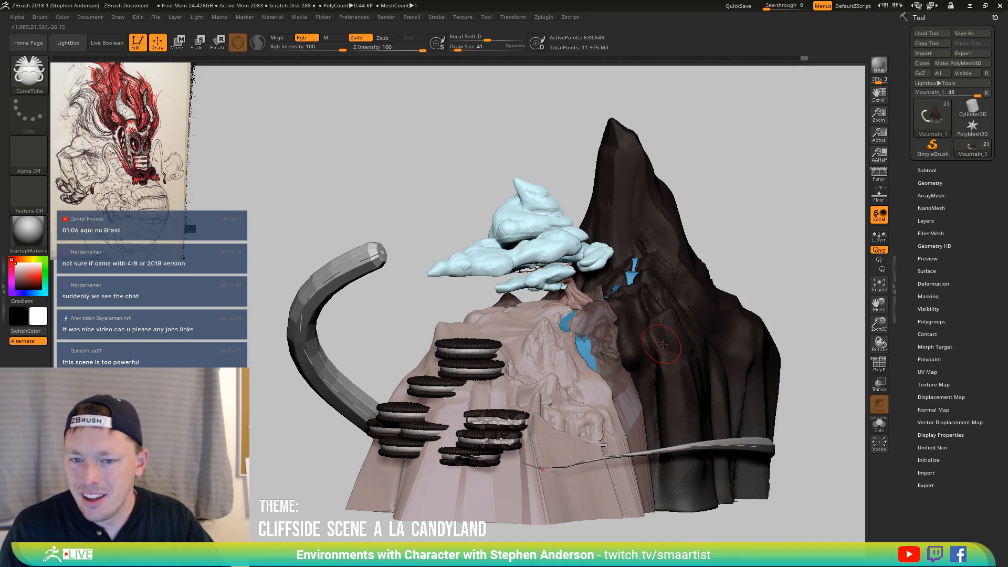
Pull the tube's far bend outward past the dark mountain's base so it wraps around with clearance
drag(804, 338, 5, 355)
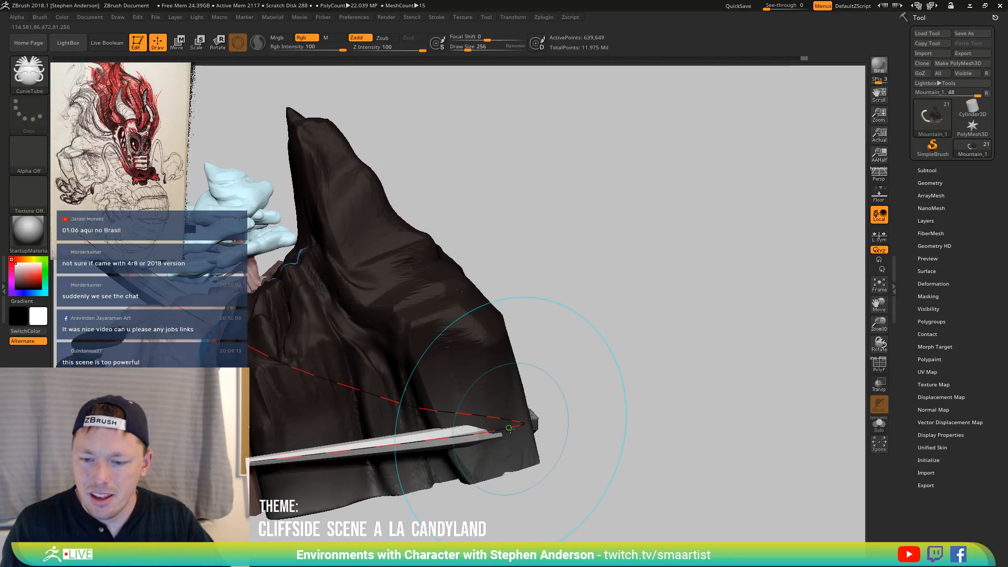
click(536, 426)
drag(536, 427, 586, 417)
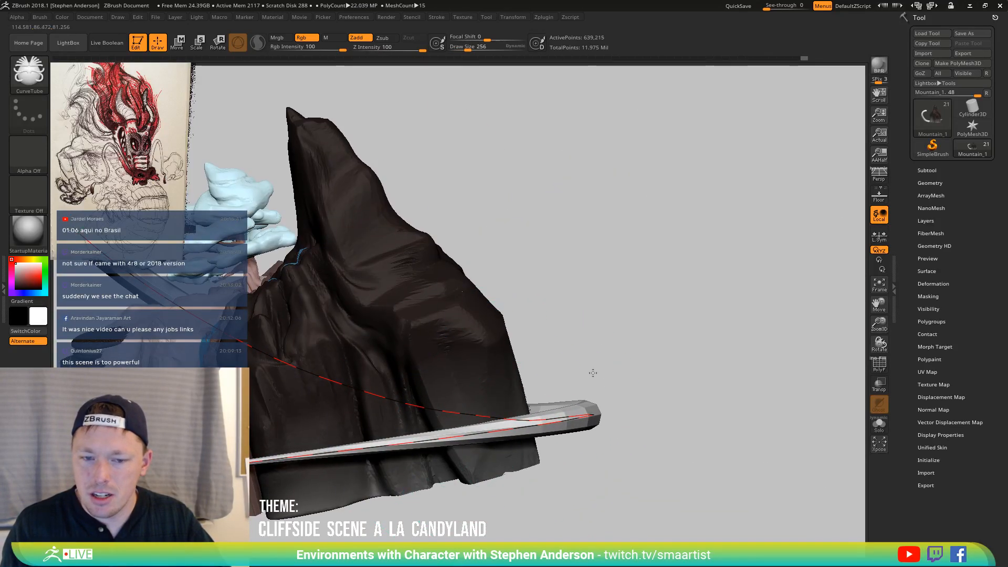
mouse_move(621, 328)
mouse_down()
mouse_move(608, 360)
mouse_move(637, 360)
mouse_move(641, 387)
mouse_move(633, 381)
mouse_up()
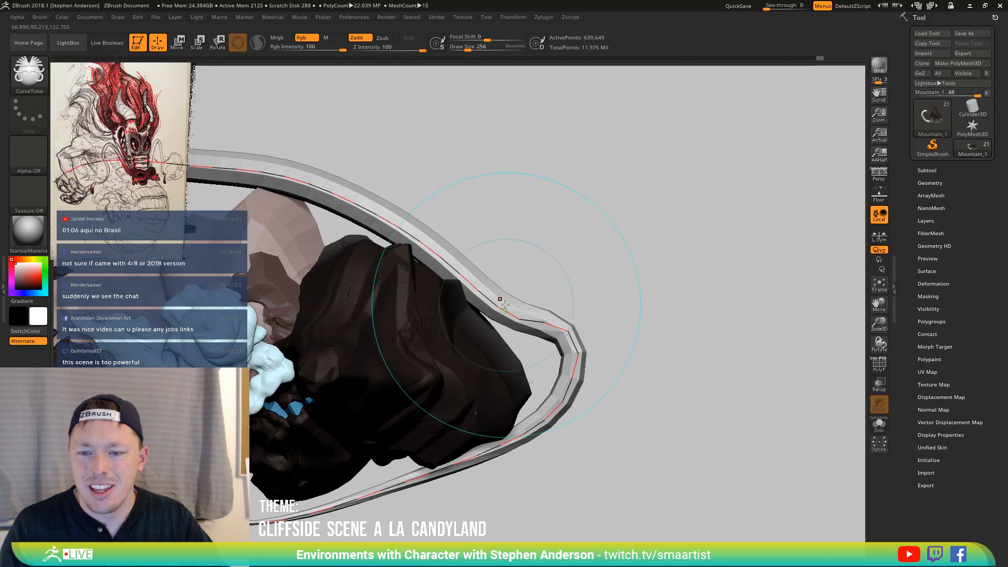
Smooth the tube's run behind the dark mountain into an even, rounded arc
drag(505, 304, 512, 242)
shift+drag(362, 206, 353, 202)
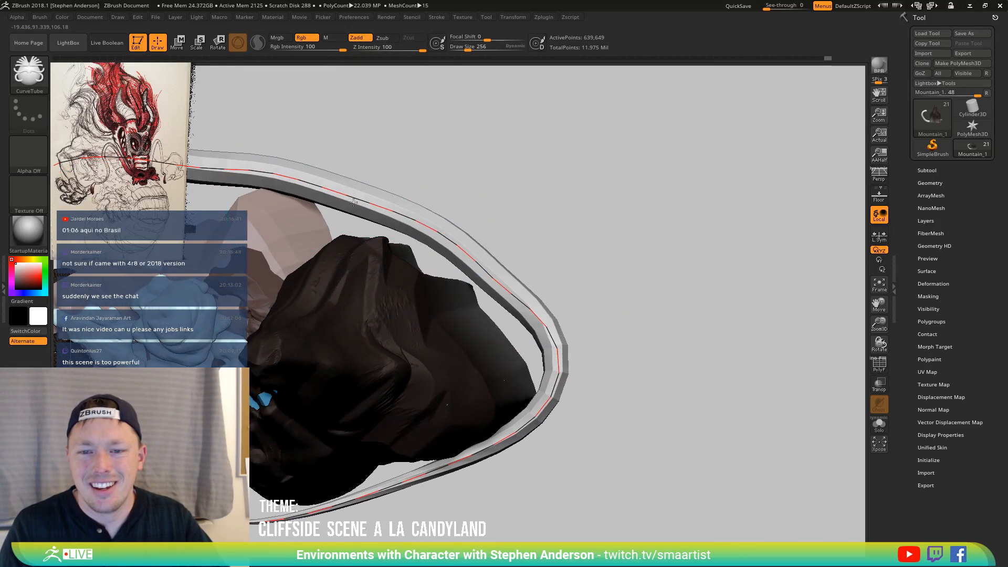
Pull the tube's thin end up the front of the pink cliff and arch its stretch across the dark mountain's face upward
drag(452, 200, 554, 120)
mouse_move(589, 153)
alt+mouse_down()
mouse_move(603, 286)
mouse_move(627, 357)
alt+mouse_up()
ctrl+right_drag(383, 316, 408, 354)
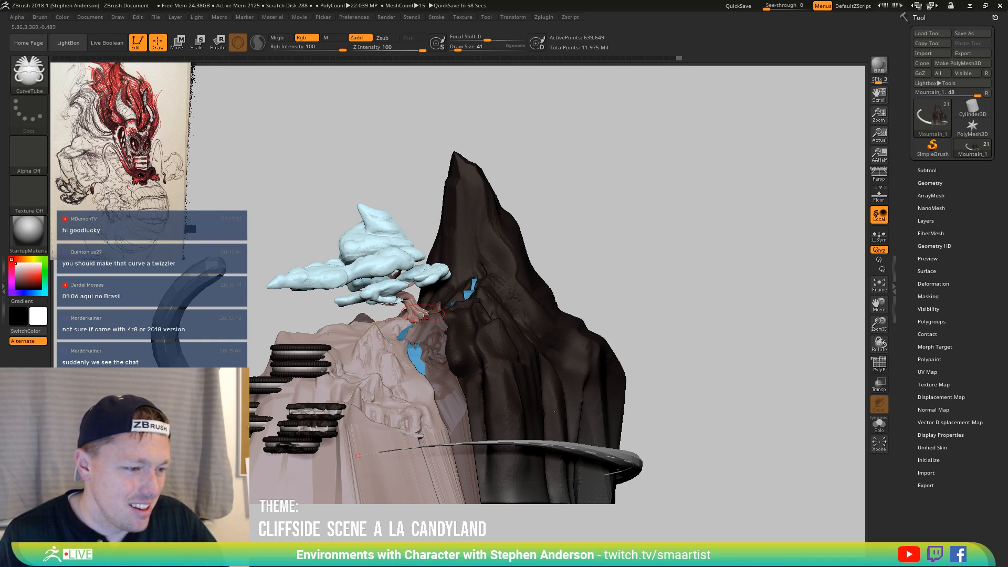
drag(572, 220, 541, 226)
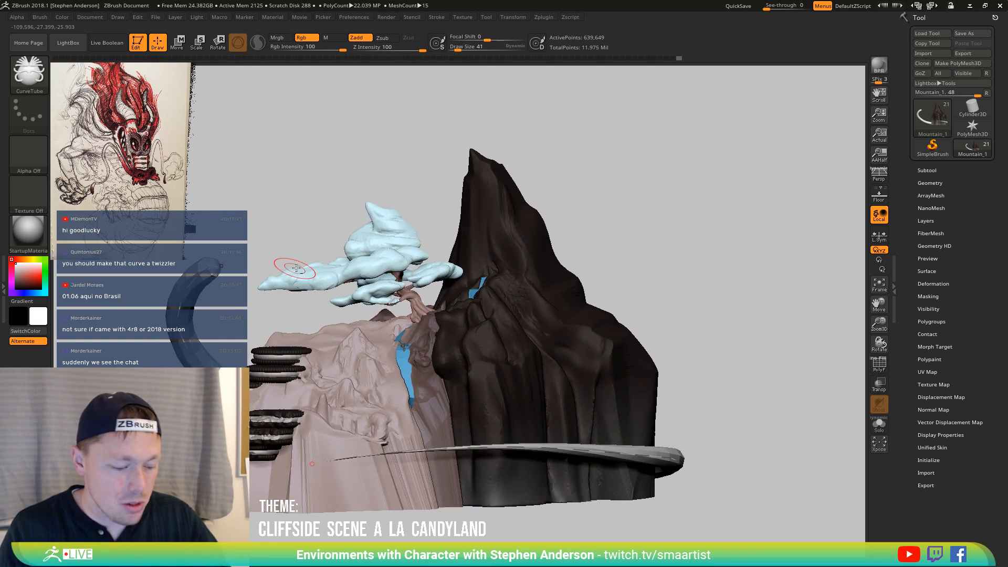
alt+drag(296, 268, 331, 262)
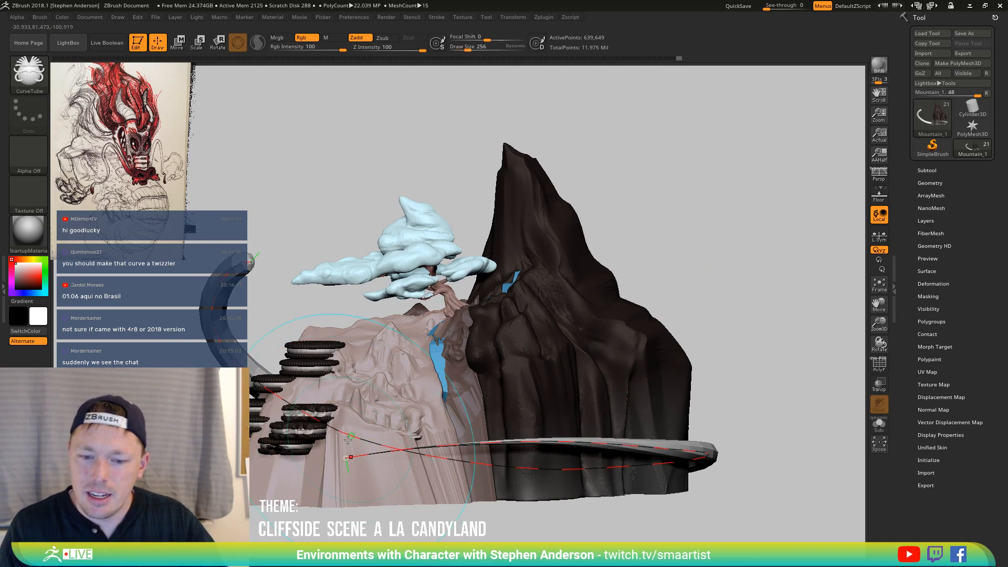
drag(346, 459, 369, 344)
drag(411, 403, 376, 421)
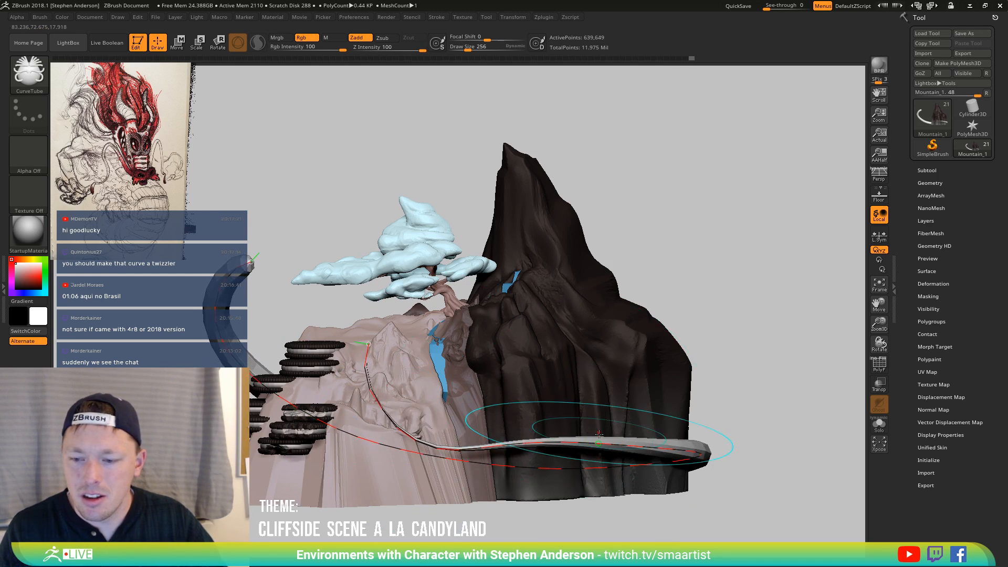
mouse_move(583, 440)
mouse_down()
mouse_move(642, 430)
mouse_move(679, 440)
mouse_move(625, 426)
mouse_move(583, 431)
mouse_move(620, 426)
mouse_up()
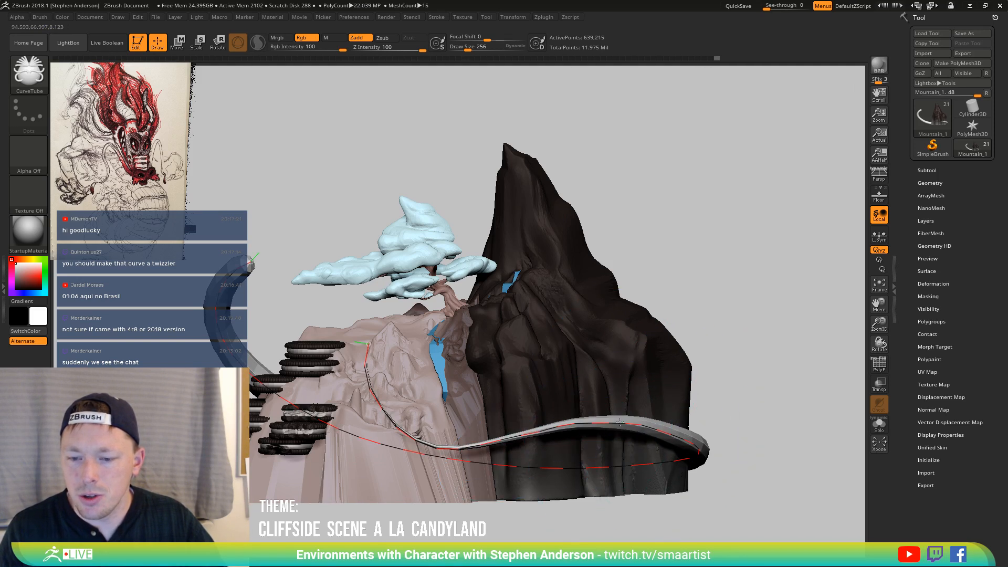
Examine the tube's path around the mountain from several sides and above, and check its polygroups
mouse_move(589, 367)
right_down()
mouse_move(692, 386)
mouse_move(670, 361)
right_up()
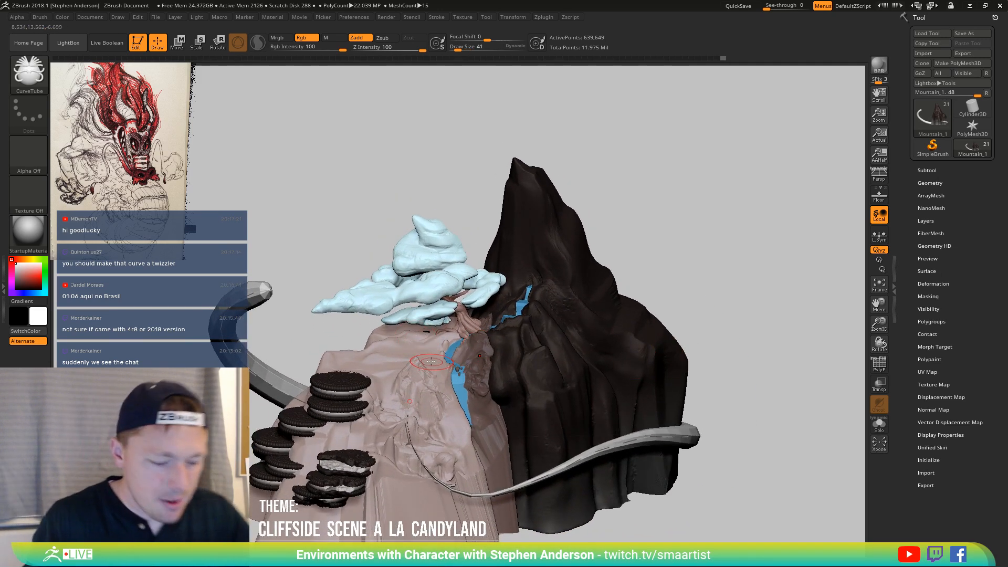
right_drag(431, 362, 412, 362)
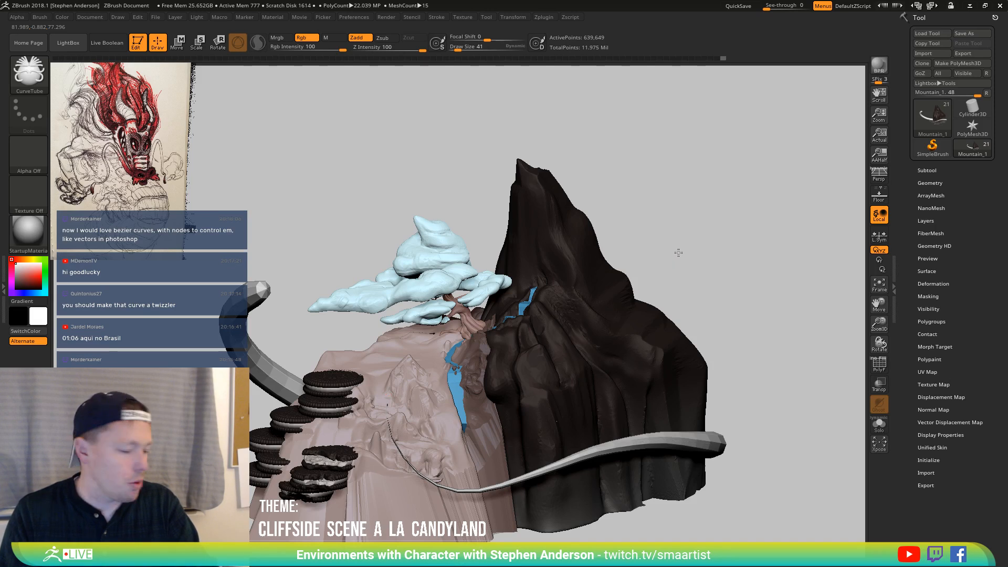
drag(679, 252, 675, 264)
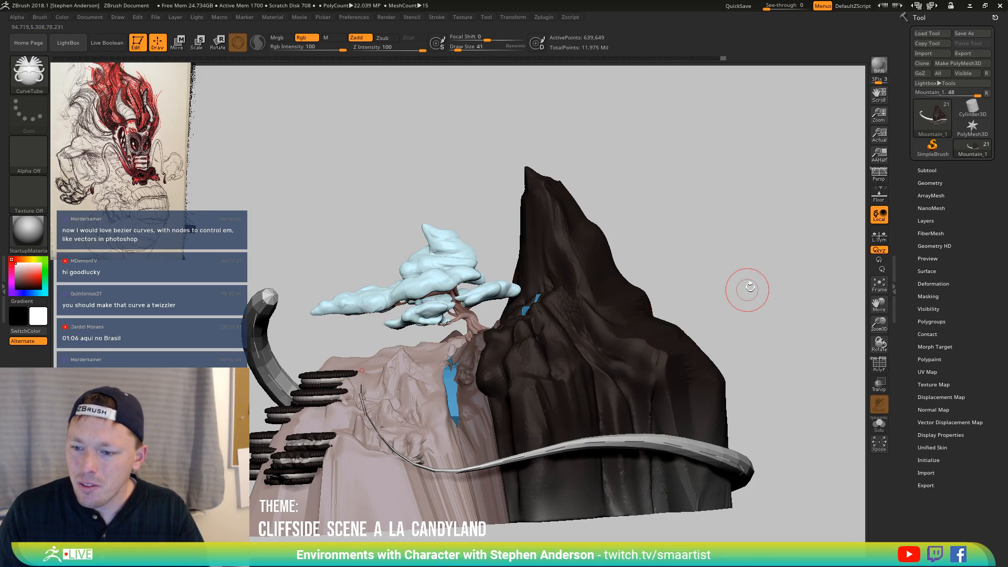
mouse_move(744, 270)
mouse_down()
mouse_move(661, 268)
mouse_move(731, 283)
mouse_move(693, 286)
mouse_move(717, 344)
mouse_move(758, 286)
mouse_move(667, 381)
mouse_up()
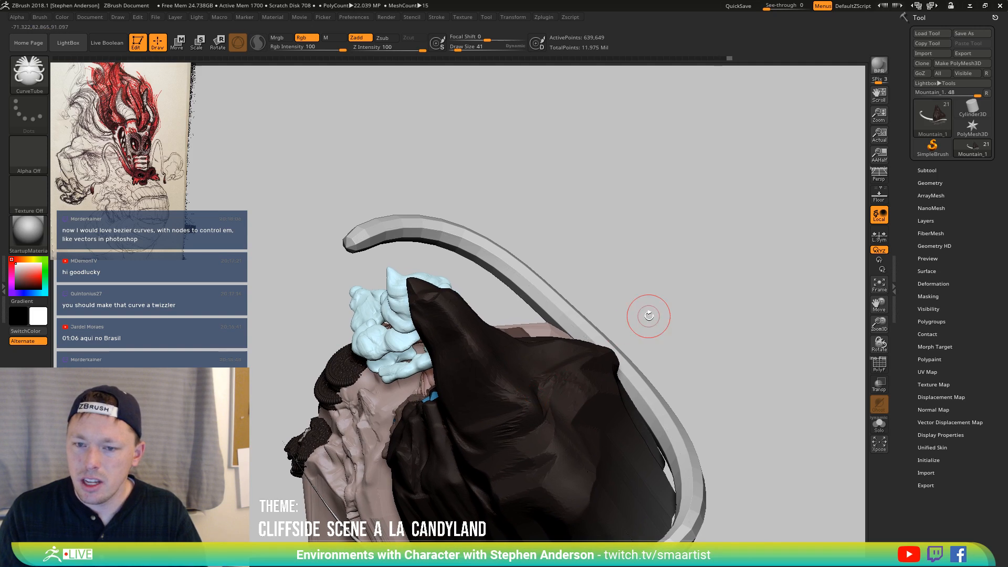
drag(649, 315, 704, 287)
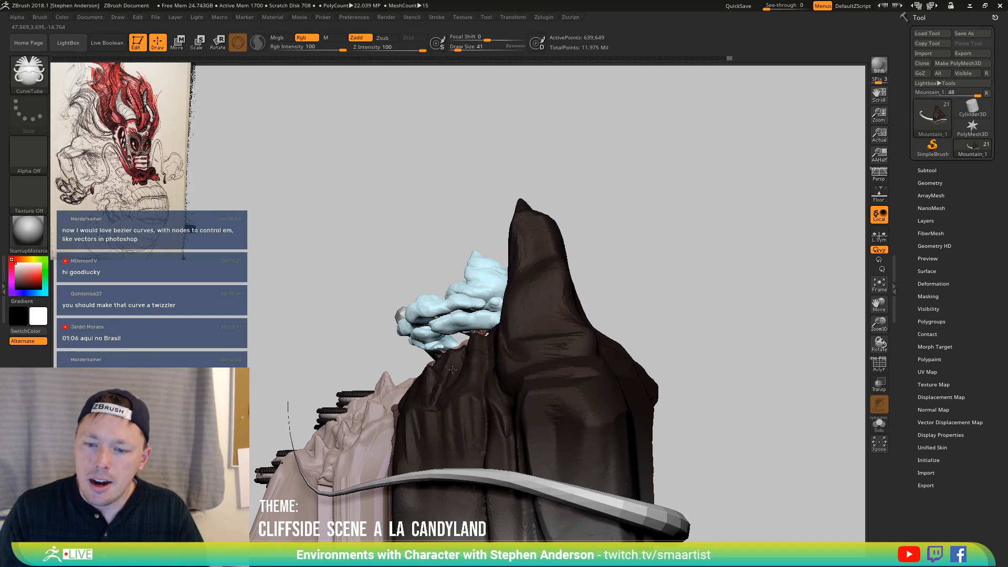
drag(328, 357, 272, 334)
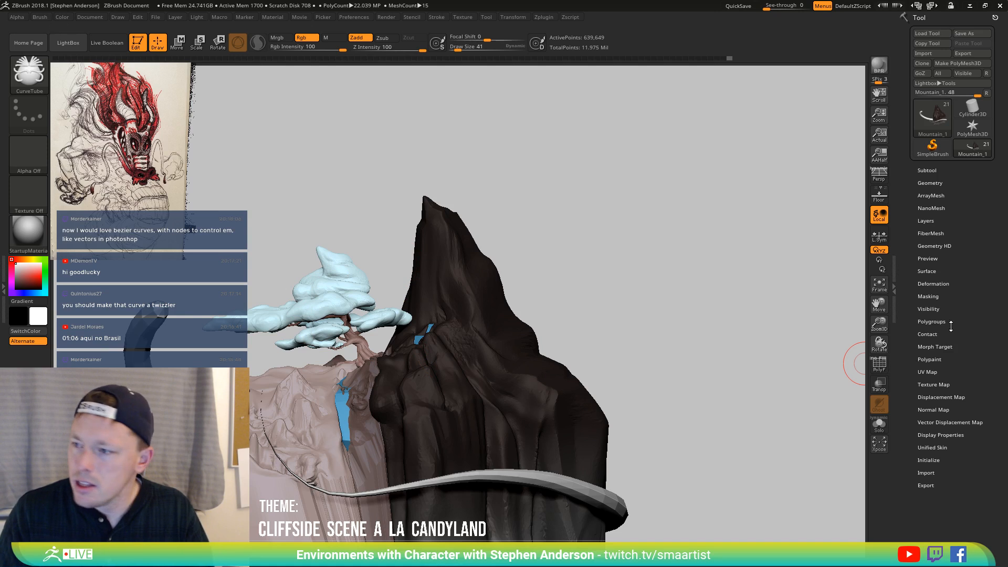
key(shift+f)
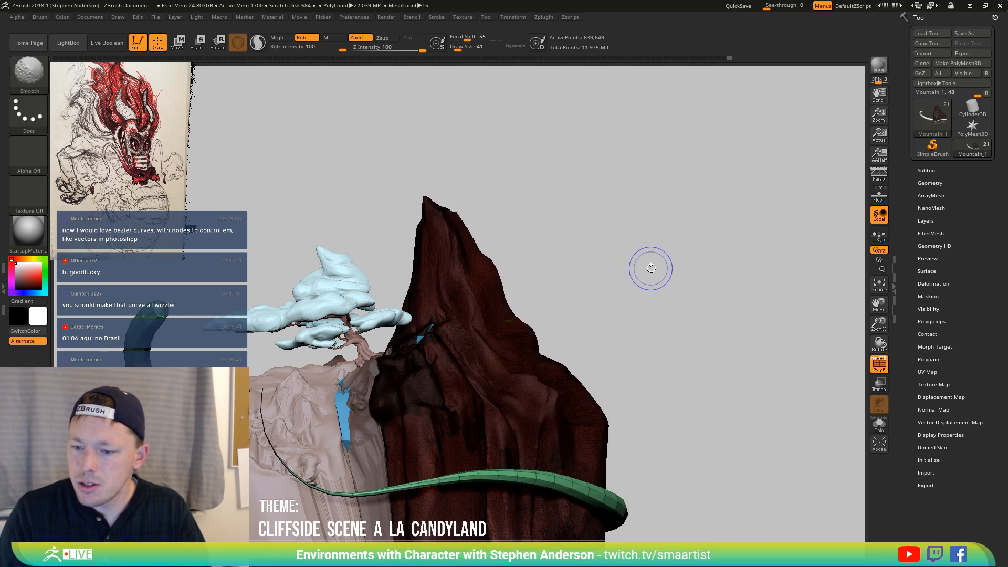
key(shift+f)
Split the unmasked tube off the dark mountain into its own subtool and move it to the end of the subtool list
click(927, 170)
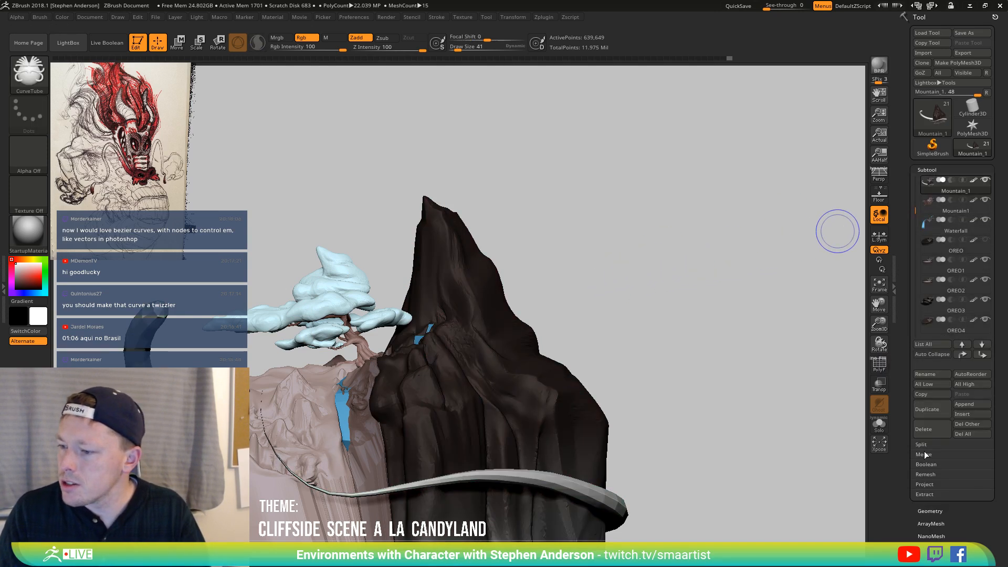
click(931, 446)
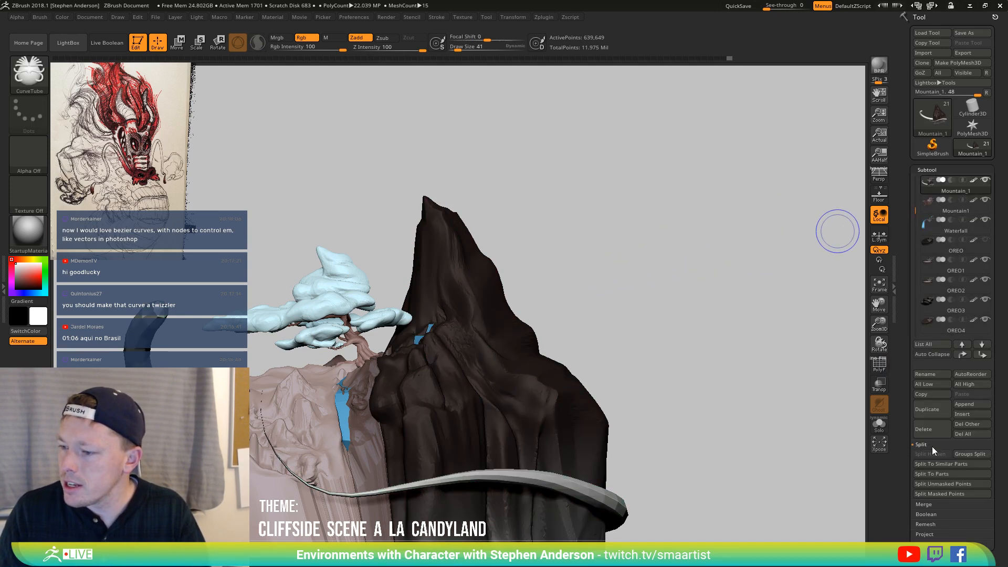
click(950, 484)
click(933, 209)
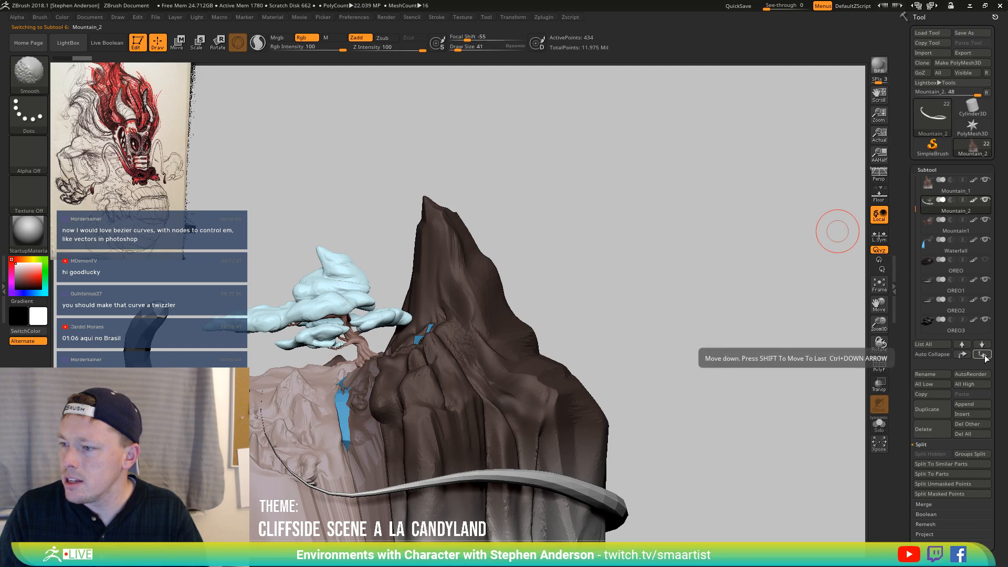
mouse_move(925, 207)
key(shift+f)
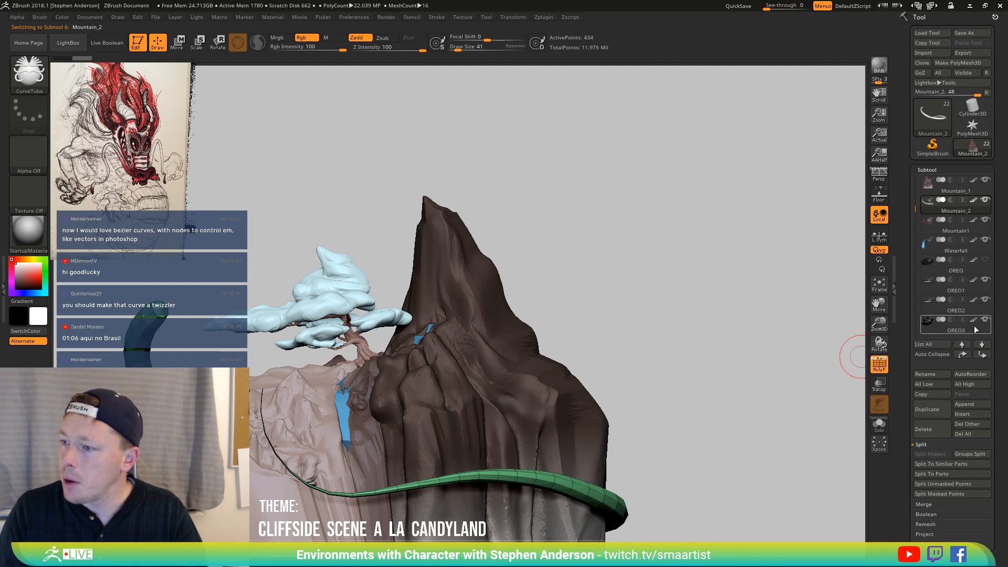
click(982, 355)
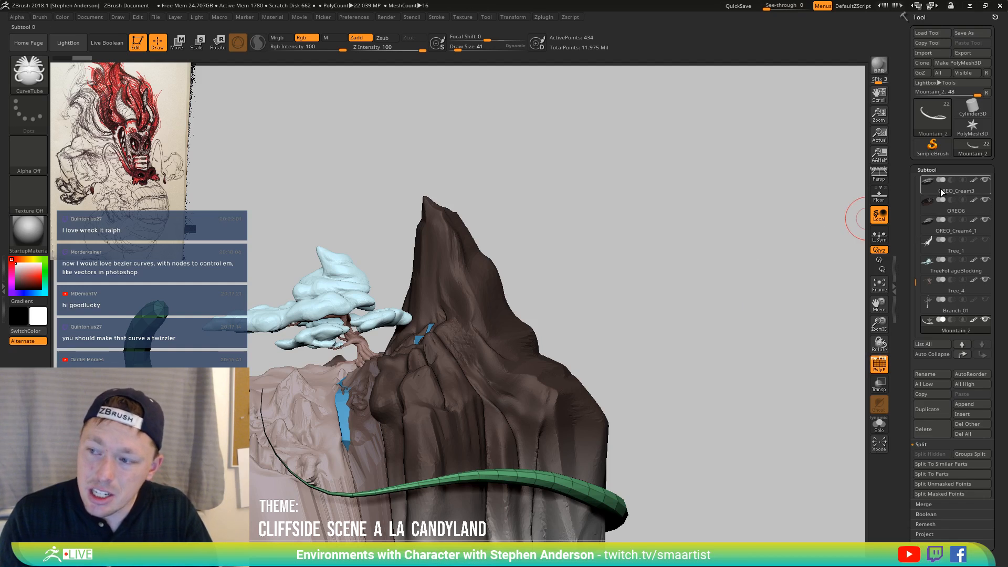
Isolate the hidden Tree_1 subtool to check it and delete it from the scene
mouse_move(936, 183)
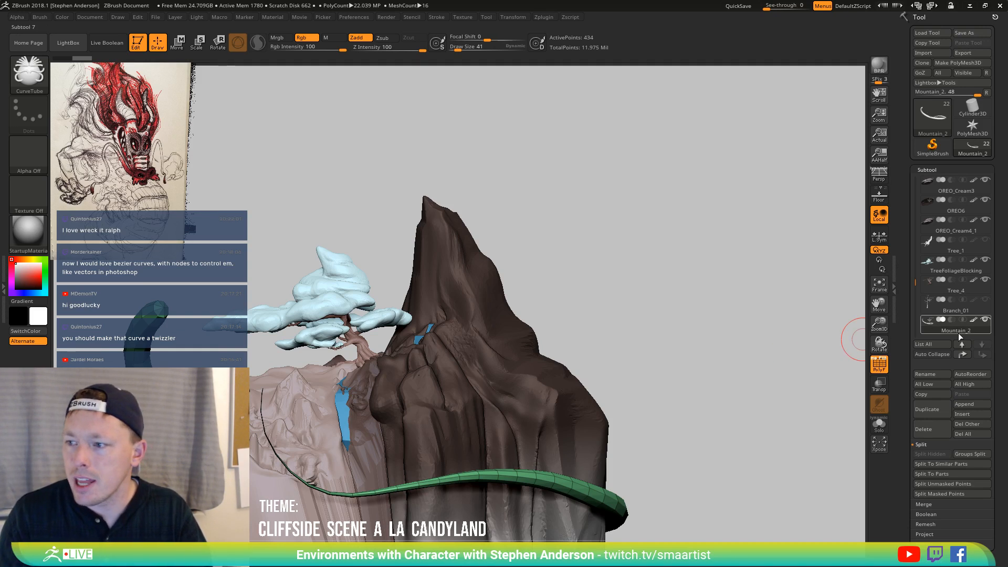
mouse_move(927, 244)
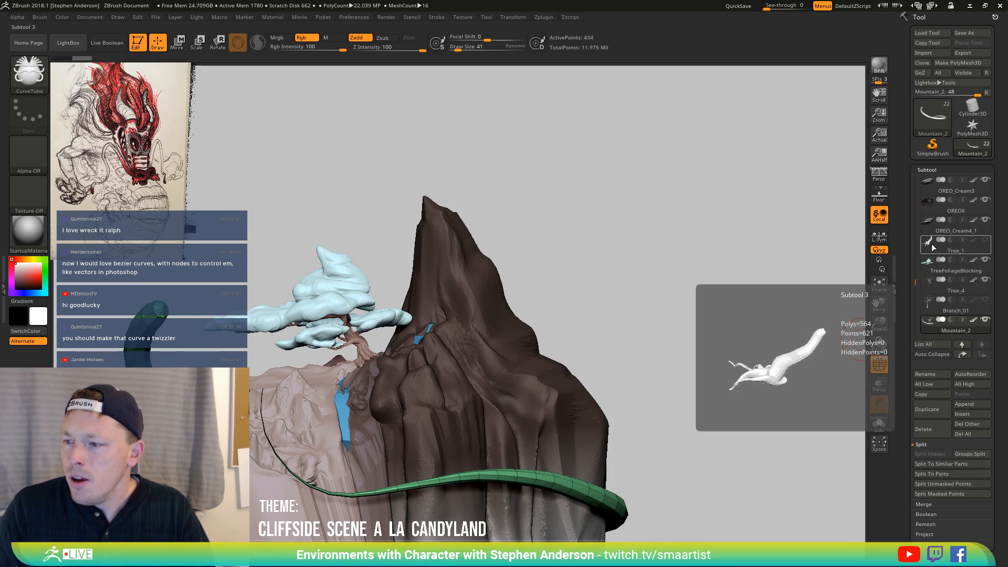
mouse_move(931, 308)
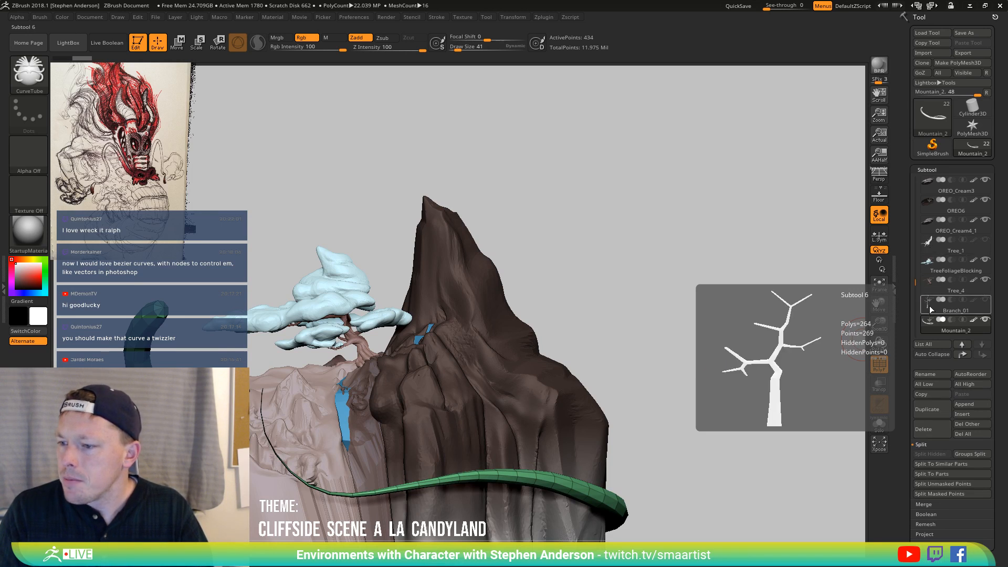
click(933, 247)
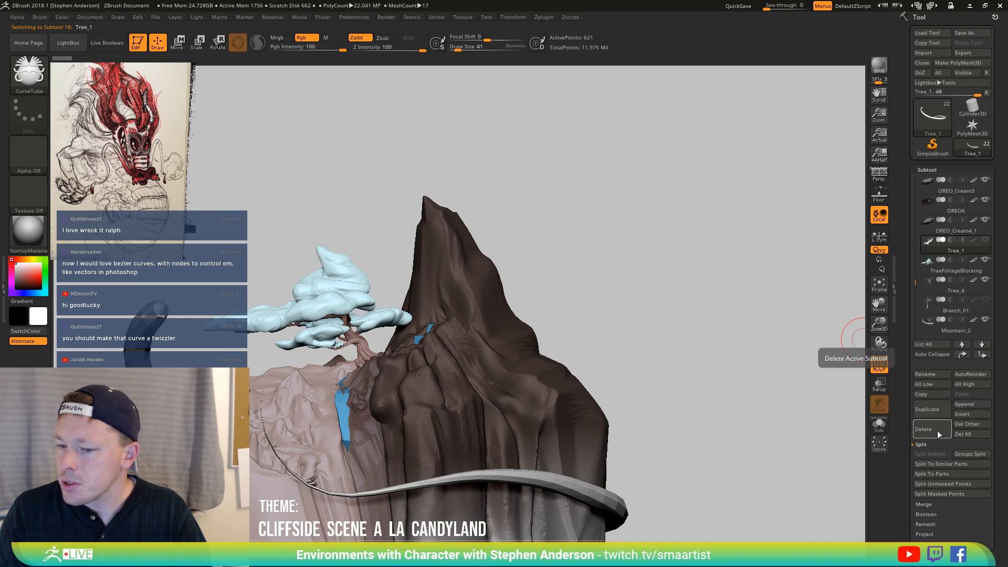
key(shift+f)
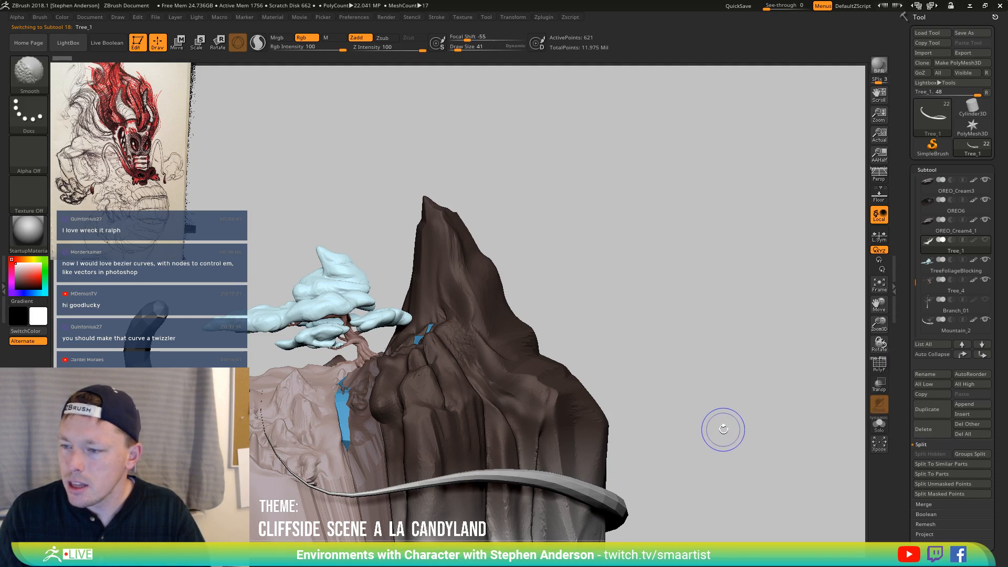
click(875, 429)
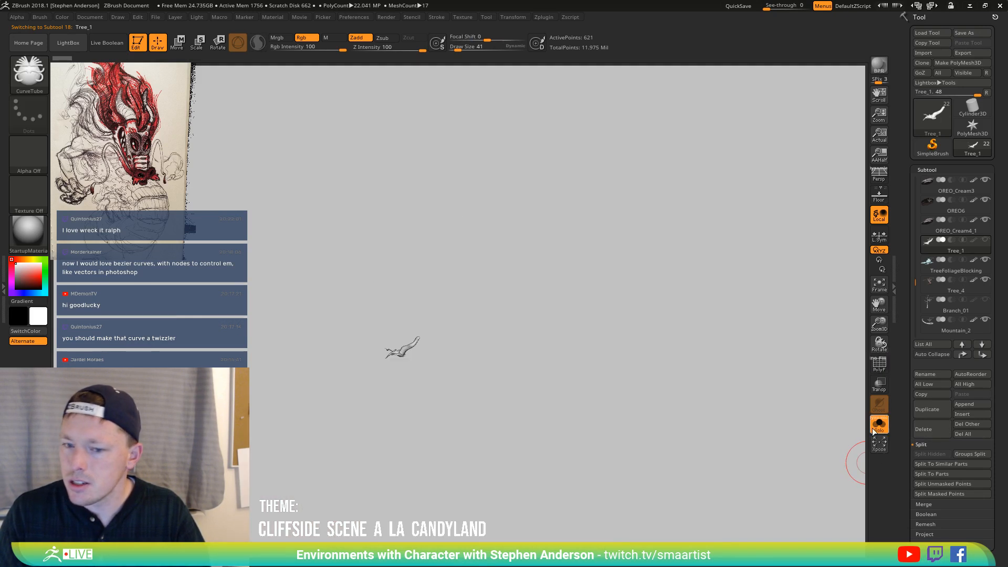
drag(499, 378, 486, 377)
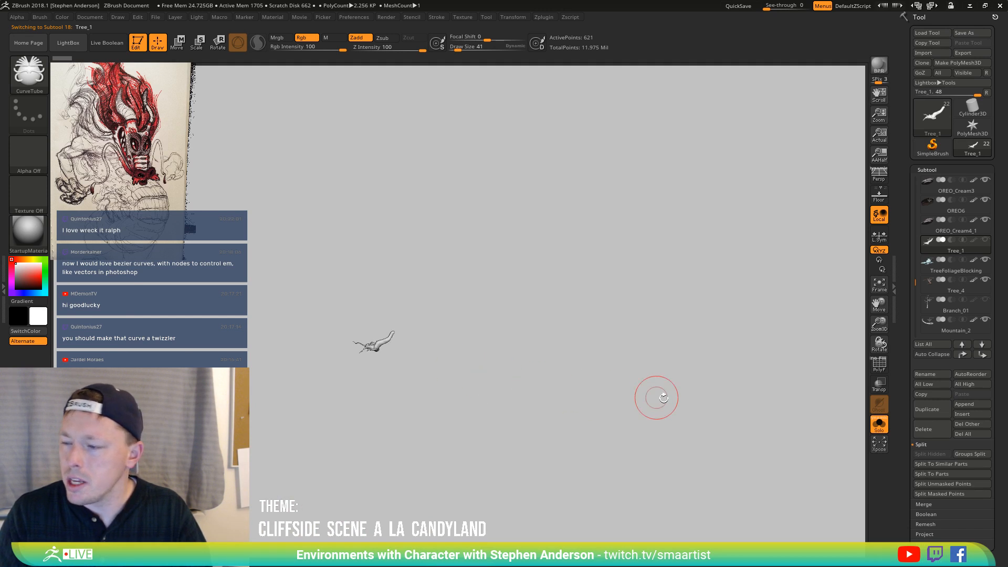
click(937, 430)
click(833, 452)
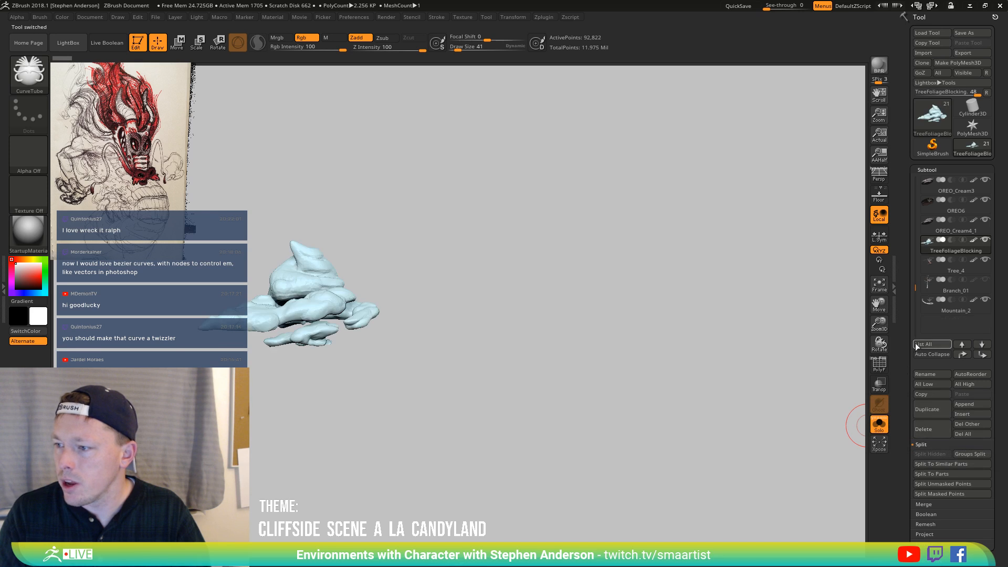
Delete the hidden Branch_01 subtool and end the solo display of the tube
click(945, 280)
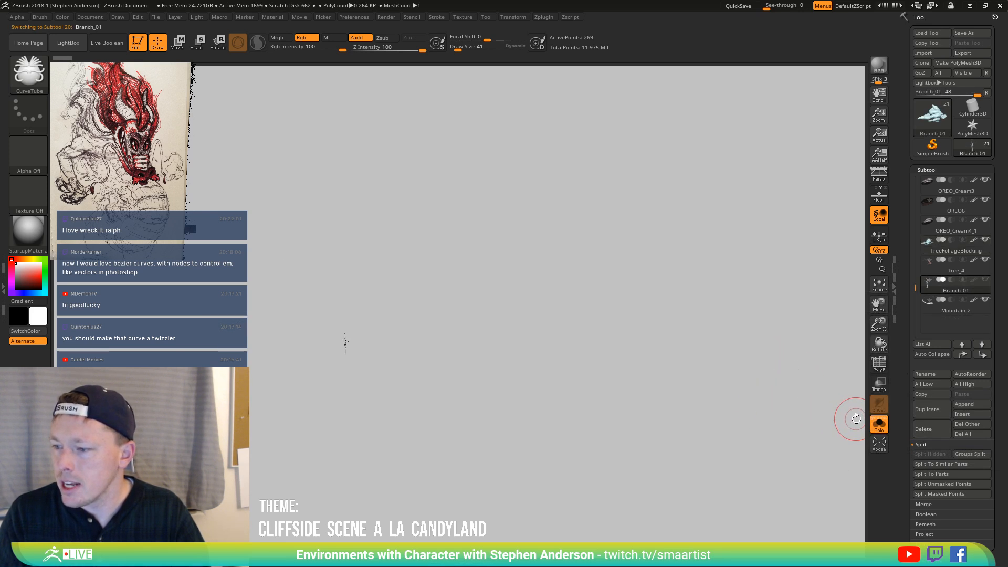
click(931, 429)
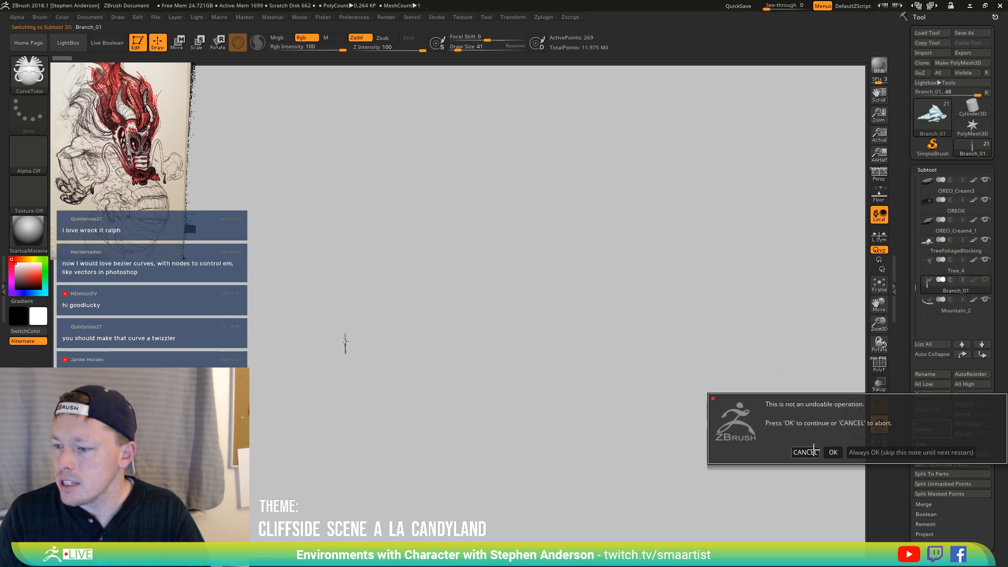
click(833, 451)
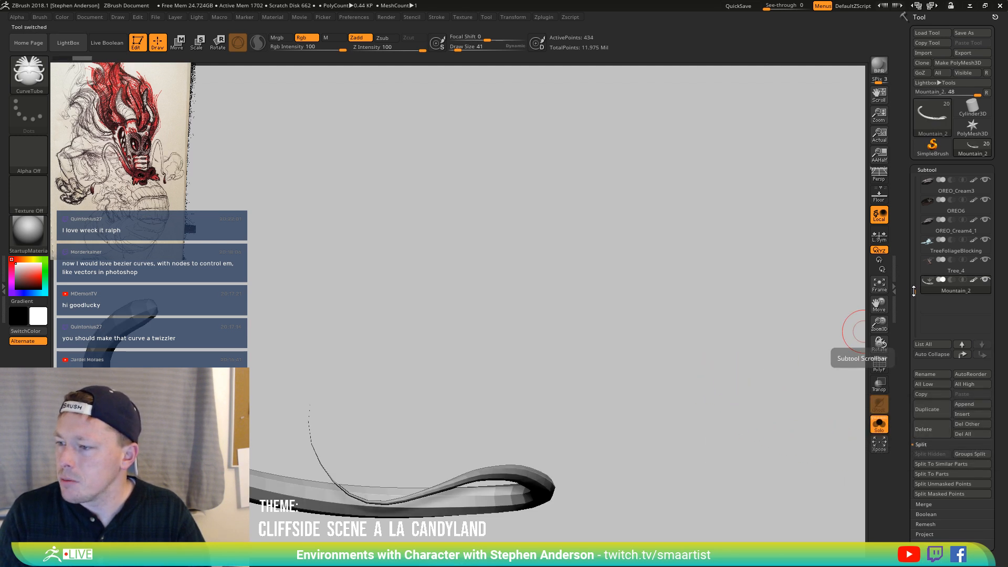
drag(915, 288, 930, 205)
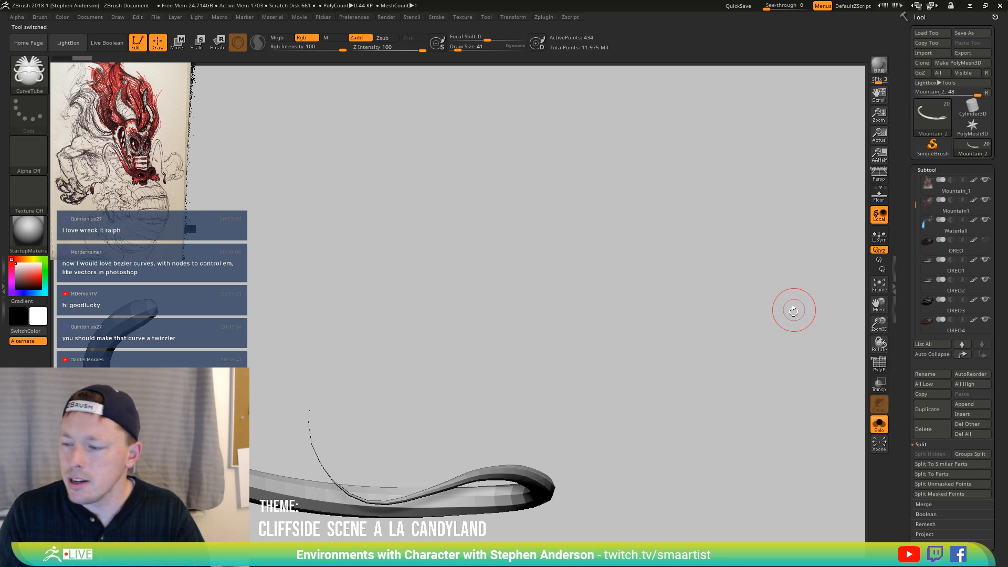
click(881, 426)
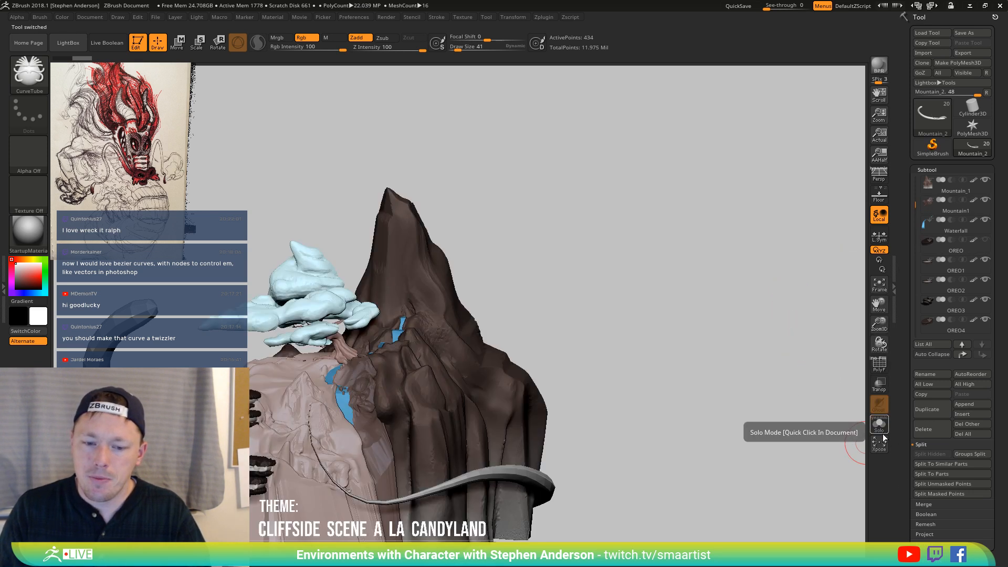
Select the hidden low-poly OREO subtool and frame it with its wireframe shown
click(933, 270)
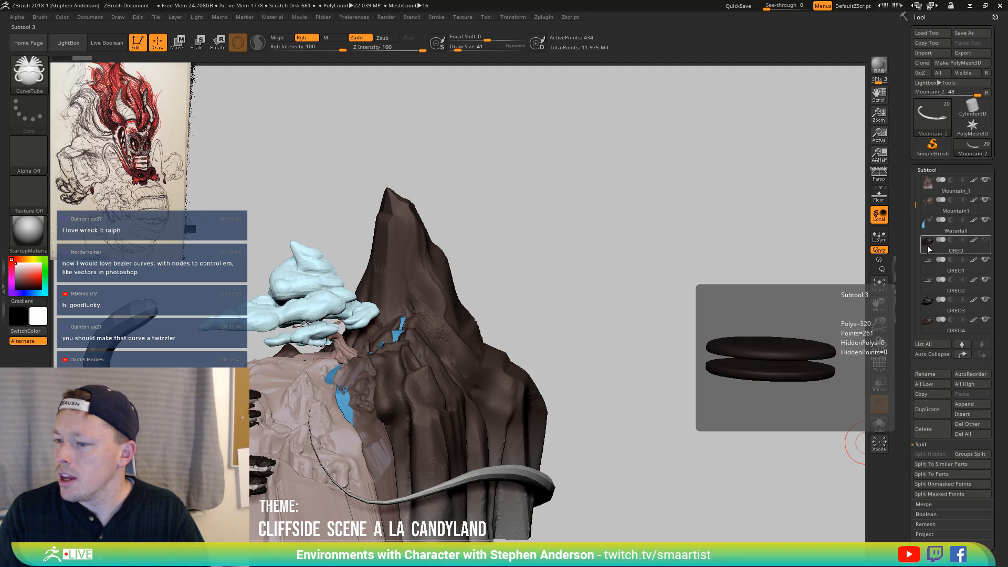
click(932, 290)
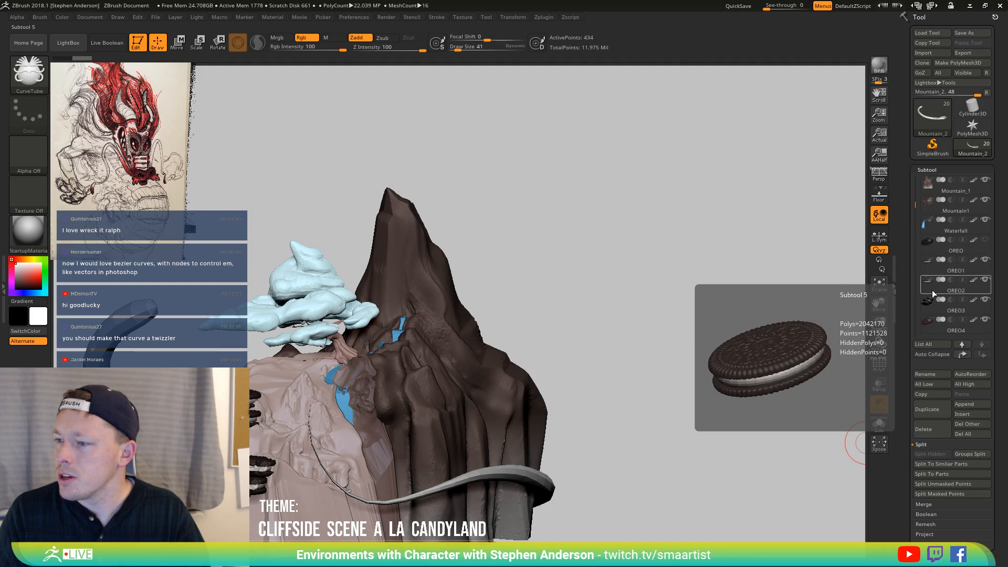
click(934, 245)
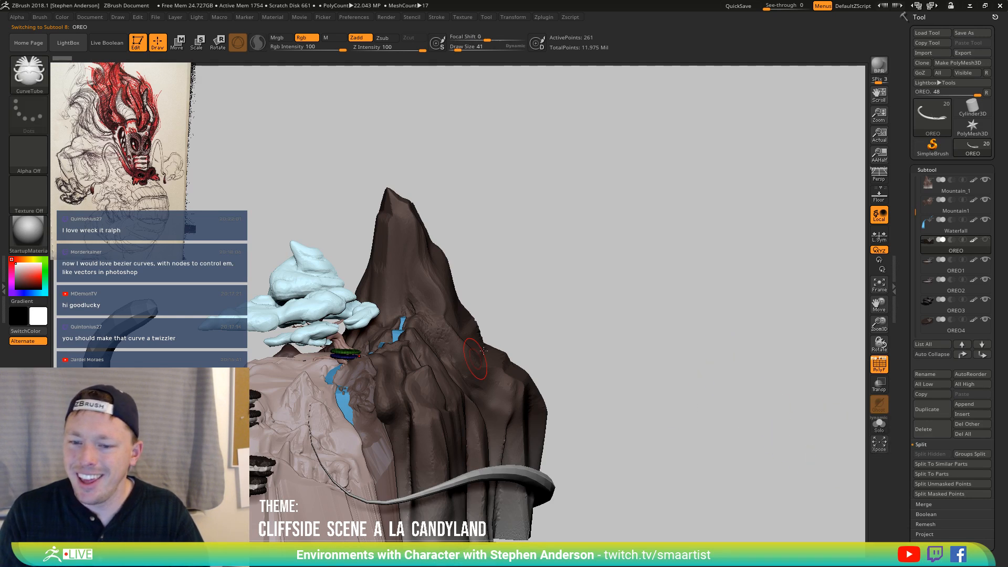
key(f)
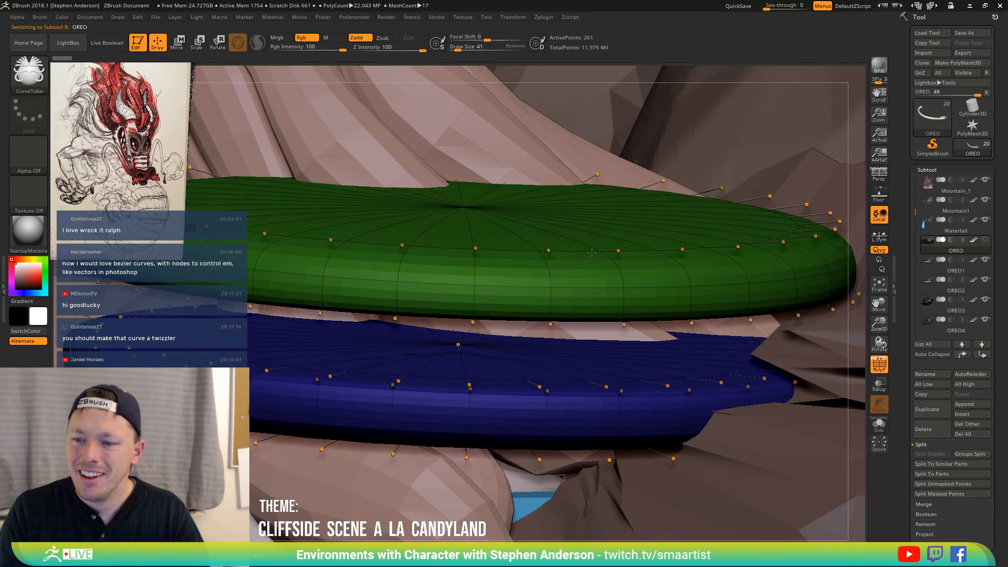
Check the low-poly OREO subtool up close, turn off its wireframe and delete it from the scene
mouse_move(600, 226)
right_down()
mouse_move(605, 262)
mouse_move(596, 260)
right_up()
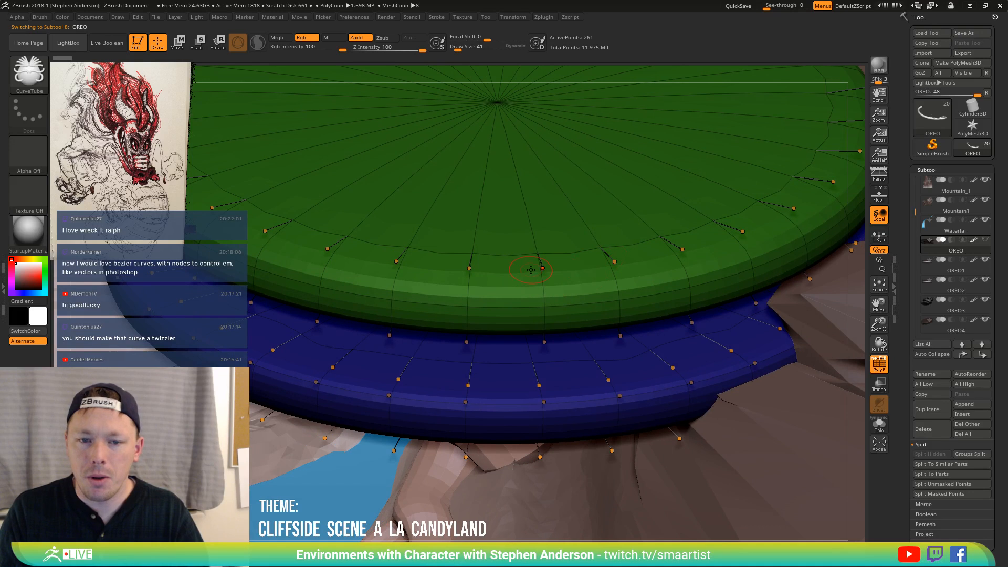
ctrl+right_drag(594, 304, 608, 373)
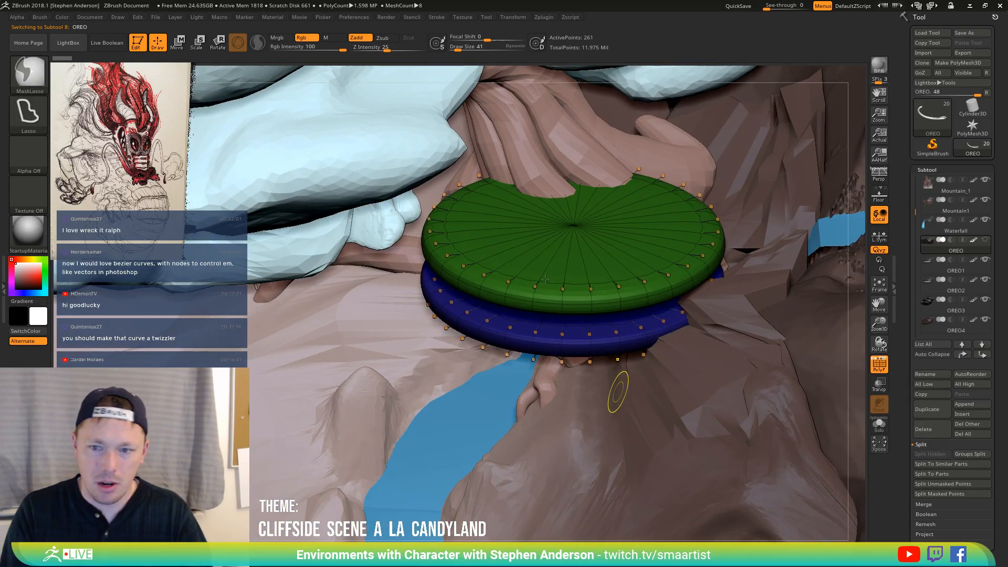
ctrl+right_drag(545, 279, 611, 337)
key(shift+f)
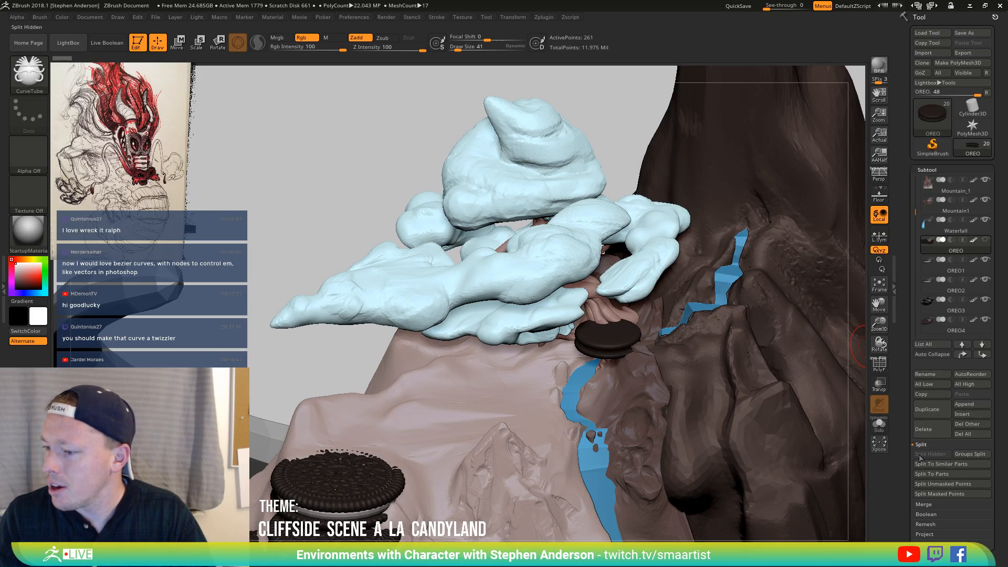
click(932, 430)
click(834, 451)
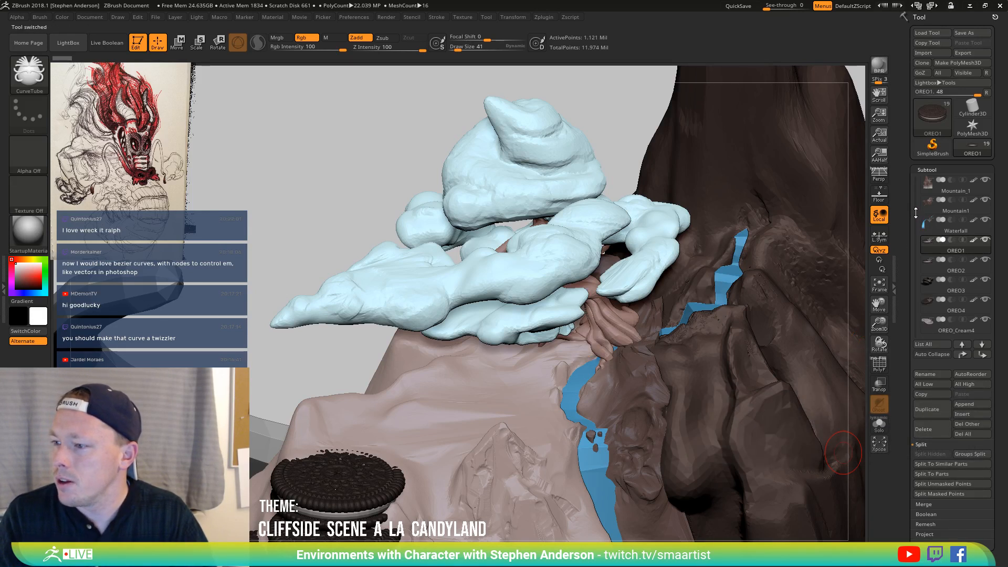
Delete the hidden Gumdrops subtool and the hidden anatomy skeleton subtool below it
drag(916, 212, 916, 177)
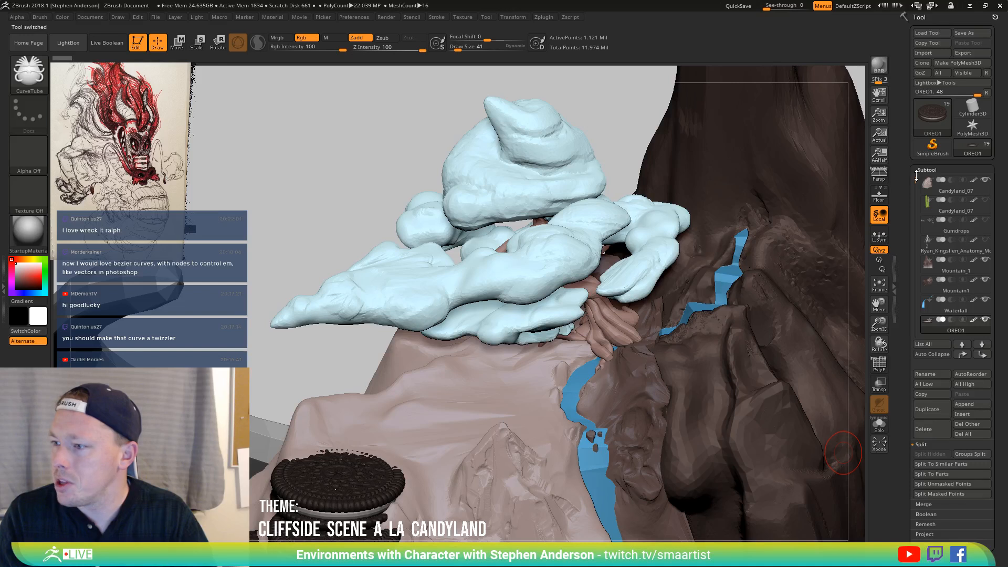
click(931, 229)
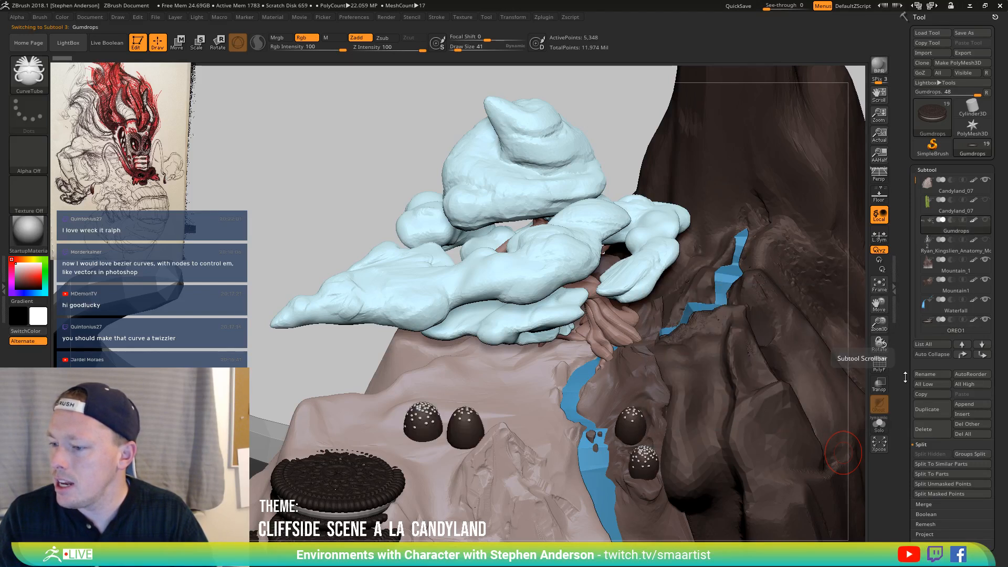
click(935, 429)
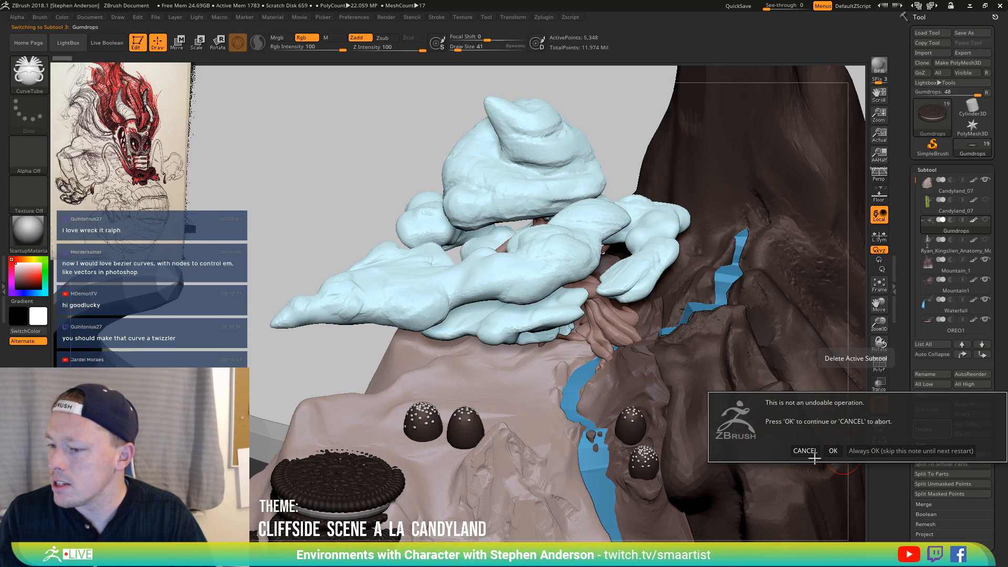
click(834, 452)
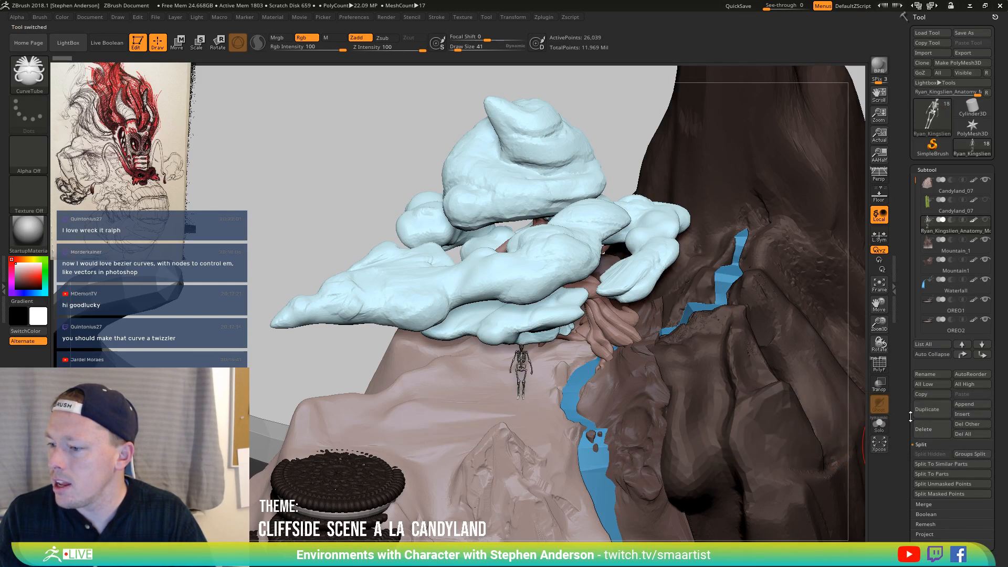
click(934, 431)
click(835, 453)
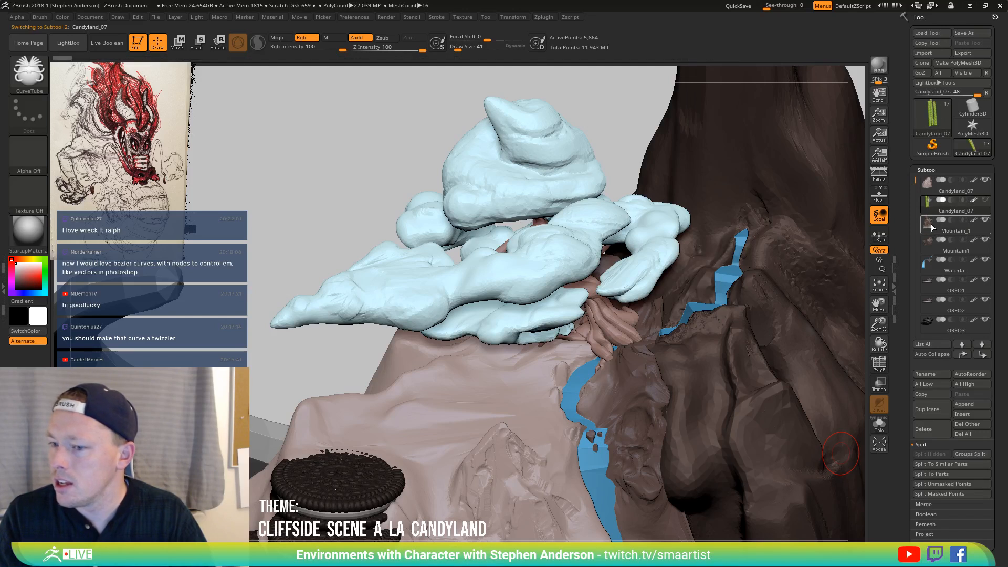
Frame the hidden green twisted-rope Candyland_07 subtool to check it and delete it from the scene
key(f)
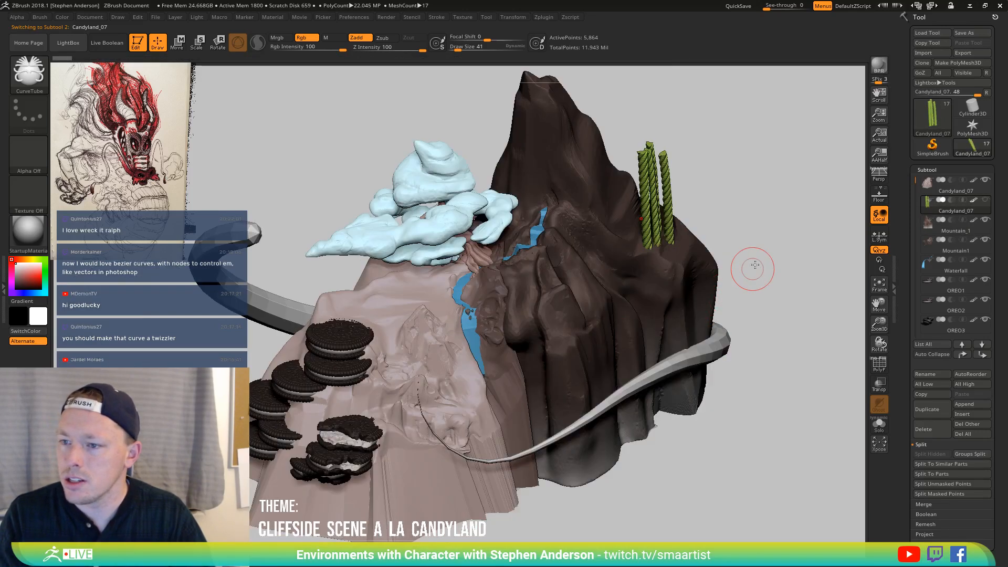
drag(750, 266, 738, 235)
key(f)
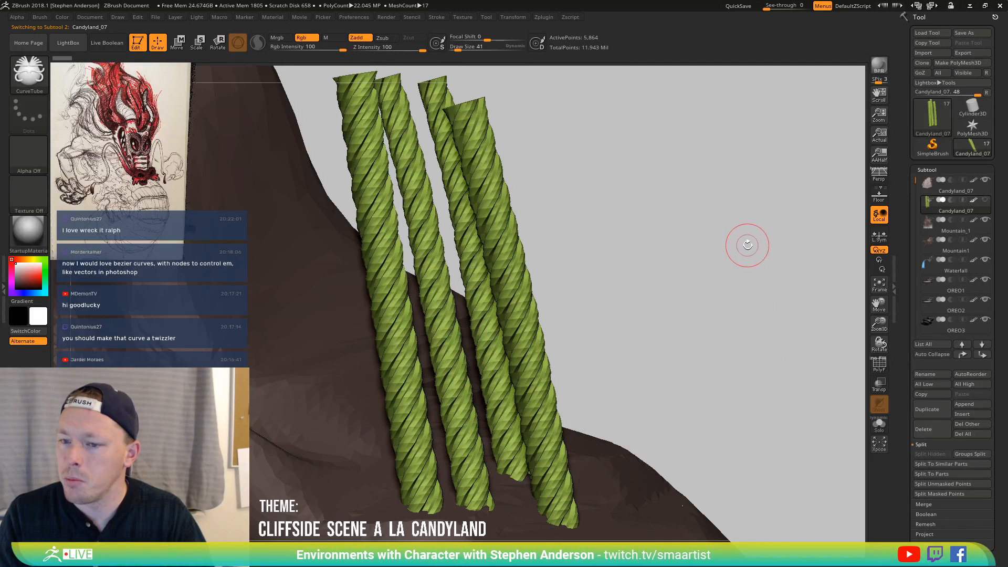
key(ctrl)
mouse_move(670, 368)
ctrl+right_down()
mouse_move(572, 207)
mouse_move(578, 182)
mouse_move(571, 208)
mouse_move(572, 198)
ctrl+right_up()
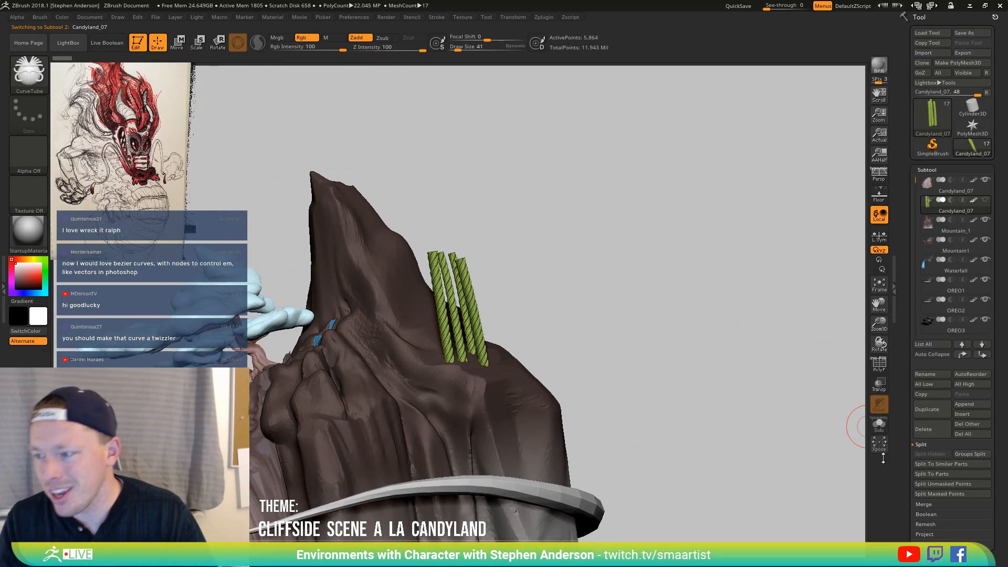
click(934, 429)
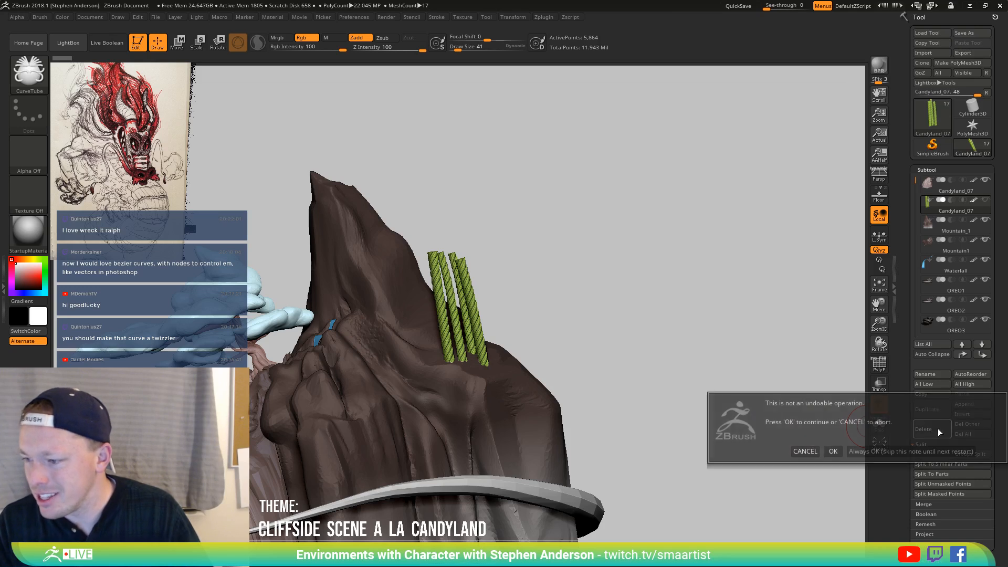
click(831, 450)
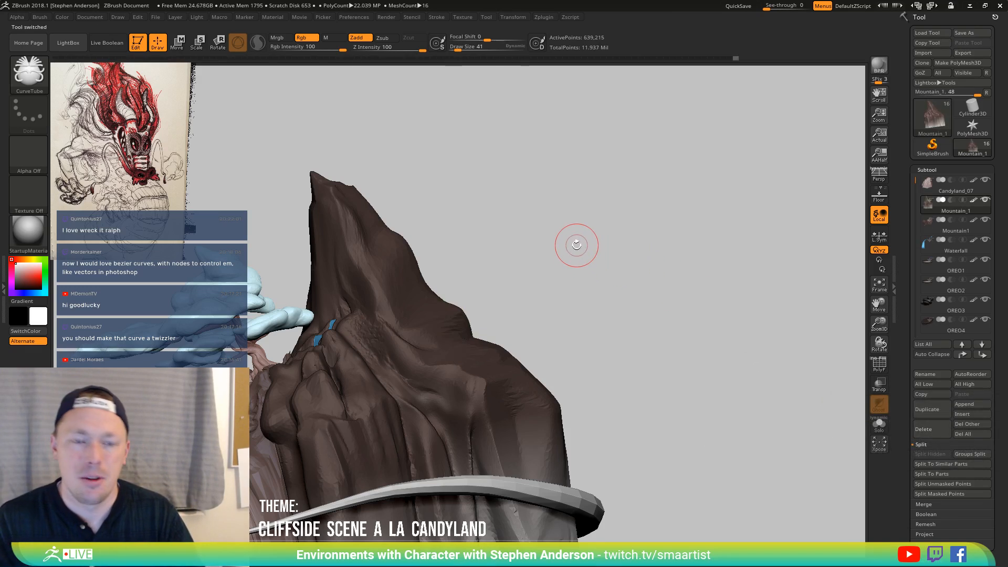
Load the SMA_Licorice brush and draw a curved, twisted licorice rope rising from the dark mountain's shoulder
key(b)
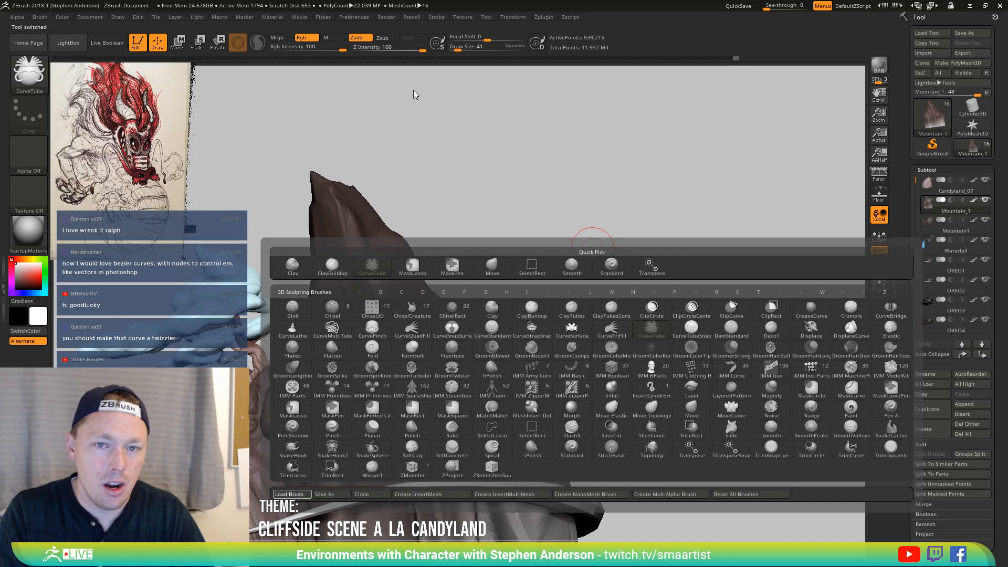
double_click(423, 131)
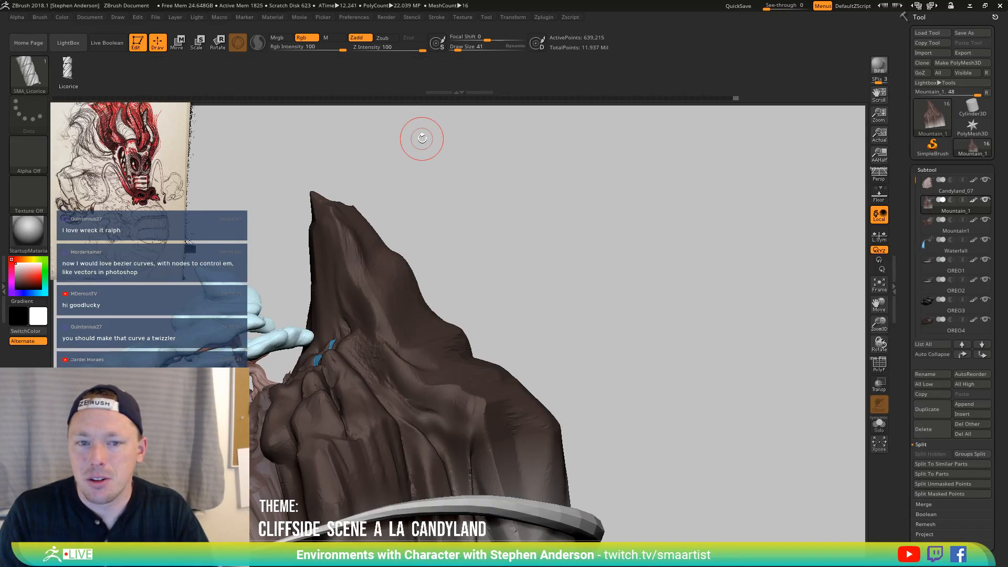
mouse_move(471, 417)
mouse_down()
mouse_move(528, 312)
mouse_move(698, 176)
mouse_up()
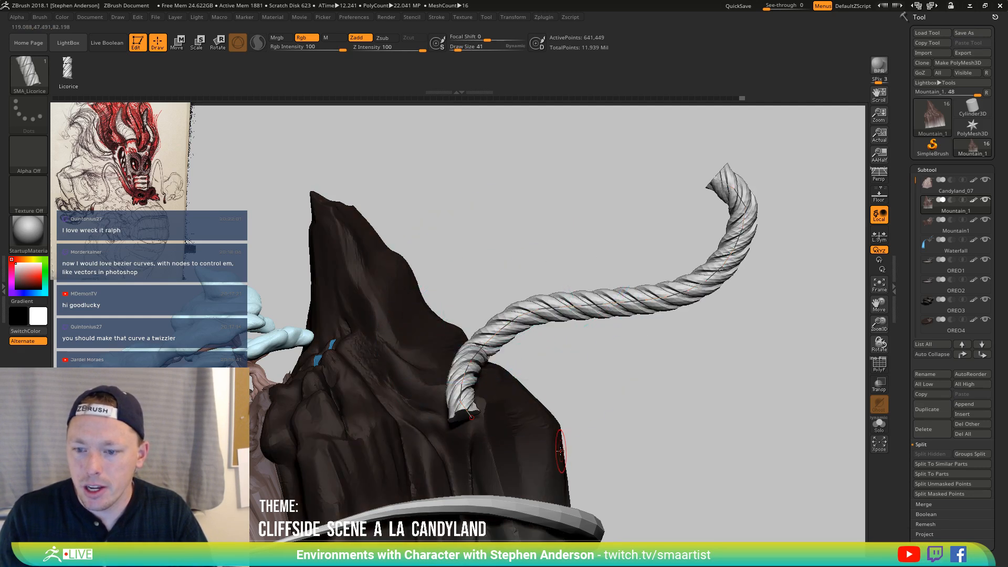
drag(630, 378, 587, 362)
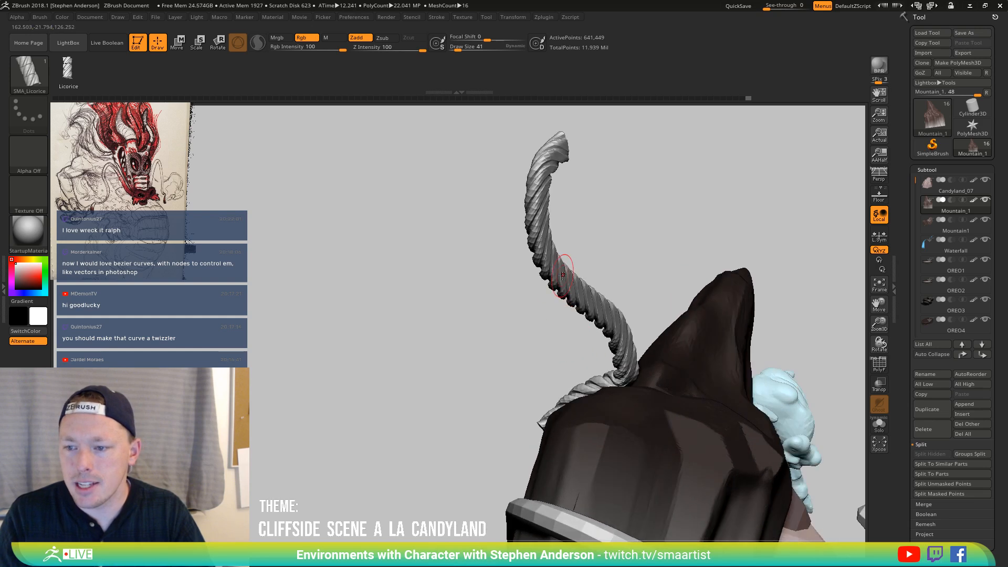
mouse_move(592, 277)
mouse_down()
mouse_move(625, 277)
mouse_move(607, 296)
mouse_up()
Check the licorice rope's polygroups and twist with the wireframe shown, and undo the rope
key(shift+f)
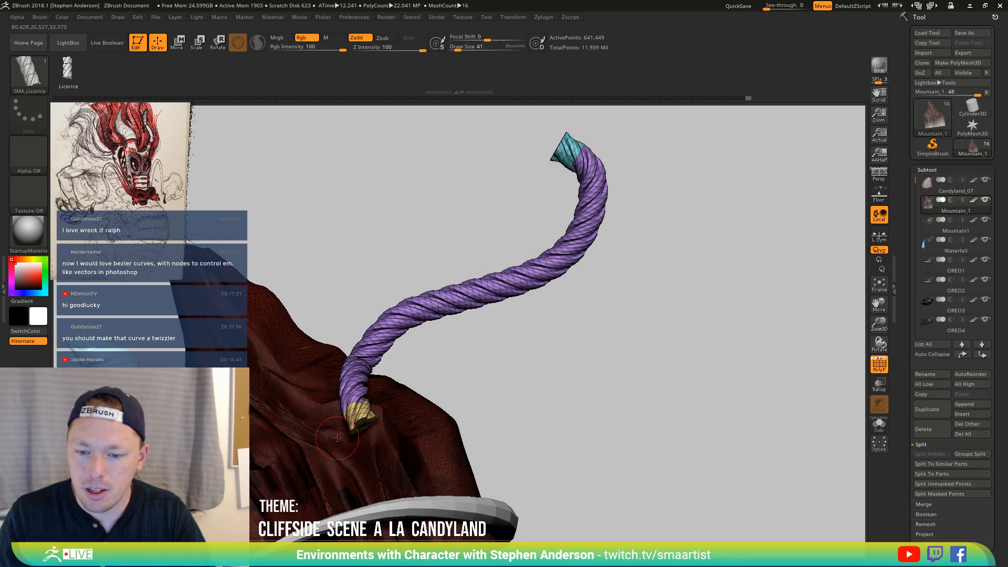
mouse_move(623, 184)
mouse_down()
mouse_move(637, 188)
mouse_move(614, 179)
mouse_up()
key(shift+f)
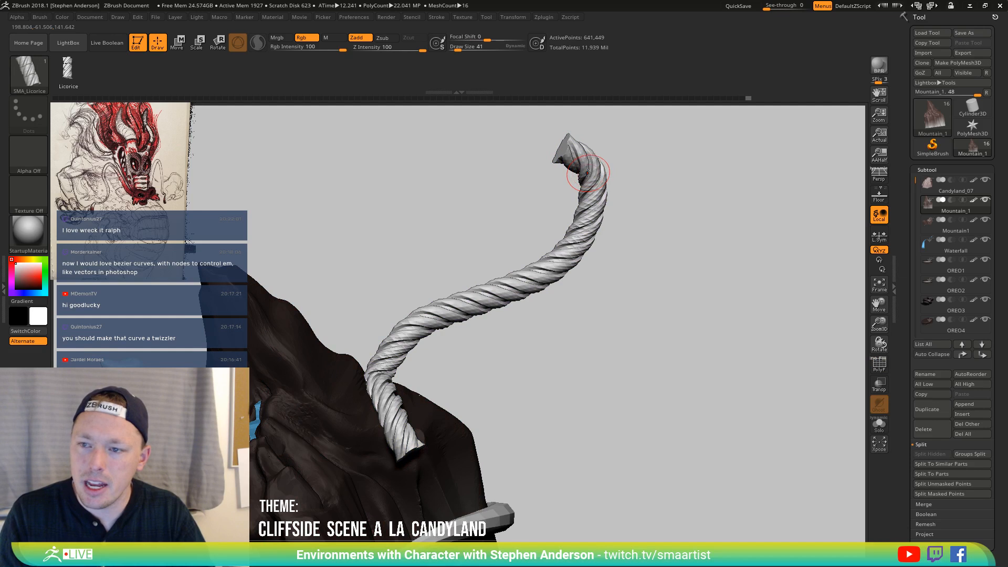
right_drag(589, 173, 568, 161)
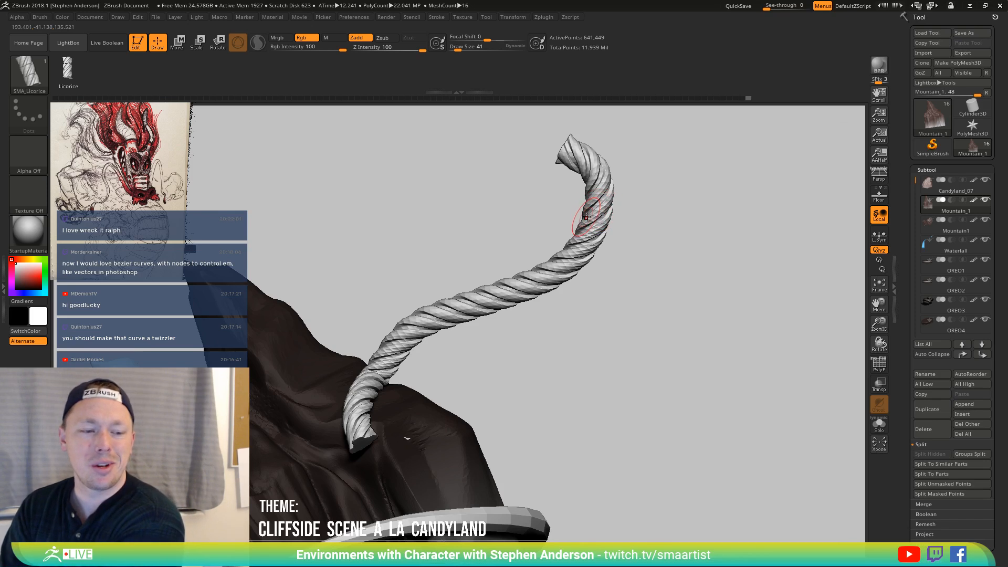
key(ctrl)
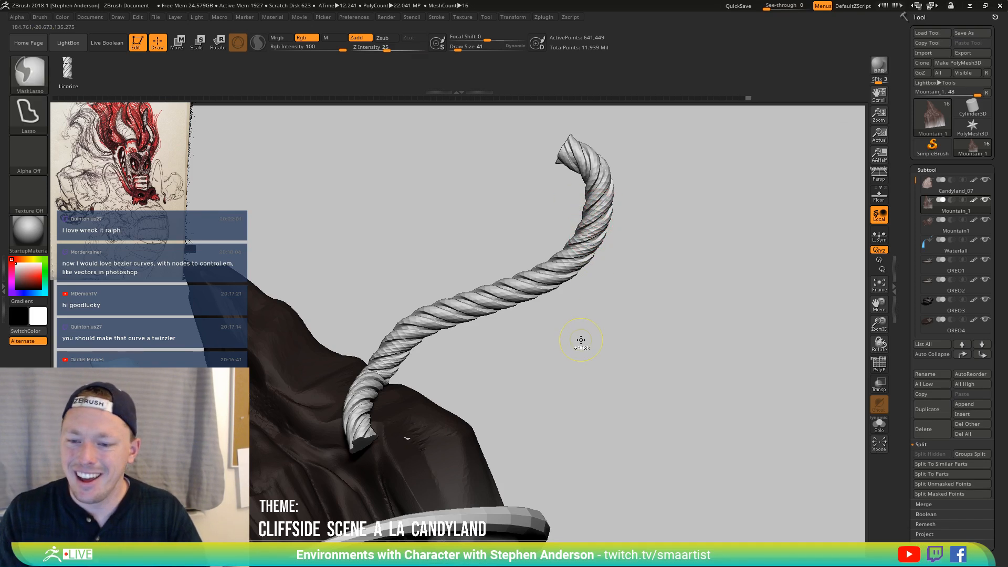
key(ctrl+z)
Examine how the dragon tube winds around the mountains from several angles in the whole scene
mouse_move(581, 358)
ctrl+right_down()
mouse_move(546, 326)
mouse_move(539, 333)
ctrl+right_up()
alt+drag(592, 317, 628, 307)
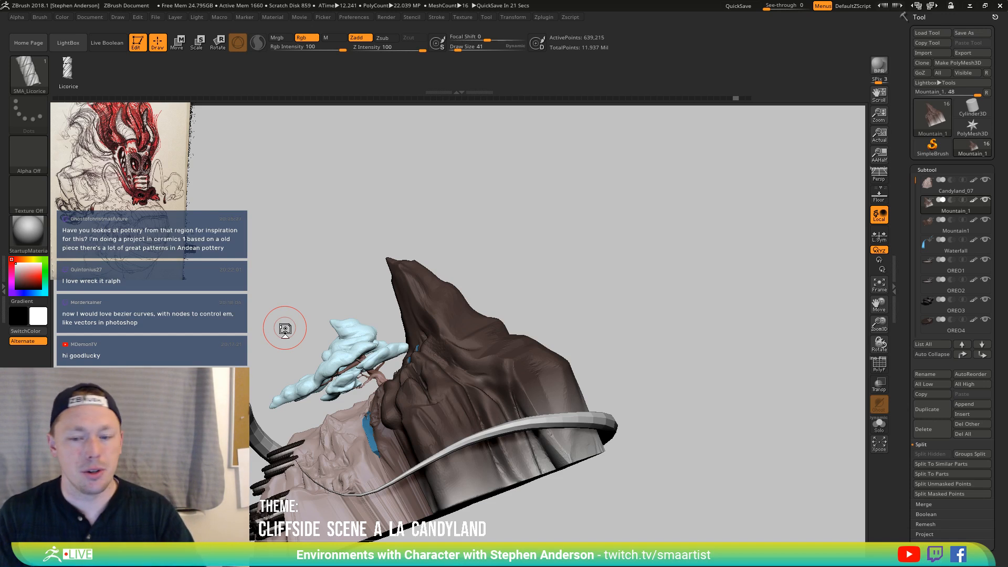
drag(600, 297, 601, 295)
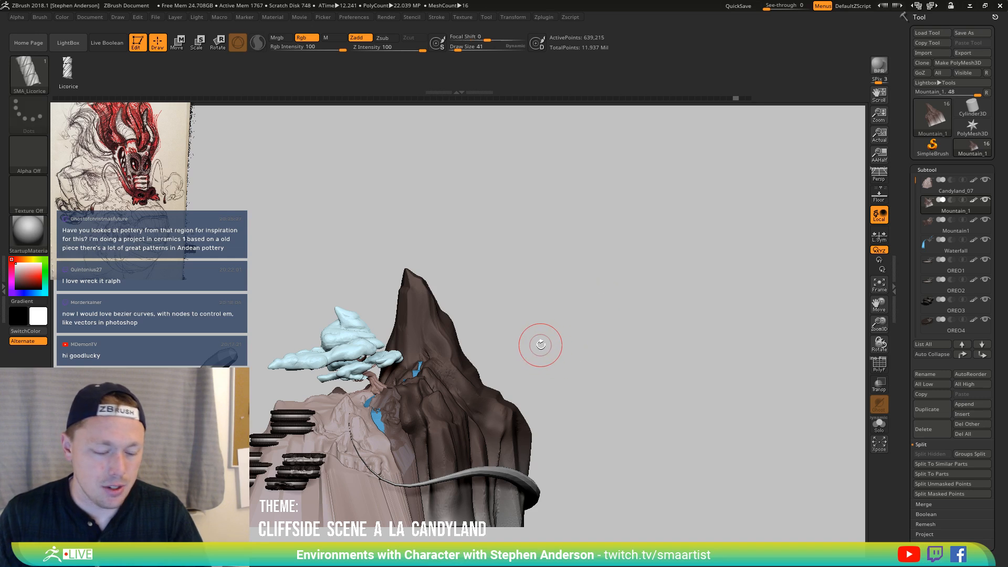
drag(541, 345, 505, 402)
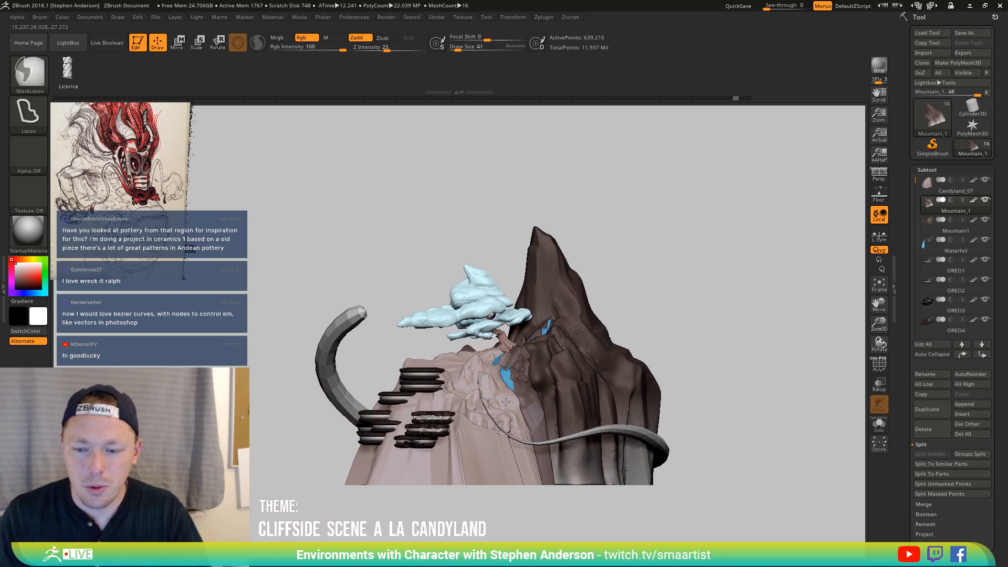
ctrl+right_drag(505, 402, 455, 398)
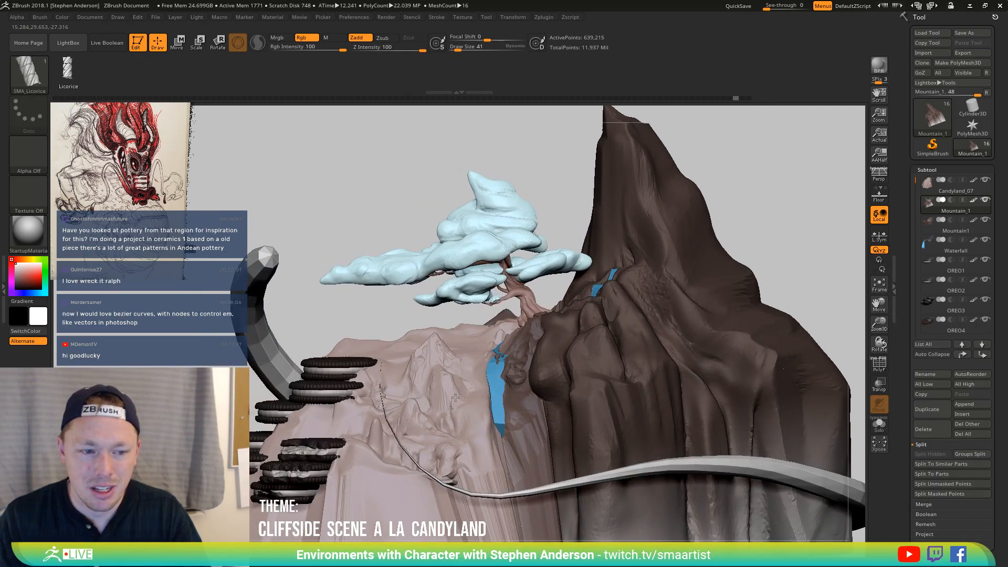
drag(455, 397, 524, 363)
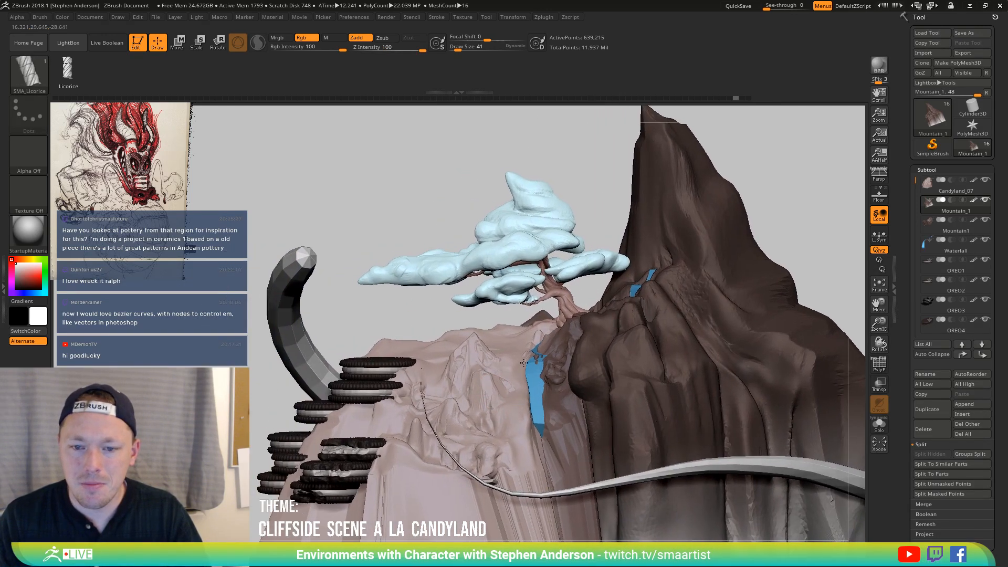
right_drag(524, 363, 530, 384)
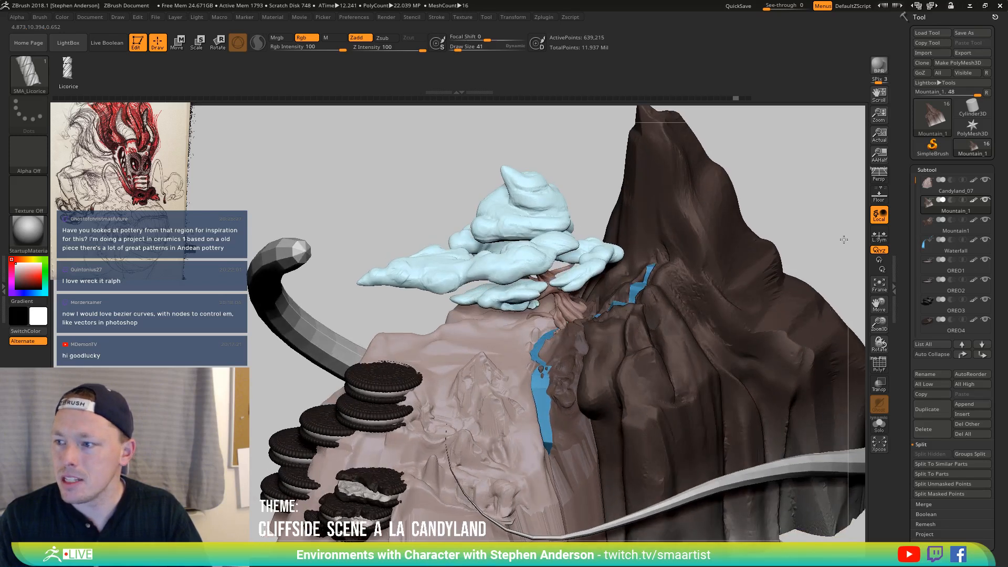
Select the Mountain_2 tube subtool and rename it DragonBase
key(n)
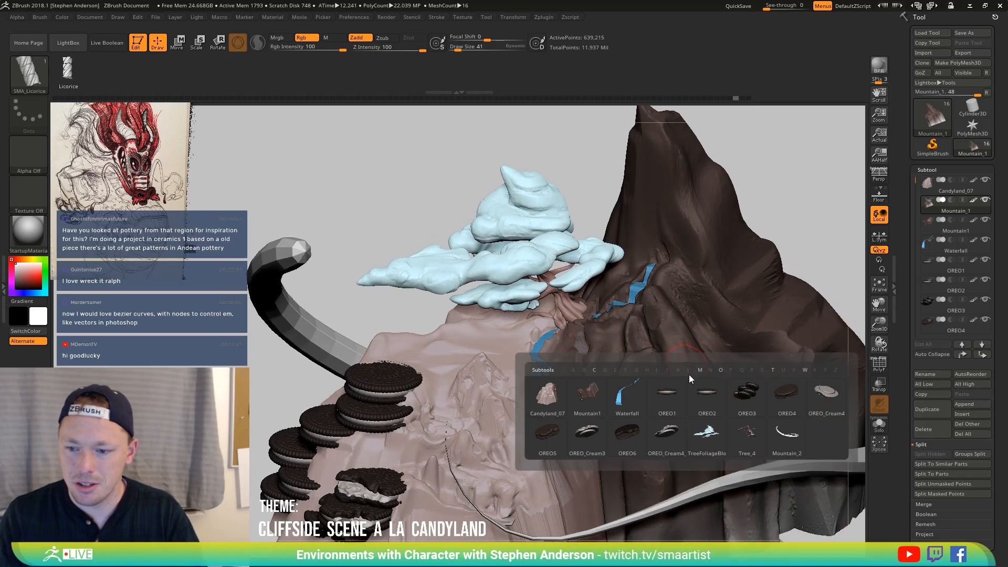
click(787, 394)
click(932, 374)
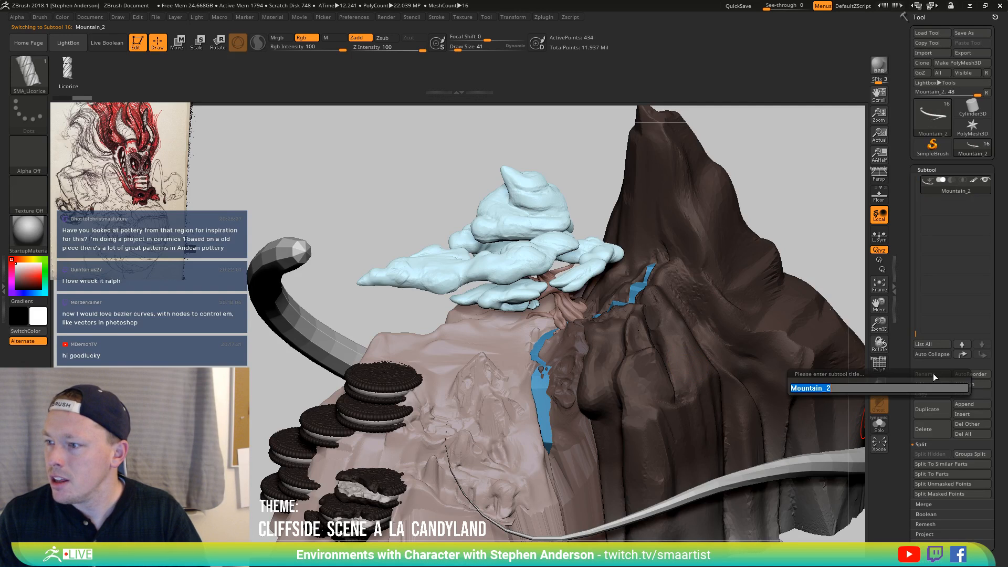
text(Dra)
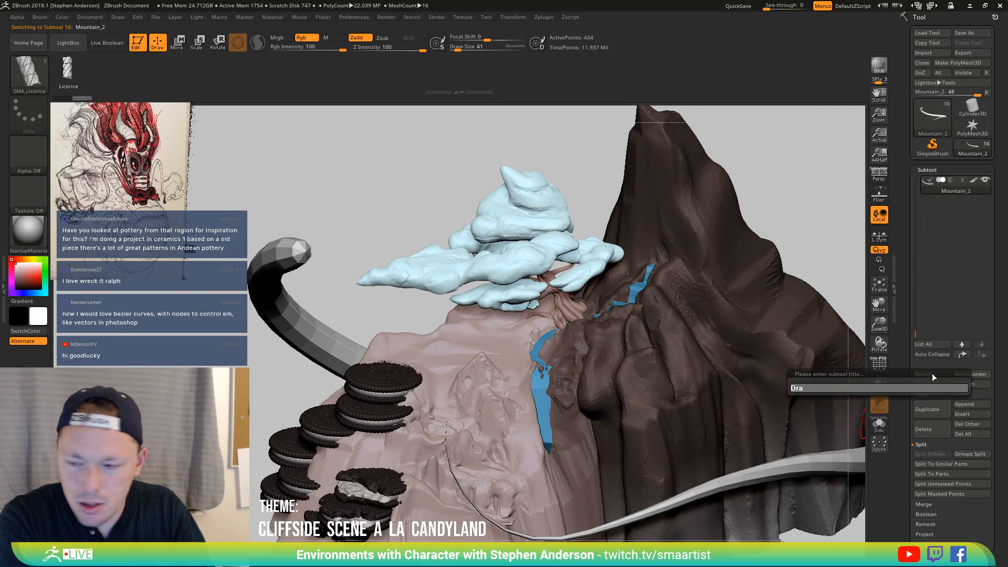
text(gonBase)
key(Return)
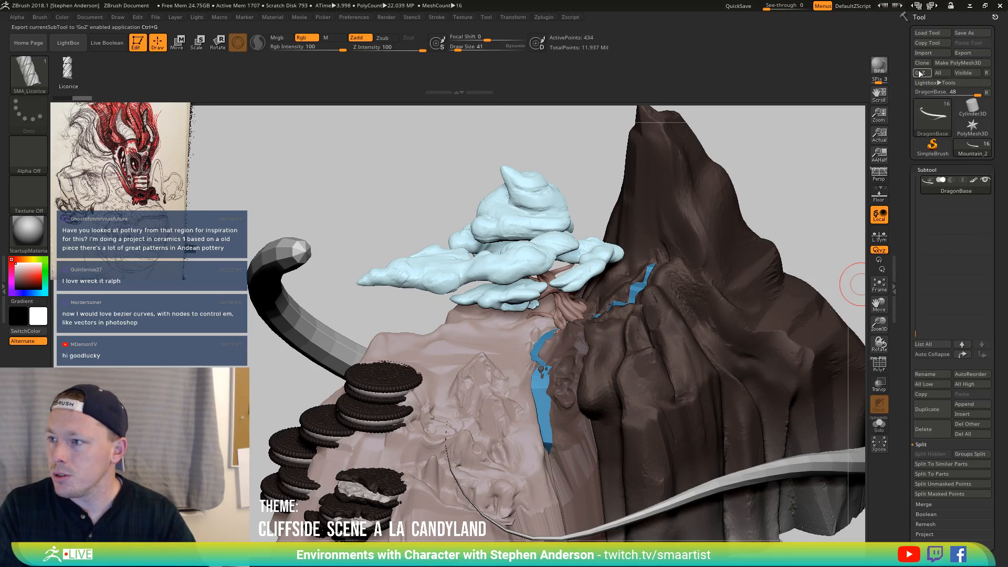
Clone the DragonBase subtool into a standalone tool, switch to that tool and save it to disk
click(923, 63)
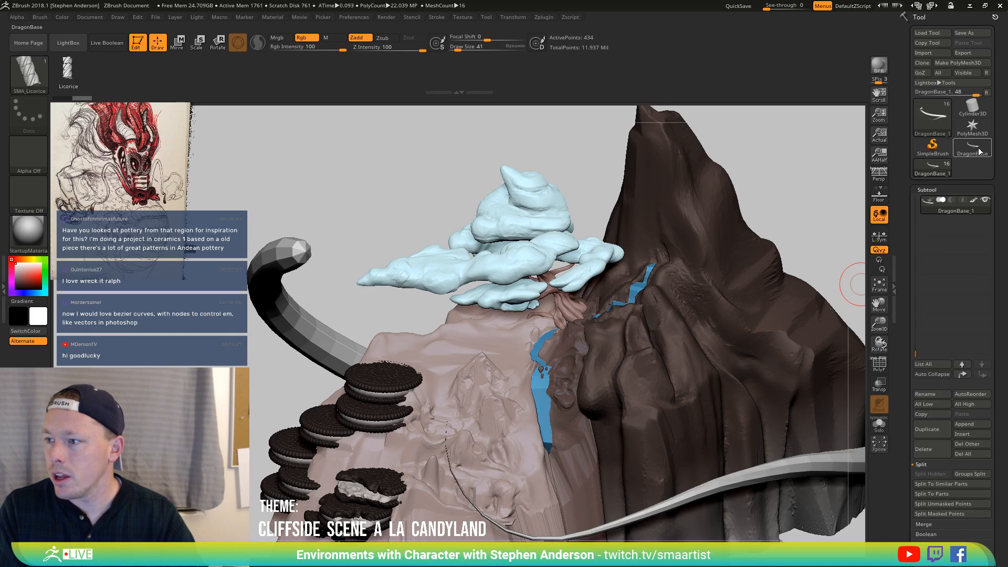
click(937, 173)
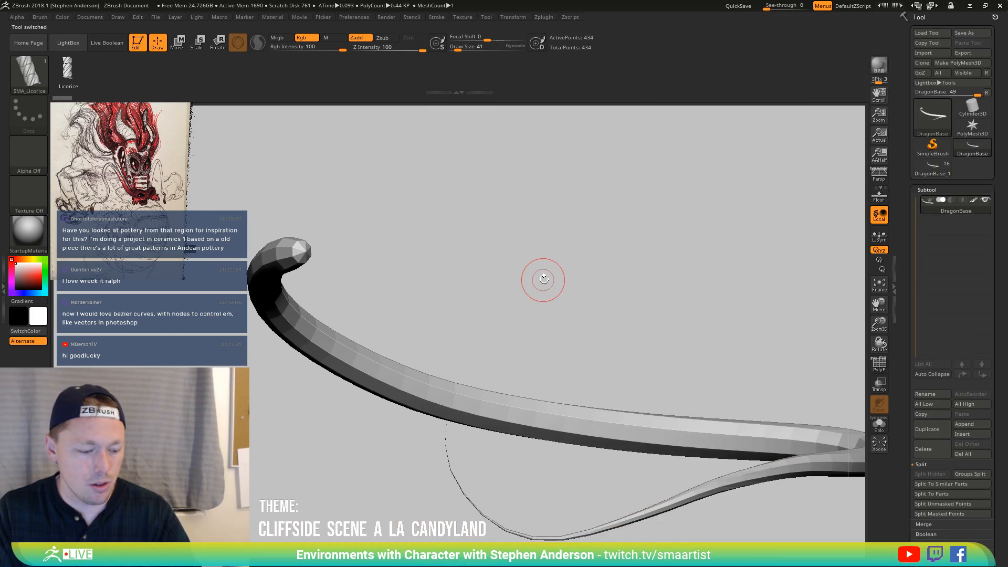
drag(543, 279, 557, 282)
key(ctrl)
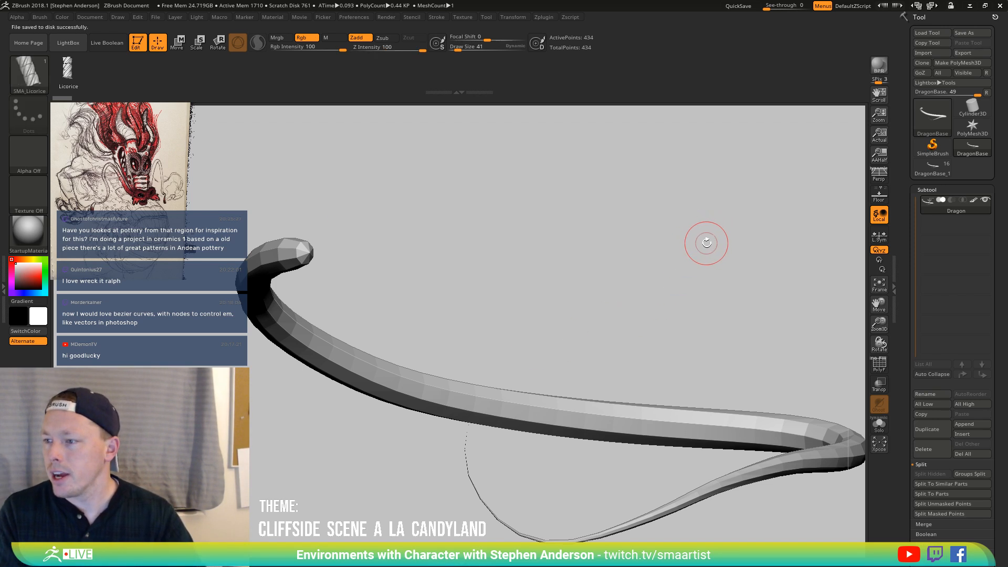
Duplicate the Dragon subtool and initialize the duplicate as a QCube
drag(578, 295, 525, 285)
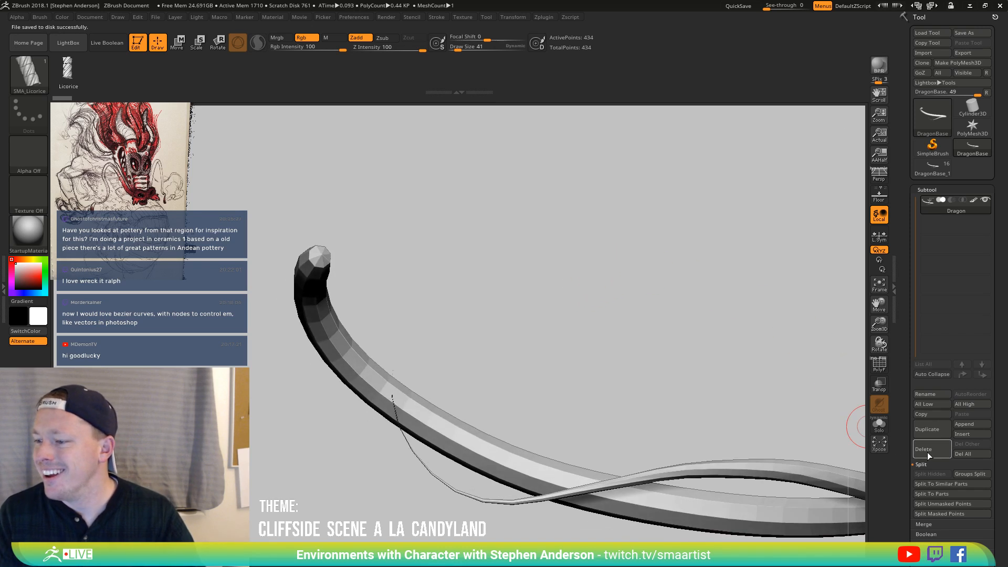
alt+drag(613, 326, 577, 274)
key(ctrl+shift+d)
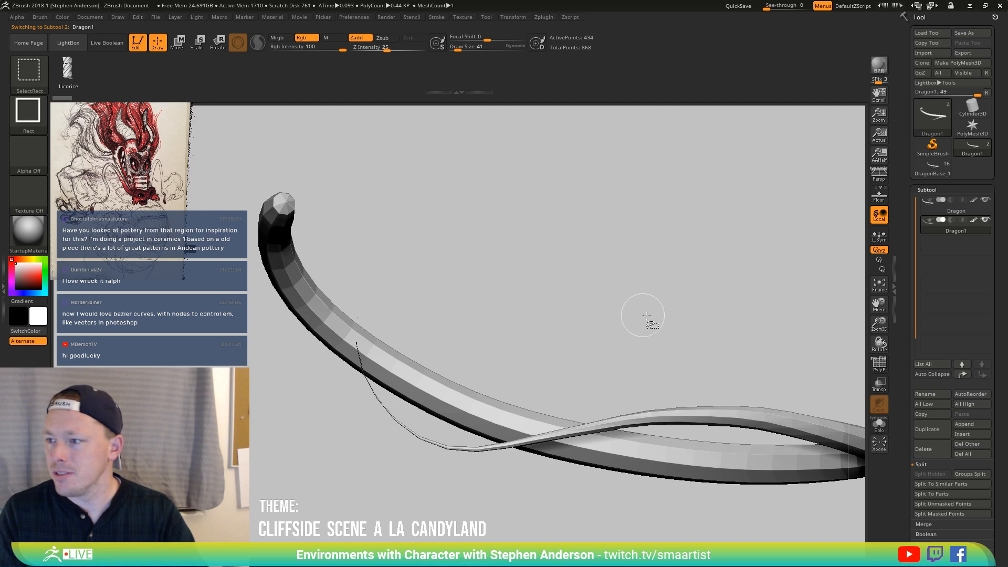
drag(998, 520, 997, 372)
click(930, 298)
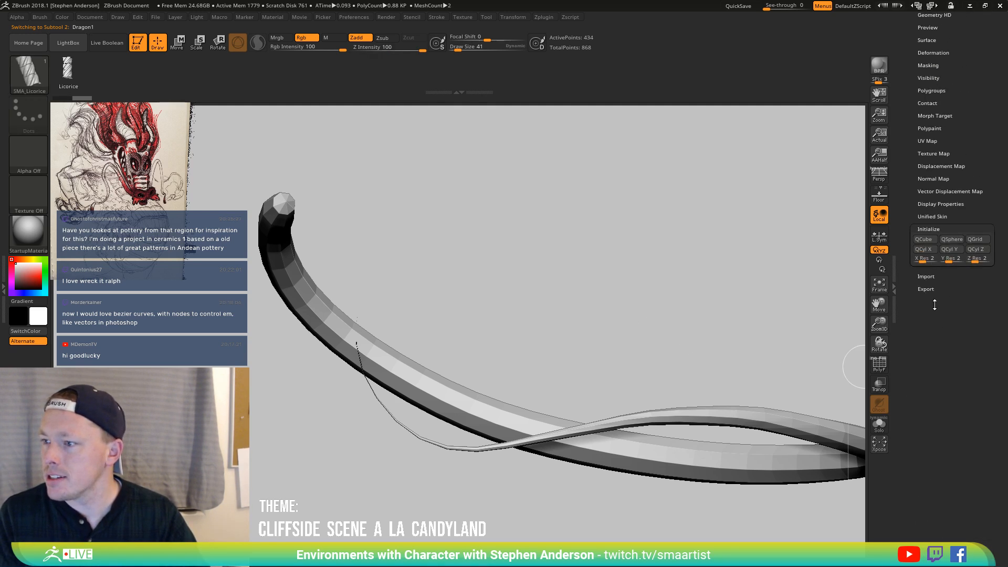
click(924, 239)
Center the gizmo on the tiny cube and scale it up uniformly until it is slightly wider than the dragon tube
drag(520, 260, 538, 281)
right_drag(539, 281, 538, 281)
ctrl+right_drag(539, 281, 528, 264)
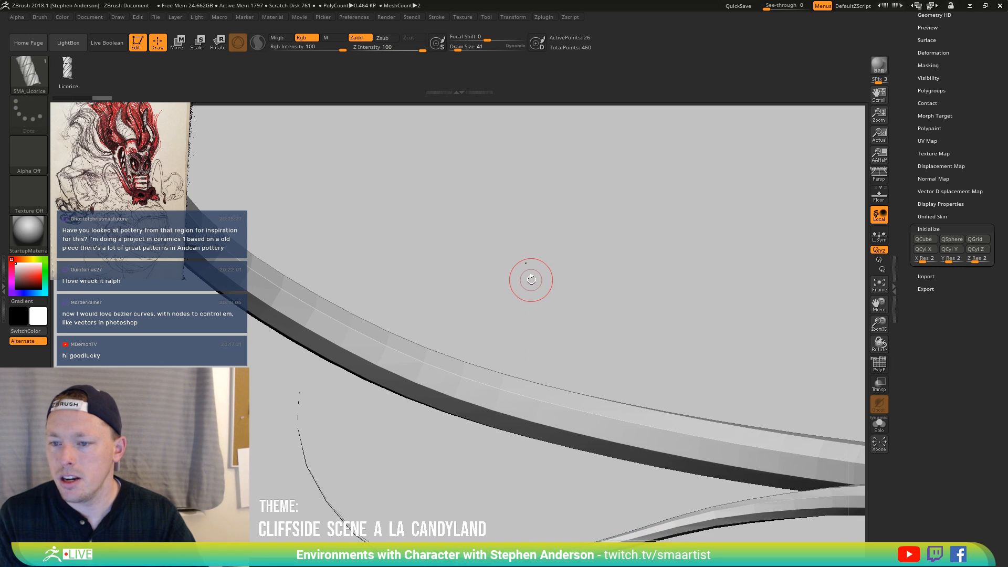
key(e)
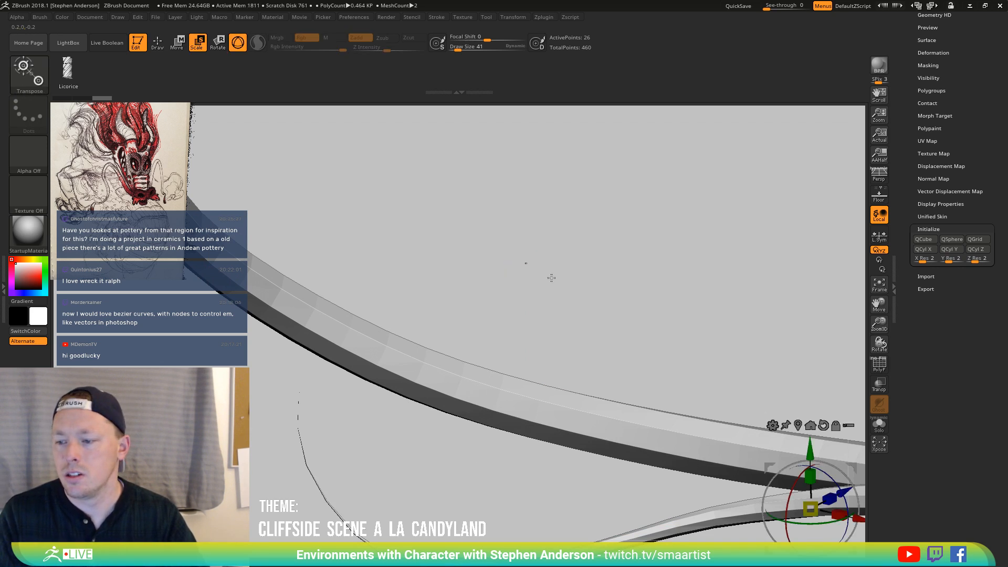
click(797, 425)
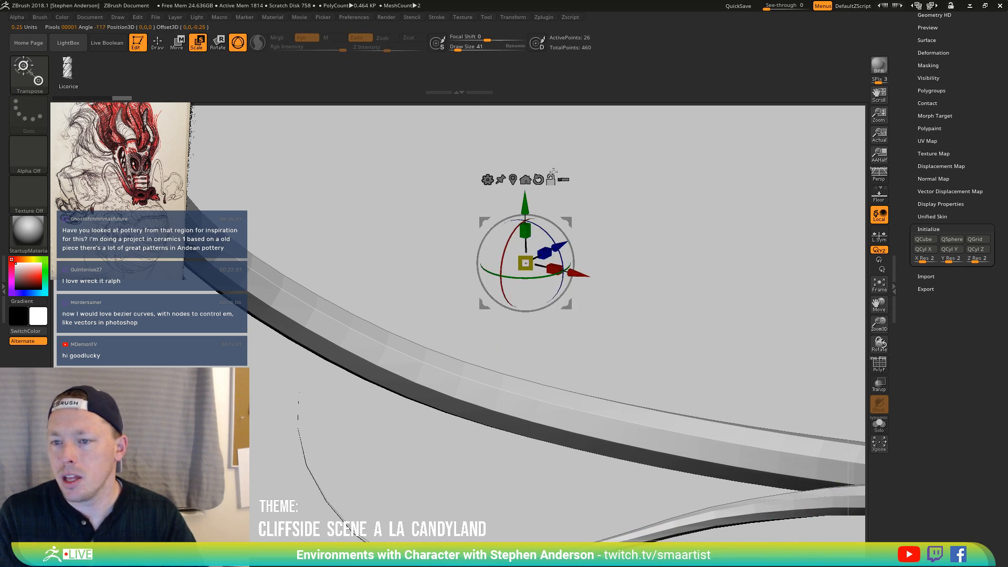
click(538, 180)
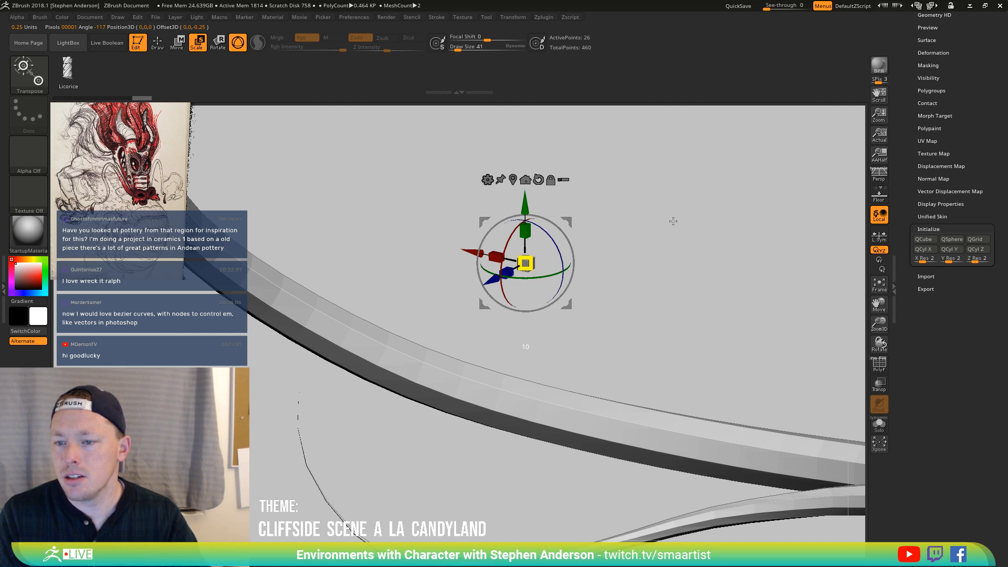
drag(527, 263, 672, 209)
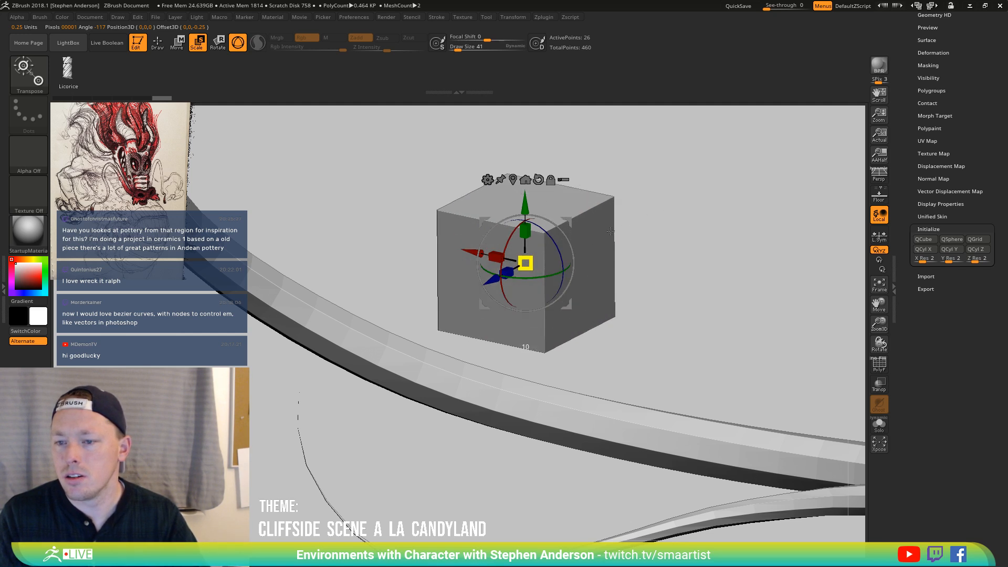
drag(610, 231, 560, 249)
drag(622, 232, 647, 266)
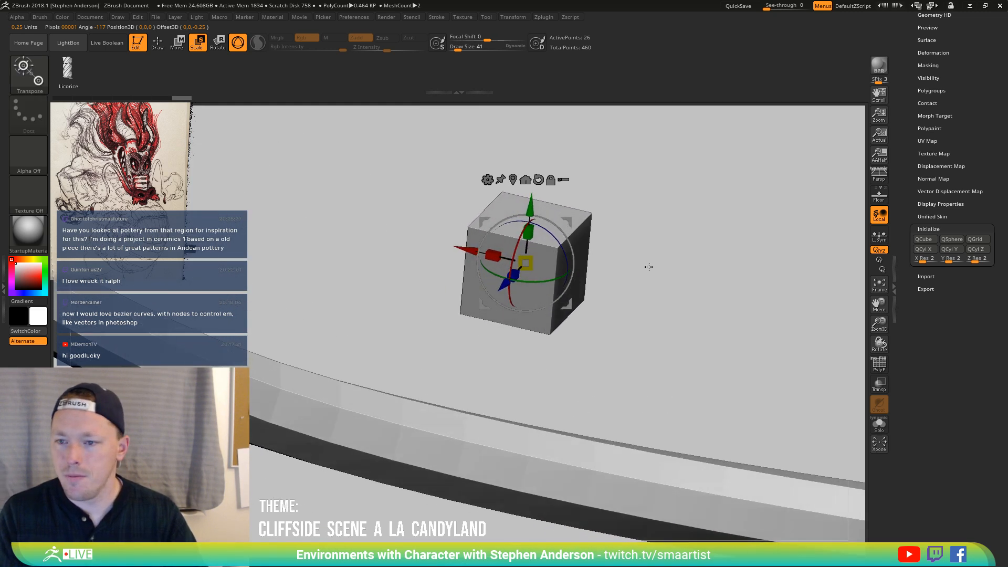
drag(686, 206, 670, 219)
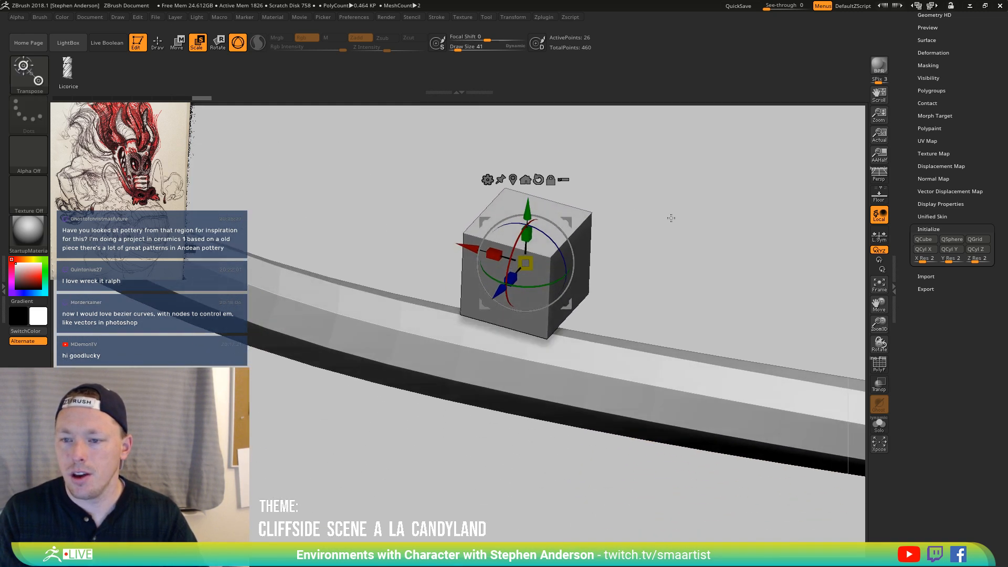
drag(525, 263, 552, 283)
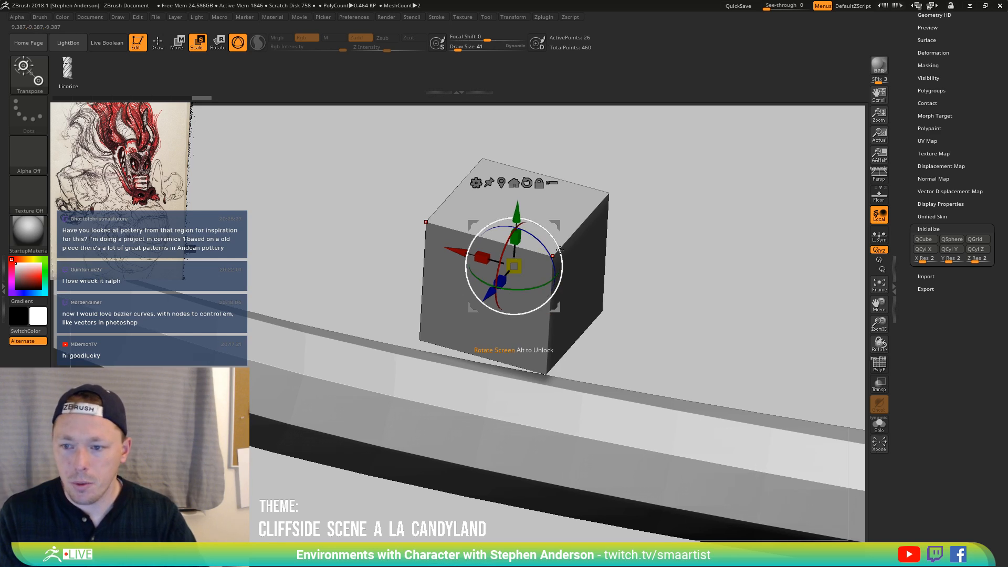
Push down the cube's front upper corners and rear upper edge with the Move brush at draw size 161 to start the head
key(b)
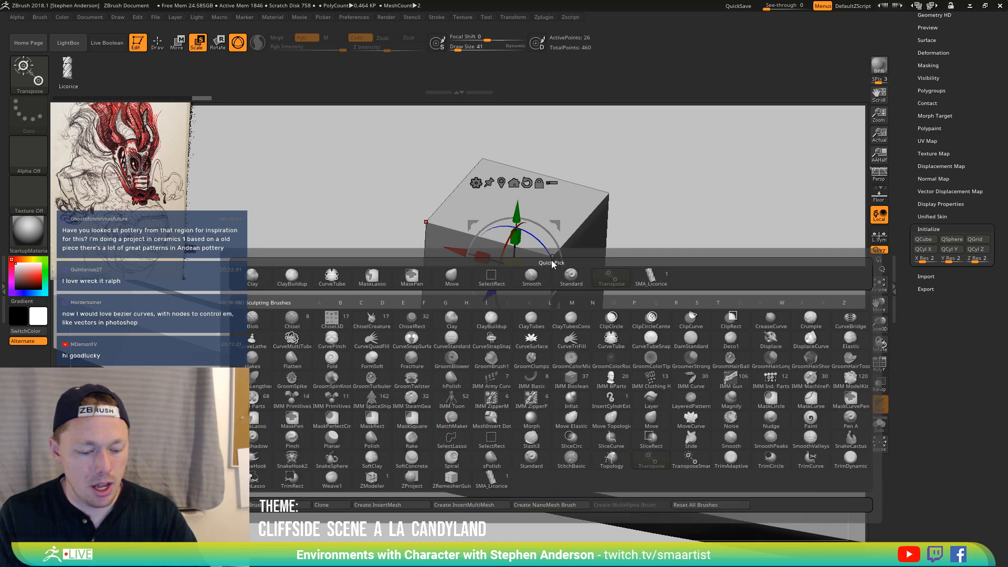
key(z)
key(m)
right_drag(556, 258, 558, 236)
key(b)
key(m)
key(v)
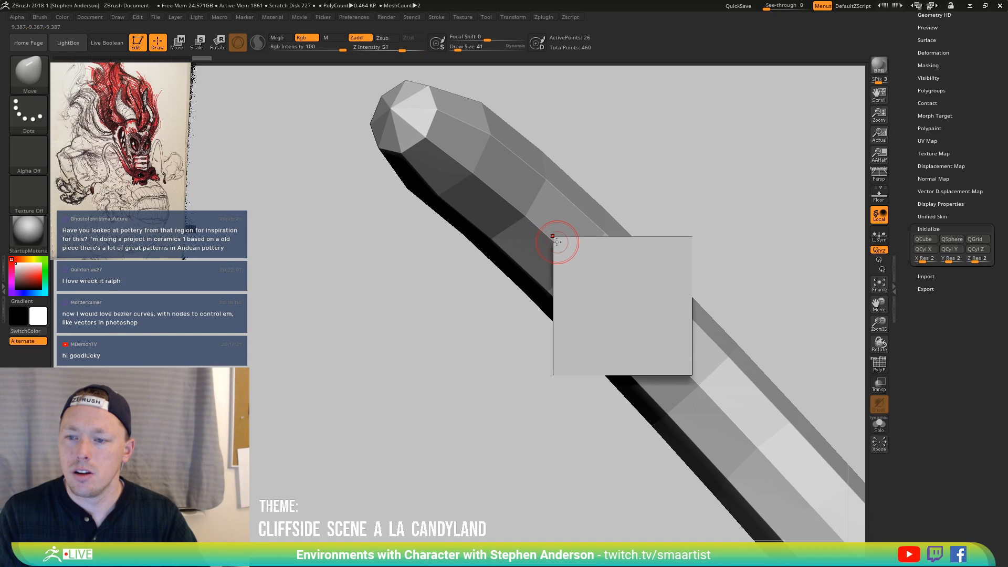
key(])
key(])
key(])
key(])
key(])
key(])
key(])
key(])
key(])
key(])
key(])
key(])
drag(563, 243, 578, 268)
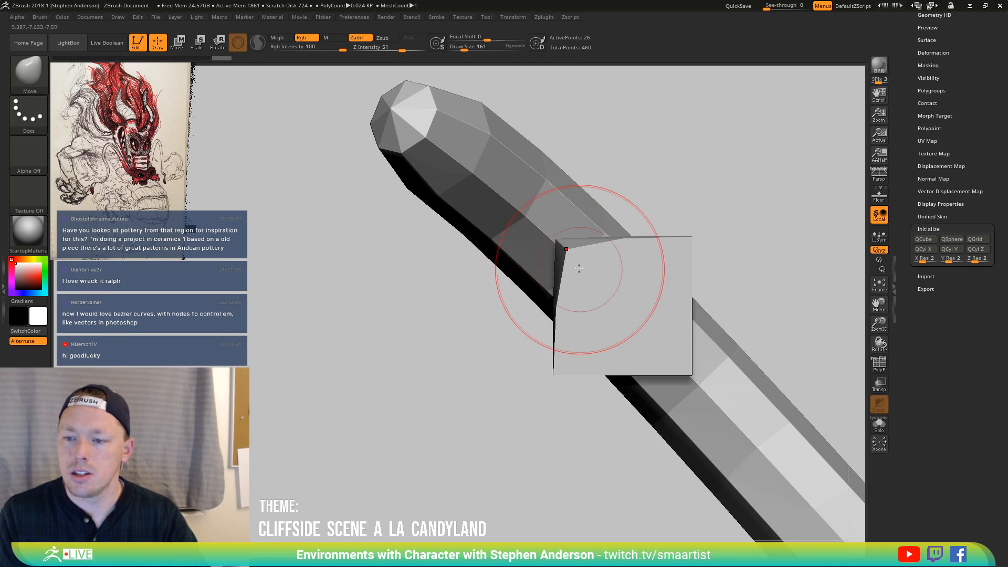
mouse_move(621, 241)
mouse_down()
mouse_move(632, 257)
mouse_move(681, 266)
mouse_up()
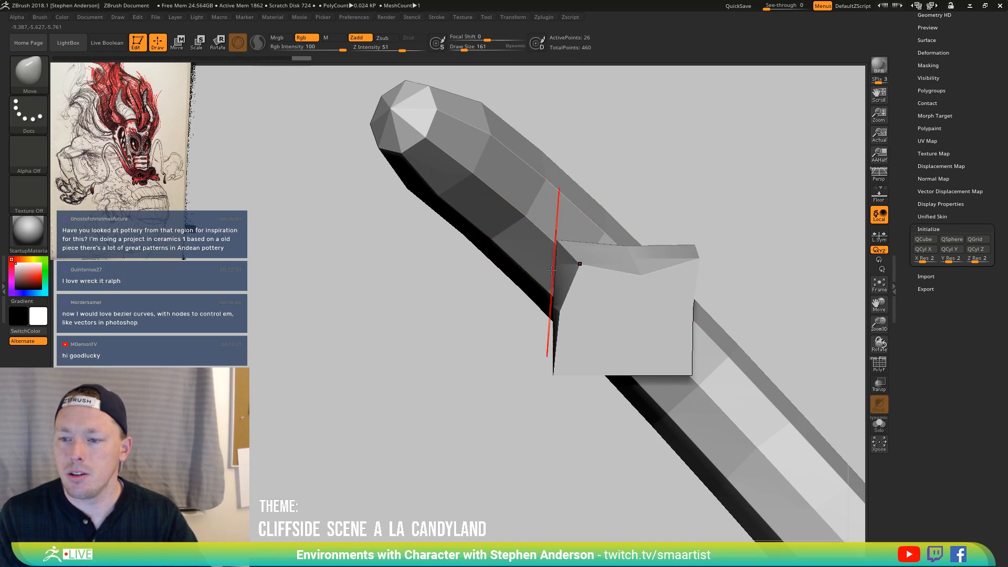
mouse_move(530, 252)
mouse_down()
mouse_move(561, 276)
mouse_move(559, 289)
mouse_up()
drag(562, 326, 544, 331)
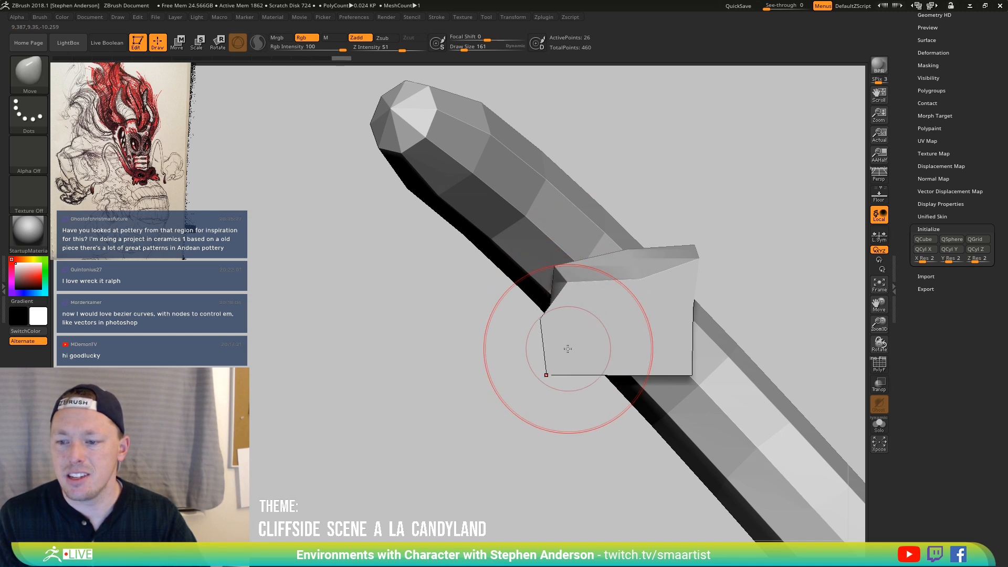
Pull the front of the head block forward into a long snout that slopes down to the nose
mouse_move(490, 355)
mouse_down()
mouse_move(543, 299)
mouse_move(518, 333)
mouse_move(523, 415)
mouse_move(513, 430)
mouse_move(483, 438)
mouse_move(594, 435)
mouse_move(442, 446)
mouse_move(526, 454)
mouse_move(495, 444)
mouse_move(562, 449)
mouse_move(416, 421)
mouse_up()
drag(491, 372, 475, 375)
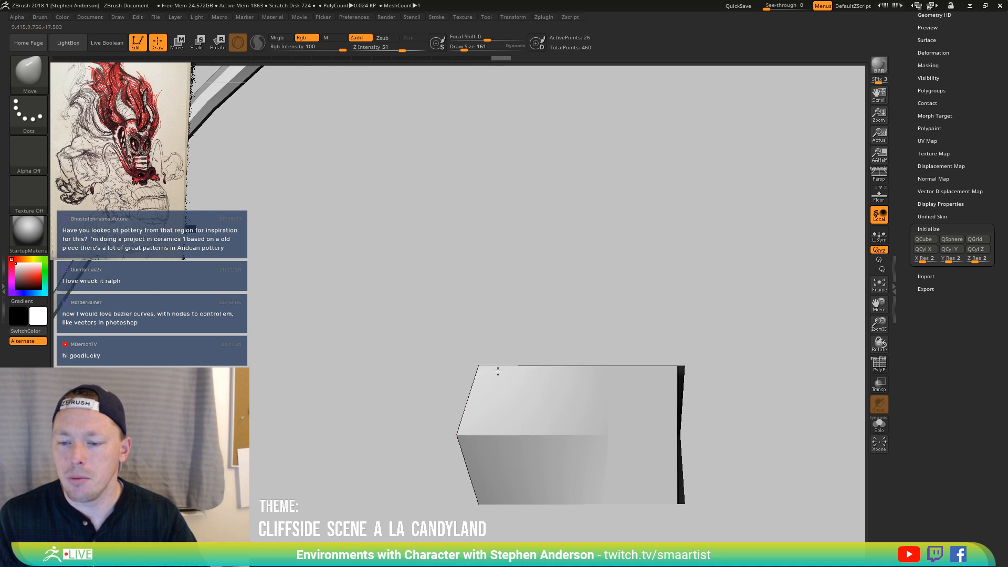
mouse_move(497, 371)
right_down()
mouse_move(522, 441)
mouse_move(513, 422)
right_up()
right_drag(481, 333, 464, 385)
drag(464, 386, 468, 328)
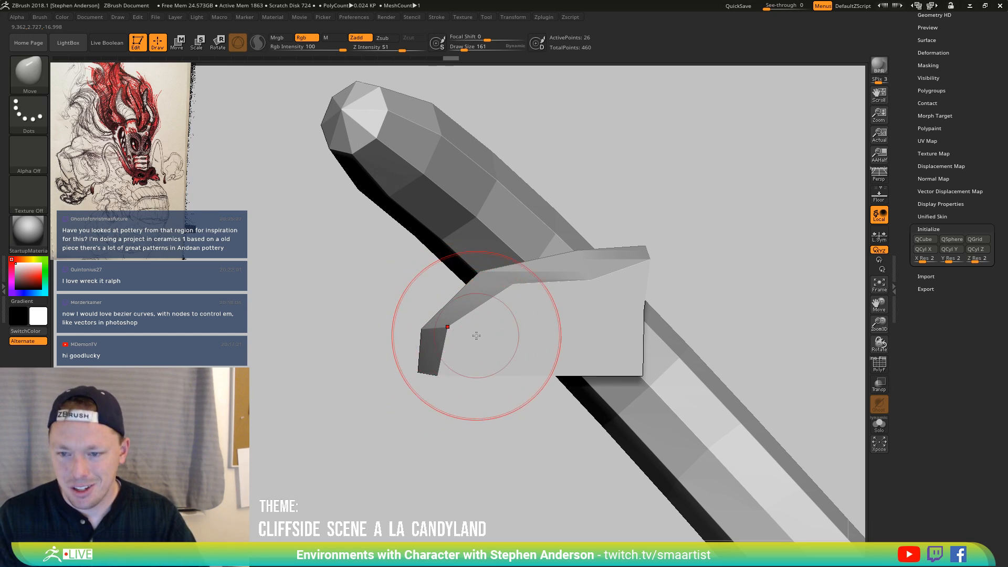
Taper the snout's width toward the nose using the Move brush at draw size 81
right_drag(485, 315, 490, 409)
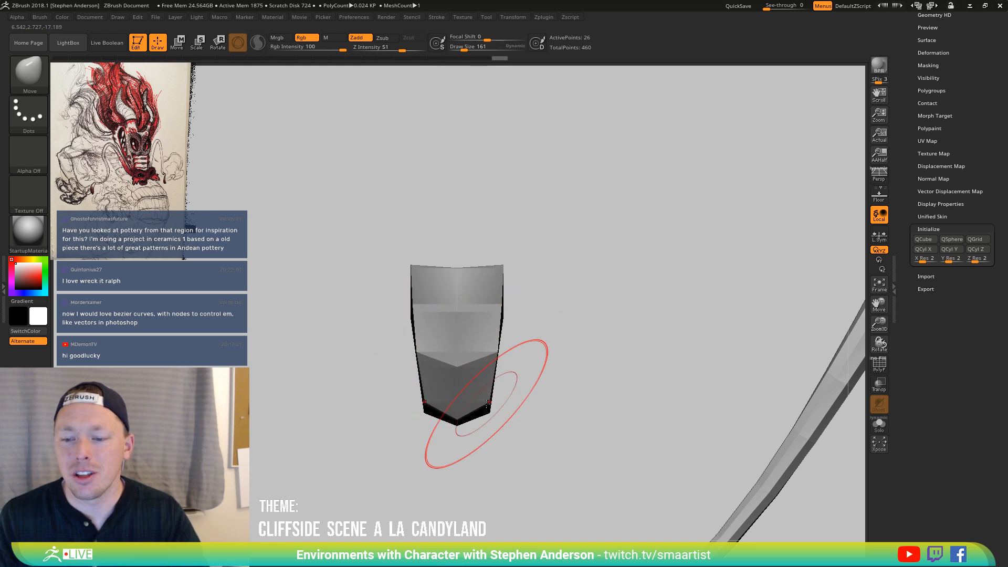
key(s)
drag(485, 400, 485, 400)
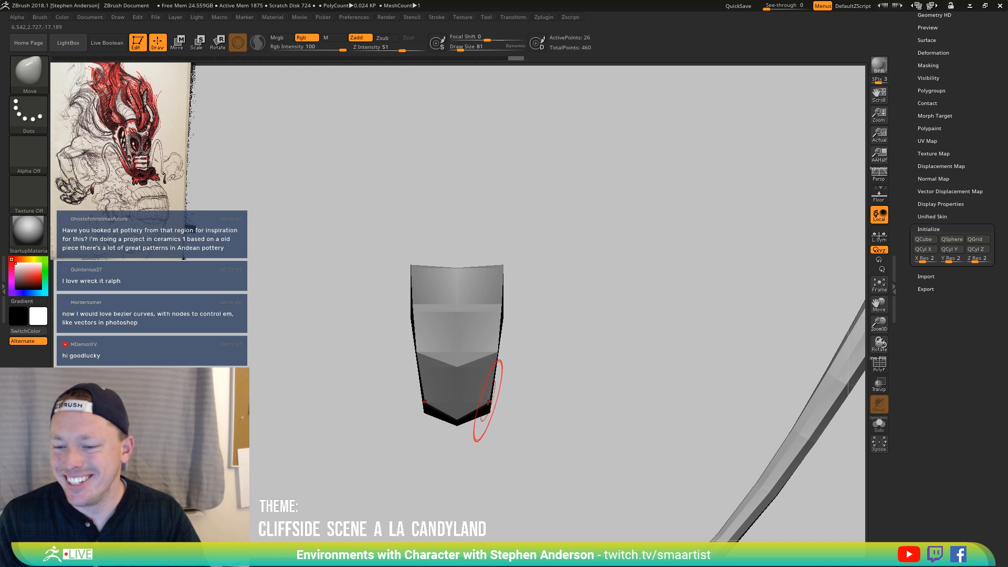
right_drag(485, 415, 510, 338)
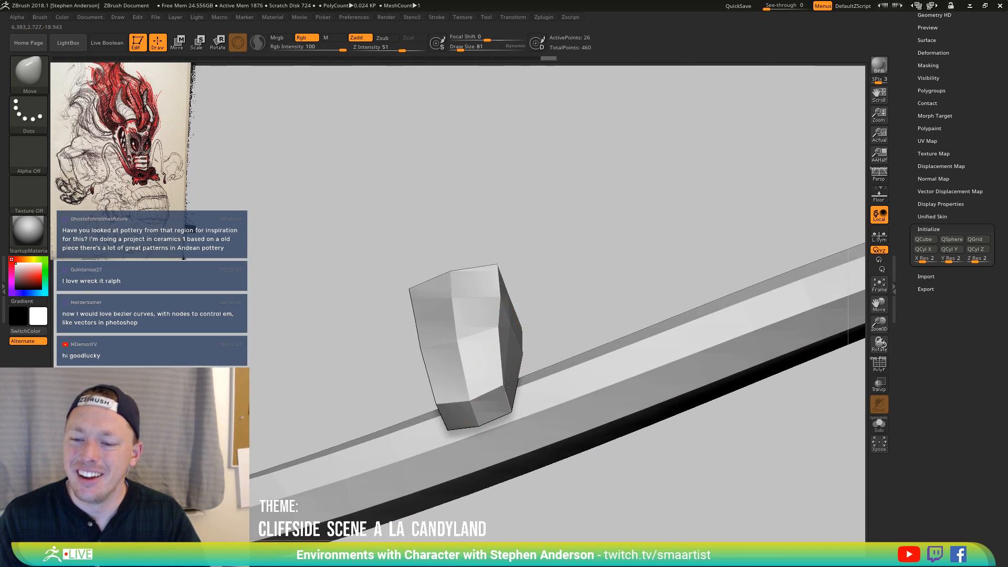
drag(495, 357, 500, 321)
right_drag(500, 321, 531, 380)
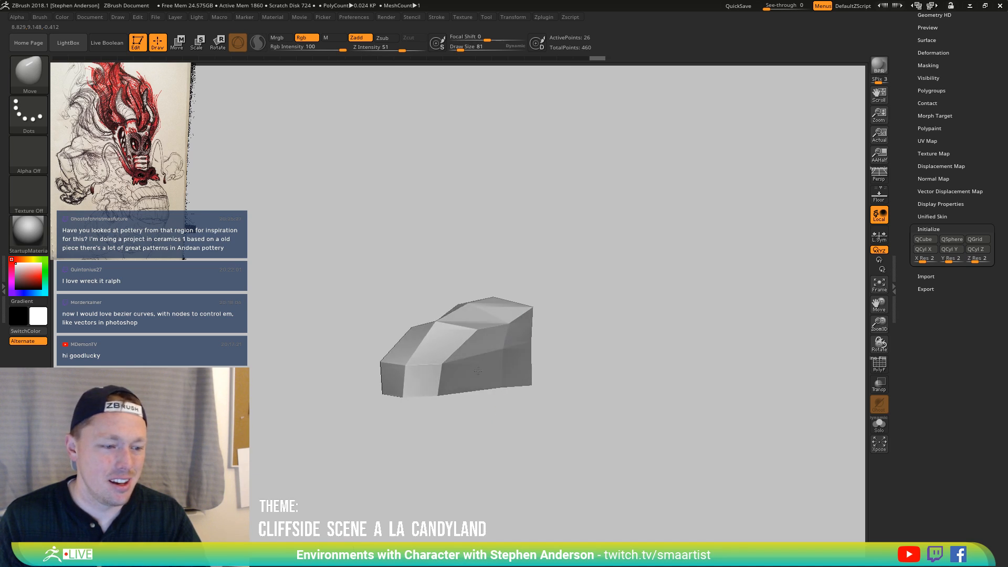
Reshape the head block's side profile into one long, straight slope from the brow to the nose
alt+right_drag(478, 371, 492, 389)
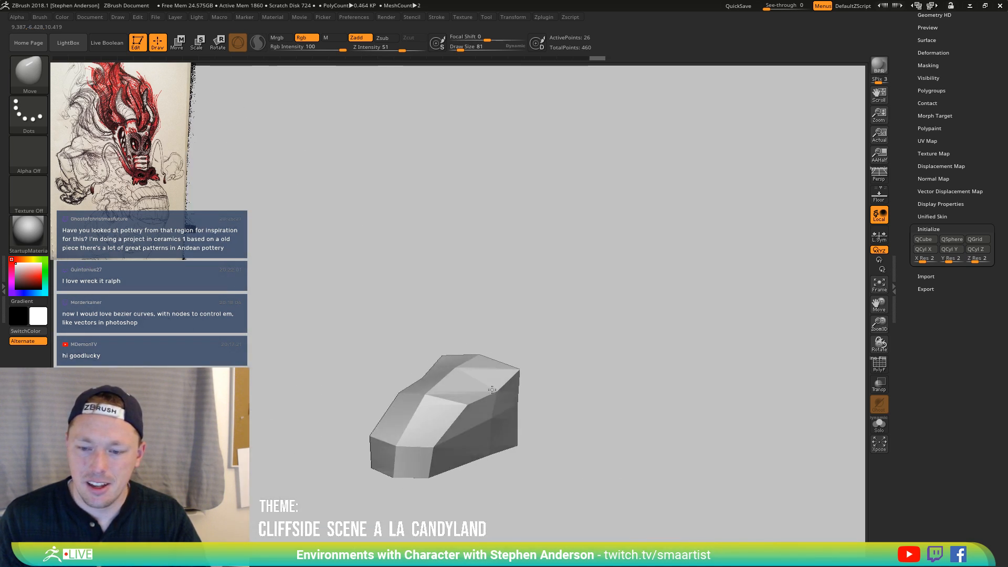
drag(492, 389, 412, 364)
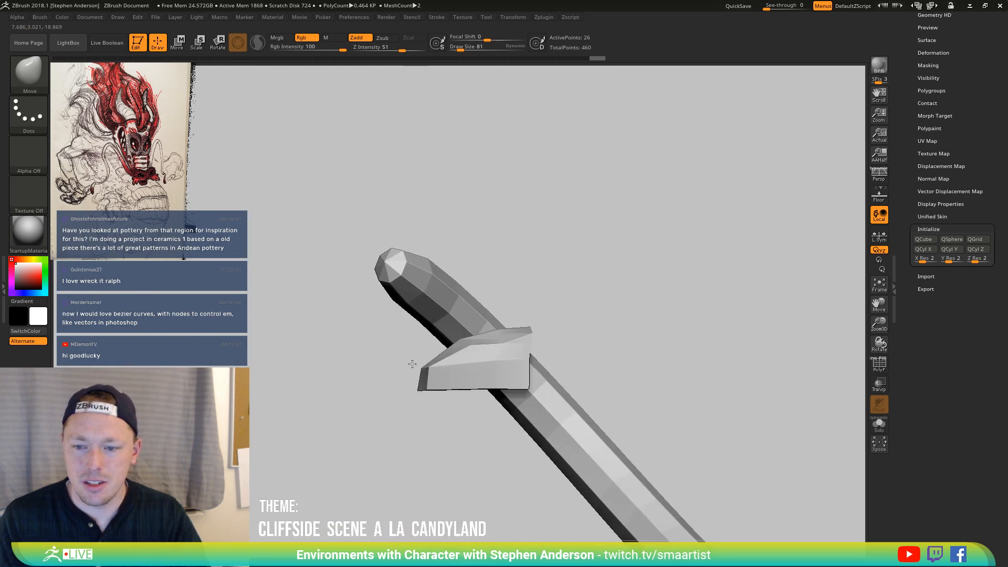
ctrl+right_drag(469, 344, 466, 355)
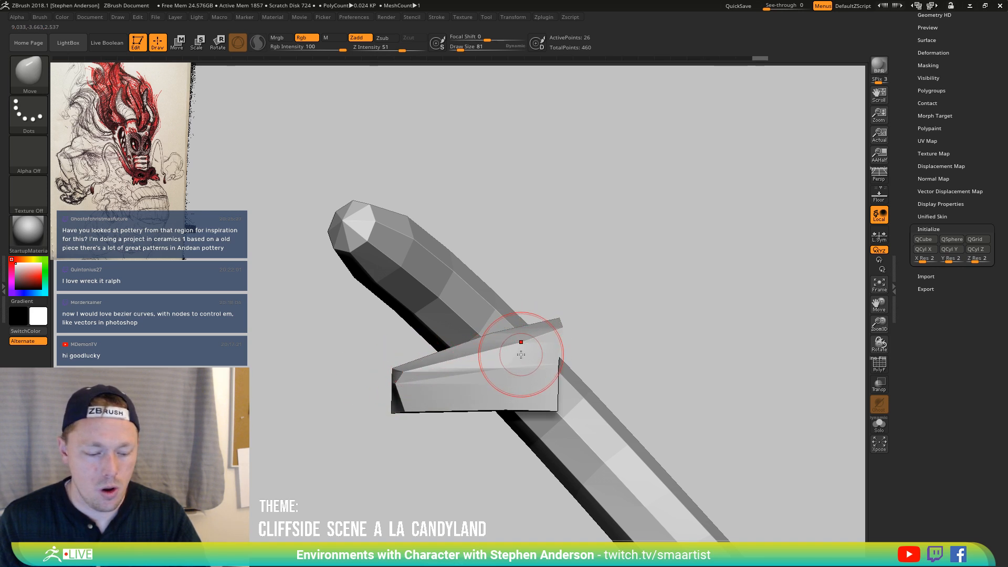
Show the polyframe and slide the head block's middle edge loop forward toward the nose with the gizmo
key(shift+f)
mouse_move(536, 367)
mouse_down()
mouse_move(460, 449)
mouse_move(475, 275)
mouse_move(514, 267)
mouse_up()
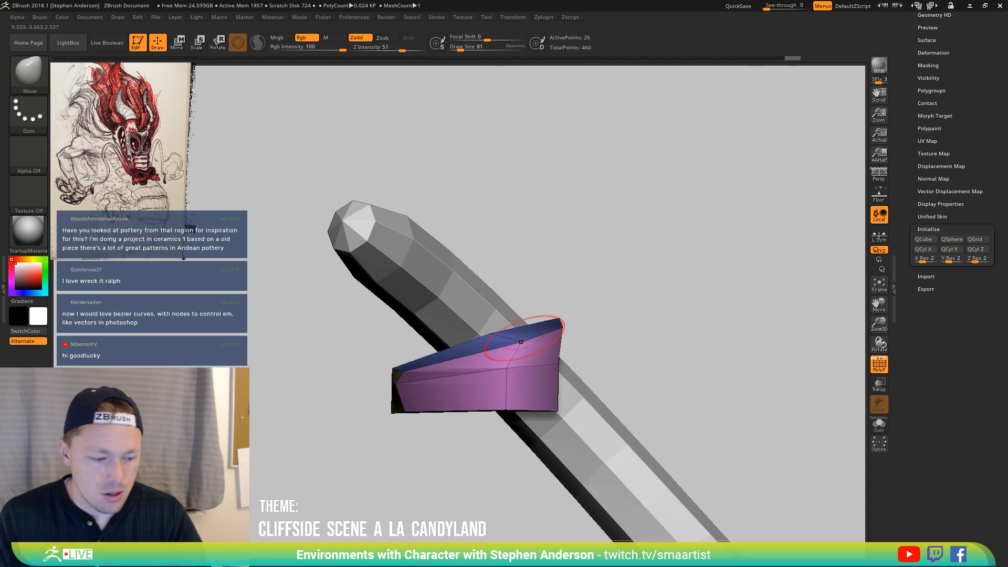
key(w)
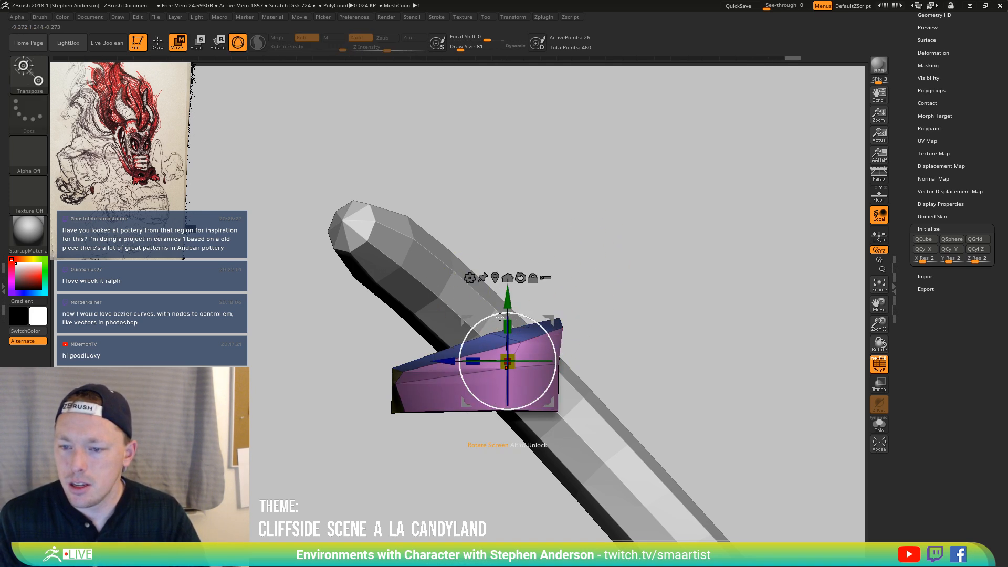
drag(549, 319, 472, 339)
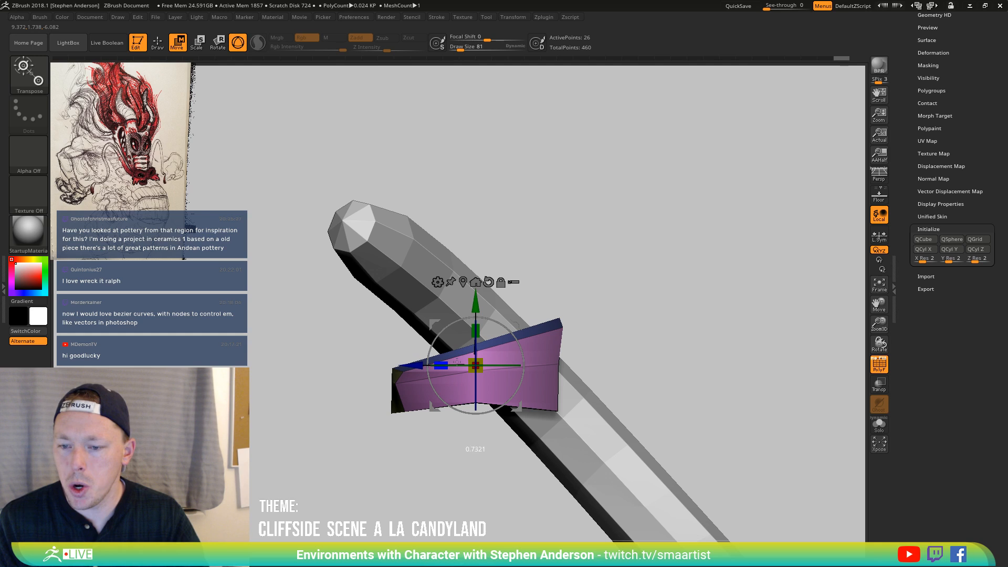
Mask off the rear of the head block and narrow its front end widthwise with the gizmo
drag(600, 299, 563, 322)
drag(478, 329, 477, 332)
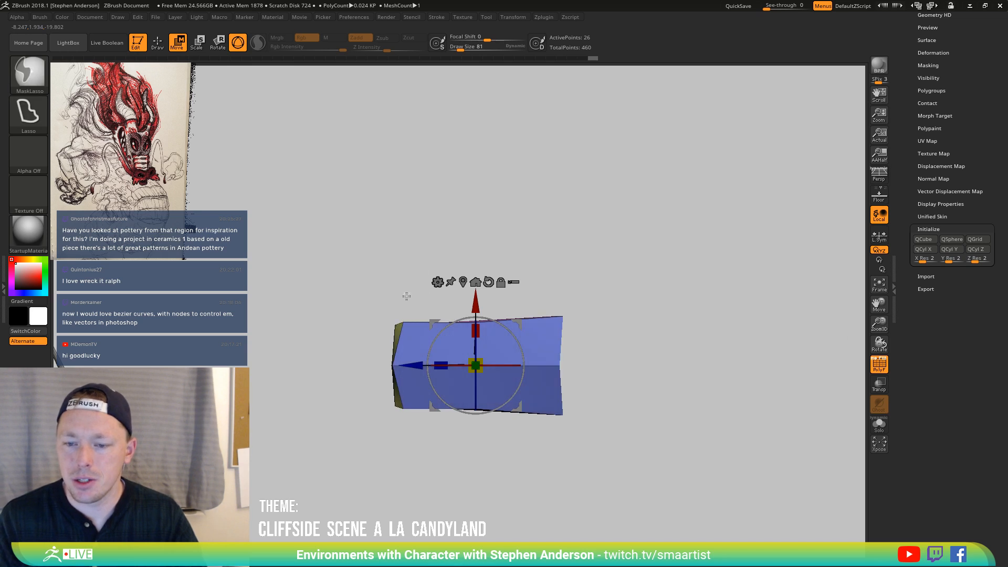
mouse_move(405, 291)
ctrl+mouse_down()
mouse_move(415, 450)
mouse_move(390, 286)
ctrl+mouse_up()
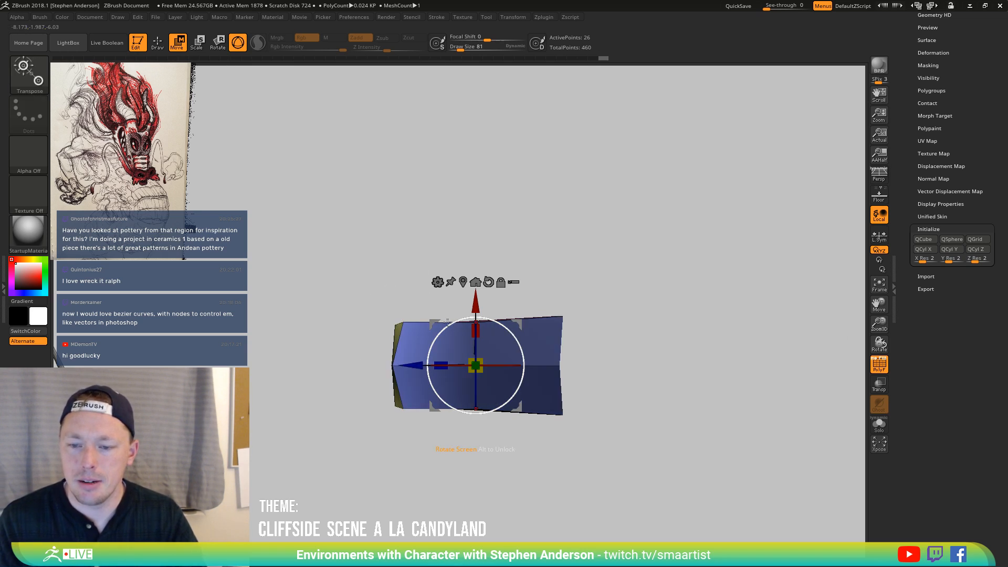
drag(477, 330, 480, 334)
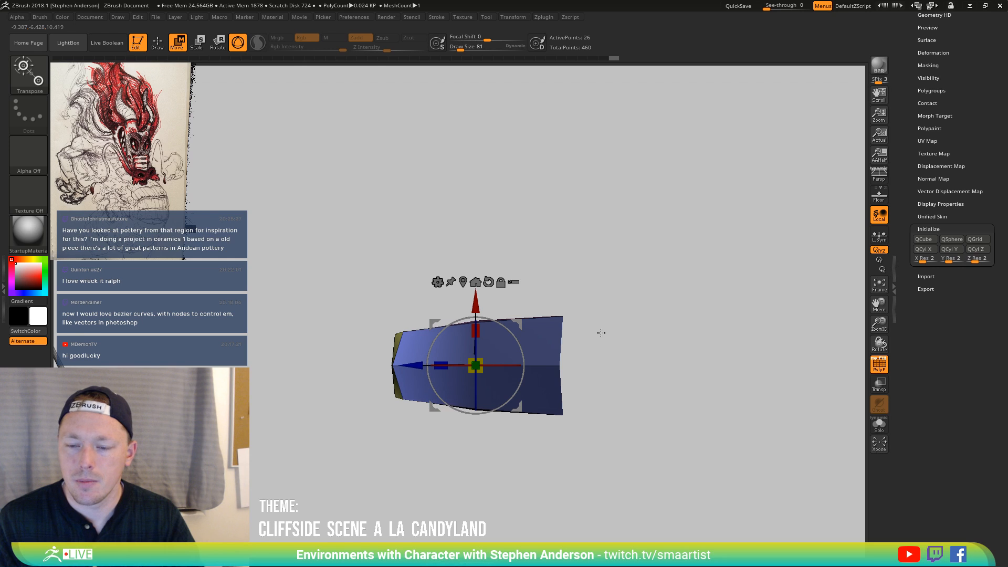
Clear the head block's mask and pull the snout's front corners forward with the Move brush at draw size 35
drag(601, 333, 583, 324)
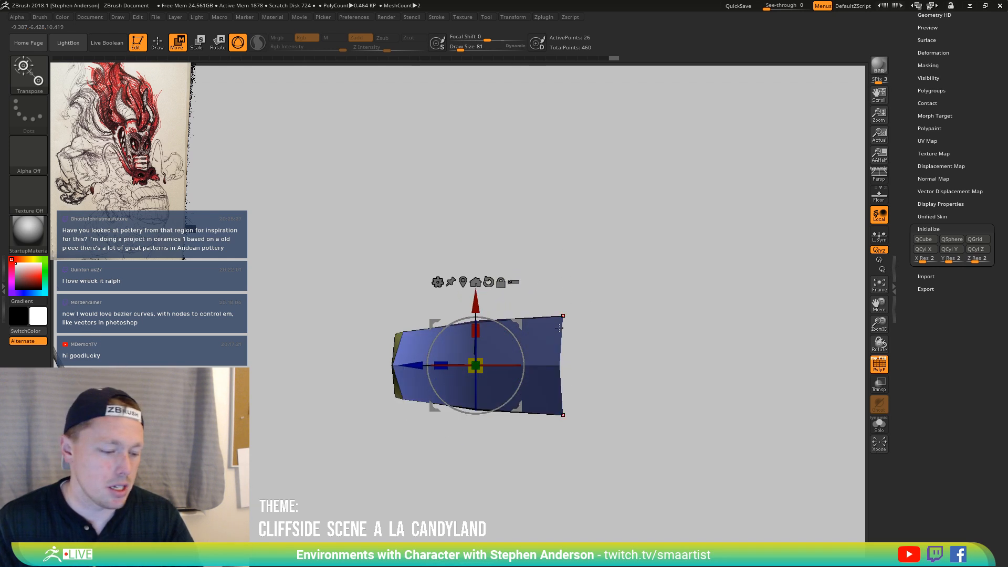
key(q)
key(s)
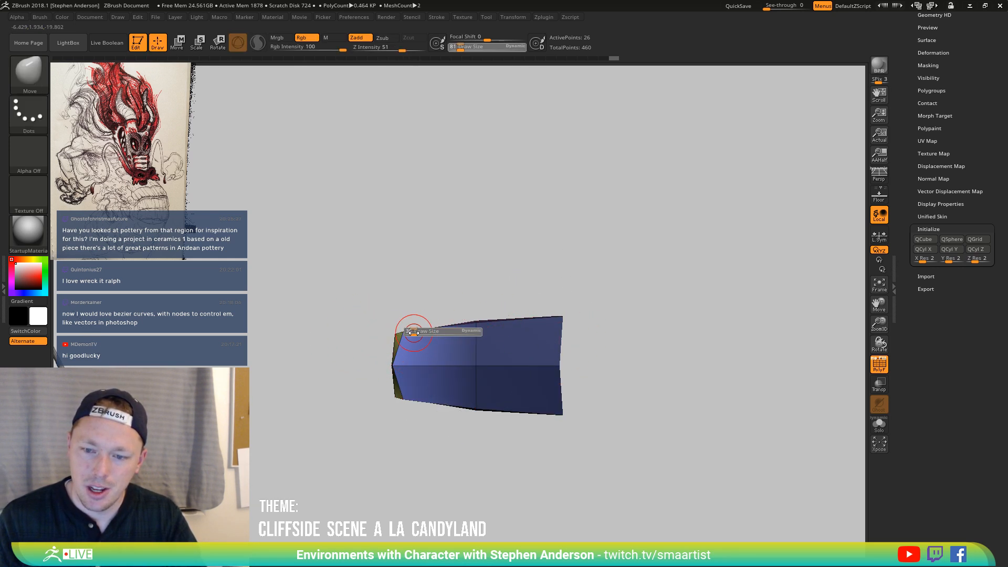
drag(414, 331, 407, 334)
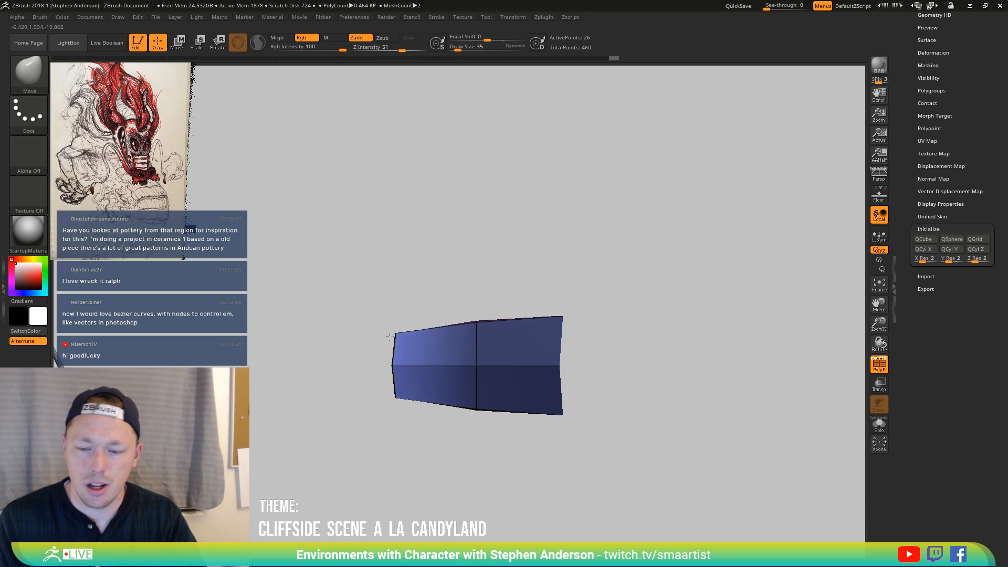
Flatten the head block's underside in side view by pulling its middle vertices down with the Move brush at draw size 112
drag(352, 363, 429, 300)
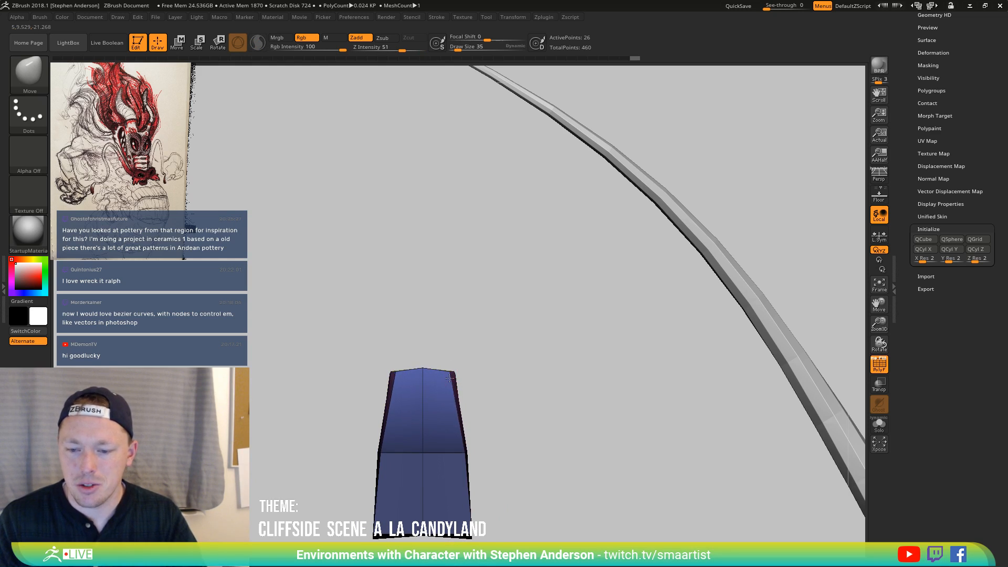
drag(504, 322, 473, 357)
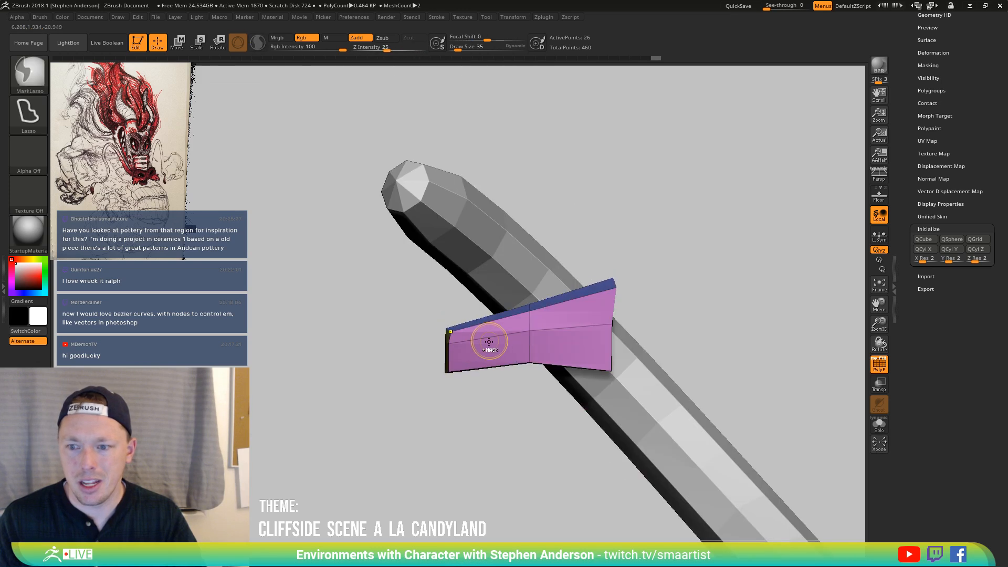
alt+right_drag(485, 354, 423, 353)
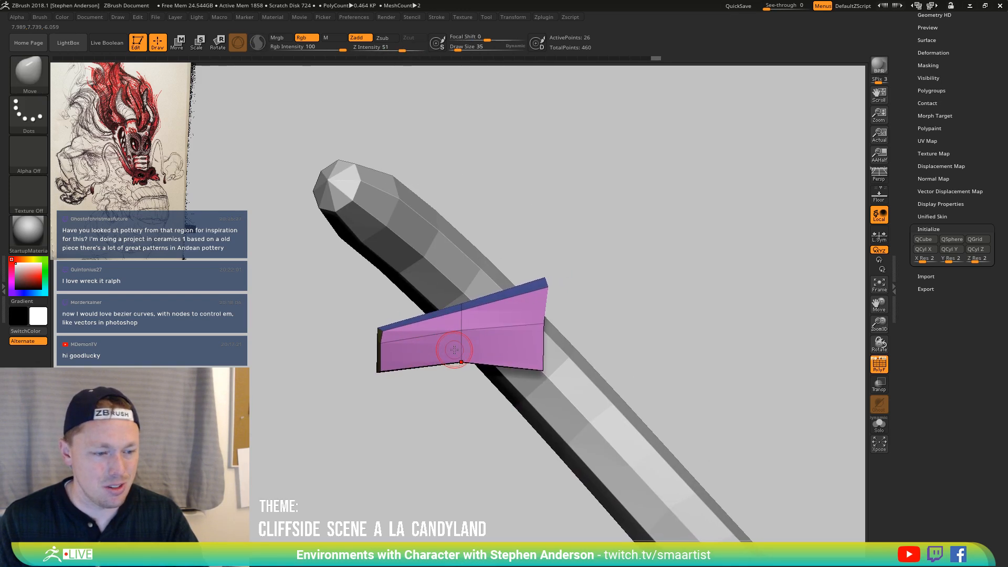
key(s)
drag(463, 362, 459, 376)
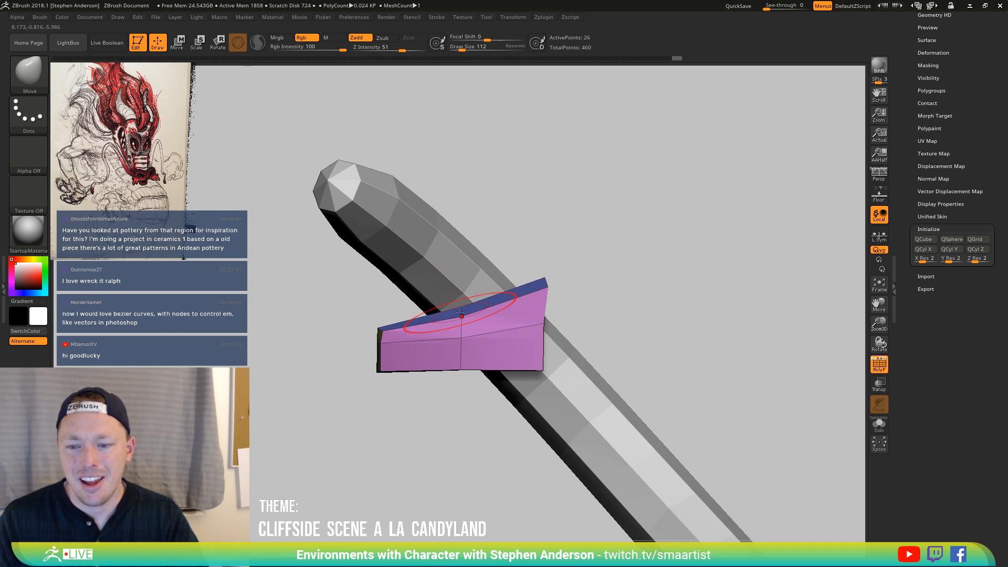
Lower the horizontal edge line on the head block's side at nose, middle and rear using the Move brush at draw size 41
mouse_move(371, 348)
right_down()
mouse_move(392, 345)
mouse_move(378, 364)
mouse_move(376, 347)
right_up()
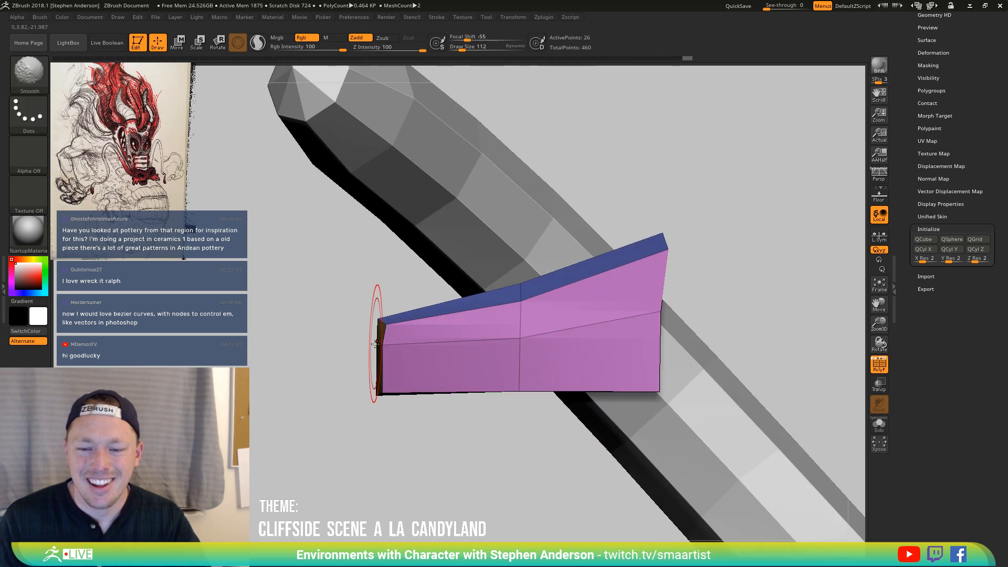
key(s)
mouse_move(376, 342)
mouse_down()
mouse_move(369, 352)
mouse_move(389, 368)
mouse_up()
drag(528, 343, 530, 346)
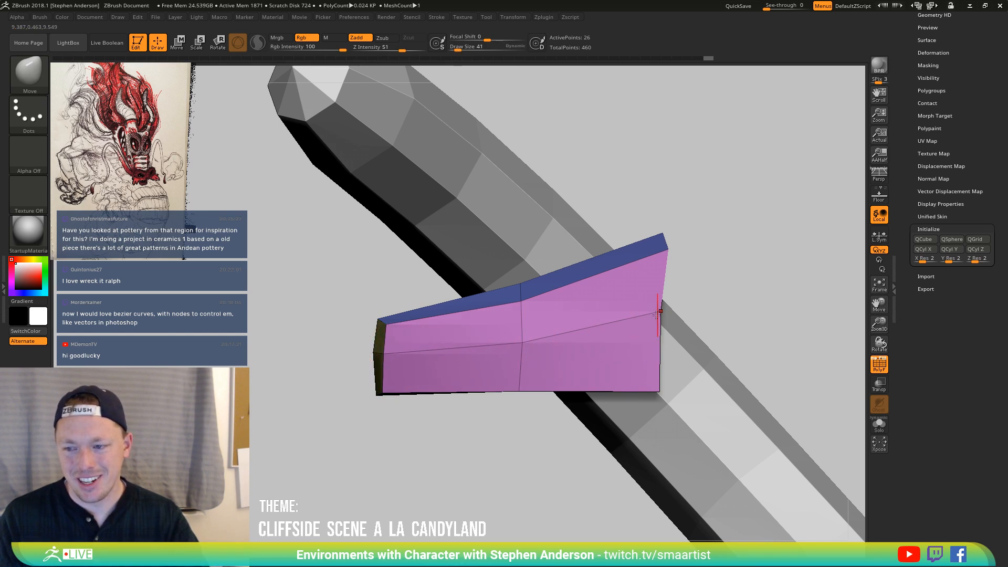
drag(659, 317, 659, 330)
Crease the head block along its polygroup borders with Crease PG
ctrl+right_drag(623, 337, 531, 315)
right_drag(530, 315, 491, 366)
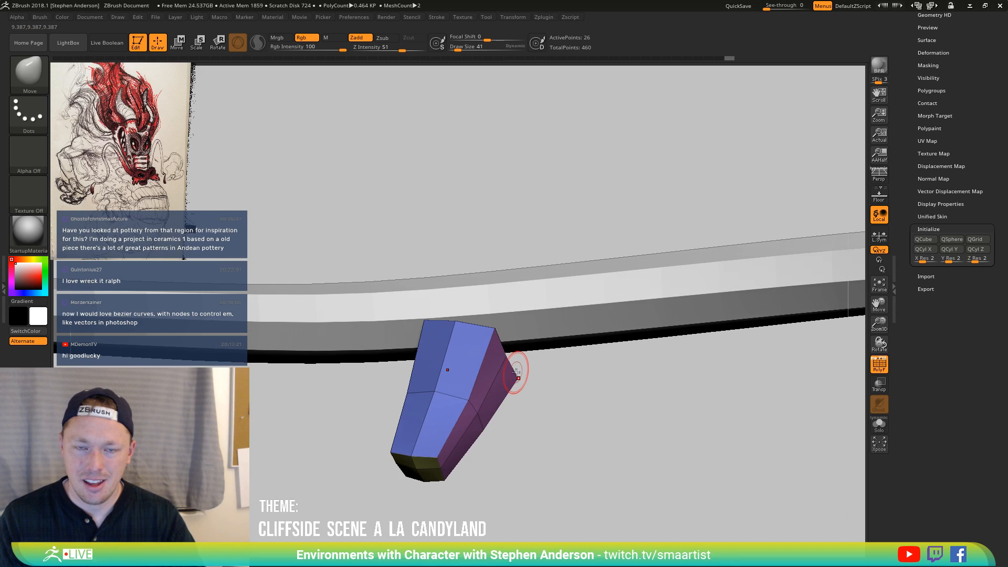
click(935, 90)
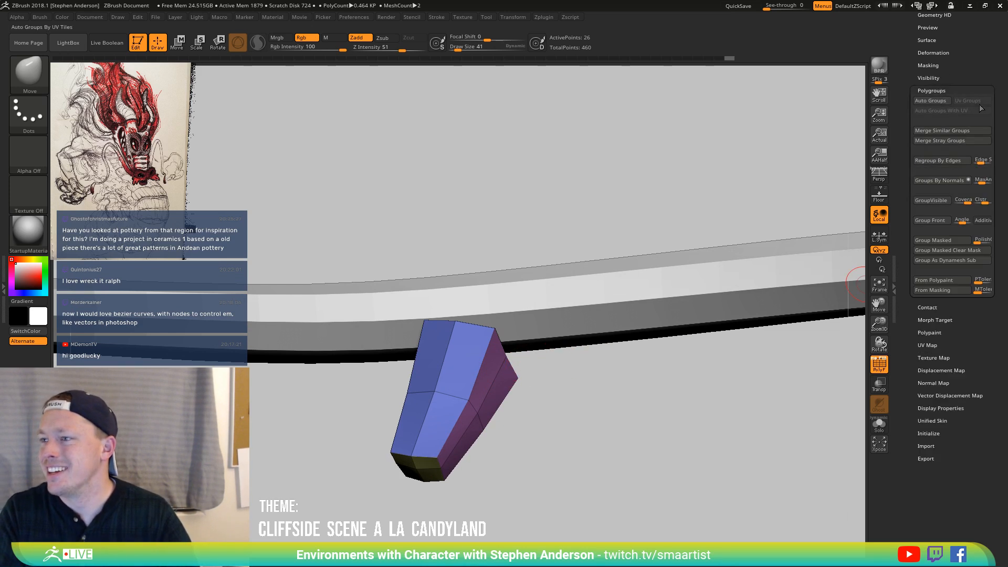
drag(943, 63, 958, 98)
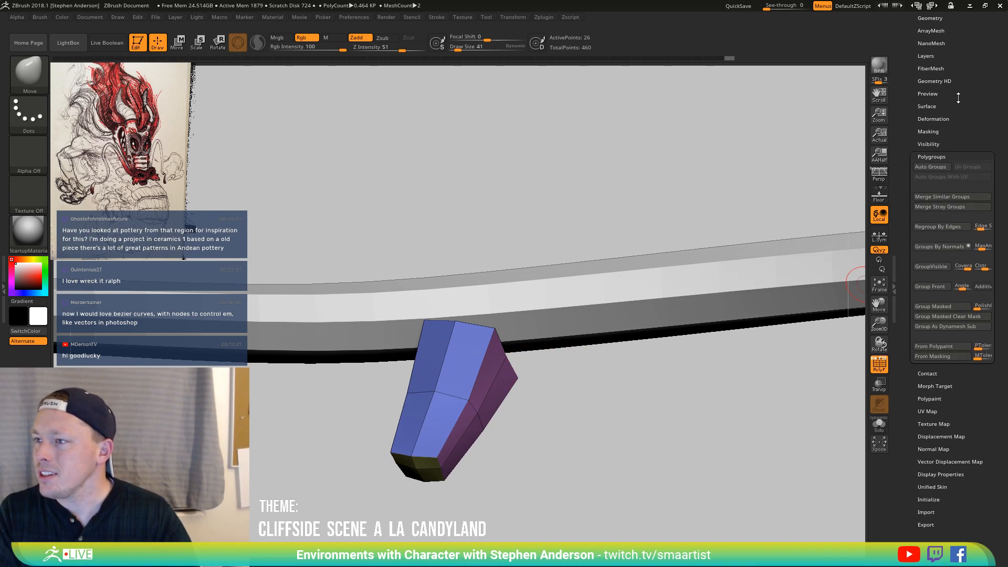
click(931, 19)
click(928, 168)
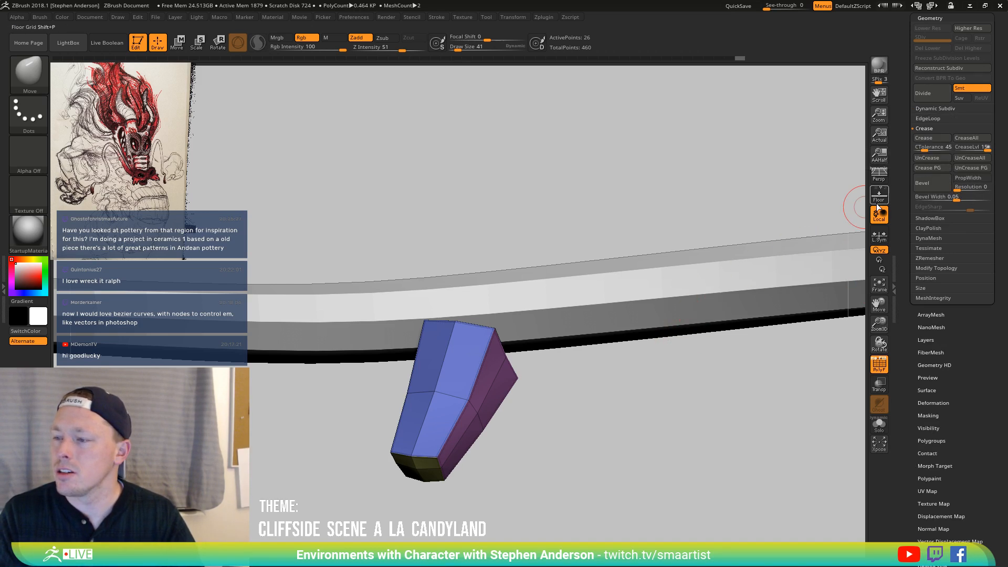
Activate Dynamic Subdiv on the head block with the Always YES option and hide the polyframe
key(d)
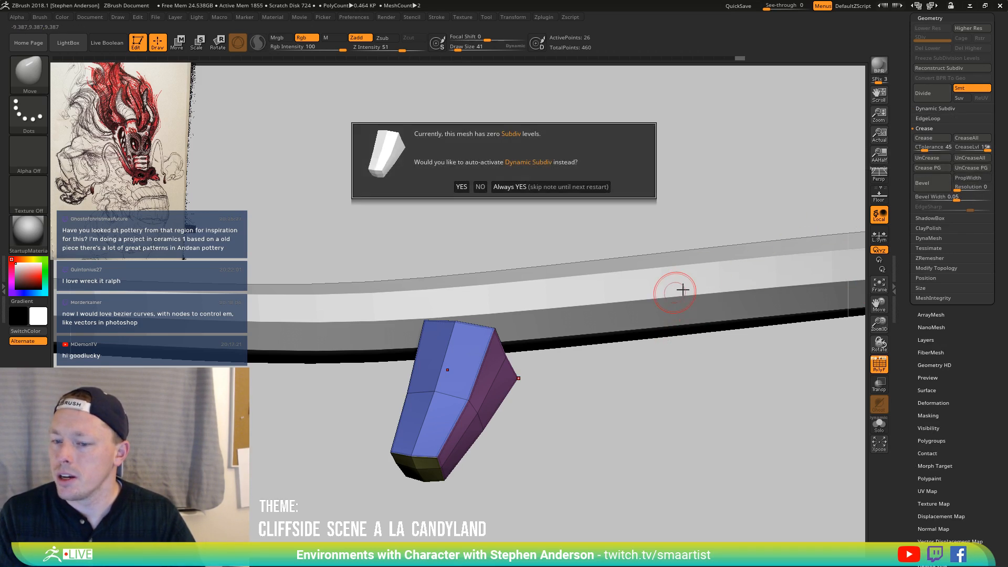
click(569, 187)
key(shift+f)
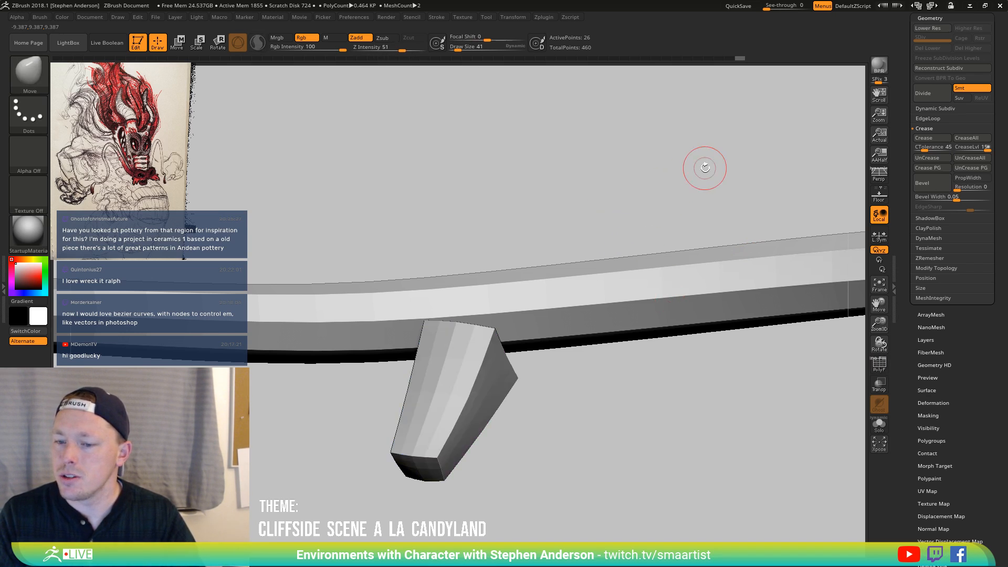
Set the head block's SmoothSubdiv to 2 and its crease level to 1 to bevel the hard edges
click(971, 138)
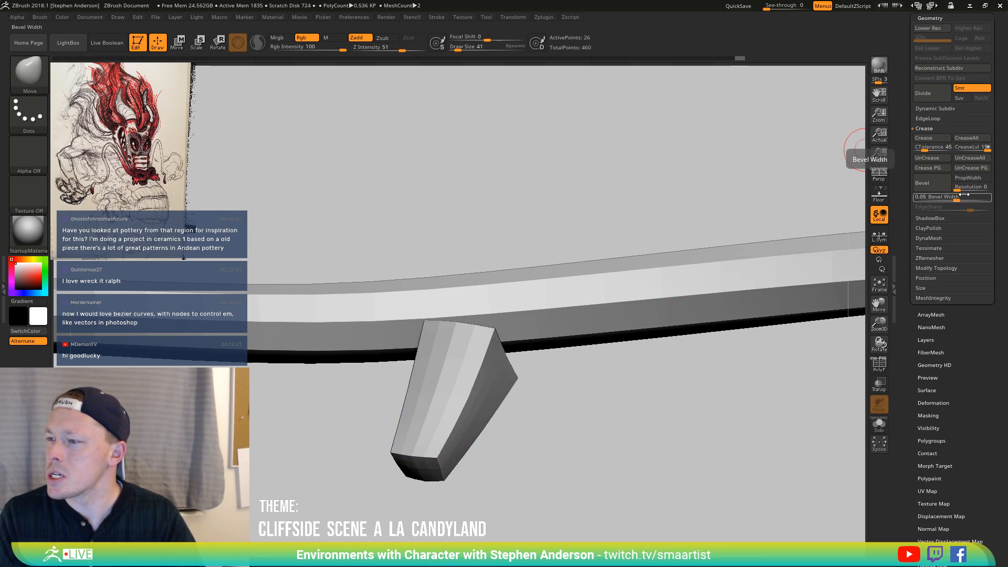
click(942, 108)
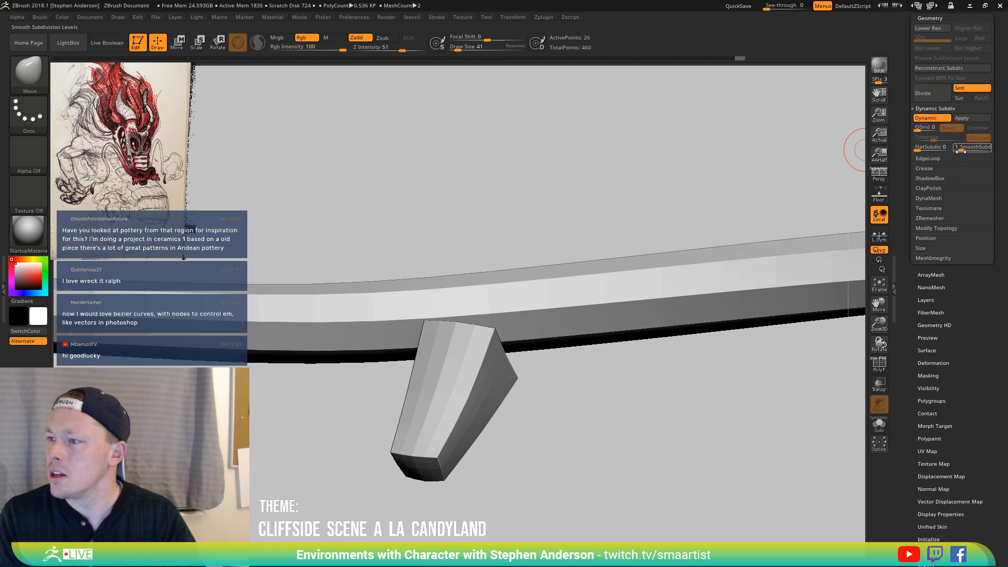
click(961, 153)
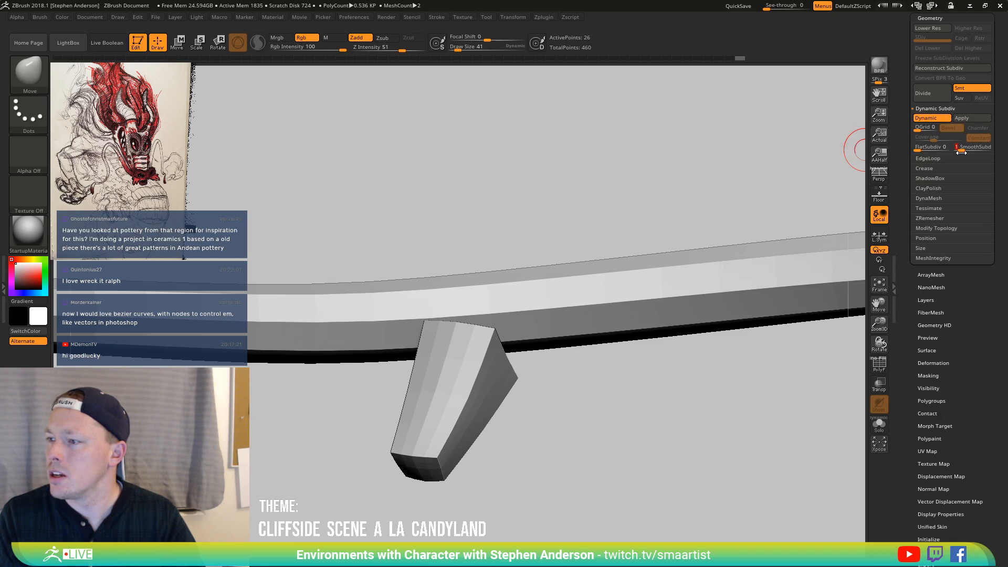
click(933, 168)
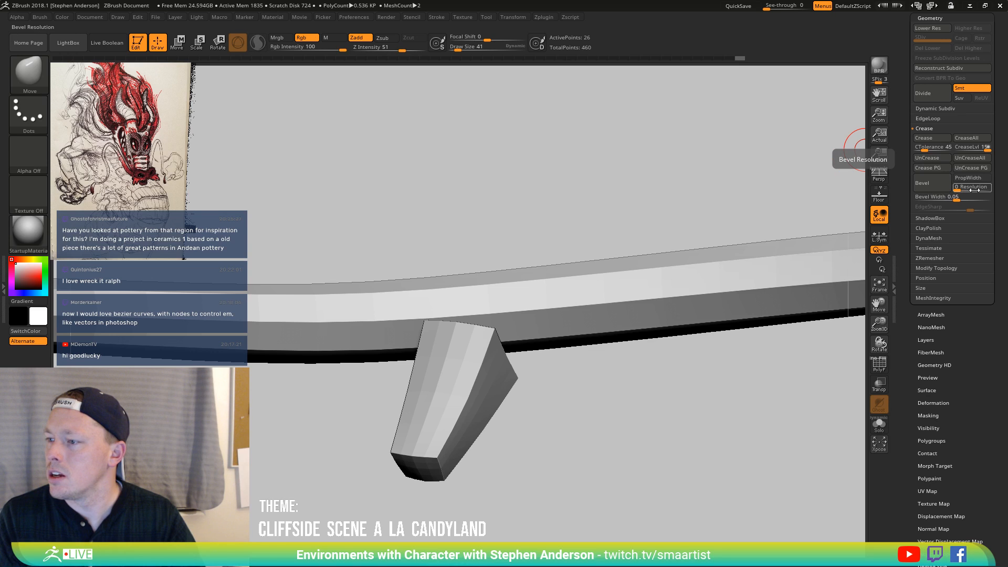
click(948, 108)
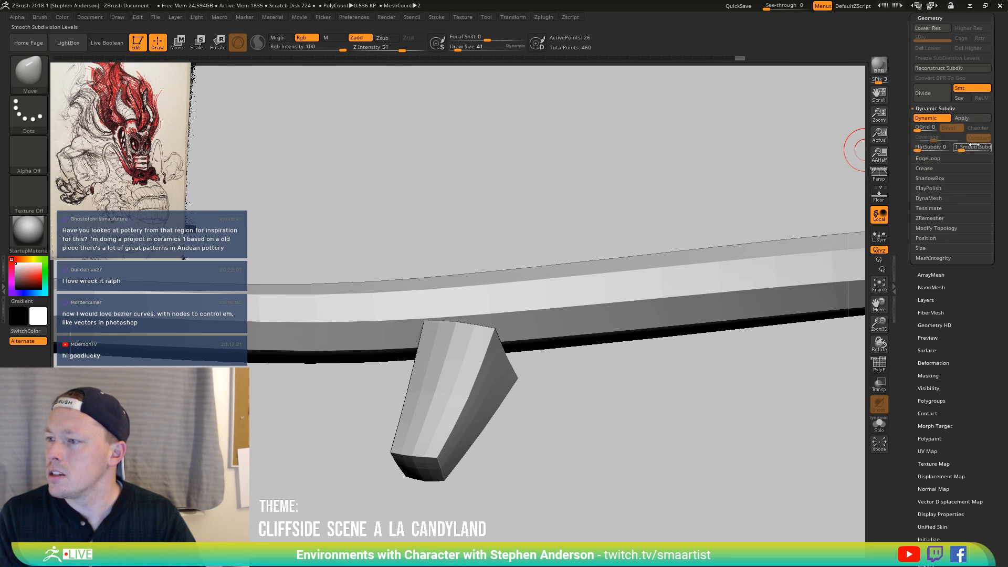
click(966, 149)
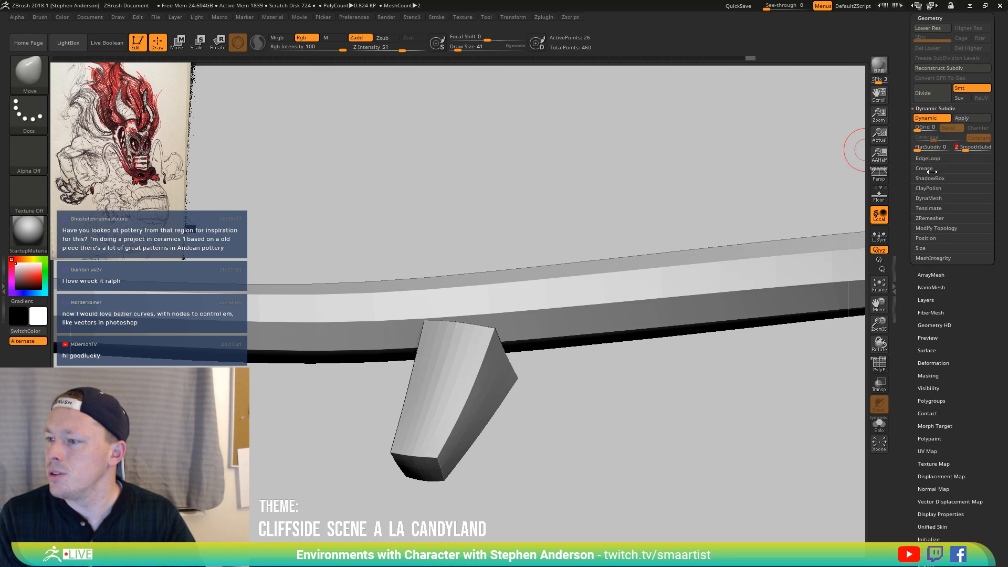
click(931, 170)
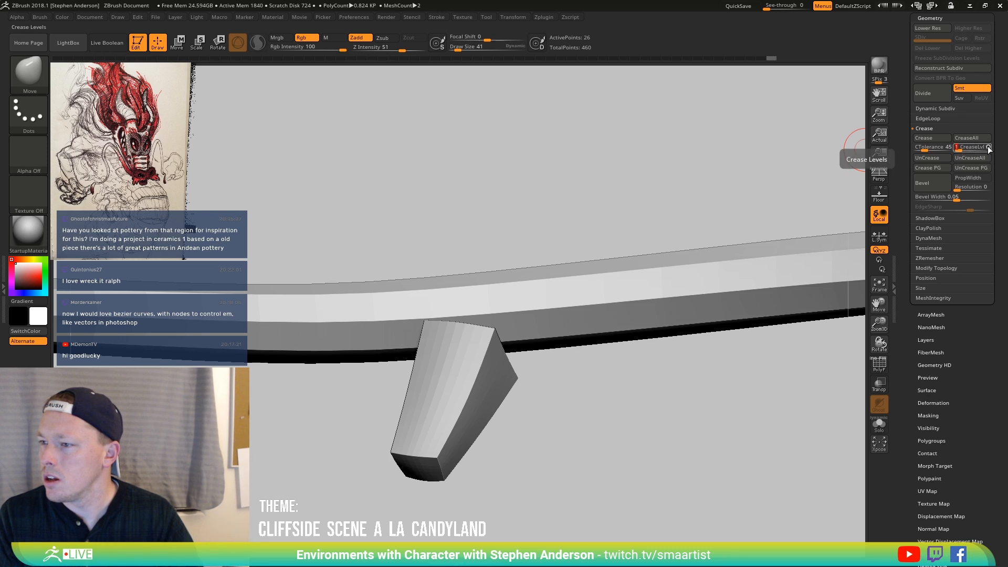
click(964, 157)
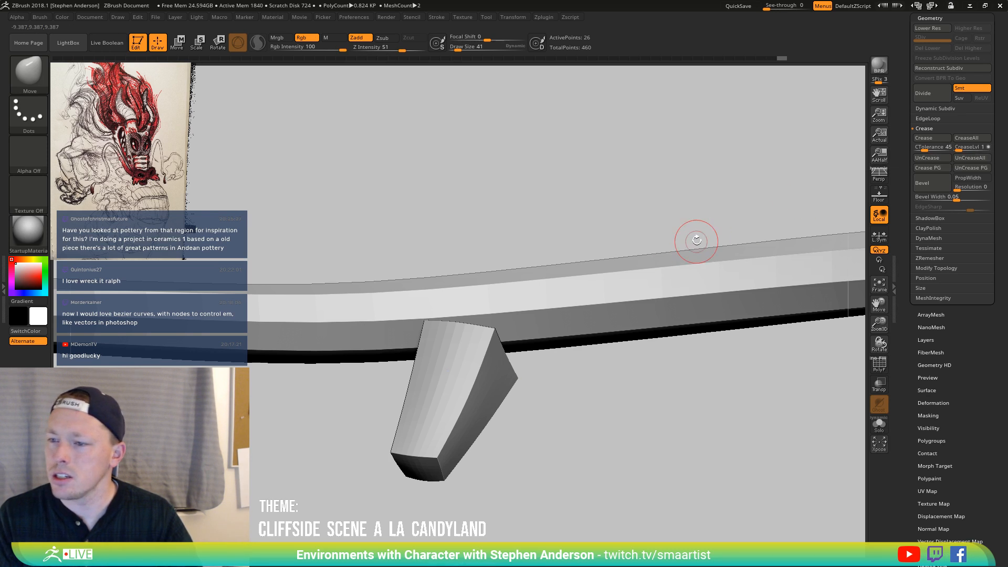
drag(565, 389, 461, 313)
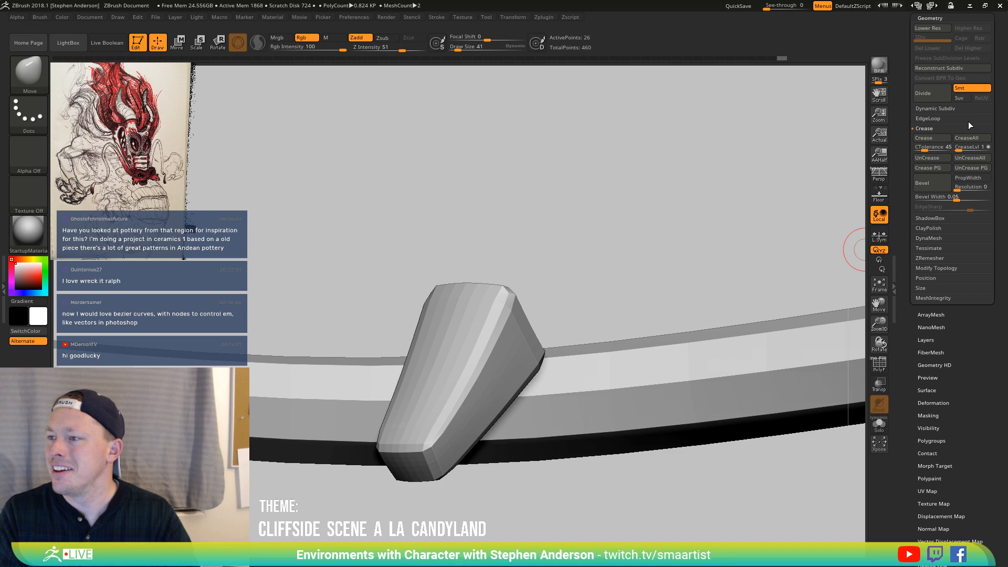
Apply the dynamic subdivision to the head block as real geometry and delete its lower subdivision levels
click(943, 108)
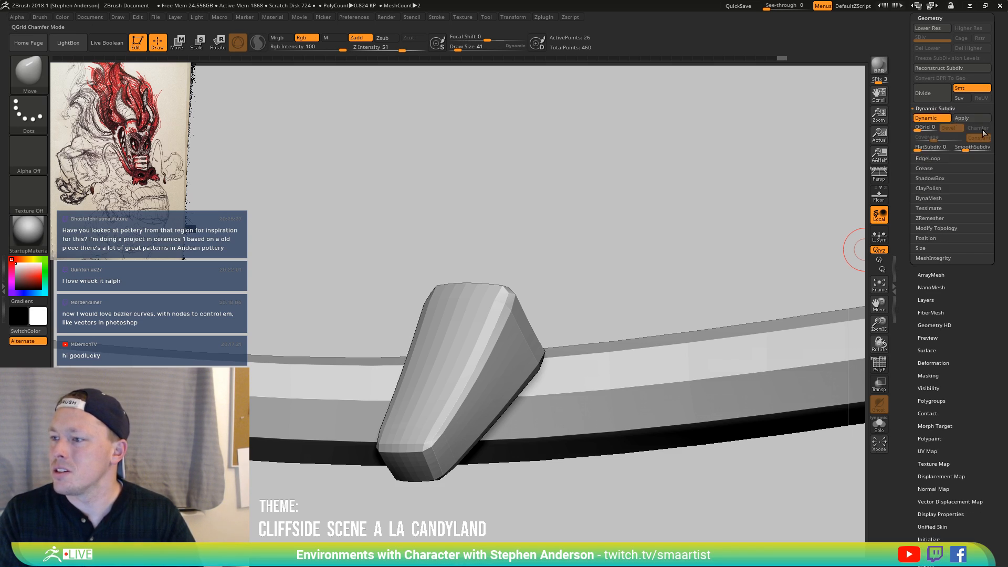
click(965, 117)
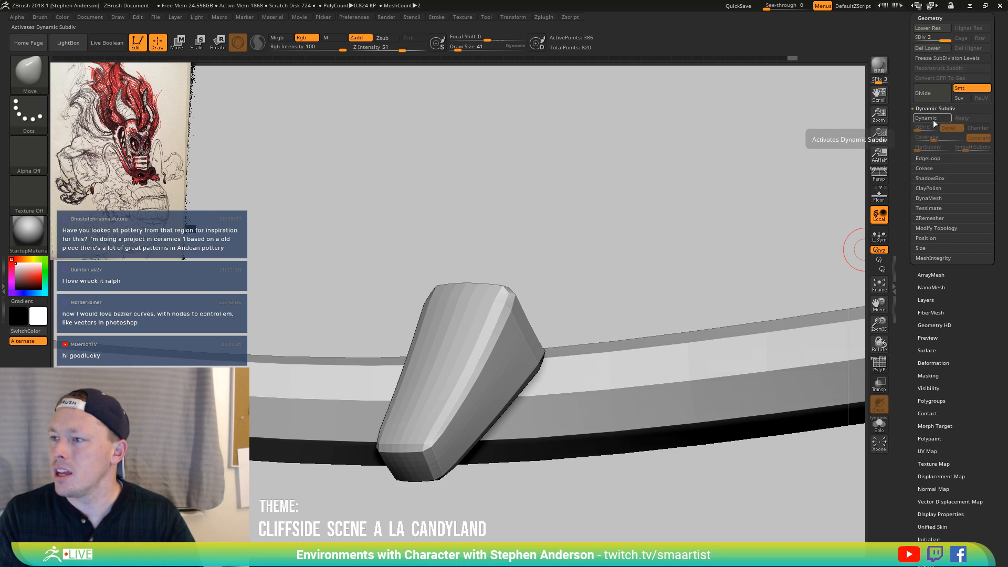
click(933, 50)
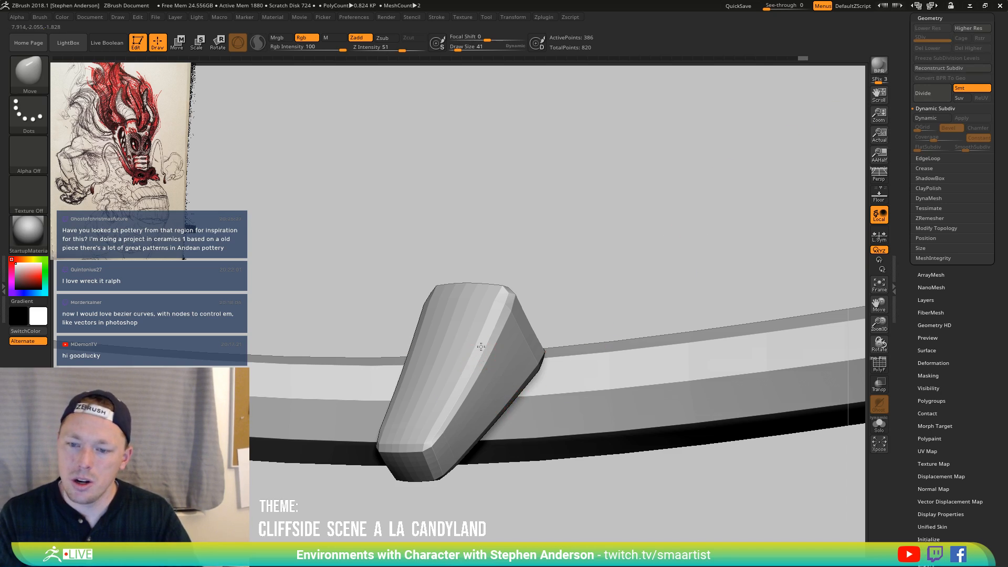
Show the polyframe, hide the mouth strip of polygons around the head's front and sides, and remove it with Del Hidden
mouse_move(480, 347)
right_down()
mouse_move(477, 338)
mouse_move(499, 325)
mouse_move(489, 362)
right_up()
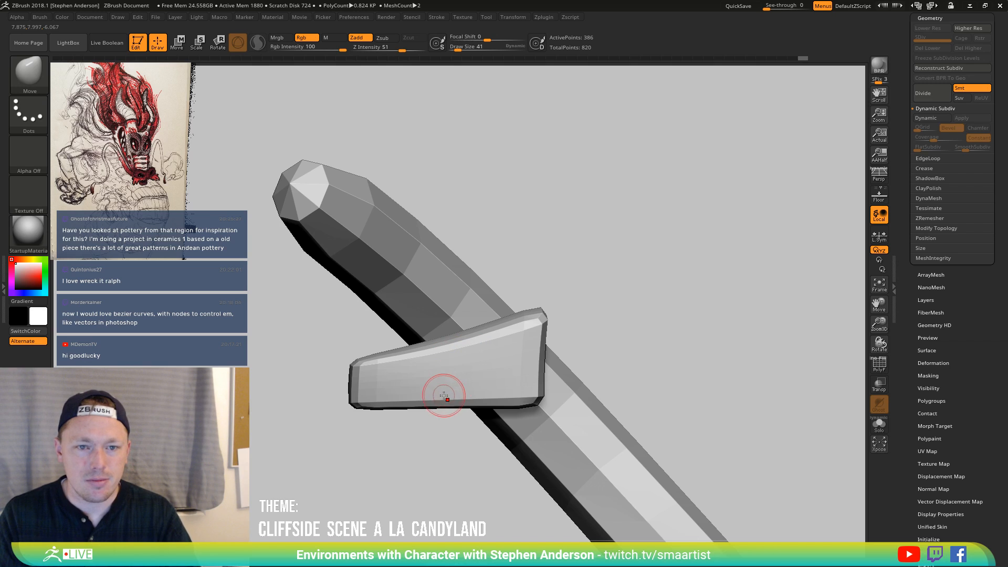
key(shift+f)
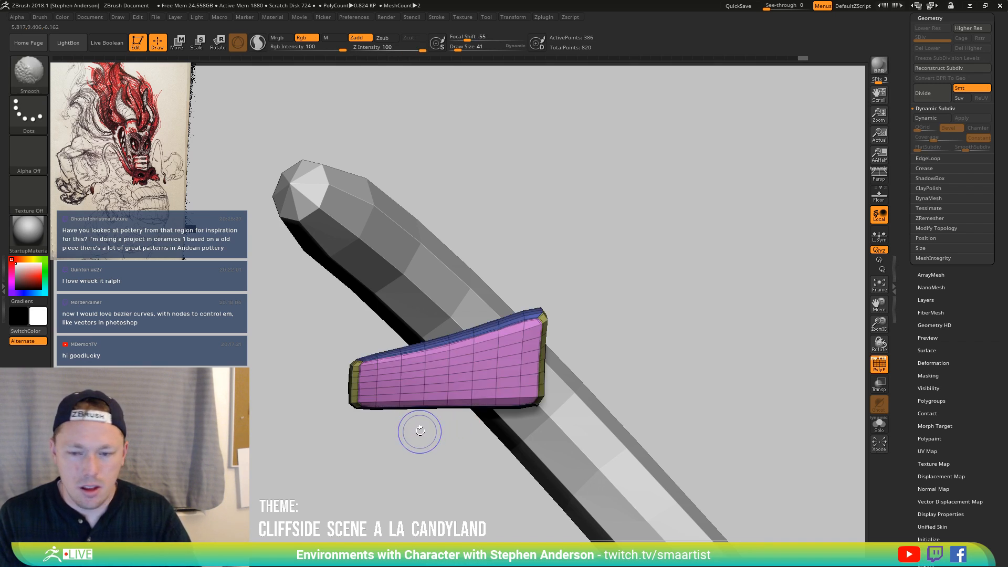
mouse_move(418, 432)
right_down()
mouse_move(360, 466)
mouse_move(403, 428)
mouse_move(415, 473)
right_up()
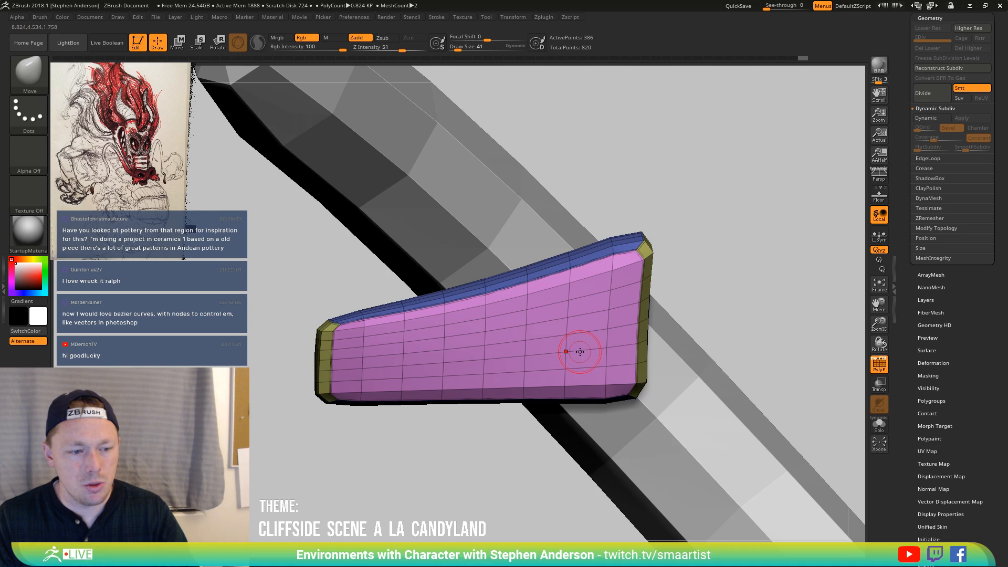
mouse_move(562, 338)
right_down()
mouse_move(604, 362)
mouse_move(566, 345)
right_up()
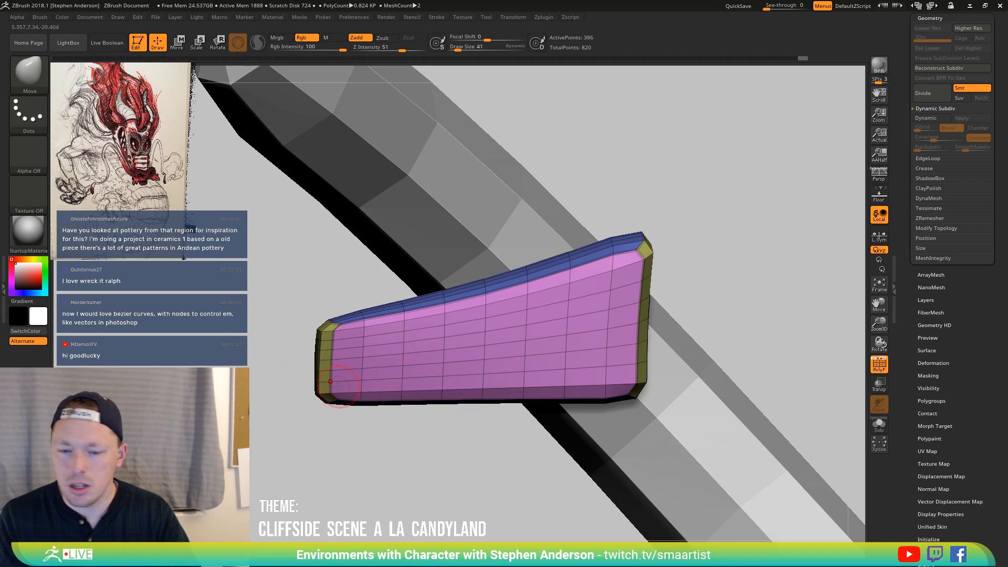
key(ctrl+shift)
ctrl+shift+drag(363, 376, 606, 366)
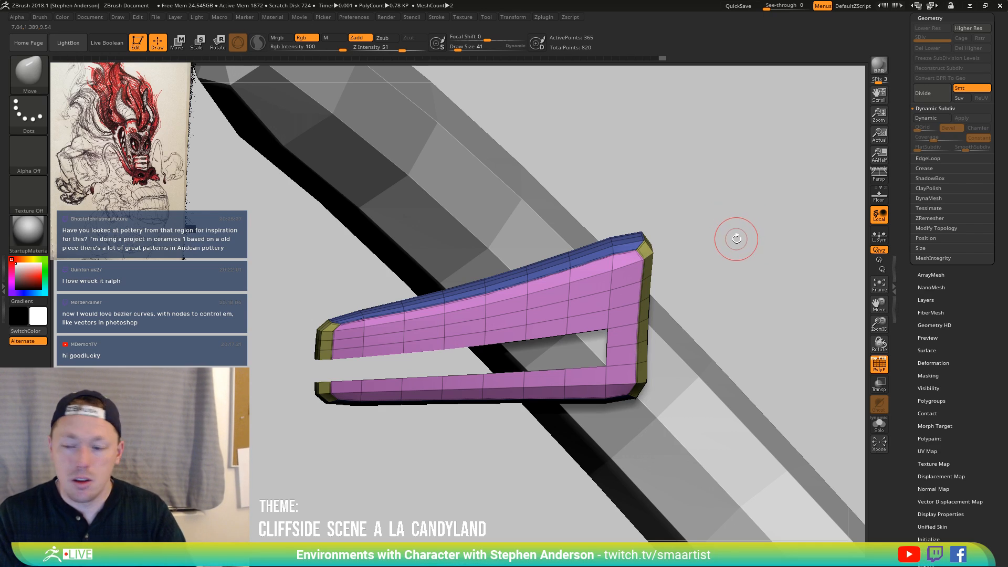
click(936, 227)
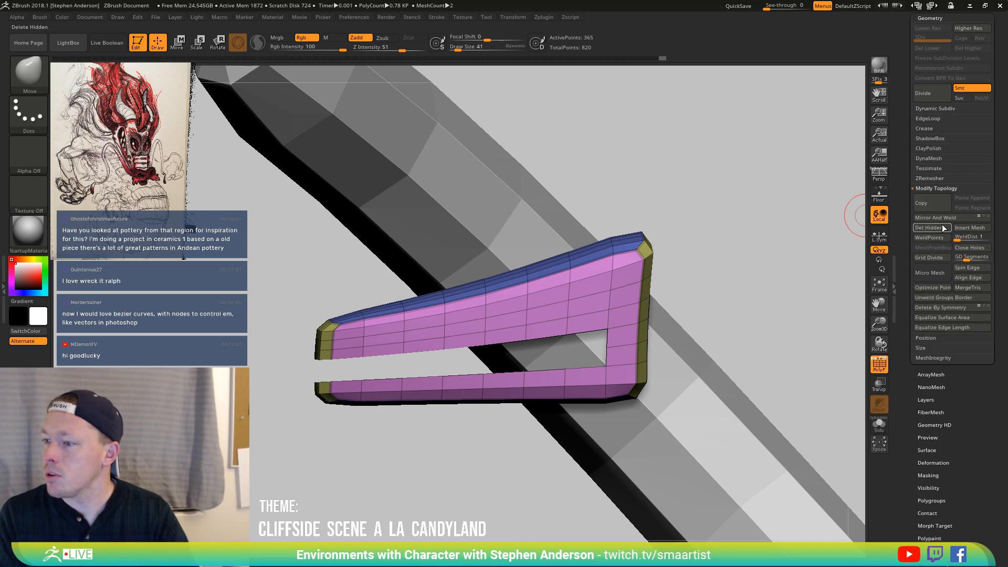
drag(701, 290, 673, 297)
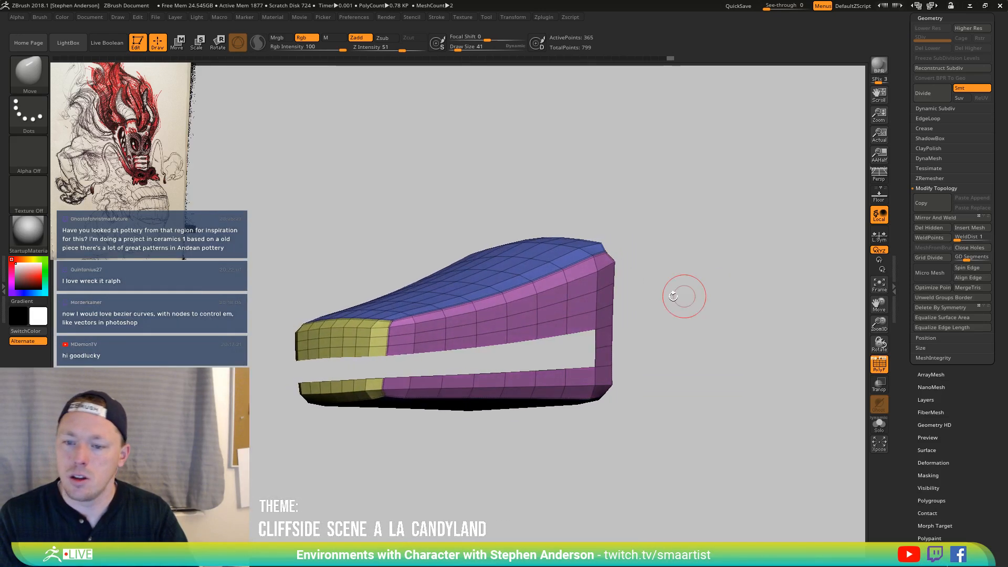
mouse_move(538, 316)
right_down()
mouse_move(567, 326)
mouse_move(520, 315)
mouse_move(530, 310)
mouse_move(521, 313)
mouse_move(559, 336)
right_up()
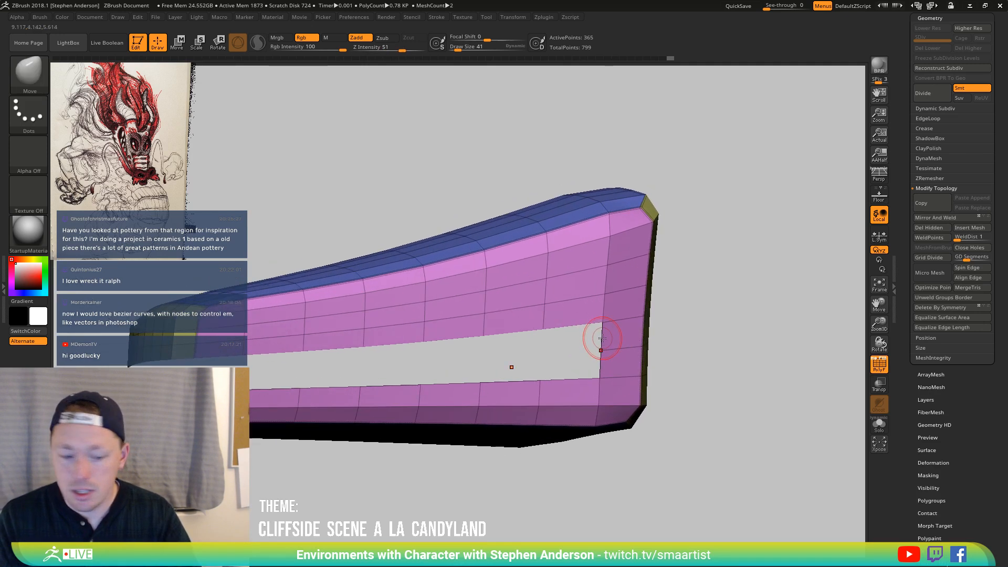
Switch to the ZModeler brush, set its edge action to Bridge Two Edges, and bridge the open edges at the back of the mouth
key(b)
key(z)
key(m)
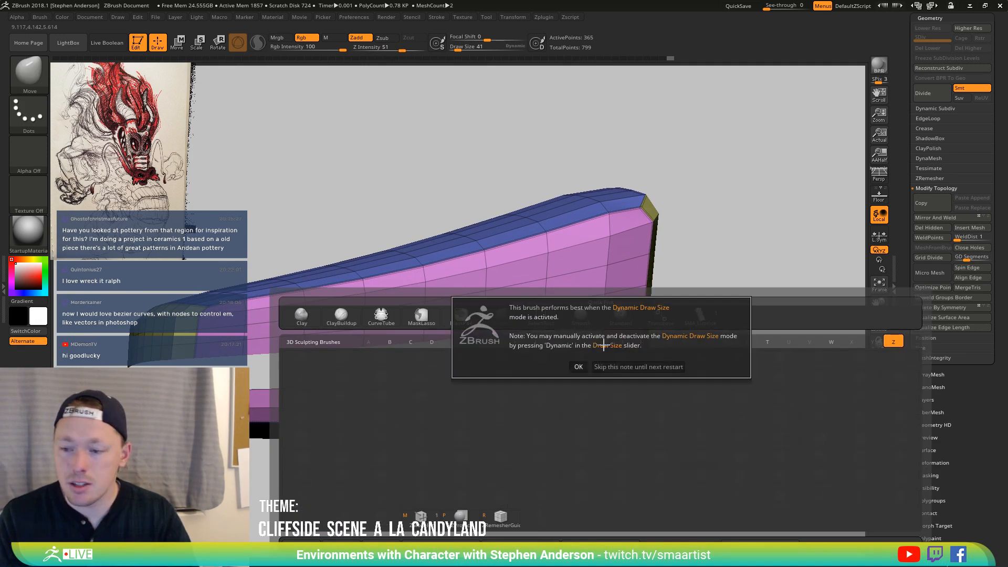
click(579, 366)
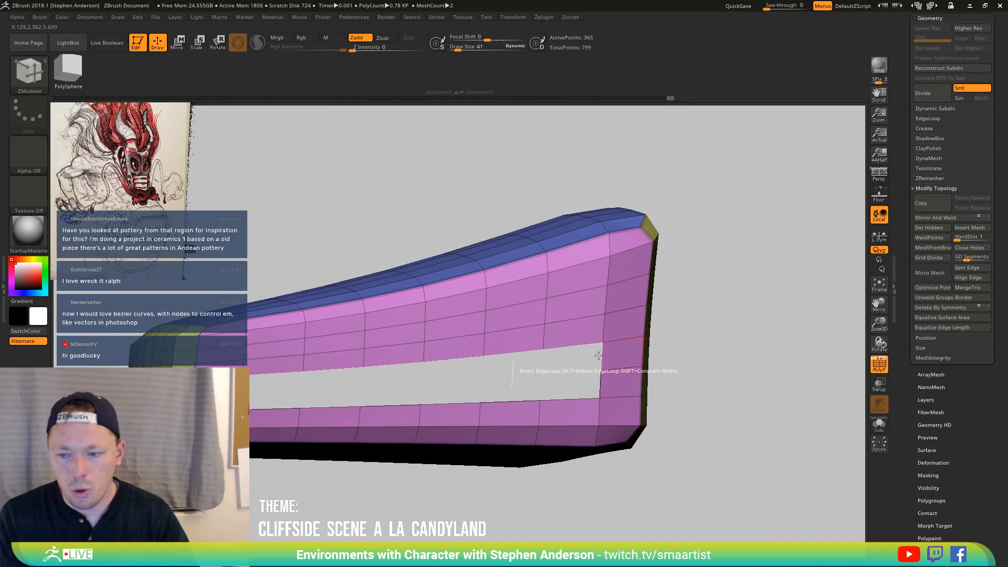
key(space)
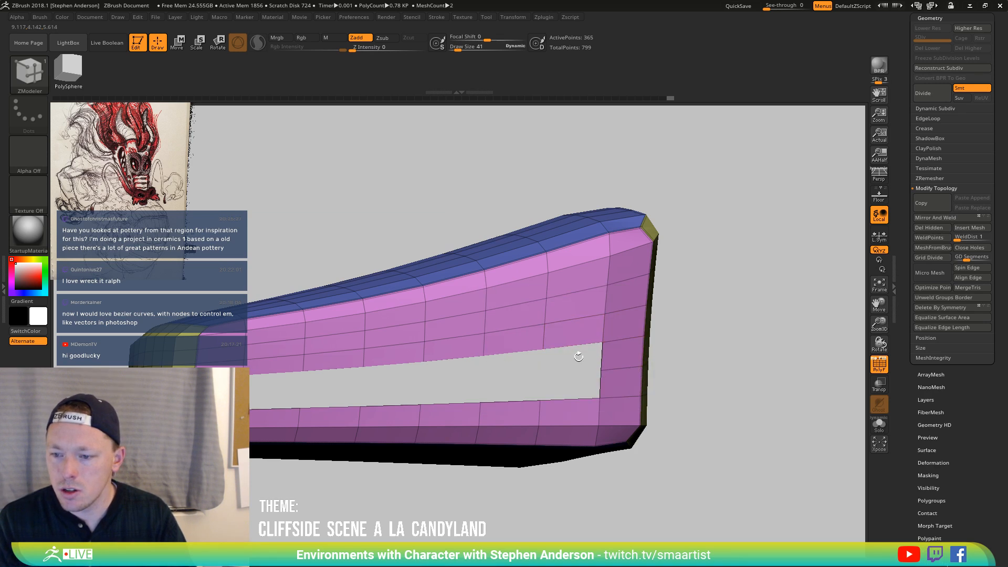
drag(578, 356, 566, 401)
click(625, 384)
right_drag(632, 392, 602, 408)
drag(583, 409, 304, 321)
click(377, 283)
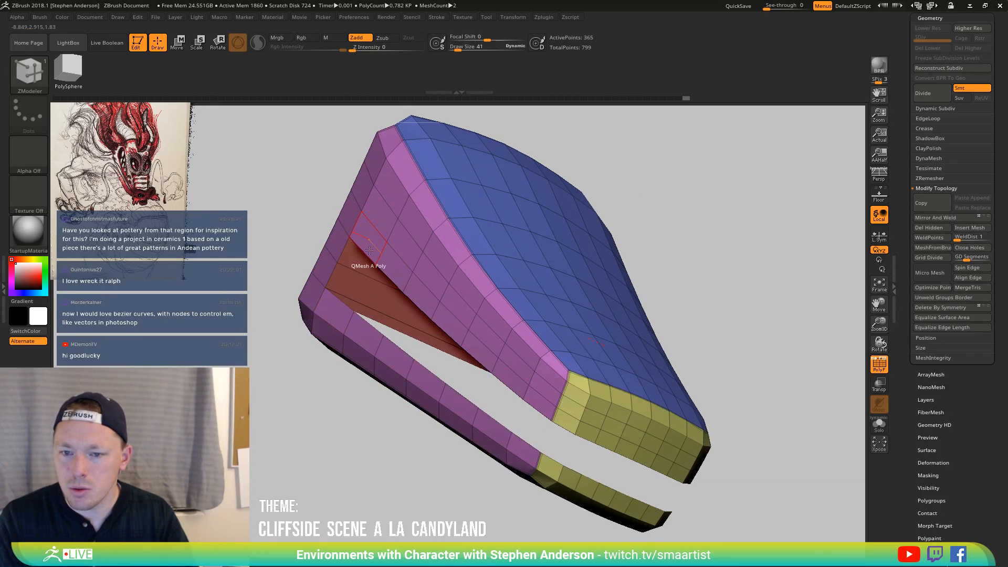
Bridge the open mouth edges farther forward on the head and toggle the Dynamic Subdiv preview on and off
right_drag(444, 273, 573, 270)
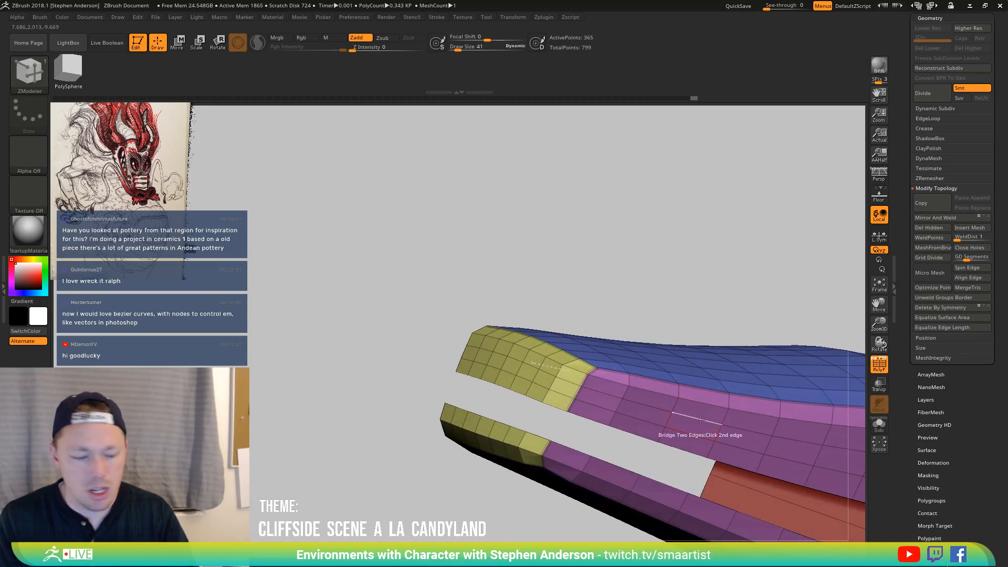
mouse_move(685, 405)
alt+right_down()
mouse_move(361, 334)
mouse_move(462, 378)
mouse_move(550, 427)
mouse_move(545, 434)
mouse_move(541, 379)
mouse_move(508, 380)
mouse_move(545, 466)
alt+right_up()
click(537, 452)
click(526, 472)
key(d)
drag(545, 465, 563, 455)
right_drag(564, 456, 585, 476)
key(shift+d)
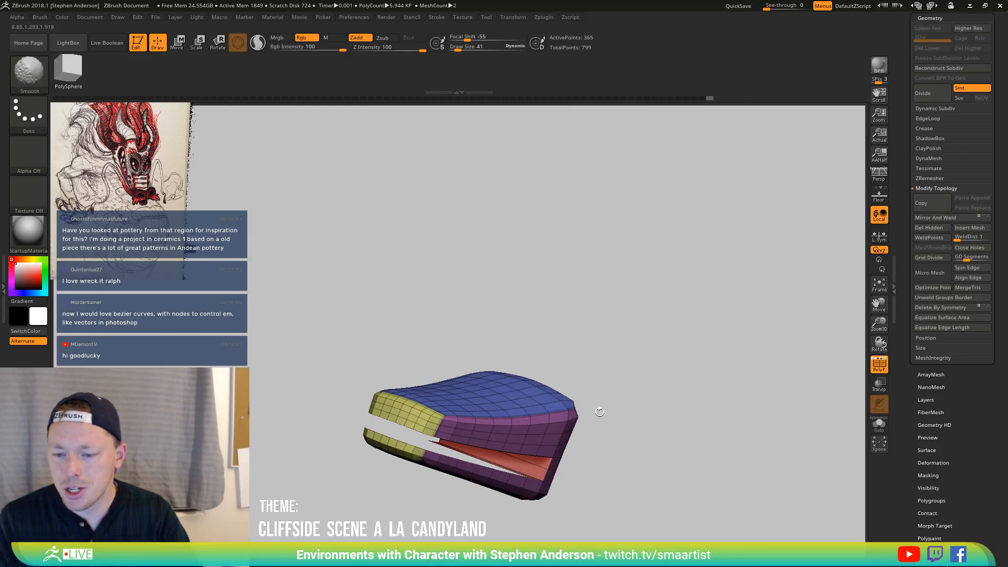
Close the remaining holes in the head mesh so both jaws have inner mouth surfaces
right_drag(593, 394, 594, 408)
drag(594, 407, 823, 300)
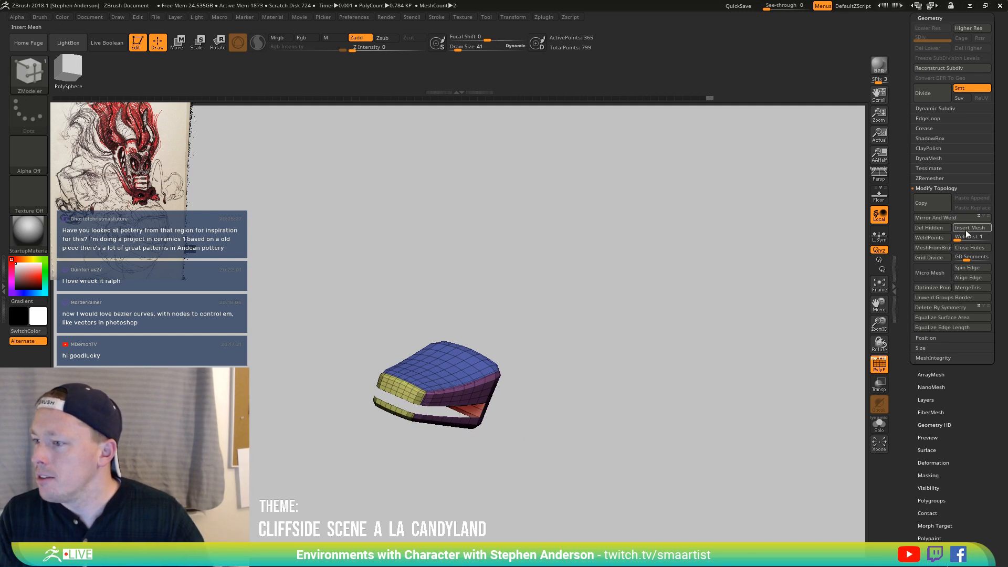
click(977, 250)
mouse_move(528, 351)
mouse_down()
mouse_move(518, 295)
mouse_move(536, 333)
mouse_up()
mouse_move(536, 333)
right_down()
mouse_move(545, 365)
mouse_move(489, 376)
mouse_move(493, 405)
right_up()
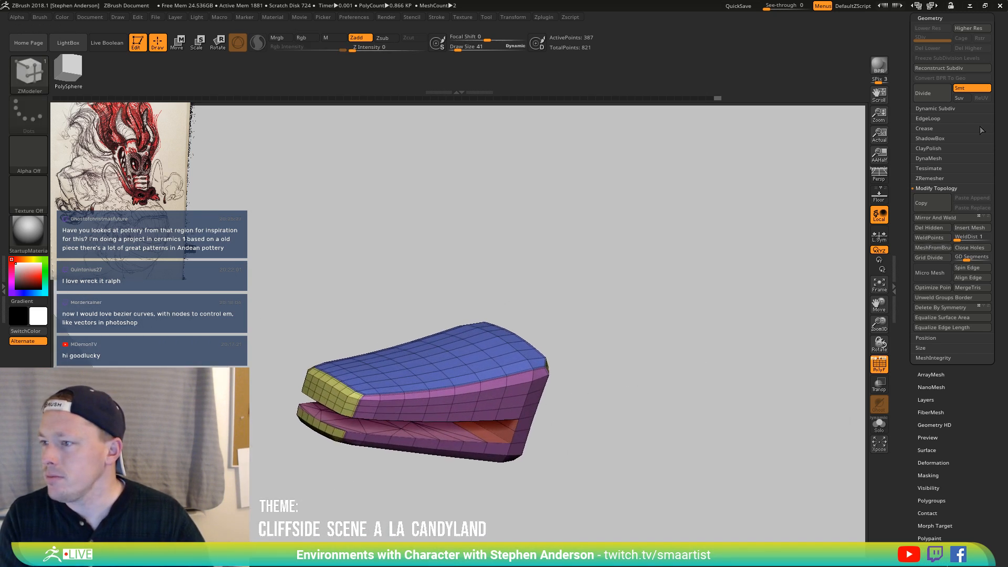
Try converting the head to a DynaMesh at resolution 16
click(936, 157)
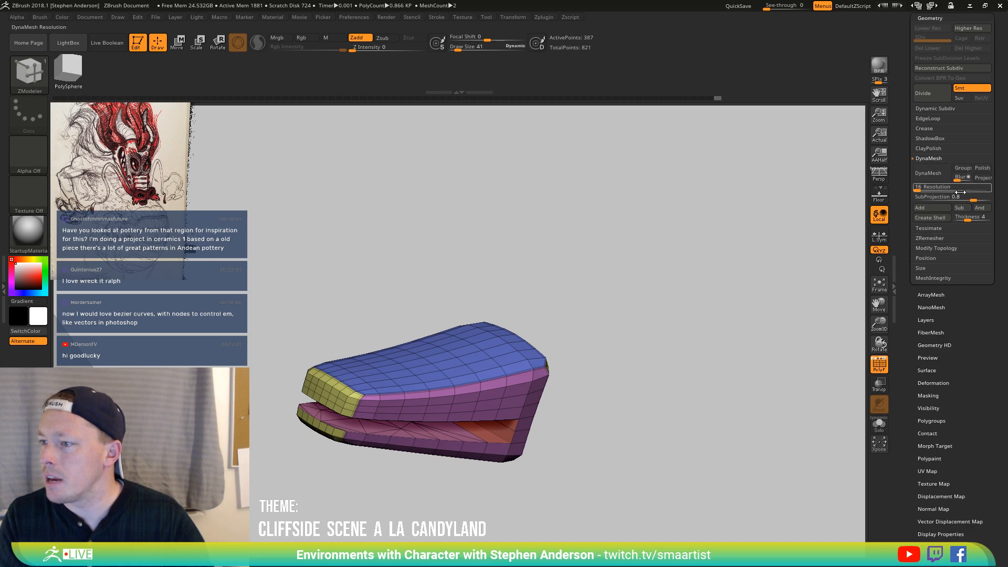
click(933, 172)
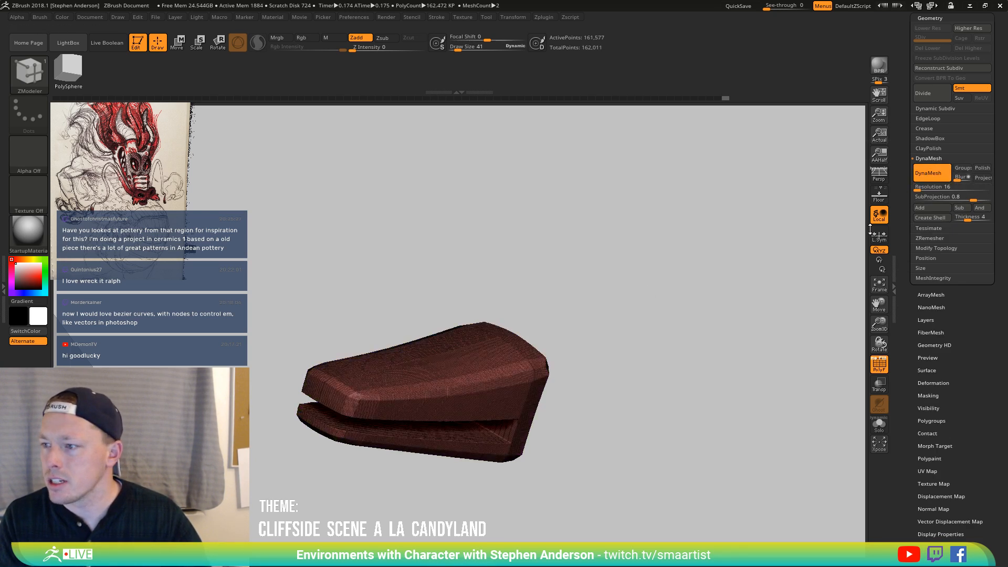
ctrl+right_drag(558, 339, 619, 328)
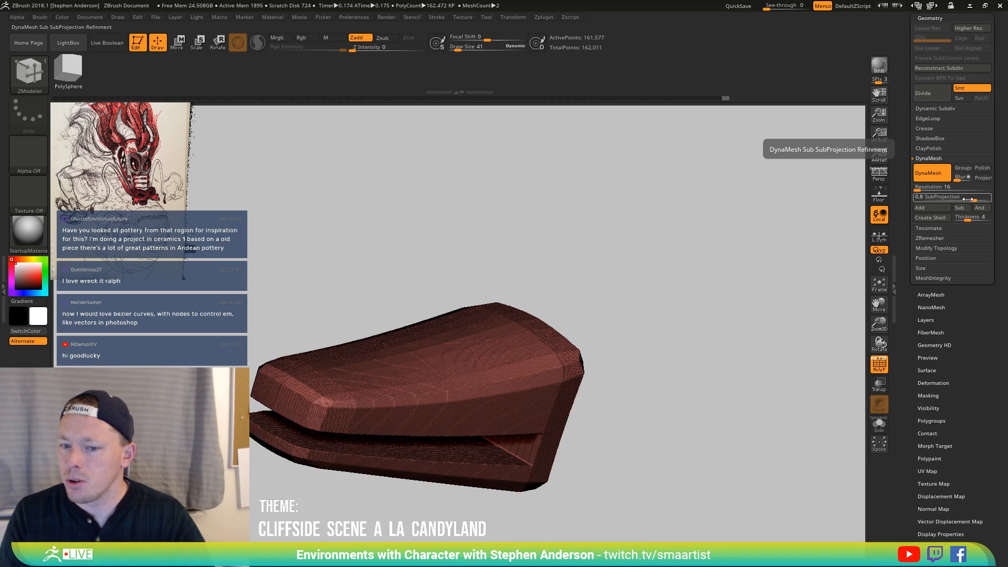
Set the DynaMesh SubProjection to 0, undo the first remesh, and DynaMesh the head again at resolution 16
drag(971, 198, 898, 206)
key(ctrl)
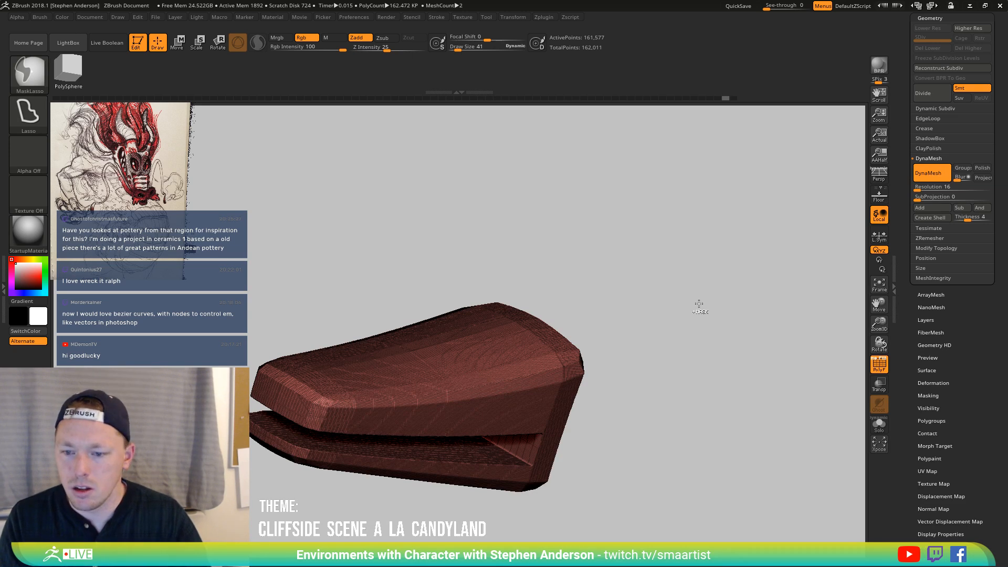
key(ctrl+z)
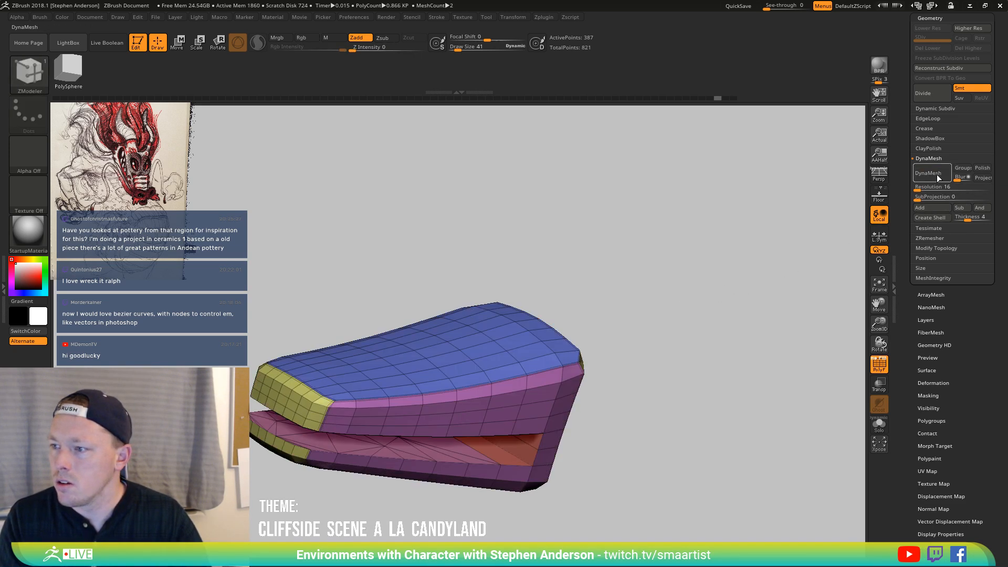
click(936, 173)
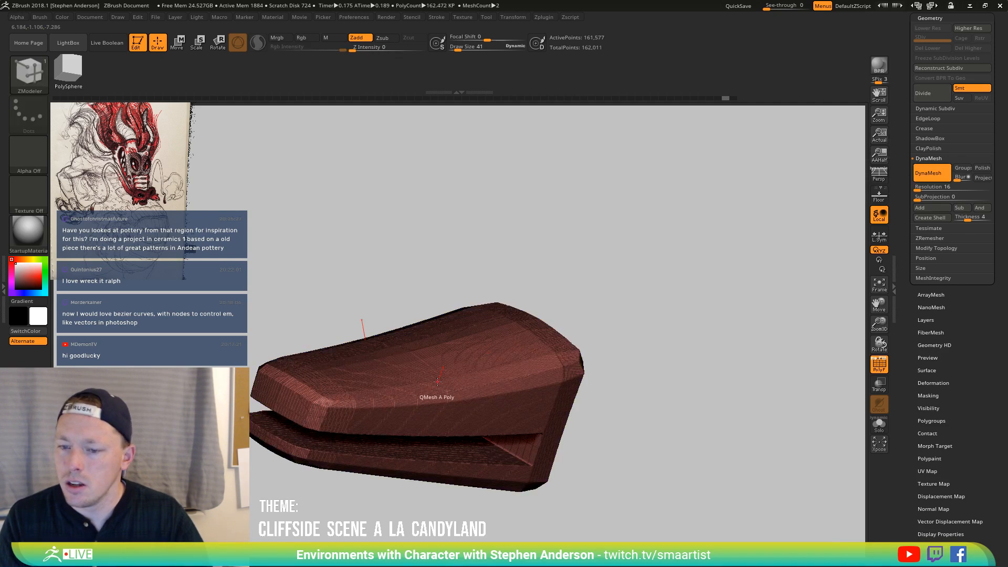
Switch to the Move brush at draw size 2108 and smooth the hard edges along the head's top and upper jaw
key(s)
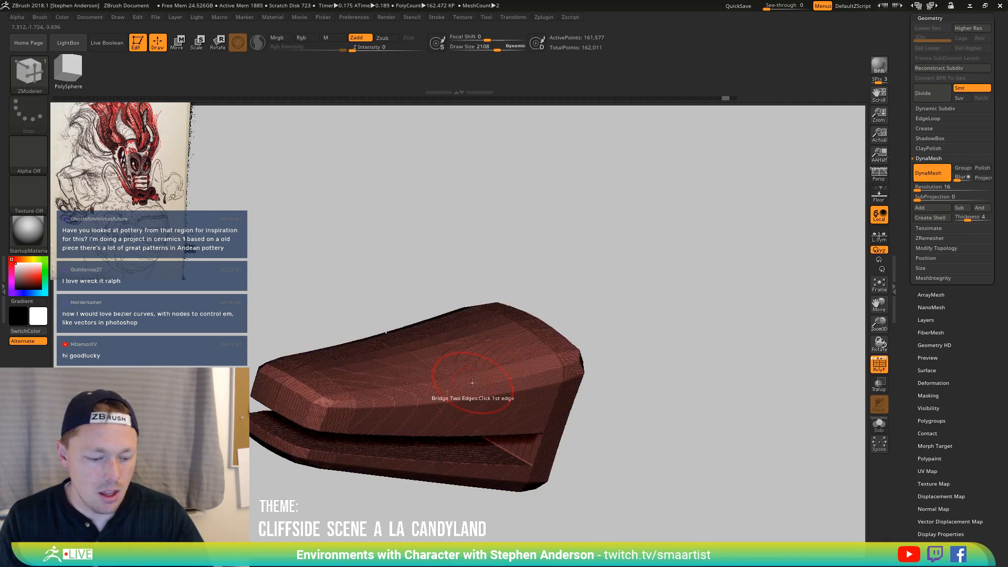
key(b)
key(m)
key(v)
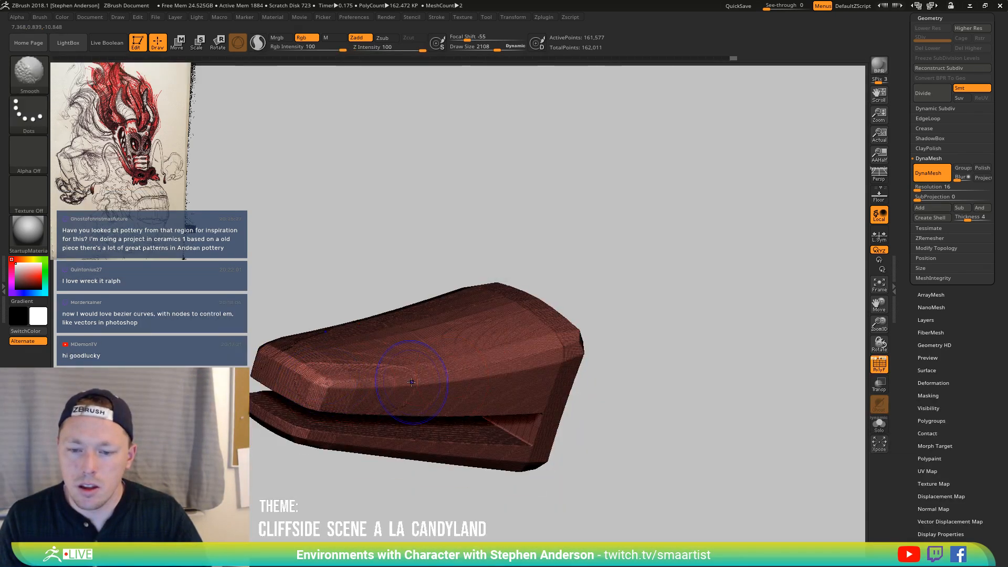
mouse_move(346, 336)
shift+mouse_down()
mouse_move(378, 357)
mouse_move(331, 362)
mouse_move(326, 391)
mouse_move(430, 389)
mouse_move(315, 362)
mouse_move(439, 349)
mouse_move(259, 360)
mouse_move(501, 423)
mouse_move(286, 414)
mouse_move(576, 460)
mouse_move(577, 420)
mouse_move(523, 421)
shift+mouse_up()
shift+drag(523, 421, 407, 412)
right_drag(452, 411, 399, 412)
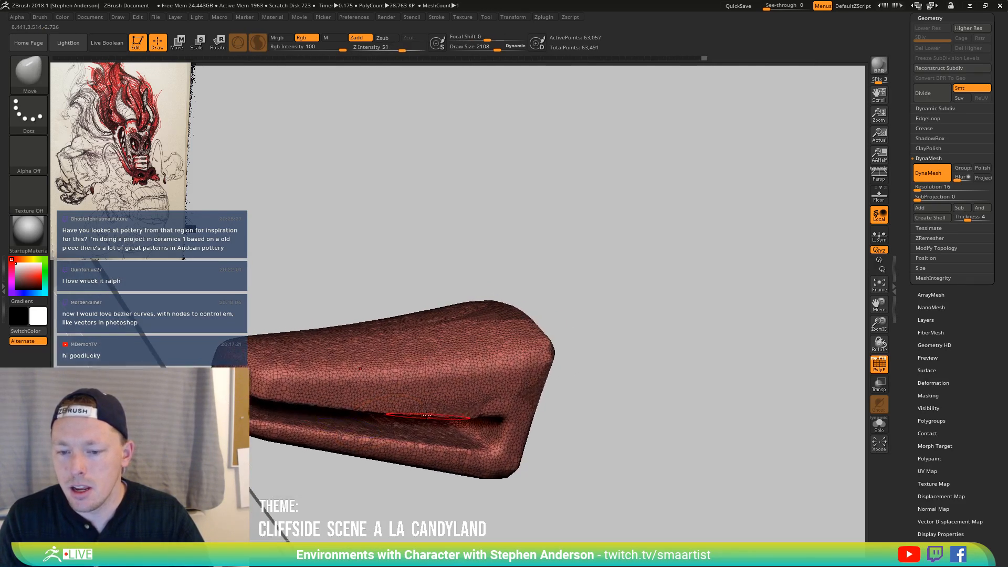
Smooth the lower jaw, mouth corners, underside and snout until the head's remaining hard edges are rounded
shift+drag(368, 423, 283, 420)
drag(570, 401, 509, 322)
shift+drag(478, 415, 357, 341)
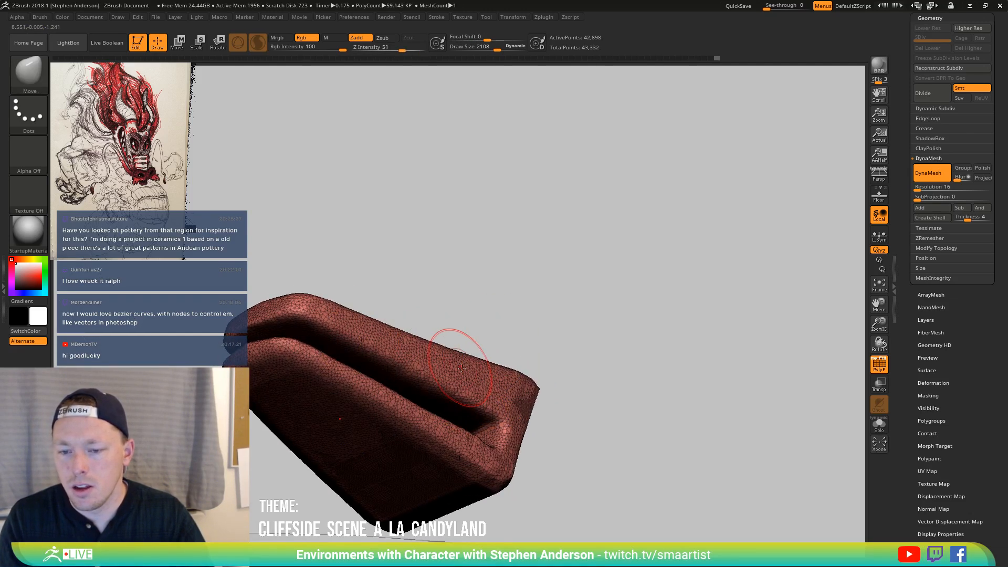
mouse_move(451, 340)
mouse_down()
mouse_move(490, 369)
mouse_move(510, 347)
mouse_move(517, 368)
mouse_move(551, 257)
mouse_move(517, 310)
mouse_move(488, 289)
mouse_up()
mouse_move(329, 357)
shift+mouse_down()
mouse_move(347, 362)
mouse_move(352, 396)
mouse_move(276, 323)
mouse_move(308, 352)
mouse_move(448, 202)
mouse_move(473, 226)
mouse_move(420, 294)
shift+mouse_up()
right_drag(327, 341, 336, 315)
mouse_move(336, 315)
shift+mouse_down()
mouse_move(362, 336)
mouse_move(336, 431)
mouse_move(351, 463)
mouse_move(298, 364)
shift+mouse_up()
mouse_move(298, 363)
right_down()
mouse_move(336, 368)
mouse_move(313, 391)
mouse_move(262, 362)
mouse_move(398, 341)
mouse_move(336, 367)
right_up()
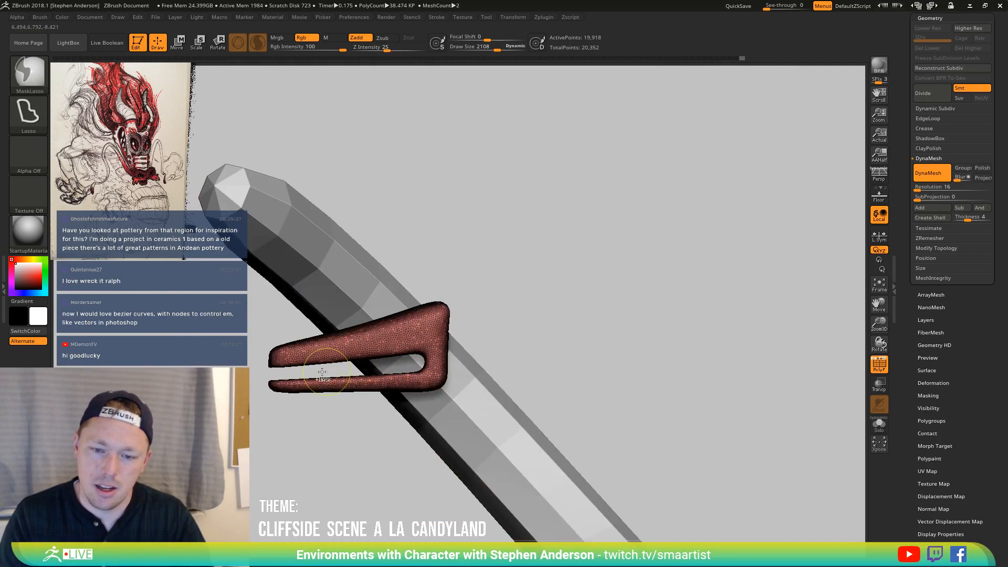
Lasso-mask the head's lower jaw, give it its own polygroup, check it in isolation and show the whole head again
mouse_move(251, 404)
ctrl+mouse_down()
mouse_move(646, 470)
mouse_move(662, 384)
mouse_move(646, 348)
mouse_move(658, 353)
ctrl+mouse_up()
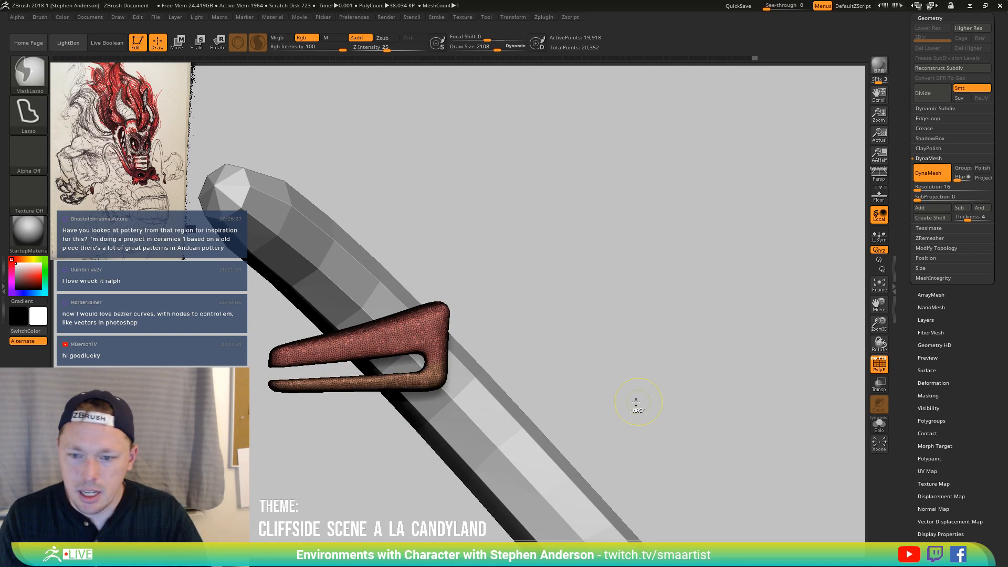
ctrl+right_drag(444, 378, 432, 404)
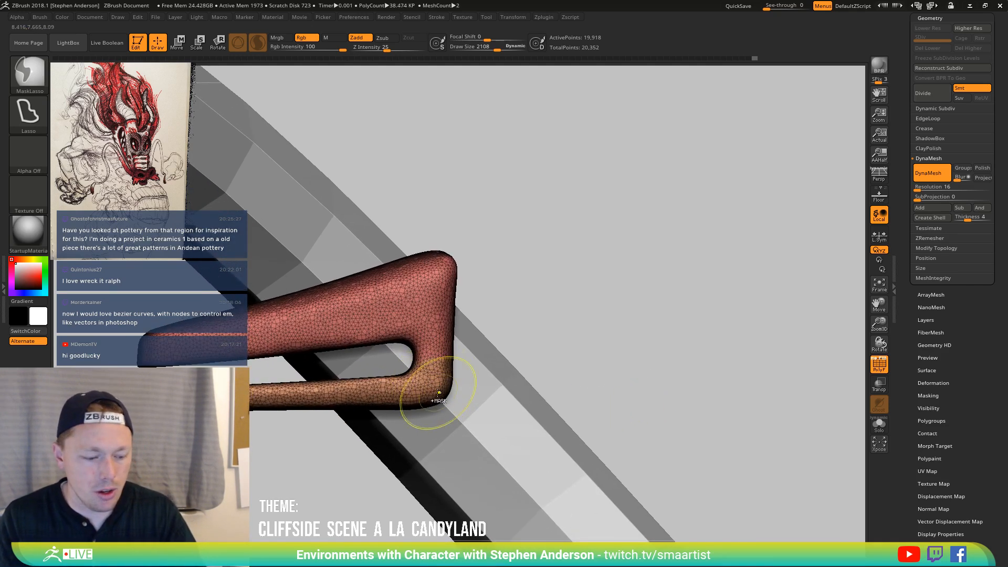
ctrl+shift+click(435, 397)
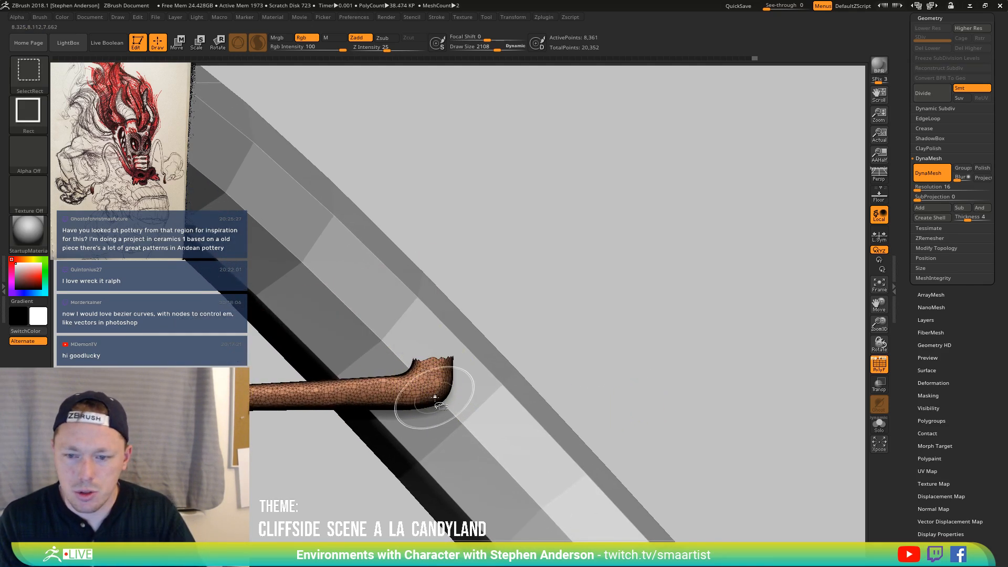
ctrl+shift+click(656, 330)
mouse_move(404, 363)
right_down()
mouse_move(420, 379)
mouse_move(503, 360)
mouse_move(496, 371)
right_up()
mouse_move(496, 371)
mouse_down()
mouse_move(441, 395)
mouse_move(471, 394)
mouse_move(449, 403)
mouse_move(417, 354)
mouse_move(428, 378)
mouse_move(452, 368)
mouse_up()
With the Move brush at draw size 4852, pull the lower jaw's sides inward from below so it narrows toward the snout
key(b)
key(m)
key(v)
key(w)
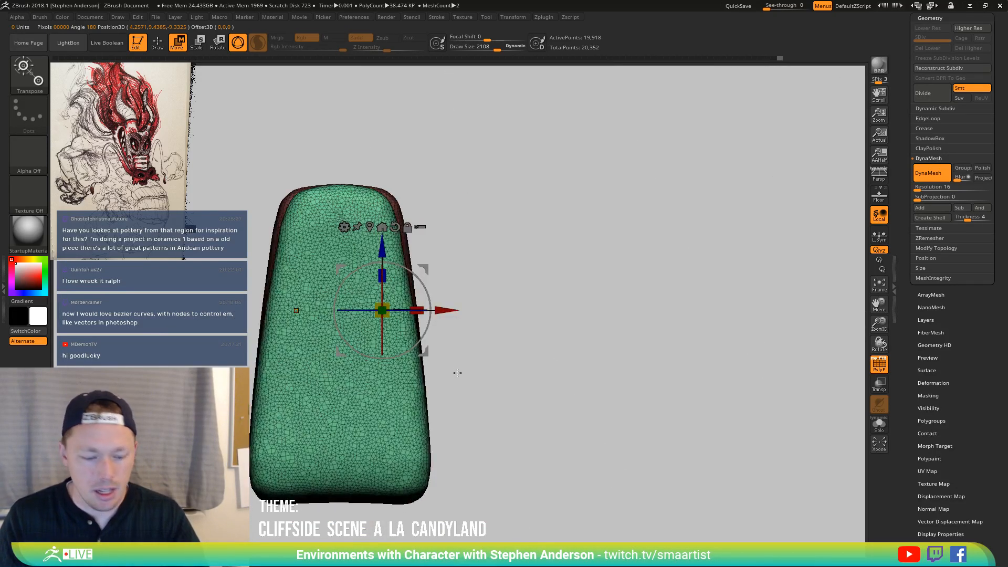
key(b)
key(m)
key(v)
key(s)
mouse_move(408, 342)
mouse_down()
mouse_move(435, 342)
mouse_move(393, 333)
mouse_up()
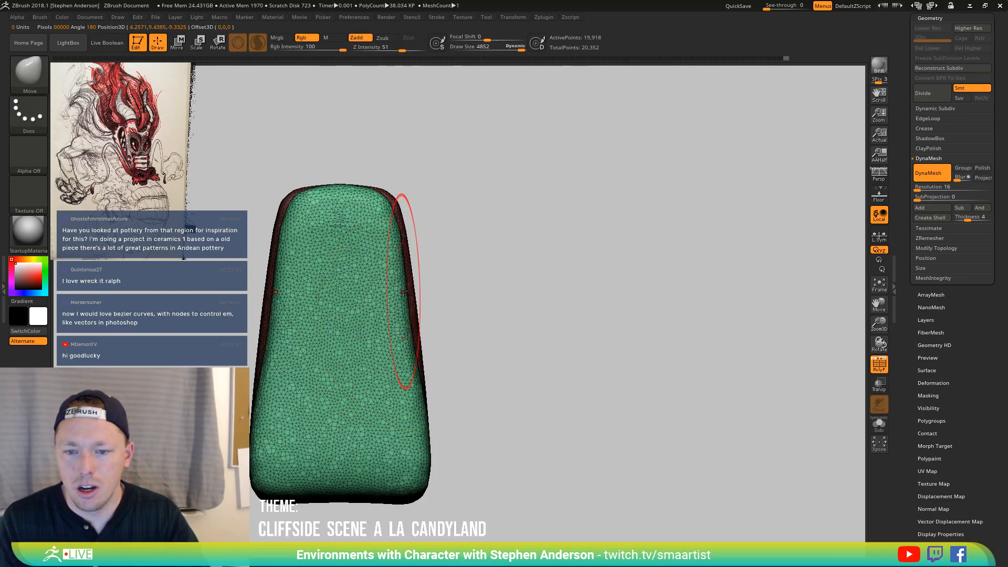
drag(403, 289, 393, 284)
drag(397, 250, 384, 229)
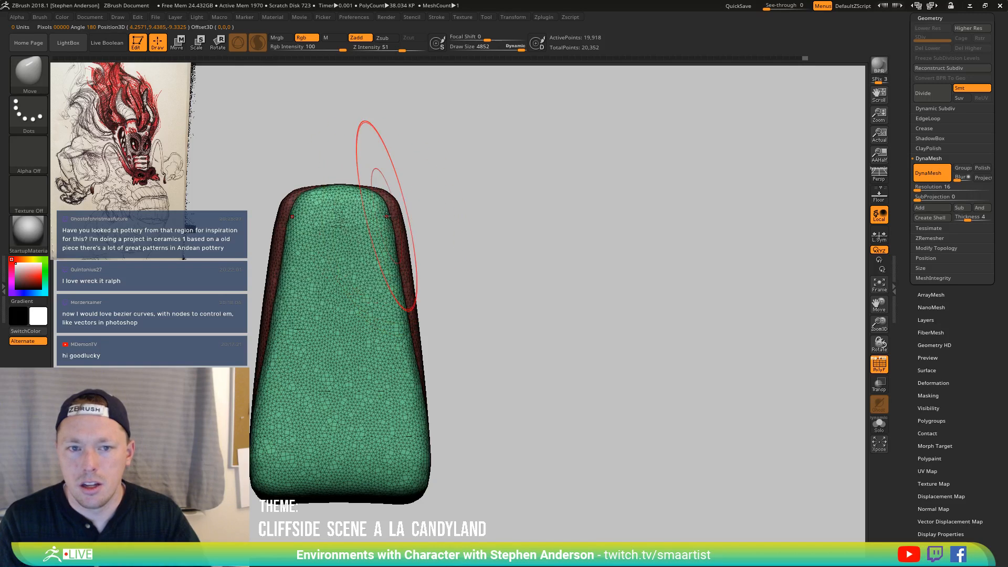
drag(385, 185, 374, 246)
drag(396, 318, 389, 317)
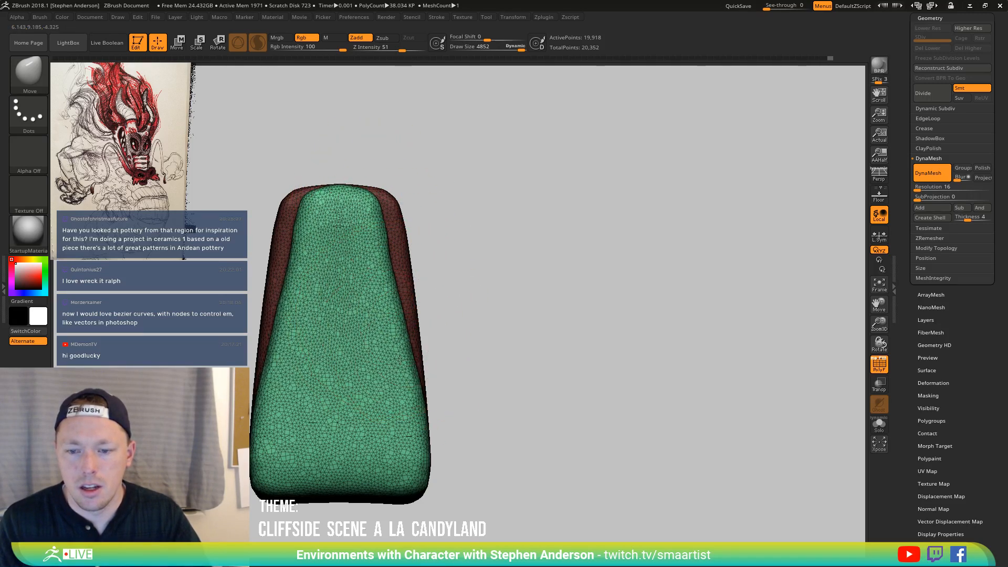
drag(400, 360, 396, 359)
Invert the mask to protect the lower jaw and pull the upper jaw's sides inward to narrow the snout
ctrl+drag(513, 270, 538, 284)
key(ctrl+z)
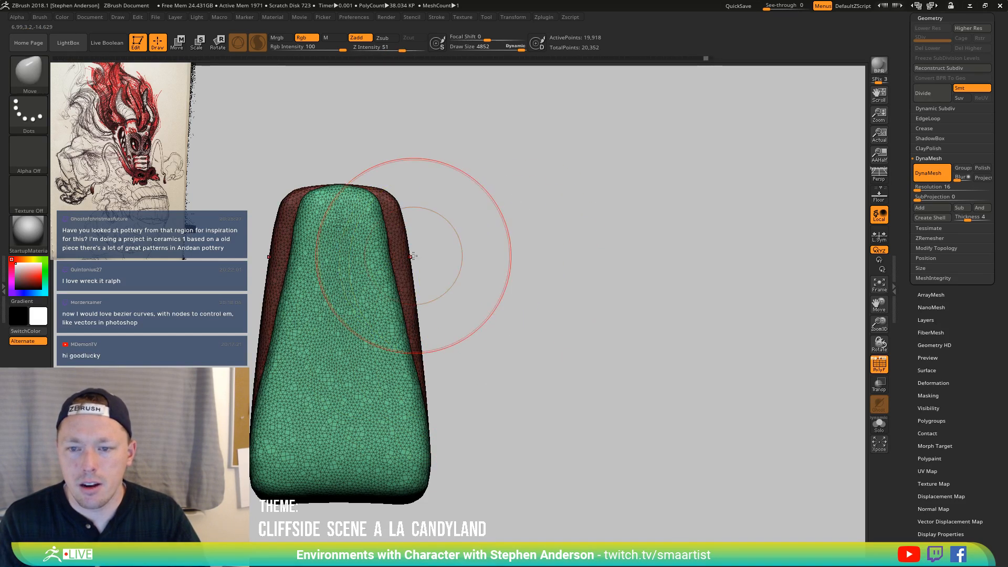
ctrl+click(467, 243)
drag(409, 256, 399, 258)
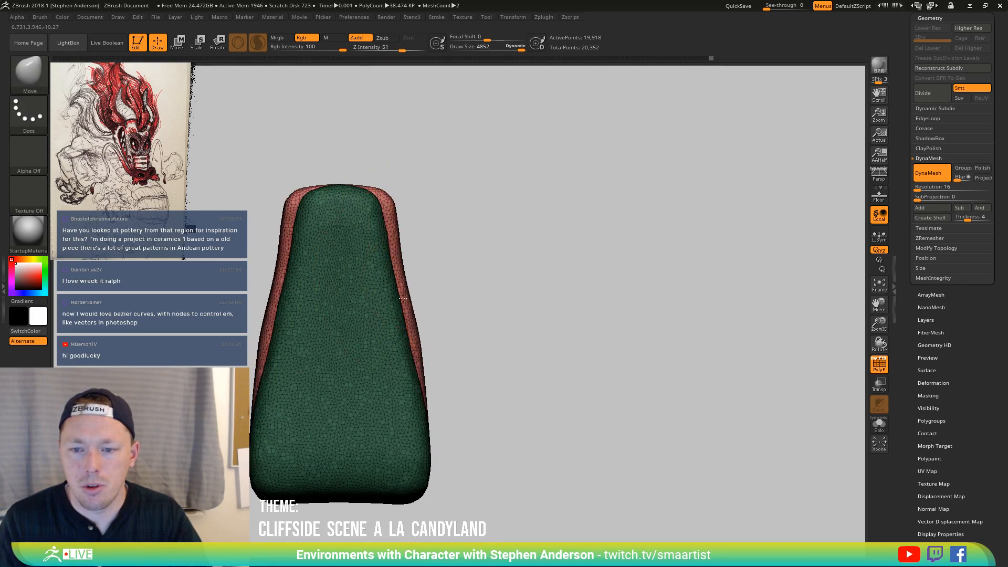
drag(403, 298, 399, 297)
drag(417, 330, 411, 328)
drag(397, 216, 390, 211)
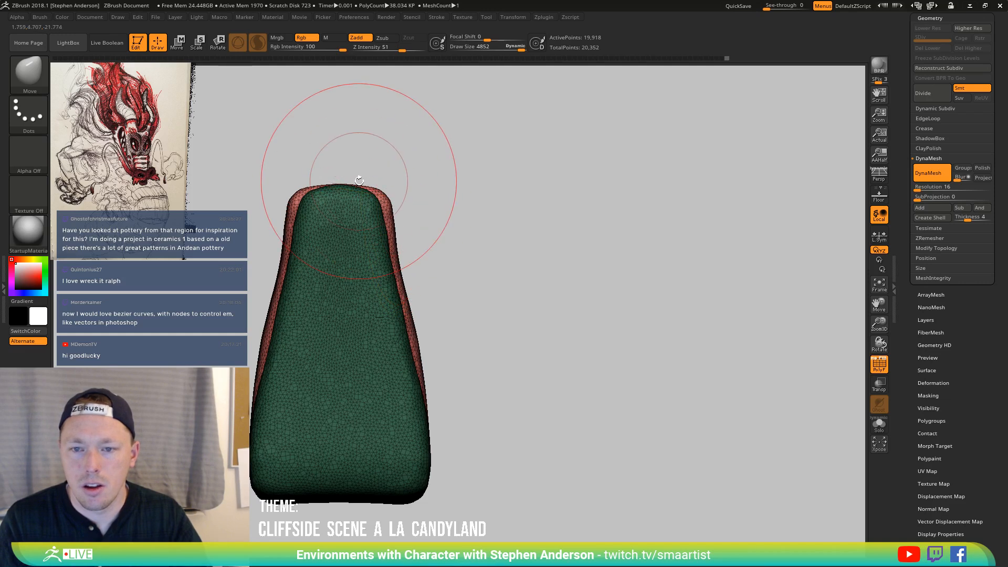
Turn to a side view of the head and solo its subtool to hide the body tube
drag(322, 130, 366, 307)
right_drag(378, 333, 502, 262)
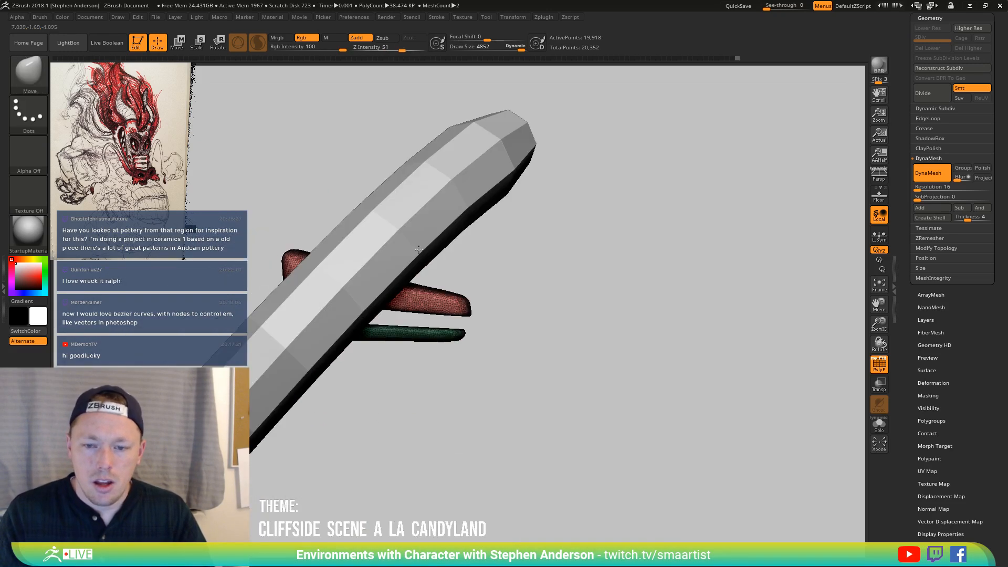
click(878, 424)
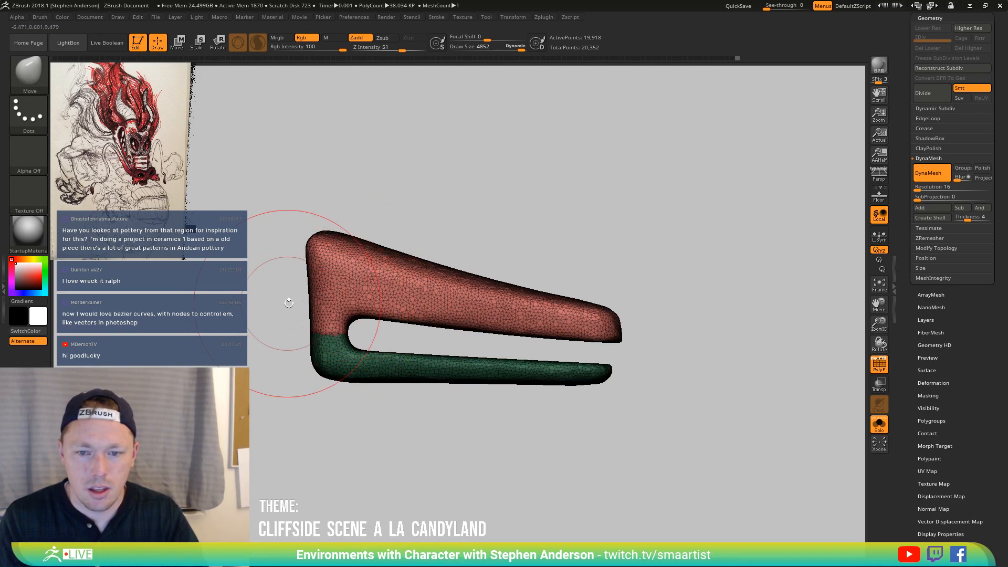
Slice off the head's upper back corner with curved ClipCurve cuts, first from the side and again from an angled view
key(ctrl)
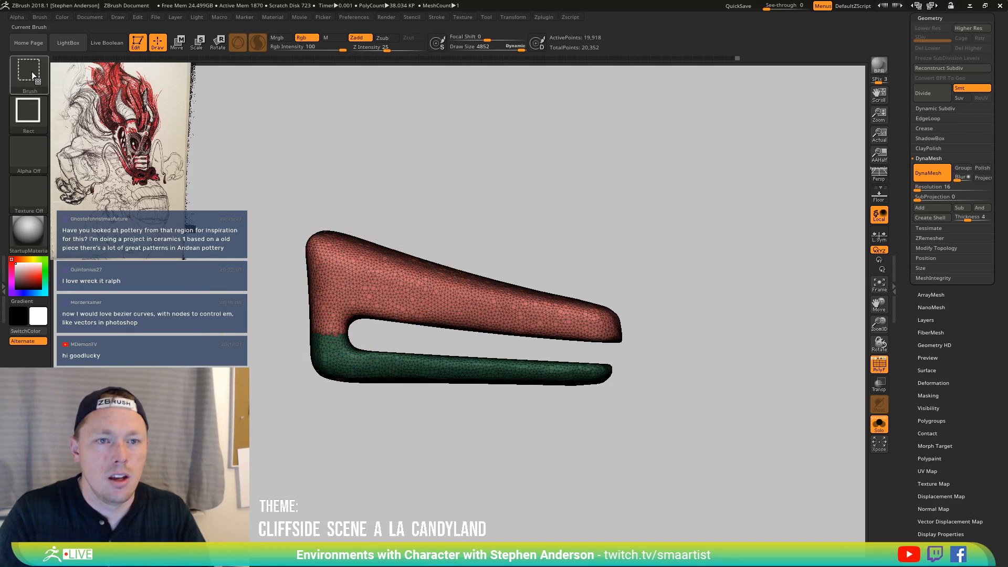
click(31, 72)
click(171, 131)
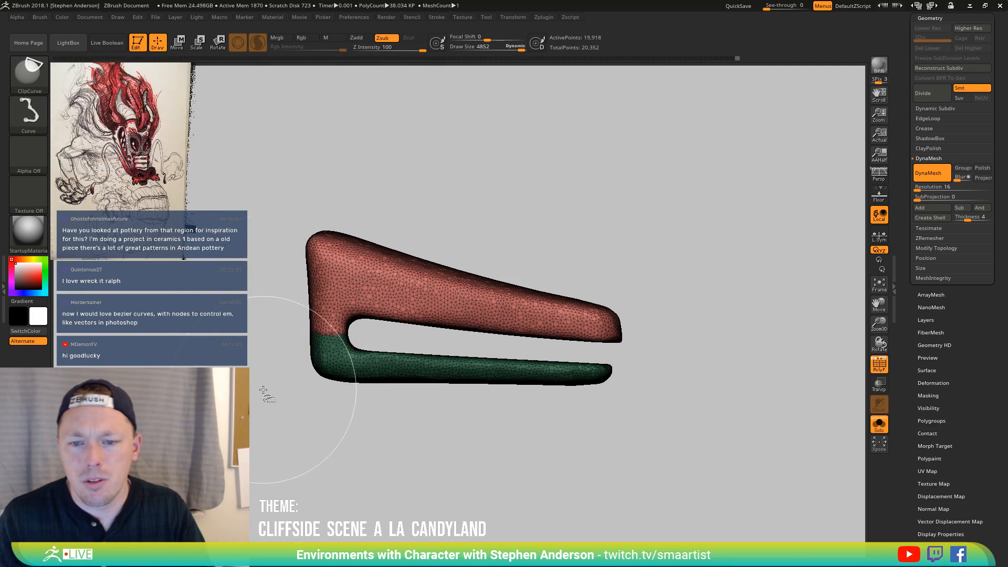
mouse_move(260, 388)
ctrl+shift+mouse_down()
mouse_move(315, 272)
mouse_move(385, 225)
mouse_move(450, 222)
mouse_move(426, 231)
mouse_move(427, 213)
mouse_move(412, 218)
ctrl+shift+mouse_up()
key(ctrl+shift)
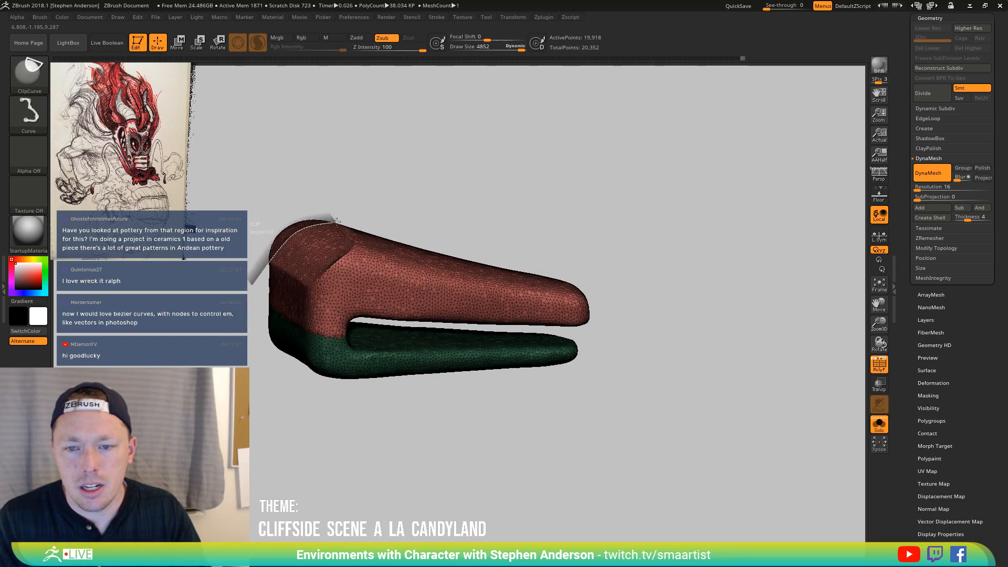
ctrl+shift+drag(335, 223, 513, 230)
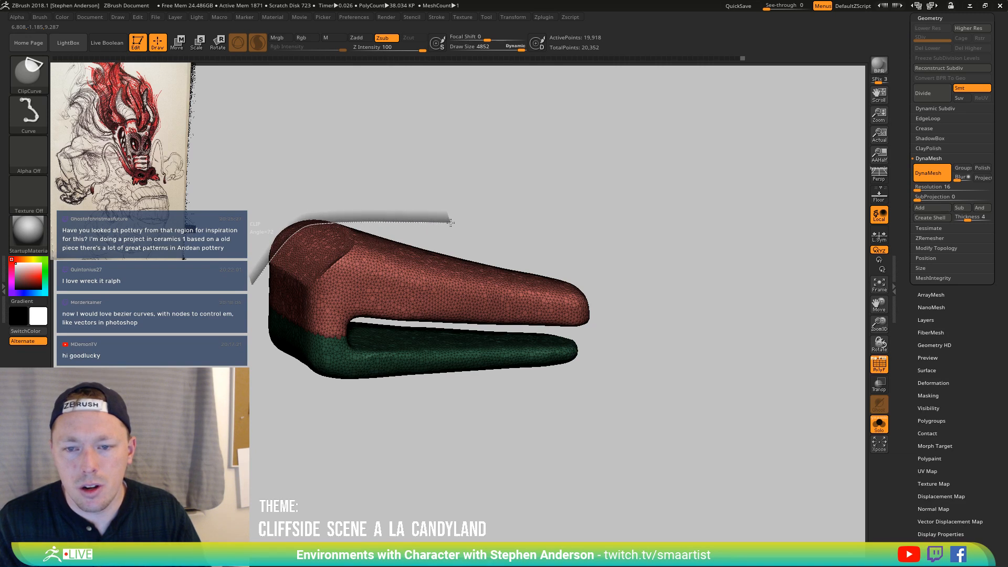
ctrl+shift+drag(436, 218, 444, 219)
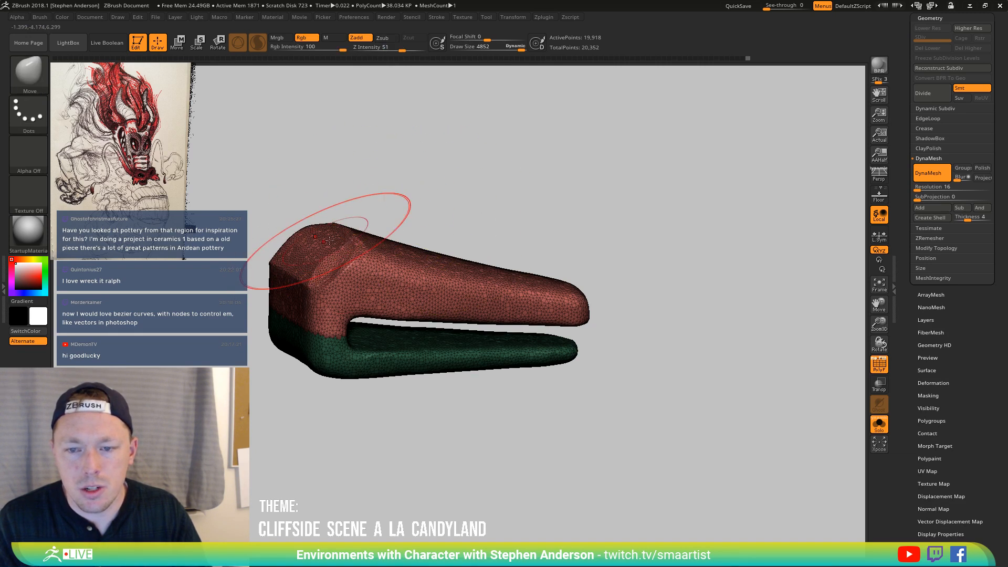
Bevel the upper head's rear side corners with further ClipCurve cuts from angled rear views
mouse_move(333, 238)
right_down()
mouse_move(383, 252)
mouse_move(388, 295)
right_up()
mouse_move(387, 295)
mouse_down()
mouse_move(315, 236)
mouse_move(239, 205)
mouse_up()
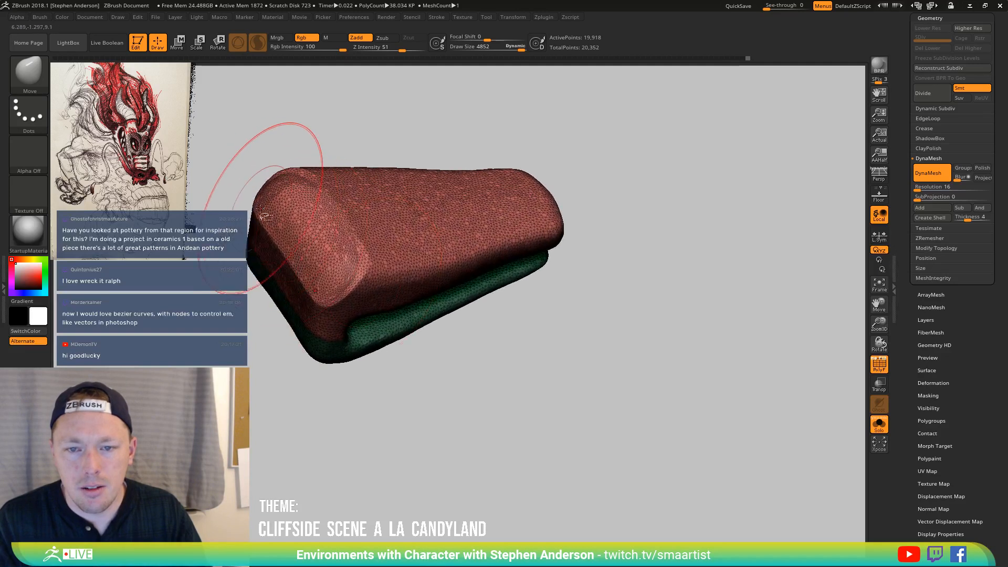
key(ctrl+shift)
ctrl+shift+drag(278, 176, 394, 158)
right_drag(300, 252, 278, 274)
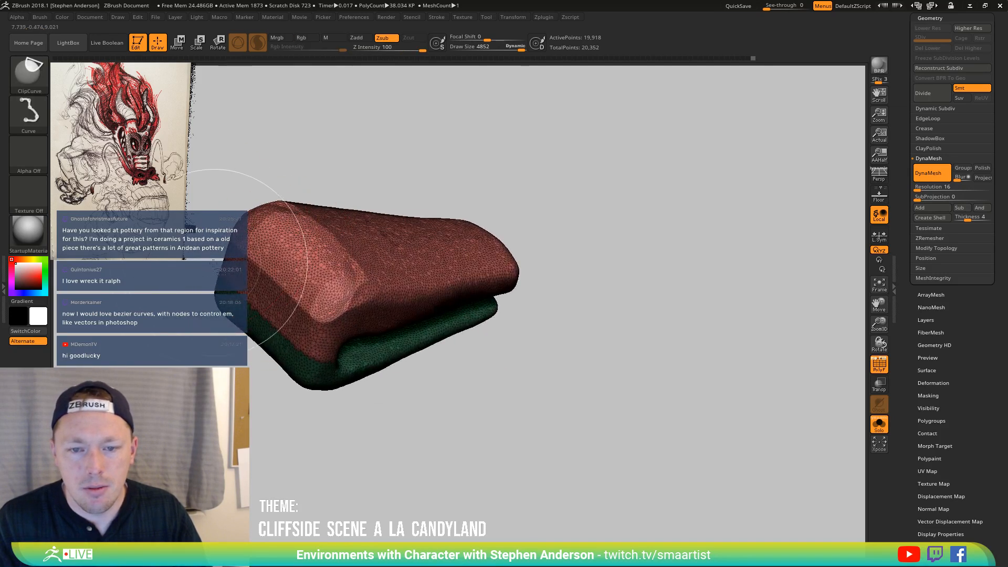
ctrl+shift+drag(197, 273, 298, 192)
mouse_move(299, 248)
right_down()
mouse_move(308, 223)
mouse_move(288, 272)
right_up()
Reduce the draw size to 2206 and smooth the clipped edges at the back of the head into a rounded form
key(s)
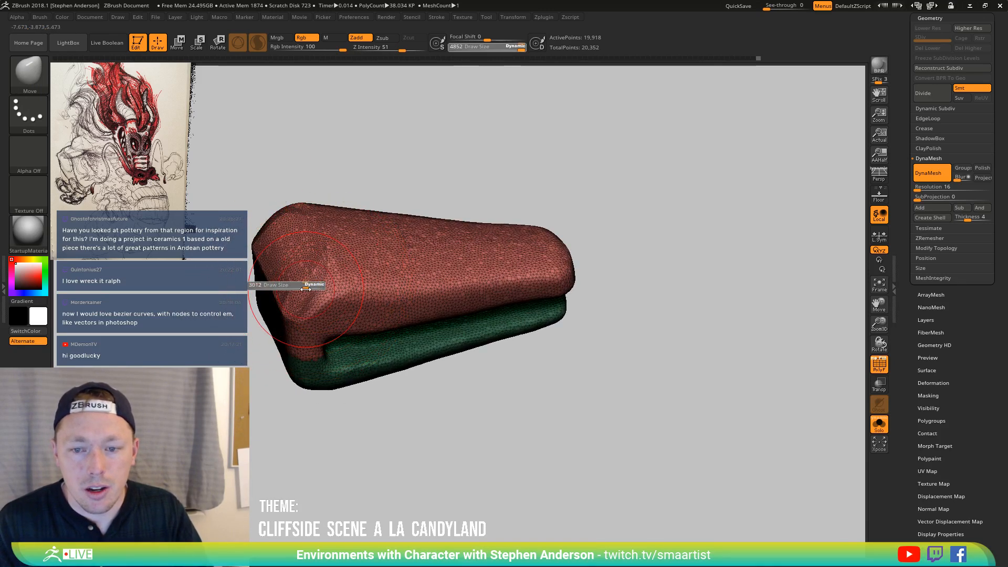
shift+drag(314, 286, 345, 279)
shift+drag(282, 308, 285, 315)
mouse_move(285, 315)
right_down()
mouse_move(320, 254)
mouse_move(313, 289)
mouse_move(534, 322)
mouse_move(501, 352)
mouse_move(492, 404)
right_up()
key(shift)
With the Move brush at draw size 3943, reshape the top profile of the upper jaw toward the snout
key(b)
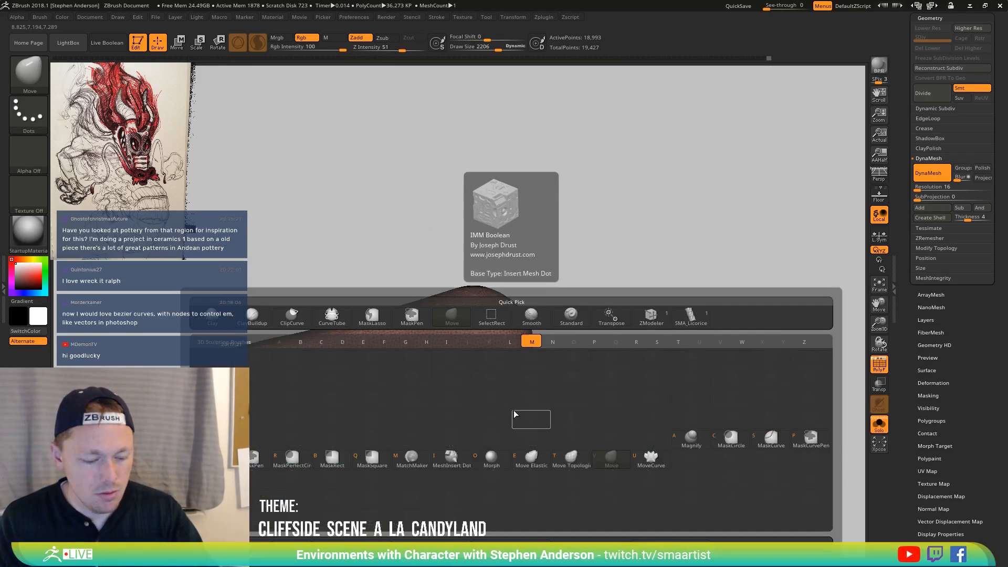
key(m)
key(v)
key(s)
drag(508, 404, 526, 408)
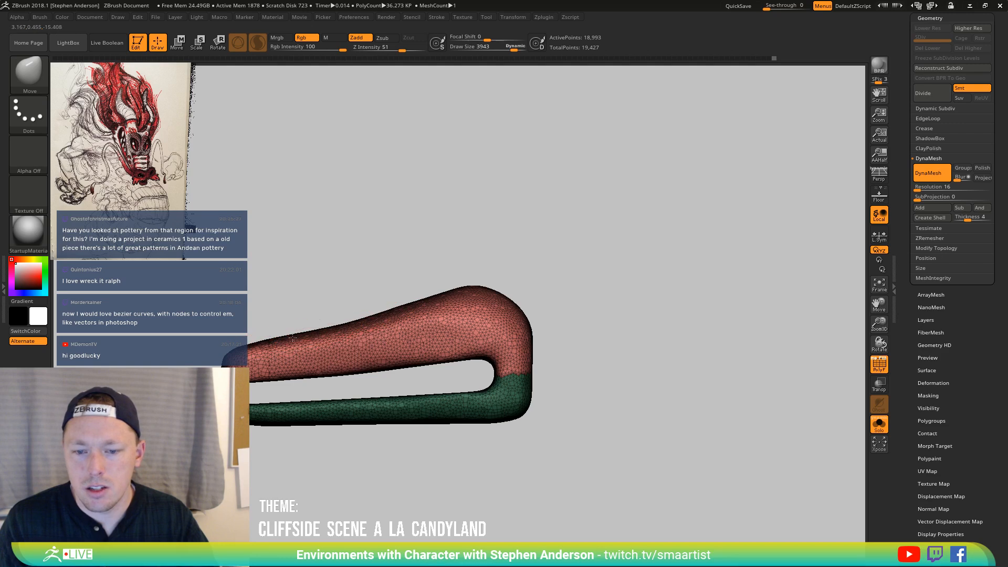
mouse_move(293, 340)
right_down()
mouse_move(382, 351)
mouse_move(379, 389)
mouse_move(374, 368)
right_up()
With the ClayBuildup brush at draw size 1177, build up two raised, rounded nostrils on the tip of the upper jaw
key(b)
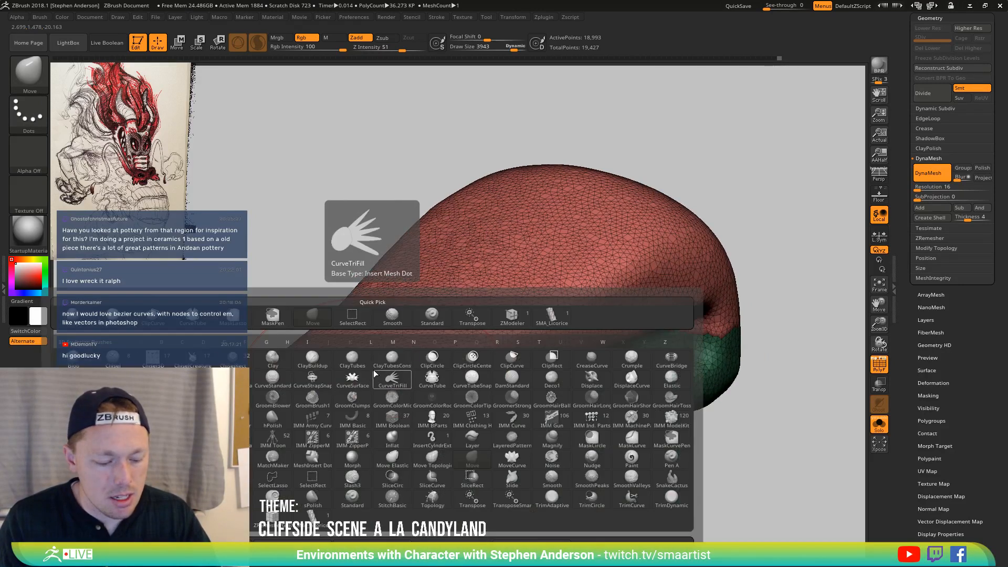
key(c)
key(b)
key(s)
mouse_move(392, 379)
mouse_down()
mouse_move(372, 379)
mouse_move(402, 381)
mouse_move(383, 352)
mouse_move(347, 347)
mouse_move(325, 382)
mouse_move(387, 363)
mouse_move(341, 364)
mouse_move(396, 362)
mouse_move(320, 349)
mouse_move(309, 391)
mouse_move(367, 409)
mouse_move(273, 378)
mouse_move(316, 409)
mouse_up()
key(s)
key(s)
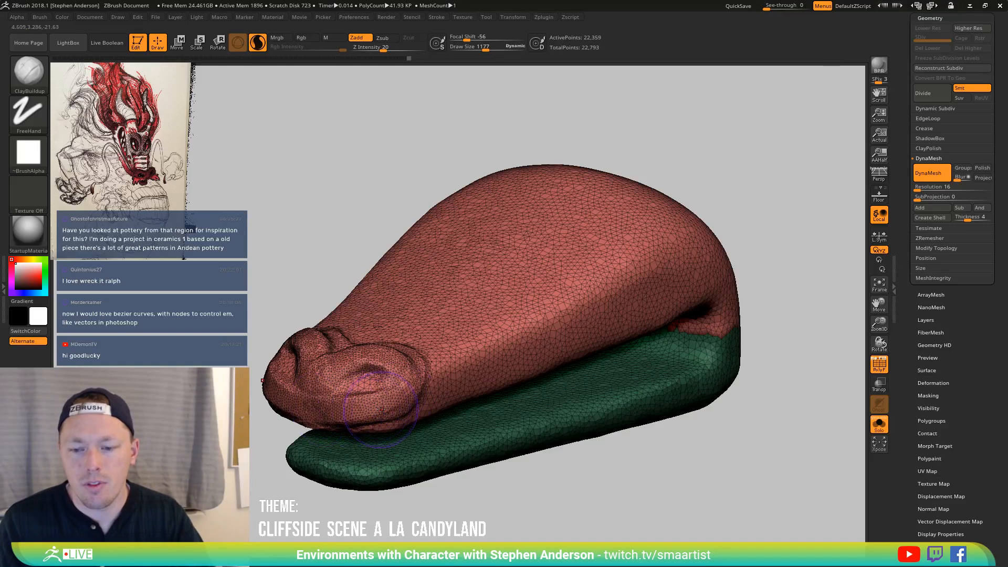
mouse_move(381, 410)
right_down()
mouse_move(362, 384)
mouse_move(396, 369)
right_up()
mouse_move(397, 369)
mouse_down()
mouse_move(402, 377)
mouse_move(374, 368)
mouse_up()
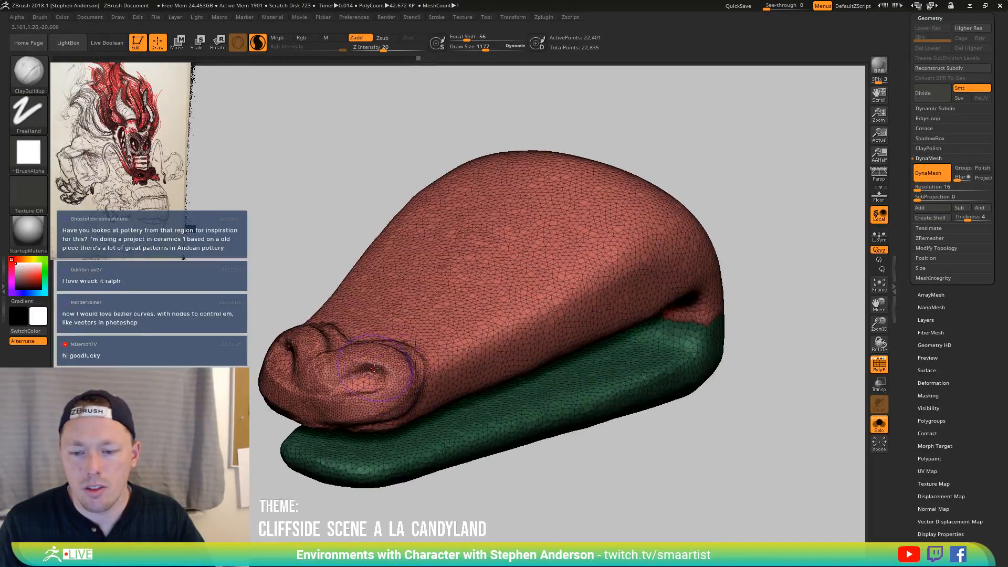
Hide the polygon wireframe and push the nostrils into shape with the Move brush at draw size 1177
key(b)
key(m)
key(v)
mouse_move(397, 380)
right_down()
mouse_move(390, 343)
mouse_move(395, 370)
right_up()
key(shift+f)
drag(394, 370, 376, 351)
mouse_move(385, 361)
right_down()
mouse_move(399, 331)
mouse_move(388, 395)
right_up()
drag(388, 395, 369, 394)
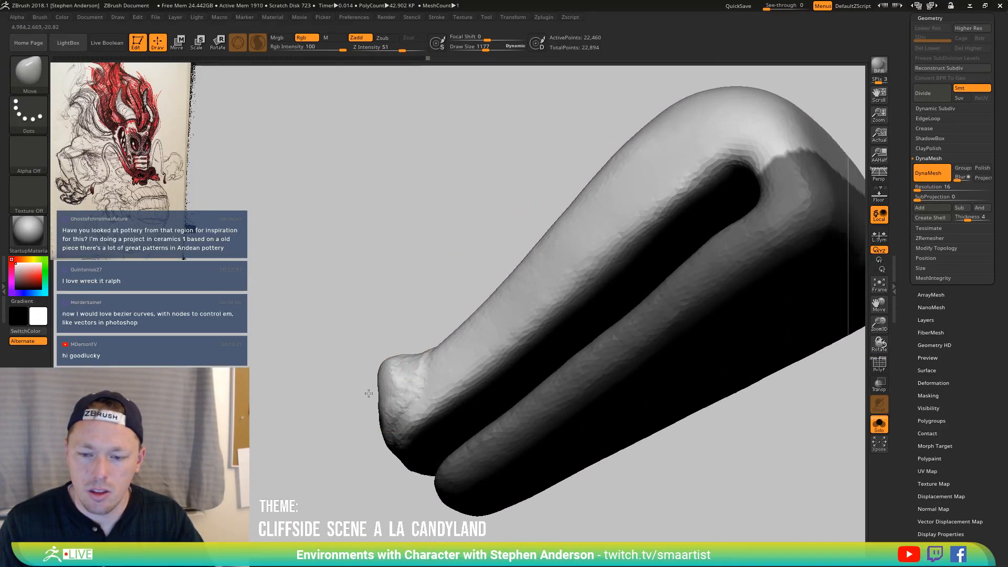
Lower the Move brush's draw size to 970 and refine the nostrils' outline from the side and below
mouse_move(383, 383)
right_down()
mouse_move(434, 376)
mouse_move(340, 412)
mouse_move(335, 371)
right_up()
mouse_move(335, 371)
mouse_down()
mouse_move(344, 385)
mouse_move(353, 377)
mouse_up()
mouse_move(353, 377)
right_down()
mouse_move(393, 381)
mouse_move(376, 362)
mouse_move(402, 347)
mouse_move(410, 355)
mouse_move(384, 357)
right_up()
key(s)
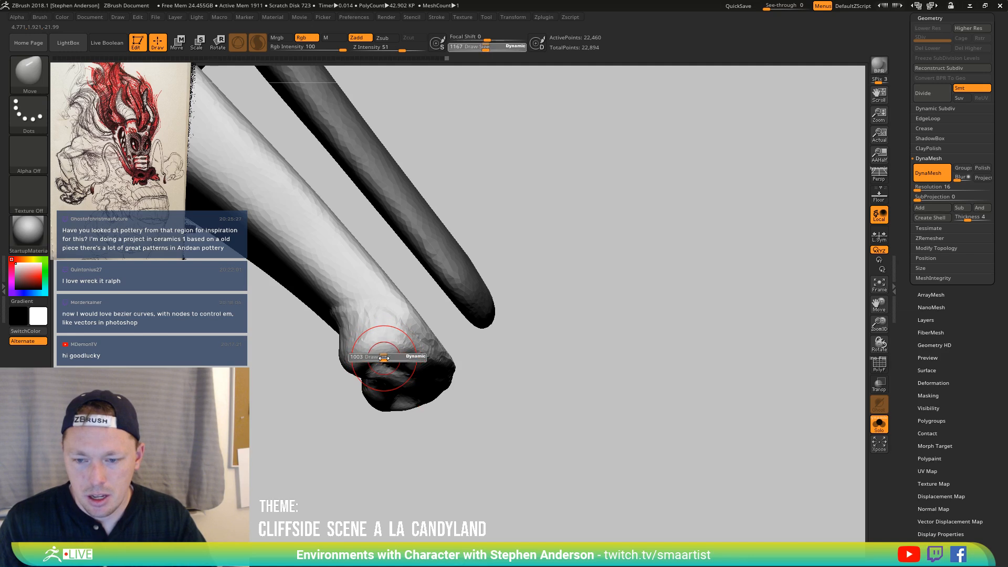
drag(384, 358, 382, 358)
mouse_move(405, 380)
right_down()
mouse_move(428, 360)
mouse_move(359, 382)
mouse_move(345, 326)
mouse_move(317, 408)
right_up()
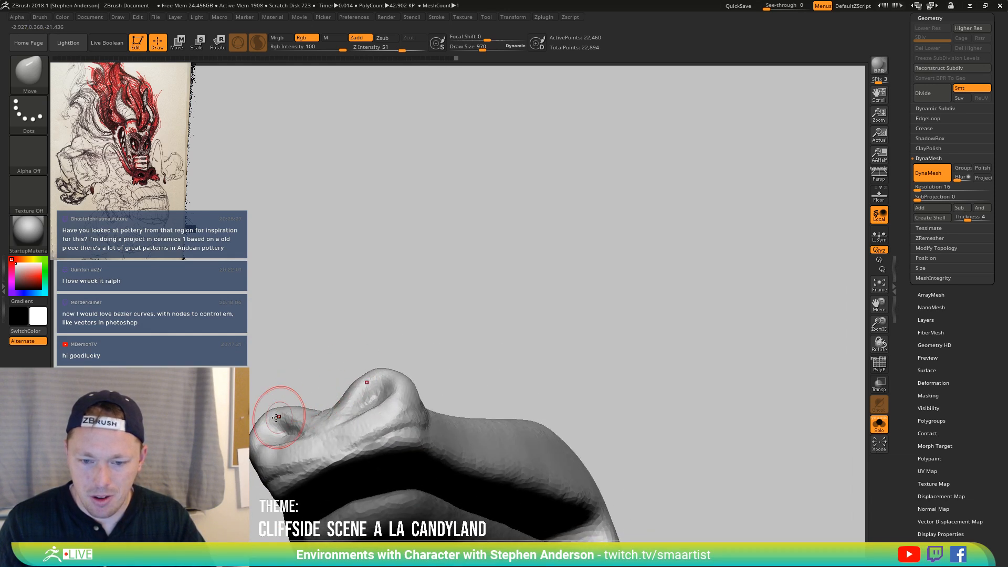
Adjust the nostril rims and smooth the nostrils and snout bridge so the clay strokes blend into the upper jaw
mouse_move(257, 425)
right_down()
mouse_move(261, 460)
mouse_move(328, 404)
mouse_move(353, 423)
right_up()
shift+drag(354, 423, 335, 407)
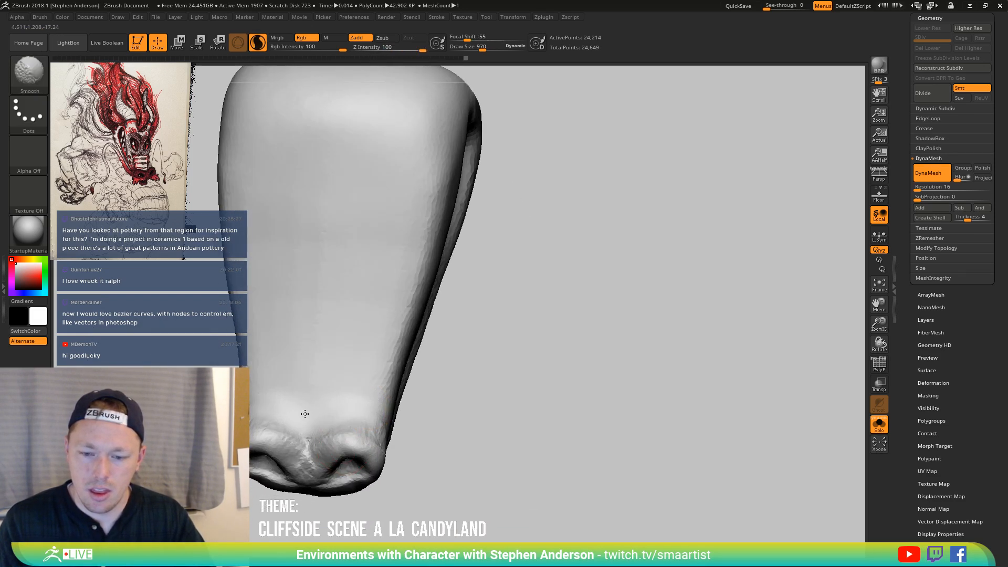
right_drag(389, 434, 305, 435)
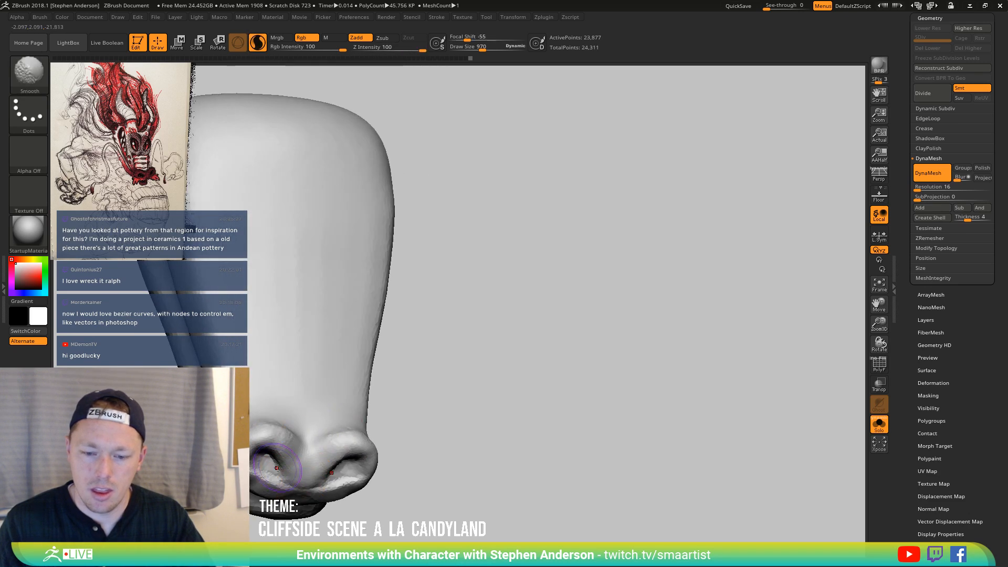
right_drag(277, 467, 263, 436)
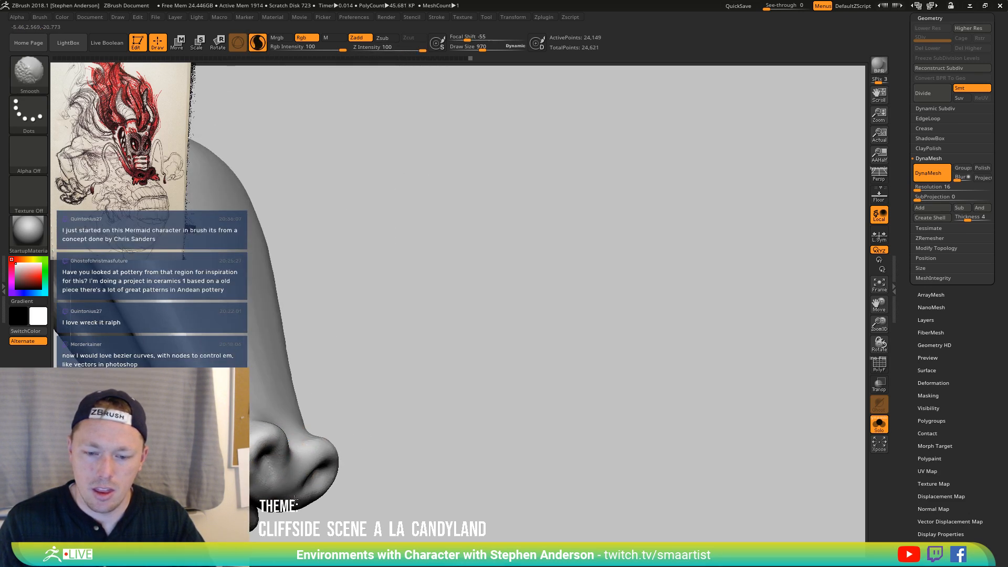
mouse_move(295, 499)
right_down()
mouse_move(326, 493)
mouse_move(291, 462)
mouse_move(288, 408)
mouse_move(266, 397)
mouse_move(292, 416)
mouse_move(289, 362)
mouse_move(315, 434)
mouse_move(293, 464)
mouse_move(294, 336)
right_up()
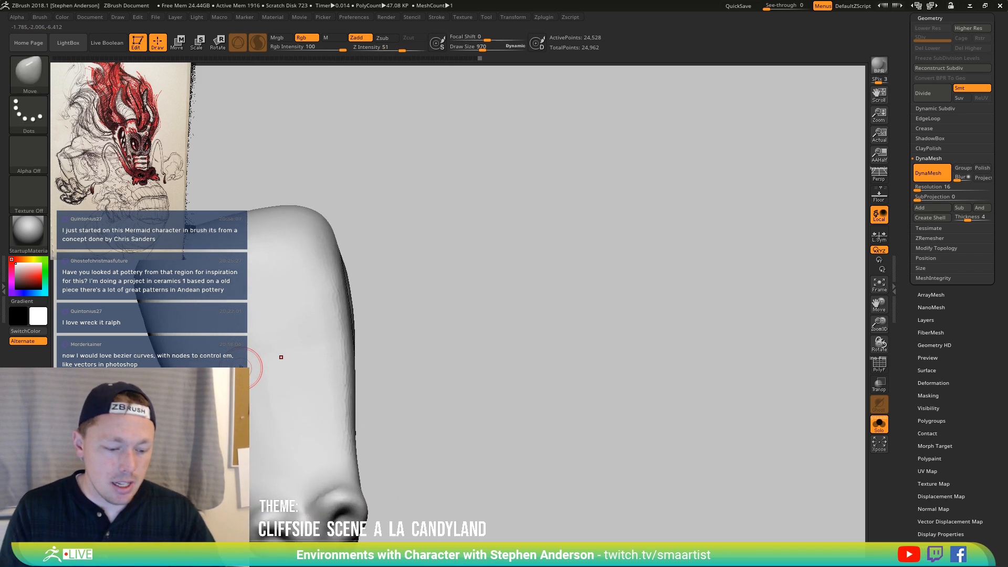
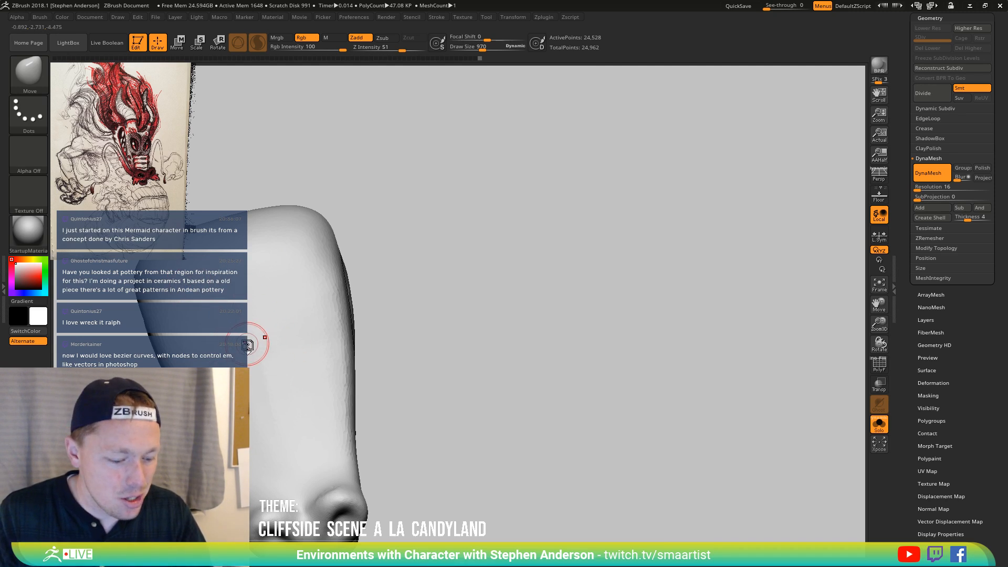
With the ClayBuildup brush at draw size 970, build up two raised oval rings on the upper head as eye socket rims
key(b)
key(c)
key(b)
right_drag(231, 356, 283, 342)
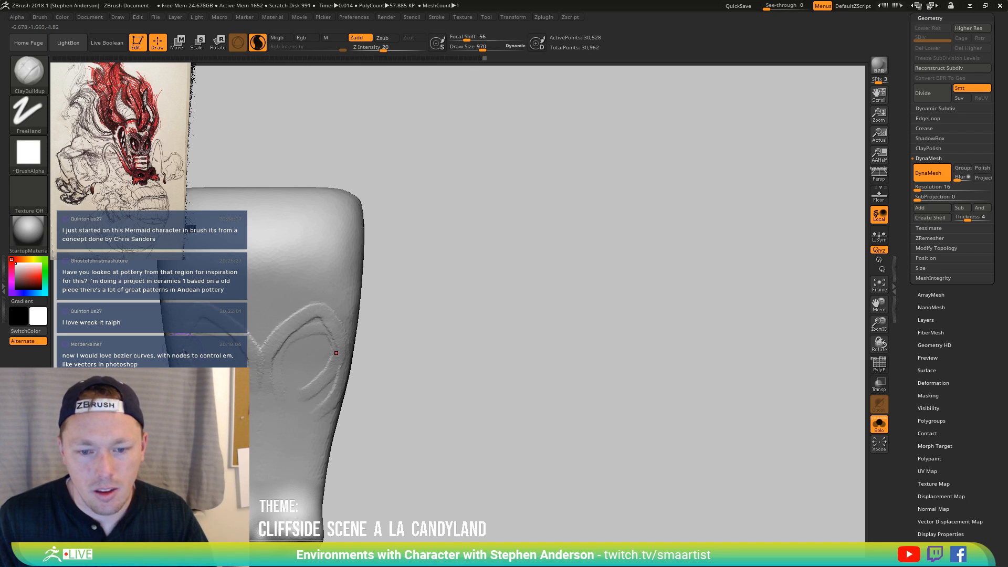
drag(257, 400, 213, 312)
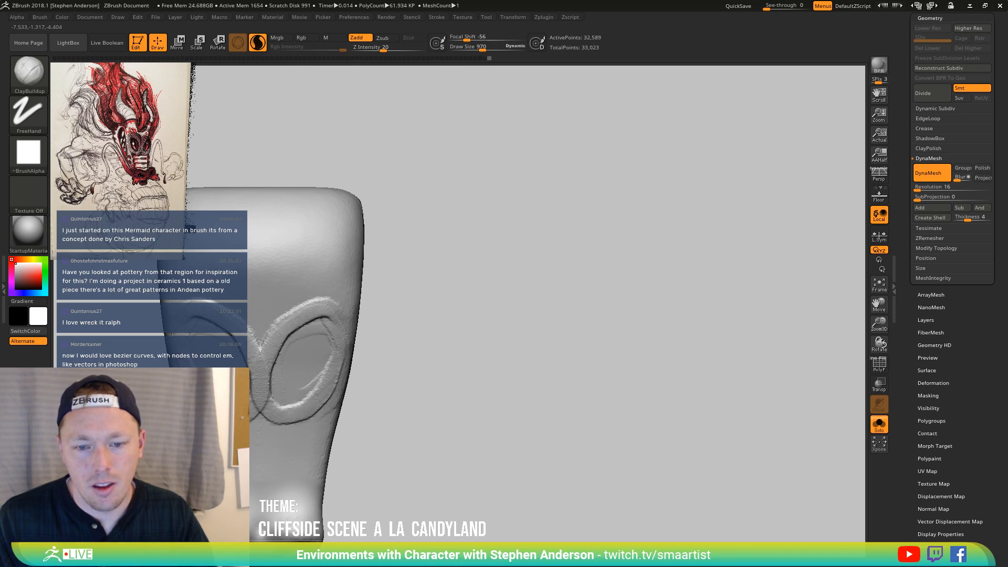
drag(249, 384, 228, 329)
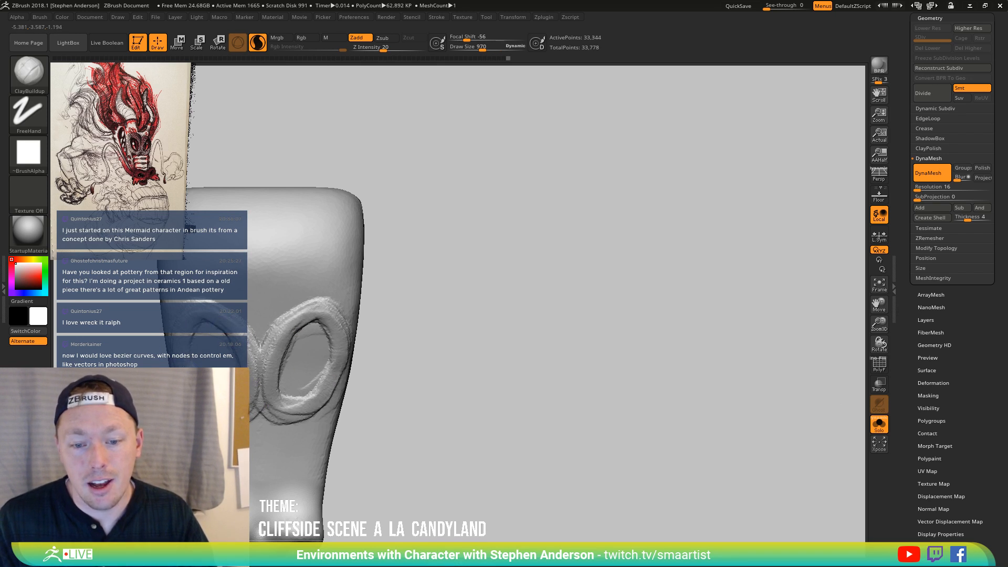
drag(209, 403, 178, 353)
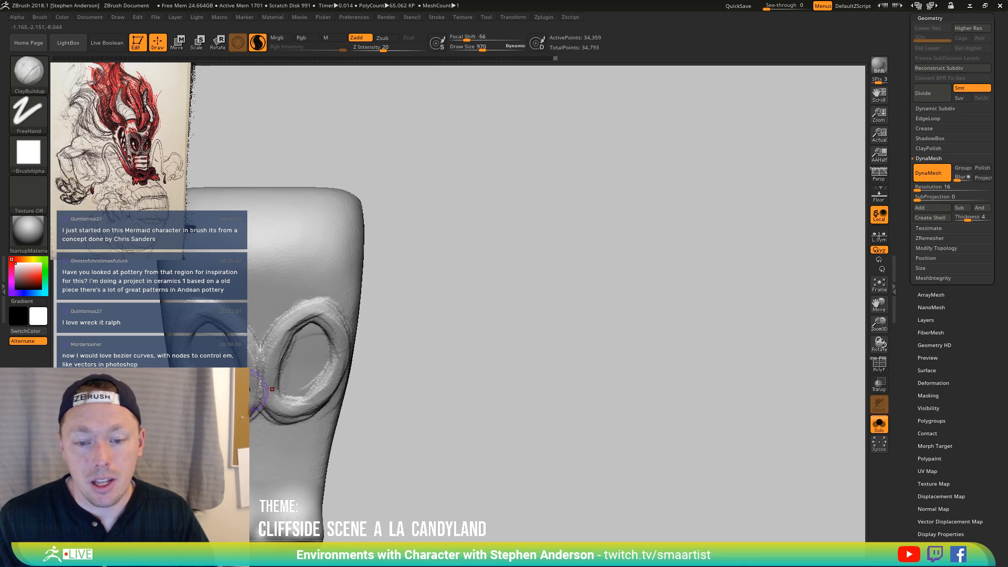
mouse_move(276, 410)
right_down()
mouse_move(309, 388)
mouse_move(299, 341)
mouse_move(310, 331)
mouse_move(252, 341)
mouse_move(220, 378)
mouse_move(208, 355)
mouse_move(232, 367)
right_up()
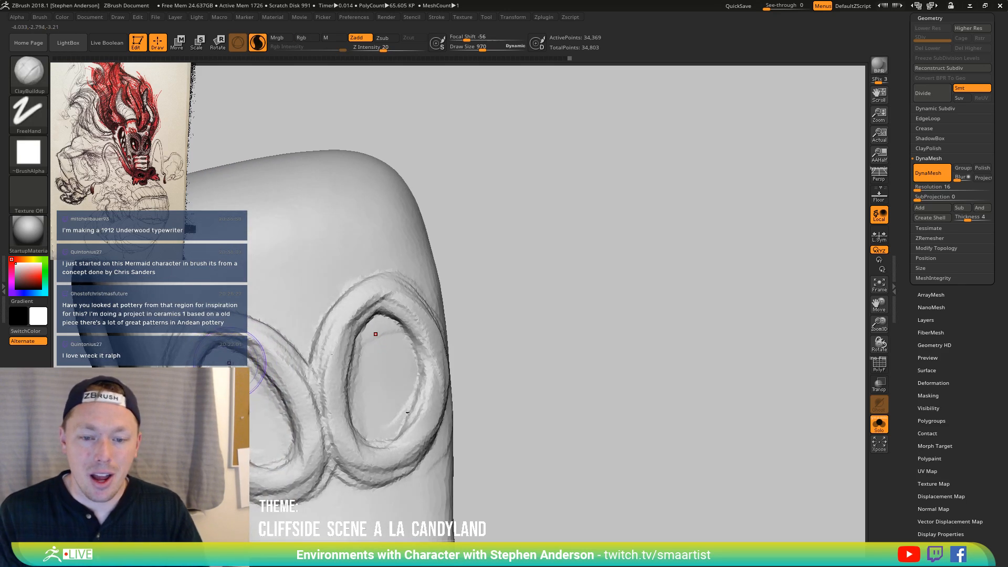
Add clay inside both eye sockets and thicken the outer and inner edges of their rims
drag(206, 367, 265, 382)
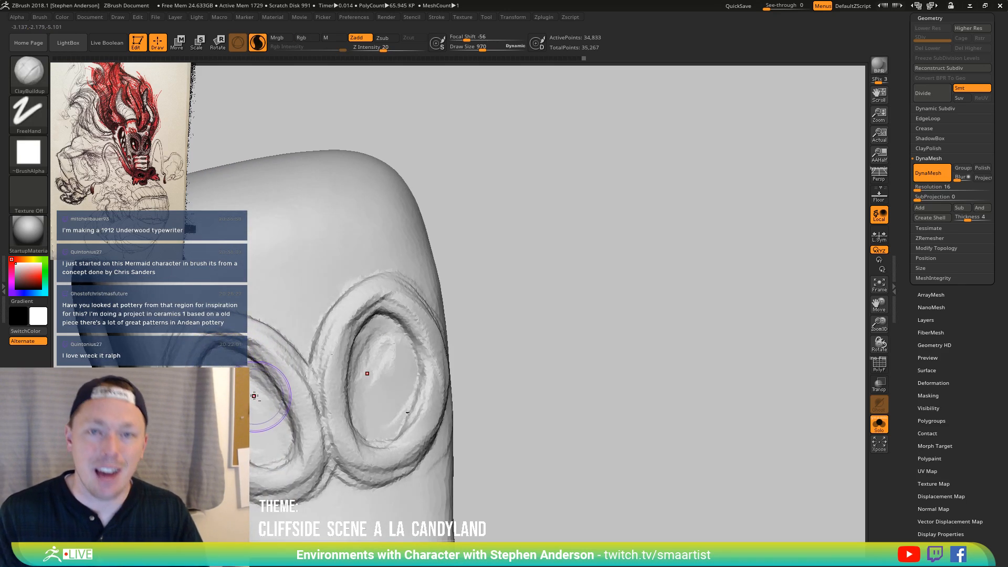
right_drag(264, 399, 291, 357)
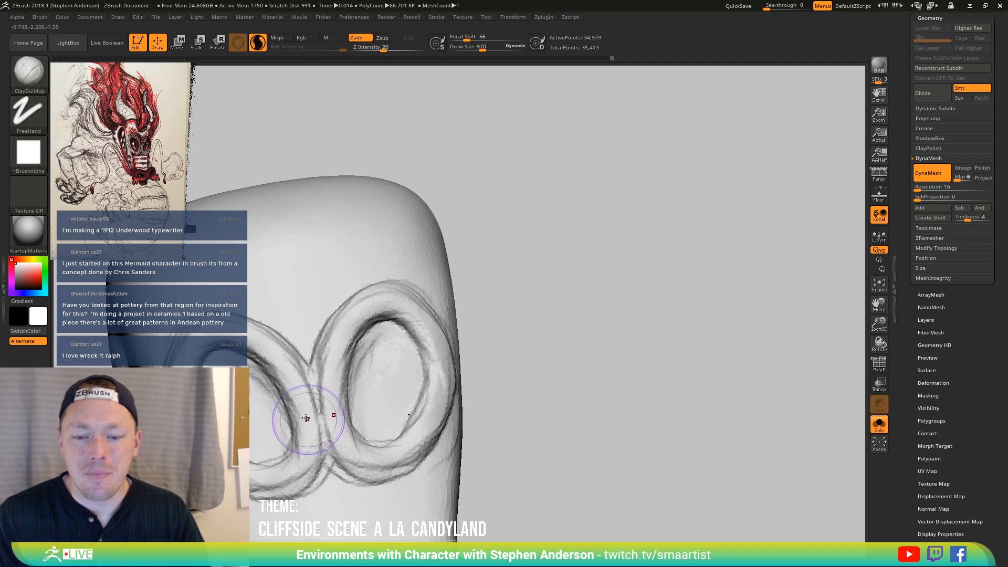
right_drag(282, 385, 310, 367)
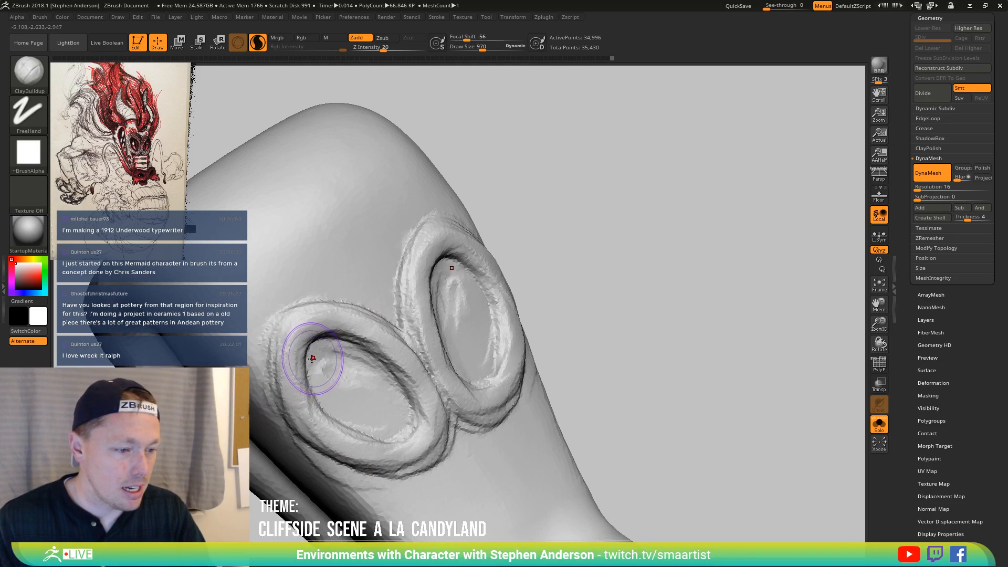
mouse_move(382, 326)
mouse_down()
mouse_move(336, 309)
mouse_move(391, 330)
mouse_move(342, 321)
mouse_up()
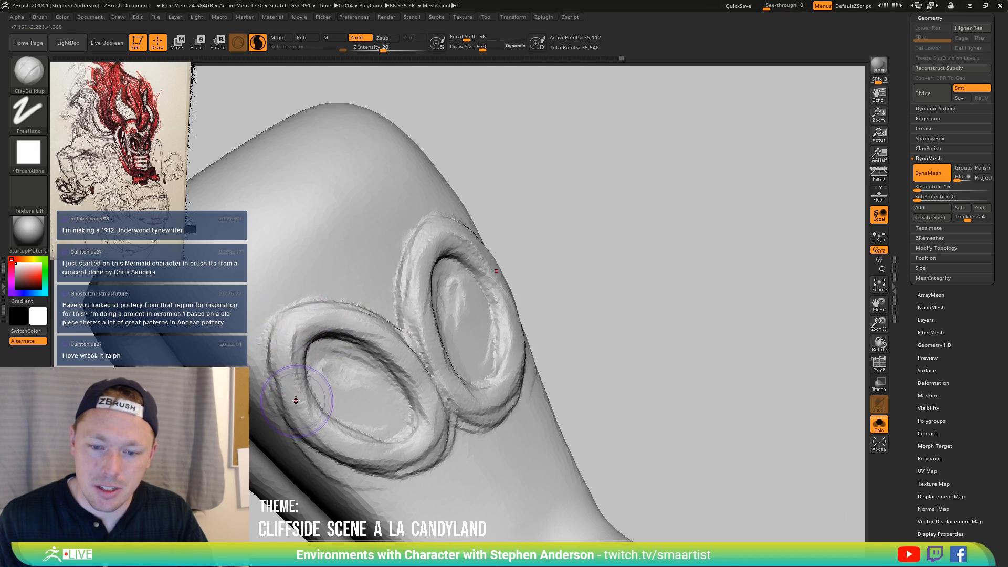
mouse_move(281, 357)
mouse_down()
mouse_move(315, 362)
mouse_move(281, 381)
mouse_up()
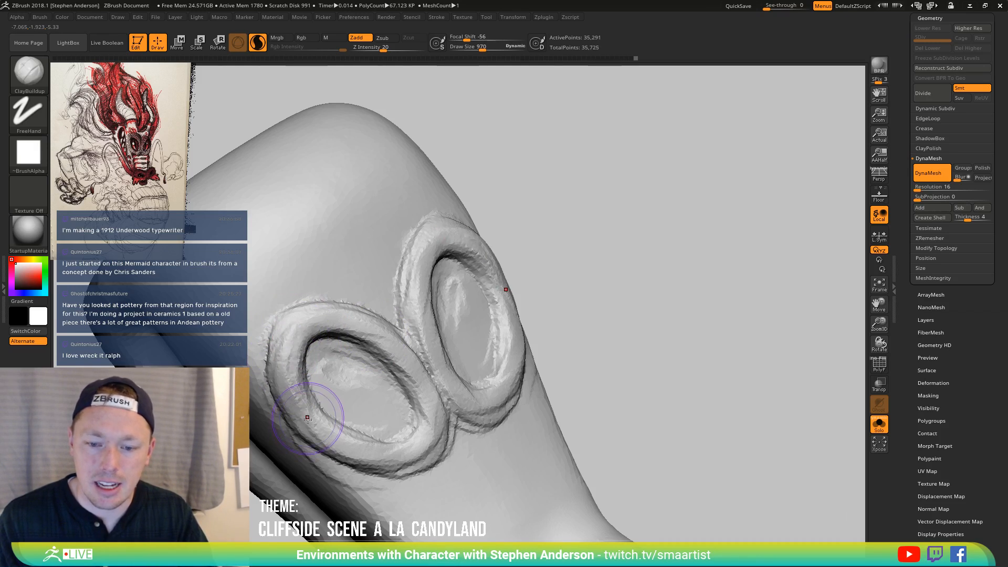
right_drag(307, 418, 365, 365)
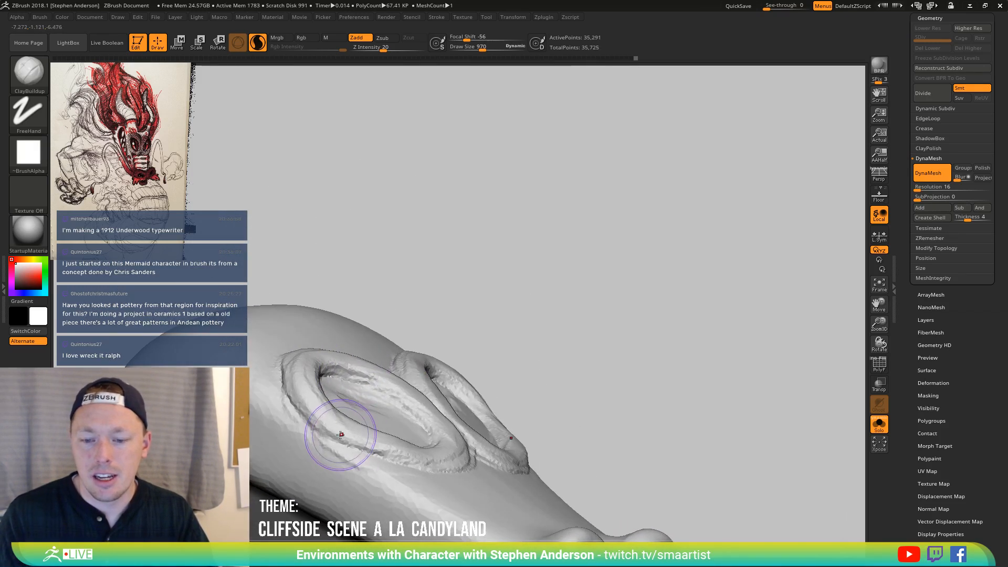
drag(342, 414, 360, 427)
right_drag(388, 368, 381, 389)
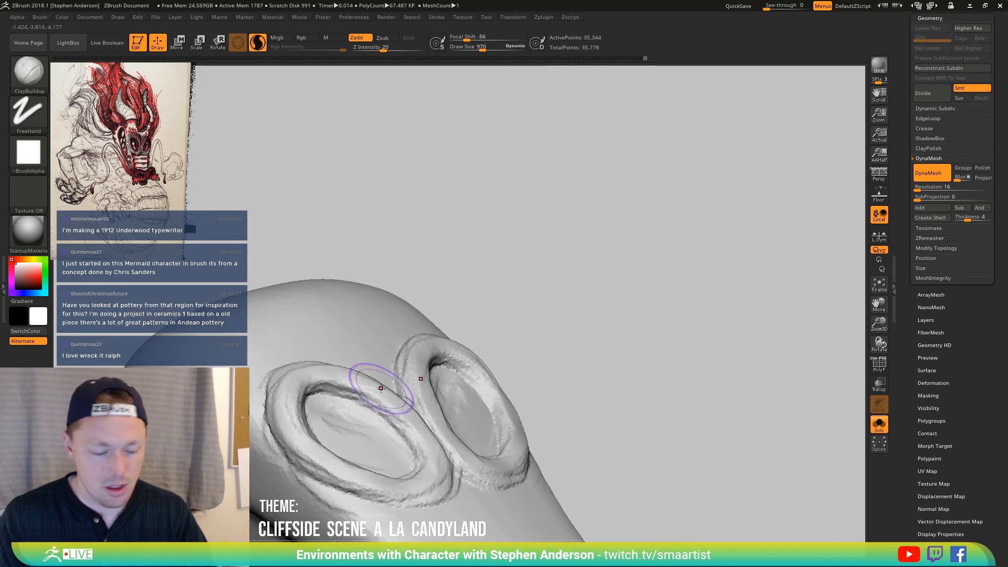
Swell the eye socket rims with the Inflat brush and smooth them so they blend into the brow and nose bridge
key(b)
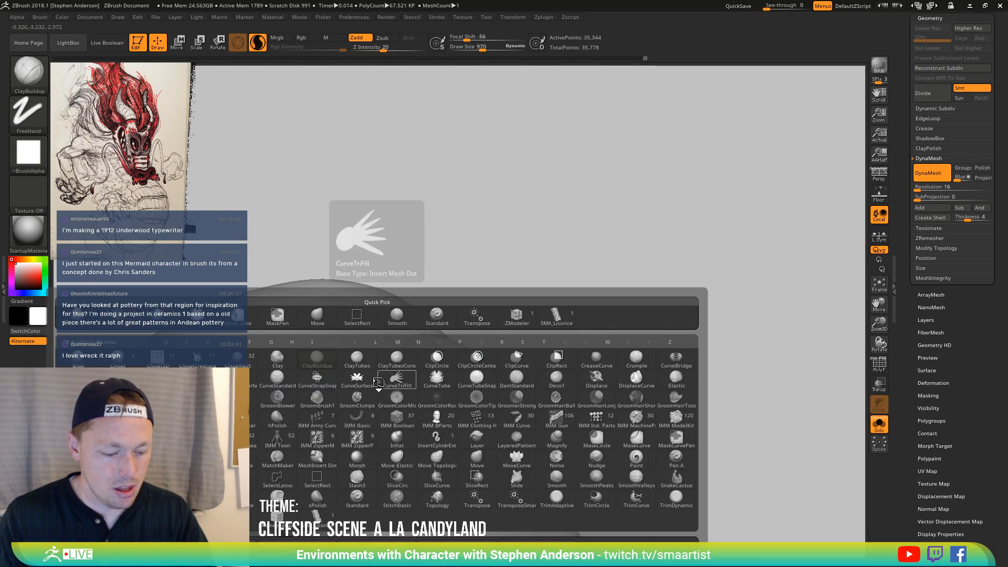
key(i)
key(n)
right_drag(399, 344, 280, 371)
mouse_move(281, 371)
mouse_down()
mouse_move(317, 376)
mouse_move(359, 412)
mouse_move(289, 370)
mouse_up()
key(ctrl+z)
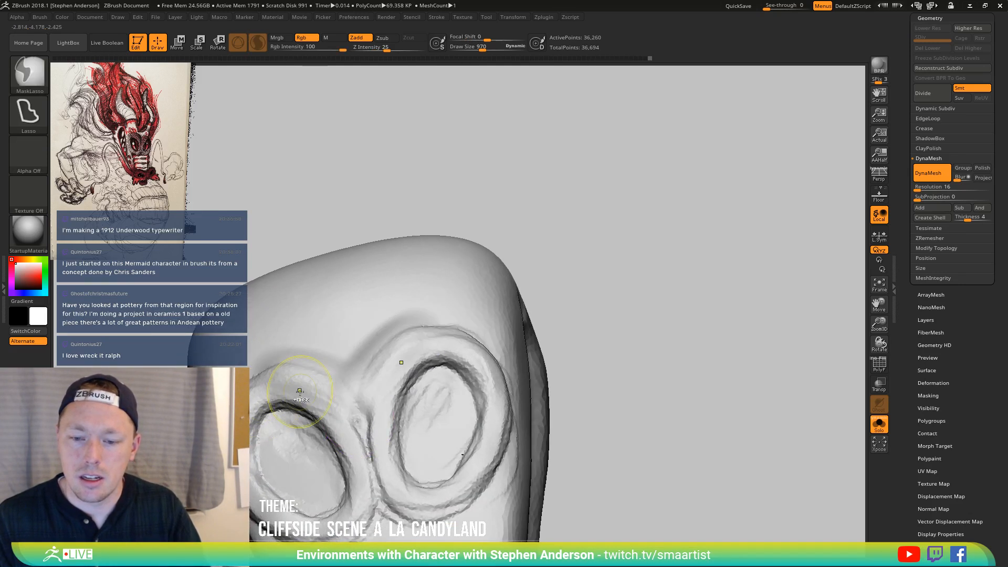
mouse_move(335, 408)
mouse_down()
mouse_move(368, 452)
mouse_move(351, 420)
mouse_move(270, 370)
mouse_up()
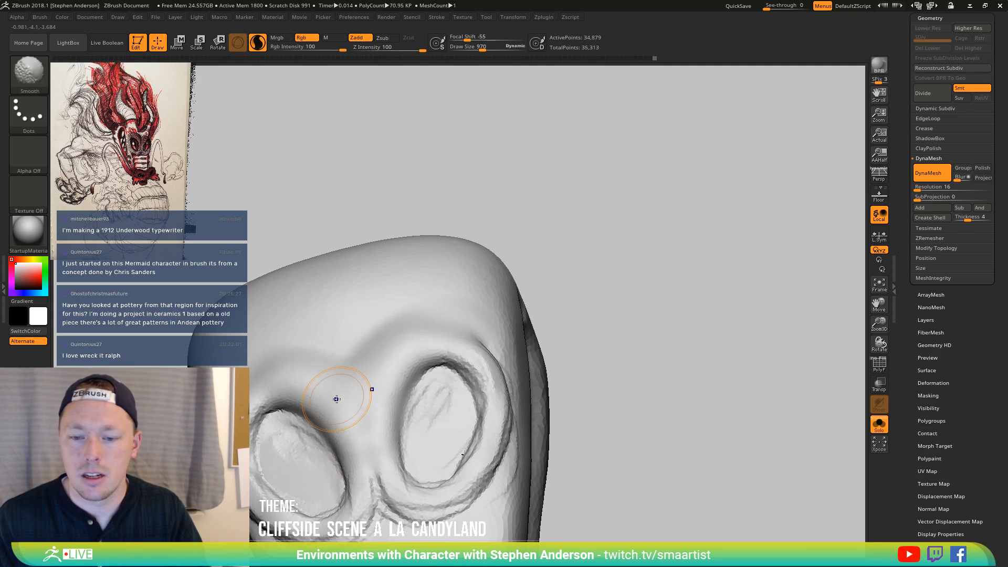
mouse_move(462, 455)
shift+mouse_down()
mouse_move(470, 338)
mouse_move(470, 499)
mouse_move(389, 494)
shift+mouse_up()
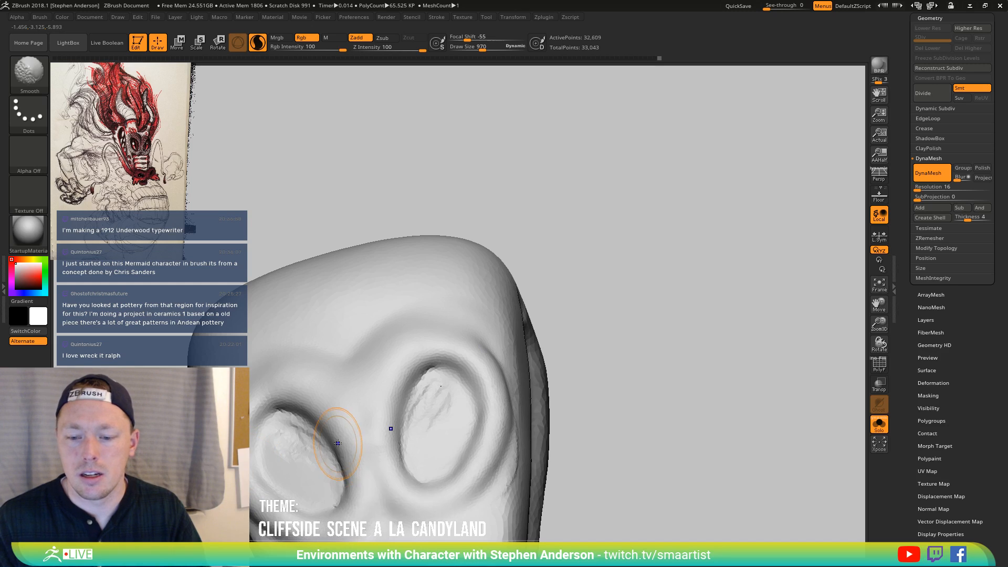
mouse_move(394, 436)
right_down()
mouse_move(378, 459)
mouse_move(362, 383)
right_up()
mouse_move(362, 384)
right_down()
mouse_move(409, 357)
mouse_move(336, 367)
mouse_move(348, 357)
mouse_move(374, 362)
mouse_move(370, 372)
right_up()
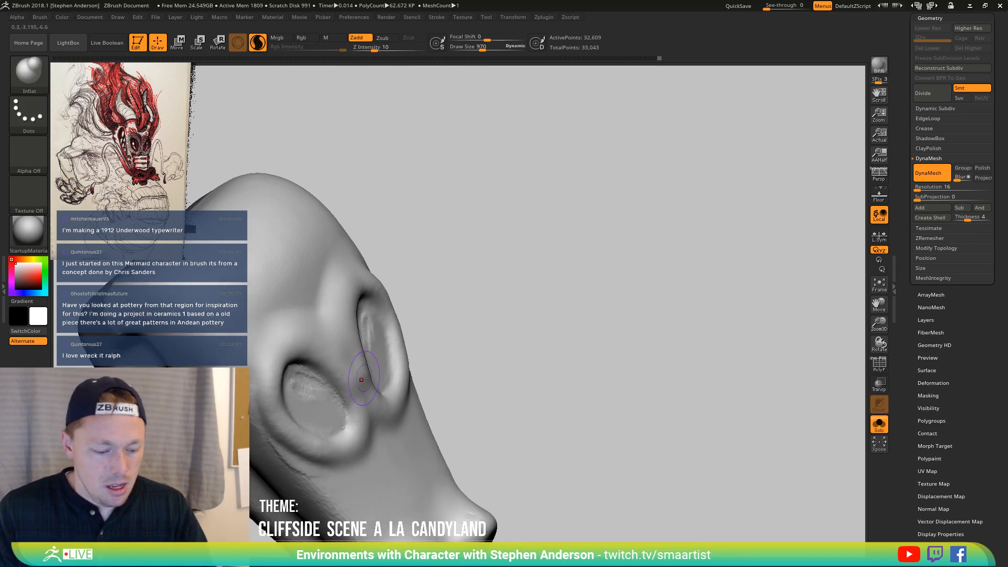
Reshape the eye sockets and surrounding brow from several angles with the Move brush at draw size 2567
key(b)
key(m)
key(v)
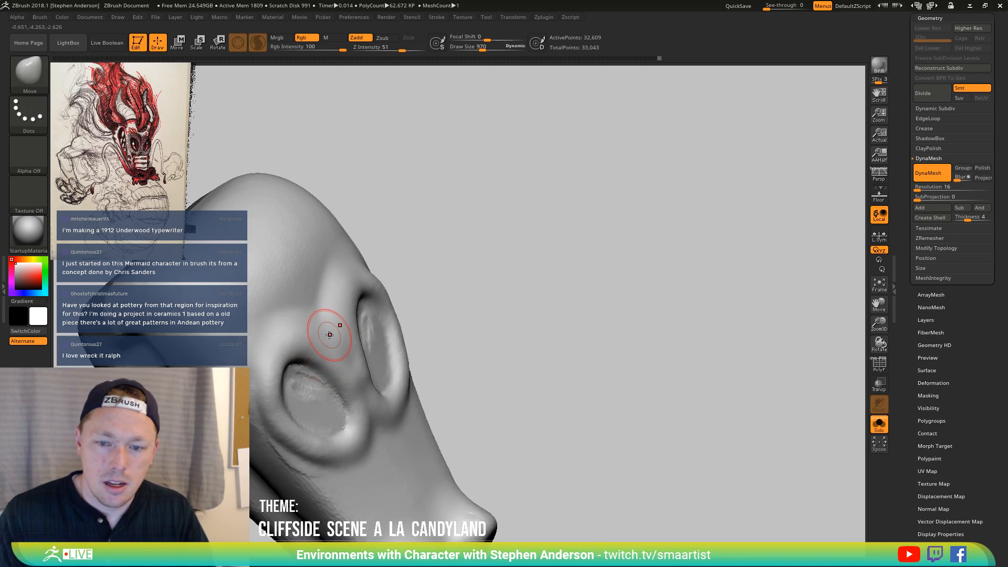
key(s)
mouse_move(330, 335)
mouse_down()
mouse_move(350, 336)
mouse_move(322, 334)
mouse_up()
mouse_move(322, 334)
right_down()
mouse_move(289, 333)
mouse_move(311, 311)
right_up()
drag(340, 401, 345, 404)
drag(279, 335, 285, 343)
drag(317, 415, 307, 418)
drag(300, 428, 295, 435)
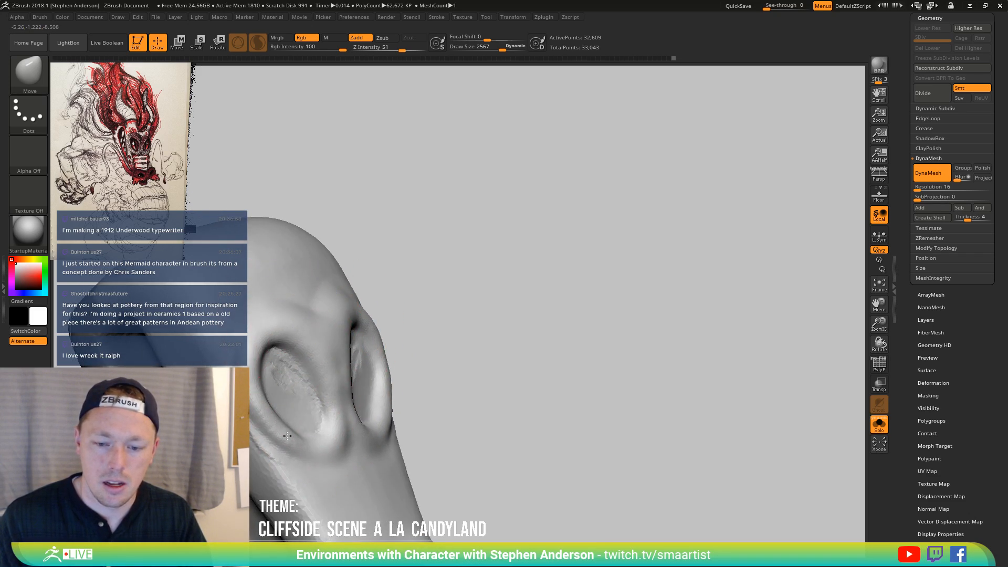
mouse_move(295, 435)
right_down()
mouse_move(328, 423)
mouse_move(265, 403)
right_up()
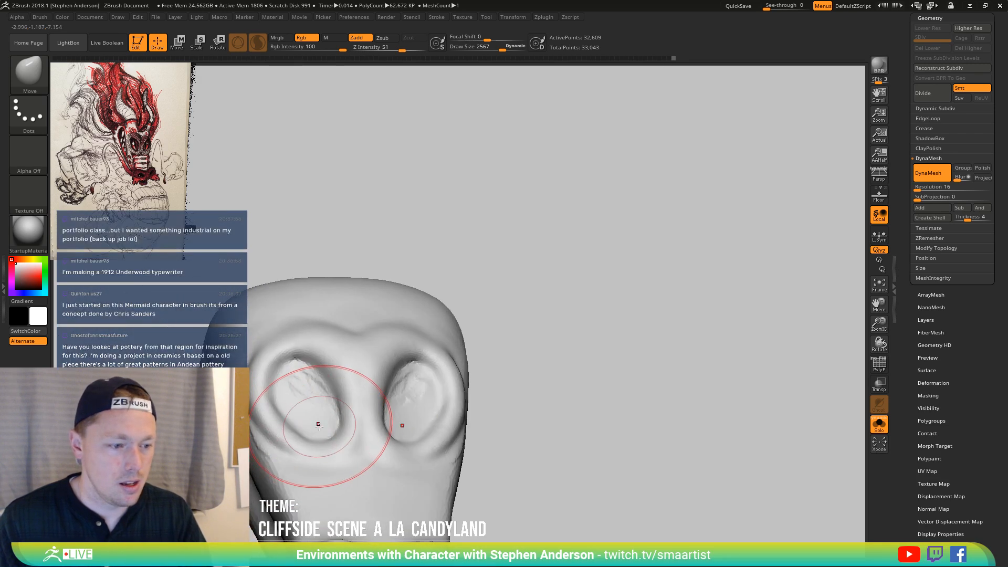
mouse_move(323, 423)
alt+right_down()
mouse_move(299, 364)
mouse_move(278, 386)
mouse_move(292, 354)
mouse_move(297, 379)
alt+right_up()
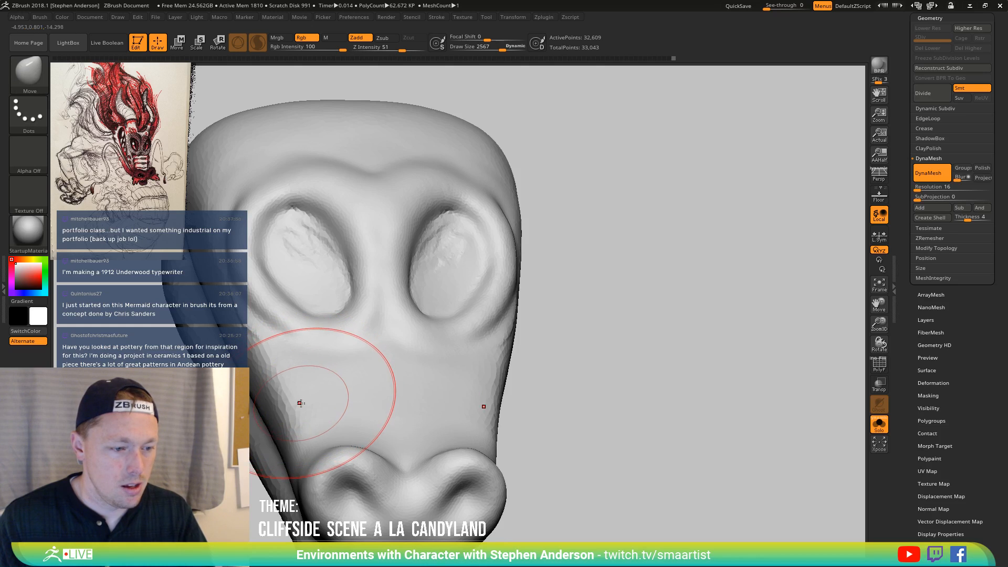
With the ClayBuildup brush at draw size 1288, build up the cheeks below the eye sockets along the sides of the snout
key(b)
key(c)
key(b)
right_drag(306, 400, 300, 431)
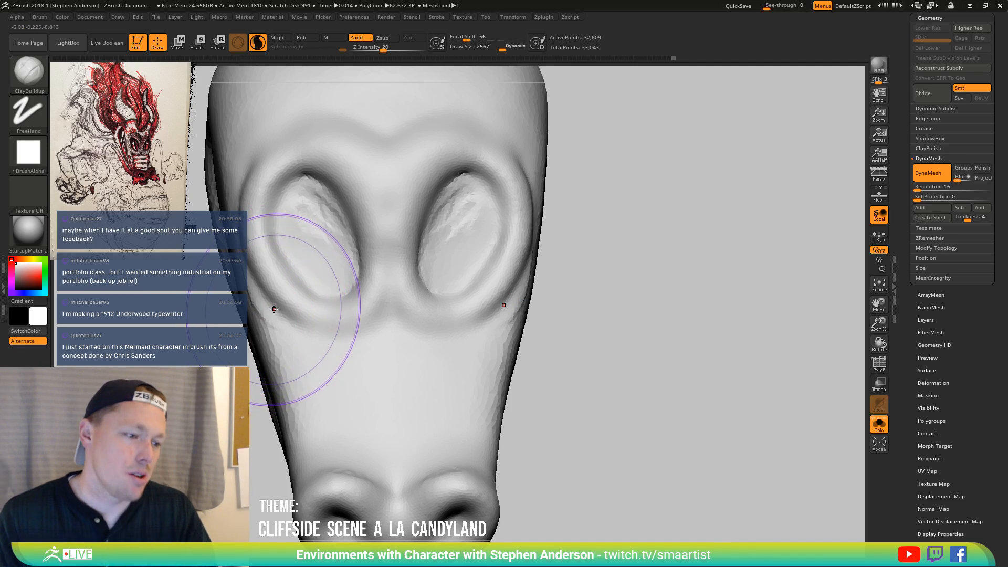
key(s)
drag(255, 297, 242, 298)
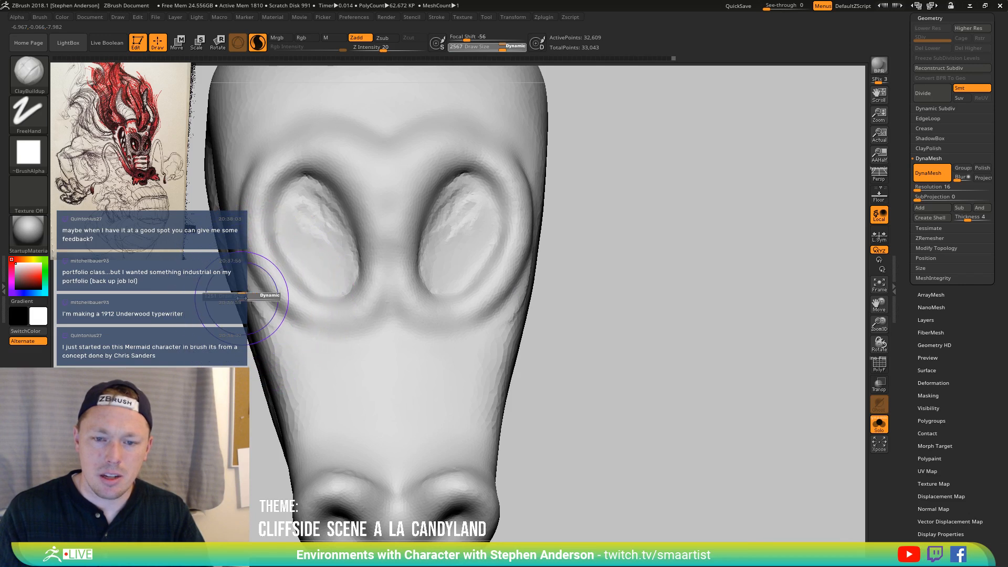
right_drag(242, 298, 258, 299)
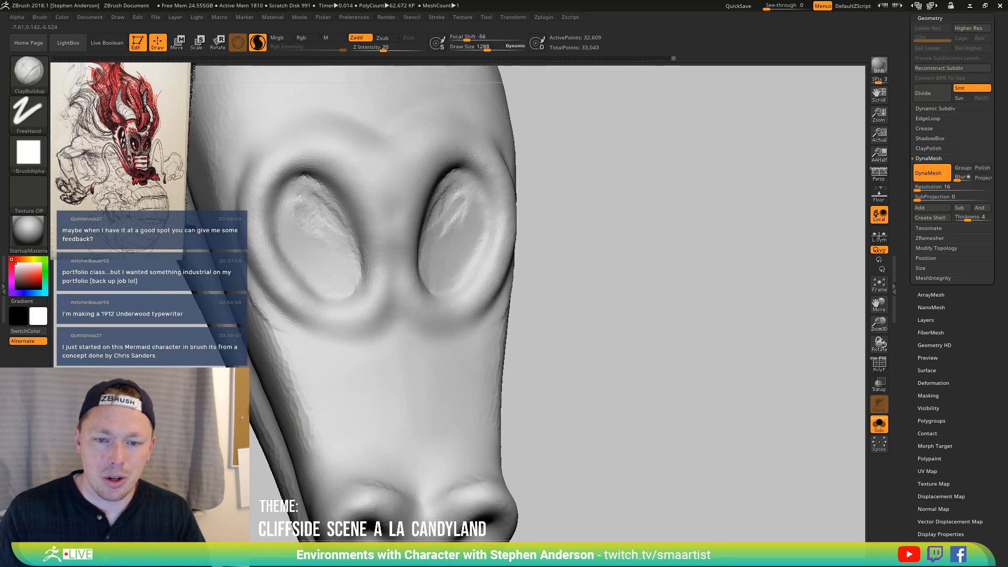
drag(267, 347, 290, 386)
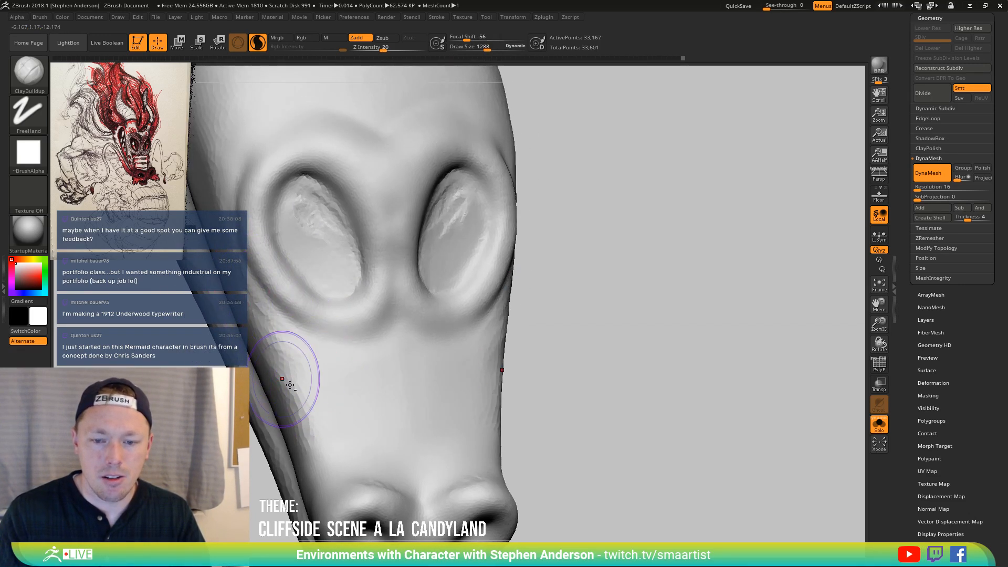
mouse_move(286, 446)
mouse_down()
mouse_move(263, 352)
mouse_move(283, 367)
mouse_up()
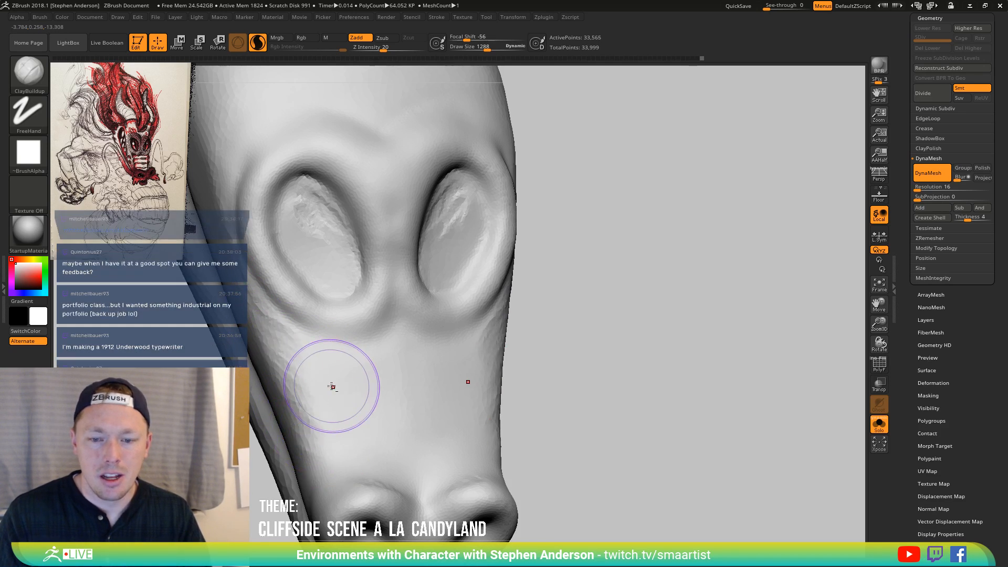
Build up symmetrical brow masses on the forehead above both eye sockets with ClayBuildup strokes
mouse_move(333, 364)
right_down()
mouse_move(322, 360)
mouse_move(328, 377)
mouse_move(355, 252)
mouse_move(378, 263)
mouse_move(376, 302)
mouse_move(428, 289)
right_up()
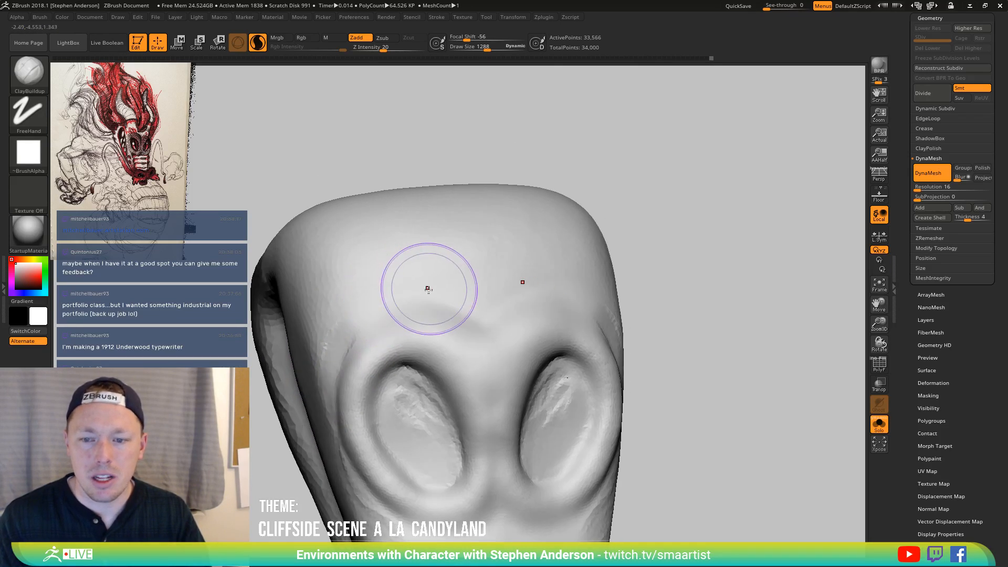
mouse_move(428, 289)
mouse_down()
mouse_move(394, 297)
mouse_move(393, 274)
mouse_move(398, 290)
mouse_move(356, 368)
mouse_up()
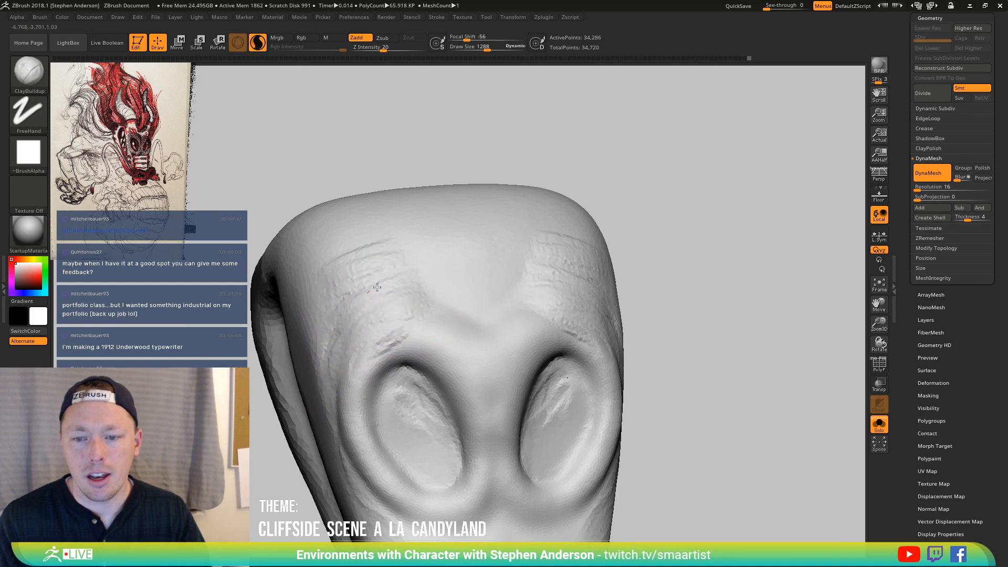
drag(341, 291, 329, 302)
mouse_move(329, 303)
ctrl+right_down()
mouse_move(330, 263)
mouse_move(383, 282)
mouse_move(376, 367)
mouse_move(347, 326)
mouse_move(380, 281)
ctrl+right_up()
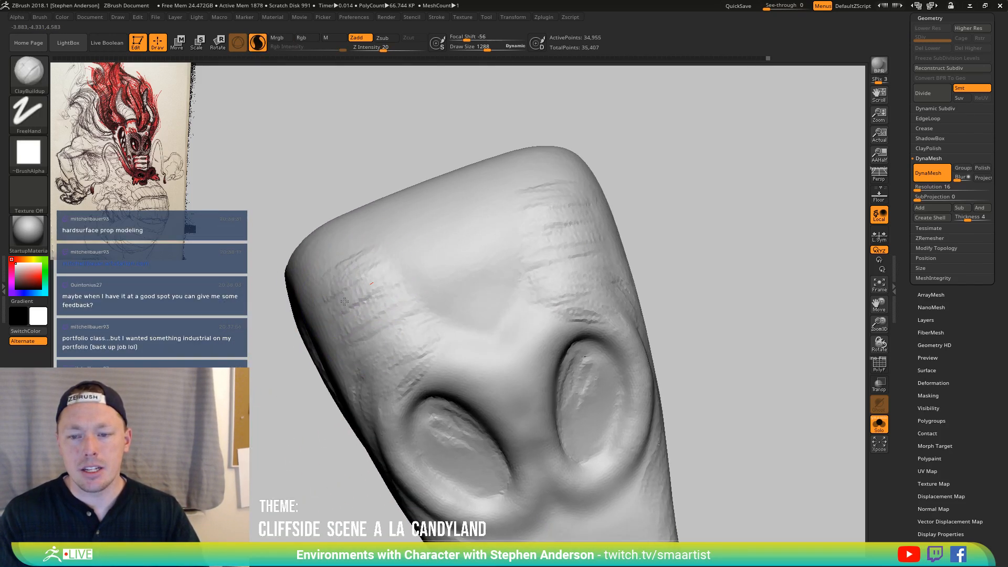
Carve a hollow into the middle of the forehead and shape the brow ridges around it down to the eye sockets
mouse_move(344, 301)
mouse_down()
mouse_move(399, 294)
mouse_move(425, 331)
mouse_up()
mouse_move(381, 382)
mouse_down()
mouse_move(414, 354)
mouse_move(394, 444)
mouse_up()
mouse_move(394, 443)
right_down()
mouse_move(434, 335)
mouse_move(430, 380)
right_up()
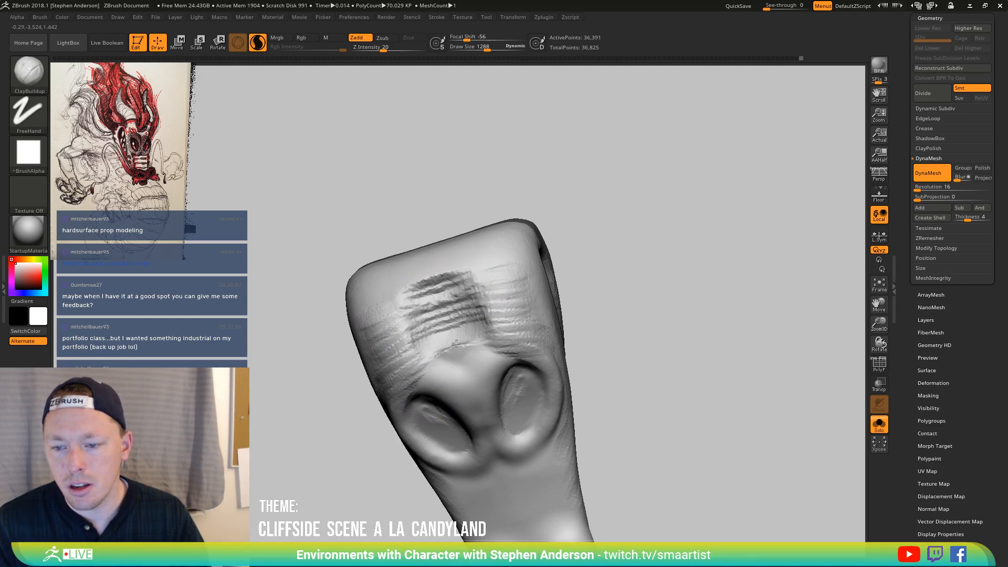
mouse_move(459, 355)
right_down()
mouse_move(475, 354)
mouse_move(402, 340)
right_up()
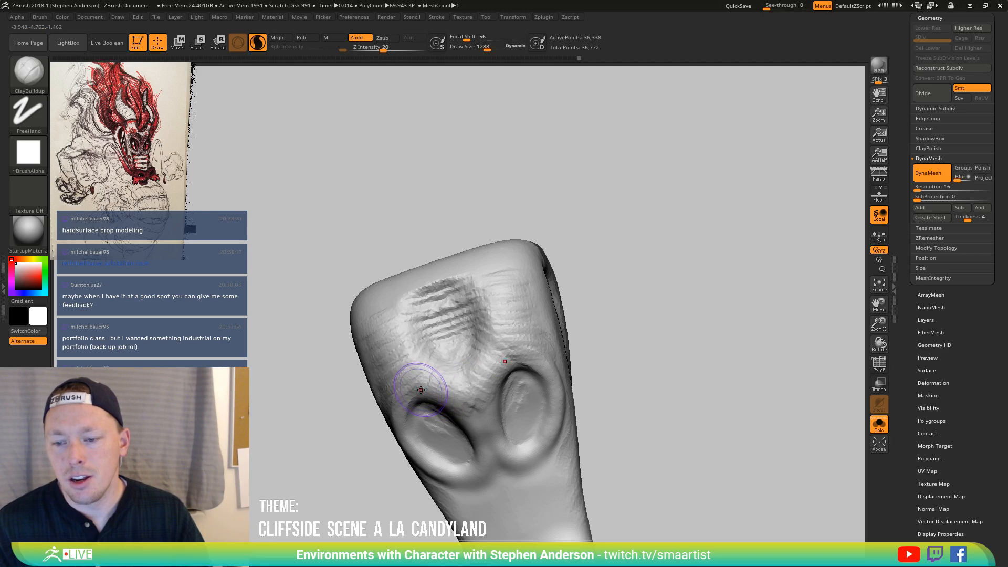
right_drag(420, 390, 419, 340)
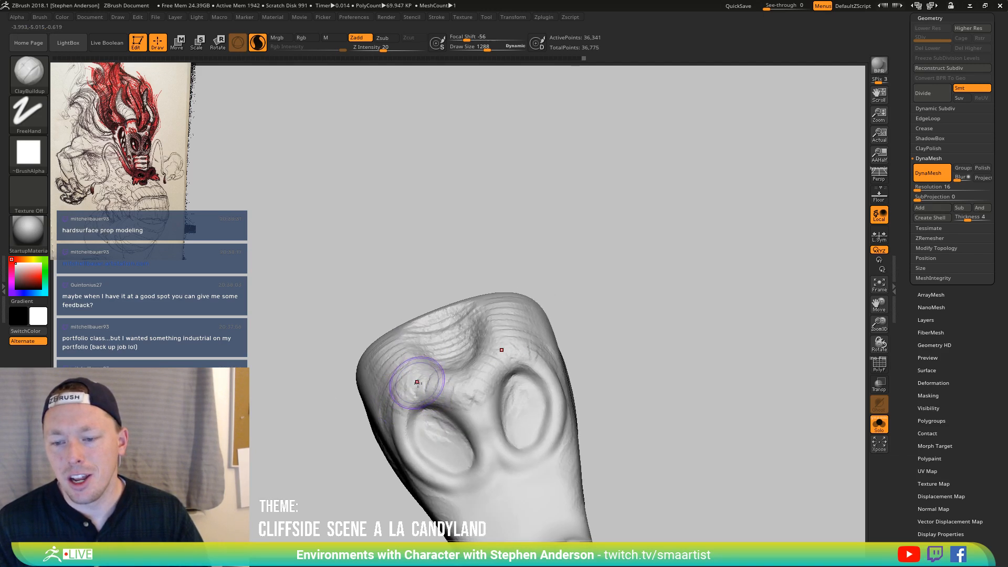
Work ClayBuildup strokes along both sides of the snout between the eye sockets and the nostrils
mouse_move(456, 401)
right_down()
mouse_move(420, 334)
mouse_move(483, 371)
mouse_move(421, 408)
right_up()
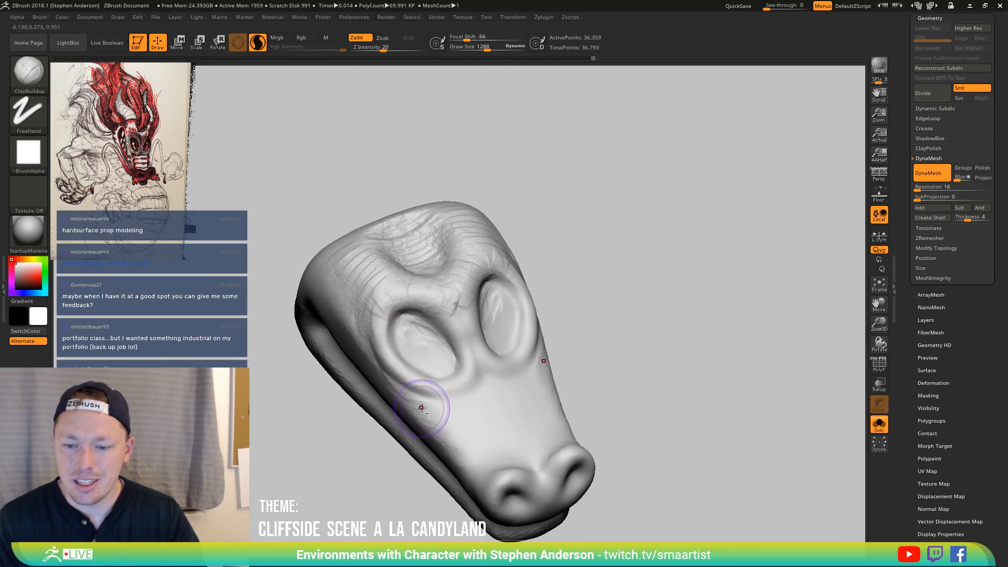
drag(460, 429, 488, 463)
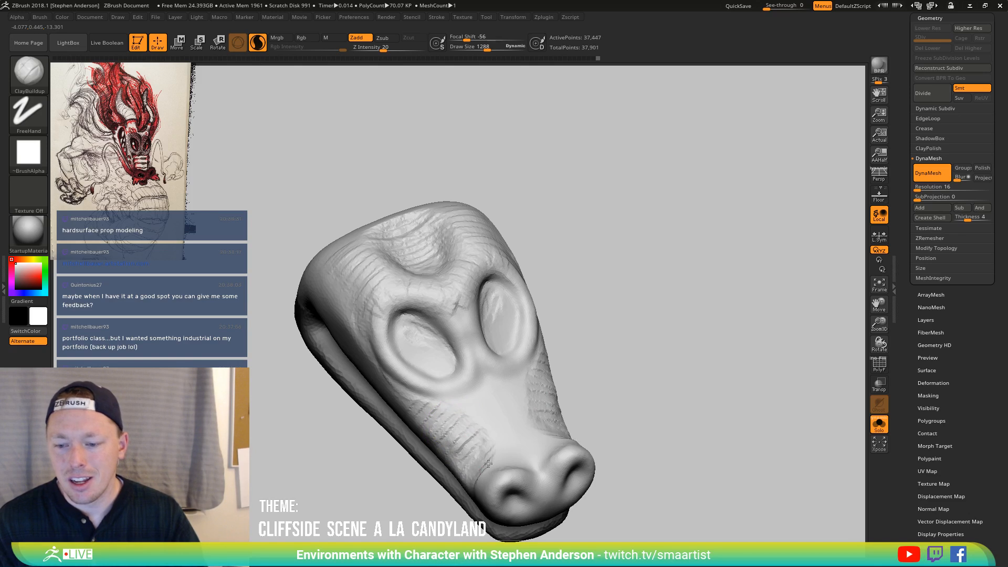
right_drag(463, 461, 482, 433)
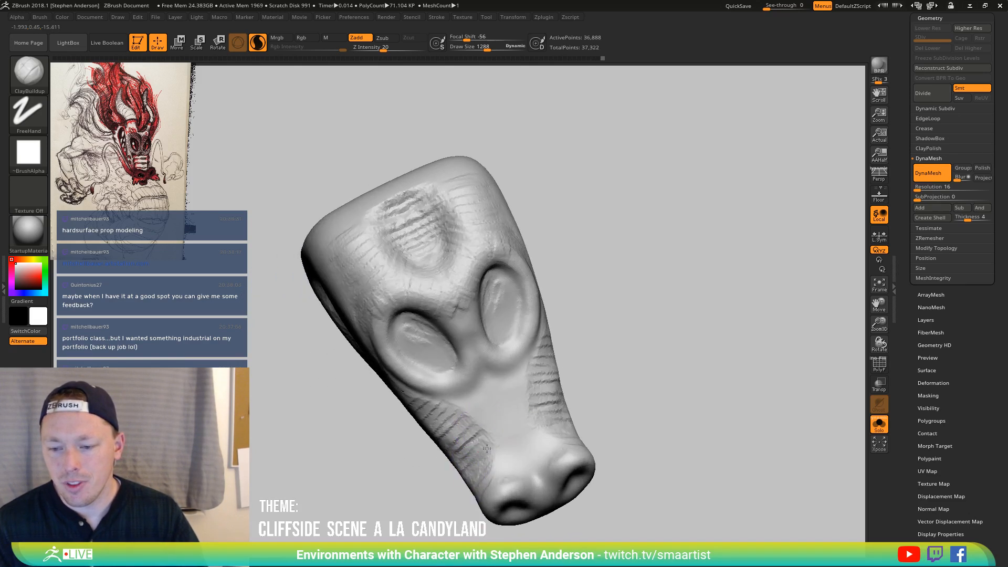
Build up both sides of the snout from the nostrils to just below the eye sockets with ClayBuildup strokes
drag(486, 449, 474, 483)
mouse_move(486, 475)
right_down()
mouse_move(475, 462)
mouse_move(441, 493)
mouse_move(467, 448)
mouse_move(460, 361)
mouse_move(396, 272)
right_up()
drag(412, 280, 418, 308)
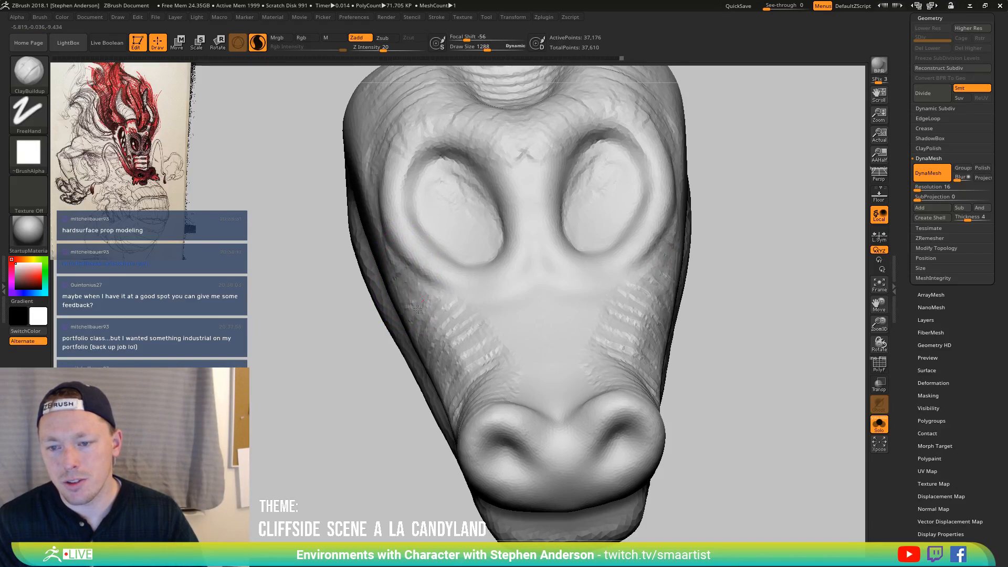
right_drag(434, 351, 468, 267)
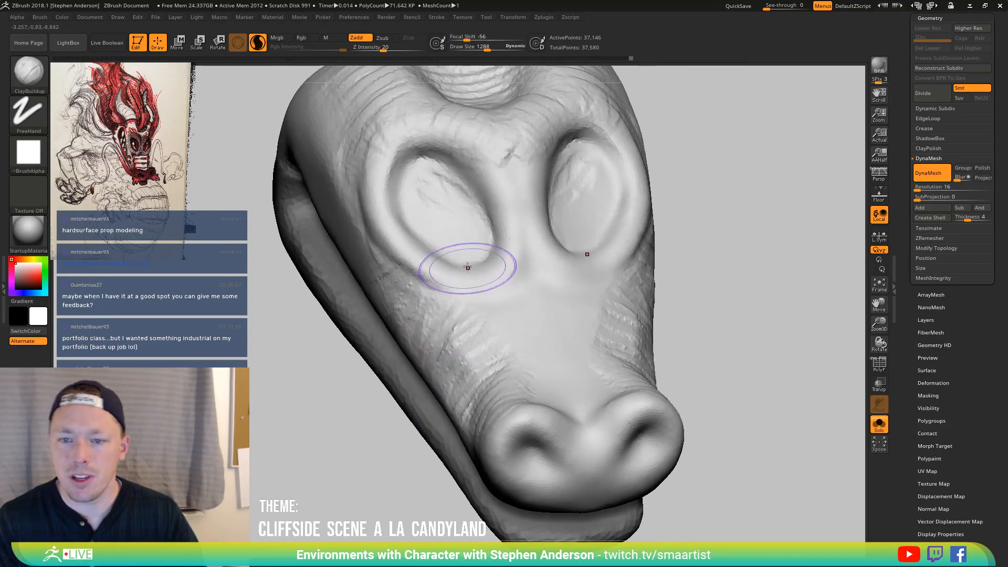
Shape the outer rims of the eye sockets and carve a crease around their lower outer edges with ClayBuildup
drag(452, 288, 371, 206)
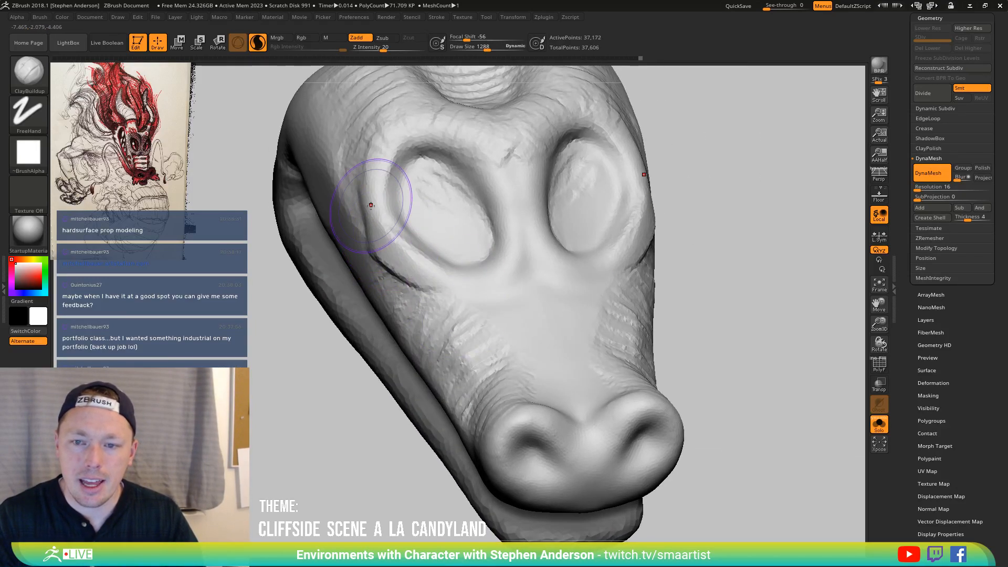
drag(386, 161, 386, 247)
right_drag(473, 297, 465, 357)
alt+drag(420, 267, 437, 323)
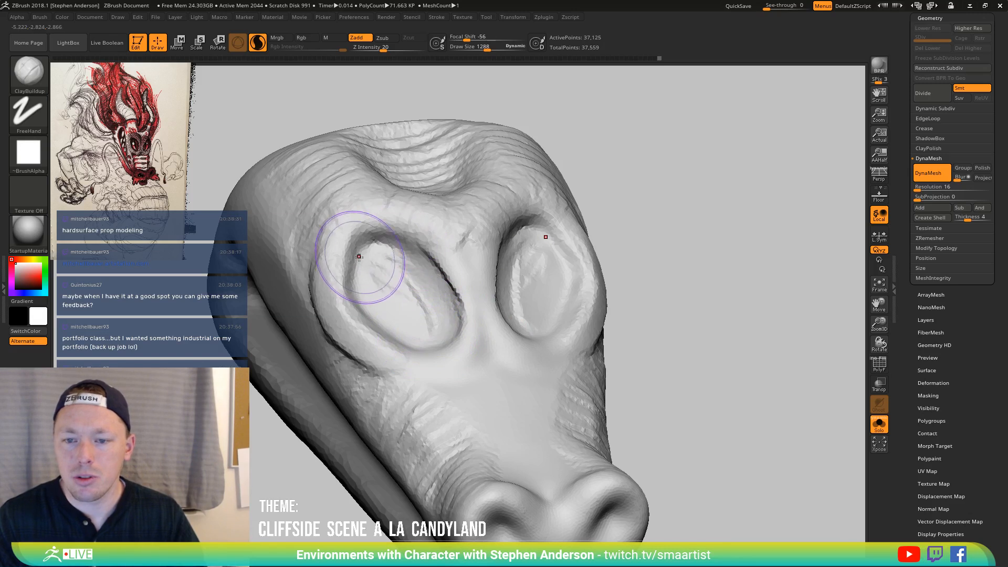
Sharpen the upper and inner edges of the eye sockets and extend the crease along their outer rims
mouse_move(361, 255)
alt+mouse_down()
mouse_move(378, 298)
mouse_move(395, 262)
alt+mouse_up()
mouse_move(395, 262)
alt+mouse_down()
mouse_move(370, 265)
mouse_move(424, 290)
alt+mouse_up()
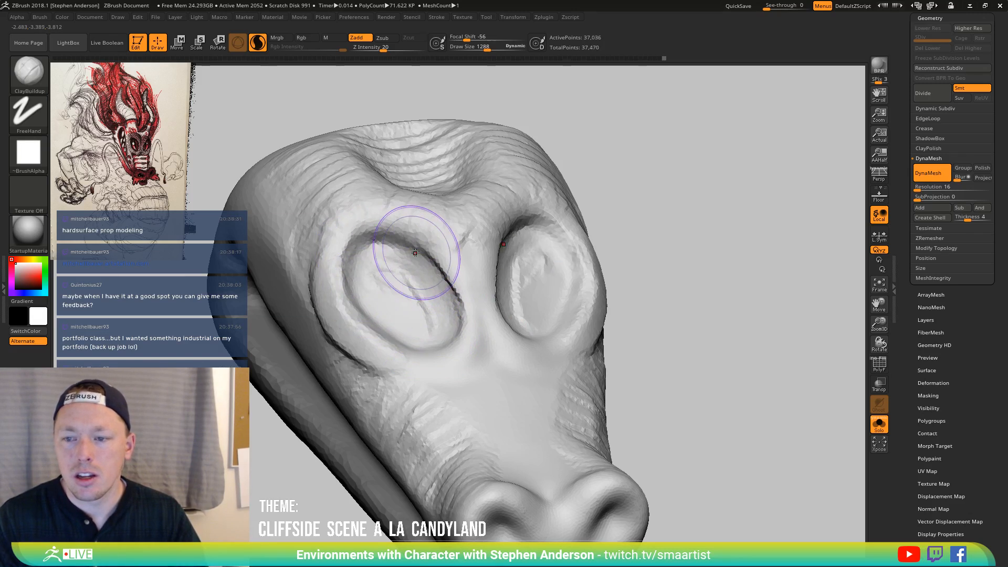
mouse_move(412, 247)
right_down()
mouse_move(438, 259)
mouse_move(420, 255)
right_up()
mouse_move(333, 232)
shift+mouse_down()
mouse_move(323, 273)
mouse_move(336, 299)
shift+mouse_up()
alt+right_drag(318, 263, 355, 358)
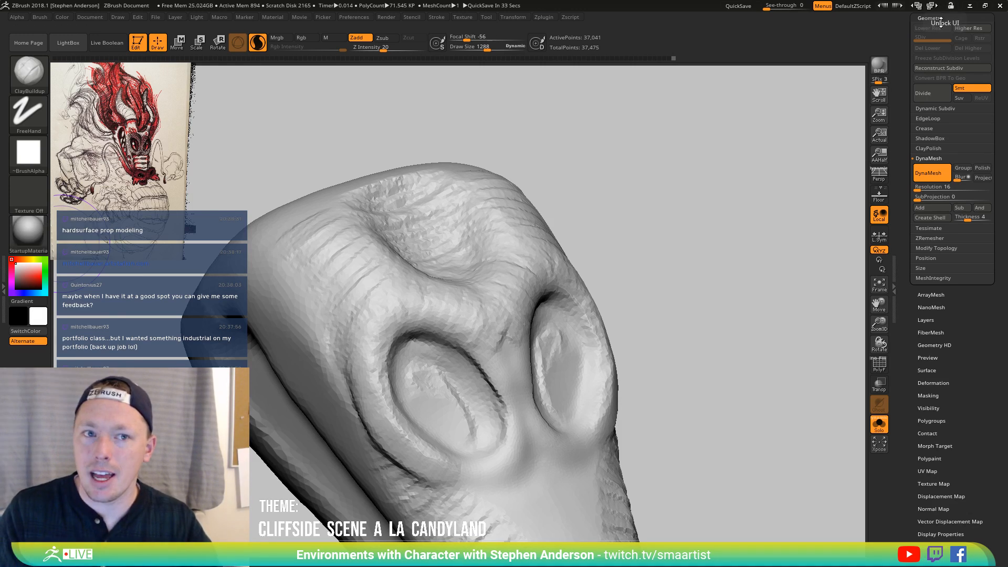
Rework the forehead hollow and the temples beside the eye sockets with ClayBuildup, and smooth the sides of the head
drag(670, 258, 670, 330)
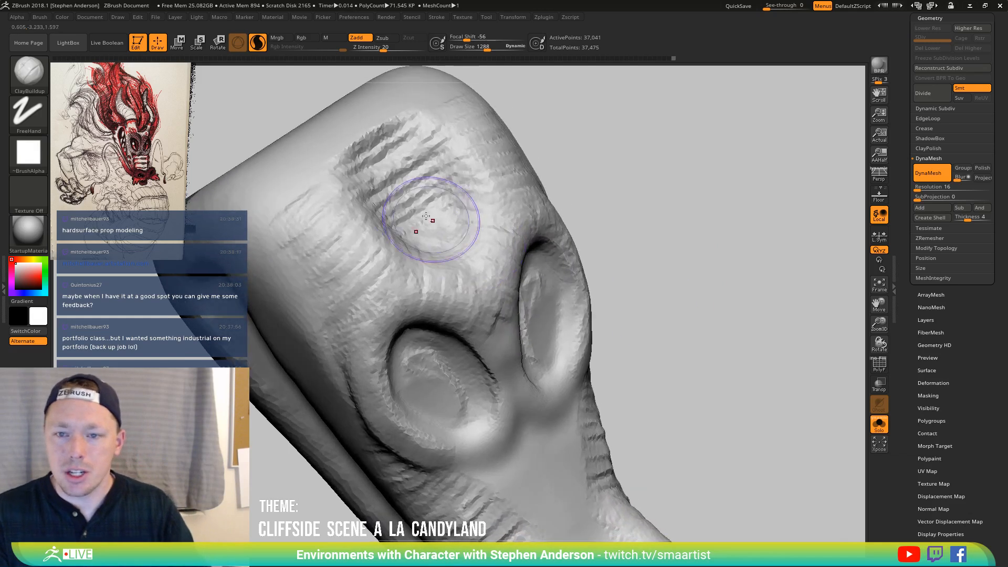
alt+right_drag(432, 222, 439, 364)
right_drag(404, 247, 393, 305)
mouse_move(393, 305)
mouse_down()
mouse_move(361, 326)
mouse_move(394, 331)
mouse_move(368, 294)
mouse_move(305, 327)
mouse_move(377, 259)
mouse_move(321, 275)
mouse_move(295, 332)
mouse_up()
right_drag(373, 335, 363, 248)
drag(362, 249, 389, 286)
mouse_move(410, 345)
mouse_down()
mouse_move(364, 347)
mouse_move(370, 362)
mouse_move(417, 383)
mouse_move(408, 389)
mouse_up()
mouse_move(408, 387)
right_down()
mouse_move(423, 378)
mouse_move(383, 362)
mouse_move(370, 336)
mouse_move(360, 387)
right_up()
right_drag(361, 344, 371, 305)
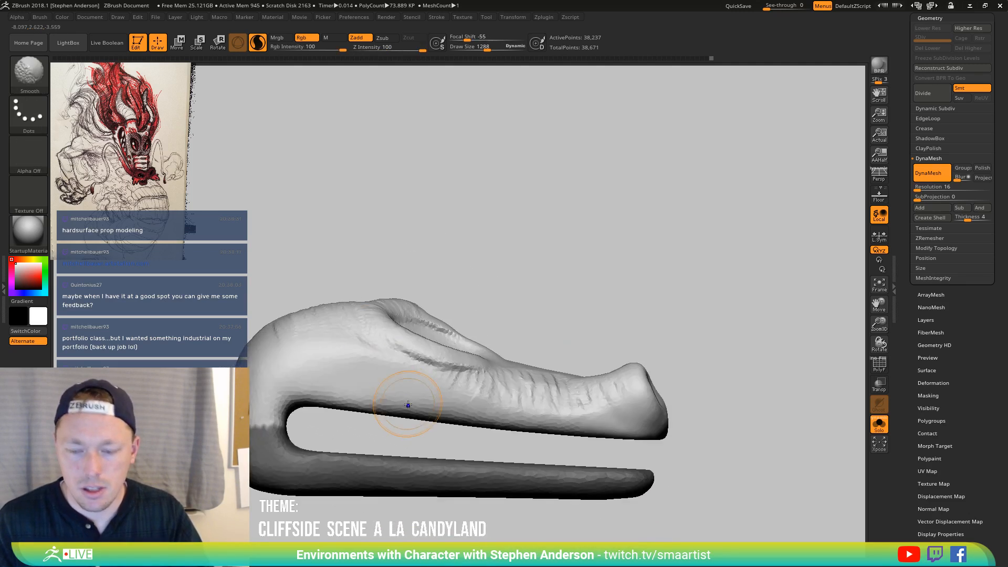
With the Move brush at draw size 3188, reshape the rear underside of the upper jaw near the mouth corner
key(b)
key(m)
key(v)
key(s)
mouse_move(365, 409)
mouse_down()
mouse_move(388, 407)
mouse_move(336, 389)
mouse_move(402, 390)
mouse_up()
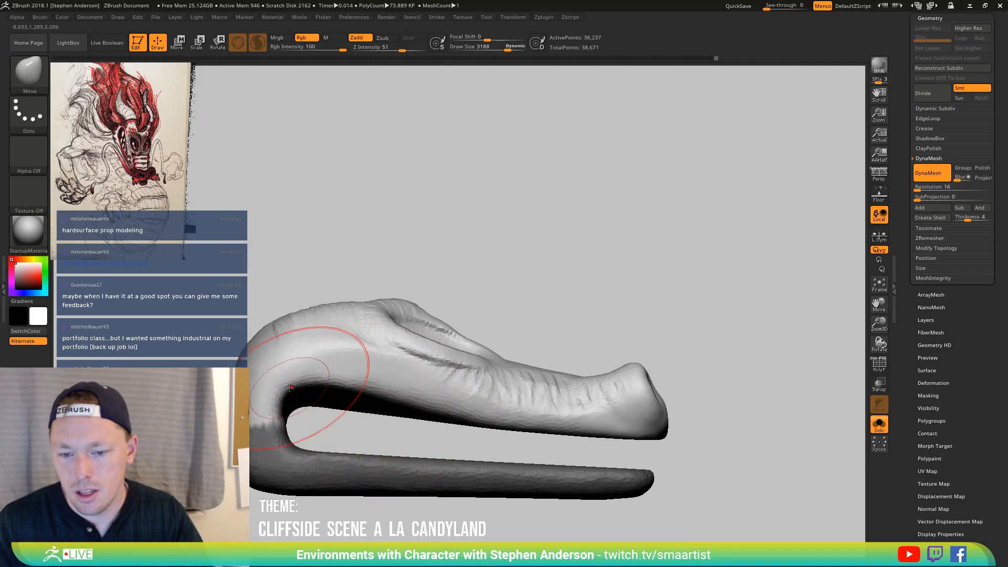
drag(338, 360, 278, 372)
drag(382, 391, 393, 381)
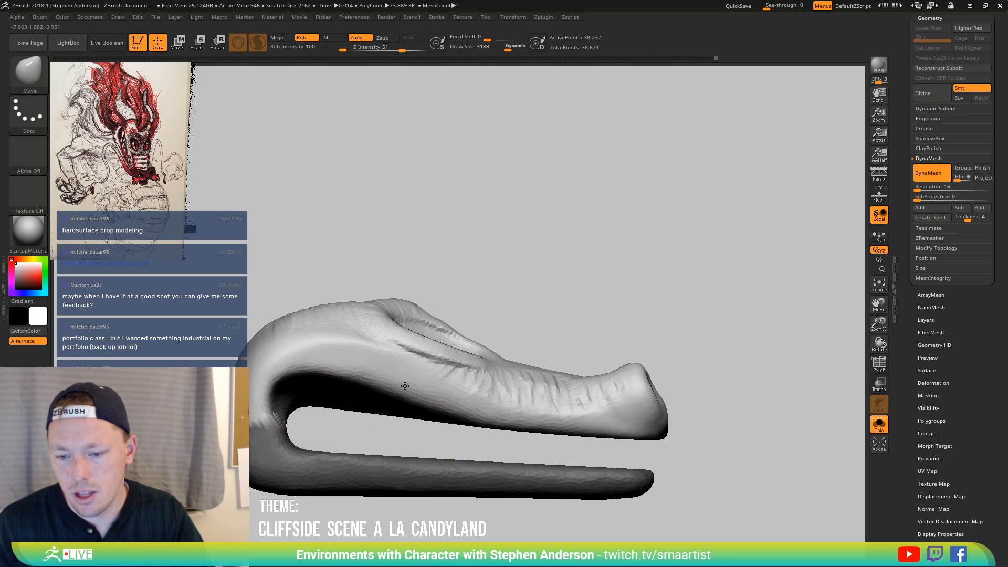
Invert the mask to protect the upper jaw, reshape the back of the lower jaw at draw size 2730, and clear the mask
key(ctrl+i)
mouse_move(282, 452)
mouse_down()
mouse_move(327, 437)
mouse_move(300, 444)
mouse_up()
key(s)
key(shift)
key(s)
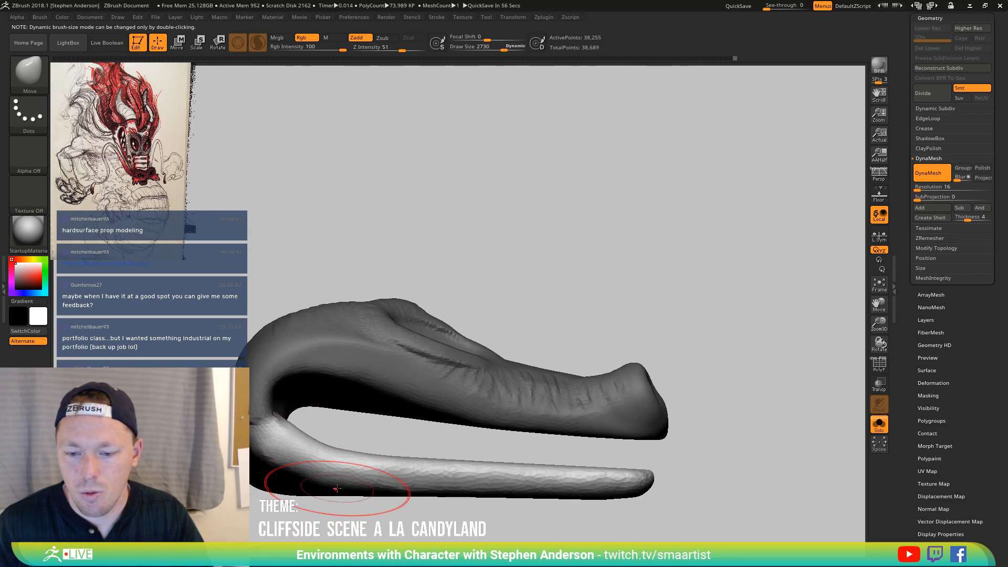
ctrl+drag(187, 421, 203, 431)
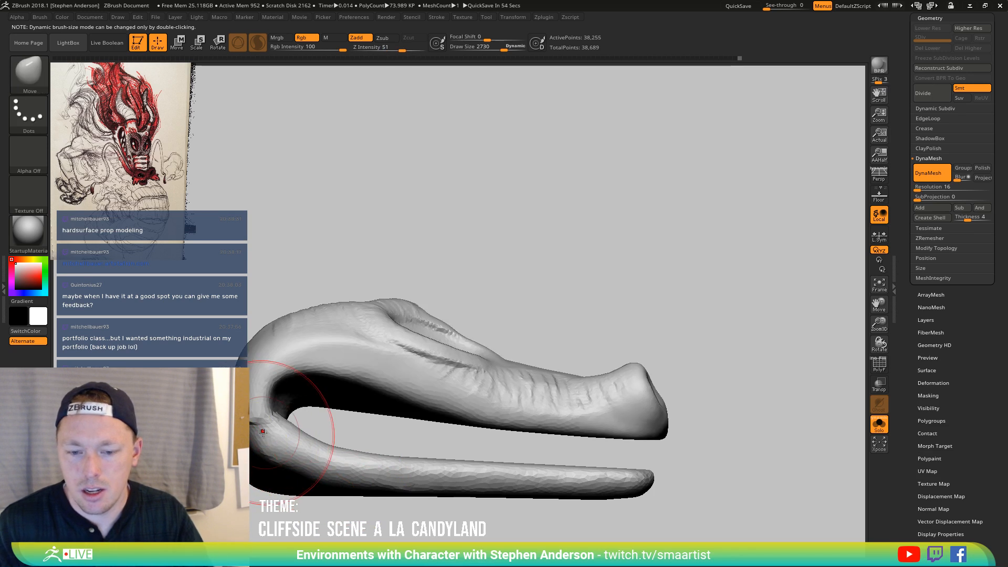
drag(263, 423, 315, 408)
Show the polygroup wireframe, smooth the lower jaw and mouth corner, and remesh the head with DynaMesh
key(shift+f)
drag(273, 462, 311, 390)
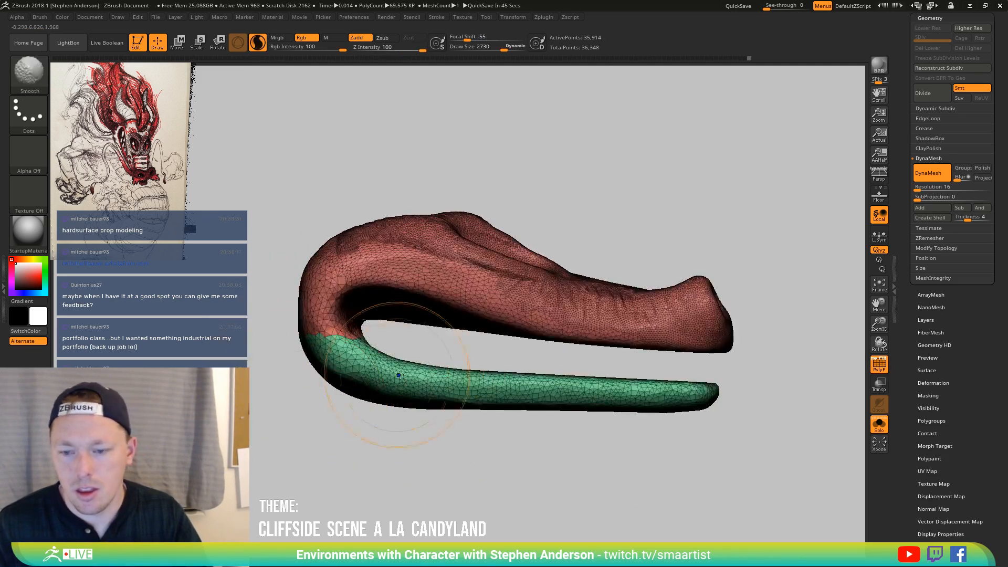
mouse_move(436, 382)
alt+right_down()
mouse_move(357, 425)
mouse_move(377, 380)
mouse_move(309, 506)
alt+right_up()
mouse_move(305, 503)
mouse_down()
mouse_move(284, 485)
mouse_move(411, 496)
mouse_up()
shift+drag(299, 490, 477, 458)
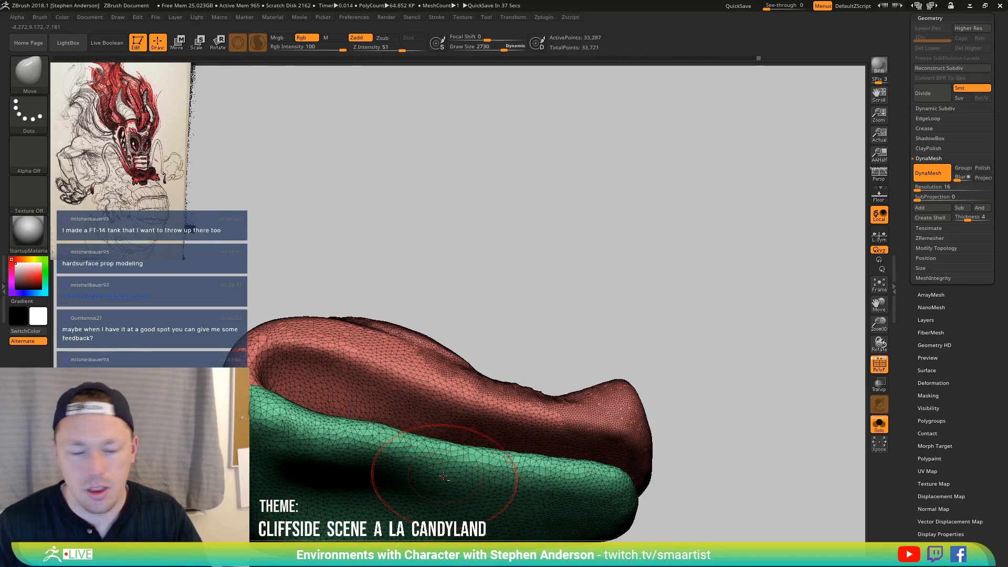
With ClayBuildup at draw size 1326, build up the temples behind the eye sockets and hide the wireframe
mouse_move(445, 459)
alt+right_down()
mouse_move(320, 415)
mouse_move(341, 403)
alt+right_up()
mouse_move(346, 417)
right_down()
mouse_move(328, 379)
mouse_move(397, 406)
right_up()
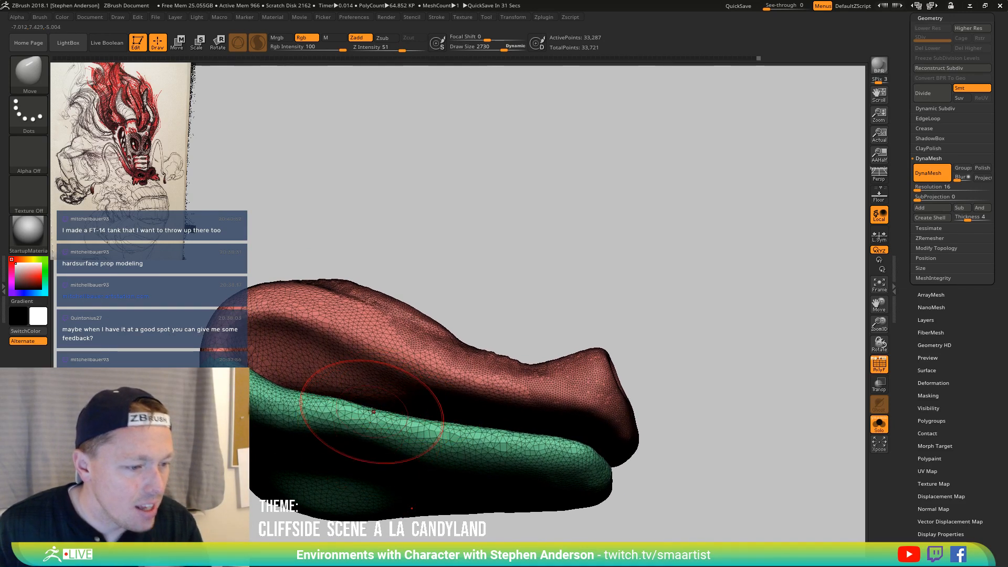
mouse_move(370, 428)
right_down()
mouse_move(383, 424)
mouse_move(351, 299)
mouse_move(380, 360)
mouse_move(409, 374)
mouse_move(398, 367)
right_up()
key(b)
key(c)
key(b)
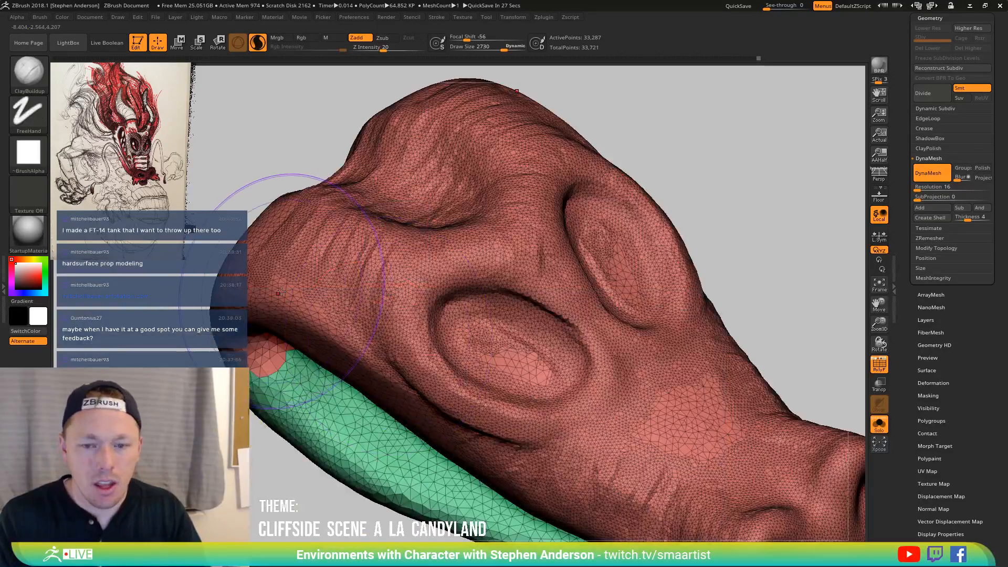
key(s)
mouse_move(278, 295)
mouse_down()
mouse_move(262, 295)
mouse_move(285, 295)
mouse_move(337, 331)
mouse_move(410, 399)
mouse_up()
key(shift+f)
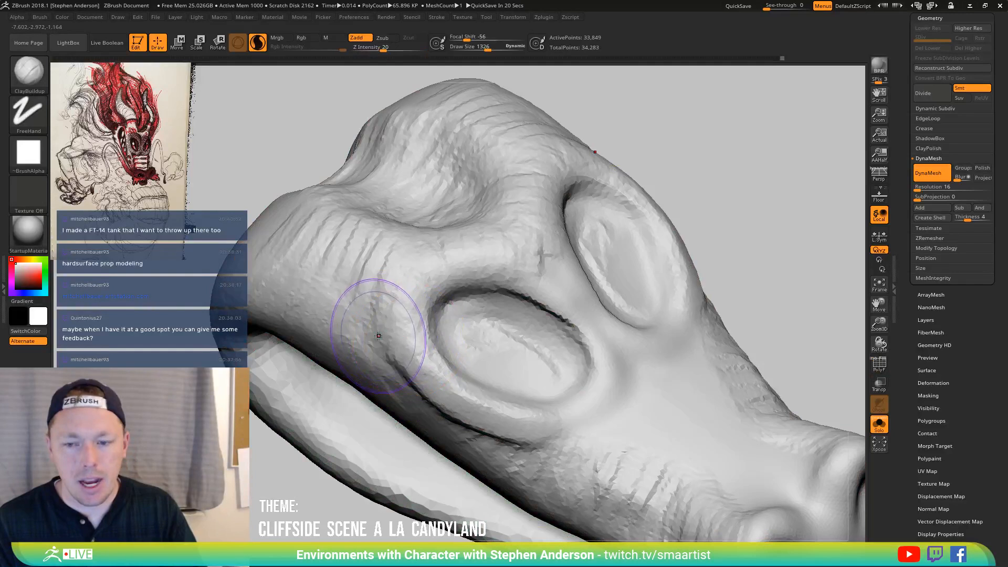
mouse_move(385, 328)
right_down()
mouse_move(420, 346)
mouse_move(446, 401)
mouse_move(445, 368)
right_up()
alt+right_drag(493, 402, 439, 367)
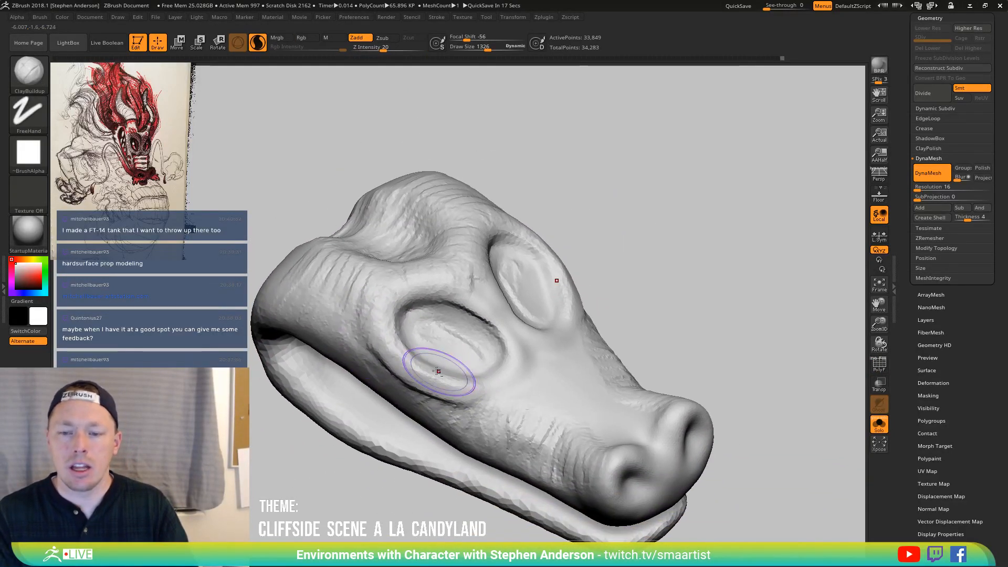
With the Move brush at draw size 2357, adjust the sides of the lower jaw at the back of the head
mouse_move(304, 291)
right_down()
mouse_move(294, 294)
mouse_move(326, 333)
mouse_move(423, 354)
mouse_move(445, 317)
right_up()
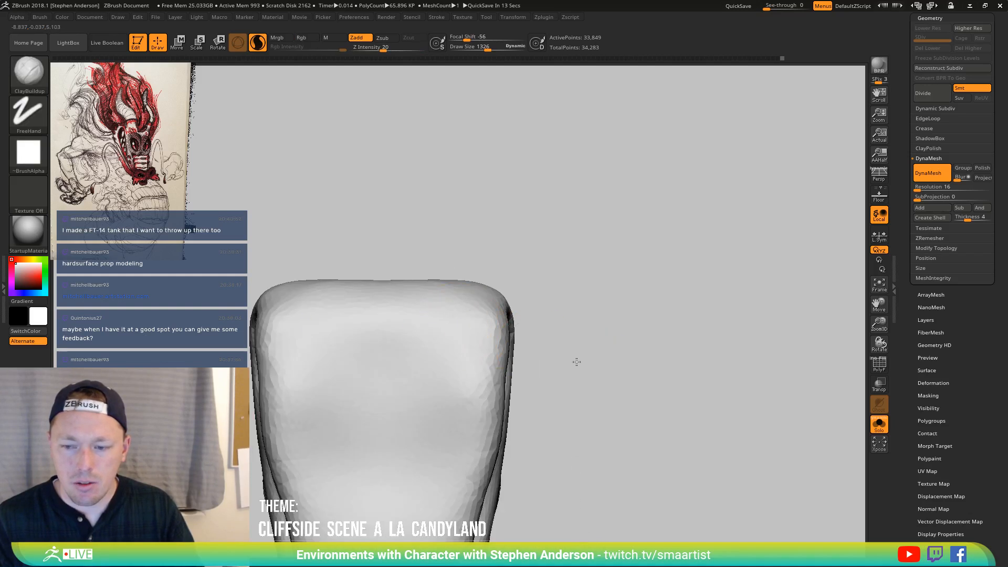
alt+right_drag(576, 362, 531, 342)
key(b)
key(m)
key(v)
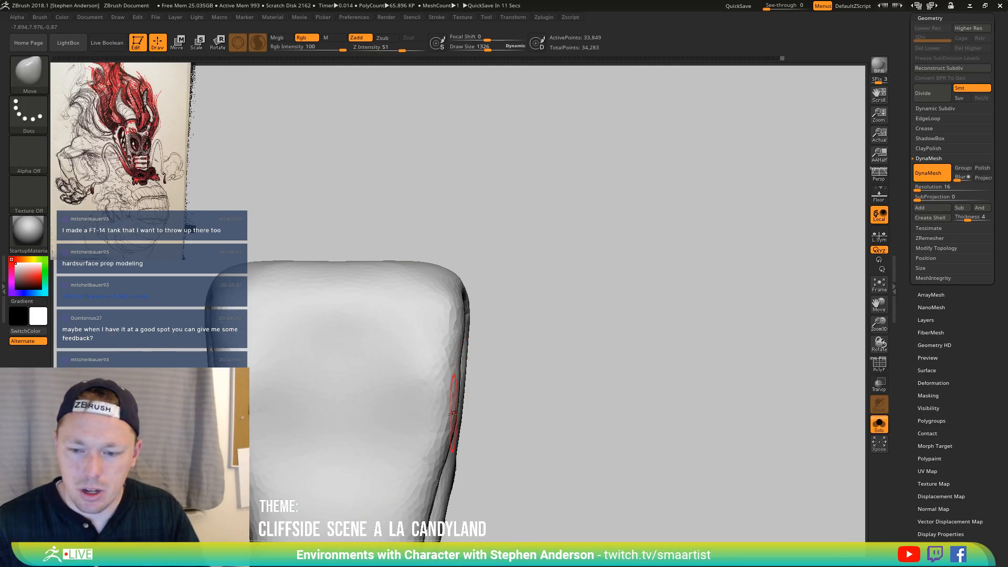
key(s)
drag(427, 424, 475, 427)
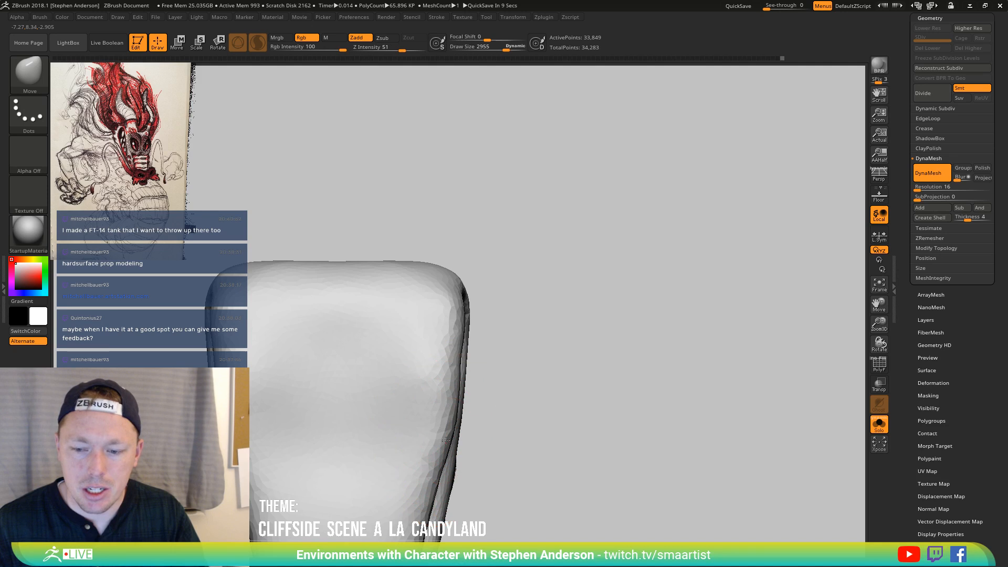
key(s)
click(461, 342)
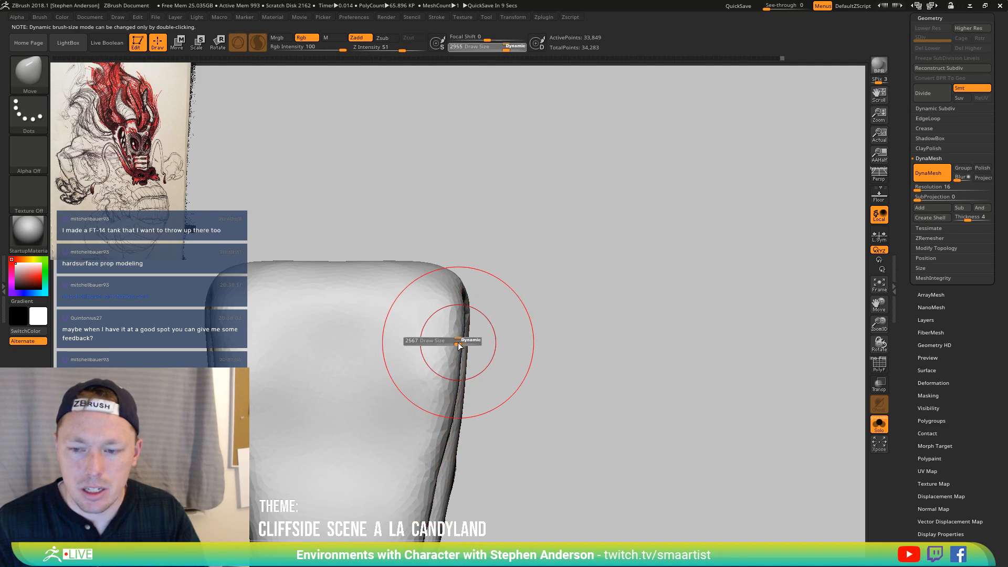
mouse_move(459, 324)
right_down()
mouse_move(462, 347)
mouse_move(461, 316)
right_up()
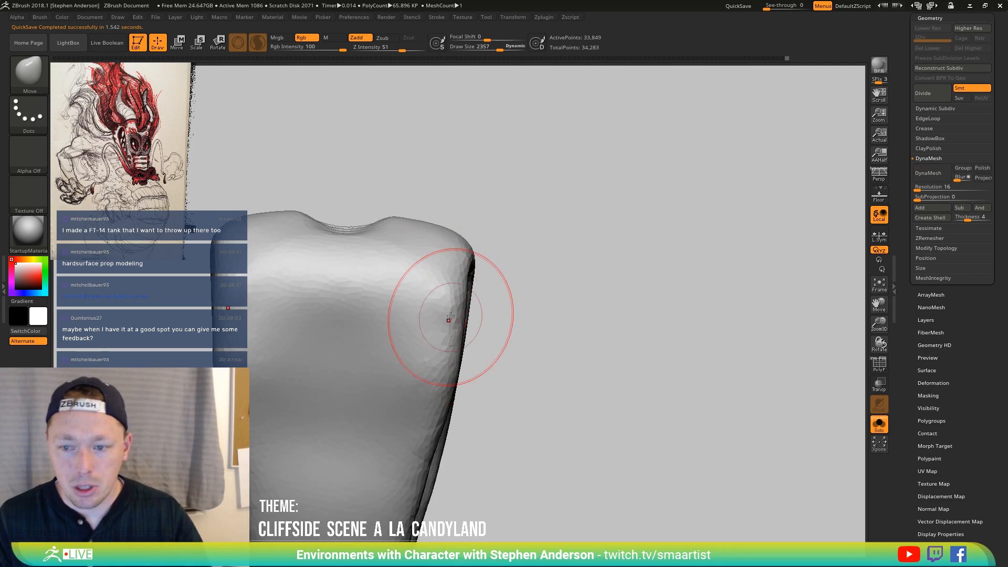
right_drag(451, 316, 462, 308)
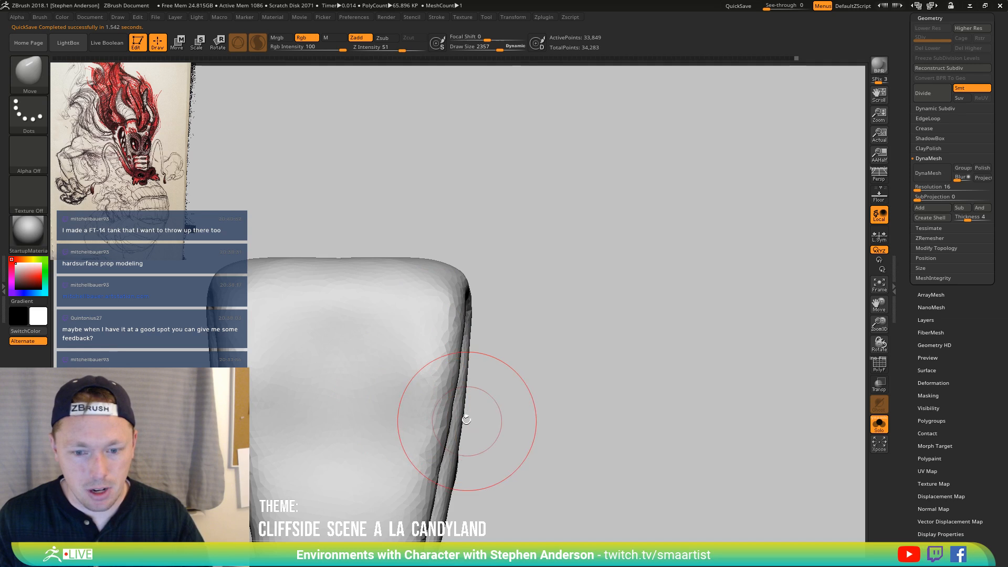
Narrow the front half of the lower jaw symmetrically with the Move brush at draw size 3493
alt+right_drag(445, 351, 443, 163)
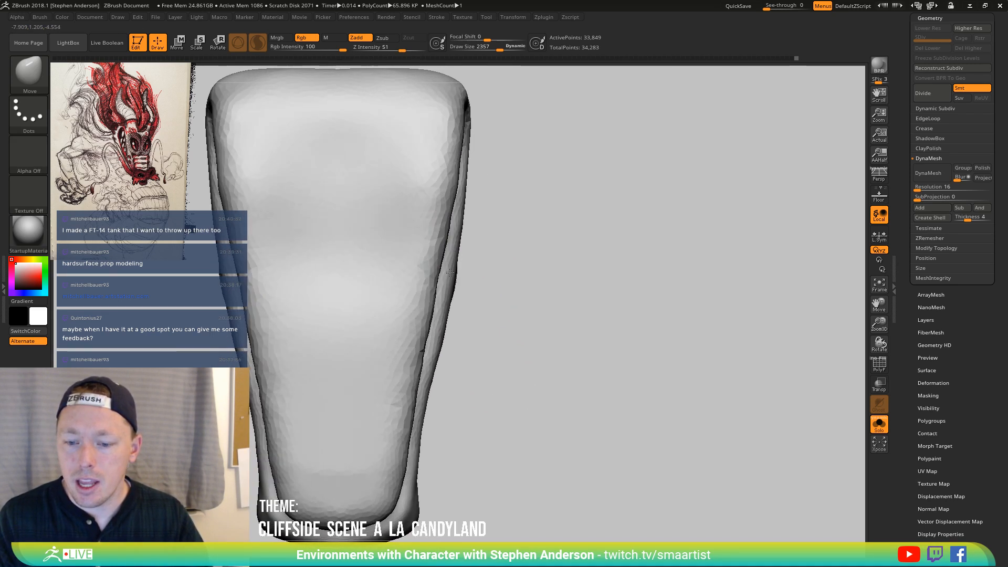
key(s)
mouse_move(418, 429)
mouse_down()
mouse_move(423, 419)
mouse_move(411, 419)
mouse_up()
key(s)
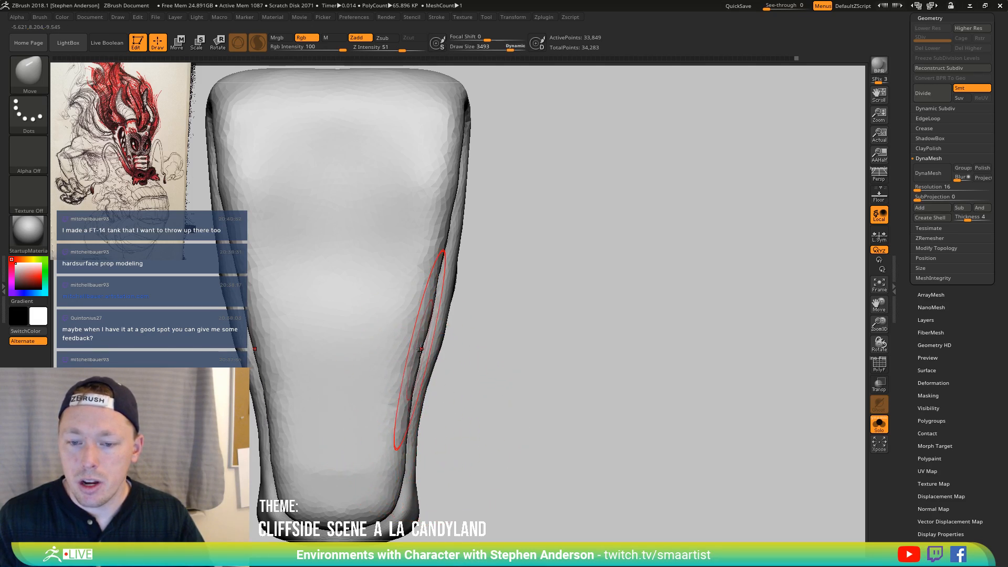
drag(437, 351, 428, 349)
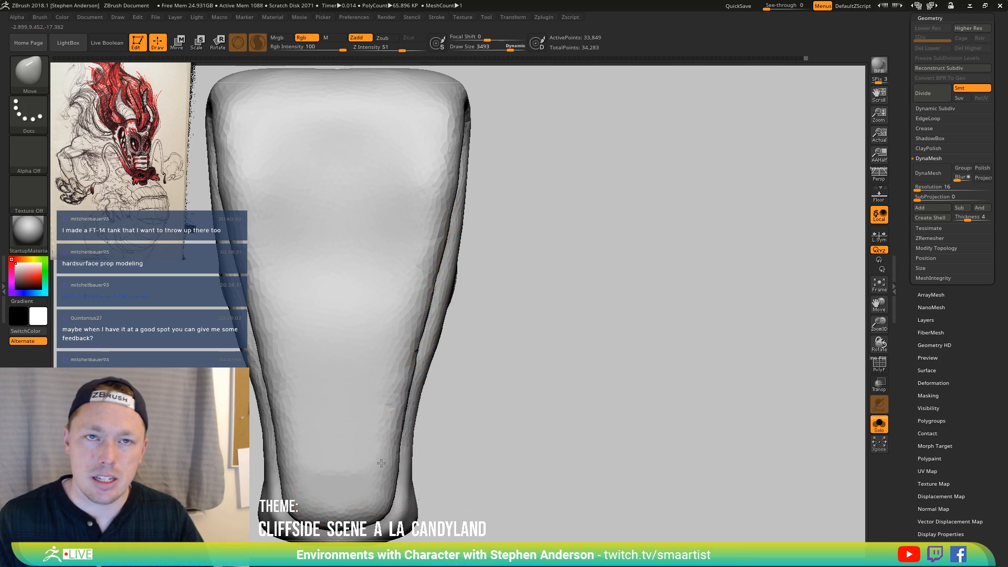
drag(380, 448, 382, 415)
drag(382, 411, 386, 398)
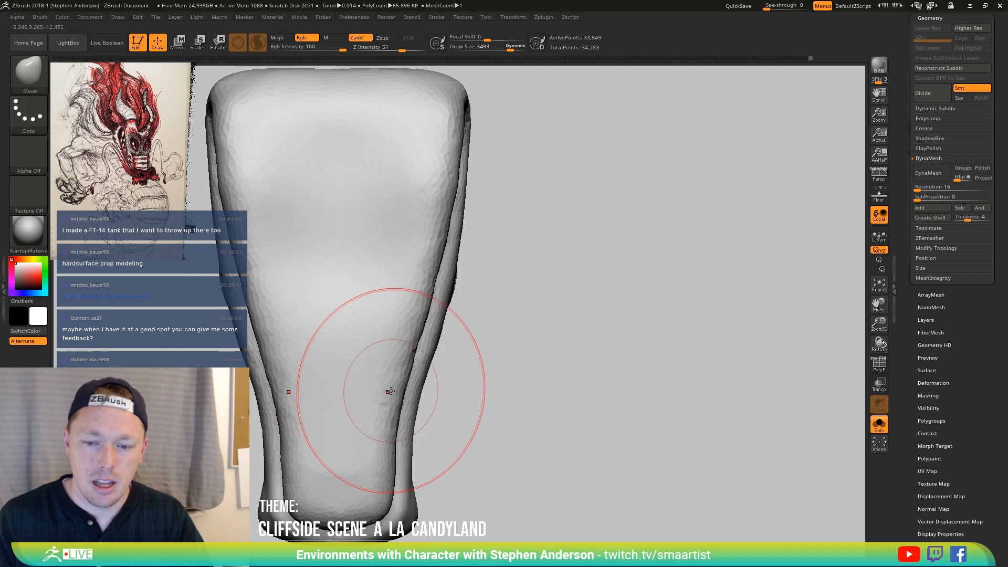
mouse_move(442, 368)
mouse_down()
mouse_move(411, 370)
mouse_move(443, 403)
mouse_up()
Try reshaping the cheek and the lower rim of the eye socket with the Move brush at draw size 1695
drag(577, 399, 473, 420)
mouse_move(473, 419)
right_down()
mouse_move(494, 388)
mouse_move(443, 400)
mouse_move(493, 348)
mouse_move(439, 394)
mouse_move(404, 386)
mouse_move(410, 360)
right_up()
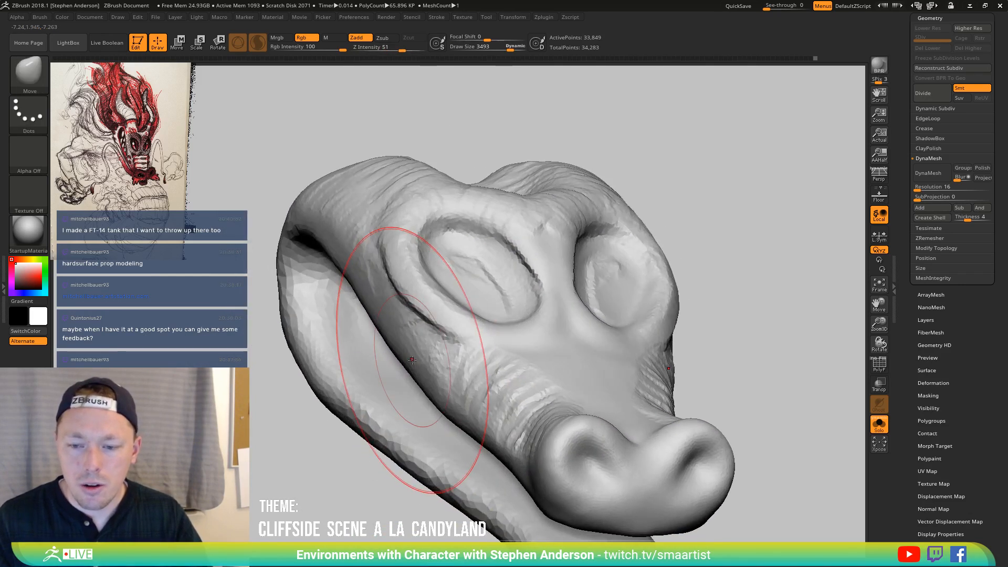
key(s)
drag(413, 361, 396, 362)
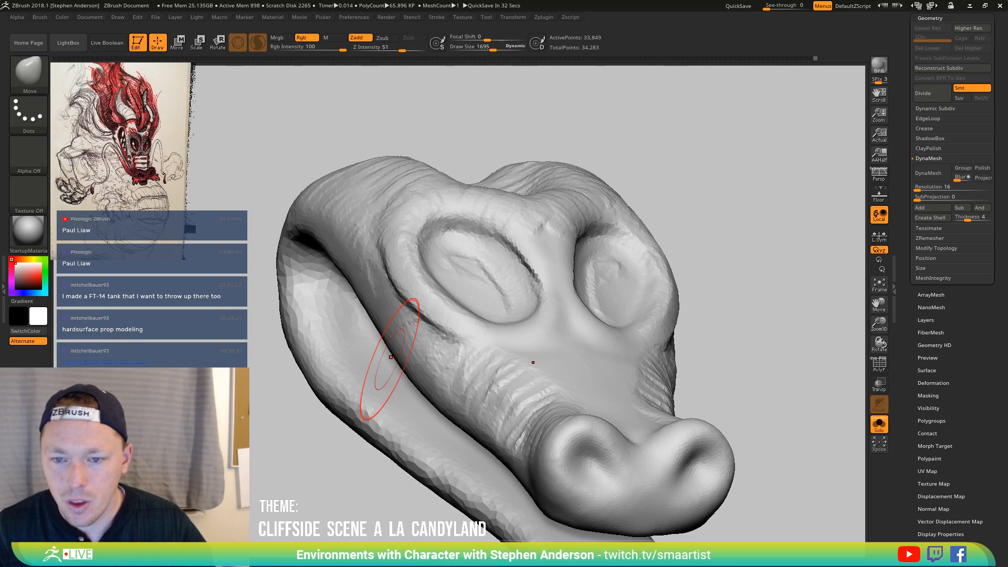
mouse_move(467, 332)
mouse_down()
mouse_move(473, 342)
mouse_move(457, 336)
mouse_up()
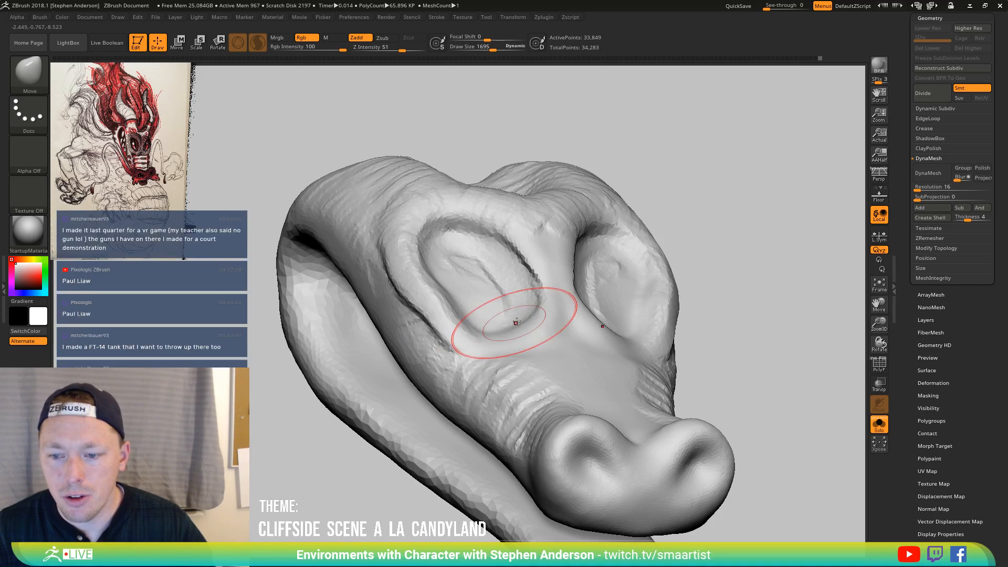
key(ctrl+z)
With the Move brush at focal shift 30 and draw size 2675, push the sides of the rear skull inward symmetrically
mouse_move(561, 295)
right_down()
mouse_move(501, 338)
mouse_move(502, 315)
mouse_move(461, 374)
mouse_move(462, 337)
mouse_move(451, 431)
mouse_move(480, 433)
mouse_move(472, 460)
right_up()
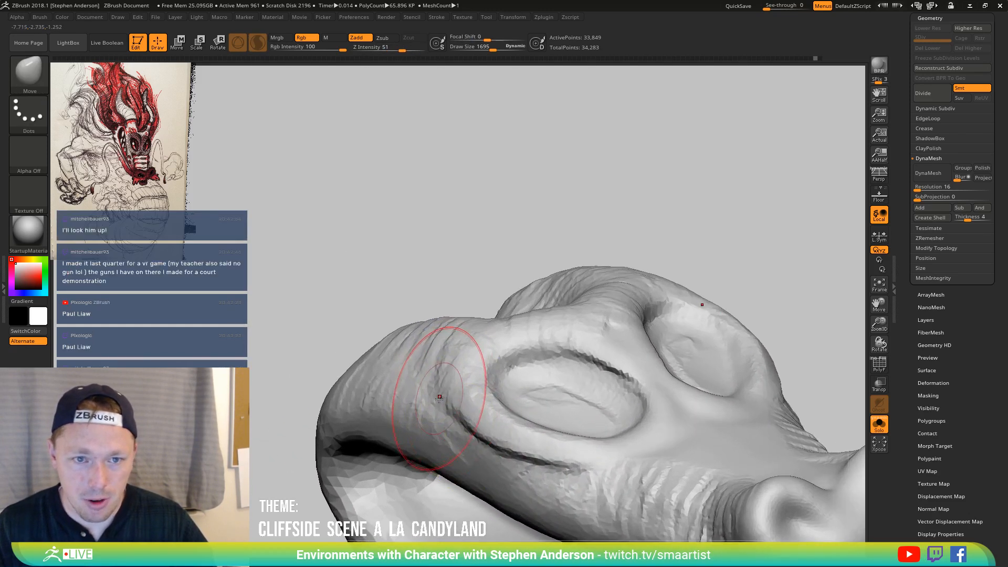
mouse_move(439, 398)
right_down()
mouse_move(448, 423)
mouse_move(394, 338)
mouse_move(428, 416)
mouse_move(413, 396)
right_up()
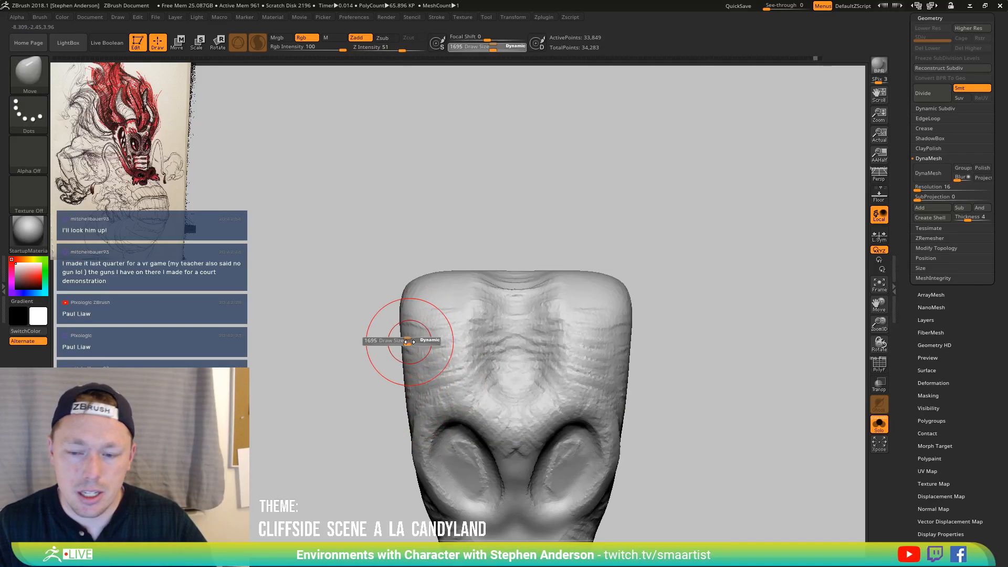
drag(487, 39, 496, 38)
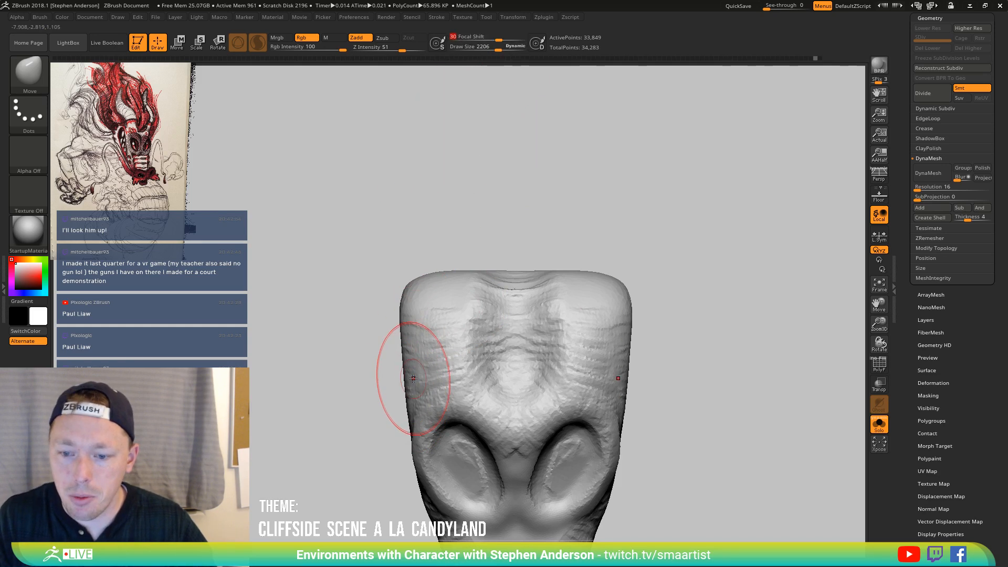
key(s)
drag(408, 387, 423, 400)
mouse_move(424, 360)
mouse_down()
mouse_move(409, 320)
mouse_move(417, 290)
mouse_up()
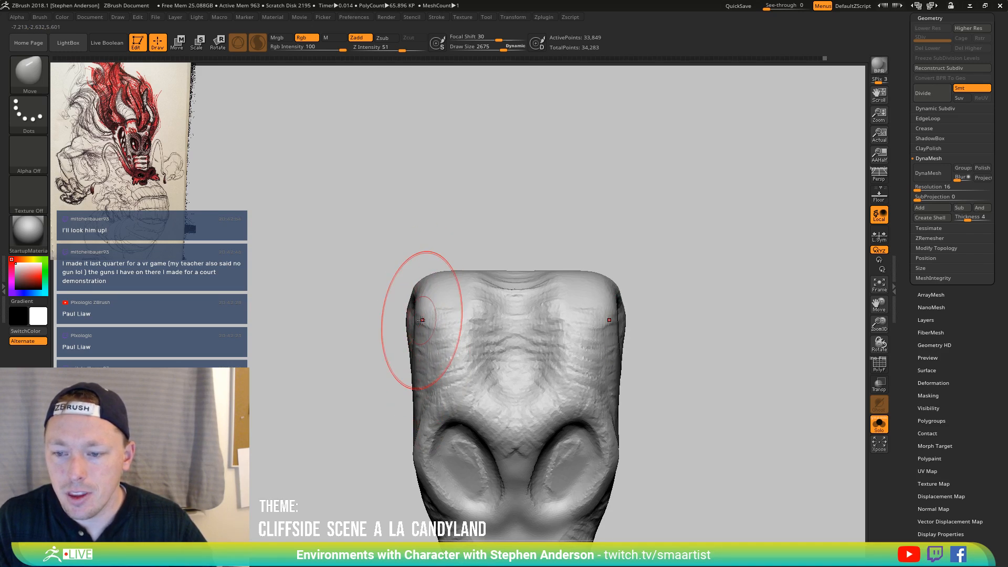
Reshape the rear corners and sides of the skull symmetrically with the Move brush at draw size 3012
drag(424, 326, 423, 370)
mouse_move(346, 329)
mouse_down()
mouse_move(442, 304)
mouse_move(474, 318)
mouse_move(418, 300)
mouse_up()
drag(414, 359, 403, 348)
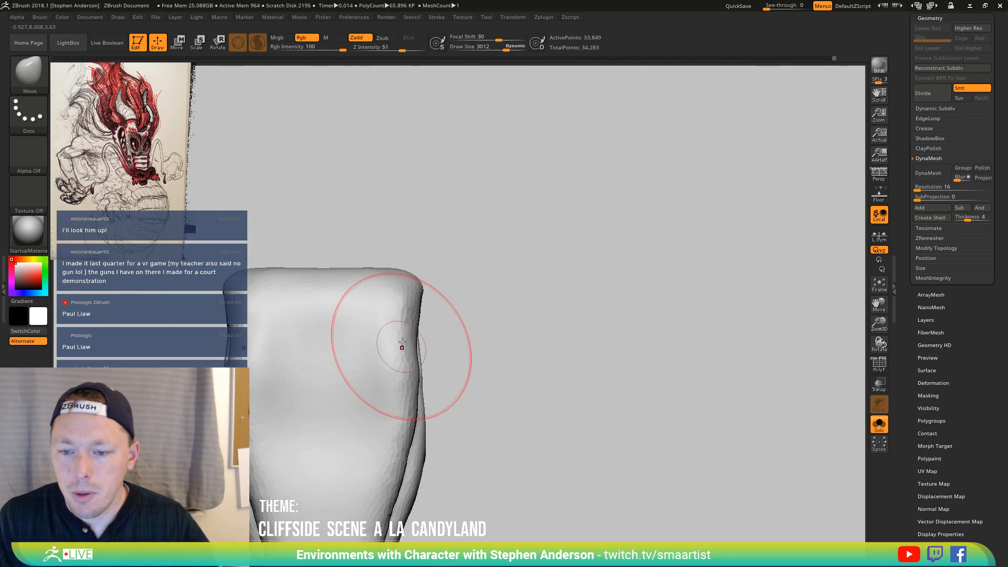
drag(416, 287, 398, 380)
drag(411, 419, 403, 423)
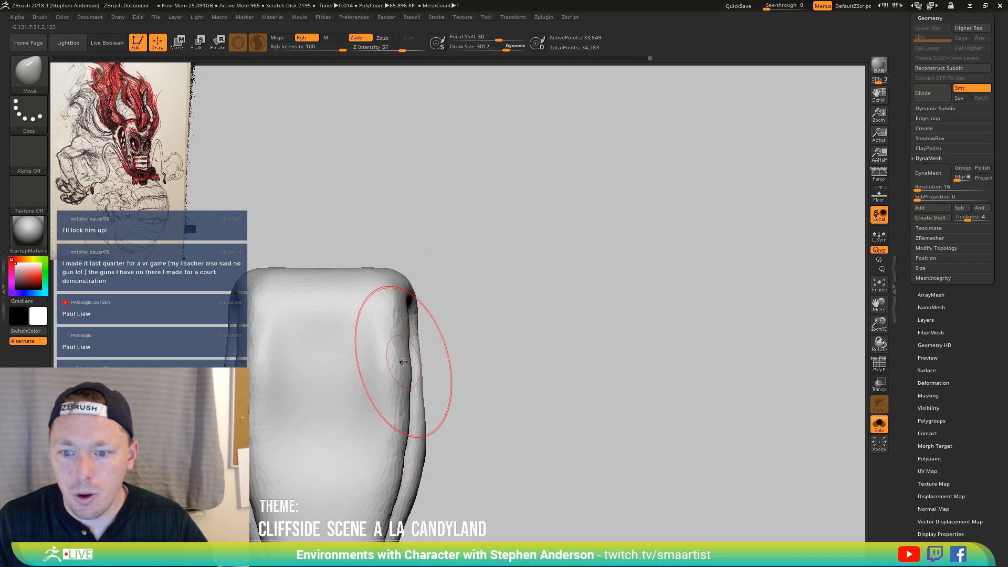
Refine the side at the back of the head with the Move brush at draw size 1965 and smooth its surface
key(s)
mouse_move(404, 376)
mouse_down()
mouse_move(396, 372)
mouse_move(411, 347)
mouse_up()
key(s)
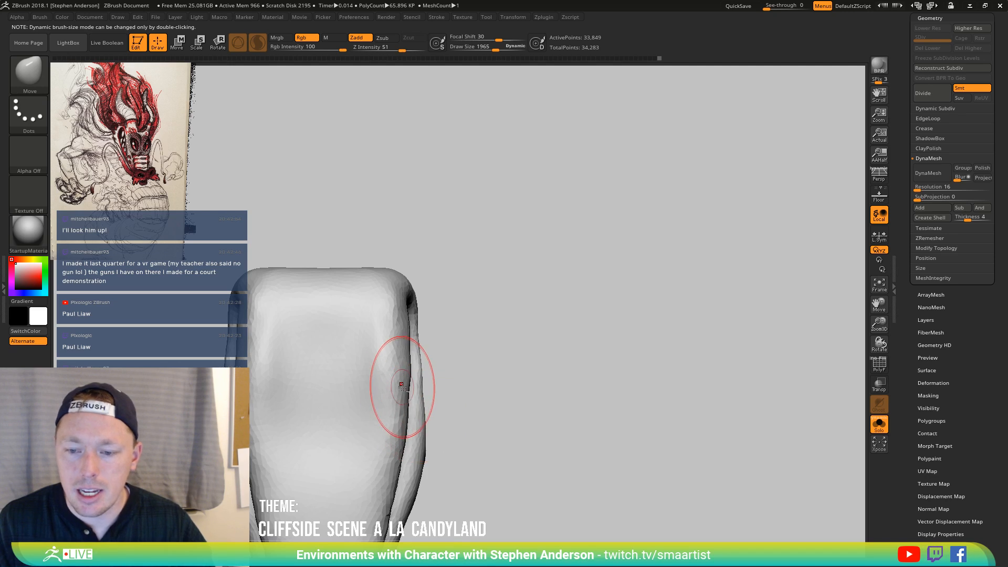
mouse_move(422, 333)
alt+mouse_down()
mouse_move(357, 326)
mouse_move(368, 389)
mouse_move(351, 450)
alt+mouse_up()
right_drag(351, 450, 342, 420)
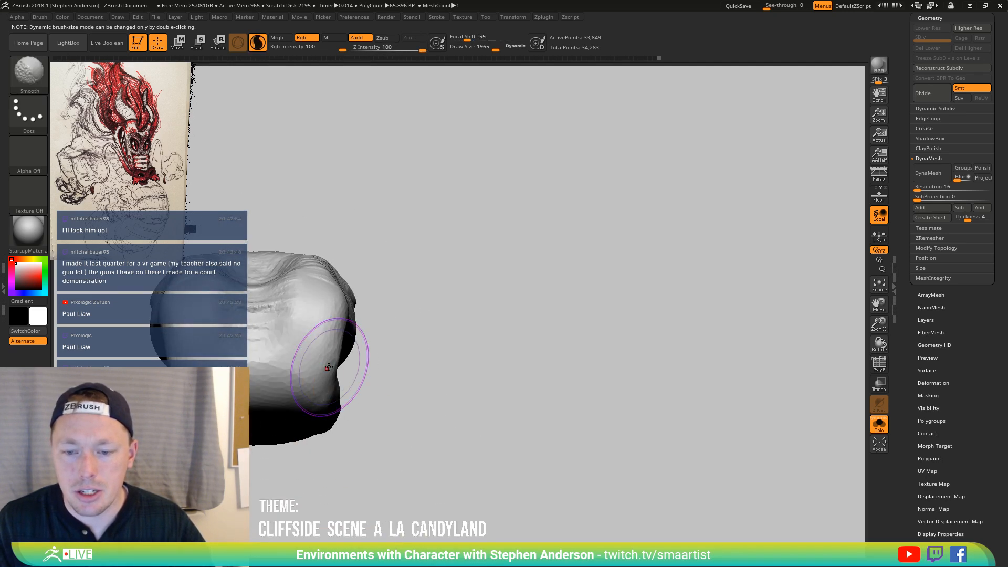
mouse_move(356, 326)
right_down()
mouse_move(318, 358)
mouse_move(308, 407)
mouse_move(337, 326)
mouse_move(305, 385)
mouse_move(338, 325)
mouse_move(311, 317)
mouse_move(301, 343)
mouse_move(261, 321)
right_up()
Try to clip the upper rear of the skull with a bent ClipCurve line from the side view
key(b)
key(t)
key(a)
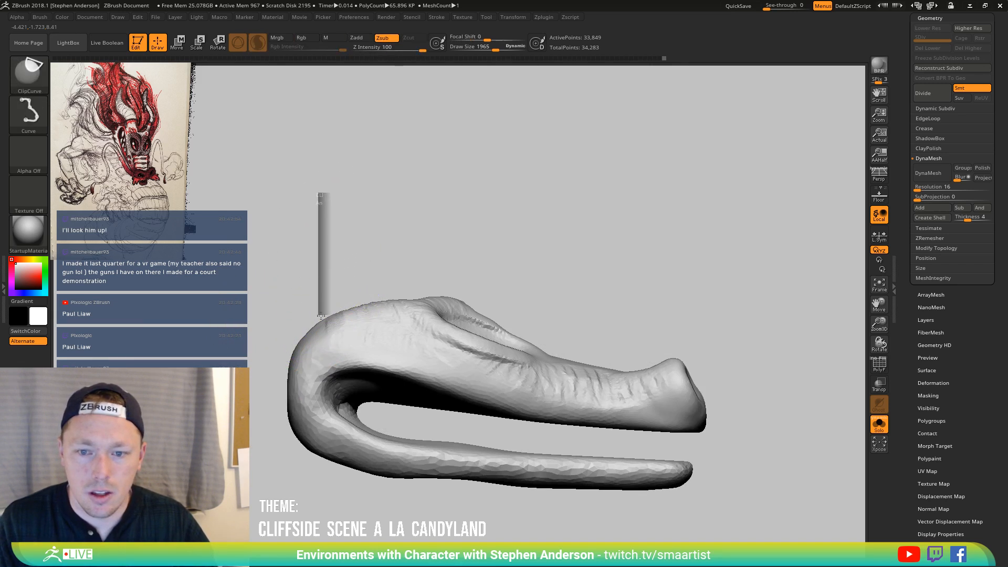
mouse_move(320, 316)
ctrl+shift+mouse_down()
mouse_move(209, 409)
mouse_move(186, 444)
ctrl+shift+mouse_up()
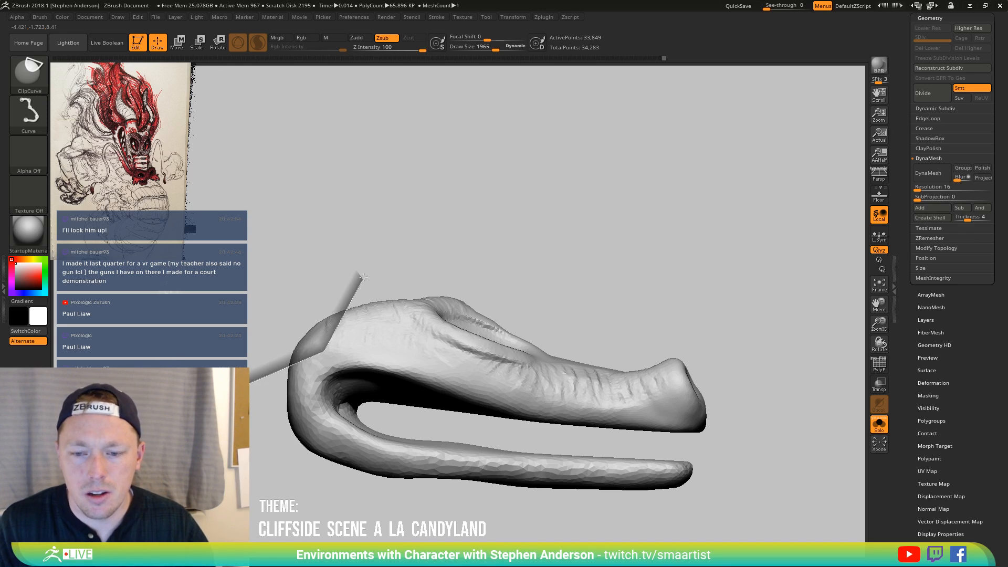
ctrl+shift+drag(363, 277, 369, 230)
right_drag(406, 220, 440, 235)
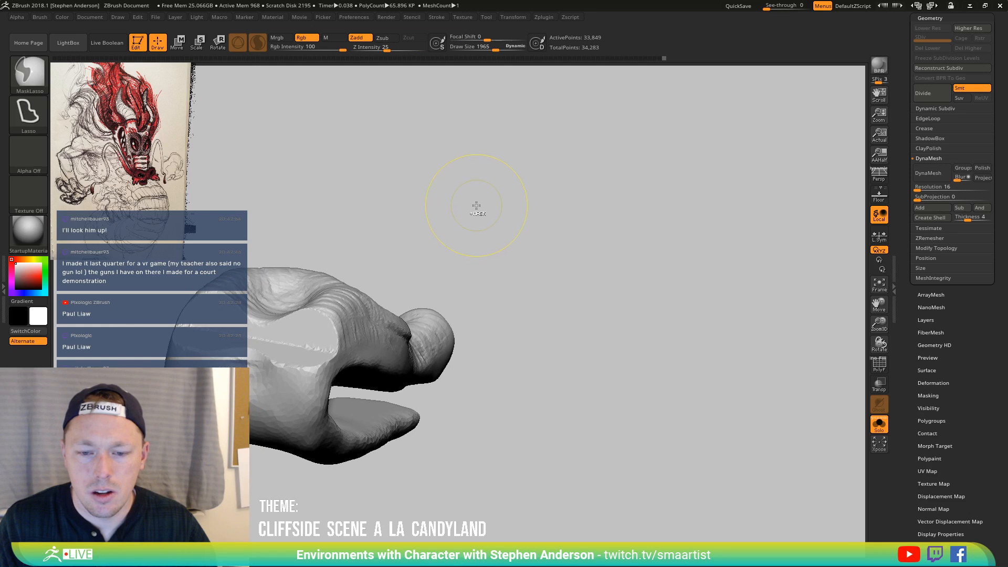
mouse_move(468, 203)
right_down()
mouse_move(410, 198)
mouse_move(396, 213)
right_up()
Clip the upper rear of the skull along a diagonal ClipCurve line and flatten the cut ends with the TrimAdaptive brush
key(ctrl+shift)
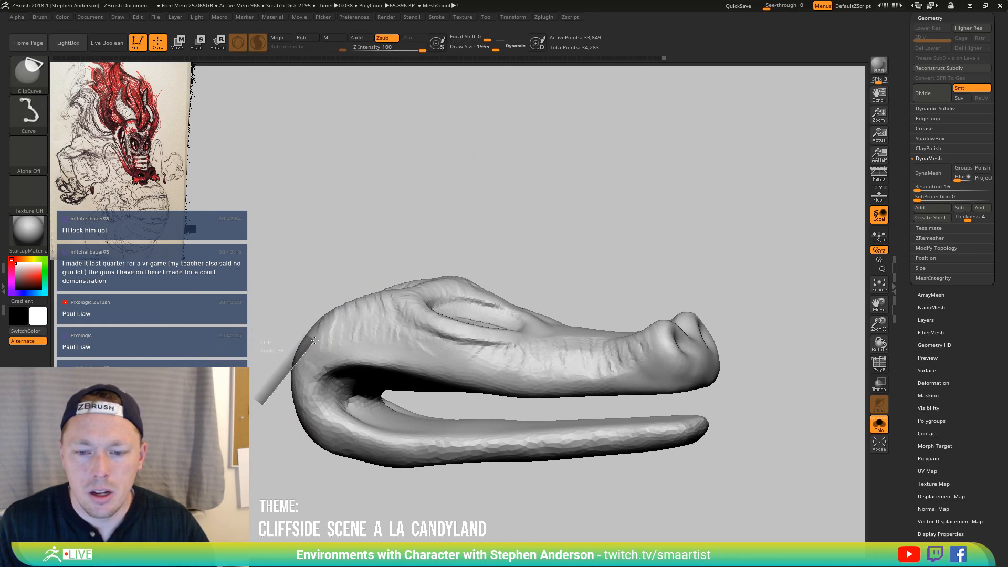
ctrl+shift+drag(324, 332, 340, 246)
mouse_move(304, 245)
right_down()
mouse_move(373, 267)
mouse_move(362, 270)
mouse_move(383, 383)
mouse_move(383, 345)
right_up()
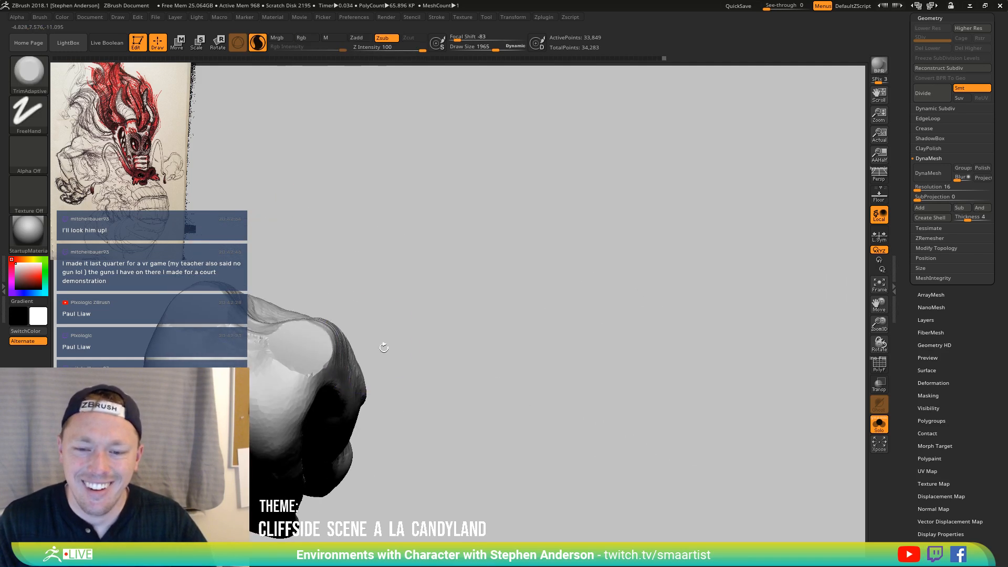
drag(306, 336, 307, 335)
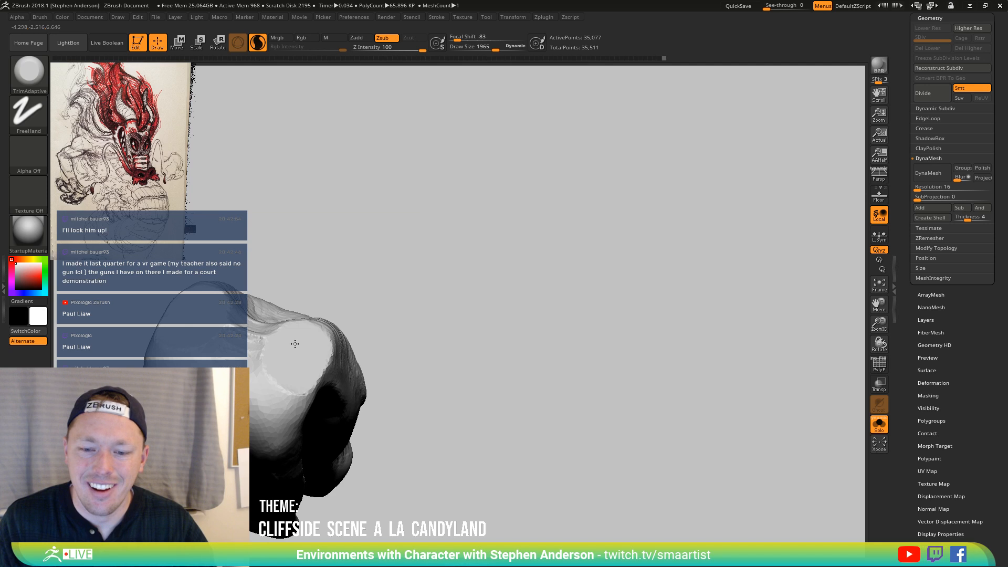
mouse_move(276, 353)
right_down()
mouse_move(434, 272)
mouse_move(401, 291)
right_up()
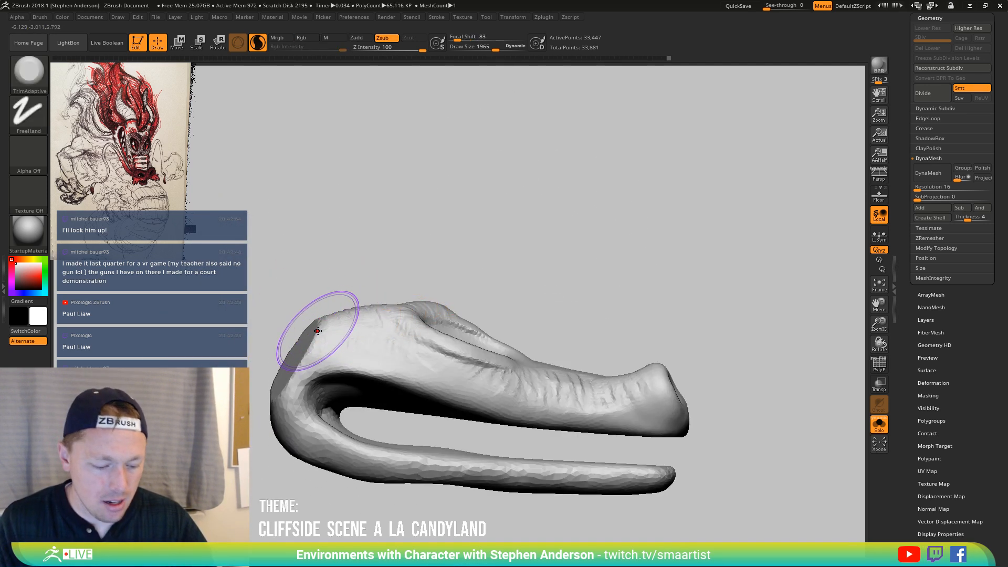
Adjust the two flattened discs at the back of the skull with the Move brush at draw size 2357
key(b)
key(m)
key(v)
key(s)
drag(305, 335, 289, 296)
drag(276, 283, 412, 289)
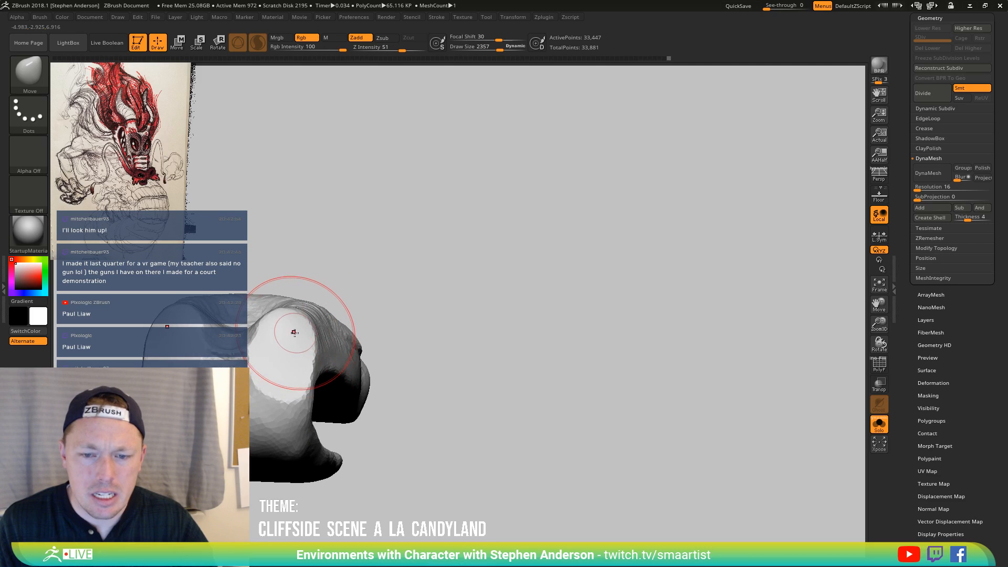
mouse_move(294, 333)
right_down()
mouse_move(336, 333)
mouse_move(306, 367)
right_up()
mouse_move(299, 384)
right_down()
mouse_move(278, 389)
mouse_move(315, 362)
mouse_move(294, 339)
mouse_move(305, 337)
right_up()
With the Move brush at draw size 1873, reshape the rear skull edge between the two flattened discs
key(s)
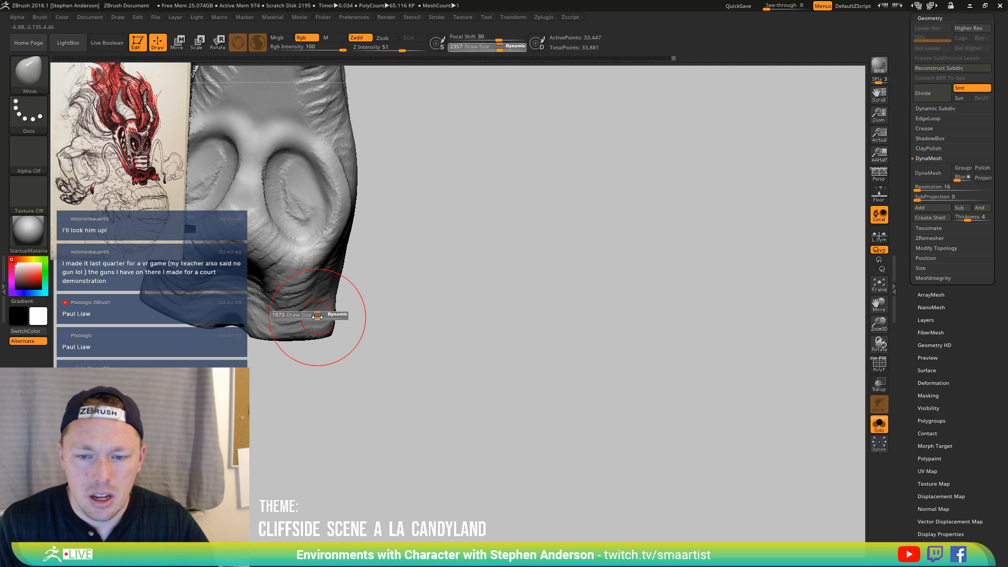
drag(316, 310, 317, 309)
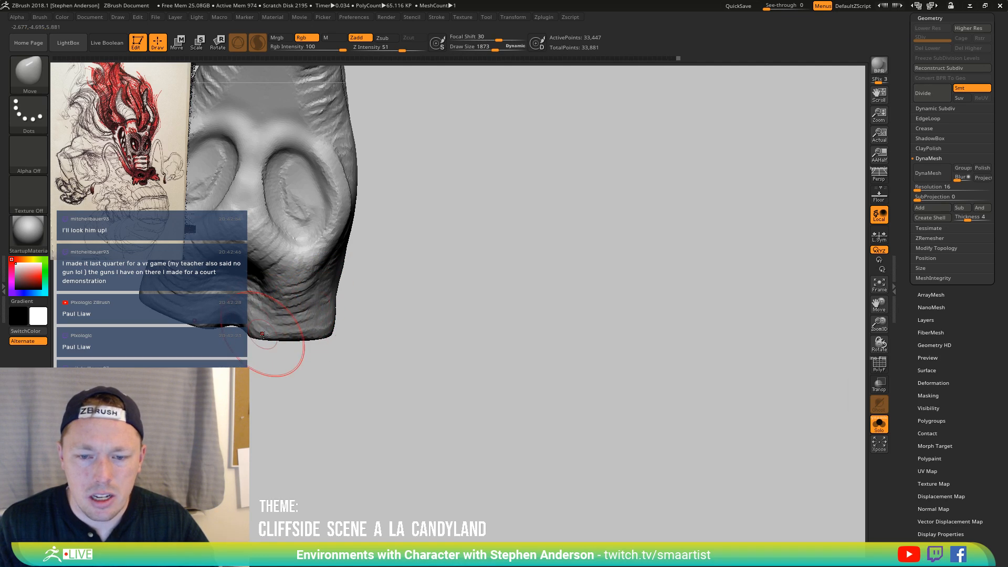
mouse_move(263, 334)
right_down()
mouse_move(281, 293)
mouse_move(294, 315)
mouse_move(324, 299)
mouse_move(285, 326)
mouse_move(293, 321)
mouse_move(307, 353)
mouse_move(333, 355)
right_up()
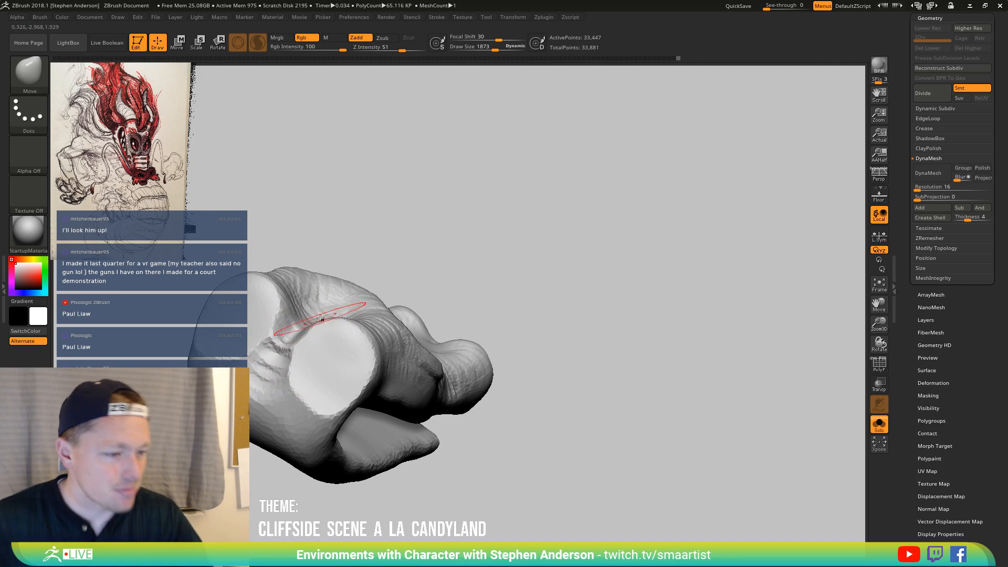
mouse_move(358, 342)
right_down()
mouse_move(342, 340)
mouse_move(361, 333)
right_up()
Build up clay between and below the two flattened discs with the ClayBuildup brush at draw size 970
key(b)
key(c)
key(b)
key(s)
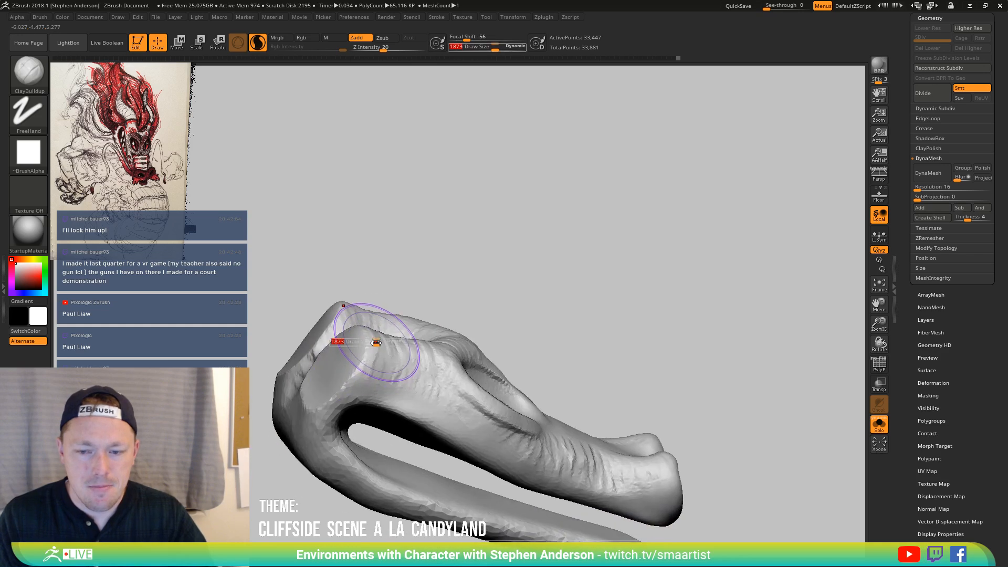
mouse_move(370, 343)
mouse_down()
mouse_move(363, 342)
mouse_move(362, 373)
mouse_move(330, 403)
mouse_up()
mouse_move(289, 397)
right_down()
mouse_move(308, 413)
mouse_move(279, 389)
right_up()
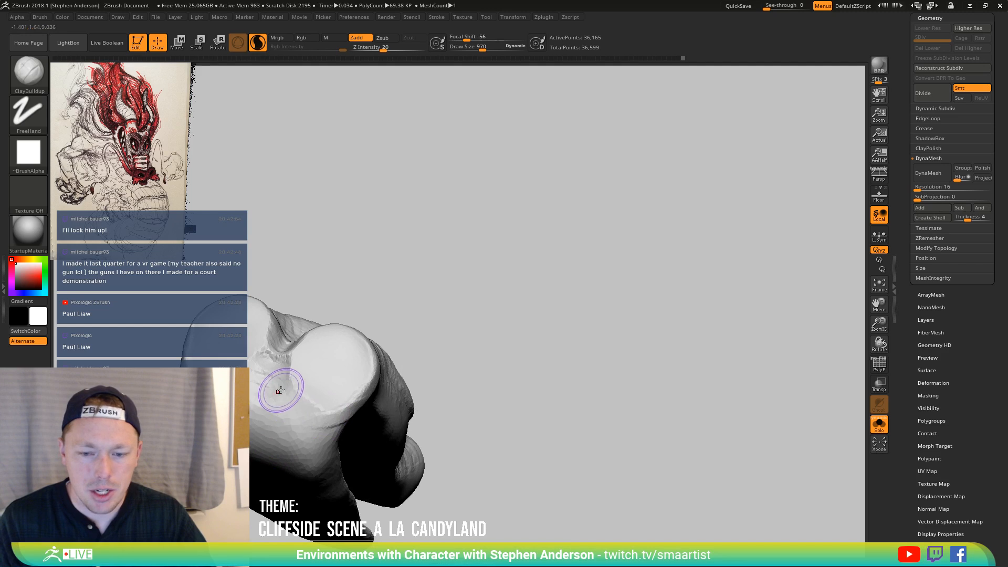
mouse_move(288, 400)
mouse_down()
mouse_move(273, 385)
mouse_move(304, 361)
mouse_up()
right_drag(303, 284, 304, 358)
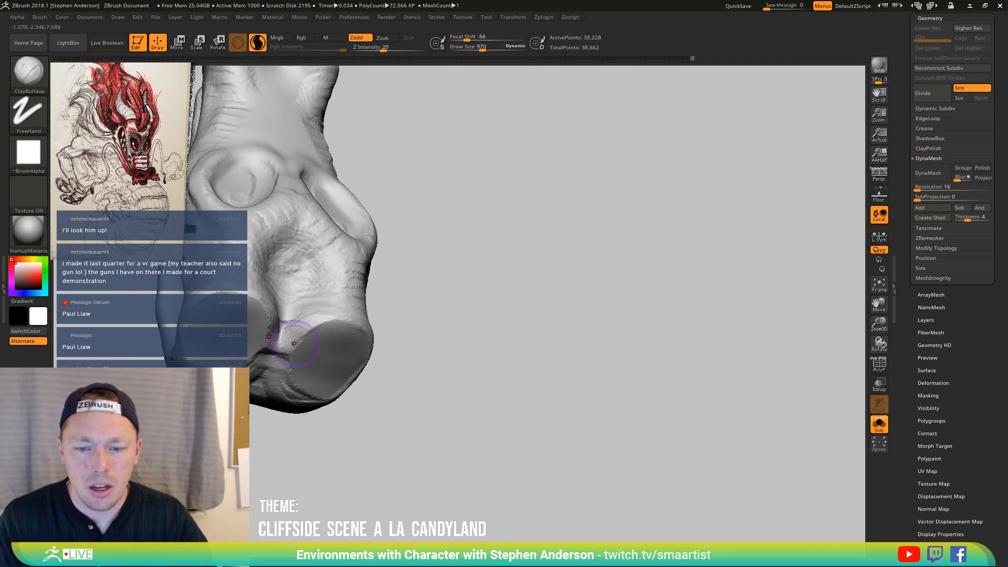
Build up raised rims around the two flattened discs at the rear skull with ClayBuildup
drag(295, 344, 347, 315)
right_drag(347, 315, 328, 311)
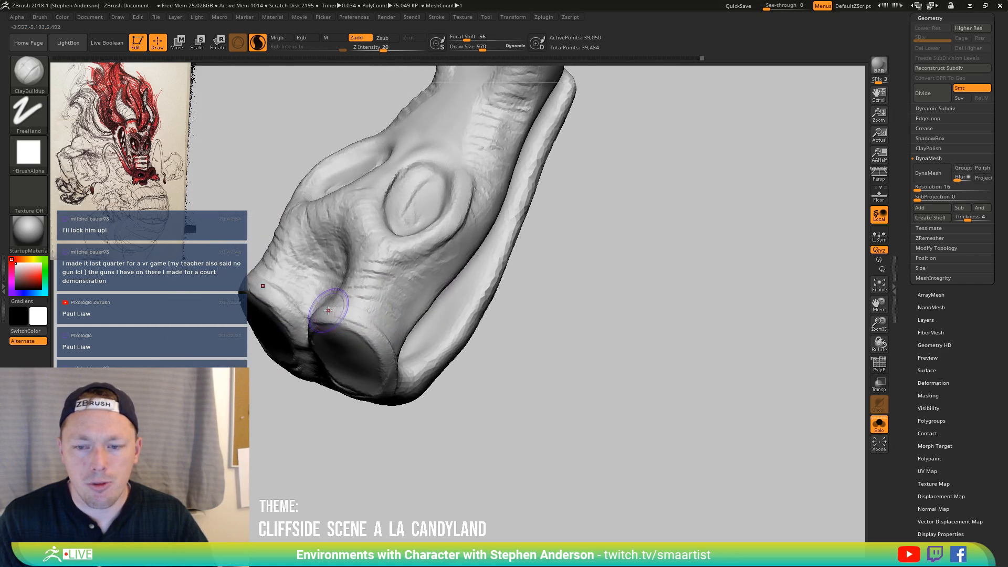
mouse_move(325, 306)
mouse_down()
mouse_move(390, 339)
mouse_move(355, 330)
mouse_up()
mouse_move(355, 330)
right_down()
mouse_move(324, 307)
mouse_move(267, 327)
right_up()
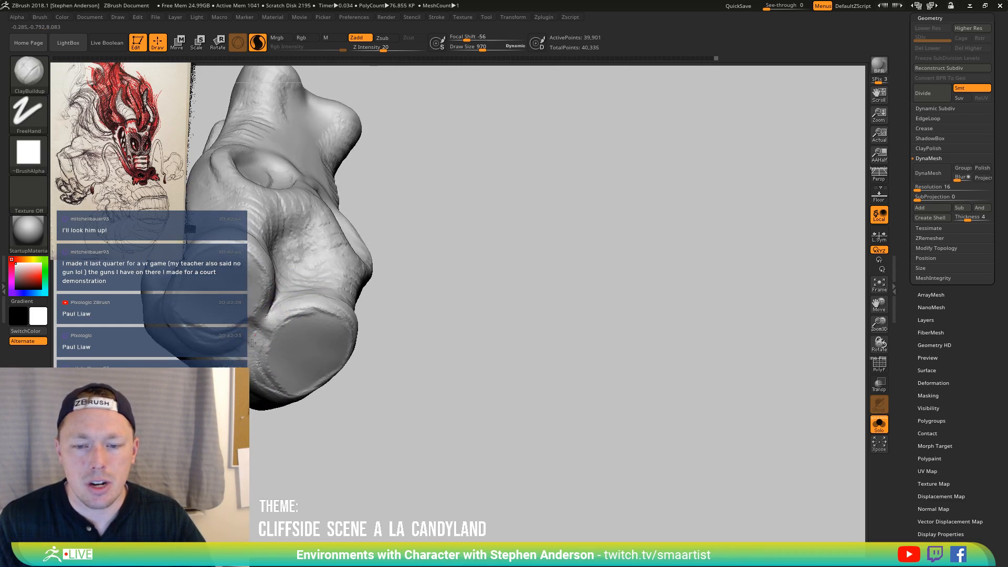
mouse_move(253, 363)
right_down()
mouse_move(281, 383)
mouse_move(354, 360)
mouse_move(305, 346)
right_up()
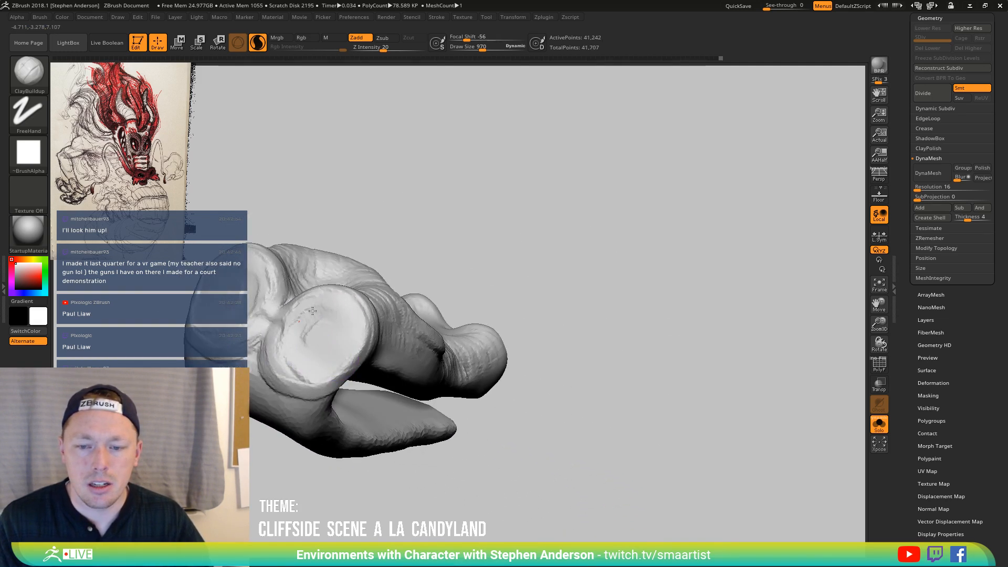
Sculpt hollow recesses with ClayBuildup inside the raised rims of both discs at the back of the skull
right_drag(312, 311, 315, 331)
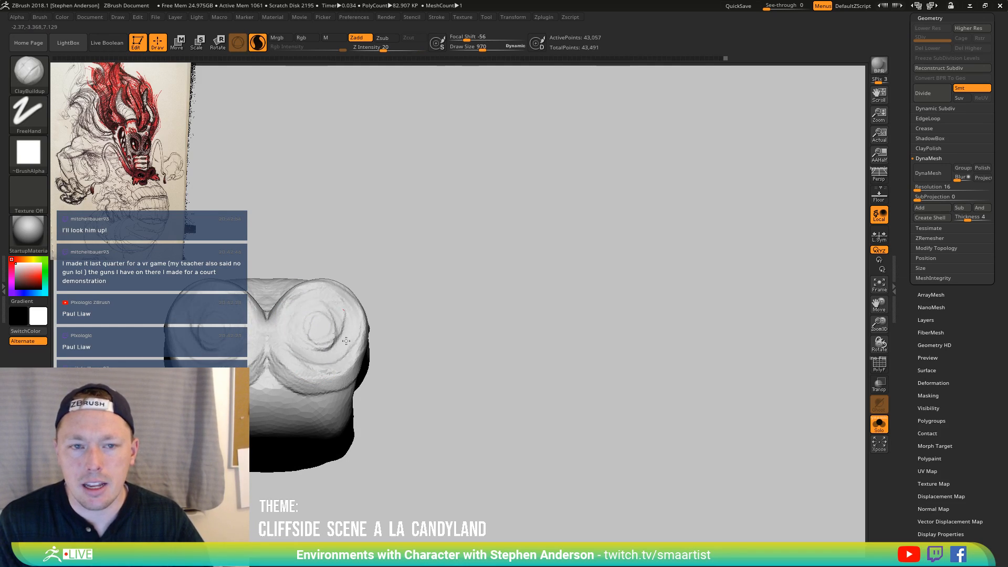
right_drag(346, 341, 336, 331)
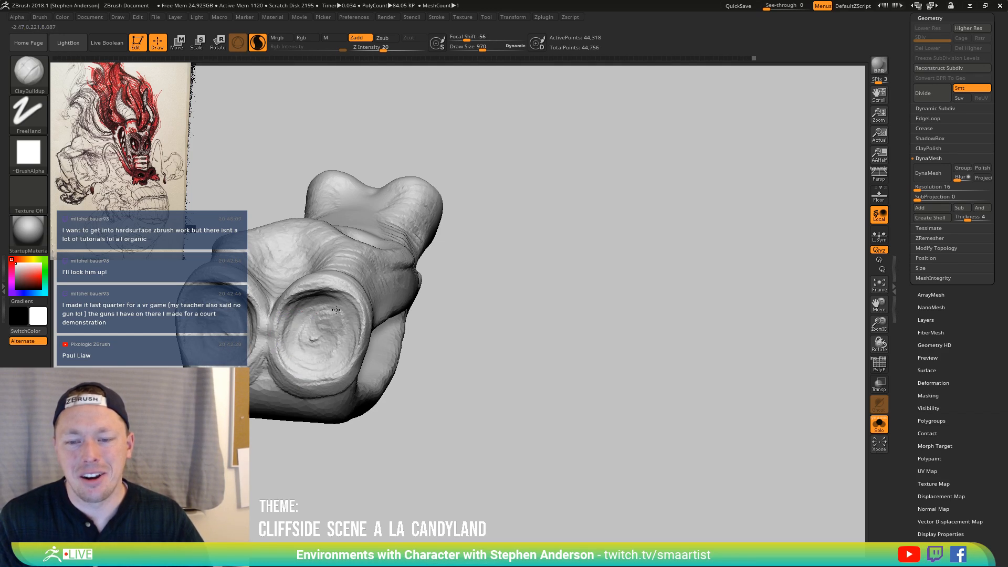
mouse_move(329, 357)
right_down()
mouse_move(326, 286)
mouse_move(329, 328)
mouse_move(336, 310)
mouse_move(323, 310)
mouse_move(349, 327)
right_up()
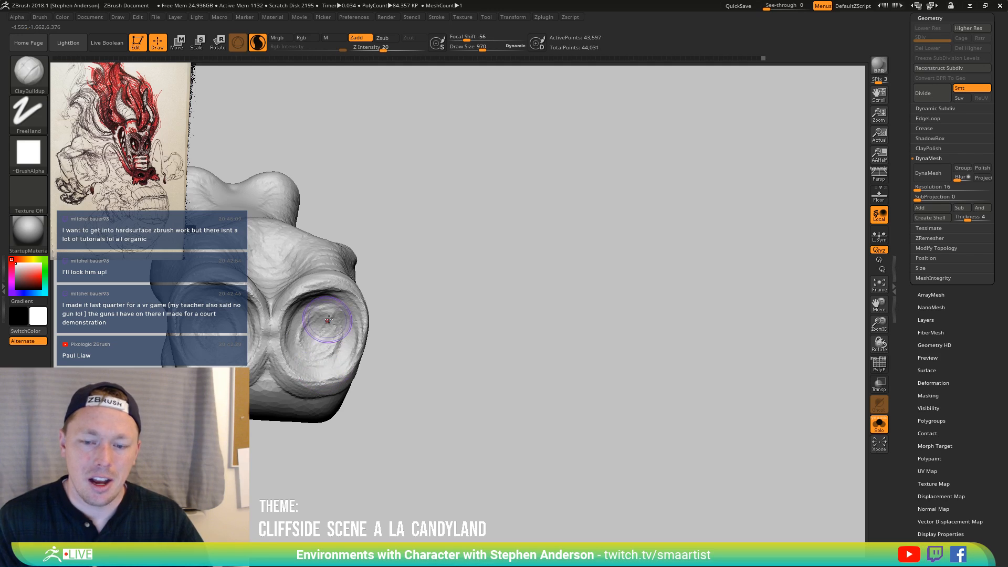
right_drag(329, 320, 343, 337)
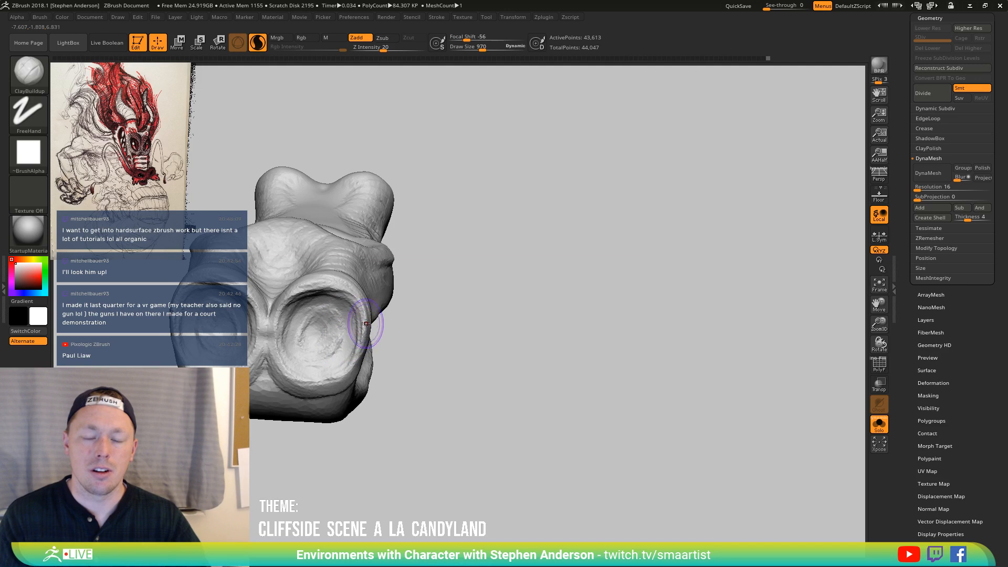
right_drag(366, 323, 352, 339)
mouse_move(338, 342)
mouse_down()
mouse_move(337, 354)
mouse_move(385, 362)
mouse_up()
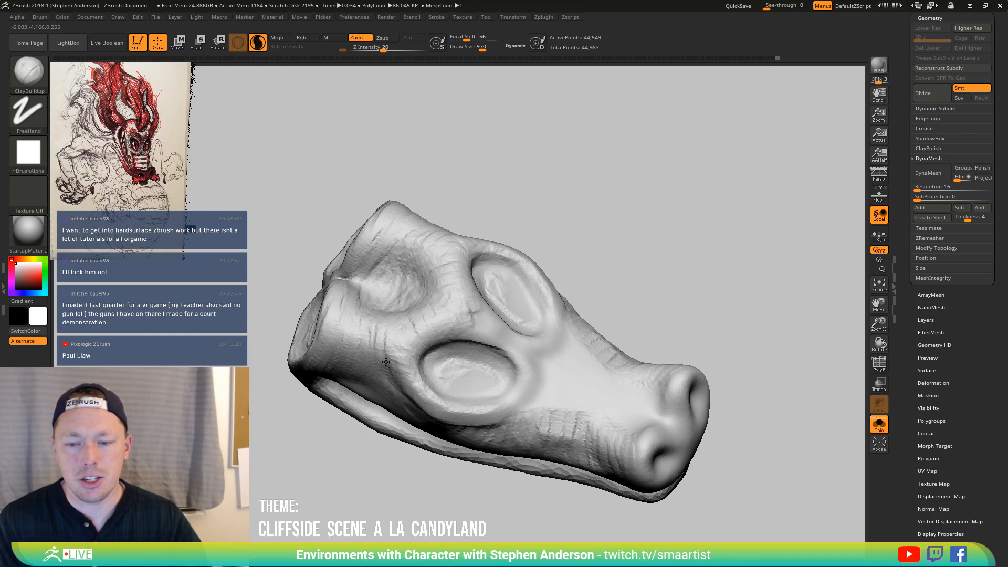
Build up the cheekbones beneath the eye sockets and along the sides of the upper jaw with ClayBuildup at draw size 970
right_drag(375, 375, 375, 395)
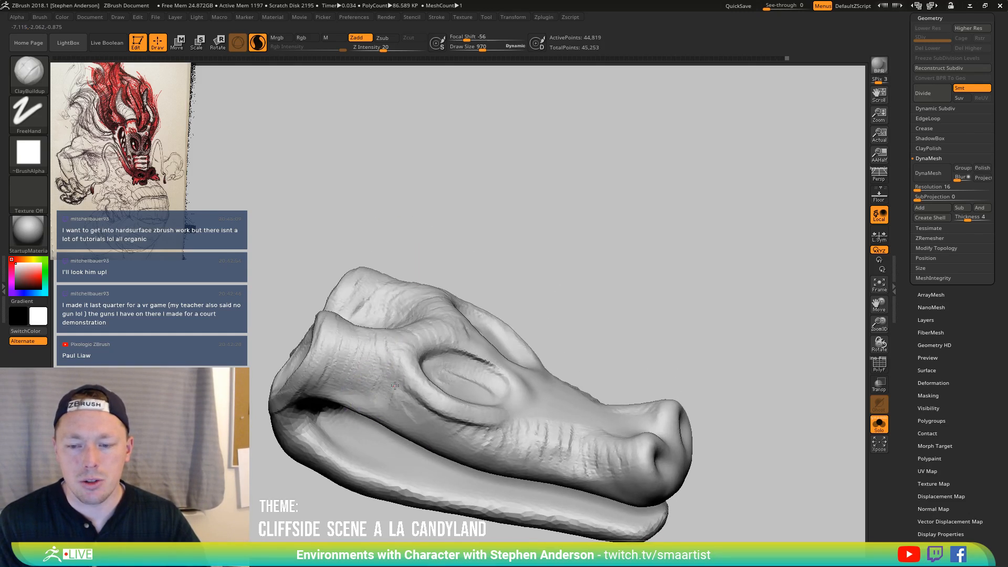
drag(421, 419, 461, 410)
mouse_move(461, 409)
right_down()
mouse_move(496, 391)
mouse_move(466, 409)
mouse_move(462, 428)
mouse_move(401, 430)
right_up()
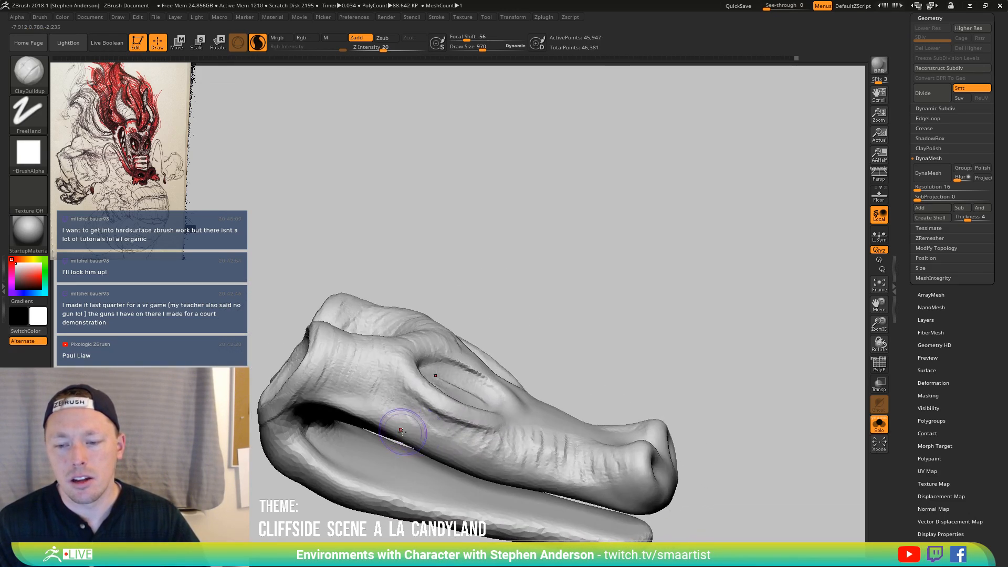
drag(440, 438, 462, 444)
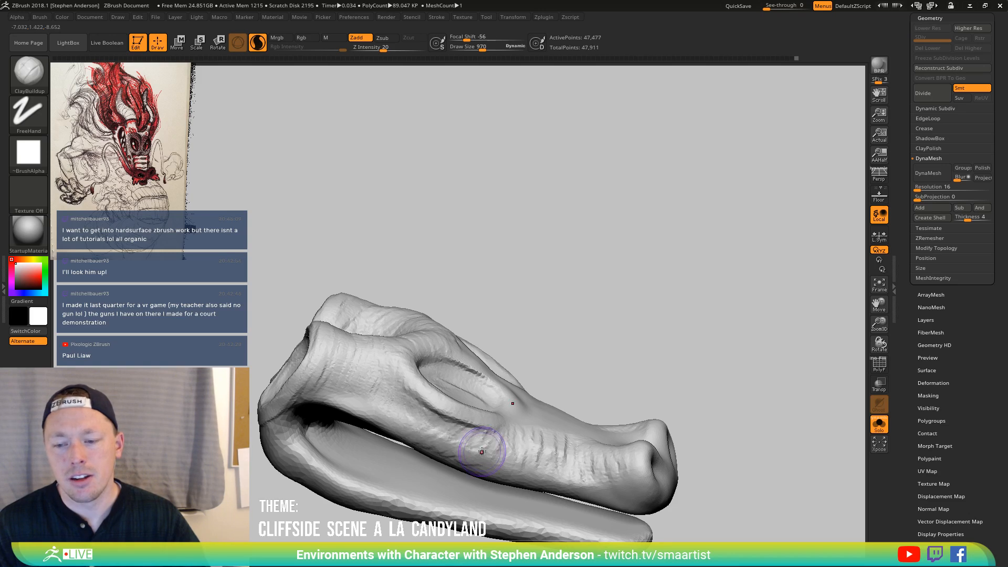
mouse_move(483, 449)
right_down()
mouse_move(462, 457)
mouse_move(472, 436)
right_up()
mouse_move(578, 367)
alt+right_down()
mouse_move(444, 363)
mouse_move(405, 440)
alt+right_up()
mouse_move(416, 459)
mouse_down()
mouse_move(441, 466)
mouse_move(446, 438)
mouse_up()
right_drag(447, 438, 356, 418)
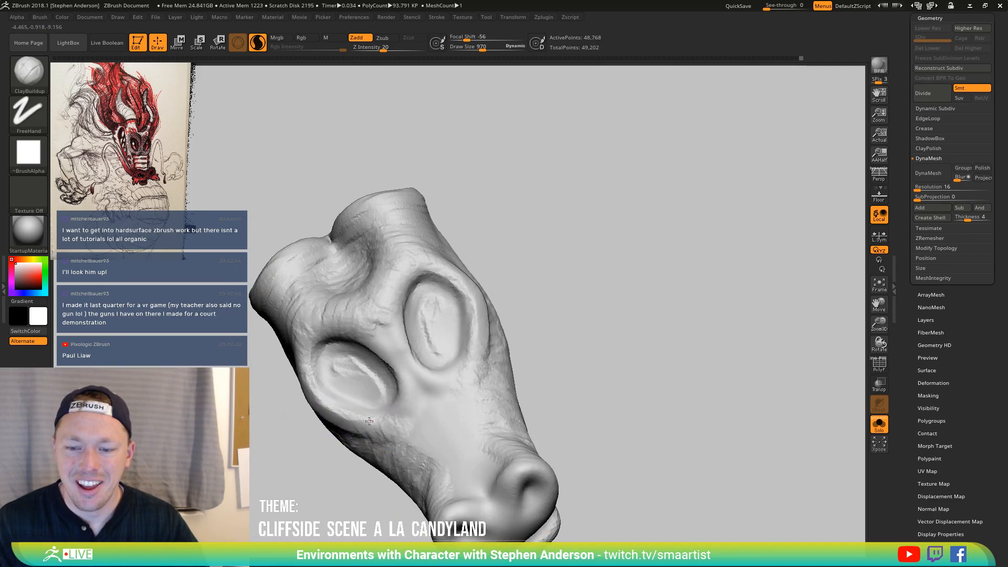
Add ClayBuildup ridges around the inner corners of the eye sockets and across the bridge between them
mouse_move(412, 370)
mouse_down()
mouse_move(406, 398)
mouse_move(371, 339)
mouse_up()
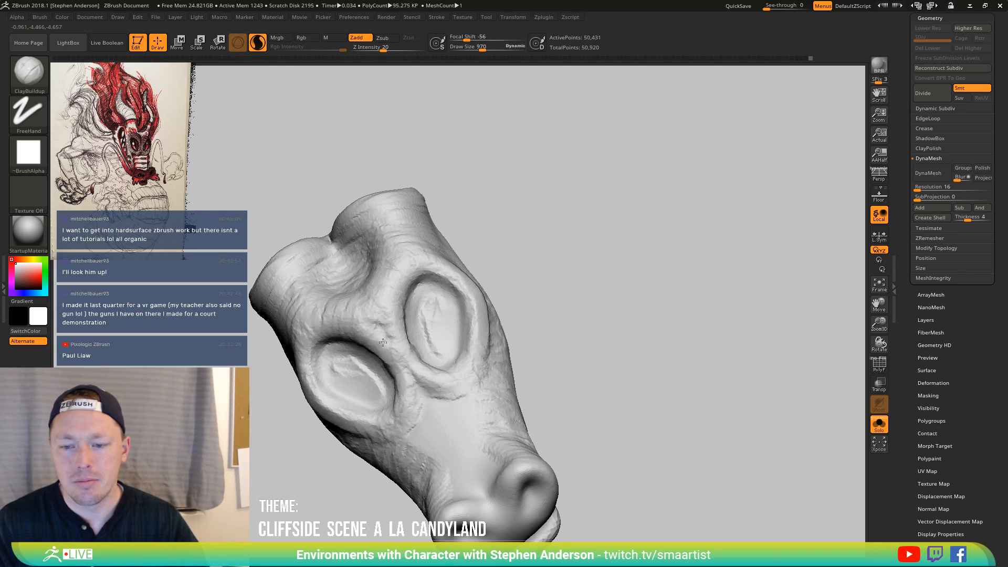
right_drag(393, 375, 357, 361)
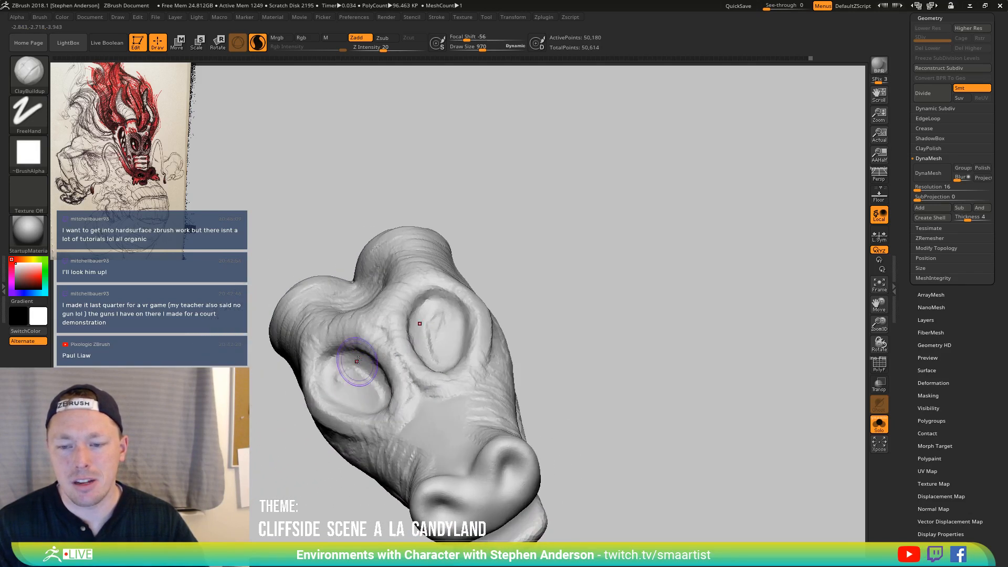
right_drag(346, 321, 317, 349)
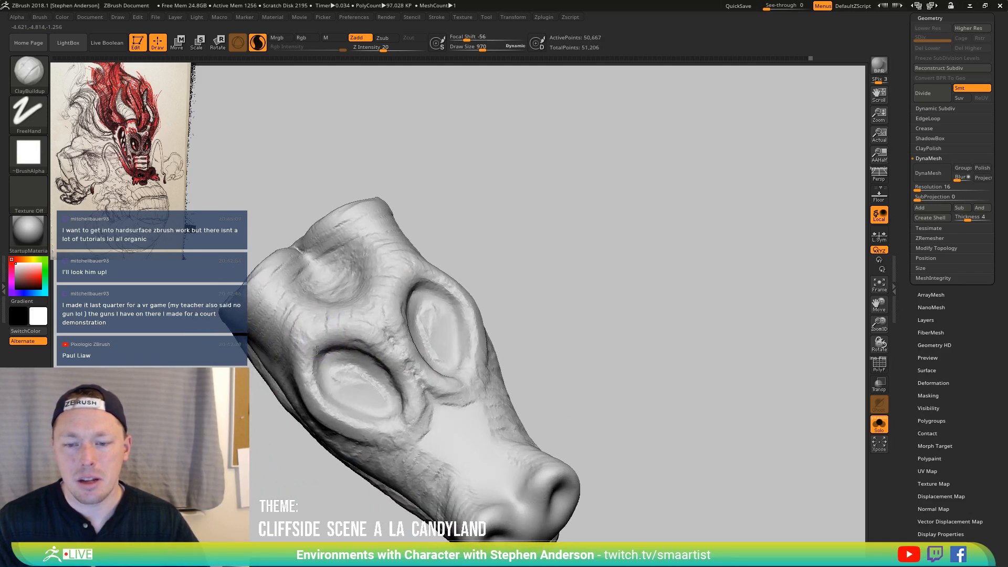
Strengthen the upper eye socket rims with ClayBuildup and work over the surfaces inside both sockets
drag(338, 334, 320, 347)
mouse_move(320, 347)
right_down()
mouse_move(360, 318)
mouse_move(443, 313)
mouse_move(395, 323)
mouse_move(436, 335)
mouse_move(400, 346)
mouse_move(390, 428)
mouse_move(376, 389)
right_up()
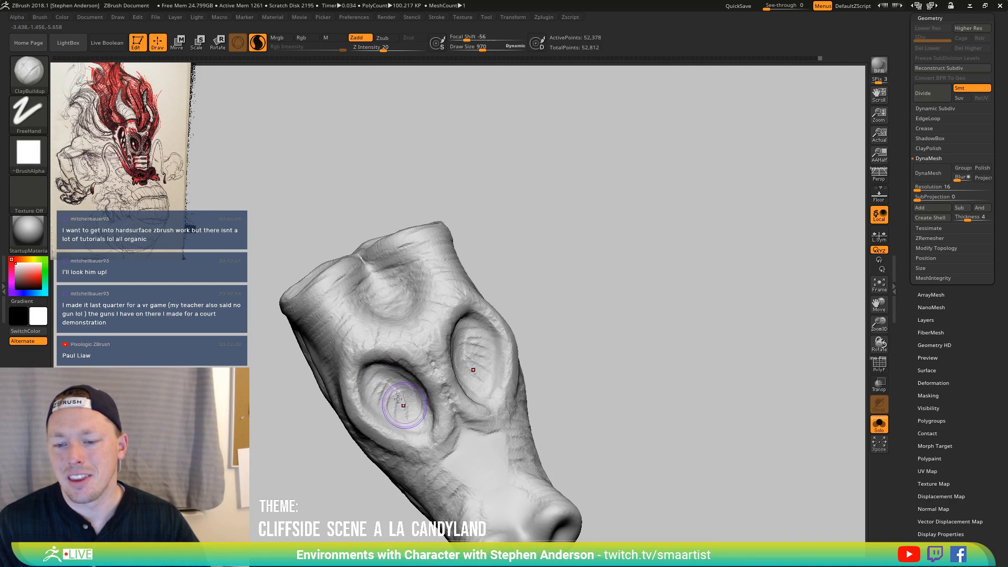
mouse_move(398, 413)
right_down()
mouse_move(445, 350)
mouse_move(432, 333)
mouse_move(404, 365)
mouse_move(442, 369)
mouse_move(443, 403)
right_up()
key(ctrl)
Reshape the inner rims of the eye sockets and the bridge between them with the Move brush at draw size 2206
key(b)
key(m)
key(v)
key(s)
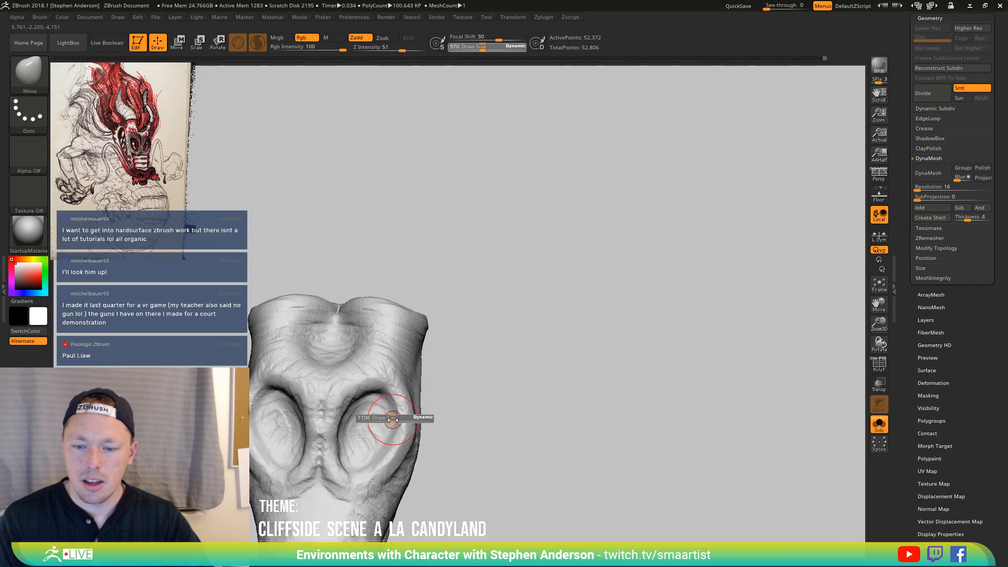
mouse_move(394, 421)
mouse_down()
mouse_move(407, 422)
mouse_move(389, 425)
mouse_up()
right_drag(389, 426, 362, 399)
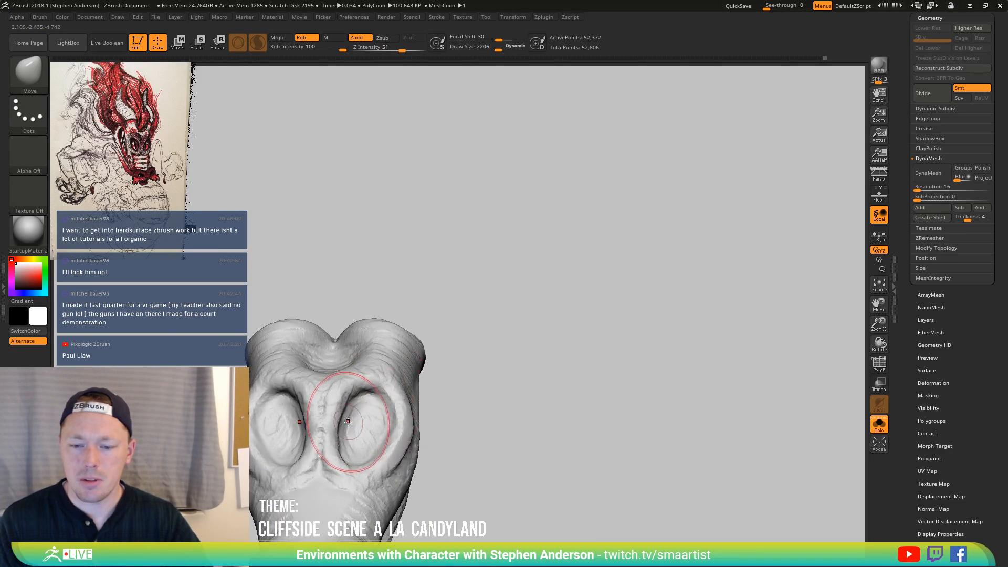
mouse_move(348, 422)
mouse_down()
mouse_move(338, 420)
mouse_move(347, 399)
mouse_up()
mouse_move(346, 446)
mouse_down()
mouse_move(335, 454)
mouse_move(332, 414)
mouse_up()
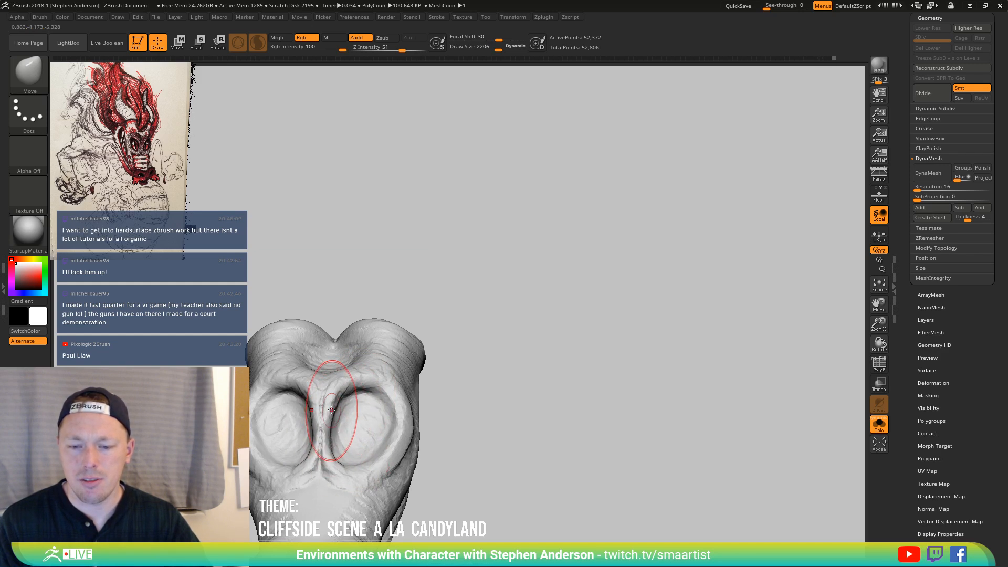
mouse_move(332, 410)
right_down()
mouse_move(383, 416)
mouse_move(338, 409)
mouse_move(338, 420)
right_up()
Adjust the side profile of the brow and eye socket rims with the Move brush, reducing the draw size to 1359
key(s)
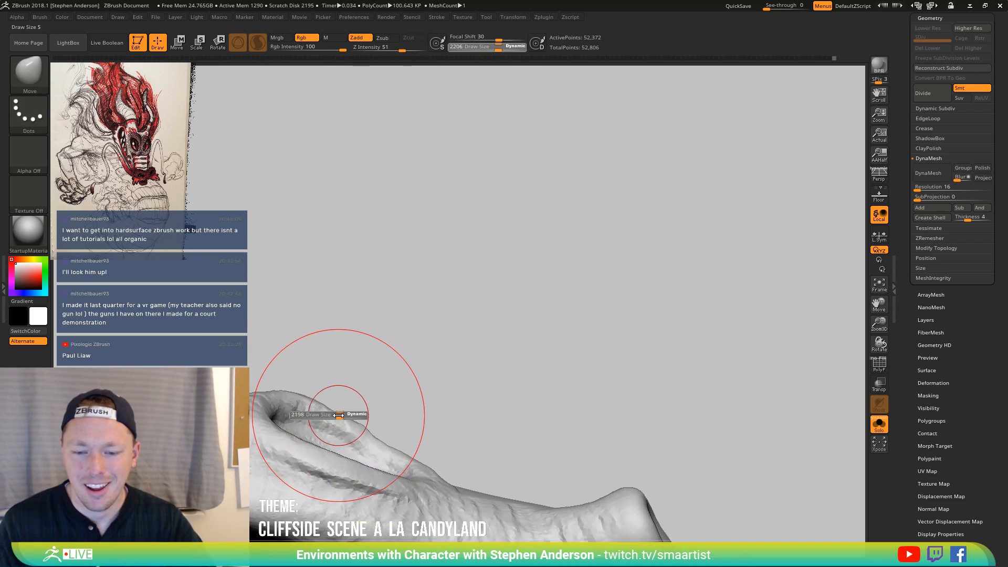
drag(338, 416, 331, 415)
key(s)
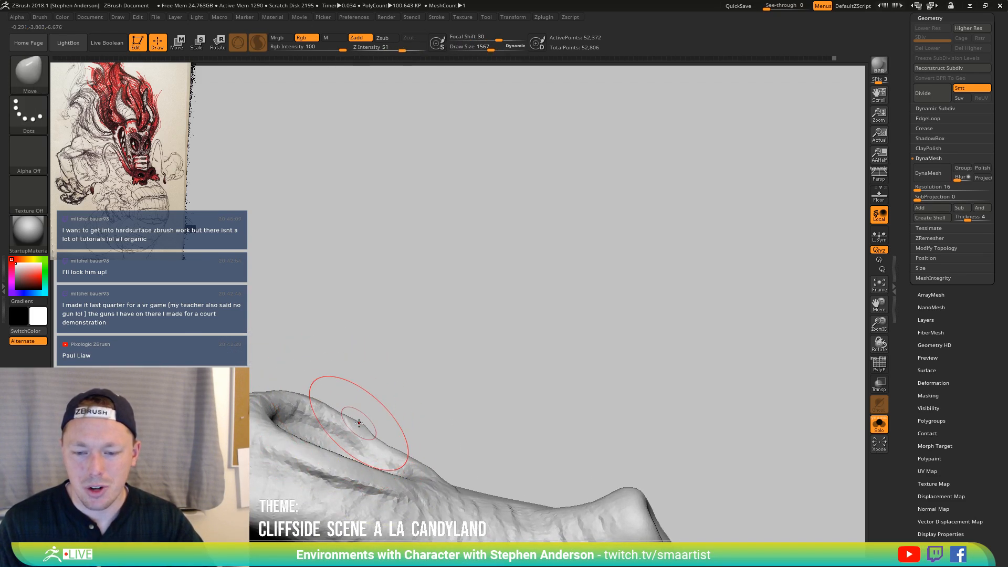
key(s)
drag(382, 447, 318, 447)
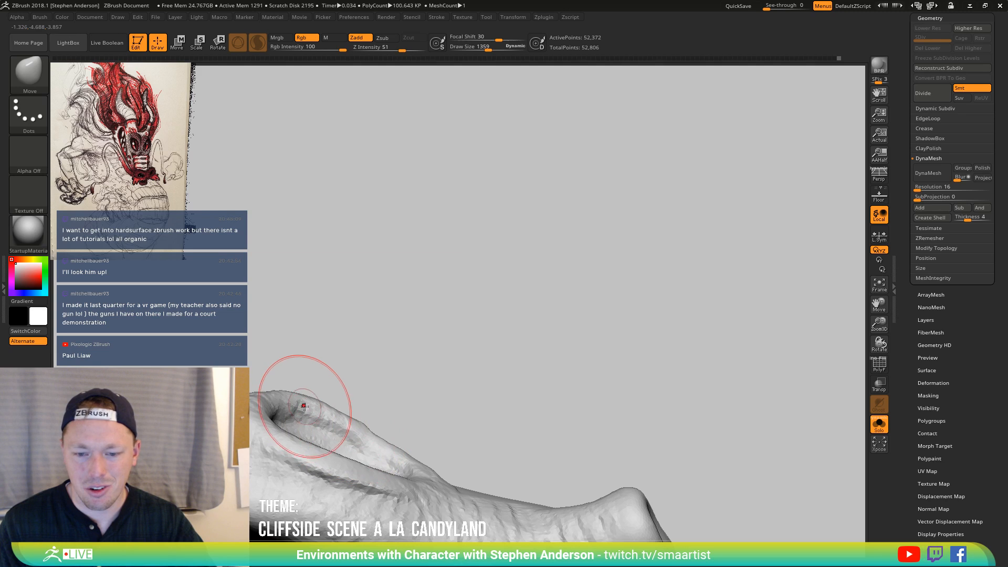
drag(303, 405, 315, 412)
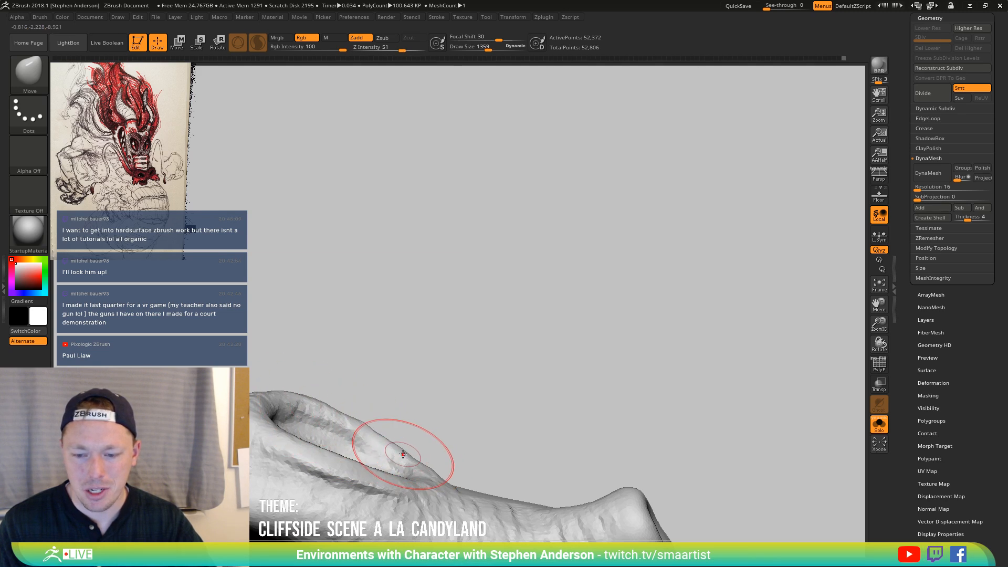
right_drag(430, 472, 375, 475)
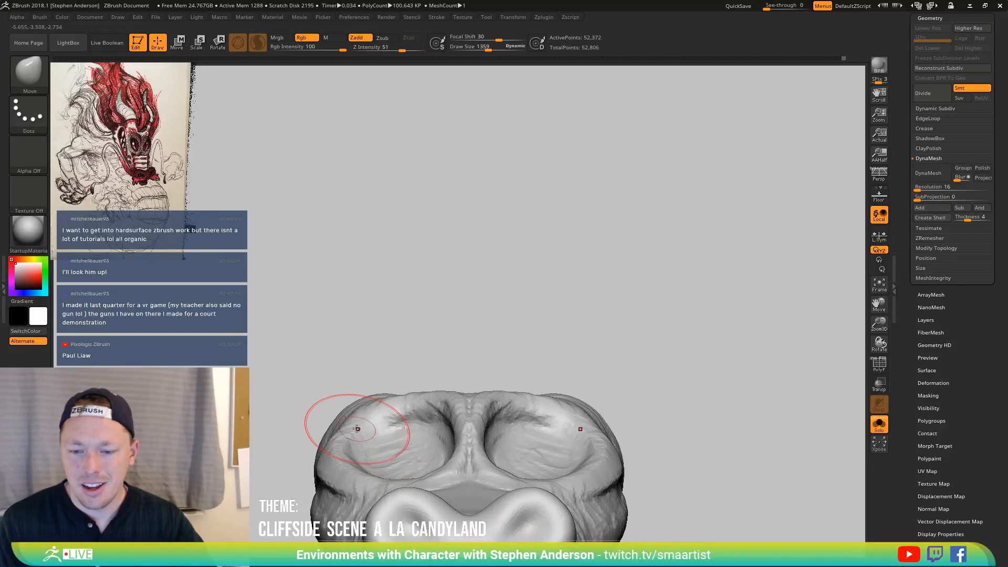
Push the upper outer rims of both eye sockets into shape with the Move brush at draw size 1359
drag(388, 409, 385, 407)
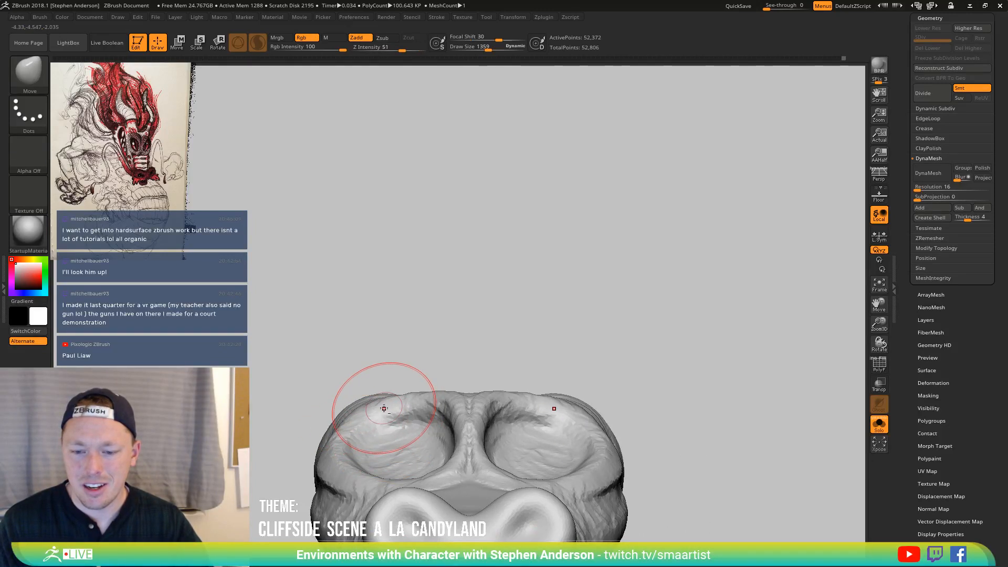
mouse_move(385, 407)
right_down()
mouse_move(331, 441)
mouse_move(331, 395)
mouse_move(383, 462)
right_up()
mouse_move(387, 353)
alt+right_down()
mouse_move(397, 431)
mouse_move(375, 401)
mouse_move(419, 423)
mouse_move(408, 461)
mouse_move(376, 338)
mouse_move(412, 441)
mouse_move(359, 399)
alt+right_up()
mouse_move(362, 504)
right_down()
mouse_move(333, 449)
mouse_move(371, 418)
mouse_move(366, 395)
right_up()
Build up the nostril rims and the front of the snout with ClayBuildup at draw size 669
key(b)
key(c)
key(b)
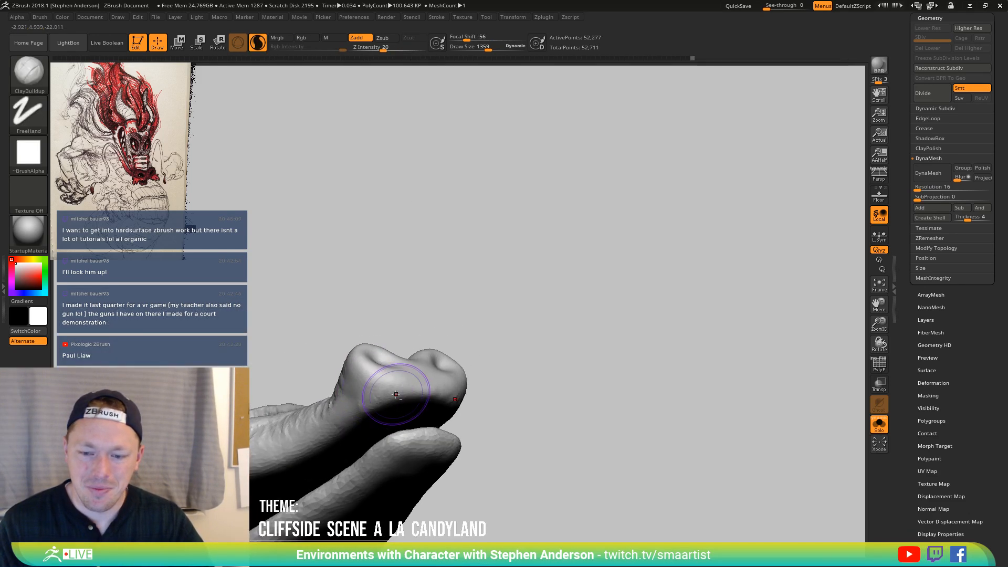
mouse_move(409, 400)
right_down()
mouse_move(384, 396)
mouse_move(409, 374)
right_up()
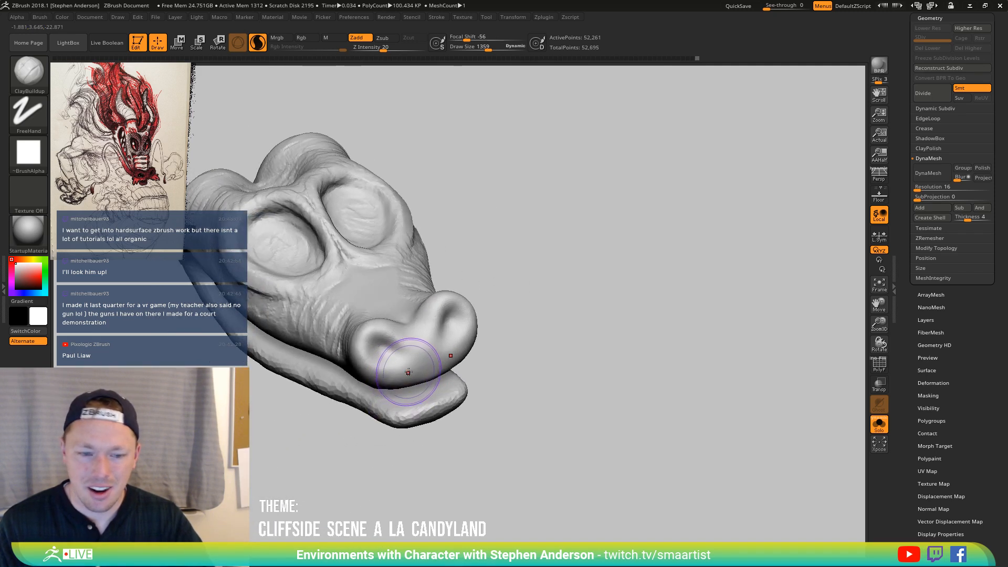
key(s)
drag(406, 369, 402, 369)
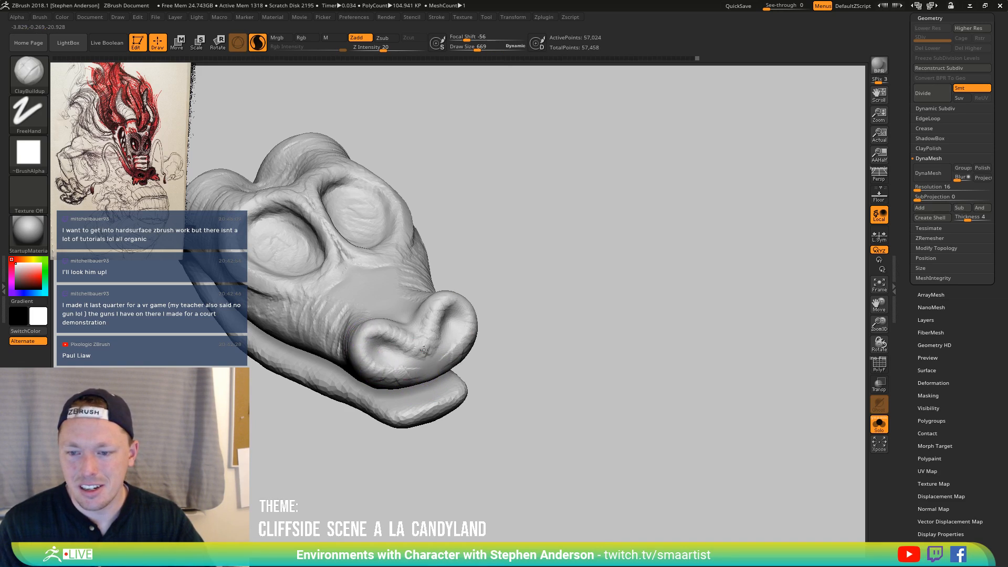
mouse_move(428, 338)
right_down()
mouse_move(382, 329)
mouse_move(402, 333)
mouse_move(378, 345)
mouse_move(395, 344)
mouse_move(351, 400)
mouse_move(414, 336)
mouse_move(441, 368)
mouse_move(427, 398)
right_up()
Deepen the nostril openings and add ridges around and between them with ClayBuildup at draw size 424
key(s)
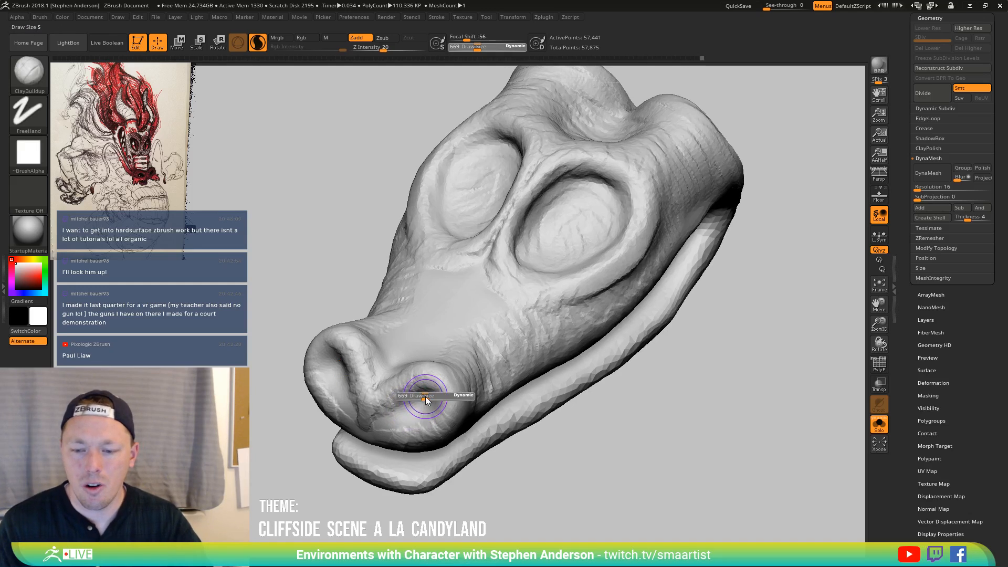
drag(423, 397, 418, 399)
drag(422, 399, 390, 424)
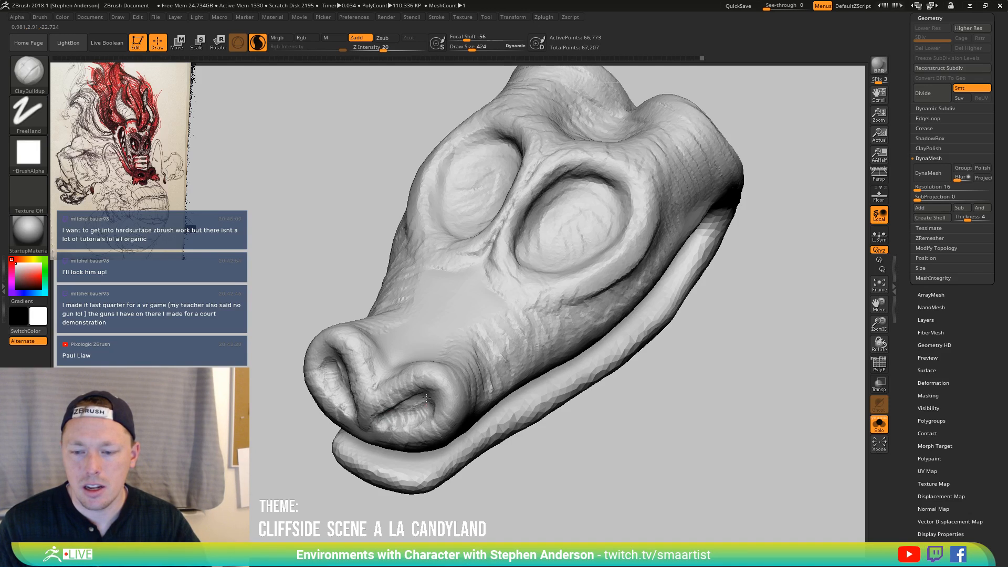
drag(417, 400, 414, 398)
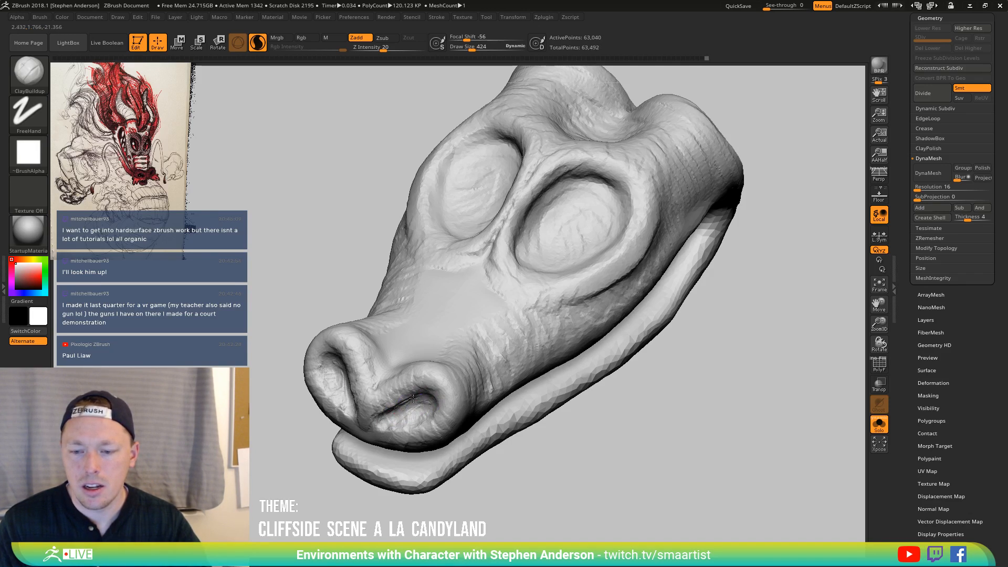
mouse_move(393, 426)
right_down()
mouse_move(395, 412)
mouse_move(404, 423)
mouse_move(394, 427)
right_up()
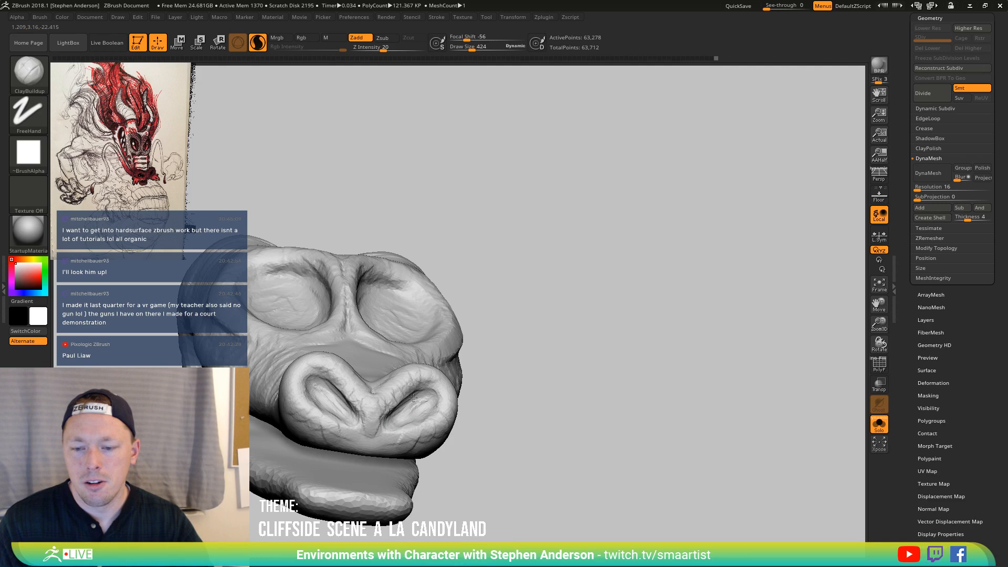
right_drag(412, 405, 375, 420)
mouse_move(370, 423)
mouse_down()
mouse_move(379, 413)
mouse_move(377, 421)
mouse_up()
mouse_move(378, 421)
right_down()
mouse_move(430, 429)
mouse_move(376, 464)
mouse_move(368, 415)
mouse_move(410, 362)
right_up()
Adjust the rims of the recesses at the back of the skull with the Move brush at draw size 1096
mouse_move(545, 409)
right_down()
mouse_move(513, 372)
mouse_move(462, 391)
mouse_move(497, 410)
mouse_move(522, 407)
mouse_move(496, 397)
right_up()
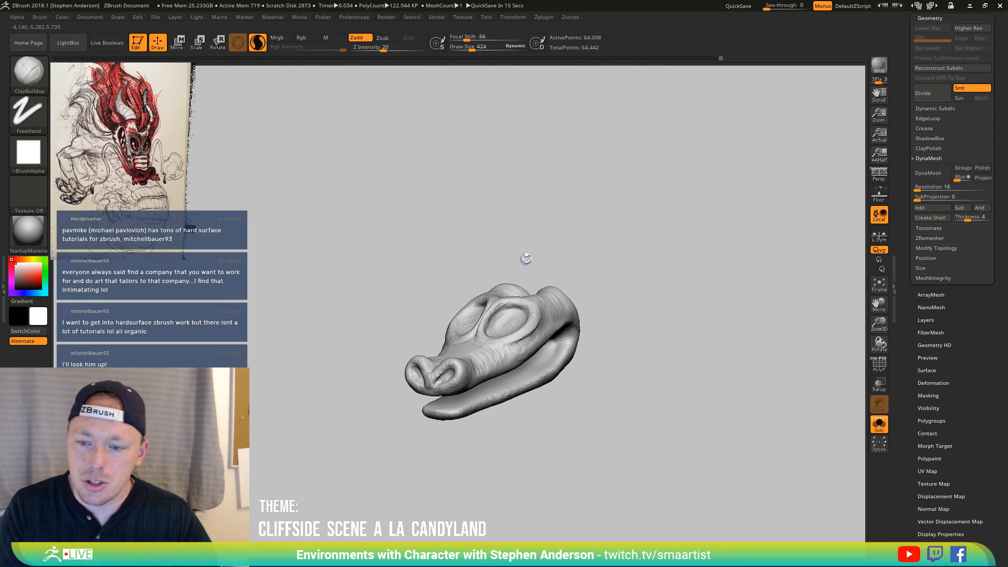
mouse_move(535, 284)
mouse_down()
mouse_move(604, 281)
mouse_move(506, 351)
mouse_move(512, 404)
mouse_up()
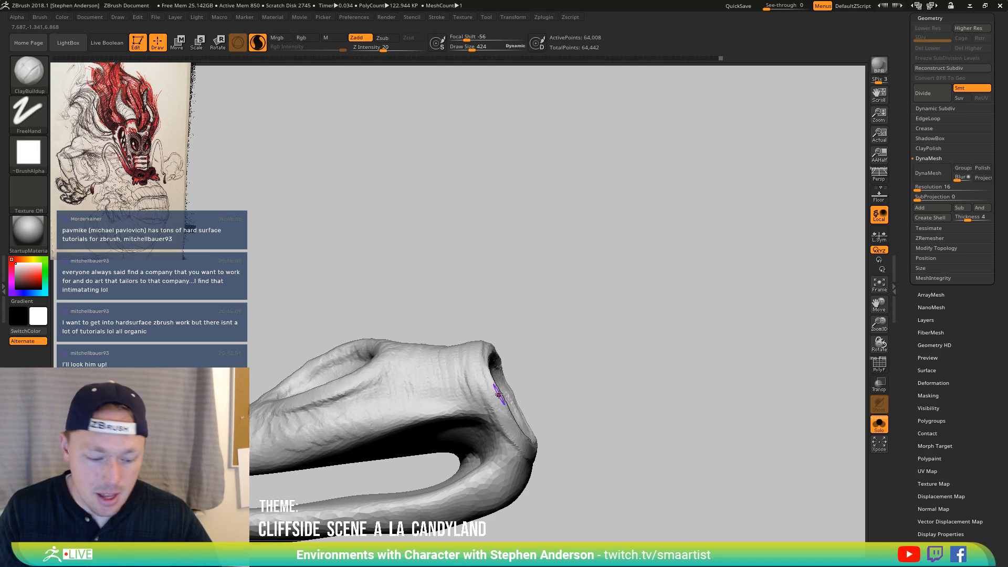
key(b)
key(m)
key(v)
key(s)
drag(496, 392, 745, 379)
key(s)
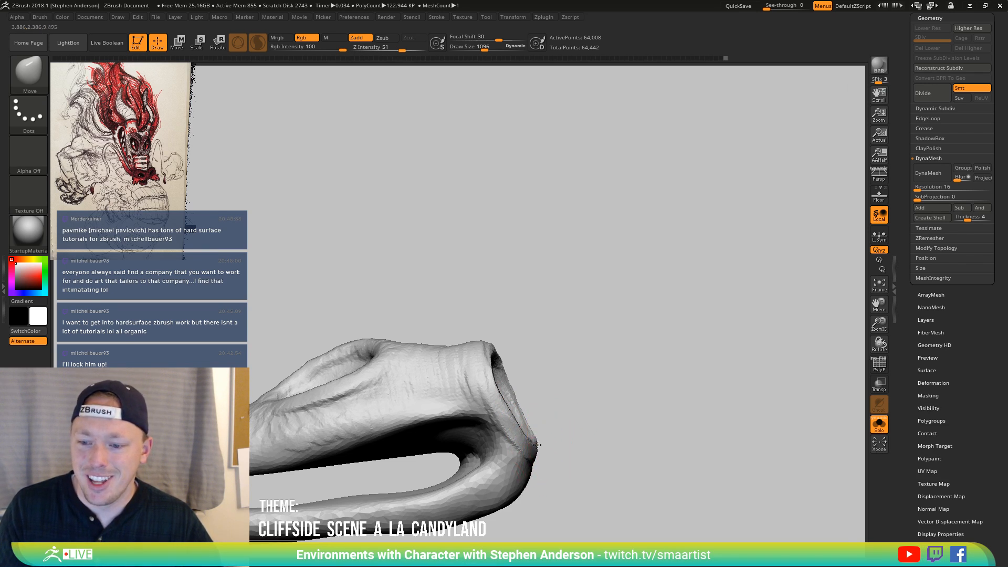
mouse_move(499, 365)
right_down()
mouse_move(482, 403)
mouse_move(561, 379)
mouse_move(535, 381)
mouse_move(480, 278)
mouse_move(543, 286)
mouse_move(554, 273)
mouse_move(552, 297)
mouse_move(572, 250)
mouse_move(499, 340)
mouse_move(482, 313)
mouse_move(498, 386)
right_up()
key(ctrl)
mouse_move(527, 310)
alt+right_down()
mouse_move(469, 402)
mouse_move(482, 408)
mouse_move(500, 387)
alt+right_up()
Choose the CurveTube brush and flip its curve falloff horizontally so tubes start thick and taper to a point
key(b)
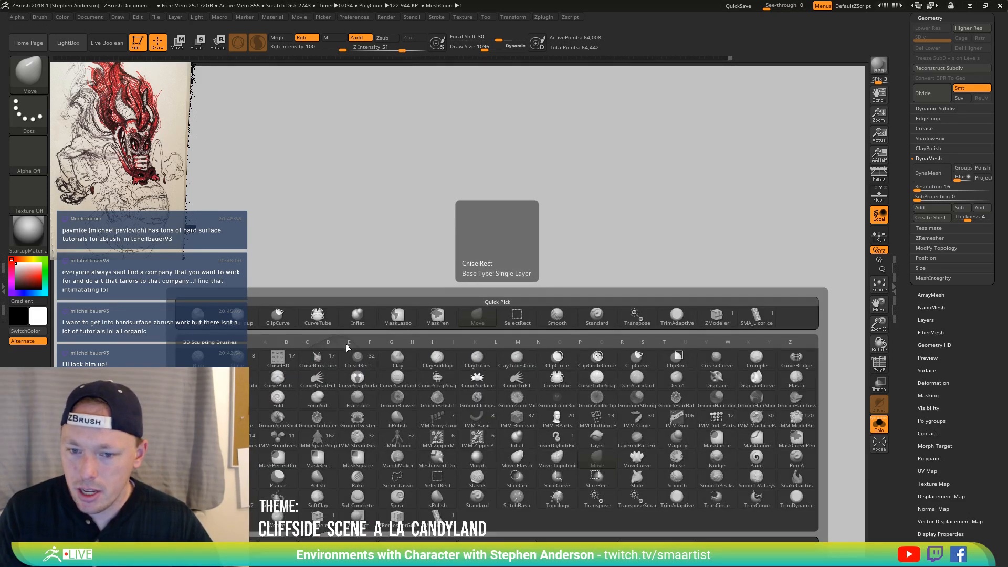
click(557, 377)
mouse_move(532, 349)
right_down()
mouse_move(525, 321)
mouse_move(507, 343)
mouse_move(485, 280)
right_up()
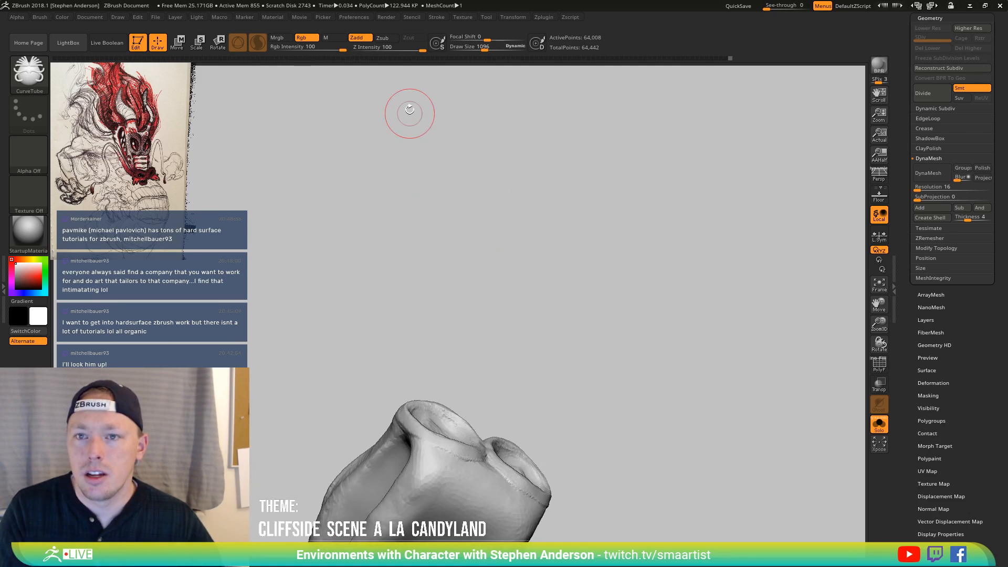
click(463, 16)
click(437, 16)
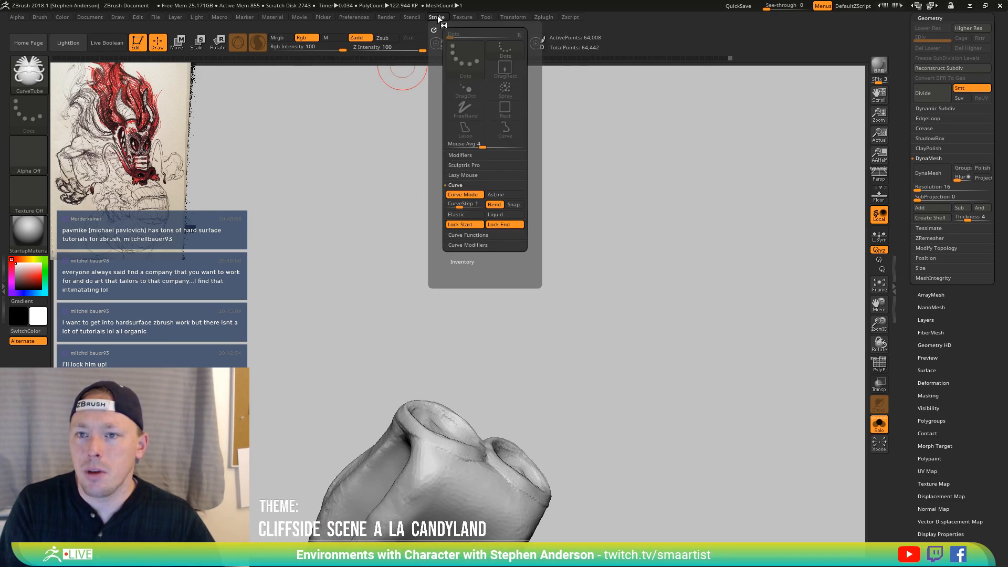
click(463, 248)
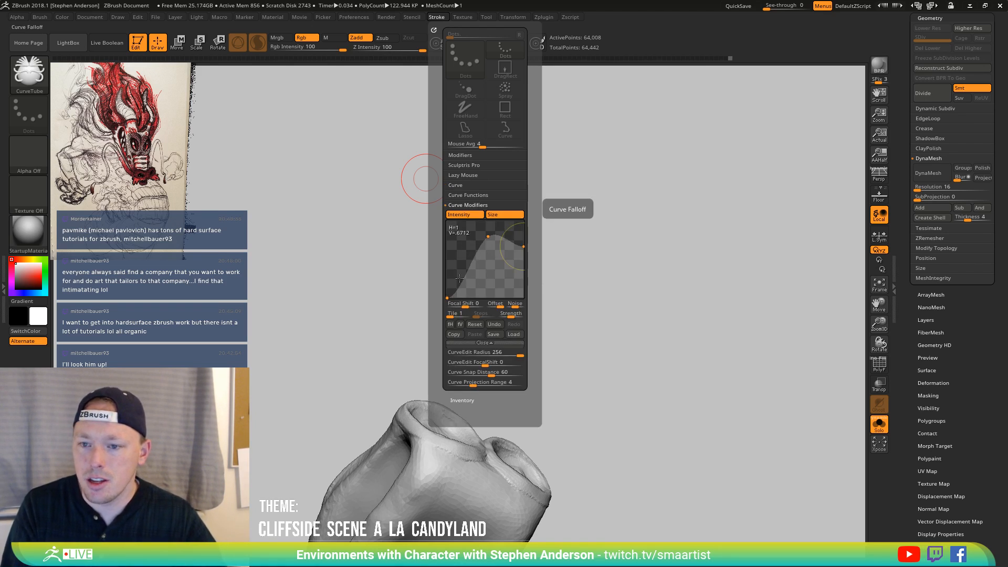
click(461, 323)
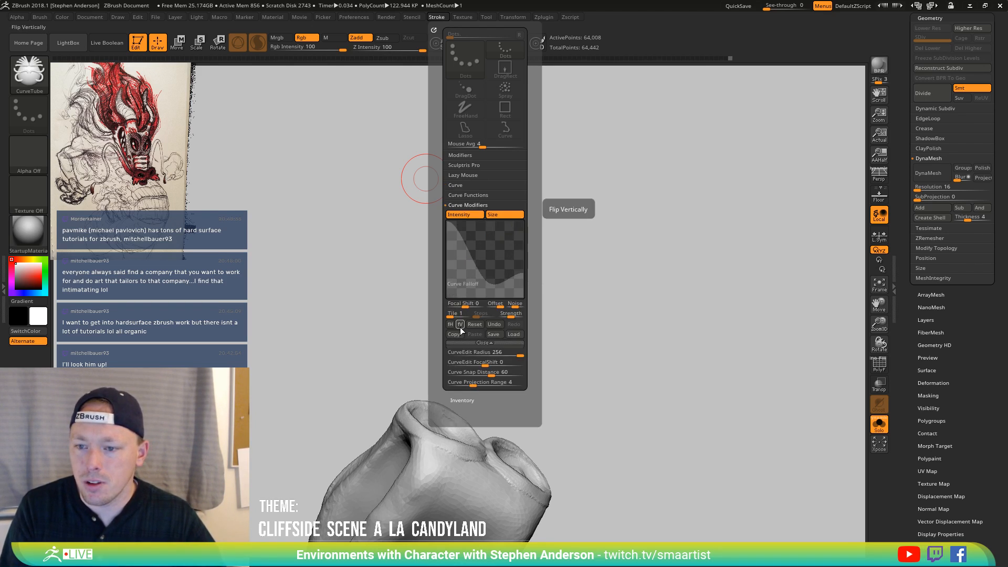
click(460, 326)
click(450, 324)
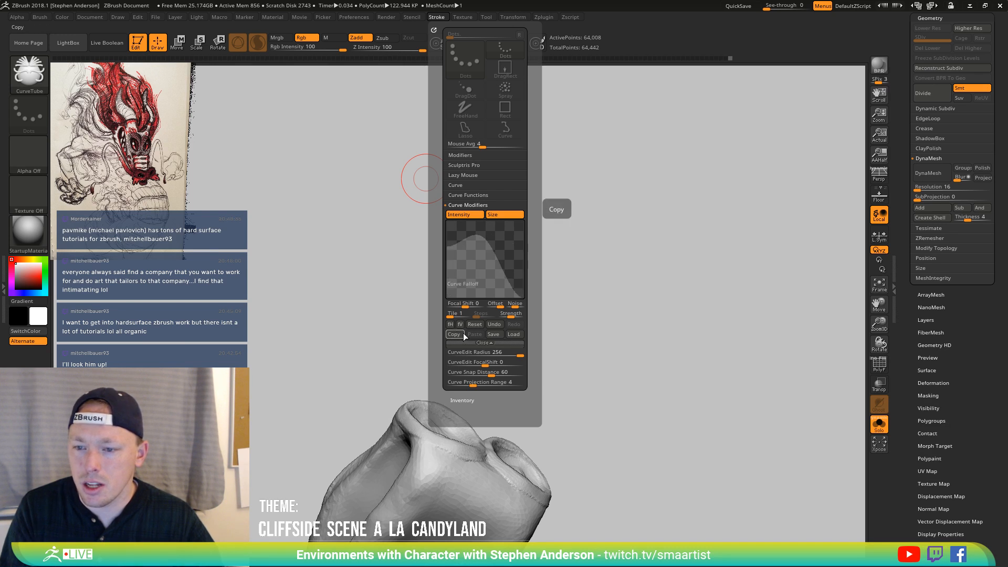
click(461, 333)
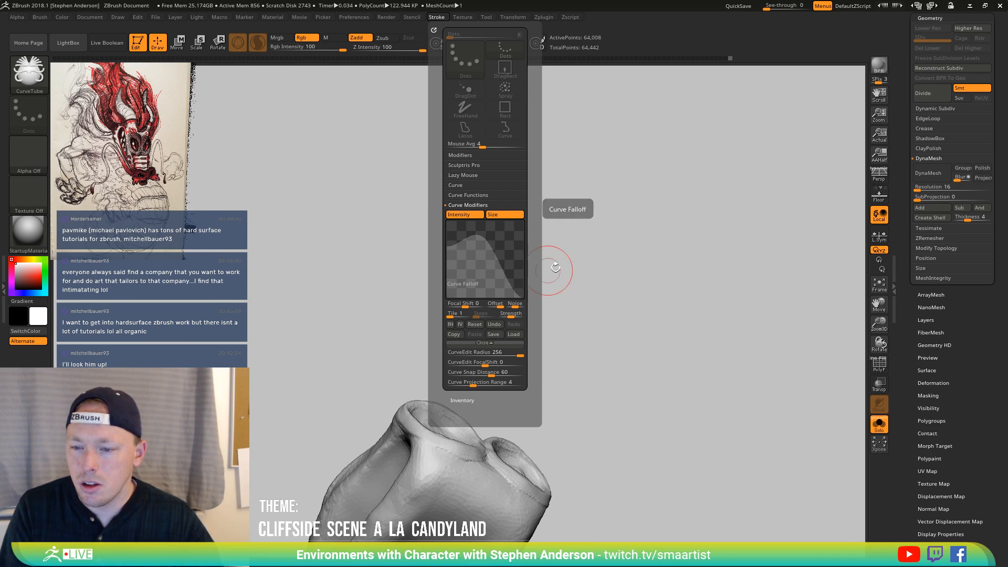
Draw a mirrored pair of curved, tapering CurveTube horns from the back of the skull at draw size 3370
mouse_move(599, 365)
mouse_down()
mouse_move(581, 383)
mouse_move(597, 416)
mouse_up()
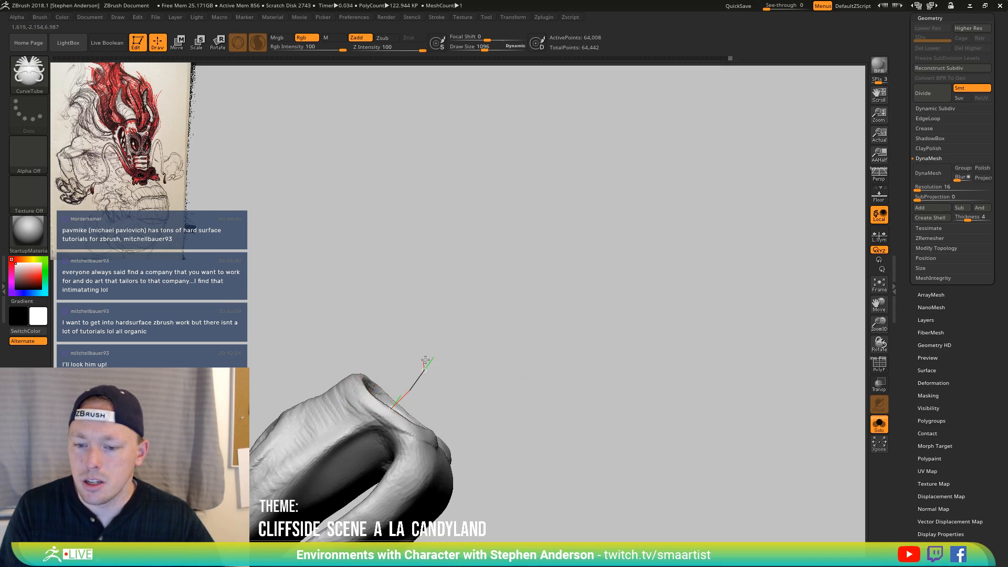
drag(425, 361, 533, 153)
mouse_move(473, 286)
mouse_down()
mouse_move(546, 299)
mouse_move(475, 353)
mouse_move(448, 450)
mouse_move(419, 453)
mouse_move(434, 463)
mouse_move(401, 462)
mouse_move(620, 198)
mouse_up()
key(ctrl+z)
key(s)
drag(573, 60, 573, 57)
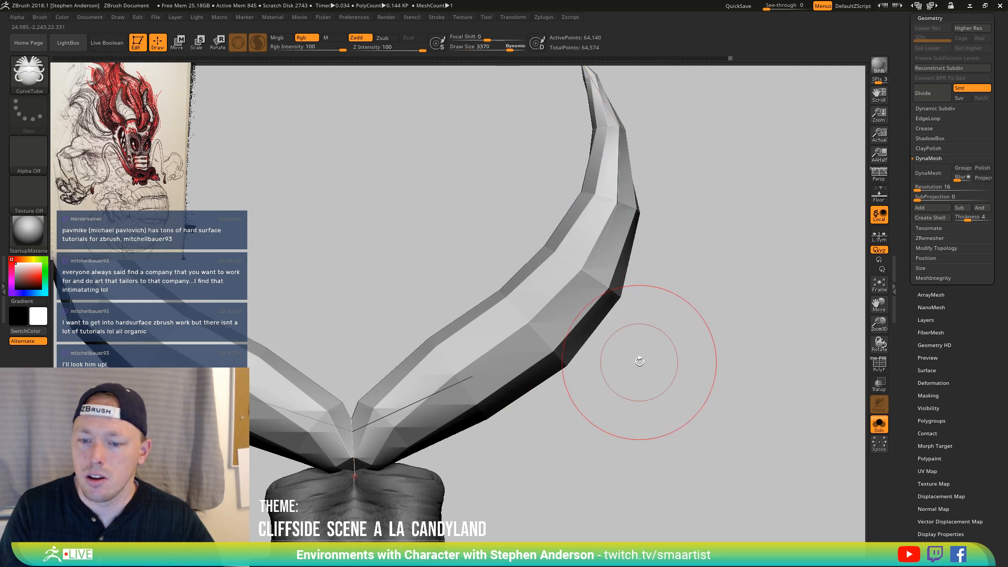
mouse_move(637, 360)
ctrl+right_down()
mouse_move(609, 297)
mouse_move(644, 190)
ctrl+right_up()
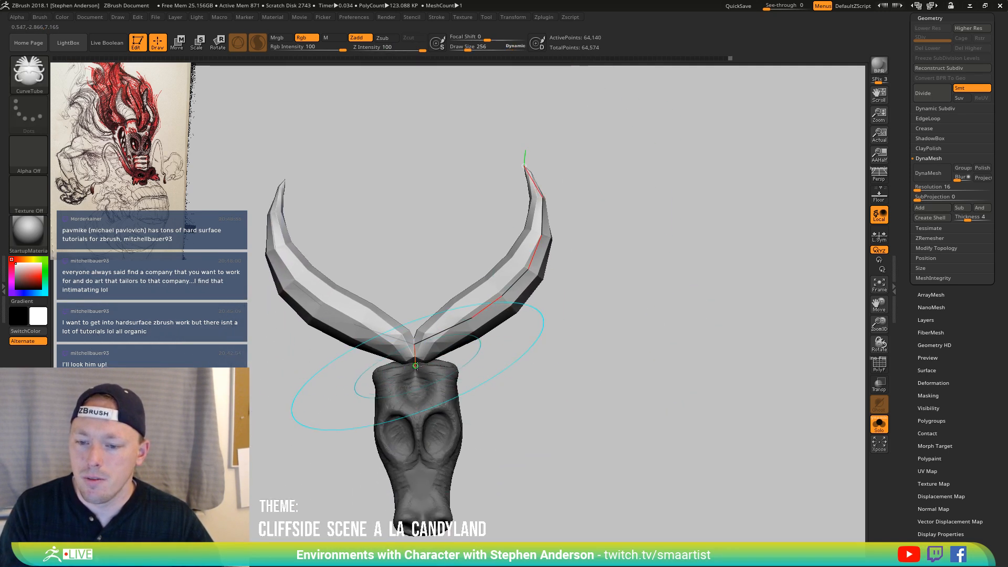
Shift the base of the horn curves and bend their middle sections into a wavy profile from the side
drag(416, 366, 436, 388)
mouse_move(506, 376)
mouse_down()
mouse_move(531, 339)
mouse_move(504, 336)
mouse_move(439, 393)
mouse_move(436, 375)
mouse_move(424, 383)
mouse_move(432, 382)
mouse_up()
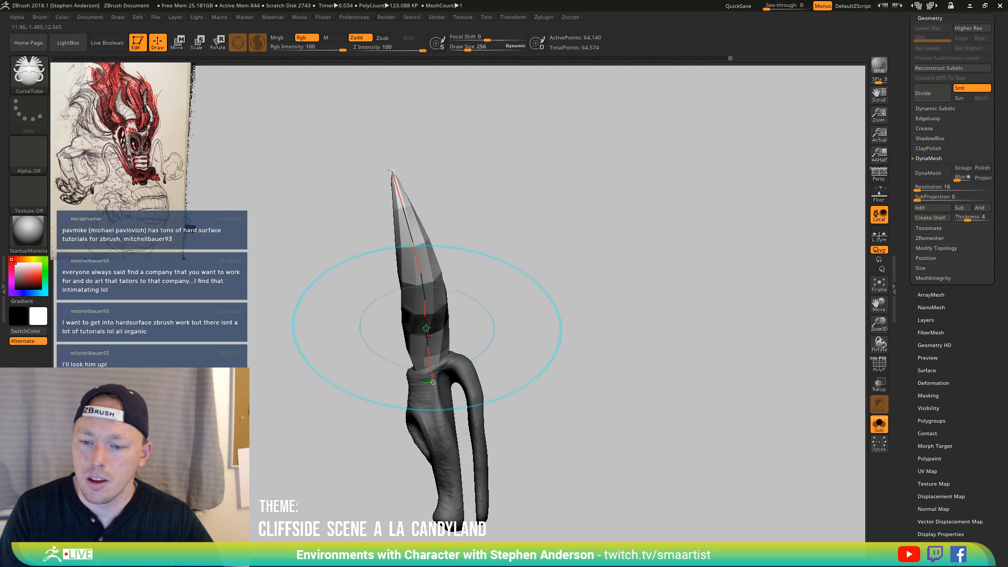
drag(424, 292, 449, 270)
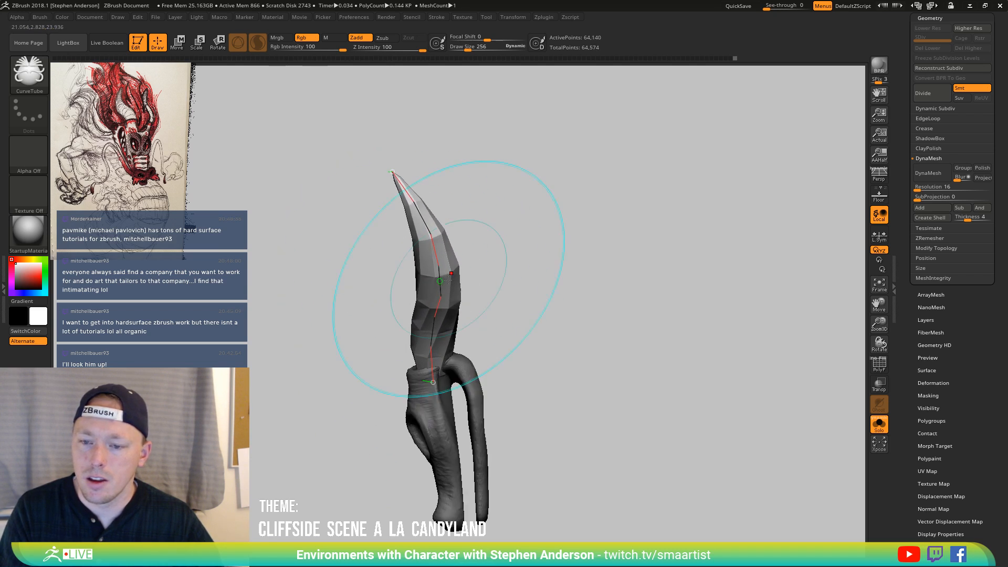
drag(425, 323, 394, 335)
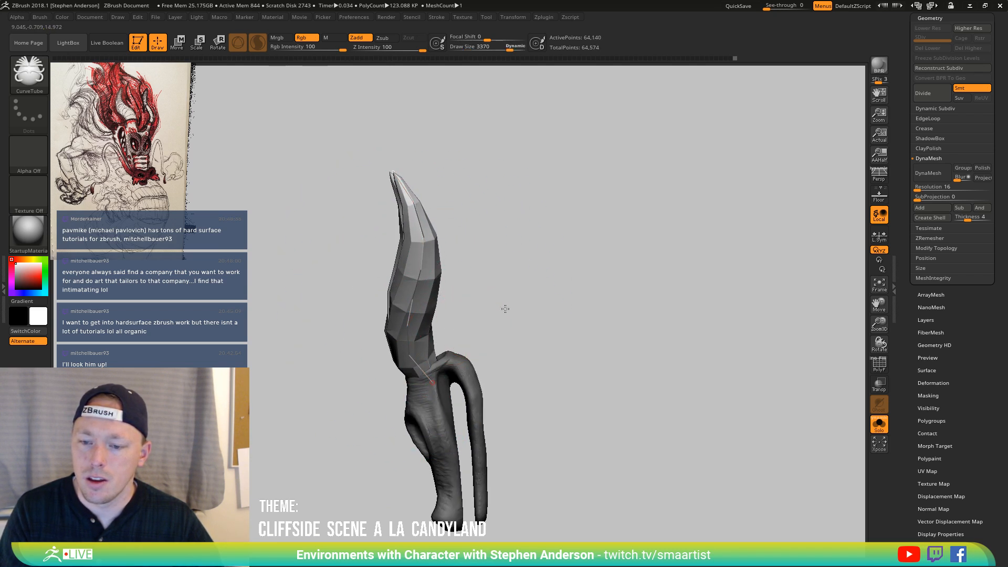
Reposition the base points and lower sections of the horn curves to seat the horns against the back of the skull
drag(435, 382, 423, 378)
drag(525, 310, 551, 320)
drag(464, 313, 456, 310)
drag(417, 386, 405, 378)
drag(504, 367, 485, 391)
right_drag(485, 392, 545, 333)
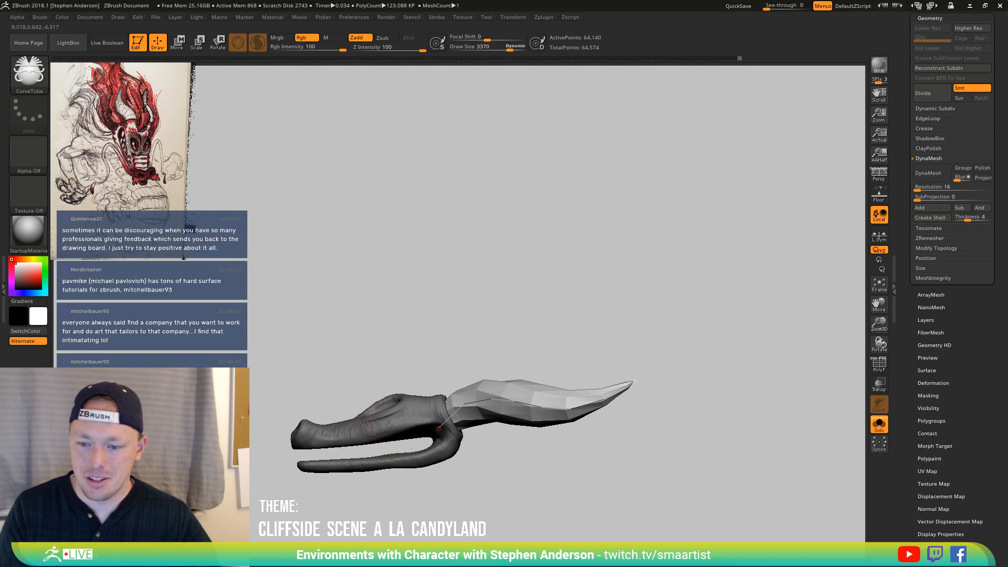
Tilt the horns upward and shift them on the skull with a transpose line drawn along their length
key(w)
key(y)
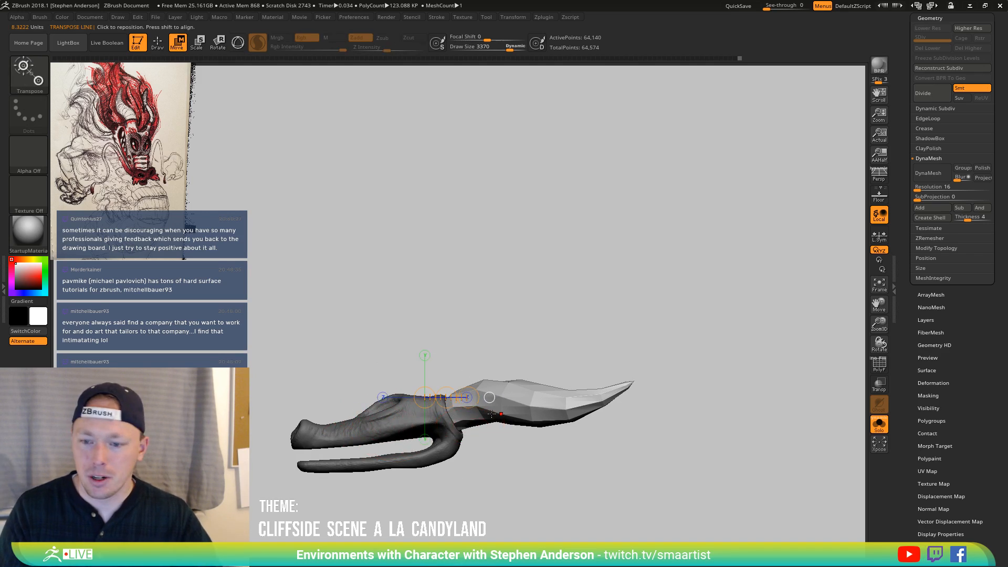
drag(446, 414, 664, 378)
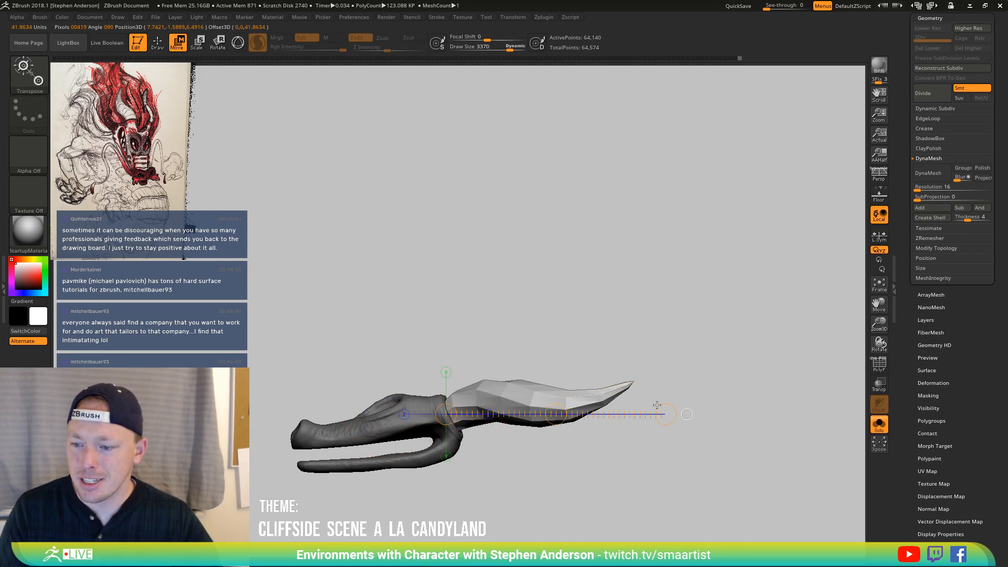
drag(556, 414, 545, 396)
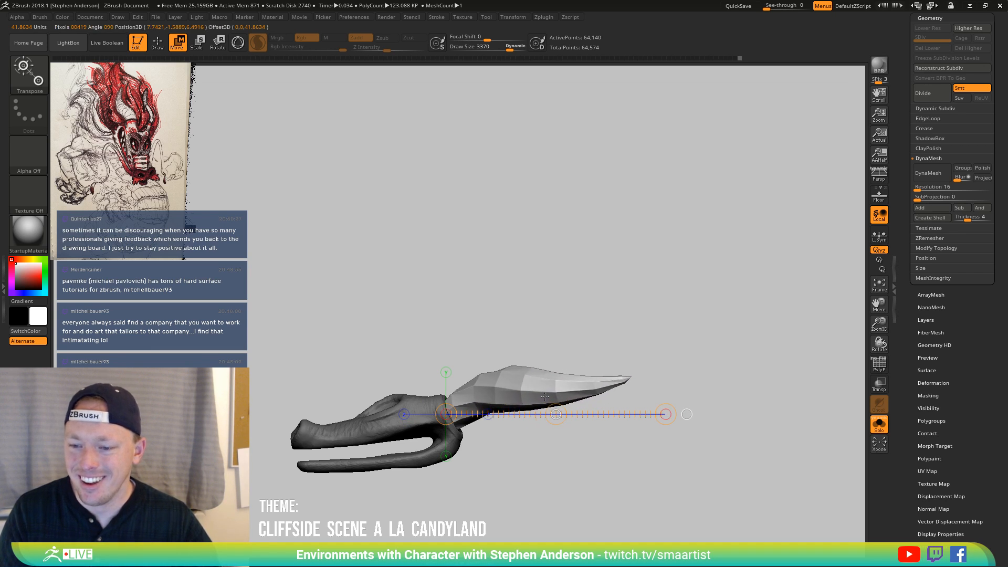
drag(666, 414, 634, 360)
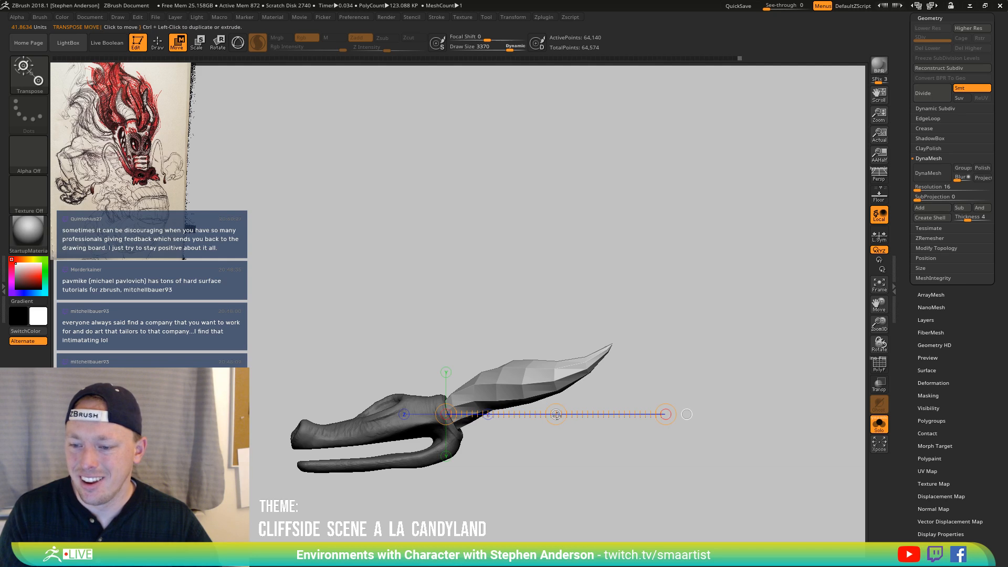
mouse_move(556, 415)
mouse_down()
mouse_move(534, 405)
mouse_move(545, 410)
mouse_move(537, 384)
mouse_move(548, 383)
mouse_move(527, 402)
mouse_up()
Reshape the horns' tips and middle sections with the Move brush at draw size 5000 and smooth along their length
key(b)
key(m)
key(v)
key(s)
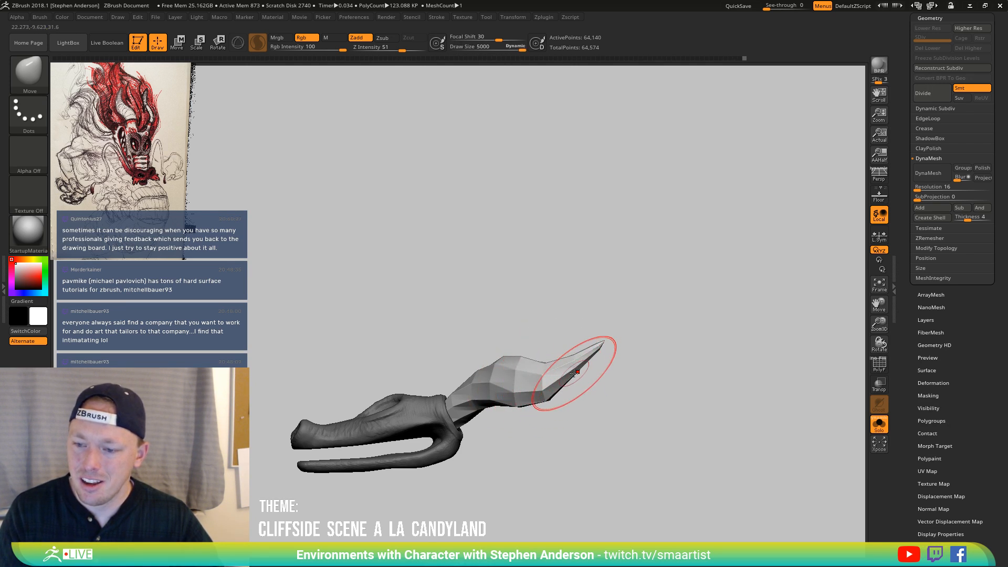
drag(578, 374, 585, 378)
drag(598, 344, 606, 366)
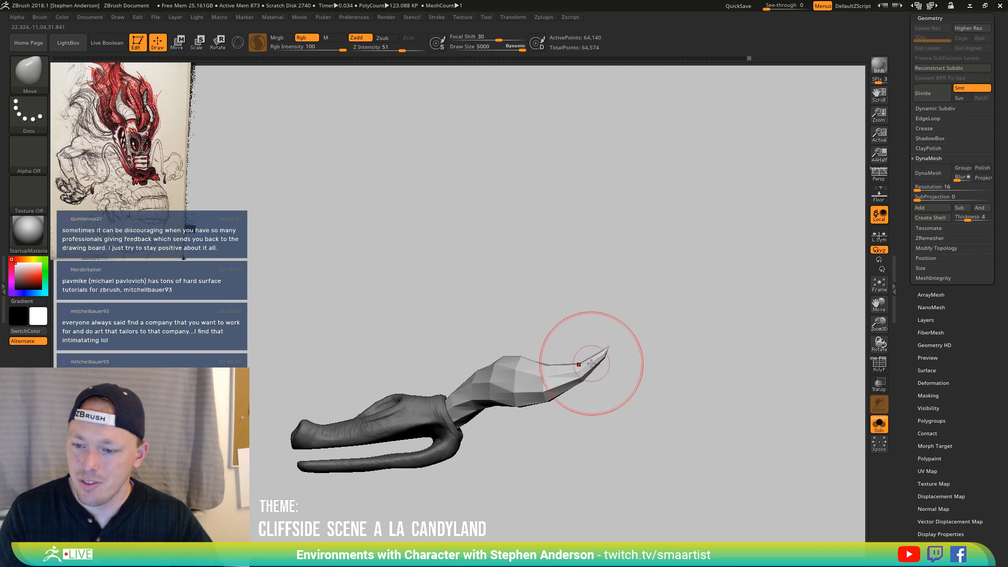
drag(547, 377, 541, 389)
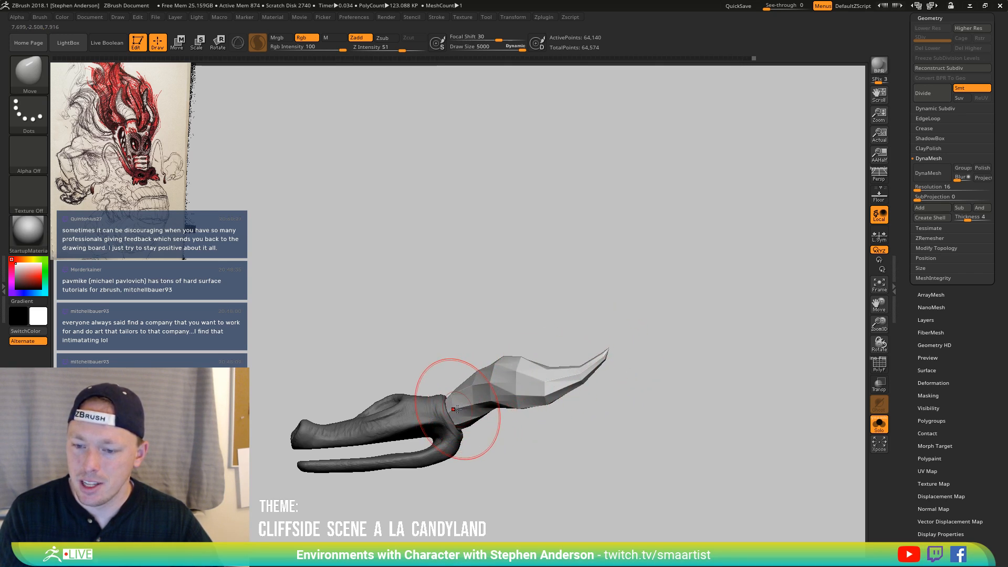
drag(454, 390, 499, 388)
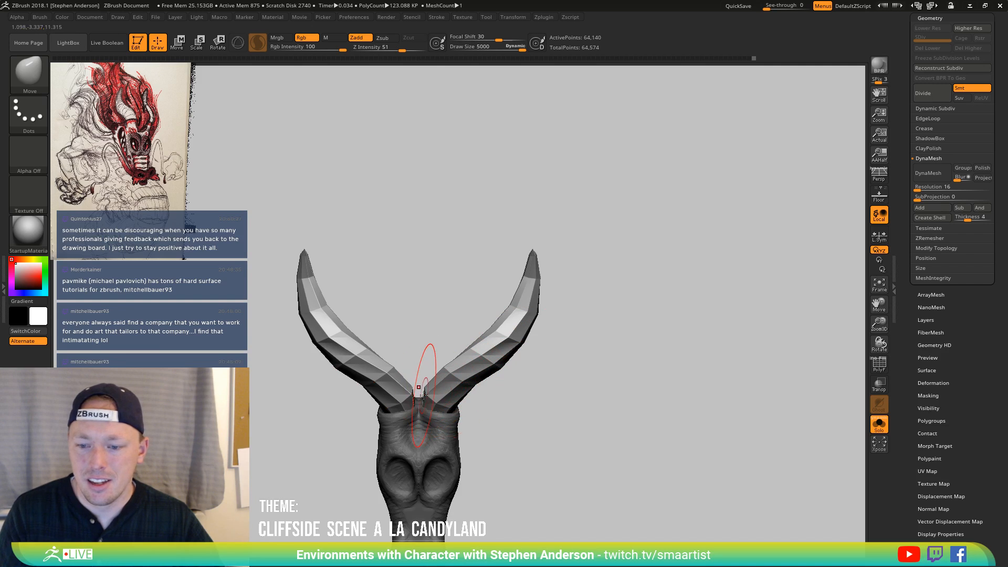
key(shift)
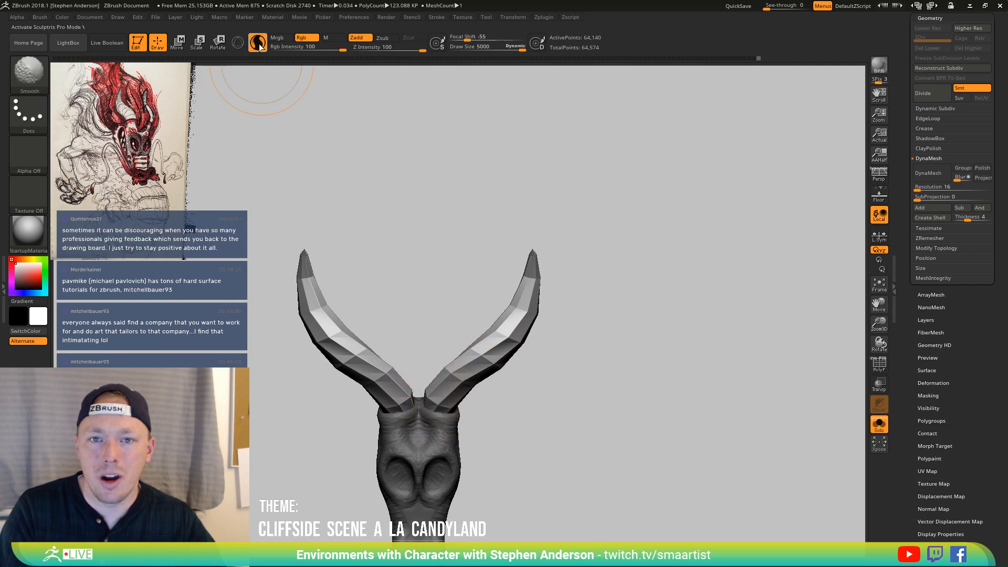
mouse_move(466, 375)
shift+mouse_down()
mouse_move(490, 329)
mouse_move(517, 321)
mouse_move(520, 308)
shift+mouse_up()
mouse_move(586, 336)
mouse_down()
mouse_move(572, 293)
mouse_move(589, 317)
mouse_move(565, 327)
mouse_move(417, 315)
mouse_move(423, 412)
mouse_move(490, 372)
mouse_up()
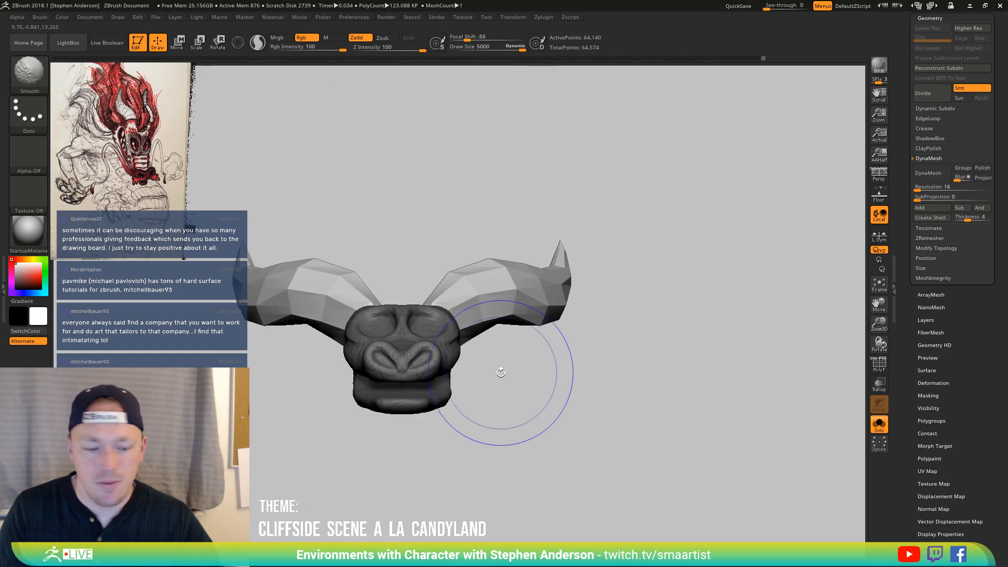
Rotate the horns inward with the gizmo and move them outward by about 0.94 units on the skull
key(w)
key(y)
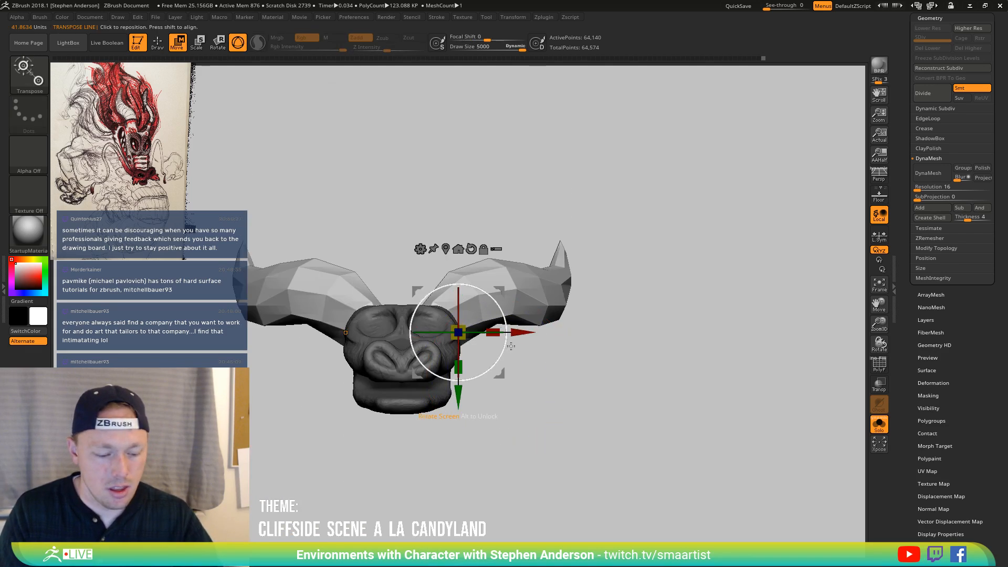
drag(566, 304, 433, 356)
key(space)
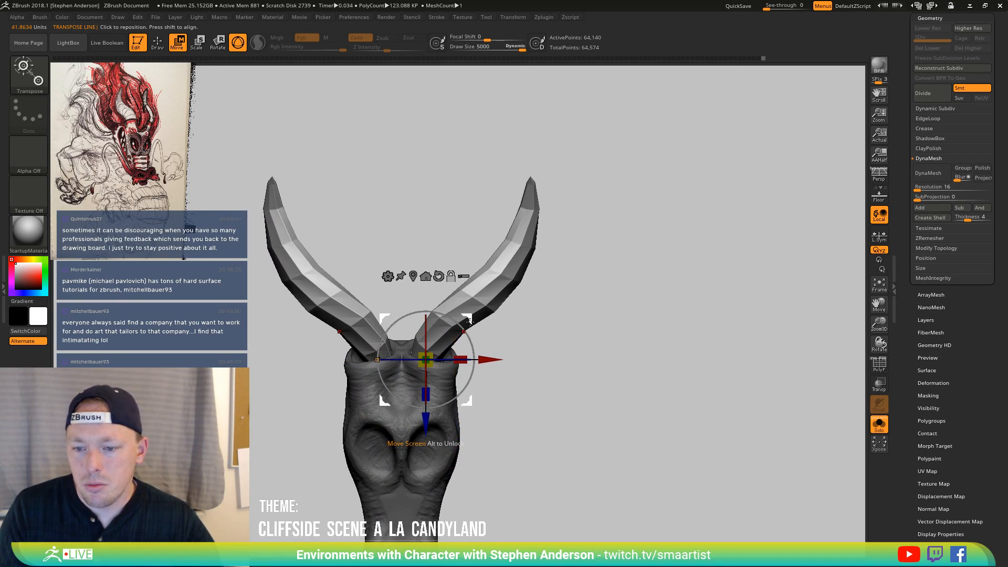
drag(469, 320, 476, 320)
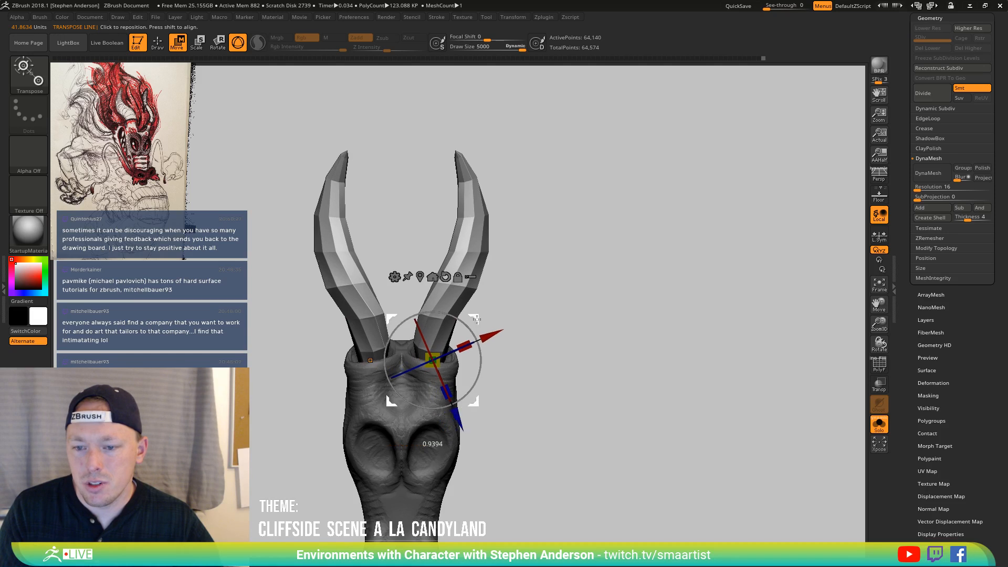
drag(542, 272, 449, 324)
mouse_move(517, 299)
mouse_down()
mouse_move(567, 364)
mouse_move(548, 424)
mouse_move(524, 321)
mouse_move(472, 362)
mouse_move(498, 390)
mouse_move(484, 373)
mouse_move(495, 328)
mouse_move(508, 370)
mouse_up()
key(q)
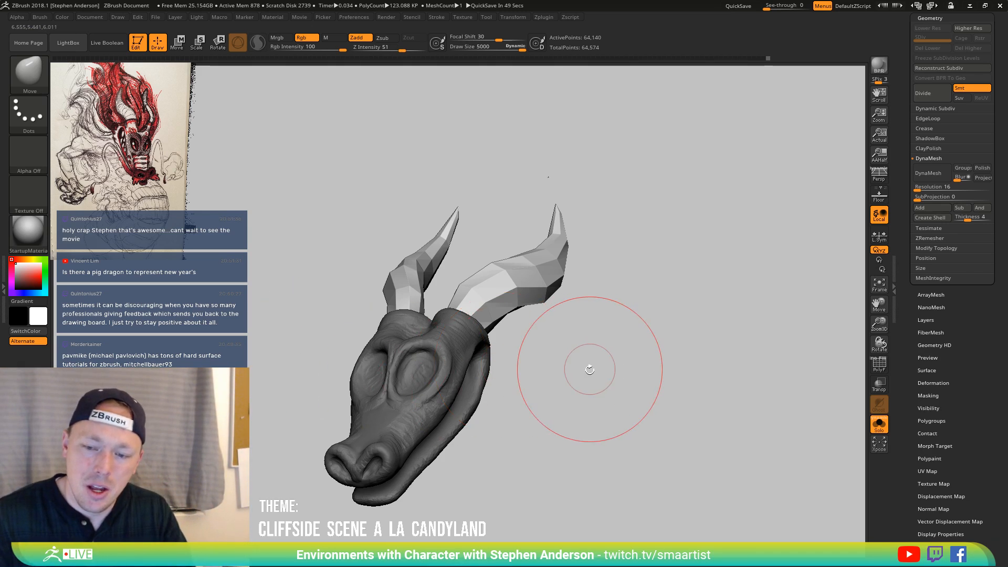
Split the unmasked horns from the masked head into their own subtool
mouse_move(556, 356)
mouse_down()
mouse_move(581, 375)
mouse_move(565, 354)
mouse_move(534, 342)
mouse_move(562, 355)
mouse_up()
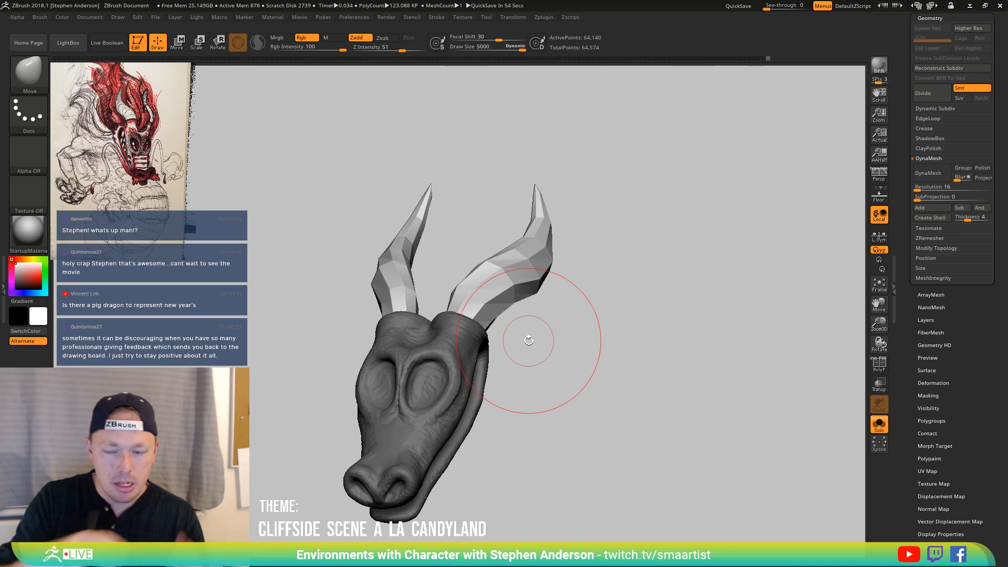
mouse_move(550, 326)
mouse_down()
mouse_move(601, 320)
mouse_move(587, 320)
mouse_up()
mouse_move(659, 435)
mouse_down()
mouse_move(578, 462)
mouse_move(579, 333)
mouse_move(491, 333)
mouse_move(504, 356)
mouse_move(500, 373)
mouse_move(460, 385)
mouse_up()
alt+drag(586, 371, 536, 456)
ctrl+right_drag(548, 418, 661, 360)
drag(996, 72, 997, 138)
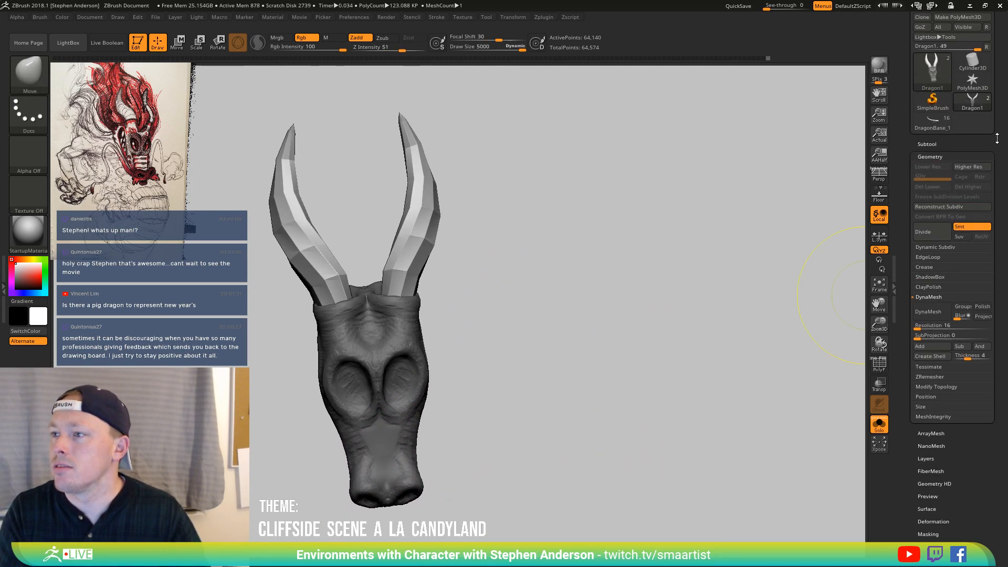
click(927, 144)
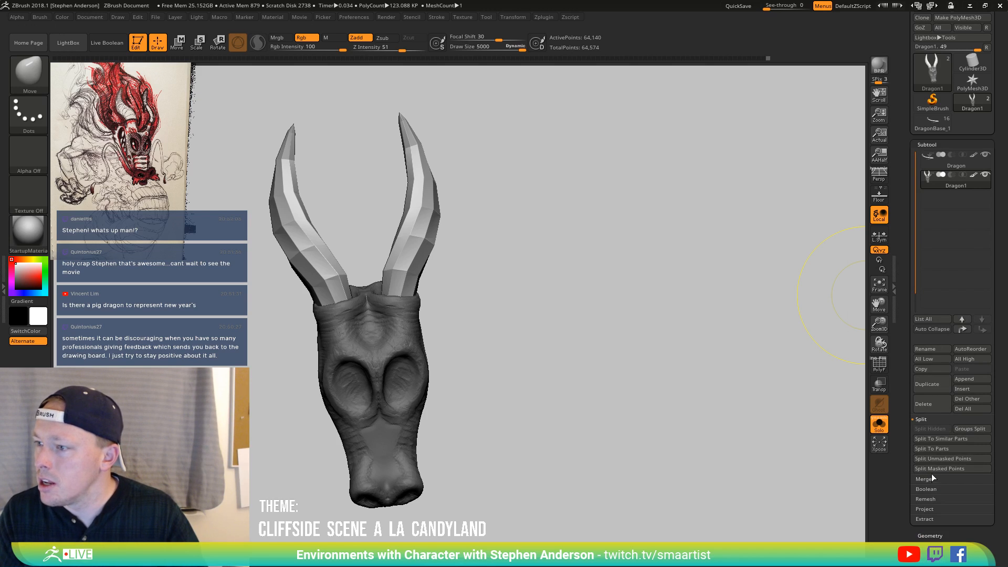
click(945, 458)
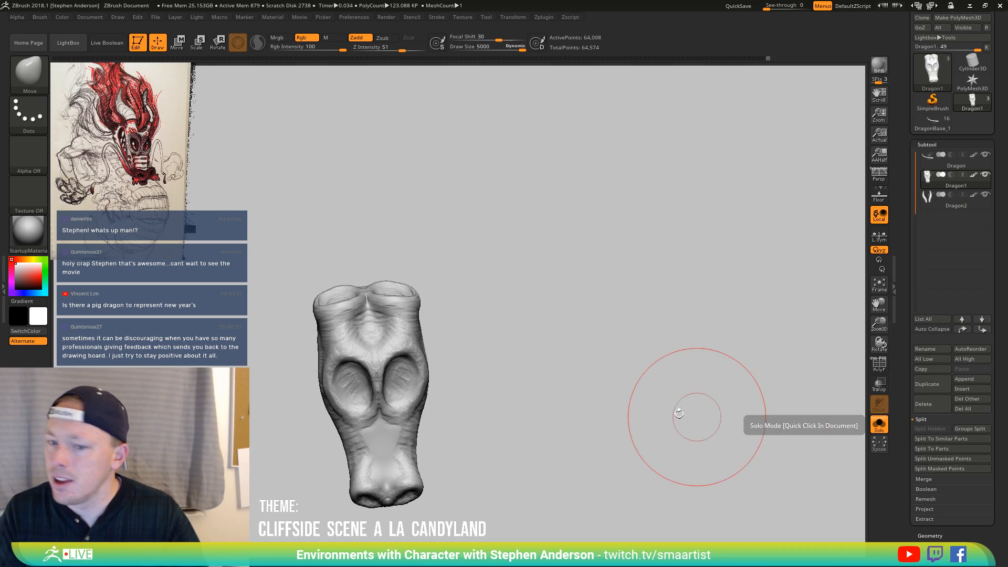
Reshape the sides of the muzzle and the outer nostrils with the Move brush at draw size 1365
mouse_move(599, 382)
mouse_down()
mouse_move(394, 450)
mouse_move(411, 469)
mouse_move(390, 469)
mouse_move(457, 457)
mouse_up()
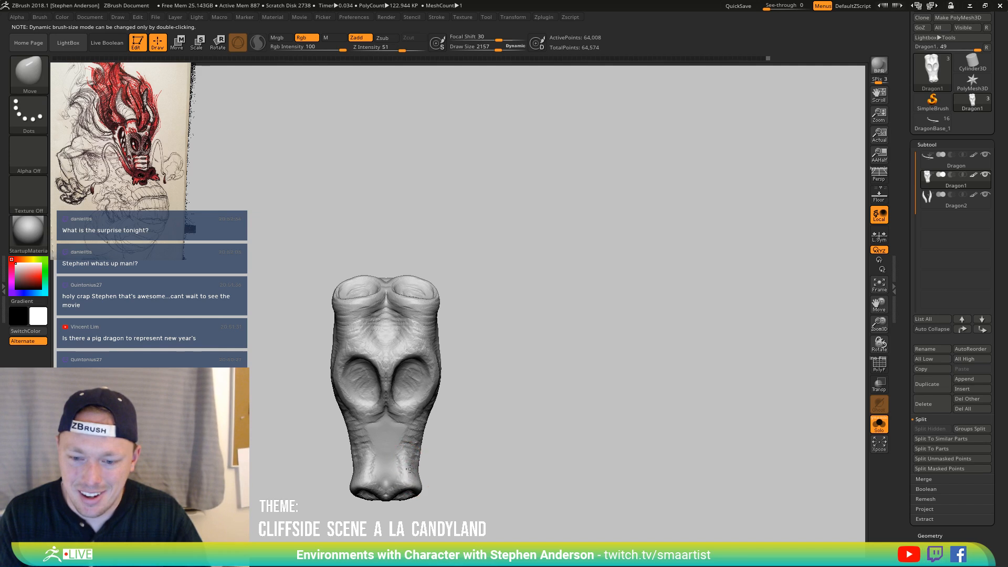
ctrl+right_drag(413, 471, 445, 506)
scroll(417, 463, down, 5)
scroll(407, 462, up, 6)
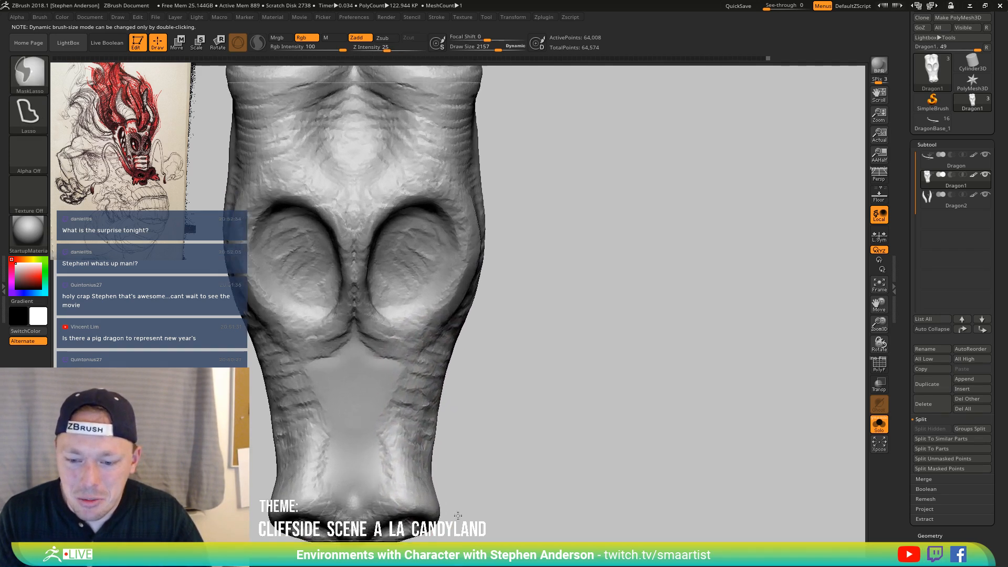
key(s)
click(427, 491)
key(s)
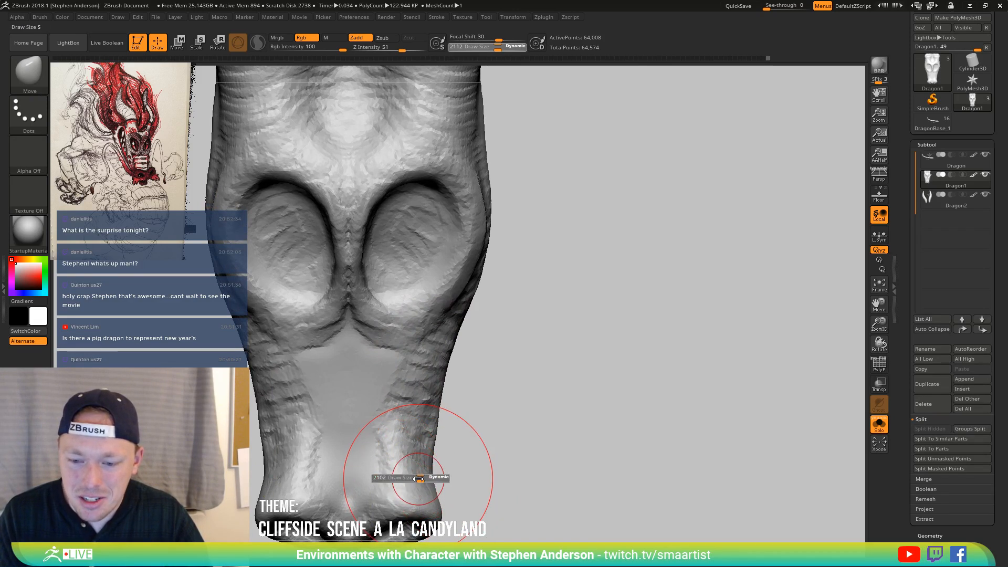
click(416, 478)
key(s)
click(423, 484)
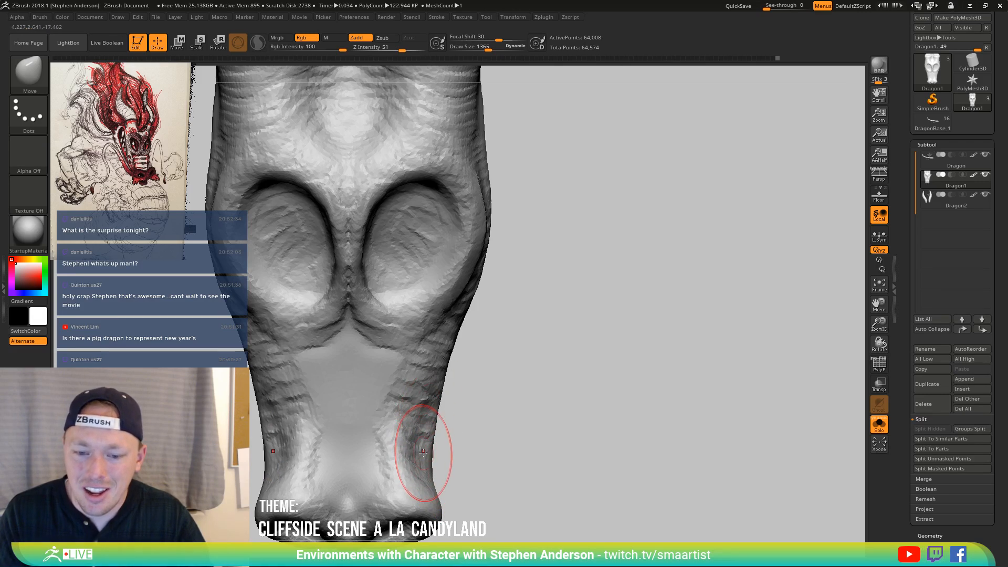
right_drag(424, 453, 434, 397)
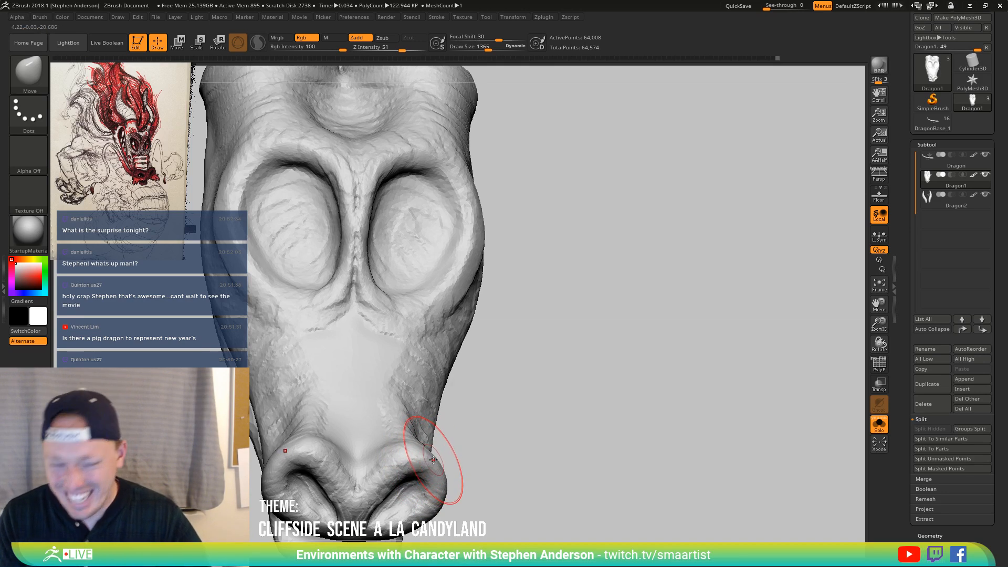
drag(476, 418, 469, 403)
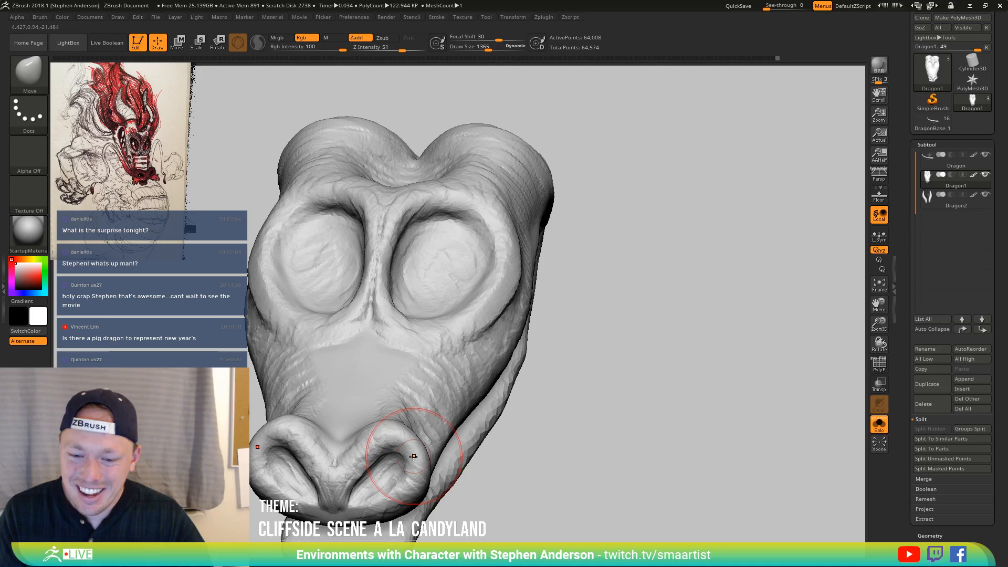
drag(471, 488, 475, 471)
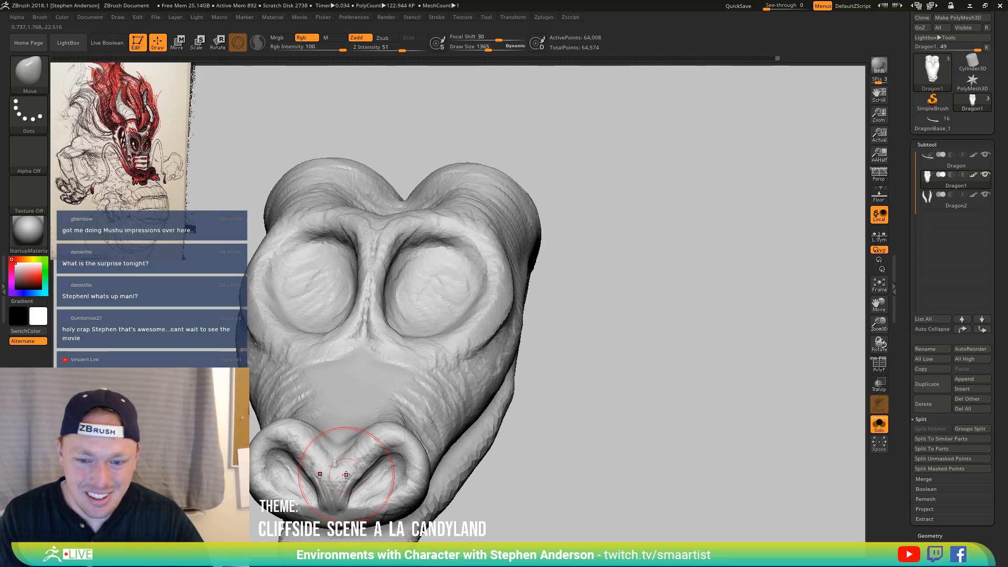
Refine the nose between the nostrils at draw size 874 and adjust the brow above the eye sockets at draw size 1444
key(s)
drag(346, 475, 355, 486)
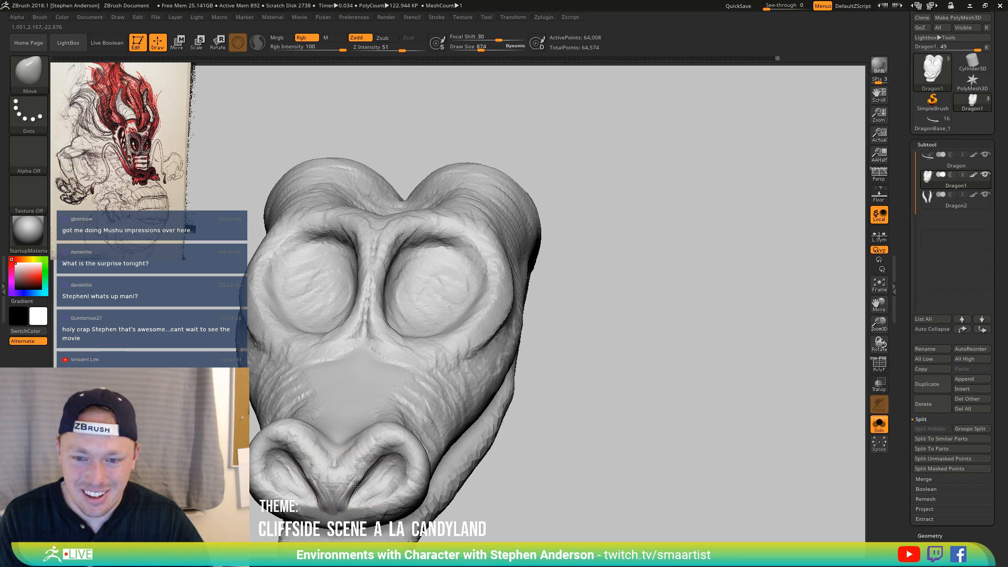
mouse_move(356, 486)
ctrl+right_down()
mouse_move(409, 410)
mouse_move(385, 441)
mouse_move(379, 407)
mouse_move(472, 375)
ctrl+right_up()
mouse_move(472, 374)
right_down()
mouse_move(471, 412)
mouse_move(456, 378)
mouse_move(477, 417)
mouse_move(473, 265)
mouse_move(463, 257)
right_up()
key(s)
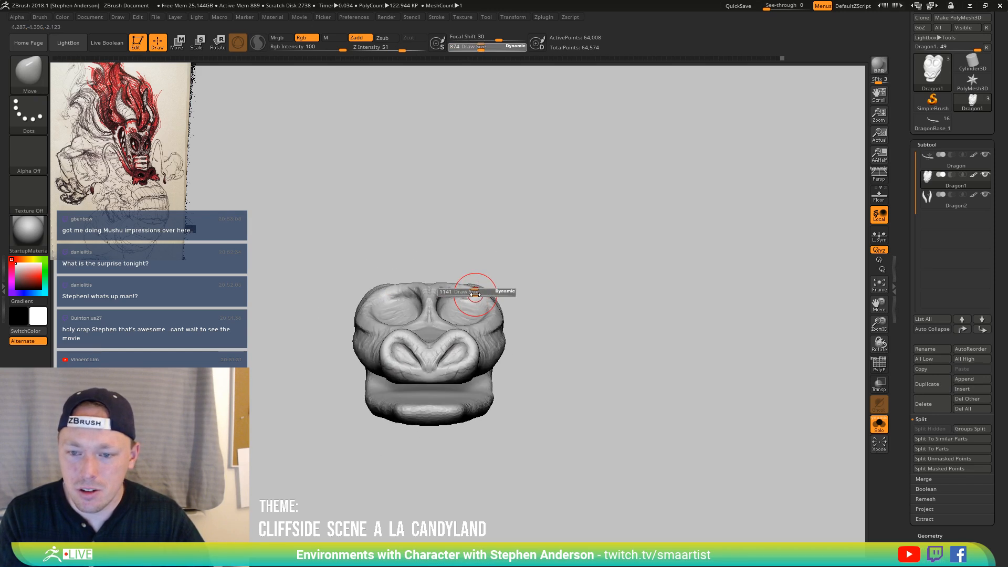
drag(475, 294, 477, 295)
right_drag(475, 291, 558, 328)
Turn off solo mode and hide the base tube subtool, leaving the head and horns visible
click(879, 424)
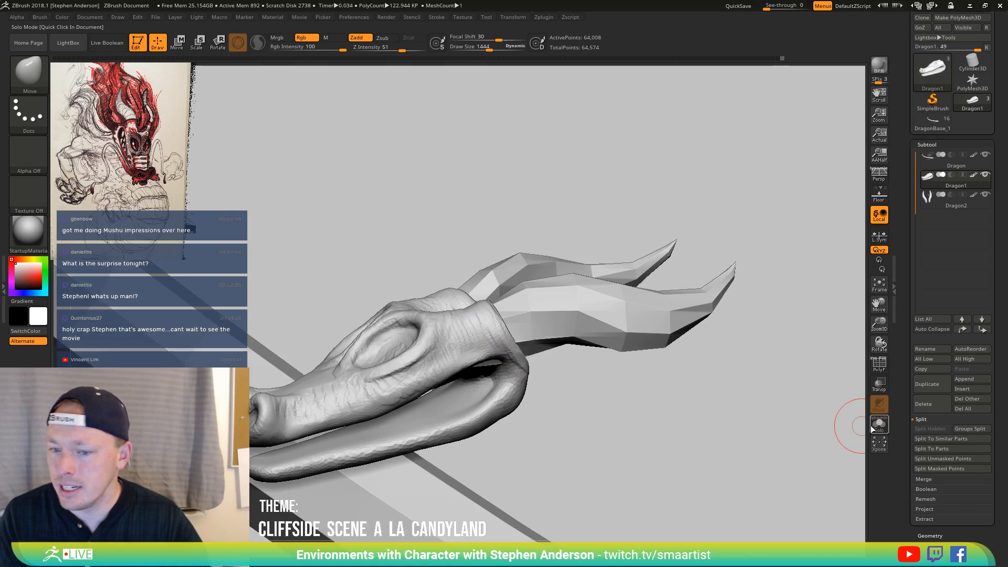
click(879, 287)
click(962, 205)
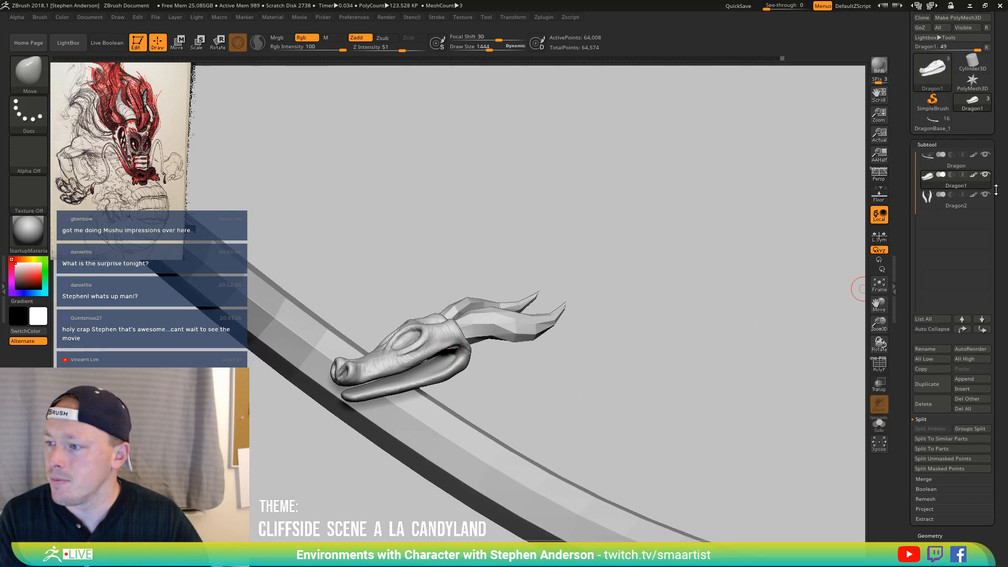
click(986, 155)
drag(837, 241, 444, 364)
ctrl+right_drag(444, 363, 740, 398)
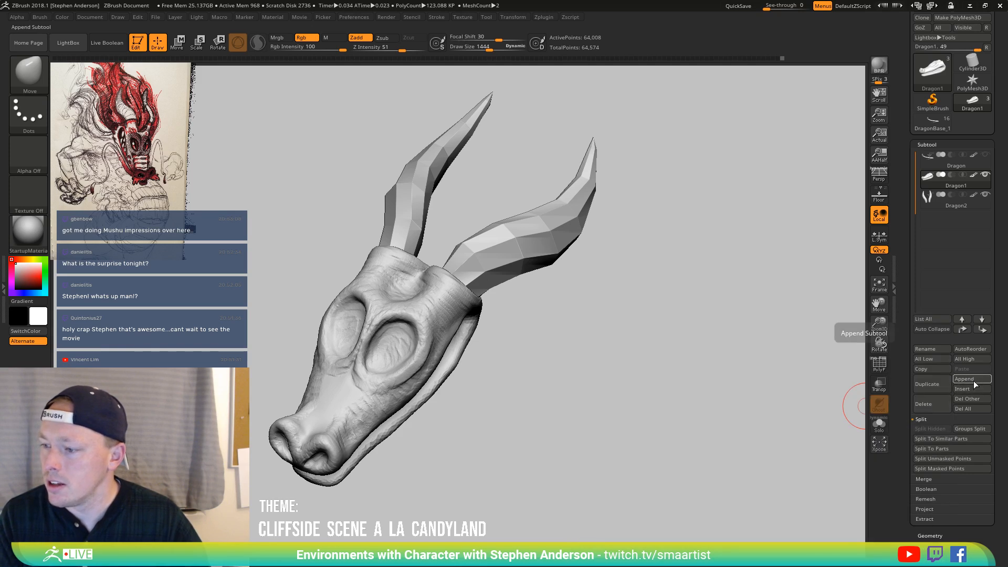
Load the saved eye tool containing IMM SMA EYE and isolate its Sculpted Sheep eyeball
click(974, 379)
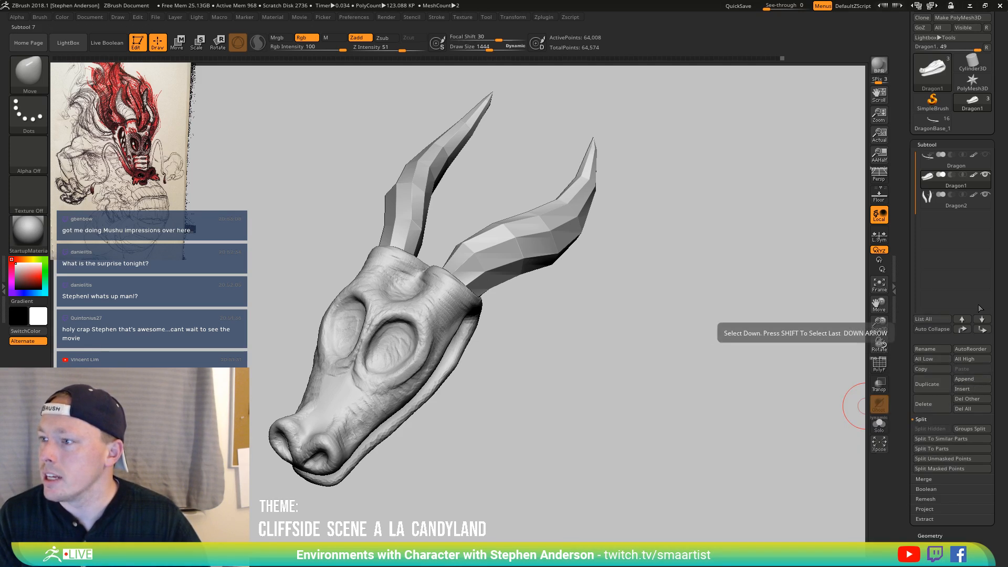
scroll(1003, 202, up, 2)
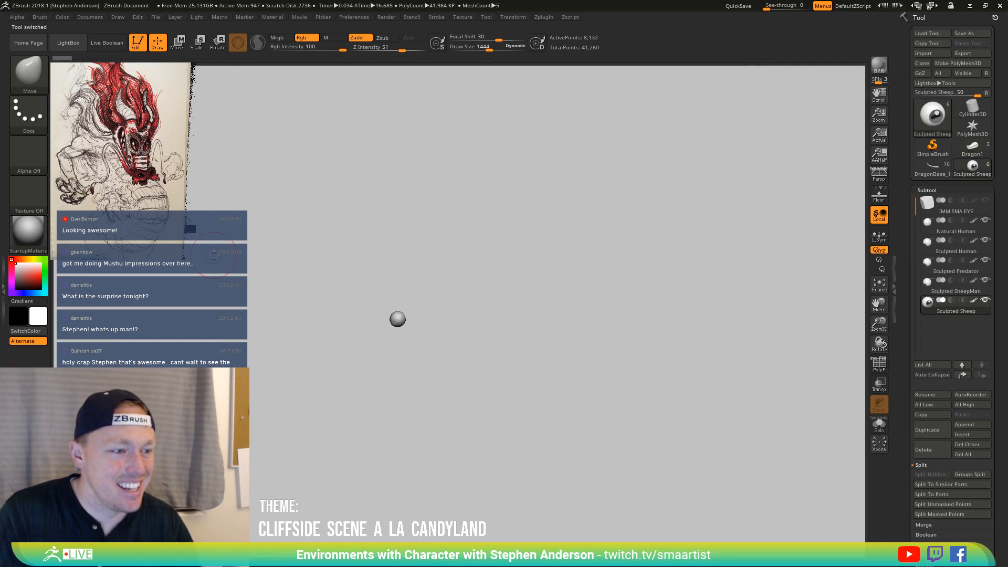
key(f)
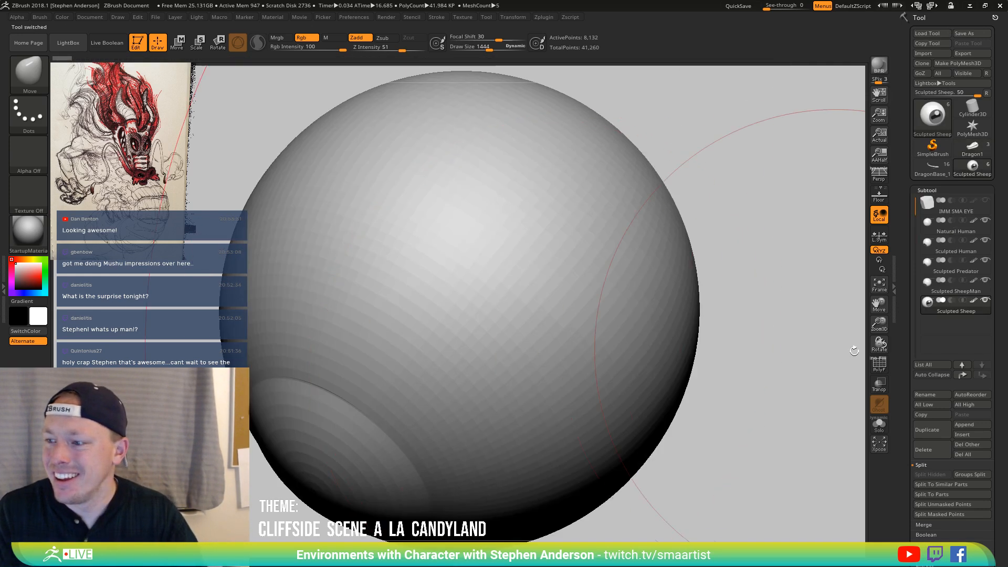
mouse_move(928, 286)
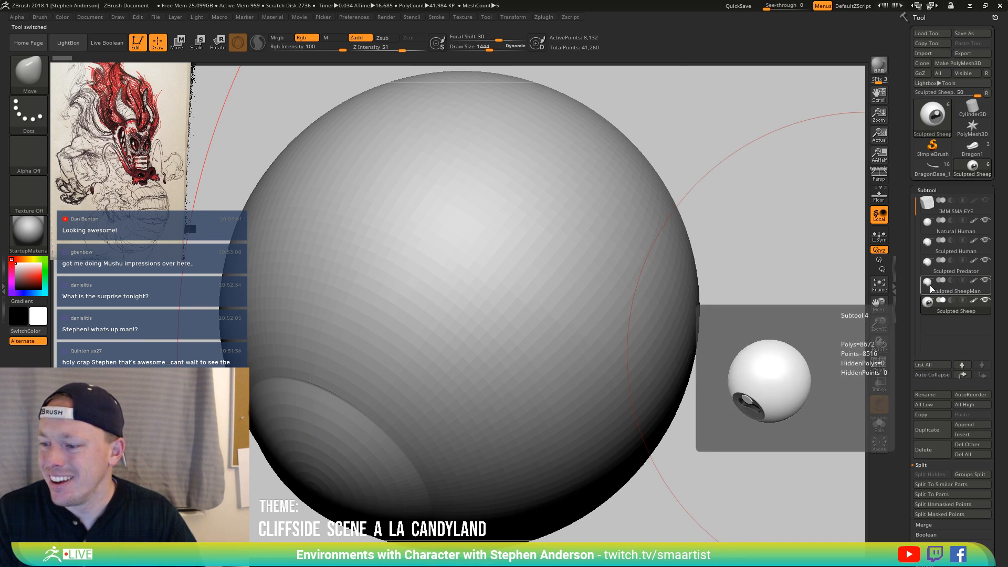
click(880, 424)
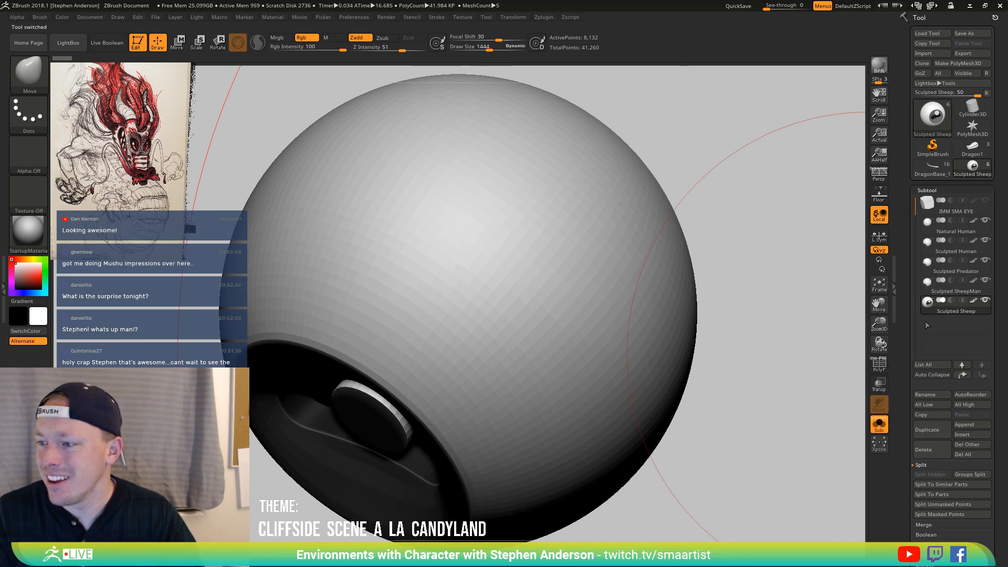
Compare the eyeball variants in the eye tool and select the Sculpted Predator eyeball with the slit pupil
drag(703, 323, 729, 310)
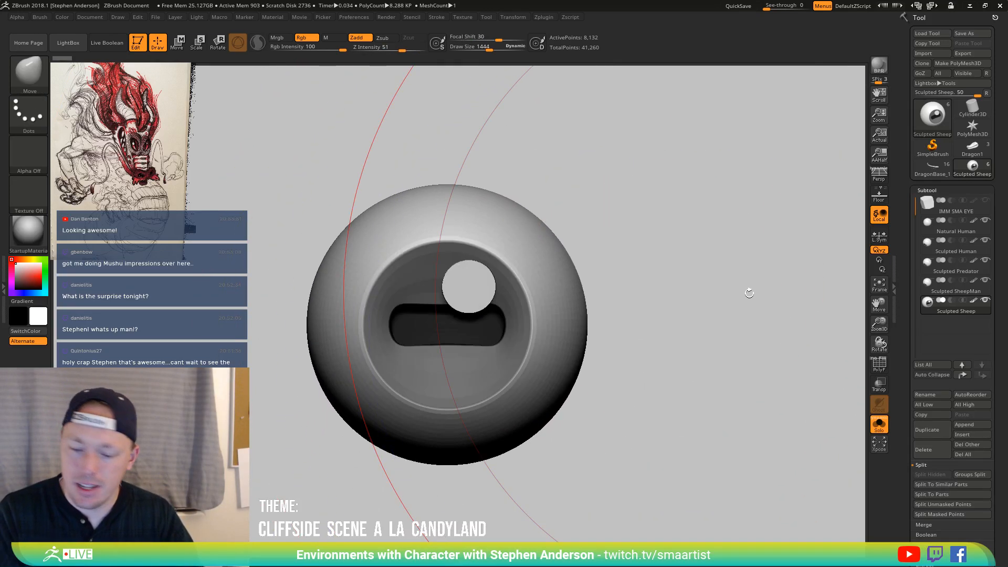
key(alt+Up)
key(alt+Up)
key(alt+Up)
key(alt+Up)
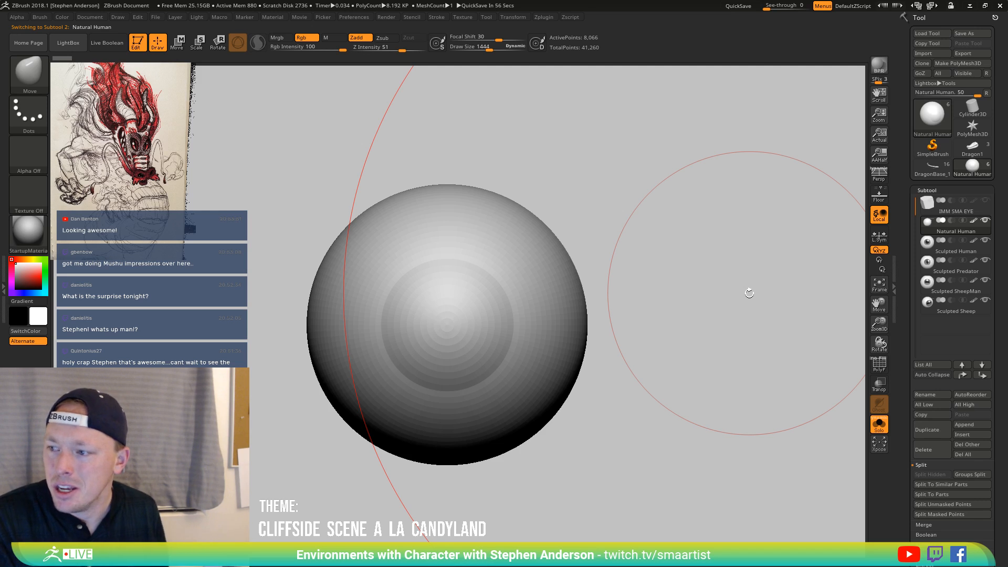
key(alt+Down)
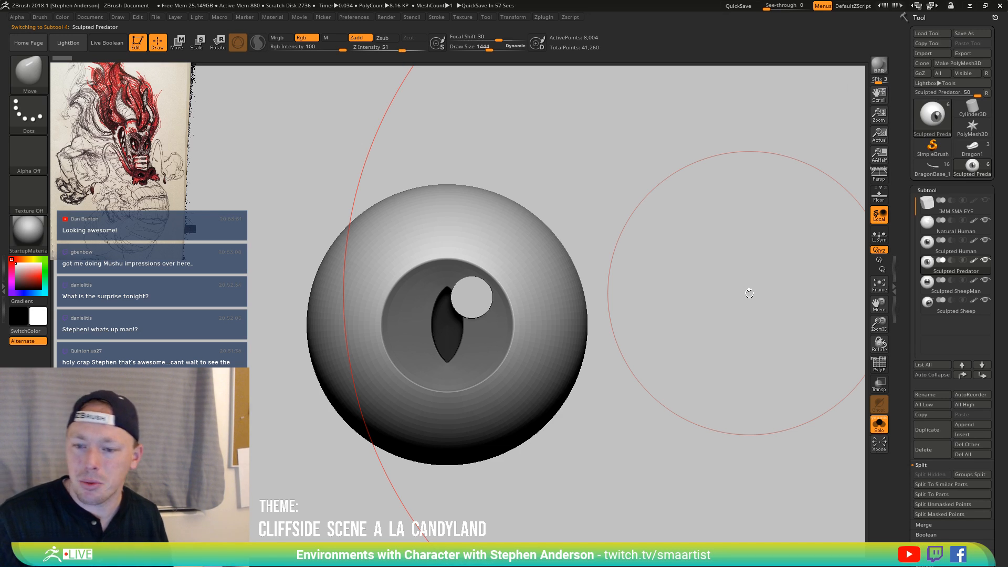
mouse_move(688, 396)
mouse_down()
mouse_move(690, 419)
mouse_move(657, 418)
mouse_move(676, 425)
mouse_move(648, 441)
mouse_move(660, 436)
mouse_up()
key(shift+f)
key(shift+f)
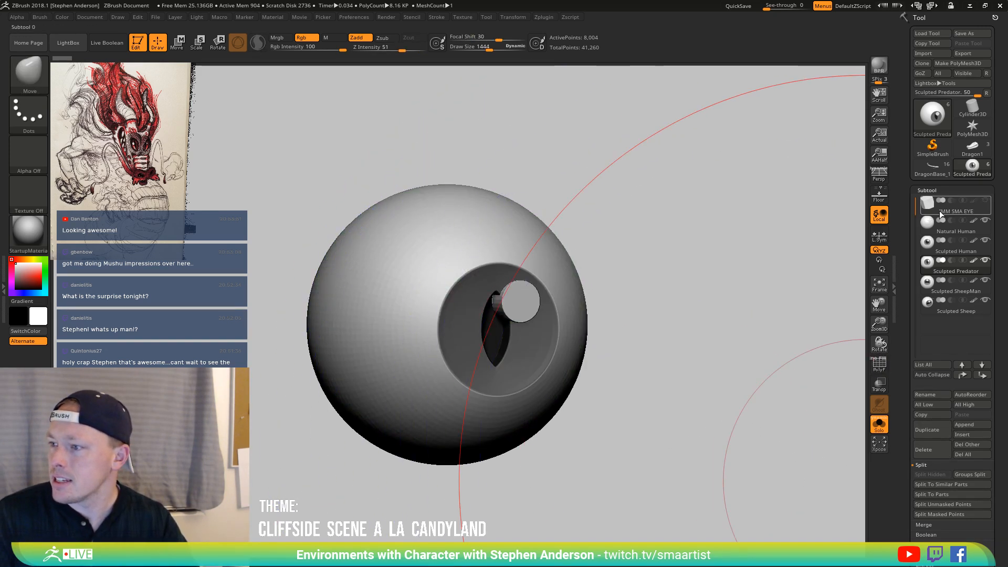
Switch back to the Dragon1 tool and append the Sculpted Predator eyeball as a new subtool
click(974, 149)
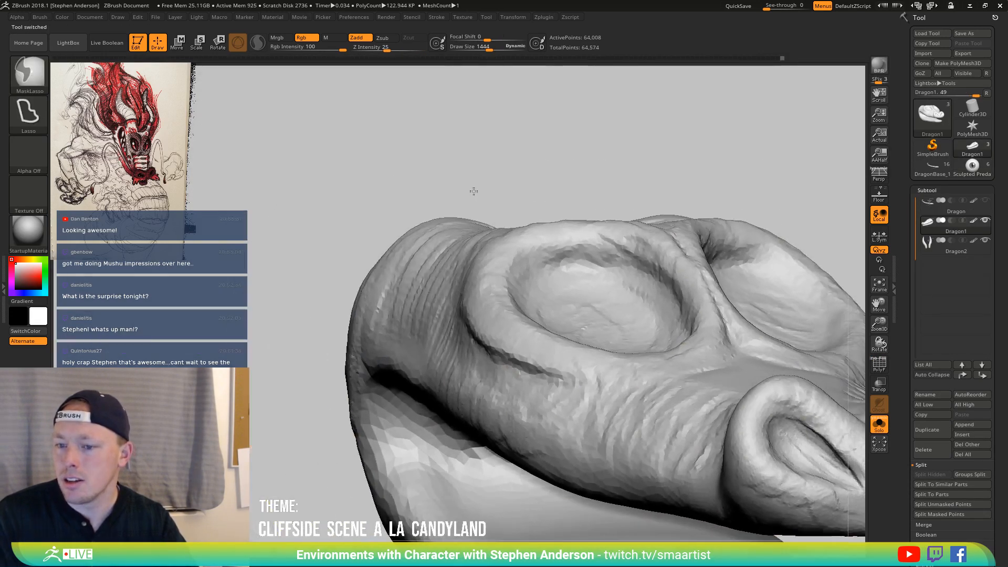
alt+right_drag(656, 341, 409, 338)
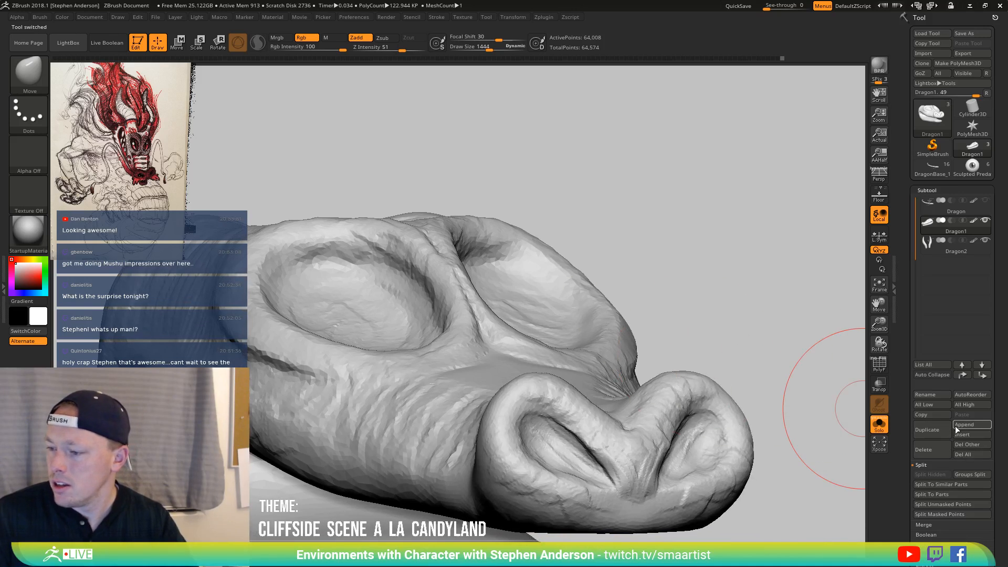
click(956, 426)
click(959, 425)
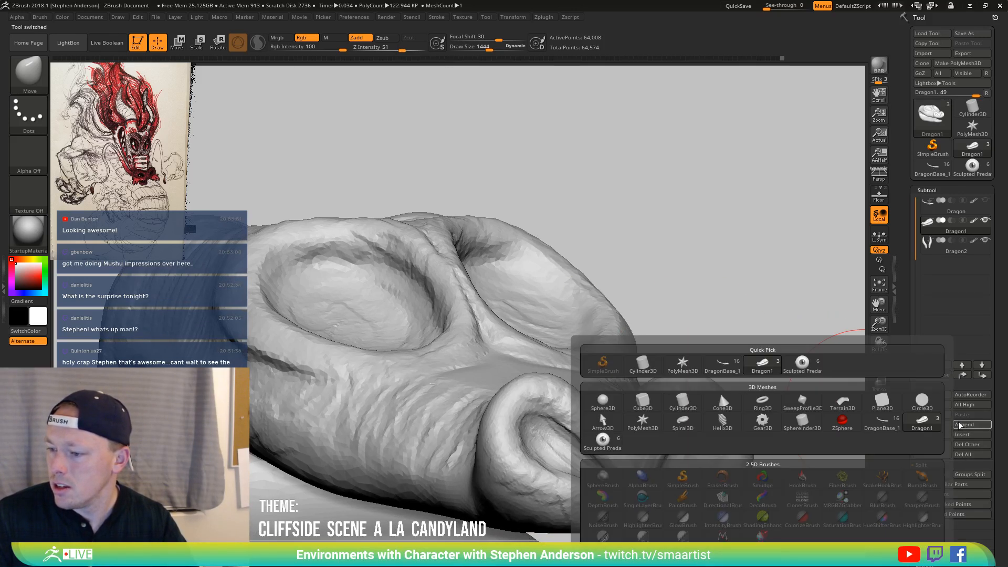
click(803, 363)
ctrl+right_drag(712, 275, 612, 227)
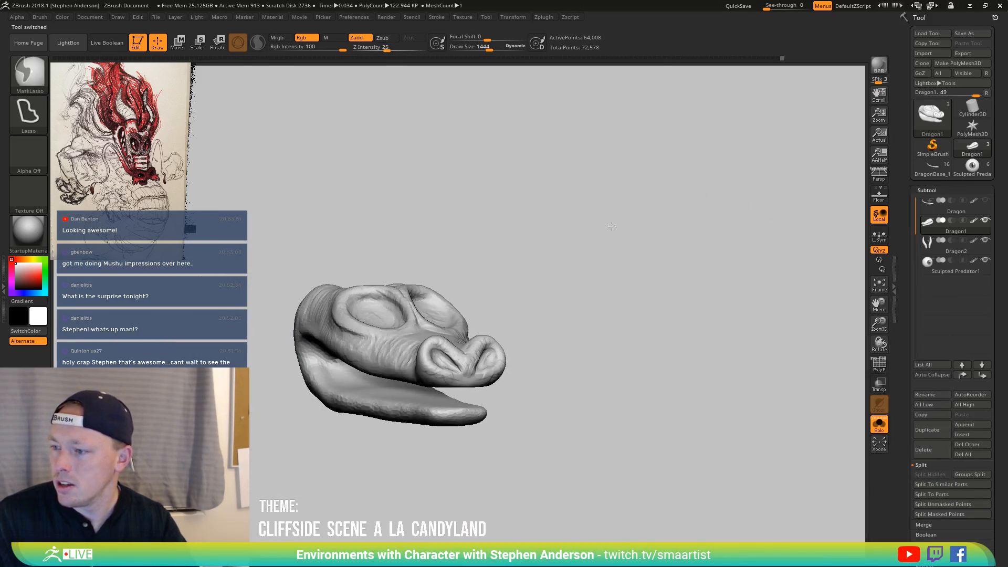
mouse_move(612, 226)
mouse_down()
mouse_move(615, 288)
mouse_move(574, 288)
mouse_move(691, 301)
mouse_up()
Select the appended eyeball, turn off solo mode and enable ghost transparency to see it inside the head
click(929, 273)
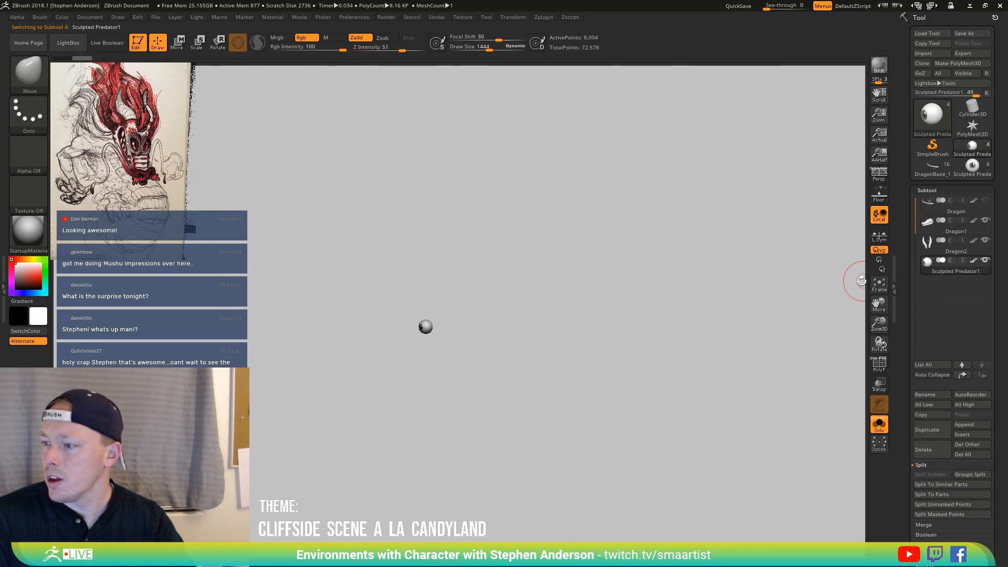
click(879, 425)
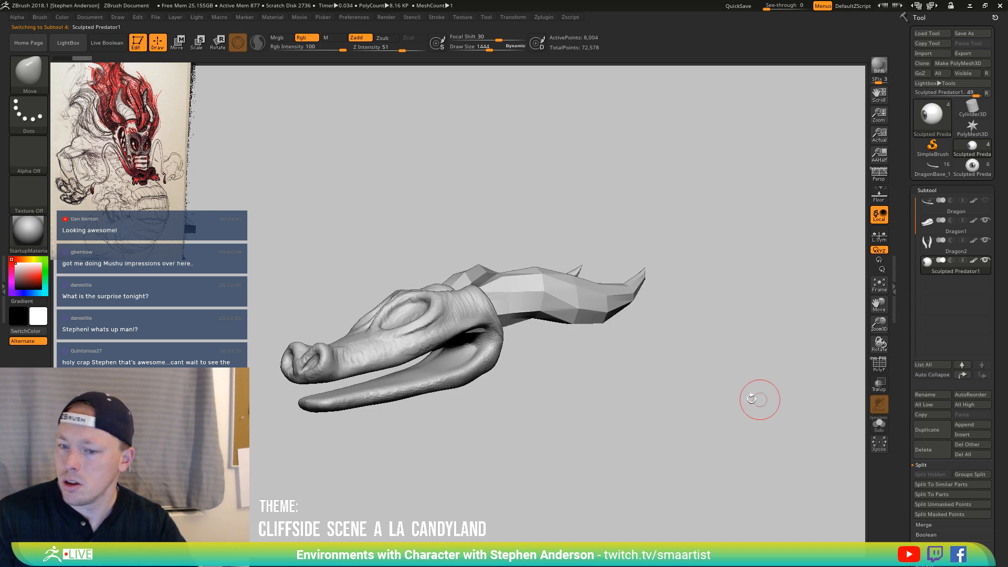
drag(752, 399, 818, 353)
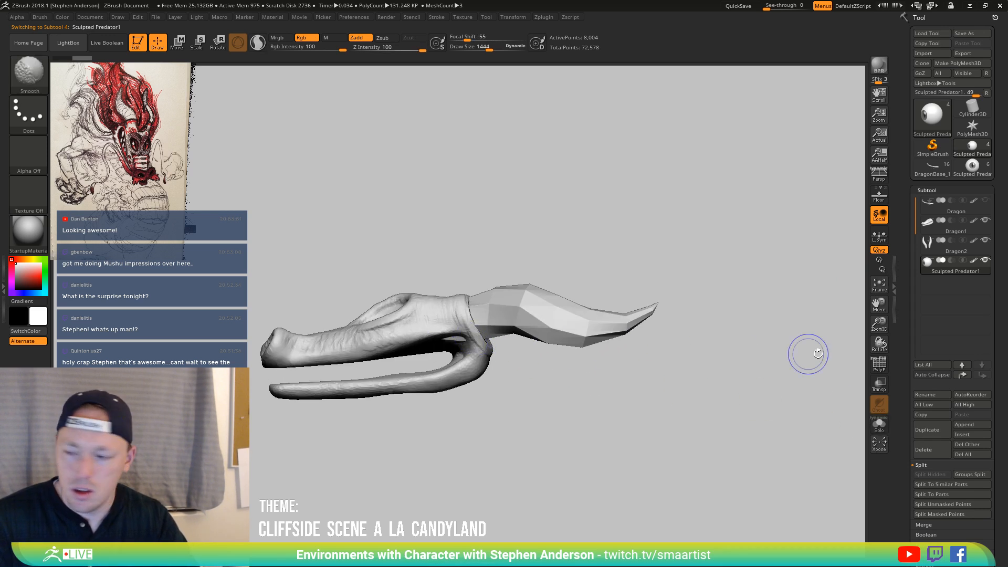
click(878, 388)
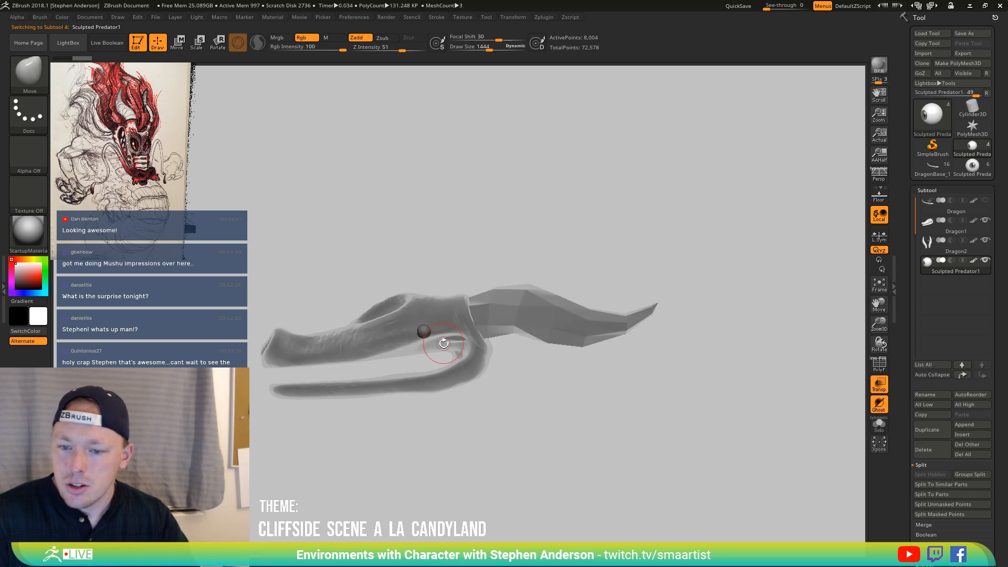
Enlarge the eyeball with the transform gizmo and position it in the dragon's eye socket
key(w)
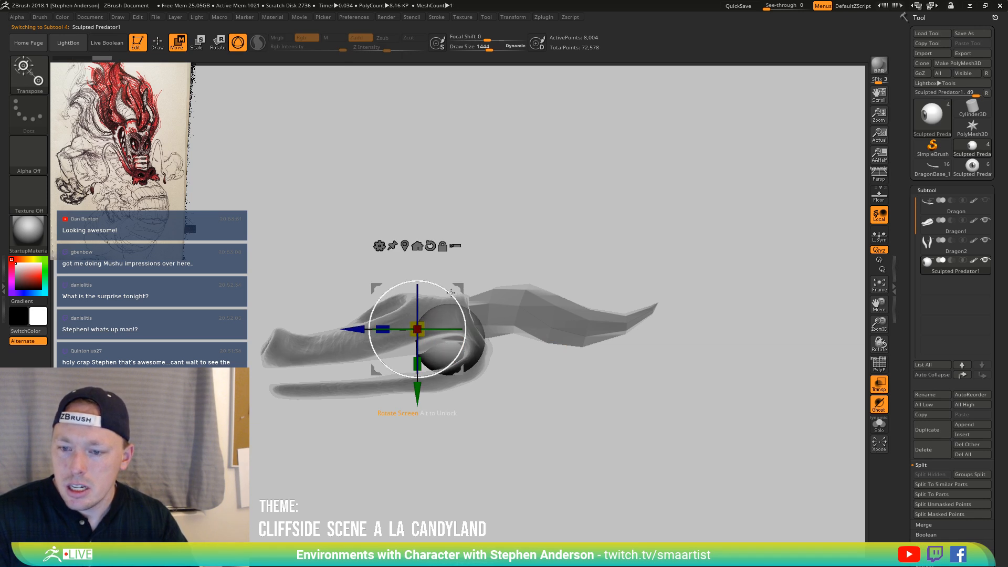
drag(418, 329, 362, 311)
right_drag(480, 258, 528, 335)
drag(421, 307, 470, 304)
drag(410, 288, 411, 260)
right_drag(544, 253, 544, 326)
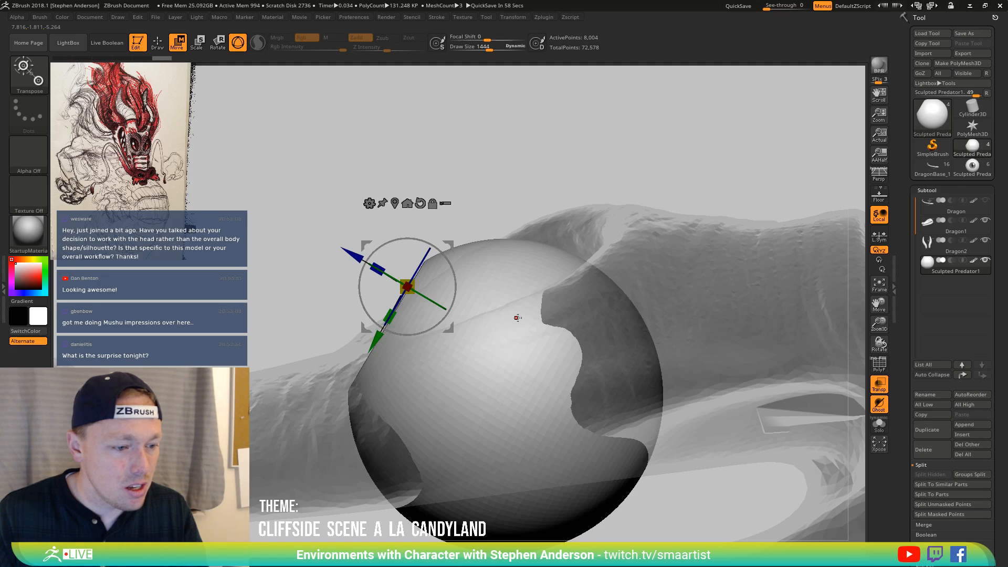
key(ctrl+z)
key(ctrl+z)
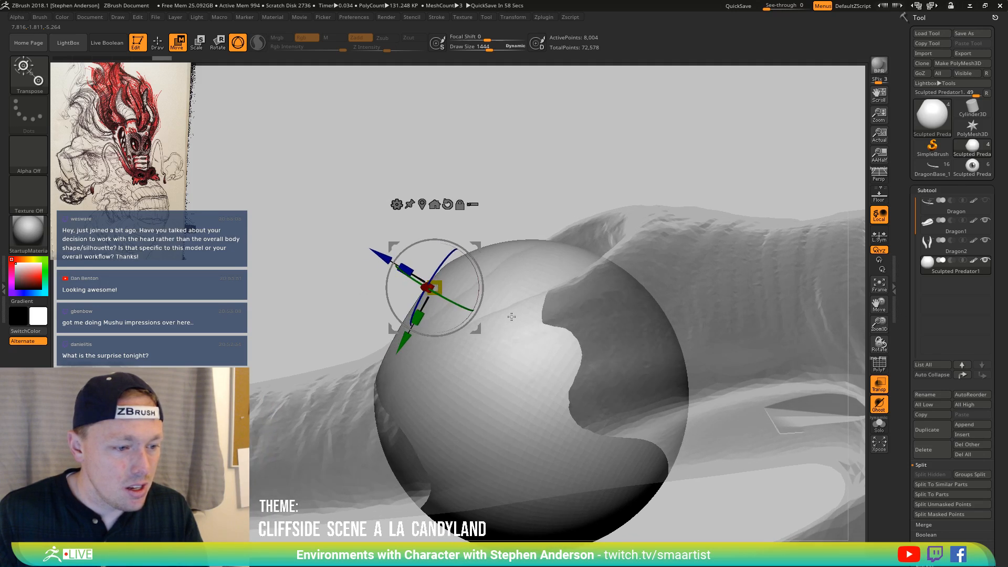
key(ctrl+shift+z)
key(ctrl+shift+z)
alt+right_drag(518, 314, 466, 254)
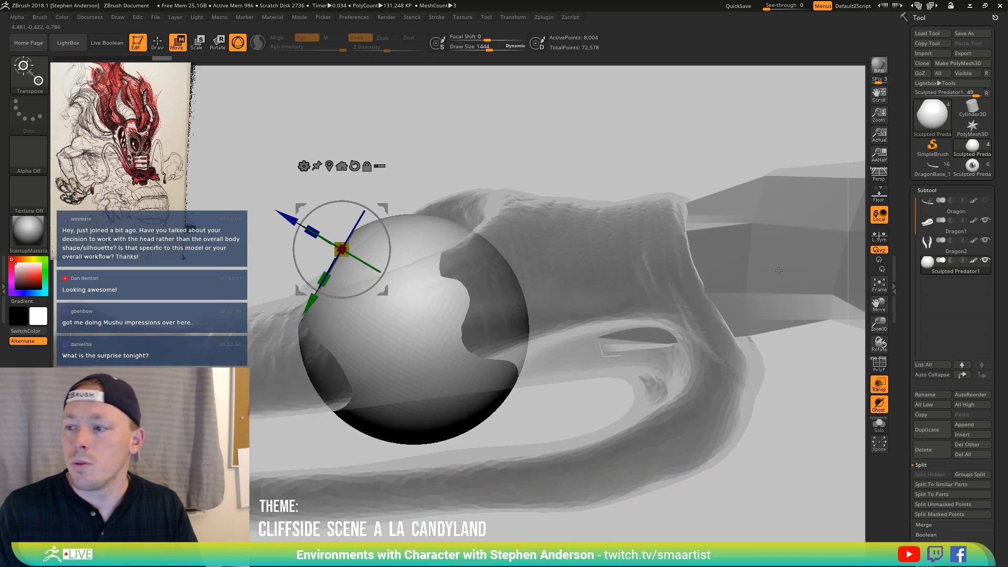
Switch to the DragonBase_1 scene, turn off transparency and view the whole cliffside
click(938, 172)
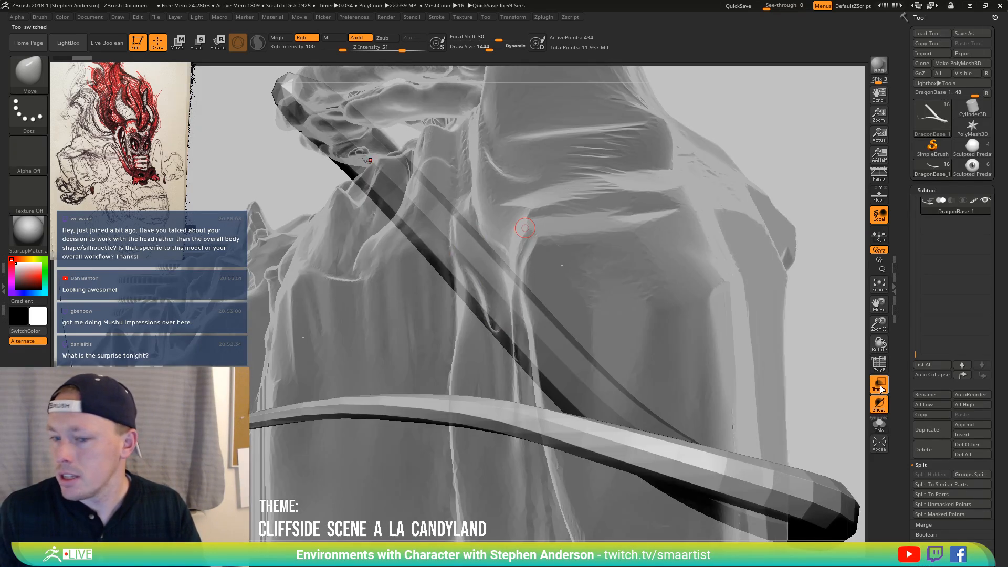
click(881, 387)
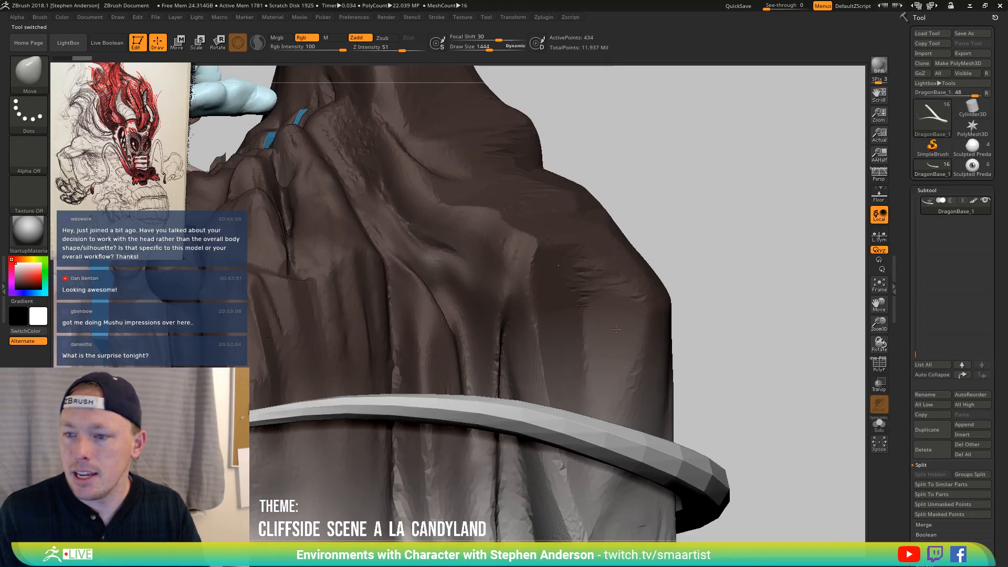
key(f)
key(ctrl)
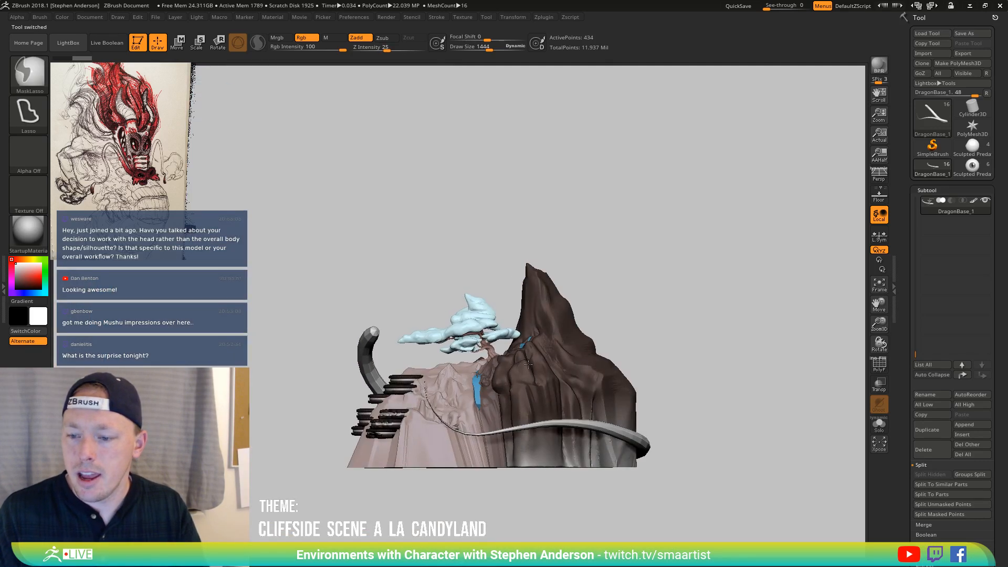
ctrl+right_drag(528, 365, 544, 376)
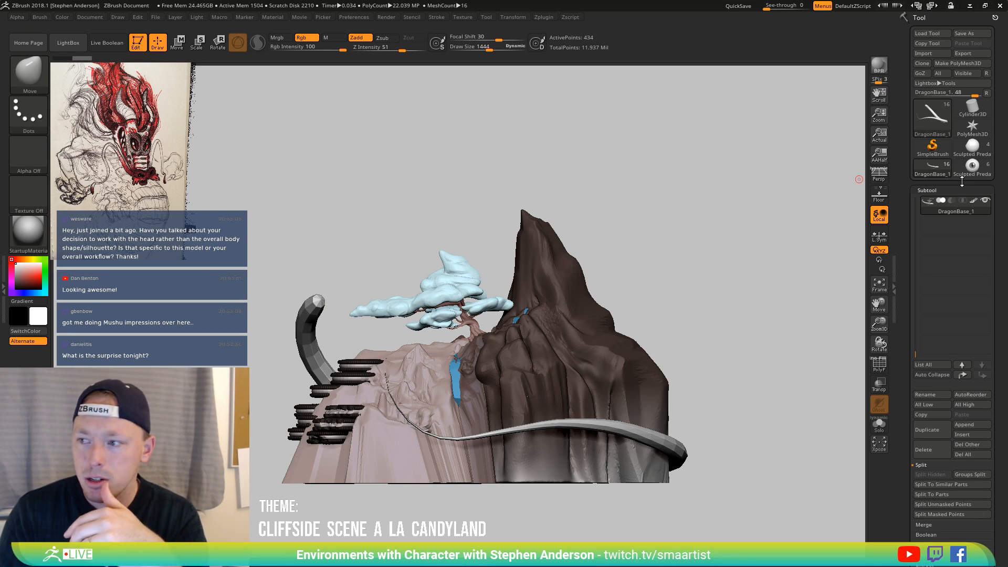
Return to the dragon head tool, dismissing Projection Master, and view the fitted eyeball at close range
click(978, 151)
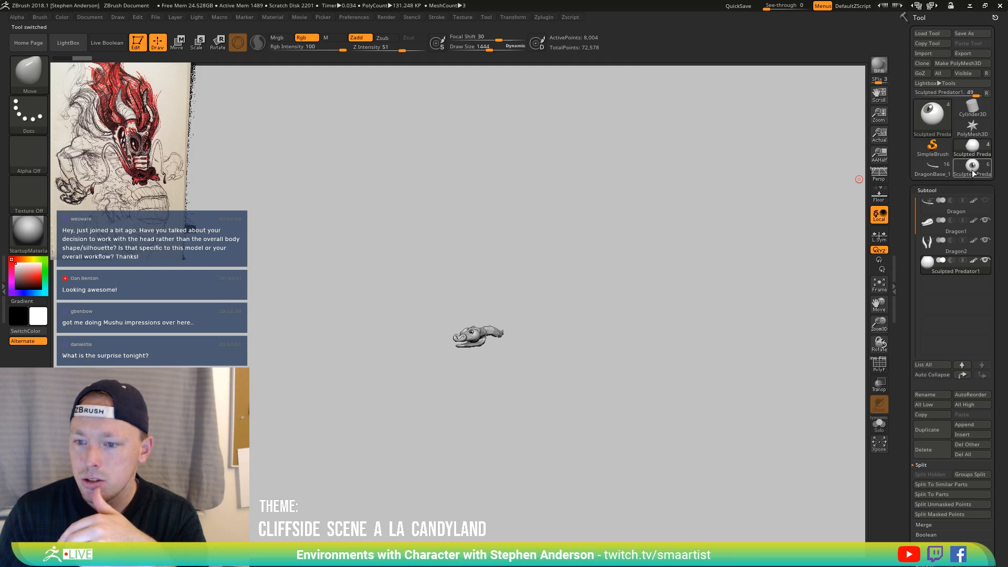
key(g)
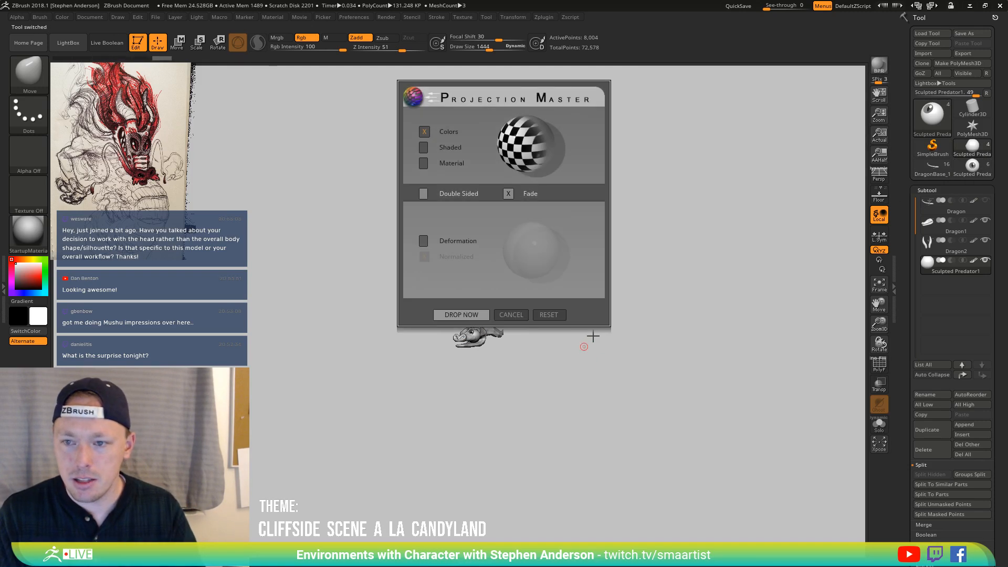
click(525, 315)
drag(545, 335, 547, 354)
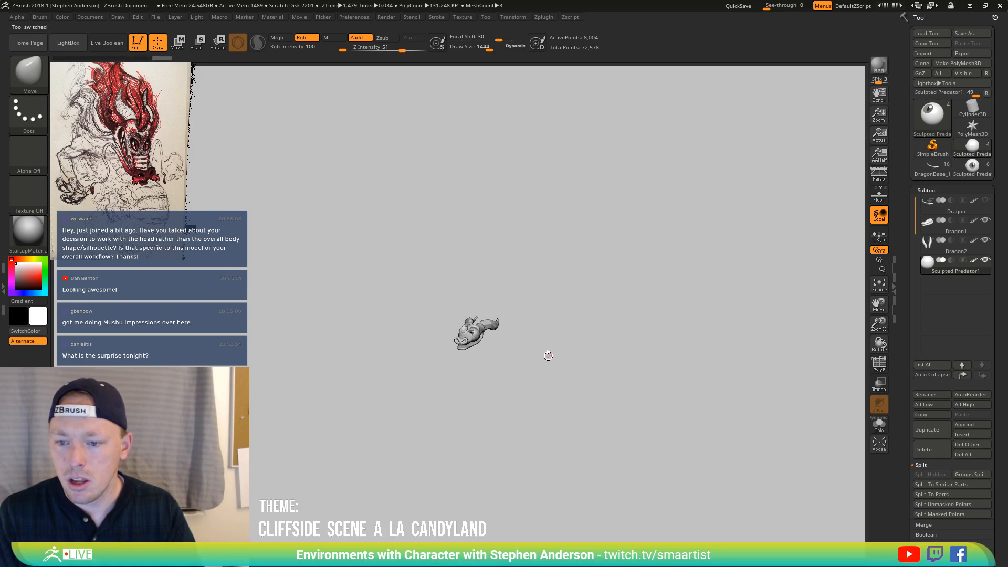
key(f)
alt+drag(609, 366, 578, 331)
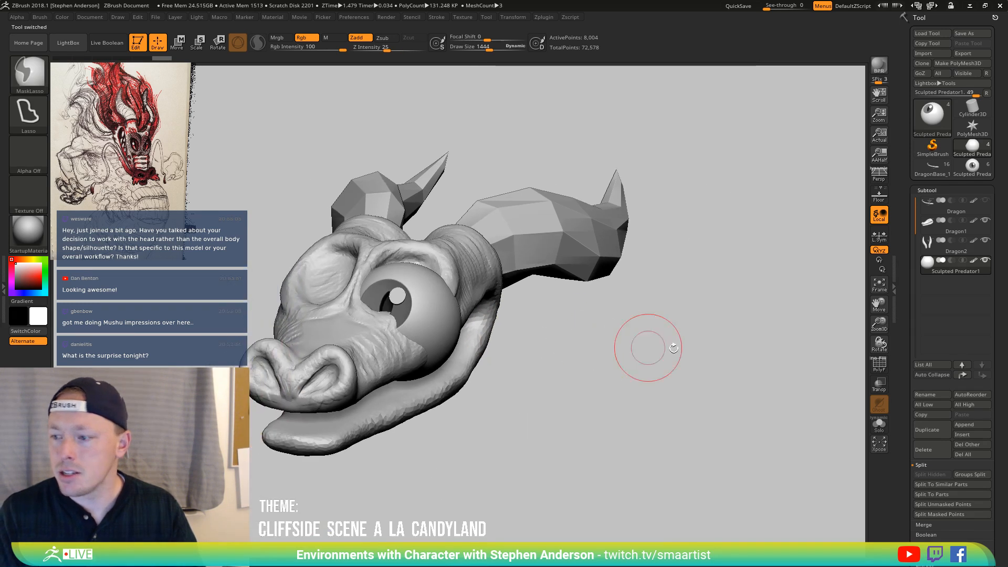
Hide the Sculpted Predator1 eyeball and make the Dragon1 head the active subtool
click(986, 260)
click(935, 229)
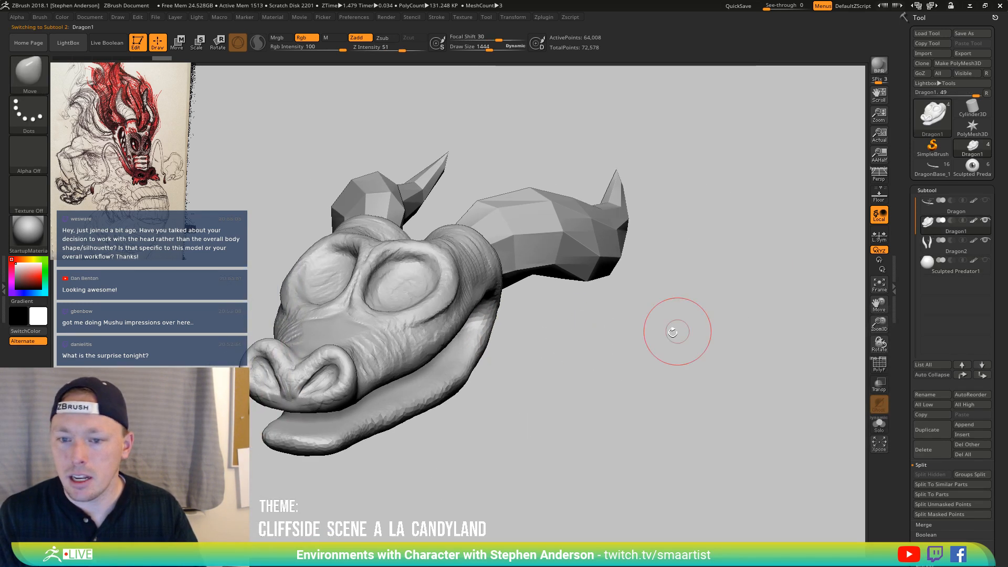
alt+drag(583, 349, 619, 368)
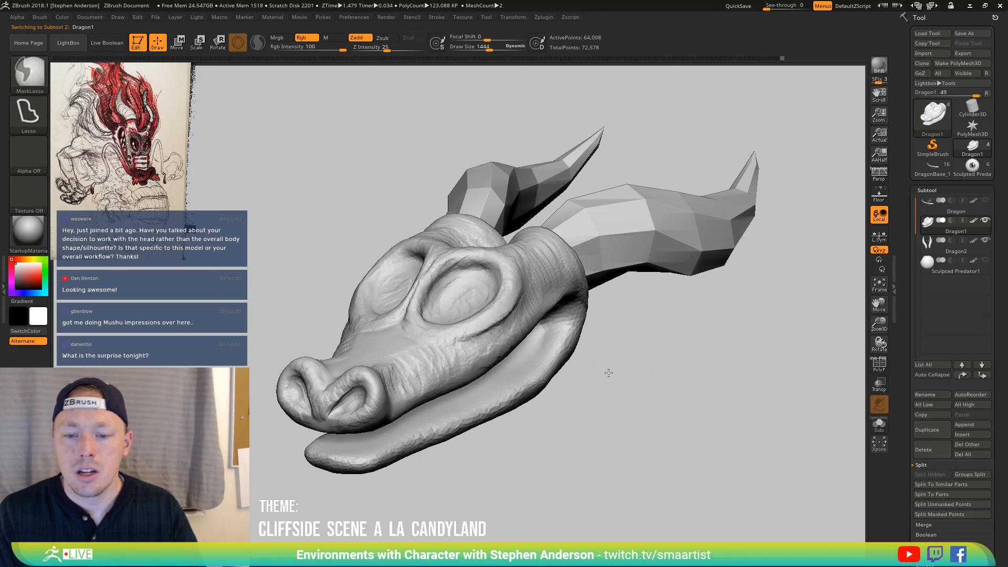
ctrl+right_drag(609, 373, 583, 343)
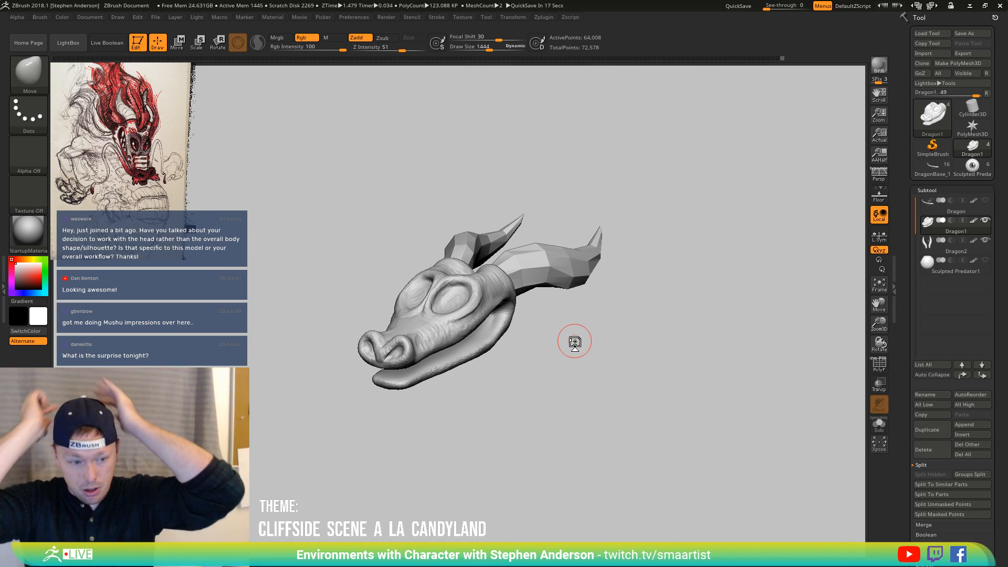
Switch to the DragonBase_1 scene and examine from front and back how the dragon's body tube wraps around the cliff
click(937, 173)
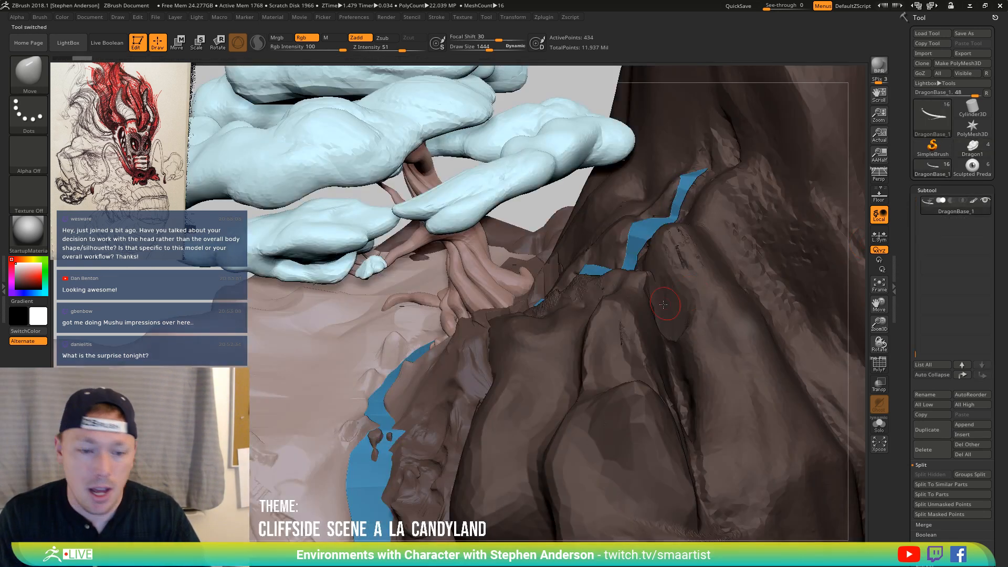
key(ctrl)
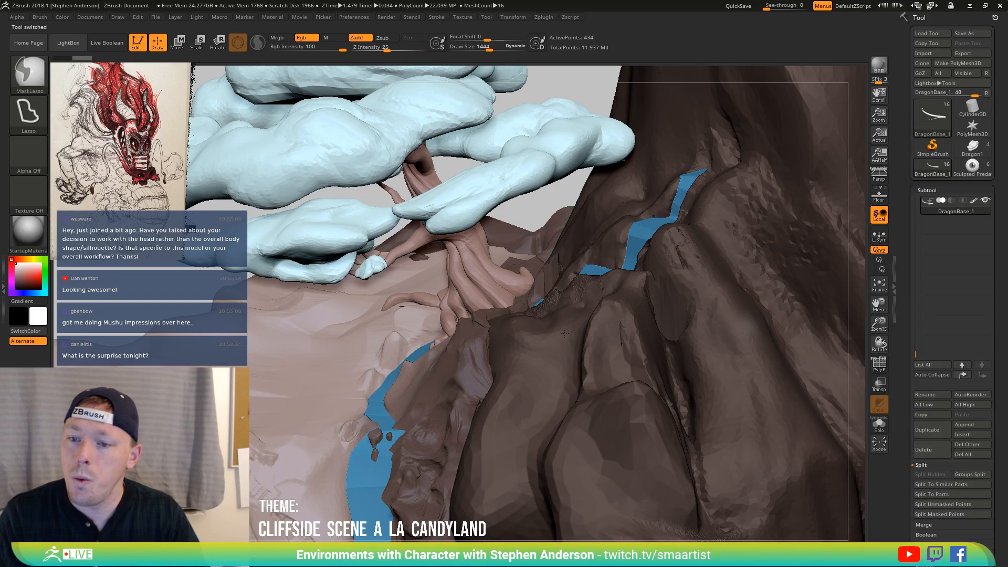
ctrl+right_drag(559, 331, 557, 282)
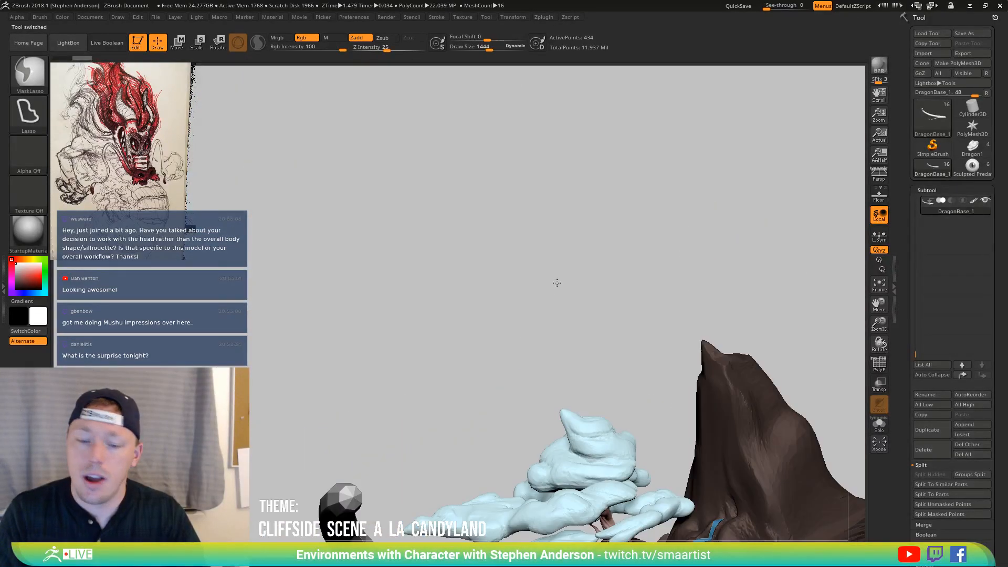
key(f)
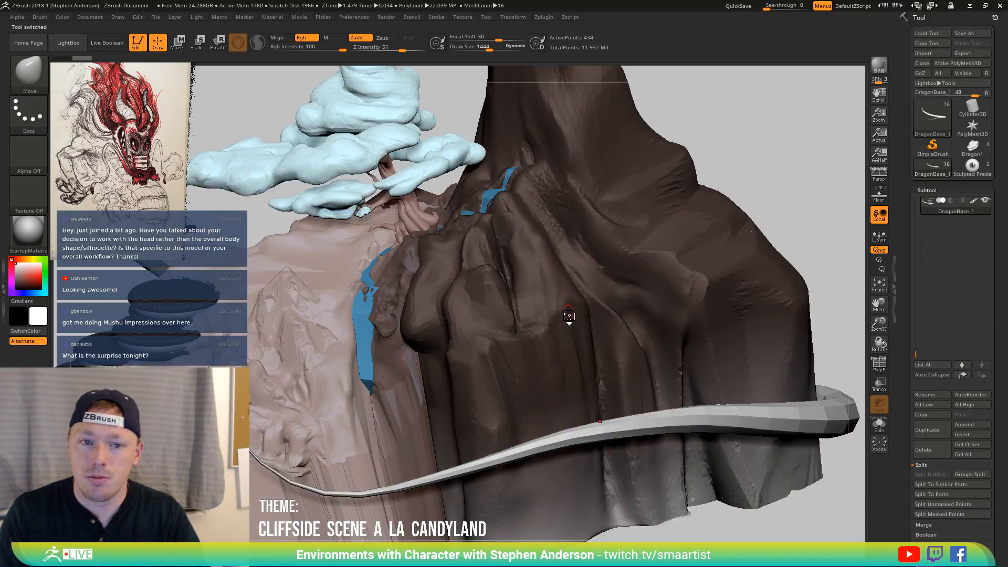
key(f)
key(space)
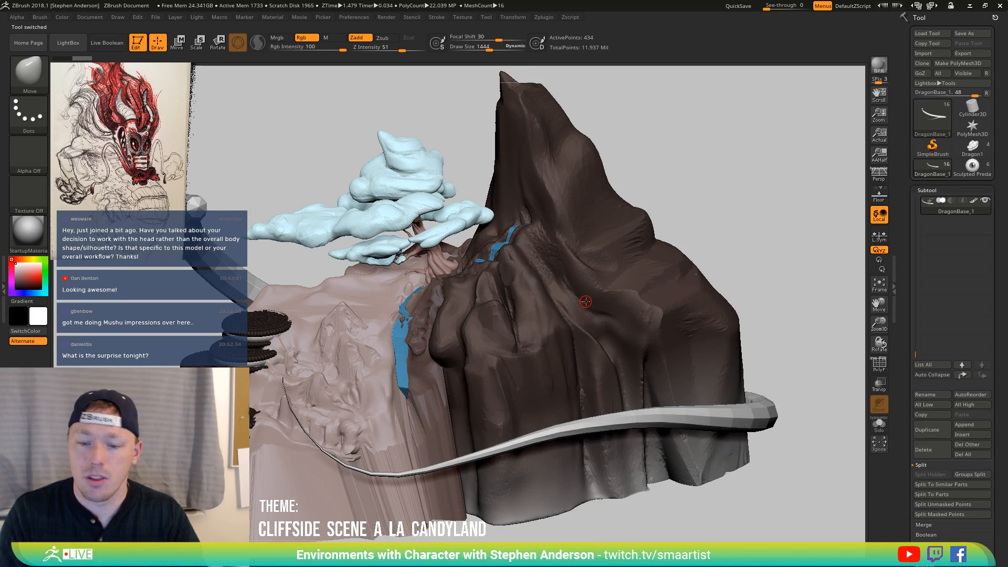
alt+drag(562, 330, 651, 313)
right_drag(651, 314, 639, 310)
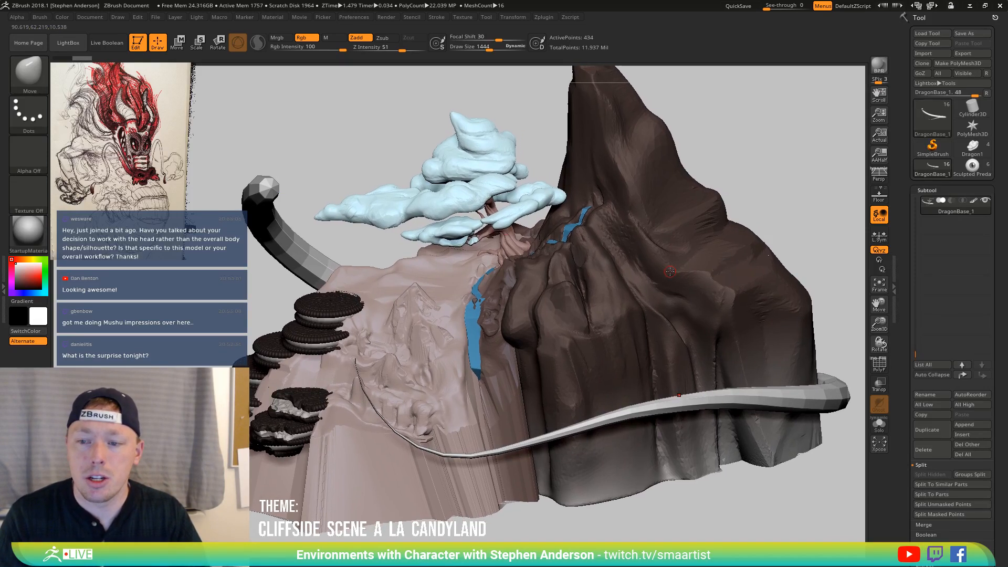
right_drag(680, 329, 384, 357)
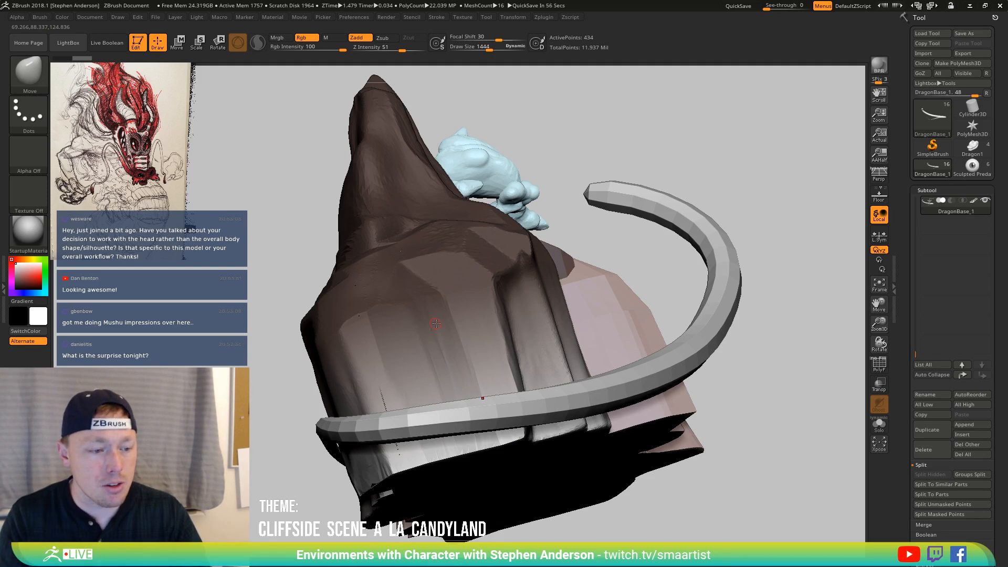
drag(436, 388, 470, 387)
right_drag(470, 388, 519, 393)
right_drag(540, 405, 333, 281)
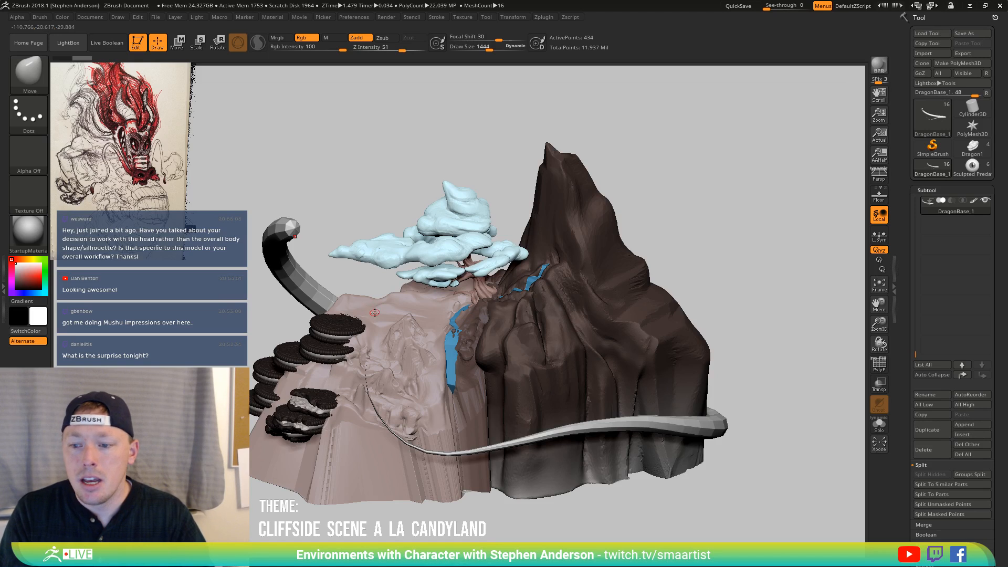
Switch from the cliff scene to the dragon head tool and make the Sculpted Predator1 eyeball the active subtool, framed close up
drag(680, 263, 814, 379)
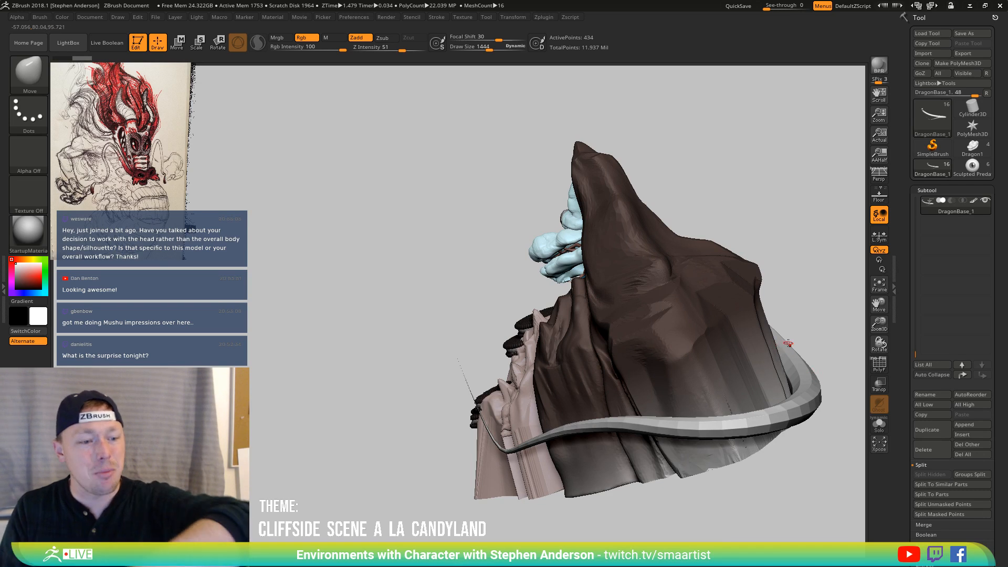
drag(399, 357, 631, 370)
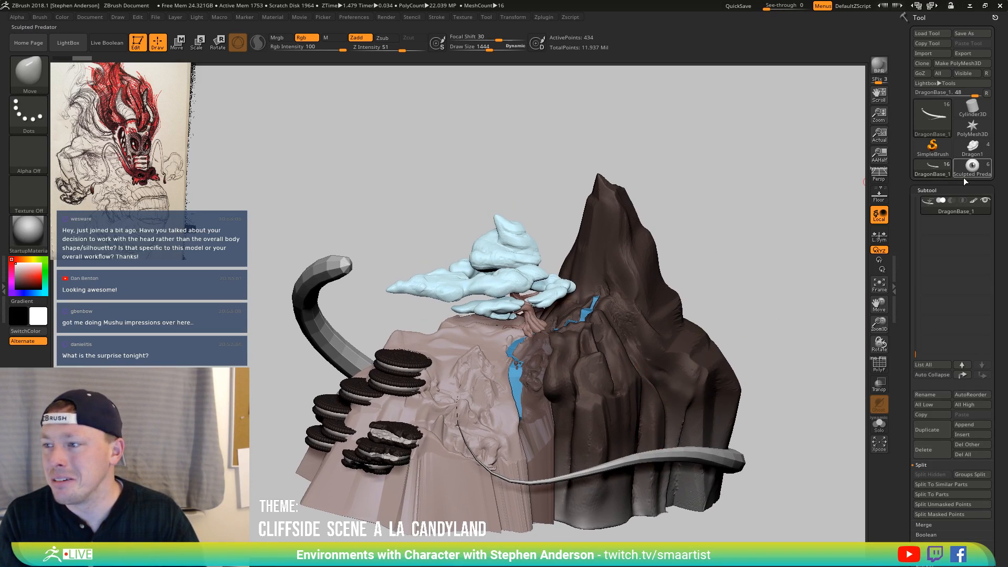
mouse_move(975, 173)
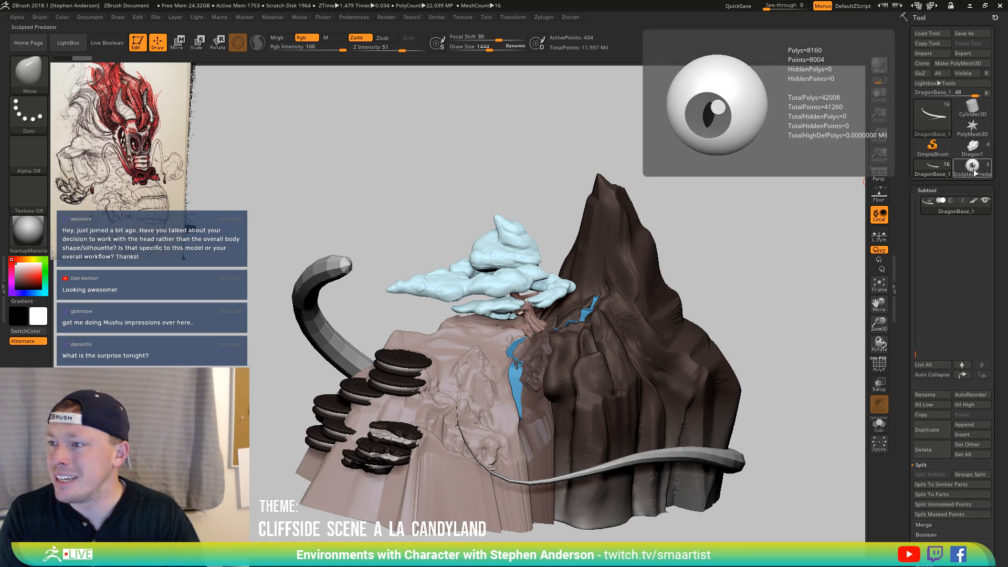
click(973, 169)
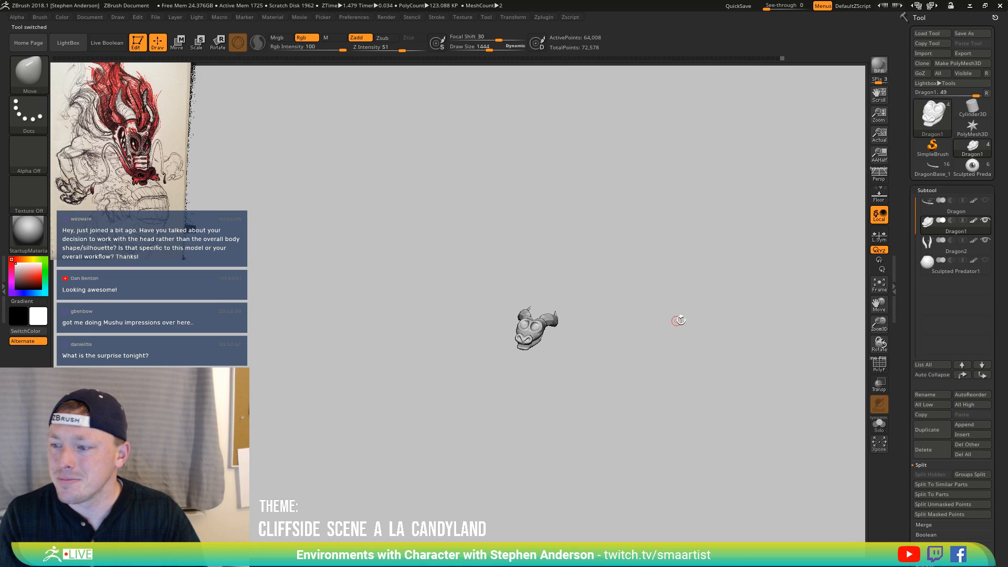
click(933, 272)
key(f)
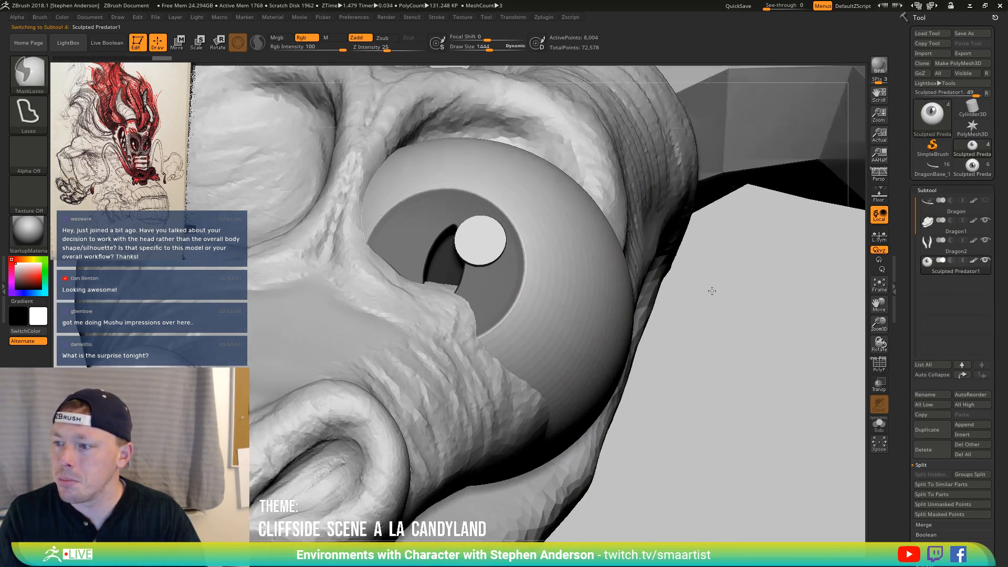
Display the eyeball's polygroups and hide the round highlight piece, using SelectRect to invert the isolated selection
ctrl+right_drag(712, 291, 697, 301)
key(shift+f)
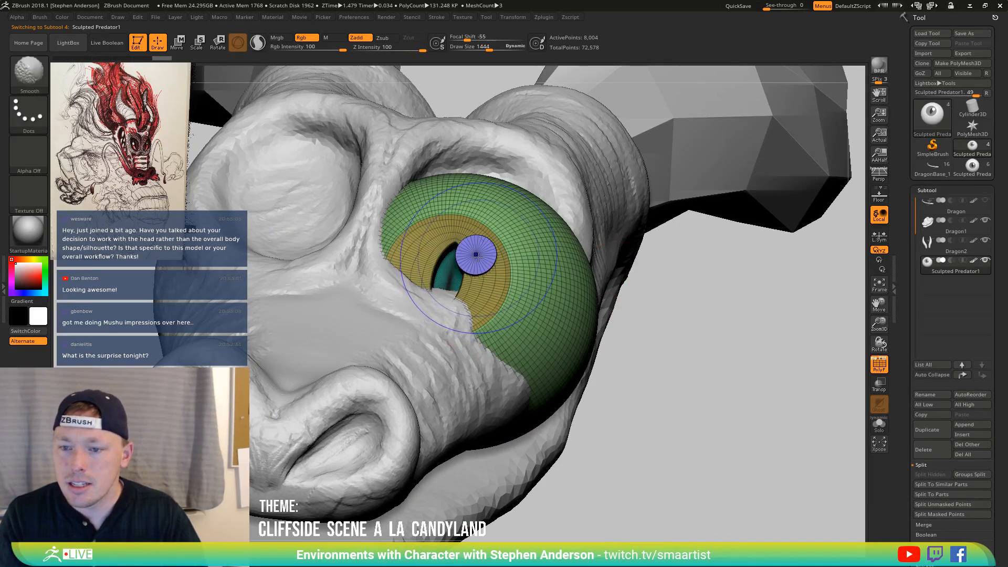
ctrl+shift+click(476, 256)
mouse_move(472, 250)
mouse_down()
mouse_move(490, 272)
mouse_move(638, 339)
mouse_up()
key(ctrl+shift)
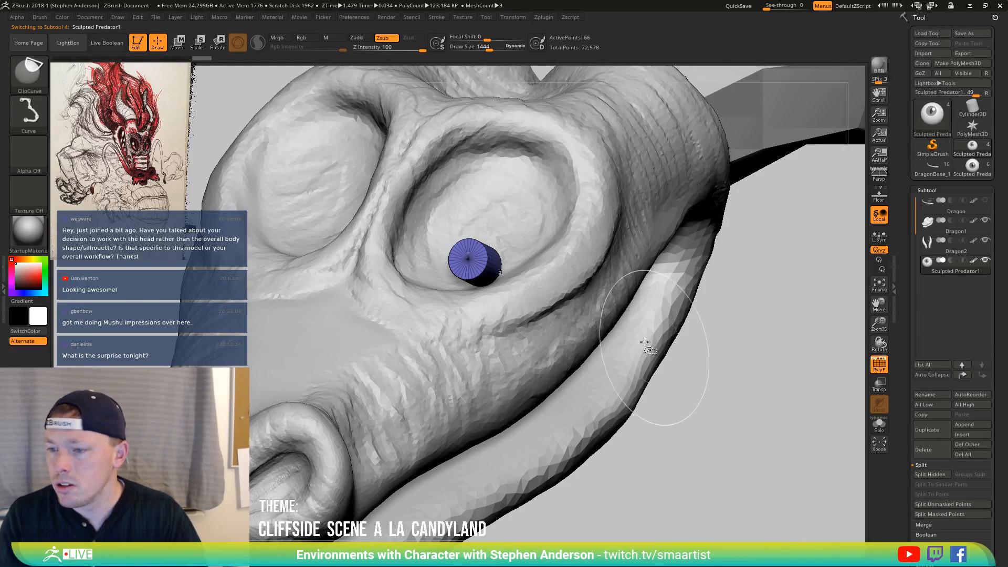
click(37, 78)
click(125, 88)
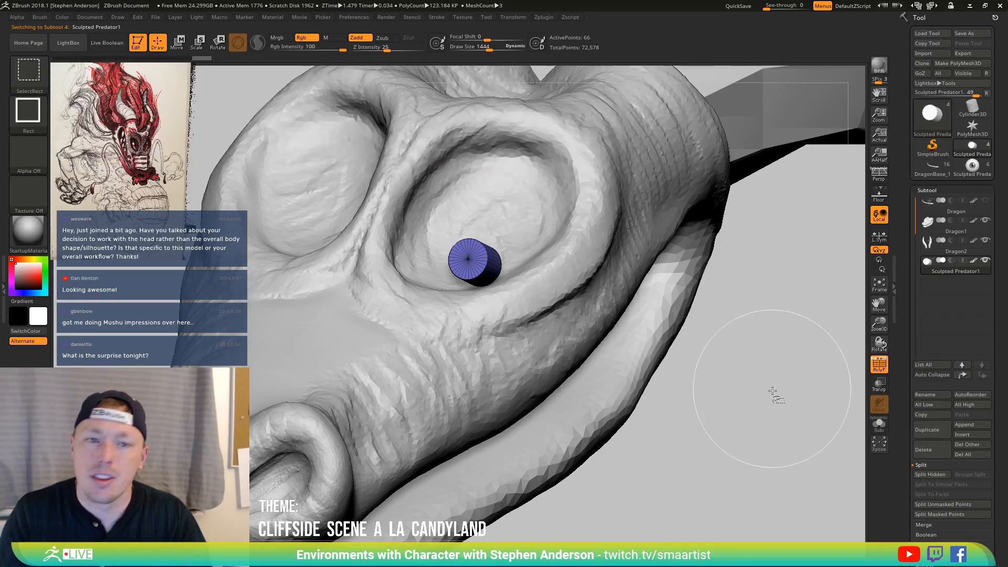
ctrl+shift+drag(797, 361, 783, 421)
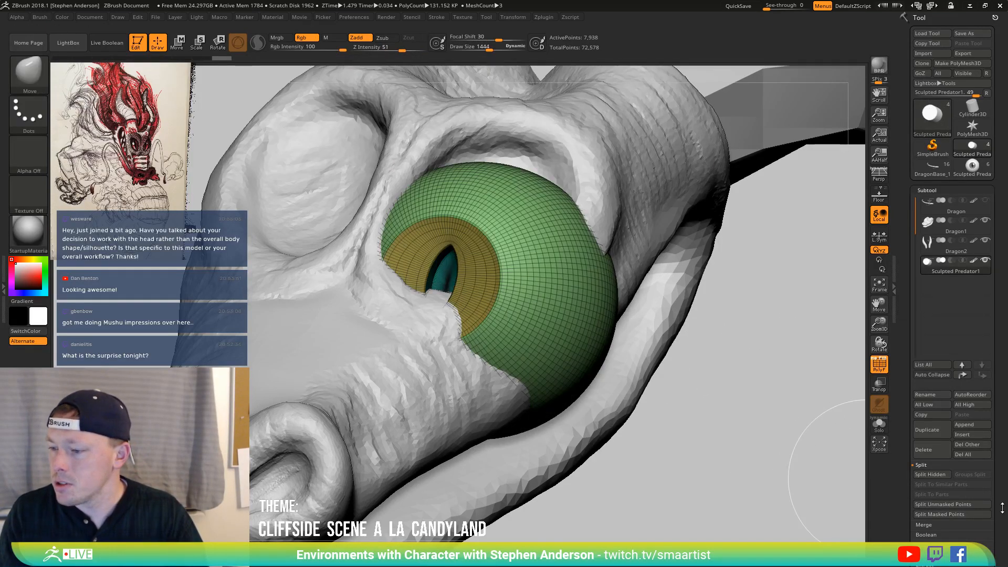
Delete the hidden highlight geometry from the eyeball with Del Hidden
drag(1002, 512, 1002, 443)
click(931, 435)
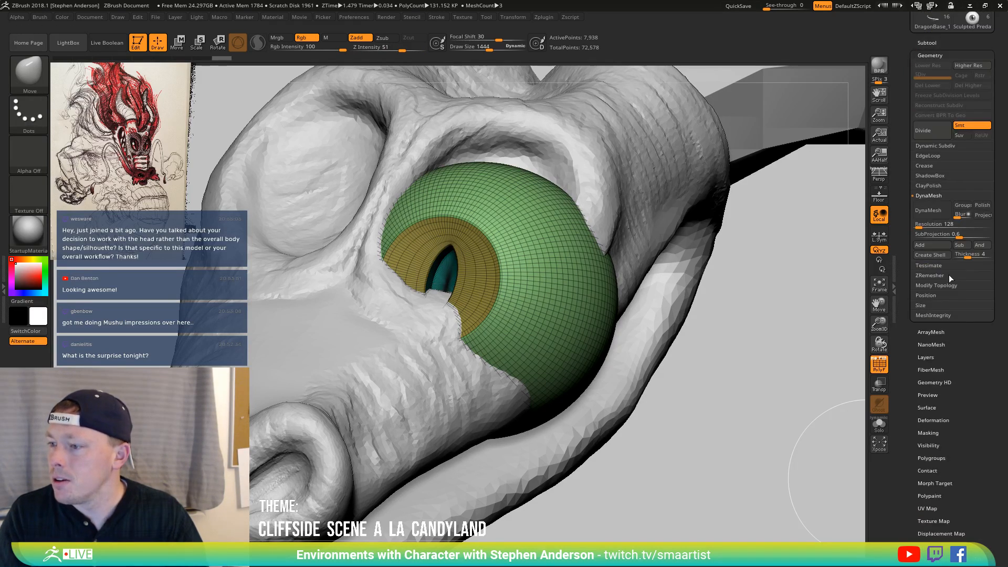
click(938, 285)
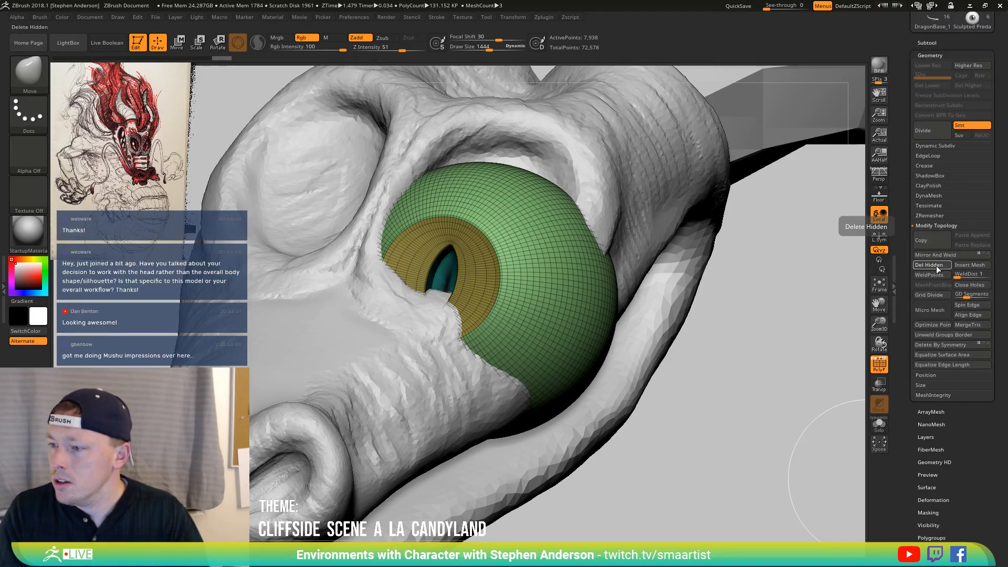
Move the eyeball, flatten it along its depth axis and tilt it to follow the slope of the eye socket
drag(822, 309, 577, 362)
key(w)
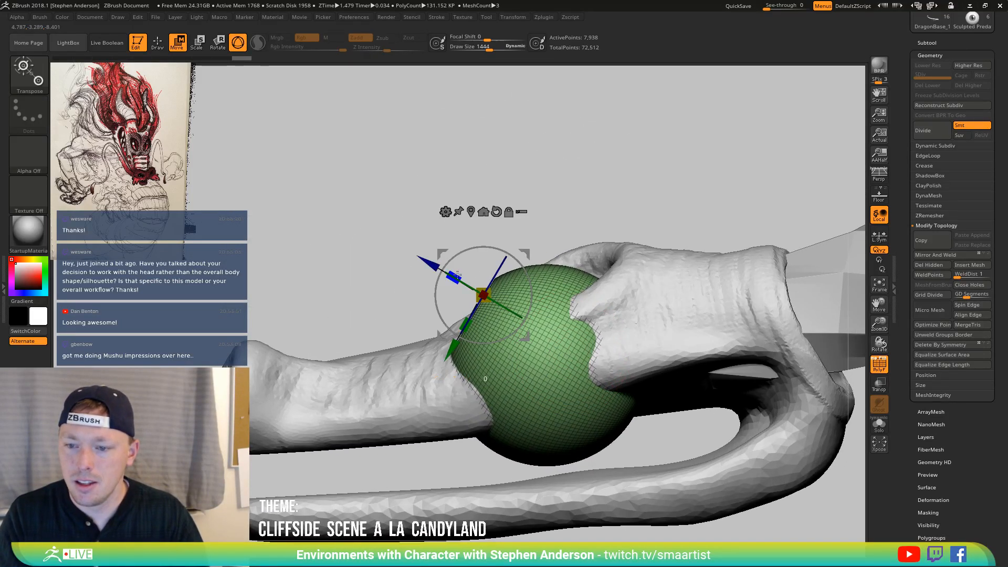
drag(459, 274, 526, 269)
drag(394, 231, 564, 279)
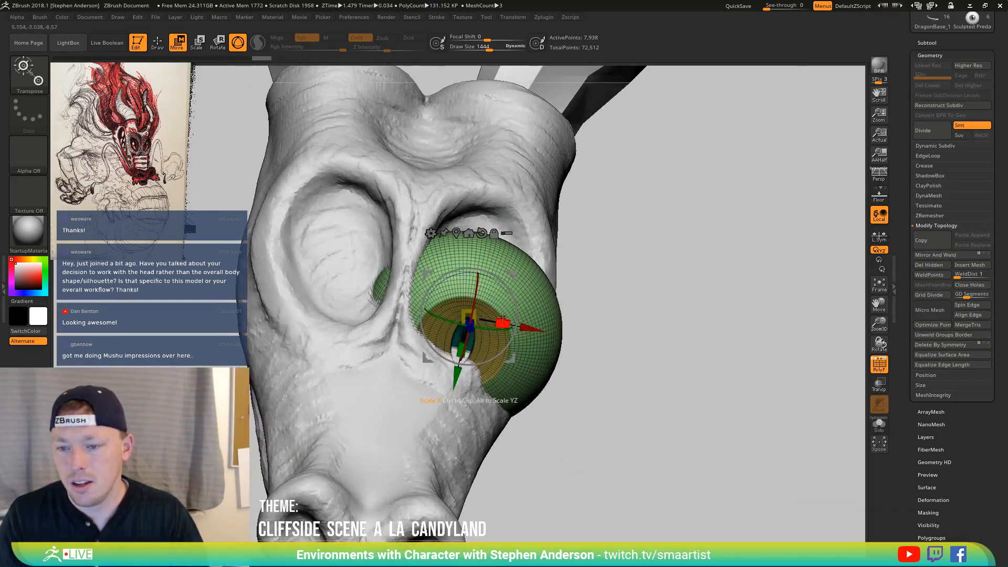
drag(502, 322, 488, 319)
drag(571, 293, 522, 297)
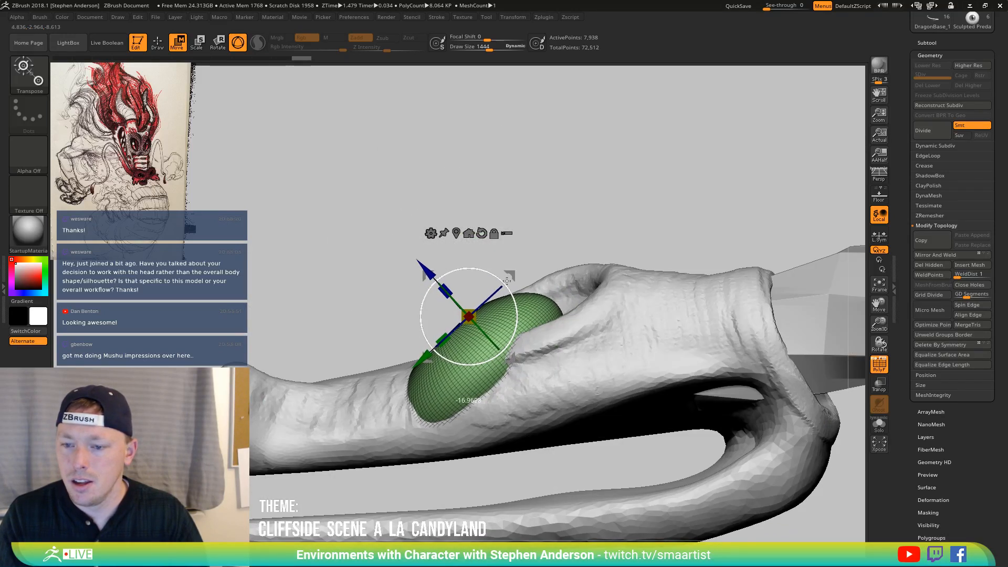
drag(497, 277, 531, 255)
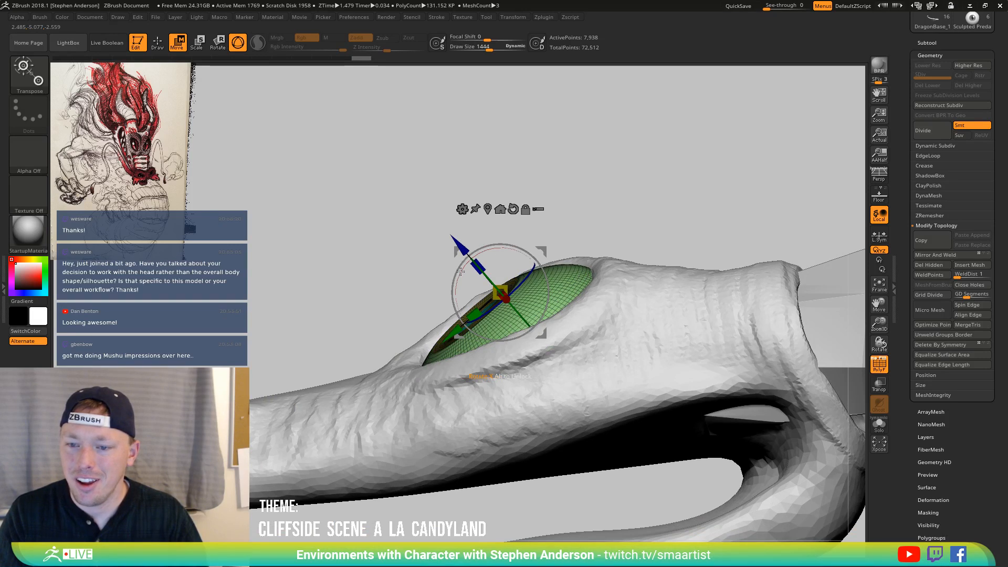
Refine the flattened eyeball's position, size and rotation to fill the eye socket, checking it against the whole head
drag(462, 269, 658, 290)
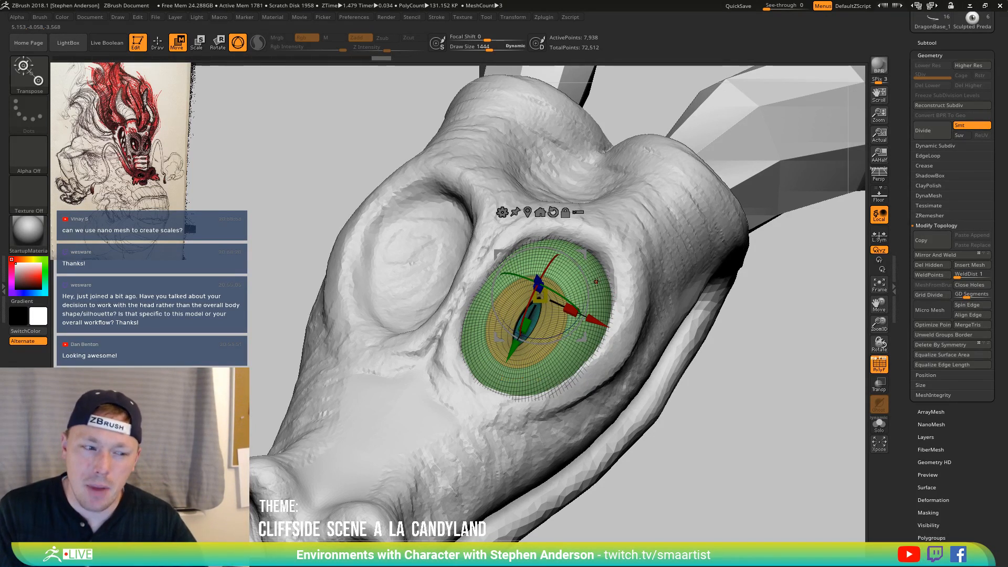
right_drag(638, 283, 558, 286)
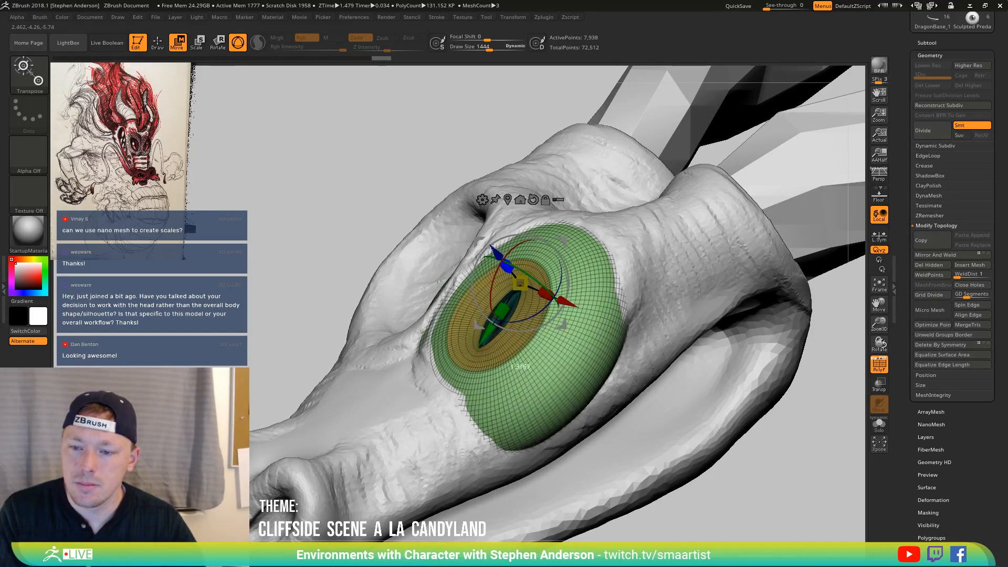
drag(492, 247, 474, 223)
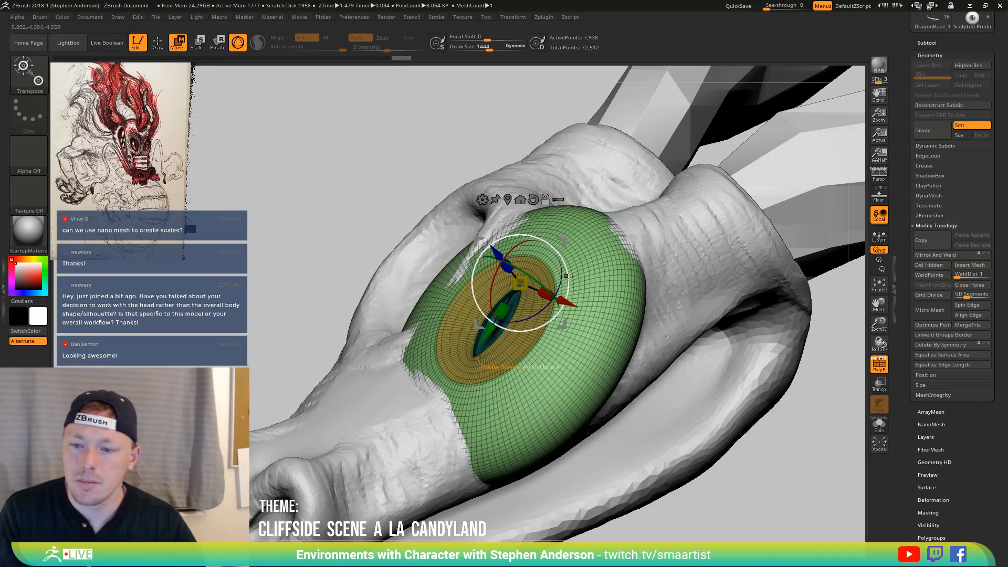
right_drag(566, 276, 560, 282)
mouse_move(535, 273)
mouse_down()
mouse_move(510, 273)
mouse_move(510, 257)
mouse_move(546, 249)
mouse_move(659, 279)
mouse_move(620, 324)
mouse_move(666, 316)
mouse_move(646, 334)
mouse_up()
key(q)
ctrl+right_drag(731, 390, 720, 353)
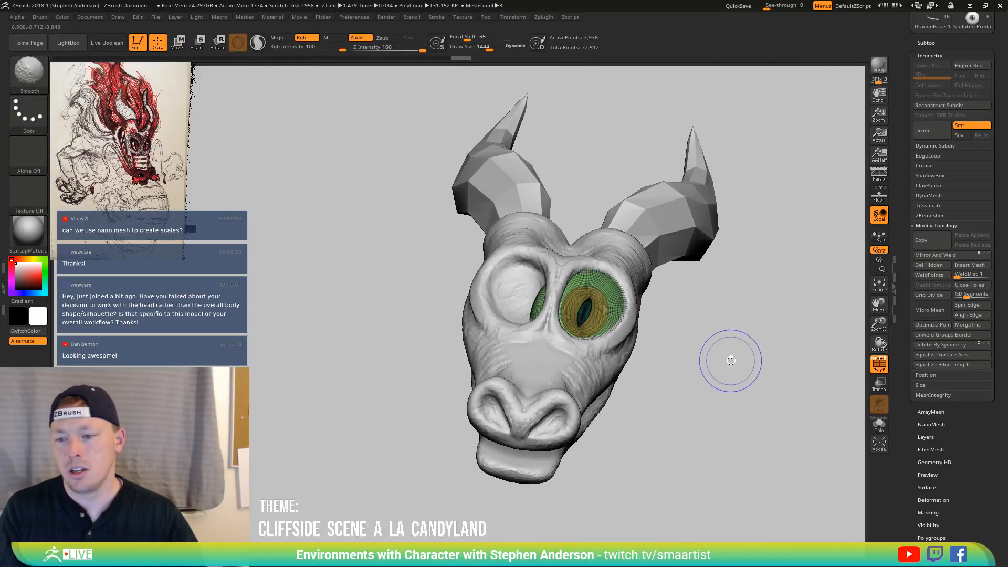
Inspect the eye without its wireframe, then isolate the iris and pupil polygroups by hiding the eyeball's white
key(shift+f)
shift+drag(700, 371, 706, 404)
ctrl+right_drag(705, 405, 711, 475)
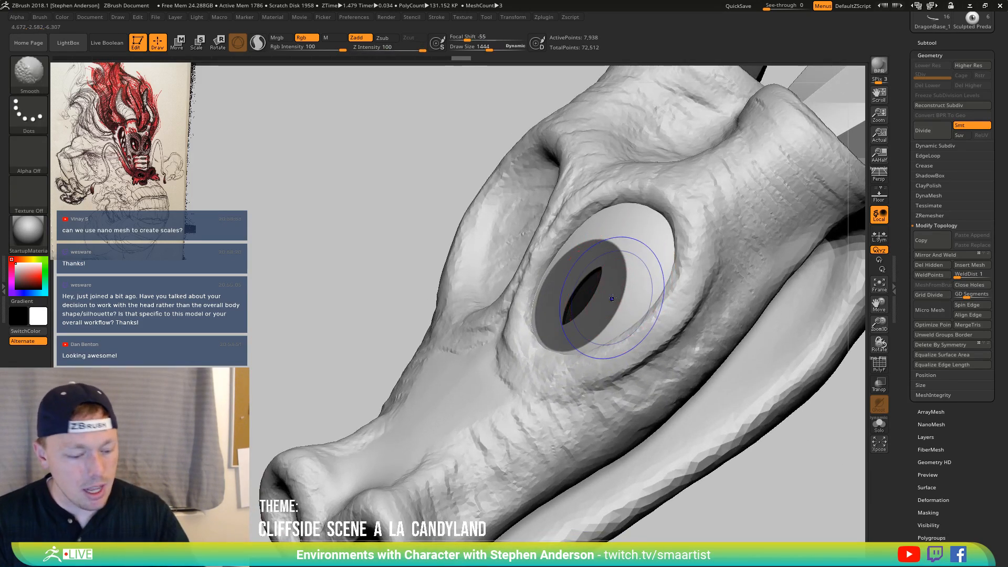
key(shift+f)
key(ctrl+shift)
ctrl+shift+click(654, 271)
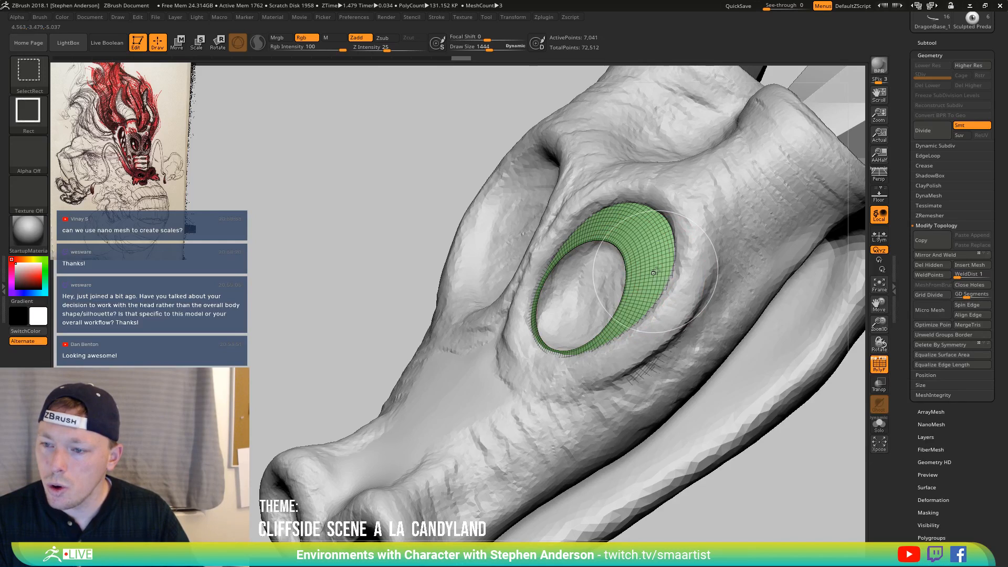
ctrl+shift+click(651, 273)
ctrl+shift+click(615, 281)
key(ctrl+z)
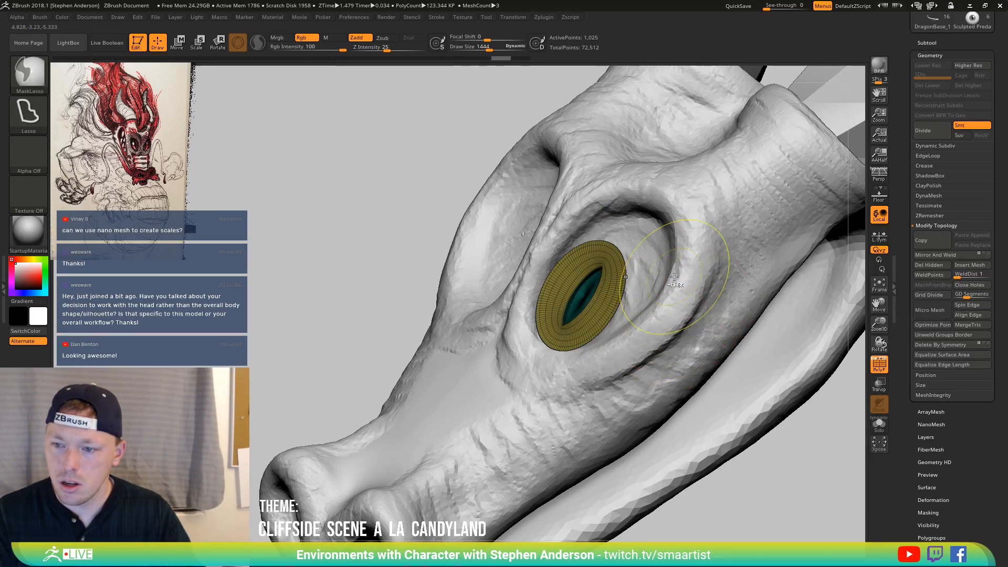
Grow the visible area to a narrow ring of white around the iris and delete the remaining hidden eyeball geometry
mouse_move(775, 305)
alt+mouse_down()
mouse_move(634, 324)
mouse_move(722, 320)
alt+mouse_up()
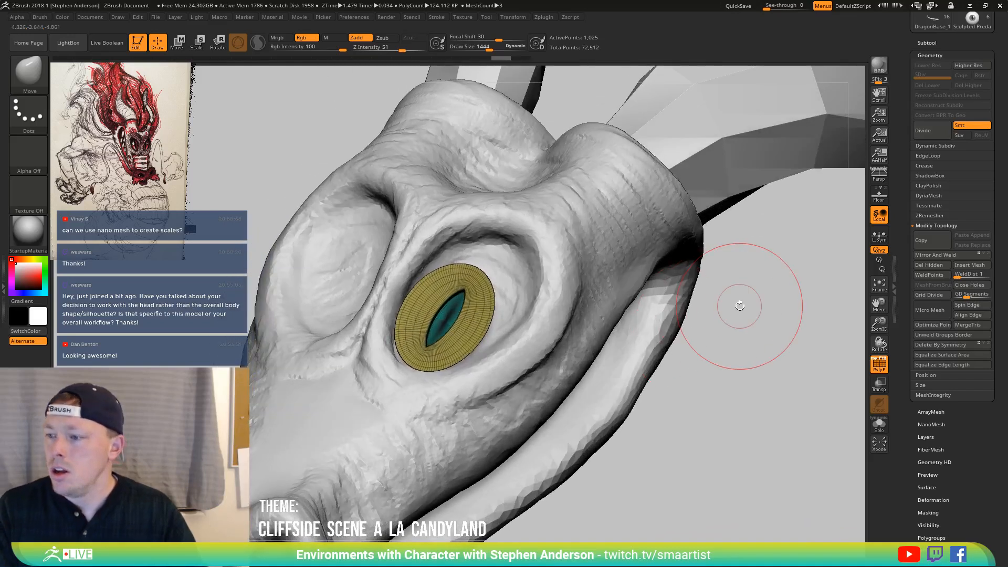
key(ctrl+shift)
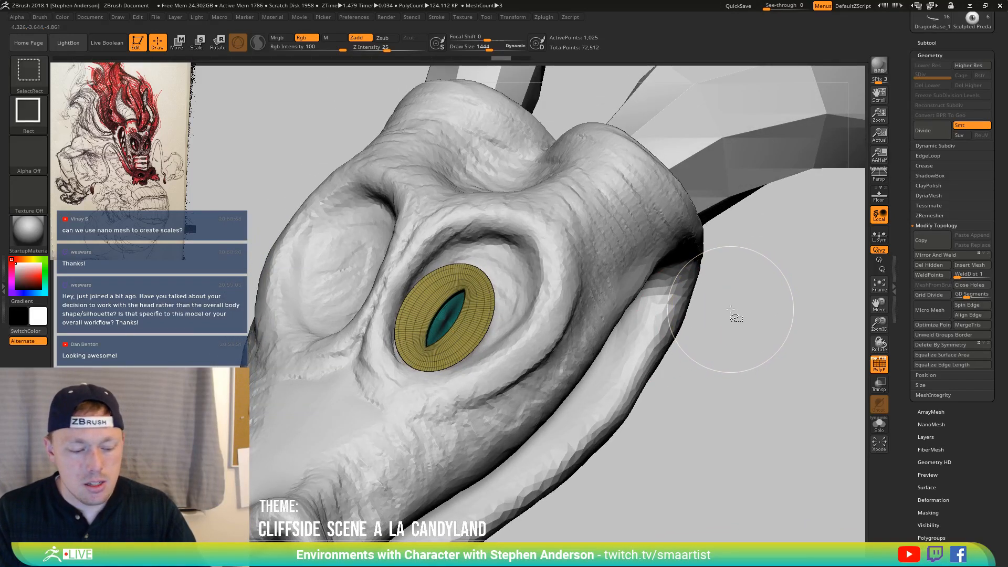
ctrl+shift+click(733, 312)
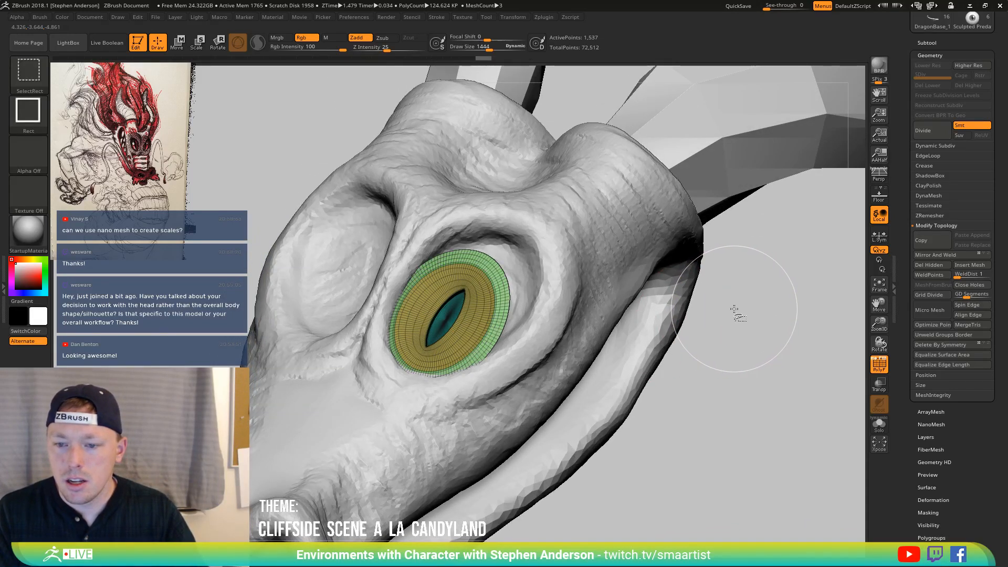
ctrl+shift+click(738, 313)
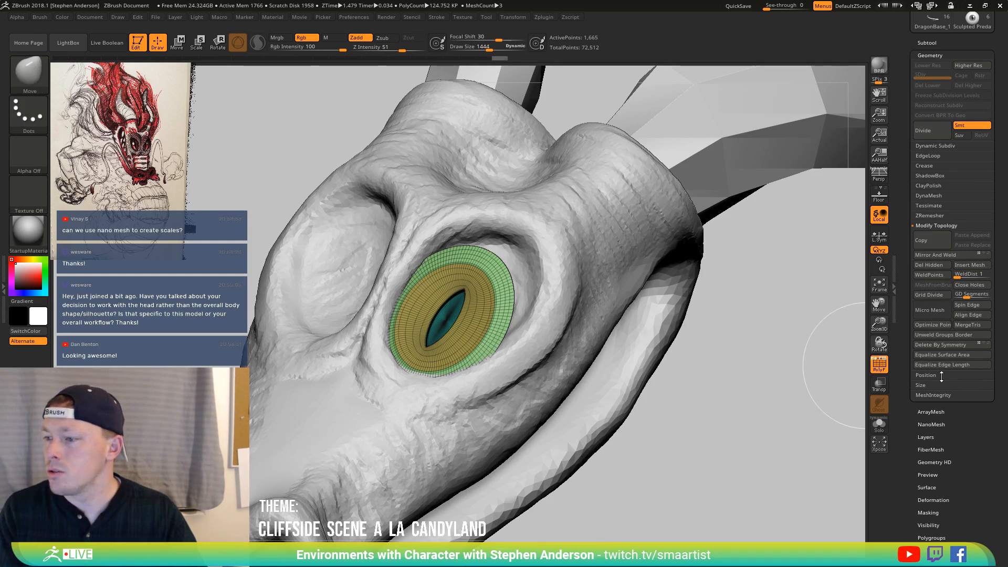
click(939, 266)
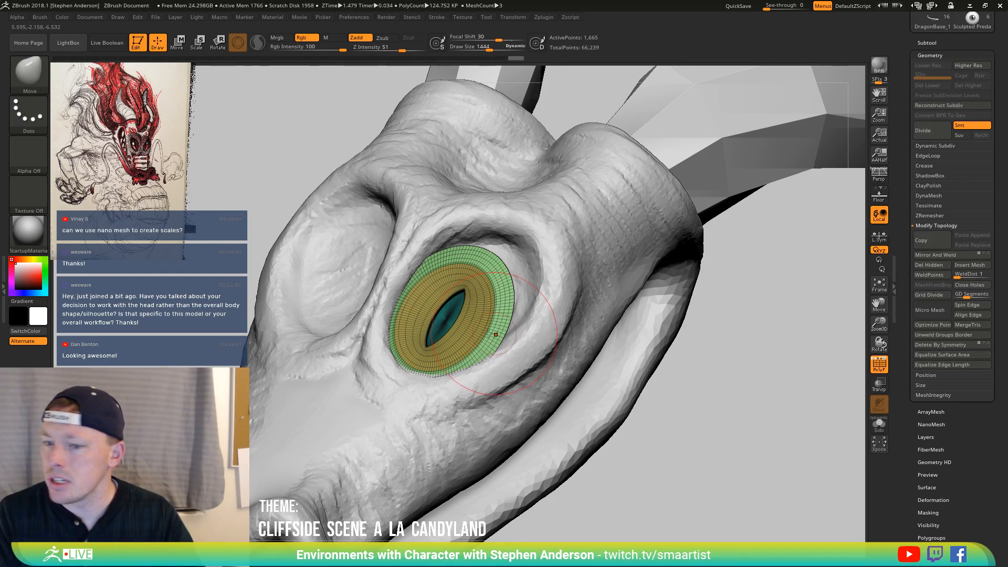
Scale, rotate and shift the trimmed eye disc into the socket, checking it from the side and front without wireframe
right_drag(495, 315, 488, 342)
drag(488, 341, 436, 324)
key(w)
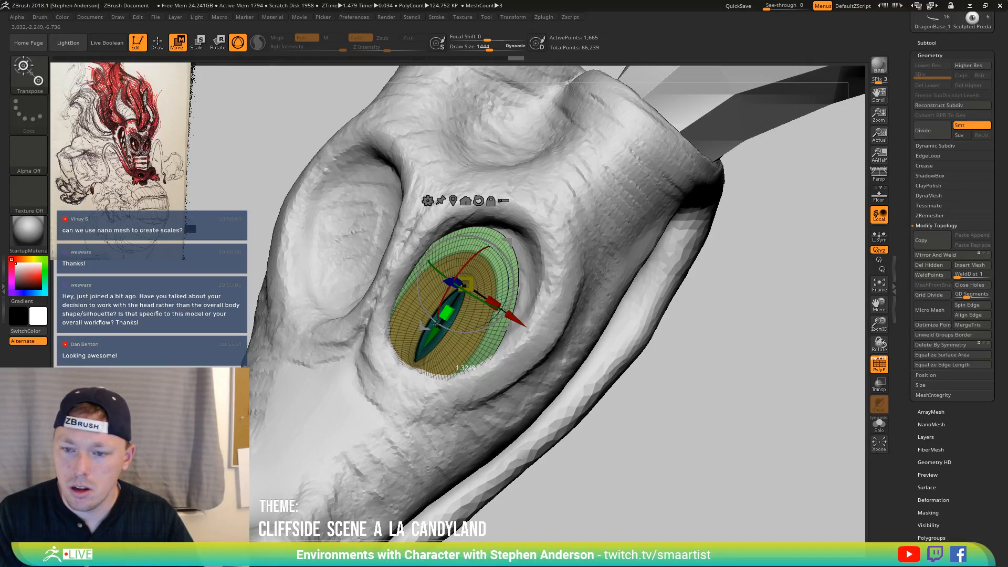
drag(512, 244, 535, 223)
right_drag(567, 225, 551, 254)
drag(489, 258, 509, 258)
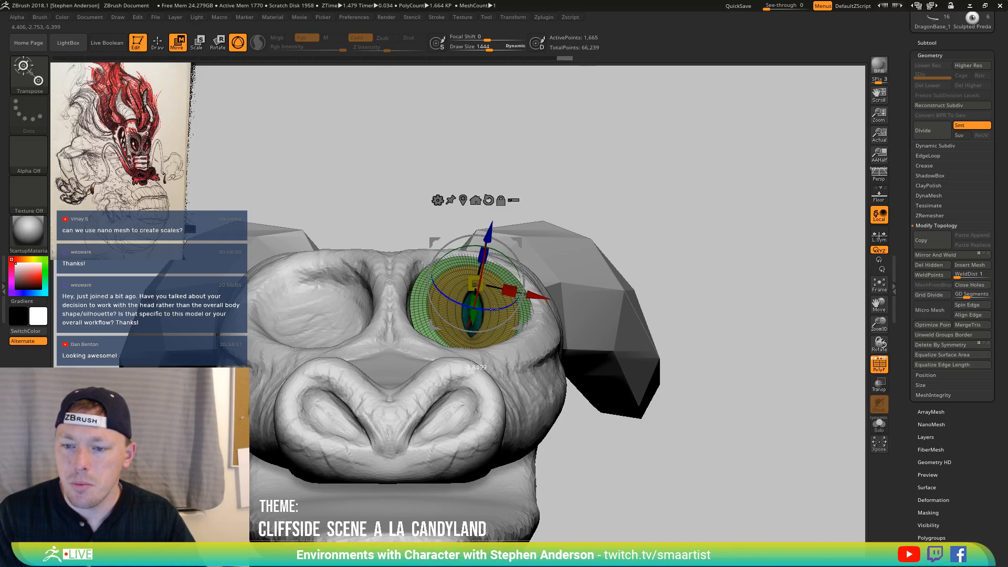
drag(509, 256, 505, 257)
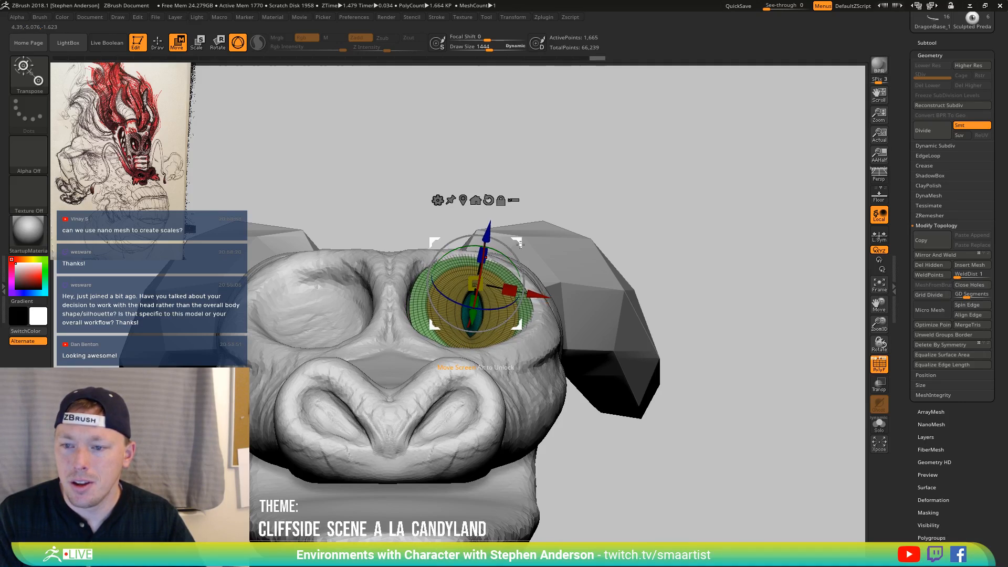
right_drag(582, 235, 487, 247)
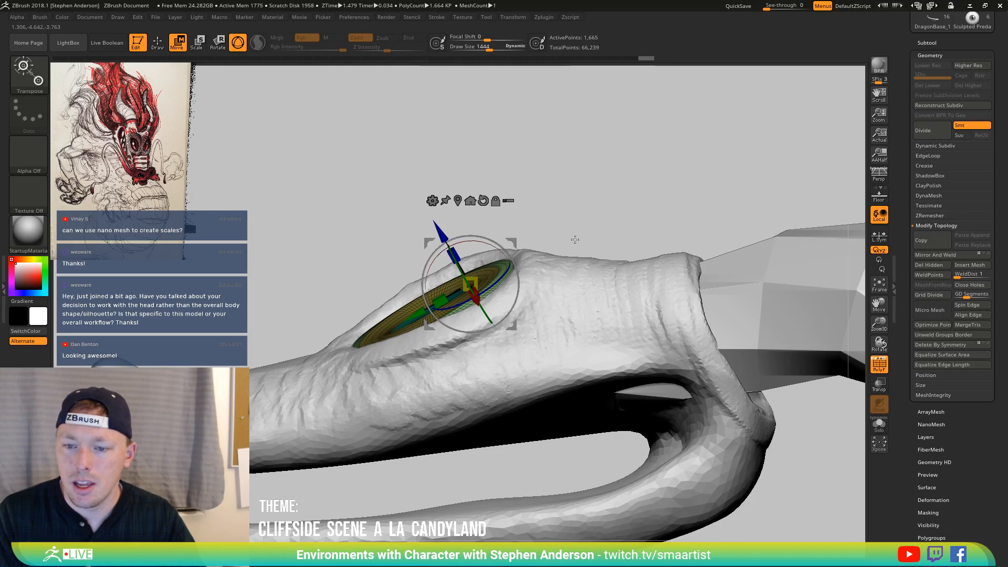
mouse_move(575, 240)
right_down()
mouse_move(615, 305)
mouse_move(580, 252)
mouse_move(525, 332)
mouse_move(532, 311)
mouse_move(516, 329)
mouse_move(494, 376)
mouse_move(462, 346)
mouse_move(484, 333)
right_up()
key(q)
key(shift+f)
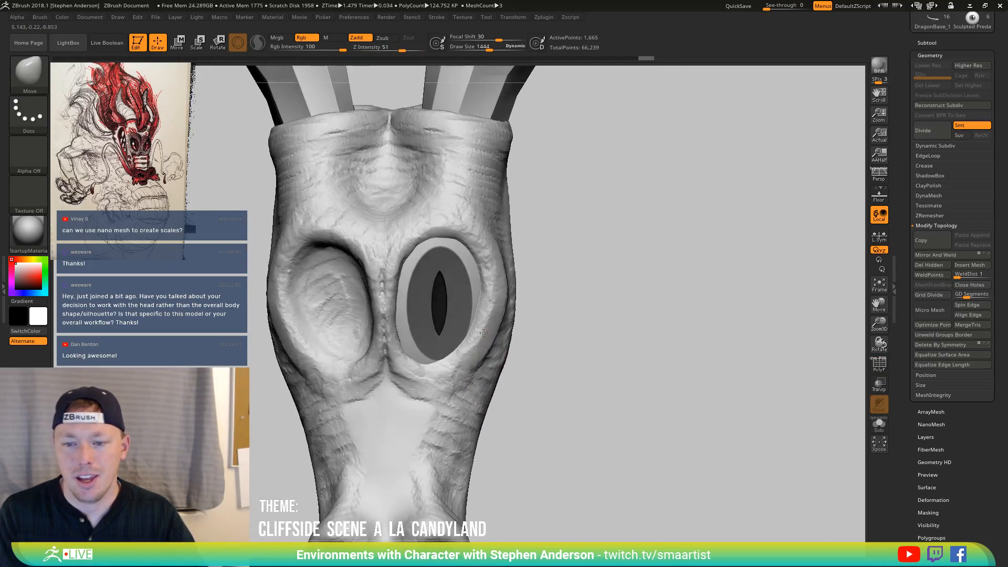
Nudge the trimmed eye disc's position and tilt within the socket, checking the fit from the front, below and an angle
key(w)
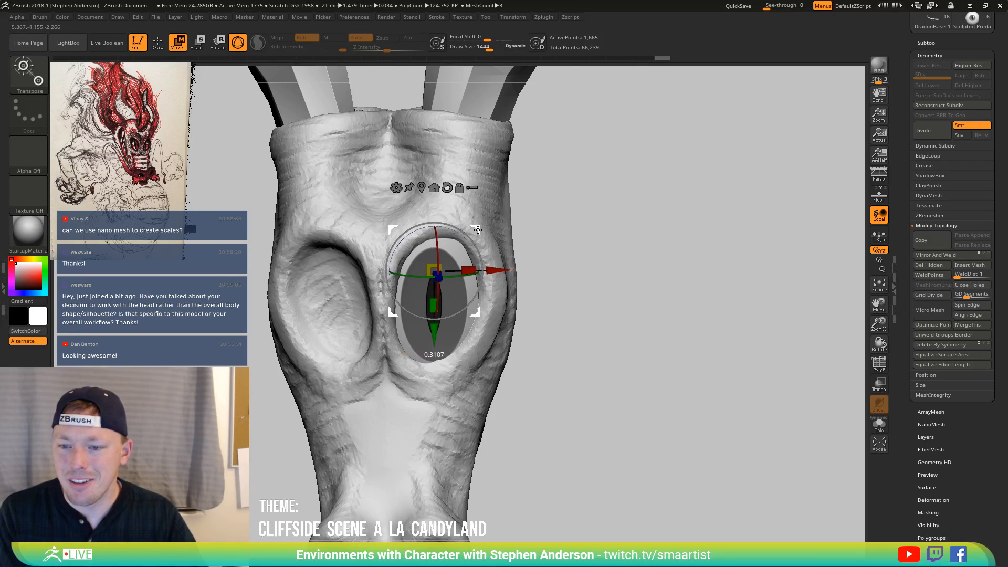
right_drag(511, 296, 486, 248)
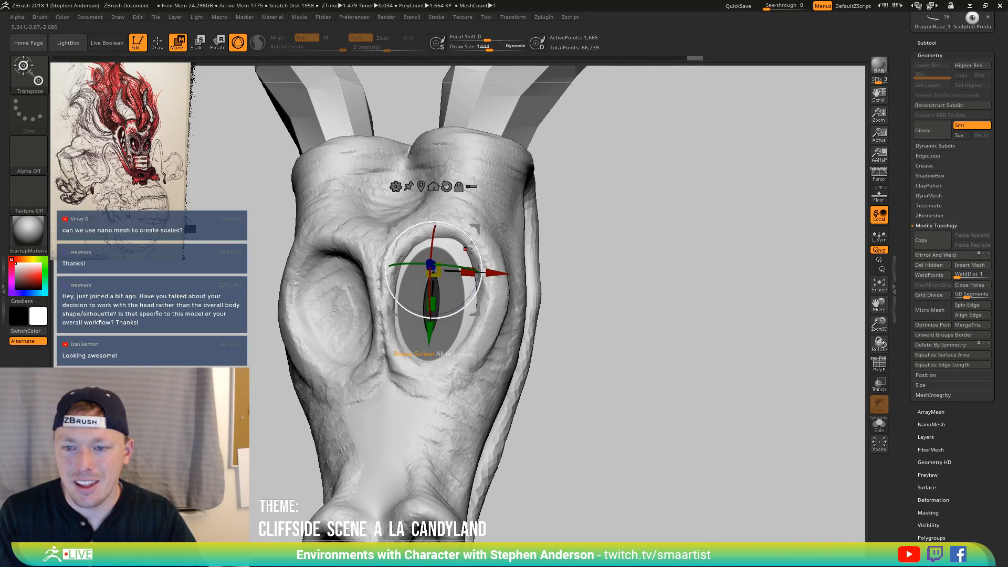
right_drag(472, 307, 475, 255)
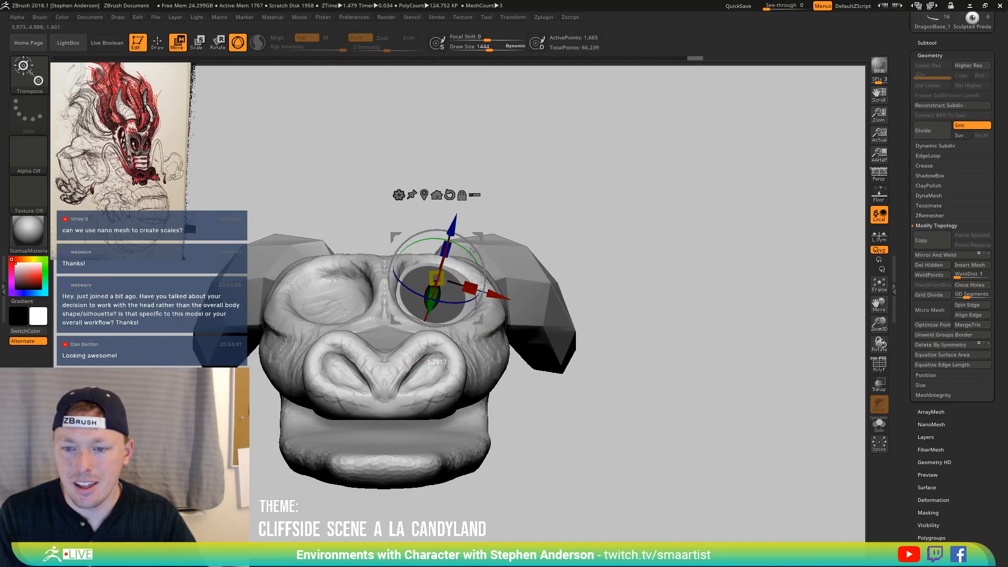
right_drag(471, 251, 529, 335)
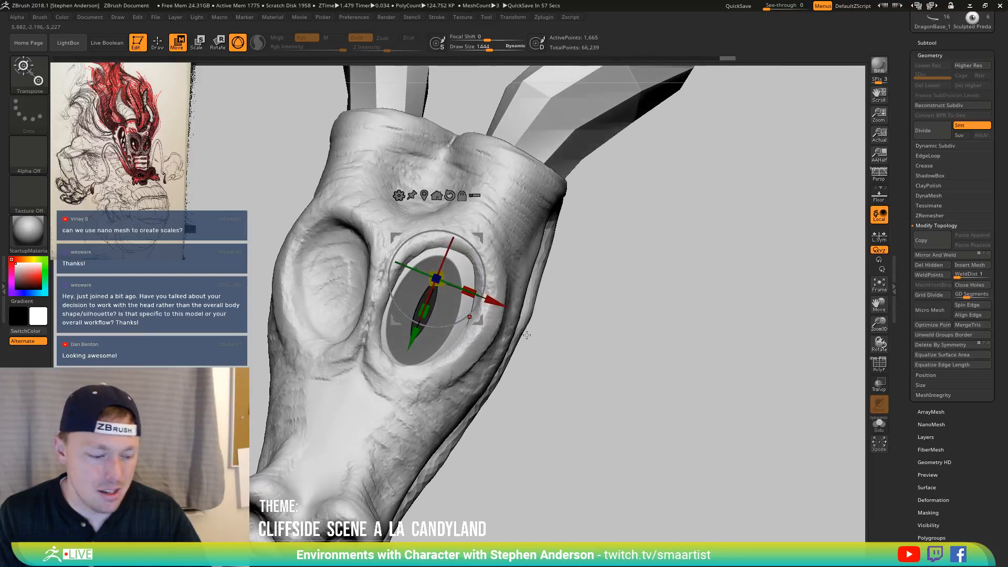
Make the dragon head the active subtool and reshape the socket's outer rim around the eye, enlarging the Move brush to 2012
key(q)
alt+click(494, 324)
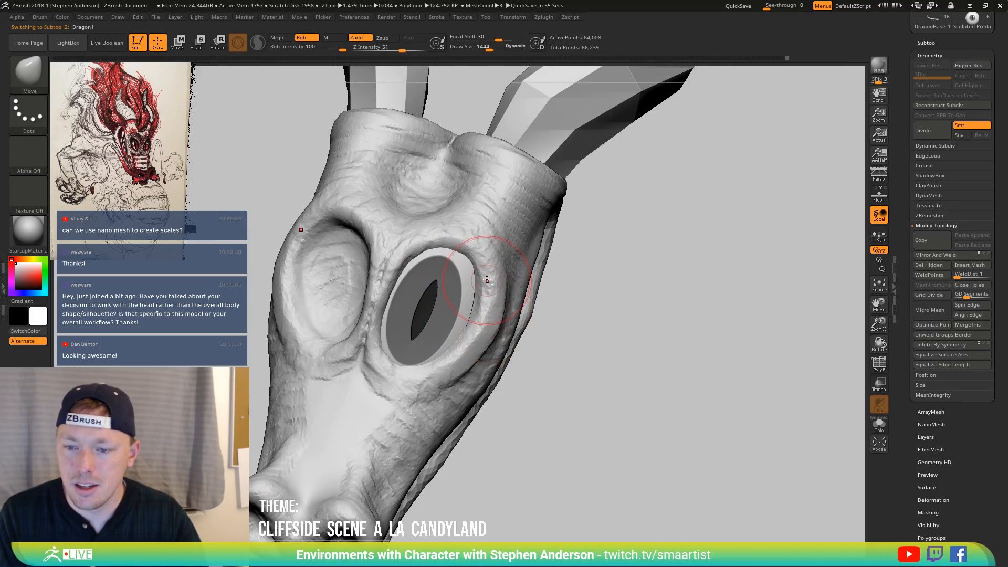
right_drag(487, 280, 492, 293)
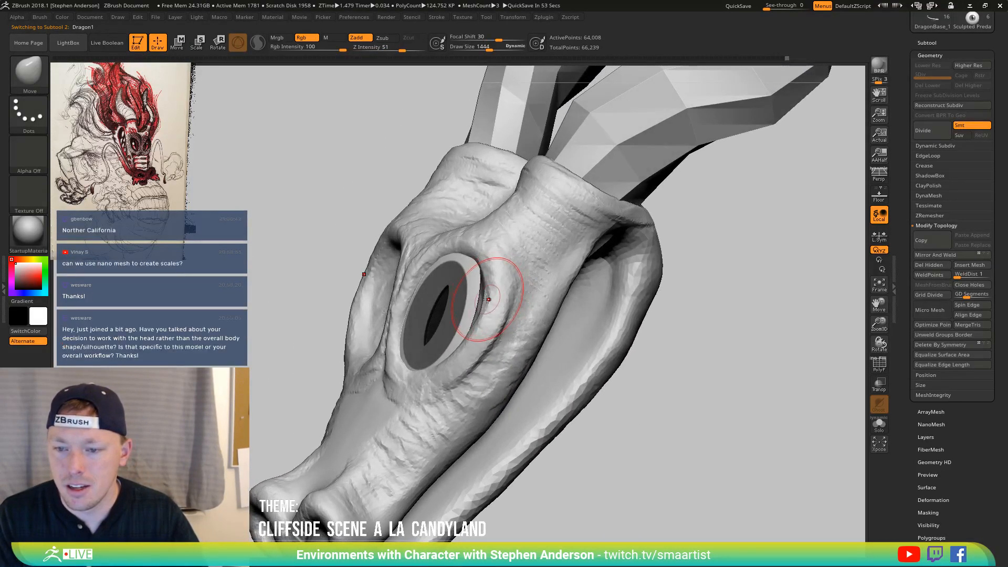
key(s)
drag(490, 299, 497, 299)
mouse_move(491, 295)
right_down()
mouse_move(484, 288)
mouse_move(499, 299)
right_up()
drag(493, 298, 487, 297)
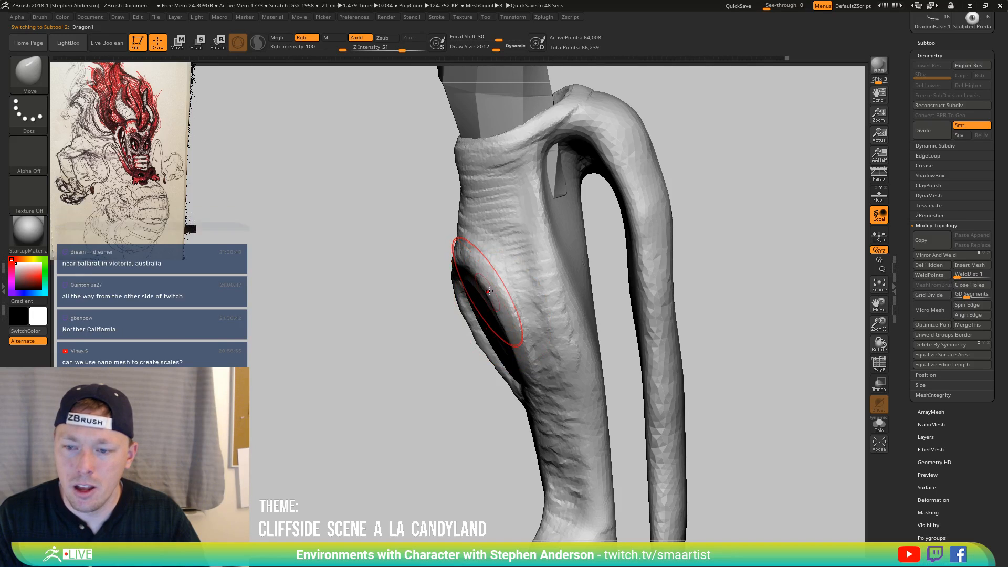
right_drag(487, 296, 477, 296)
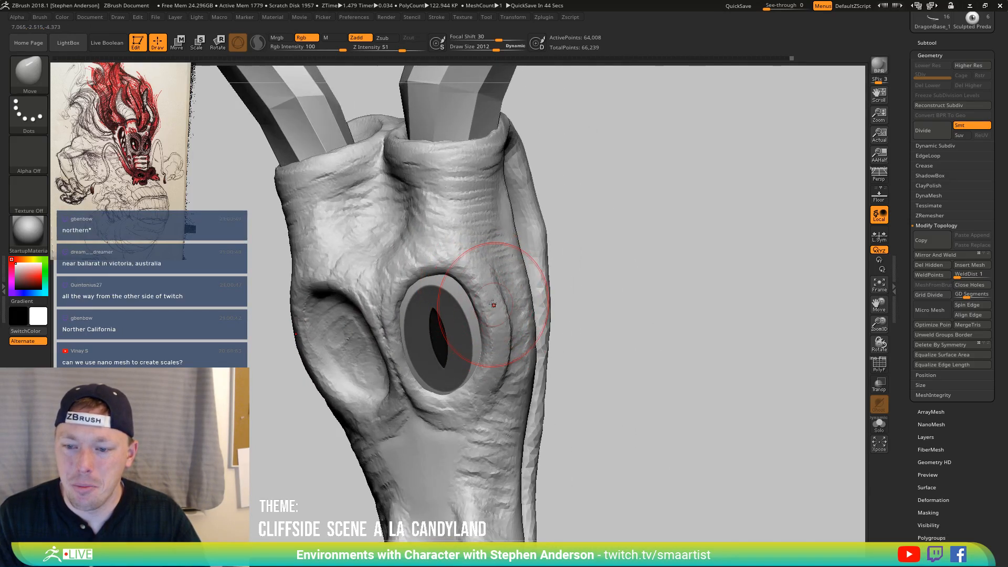
Pull the side, upper and lower rims of the eye socket snugly around the eye disc with the Move brush
mouse_move(493, 304)
right_down()
mouse_move(513, 275)
mouse_move(479, 279)
right_up()
right_drag(481, 315, 461, 308)
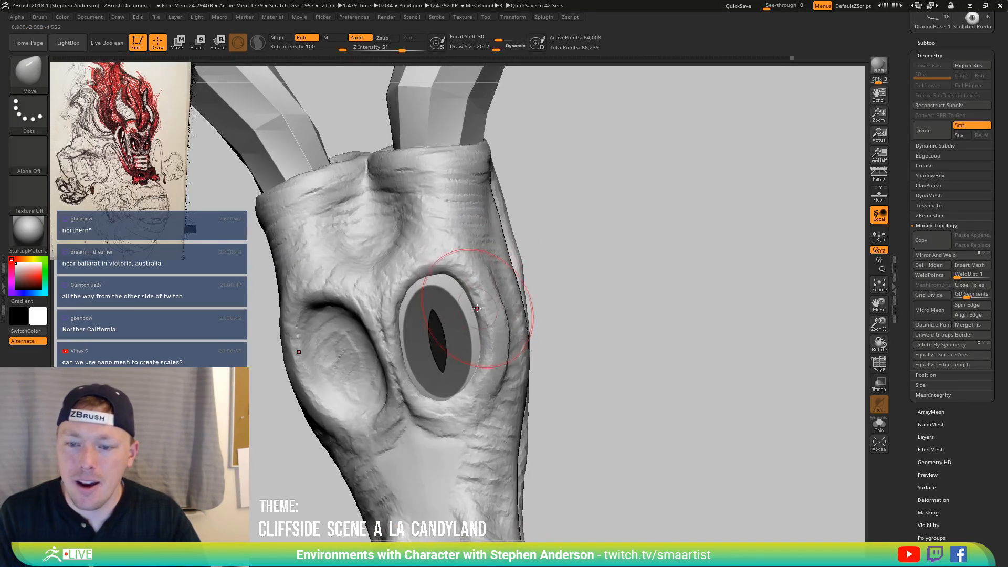
right_drag(437, 263, 454, 259)
drag(455, 258, 452, 267)
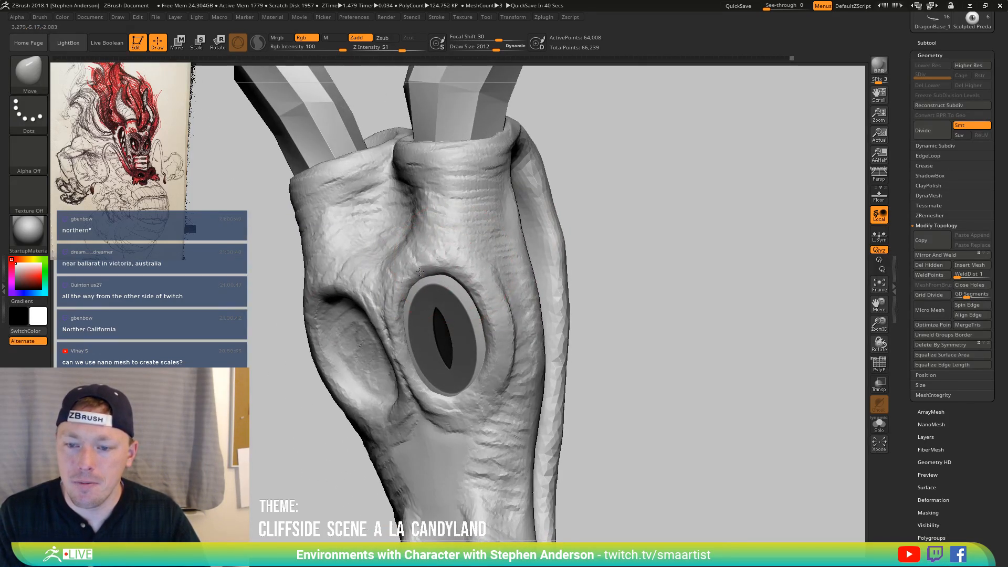
mouse_move(432, 234)
right_down()
mouse_move(474, 329)
mouse_move(464, 388)
right_up()
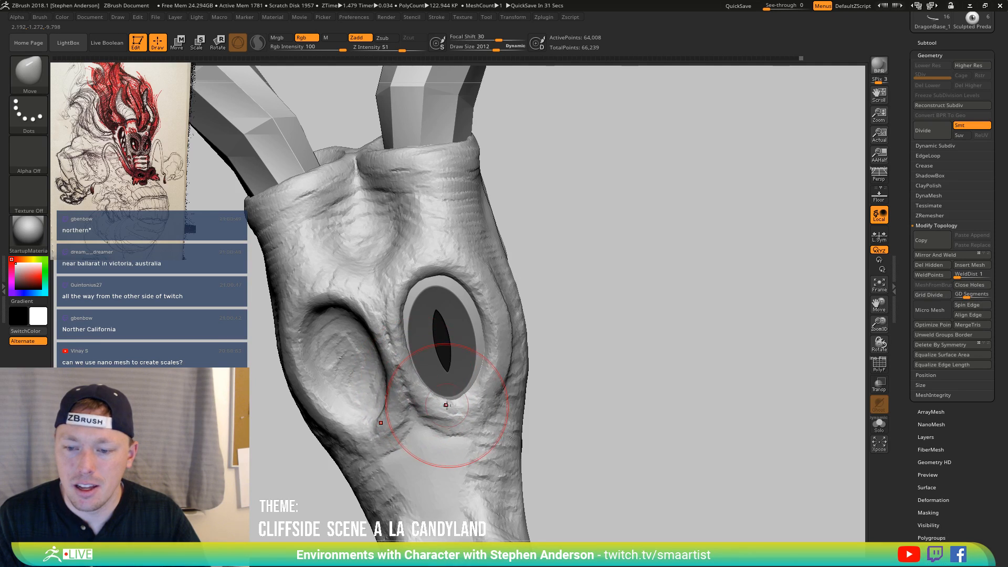
right_drag(469, 397, 484, 403)
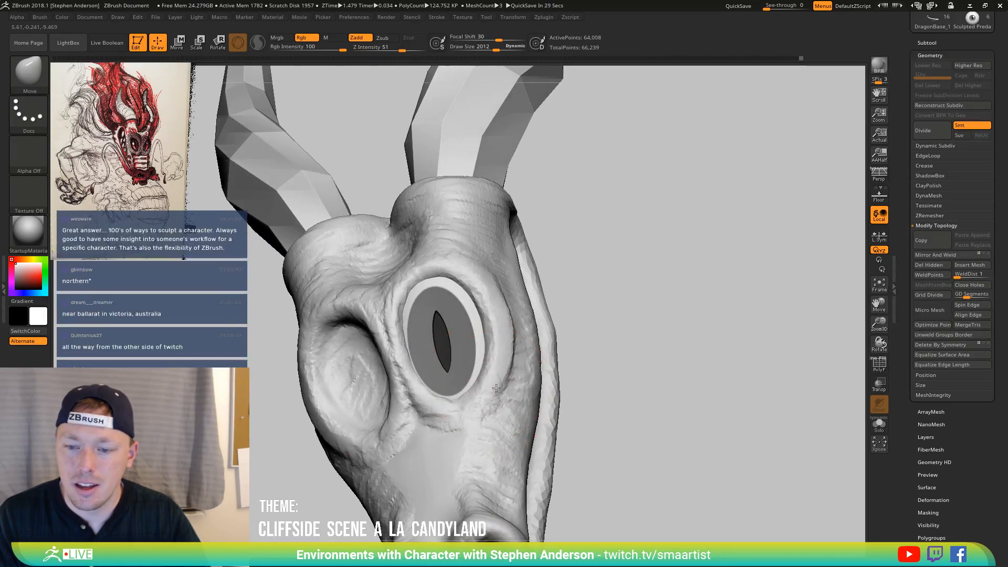
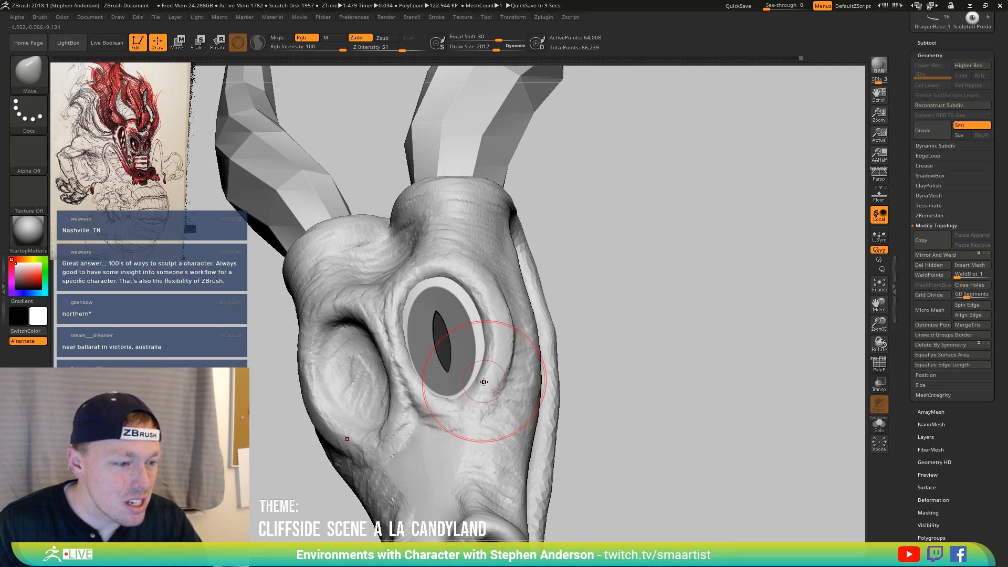
Pull the lower rim of the eye socket closer around the eye disc, reducing the Move brush to 669
mouse_move(484, 382)
right_down()
mouse_move(546, 326)
mouse_move(420, 304)
mouse_move(517, 368)
mouse_move(488, 365)
mouse_move(486, 336)
mouse_move(499, 352)
right_up()
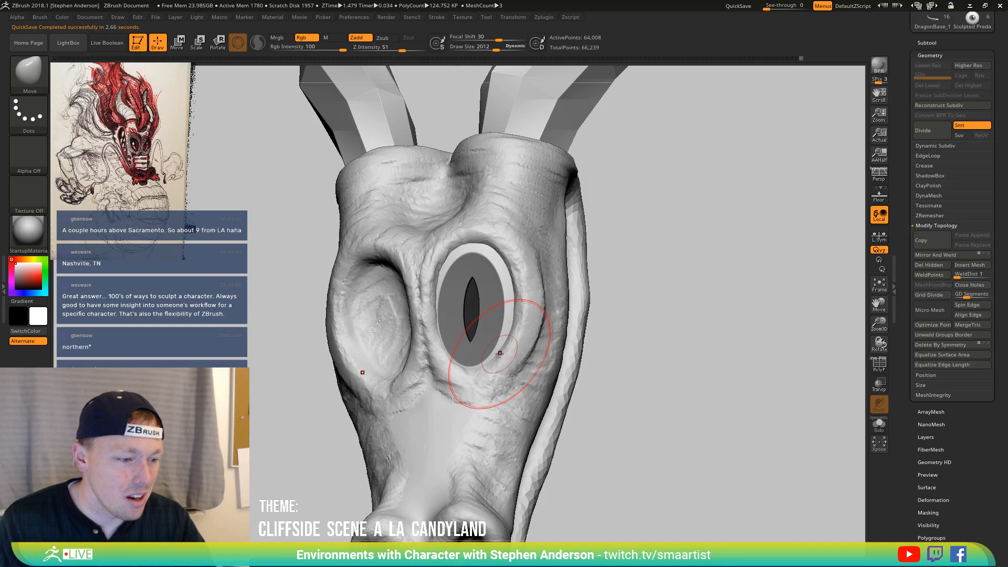
mouse_move(529, 336)
right_down()
mouse_move(538, 257)
mouse_move(536, 330)
mouse_move(467, 371)
mouse_move(477, 373)
right_up()
key(s)
drag(479, 372, 460, 373)
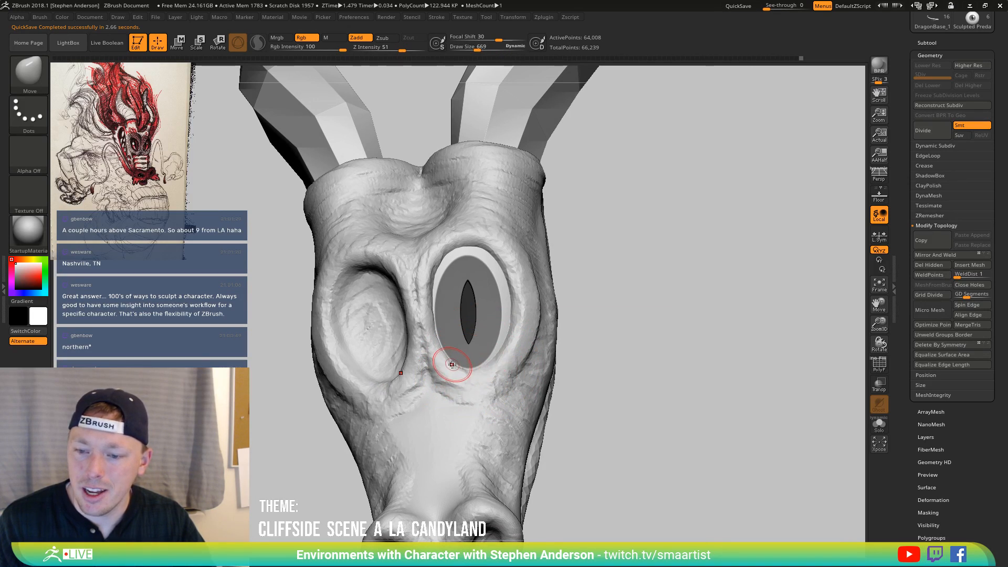
Refine the inner and outer side rims of the eye socket with the Move brush at size 1444
right_drag(428, 290, 424, 285)
key(s)
drag(430, 294, 438, 295)
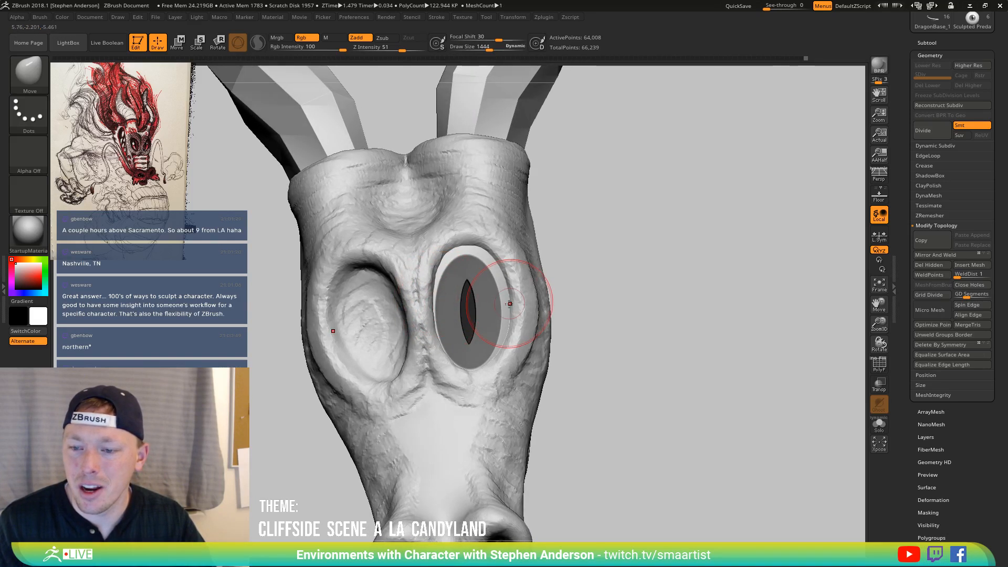
right_drag(509, 303, 503, 348)
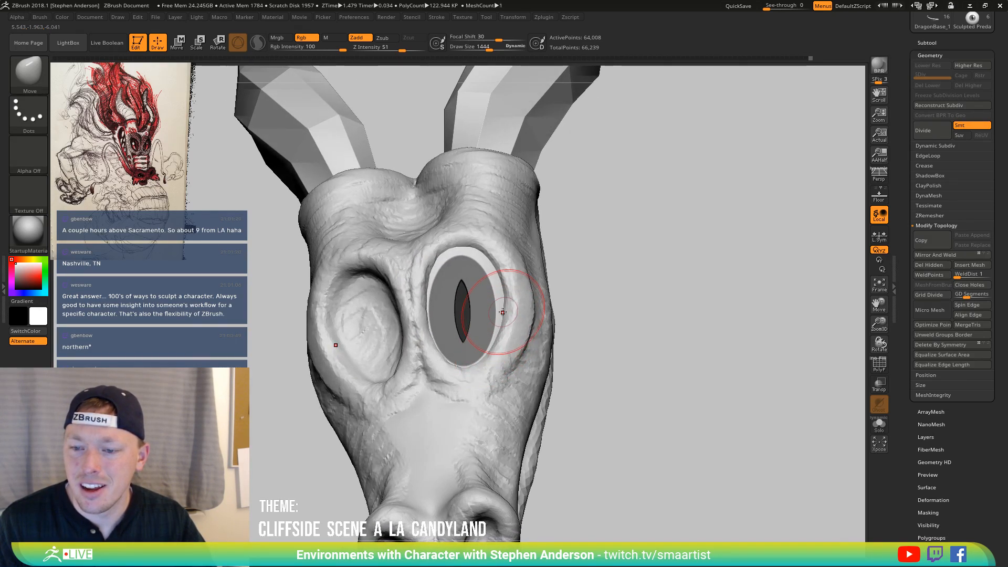
Mask the raised eye region on the side of the dragon head with a lasso and soften the mask's edge
mouse_move(502, 312)
right_down()
mouse_move(519, 328)
mouse_move(518, 307)
mouse_move(513, 367)
mouse_move(484, 359)
mouse_move(454, 372)
mouse_move(594, 331)
mouse_move(650, 354)
right_up()
key(s)
drag(609, 344, 622, 344)
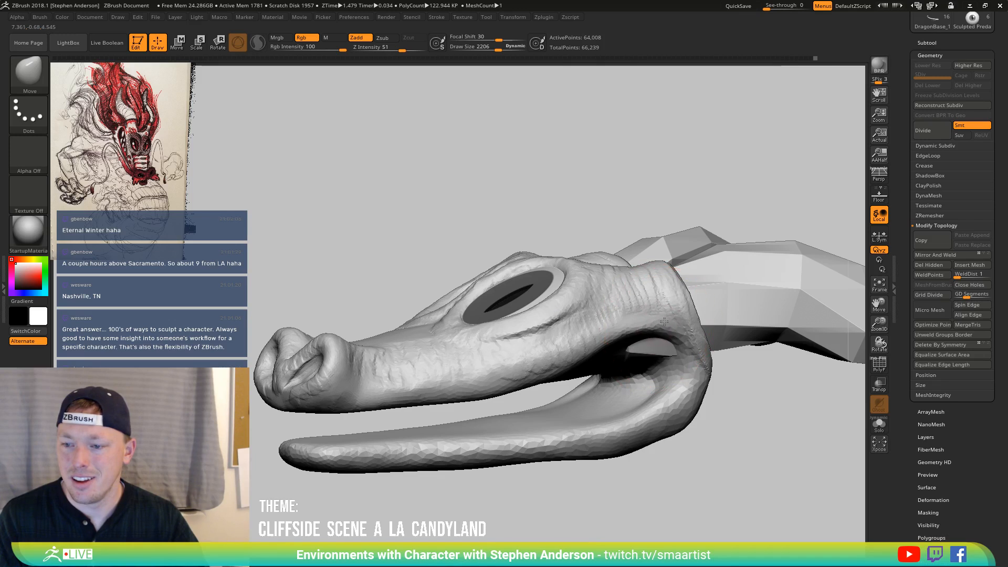
right_drag(660, 328, 675, 383)
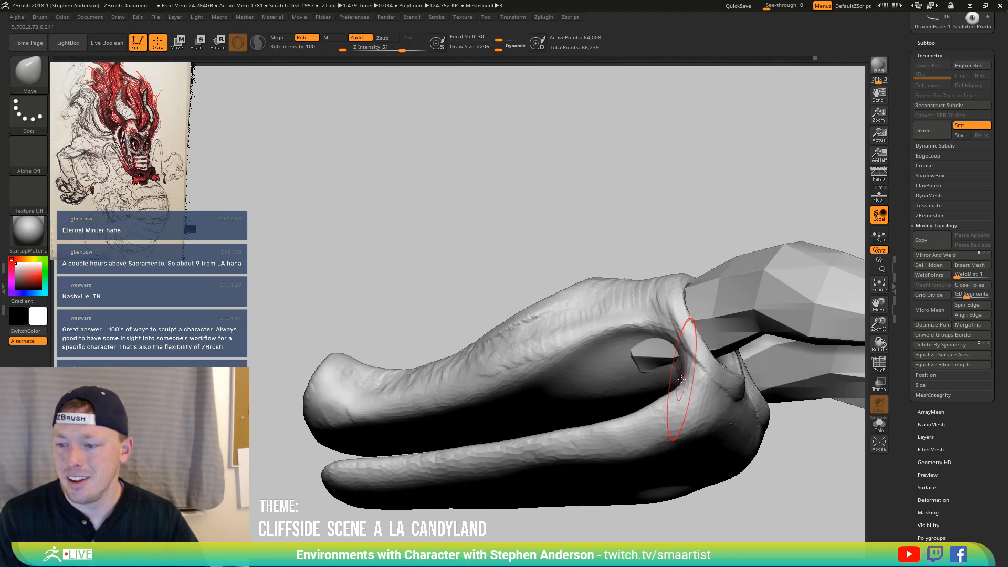
right_drag(635, 420, 644, 319)
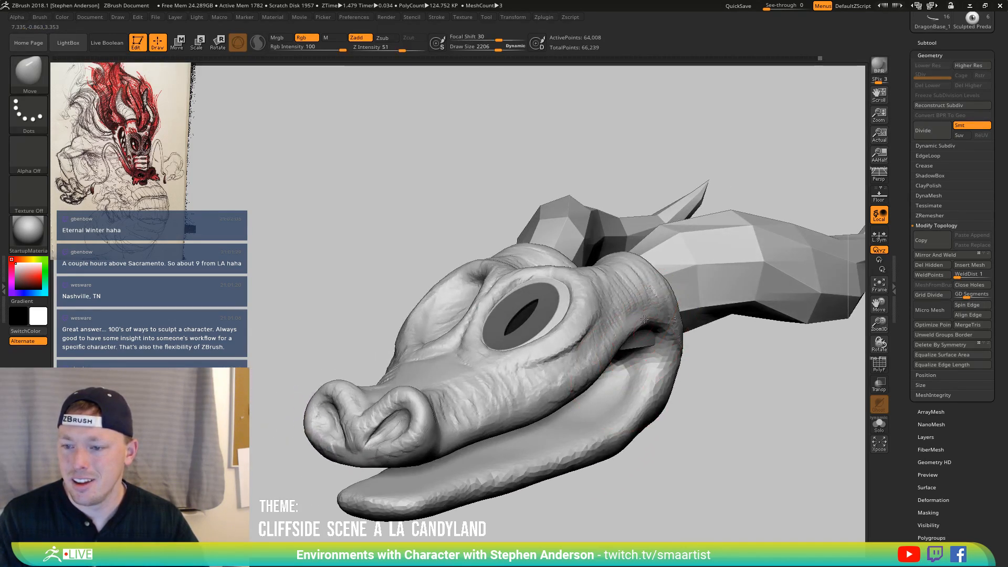
mouse_move(604, 360)
right_down()
mouse_move(589, 355)
mouse_move(616, 351)
mouse_move(610, 220)
right_up()
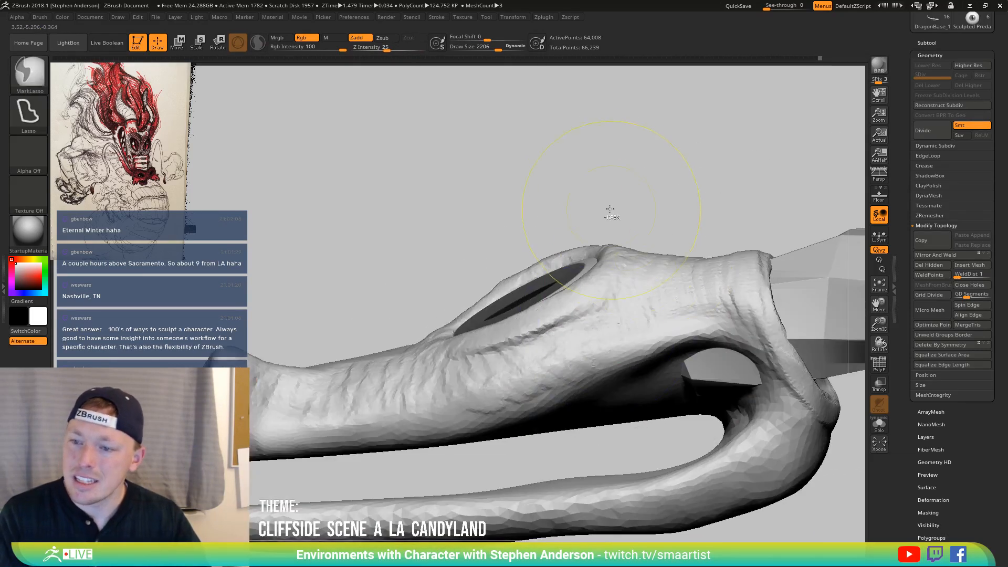
mouse_move(648, 276)
ctrl+mouse_down()
mouse_move(536, 302)
mouse_move(362, 375)
mouse_move(594, 199)
ctrl+mouse_up()
ctrl+click(593, 199)
ctrl+click(622, 315)
ctrl+click(615, 303)
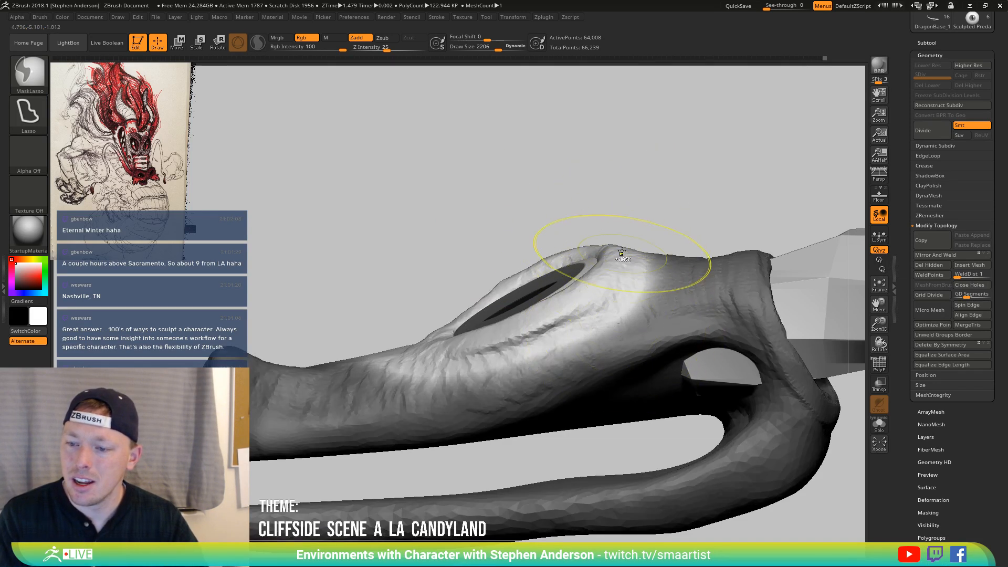
ctrl+click(621, 226)
Enlarge the Move brush to 2955 and add the lower jaw to the mask with a lasso
right_drag(604, 330, 622, 359)
key(s)
drag(622, 359, 661, 328)
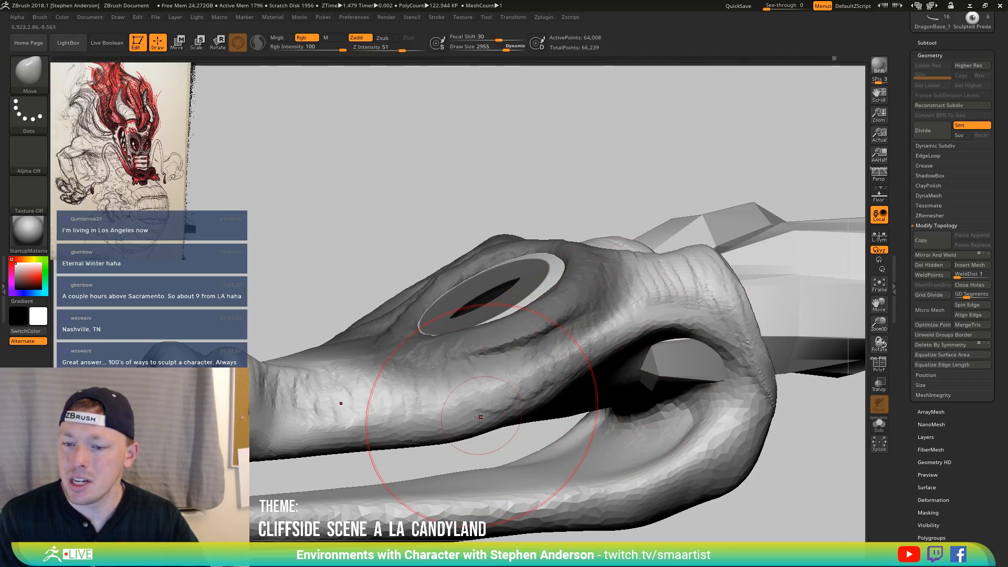
mouse_move(523, 439)
right_down()
mouse_move(432, 414)
mouse_move(516, 376)
mouse_move(362, 331)
right_up()
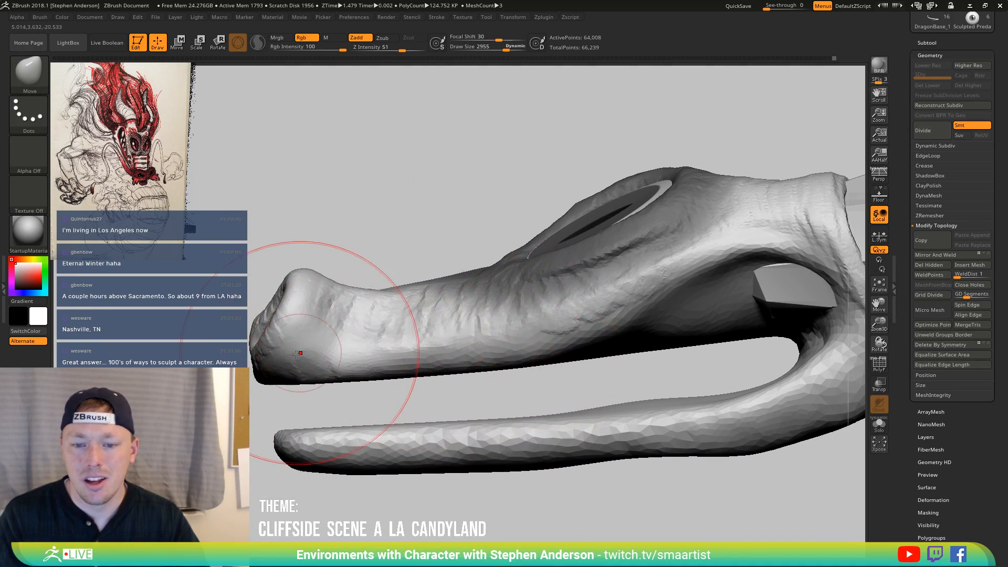
mouse_move(601, 389)
ctrl+mouse_down()
mouse_move(344, 415)
mouse_move(250, 499)
mouse_move(865, 446)
mouse_move(861, 310)
mouse_move(819, 307)
ctrl+mouse_up()
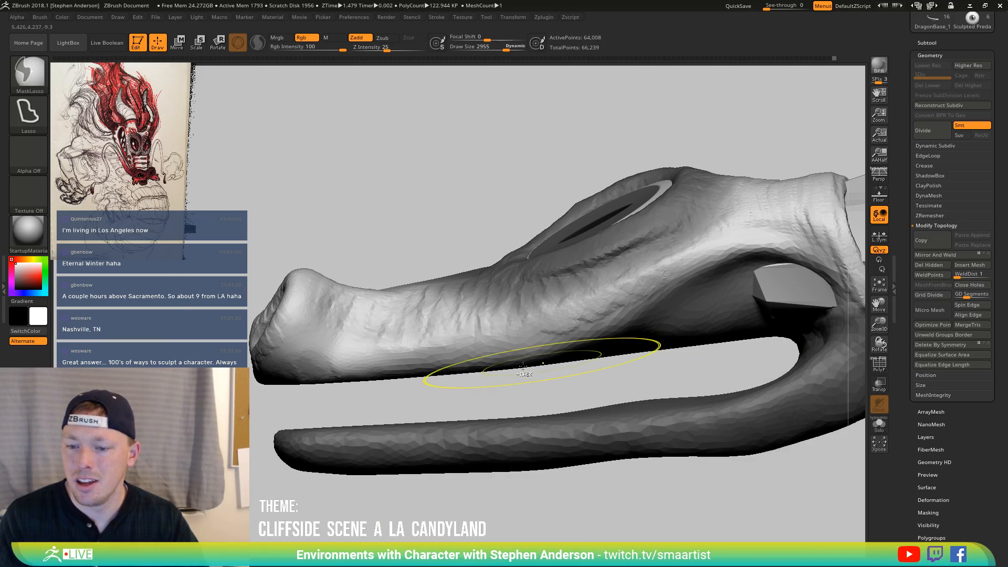
Reshape the snout tip and the dip behind the nostrils from the side with the Move brush at size 3365
key(s)
mouse_move(274, 370)
mouse_down()
mouse_move(300, 371)
mouse_move(266, 361)
mouse_up()
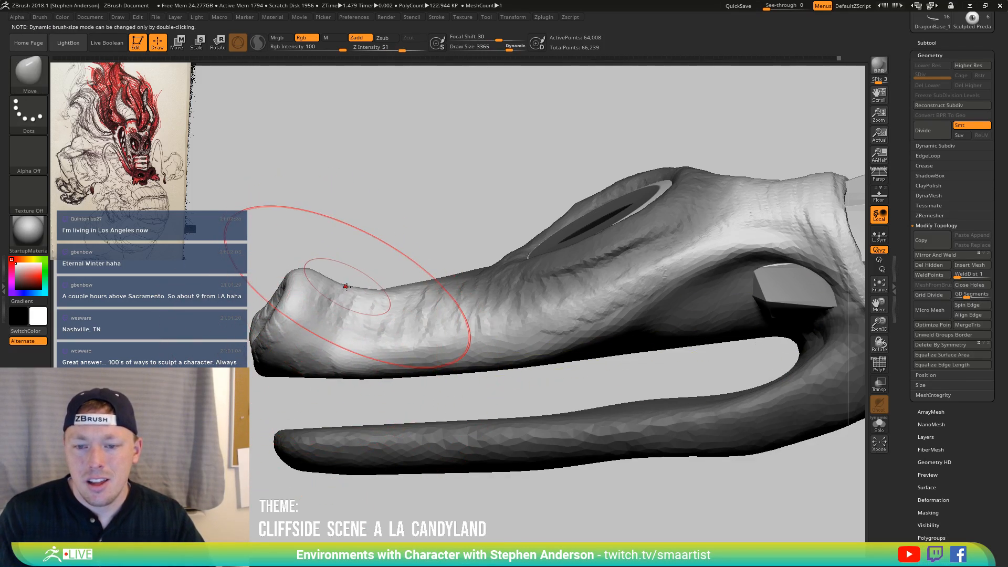
drag(357, 287, 352, 295)
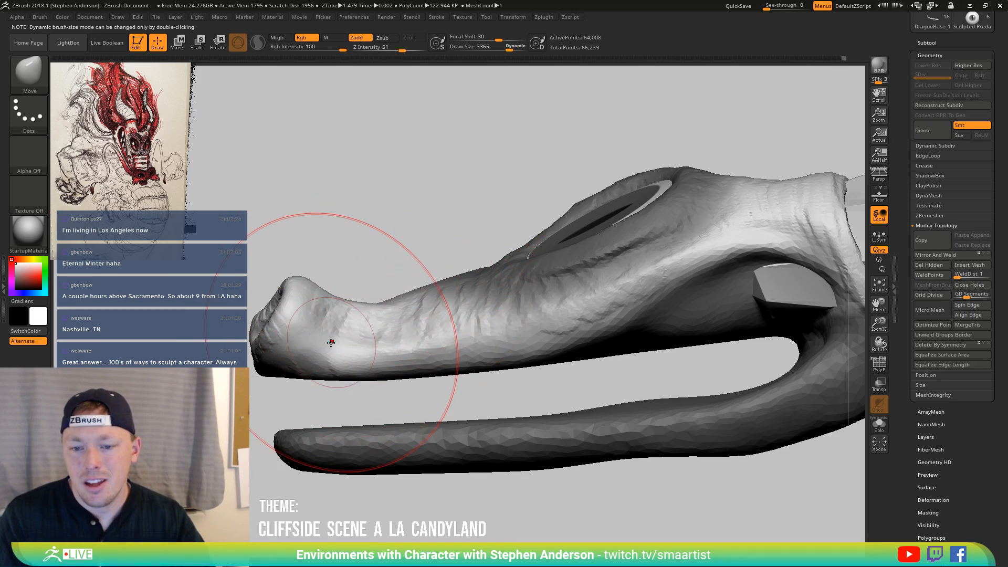
right_drag(332, 343, 388, 368)
Reduce the Move brush to 1214 and clear the mask from the dragon head
key(bracketleft)
key(bracketleft)
key(bracketleft)
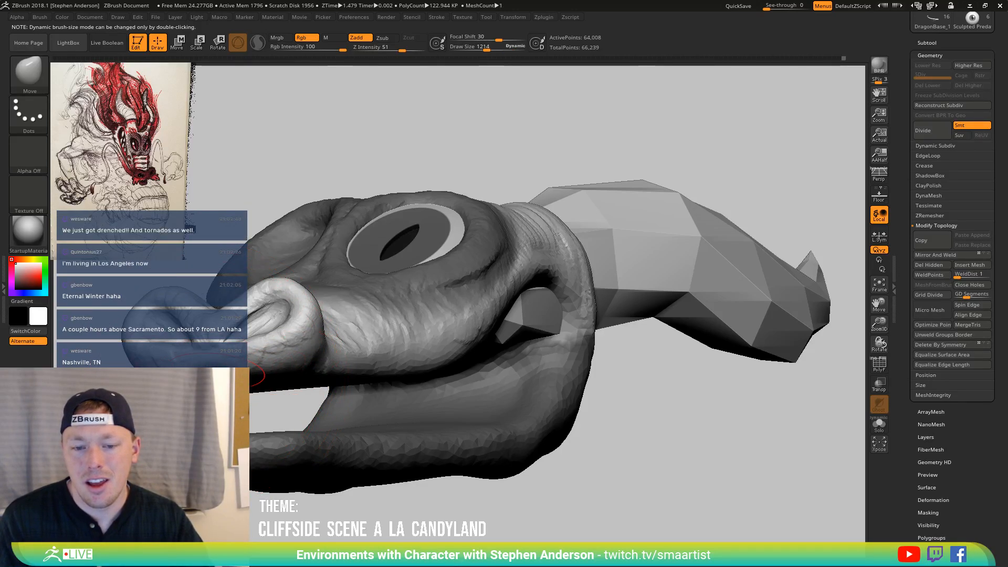
mouse_move(236, 373)
right_down()
mouse_move(355, 352)
mouse_move(438, 355)
mouse_move(386, 281)
right_up()
right_drag(486, 352, 472, 520)
right_drag(341, 267, 387, 360)
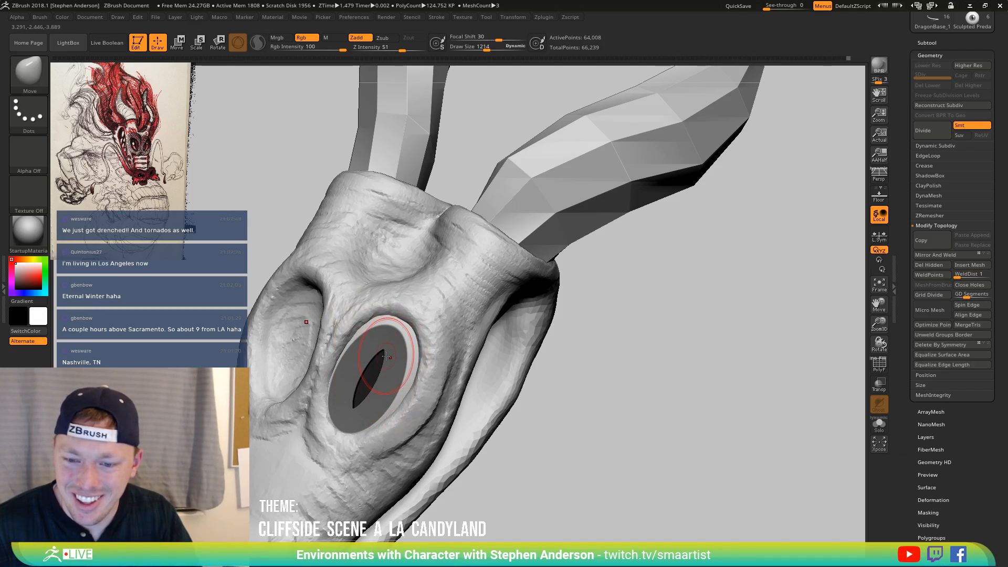
Make the Sculpted Predator1 eye the active subtool, show its wireframe and mask everything except the pupil
key(n)
click(323, 388)
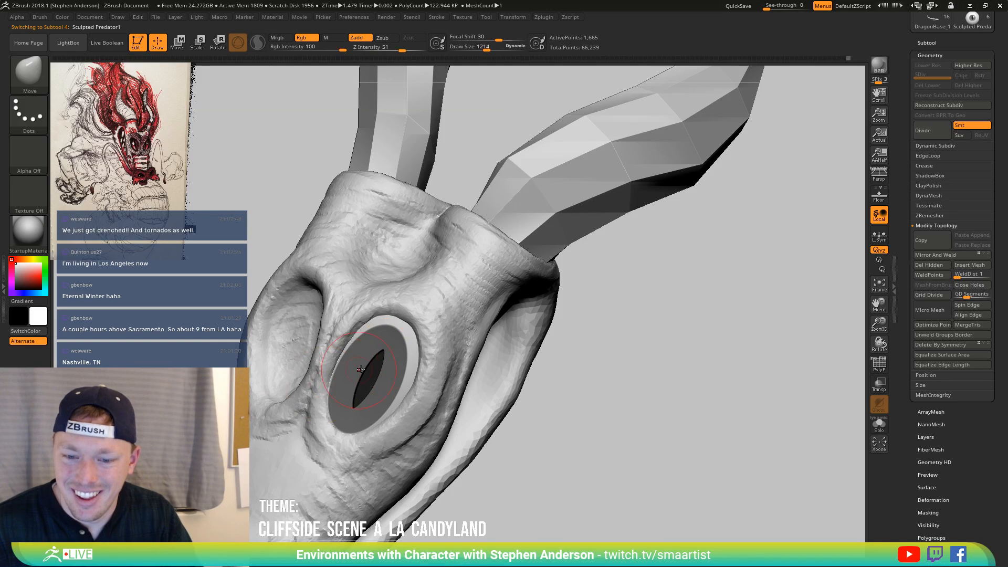
right_drag(393, 351, 391, 352)
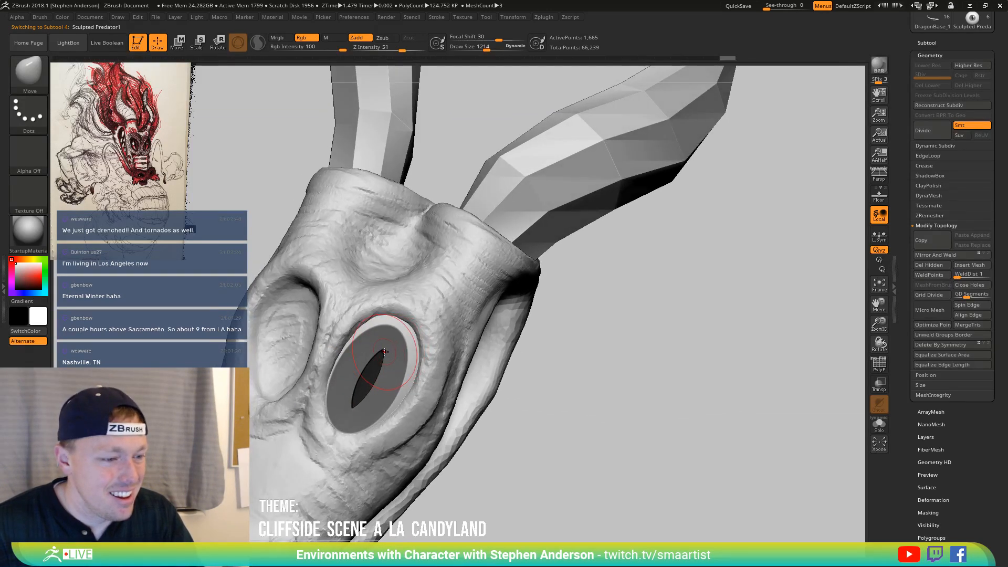
key(w)
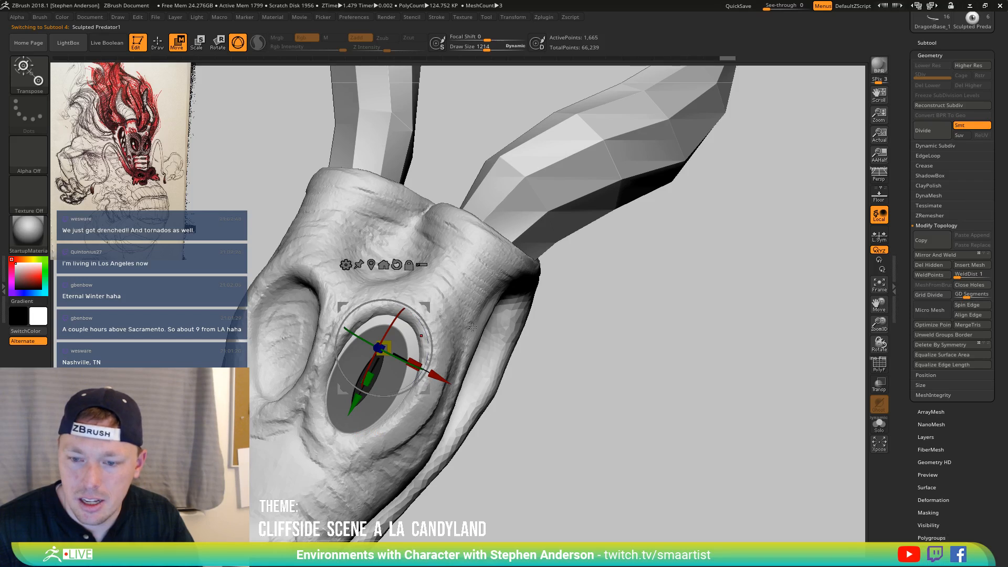
alt+drag(435, 307, 586, 246)
key(shift+f)
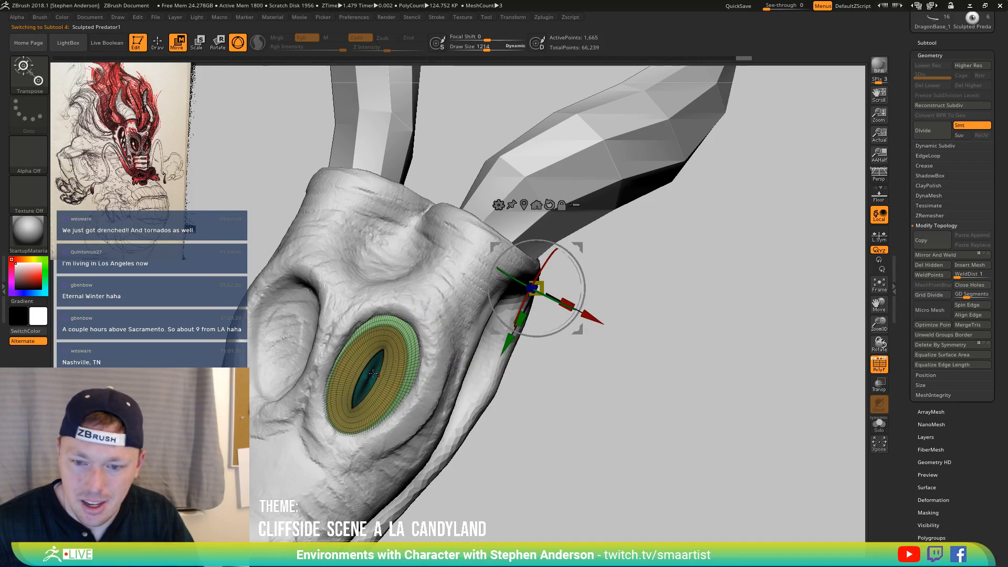
ctrl+right_drag(390, 351, 384, 380)
key(q)
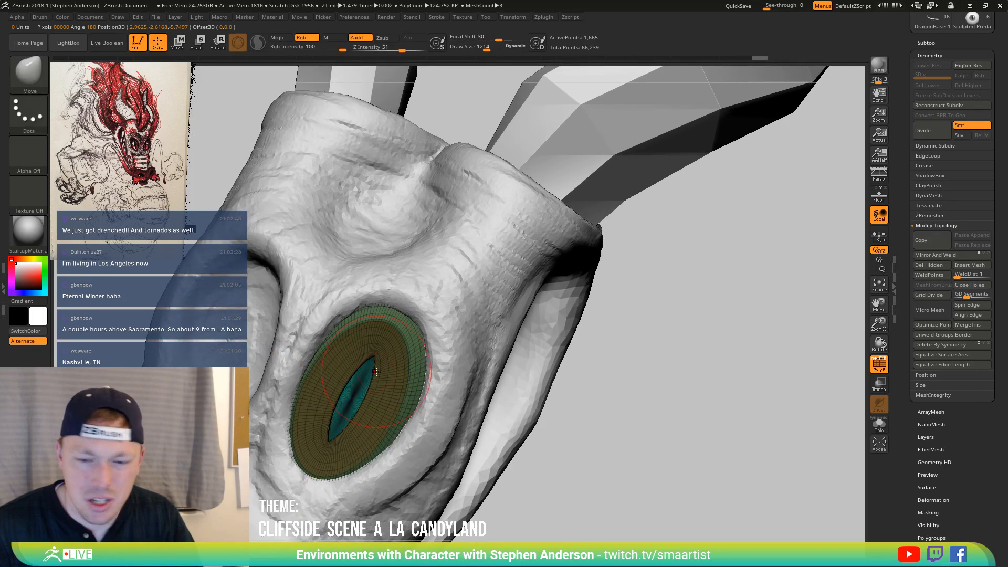
Soften the mask around the pupil and stretch the pupil slightly, then mask the rest of the eye again
key(ctrl)
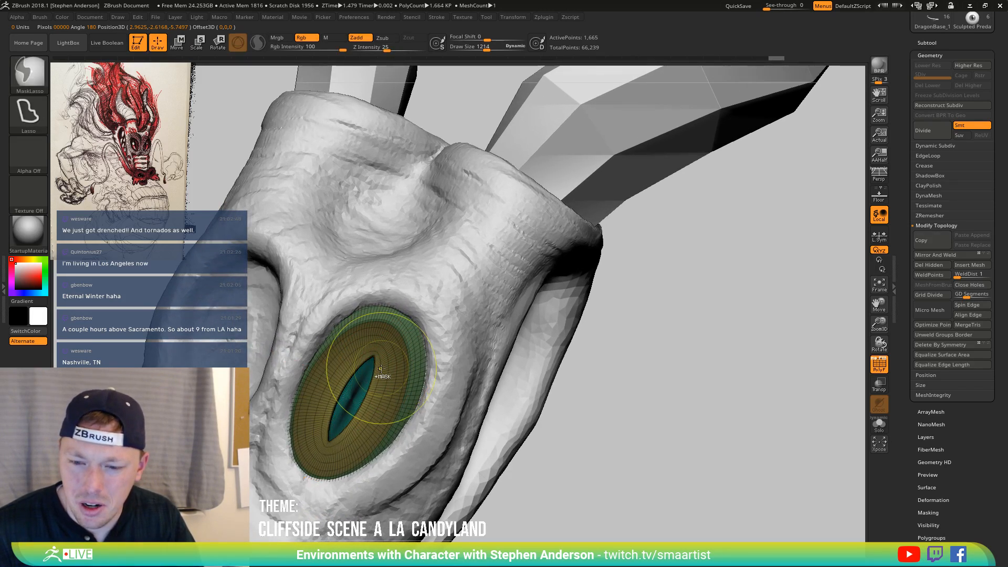
key(ctrl)
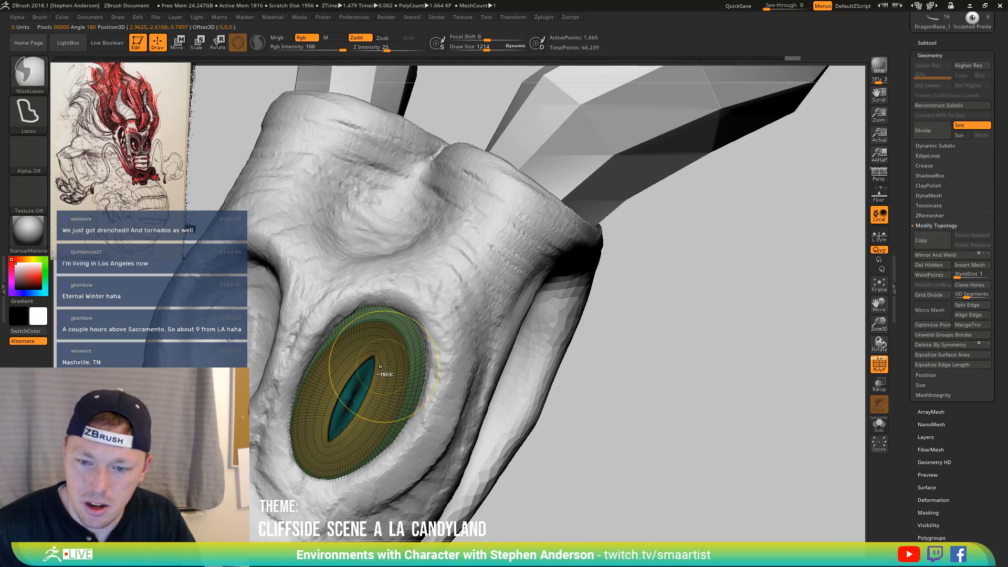
ctrl+click(388, 363)
ctrl+click(392, 359)
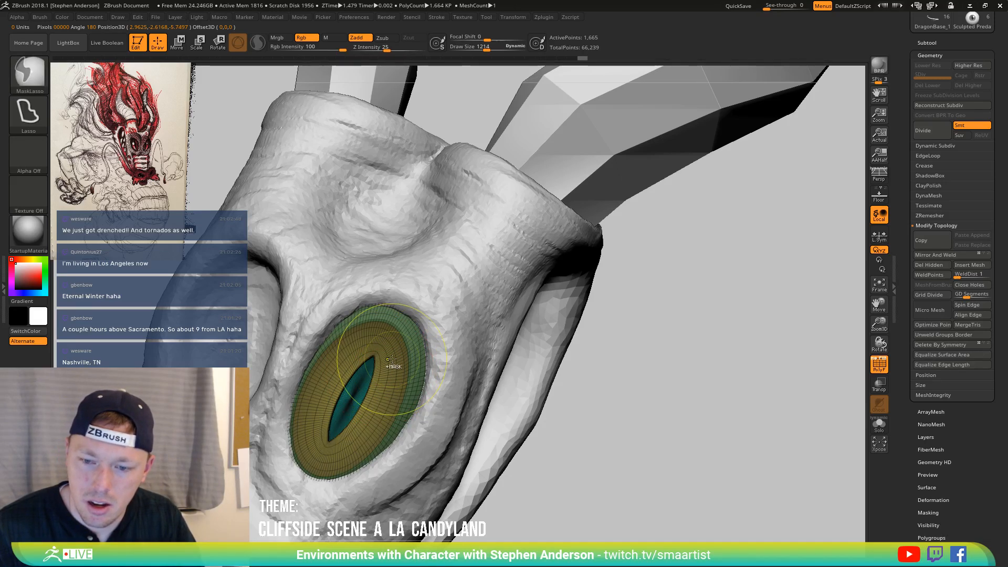
key(alt)
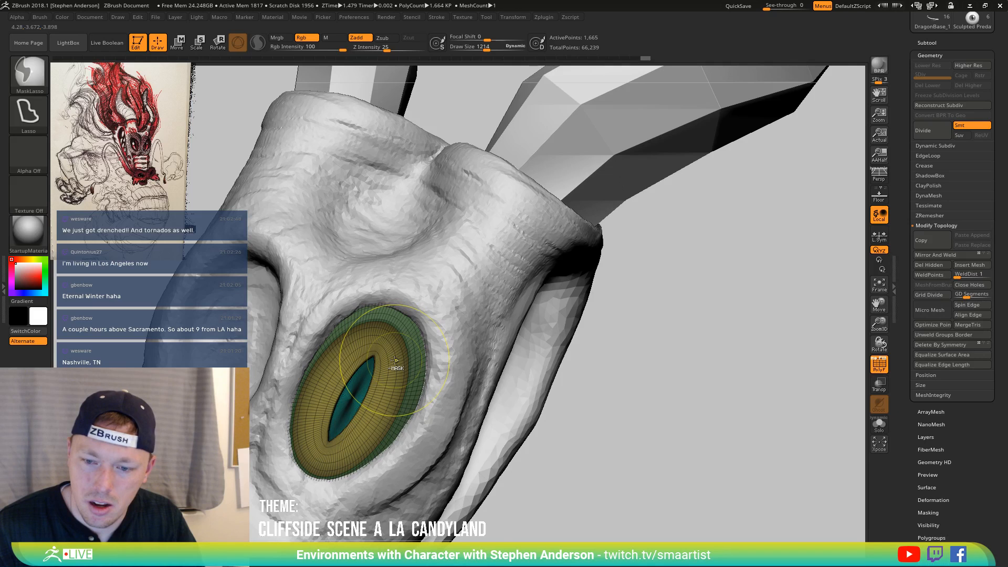
key(w)
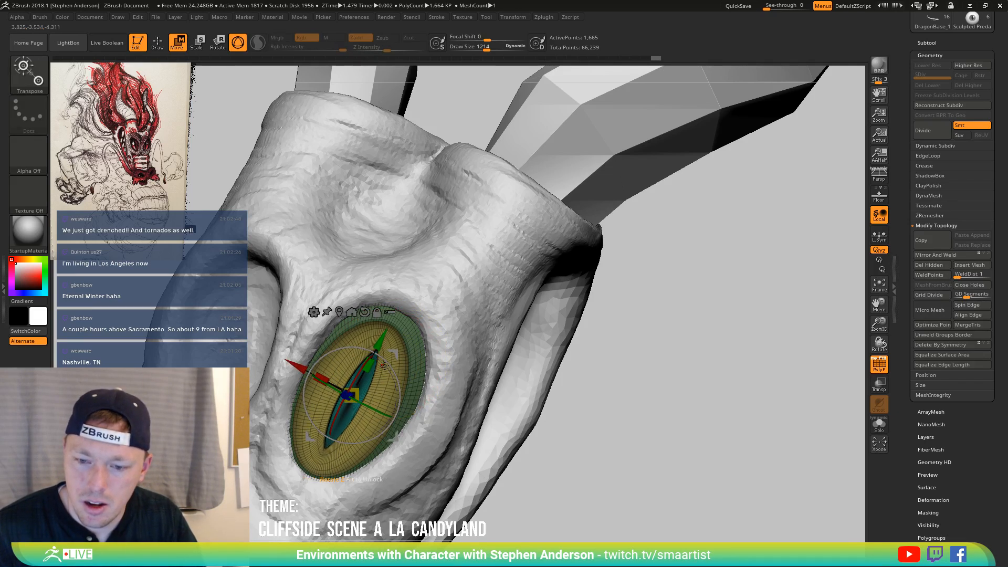
ctrl+click(668, 411)
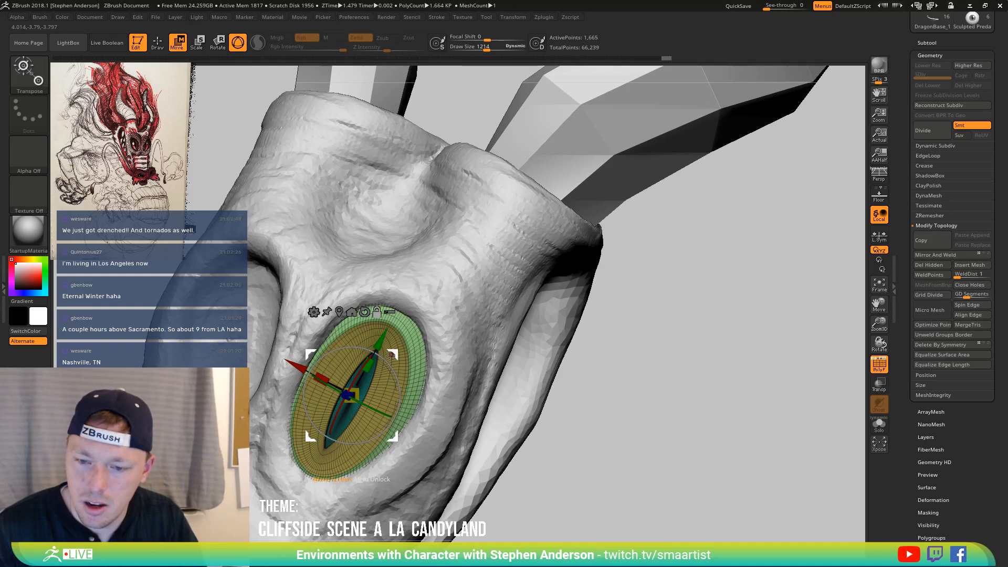
alt+drag(390, 354, 567, 297)
ctrl+click(354, 398)
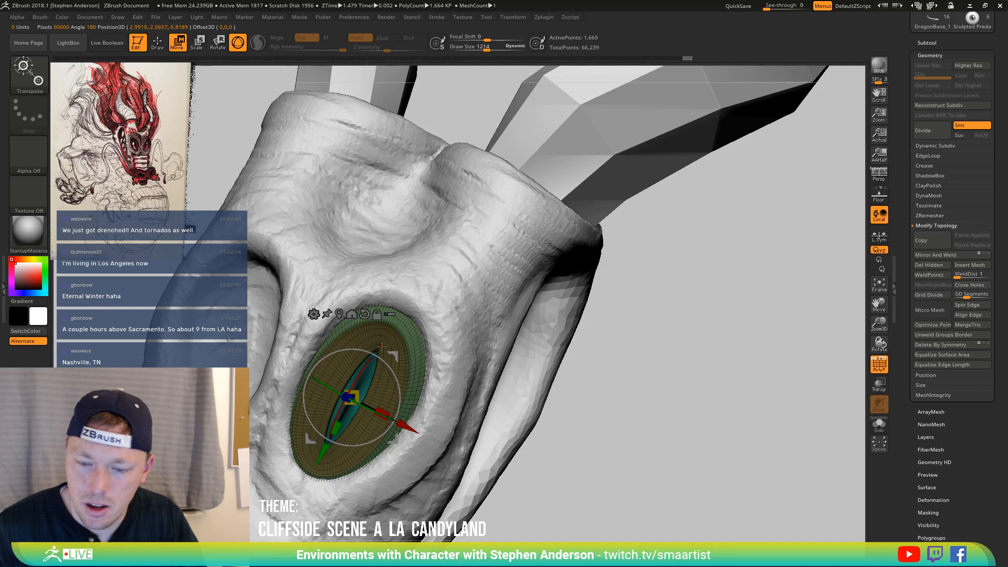
Lengthen the pupil nearly to the ends of the iris through a softened mask, then clear the mask and hide the wireframe
key(q)
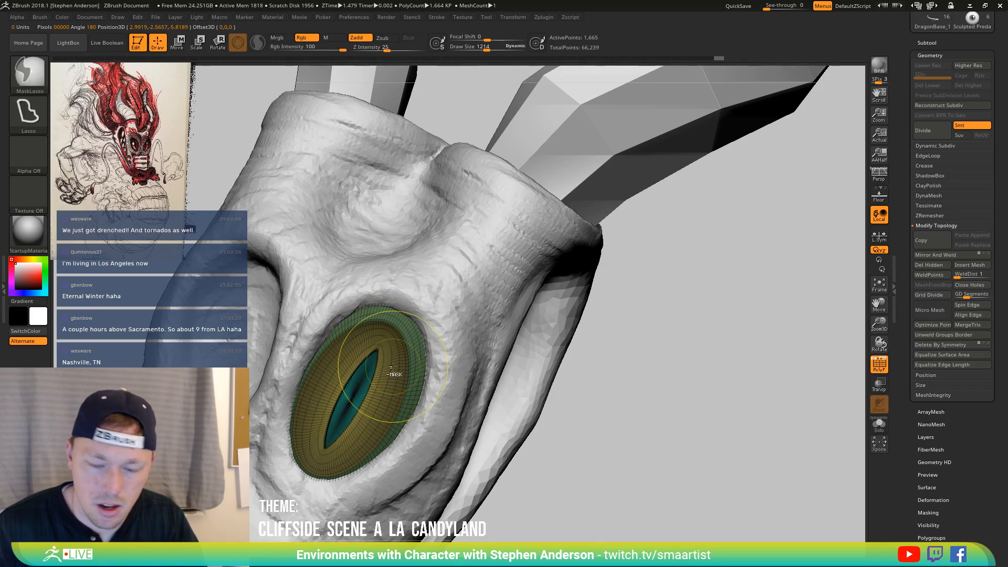
key(w)
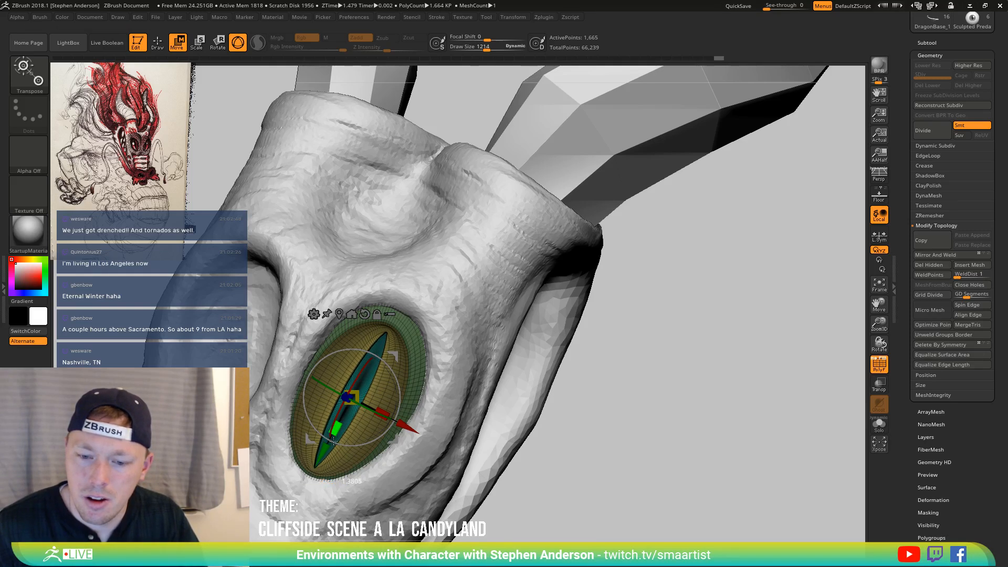
key(q)
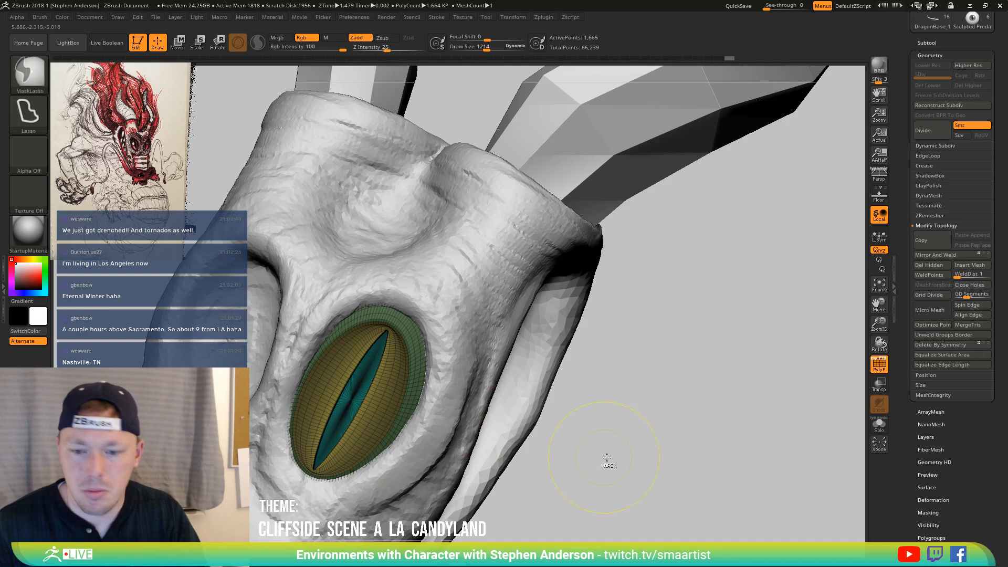
ctrl+drag(608, 457, 664, 455)
ctrl+right_drag(663, 454, 588, 350)
key(shift+f)
Check the elongated pupil from the front and side, and mask the rest of the eye around it for transforming
right_drag(394, 424, 399, 357)
mouse_move(399, 357)
mouse_down()
mouse_move(381, 427)
mouse_move(344, 435)
mouse_up()
mouse_move(345, 435)
ctrl+right_down()
mouse_move(333, 452)
mouse_move(342, 404)
ctrl+right_up()
drag(341, 403, 346, 407)
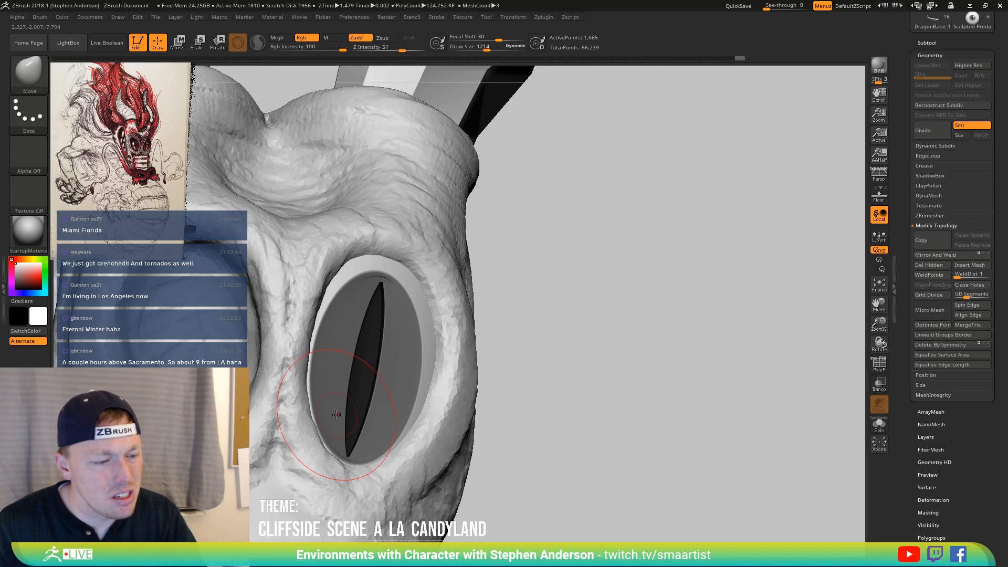
right_drag(362, 397, 321, 388)
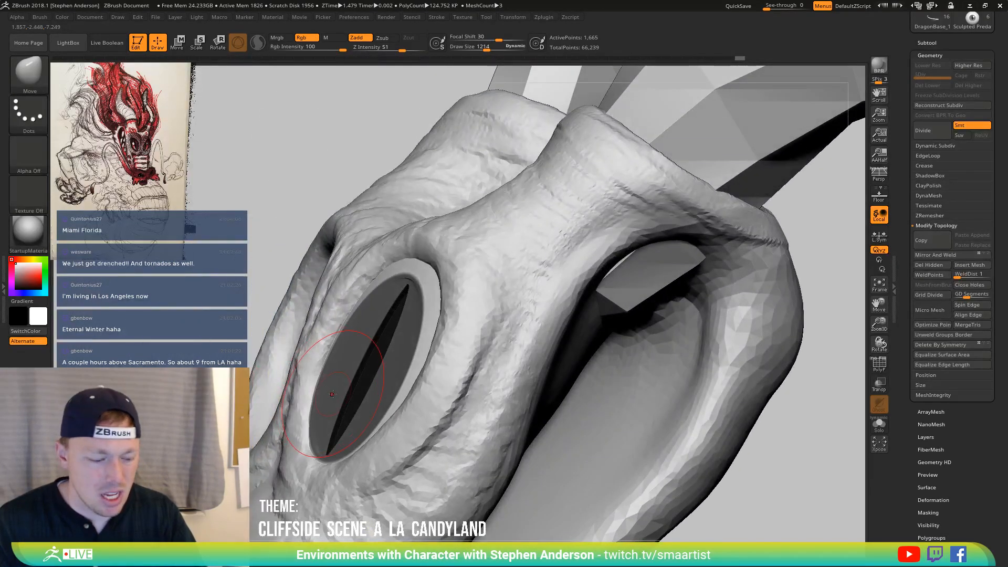
key(w)
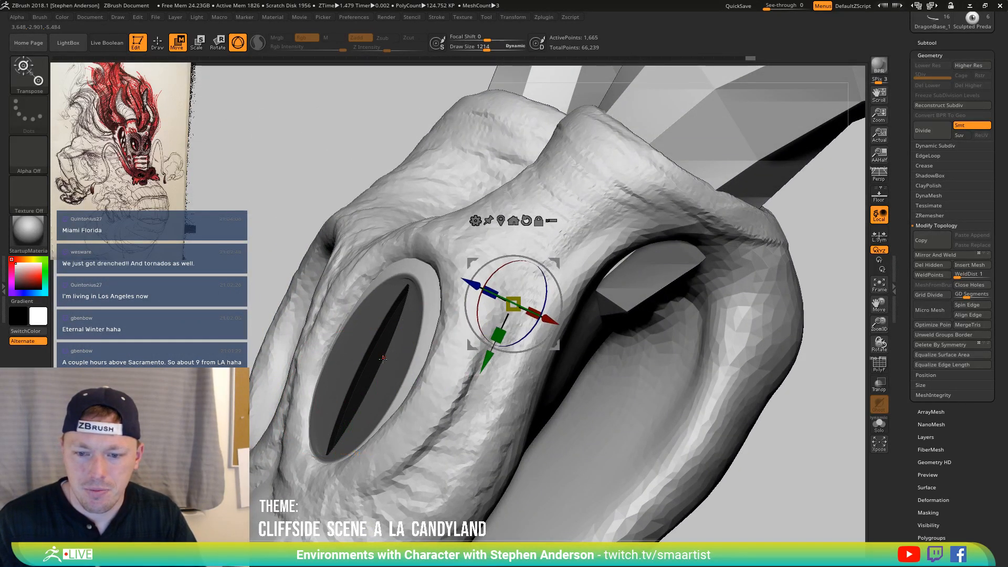
click(373, 368)
right_drag(372, 368, 454, 366)
drag(354, 362, 603, 343)
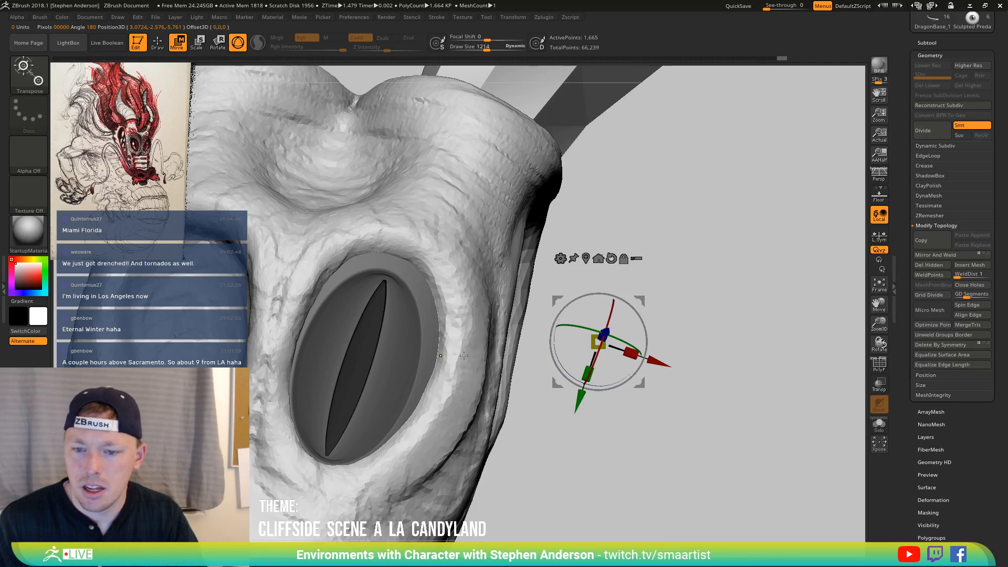
Show the eye's wireframe and centre the transform gizmo on the slit pupil
right_drag(401, 368, 385, 377)
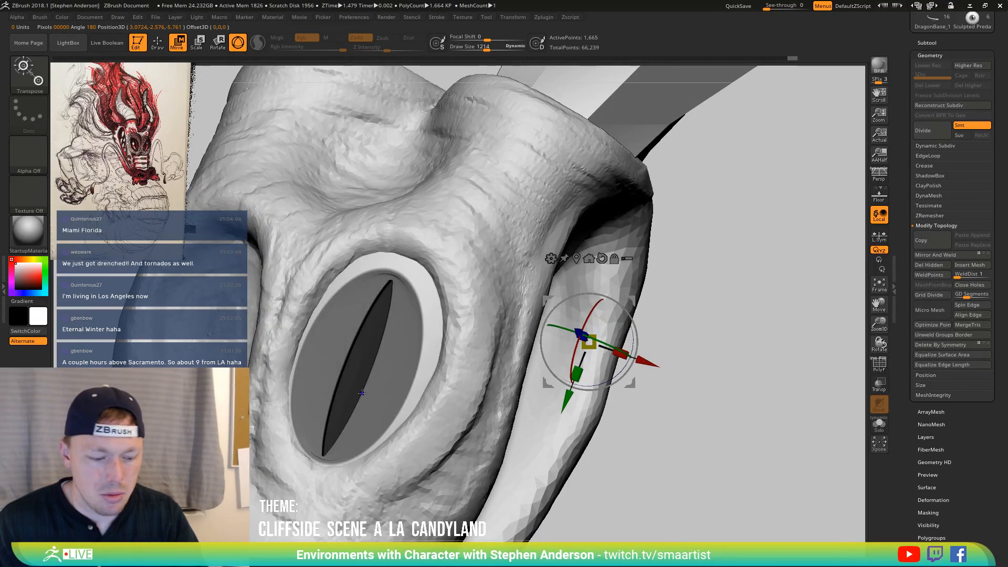
key(shift+f)
ctrl+right_drag(367, 374, 362, 393)
alt+click(351, 371)
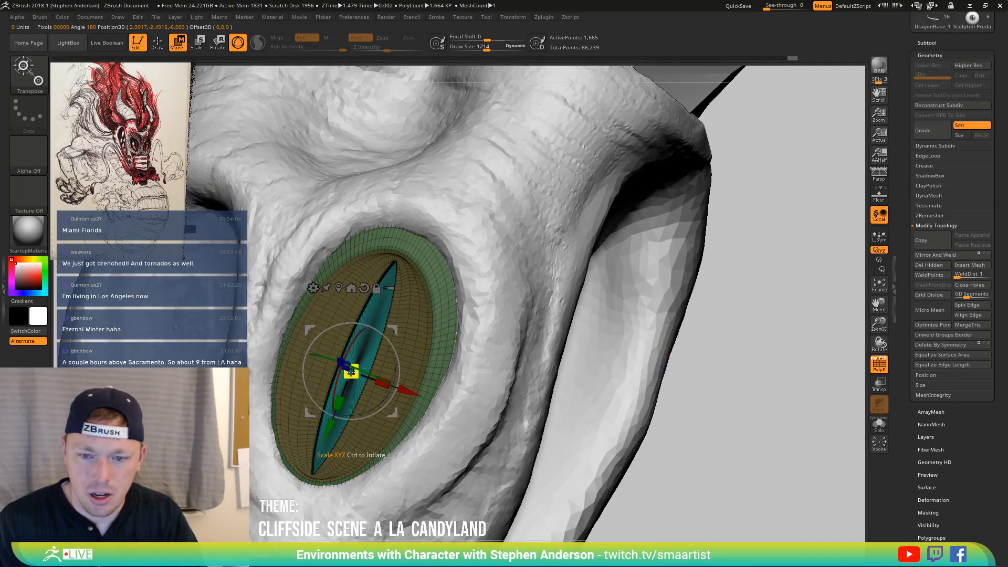
Isolate the iris and pupil polygroups to clear their mask, and bring the whole eye back into view
key(q)
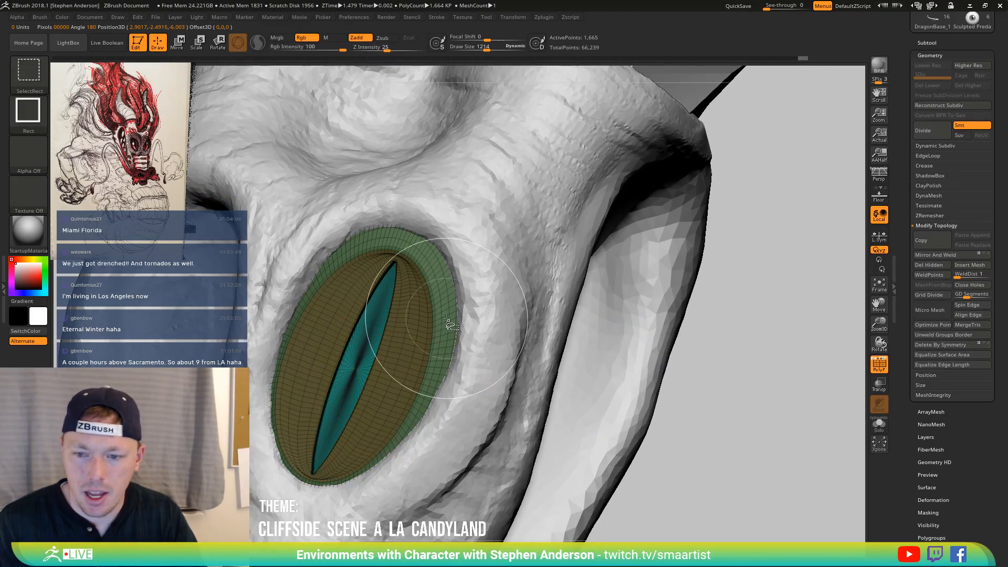
ctrl+shift+click(447, 315)
key(ctrl)
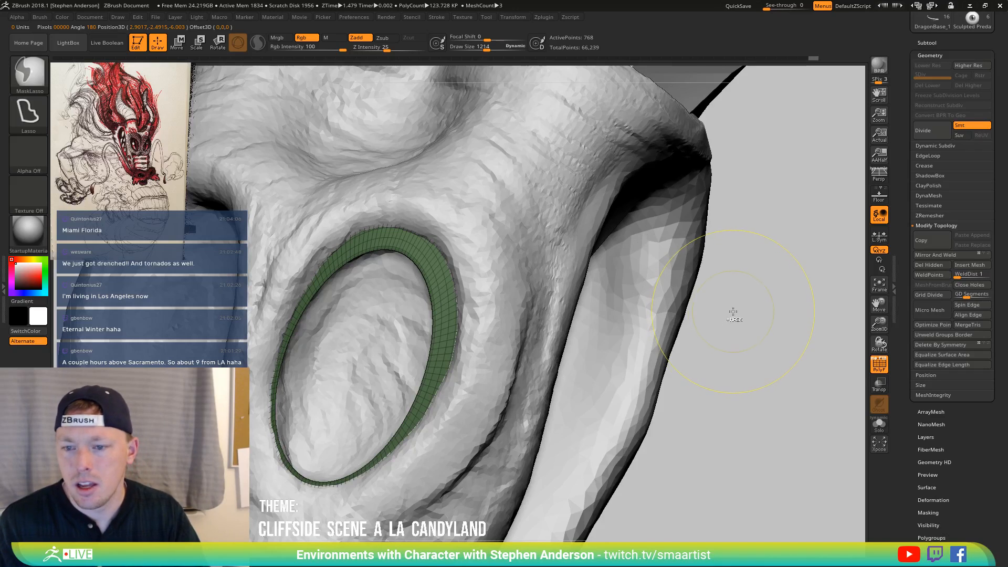
ctrl+shift+click(772, 365)
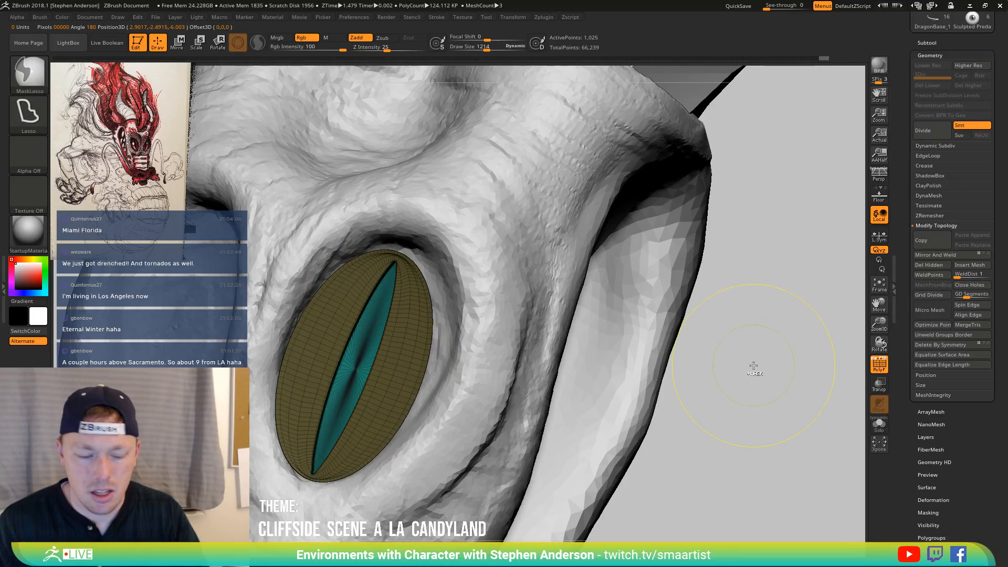
ctrl+click(751, 367)
ctrl+click(755, 362)
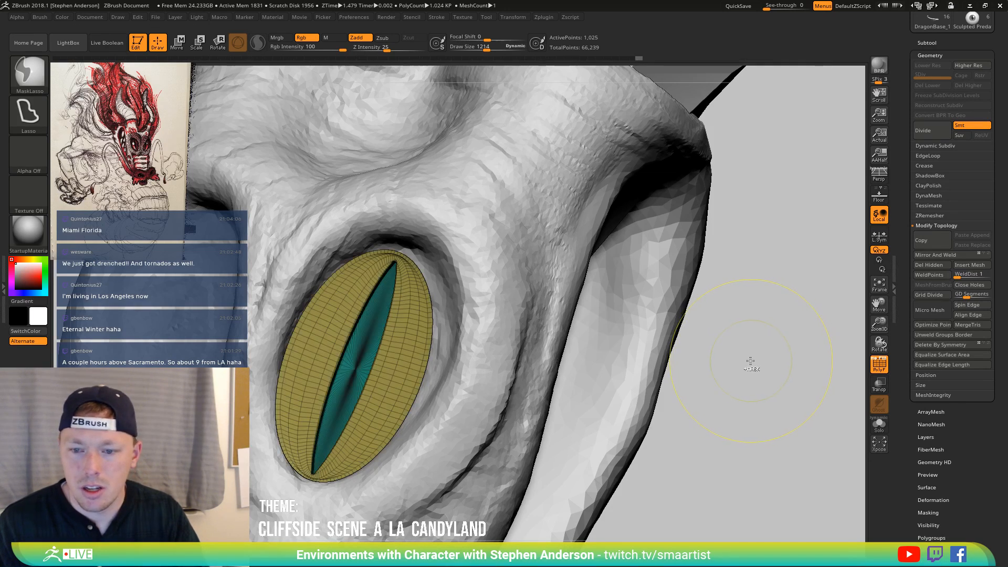
ctrl+shift+click(754, 360)
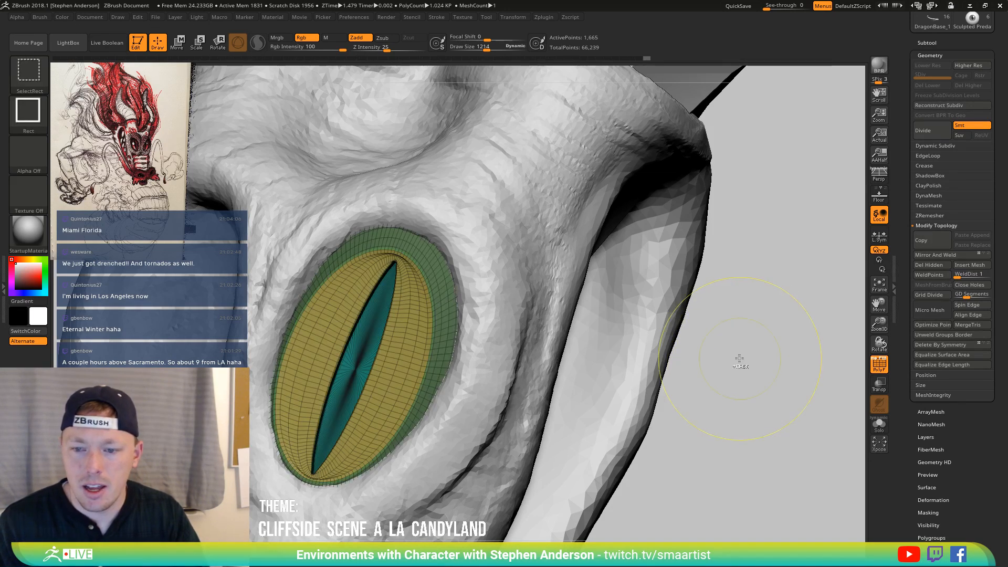
Isolate the eye's outer ring, toggle its mask until it is cleared, and show the complete eye again
ctrl+shift+click(456, 318)
ctrl+click(687, 329)
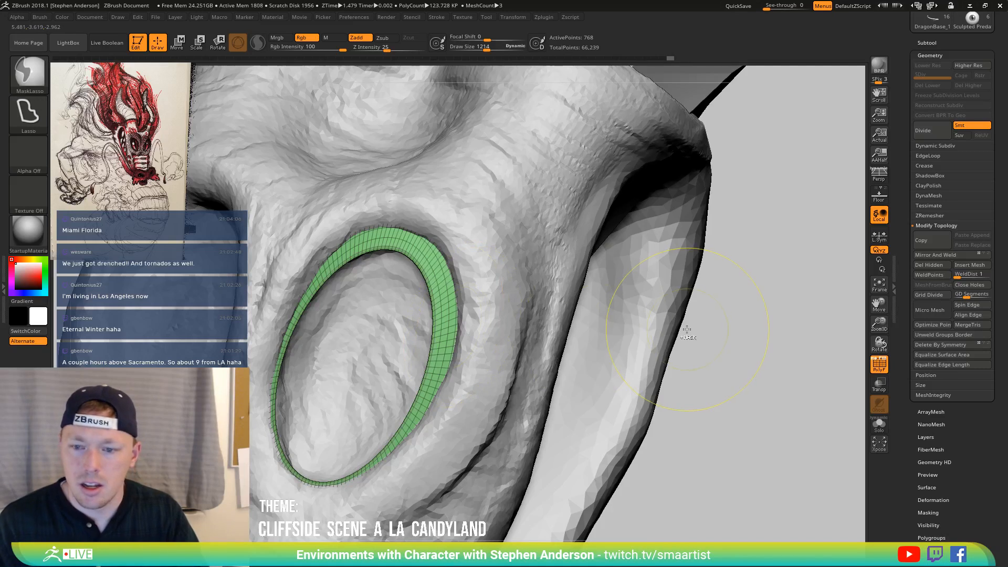
ctrl+click(678, 336)
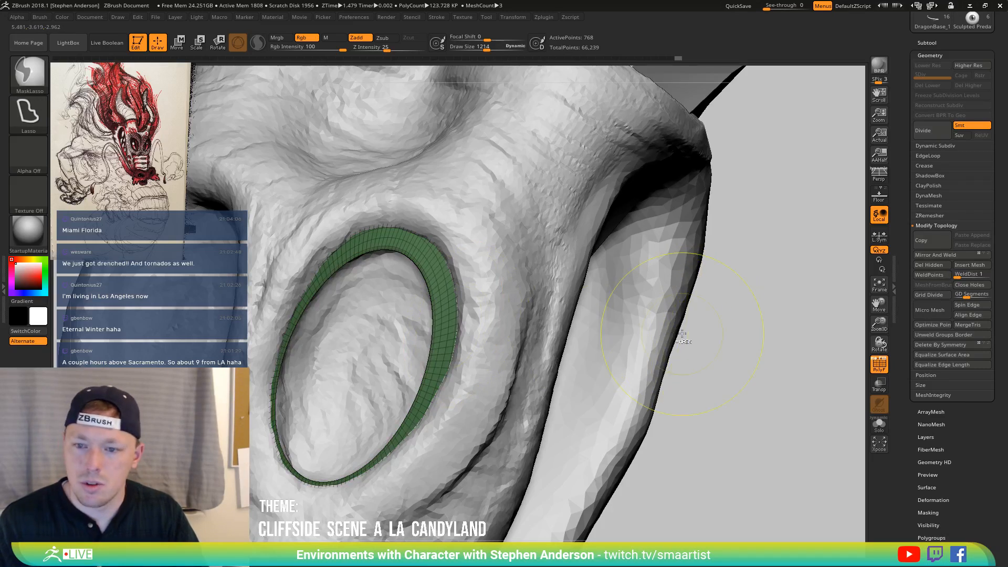
ctrl+click(679, 363)
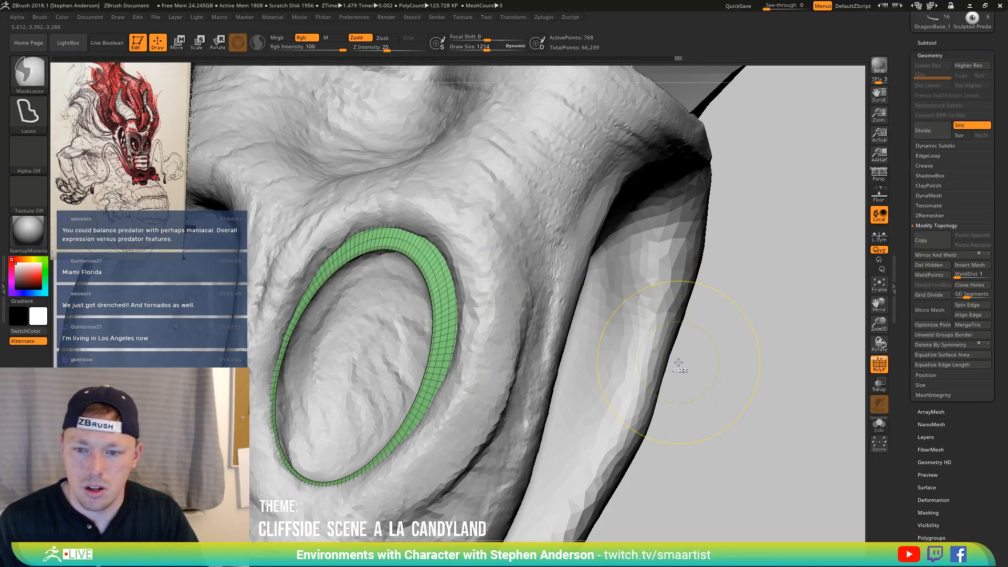
ctrl+click(678, 364)
ctrl+shift+click(676, 364)
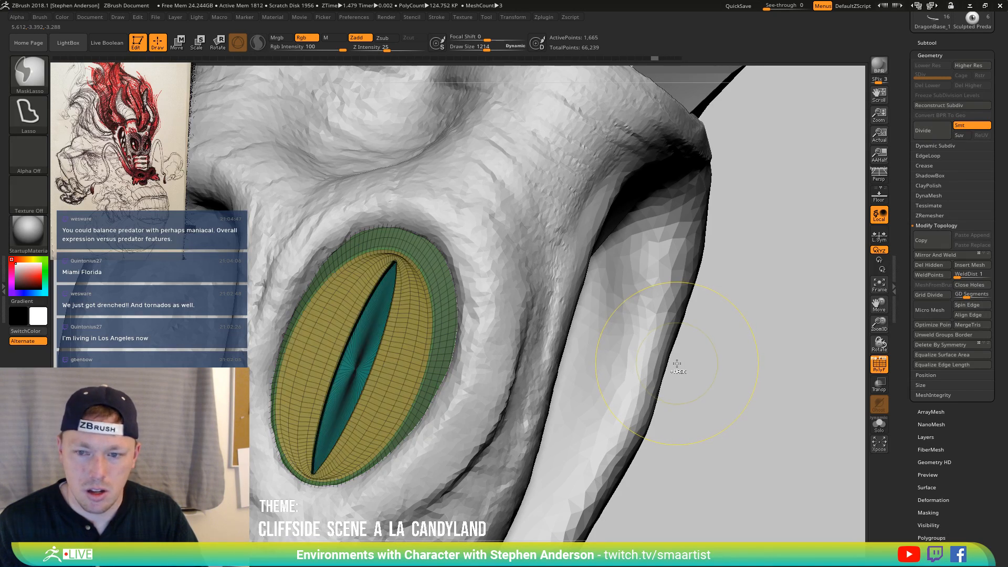
ctrl+shift+click(676, 364)
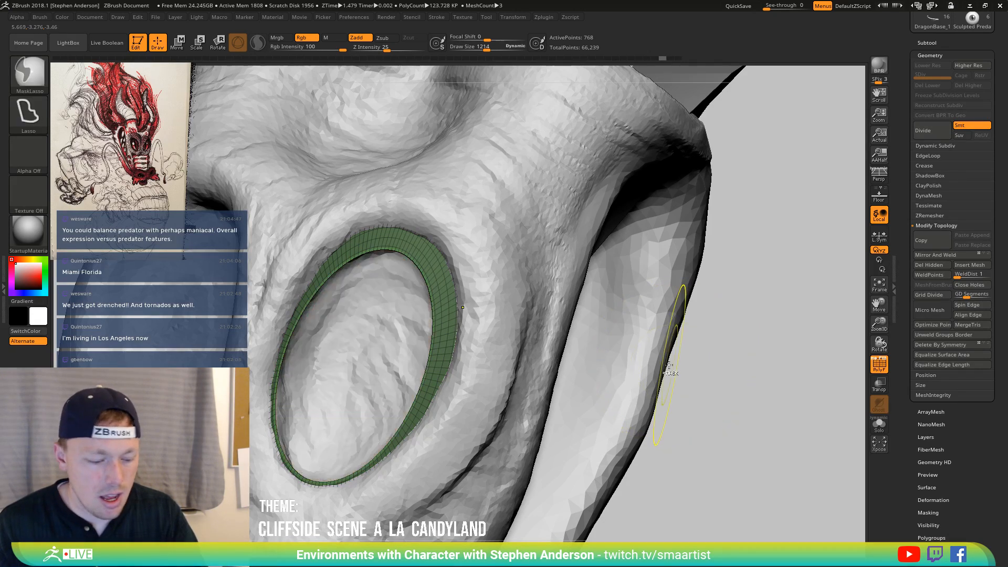
ctrl+shift+click(724, 363)
Set the draw size to 136 and refine the iris around the pupil's upper and lower tips with Move and Smooth
mouse_move(382, 341)
right_down()
mouse_move(412, 334)
mouse_move(399, 333)
right_up()
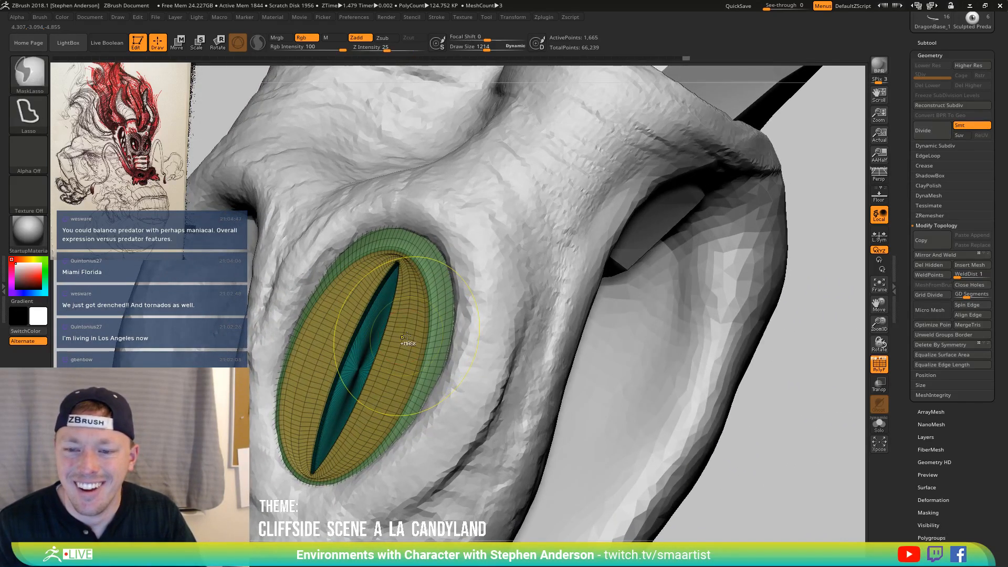
key(s)
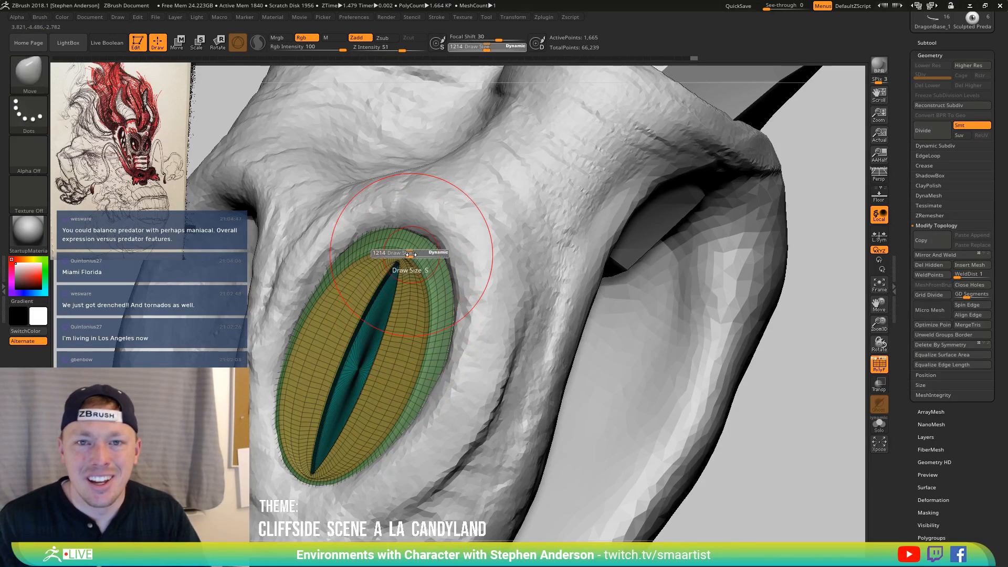
drag(407, 253, 386, 254)
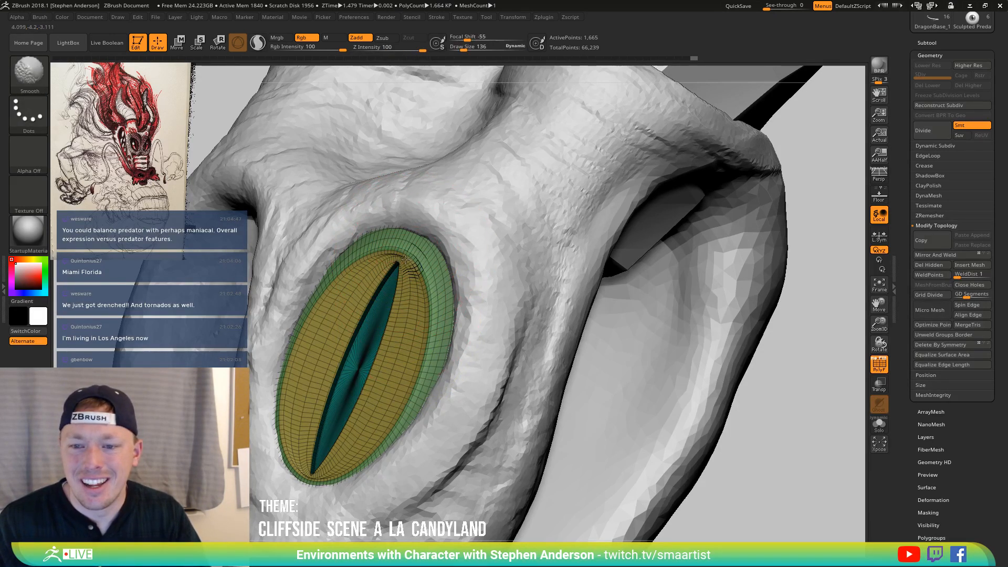
mouse_move(381, 307)
right_down()
mouse_move(403, 292)
mouse_move(413, 261)
right_up()
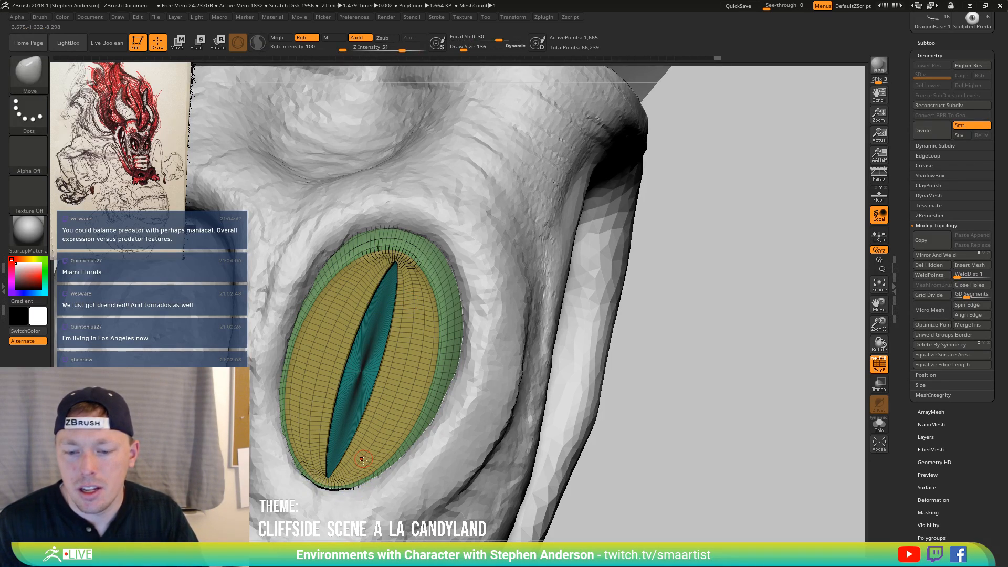
right_drag(362, 459, 359, 481)
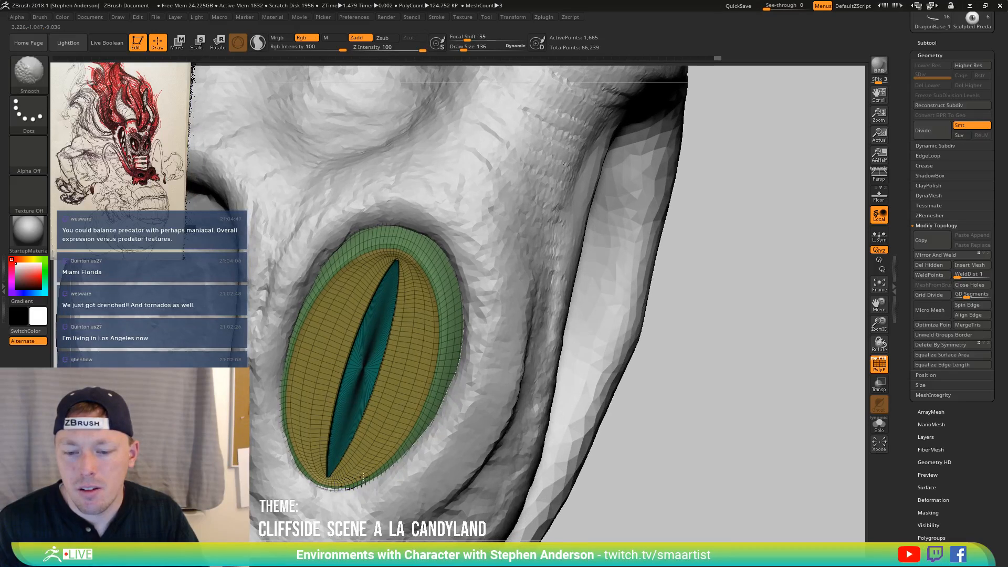
key(shift)
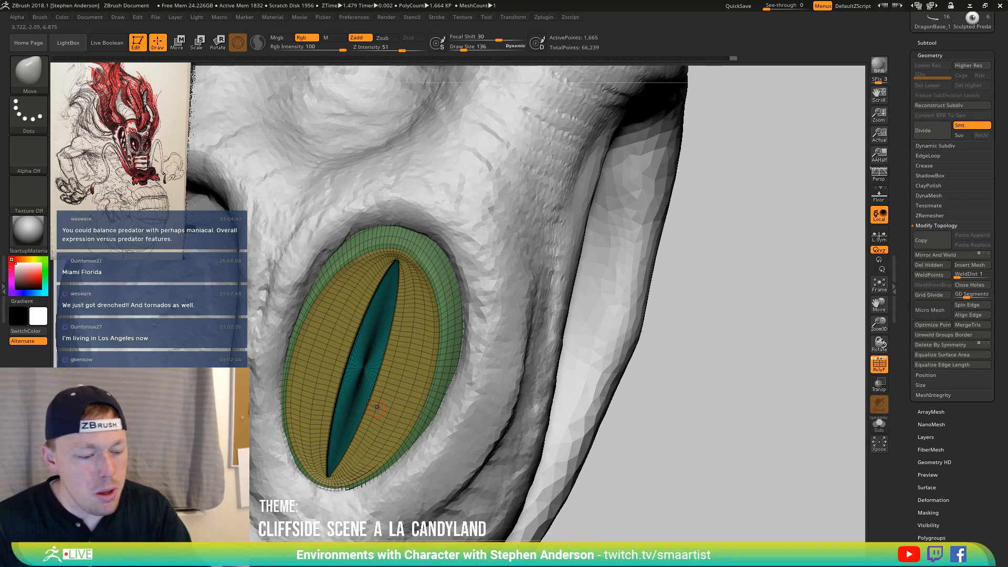
Try masking the iris topologically from beside the pupil with the transform gizmo active
key(w)
right_drag(376, 406, 393, 302)
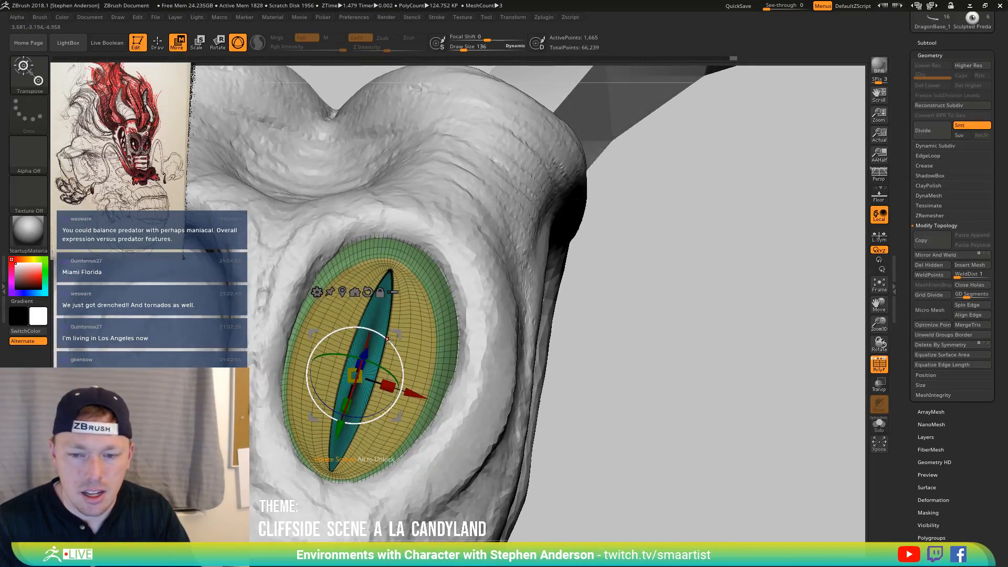
alt+drag(397, 336, 595, 274)
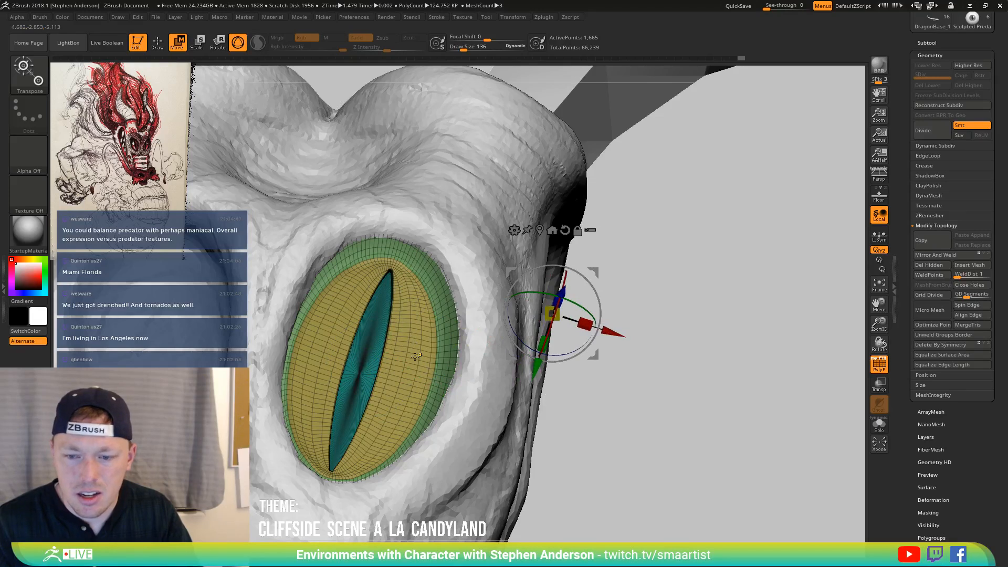
mouse_move(407, 357)
ctrl+mouse_down()
mouse_move(380, 355)
mouse_move(386, 337)
mouse_move(441, 398)
ctrl+mouse_up()
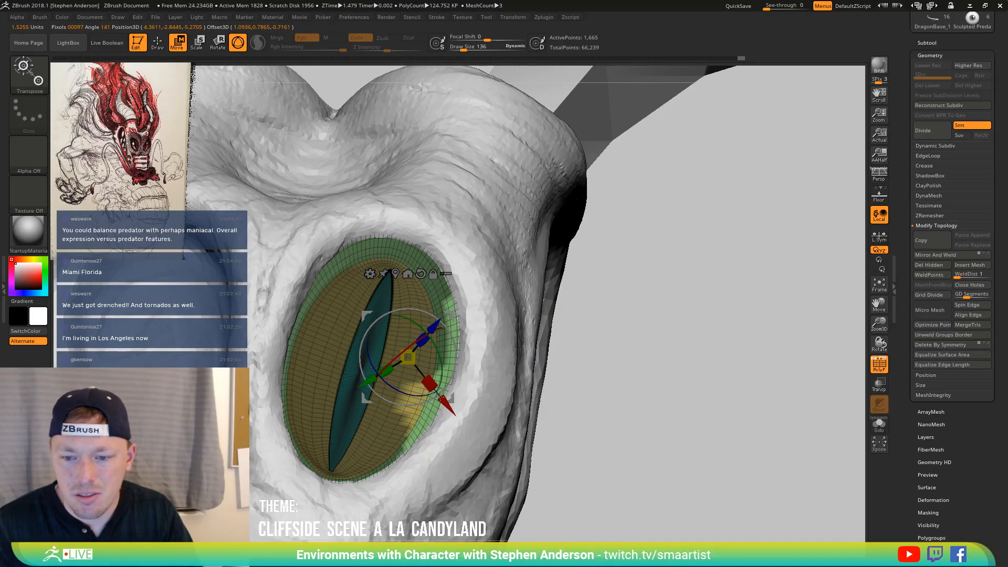
Switch to the transpose line, solo the eye, and topologically mask the iris and pupil up to the outer ring
key(y)
drag(410, 310, 572, 317)
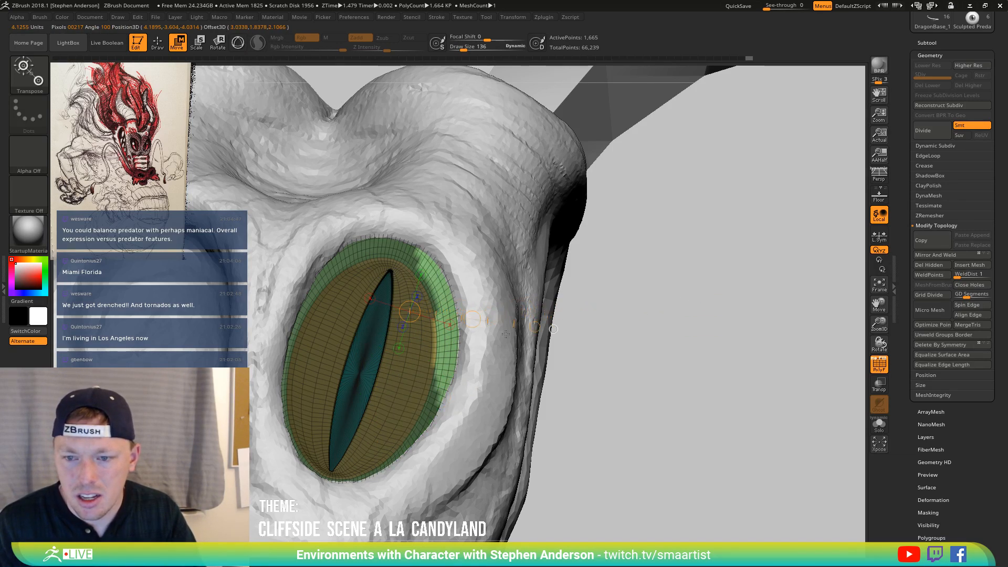
click(879, 424)
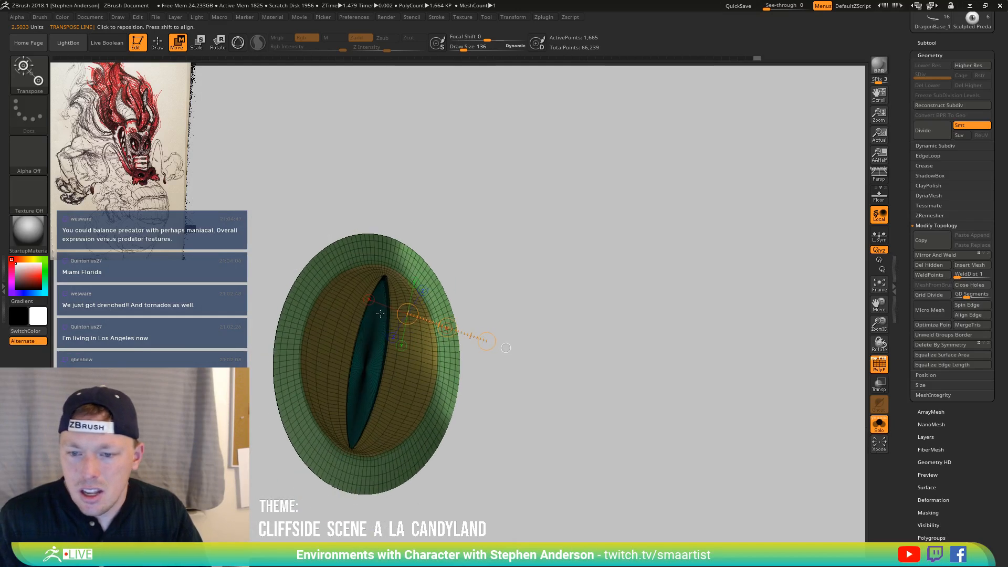
drag(380, 314, 376, 316)
ctrl+drag(404, 382, 385, 389)
ctrl+click(416, 384)
Try isolating the pupil by hiding the outer ring and iris, and undo the visibility changes
key(q)
ctrl+drag(606, 360, 633, 428)
ctrl+right_drag(419, 374, 384, 379)
ctrl+shift+click(364, 371)
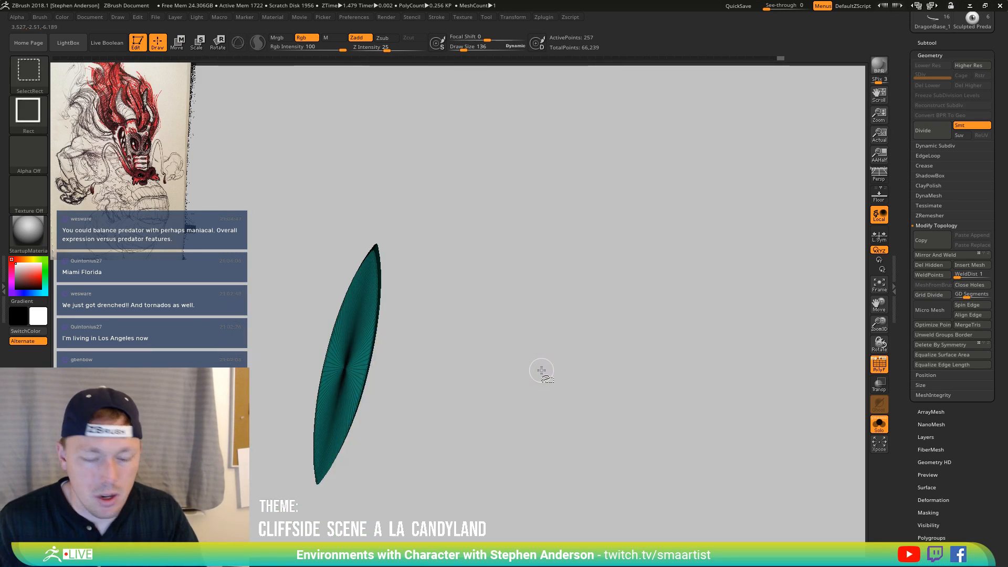
key(ctrl+z)
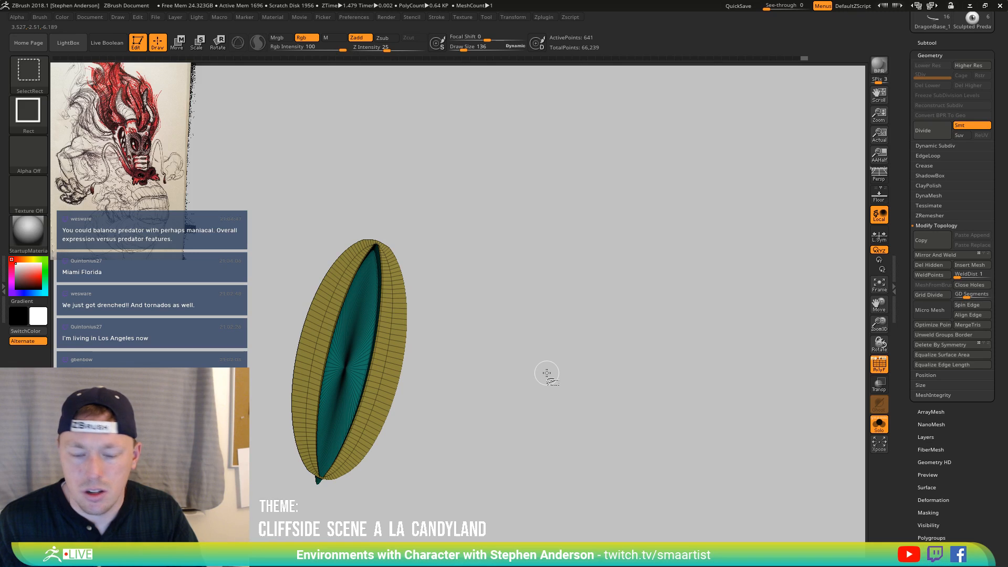
key(ctrl+z)
key(ctrl+z)
key(ctrl+z)
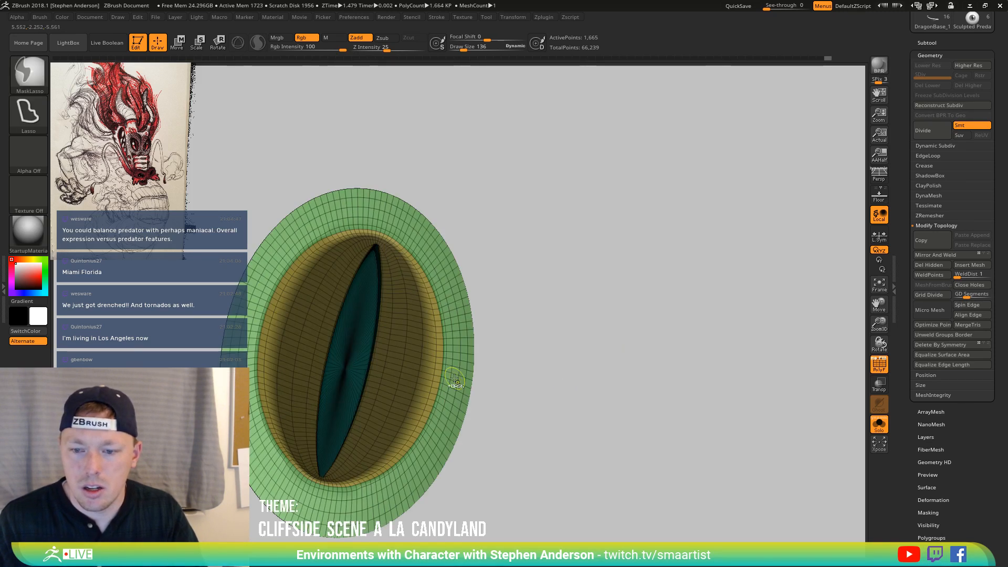
Invert the mask to protect the outer ring, and place the transform gizmo at the pupil's centre
ctrl+click(527, 373)
ctrl+click(590, 378)
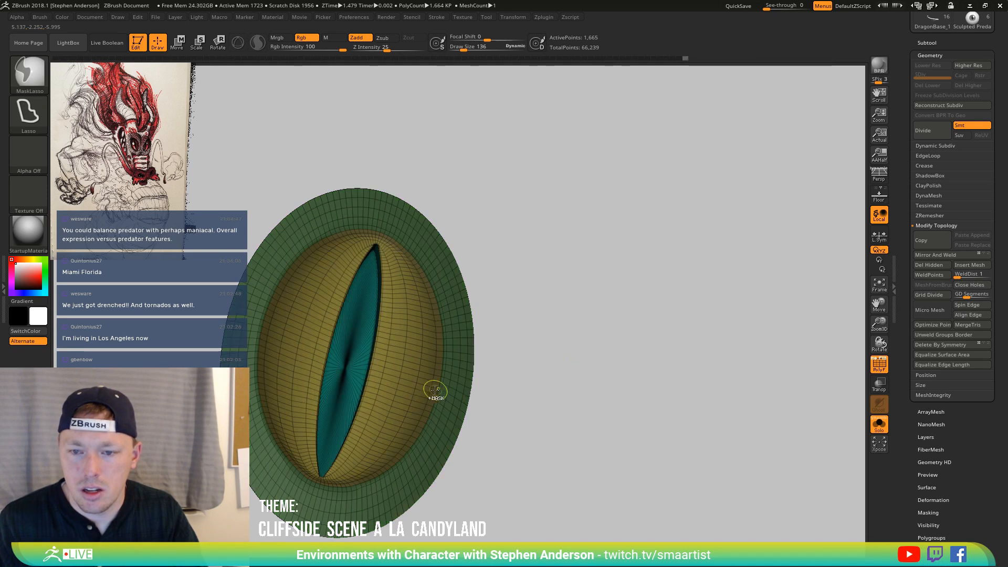
ctrl+alt+click(435, 390)
key(r)
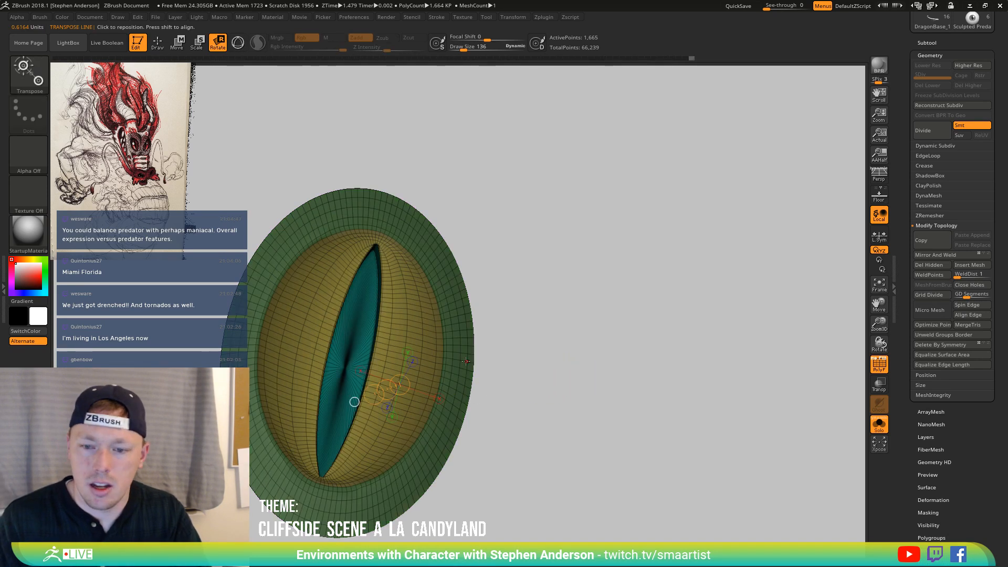
drag(510, 316, 496, 353)
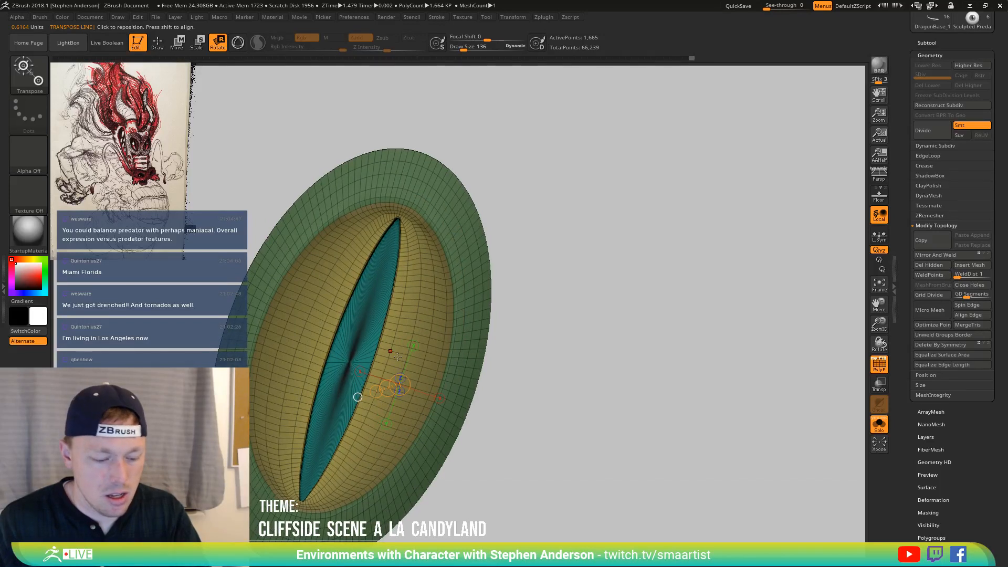
key(y)
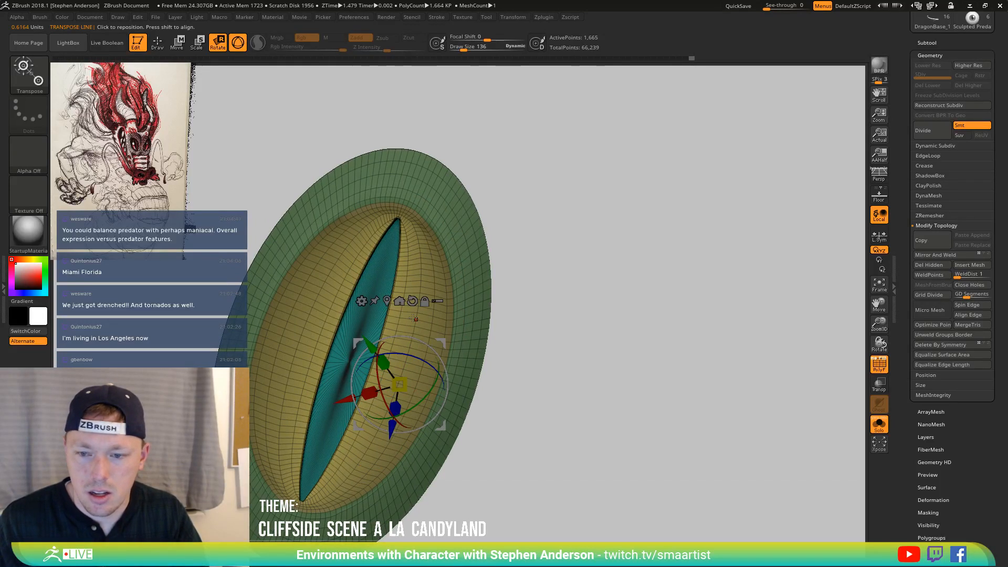
click(344, 358)
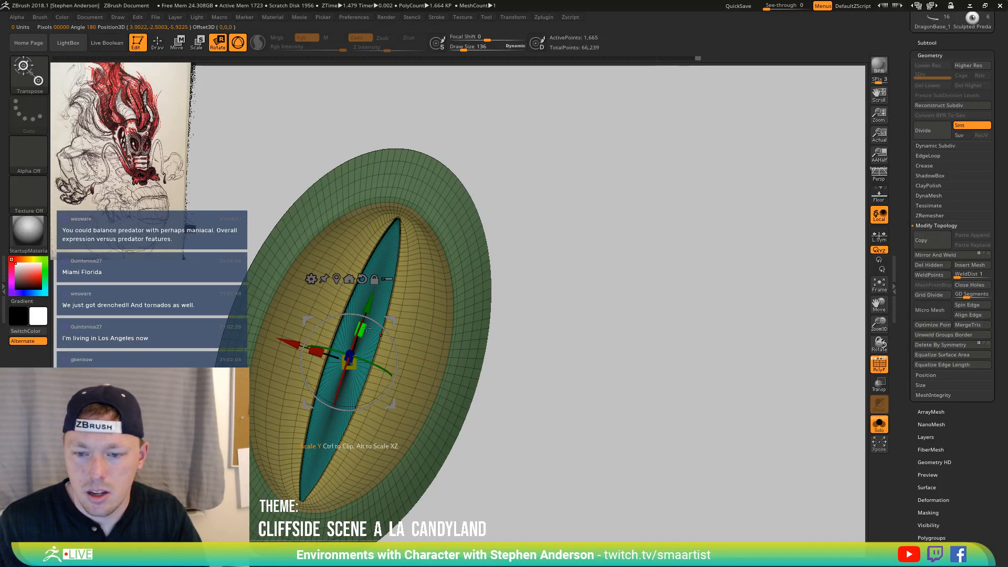
Replace the gizmo with a transpose line running along the pupil from its lower tip to its upper tip
right_drag(396, 361, 410, 327)
drag(409, 326, 355, 339)
right_drag(355, 339, 407, 314)
drag(407, 313, 466, 357)
key(y)
right_click(466, 358)
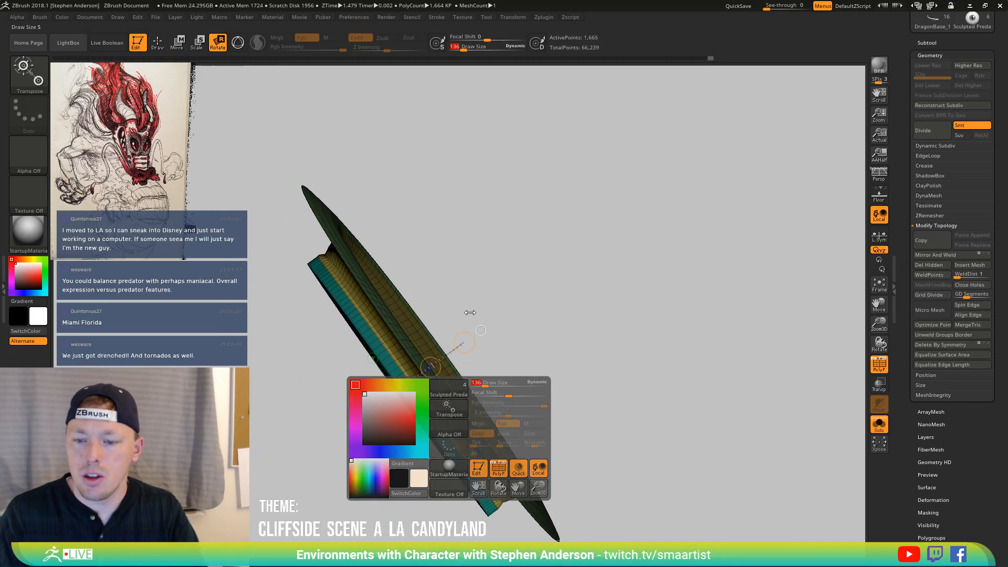
alt+right_drag(550, 342, 551, 243)
drag(551, 243, 447, 434)
drag(490, 389, 474, 163)
right_drag(503, 186, 538, 203)
drag(538, 202, 483, 179)
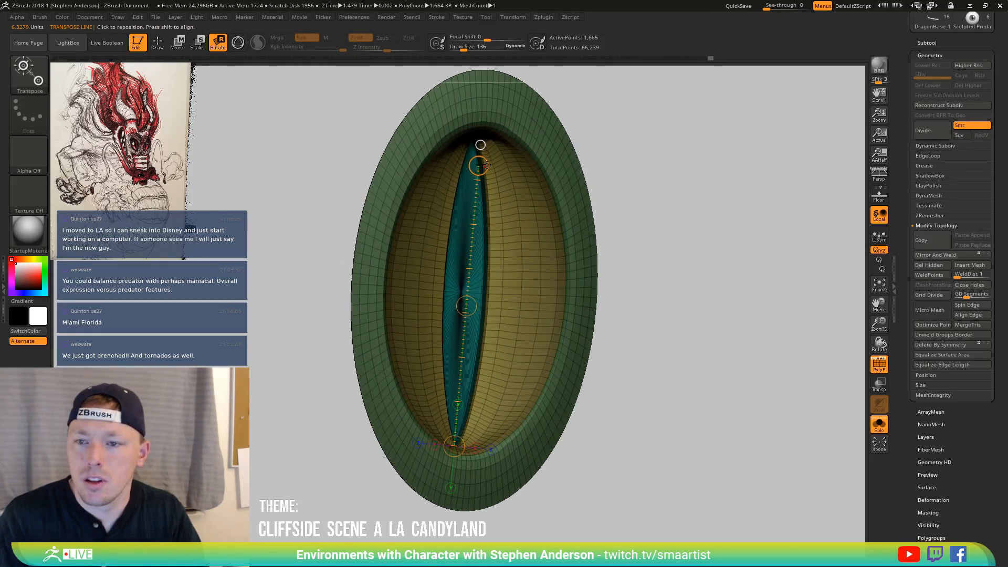
Redraw the transpose line along the pupil from its upper tip to its lower tip and align it in side view
mouse_move(478, 136)
mouse_down()
mouse_move(479, 111)
mouse_move(477, 154)
mouse_up()
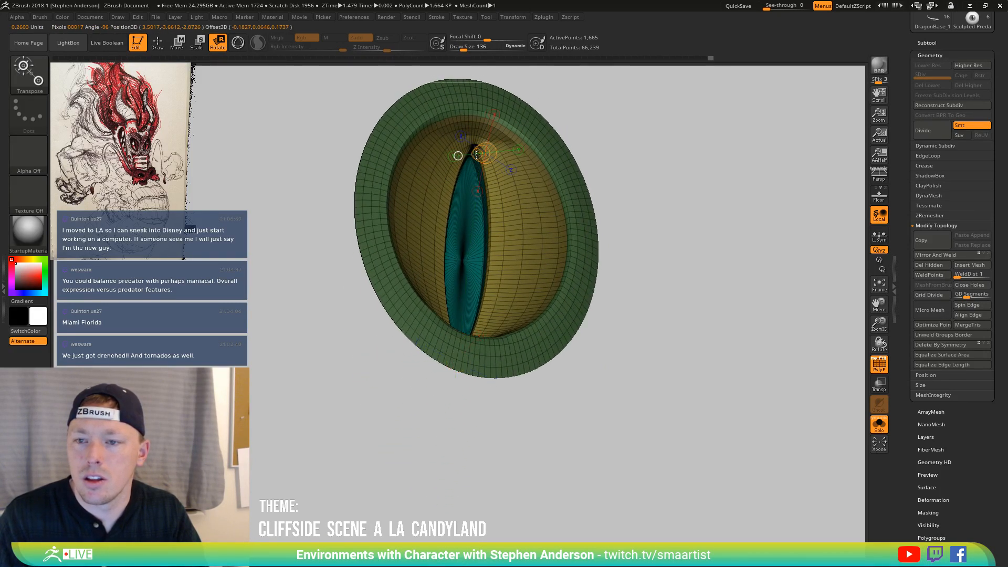
drag(562, 176, 653, 131)
drag(651, 174, 606, 196)
right_drag(477, 152, 491, 216)
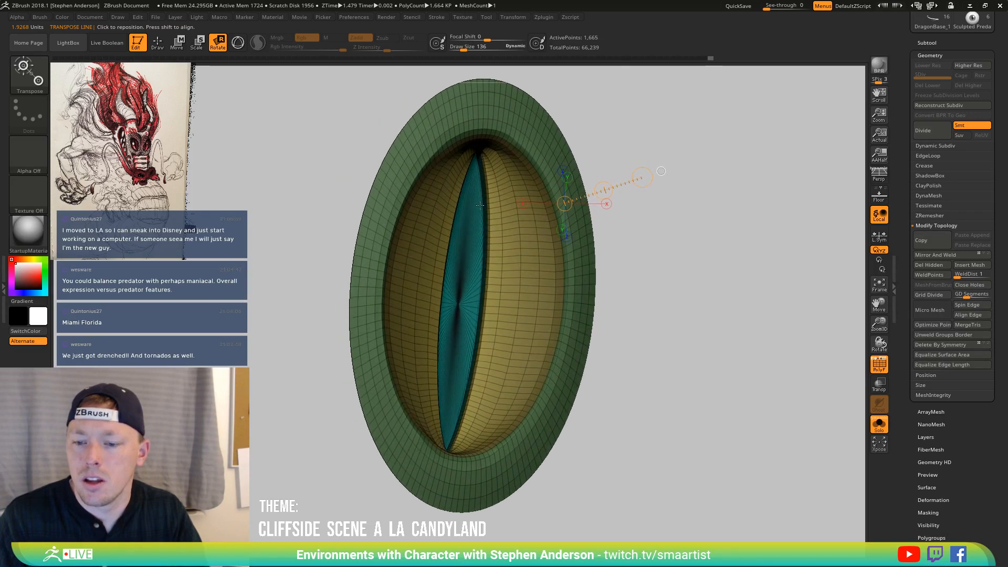
drag(479, 151, 447, 455)
right_drag(452, 441, 638, 355)
drag(506, 460, 489, 445)
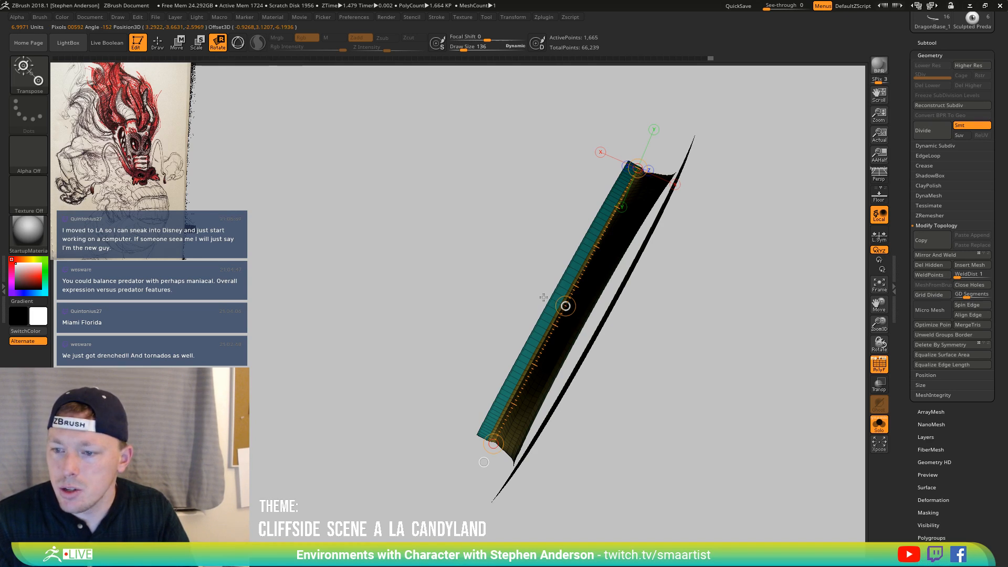
Bulge the unmasked pupil and iris outward with the transpose line's Move mode, return to draw mode and turn off solo
click(569, 305)
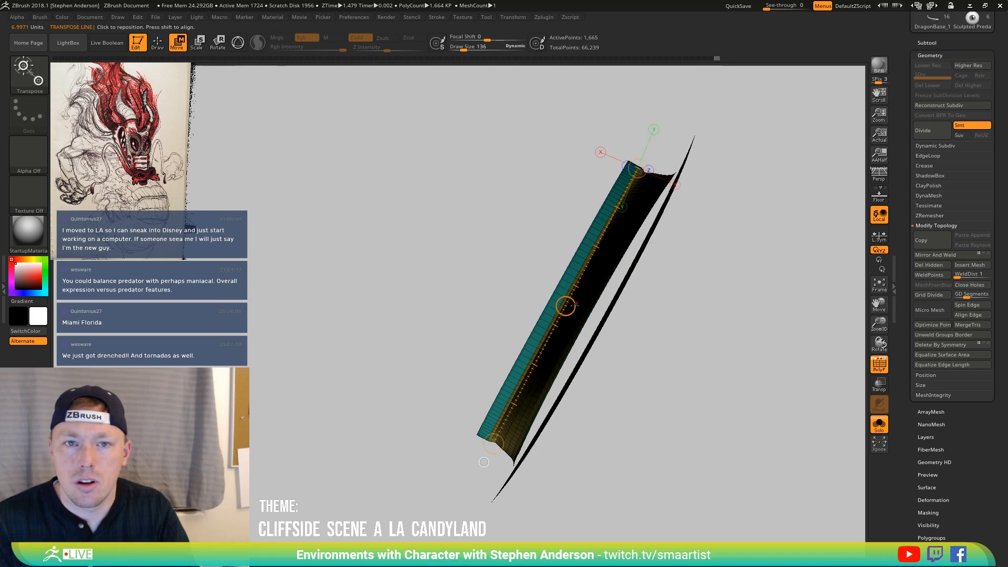
mouse_move(677, 306)
right_down()
mouse_move(556, 287)
mouse_move(629, 315)
right_up()
drag(683, 325, 661, 313)
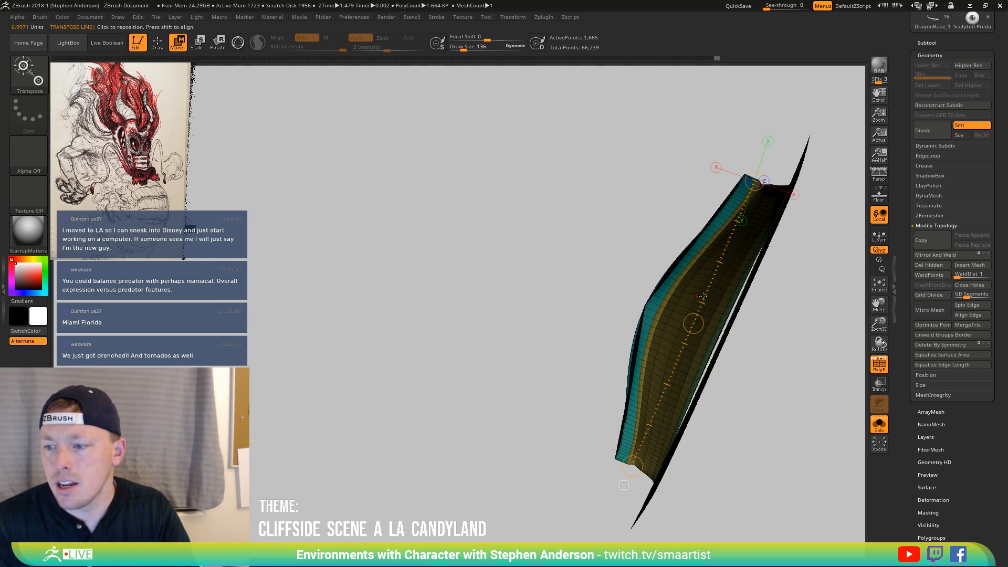
right_drag(743, 285, 682, 302)
drag(718, 327, 725, 316)
mouse_move(703, 246)
right_down()
mouse_move(745, 294)
mouse_move(593, 380)
mouse_move(623, 372)
mouse_move(733, 417)
right_up()
key(q)
click(879, 424)
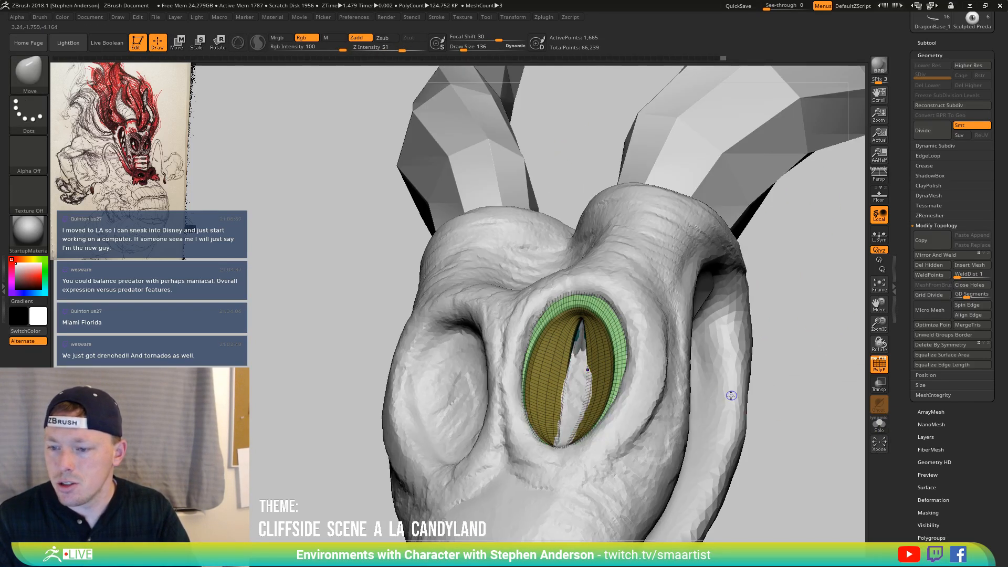
Hide the polyframe wireframe, select the head, and push the socket's inner surface back behind the pupil using Move at draw size 1003
key(shift+f)
mouse_move(672, 414)
ctrl+right_down()
mouse_move(641, 374)
mouse_move(646, 404)
ctrl+right_up()
alt+click(641, 373)
key(b)
key(Escape)
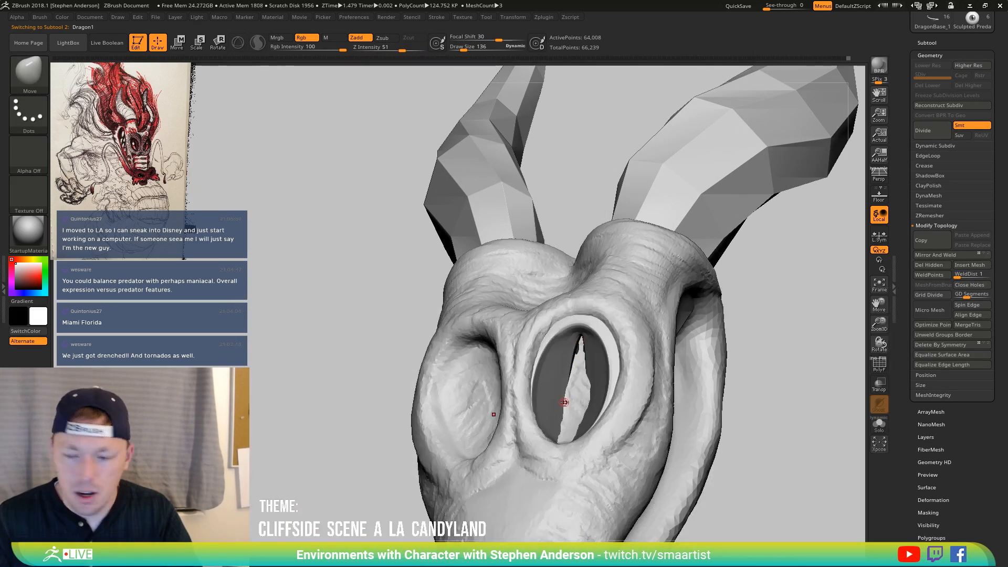
key(s)
drag(580, 408, 585, 408)
mouse_move(565, 416)
right_down()
mouse_move(588, 429)
mouse_move(571, 446)
right_up()
mouse_move(577, 441)
mouse_down()
mouse_move(559, 388)
mouse_move(568, 396)
mouse_up()
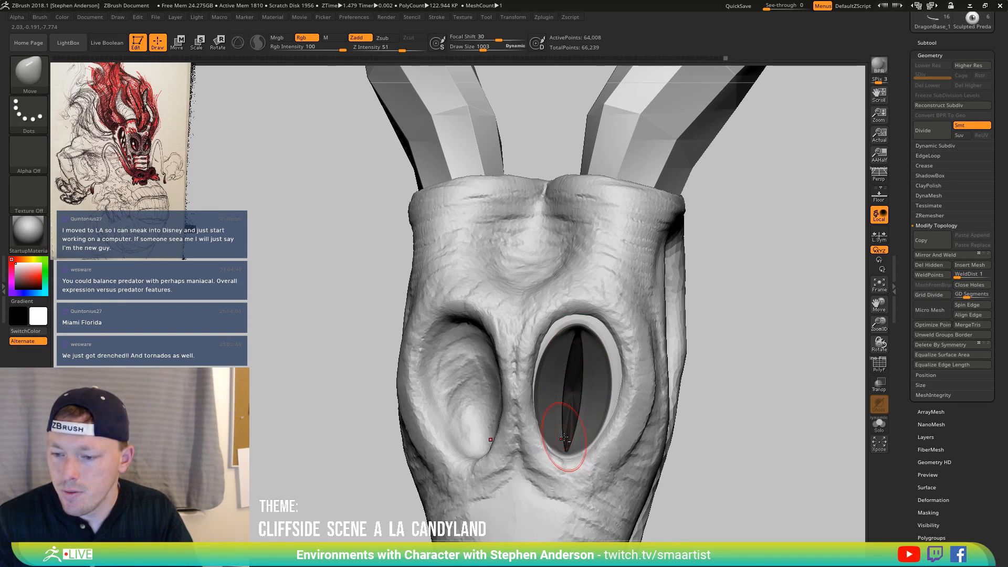
mouse_move(564, 438)
right_down()
mouse_move(569, 420)
mouse_move(541, 407)
mouse_move(579, 365)
mouse_move(604, 434)
mouse_move(623, 402)
right_up()
Select the eye and adjust its iris and pupil bulge with the Move brush at draw size 5000
alt+click(604, 411)
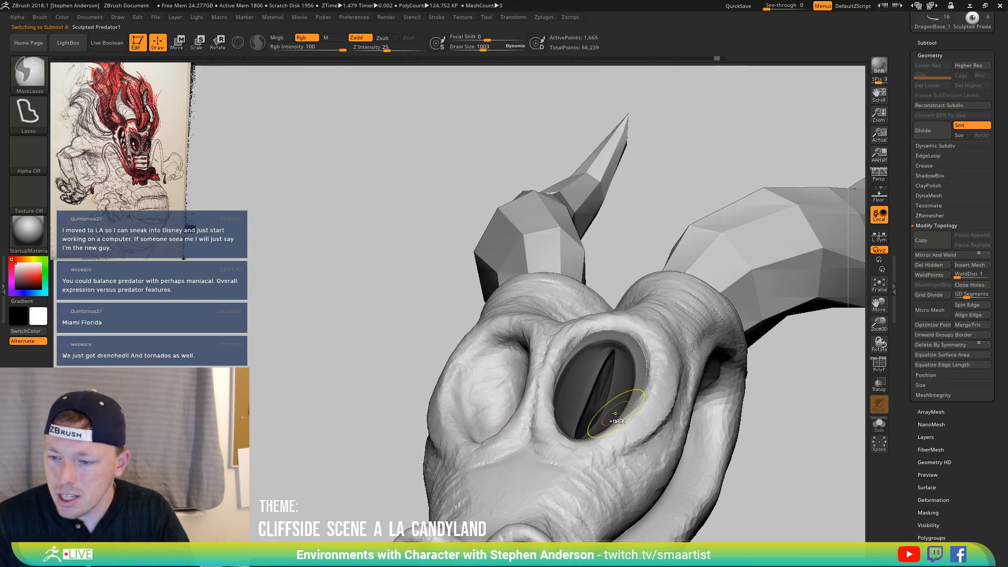
mouse_move(614, 415)
right_down()
mouse_move(594, 390)
mouse_move(642, 428)
right_up()
key(b)
key(m)
key(v)
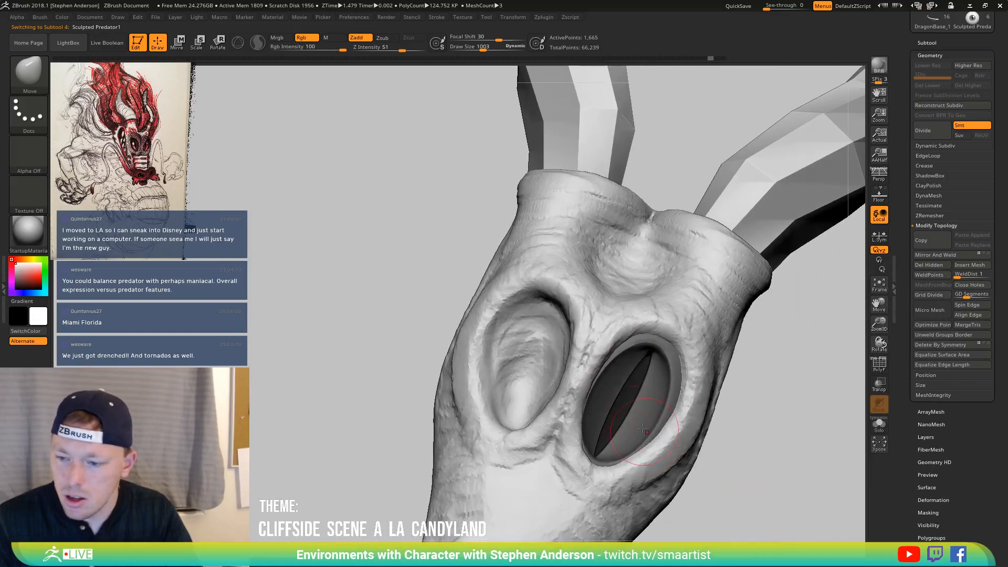
key(s)
drag(640, 406, 680, 413)
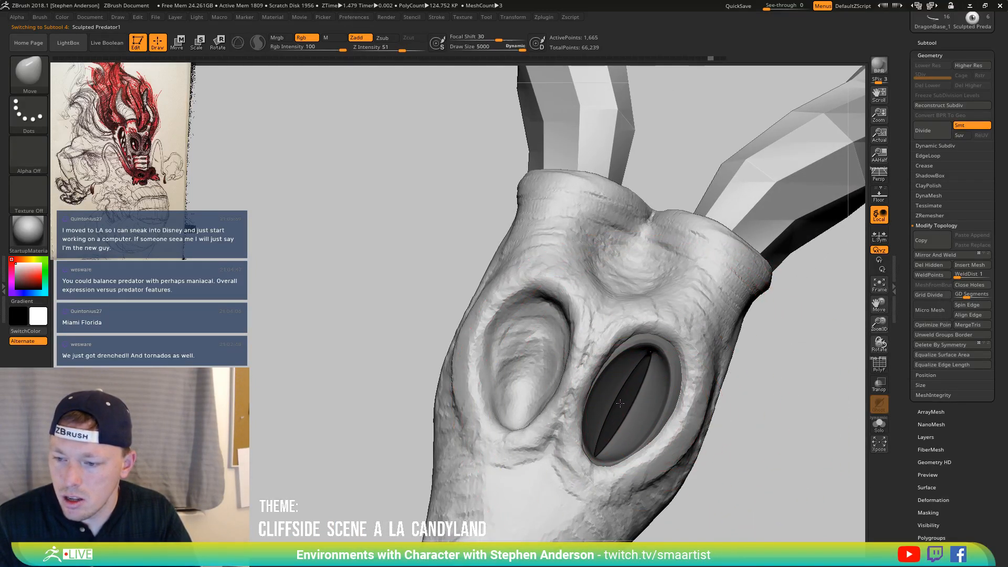
mouse_move(651, 420)
right_down()
mouse_move(598, 375)
mouse_move(609, 386)
right_up()
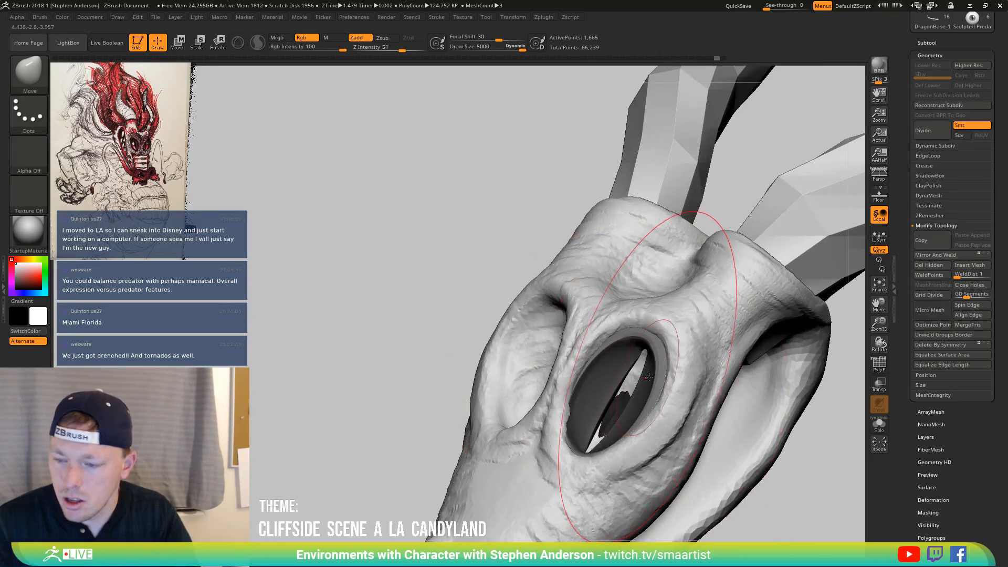
Reposition the eye's pupil area with the transform gizmo, return to draw mode and frame the whole head
key(w)
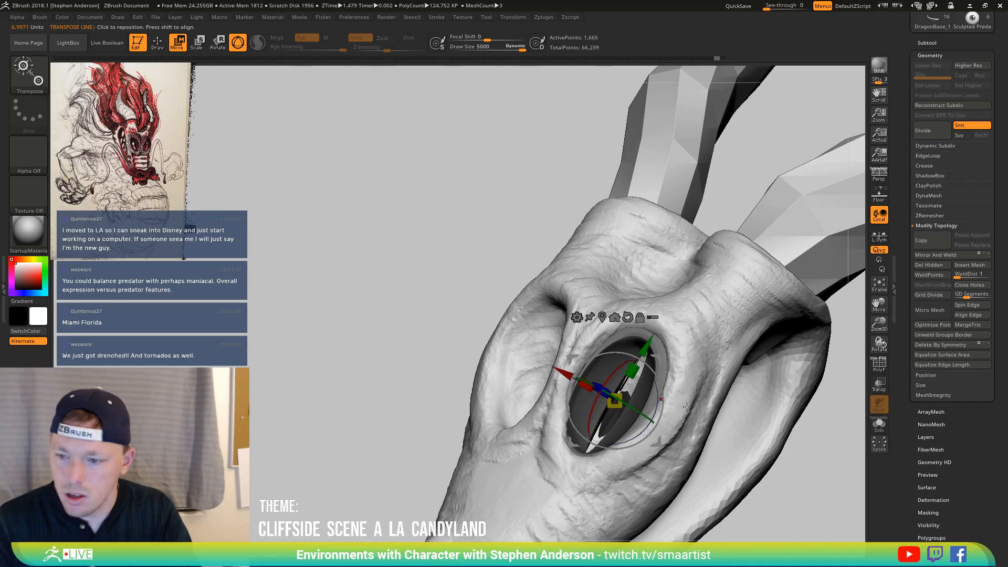
mouse_move(628, 399)
right_down()
mouse_move(628, 345)
mouse_move(564, 373)
right_up()
key(q)
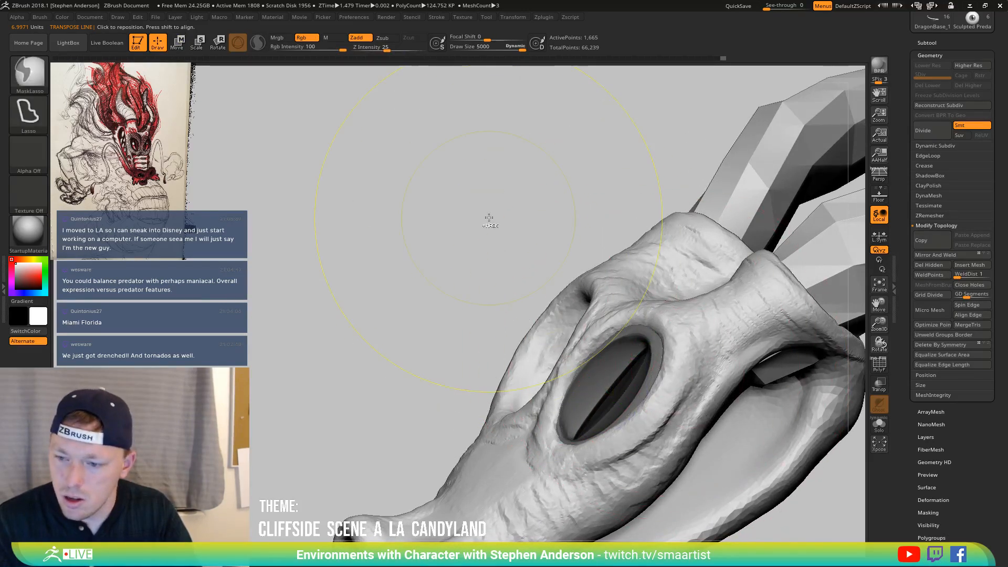
ctrl+drag(488, 221, 551, 236)
mouse_move(596, 357)
right_down()
mouse_move(594, 394)
mouse_move(661, 429)
mouse_move(603, 405)
mouse_move(562, 371)
mouse_move(583, 410)
mouse_move(525, 394)
mouse_move(565, 462)
mouse_move(571, 421)
mouse_move(602, 442)
mouse_move(594, 445)
right_up()
key(f)
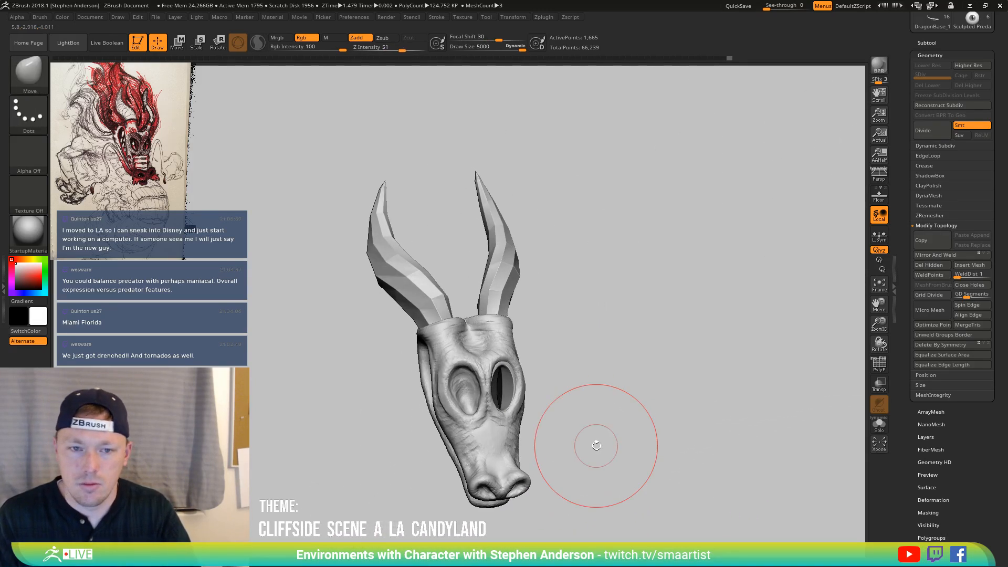
Select the head, set the draw size to 2108, and hide the lower jaw to expose the roof of the mouth
mouse_move(599, 379)
ctrl+right_down()
mouse_move(616, 420)
mouse_move(625, 377)
mouse_move(608, 387)
mouse_move(598, 344)
mouse_move(572, 383)
mouse_move(628, 340)
mouse_move(578, 328)
mouse_move(594, 362)
mouse_move(840, 367)
mouse_move(672, 386)
mouse_move(564, 382)
mouse_move(535, 400)
ctrl+right_up()
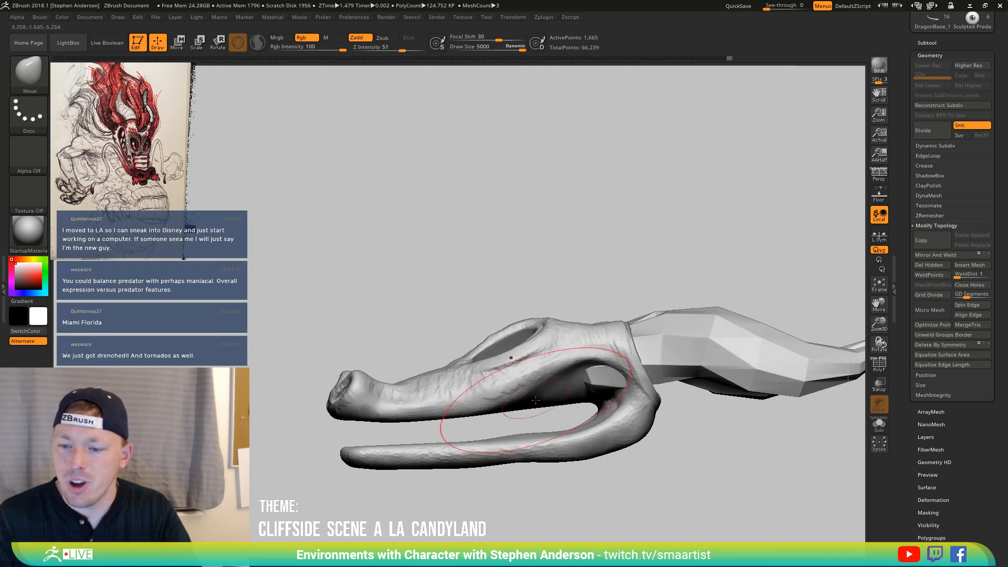
key(s)
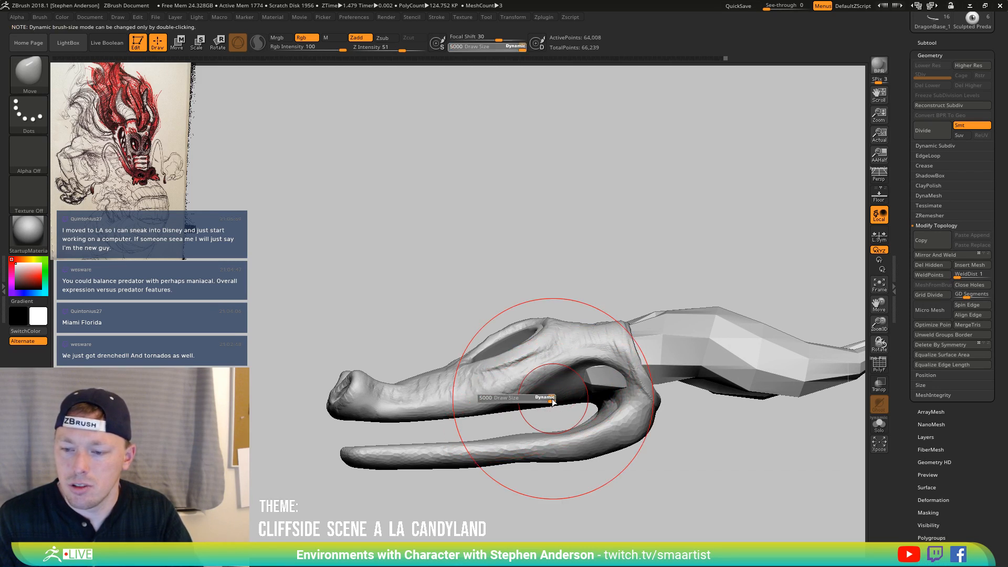
drag(531, 399, 526, 400)
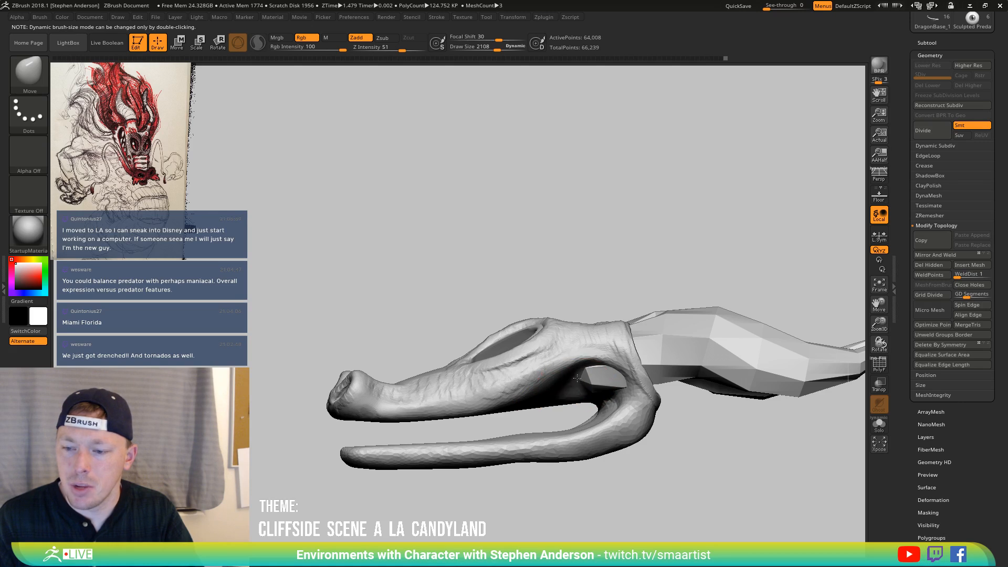
mouse_move(554, 402)
right_down()
mouse_move(563, 402)
mouse_move(534, 389)
right_up()
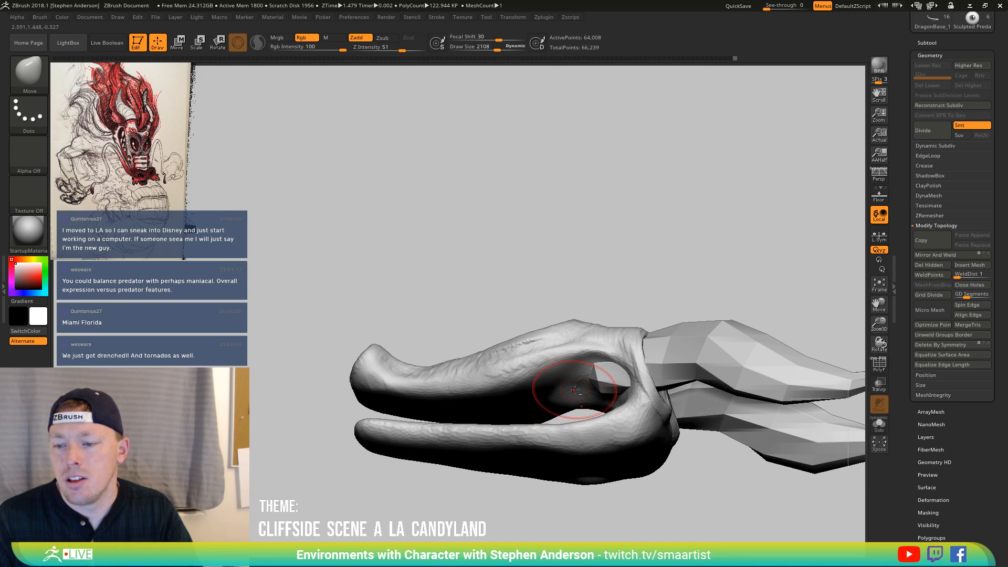
right_drag(534, 391, 511, 410)
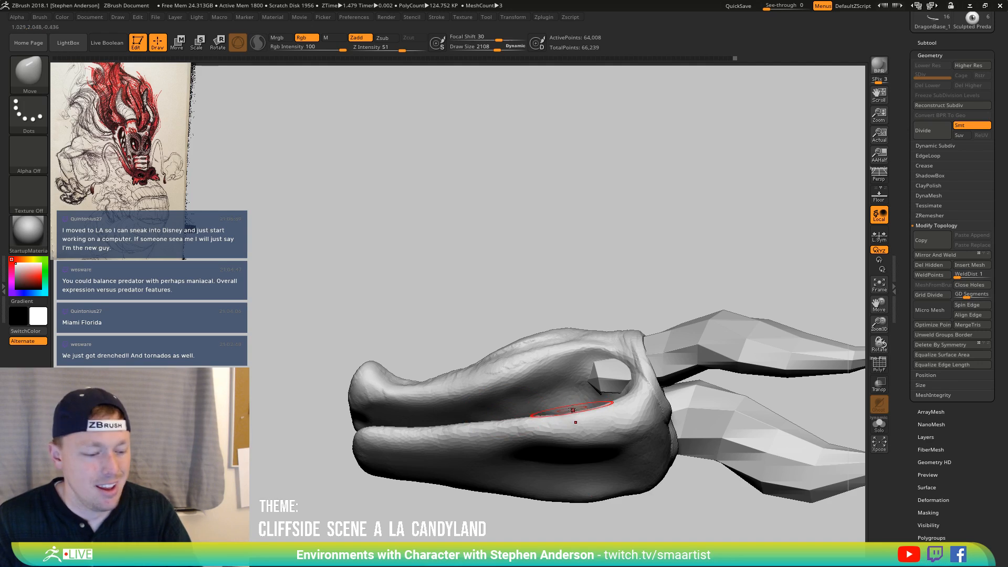
key(w)
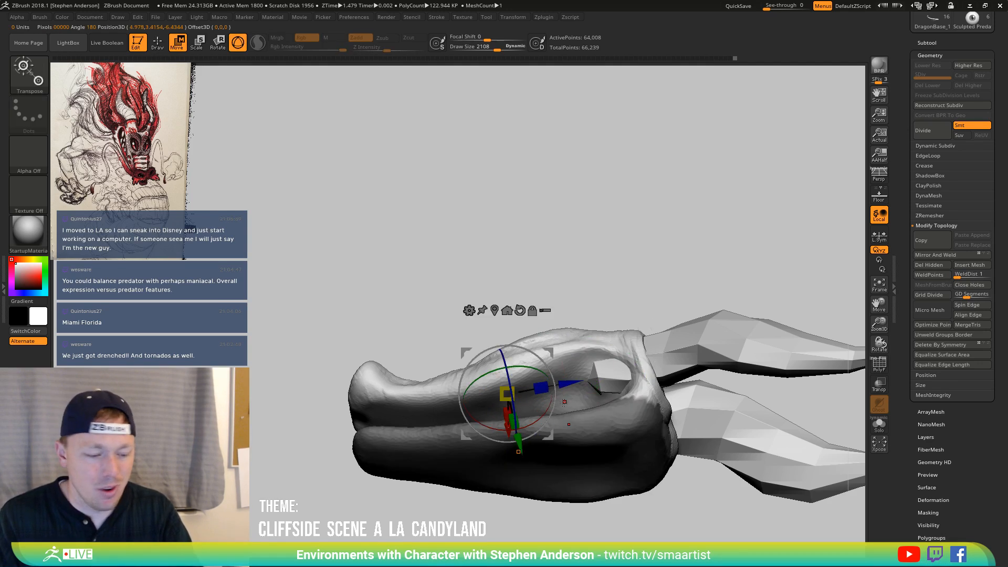
key(q)
mouse_move(565, 403)
right_down()
mouse_move(530, 380)
mouse_move(495, 412)
right_up()
ctrl+shift+click(538, 391)
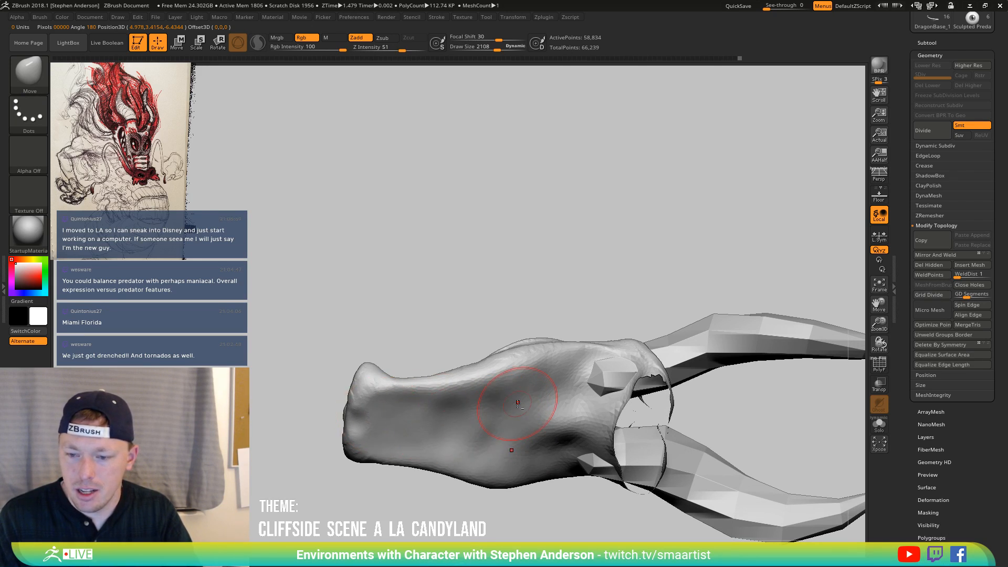
Reshape the roof of the mouth beneath the eye sockets with the Move brush, and unhide the lower jaw
drag(569, 420, 541, 422)
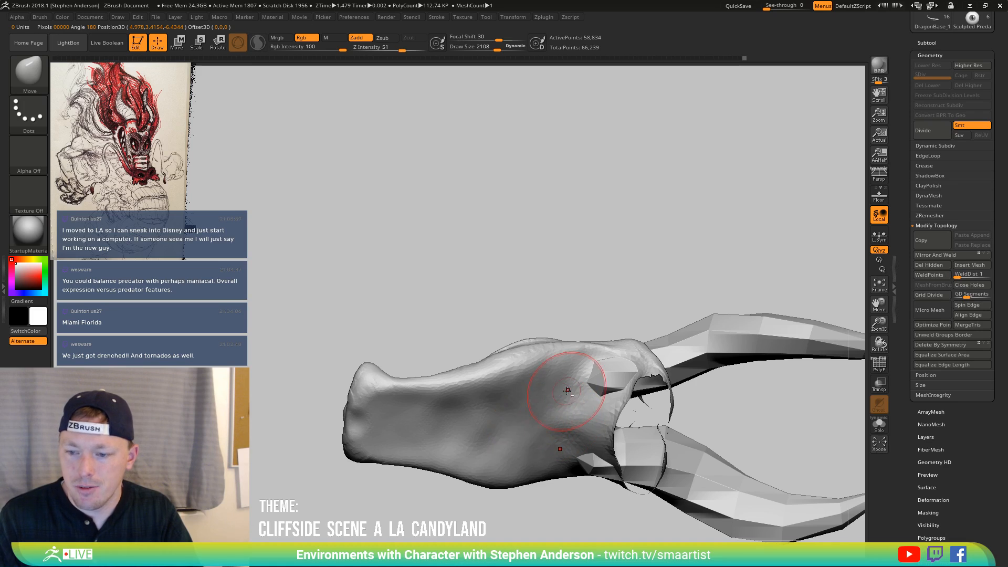
mouse_move(568, 390)
right_down()
mouse_move(573, 461)
mouse_move(571, 416)
mouse_move(564, 449)
mouse_move(475, 402)
right_up()
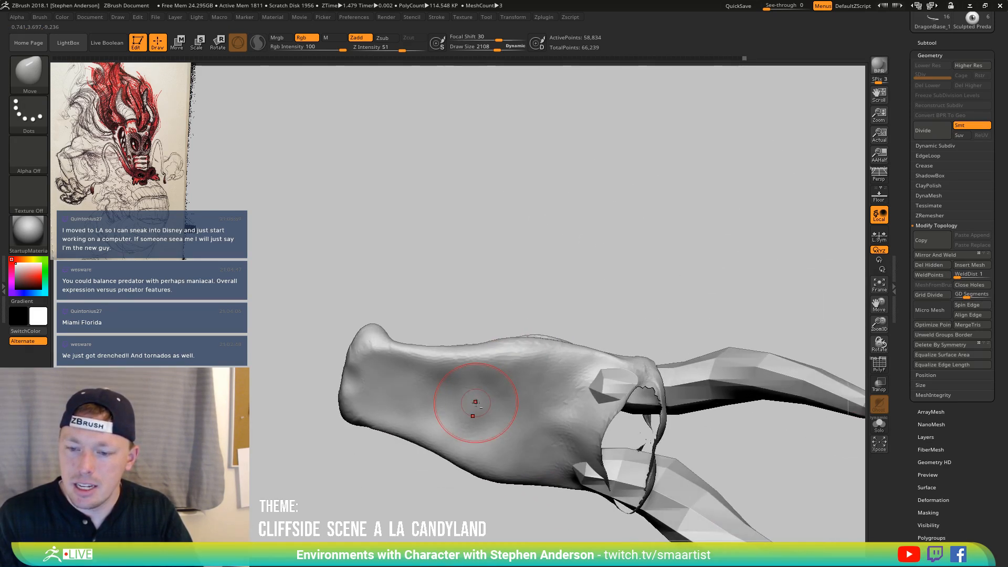
mouse_move(475, 402)
mouse_down()
mouse_move(499, 392)
mouse_move(397, 380)
mouse_up()
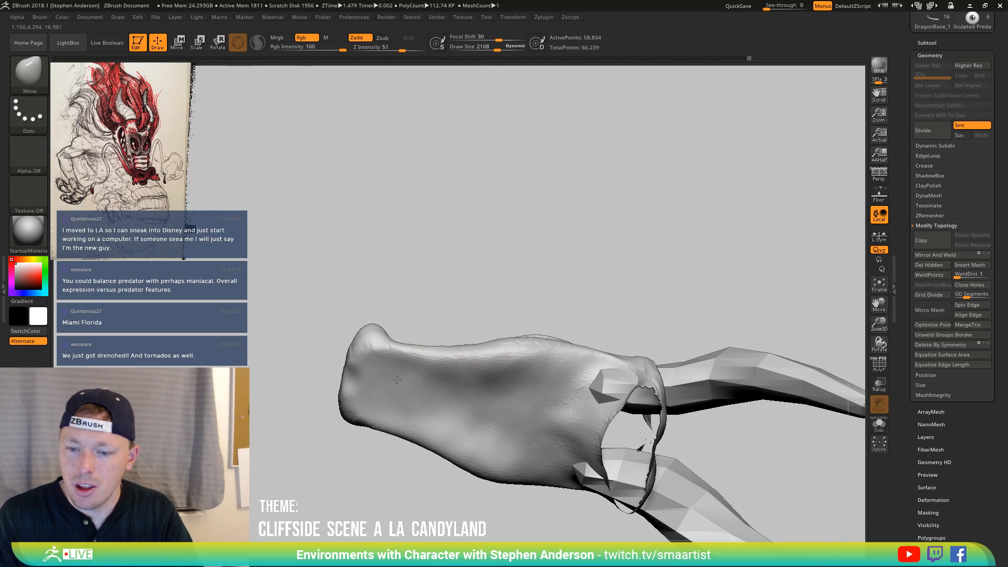
right_drag(397, 380, 488, 423)
ctrl+shift+click(568, 413)
right_drag(569, 414, 580, 396)
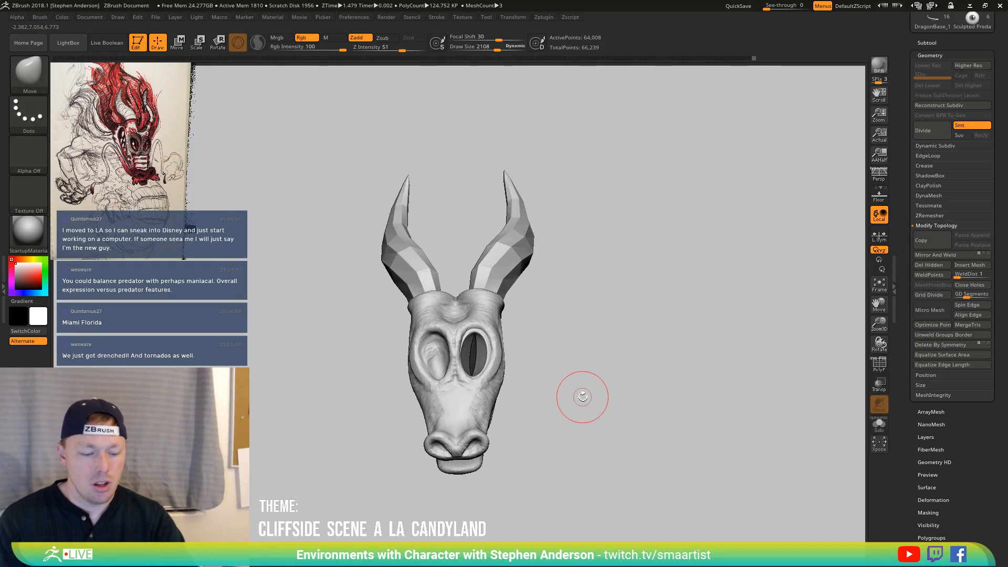
Select the eye subtool, mirror it to the head's other side, and apply Mirror And Weld to fill both sockets
key(n)
click(521, 429)
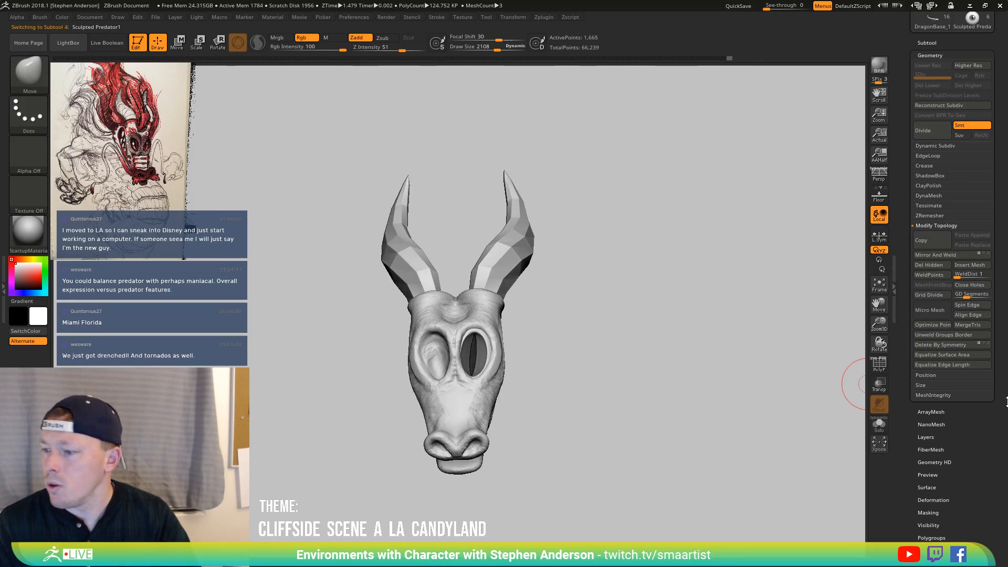
click(934, 500)
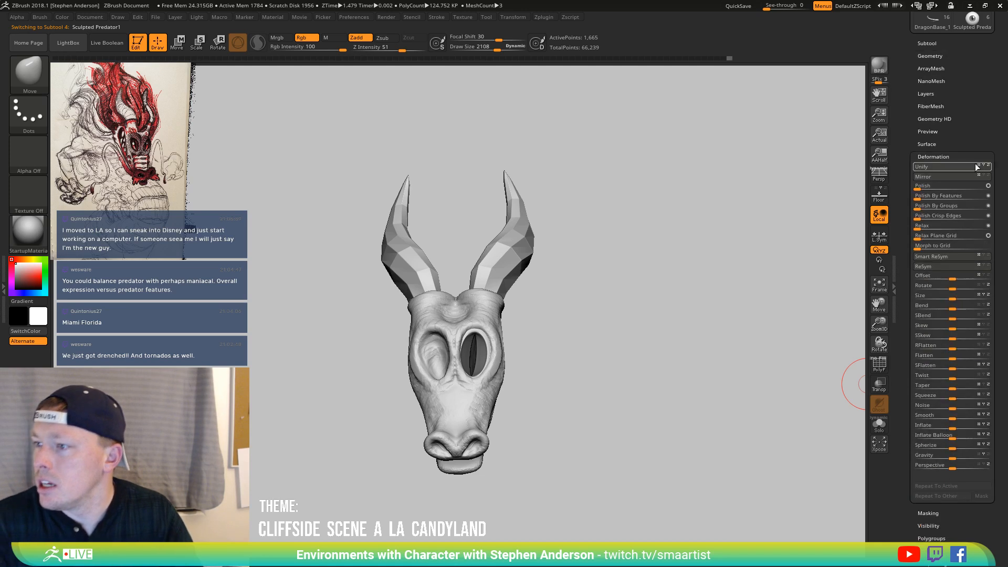
click(939, 177)
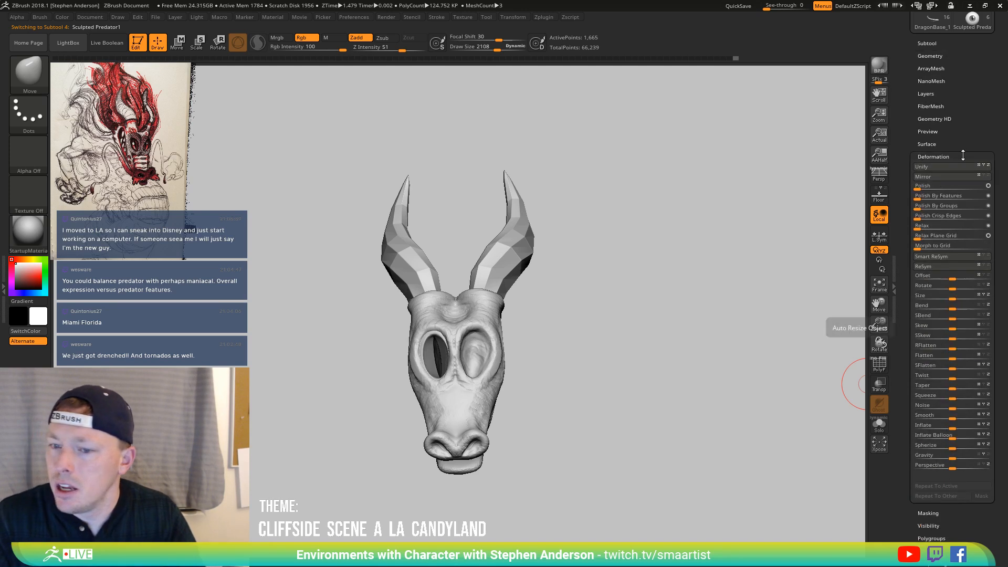
click(930, 56)
click(924, 257)
mouse_move(583, 303)
mouse_down()
mouse_move(589, 292)
mouse_move(556, 299)
mouse_move(589, 333)
mouse_move(560, 380)
mouse_move(581, 380)
mouse_move(585, 392)
mouse_move(567, 385)
mouse_up()
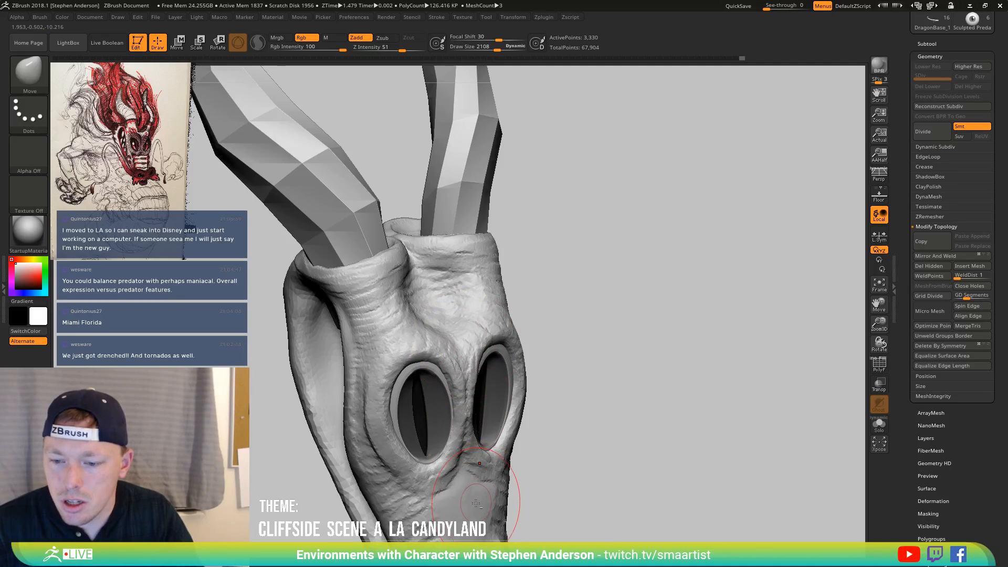
Select the head and shape the brow above and between the eyes with the Move brush
right_drag(472, 330, 445, 356)
drag(445, 357, 439, 345)
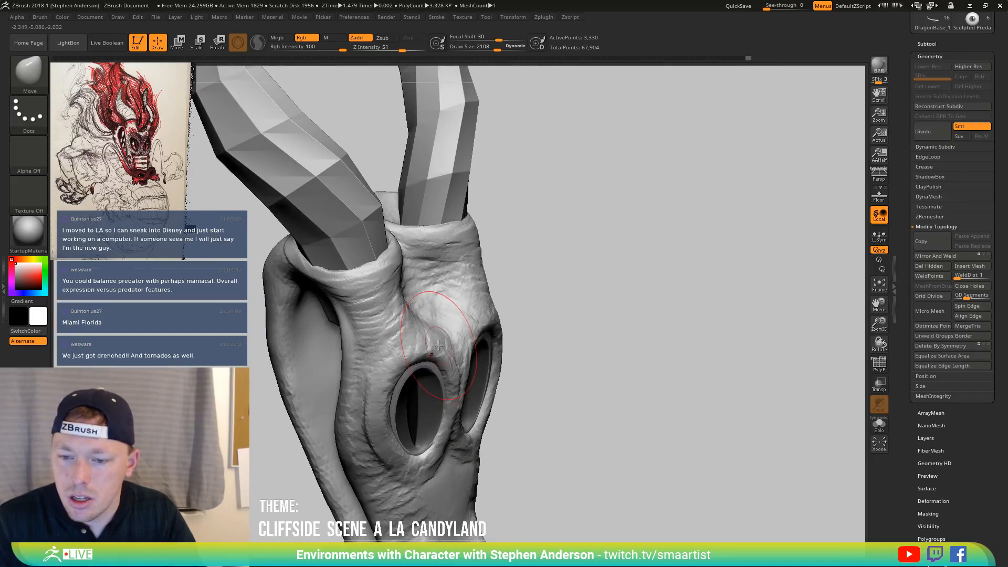
alt+click(456, 280)
mouse_move(420, 336)
right_down()
mouse_move(438, 354)
mouse_move(450, 344)
right_up()
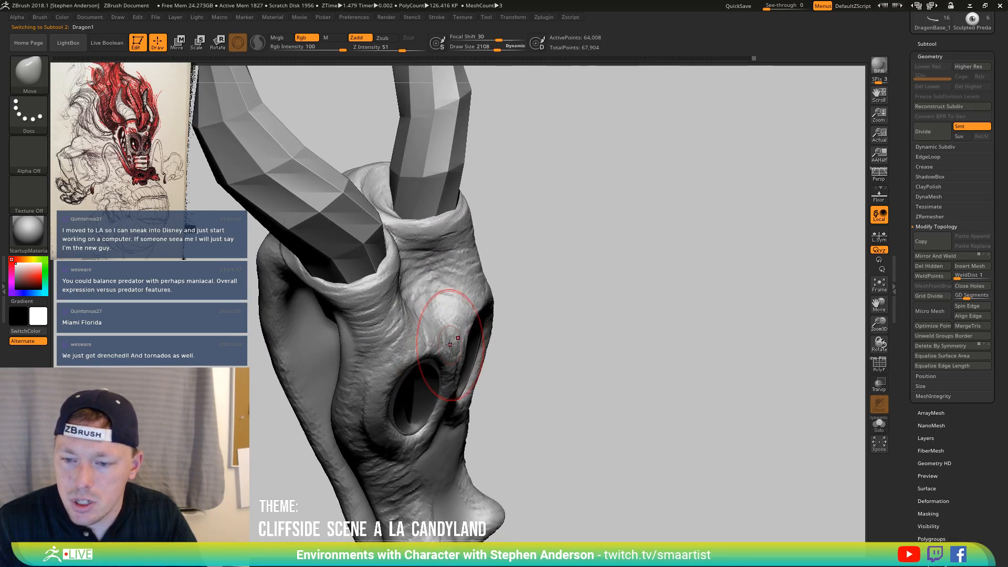
drag(474, 339, 479, 324)
mouse_move(479, 342)
right_down()
mouse_move(463, 344)
mouse_move(468, 362)
mouse_move(448, 306)
mouse_move(501, 352)
mouse_move(518, 396)
mouse_move(499, 430)
mouse_move(457, 395)
mouse_move(451, 363)
mouse_move(462, 378)
mouse_move(473, 310)
right_up()
mouse_move(542, 375)
alt+right_down()
mouse_move(497, 320)
mouse_move(471, 383)
mouse_move(462, 364)
alt+right_up()
alt+right_drag(462, 364, 526, 388)
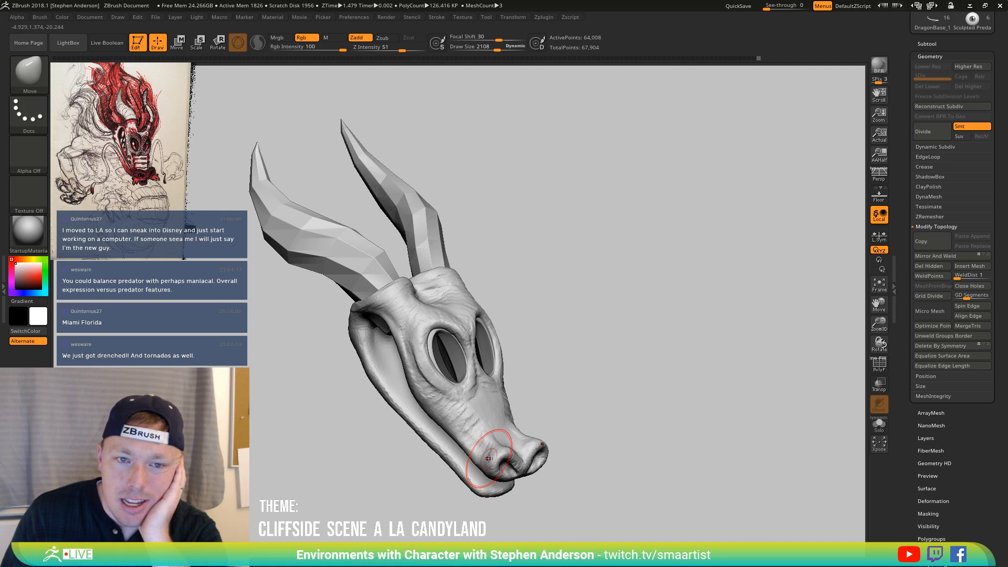
drag(664, 349, 566, 362)
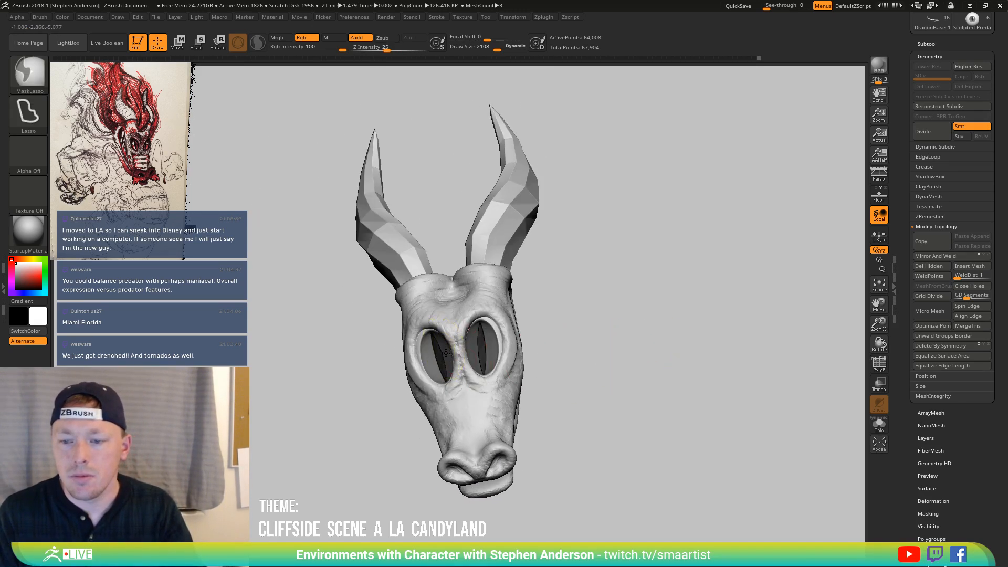
mouse_move(566, 362)
ctrl+right_down()
mouse_move(452, 387)
mouse_move(462, 366)
mouse_move(488, 357)
mouse_move(481, 331)
mouse_move(440, 343)
mouse_move(341, 336)
mouse_move(348, 347)
mouse_move(354, 339)
mouse_move(320, 321)
ctrl+right_up()
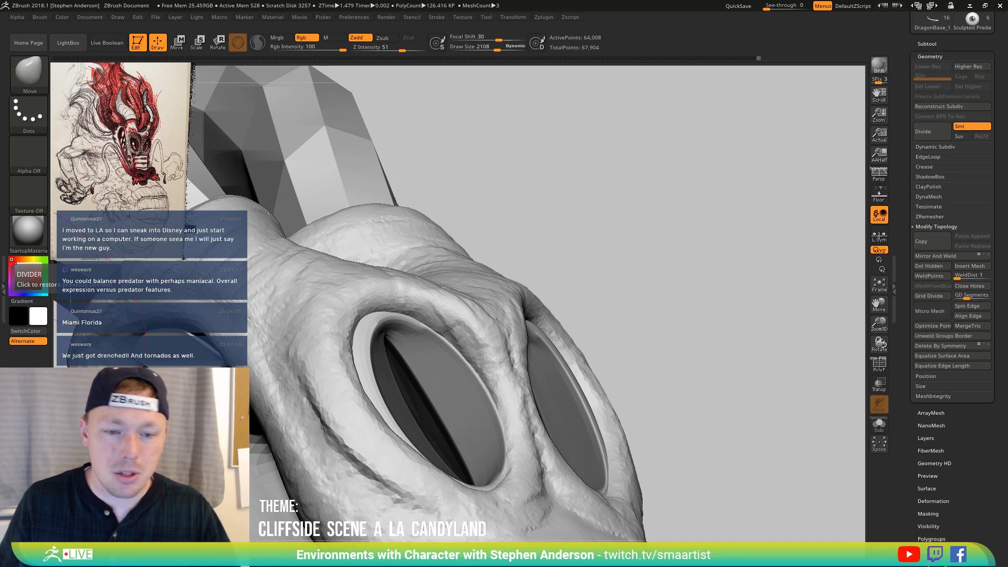
Reduce the draw size to 970 and refine the ridge beside the eye socket with the Move brush
mouse_move(500, 353)
right_down()
mouse_move(528, 358)
mouse_move(525, 369)
right_up()
key(s)
drag(527, 358, 517, 358)
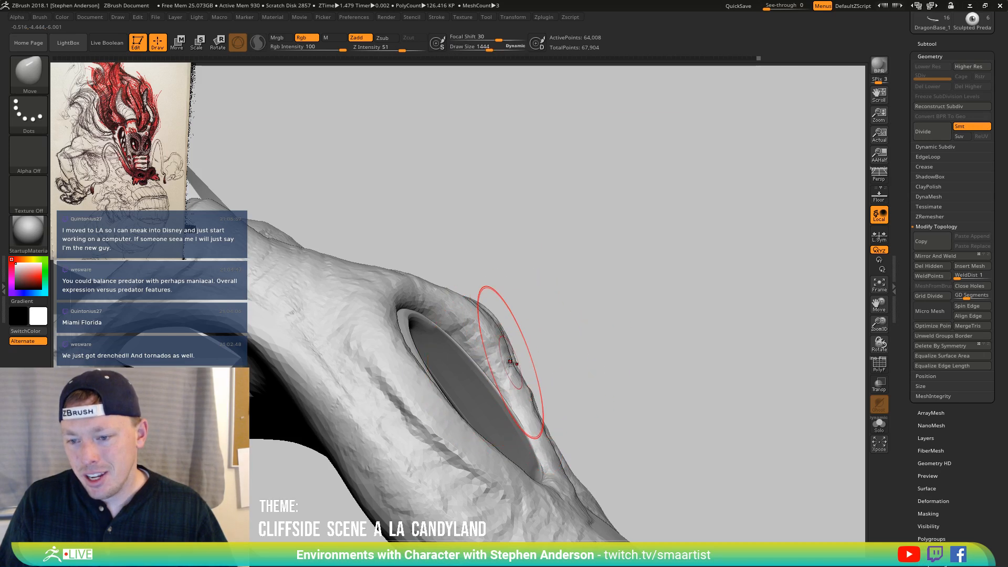
right_drag(513, 361, 521, 364)
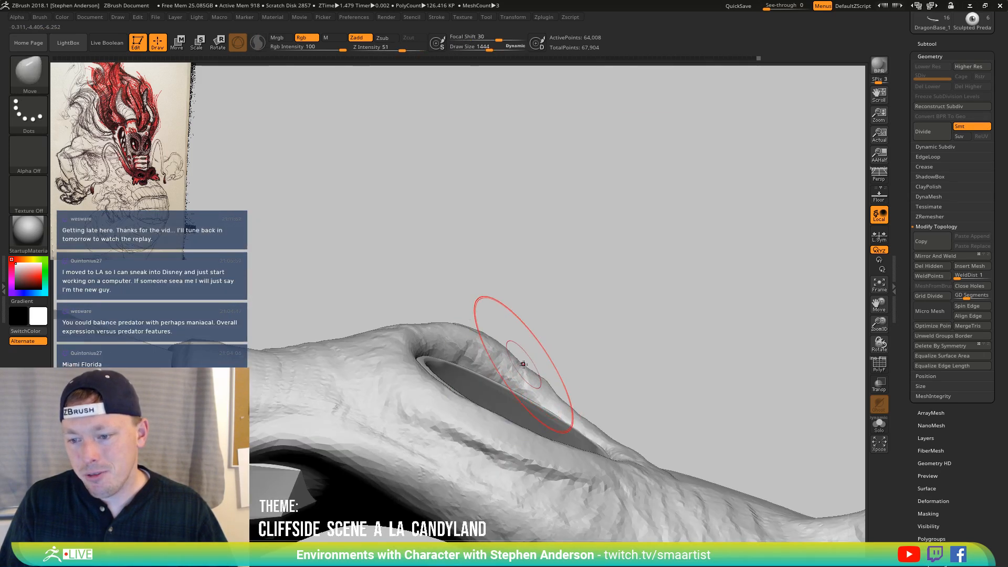
key(s)
drag(524, 367, 518, 366)
text(s)
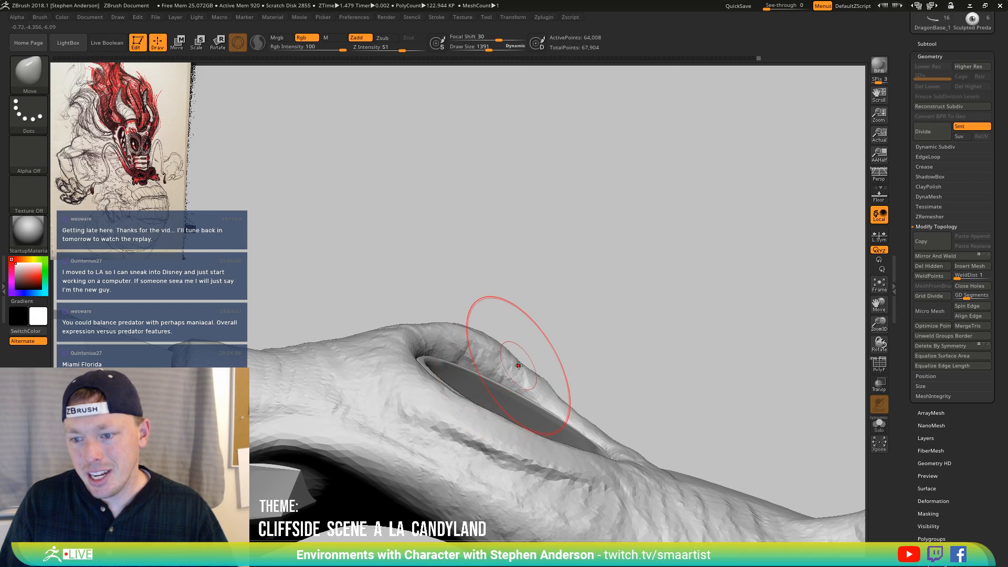
text(s970)
key(Return)
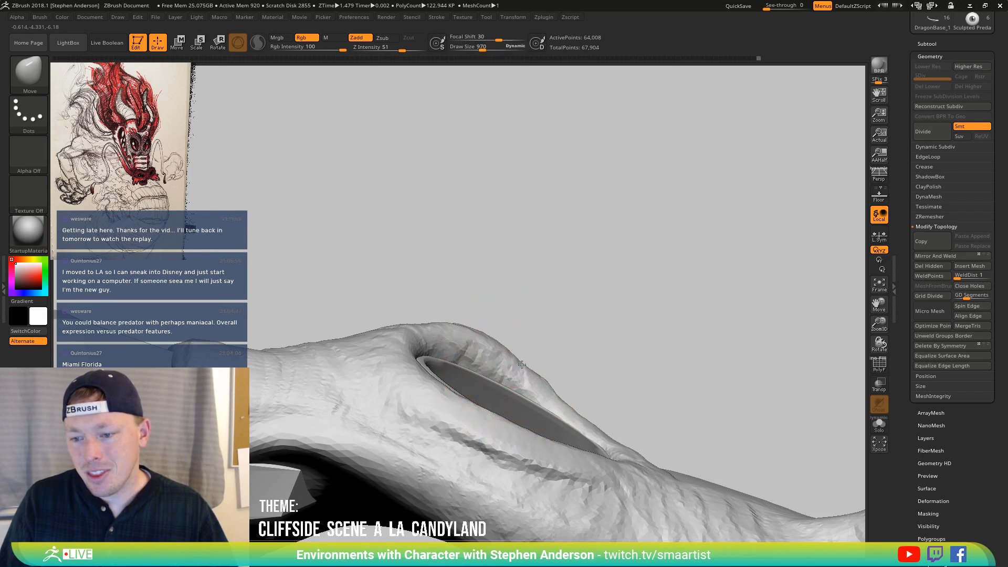
drag(553, 401, 541, 387)
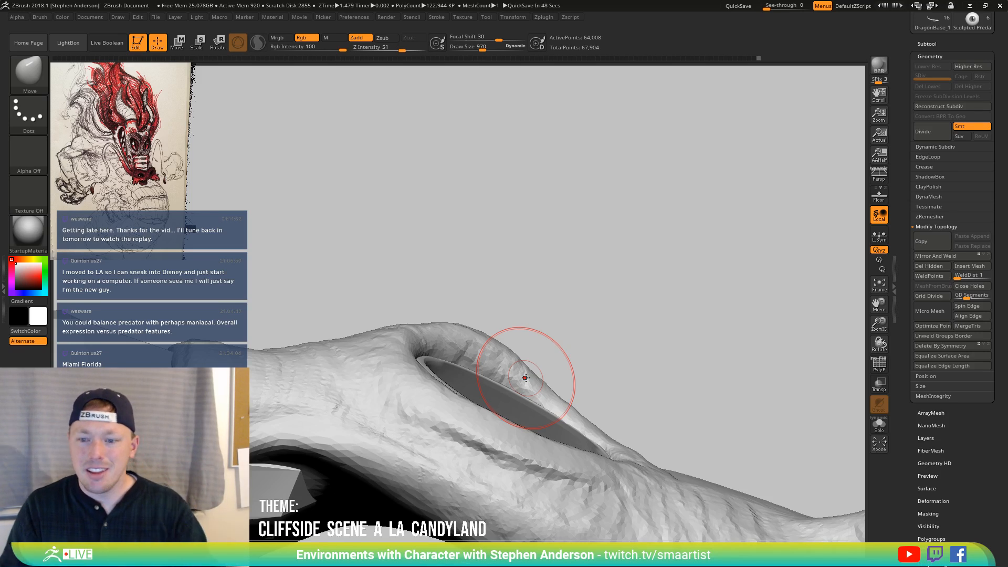
Adjust the brow contour above the eye sockets with the Move brush
right_drag(472, 335, 432, 325)
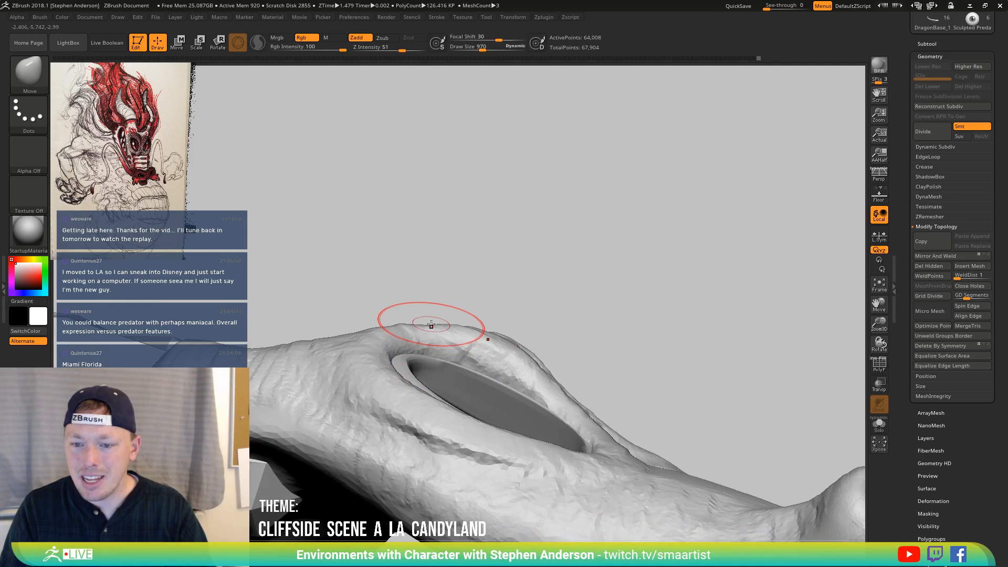
drag(431, 324, 428, 320)
mouse_move(427, 321)
right_down()
mouse_move(469, 371)
mouse_move(378, 316)
mouse_move(398, 352)
right_up()
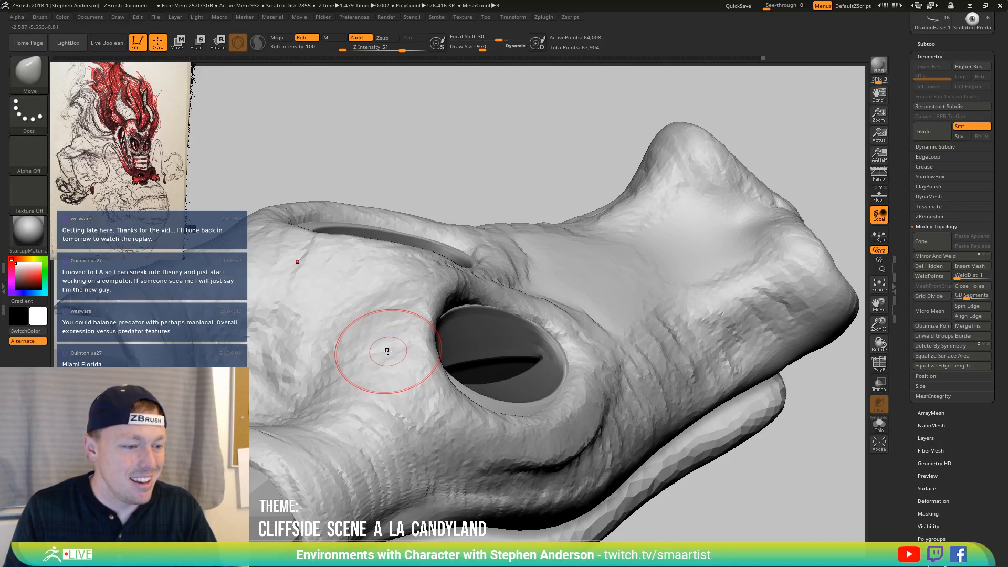
right_drag(389, 349, 386, 379)
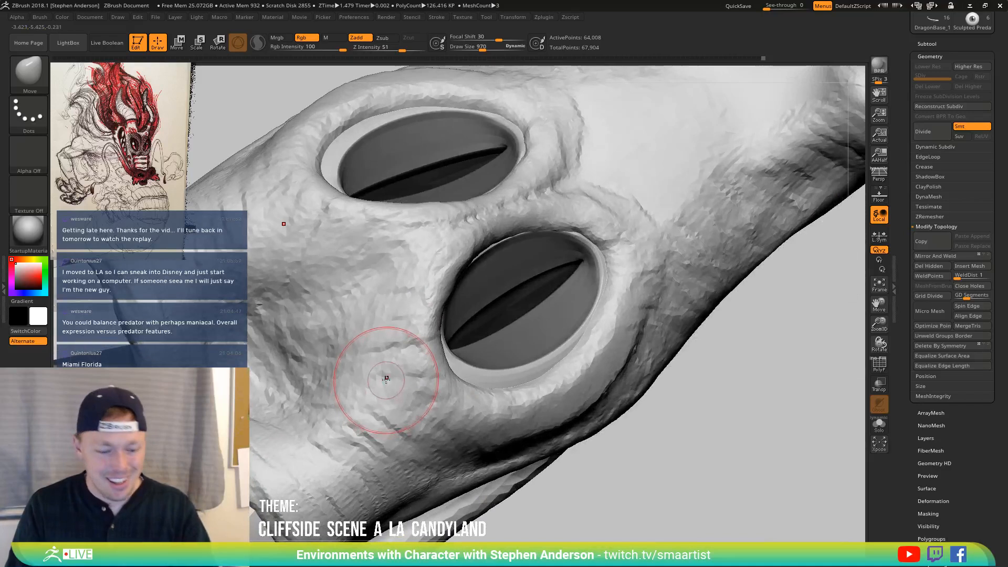
Turn on Sculptris Pro mode and build up the brow between and above the eyes with the ClayBuildup brush
key(b)
key(c)
key(b)
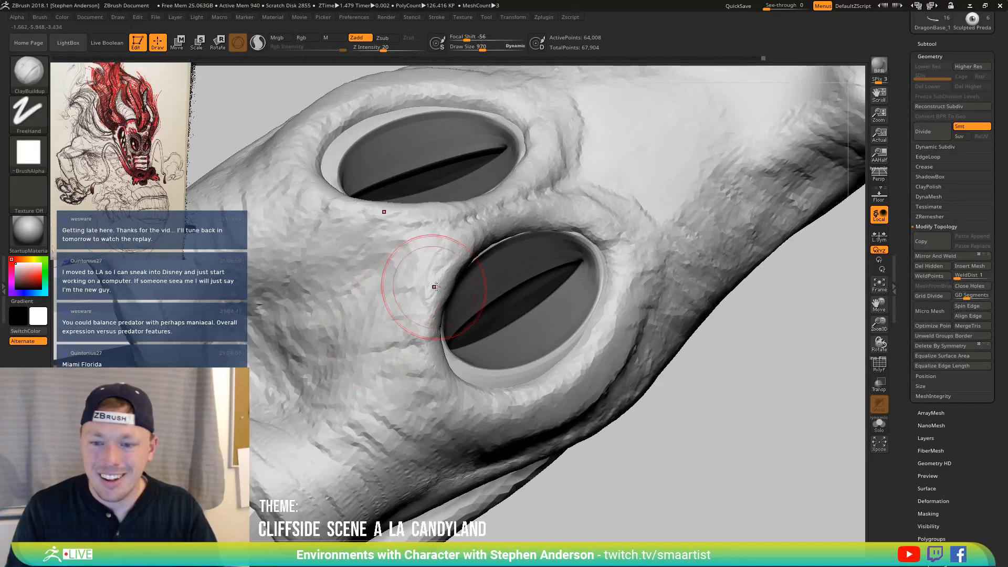
click(262, 49)
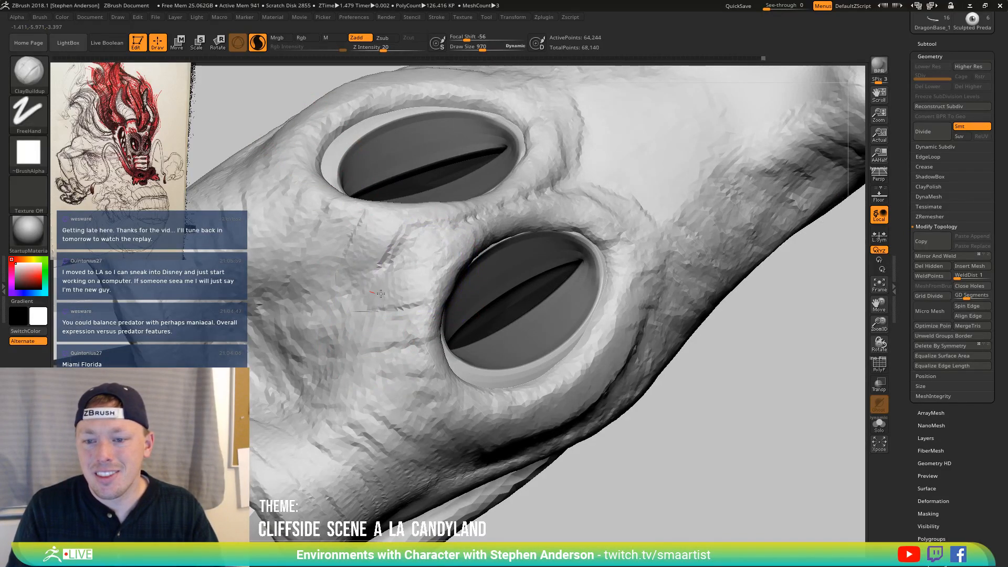
drag(381, 293, 431, 302)
drag(375, 341, 435, 325)
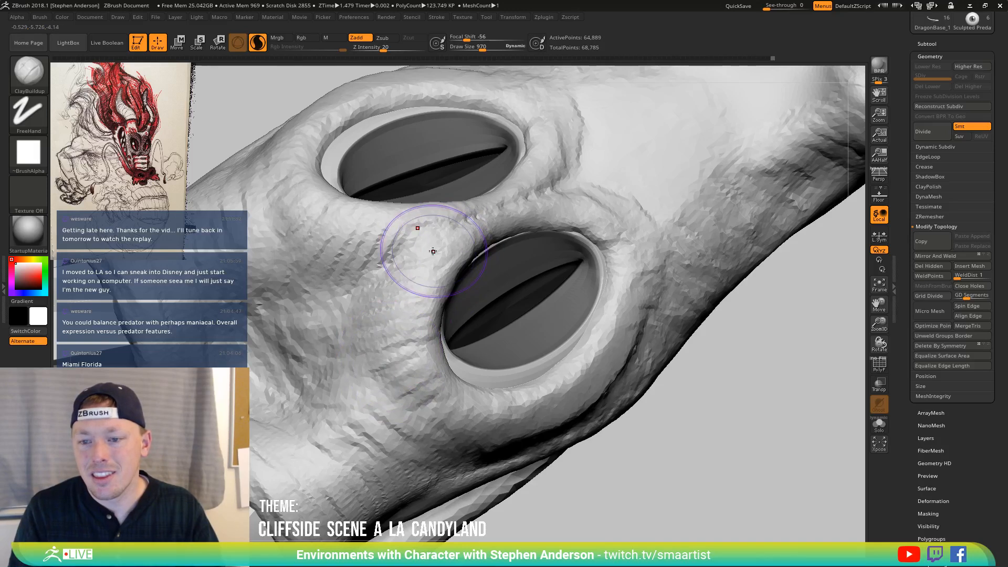
mouse_move(433, 252)
mouse_down()
mouse_move(444, 245)
mouse_move(418, 266)
mouse_up()
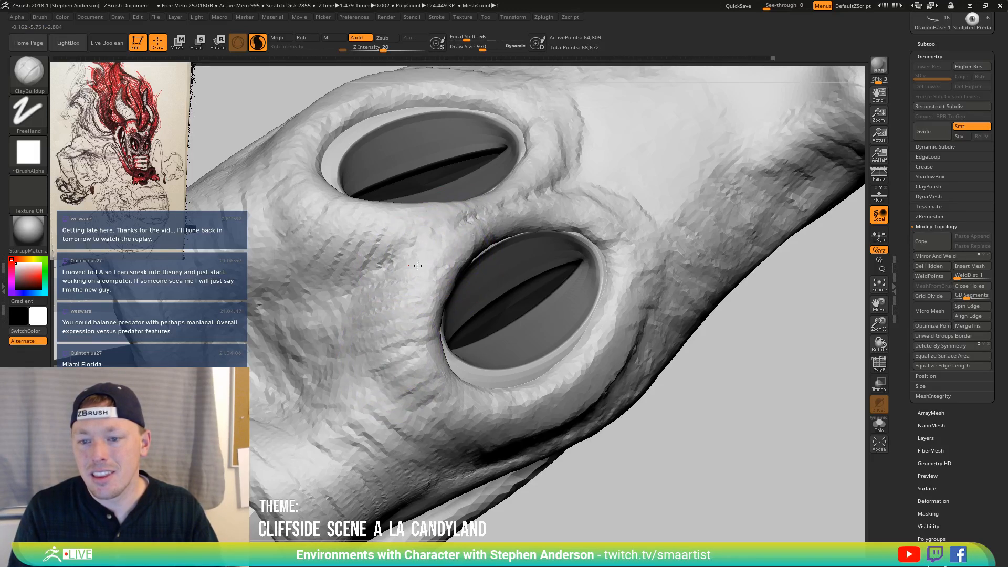
mouse_move(396, 288)
right_down()
mouse_move(407, 315)
mouse_move(394, 339)
right_up()
drag(395, 339, 410, 378)
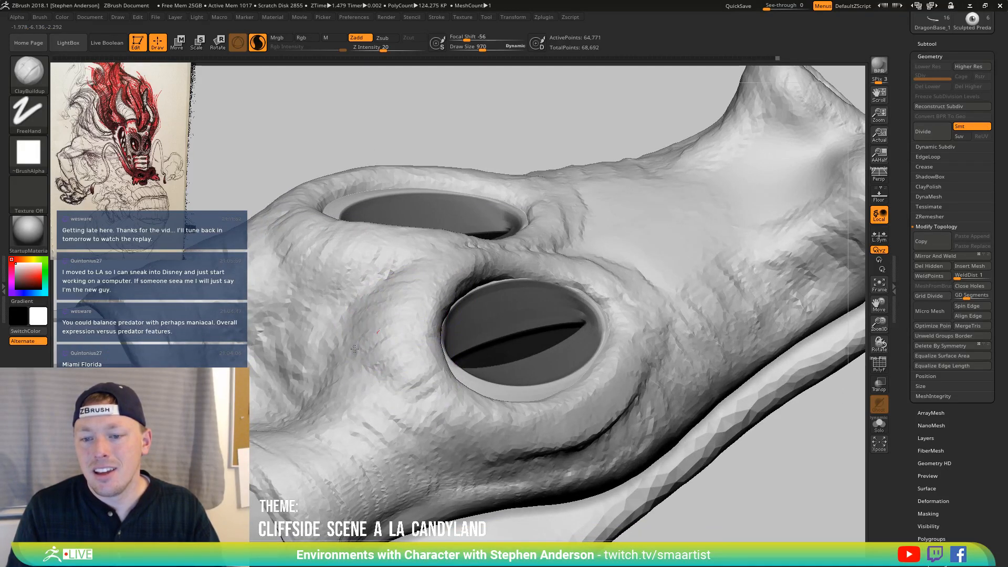
Work the surface of the snout below the eyes with the ClayBuildup brush
mouse_move(355, 349)
right_down()
mouse_move(405, 304)
mouse_move(565, 329)
mouse_move(567, 360)
mouse_move(502, 315)
mouse_move(447, 317)
mouse_move(466, 326)
mouse_move(452, 334)
mouse_move(502, 355)
mouse_move(493, 364)
mouse_move(497, 347)
right_up()
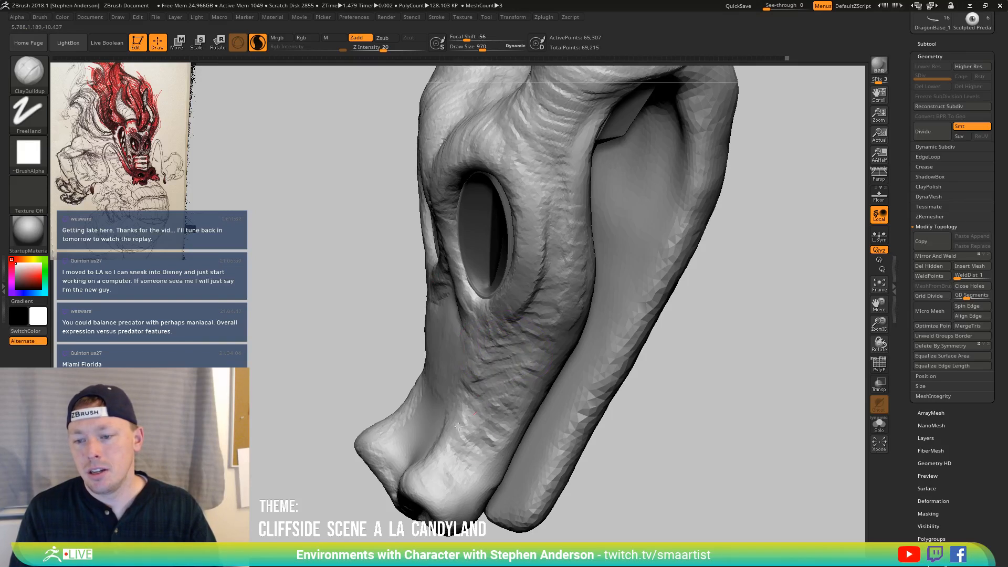
right_drag(459, 426, 484, 359)
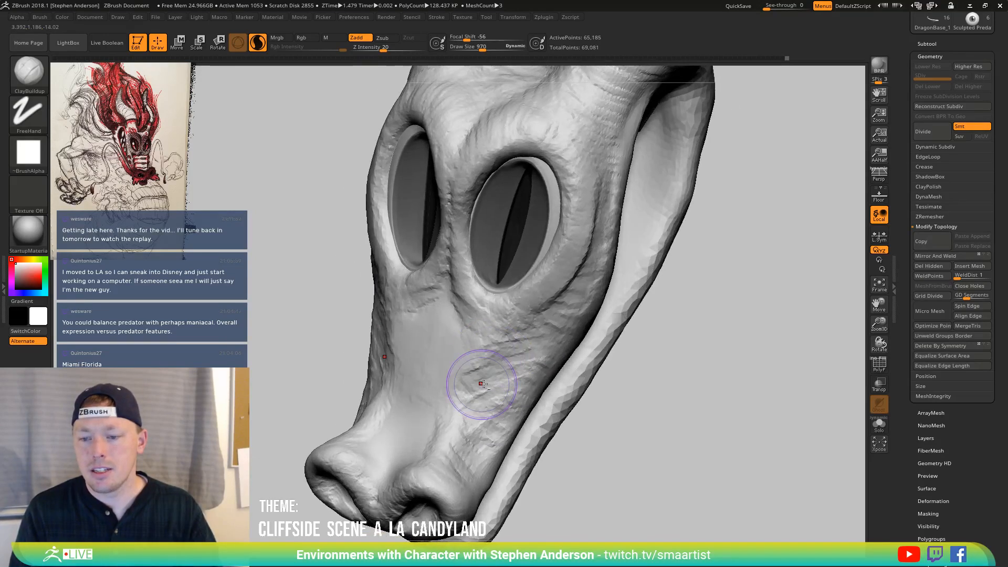
right_drag(500, 394, 575, 362)
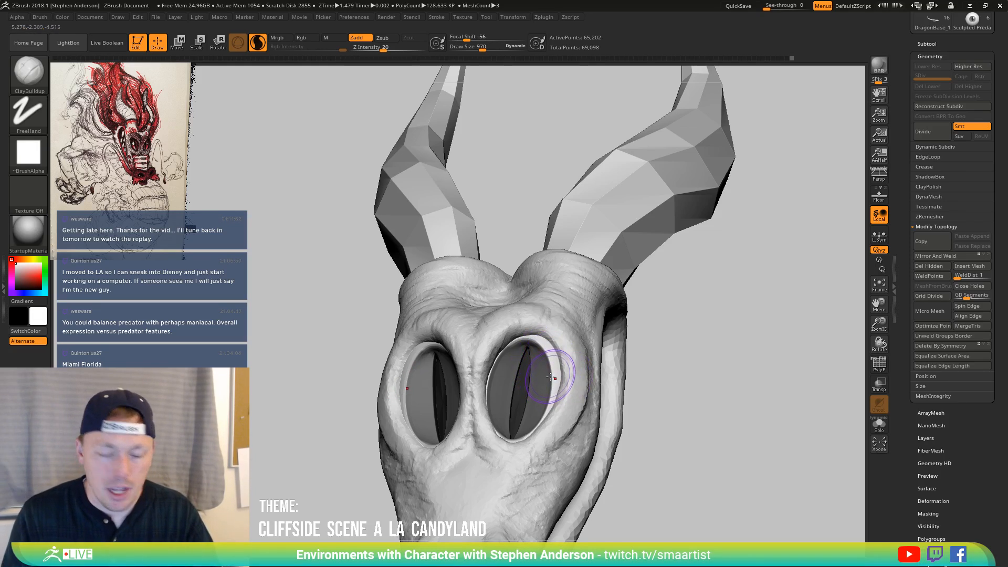
Choose the CurveTube brush and edit its curve size falloff, raising the end point and lowering the start point
mouse_move(556, 292)
right_down()
mouse_move(477, 342)
mouse_move(483, 368)
mouse_move(484, 358)
right_up()
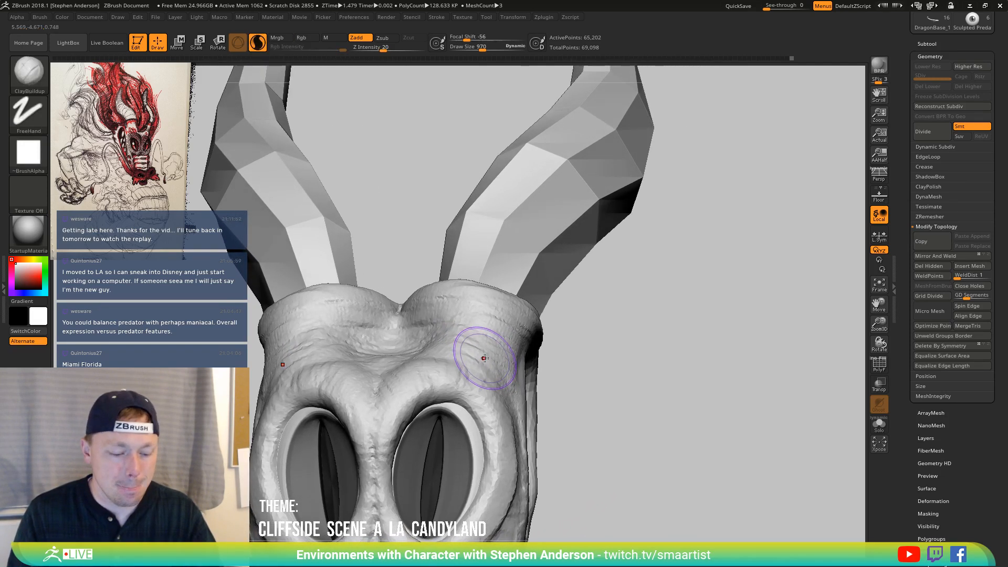
key(b)
click(303, 318)
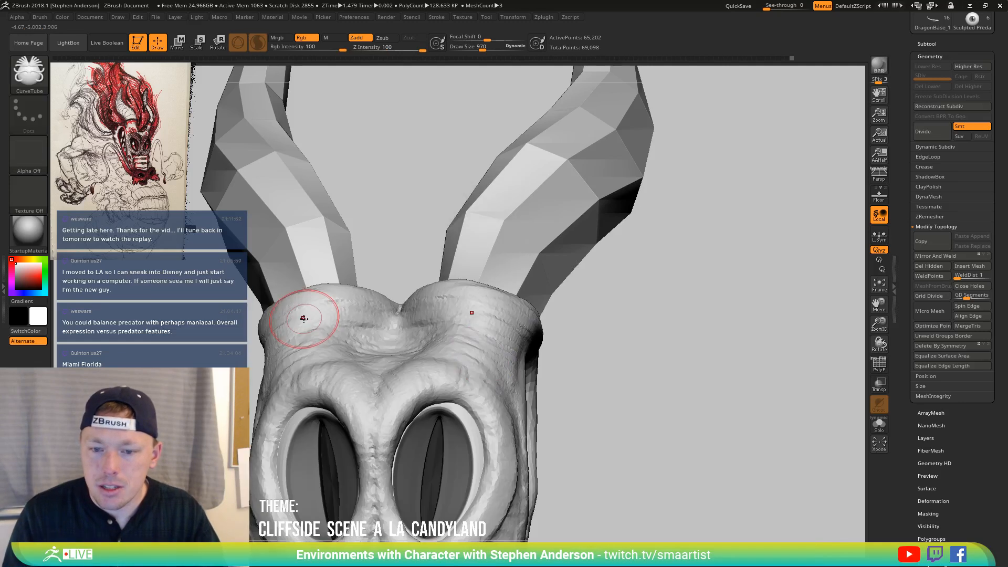
click(438, 17)
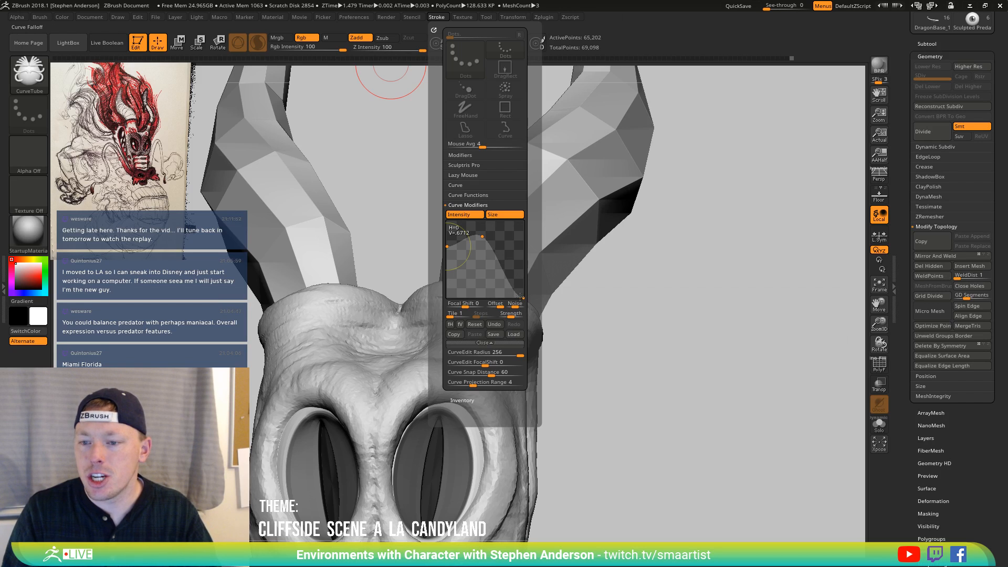
drag(524, 297, 525, 273)
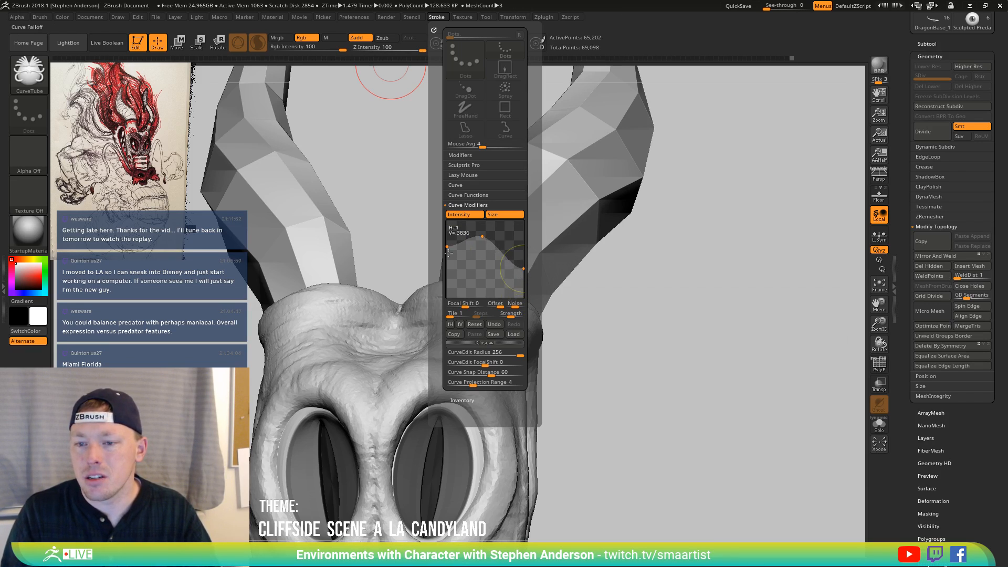
drag(446, 249, 444, 274)
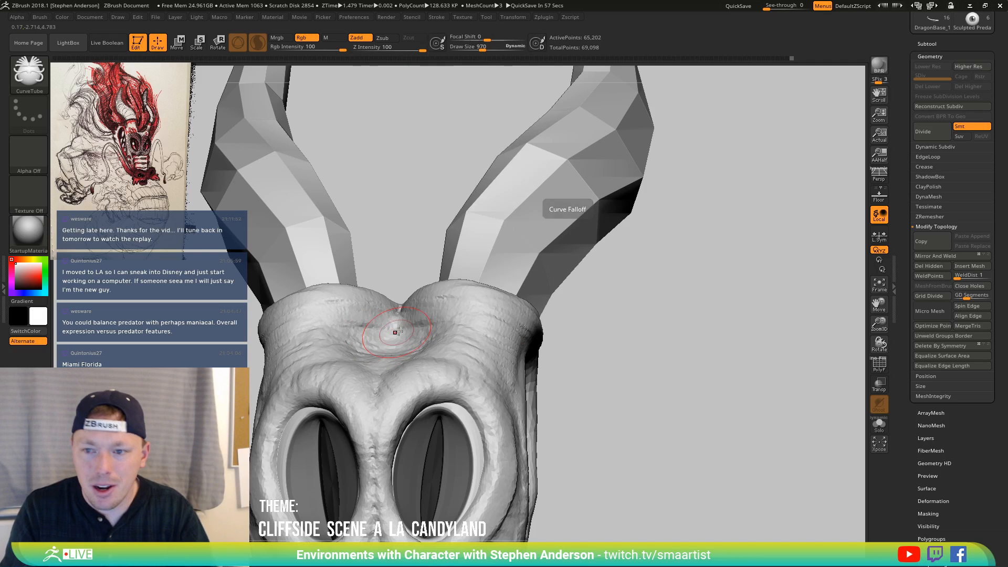
Shift the peak of the curve falloff up toward the end and raise the end point slightly further
click(439, 18)
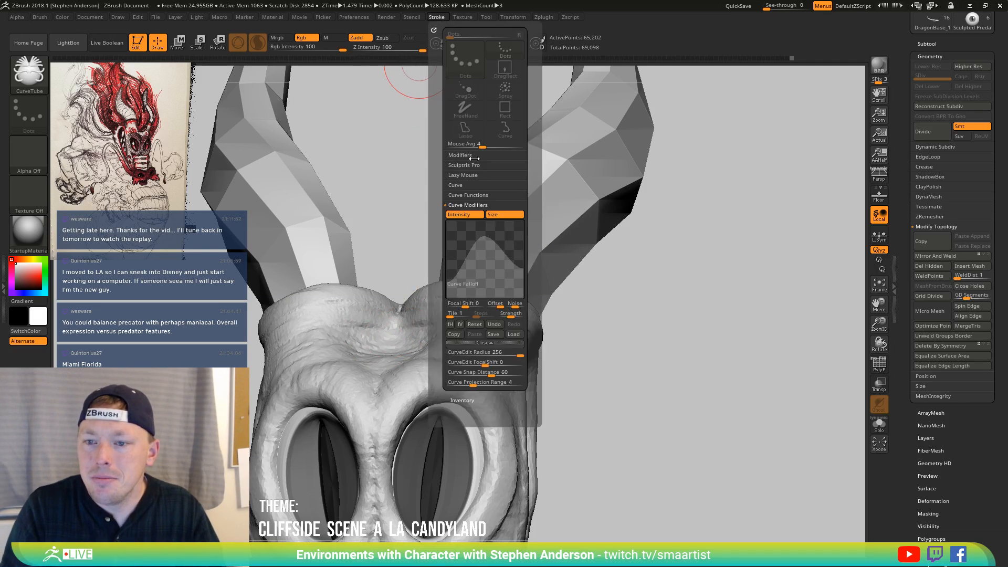
mouse_move(481, 269)
drag(483, 237, 507, 226)
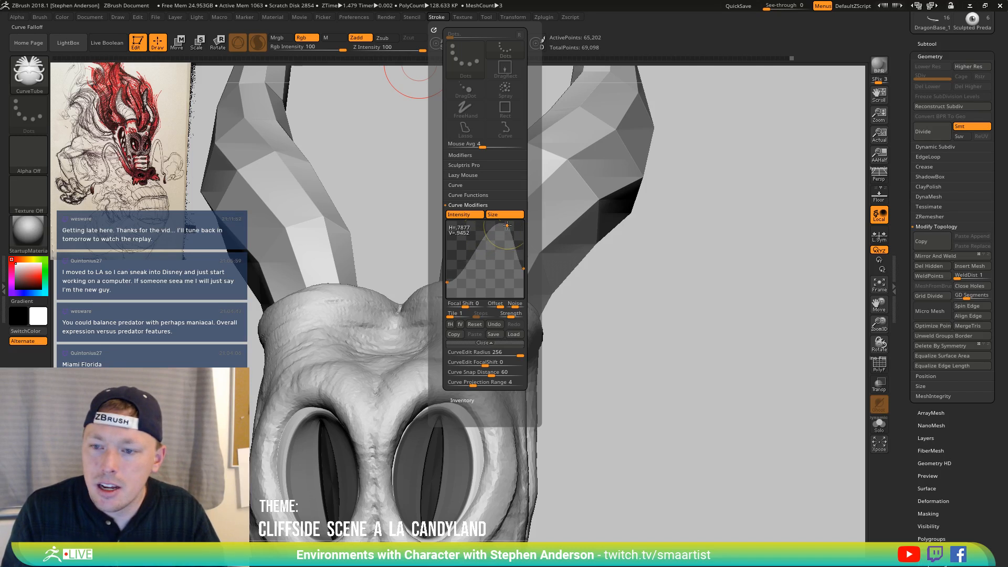
click(522, 261)
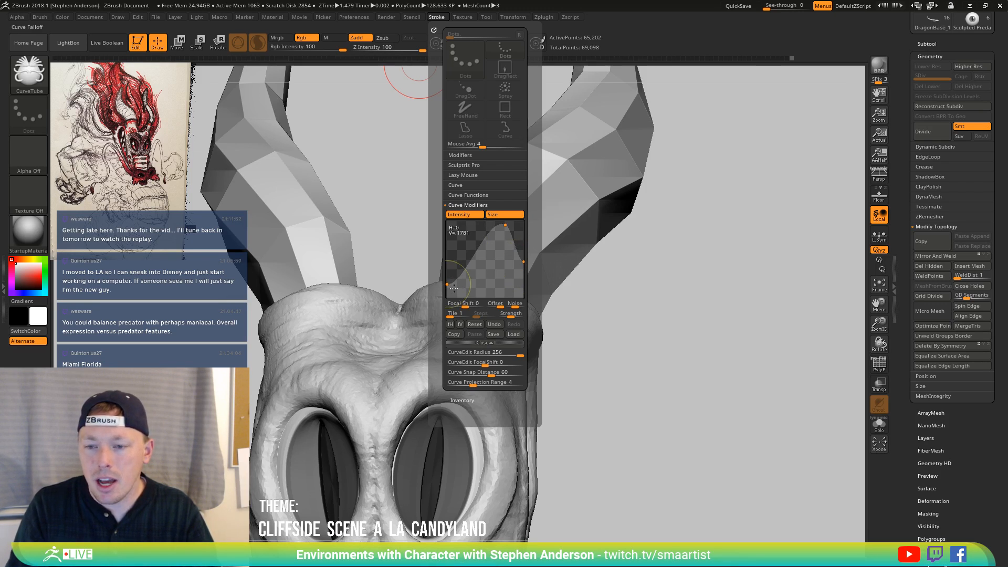
Try a curve tube spike on the outer brow above the eye, then undo it
mouse_move(496, 366)
right_down()
mouse_move(549, 367)
mouse_move(497, 377)
right_up()
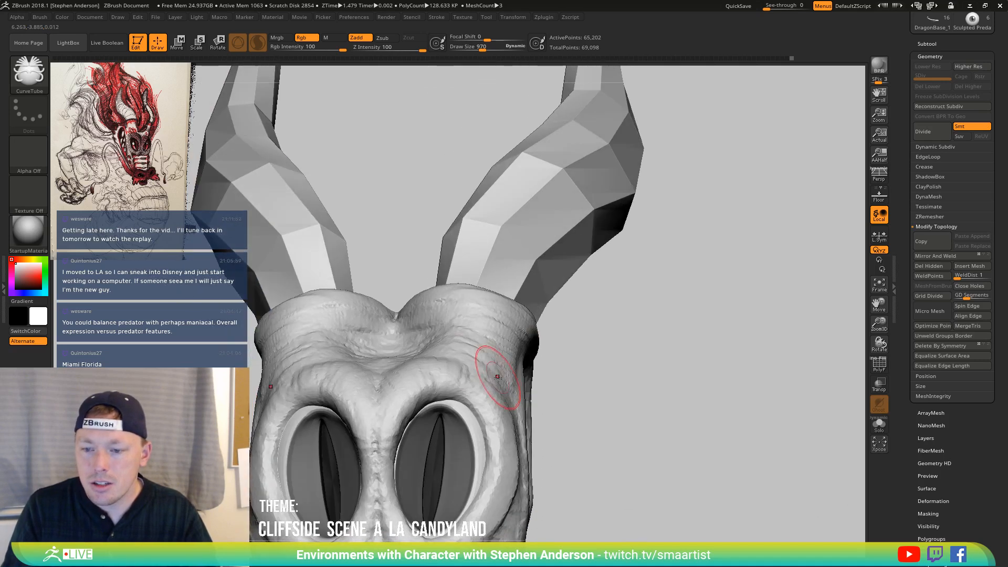
drag(494, 382, 534, 358)
mouse_move(643, 331)
mouse_down()
mouse_move(604, 331)
mouse_move(628, 330)
mouse_up()
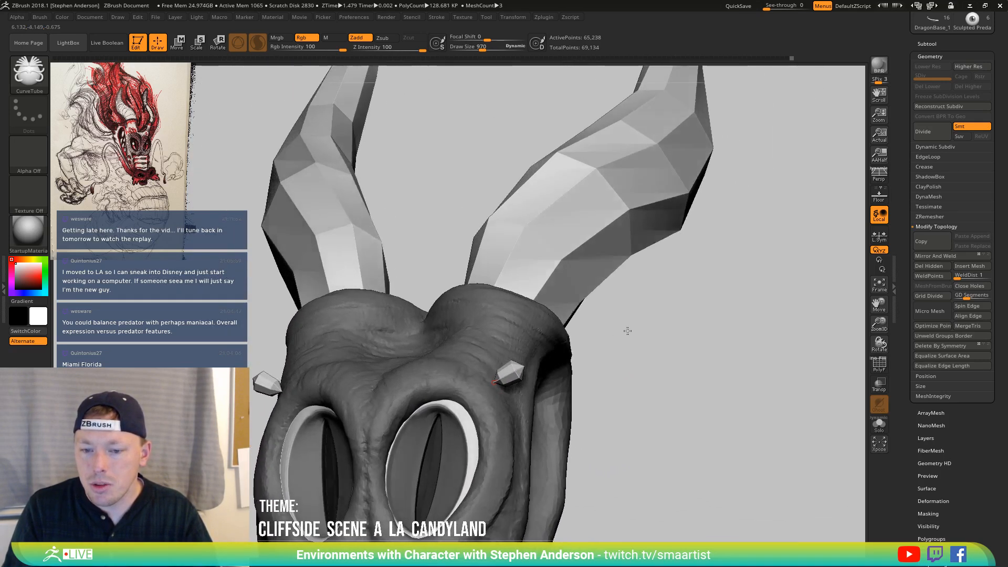
right_drag(627, 331, 637, 332)
key(ctrl+z)
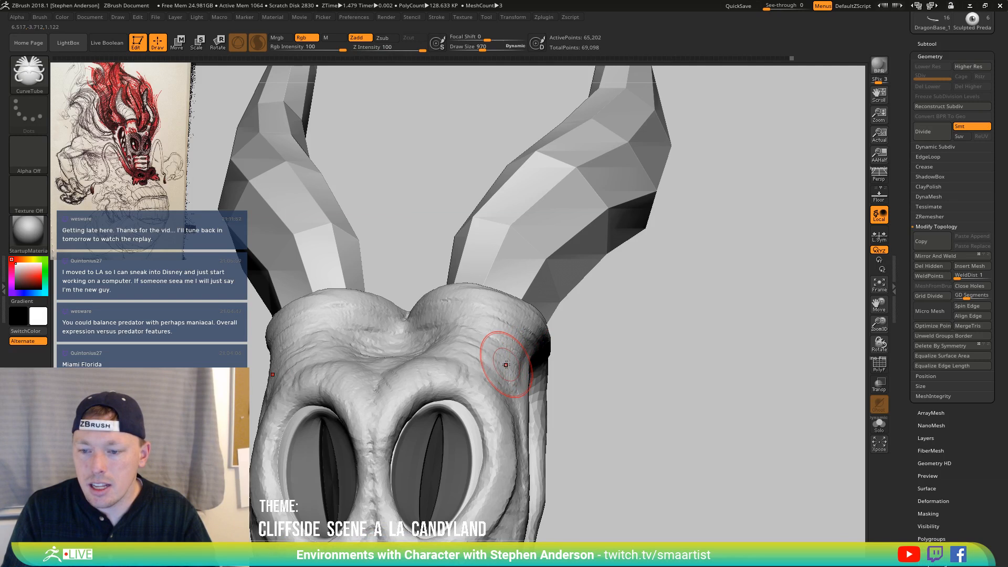
Set the draw size to 697 and test tube spikes of different lengths on the outer brow, undoing each one
key(s)
drag(506, 364, 494, 352)
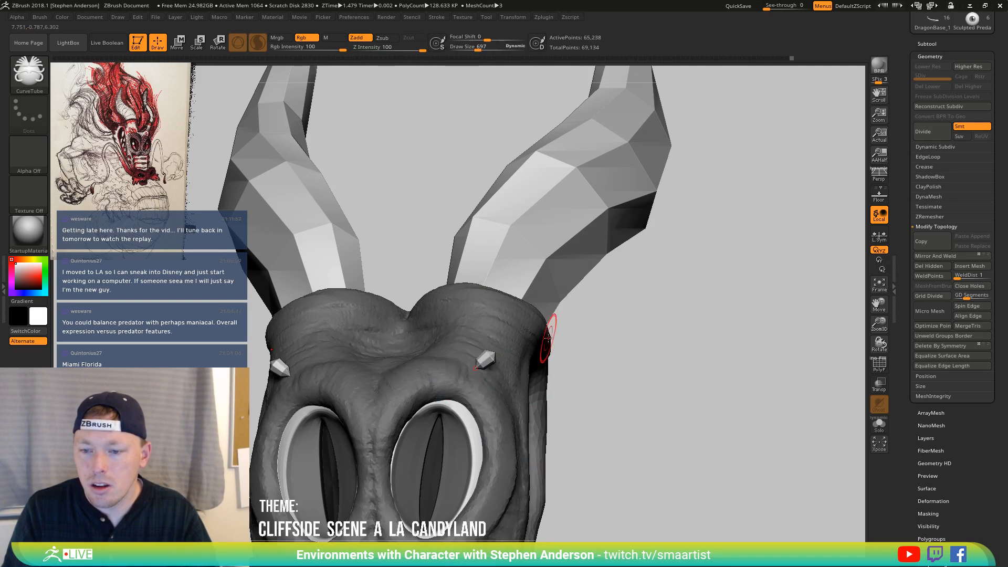
right_drag(603, 342, 600, 353)
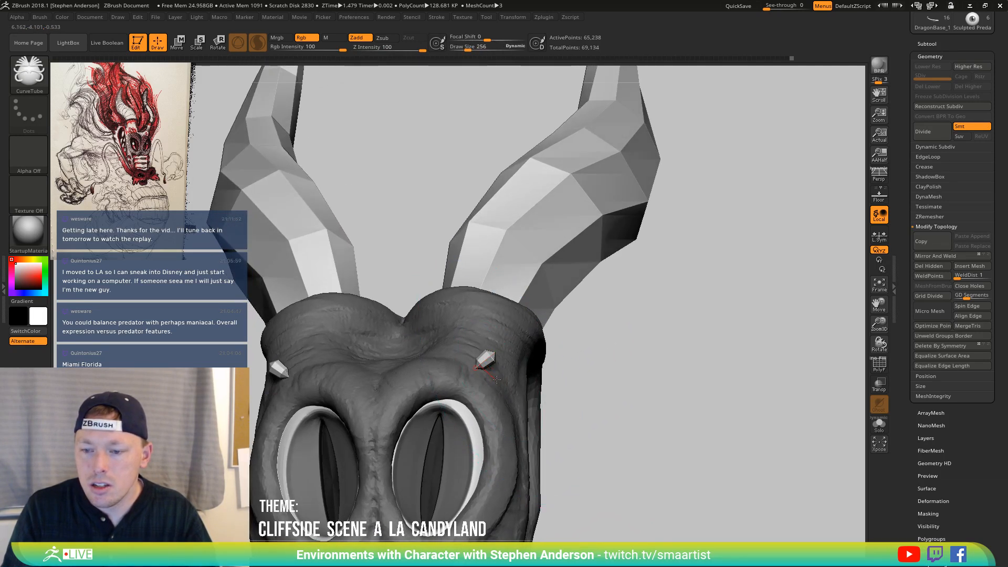
drag(527, 366, 629, 332)
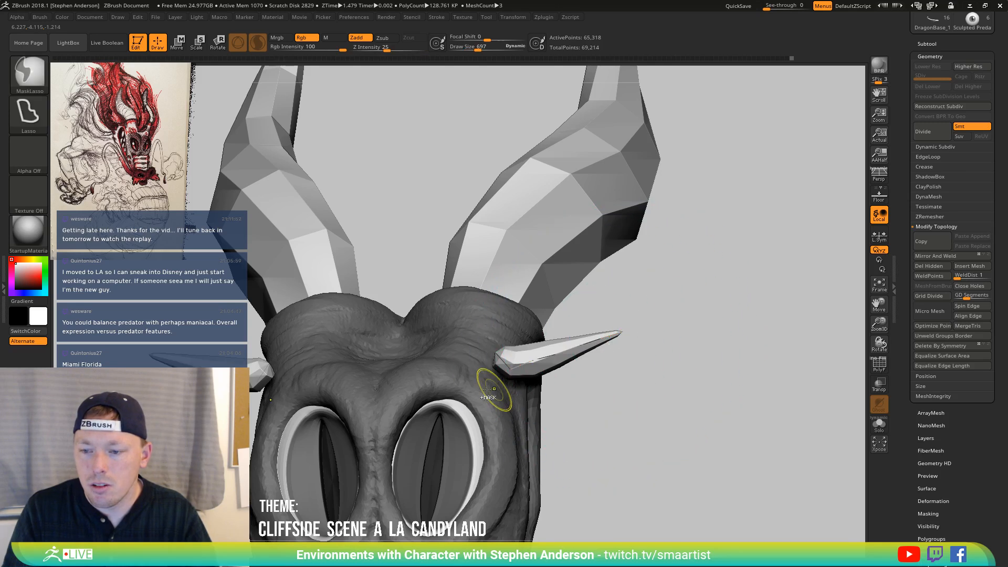
key(ctrl+z)
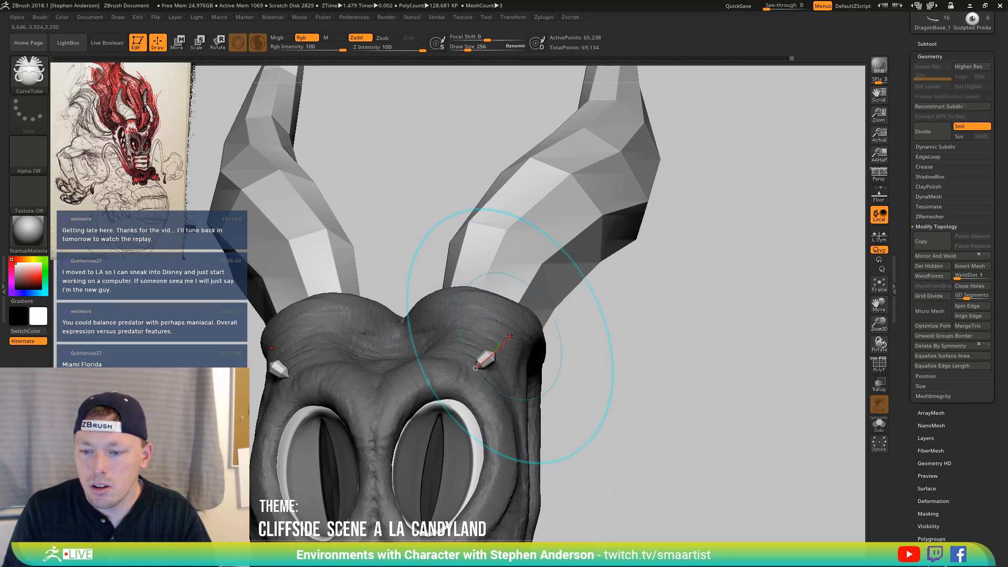
drag(632, 333, 629, 342)
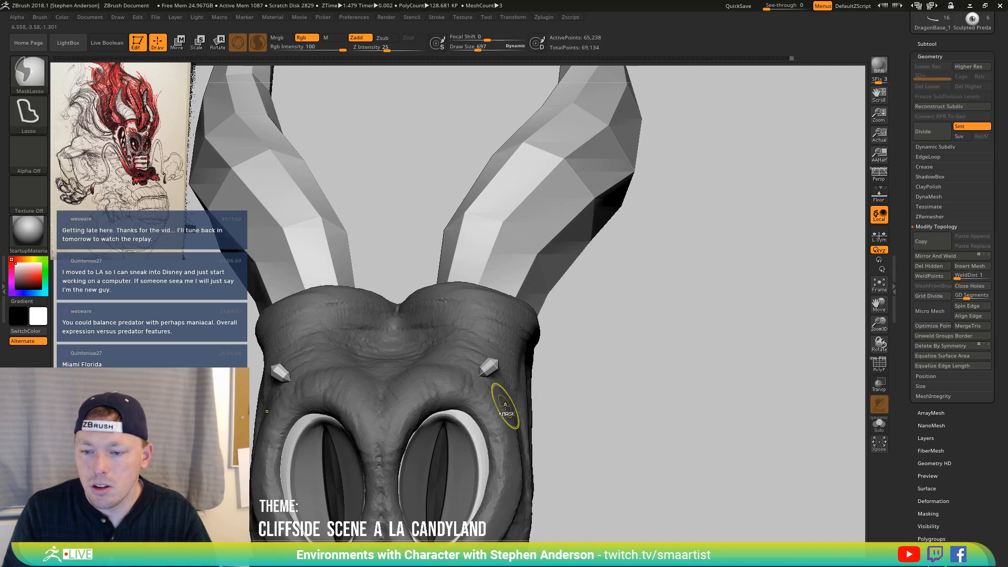
key(ctrl+z)
Draw a short tapered curve tube spike outward from the outer brow above the eye and finish the curve
drag(476, 380, 546, 355)
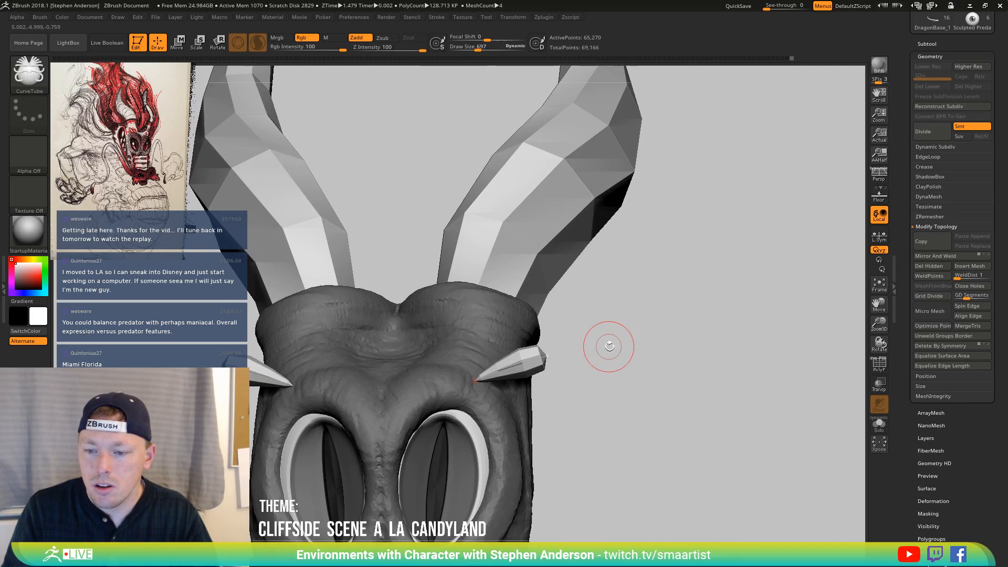
drag(624, 342, 631, 311)
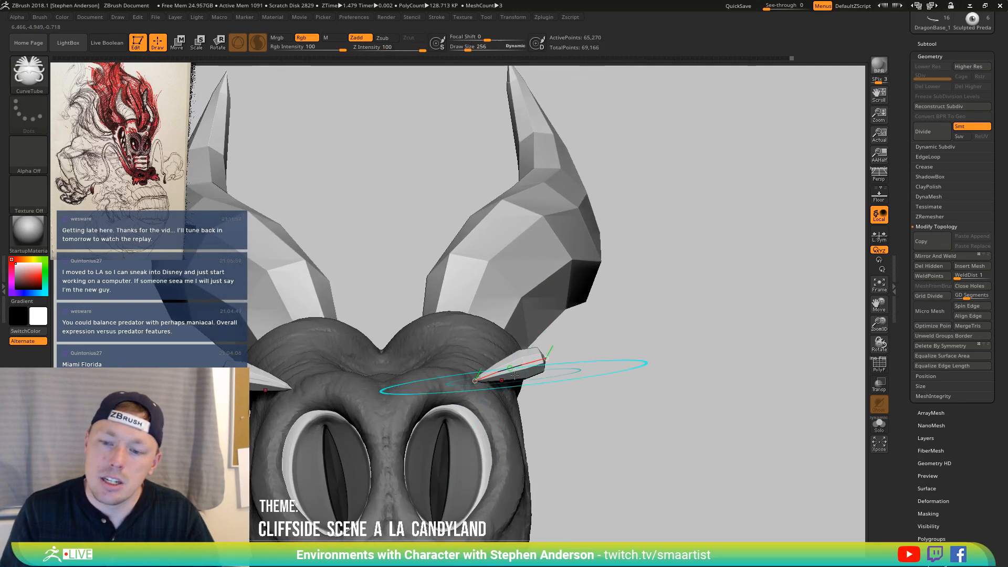
click(436, 17)
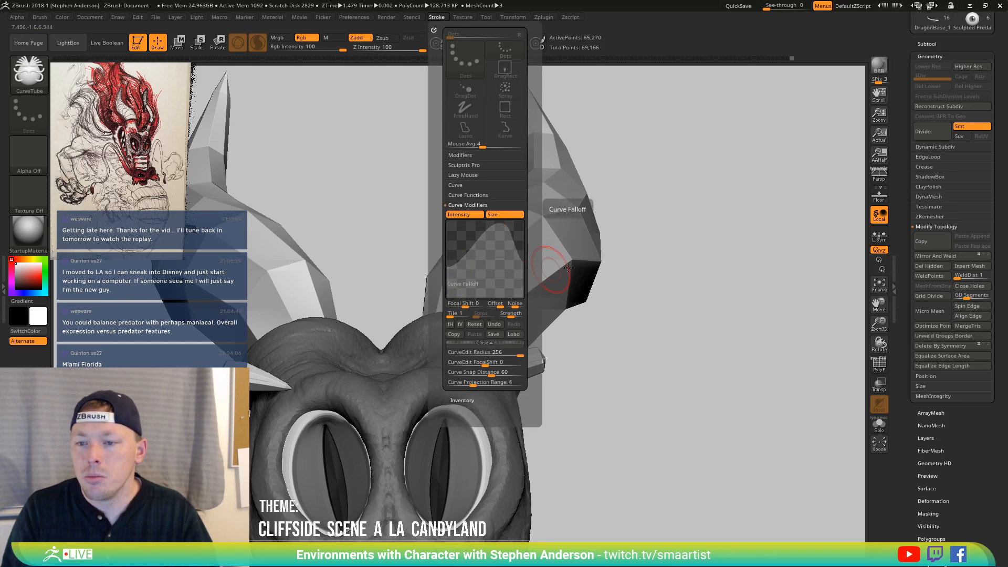
mouse_move(603, 347)
right_down()
mouse_move(608, 337)
mouse_move(589, 373)
mouse_move(551, 320)
mouse_move(549, 335)
mouse_move(489, 363)
mouse_move(526, 367)
right_up()
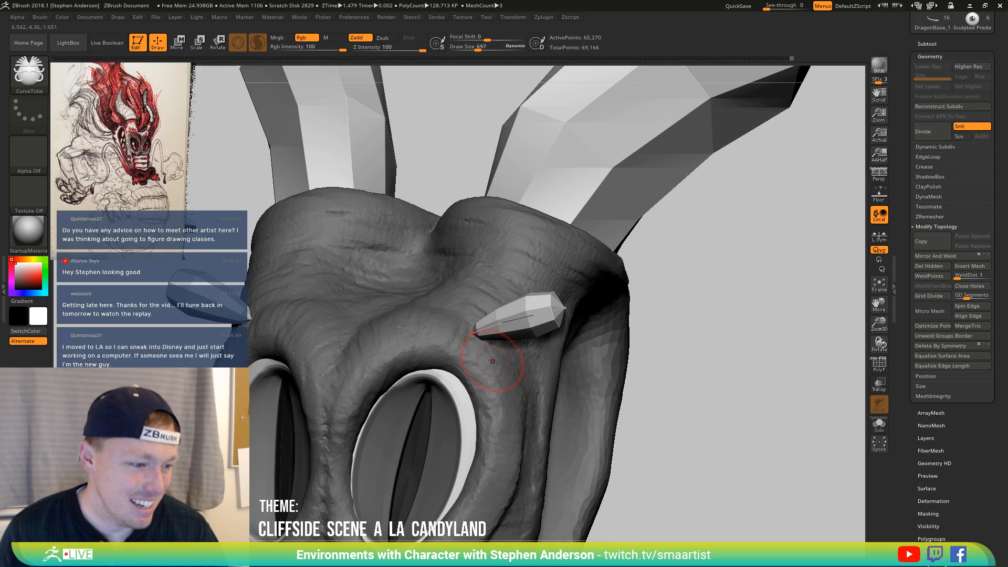
mouse_move(507, 361)
right_down()
mouse_move(508, 348)
mouse_move(506, 362)
right_up()
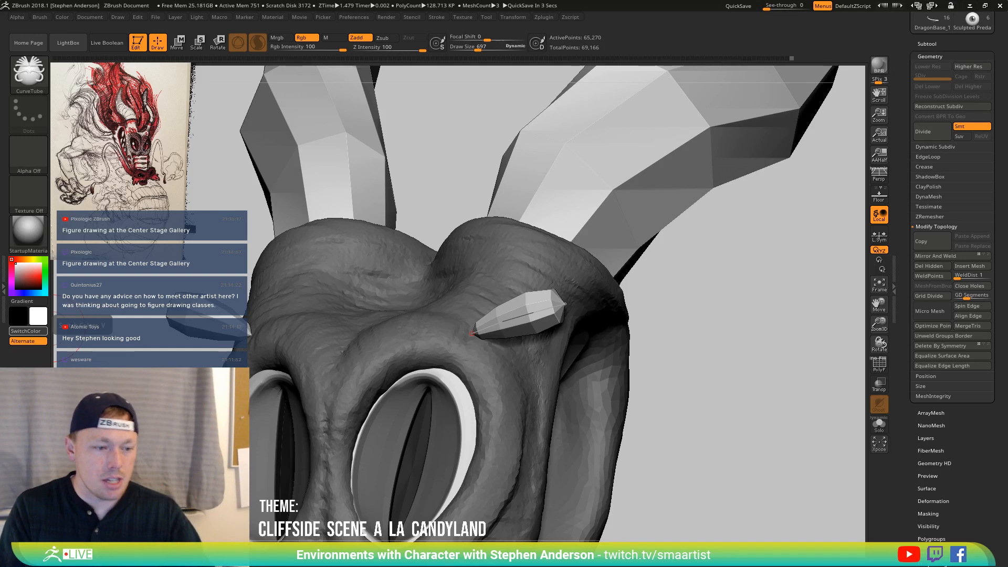
drag(686, 358, 720, 340)
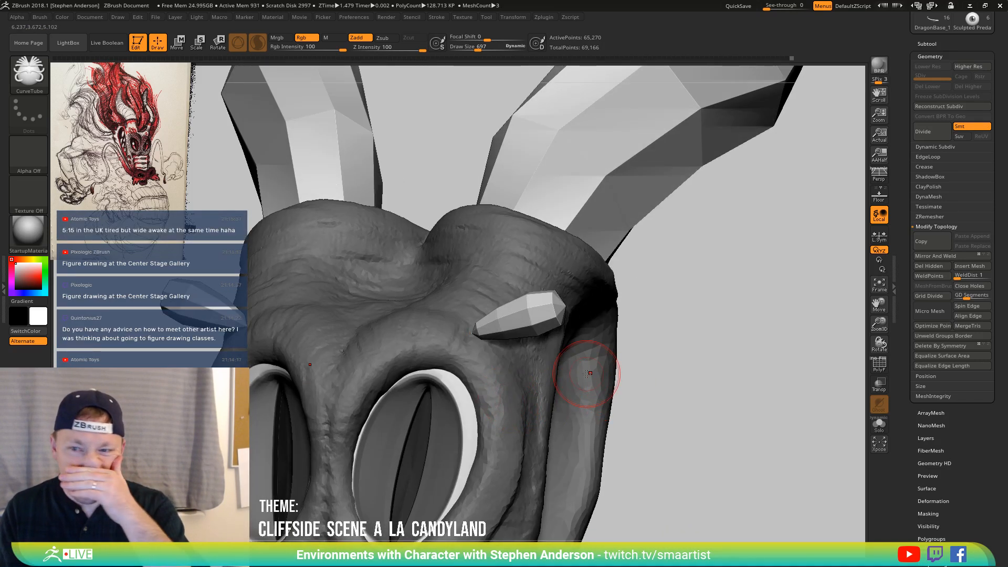
Turn on local symmetry, then scale, rotate and move the spike so it sits upright on the brow
key(w)
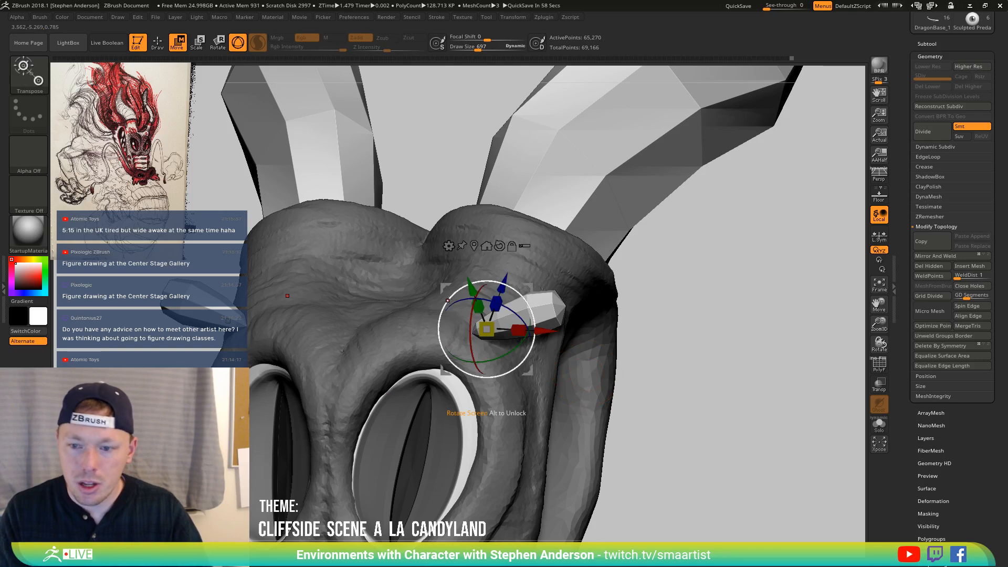
drag(487, 329, 454, 329)
key(ctrl+z)
click(879, 236)
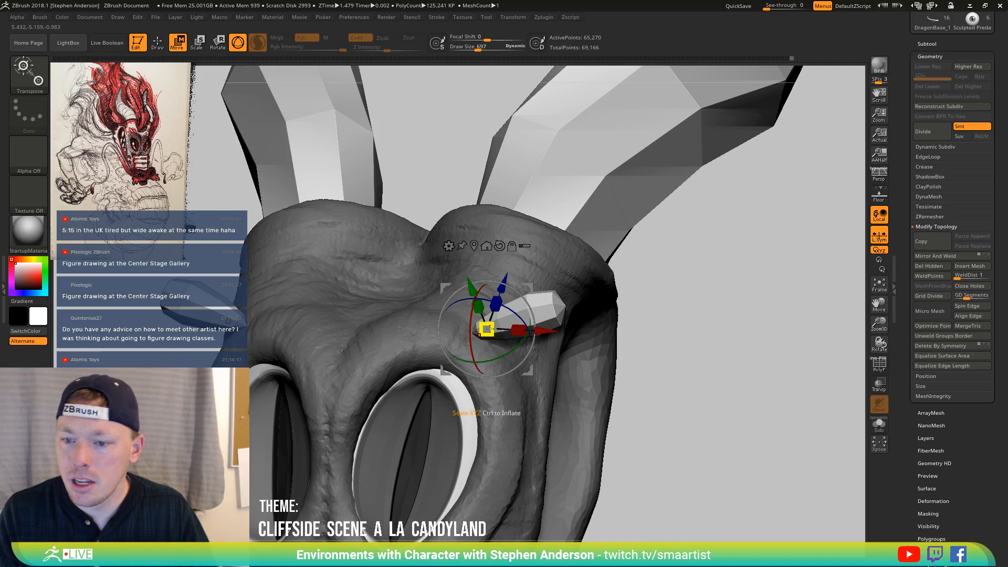
drag(482, 333, 593, 306)
right_drag(583, 327, 647, 334)
drag(526, 303, 493, 280)
right_drag(625, 310, 637, 265)
drag(528, 288, 513, 293)
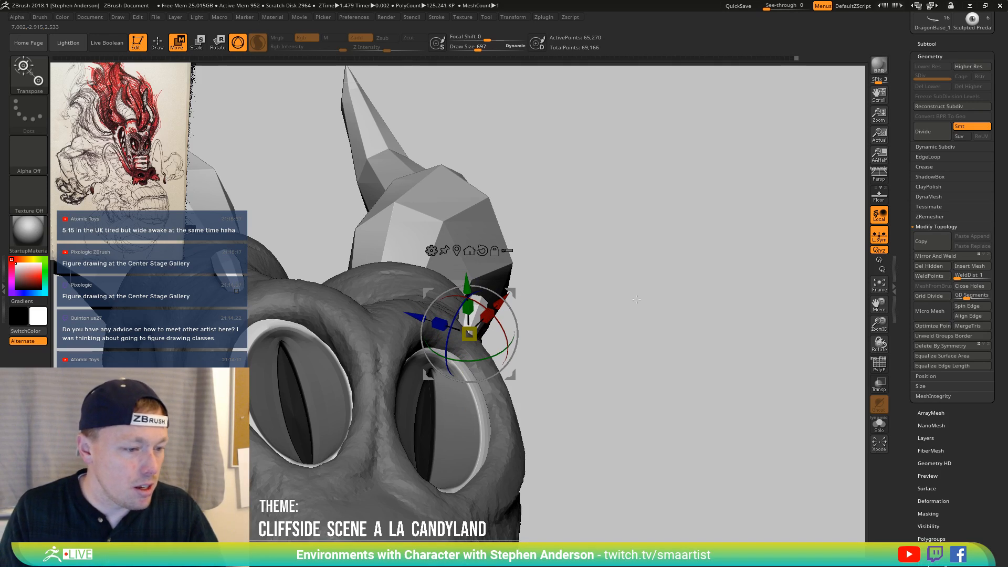
Duplicate the brow spike twice, arranging the copies in a row of three above the eye
drag(619, 310, 604, 350)
mouse_move(509, 287)
mouse_down()
mouse_move(479, 274)
mouse_move(472, 316)
mouse_move(499, 292)
mouse_move(524, 298)
mouse_up()
right_drag(525, 299, 497, 304)
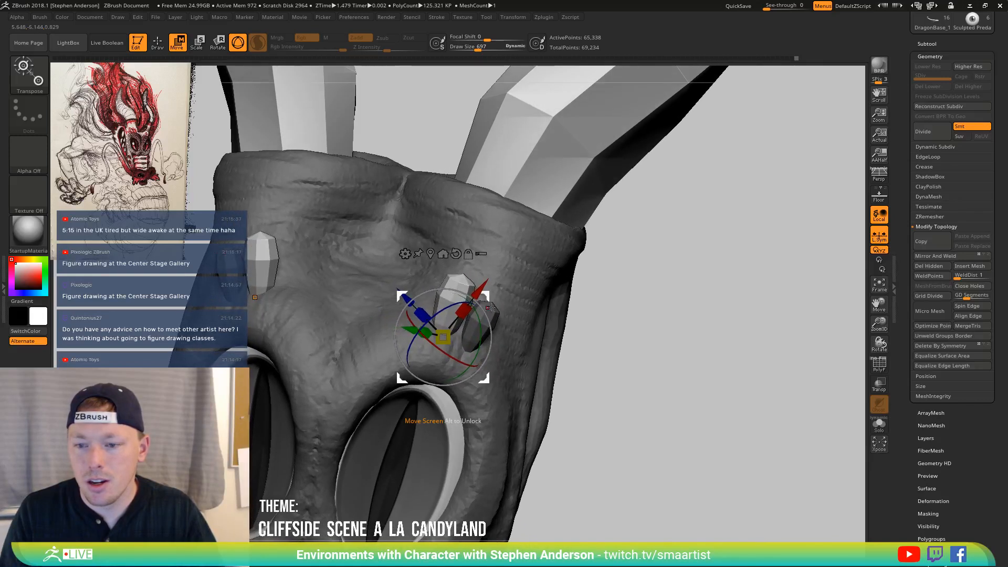
drag(489, 295, 442, 296)
drag(421, 336, 444, 330)
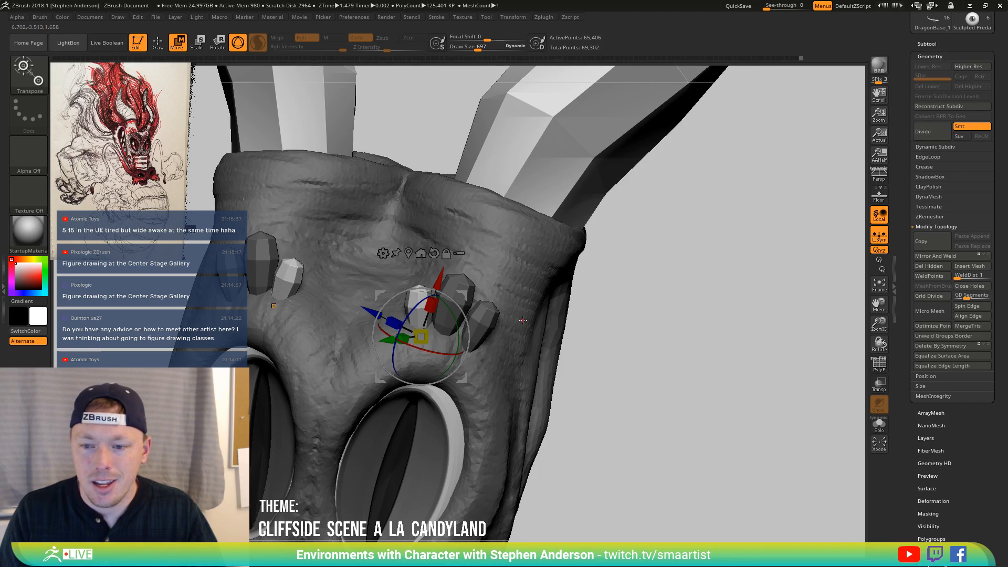
click(487, 314)
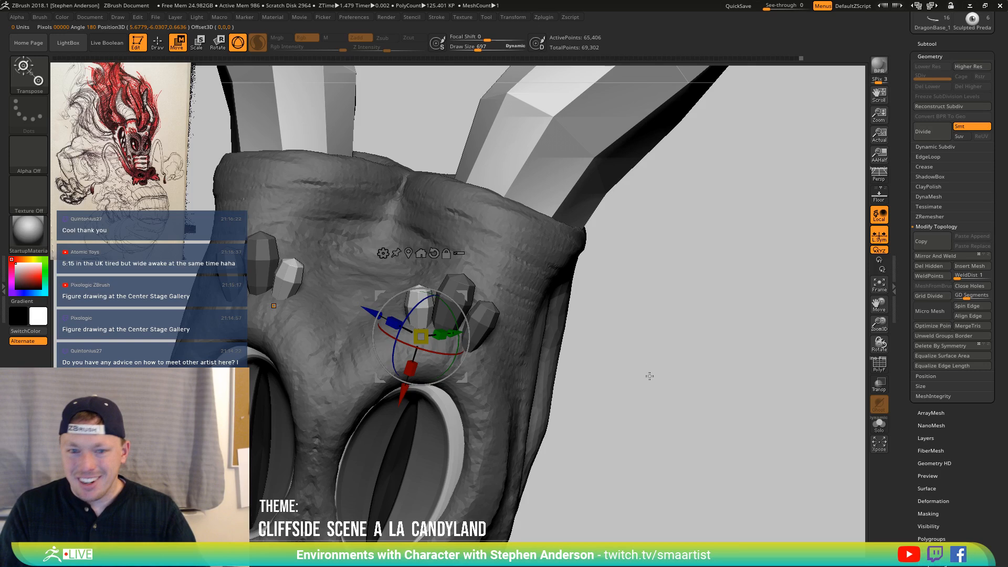
Clear the mask on the head, return to draw mode and display the polygroups
ctrl+drag(674, 349, 639, 404)
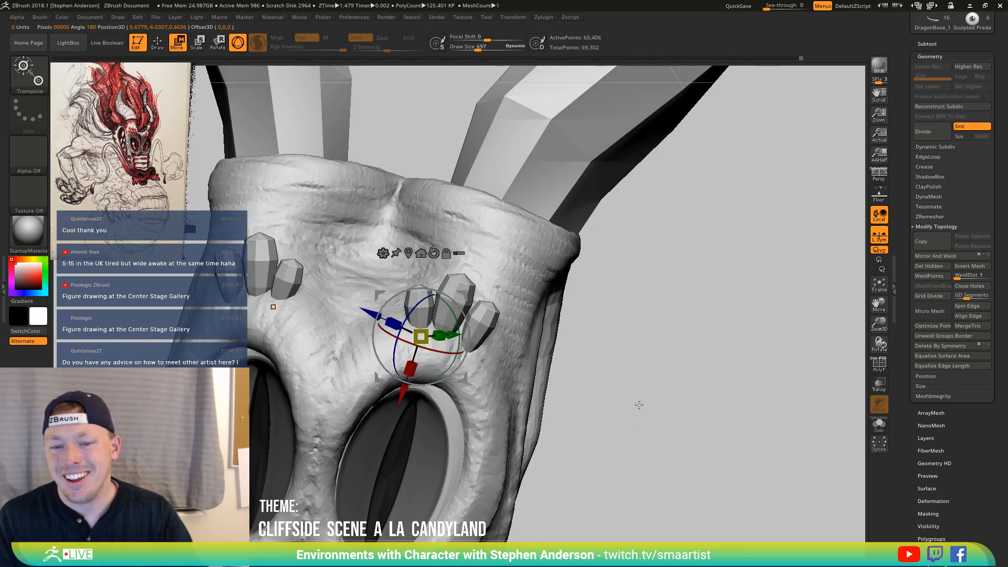
mouse_move(639, 405)
ctrl+right_down()
mouse_move(608, 319)
mouse_move(572, 378)
mouse_move(607, 407)
ctrl+right_up()
key(q)
mouse_move(619, 363)
right_down()
mouse_move(621, 411)
mouse_move(593, 389)
right_up()
key(shift+f)
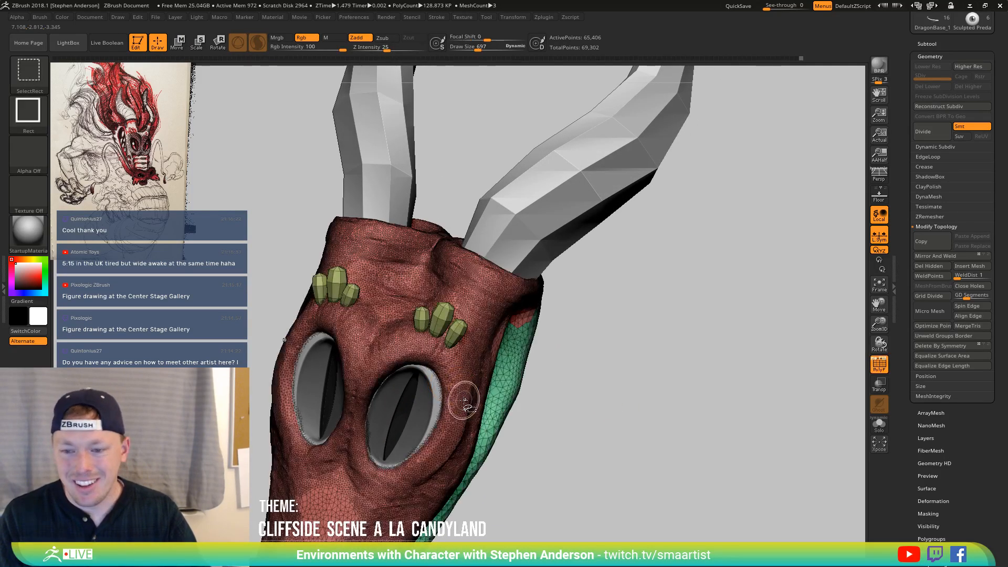
Hide the brow spikes by isolating the head, split the hidden parts into their own subtool, and select it
ctrl+shift+click(465, 400)
key(ctrl+shift+a)
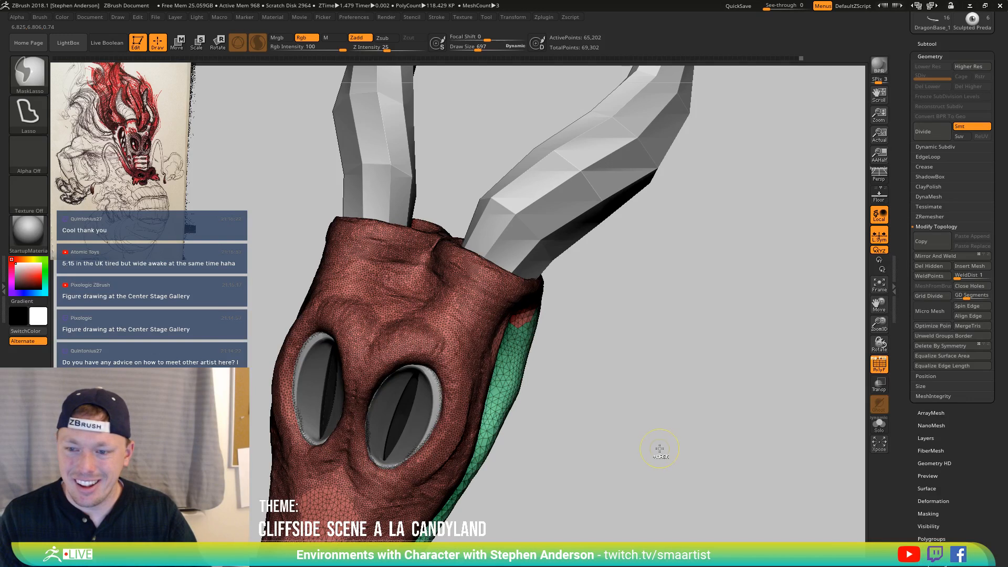
mouse_move(660, 449)
ctrl+right_down()
mouse_move(553, 383)
mouse_move(567, 367)
mouse_move(578, 419)
mouse_move(572, 387)
mouse_move(672, 369)
ctrl+right_up()
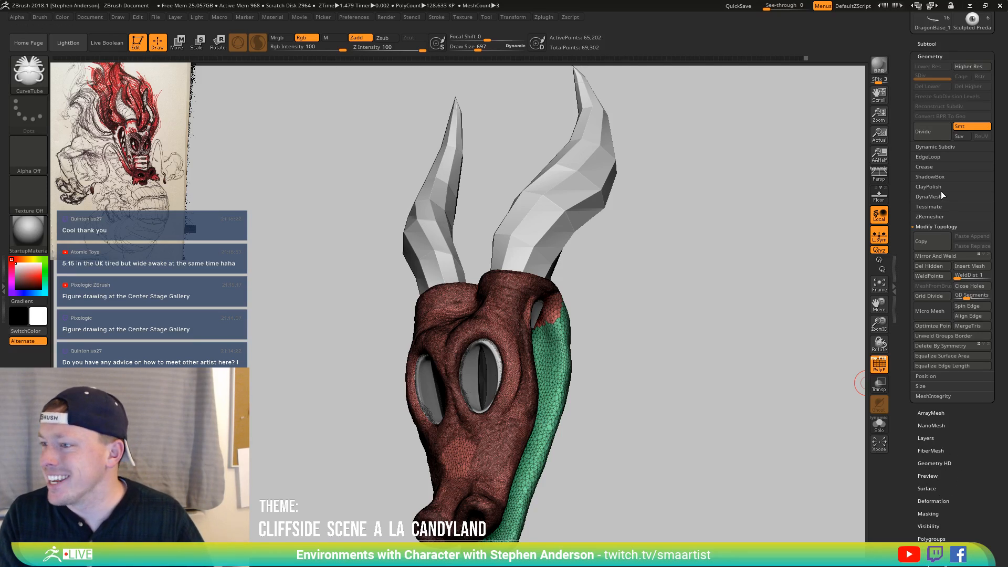
click(930, 45)
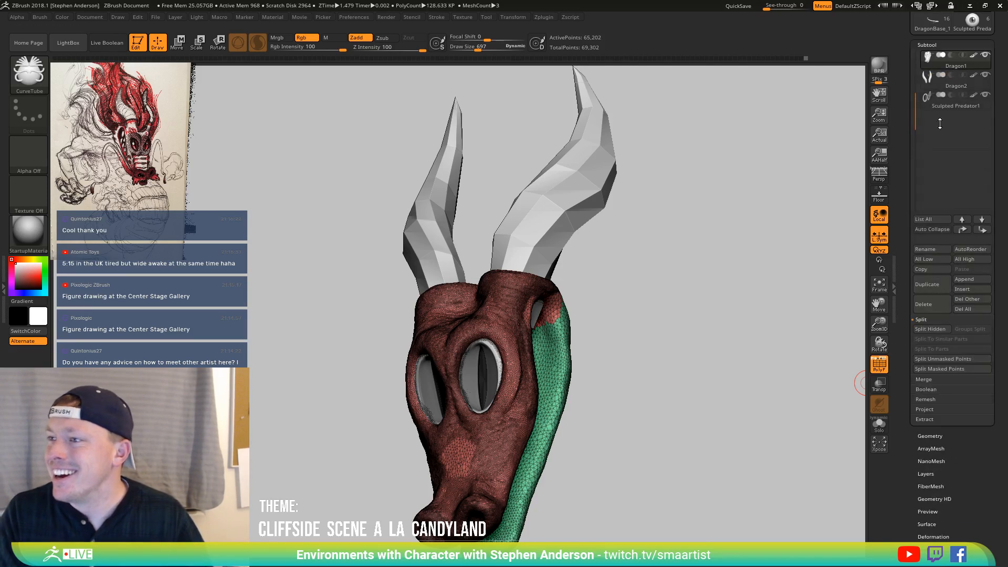
click(942, 329)
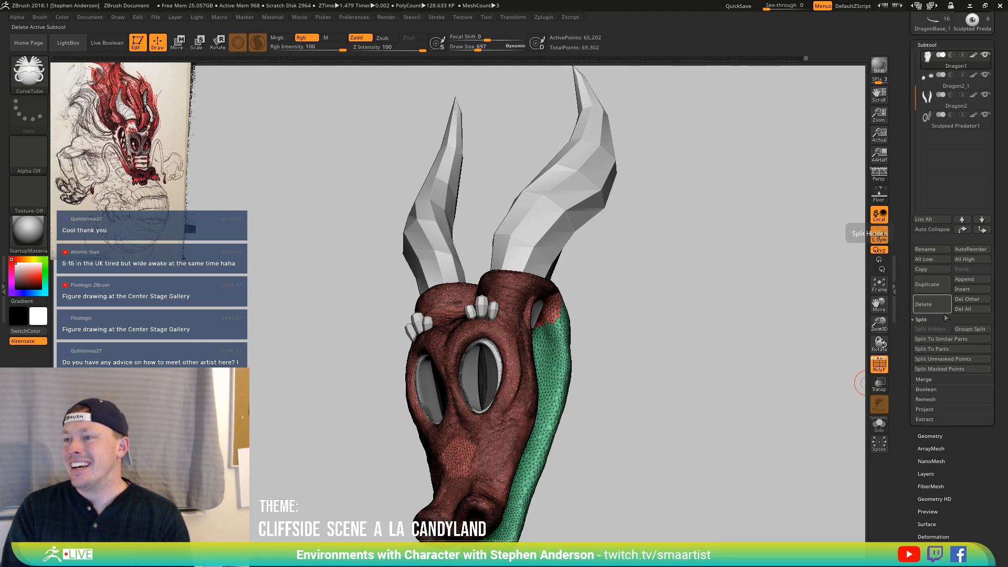
click(927, 78)
Examine the brow spikes and the dragon head from several angles
drag(624, 333, 632, 352)
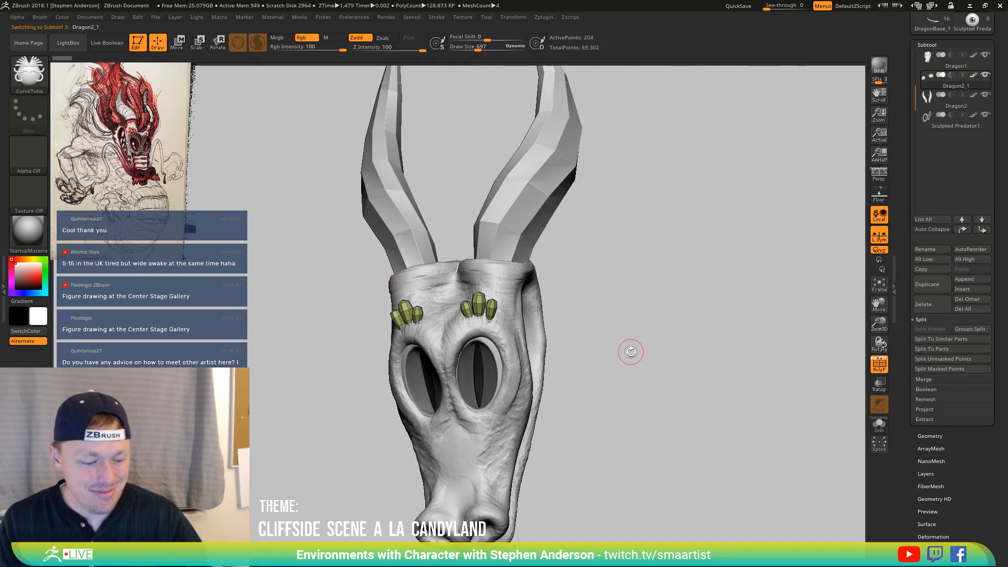
click(937, 435)
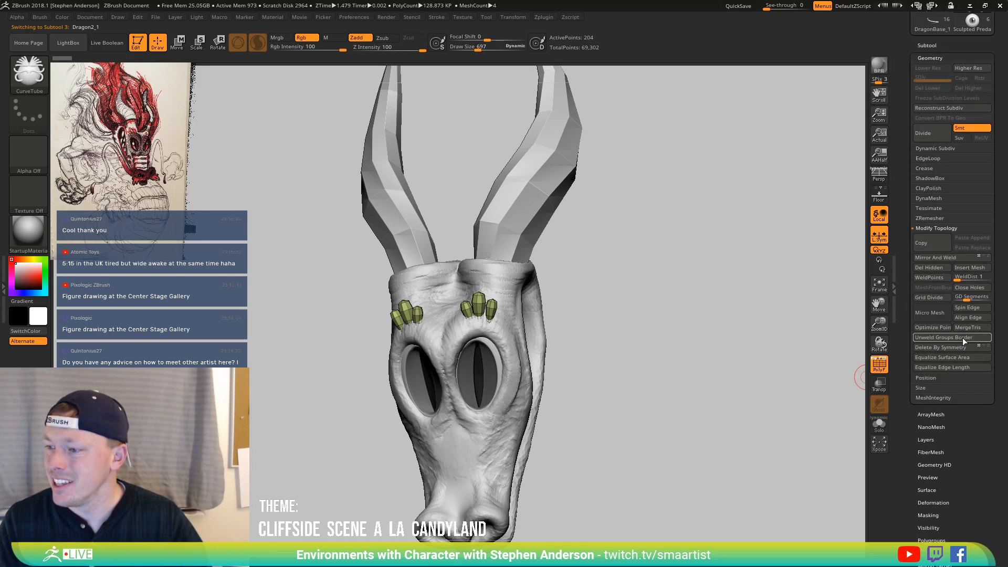
click(934, 198)
click(922, 199)
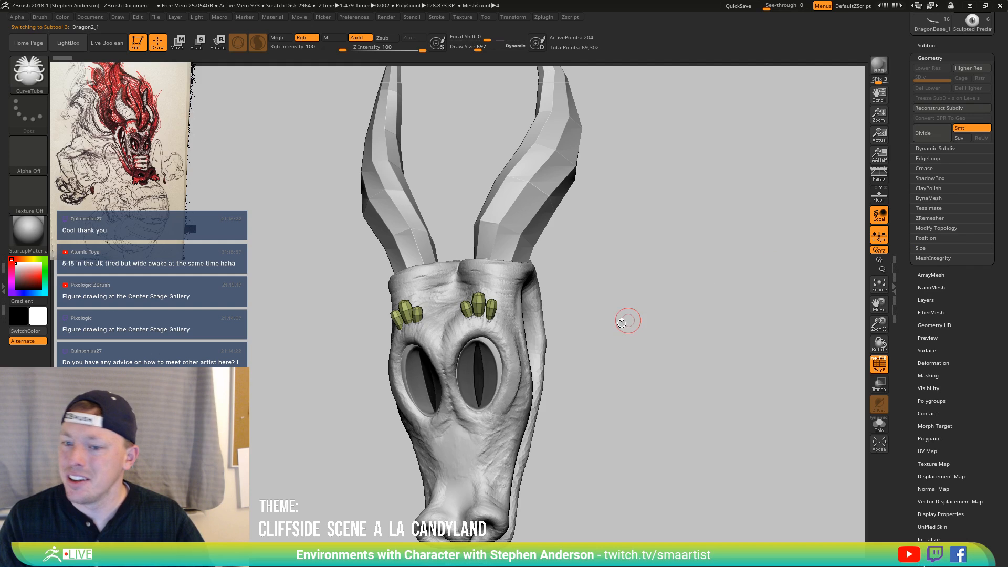
drag(628, 321, 526, 351)
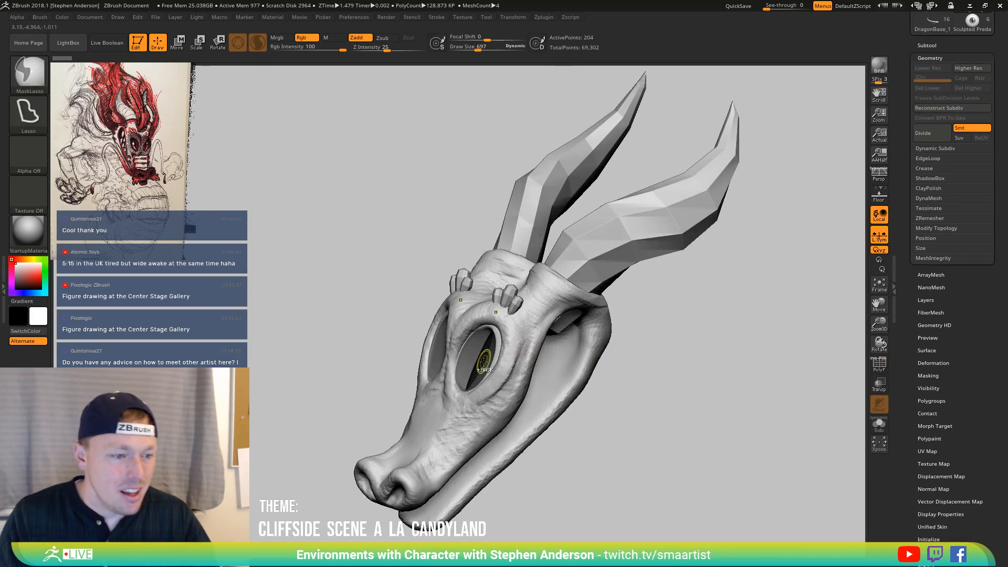
ctrl+right_drag(484, 356, 504, 413)
alt+right_drag(457, 441, 481, 348)
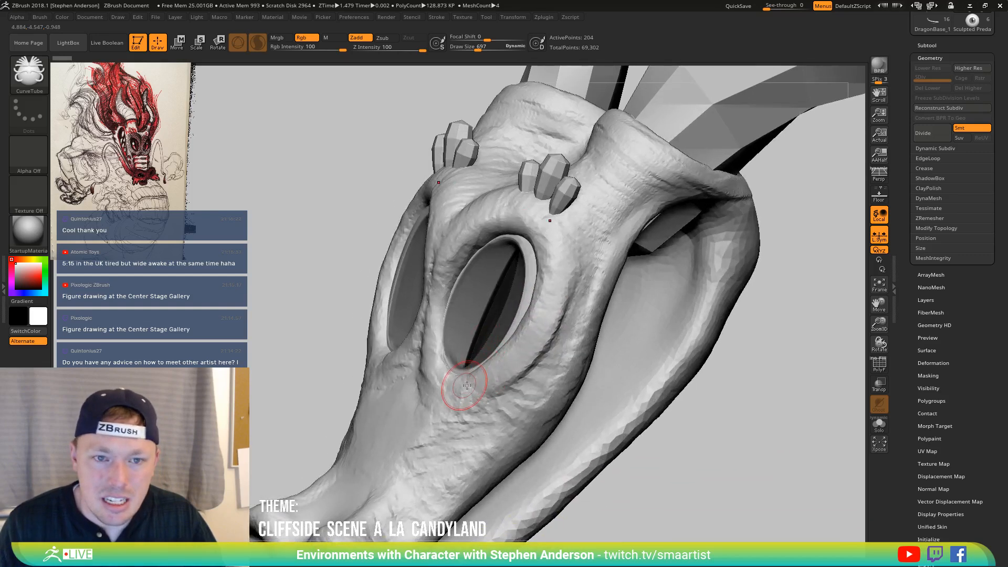
right_drag(464, 387, 520, 394)
ctrl+right_drag(422, 395, 420, 415)
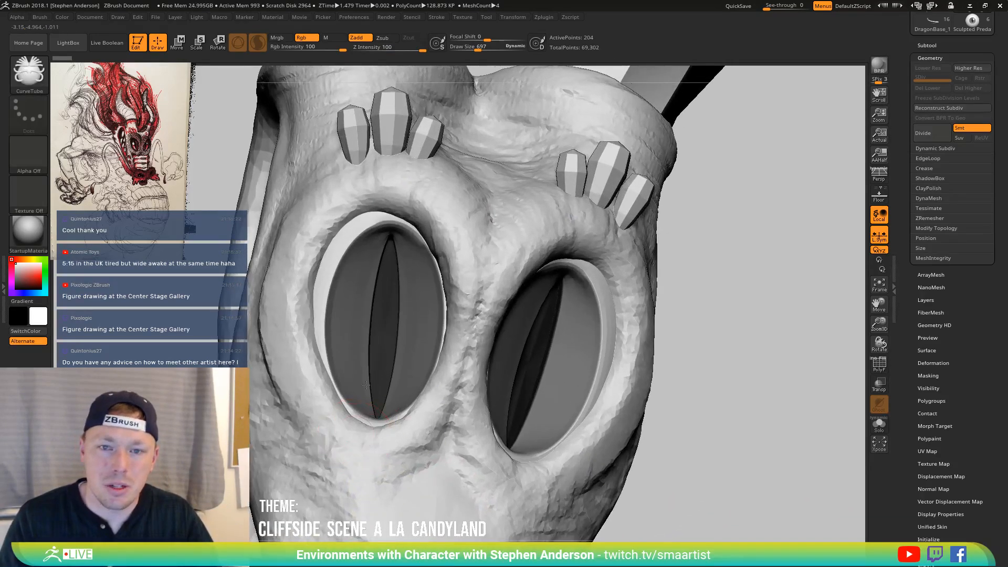
mouse_move(449, 487)
alt+right_down()
mouse_move(480, 394)
mouse_move(445, 312)
alt+right_up()
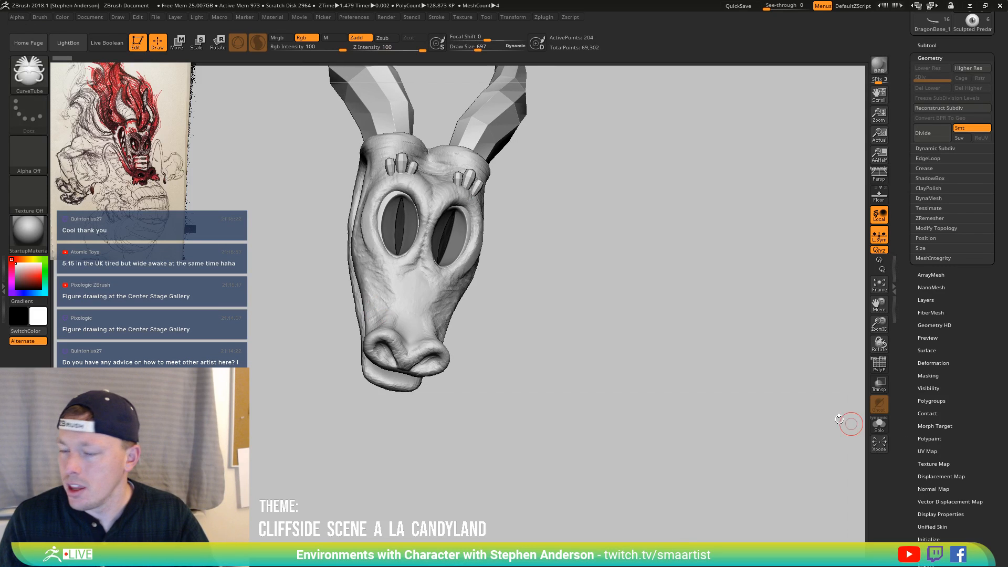
Assign a separate polygroup to each spike with Auto Groups, then apply Mirror And Weld to the spike subtool
key(shift+f)
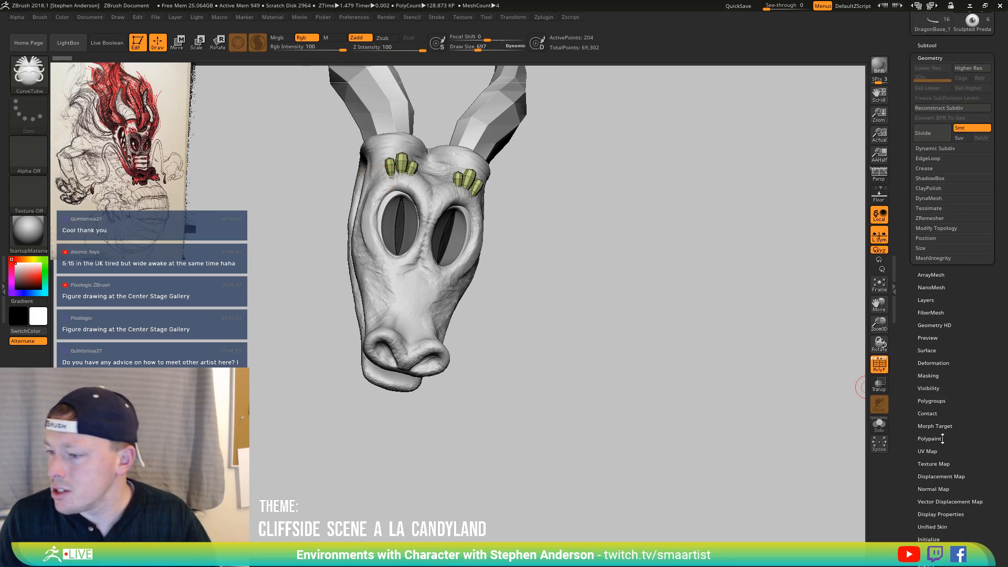
click(932, 401)
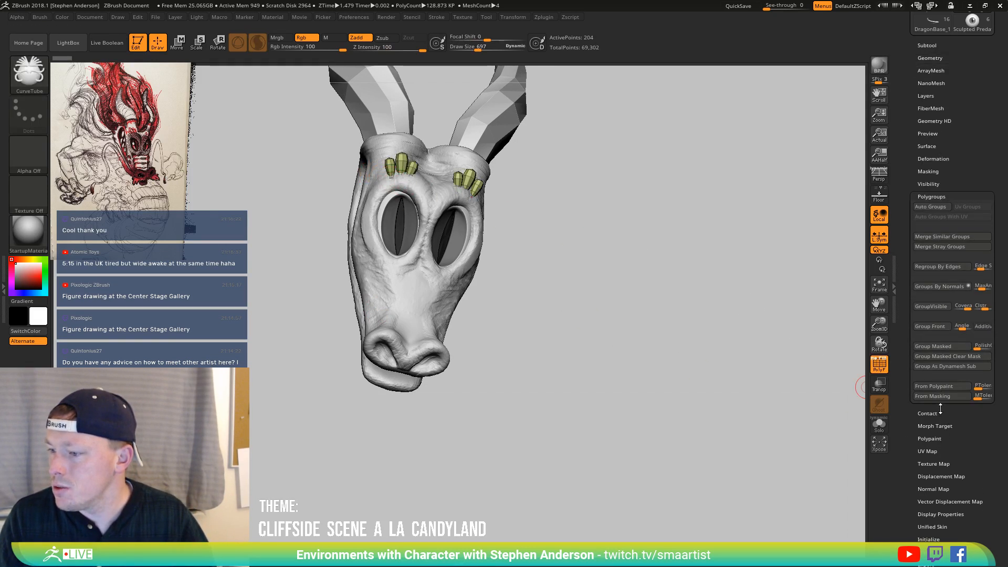
click(931, 206)
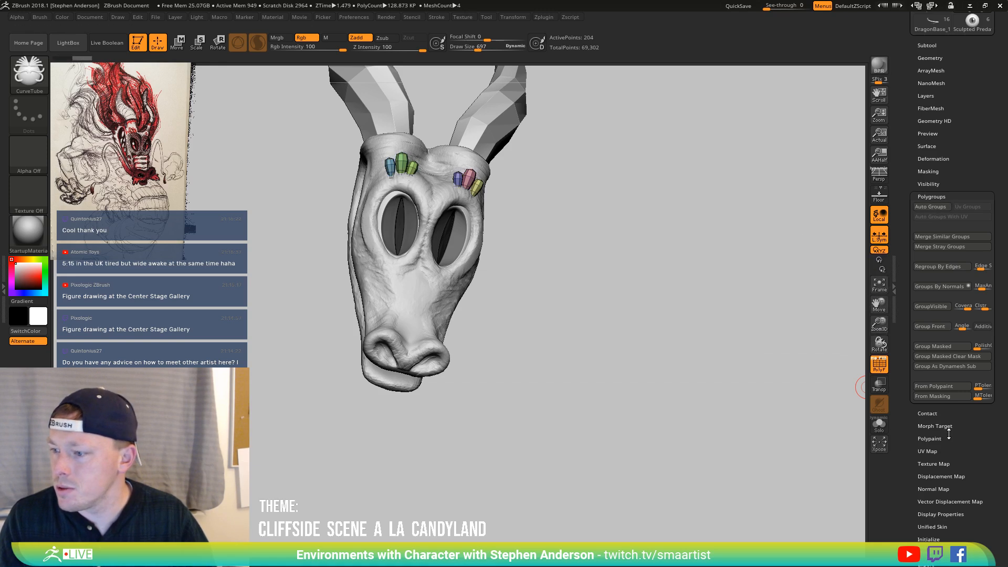
click(932, 58)
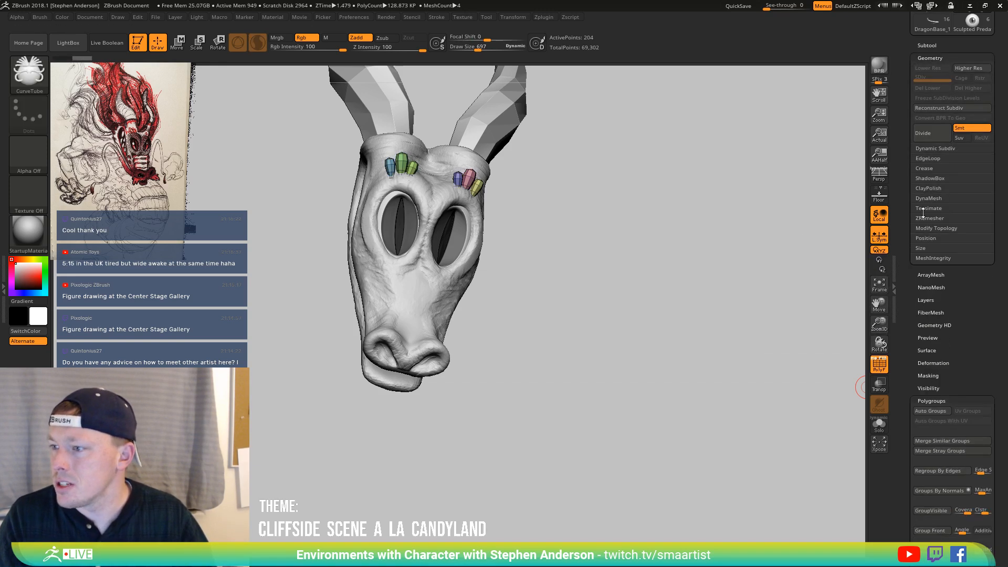
click(945, 229)
click(936, 257)
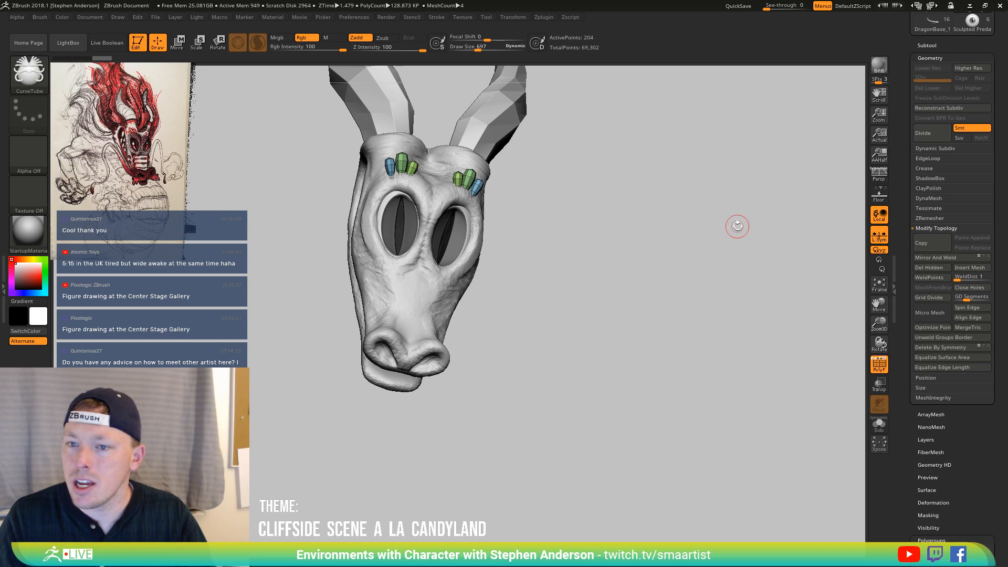
Mask everything except the outermost brow spike and duplicate it, moving the copy away from the brow
mouse_move(562, 202)
mouse_down()
mouse_move(554, 209)
mouse_move(563, 214)
mouse_up()
key(w)
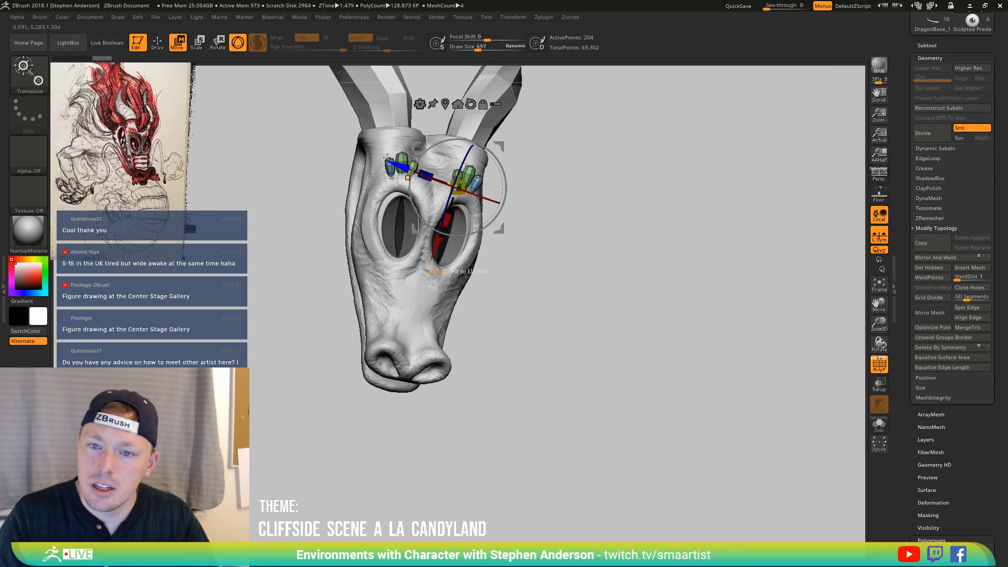
ctrl+click(390, 172)
mouse_move(519, 185)
mouse_down()
mouse_move(572, 175)
mouse_move(484, 163)
mouse_move(473, 173)
mouse_move(508, 170)
mouse_up()
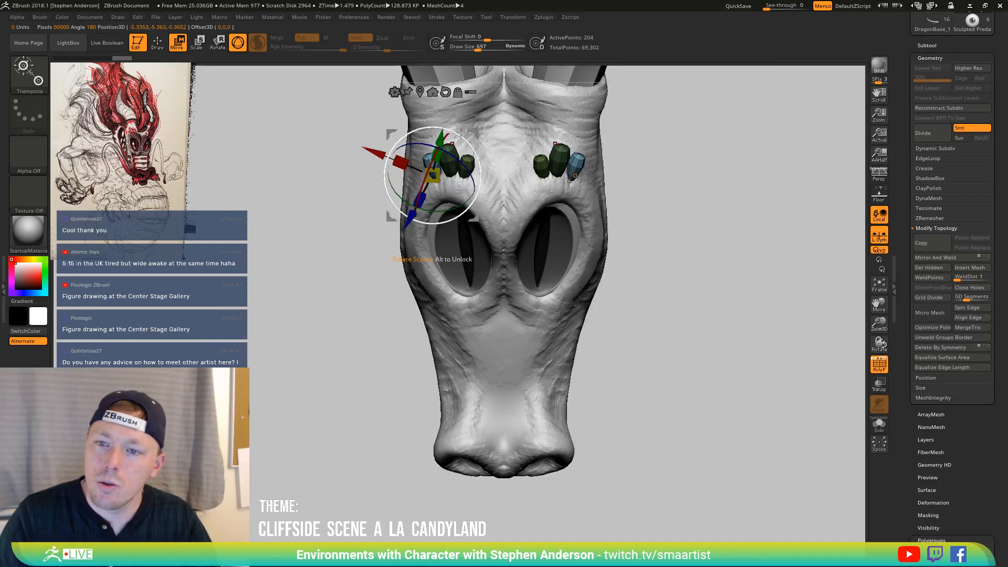
ctrl+drag(477, 131, 709, 334)
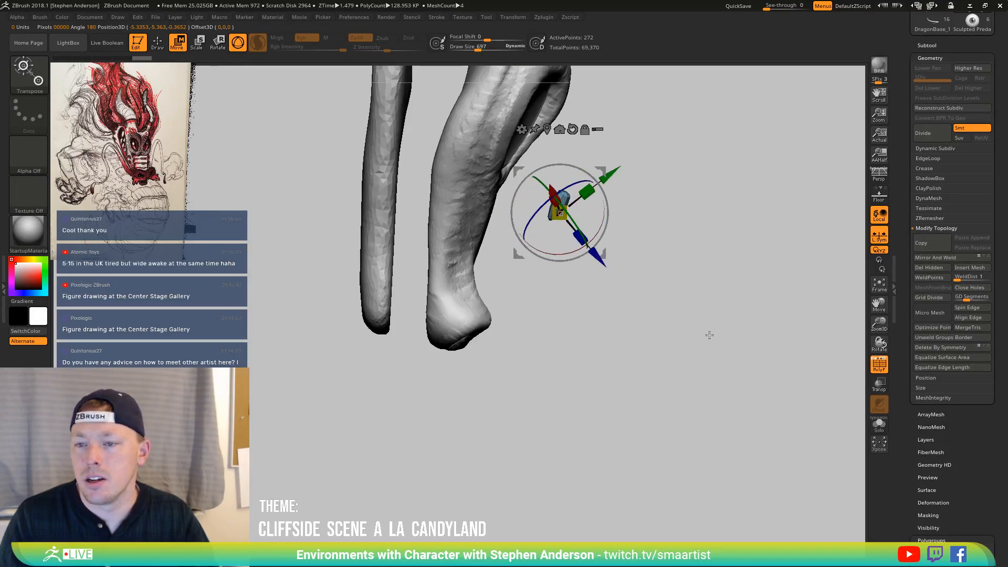
Rotate and place the copied spike on the side of the snout below the eye and invert the mask
drag(602, 171, 520, 163)
drag(605, 199, 368, 279)
drag(431, 286, 433, 302)
right_drag(470, 337, 480, 307)
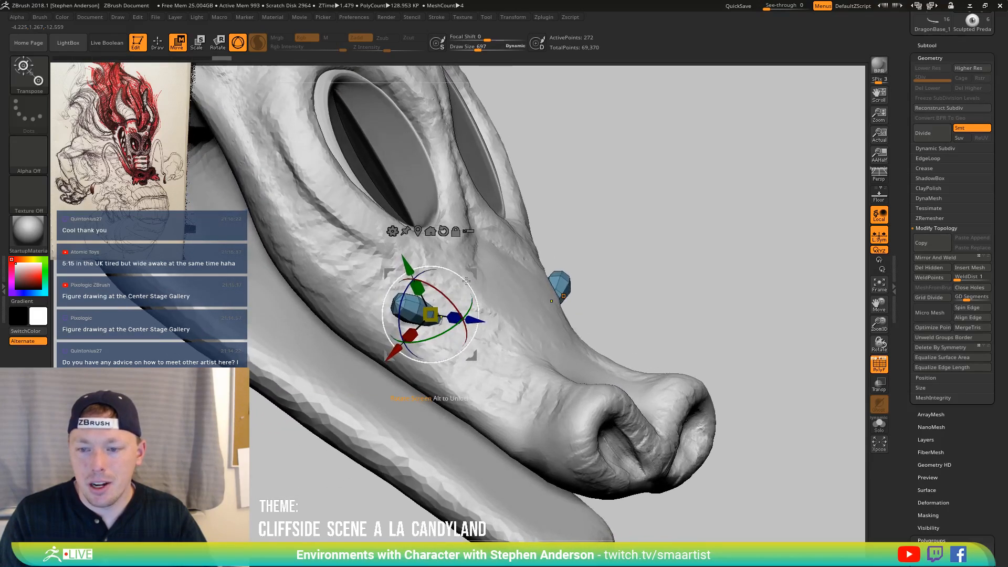
key(ctrl)
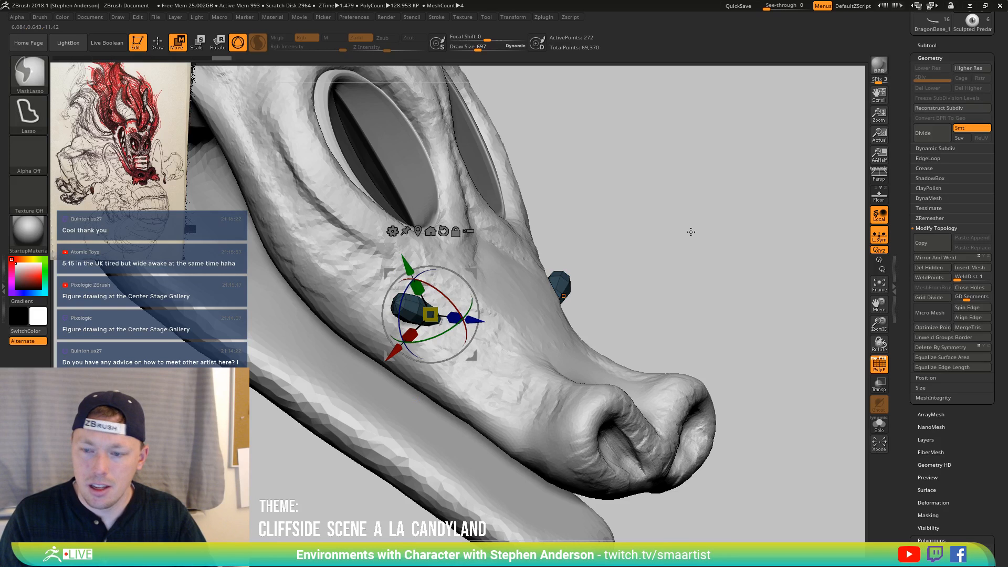
Group the snout spike pair into a single polygroup and duplicate it forward along the snout toward the nostrils
key(ctrl+w)
alt+click(563, 279)
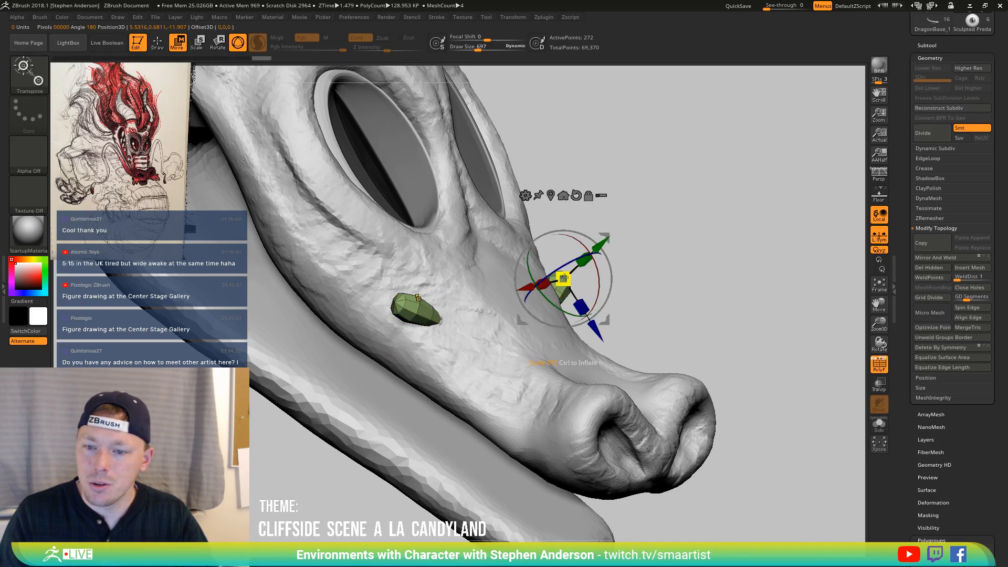
click(419, 299)
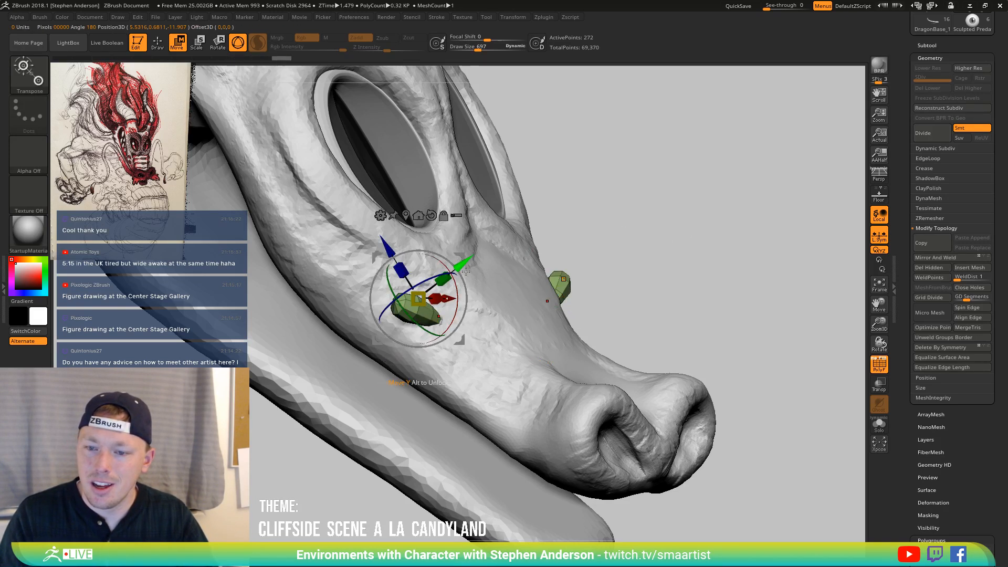
right_drag(466, 272, 469, 273)
ctrl+drag(468, 260, 502, 289)
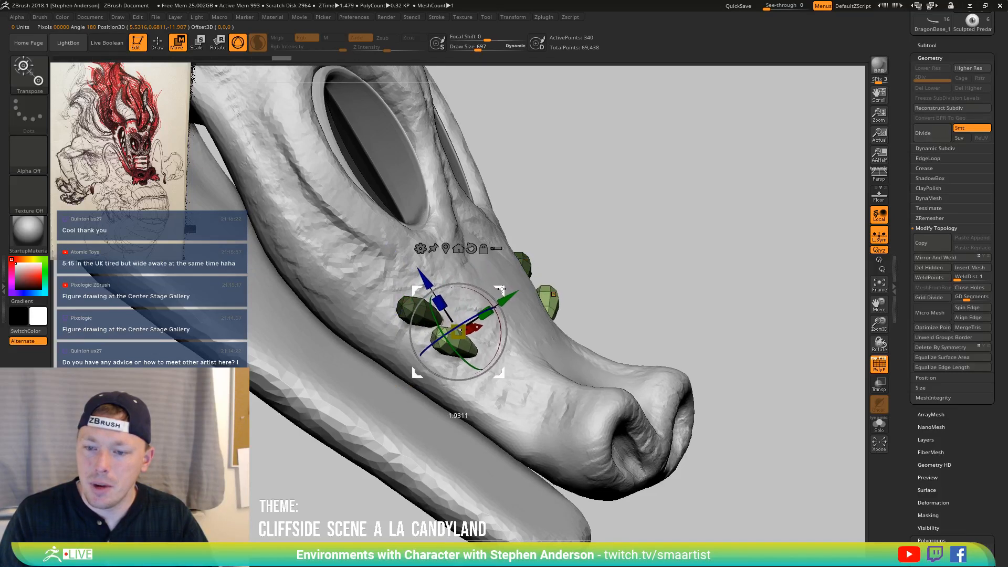
Position and rotate the copied spike so it sits on the snout surface in front of the first one
right_drag(565, 288, 465, 336)
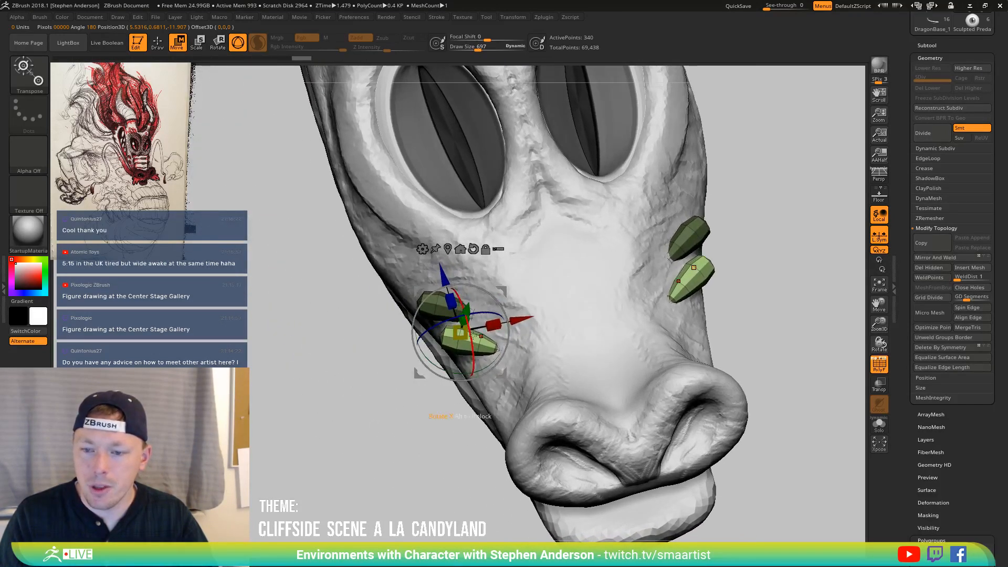
alt+drag(457, 332, 474, 348)
right_drag(386, 344, 425, 328)
drag(479, 313, 482, 309)
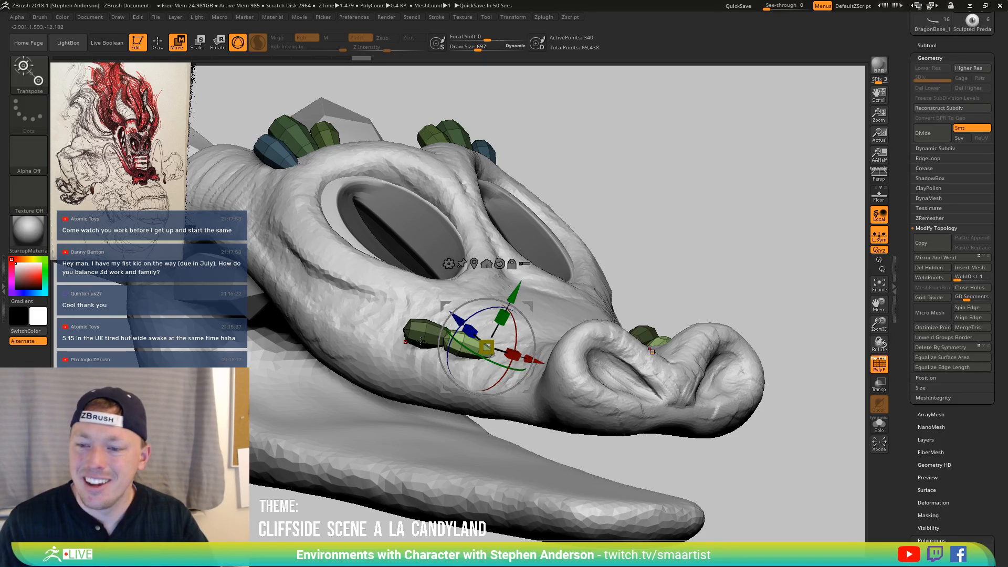
mouse_move(682, 246)
mouse_down()
mouse_move(638, 263)
mouse_move(671, 239)
mouse_up()
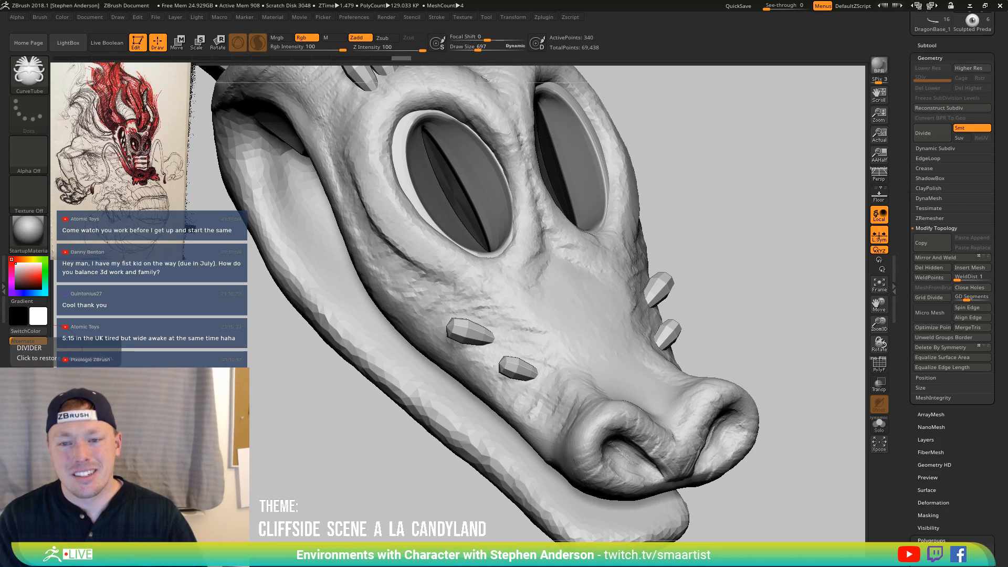
Select the head subtool and reshape the lower jaw using the Move brush at draw size 2157
mouse_move(371, 319)
ctrl+right_down()
mouse_move(367, 279)
mouse_move(390, 345)
mouse_move(435, 320)
mouse_move(394, 371)
ctrl+right_up()
key(shift)
key(b)
key(m)
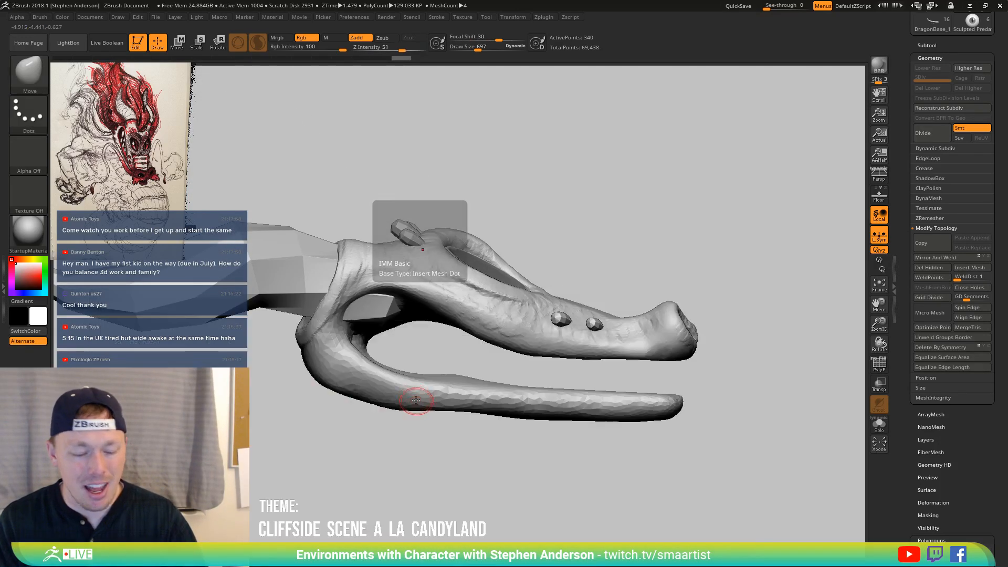
key(v)
key(s)
drag(393, 405, 412, 410)
key(s)
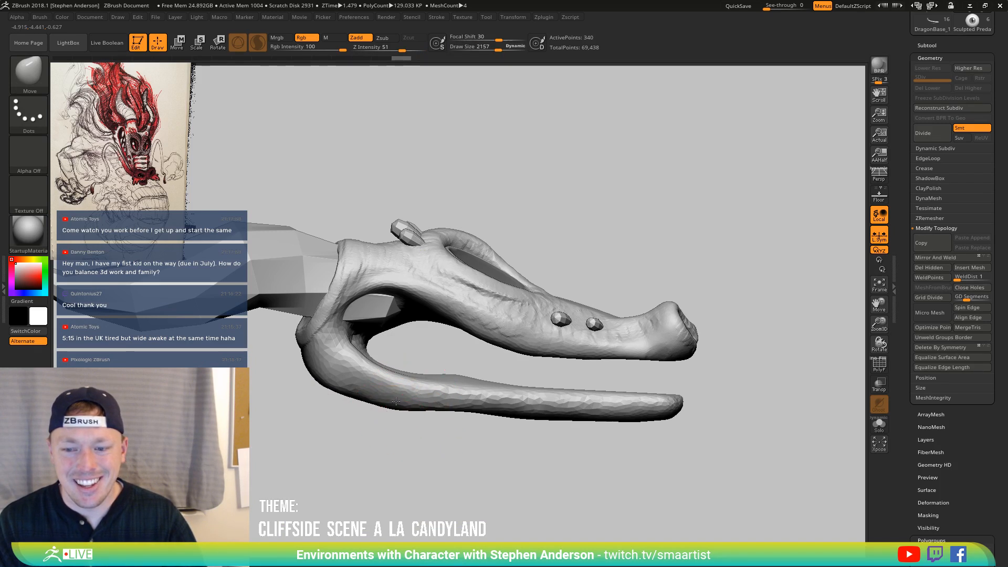
alt+click(408, 405)
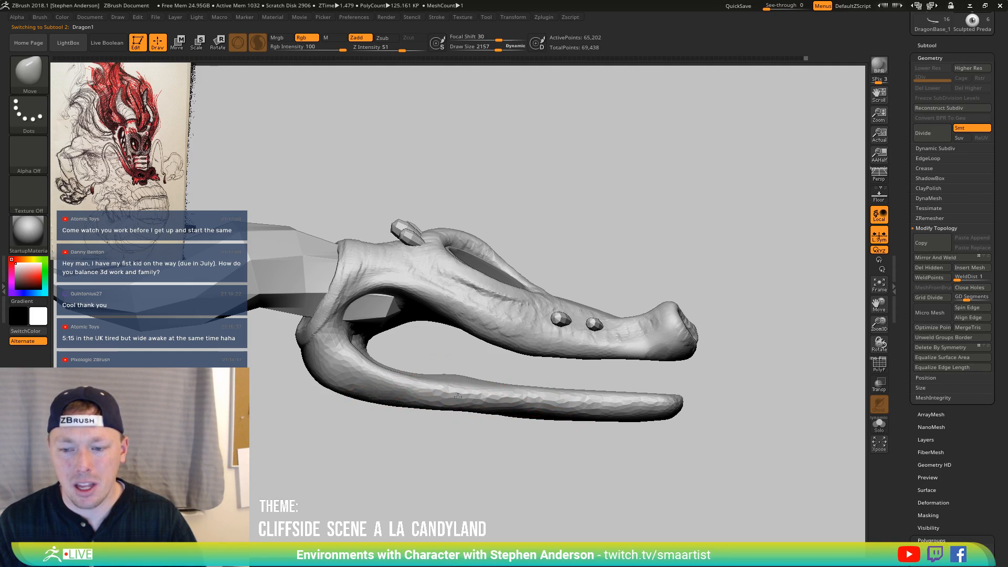
right_drag(472, 391, 475, 366)
drag(457, 364, 426, 361)
drag(481, 418, 409, 403)
alt+right_drag(424, 362, 493, 359)
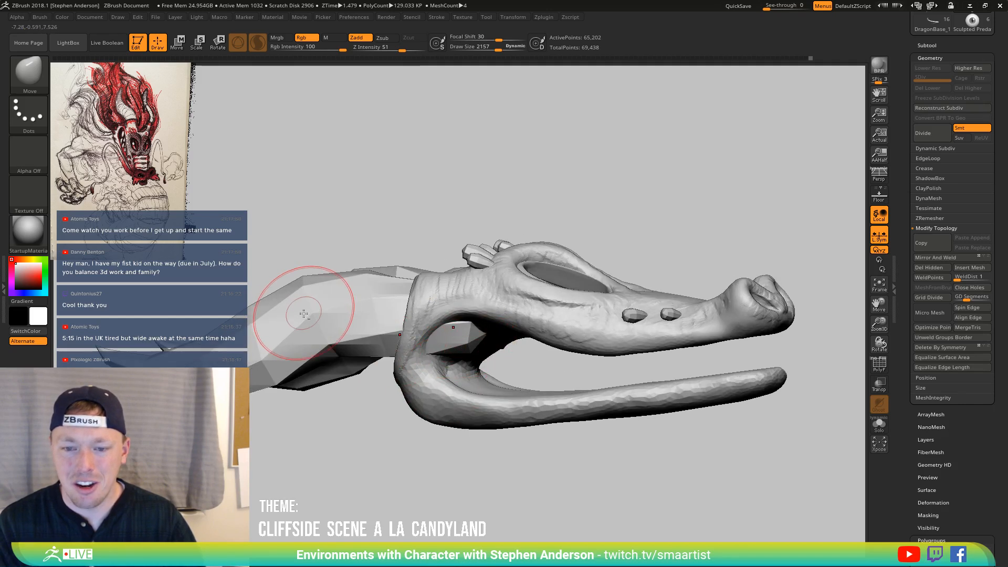
Select the horns subtool and cut the horn bases flat with the ClipCurve brush
alt+click(337, 318)
mouse_move(399, 352)
right_down()
mouse_move(431, 363)
mouse_move(479, 338)
right_up()
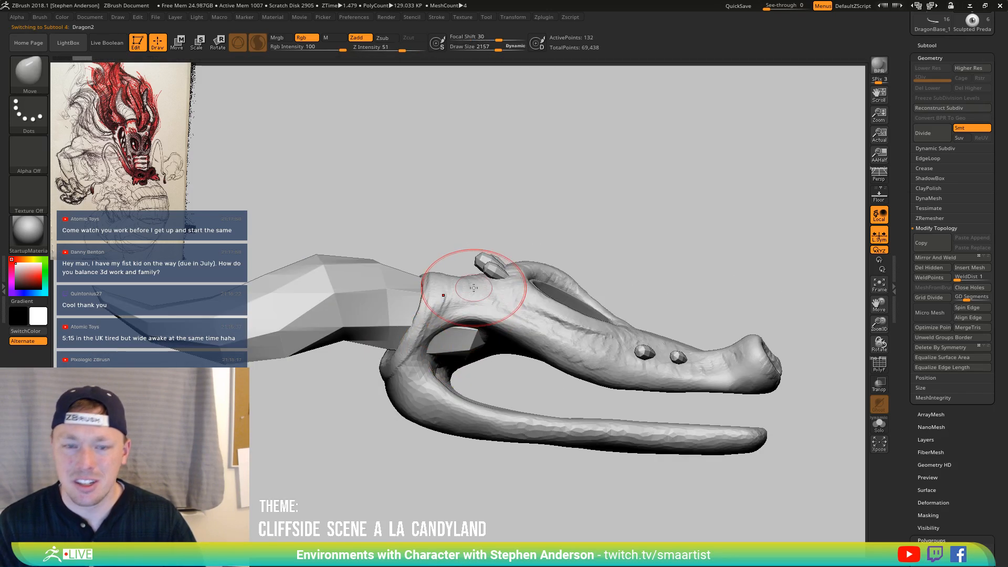
key(ctrl+shift)
click(39, 74)
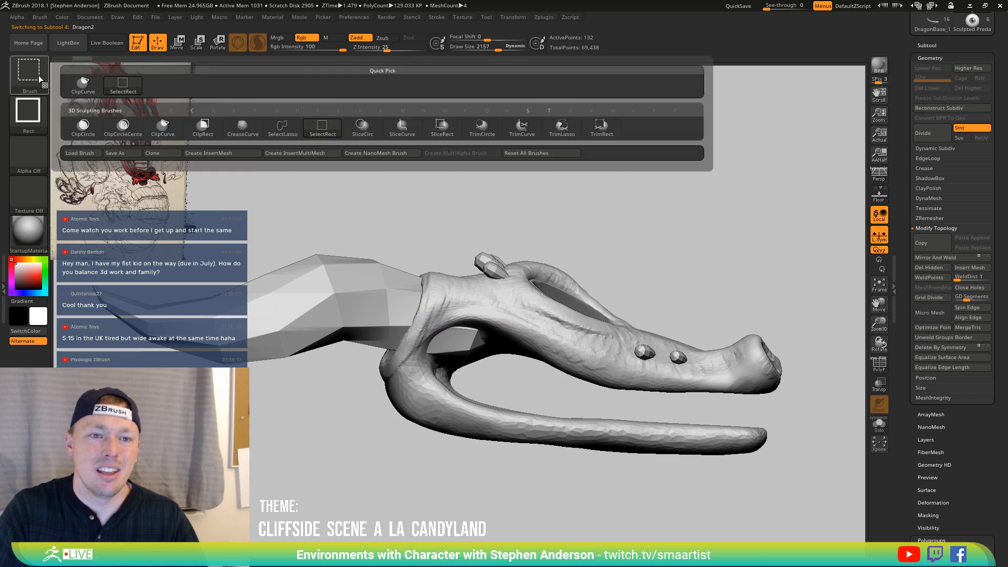
click(83, 83)
mouse_move(453, 239)
ctrl+shift+mouse_down()
mouse_move(434, 336)
mouse_move(377, 412)
ctrl+shift+mouse_up()
Pull the horn bases into the sockets at the back of the head with the Move brush
mouse_move(431, 394)
right_down()
mouse_move(480, 340)
mouse_move(423, 288)
mouse_move(404, 331)
right_up()
key(b)
key(m)
key(v)
drag(405, 336, 397, 320)
mouse_move(397, 323)
right_down()
mouse_move(428, 375)
mouse_move(406, 357)
right_up()
drag(406, 357, 390, 376)
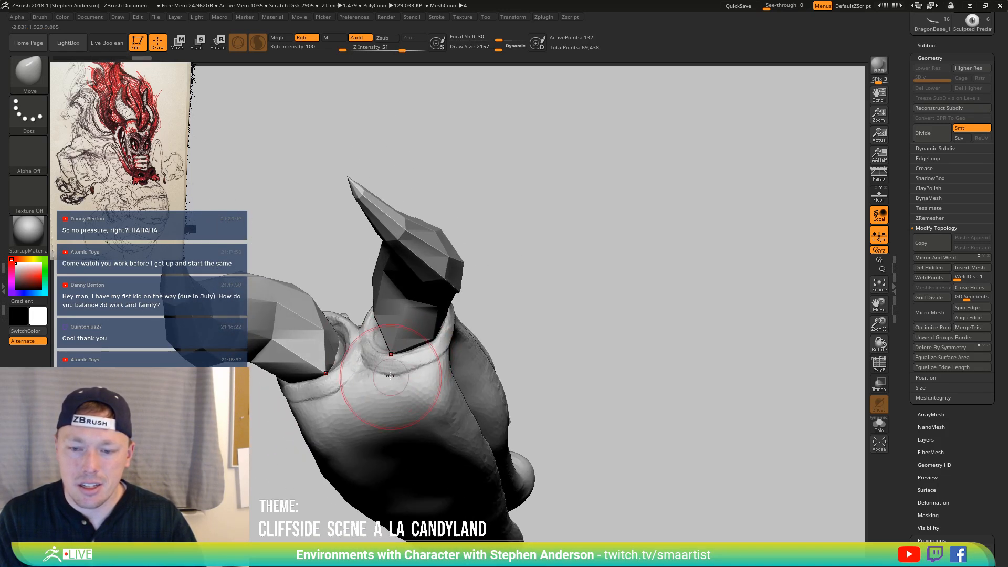
mouse_move(390, 376)
right_down()
mouse_move(402, 410)
mouse_move(412, 371)
right_up()
drag(405, 350, 375, 378)
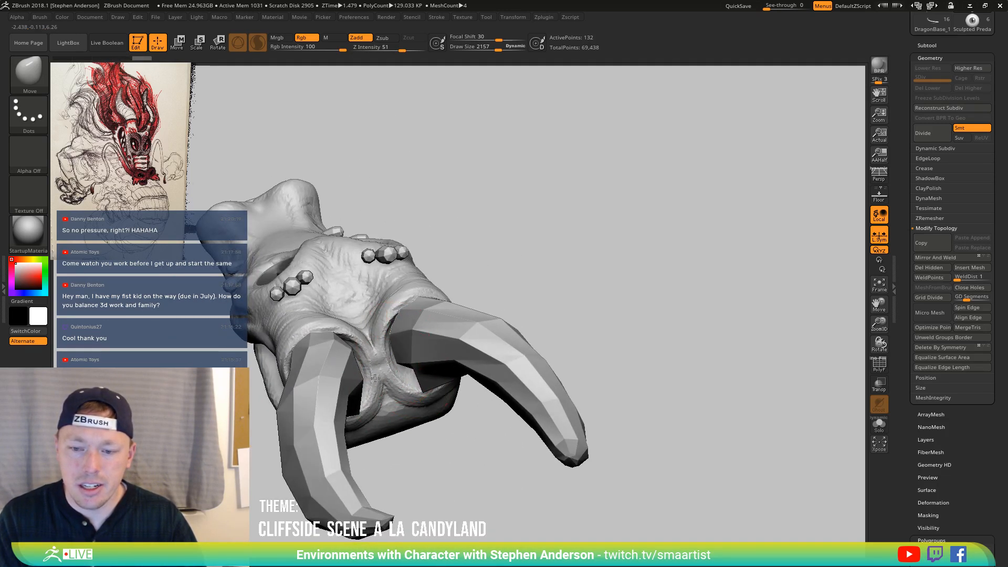
right_drag(375, 378, 437, 360)
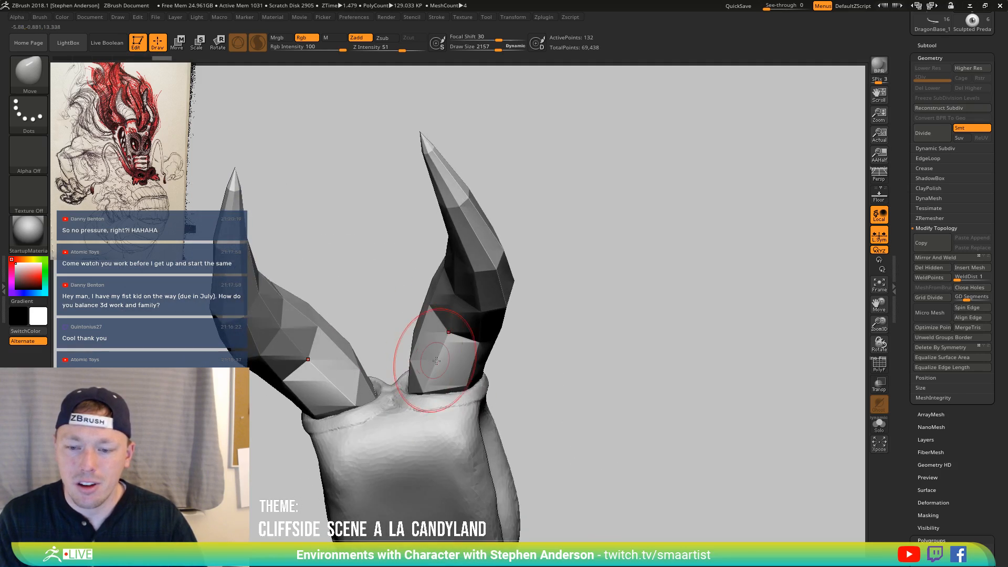
Isolate the horns, refine their lower ends with the Move brush at draw size 1365, and show the other subtools again
click(878, 424)
right_drag(522, 439, 395, 387)
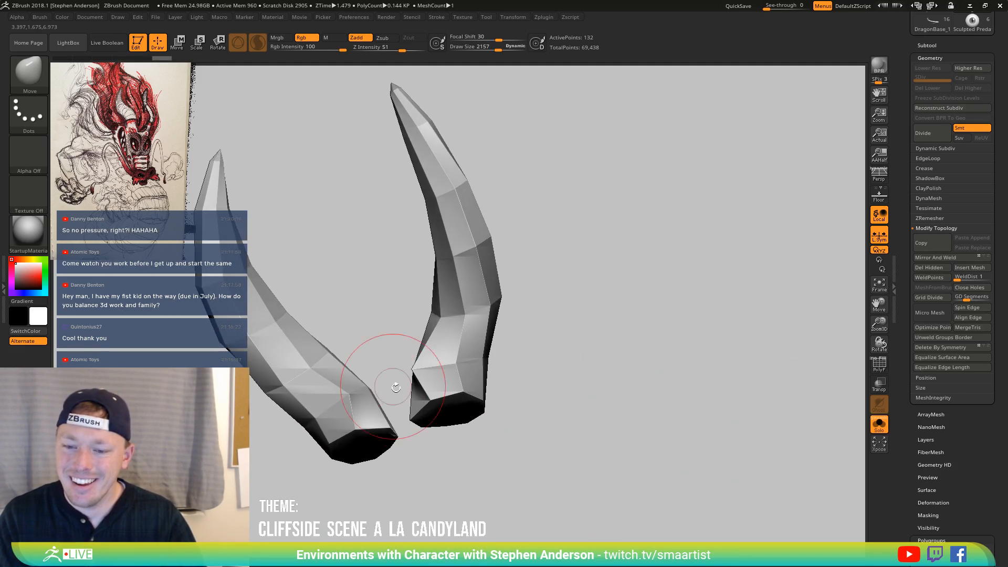
key(s)
drag(433, 402, 401, 411)
key(s)
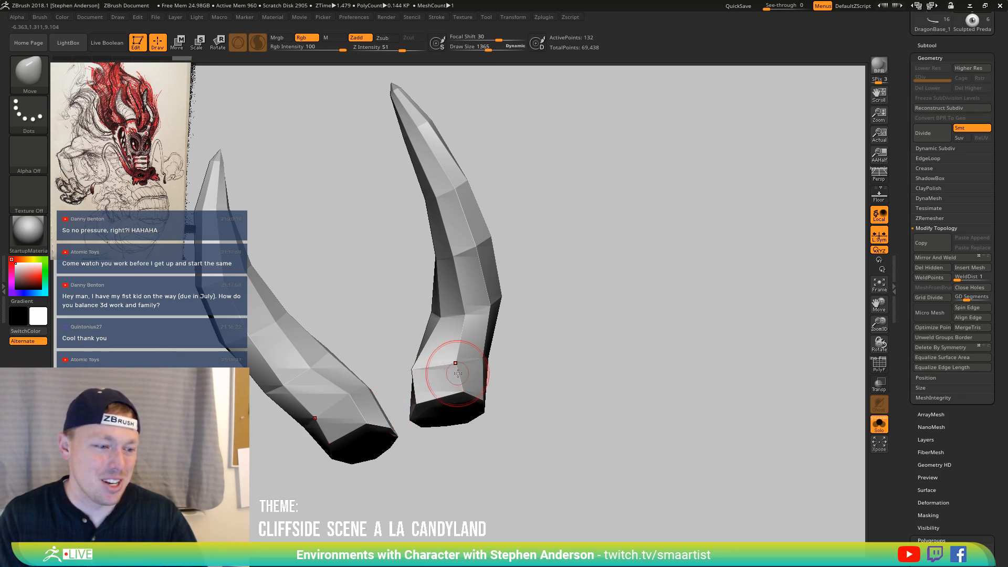
click(879, 424)
mouse_move(452, 341)
right_down()
mouse_move(426, 389)
mouse_move(423, 356)
mouse_move(408, 363)
mouse_move(430, 413)
right_up()
drag(430, 413, 421, 364)
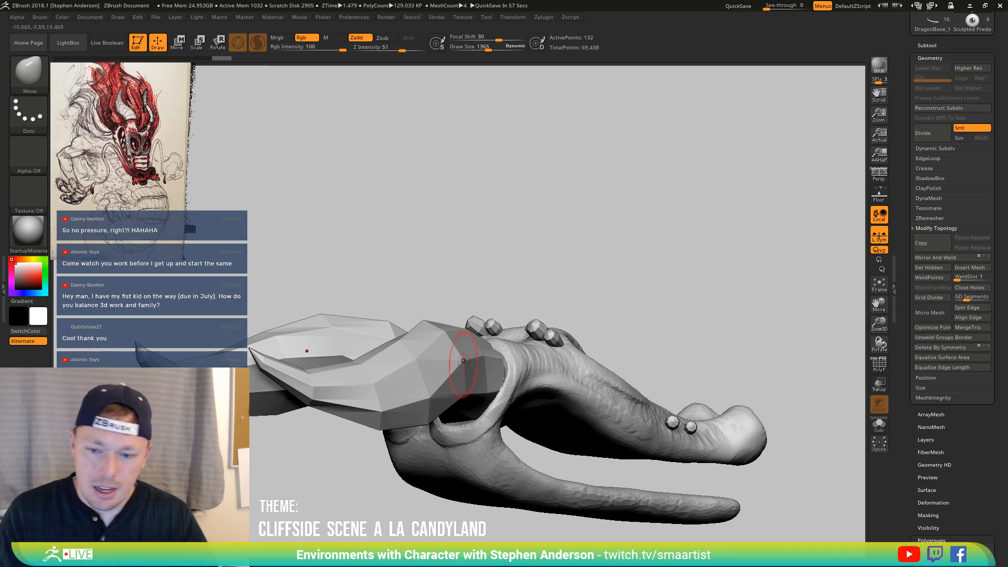
Mask an edge loop near the horn base using the ZModeler edge action Mask with the EdgeLoop Partial target
drag(531, 375, 456, 374)
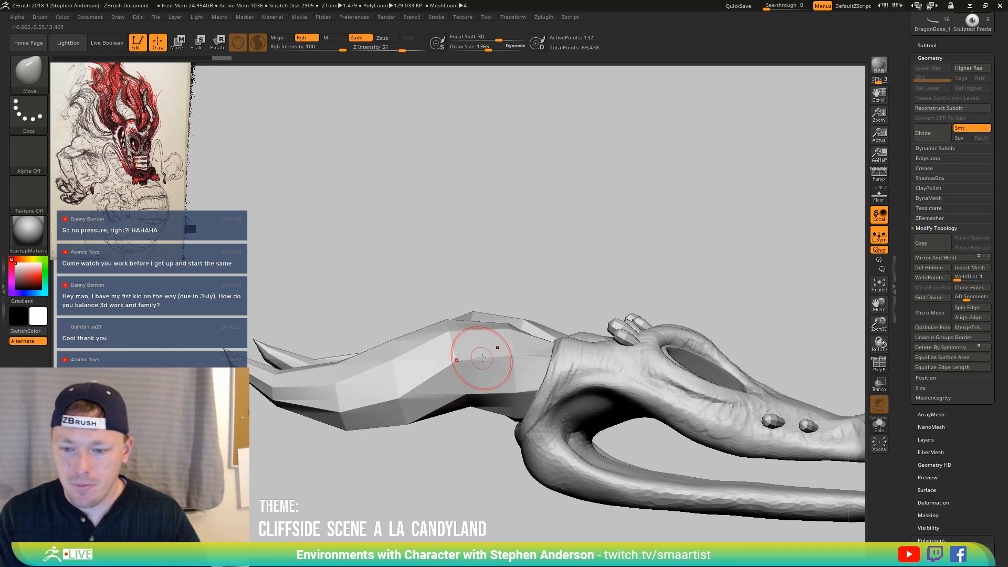
key(b)
key(m)
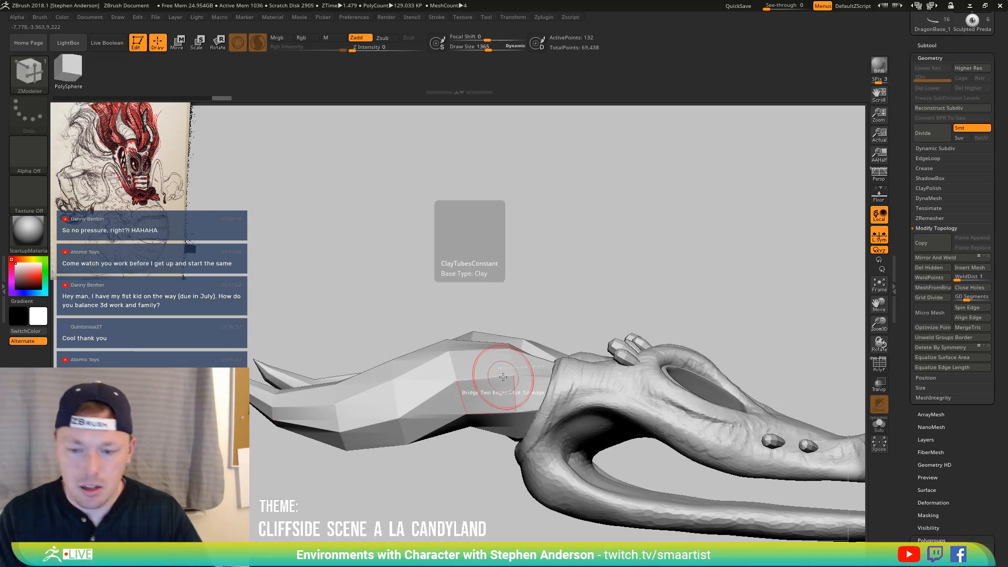
key(space)
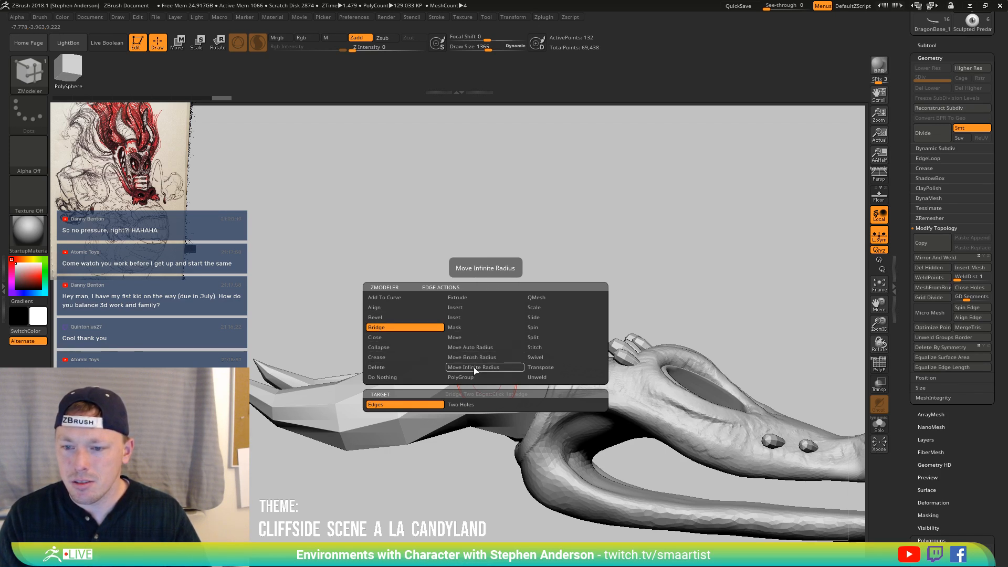
click(462, 328)
click(489, 404)
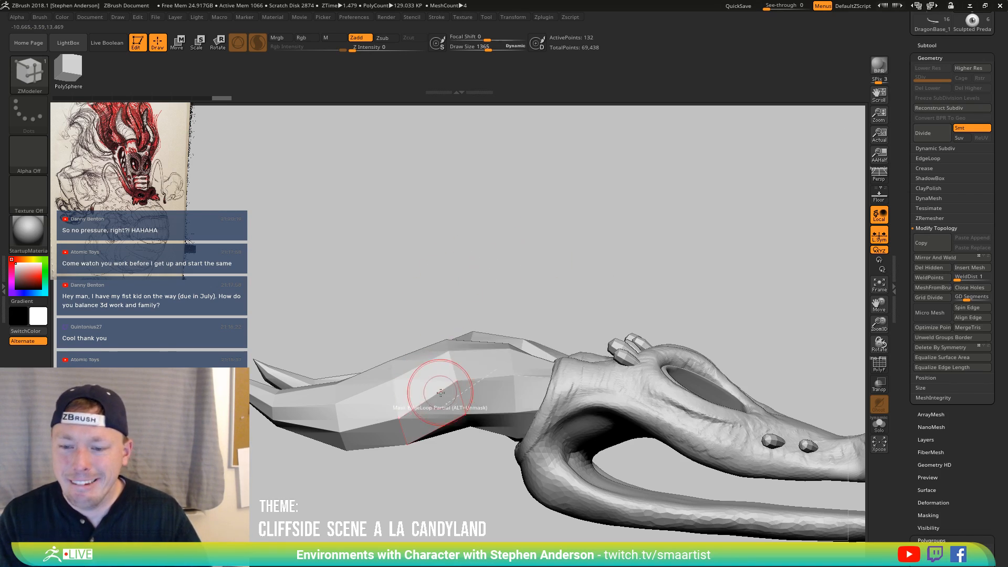
click(484, 378)
Reshape the horns' curve behind the head with the Move brush at draw size 2014
drag(450, 305, 417, 338)
key(b)
key(m)
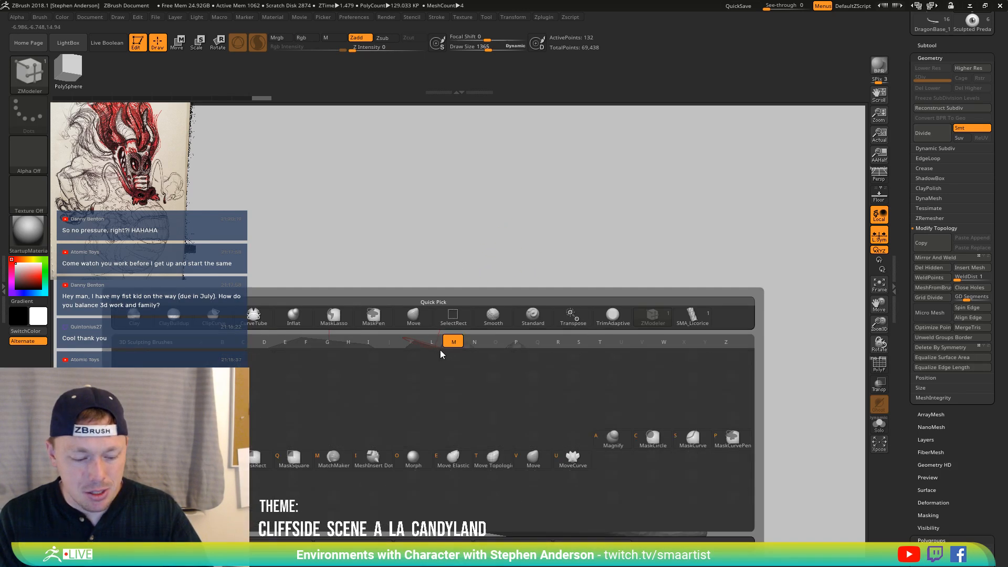
key(v)
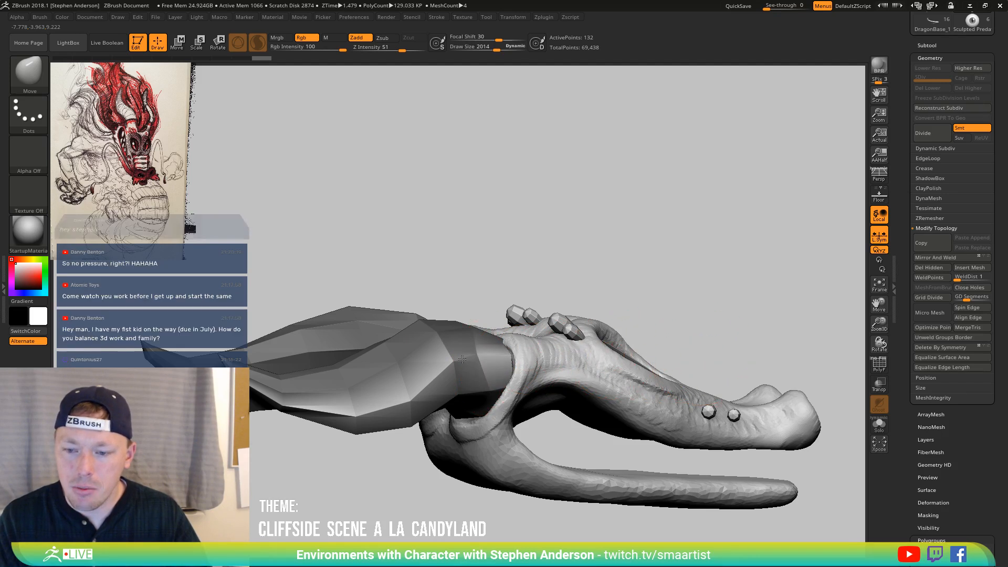
mouse_move(415, 399)
mouse_down()
mouse_move(376, 393)
mouse_move(387, 390)
mouse_up()
mouse_move(353, 412)
right_down()
mouse_move(400, 406)
mouse_move(351, 414)
mouse_move(315, 388)
mouse_move(304, 360)
mouse_move(377, 423)
right_up()
key(space)
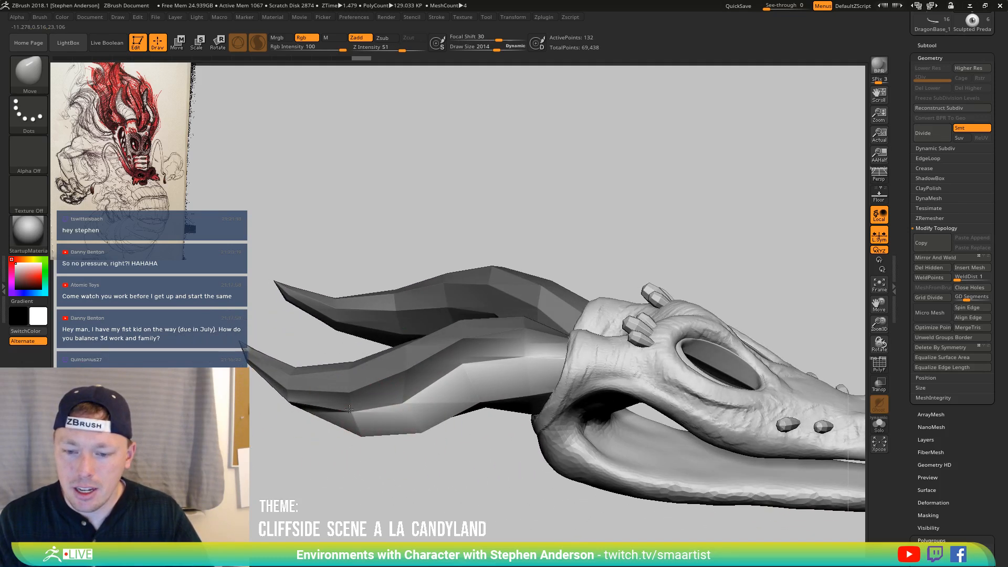
right_drag(473, 365, 485, 337)
Subdivide the horns to smooth them and toggle the polyframe display to check the mesh
key(shift+f)
mouse_move(638, 223)
right_down()
mouse_move(612, 277)
mouse_move(631, 267)
mouse_move(581, 285)
mouse_move(593, 283)
mouse_move(578, 295)
mouse_move(602, 315)
mouse_move(568, 288)
right_up()
key(shift+f)
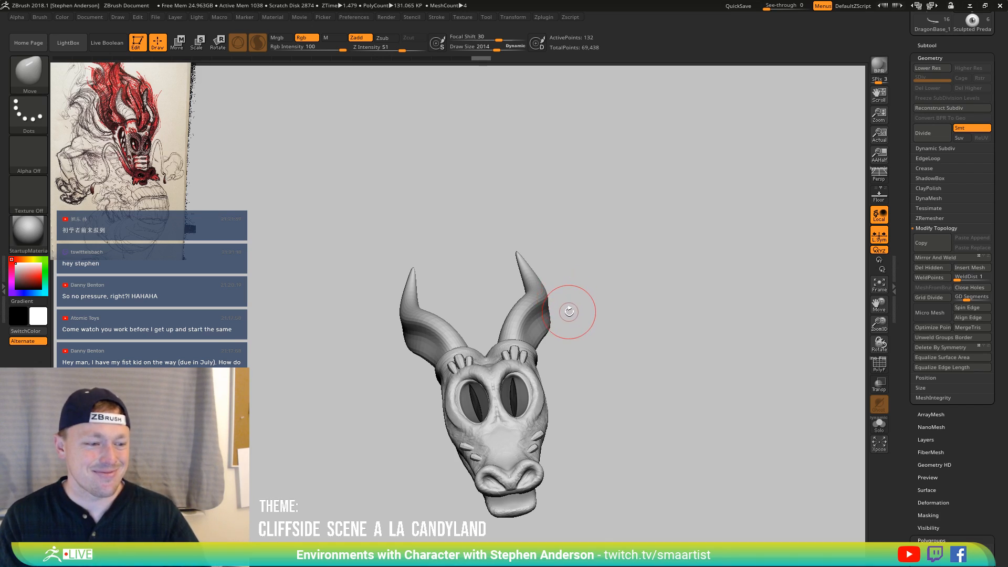
Bow the middle of the horns and curve their tips inward with the Move brush at draw size 4421
right_drag(590, 296, 587, 336)
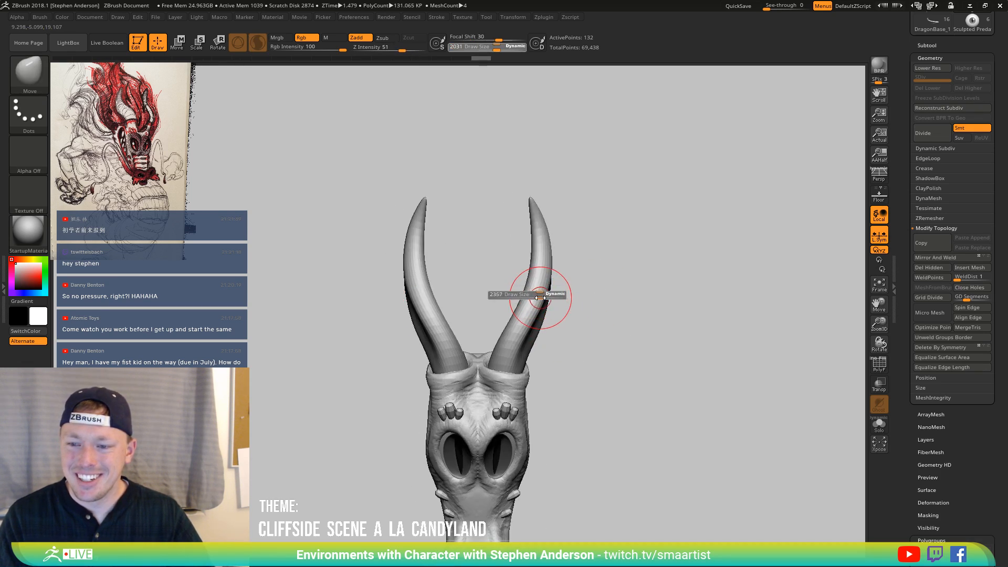
drag(545, 289, 550, 291)
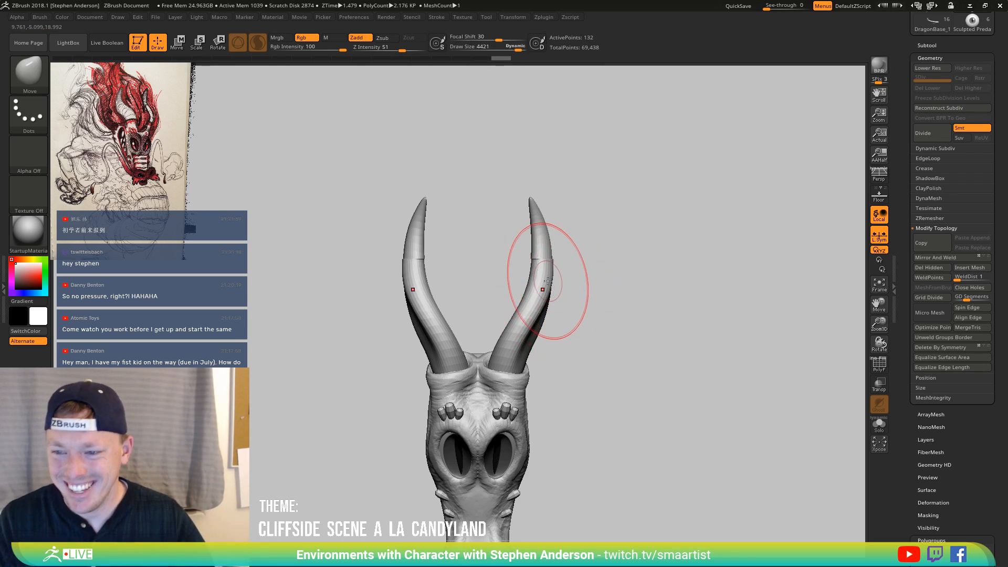
mouse_move(548, 282)
mouse_down()
mouse_move(565, 285)
mouse_move(536, 245)
mouse_move(556, 341)
mouse_move(493, 328)
mouse_up()
drag(596, 351, 520, 324)
drag(552, 285, 551, 276)
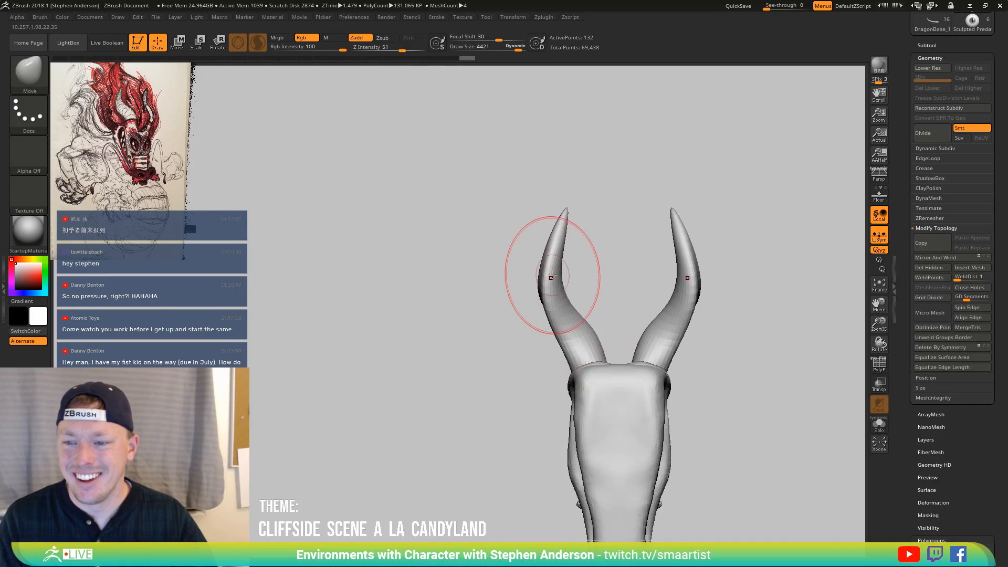
drag(568, 220, 581, 213)
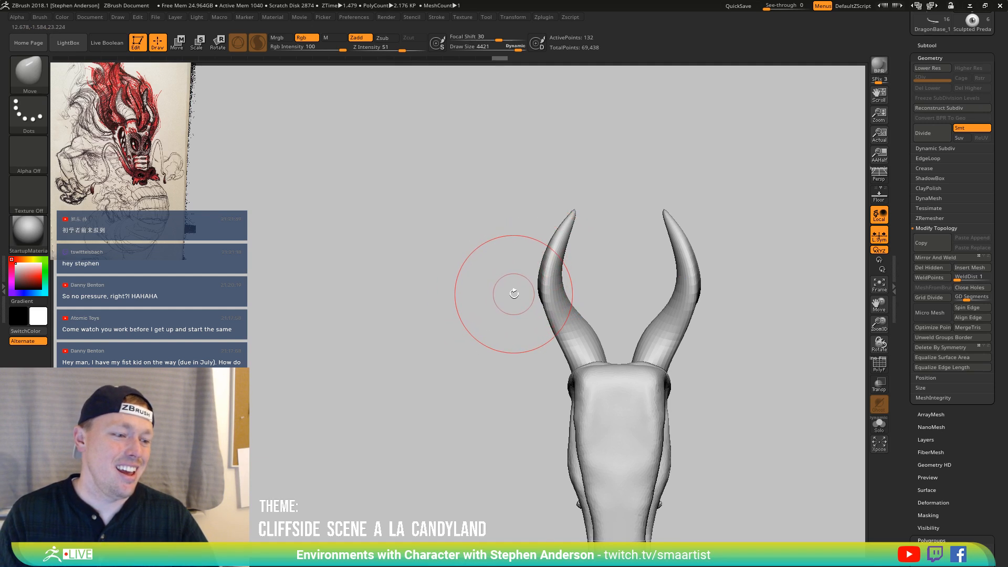
Select the head subtool and adjust the shape around the eye sockets and cheek with the Move brush at draw size 1444
drag(514, 294, 491, 325)
mouse_move(491, 326)
alt+right_down()
mouse_move(555, 305)
mouse_move(453, 364)
mouse_move(480, 341)
alt+right_up()
ctrl+right_drag(480, 341, 477, 391)
key(s)
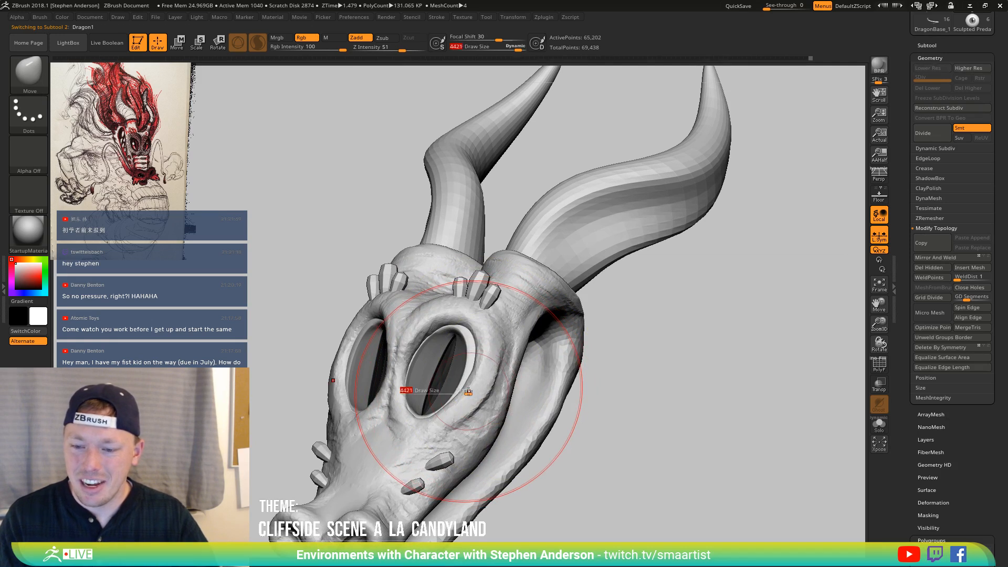
drag(469, 393, 425, 394)
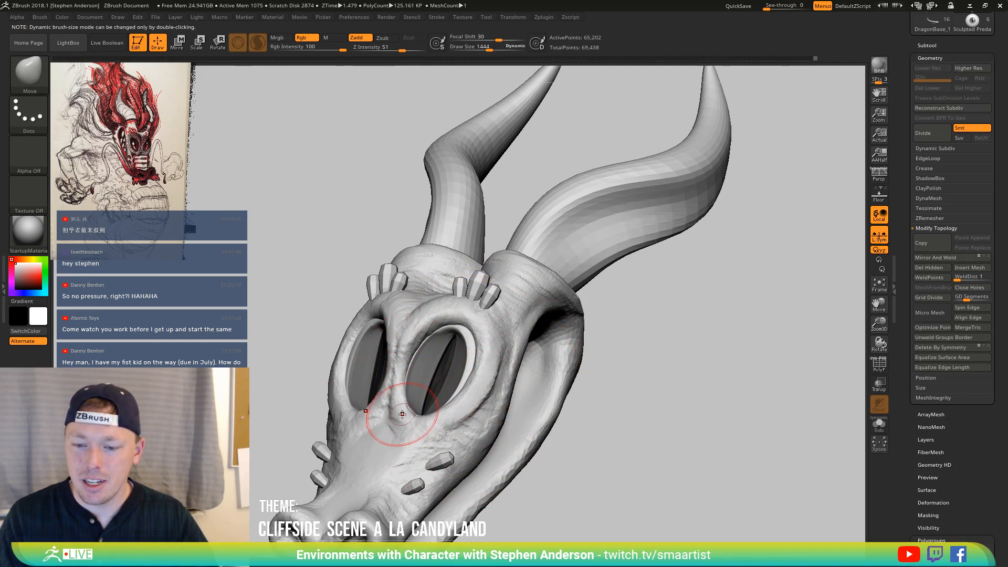
right_drag(403, 414, 464, 400)
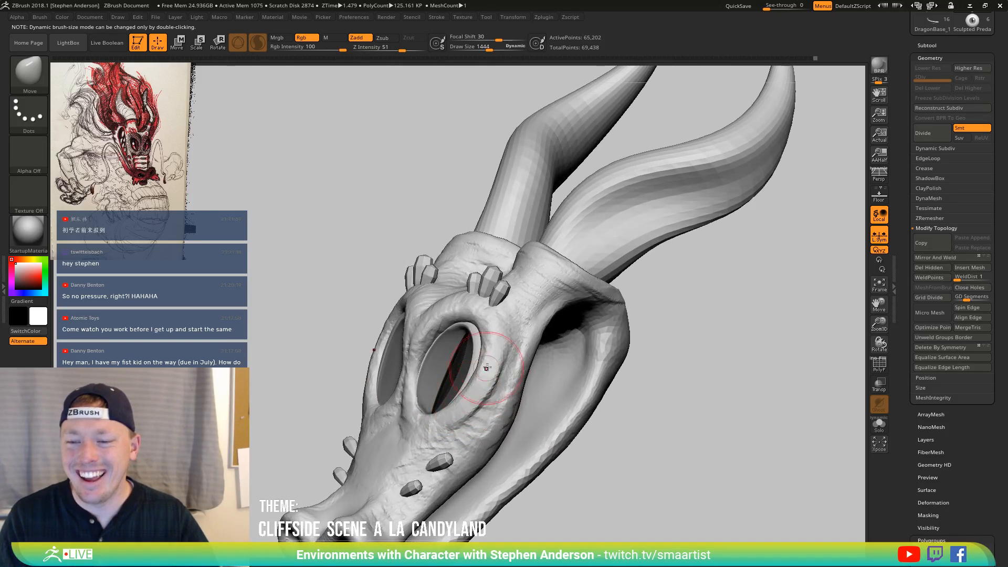
mouse_move(487, 368)
right_down()
mouse_move(479, 371)
mouse_move(470, 320)
mouse_move(508, 313)
mouse_move(489, 362)
mouse_move(471, 285)
right_up()
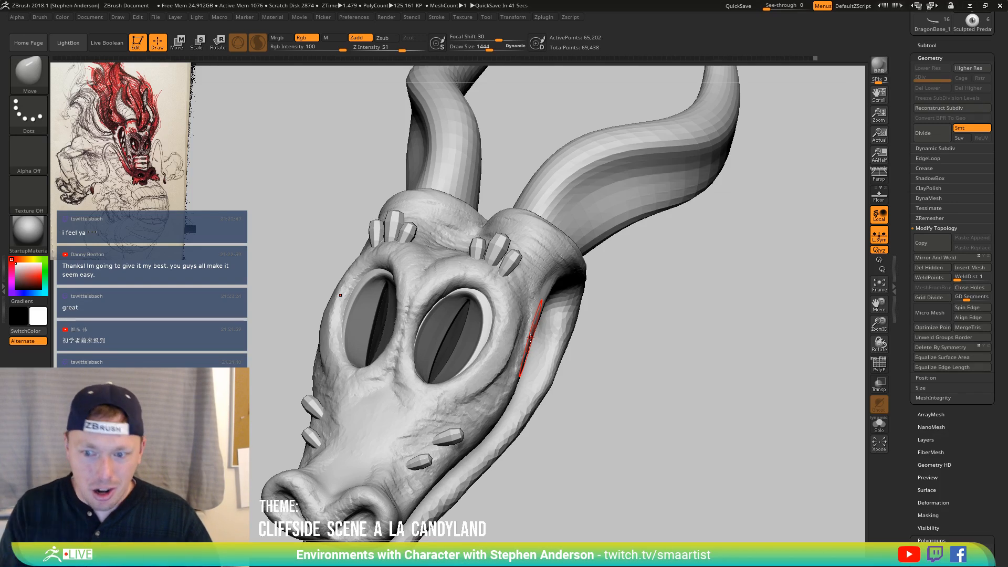
mouse_move(634, 416)
mouse_down()
mouse_move(451, 391)
mouse_move(517, 368)
mouse_up()
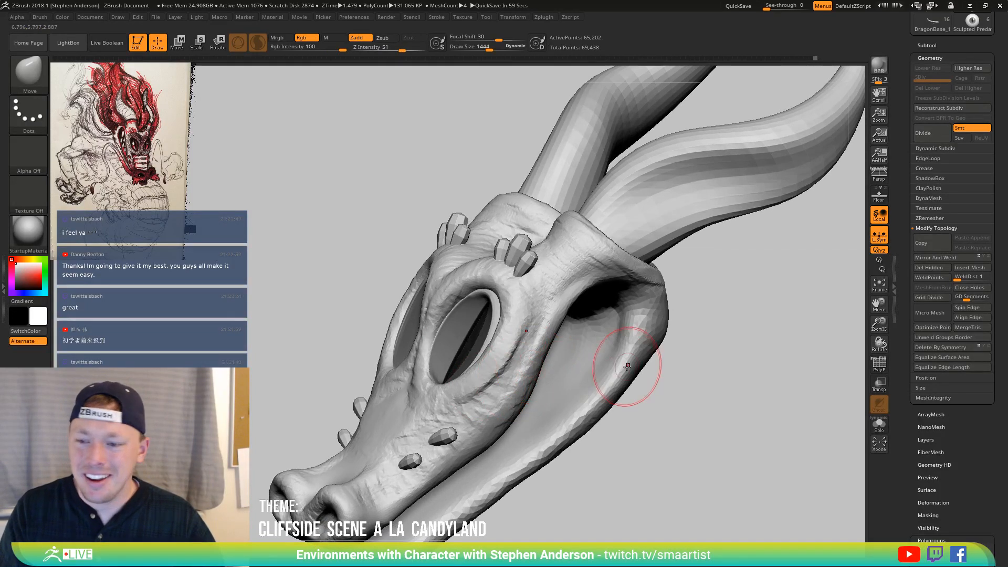
Reshape the hollow at the jaw hinge and the upper jaw's lower edge with the Move brush at draw size 1444
drag(637, 367, 598, 310)
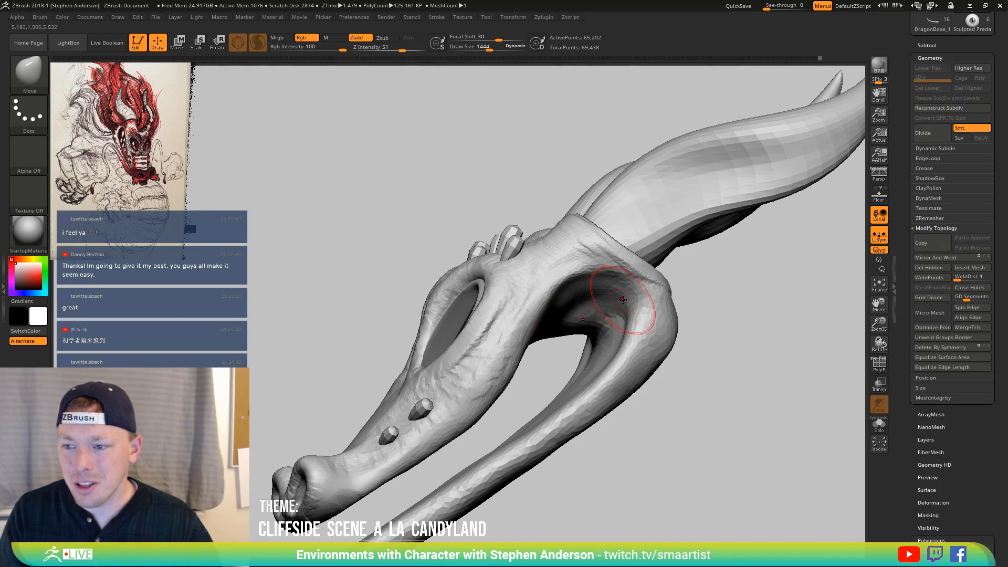
mouse_move(622, 299)
right_down()
mouse_move(611, 328)
mouse_move(595, 296)
right_up()
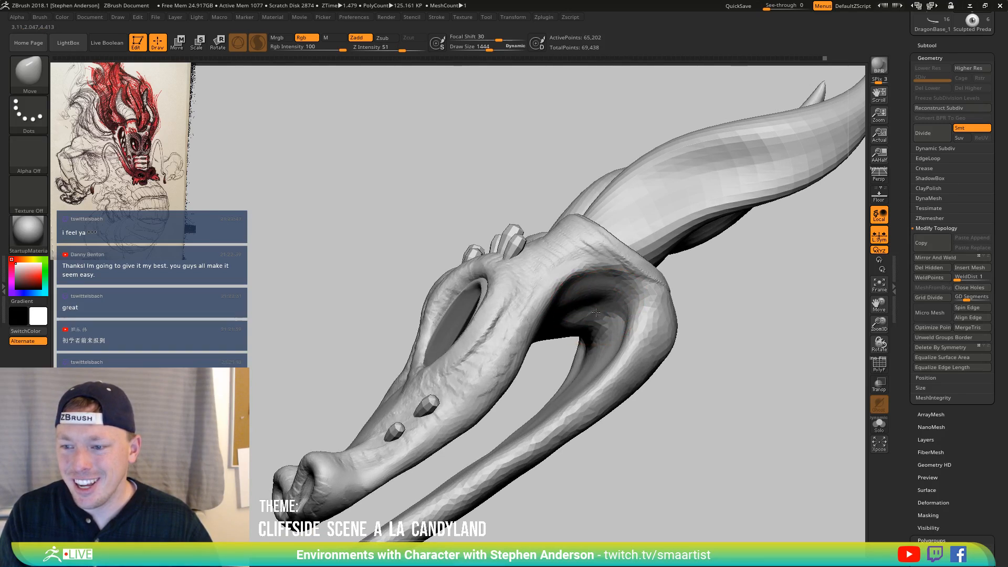
mouse_move(608, 312)
right_down()
mouse_move(625, 310)
mouse_move(609, 308)
mouse_move(637, 265)
right_up()
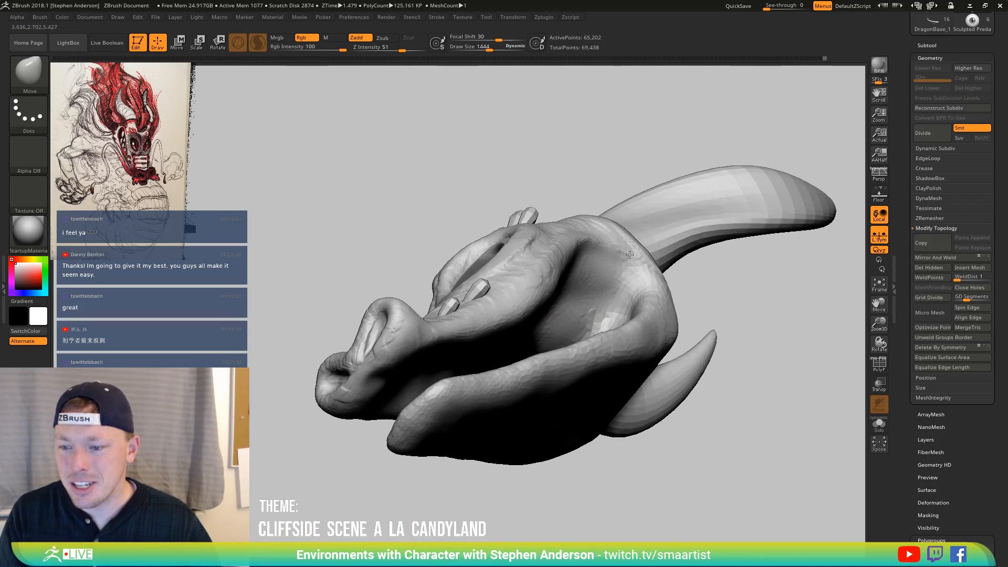
mouse_move(629, 320)
right_down()
mouse_move(552, 317)
mouse_move(542, 329)
mouse_move(594, 306)
mouse_move(611, 315)
right_up()
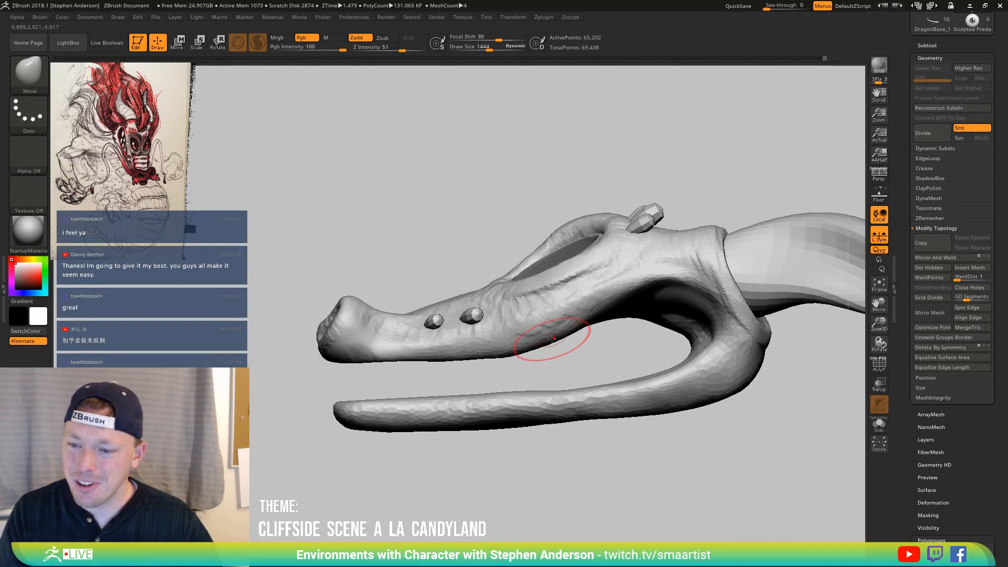
mouse_move(495, 345)
right_down()
mouse_move(546, 351)
mouse_move(536, 338)
mouse_move(540, 367)
mouse_move(582, 363)
mouse_move(516, 282)
mouse_move(524, 332)
mouse_move(555, 359)
mouse_move(646, 317)
mouse_move(603, 331)
mouse_move(599, 303)
mouse_move(462, 315)
mouse_move(547, 341)
mouse_move(541, 330)
mouse_move(557, 339)
mouse_move(574, 326)
right_up()
key(ctrl)
Merge the visible head, horn, spike and eye subtools into a new tool and switch to that merged dragon
click(933, 45)
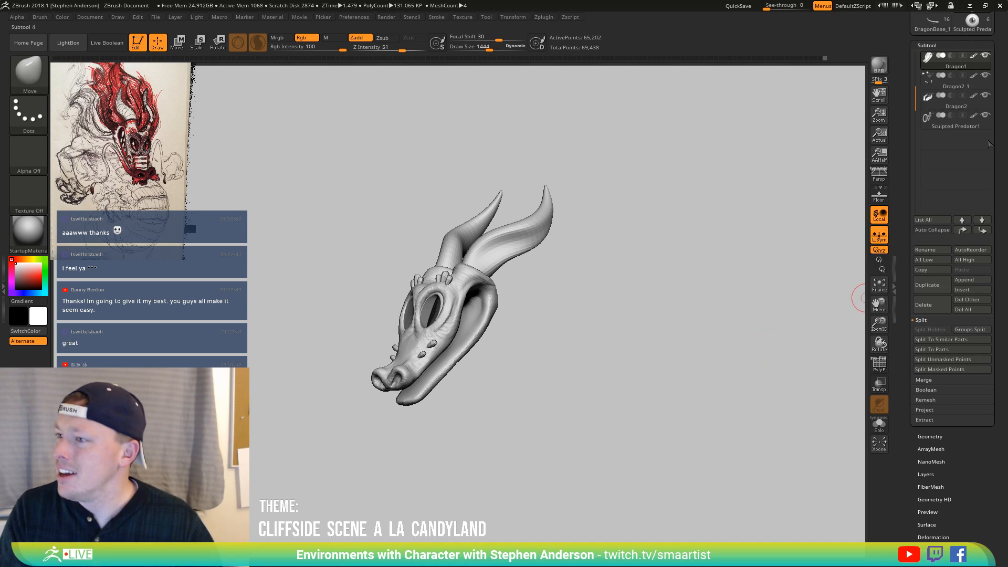
drag(1003, 107, 1003, 185)
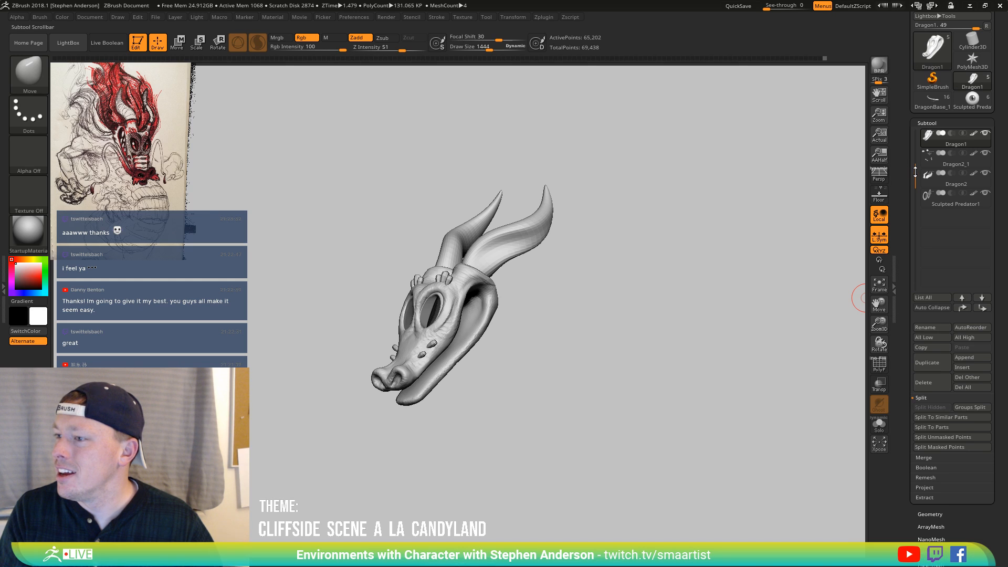
drag(915, 172, 921, 113)
scroll(963, 122, up, 3)
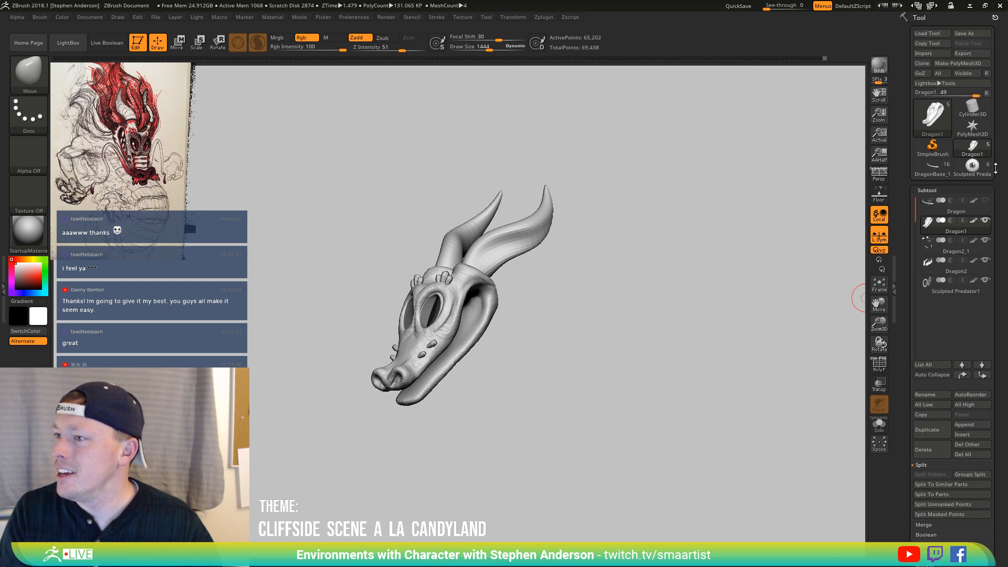
click(930, 525)
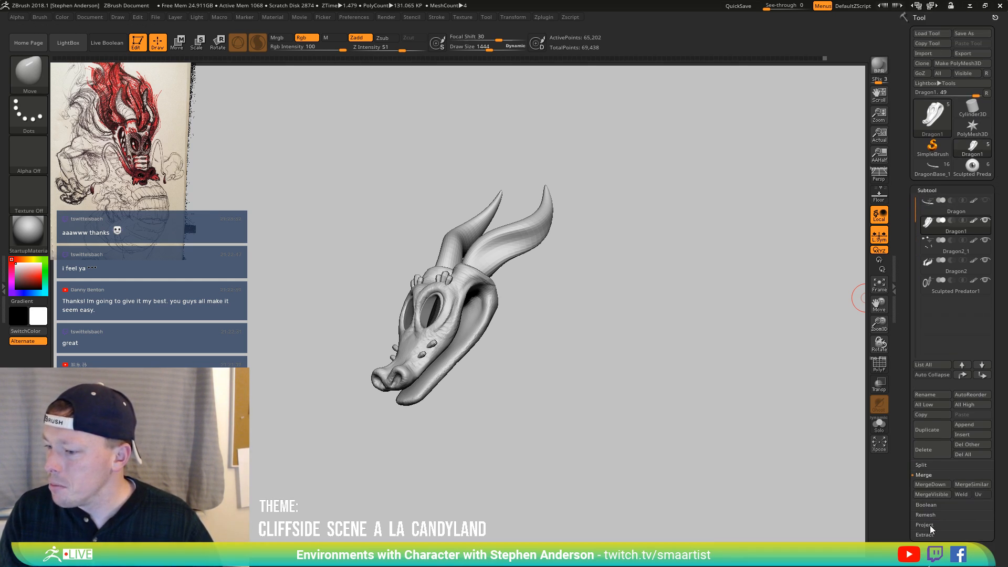
click(939, 495)
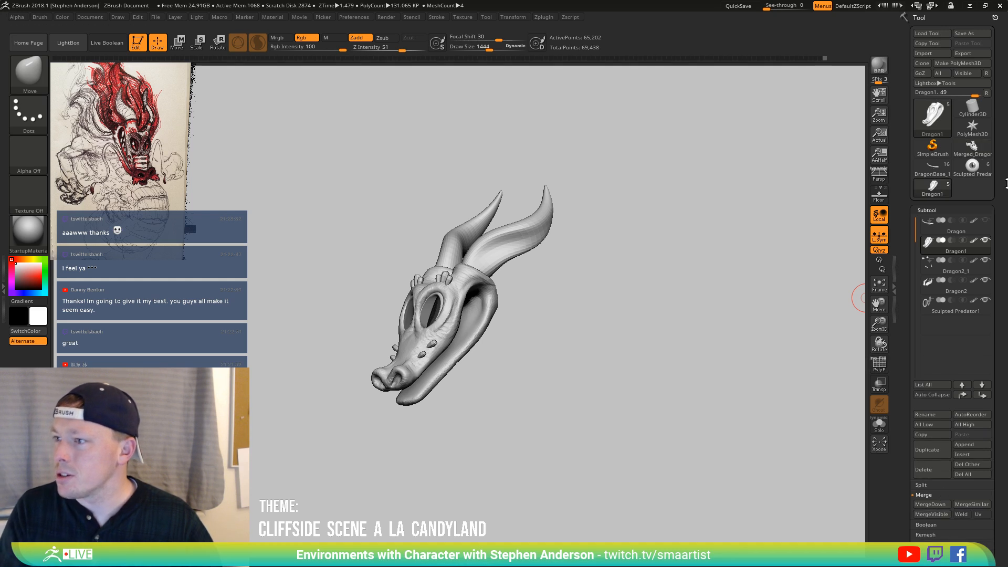
mouse_move(978, 150)
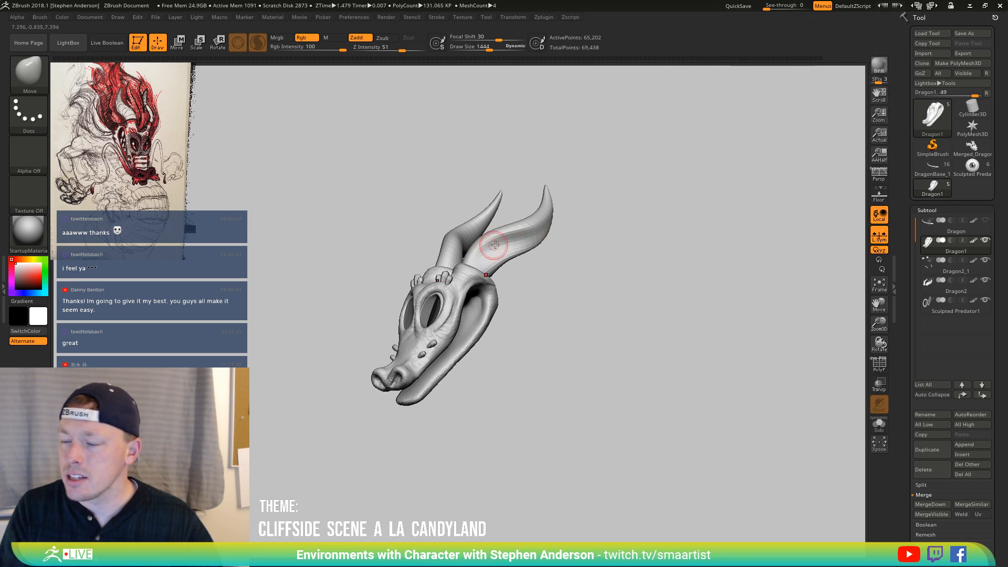
click(970, 150)
Isolate the two horns with polyframe shown and split the hidden head parts into a separate subtool
drag(640, 215, 627, 245)
mouse_move(559, 257)
mouse_down()
mouse_move(625, 203)
mouse_move(551, 219)
mouse_up()
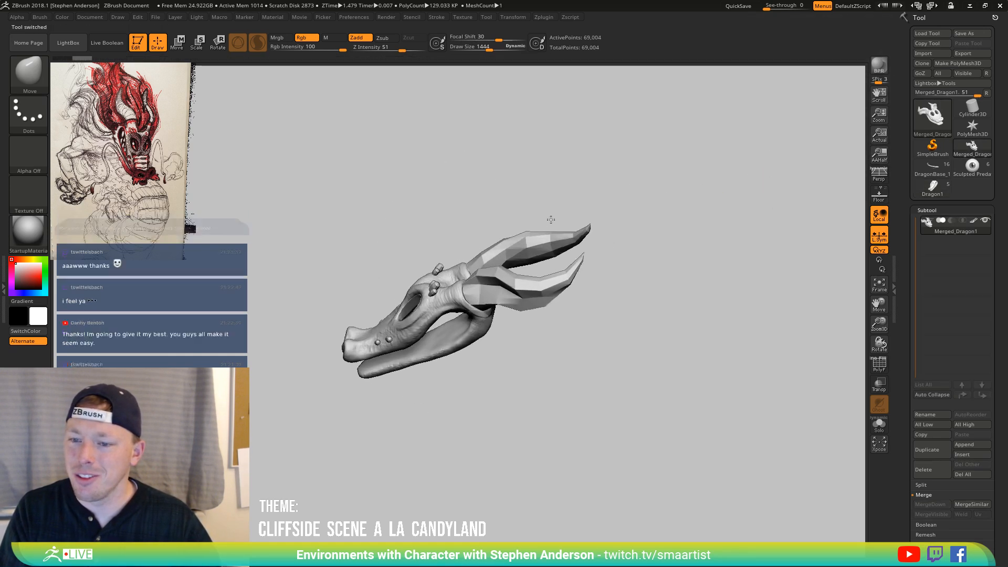
mouse_move(551, 219)
ctrl+right_down()
mouse_move(565, 280)
mouse_move(629, 273)
mouse_move(546, 298)
ctrl+right_up()
key(shift+f)
ctrl+shift+click(546, 298)
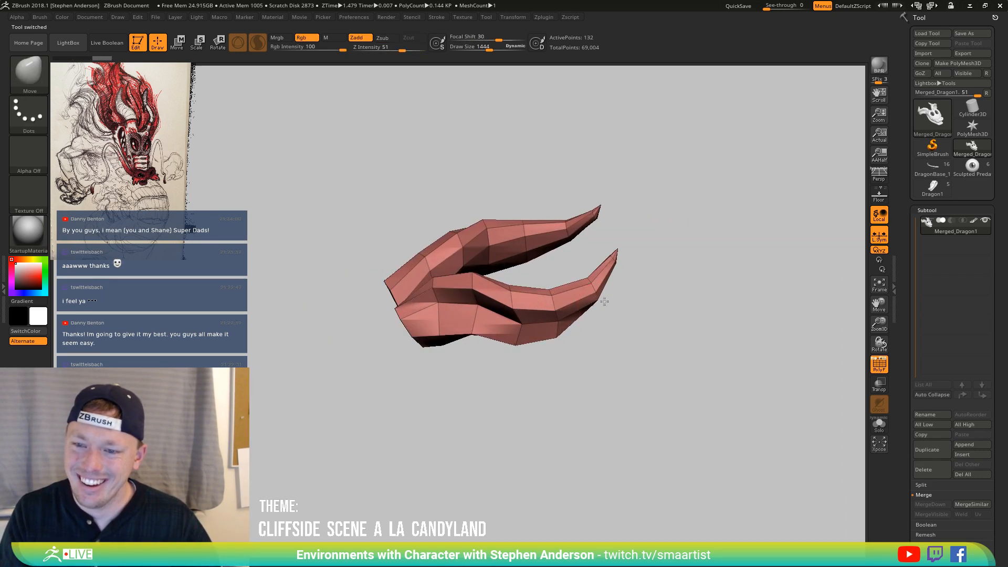
drag(649, 269, 673, 323)
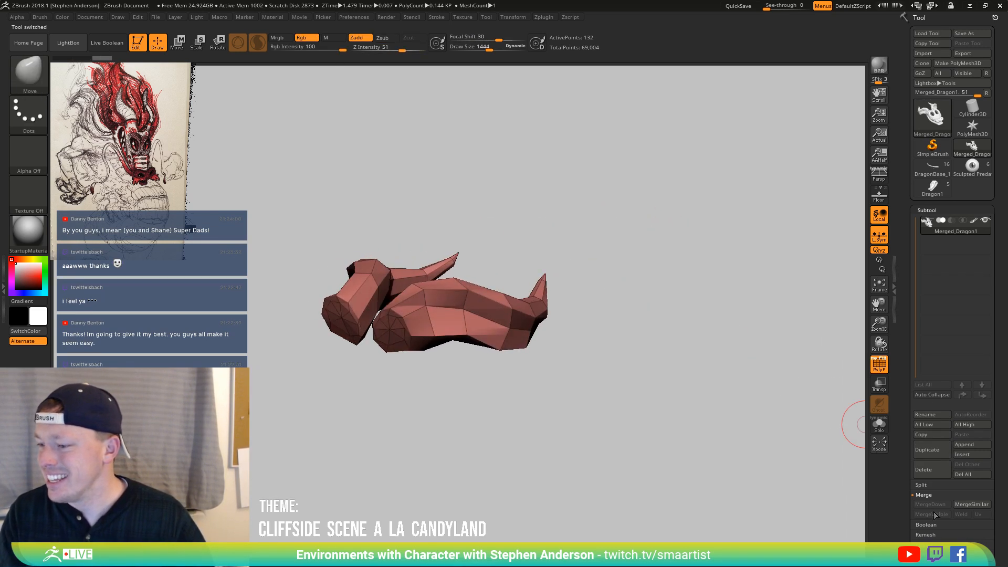
click(934, 485)
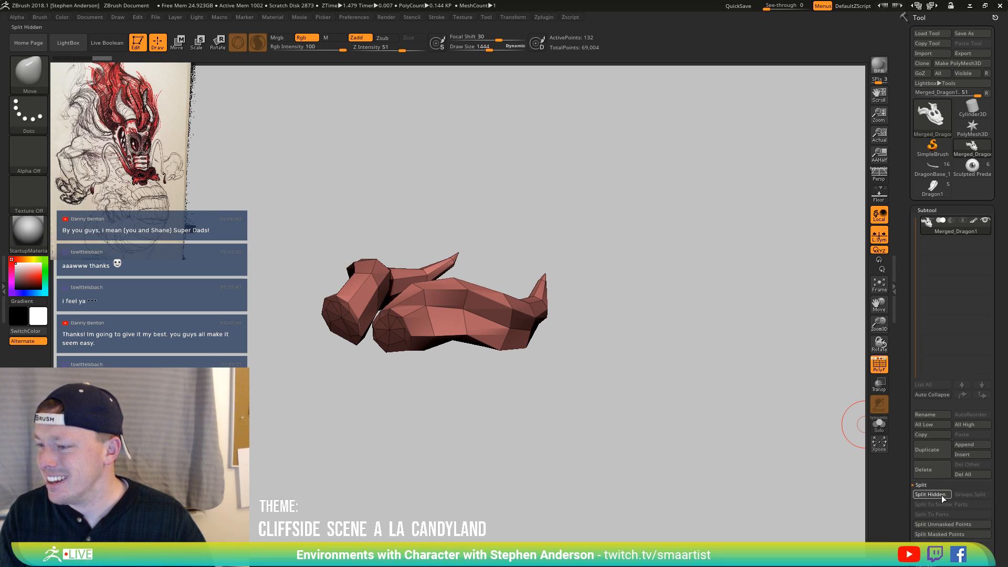
click(930, 494)
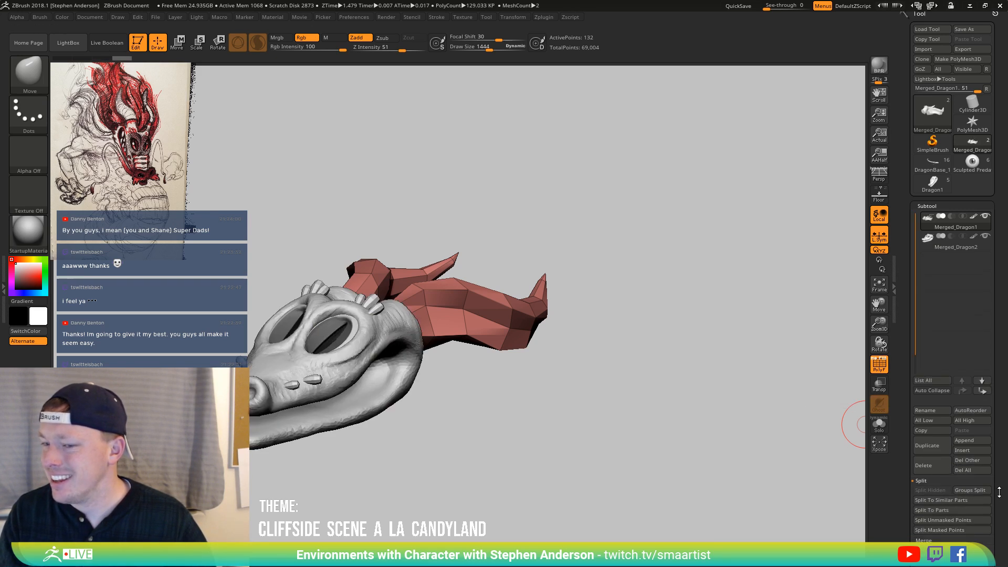
Subdivide the split-off low-poly horns to smooth their surface
drag(999, 492, 1000, 474)
key(d)
key(ctrl)
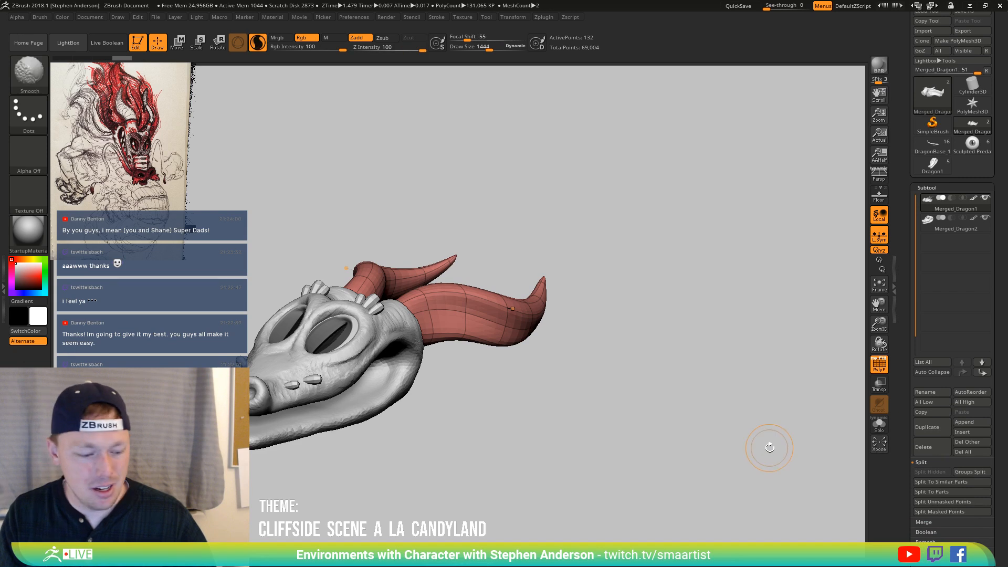
key(ctrl+d)
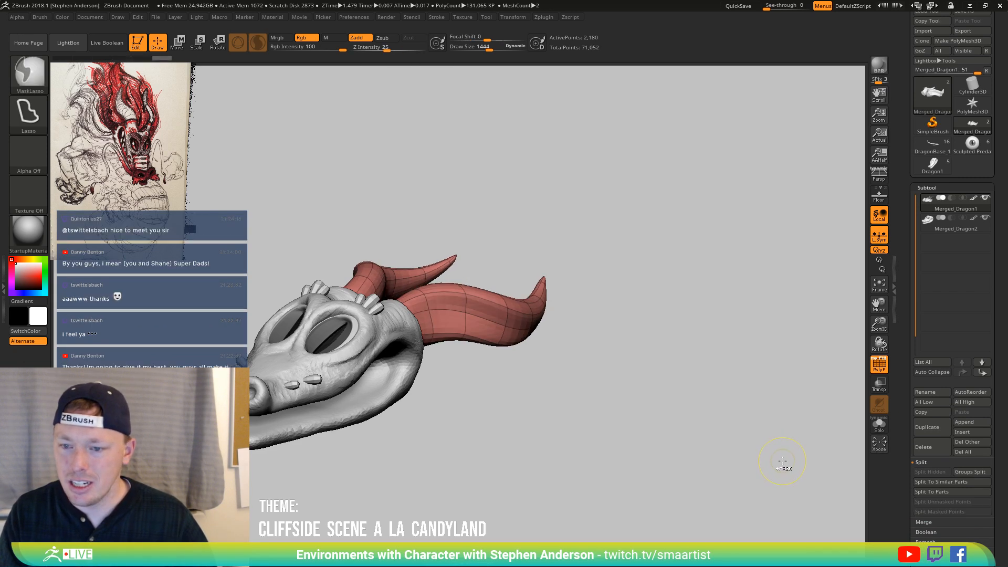
drag(782, 464, 803, 441)
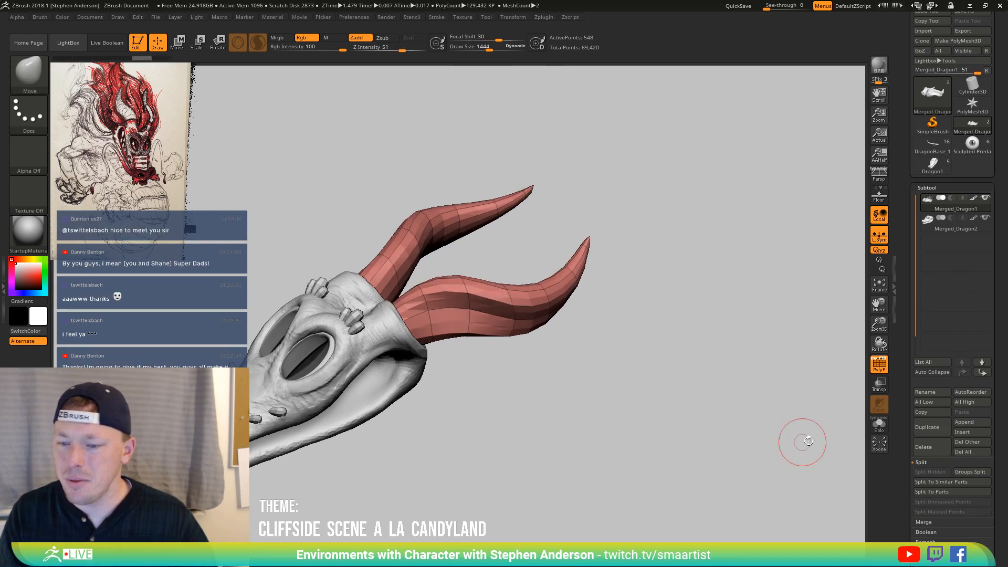
Merge the horns down into the head subtool and turn off the polyframe display
click(929, 525)
click(928, 482)
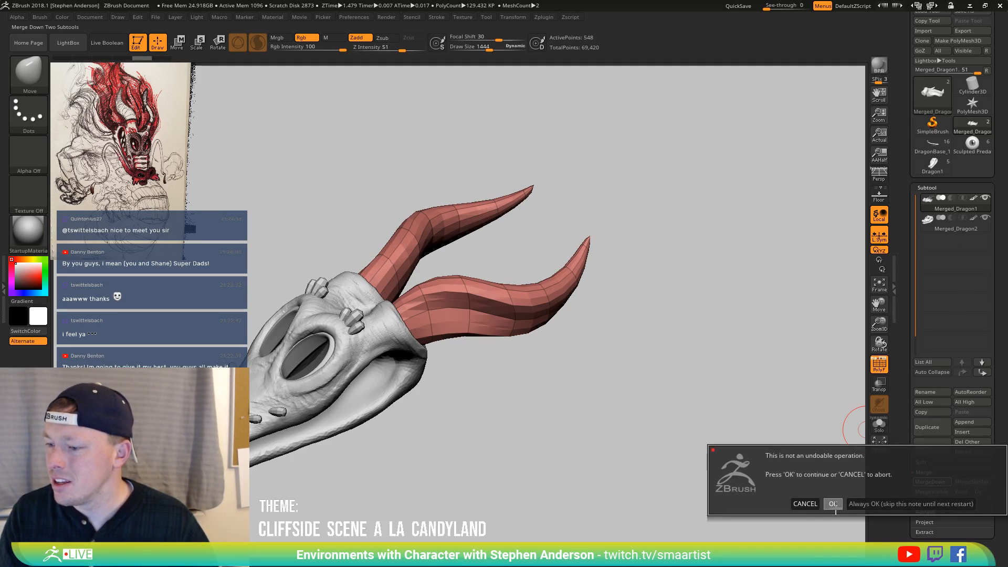
click(833, 504)
mouse_move(716, 382)
mouse_down()
mouse_move(702, 374)
mouse_move(581, 422)
mouse_move(606, 367)
mouse_move(552, 349)
mouse_move(568, 400)
mouse_move(597, 410)
mouse_move(578, 366)
mouse_up()
key(shift+f)
drag(596, 363, 584, 338)
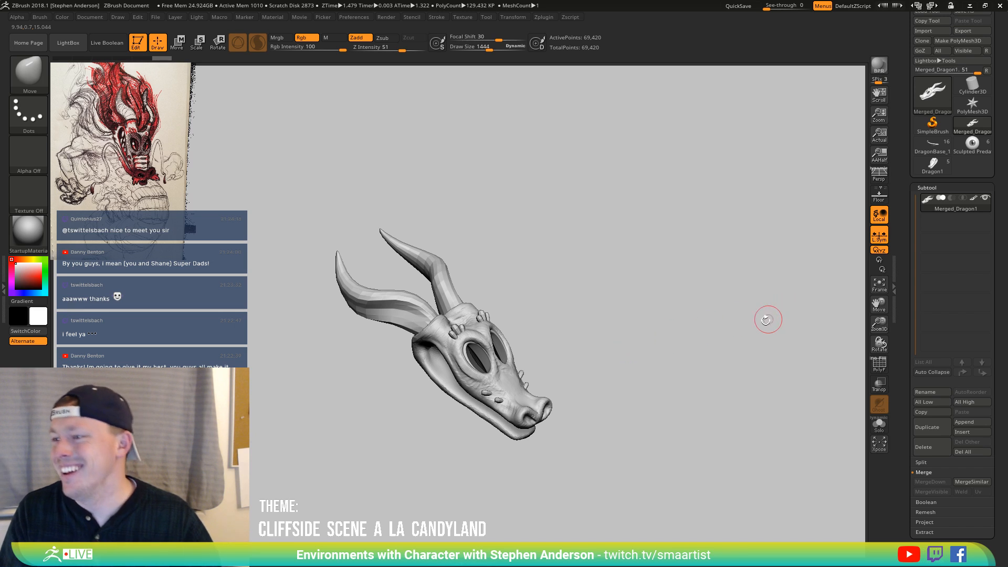
drag(605, 342, 605, 325)
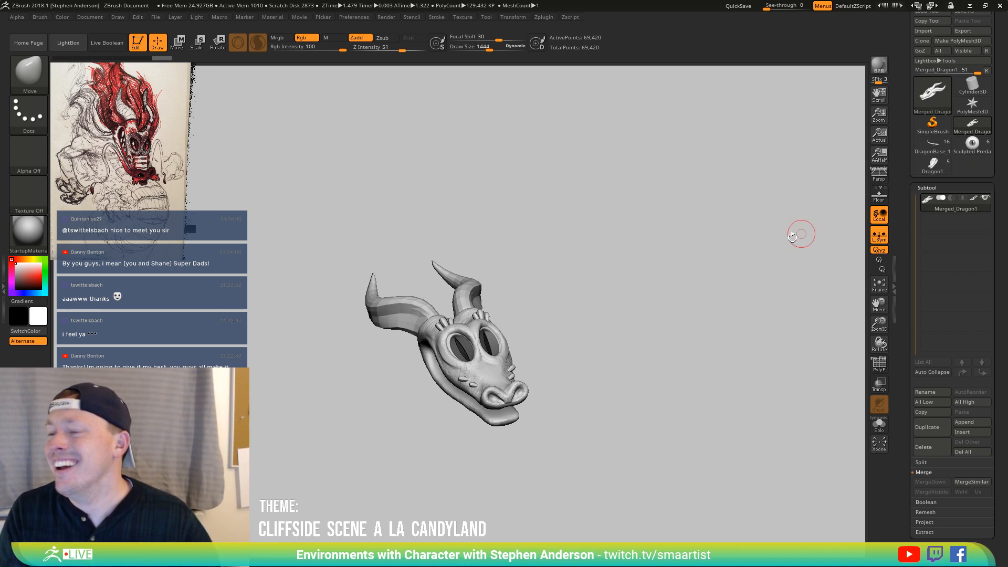
Adjust the upper jaw's lip line from behind the nostrils to the cheek with the Move brush at draw size 2206
drag(793, 236, 567, 313)
ctrl+right_drag(492, 353, 560, 435)
mouse_move(533, 387)
mouse_down()
mouse_move(524, 363)
mouse_move(520, 376)
mouse_up()
ctrl+right_drag(520, 376, 543, 420)
mouse_move(540, 377)
ctrl+mouse_down()
mouse_move(479, 378)
mouse_move(525, 374)
ctrl+mouse_up()
right_drag(540, 361, 485, 366)
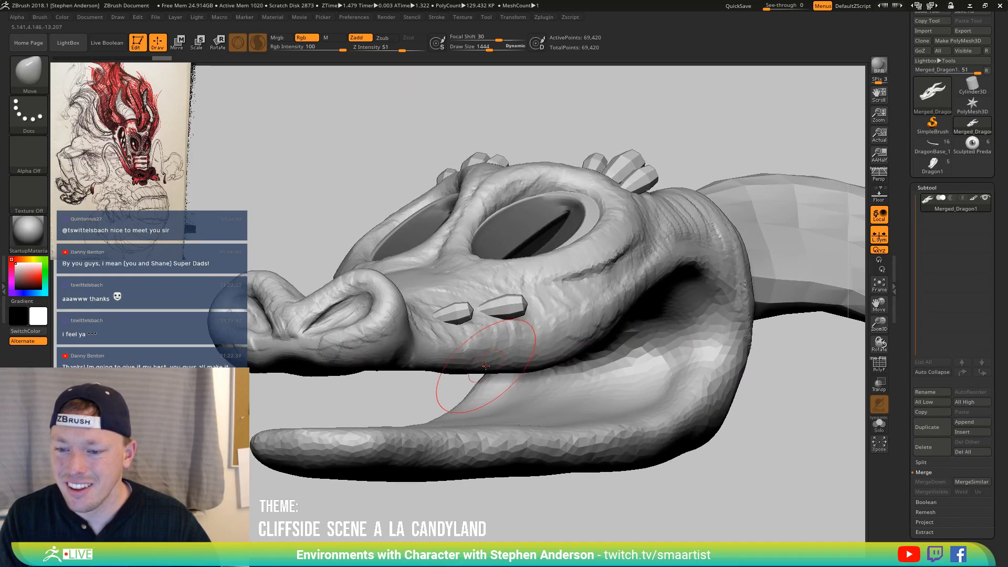
key(s)
drag(483, 367, 452, 353)
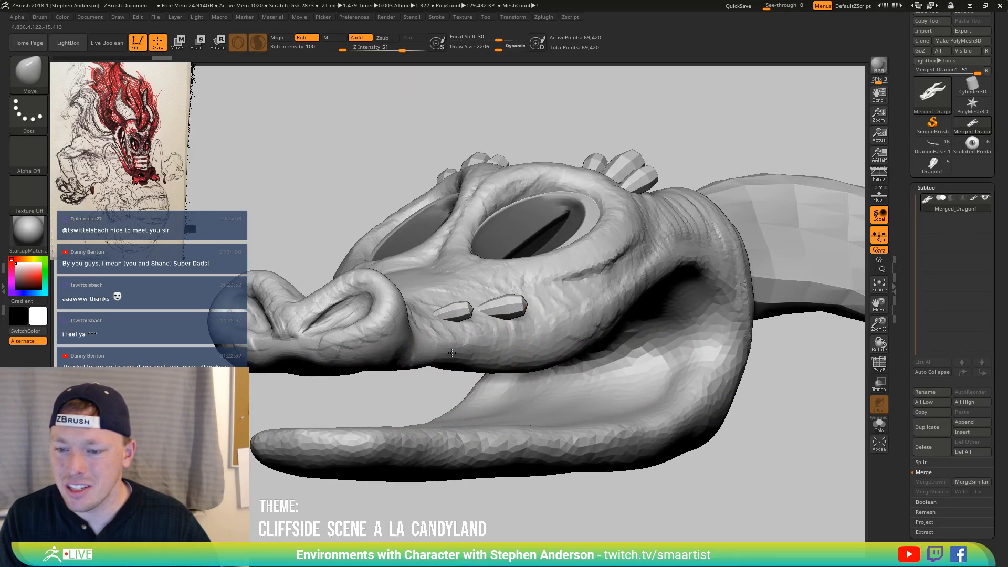
right_drag(503, 349, 432, 355)
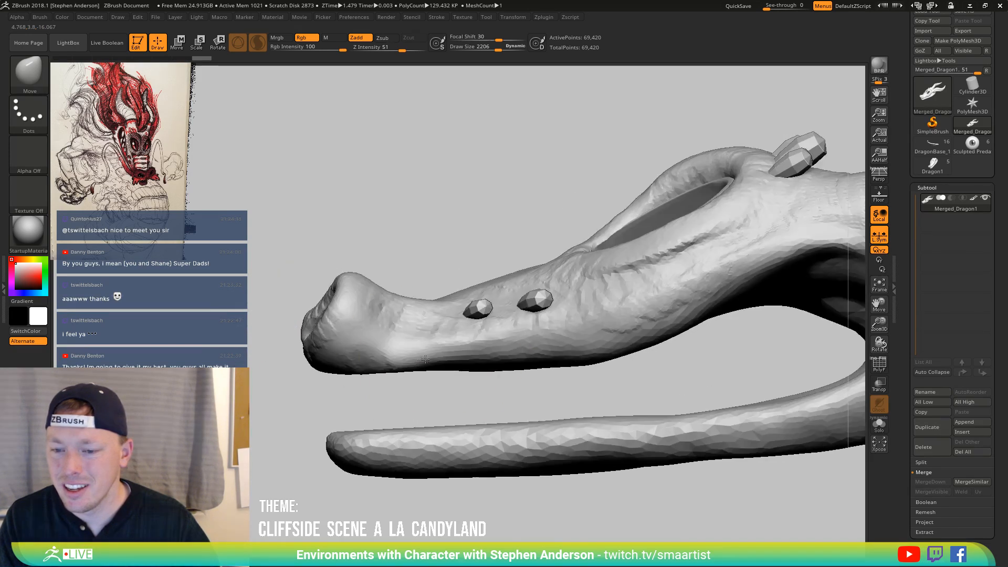
drag(514, 357, 512, 353)
drag(404, 363, 462, 351)
drag(551, 361, 579, 352)
drag(623, 357, 628, 346)
mouse_move(620, 339)
ctrl+right_down()
mouse_move(531, 360)
mouse_move(596, 362)
mouse_move(543, 378)
ctrl+right_up()
shift+drag(552, 393, 568, 394)
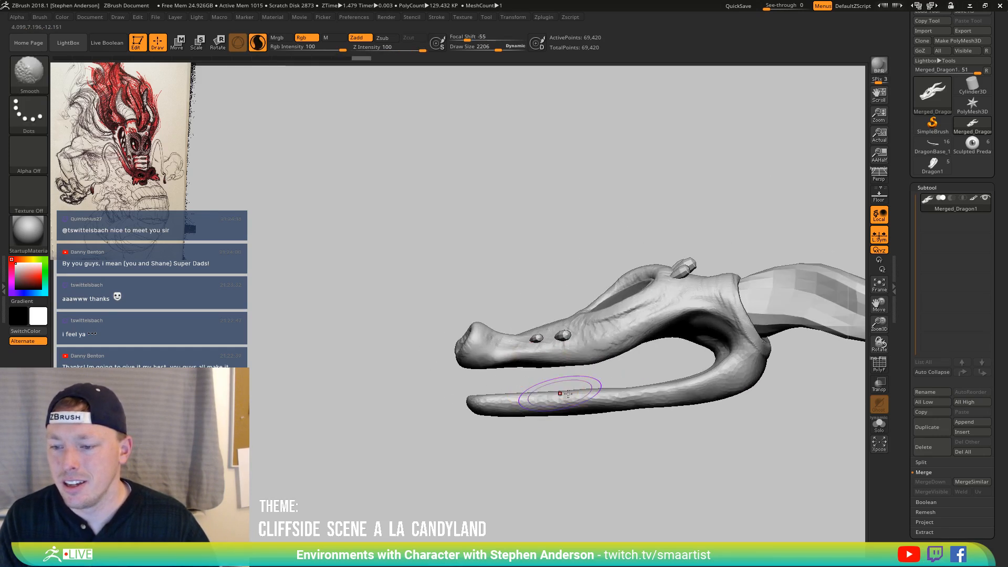
Mask everything except the front of the lower jaw with a soft edge and raise that part with a Transpose move
mouse_move(600, 432)
ctrl+mouse_down()
mouse_move(554, 384)
mouse_move(491, 446)
mouse_move(529, 466)
ctrl+mouse_up()
ctrl+click(631, 423)
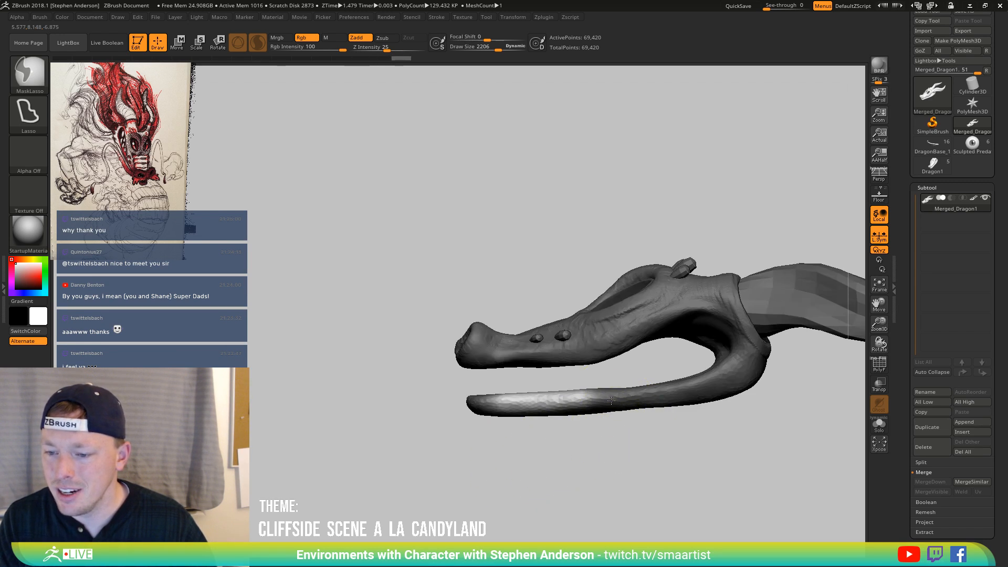
ctrl+drag(598, 449, 583, 399)
key(ctrl+z)
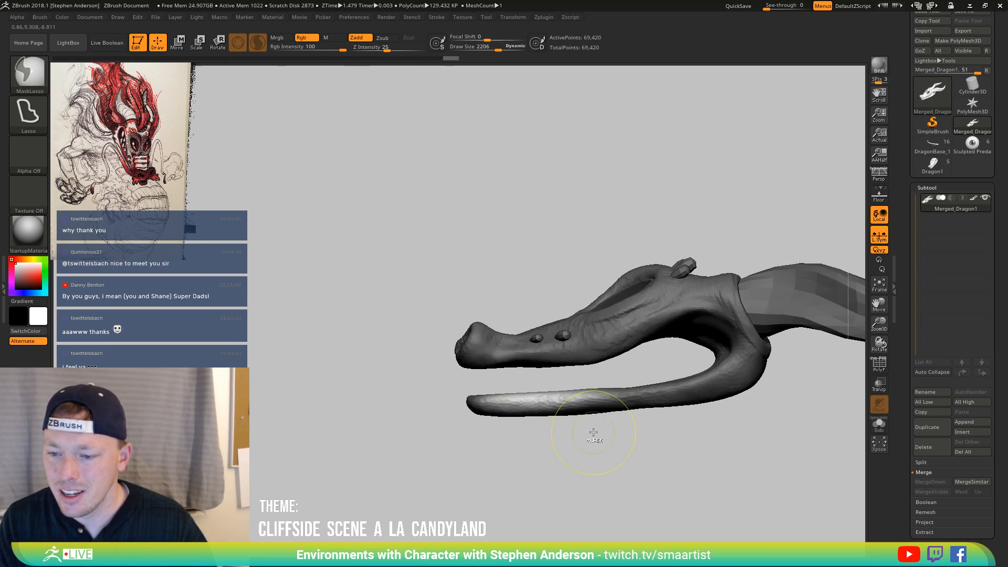
key(w)
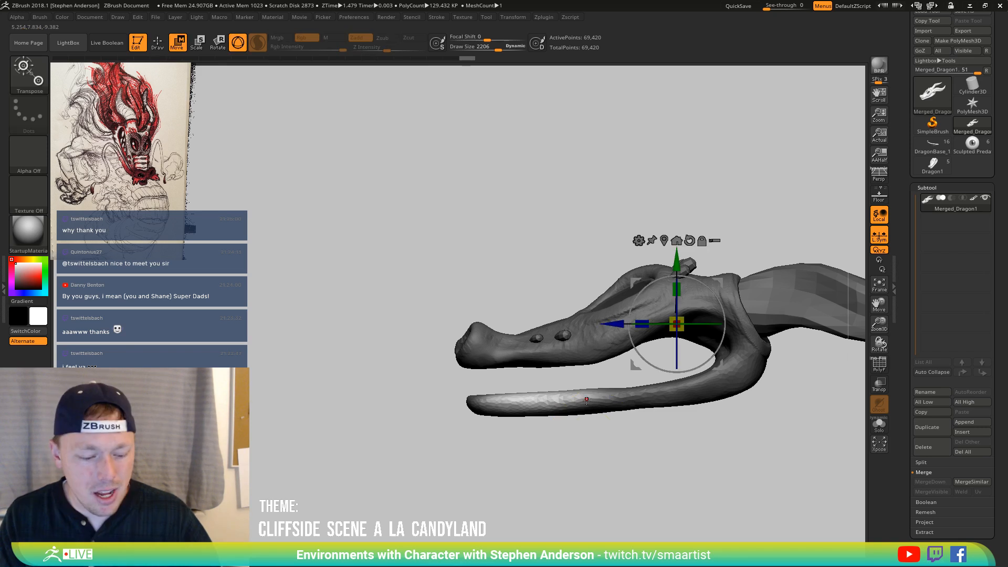
key(y)
drag(662, 390, 438, 399)
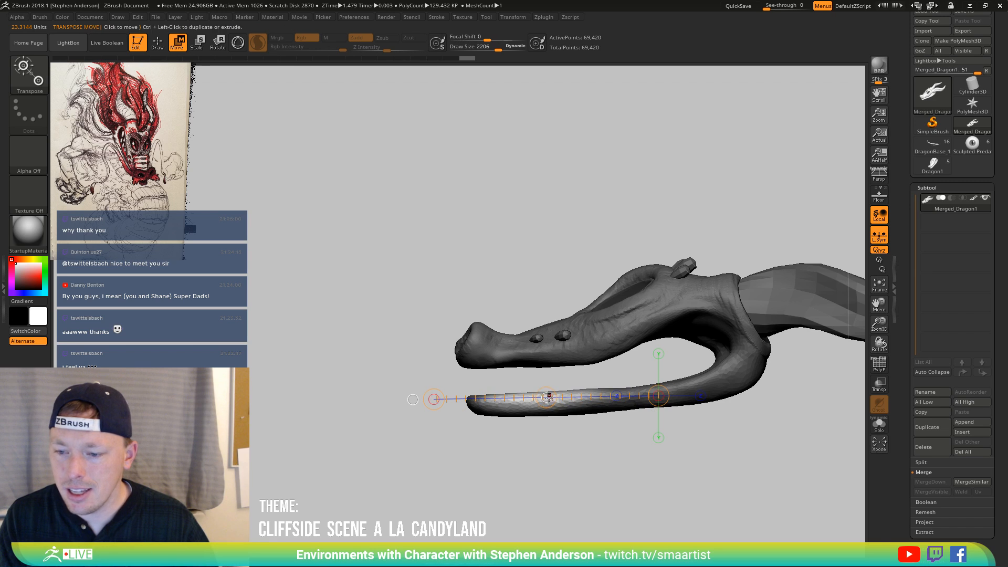
drag(546, 397, 529, 391)
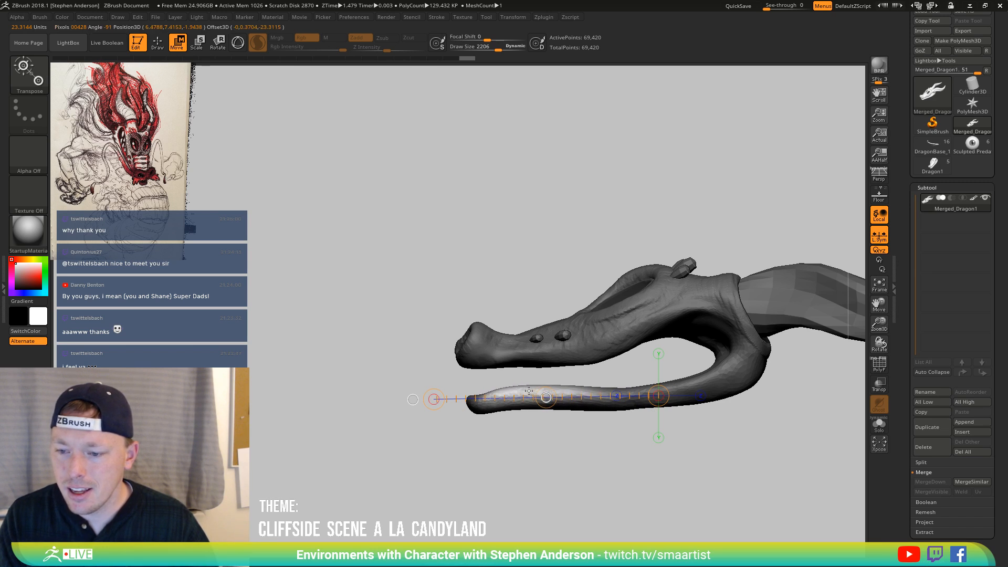
Mask around the lower jaw's front again and pull its tip back with a Transpose move to shorten the jaw
mouse_move(540, 443)
mouse_down()
mouse_move(562, 450)
mouse_move(446, 443)
mouse_move(476, 383)
mouse_up()
ctrl+click(521, 452)
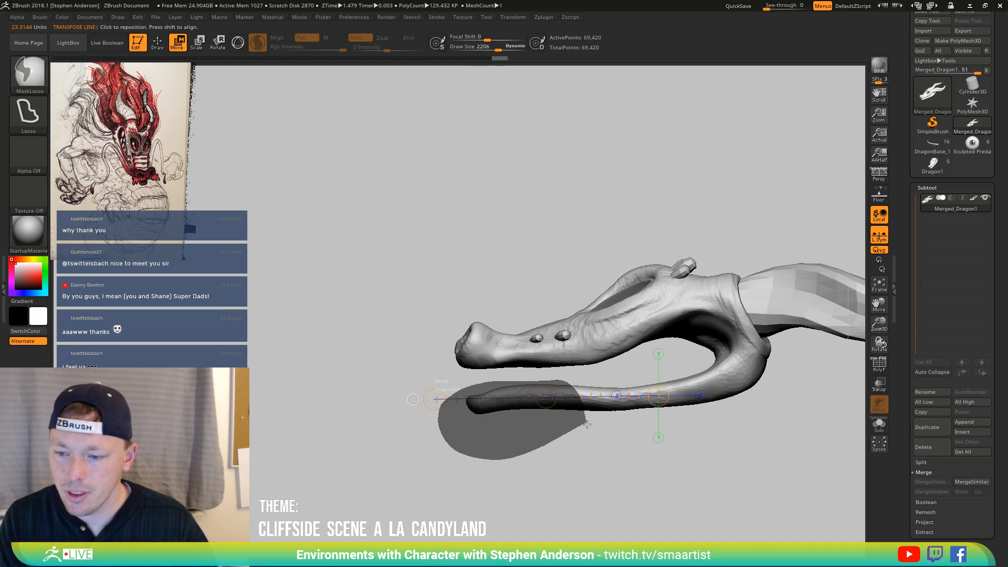
ctrl+drag(587, 424, 588, 423)
ctrl+click(605, 411)
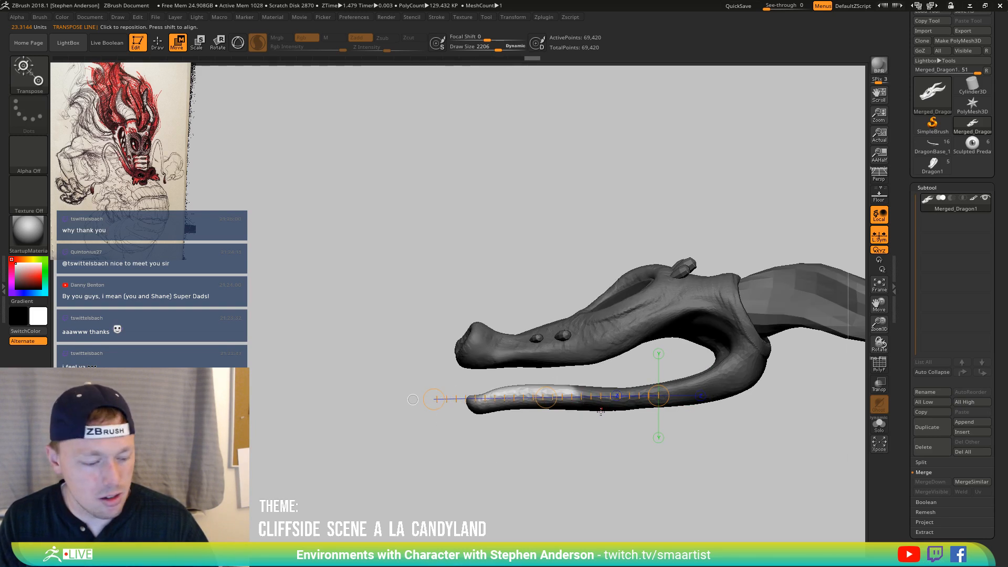
key(q)
ctrl+click(604, 401)
key(ctrl+i)
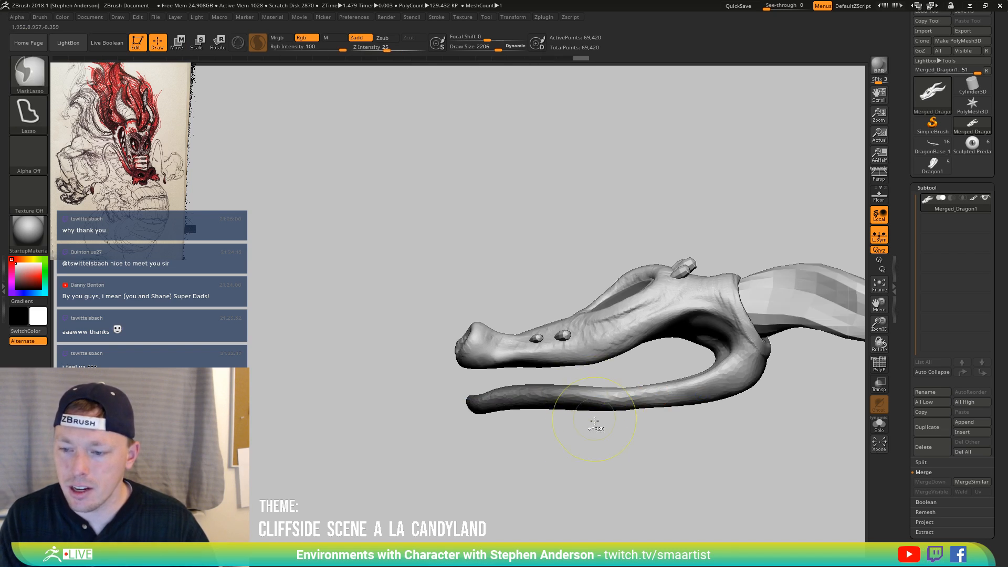
key(ctrl+z)
key(w)
mouse_move(658, 396)
mouse_down()
mouse_move(433, 399)
mouse_move(442, 397)
mouse_up()
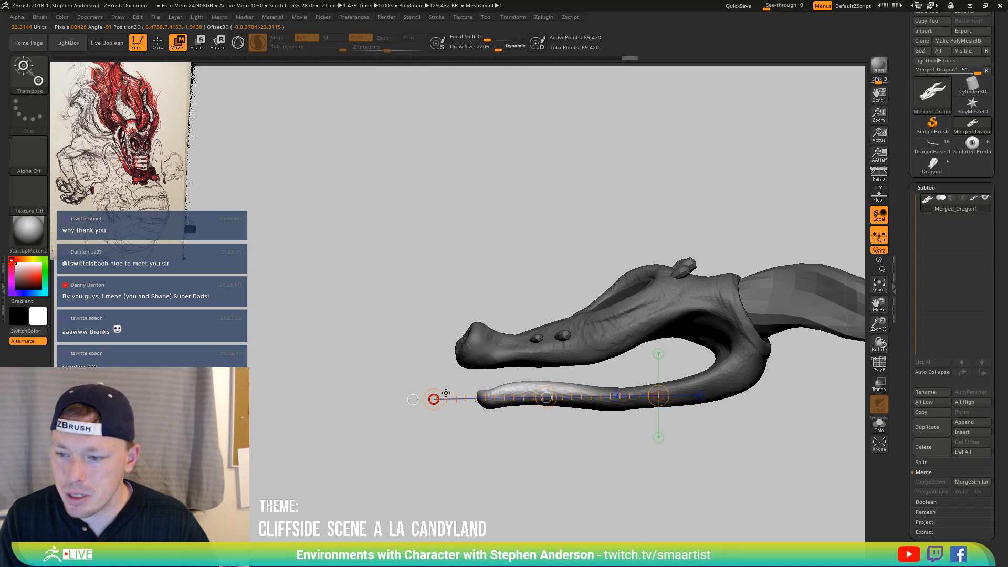
Clear the mask and return to the Move brush to continue on the lower jaw
mouse_move(541, 436)
mouse_down()
mouse_move(560, 427)
mouse_move(530, 425)
mouse_move(551, 420)
mouse_move(639, 450)
mouse_up()
key(b)
key(m)
key(v)
ctrl+right_drag(639, 450, 603, 412)
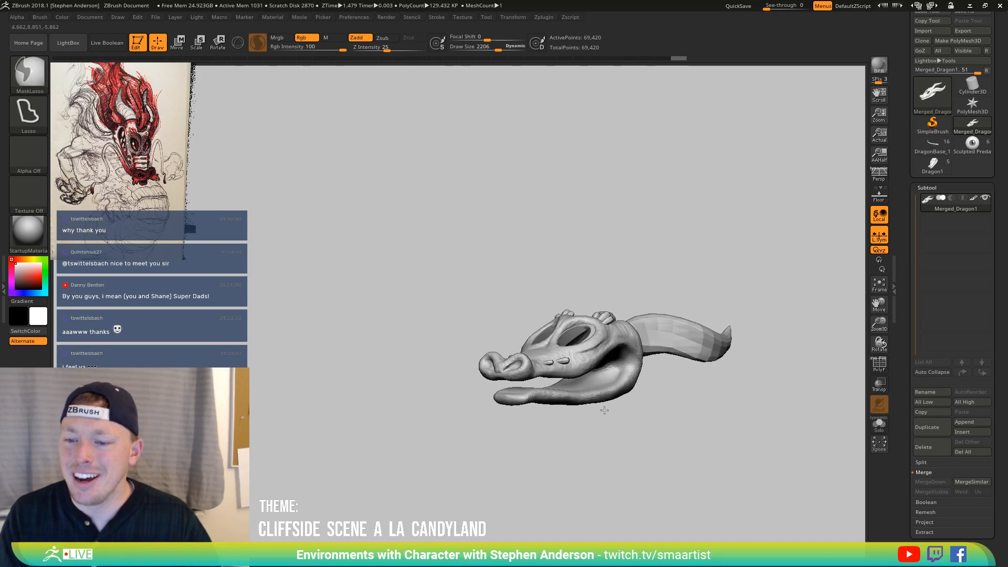
Reshape the lower jaw and its tip from the front and side with the Move brush at draw size 2206
alt+drag(577, 412, 527, 420)
mouse_move(461, 391)
ctrl+right_down()
mouse_move(484, 421)
mouse_move(465, 428)
mouse_move(459, 393)
ctrl+right_up()
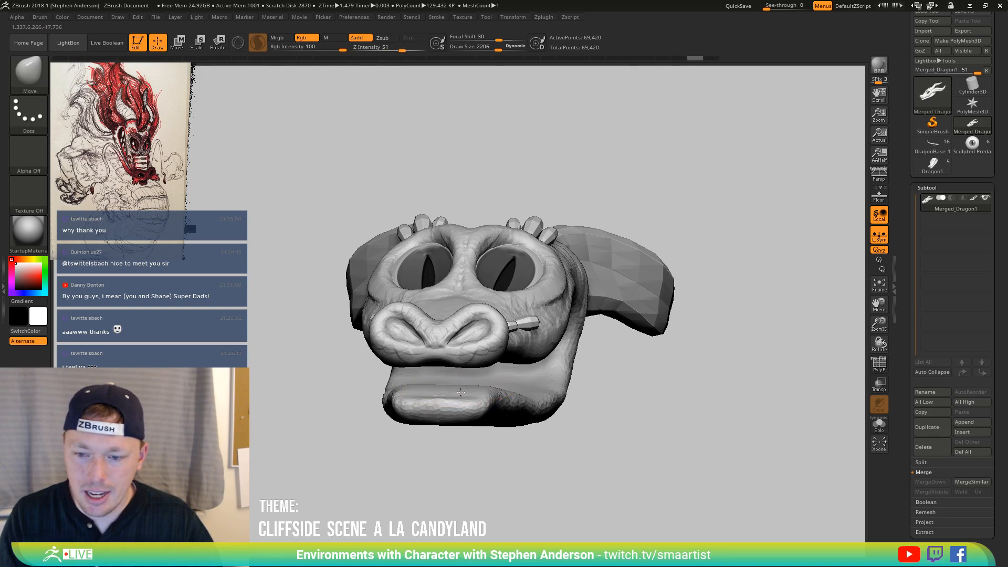
drag(604, 389, 467, 388)
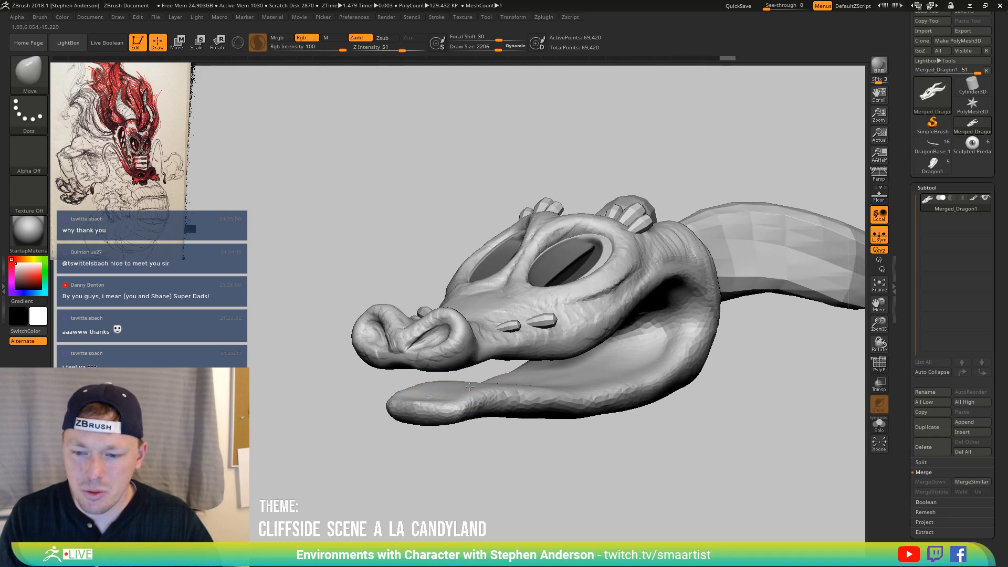
mouse_move(470, 387)
right_down()
mouse_move(480, 407)
mouse_move(417, 375)
mouse_move(465, 409)
mouse_move(490, 348)
mouse_move(502, 413)
right_up()
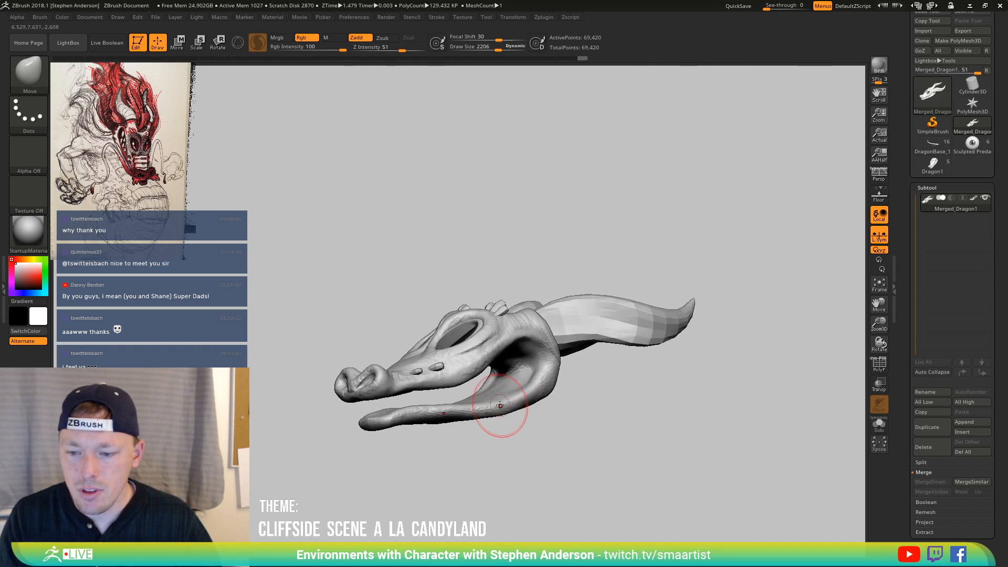
right_drag(500, 405, 499, 413)
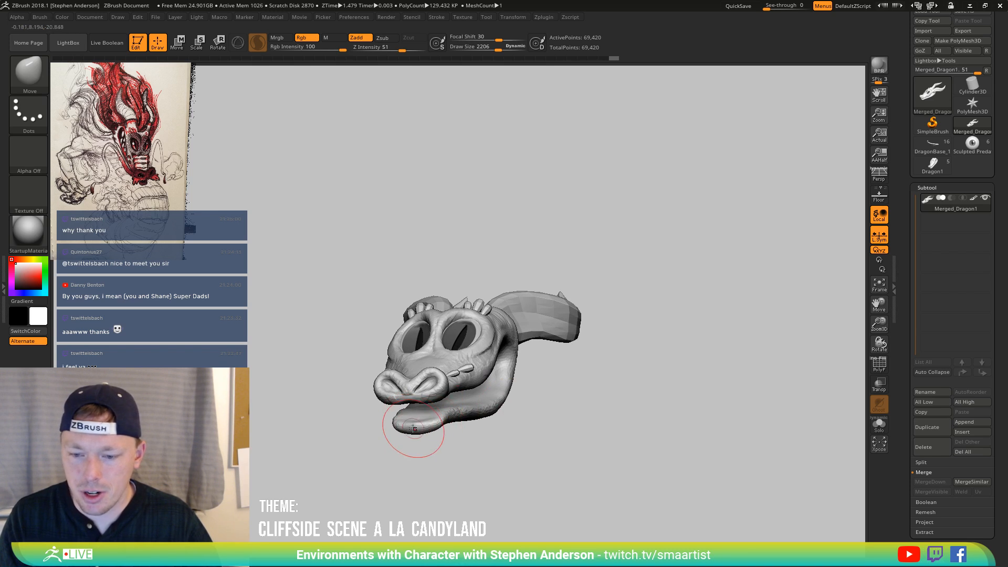
mouse_move(423, 427)
right_down()
mouse_move(450, 408)
mouse_move(416, 403)
mouse_move(450, 392)
mouse_move(455, 413)
mouse_move(486, 441)
mouse_move(492, 428)
mouse_move(481, 430)
right_up()
key(ctrl)
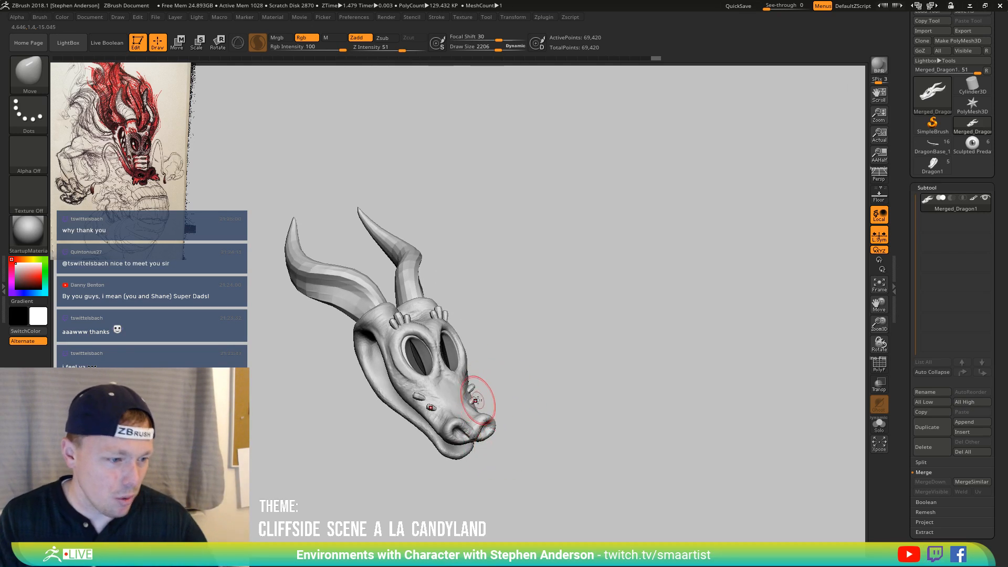
Switch to the Dragon1 tool and insert the merged dragon head into it as a subtool
mouse_move(621, 344)
right_down()
mouse_move(610, 360)
mouse_move(616, 367)
mouse_move(645, 362)
right_up()
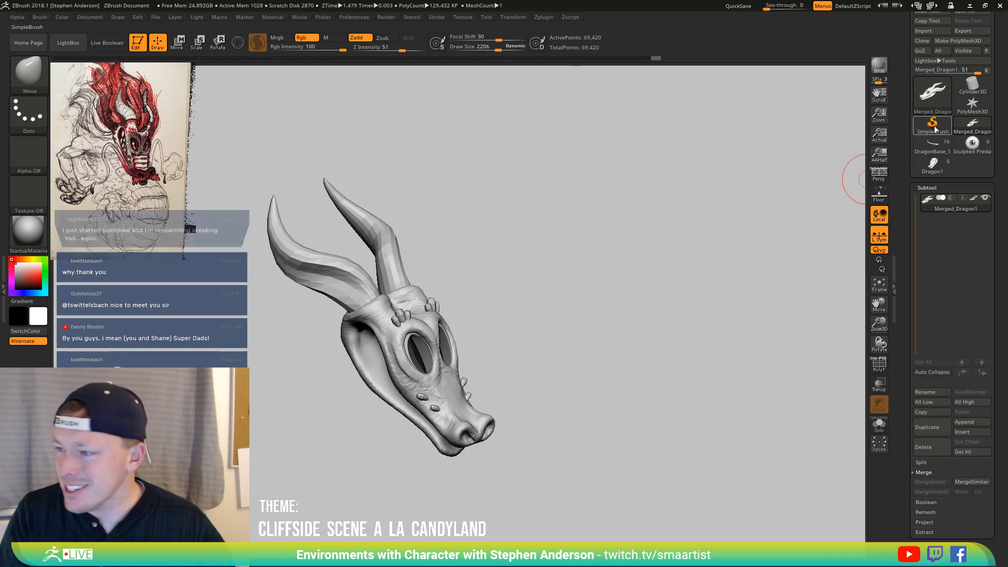
mouse_move(967, 152)
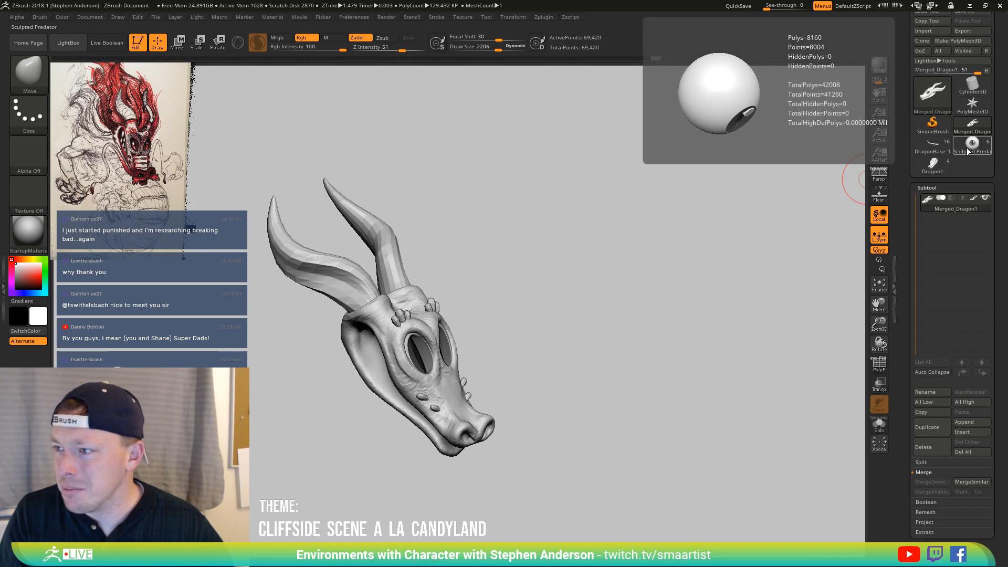
mouse_move(933, 149)
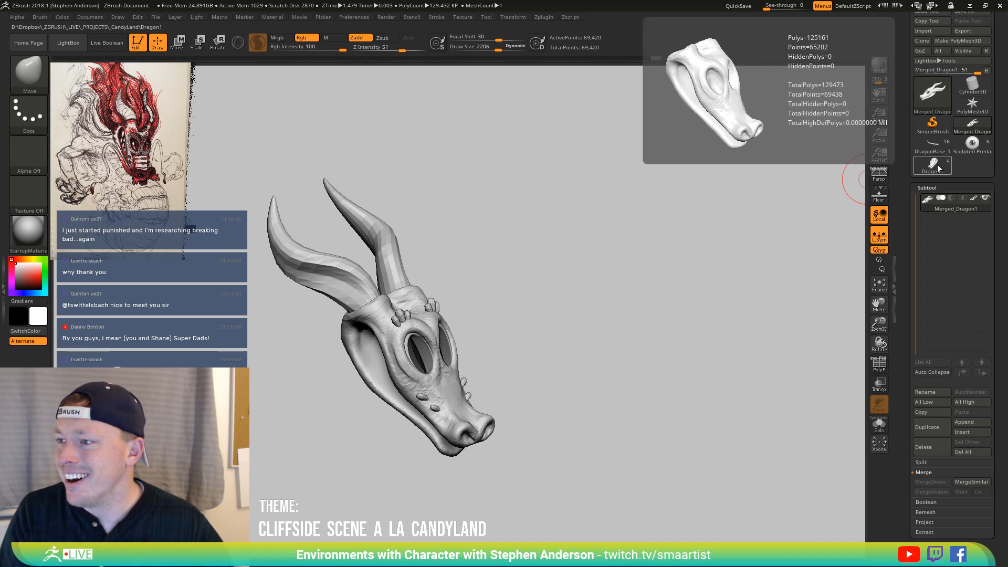
click(926, 171)
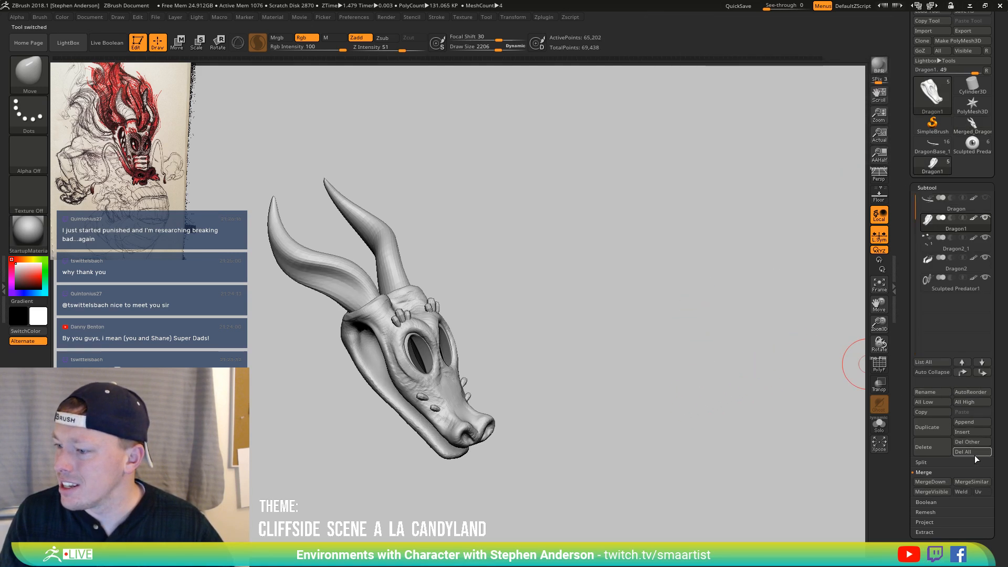
click(978, 431)
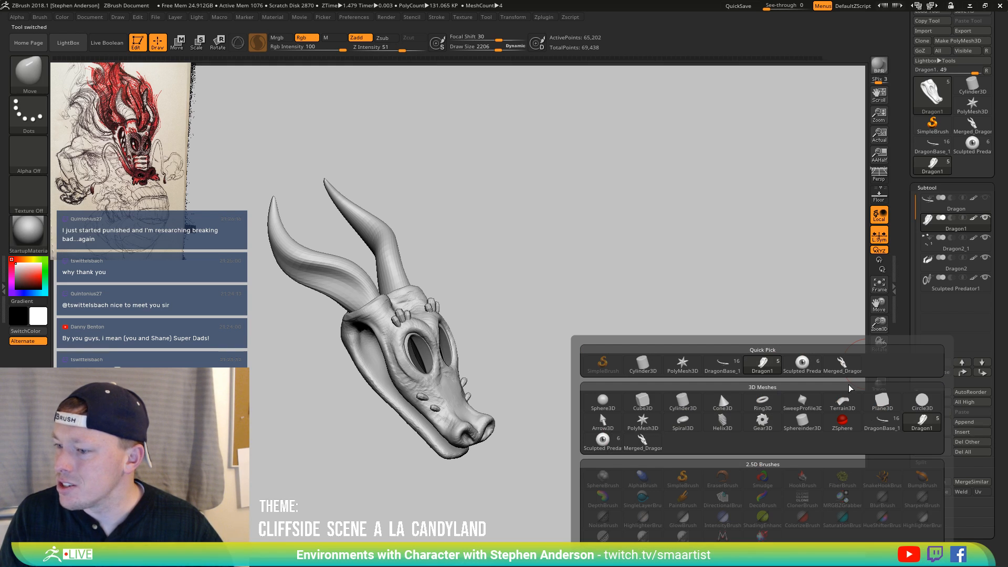
click(842, 365)
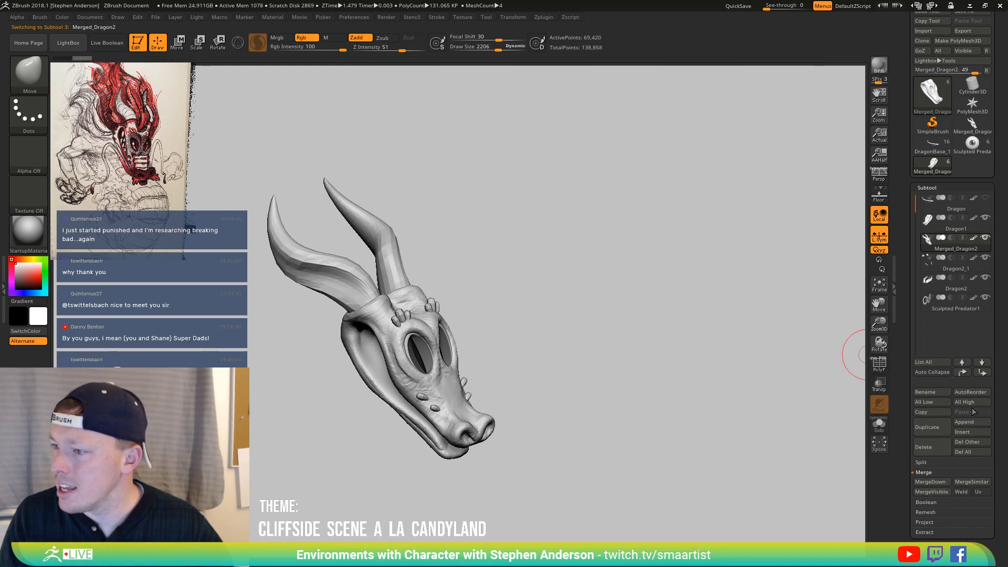
Move the merged head above Dragon1 in the subtool order, hide the original head parts and show the Dragon body
click(962, 371)
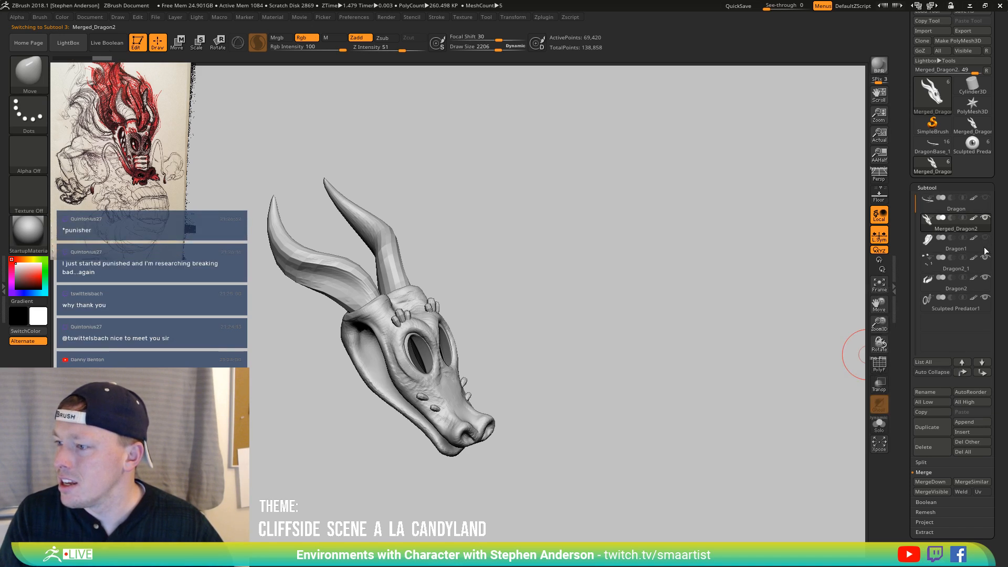
click(986, 279)
click(985, 299)
mouse_move(677, 392)
ctrl+right_down()
mouse_move(650, 351)
mouse_move(648, 313)
mouse_move(653, 335)
ctrl+right_up()
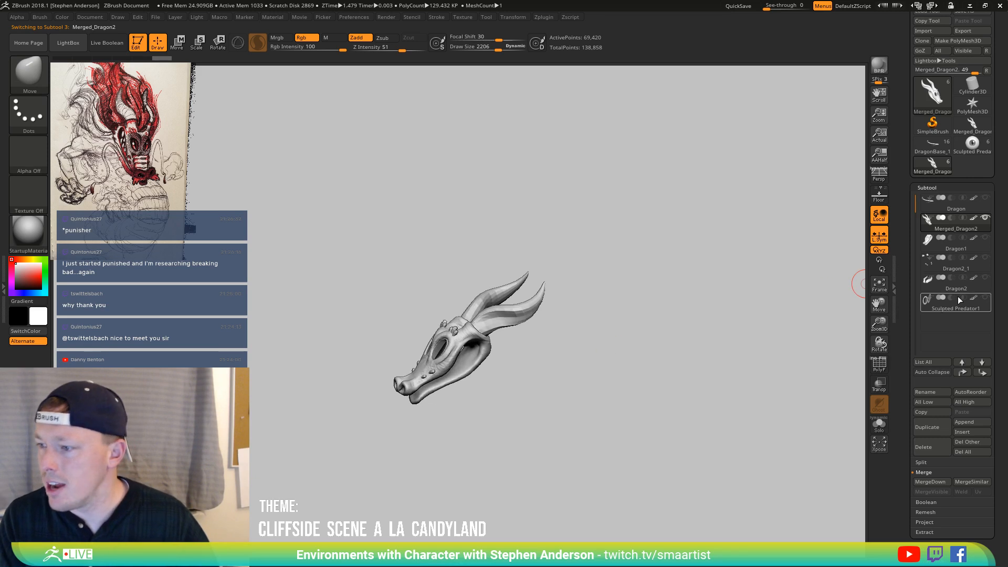
click(985, 198)
right_drag(599, 352, 641, 355)
Move the merged head onto the thick neck end of the dragon's body with Transpose moves
key(w)
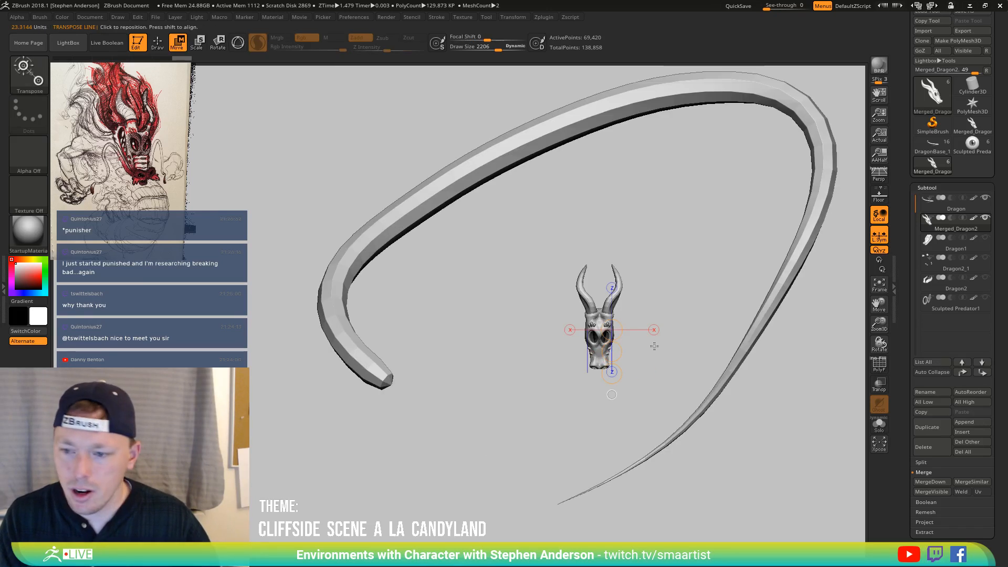
drag(598, 316, 686, 315)
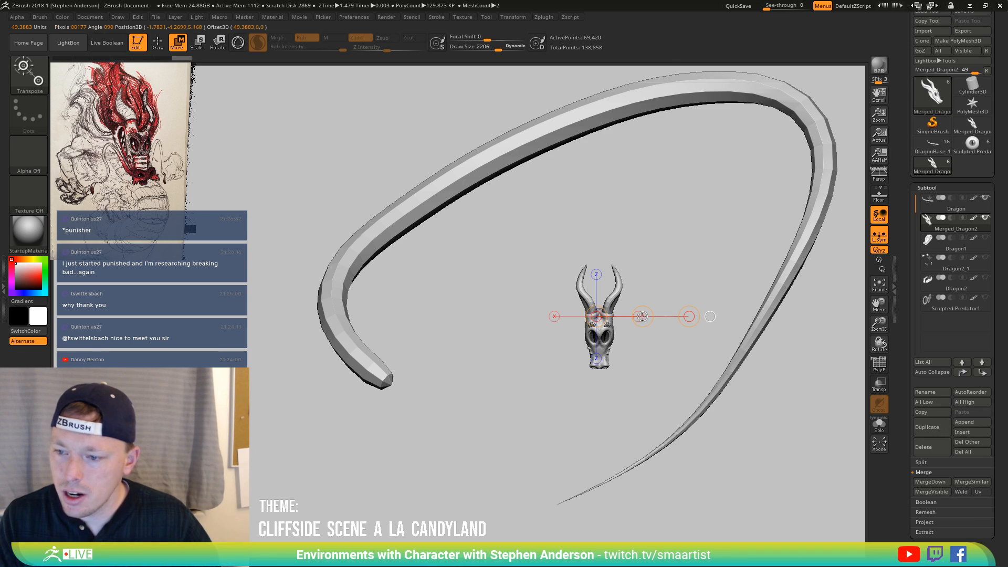
drag(643, 317, 436, 384)
right_drag(454, 389, 492, 296)
drag(390, 324, 513, 324)
drag(451, 324, 497, 280)
Scale the head to suit the neck and rotate it with Transpose so its snout points forward and down
key(e)
drag(462, 310, 408, 409)
mouse_move(395, 243)
mouse_down()
mouse_move(397, 382)
mouse_move(489, 345)
mouse_move(472, 241)
mouse_move(428, 268)
mouse_move(476, 255)
mouse_move(464, 308)
mouse_move(434, 321)
mouse_up()
key(r)
drag(443, 261, 439, 338)
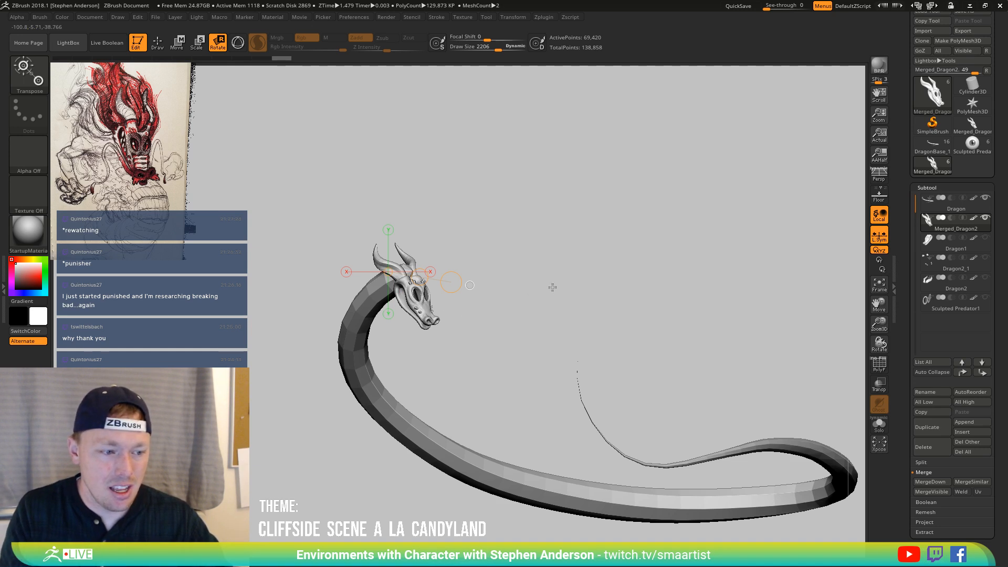
mouse_move(539, 295)
mouse_down()
mouse_move(520, 318)
mouse_move(531, 314)
mouse_up()
ctrl+right_drag(531, 314, 567, 344)
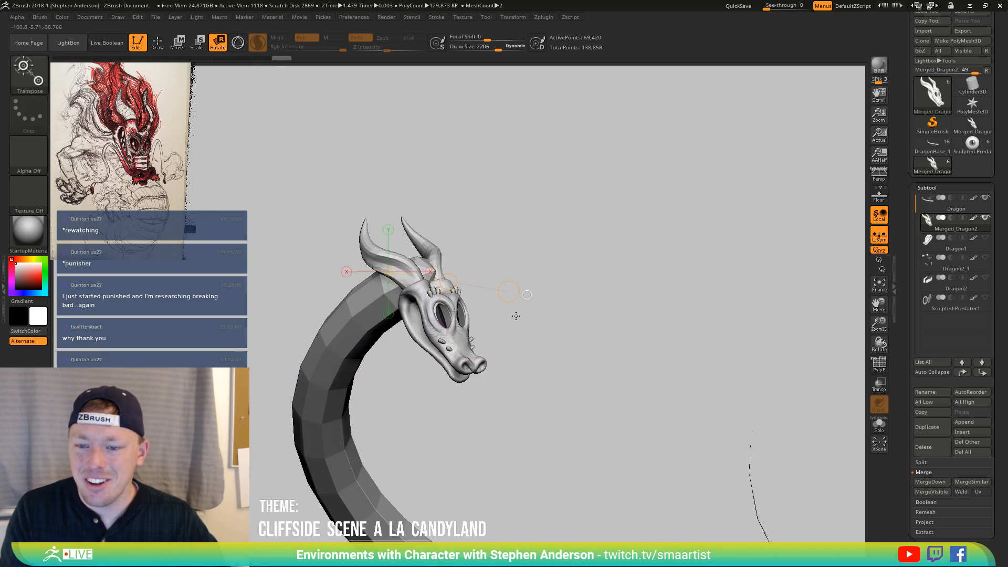
Fine-tune the head's position against the neck end with a Transpose move, check the fit and return to Draw mode
key(w)
shift+drag(450, 310, 451, 233)
mouse_move(451, 271)
shift+mouse_down()
mouse_move(455, 251)
mouse_move(575, 267)
mouse_move(544, 272)
shift+mouse_up()
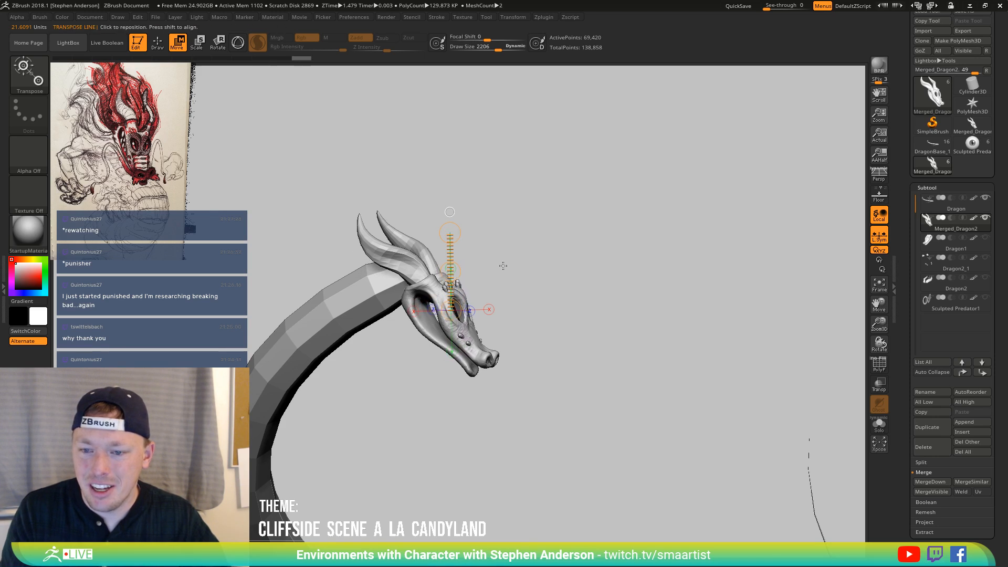
shift+drag(500, 263, 498, 258)
ctrl+right_drag(499, 258, 520, 251)
drag(542, 282, 450, 289)
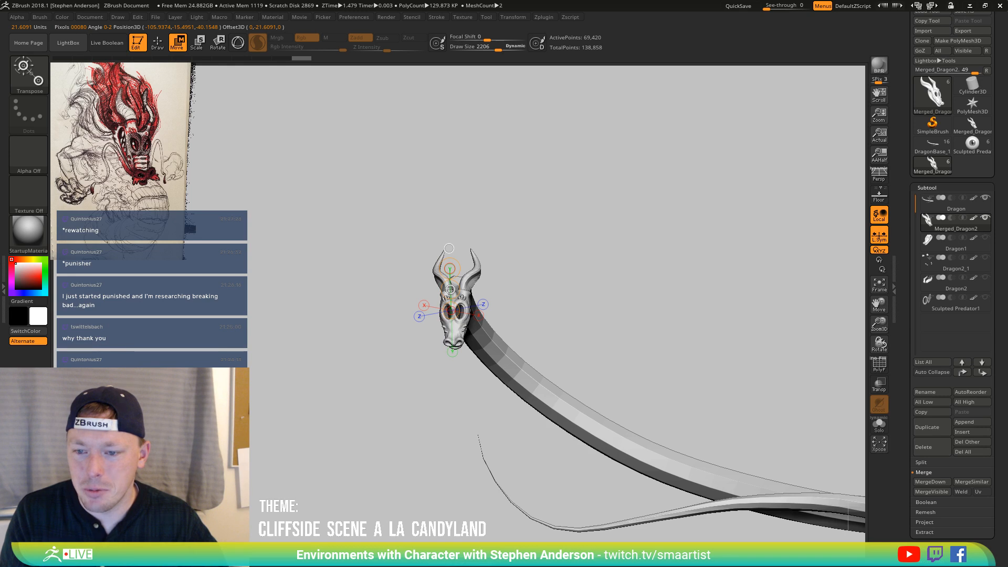
drag(518, 288, 554, 285)
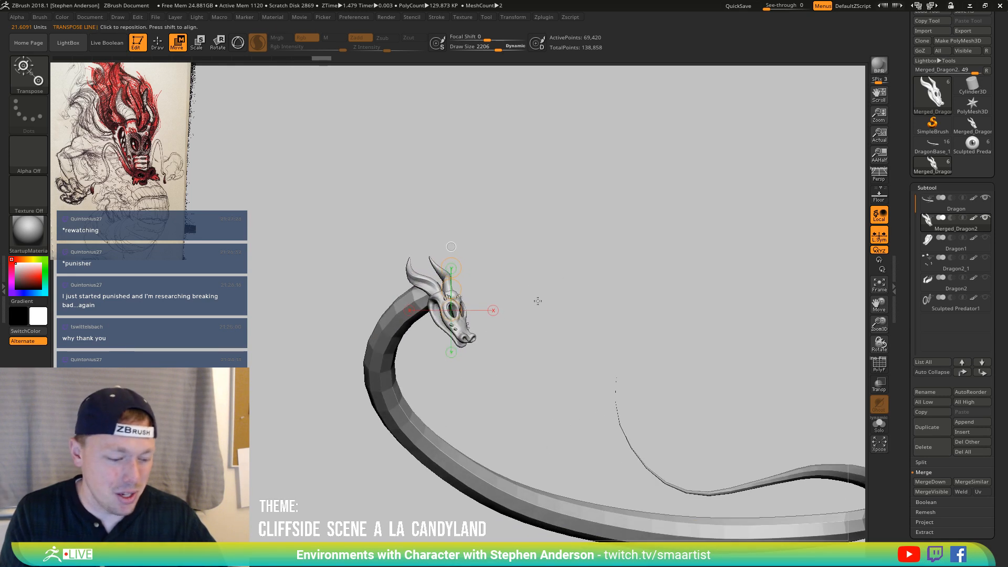
key(q)
mouse_move(524, 347)
mouse_down()
mouse_move(479, 299)
mouse_move(506, 292)
mouse_up()
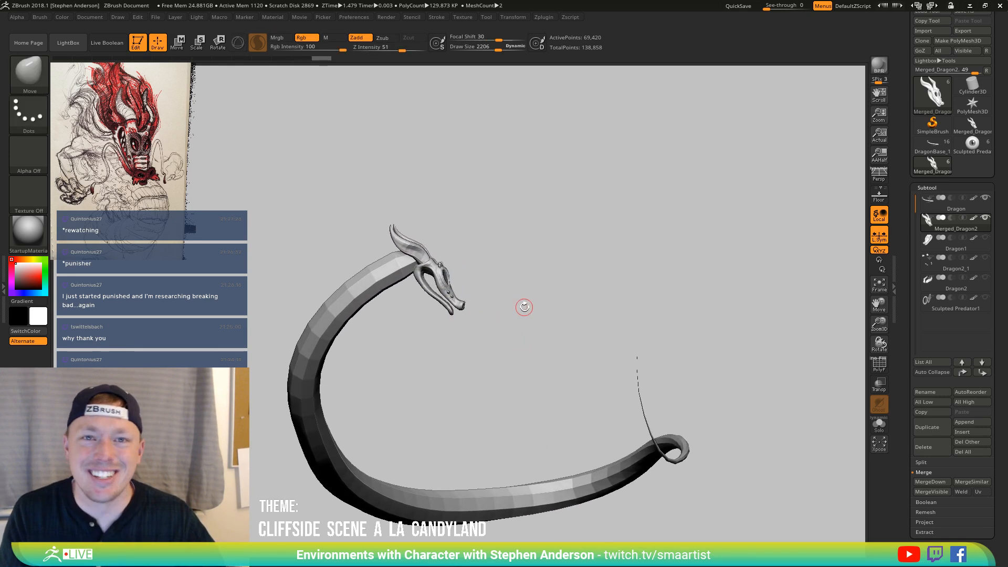
drag(515, 345, 754, 306)
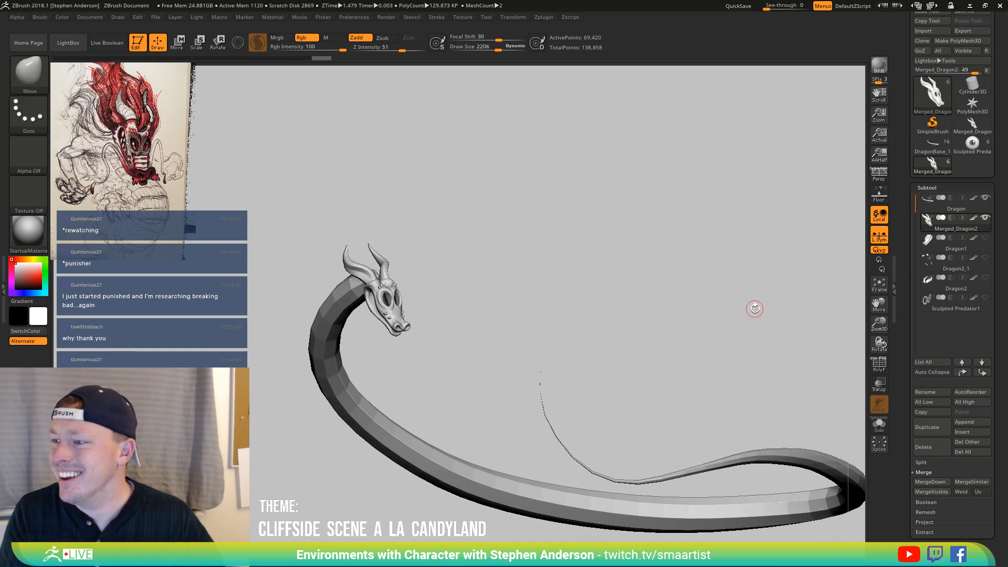
Rename the merged head subtool to Merged_DragonHead
click(935, 392)
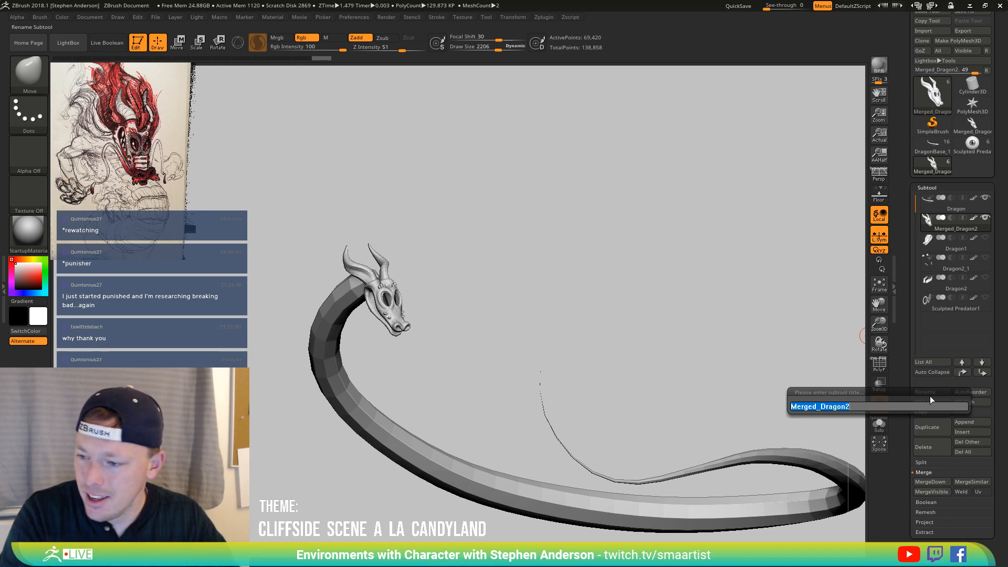
key(Right)
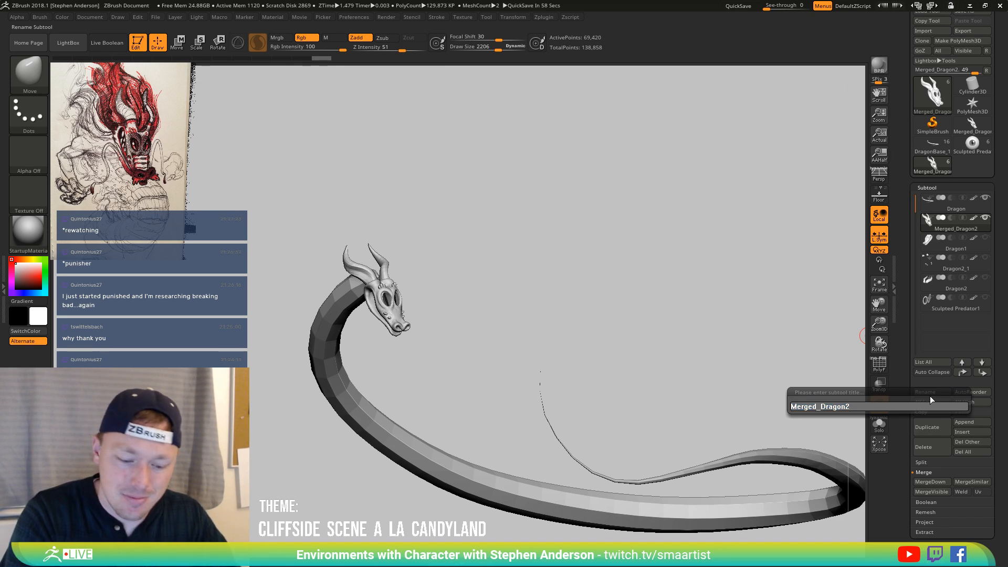
key(BackSpace)
text(Head)
key(Return)
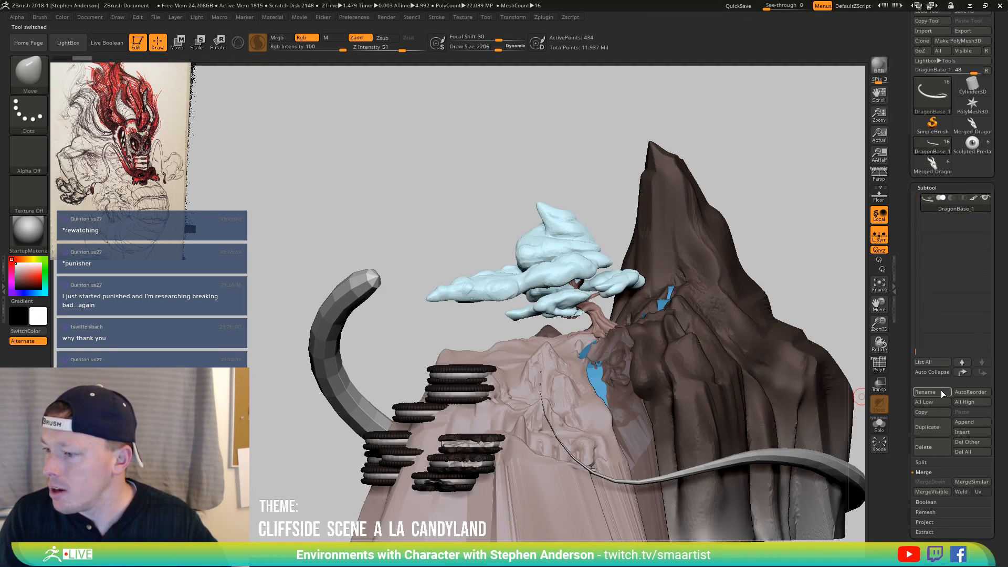
Insert the merged dragon head into the DragonBase_1 cliffside scene tool
click(967, 431)
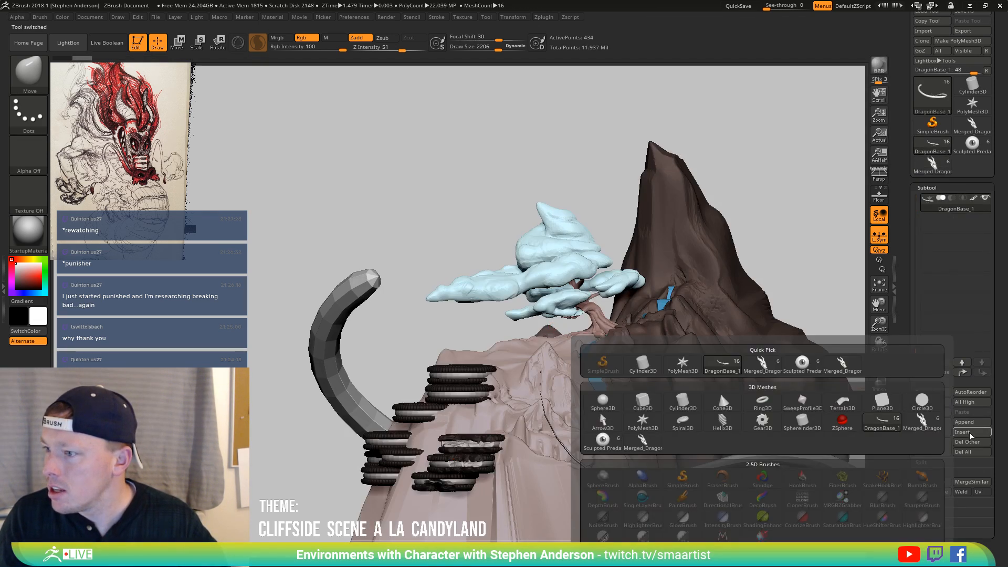
mouse_move(771, 372)
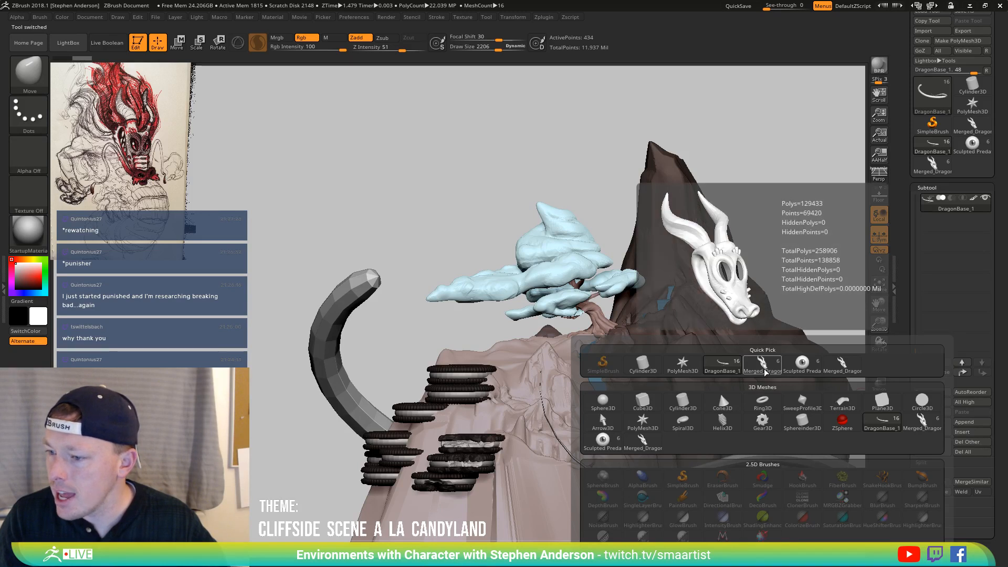
click(762, 370)
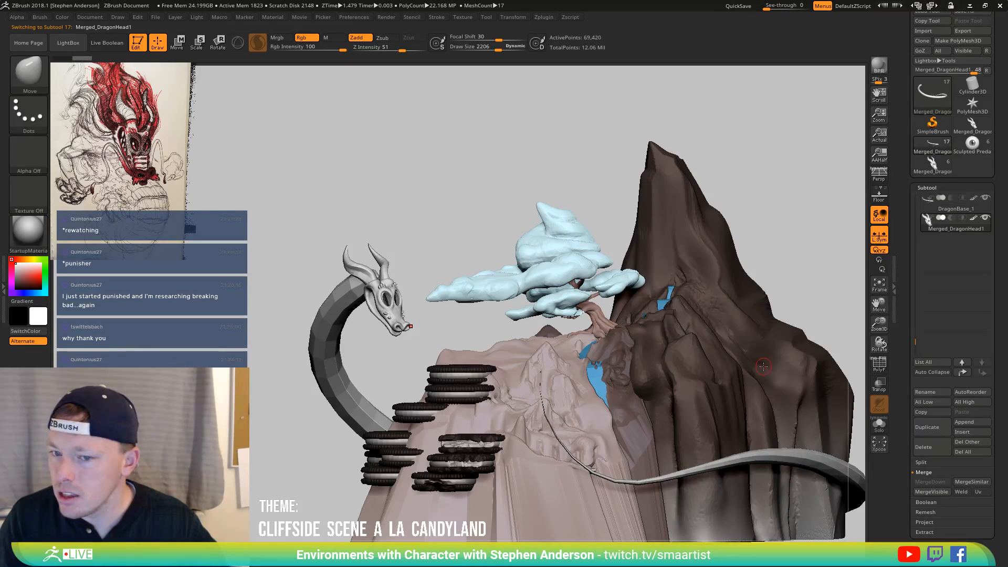
Rotate the inserted head about the neck end with Transpose to face the tree, check its placement and return to Draw mode
drag(416, 210, 479, 275)
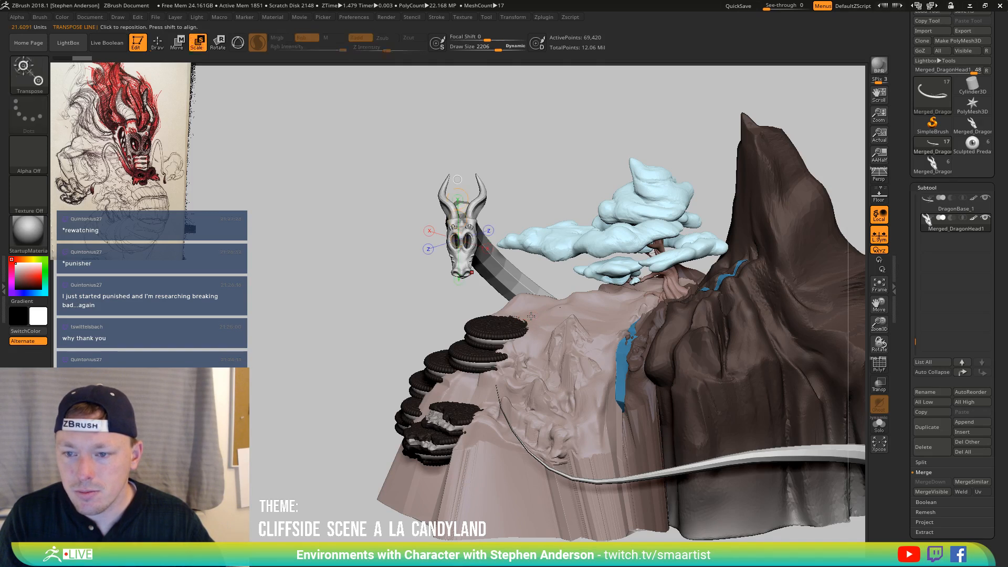
key(e)
drag(539, 185, 541, 237)
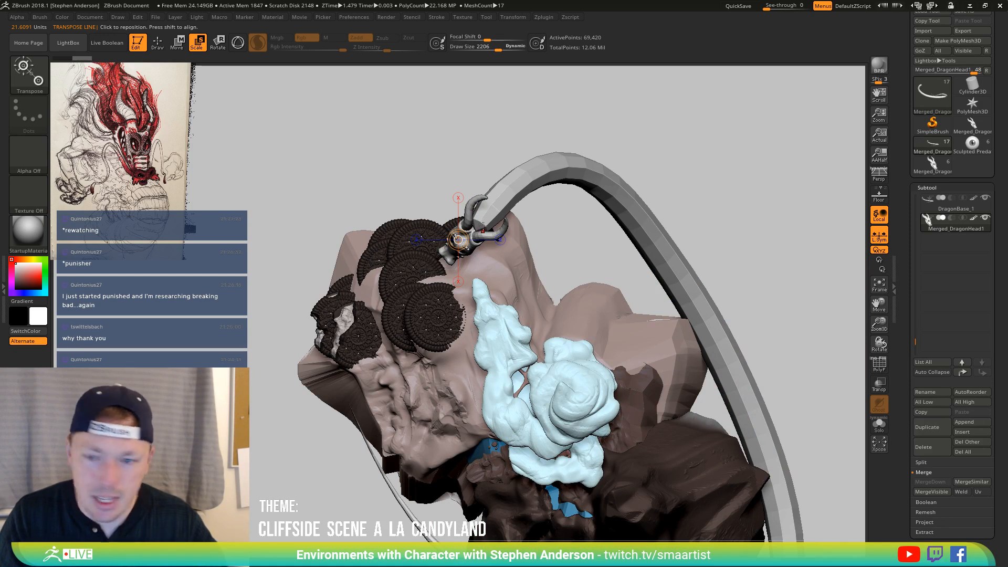
drag(361, 334, 280, 418)
key(r)
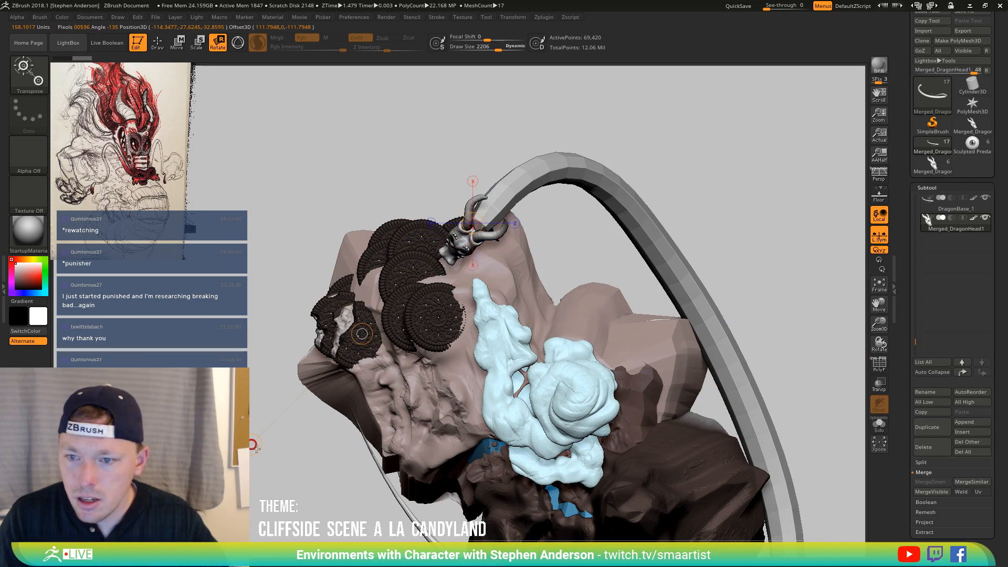
drag(283, 459, 399, 494)
key(w)
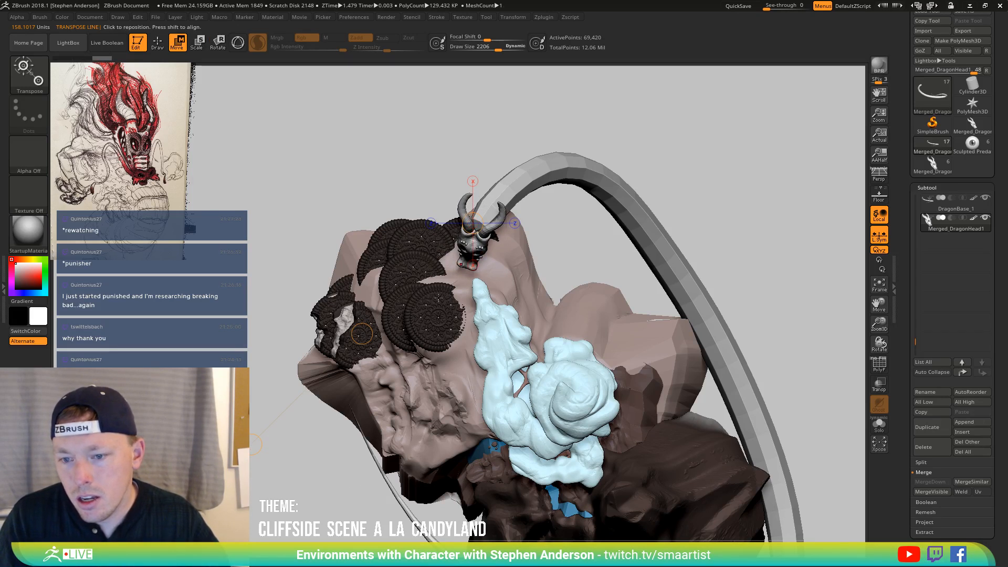
drag(362, 334, 364, 337)
drag(540, 287, 554, 252)
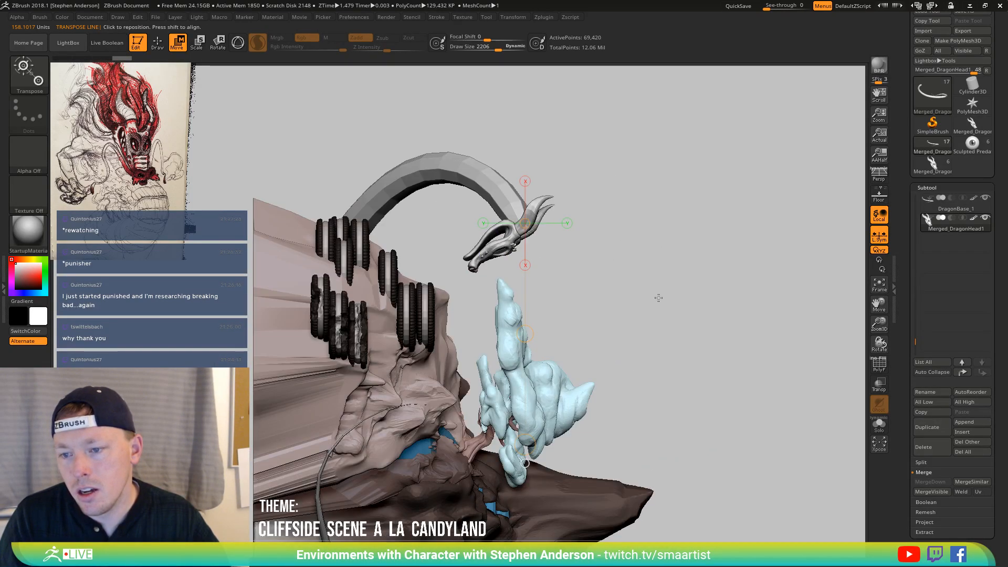
drag(660, 297, 676, 260)
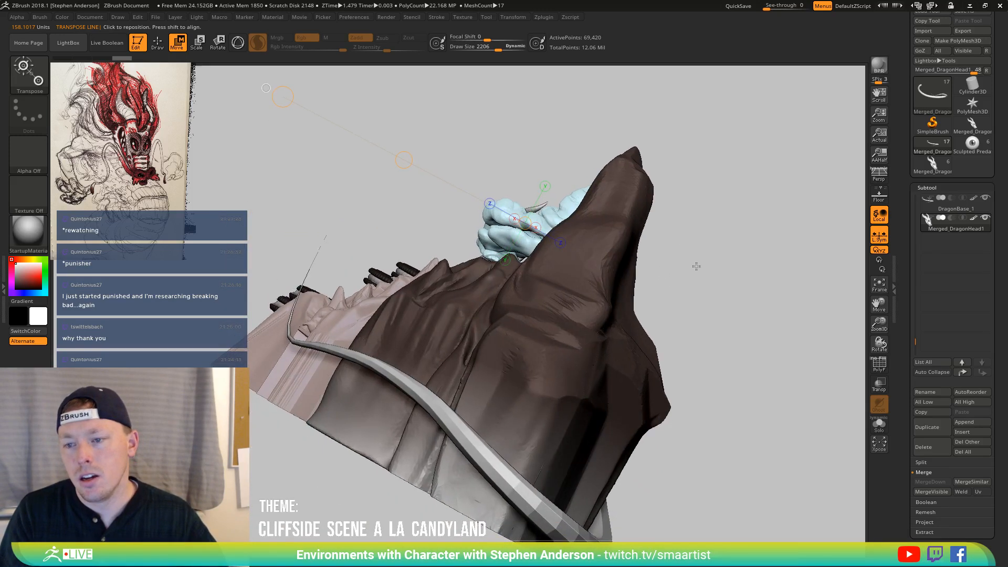
mouse_move(697, 266)
mouse_down()
mouse_move(659, 235)
mouse_move(599, 283)
mouse_move(528, 284)
mouse_move(531, 271)
mouse_move(544, 318)
mouse_move(537, 265)
mouse_up()
key(q)
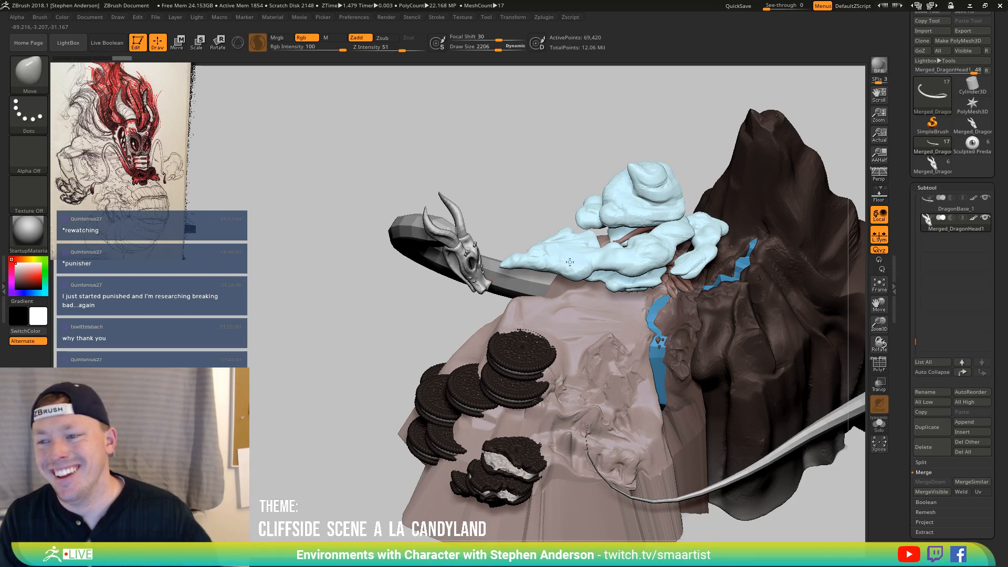
Show the movie TimeLine for the cliffside scene, with the view framed on the dragon's head and neck
mouse_move(568, 268)
mouse_down()
mouse_move(569, 239)
mouse_move(569, 260)
mouse_move(567, 252)
mouse_up()
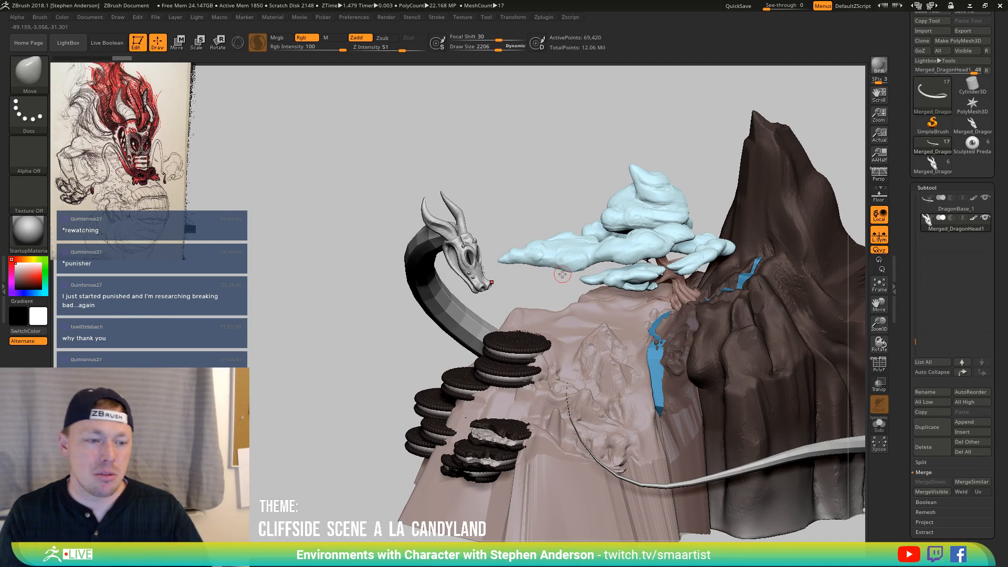
right_drag(562, 263, 555, 245)
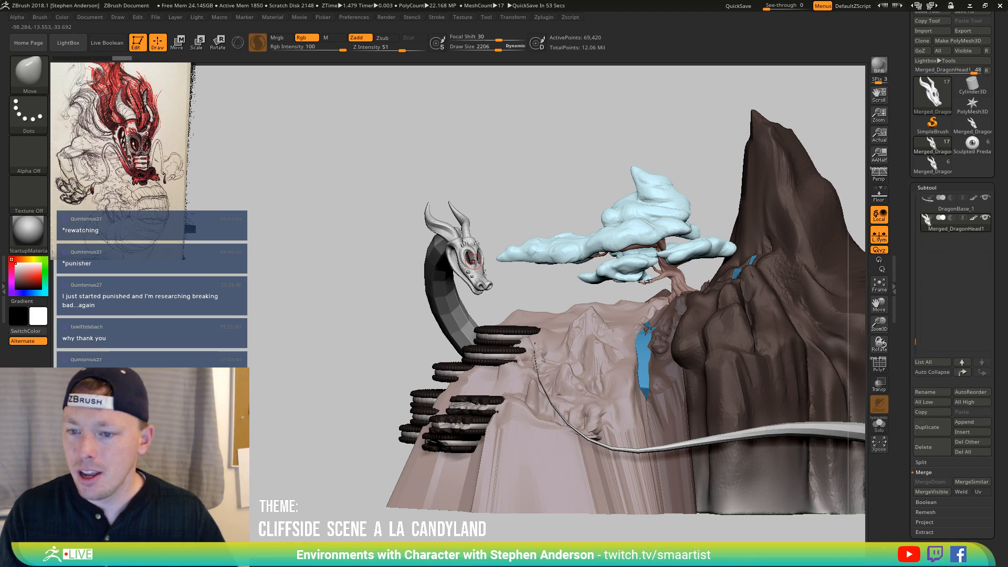
ctrl+right_drag(512, 268, 525, 297)
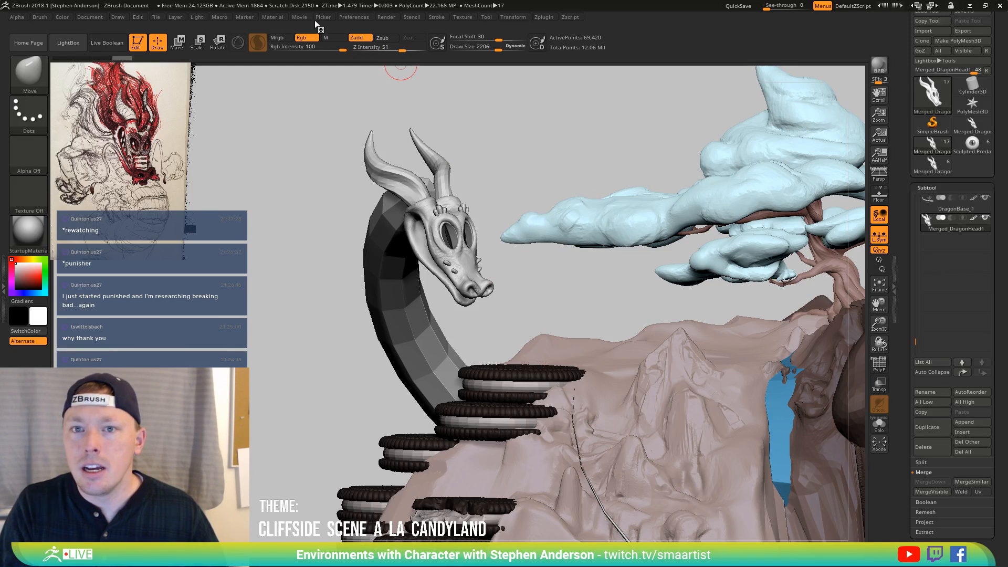
click(300, 17)
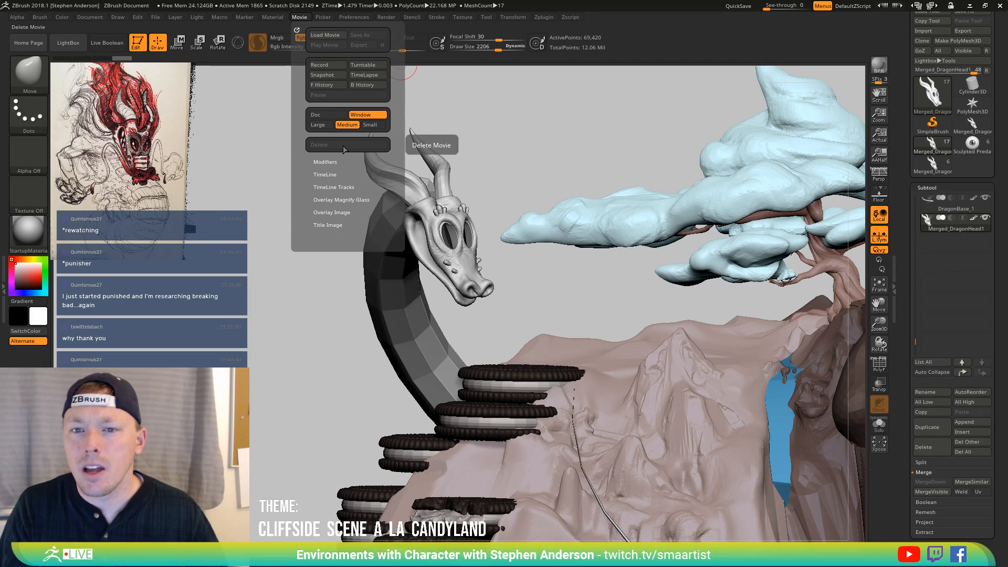
click(329, 174)
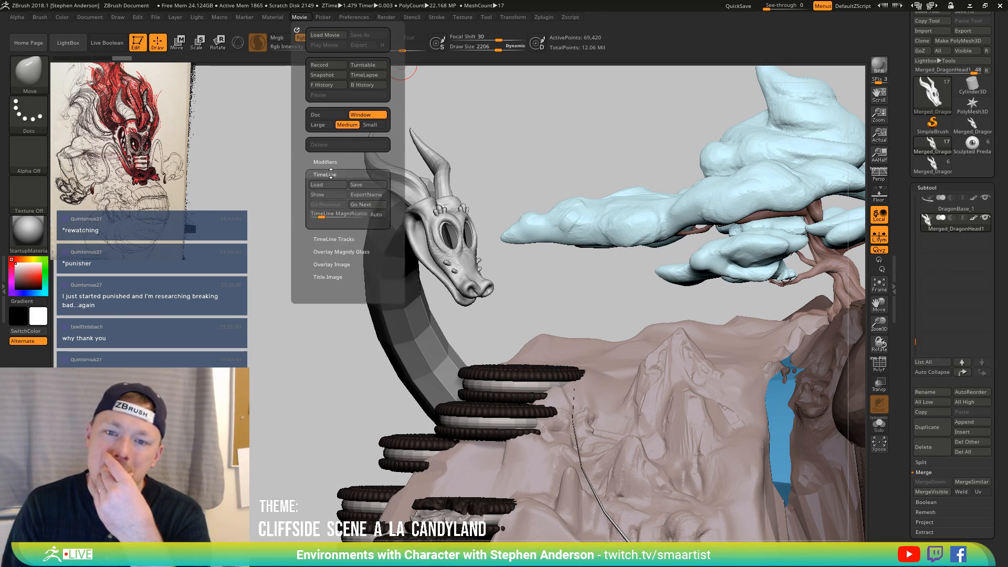
click(331, 194)
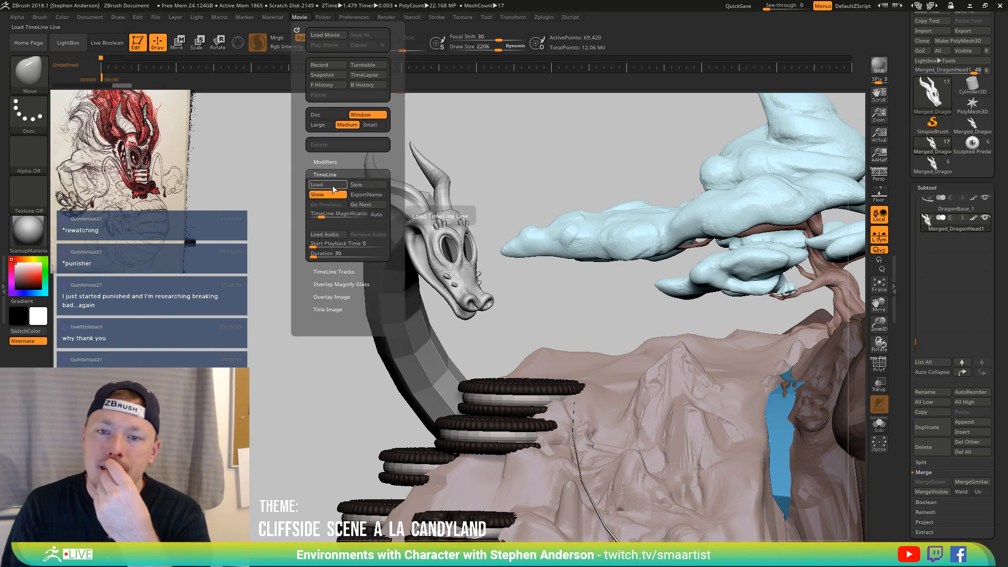
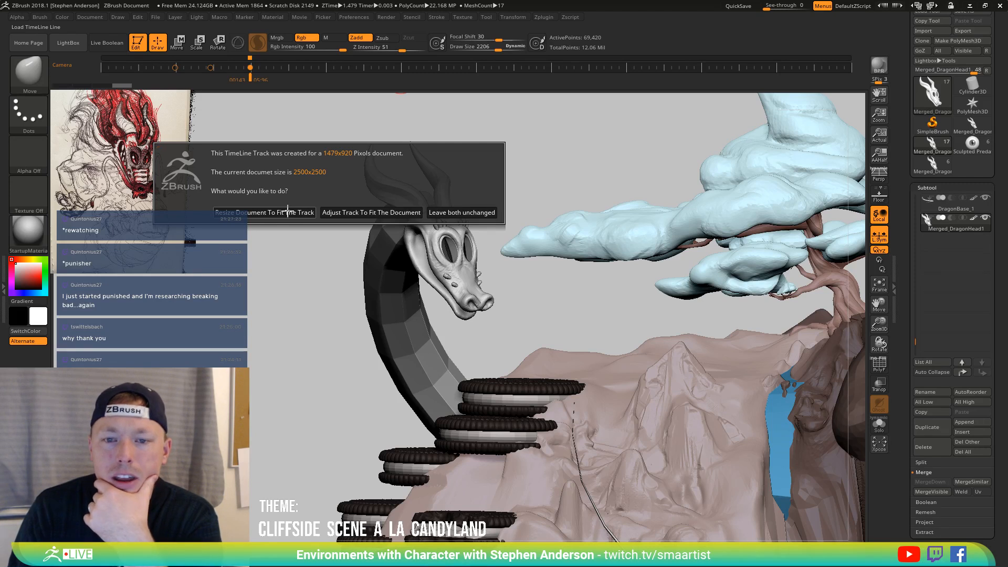
Resize the document to fit the timeline track, then redraw the merged dragon scene in edit mode and frame it
click(288, 212)
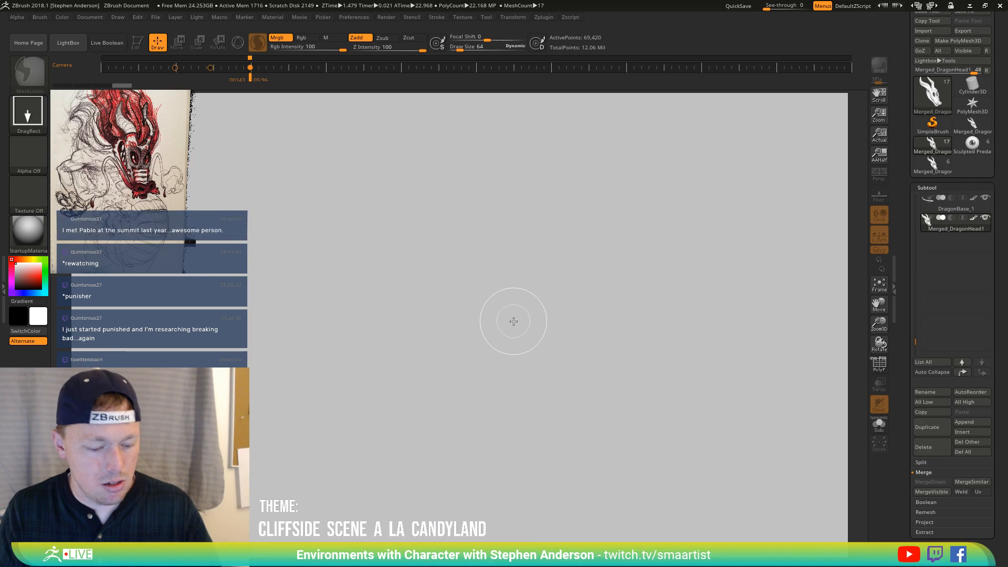
drag(484, 277, 461, 339)
key(t)
key(f)
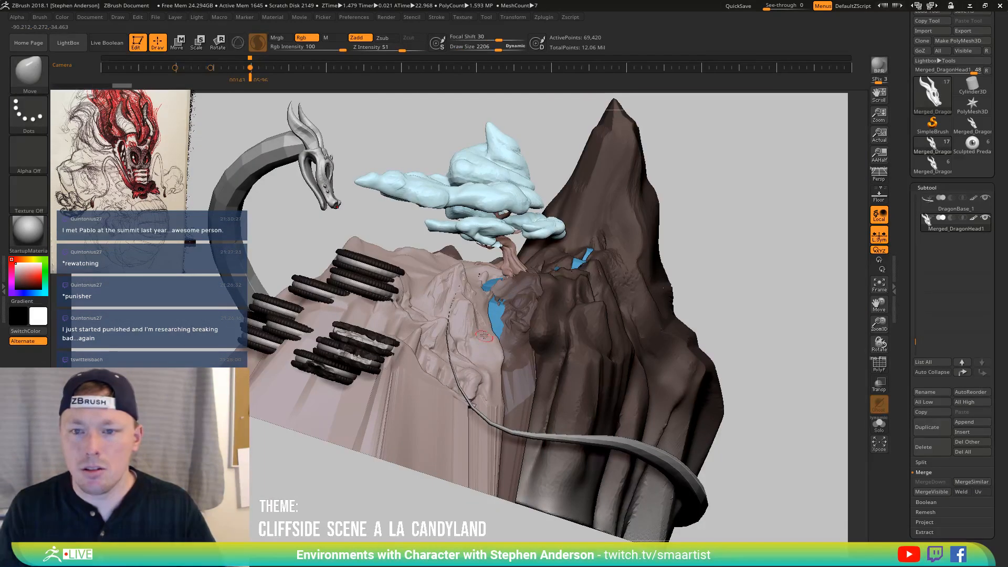
Review the earlier camera views stored on the timeline with the document zoomed out to show the whole canvas
key(Left)
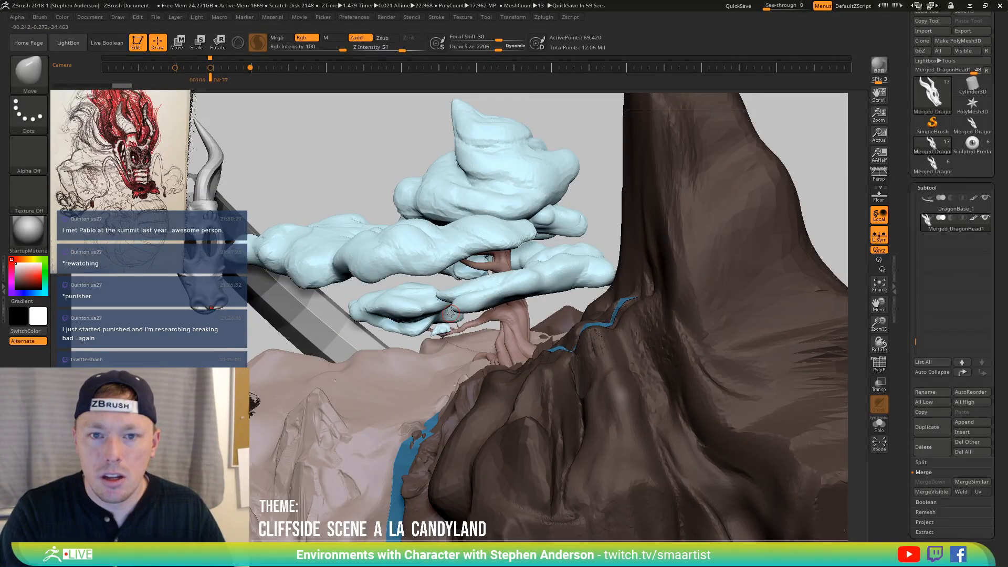
key(Left)
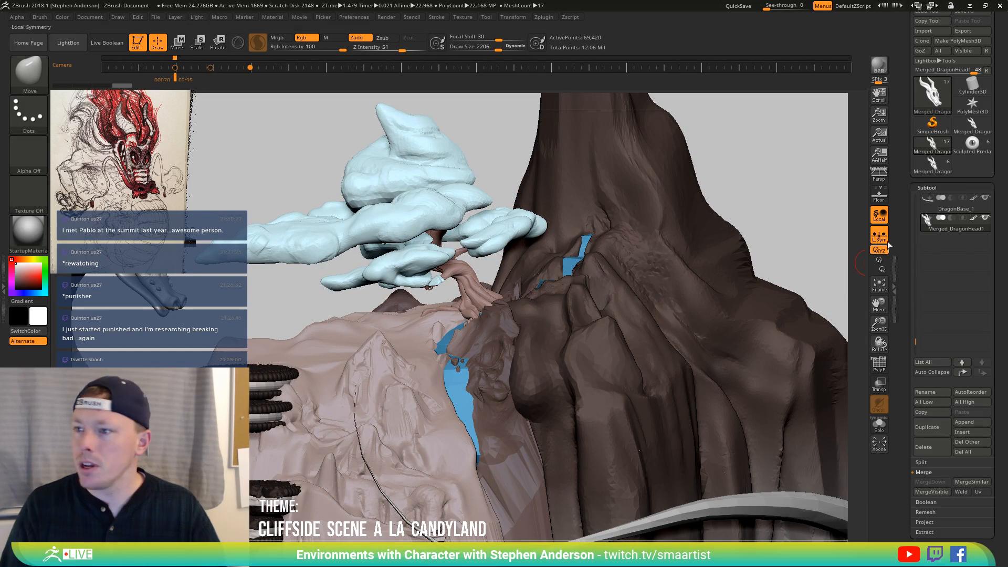
drag(879, 114, 886, 86)
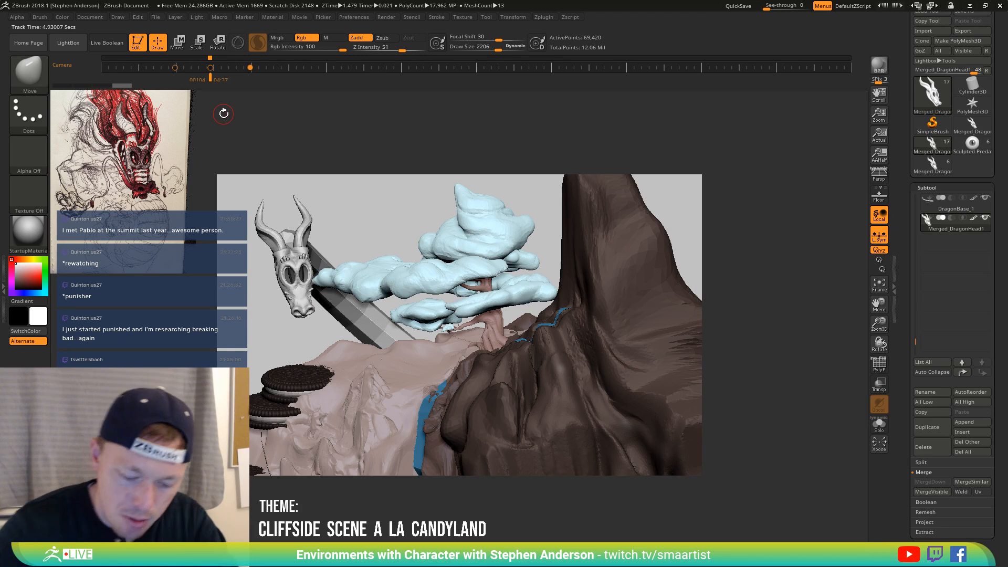
key(Left)
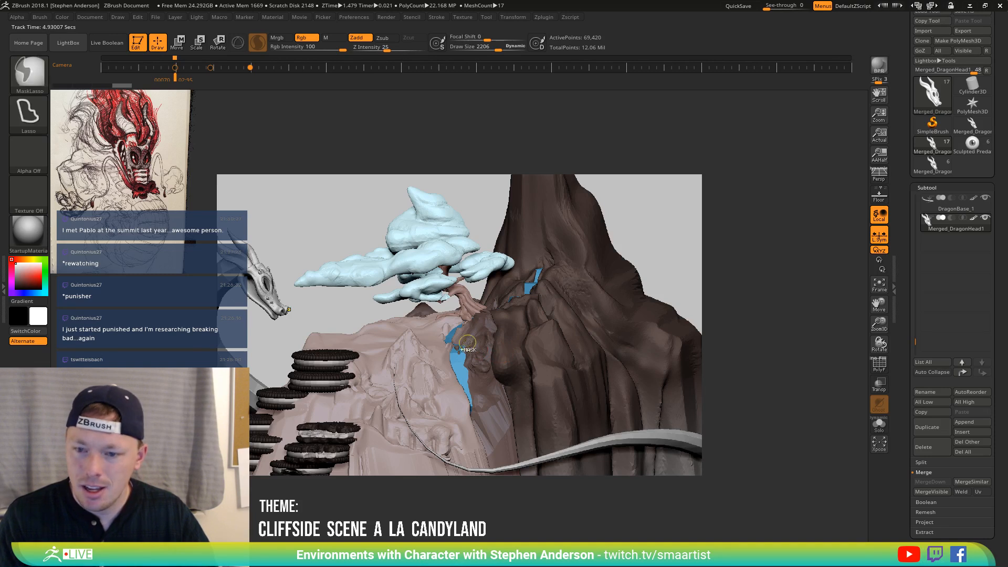
Enlarge the dragon head slightly with the transform gizmo and raise it a little on the neck
ctrl+right_drag(451, 324, 448, 321)
ctrl+right_drag(449, 320, 457, 319)
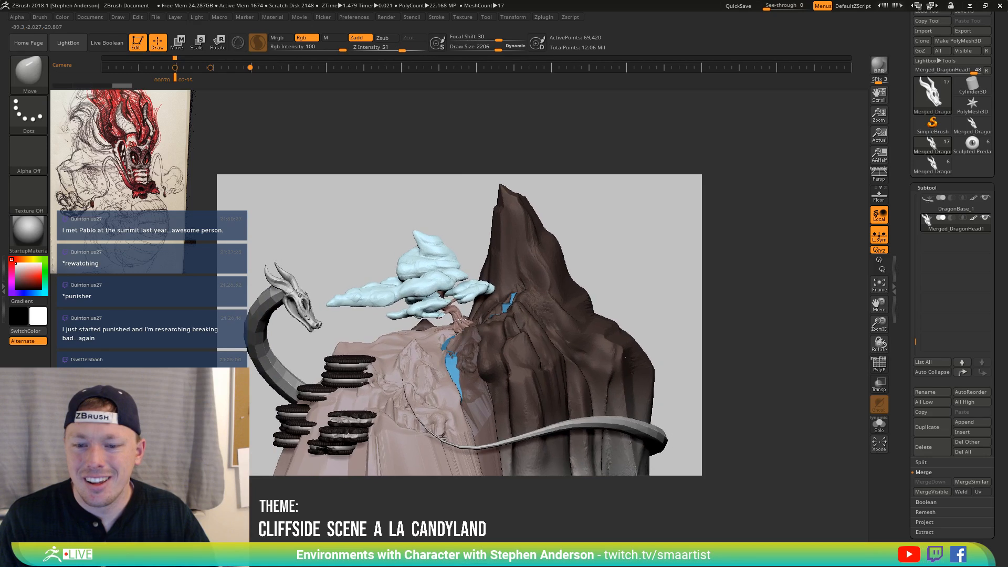
alt+right_drag(360, 256, 348, 271)
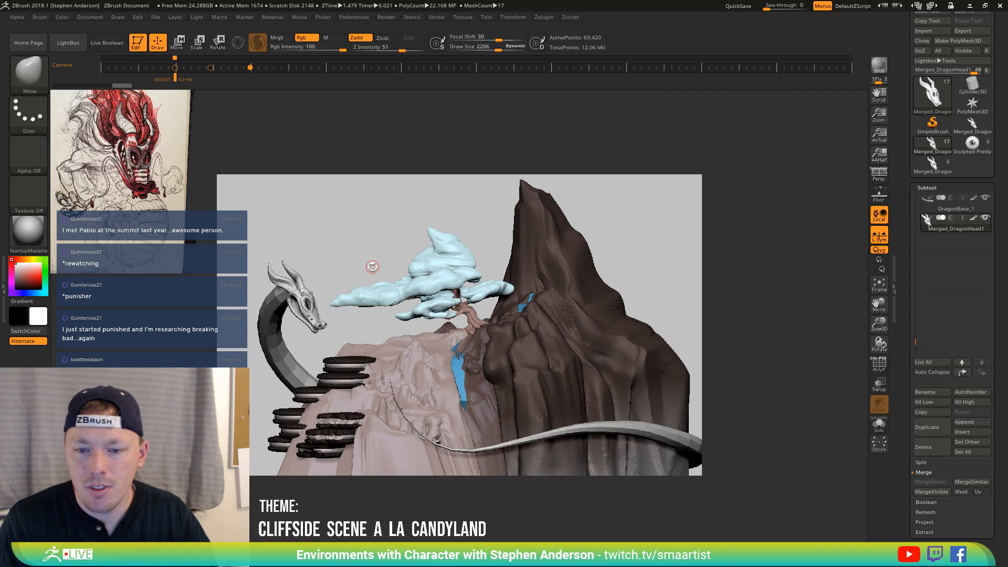
mouse_move(368, 266)
right_down()
mouse_move(334, 265)
mouse_move(332, 254)
right_up()
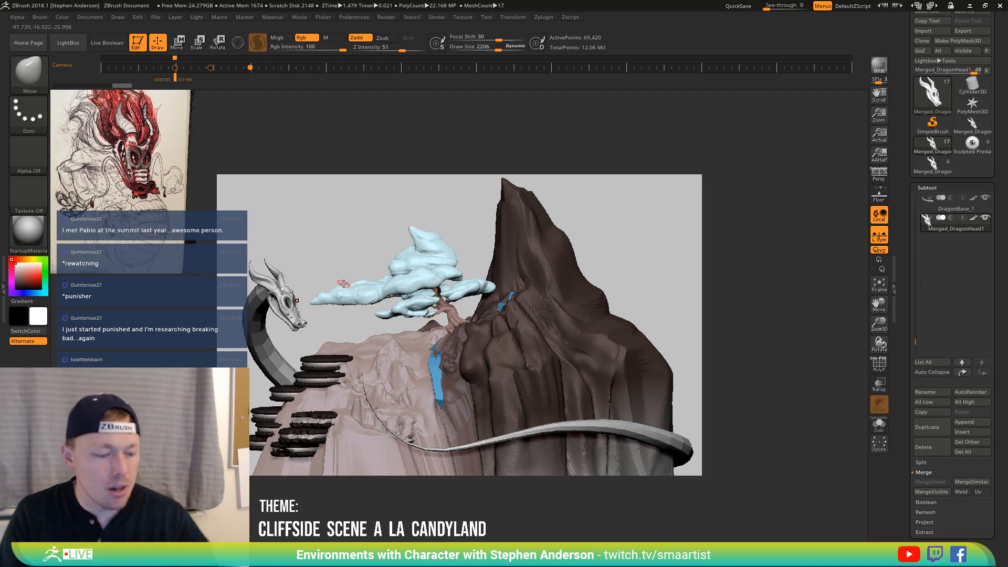
key(r)
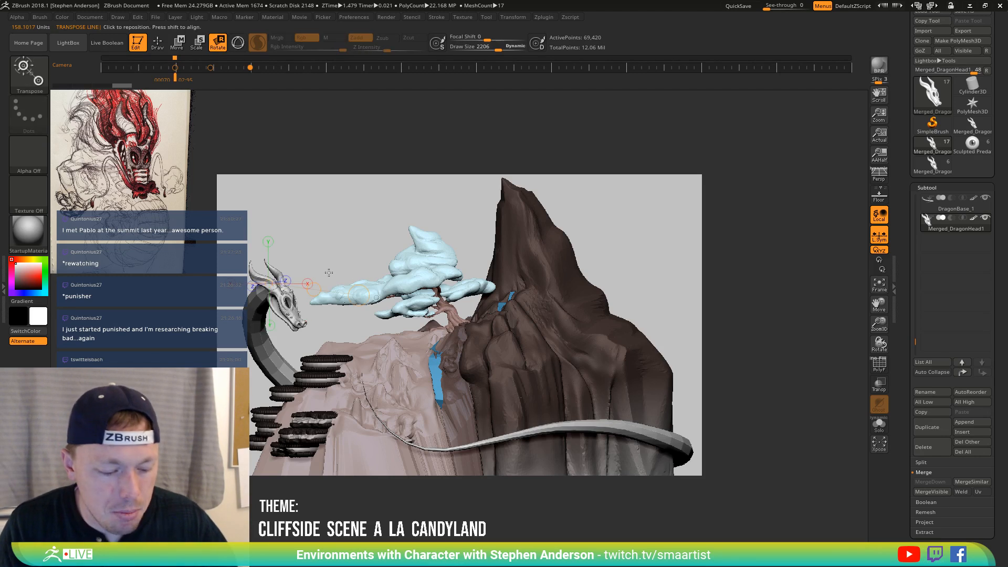
key(y)
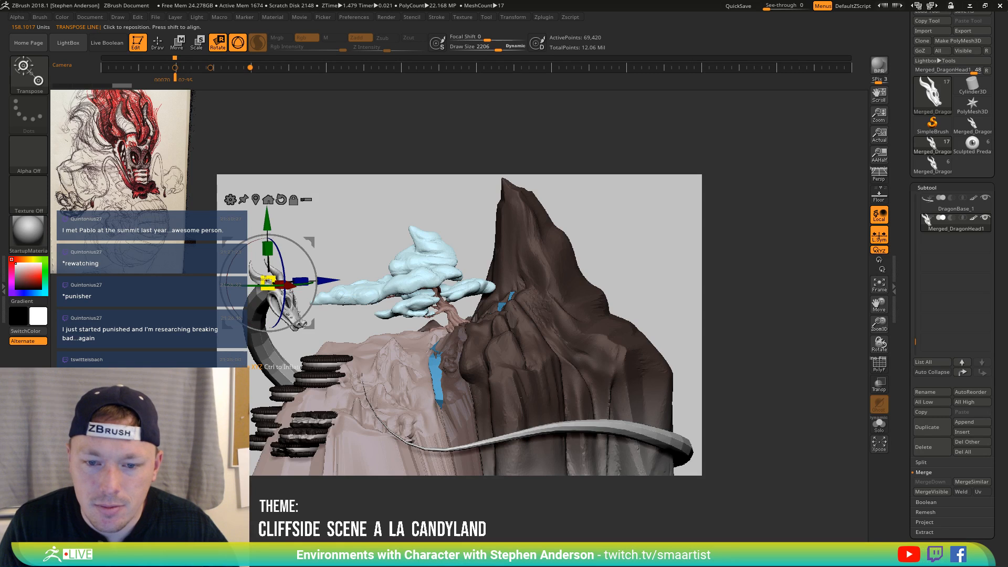
drag(263, 280, 266, 276)
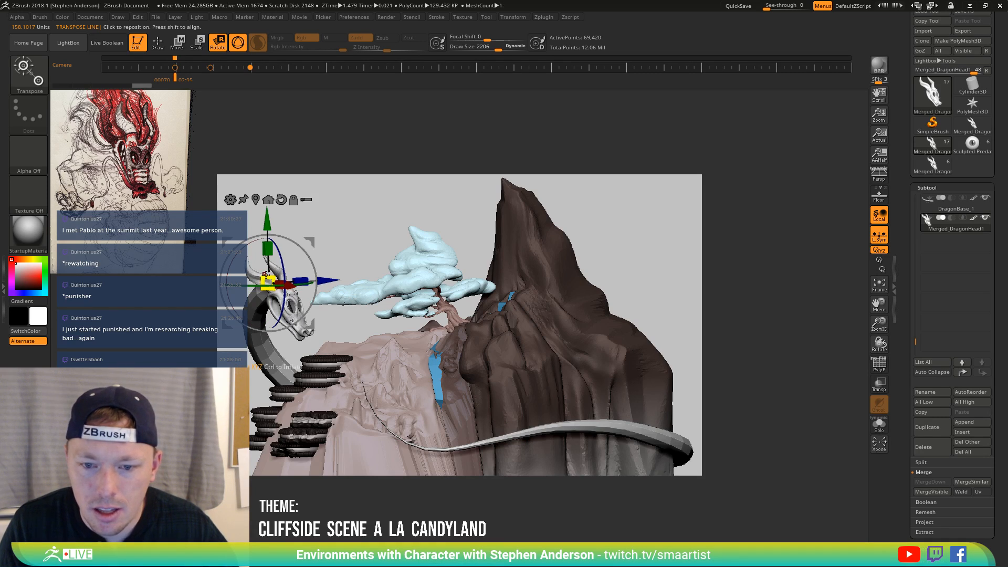
drag(310, 239, 310, 233)
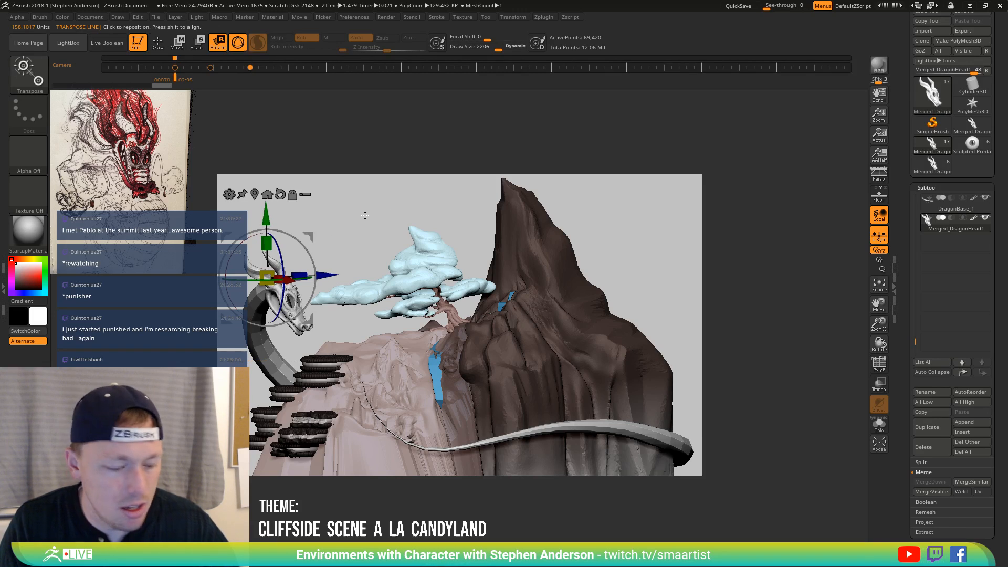
key(q)
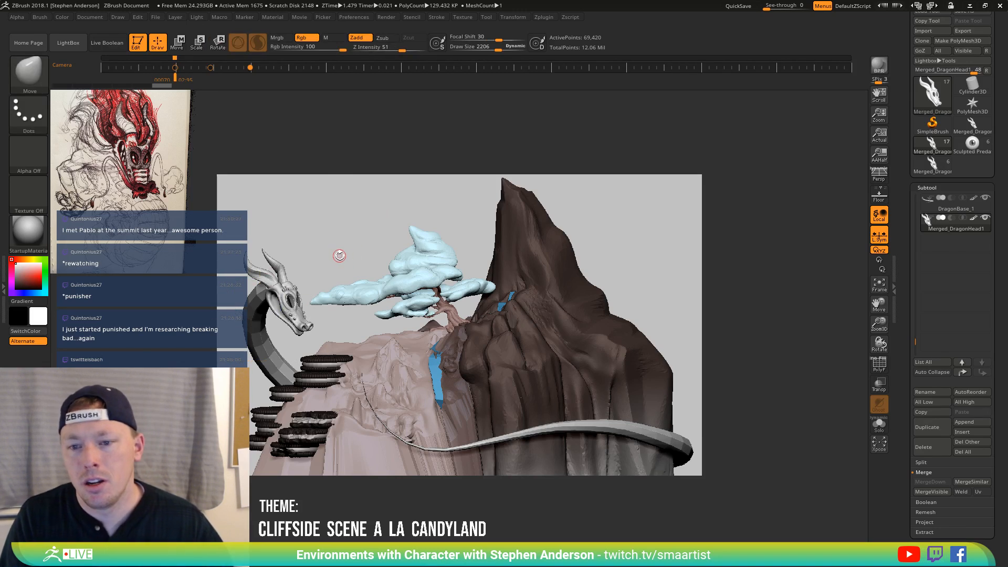
Store a wide view of the whole cliff and dragon as a camera keyframe just ahead of the first existing one
ctrl+right_drag(340, 255, 347, 255)
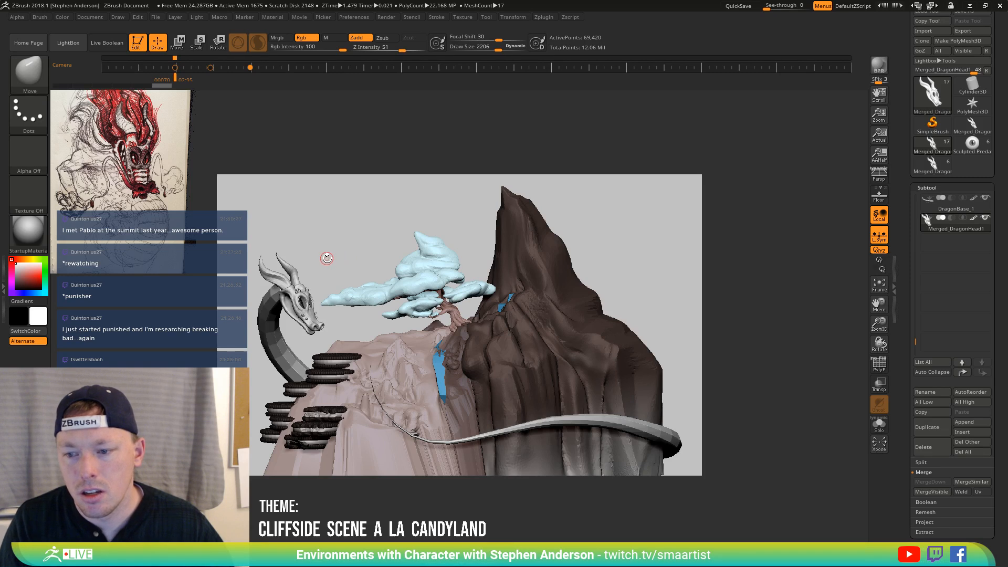
alt+right_drag(326, 257, 333, 259)
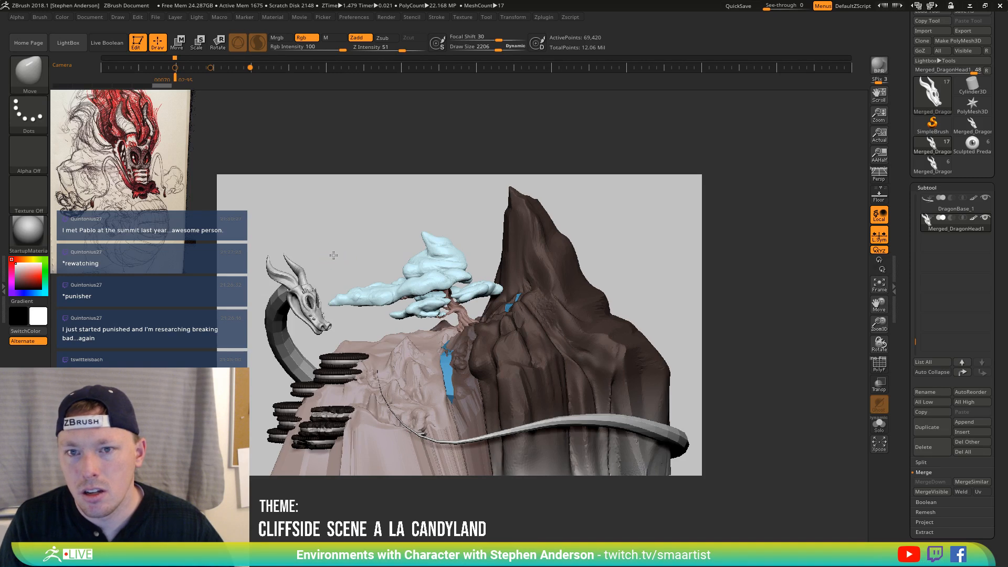
click(162, 67)
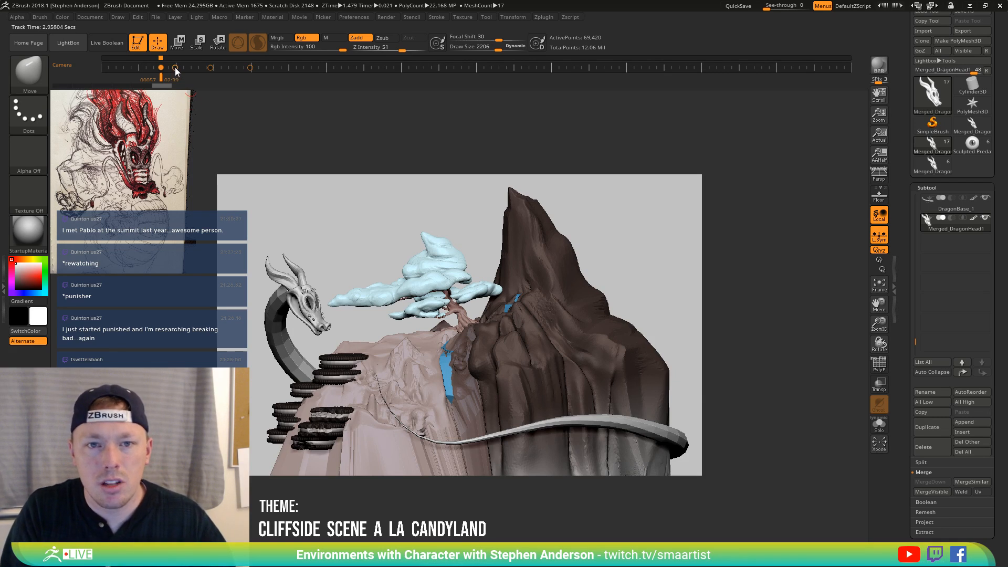
Compare the new wide camera view with the closer view stored on the neighbouring keyframe
click(296, 18)
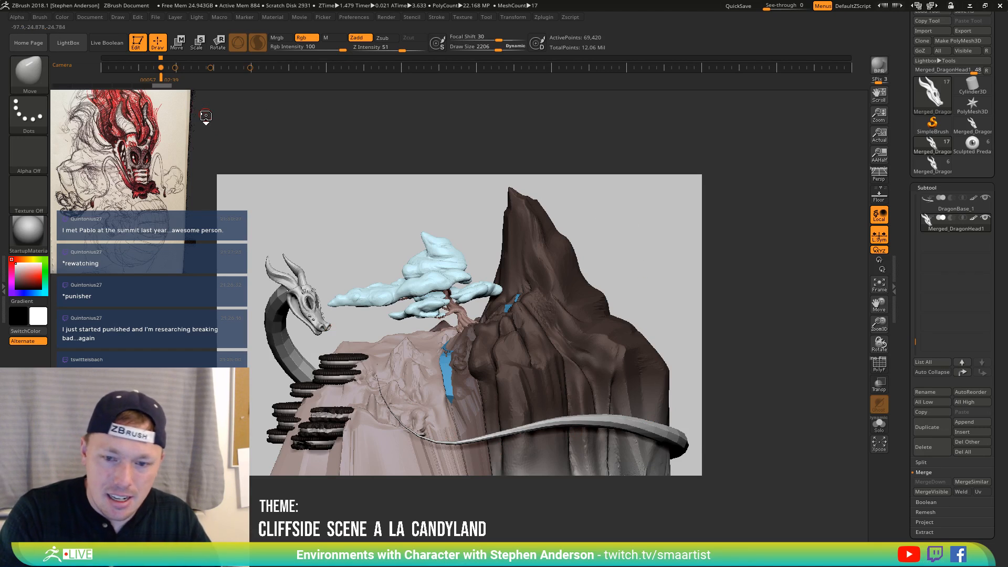
key(Right)
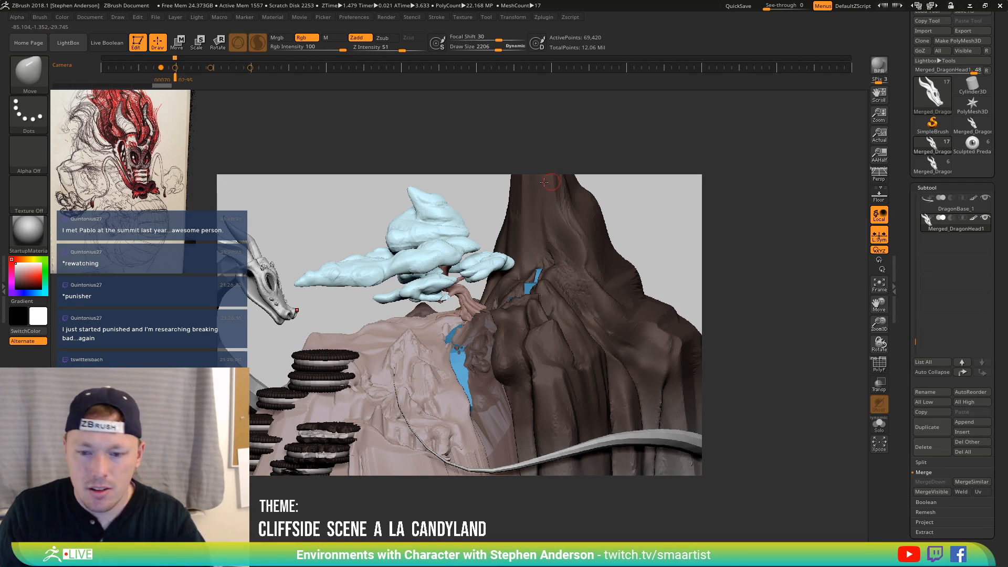
key(Left)
key(Right)
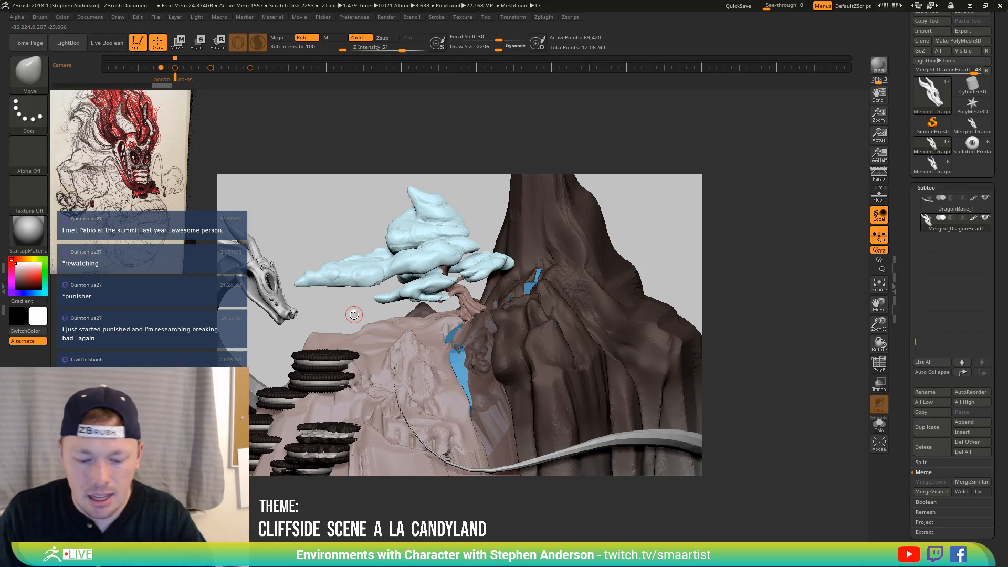
key(Left)
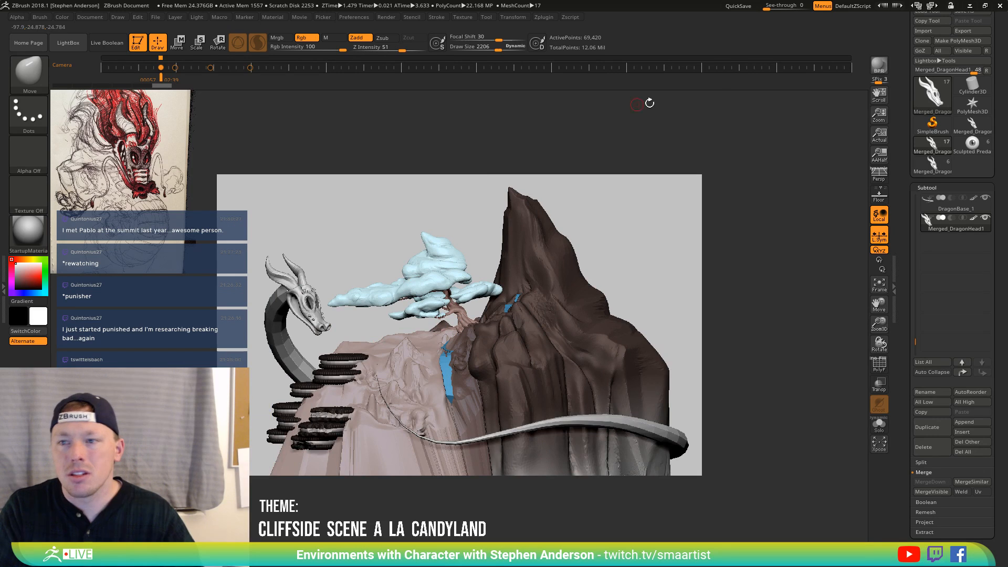
Return the document to actual size and view the dragon head beside the cookie stacks and tree
drag(883, 116, 882, 96)
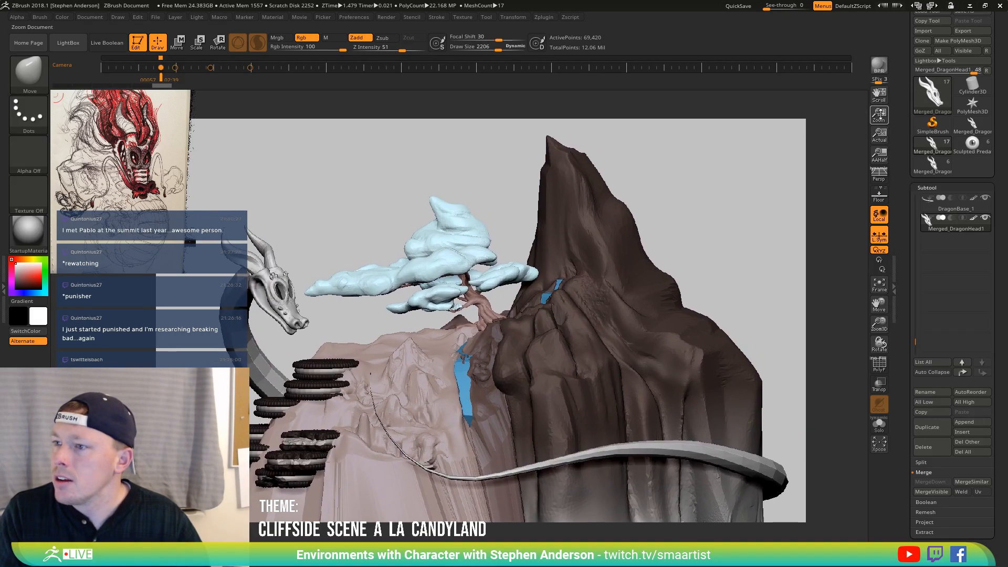
click(884, 137)
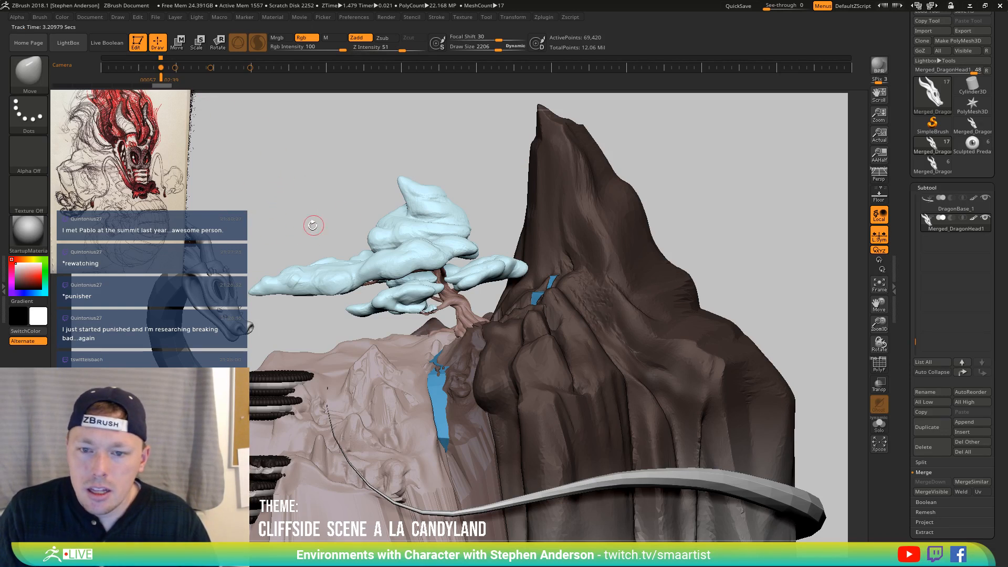
drag(313, 225, 436, 210)
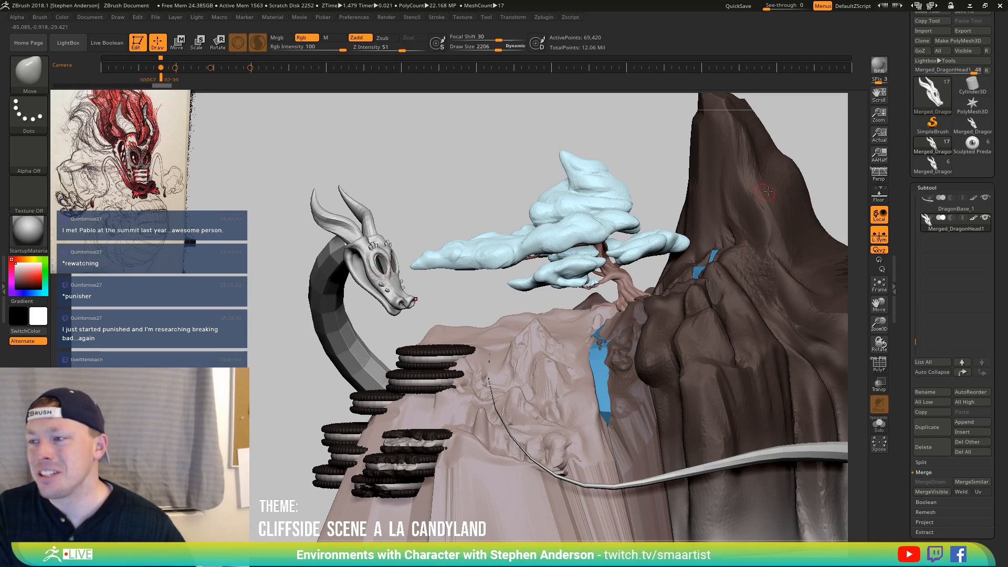
mouse_move(377, 238)
right_down()
mouse_move(358, 254)
mouse_move(378, 254)
right_up()
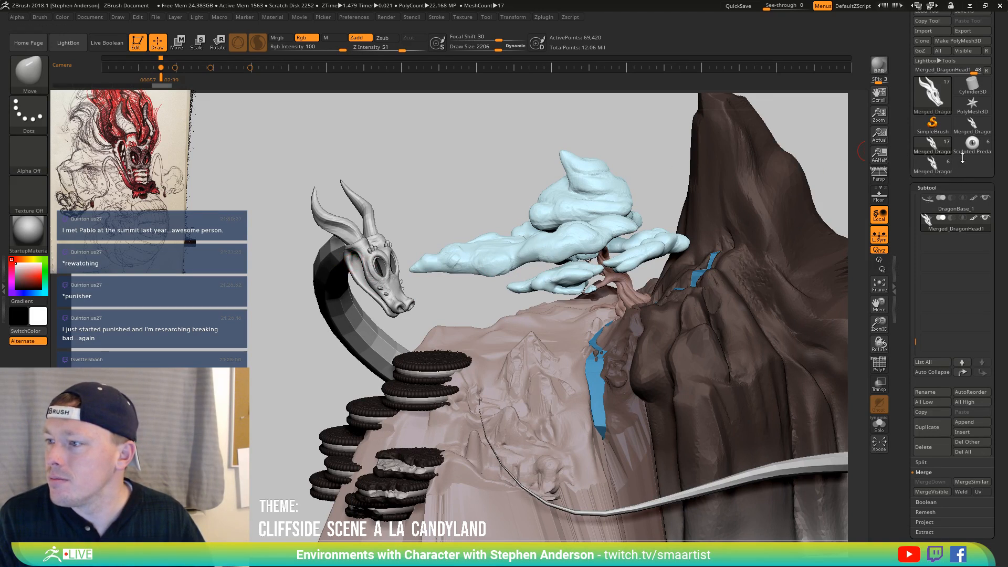
Compare the 17-subtool cliff scene with the 6-subtool dragon tool by switching between them, ending on the dragon tool
mouse_move(935, 175)
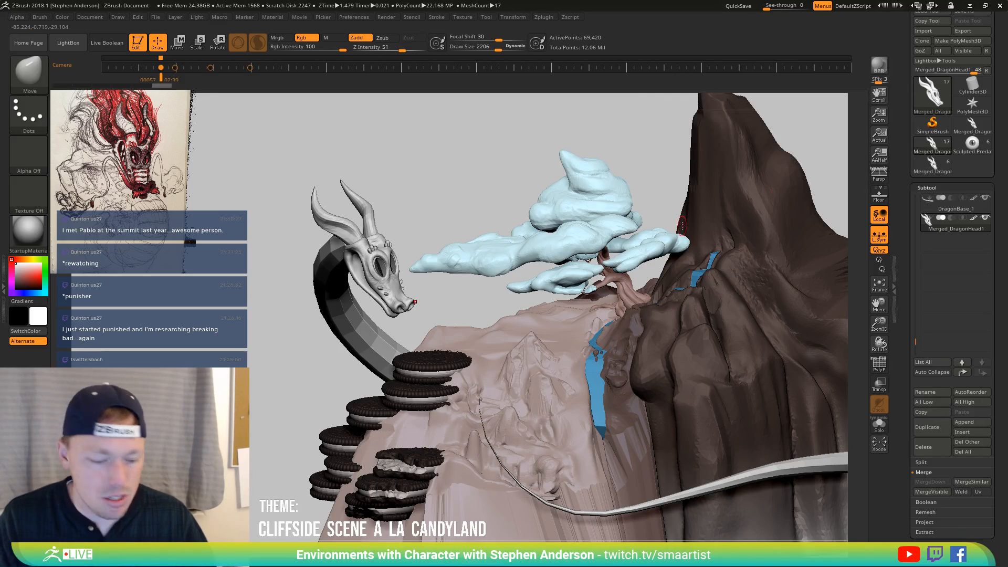
key(ctrl+shift)
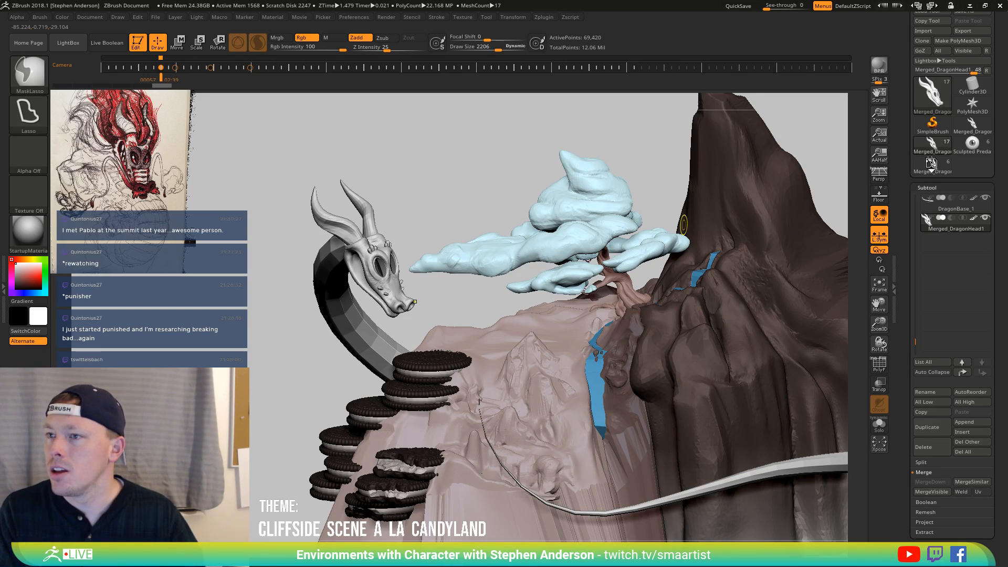
click(930, 163)
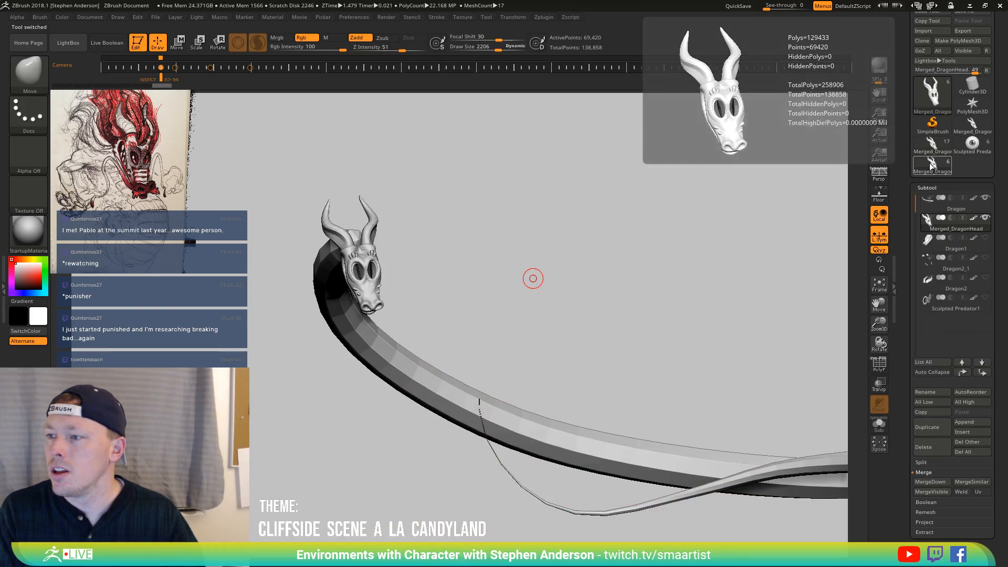
key(ctrl+shift)
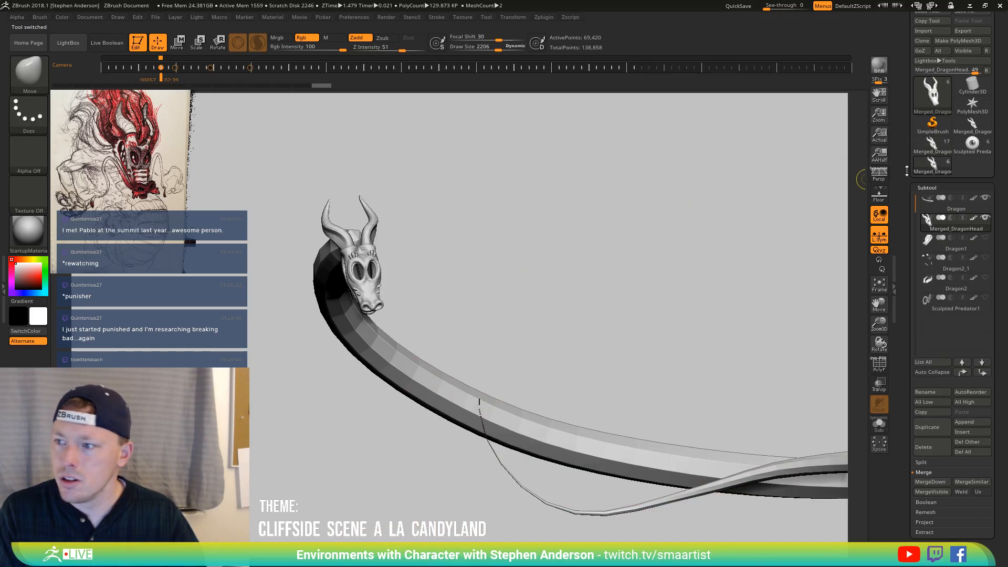
click(932, 151)
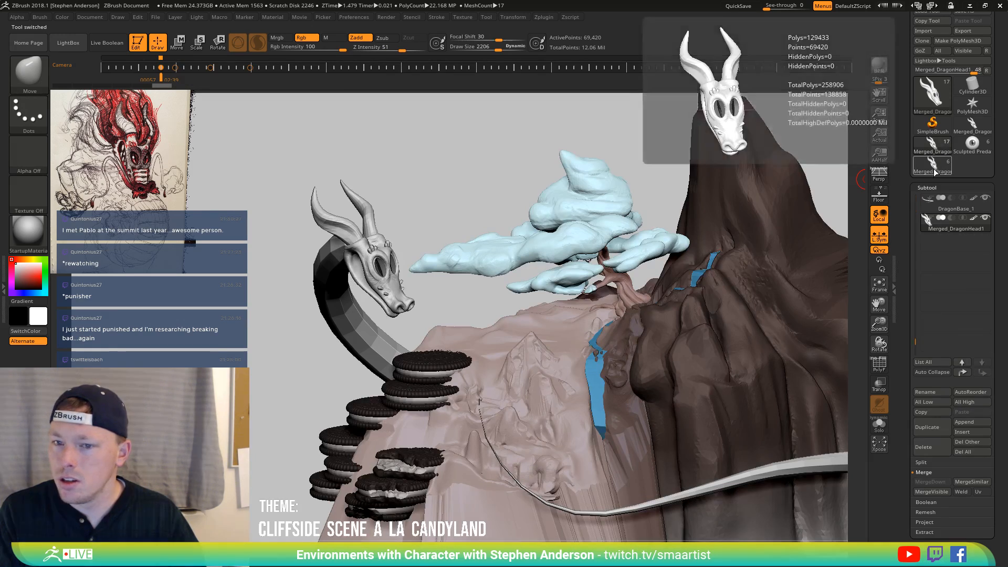
click(932, 173)
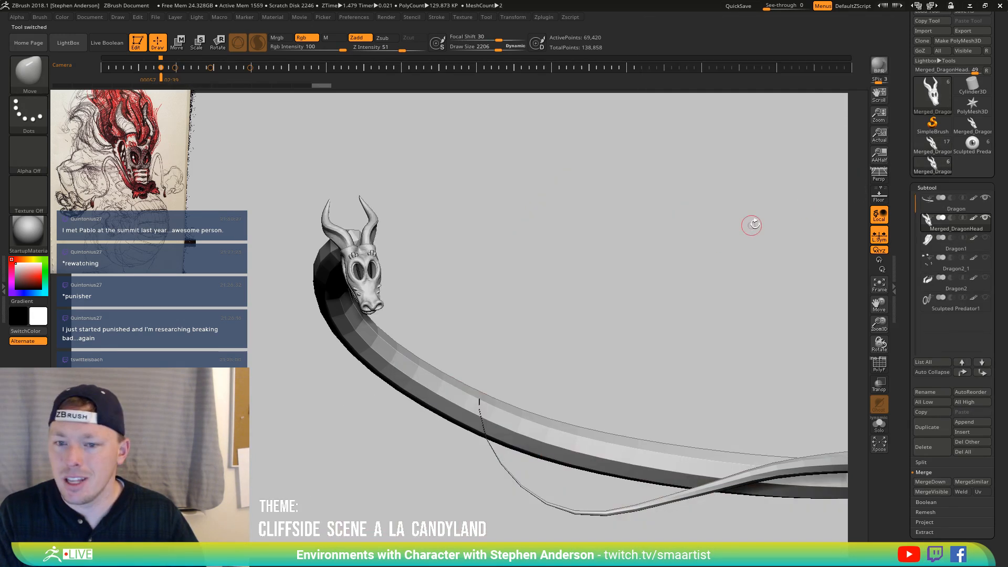
click(933, 145)
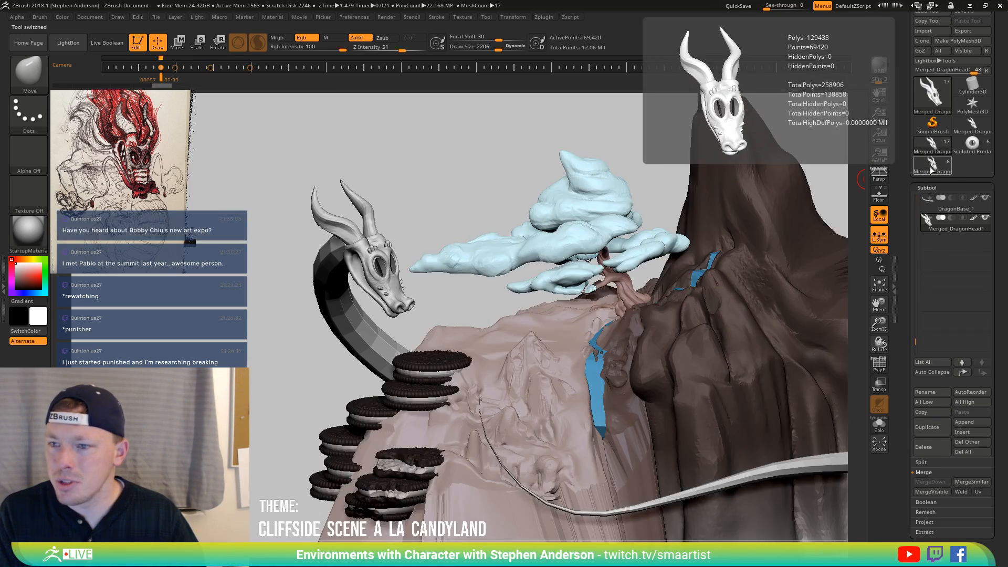
click(932, 171)
click(931, 145)
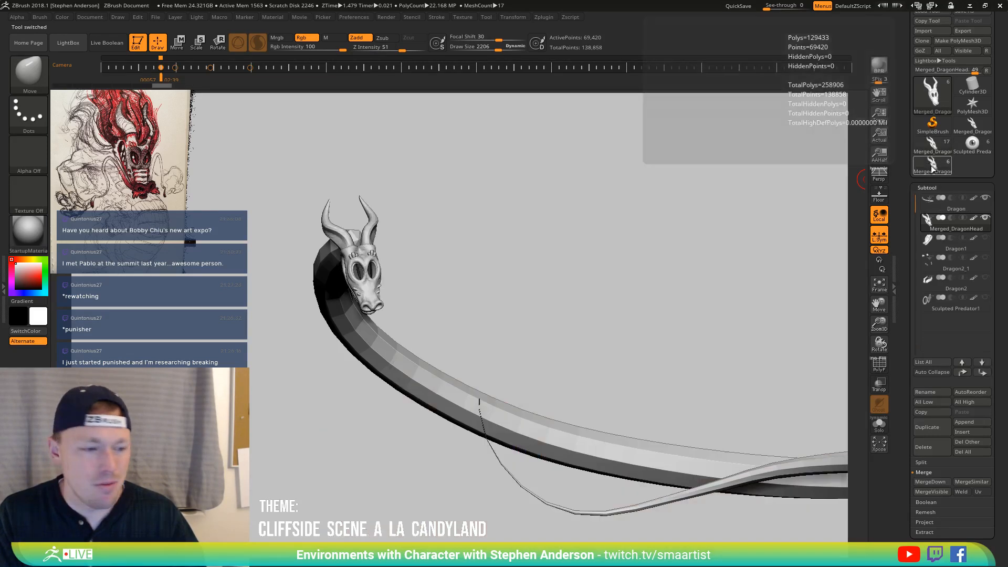
click(929, 167)
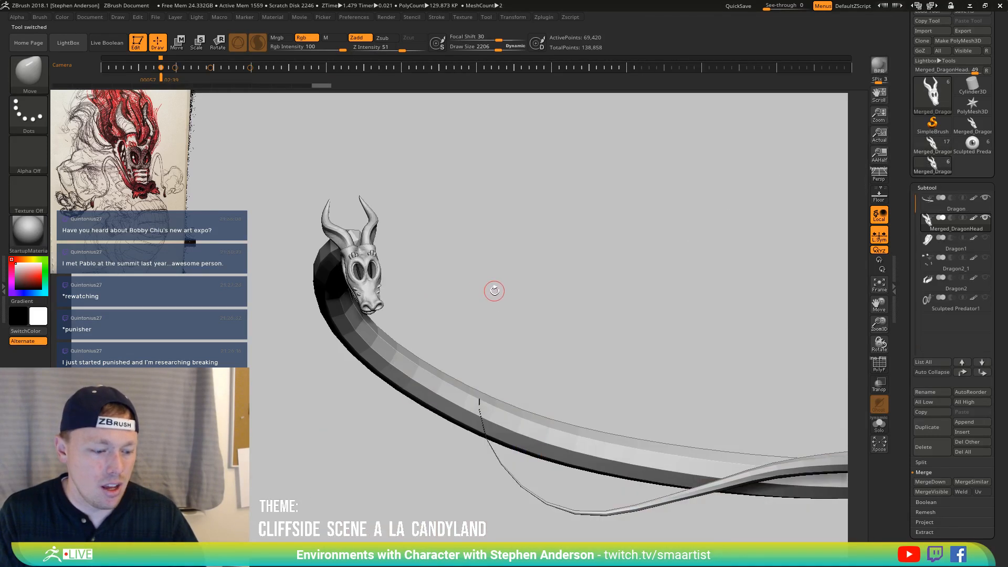
key(ctrl)
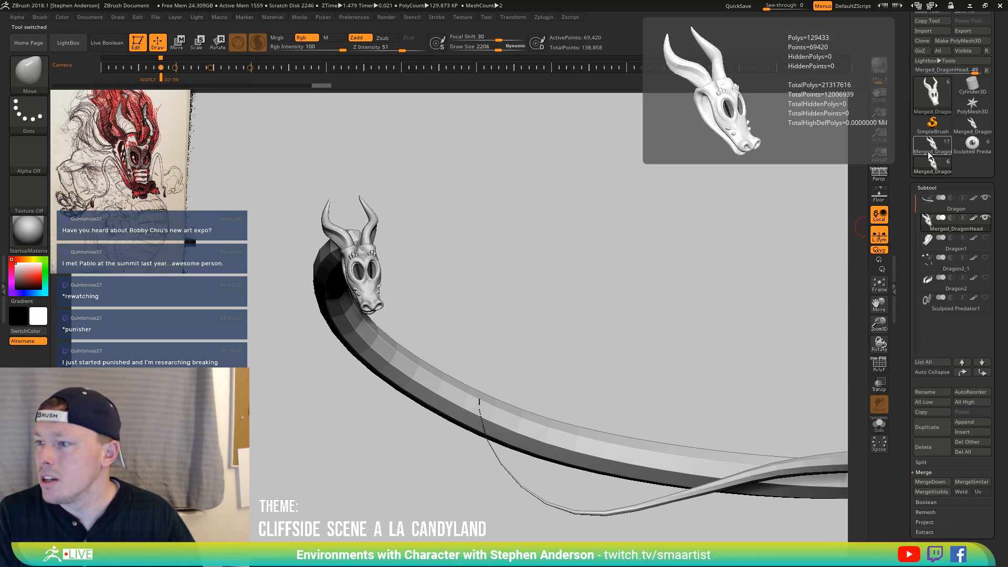
Replace the Merged_DragonHead subtool by inserting the head from the 17-subtool cliff tool and deleting the old one
click(970, 432)
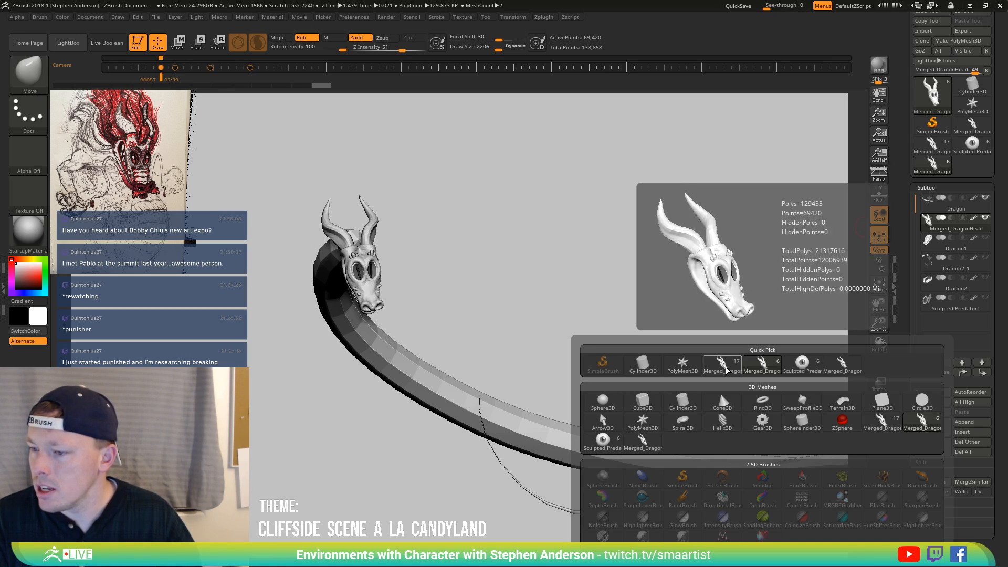
click(727, 371)
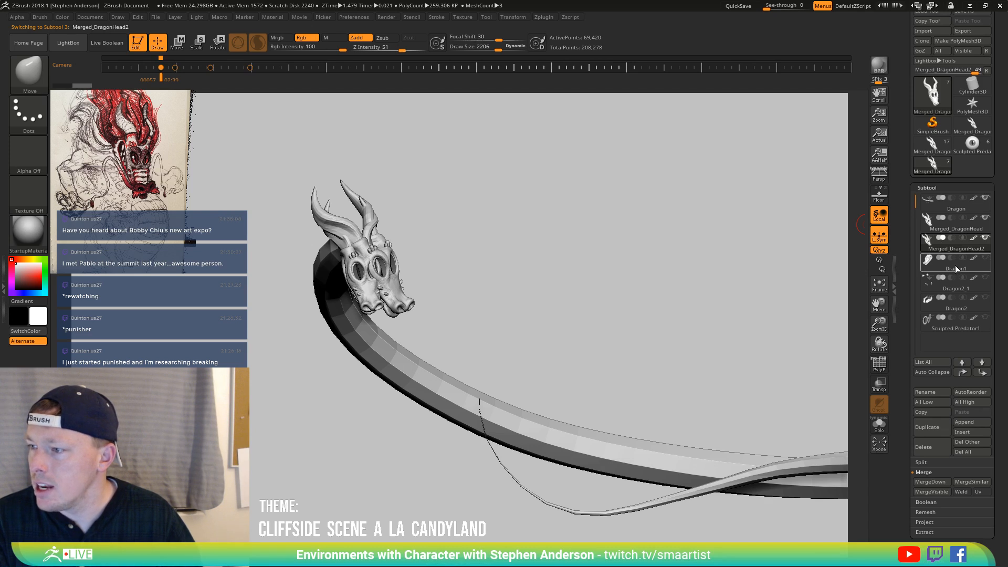
click(956, 225)
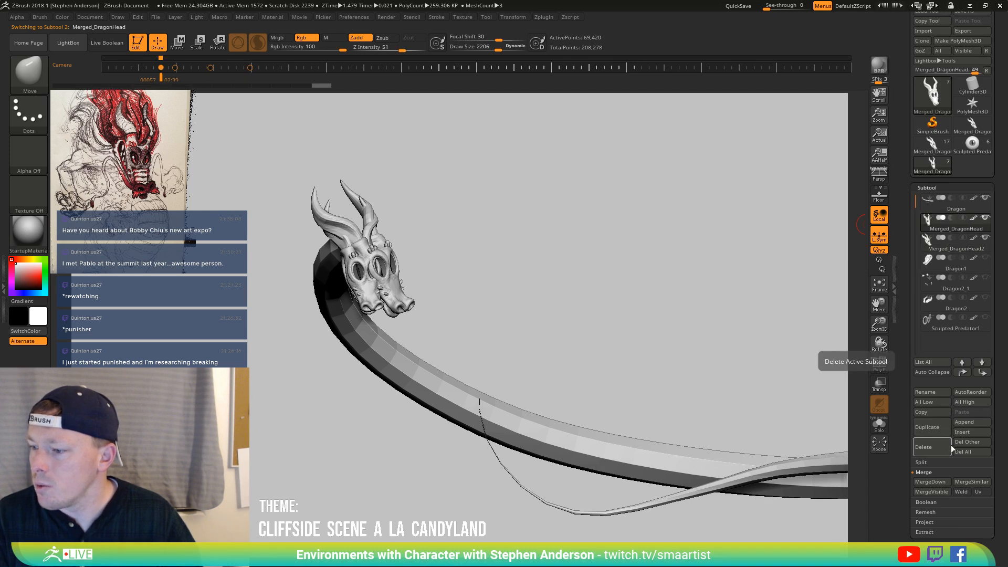
click(926, 446)
click(831, 468)
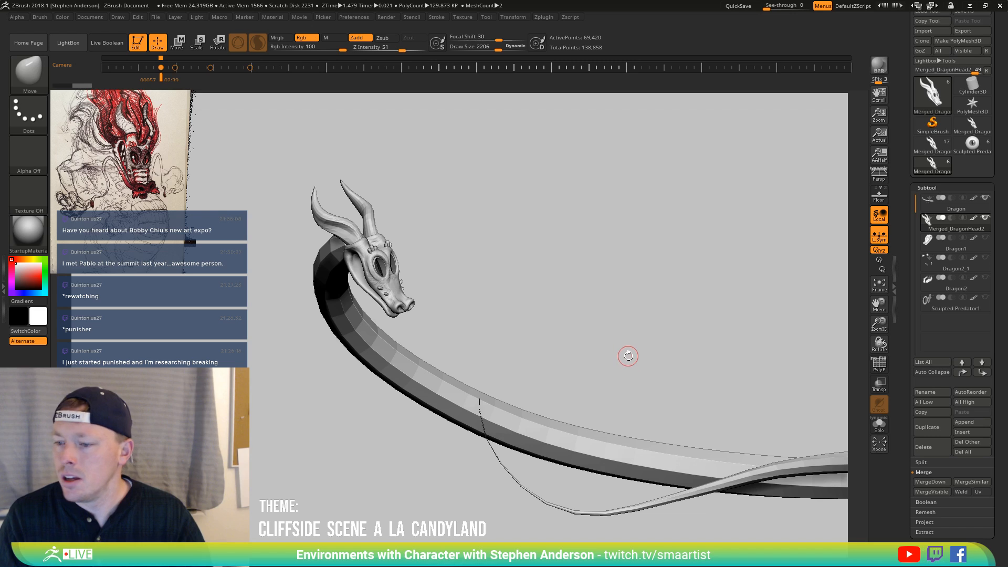
Check the replacement head's placement on the body against the full cliff scene, ending on the 6-subtool dragon tool
alt+right_drag(616, 363, 520, 300)
mouse_move(520, 299)
ctrl+right_down()
mouse_move(529, 298)
mouse_move(517, 256)
mouse_move(558, 339)
mouse_move(795, 396)
mouse_move(695, 389)
mouse_move(712, 378)
mouse_move(705, 356)
mouse_move(865, 199)
ctrl+right_up()
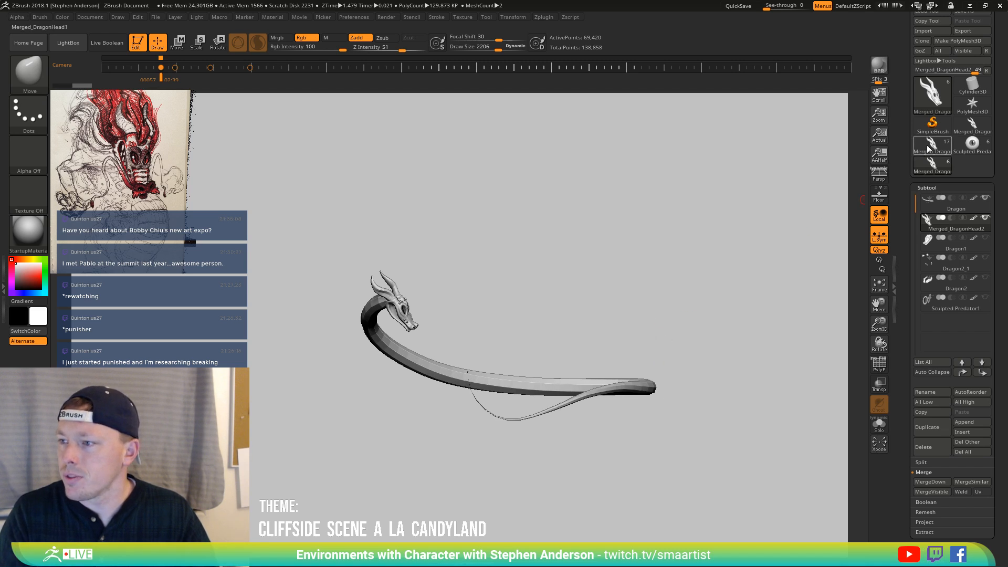
click(928, 146)
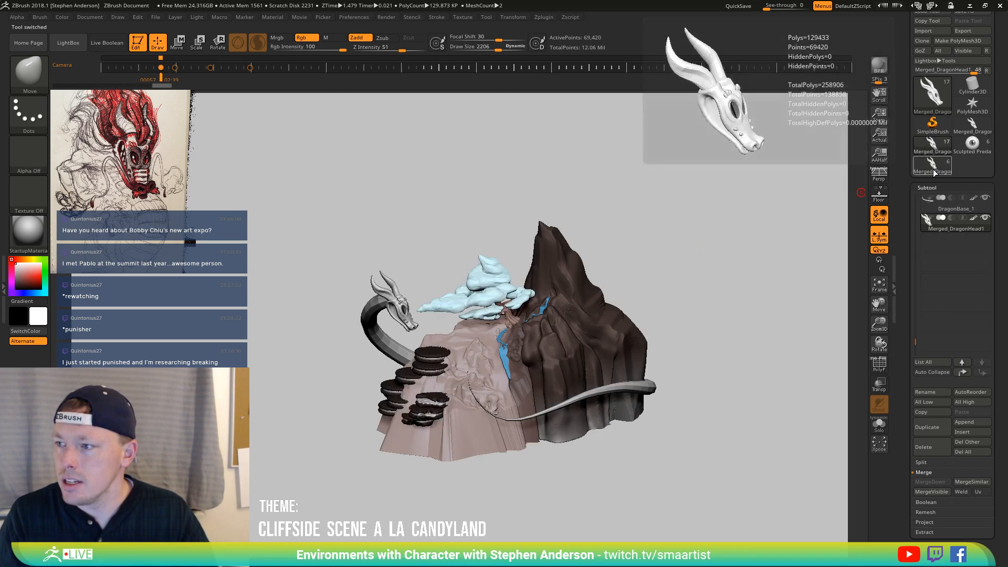
click(931, 163)
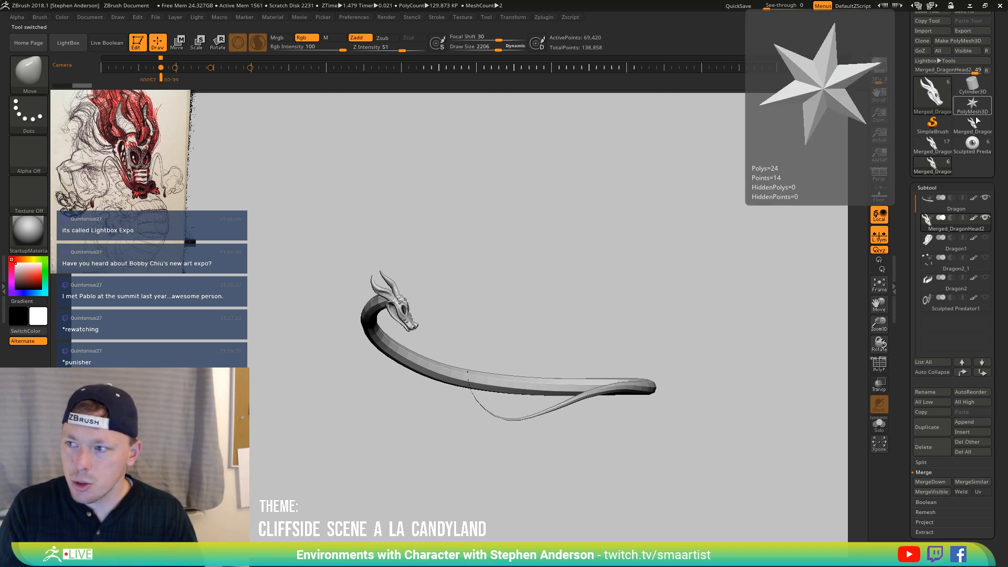
Reset the tool thumbnail list to its compact configuration
click(988, 71)
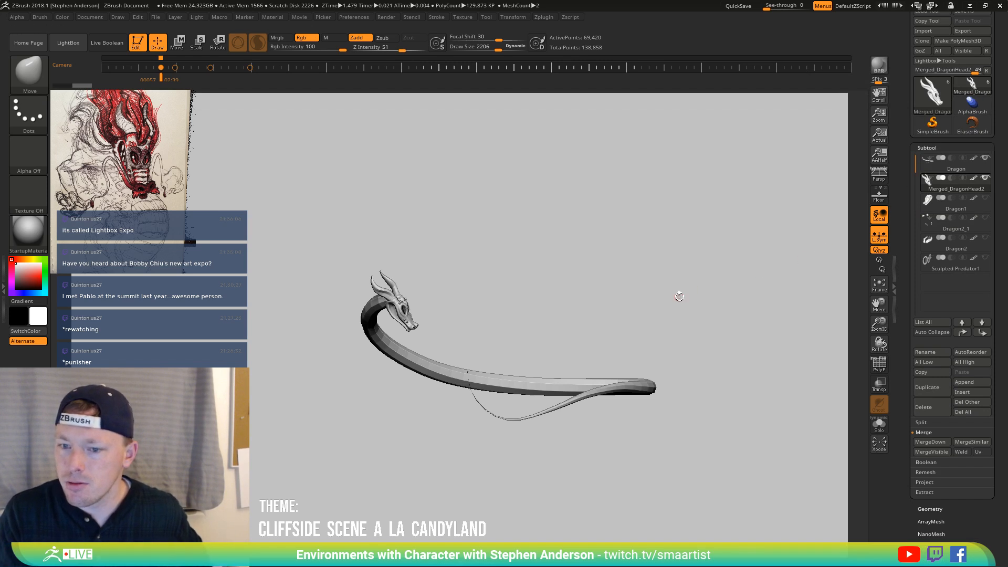
drag(634, 281, 819, 129)
drag(995, 26, 1000, 56)
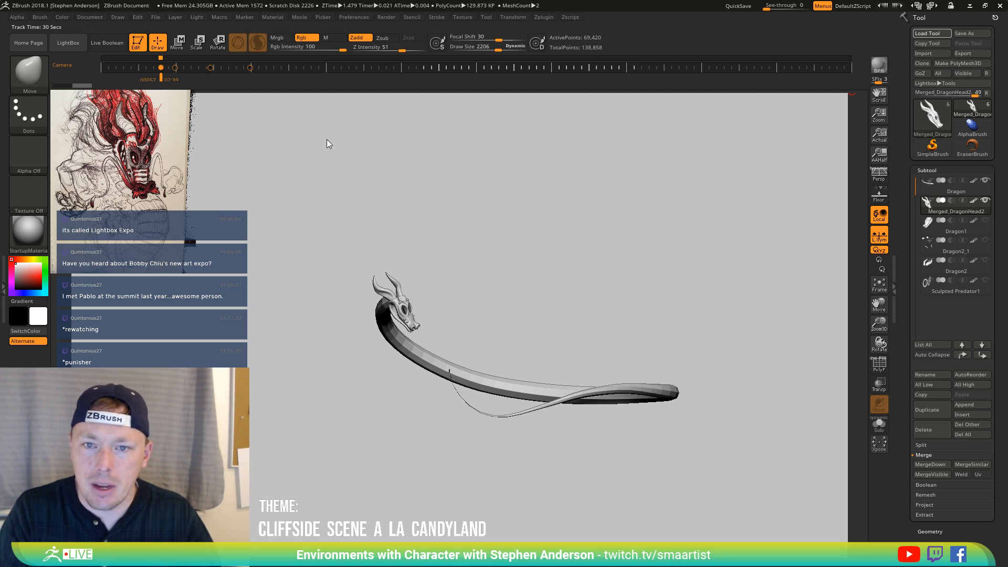
Hide the dragon body and show the Dragon1, Dragon2_1, Dragon2 and Sculpted Predator1 subtools
drag(424, 304, 456, 310)
ctrl+right_drag(457, 310, 520, 326)
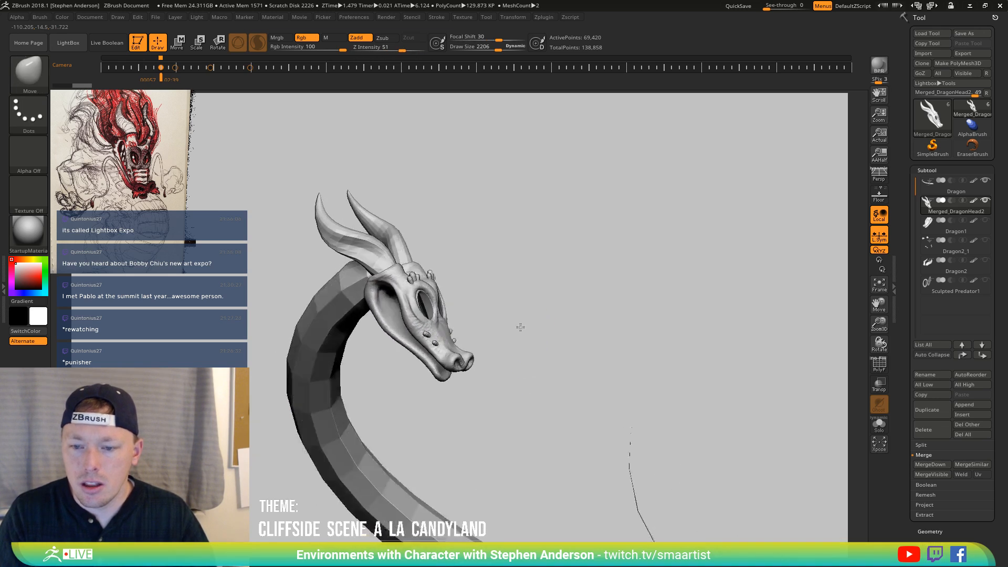
drag(519, 326, 501, 325)
mouse_move(500, 324)
right_down()
mouse_move(482, 317)
mouse_move(506, 339)
mouse_move(481, 334)
mouse_move(450, 285)
mouse_move(507, 322)
right_up()
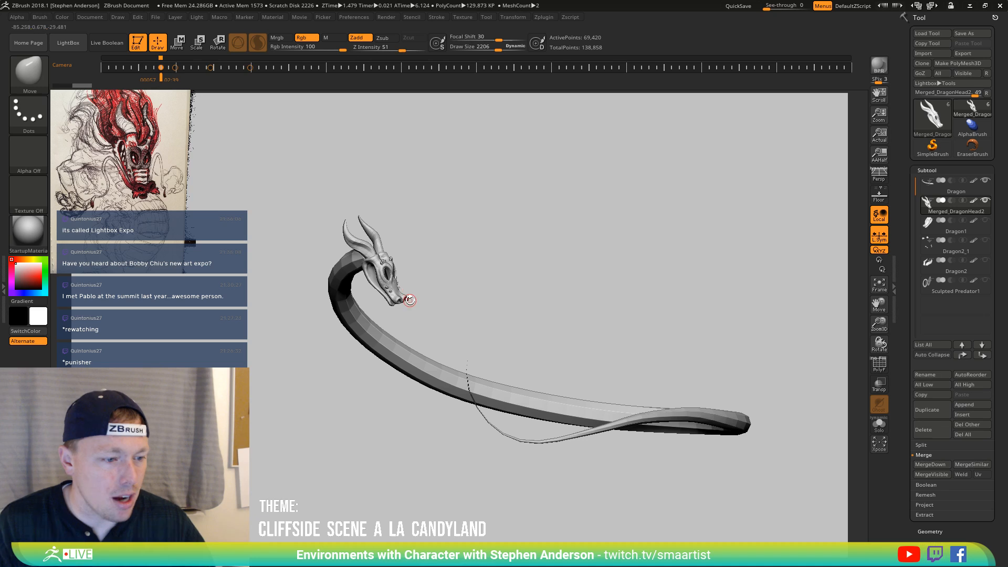
mouse_move(388, 272)
ctrl+right_down()
mouse_move(466, 359)
mouse_move(427, 336)
mouse_move(426, 308)
mouse_move(446, 317)
mouse_move(509, 288)
ctrl+right_up()
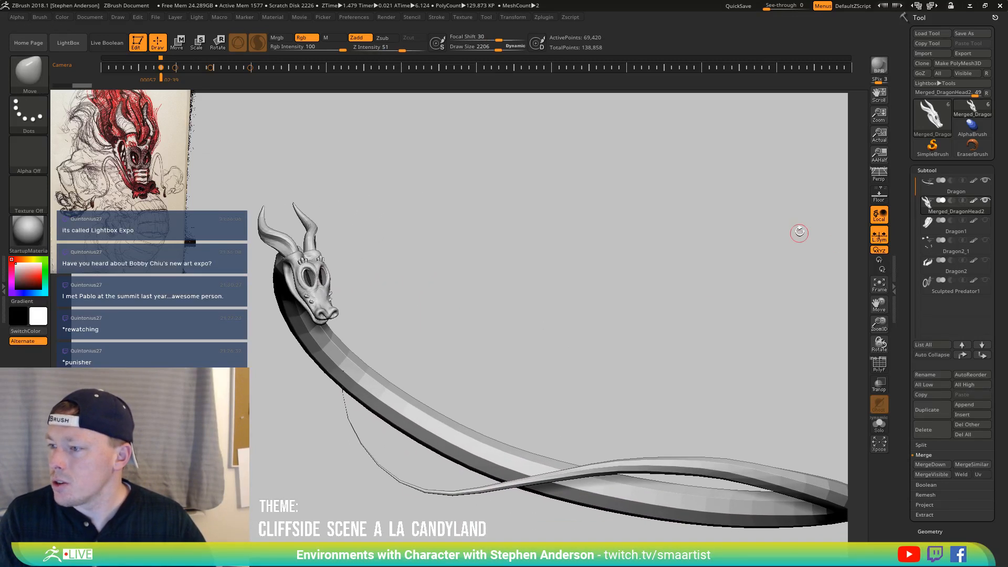
click(985, 181)
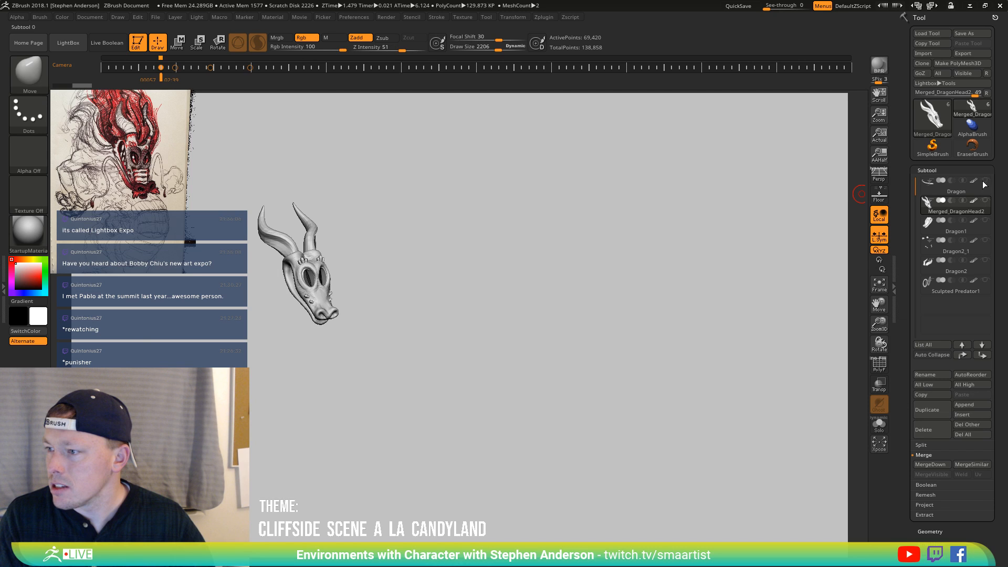
click(986, 241)
click(985, 241)
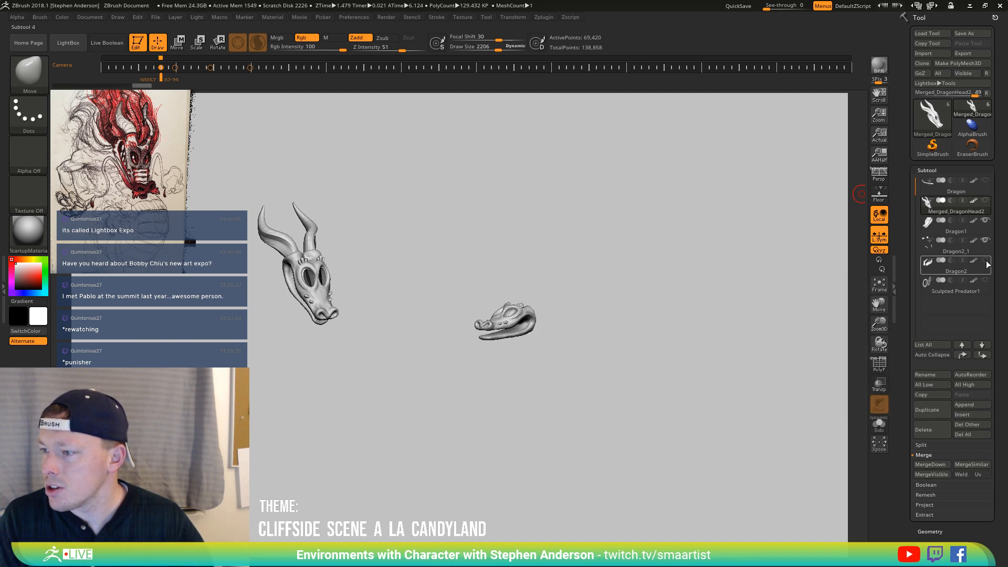
click(987, 261)
click(986, 282)
mouse_move(715, 330)
mouse_down()
mouse_move(713, 348)
mouse_move(729, 363)
mouse_up()
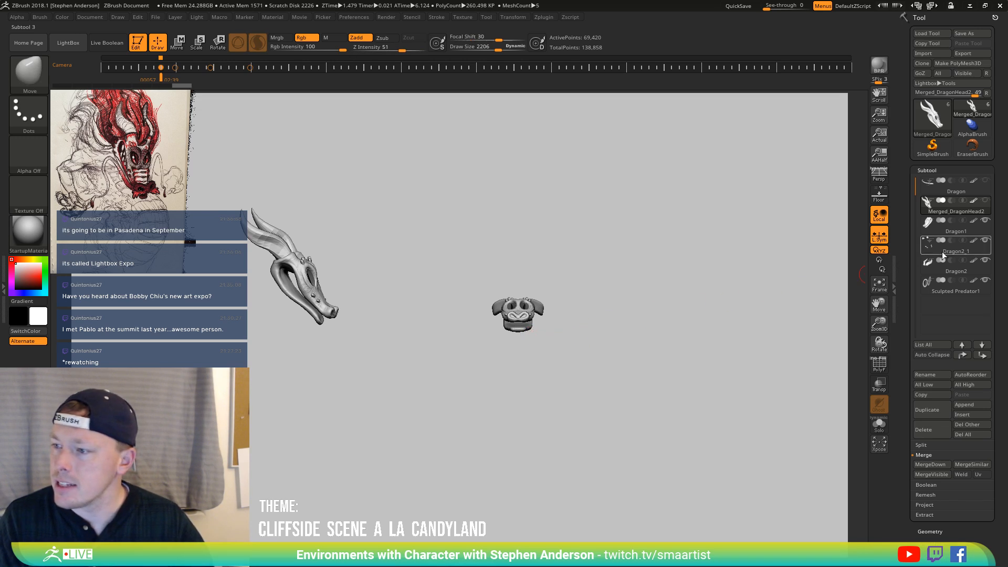
Make the Dragon1 head active and mask everything except its lower jaw
click(940, 225)
drag(526, 328, 517, 348)
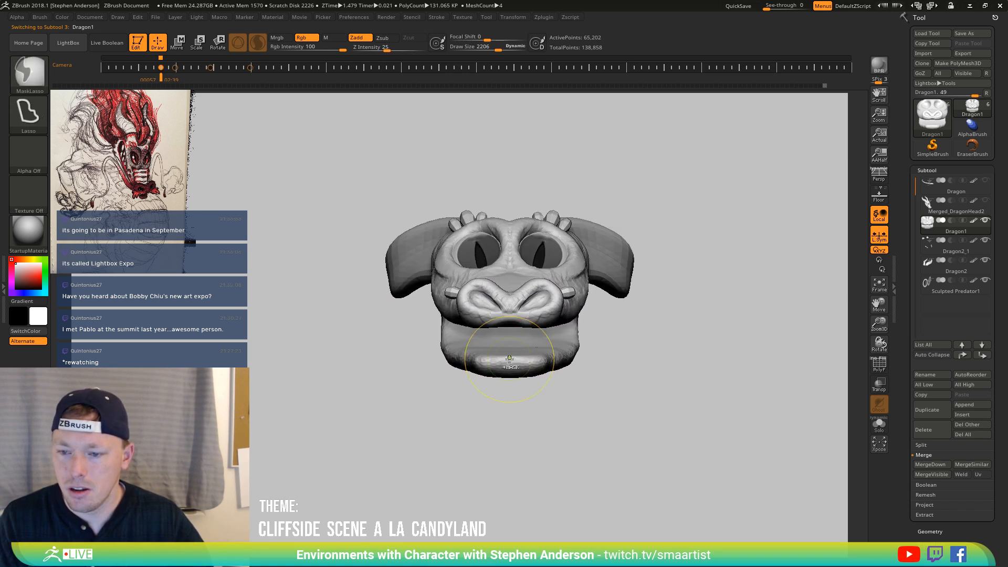
ctrl+right_drag(515, 348, 520, 375)
drag(513, 365, 515, 359)
key(ctrl+z)
drag(646, 358, 631, 348)
key(w)
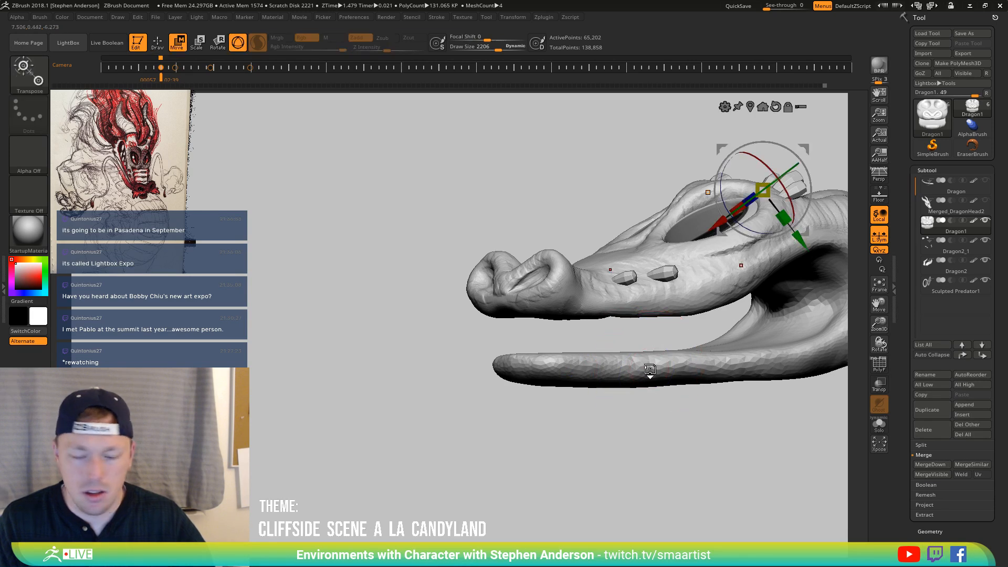
ctrl+click(648, 367)
Reshape the front of the lower jaw from below with the Move brush, reducing the draw size to 1873
key(b)
key(m)
key(v)
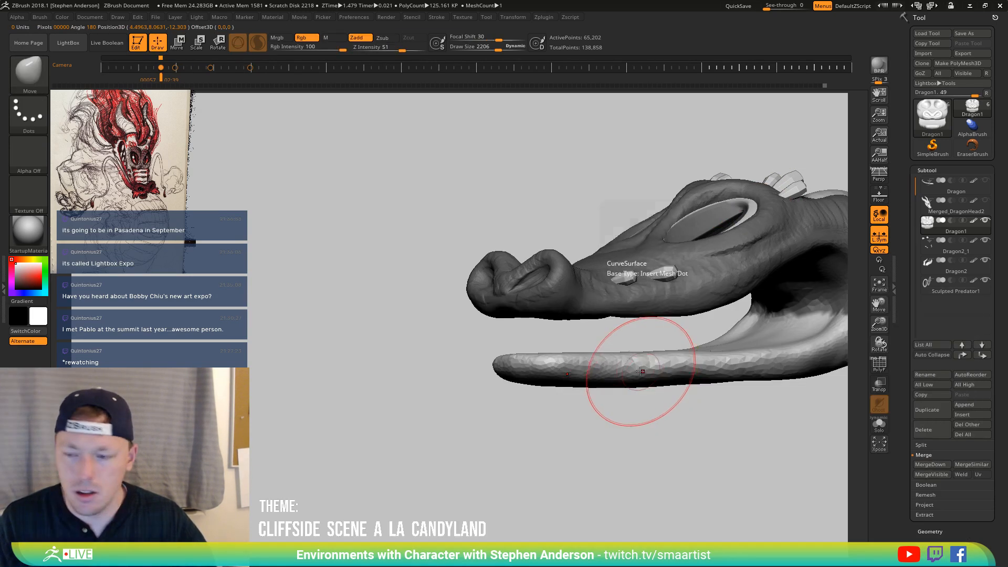
mouse_move(630, 412)
mouse_down()
mouse_move(703, 407)
mouse_move(588, 375)
mouse_move(517, 373)
mouse_up()
key(shift)
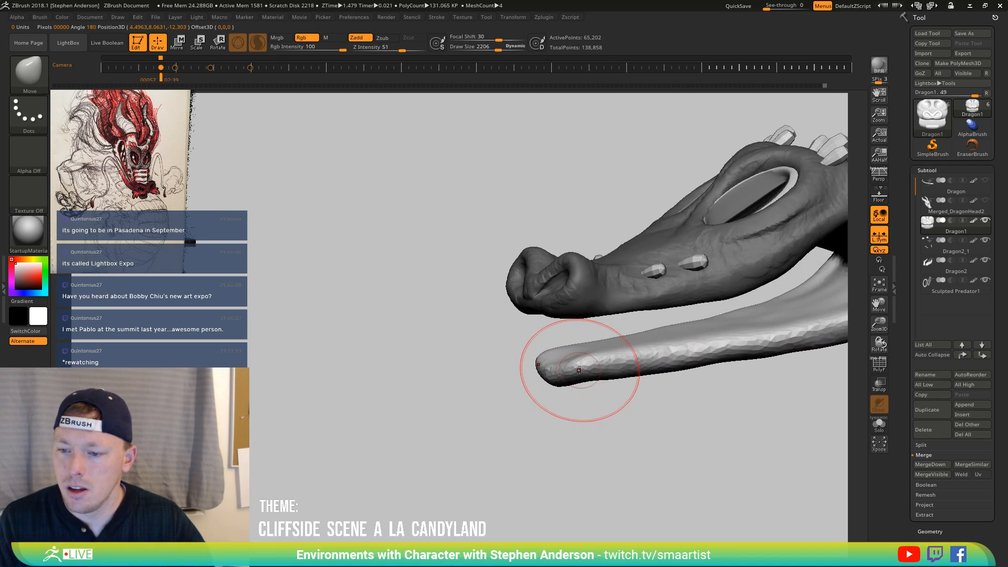
shift+drag(570, 404, 581, 344)
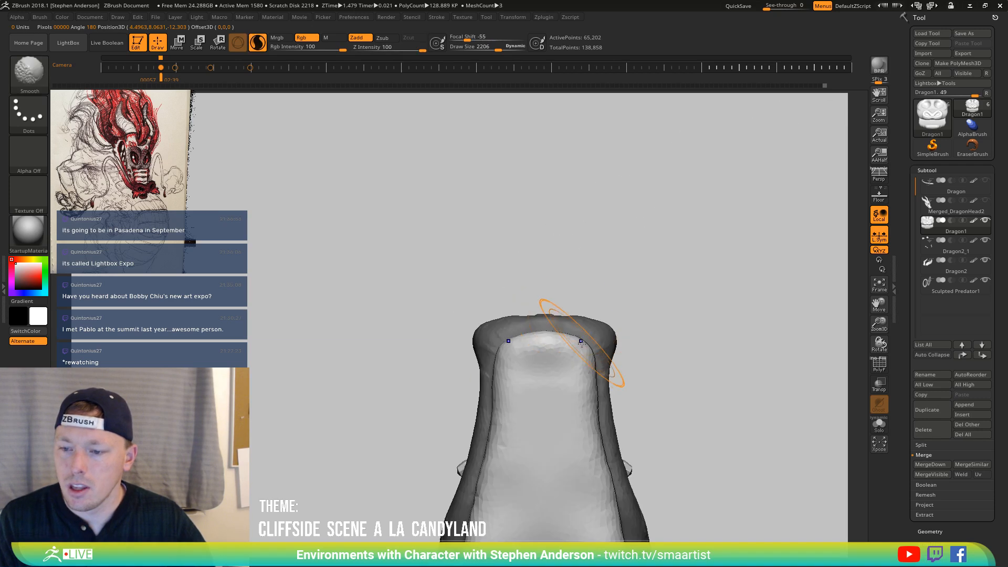
key(s)
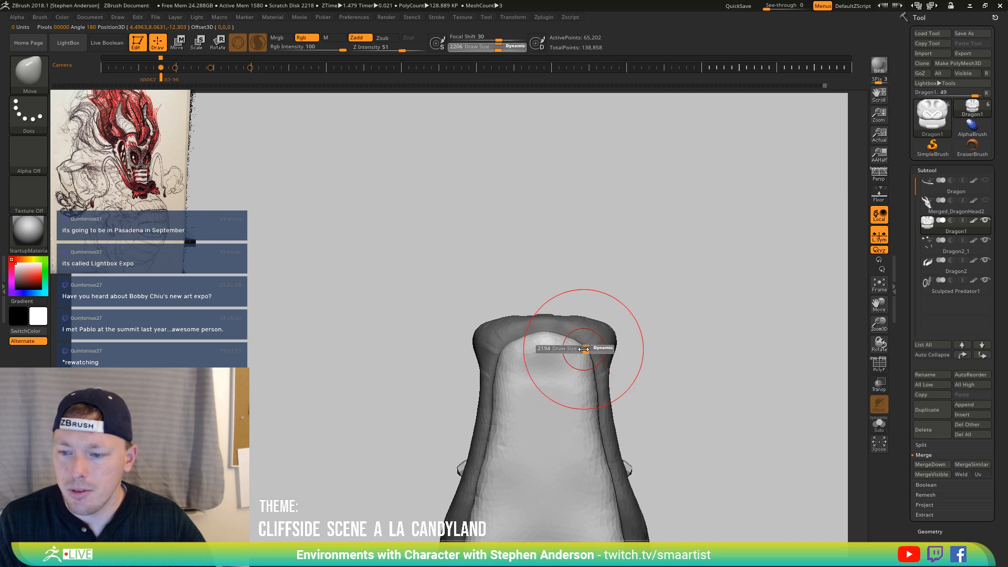
click(585, 350)
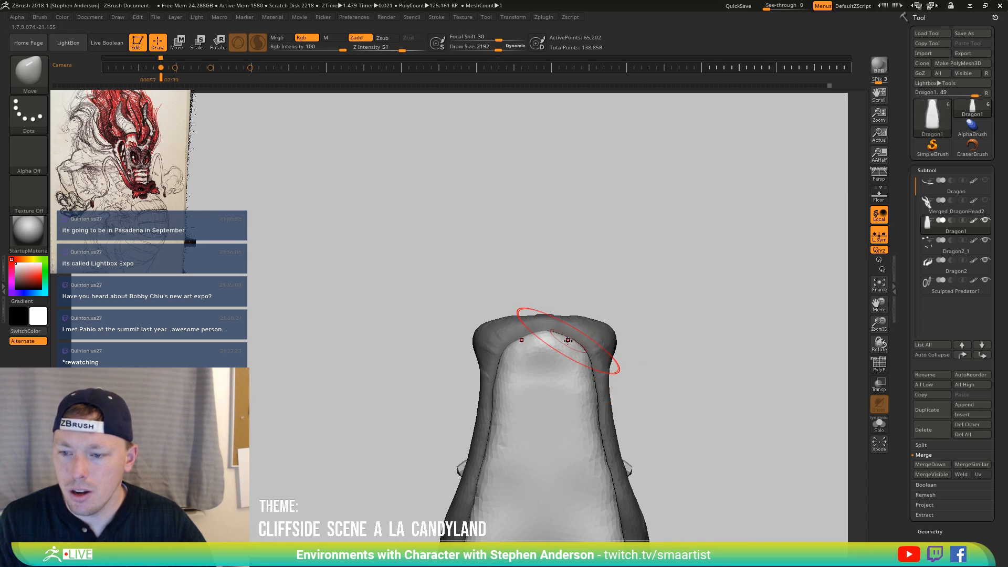
key(bracketleft)
key(bracketleft)
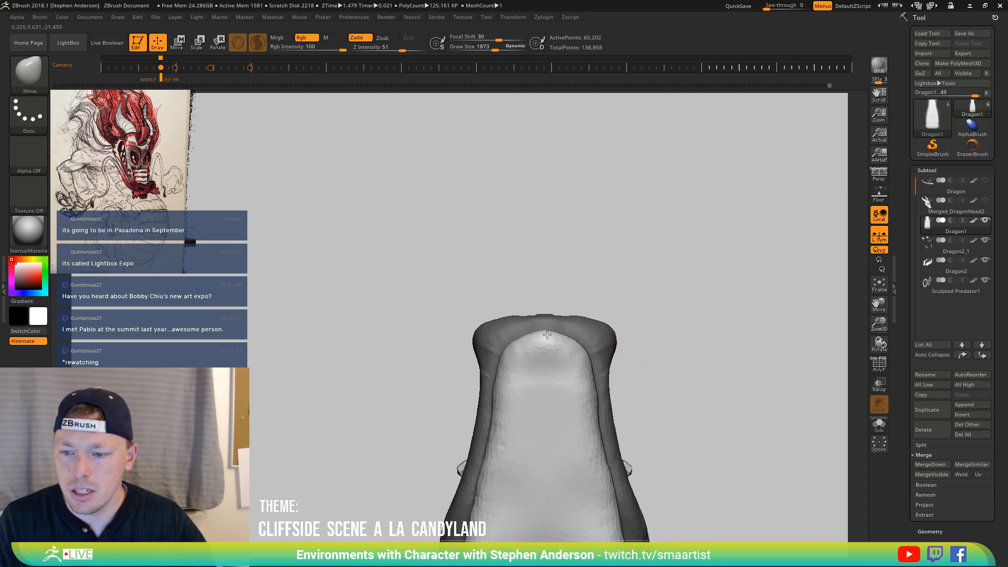
alt+right_drag(584, 351, 558, 291)
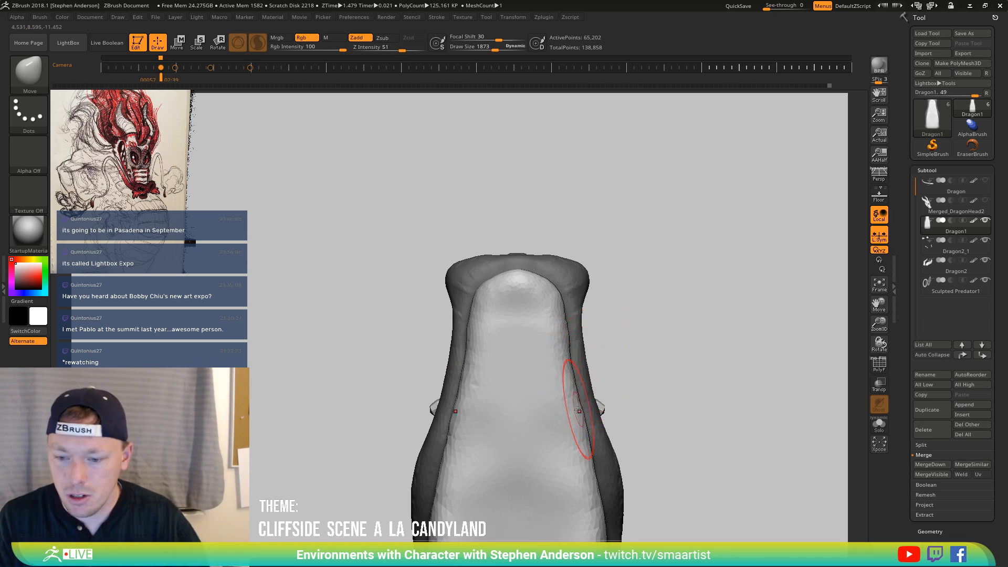
mouse_move(548, 437)
right_down()
mouse_move(527, 333)
mouse_move(574, 338)
mouse_move(532, 326)
mouse_move(462, 360)
right_up()
Shorten the lower jaw slightly from the side with the Move brush at draw size 4779
key(s)
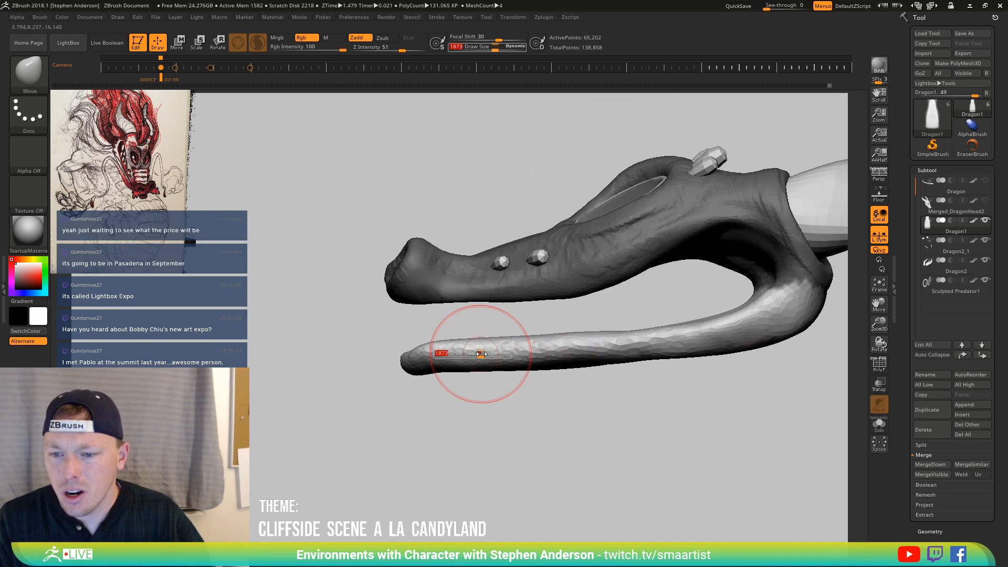
drag(481, 354, 507, 353)
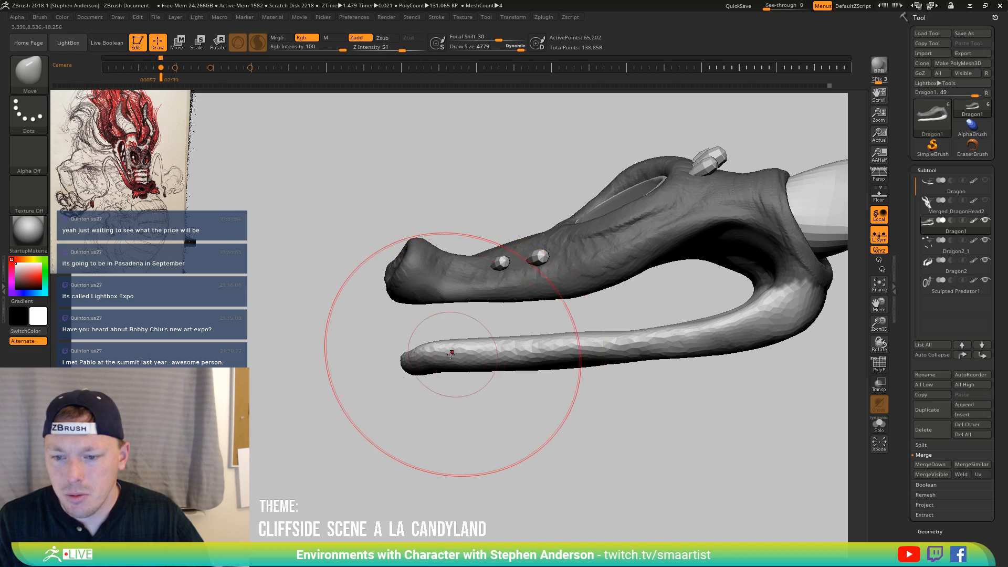
drag(422, 355, 437, 353)
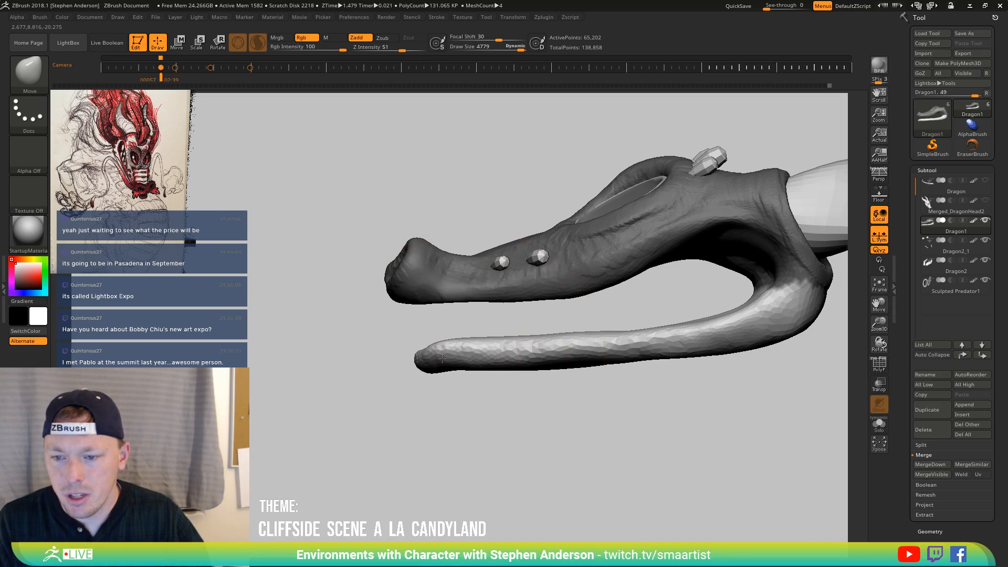
Refine the front end of the lower jaw with the Move brush at draw size 3129
key(s)
click(512, 350)
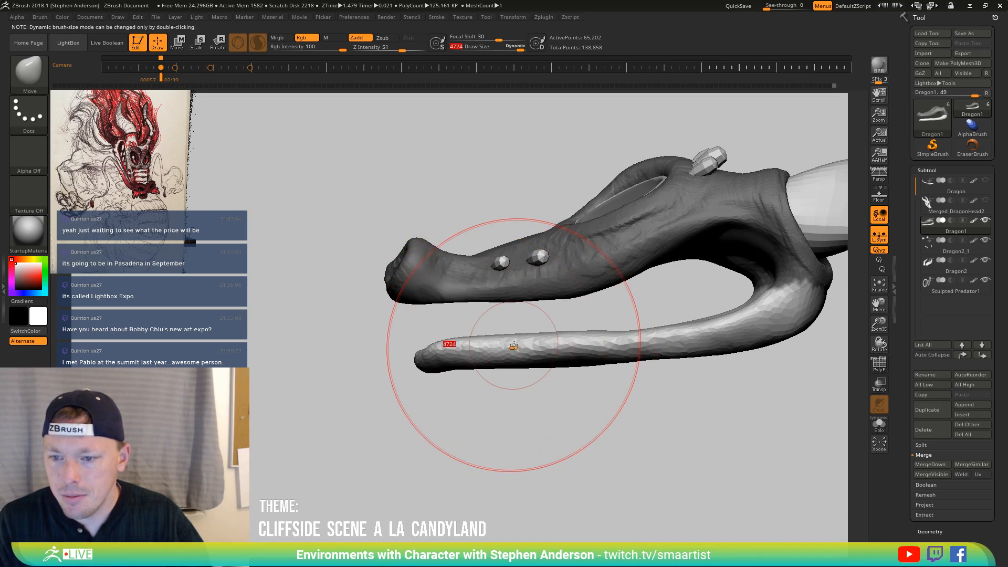
drag(513, 350, 501, 348)
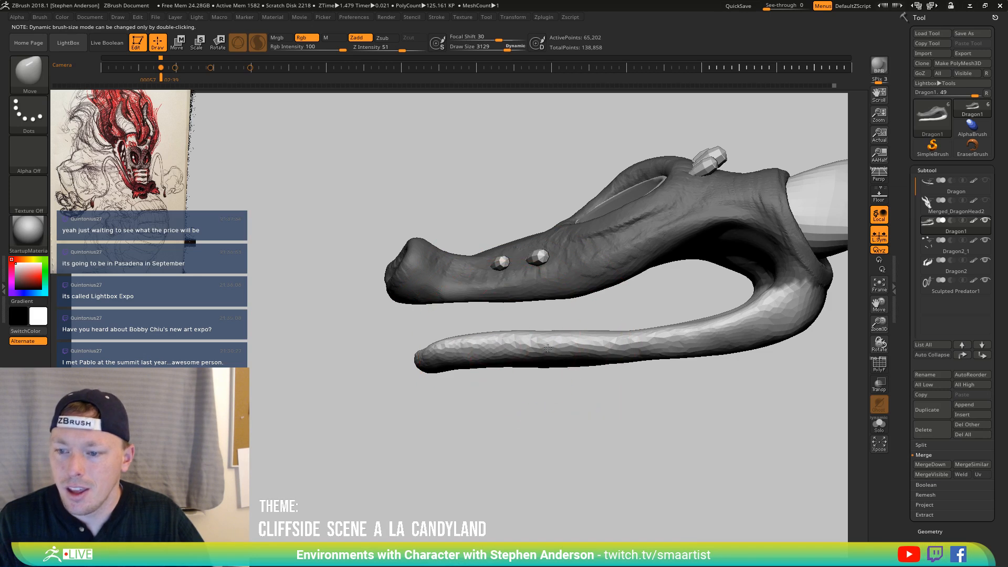
right_drag(446, 350, 430, 353)
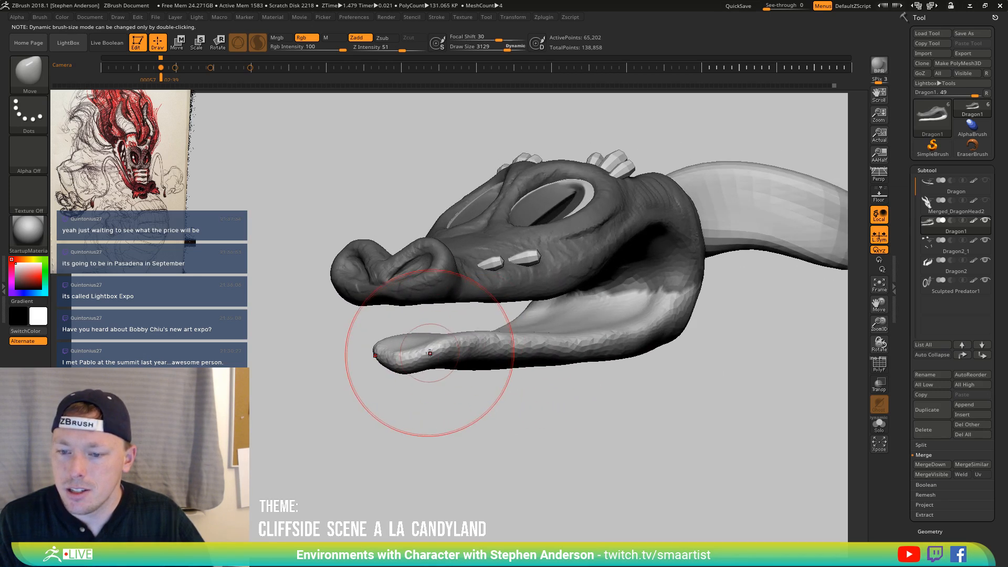
drag(434, 357, 431, 357)
mouse_move(431, 357)
right_down()
mouse_move(434, 322)
mouse_move(412, 354)
mouse_move(525, 346)
mouse_move(552, 366)
mouse_move(505, 397)
mouse_move(462, 383)
right_up()
right_drag(561, 387, 521, 371)
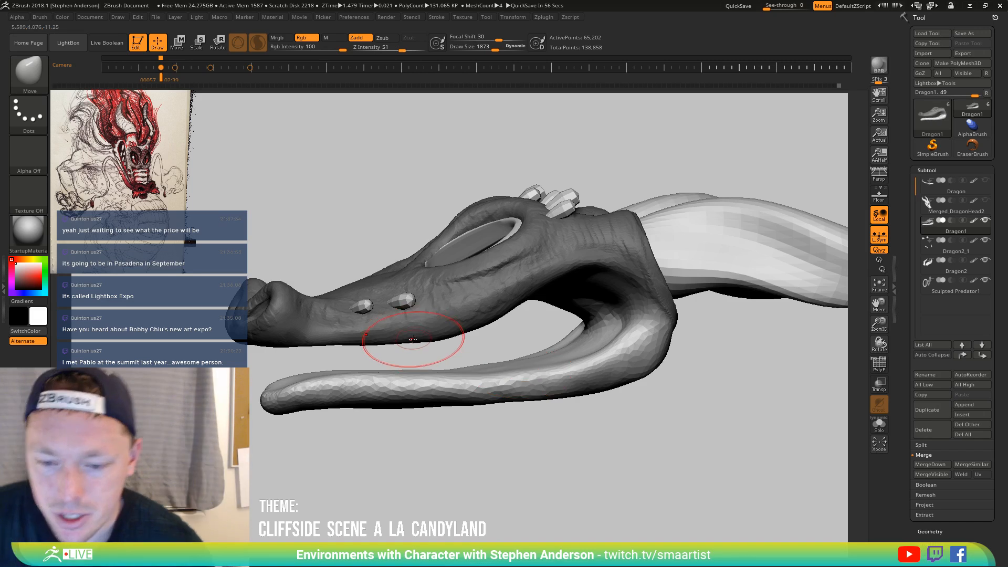
Pull the lower jaw's tip back and adjust its curve using the Move brush, up to draw size 3248
right_drag(367, 385, 377, 388)
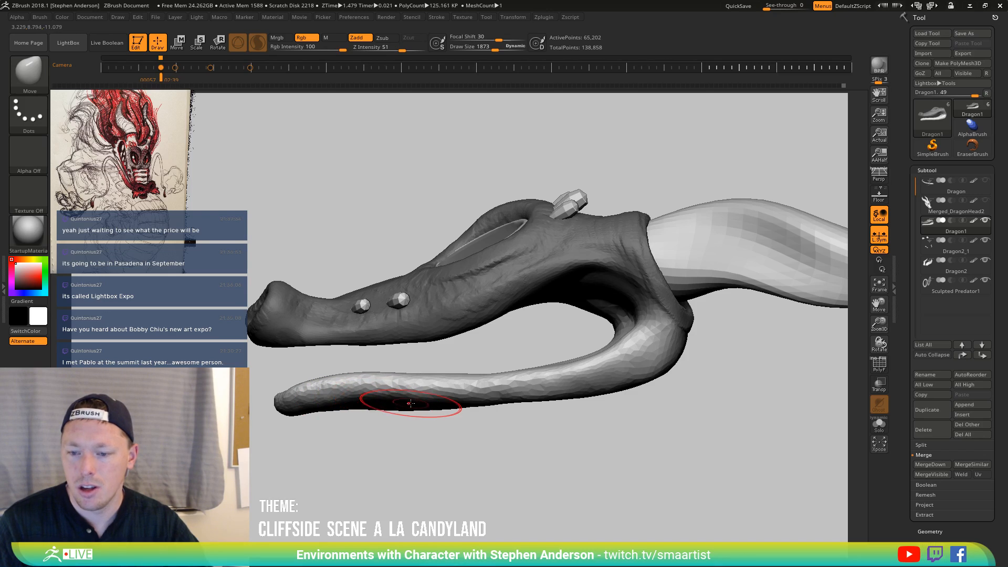
right_drag(418, 398, 349, 391)
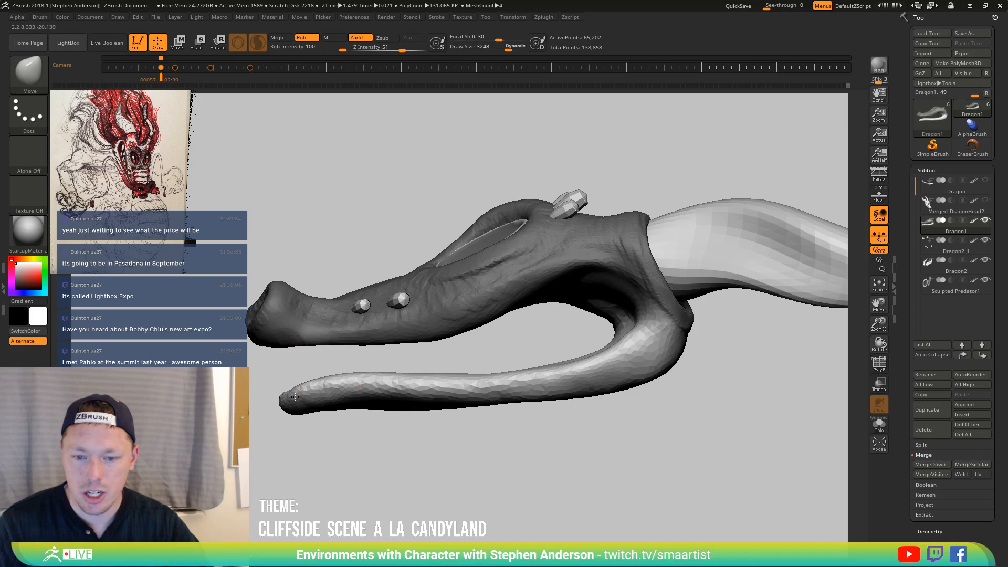
key(s)
drag(315, 389, 333, 391)
mouse_move(336, 390)
right_down()
mouse_move(381, 384)
mouse_move(338, 415)
mouse_move(382, 418)
mouse_move(404, 362)
mouse_move(337, 416)
mouse_move(402, 408)
mouse_move(473, 378)
mouse_move(507, 337)
mouse_move(521, 354)
mouse_move(440, 358)
mouse_move(555, 373)
right_up()
Invert the mask to protect the lower jaw and reshape the upper snout's lip edge with the Move brush at draw size 1652
ctrl+click(340, 191)
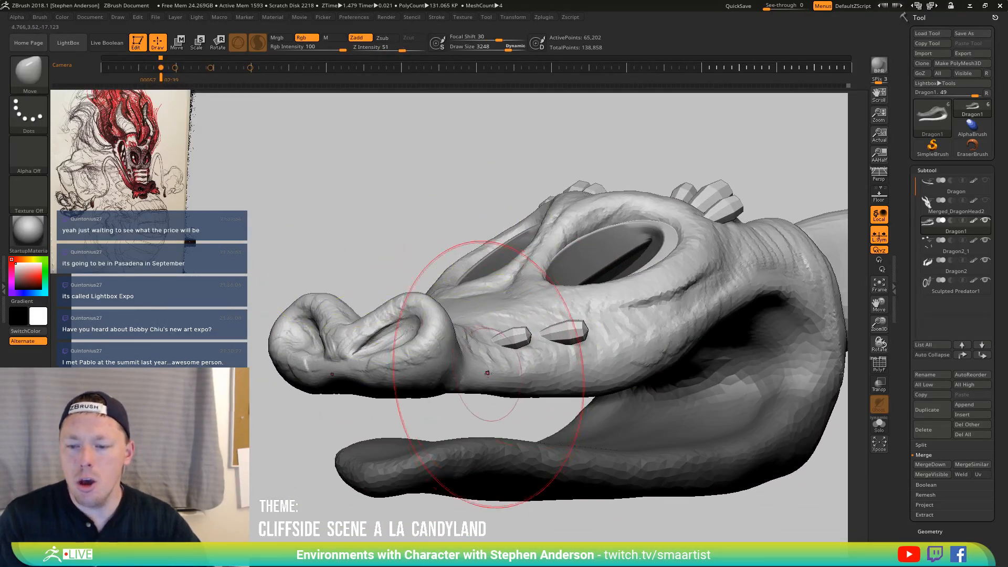
right_drag(492, 401, 490, 371)
key(s)
drag(494, 393, 477, 393)
right_drag(558, 389, 516, 384)
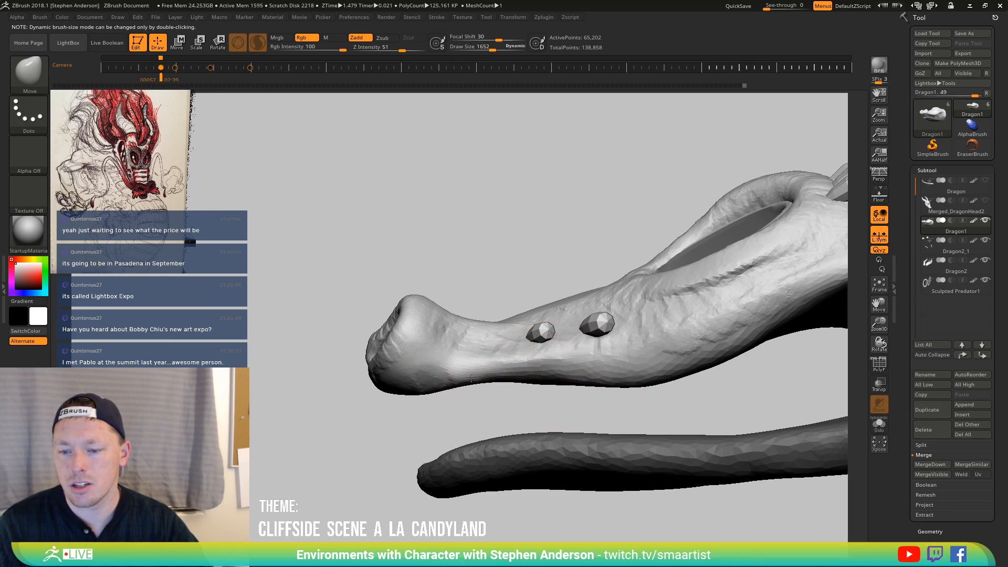
Reshape the underside of the upper snout beneath the nostrils with the Move brush, down to draw size 1071
mouse_move(471, 377)
right_down()
mouse_move(416, 375)
mouse_move(428, 333)
mouse_move(416, 308)
mouse_move(371, 326)
right_up()
key(s)
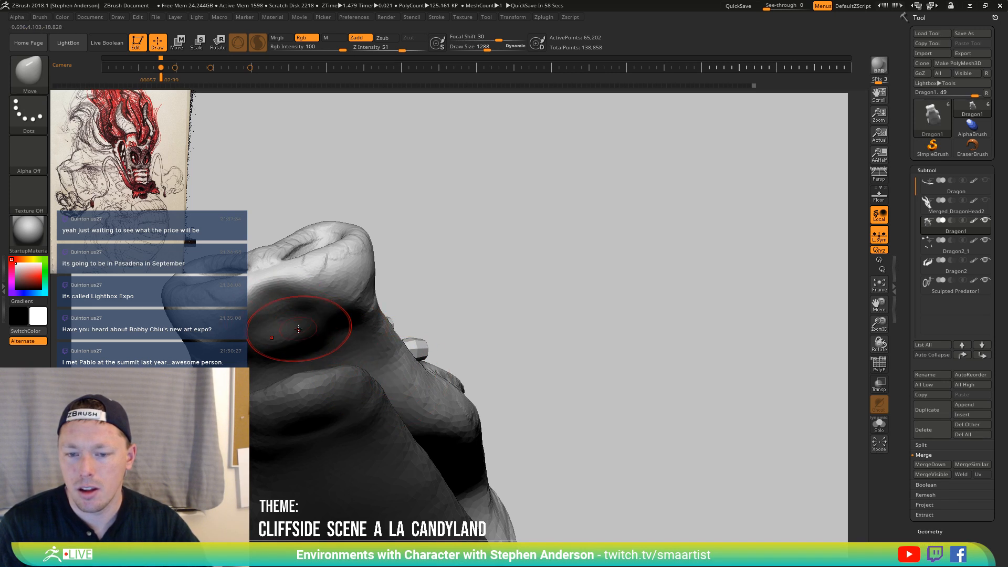
key(s)
drag(305, 333, 301, 333)
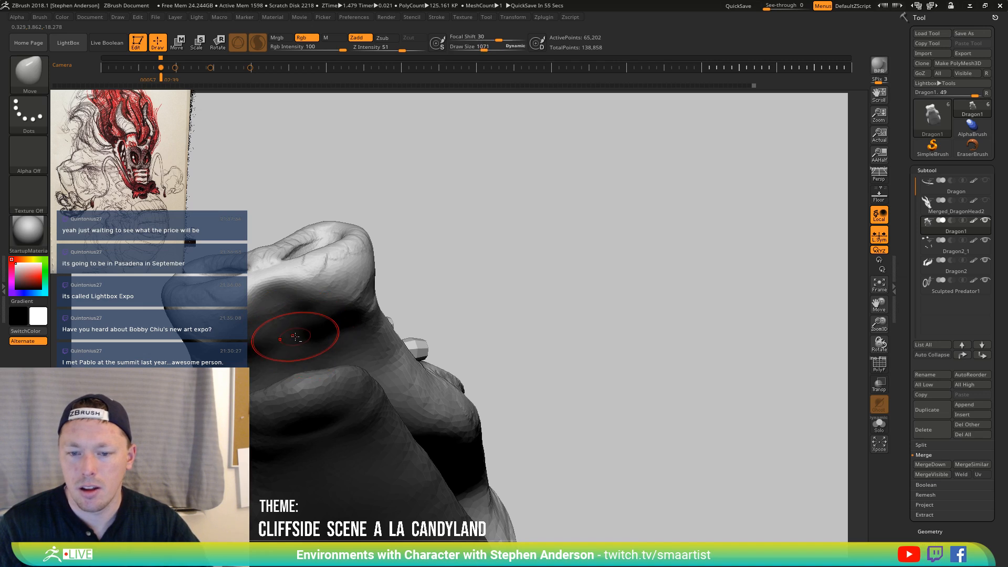
mouse_move(346, 314)
right_down()
mouse_move(321, 336)
mouse_move(315, 362)
mouse_move(404, 292)
right_up()
Build up ridges along the inner edge of the upper jaw with the ClayBuildup brush at draw size 1071
key(b)
key(c)
key(b)
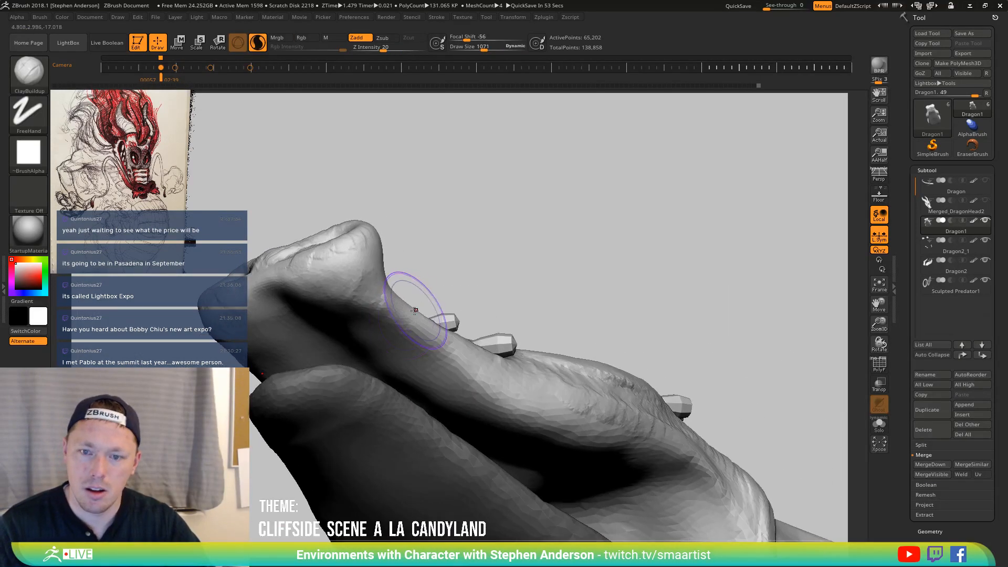
drag(429, 355, 461, 380)
drag(418, 328, 524, 405)
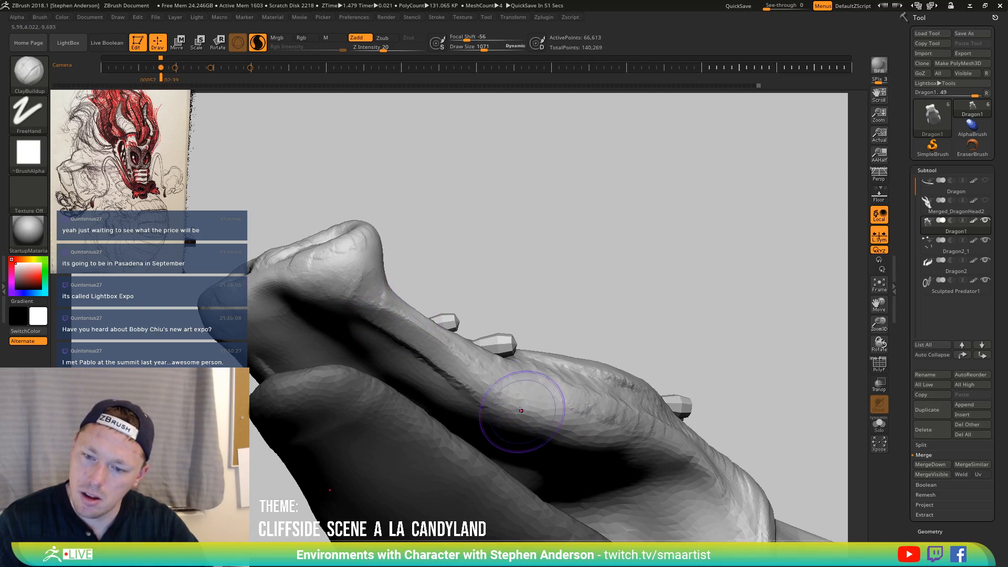
right_drag(517, 417, 393, 346)
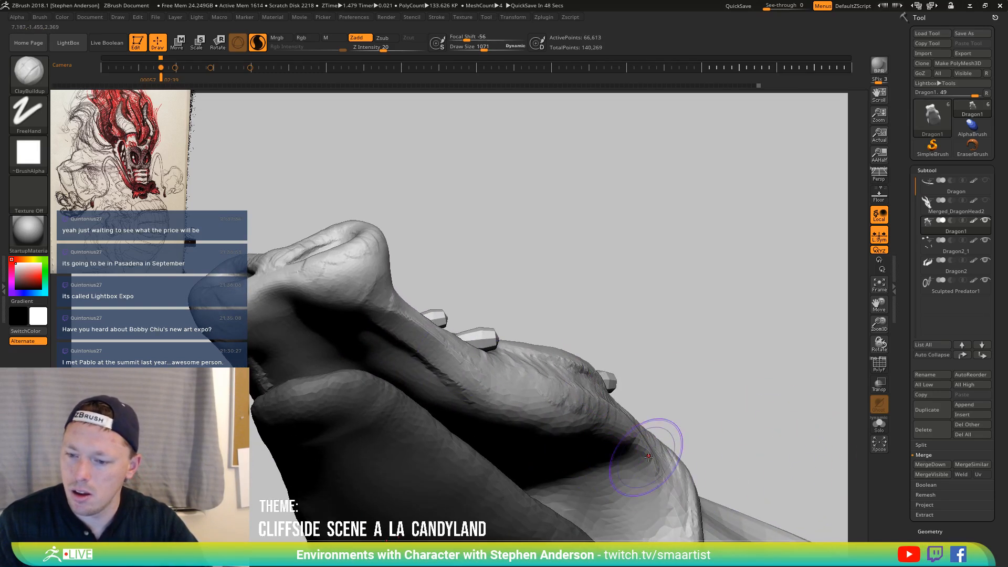
right_drag(581, 462, 575, 398)
drag(402, 303, 452, 341)
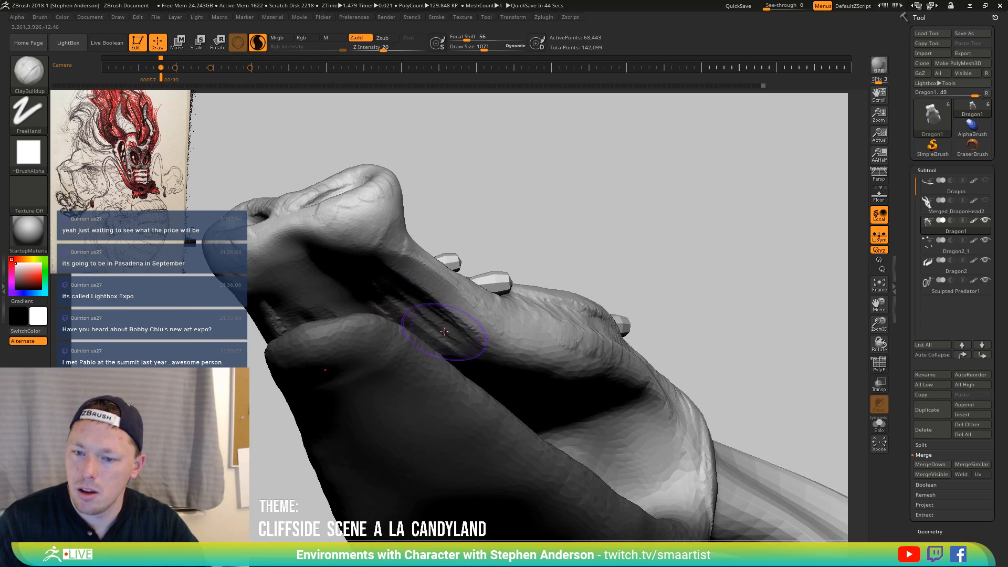
right_drag(445, 331, 429, 324)
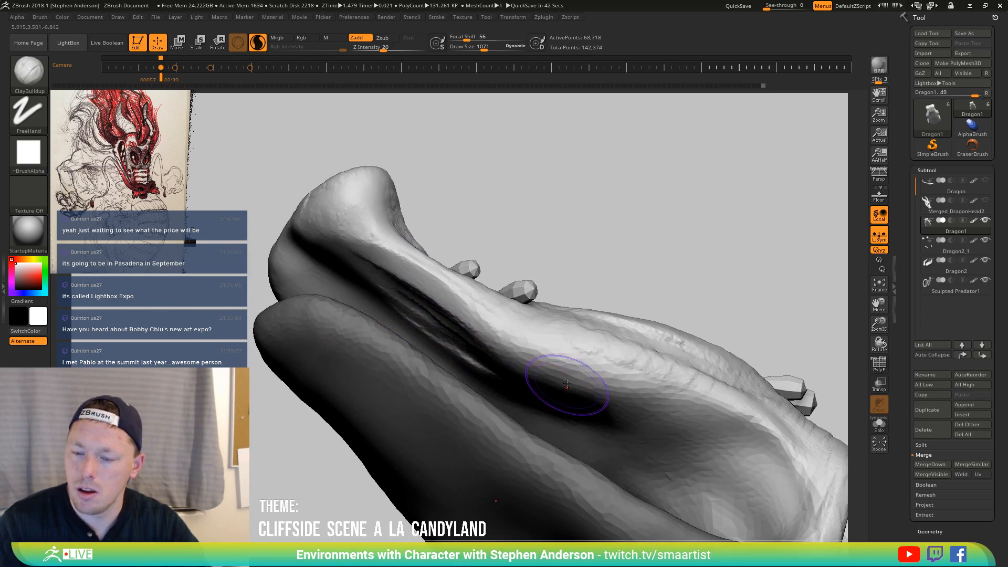
Extend the ClayBuildup ridges along the inside of the upper jaw back toward the mouth corner
mouse_move(567, 384)
right_down()
mouse_move(531, 394)
mouse_move(512, 383)
right_up()
alt+drag(496, 373, 510, 386)
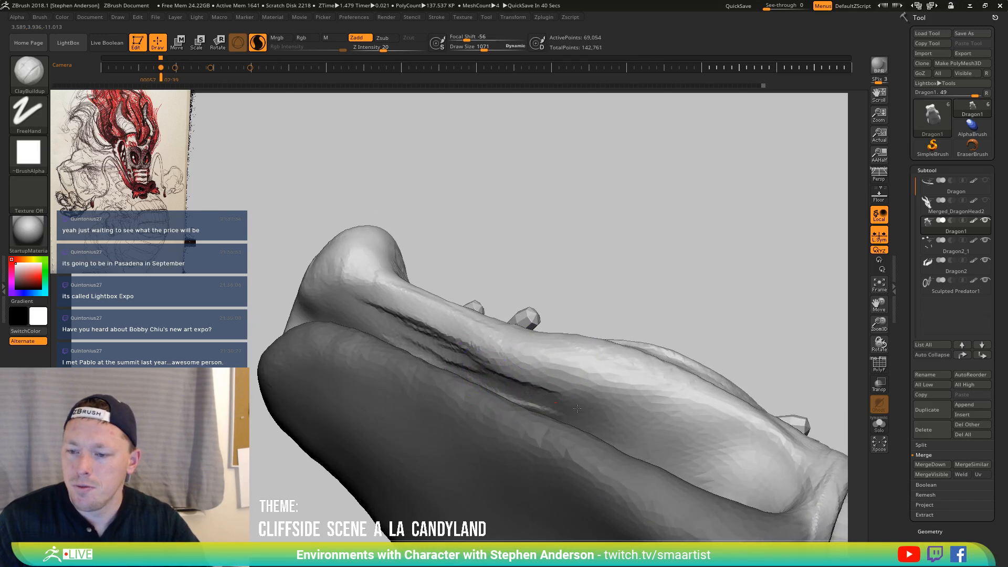
drag(595, 409, 735, 440)
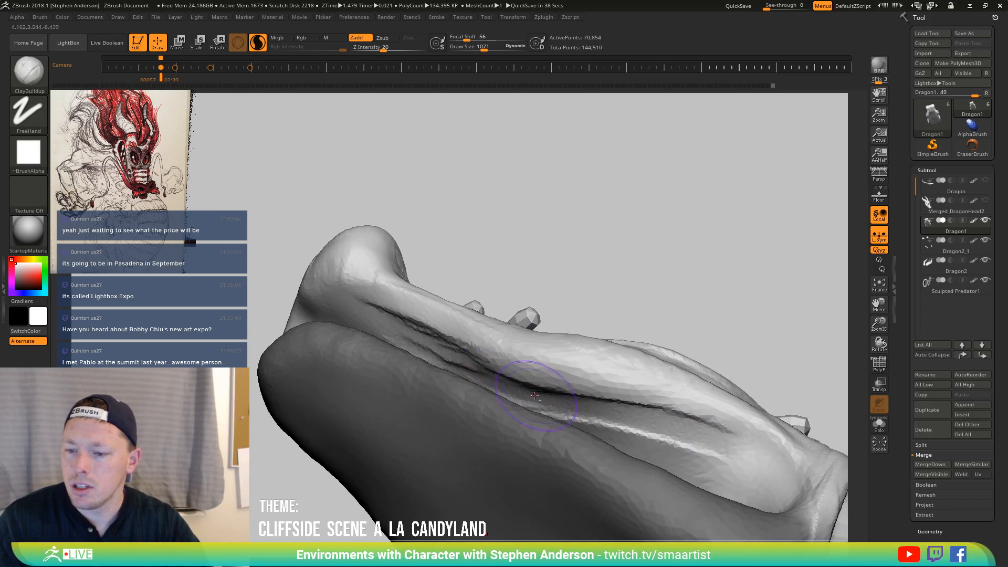
right_drag(491, 351, 471, 354)
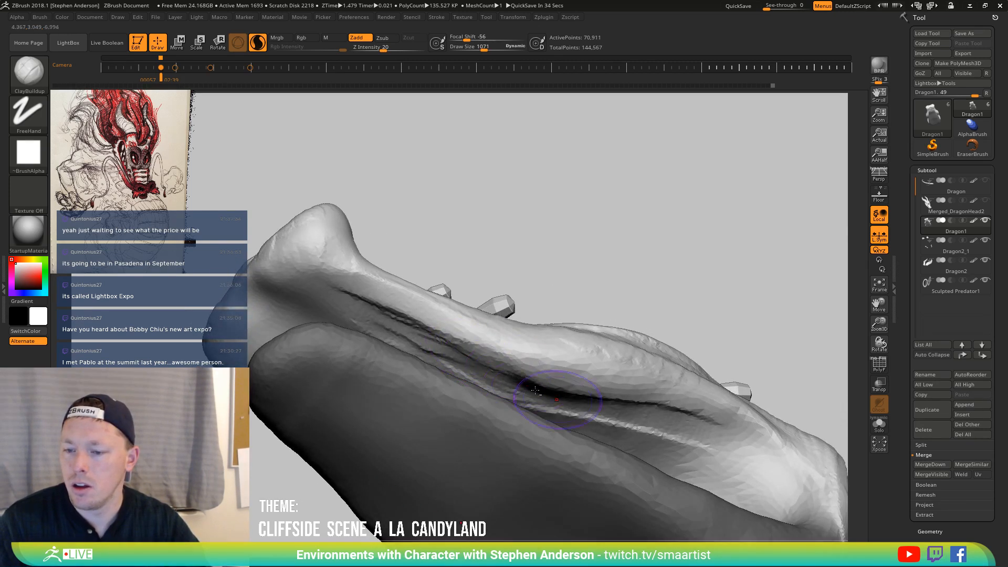
mouse_move(525, 351)
right_down()
mouse_move(518, 385)
mouse_move(504, 267)
mouse_move(534, 397)
mouse_move(499, 393)
right_up()
mouse_move(490, 386)
mouse_down()
mouse_move(518, 379)
mouse_move(557, 391)
mouse_up()
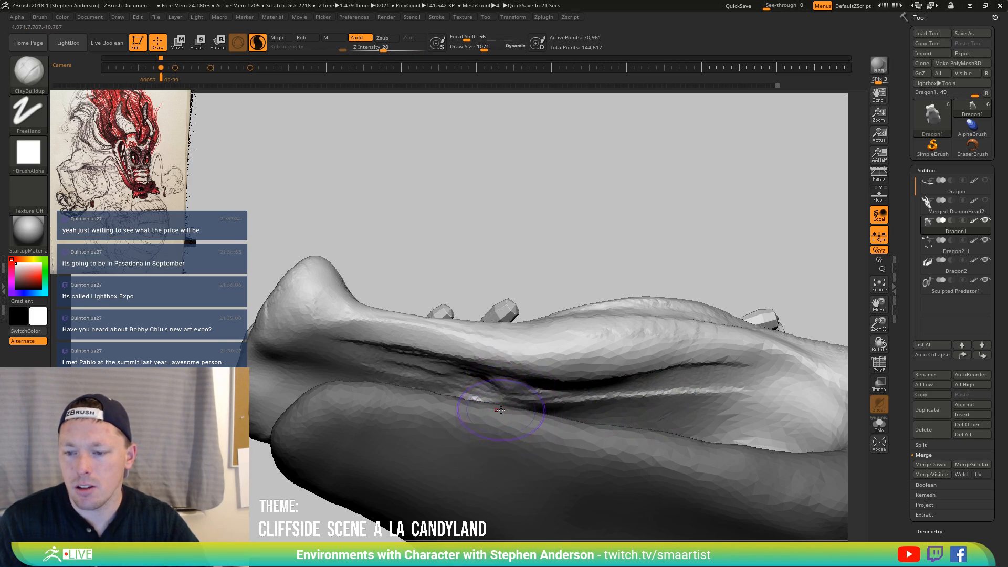
right_drag(501, 405, 508, 379)
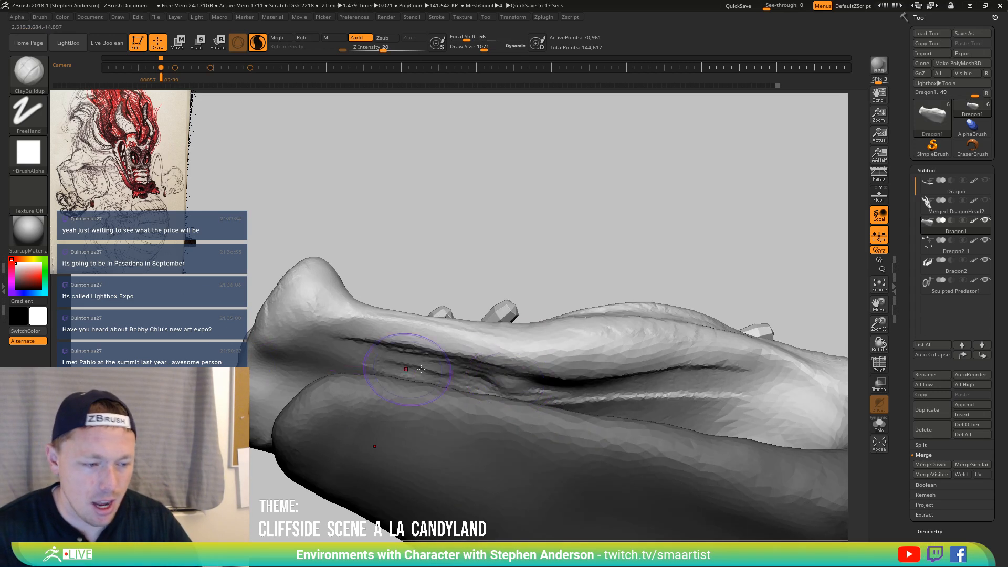
right_drag(518, 385, 525, 394)
key(ctrl+z)
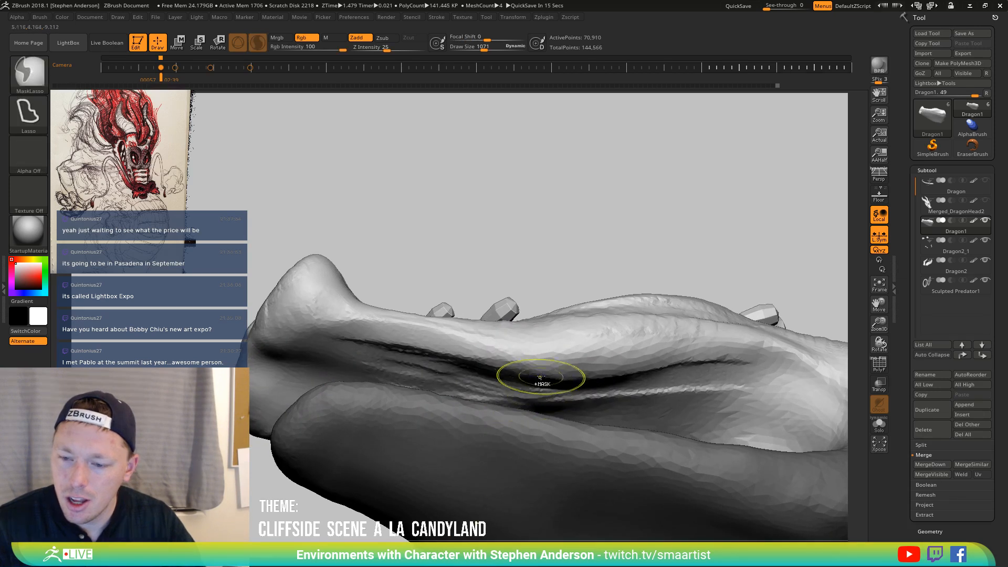
Thicken the gum ridge inside the upper jaw, from mid-jaw to beneath the snout tip, with ClayBuildup strokes
drag(513, 388, 561, 396)
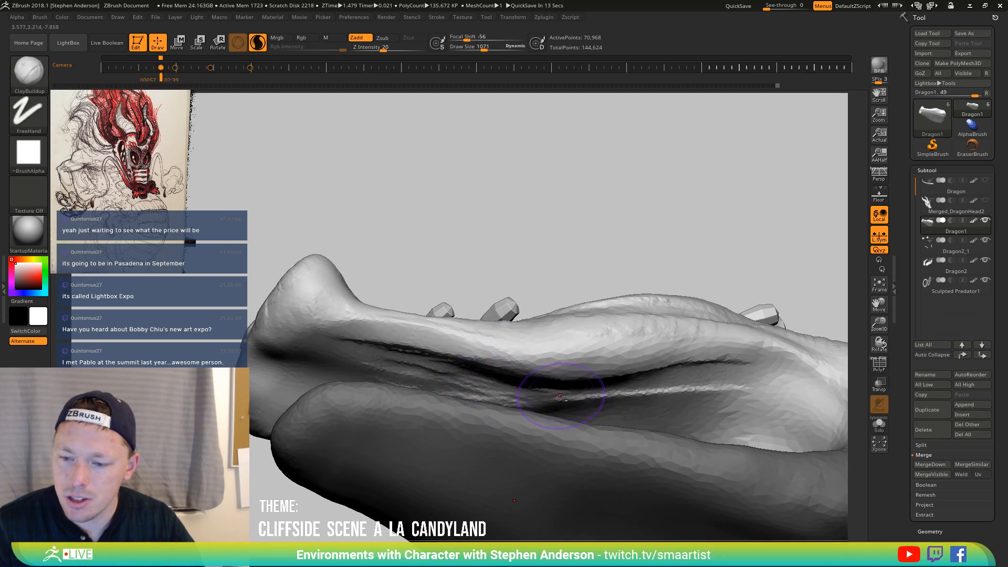
drag(420, 366, 427, 368)
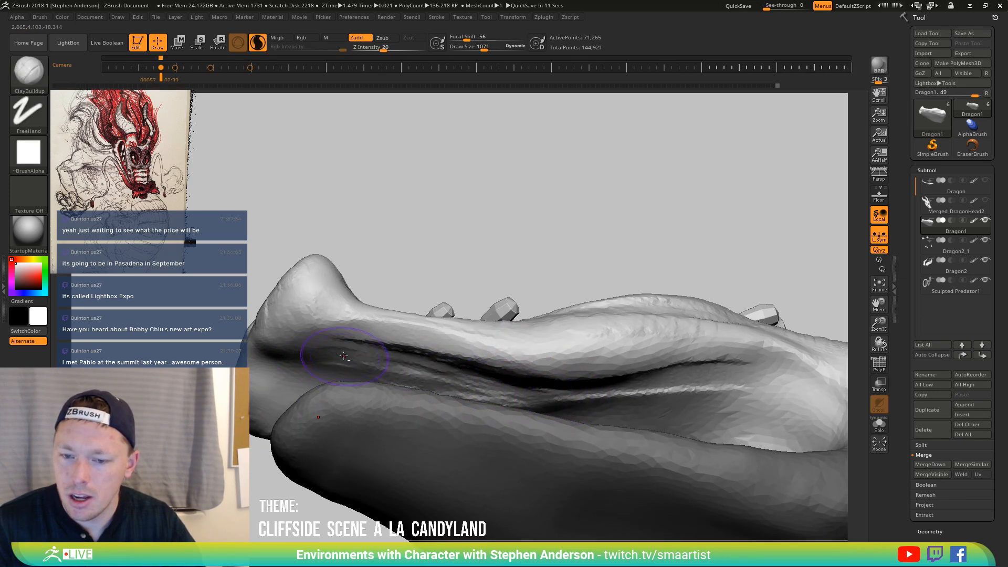
drag(344, 356, 295, 372)
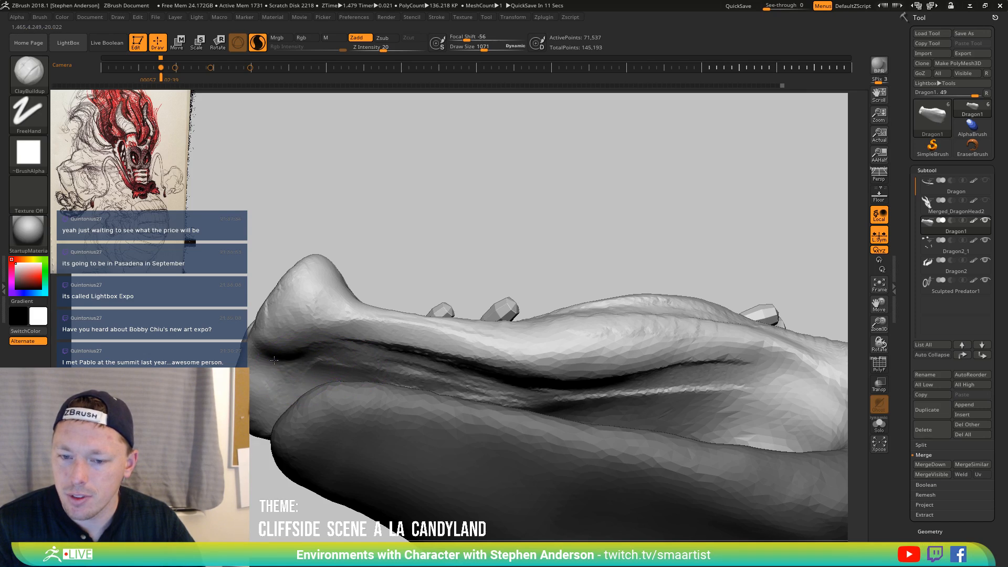
drag(315, 362, 425, 376)
alt+right_drag(703, 395, 551, 381)
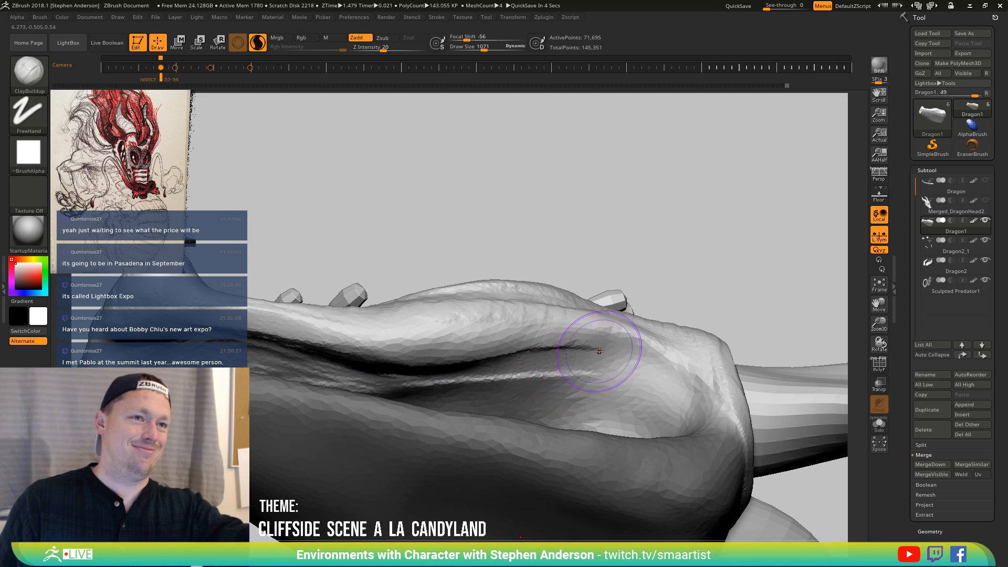
Sculpt curved folds inside the rear mouth corner and blend them forward into the upper gum using ClayBuildup
right_drag(599, 351, 590, 362)
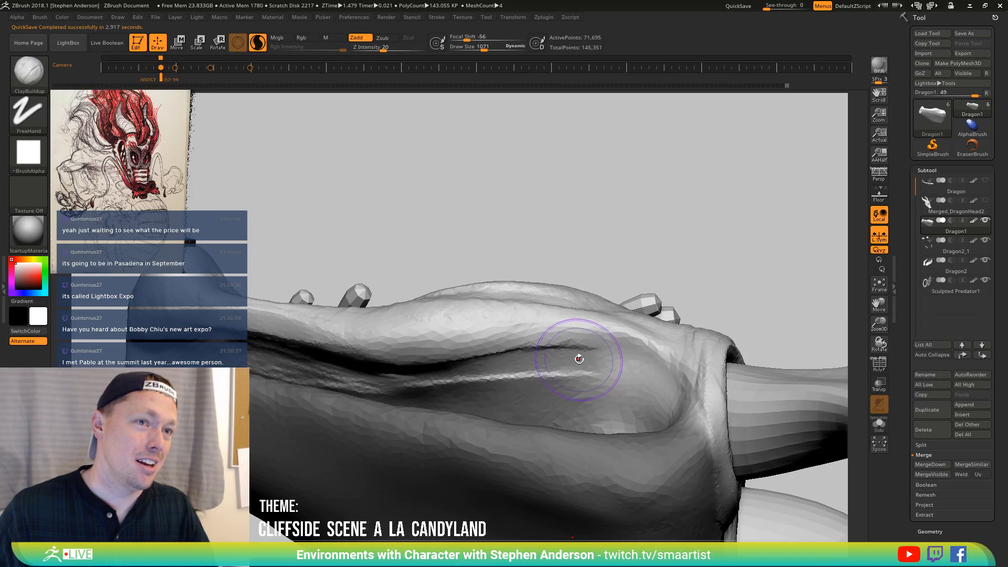
right_drag(579, 358, 530, 373)
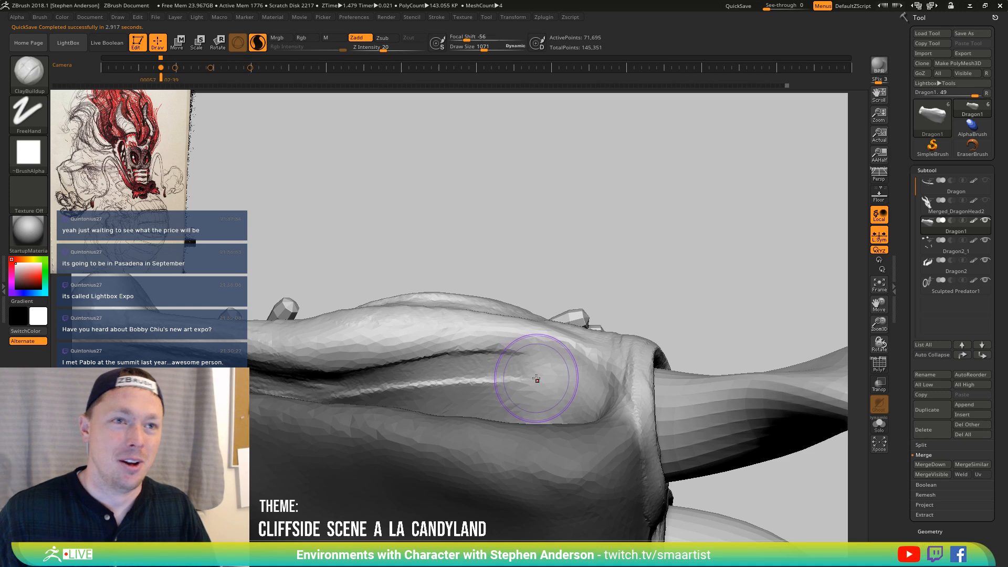
right_drag(537, 378, 495, 362)
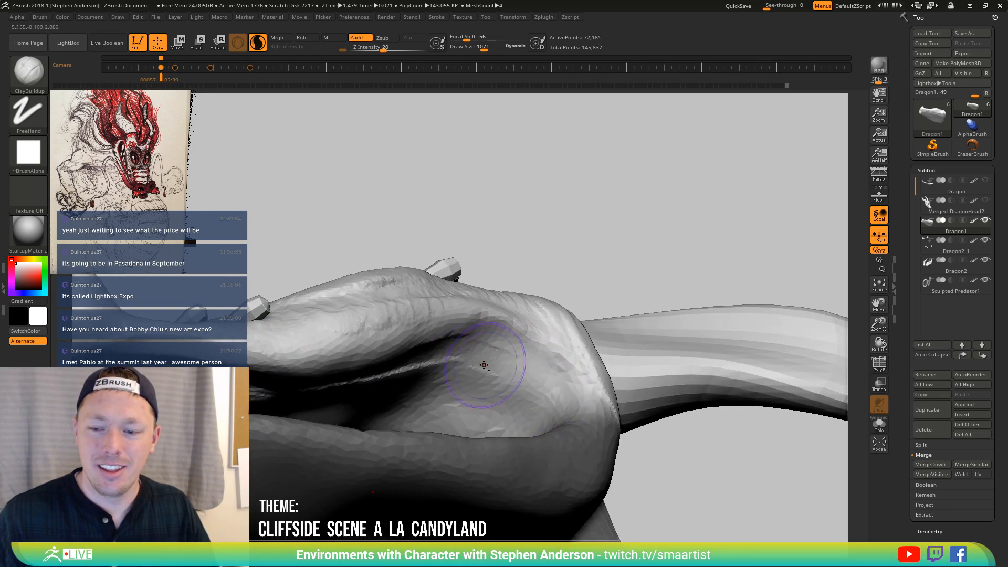
mouse_move(475, 356)
mouse_down()
mouse_move(518, 382)
mouse_move(504, 390)
mouse_move(518, 405)
mouse_up()
right_drag(515, 384, 475, 374)
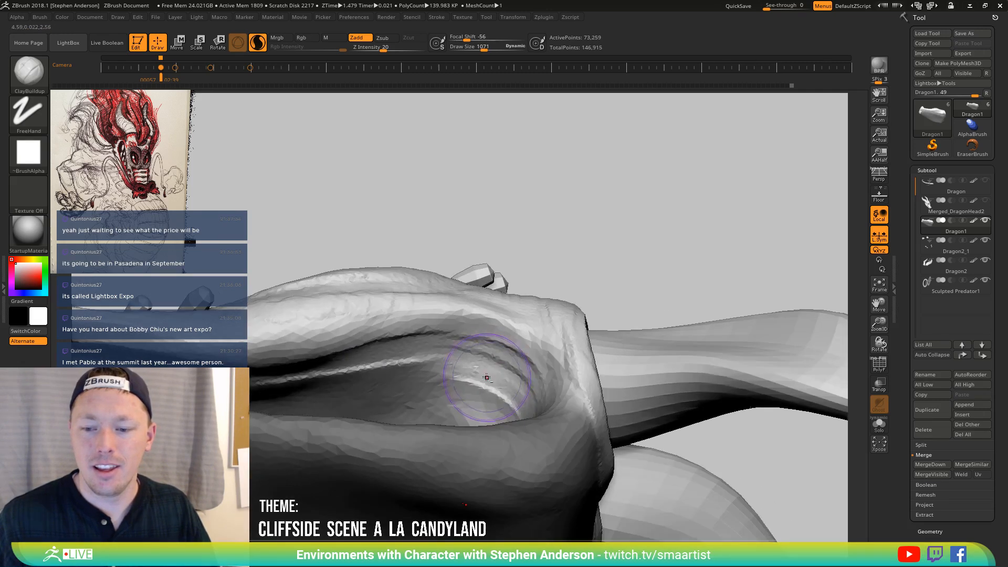
drag(483, 376, 336, 370)
drag(466, 371, 273, 383)
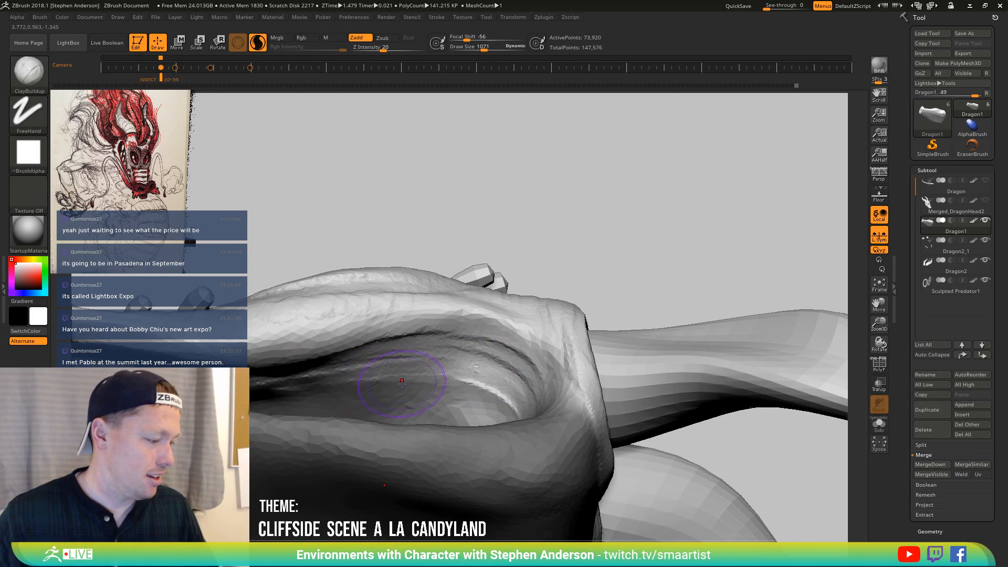
Fill out the inner cheek at the jaw hinge from below with the ClayBuildup brush
mouse_move(392, 384)
right_down()
mouse_move(480, 418)
mouse_move(417, 338)
mouse_move(486, 310)
mouse_move(473, 283)
right_up()
mouse_move(455, 252)
mouse_down()
mouse_move(415, 246)
mouse_move(423, 240)
mouse_move(453, 277)
mouse_up()
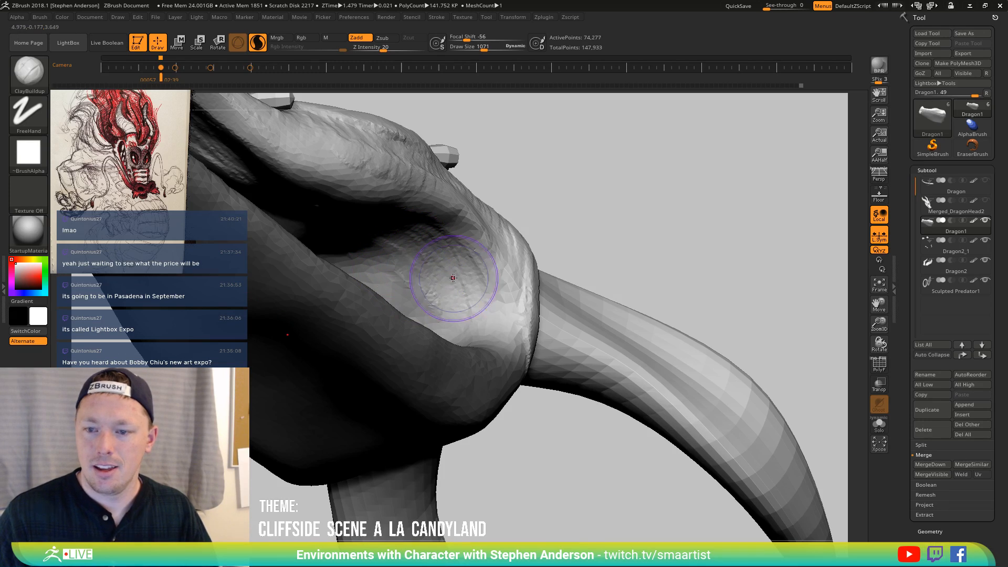
right_drag(454, 278, 425, 266)
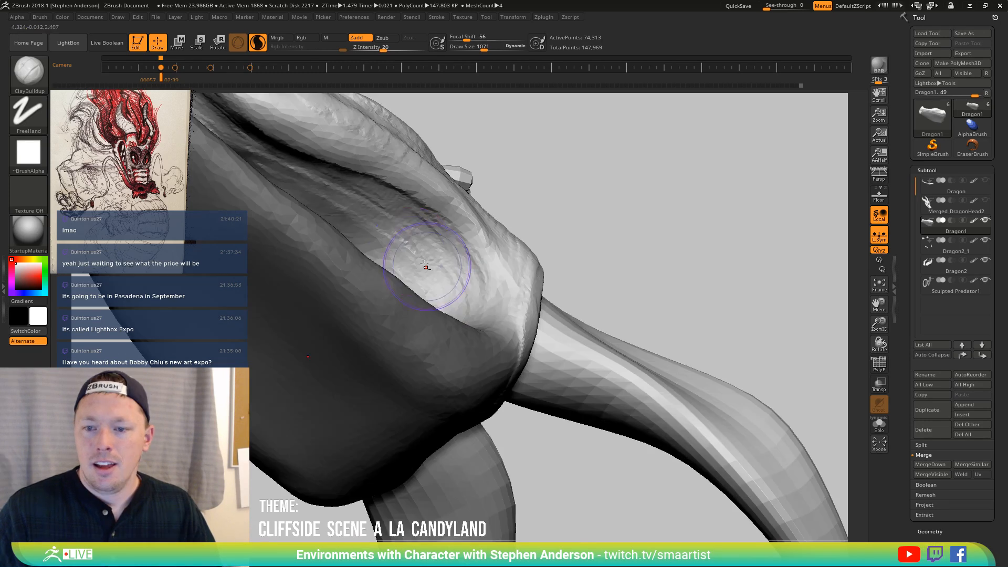
drag(389, 225, 448, 279)
mouse_move(441, 268)
right_down()
mouse_move(383, 213)
mouse_move(399, 263)
right_up()
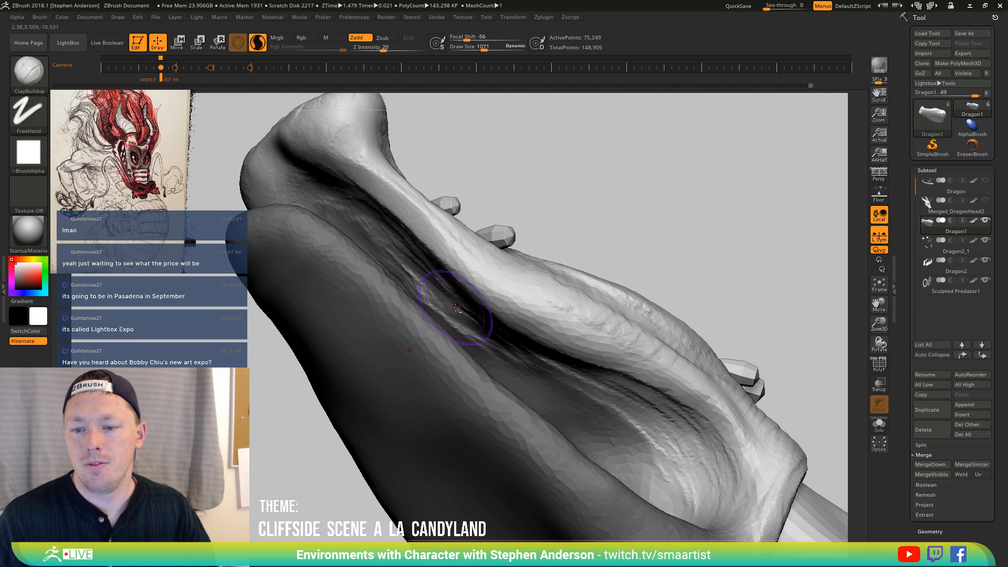
Refine the upper jaw's inner wall and the palate beneath the nostrils with ClayBuildup strokes
drag(455, 307, 430, 303)
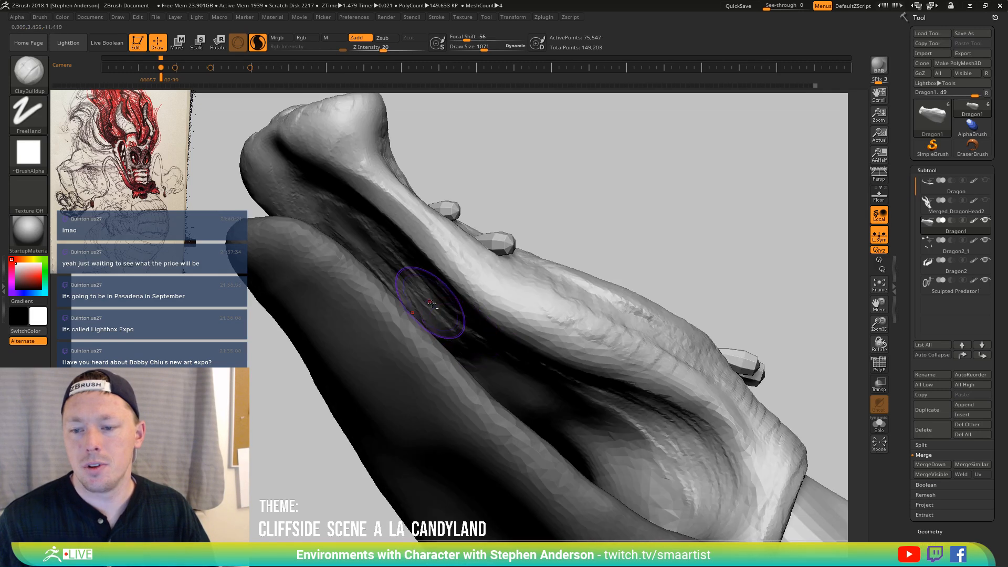
right_drag(459, 300, 434, 316)
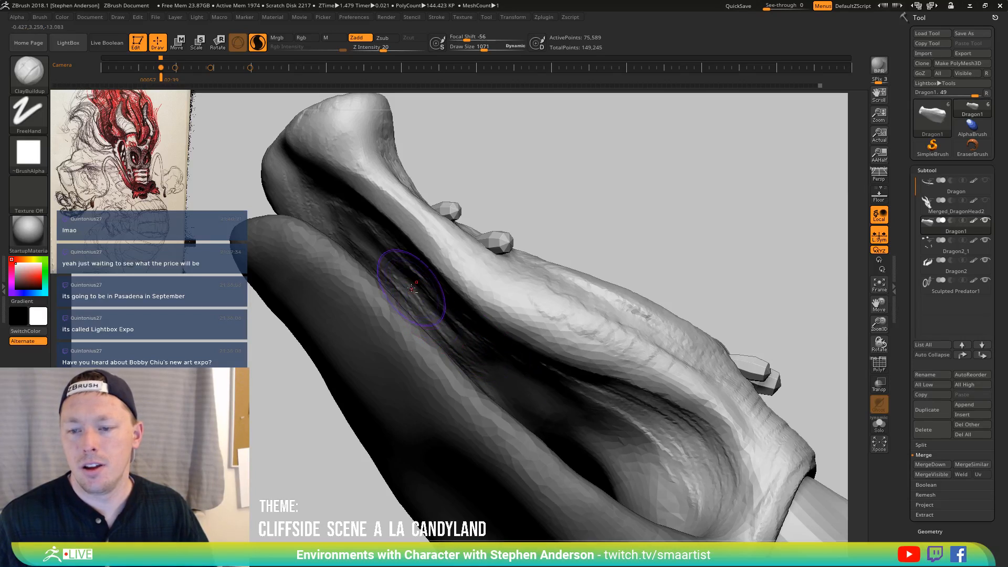
drag(388, 272, 417, 285)
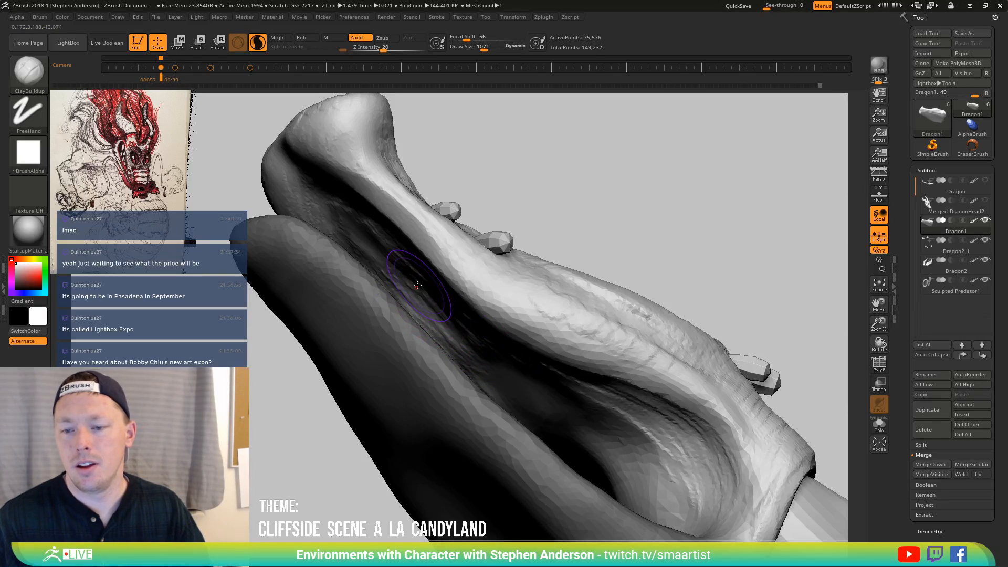
right_drag(416, 286, 408, 215)
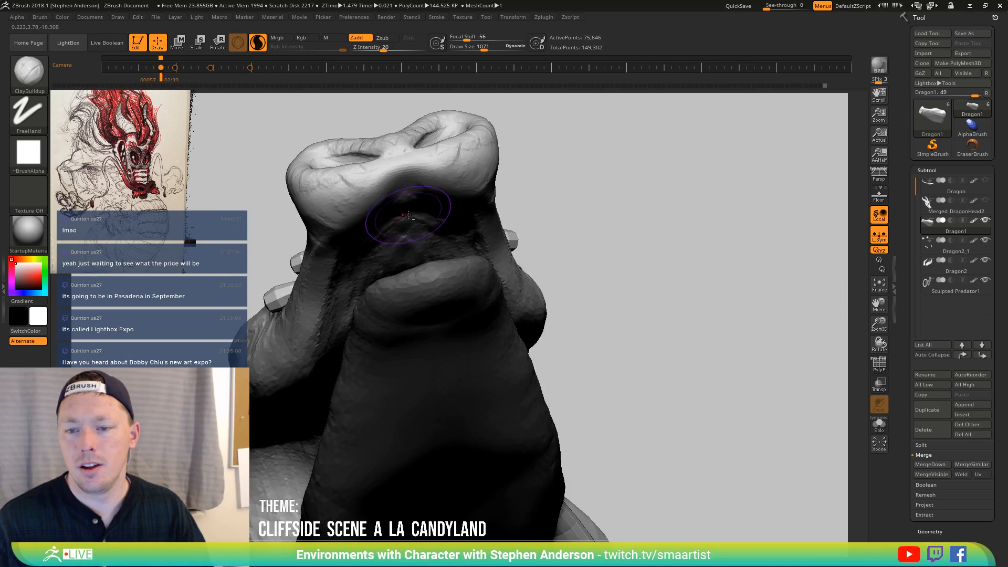
mouse_move(387, 251)
right_down()
mouse_move(402, 247)
mouse_move(390, 237)
right_up()
mouse_move(370, 304)
right_down()
mouse_move(380, 353)
mouse_move(334, 277)
mouse_move(372, 342)
mouse_move(493, 405)
mouse_move(466, 421)
mouse_move(421, 407)
mouse_move(386, 454)
mouse_move(374, 417)
right_up()
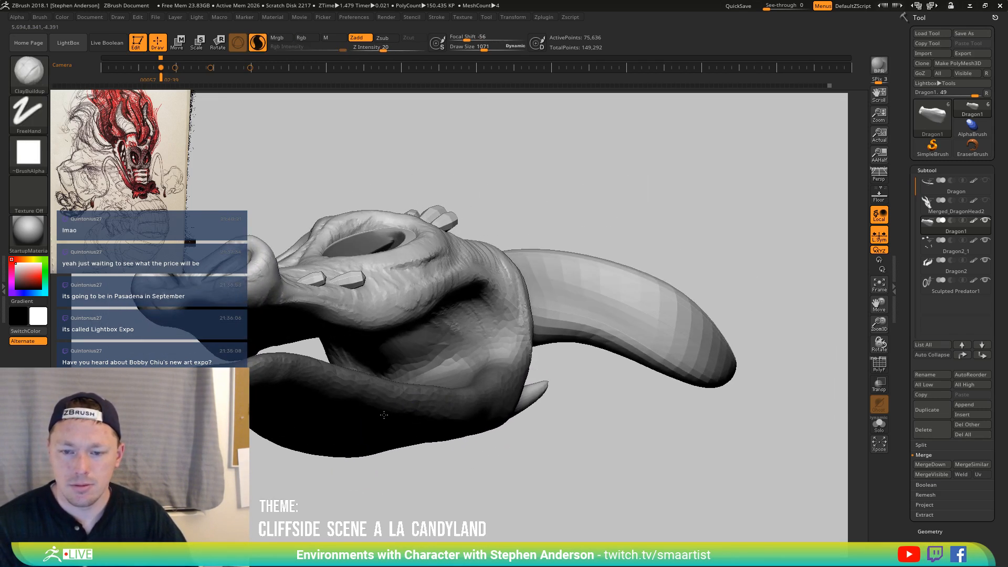
right_drag(316, 320, 321, 320)
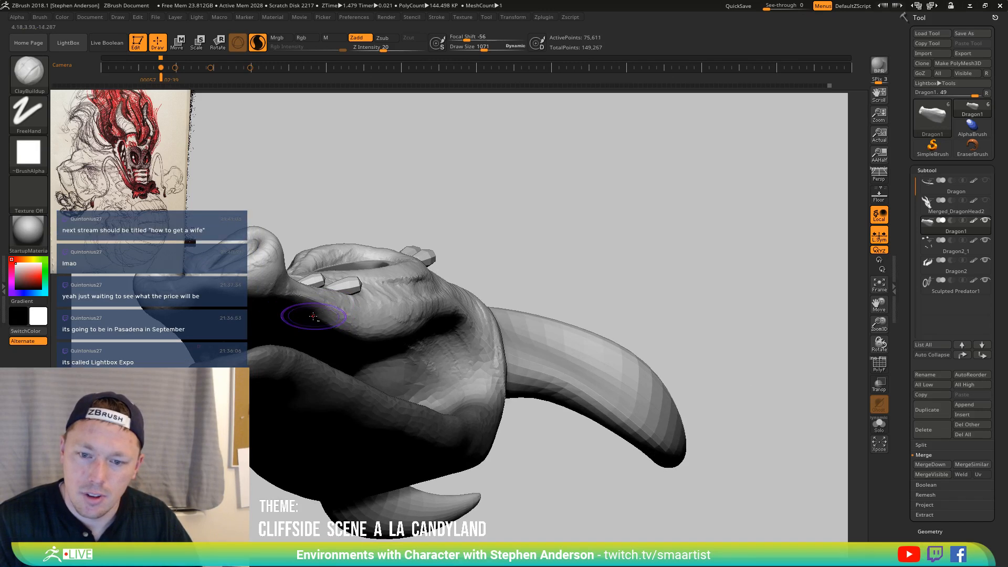
mouse_move(333, 336)
right_down()
mouse_move(313, 347)
mouse_move(344, 358)
mouse_move(324, 391)
mouse_move(333, 389)
right_up()
Invert the mask to protect the upper head and build up the lower jaw's inner surface and rim with ClayBuildup
ctrl+click(328, 374)
mouse_move(318, 337)
right_down()
mouse_move(312, 300)
mouse_move(312, 325)
right_up()
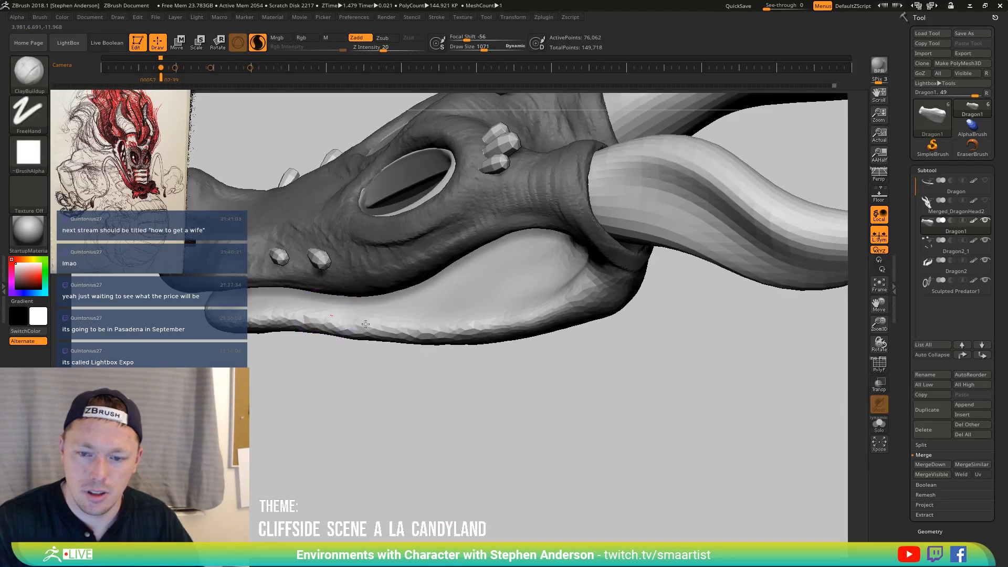
drag(322, 312, 433, 326)
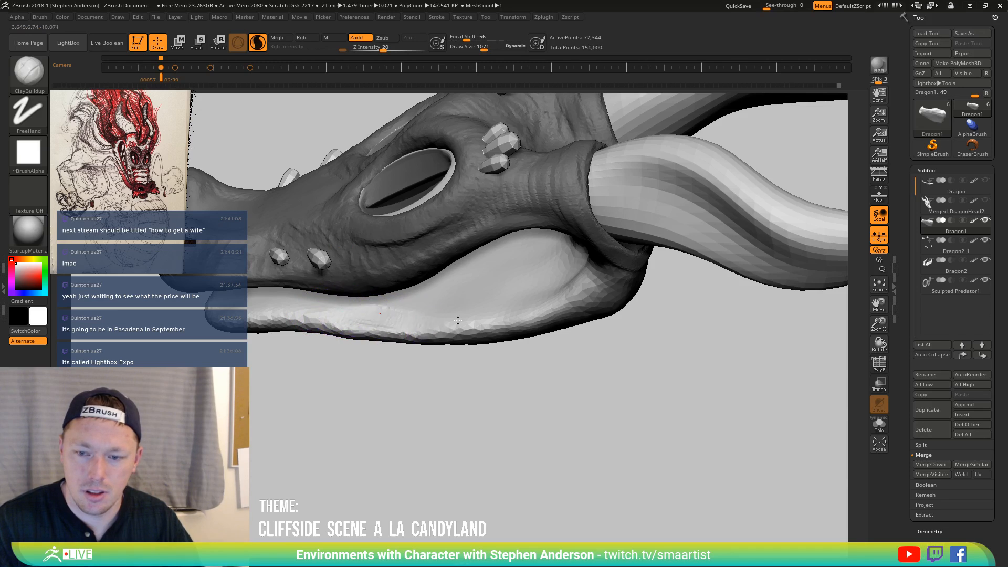
right_drag(518, 304, 554, 292)
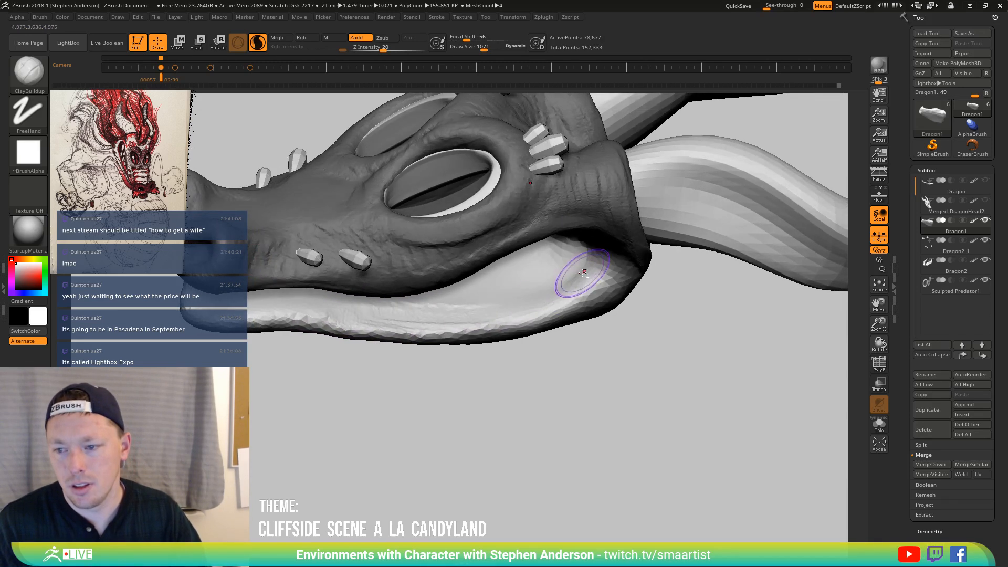
mouse_move(578, 273)
mouse_down()
mouse_move(501, 308)
mouse_move(538, 293)
mouse_move(428, 315)
mouse_up()
mouse_move(489, 292)
right_down()
mouse_move(502, 290)
mouse_move(466, 281)
right_up()
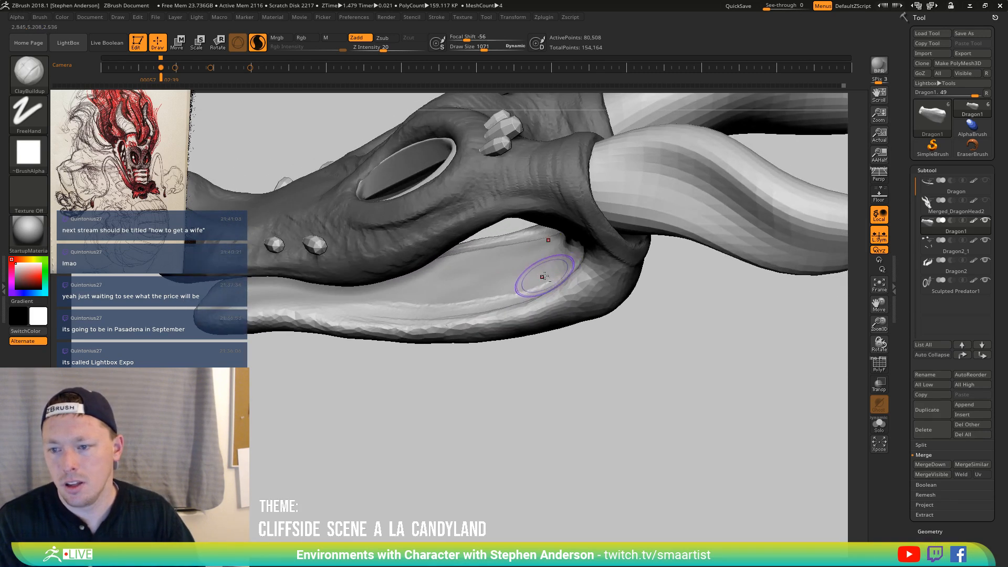
Build up the rear part of the lower jaw's inner surface near the cheek with ClayBuildup strokes
drag(465, 296, 548, 279)
mouse_move(423, 305)
mouse_down()
mouse_move(451, 300)
mouse_move(412, 299)
mouse_move(437, 300)
mouse_up()
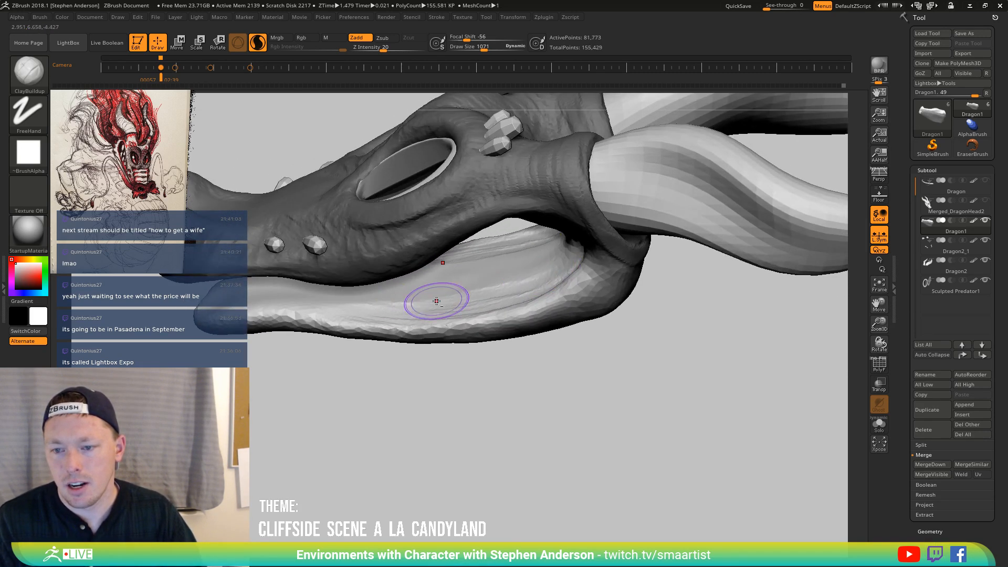
alt+right_drag(436, 301, 502, 324)
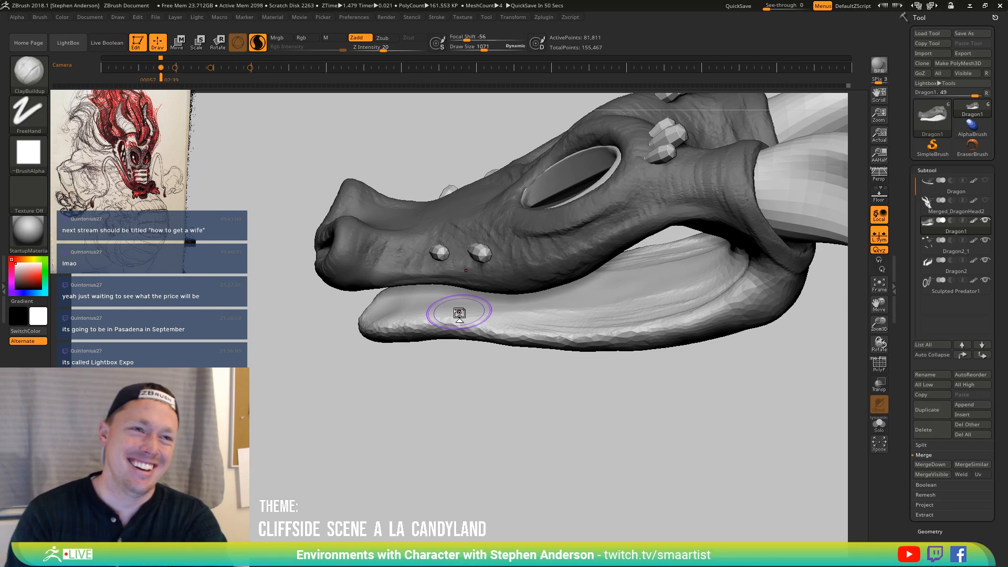
Add ClayBuildup strokes along the front half of the lower jaw's inner surface, from mid-jaw to the chin tip
drag(547, 360, 570, 361)
mouse_move(407, 359)
mouse_down()
mouse_move(379, 363)
mouse_move(394, 360)
mouse_up()
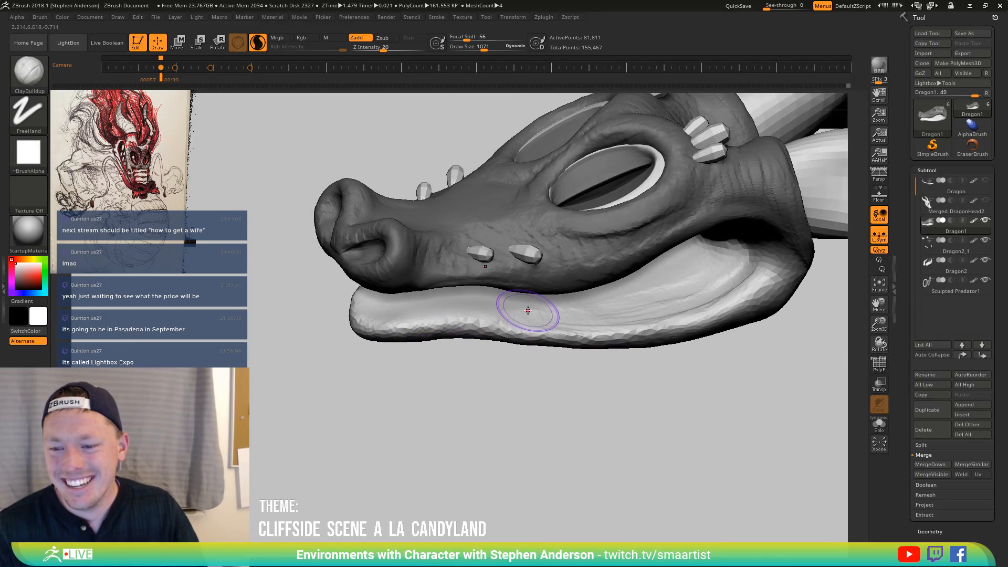
drag(530, 308, 522, 312)
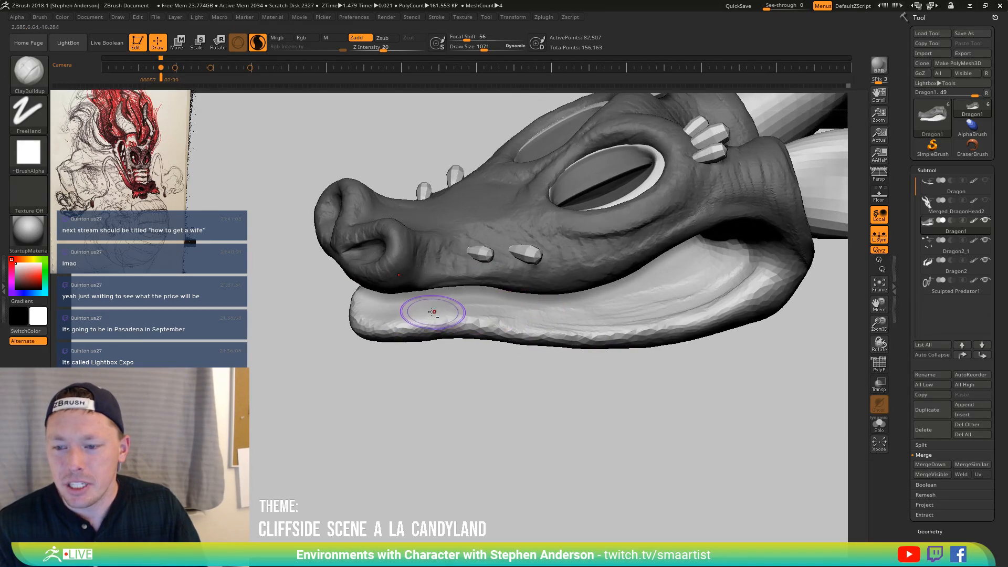
mouse_move(432, 311)
mouse_down()
mouse_move(367, 315)
mouse_move(523, 311)
mouse_move(564, 321)
mouse_move(589, 308)
mouse_move(386, 310)
mouse_move(395, 309)
mouse_up()
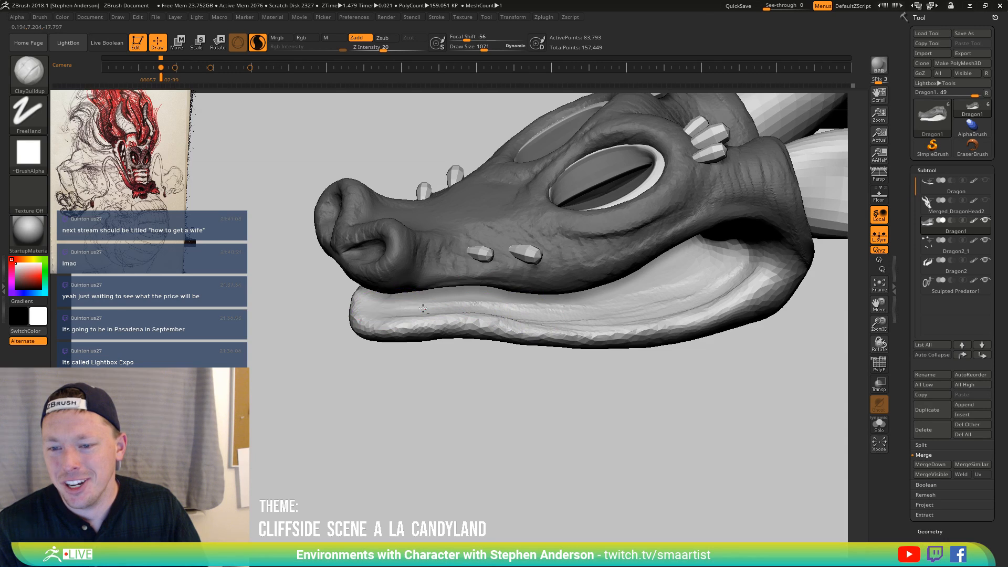
mouse_move(507, 314)
right_down()
mouse_move(553, 307)
mouse_move(498, 304)
right_up()
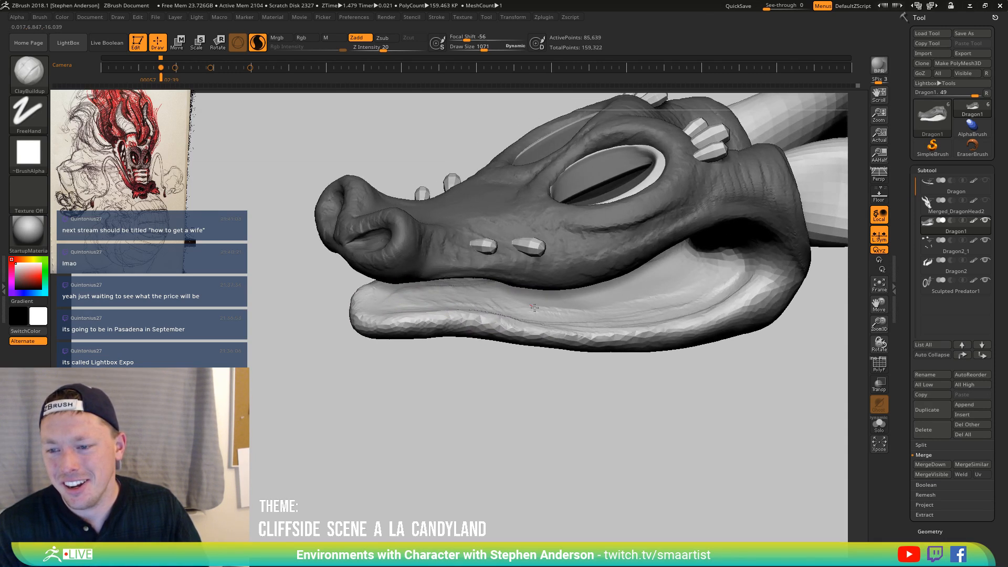
Fill and even out the middle of the lower jaw's inner surface just behind the raised rim
drag(561, 308, 587, 311)
drag(501, 303, 550, 310)
right_drag(486, 308, 528, 308)
drag(529, 307, 465, 306)
right_drag(512, 298, 415, 305)
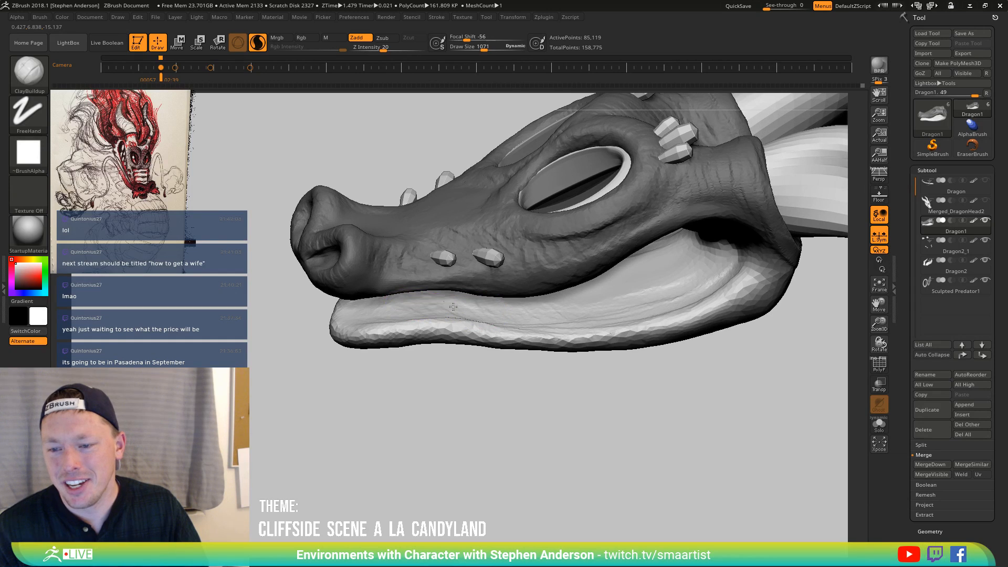
Refine the floor of the mouth along the lower jaw, working from the side and front with ClayBuildup
right_drag(653, 308, 608, 307)
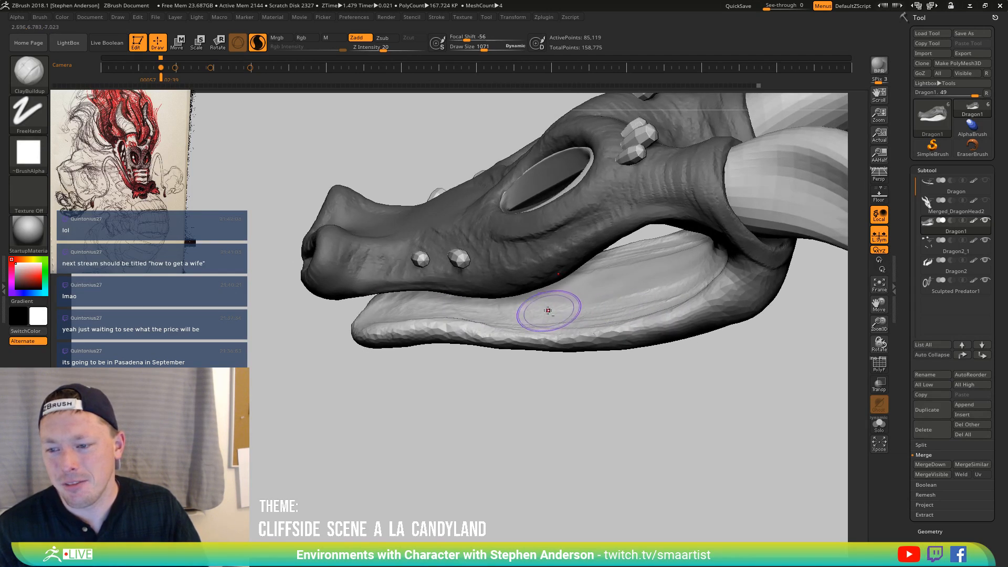
mouse_move(529, 314)
right_down()
mouse_move(535, 294)
mouse_move(507, 304)
right_up()
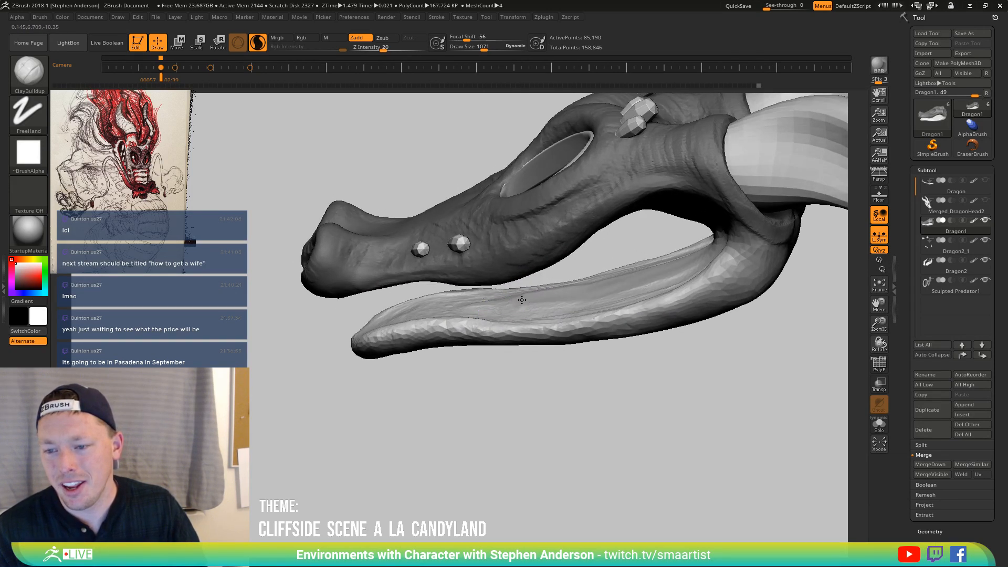
mouse_move(558, 314)
mouse_down()
mouse_move(494, 302)
mouse_move(574, 312)
mouse_move(530, 305)
mouse_up()
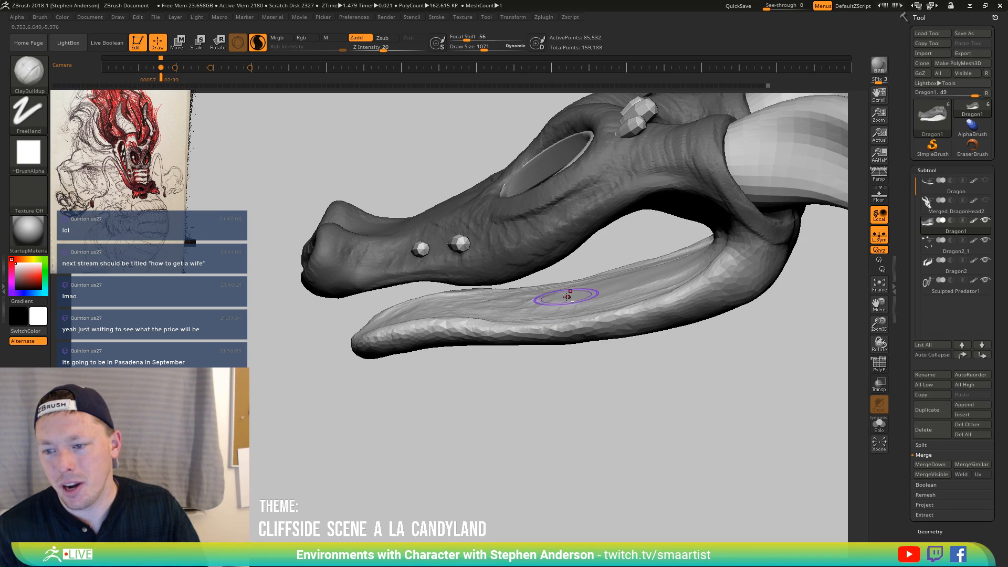
right_drag(527, 328, 583, 323)
click(482, 317)
right_drag(481, 317, 583, 320)
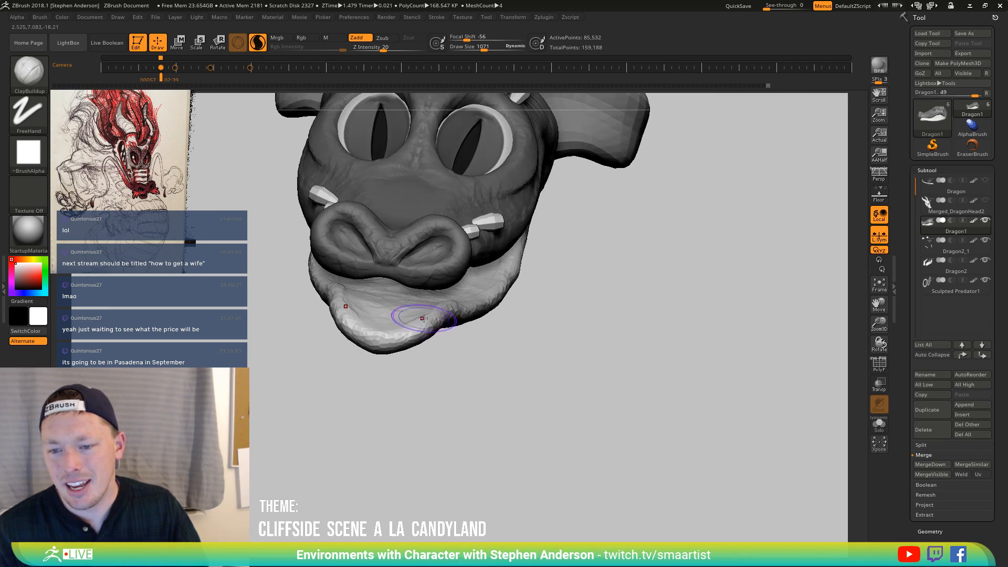
drag(457, 326, 428, 322)
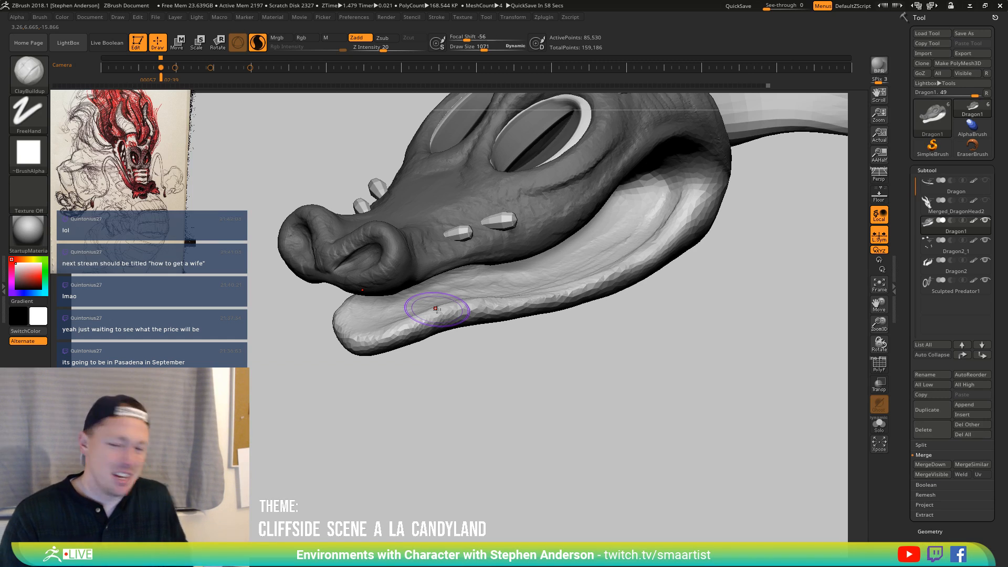
Clear the mask and inspect the whole dragon head with its horns from several angles
mouse_move(511, 307)
alt+right_down()
mouse_move(501, 367)
mouse_move(473, 339)
mouse_move(420, 363)
mouse_move(484, 372)
mouse_move(441, 366)
alt+right_up()
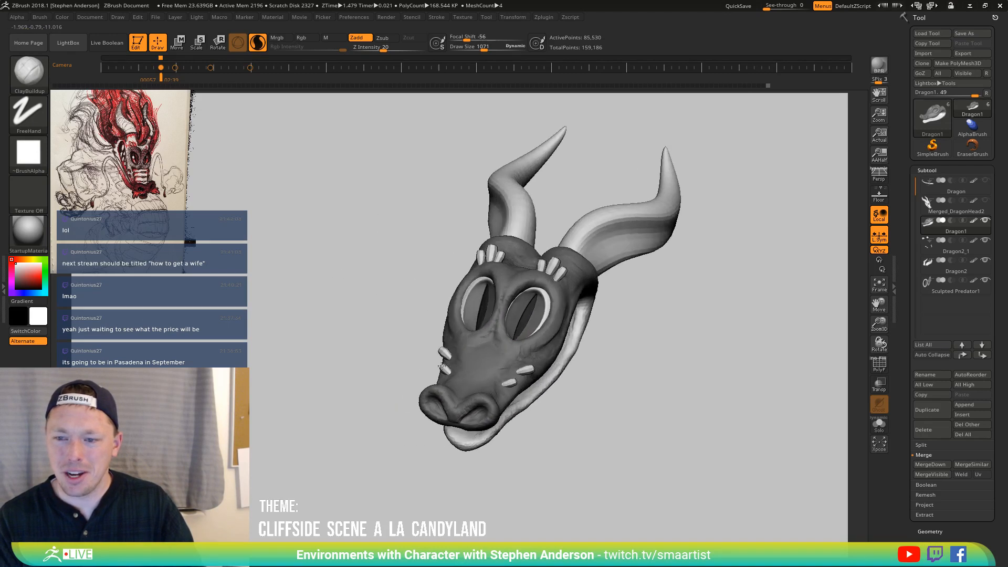
mouse_move(443, 366)
mouse_down()
mouse_move(498, 372)
mouse_move(449, 353)
mouse_up()
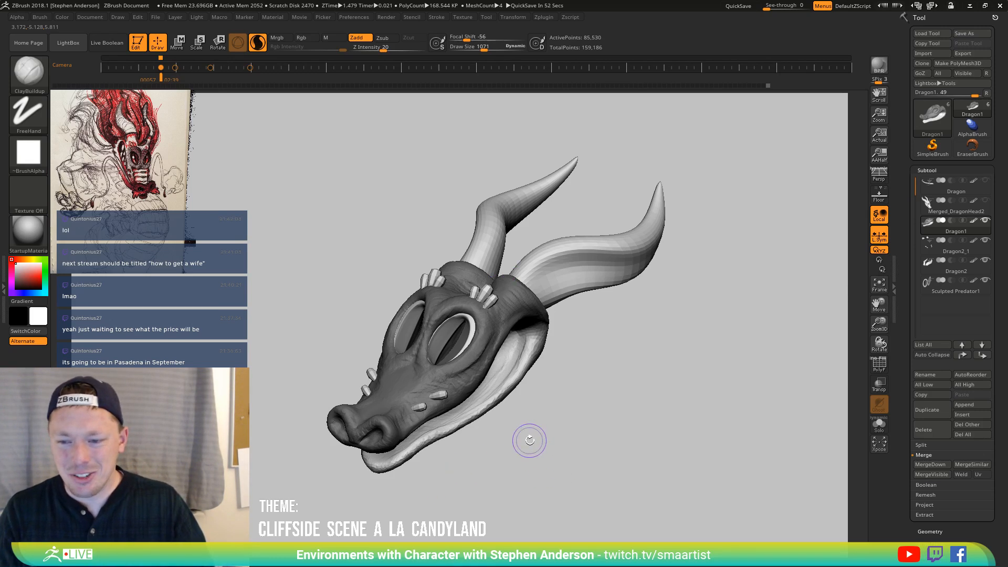
right_drag(518, 417, 454, 398)
drag(455, 398, 605, 393)
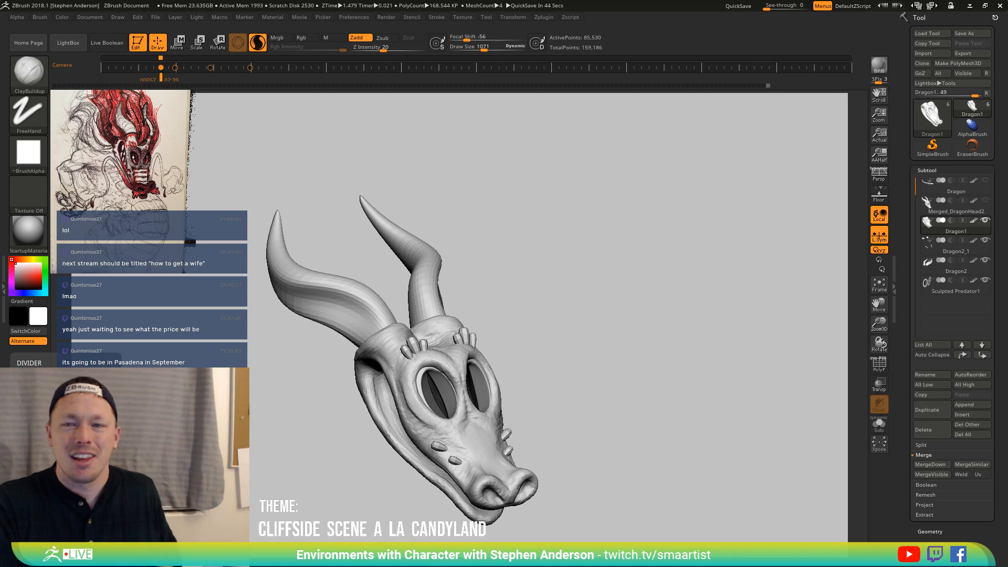
mouse_move(588, 320)
mouse_down()
mouse_move(562, 299)
mouse_move(554, 337)
mouse_move(518, 364)
mouse_move(578, 336)
mouse_up()
drag(482, 382, 485, 388)
mouse_move(404, 316)
ctrl+right_down()
mouse_move(461, 344)
mouse_move(475, 289)
mouse_move(461, 343)
mouse_move(467, 264)
mouse_move(475, 326)
mouse_move(512, 344)
mouse_move(486, 308)
mouse_move(467, 315)
ctrl+right_up()
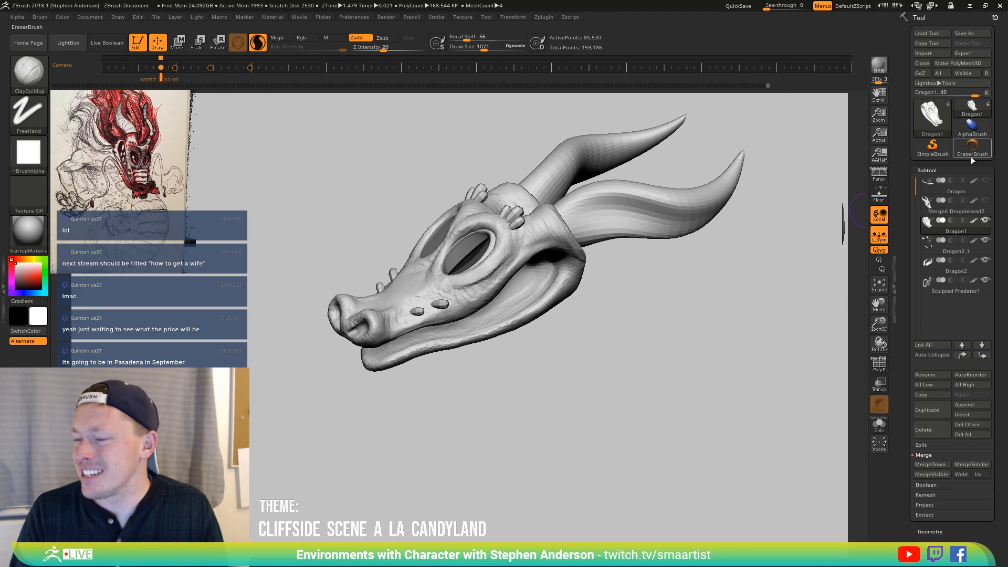
mouse_move(987, 137)
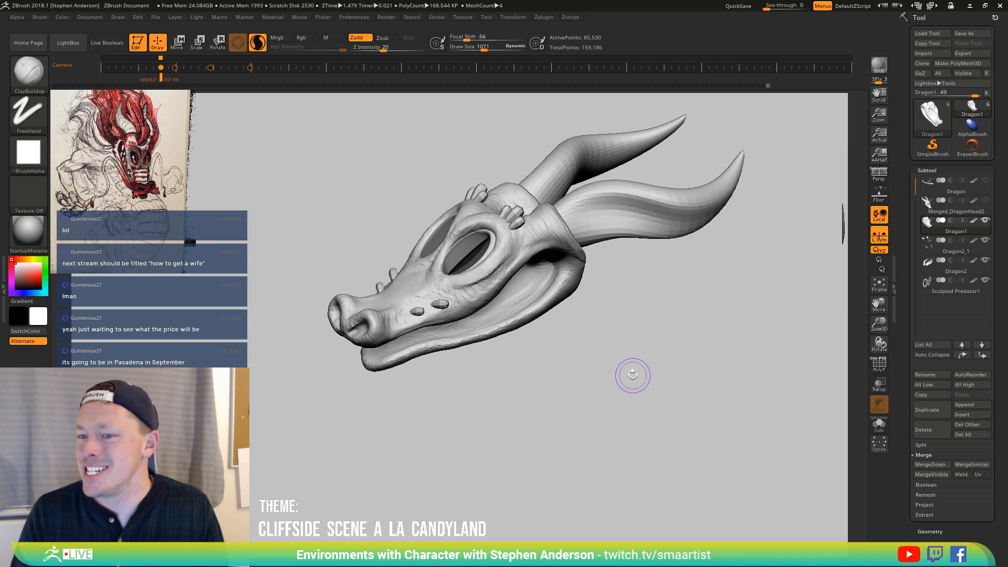
drag(630, 371, 628, 354)
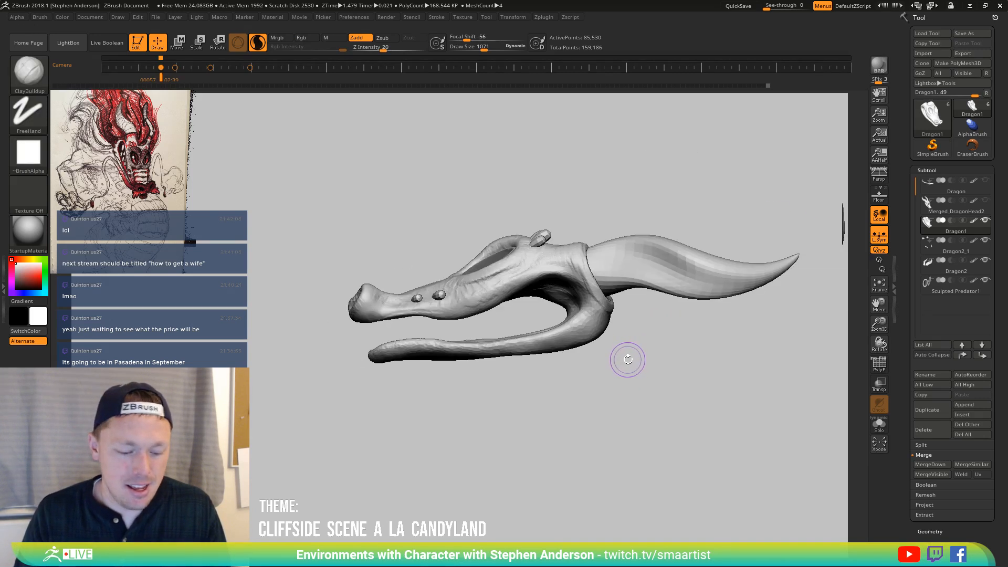
Switch to the SMA_Rope brush and turn the head to show the underside of the lower jaw
key(b)
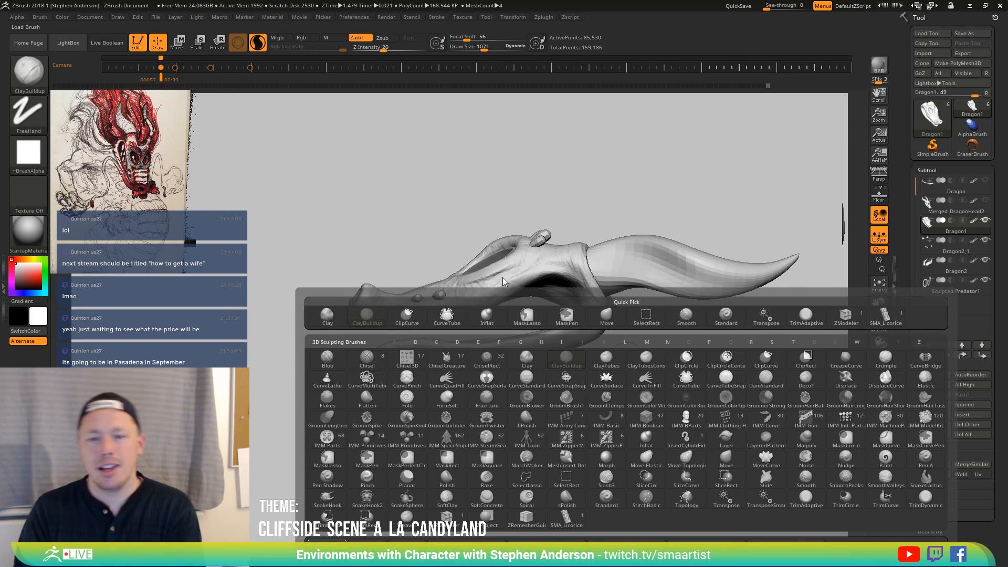
double_click(482, 294)
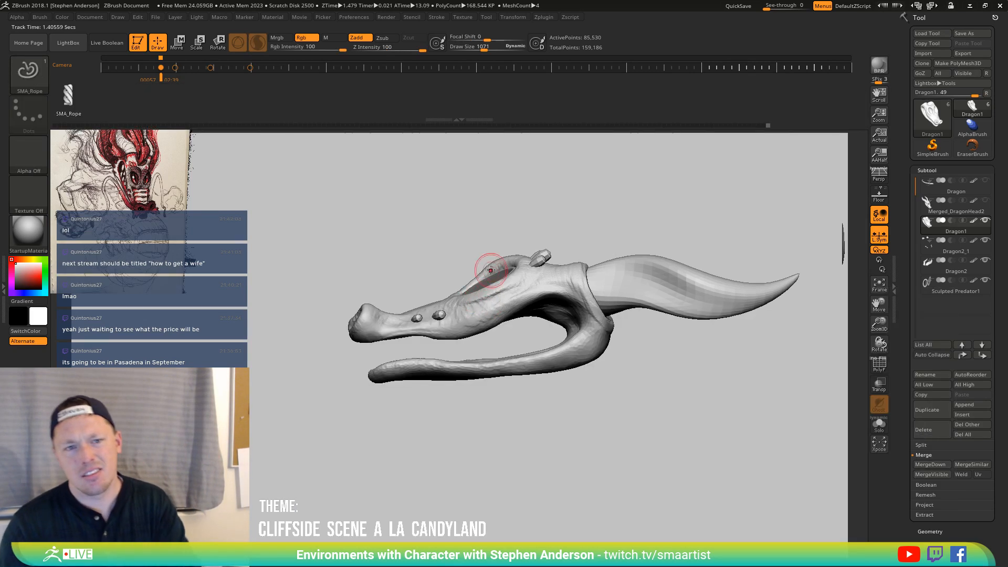
mouse_move(558, 305)
right_down()
mouse_move(548, 323)
mouse_move(580, 213)
mouse_move(619, 292)
mouse_move(360, 408)
right_up()
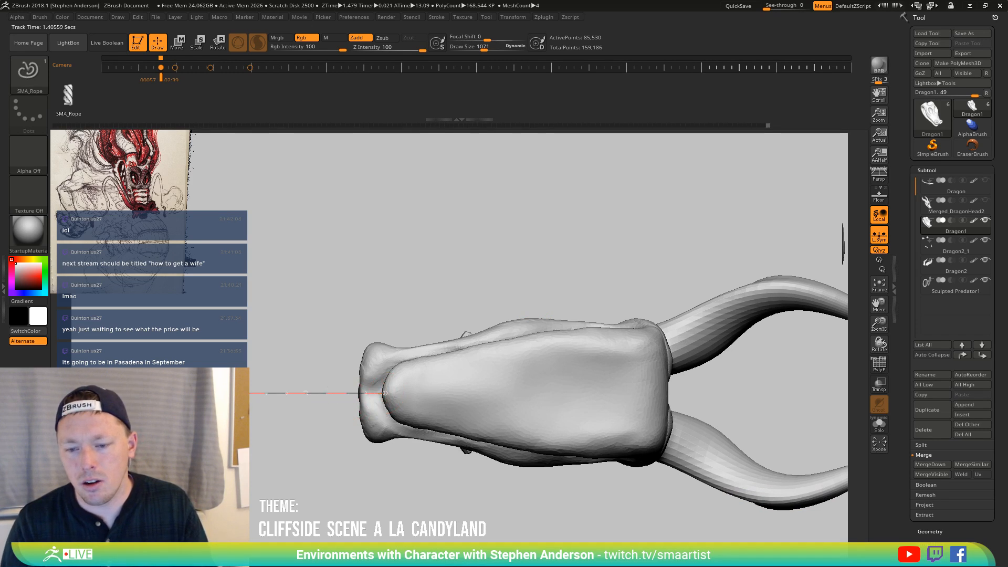
Try a straight rope extending forward from the lower jaw tip, check its polygroups, and undo it
drag(250, 393, 263, 393)
mouse_move(349, 363)
right_down()
mouse_move(356, 473)
mouse_move(370, 420)
mouse_move(370, 465)
mouse_move(342, 400)
mouse_move(411, 448)
right_up()
click(691, 434)
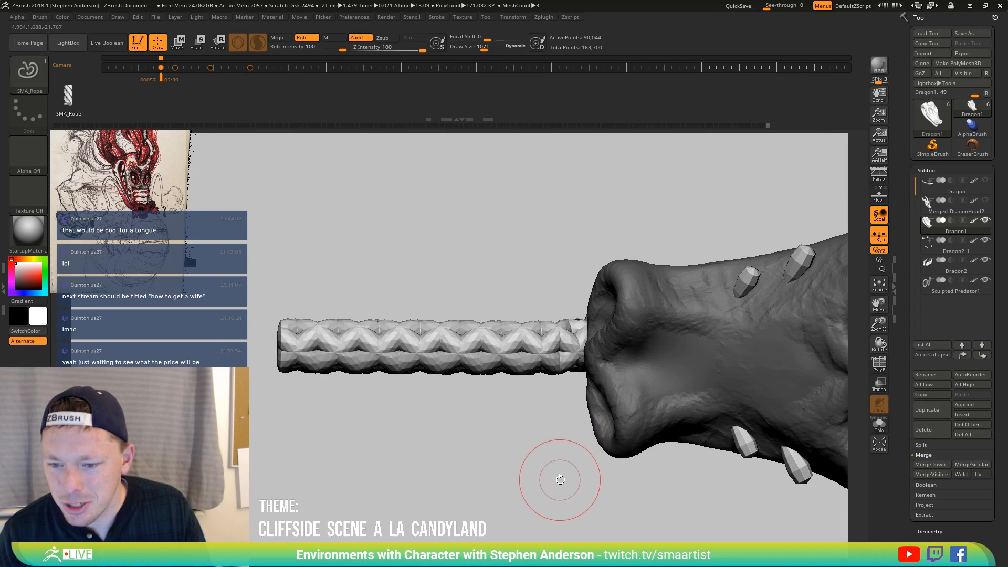
right_drag(549, 469, 459, 475)
mouse_move(451, 470)
mouse_down()
mouse_move(443, 450)
mouse_move(455, 440)
mouse_up()
key(shift+f)
key(shift+f)
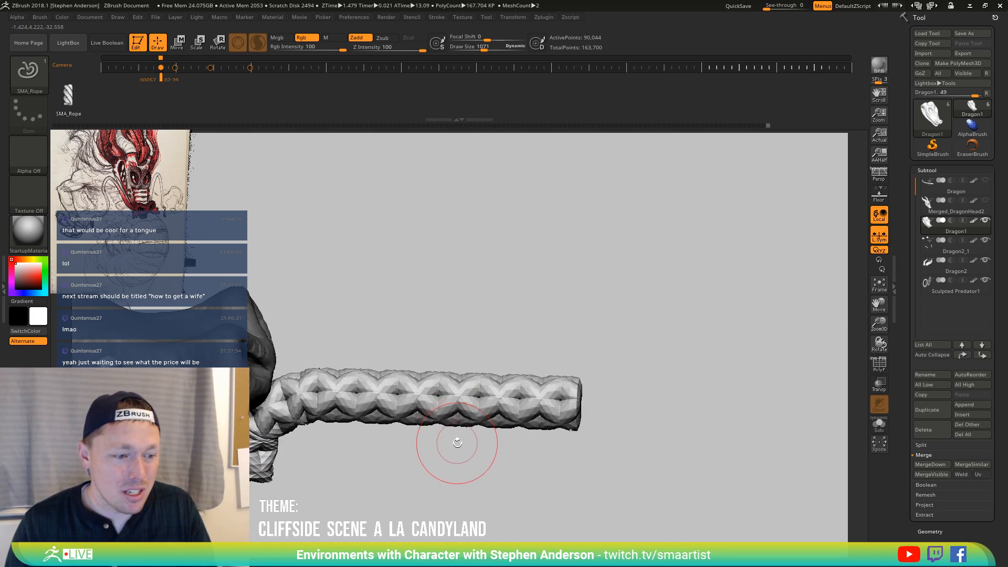
key(ctrl)
key(ctrl+z)
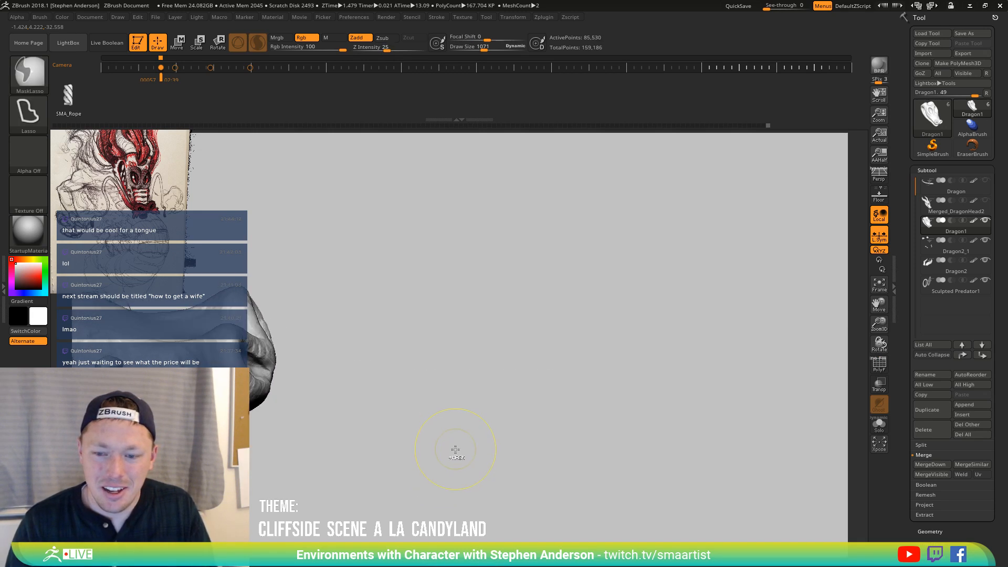
Draw a longer straight SMA_Rope strand forward from the snout tip along the head's centre line
drag(381, 421, 419, 344)
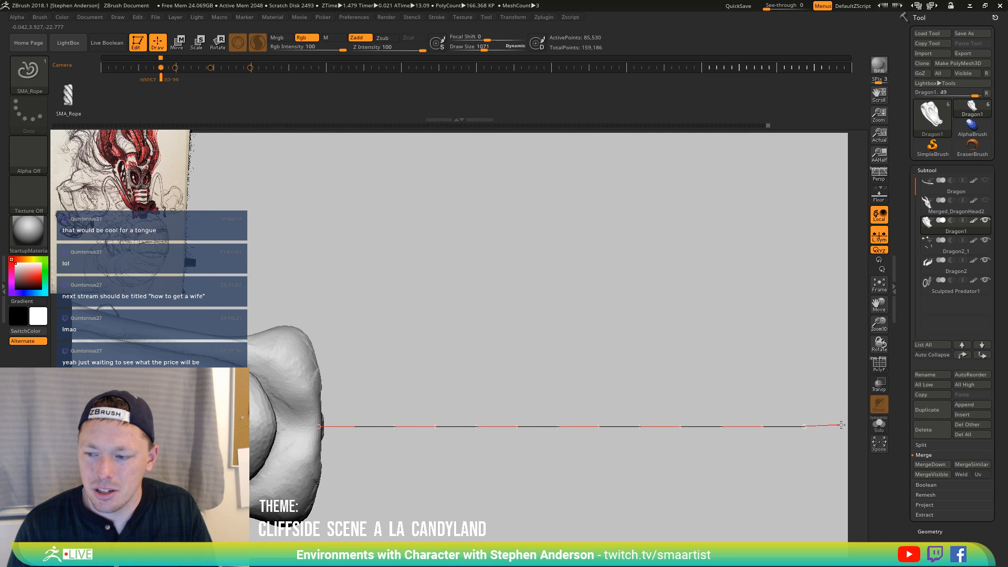
drag(841, 425, 842, 425)
mouse_move(806, 459)
alt+mouse_down()
mouse_move(718, 446)
mouse_move(585, 455)
mouse_move(596, 503)
mouse_move(522, 423)
mouse_move(427, 432)
alt+mouse_up()
alt+drag(336, 421, 434, 438)
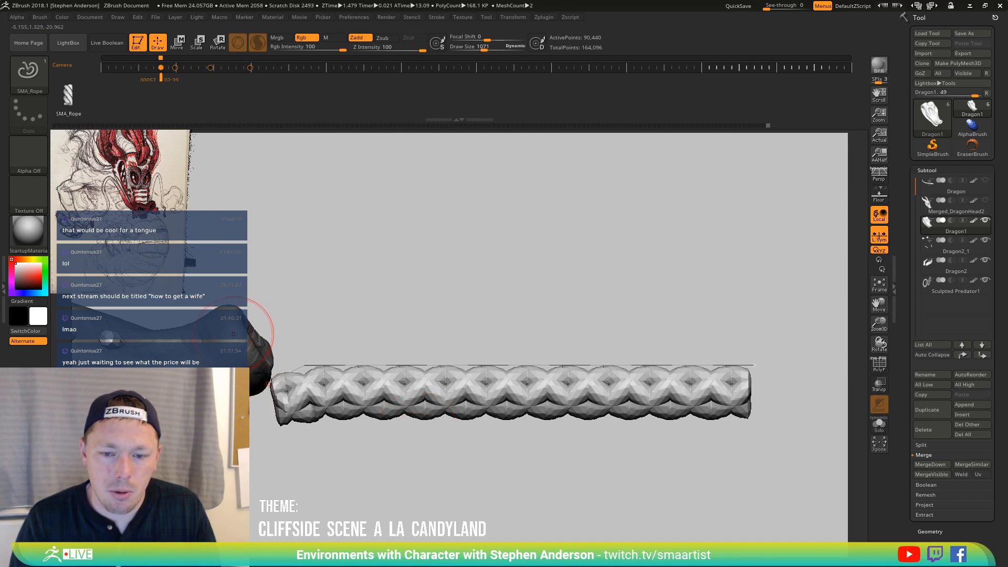
mouse_move(425, 316)
mouse_down()
mouse_move(402, 320)
mouse_move(429, 322)
mouse_up()
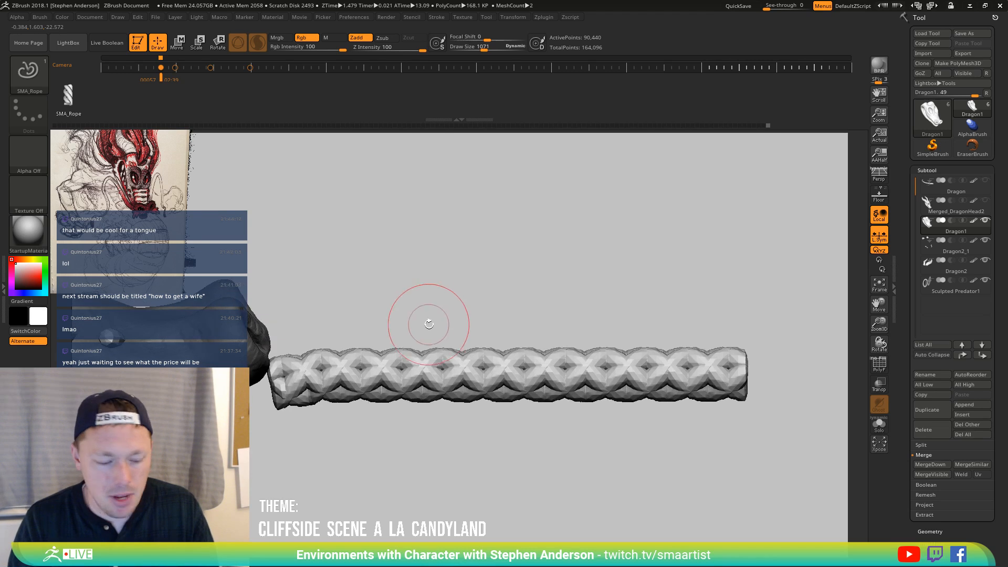
alt+drag(499, 317, 408, 332)
Split the unmasked rope off the Dragon1 head into its own subtool
scroll(970, 531, down, 5)
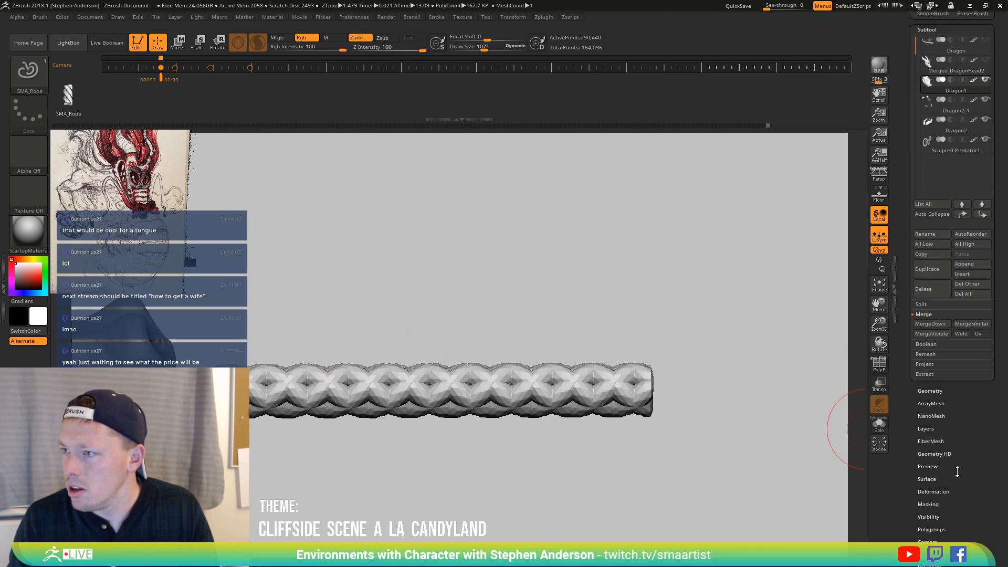
scroll(957, 474, up, 1)
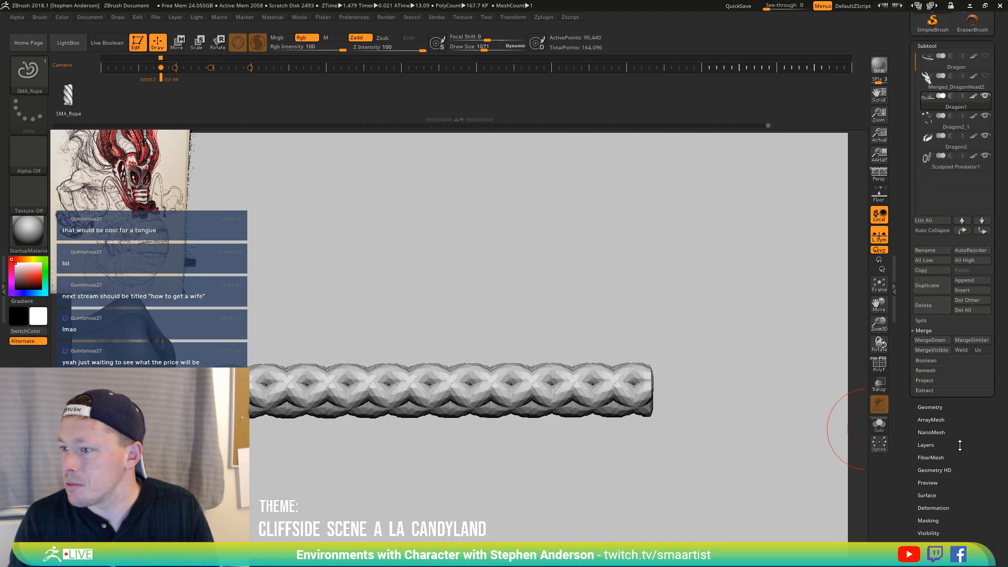
shift+click(929, 319)
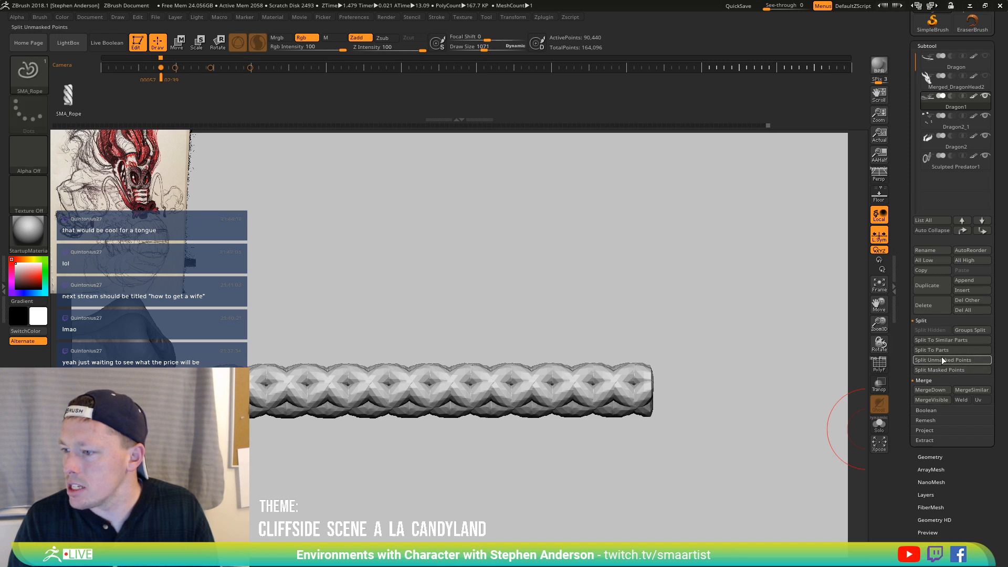
click(949, 360)
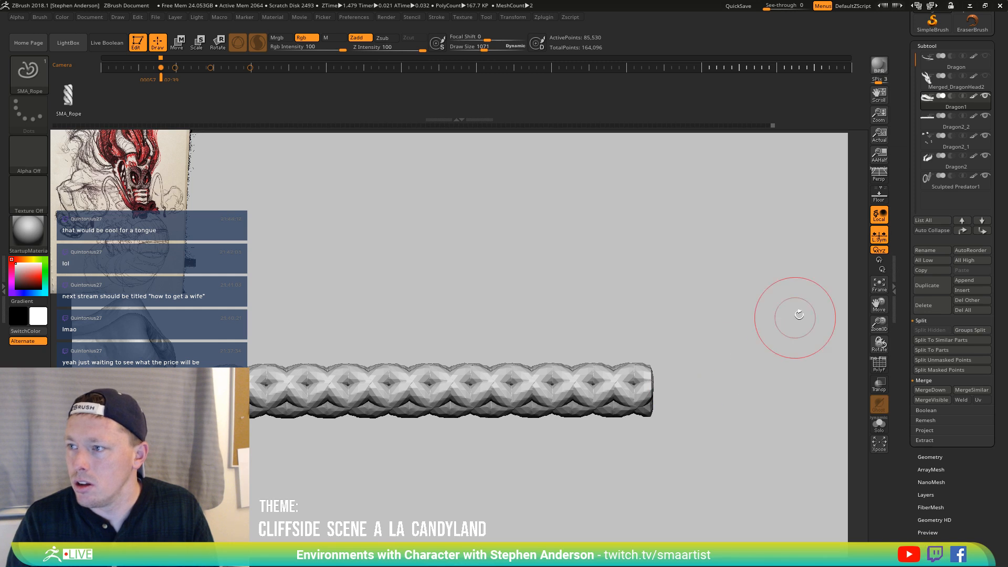
Select the separated rope subtool and rename it Tongue
click(929, 127)
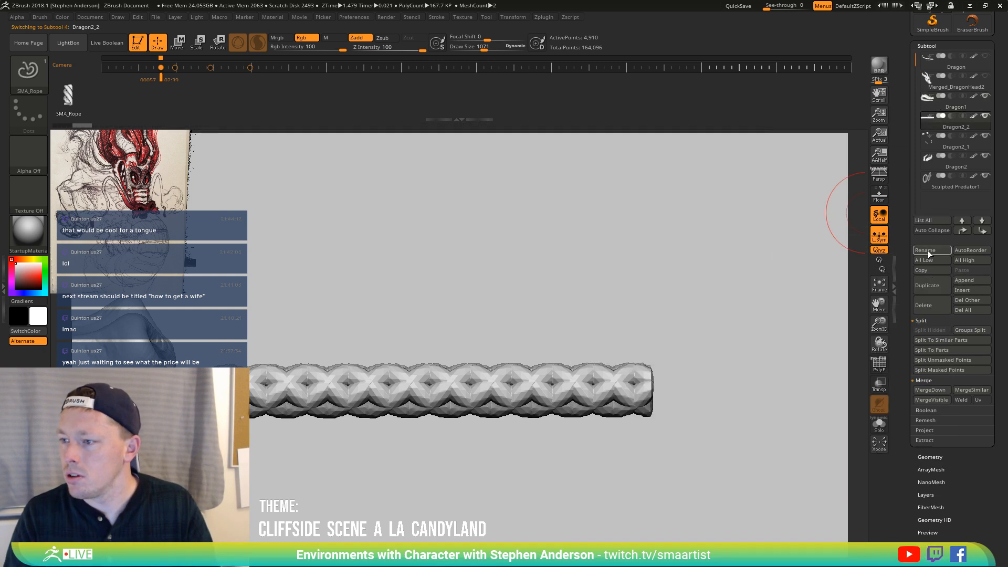
click(926, 251)
text(Tongue)
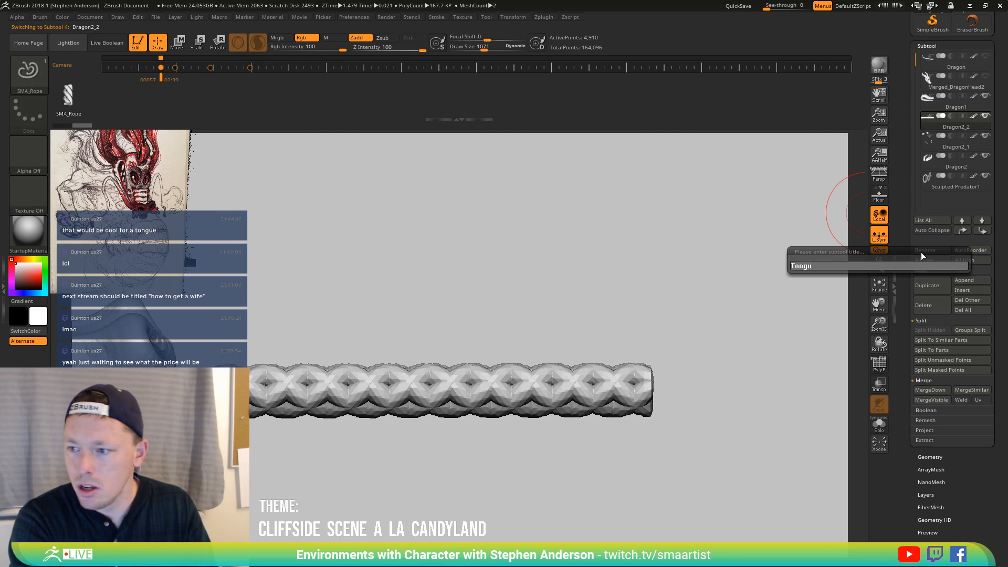
key(Return)
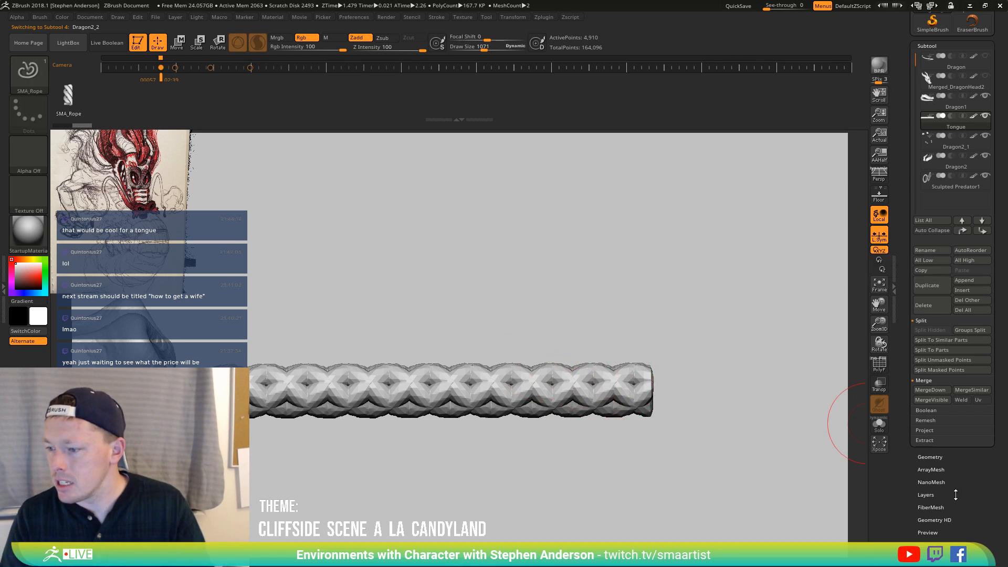
Show the polyframe and assign automatic polygroups to the Tongue rope
key(shift+f)
scroll(948, 490, down, 3)
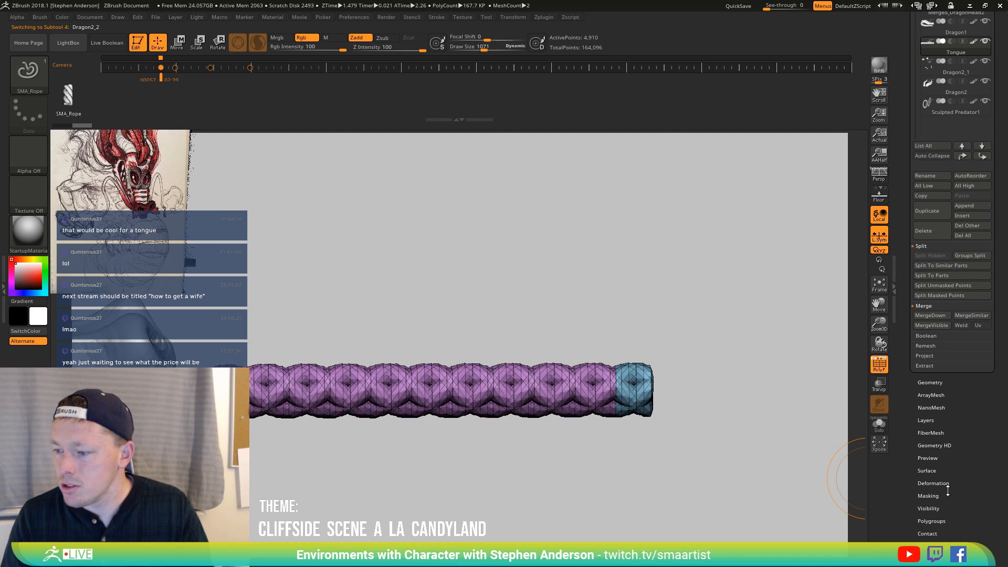
click(931, 520)
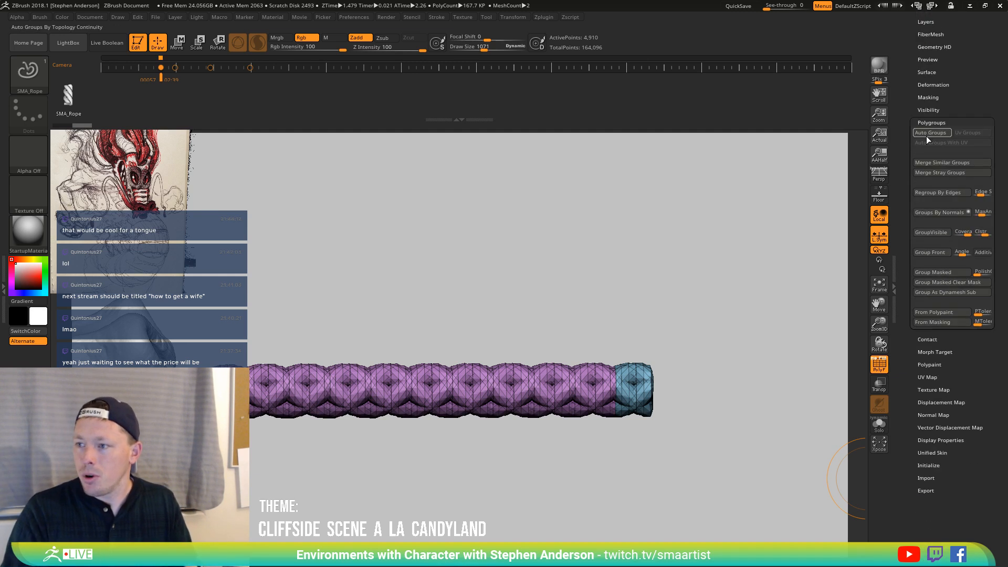
click(928, 134)
Isolate one of the overlapping rope strands by its polygroup and inspect its end shape
drag(647, 316, 624, 326)
mouse_move(546, 388)
ctrl+right_down()
mouse_move(603, 407)
mouse_move(561, 399)
ctrl+right_up()
mouse_move(551, 358)
right_down()
mouse_move(538, 384)
mouse_move(559, 347)
mouse_move(545, 348)
mouse_move(552, 415)
mouse_move(530, 438)
mouse_move(554, 448)
right_up()
key(ctrl+shift)
ctrl+shift+click(543, 363)
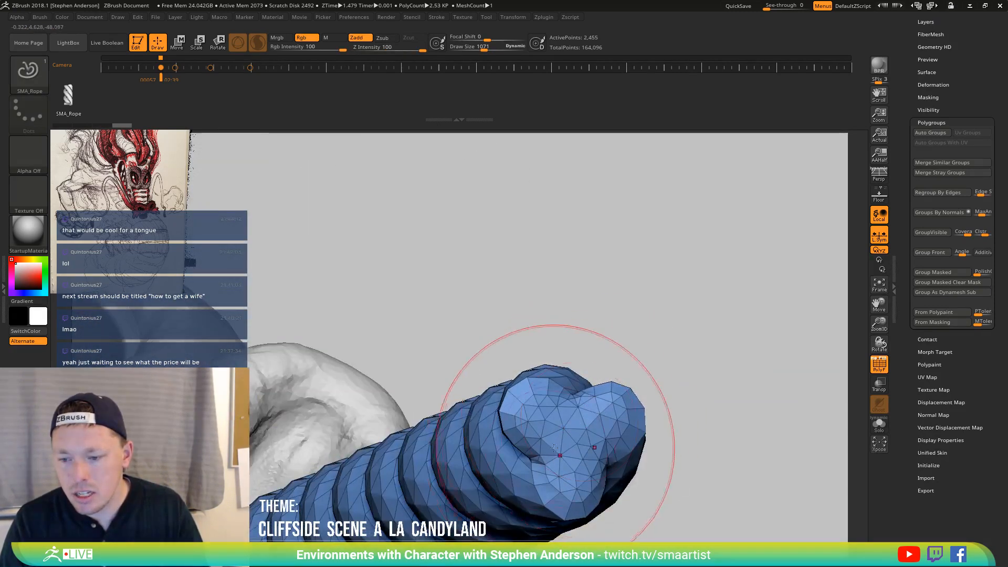
right_drag(626, 338, 640, 358)
mouse_move(640, 358)
ctrl+right_down()
mouse_move(597, 322)
mouse_move(616, 306)
ctrl+right_up()
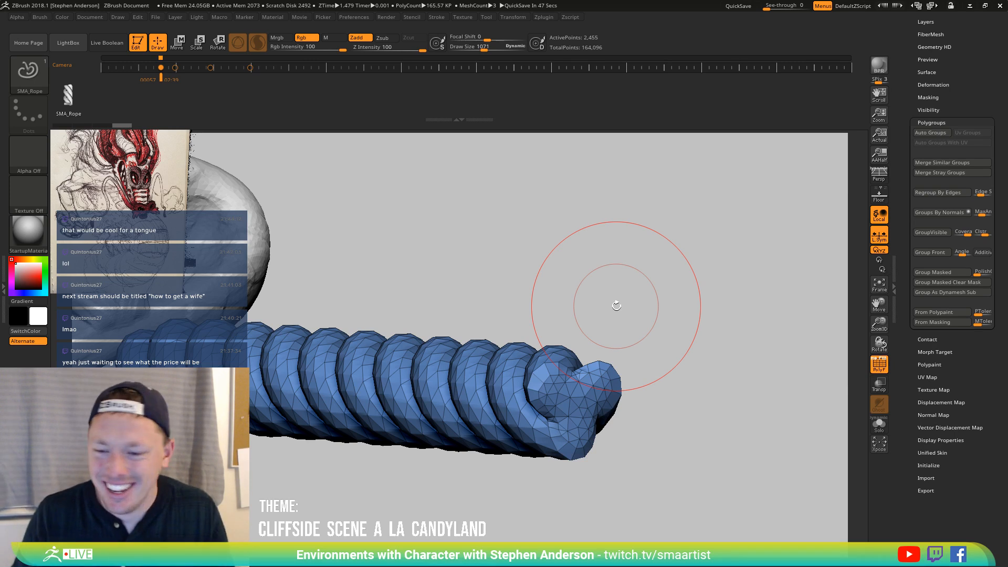
mouse_move(551, 417)
ctrl+right_down()
mouse_move(441, 312)
mouse_move(604, 362)
mouse_move(637, 384)
mouse_move(612, 389)
mouse_move(629, 385)
ctrl+right_up()
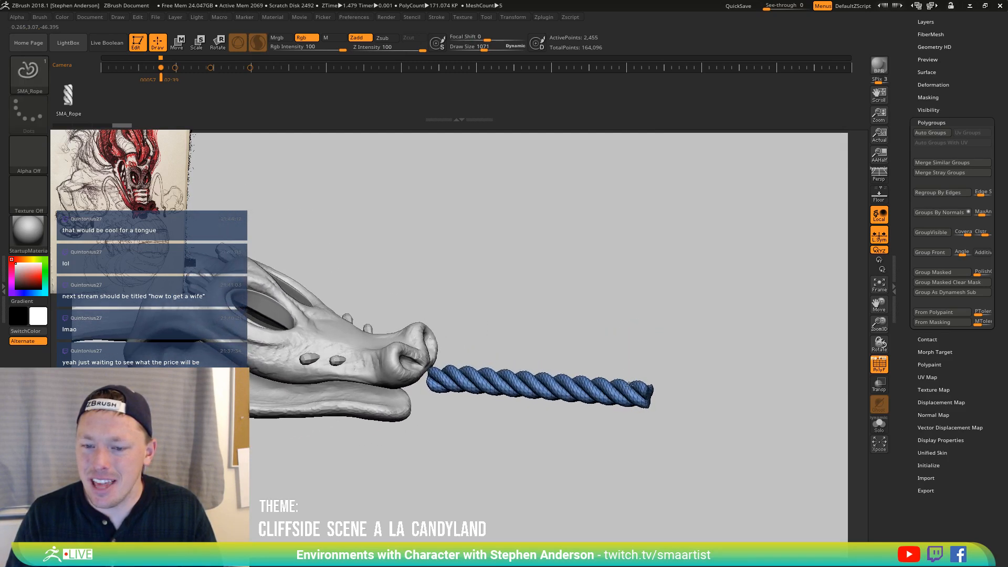
Move the isolated rope back between the dragon's jaws so its tip sticks out just past the snout
drag(628, 384, 646, 360)
key(w)
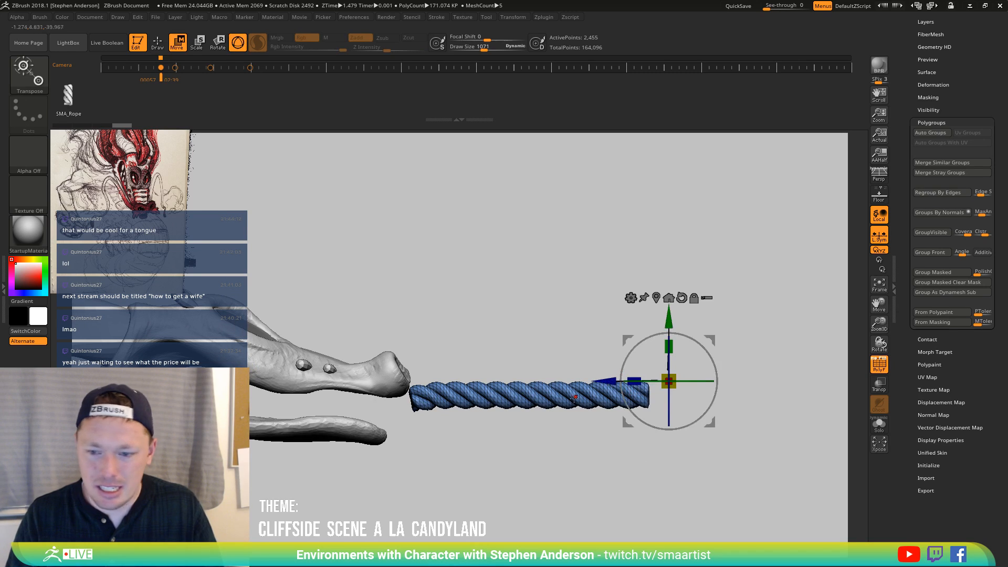
drag(706, 344, 469, 352)
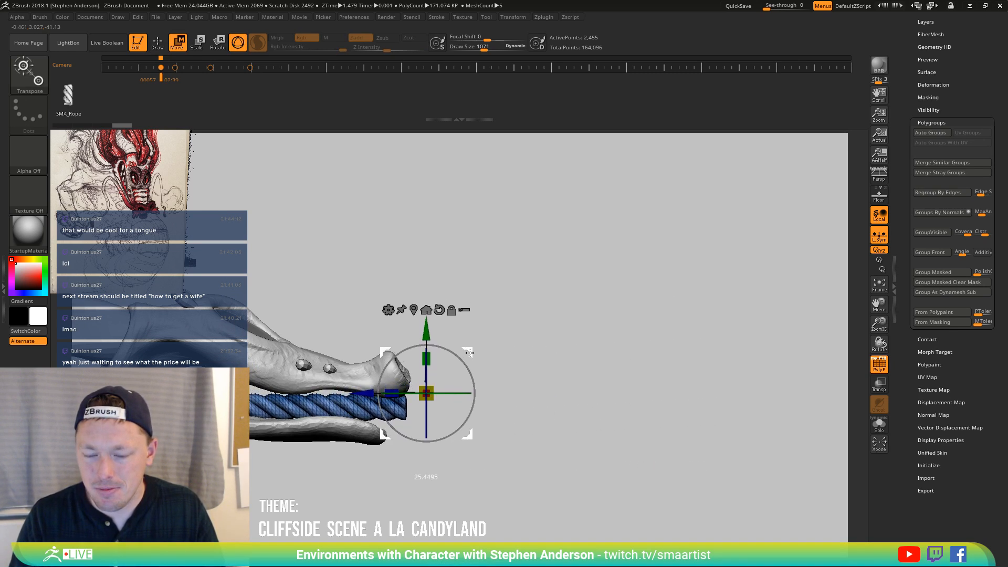
drag(469, 352, 667, 382)
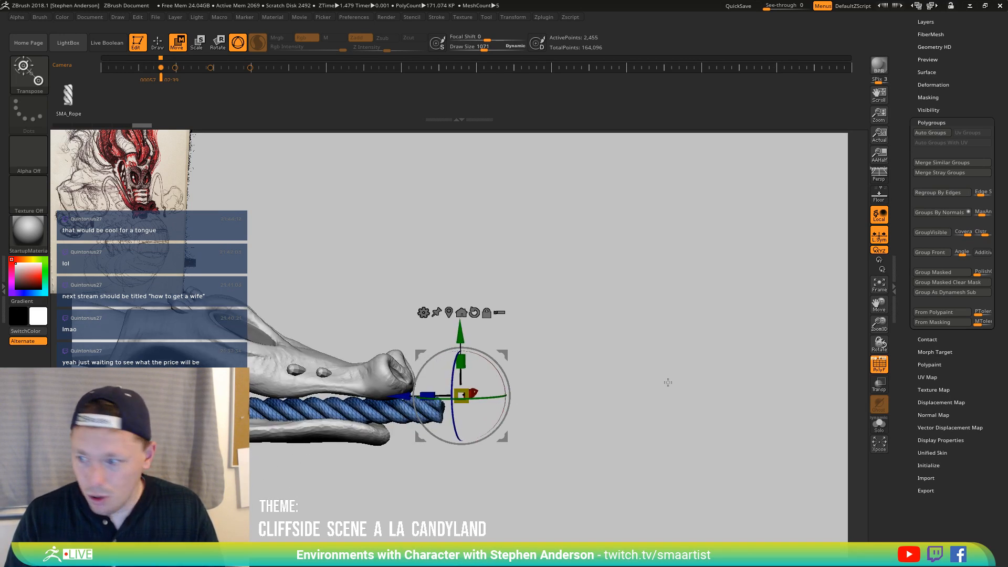
scroll(962, 119, up, 3)
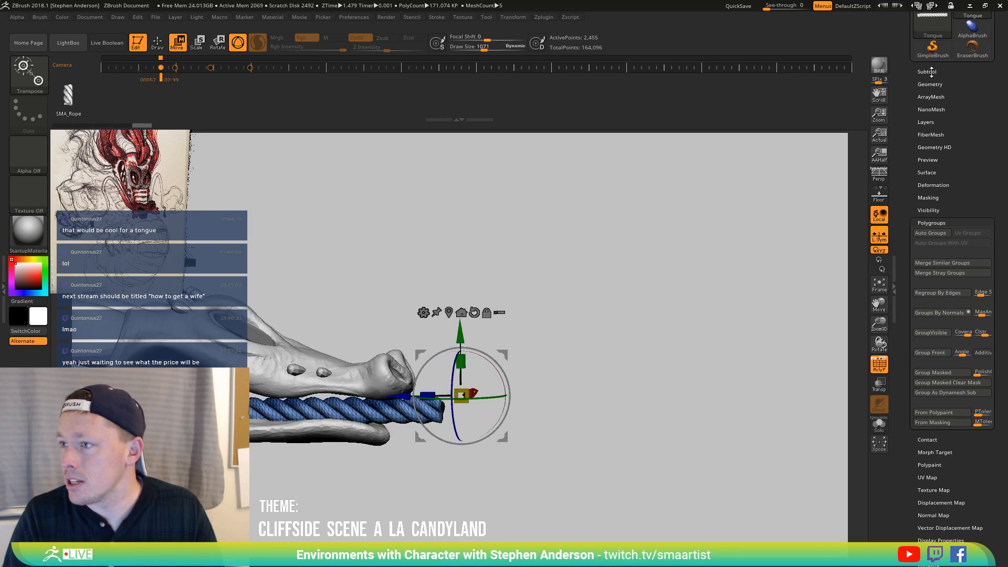
drag(684, 285, 625, 352)
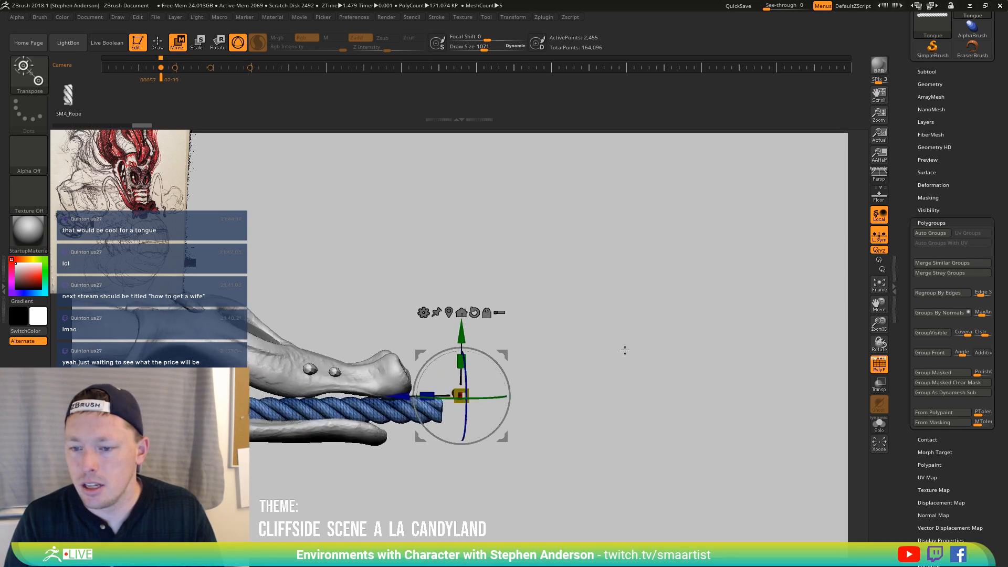
Draw another straight SMA_Rope strand forward from the snout as a replacement tongue, working from the underside view
mouse_move(555, 371)
alt+mouse_down()
mouse_move(676, 357)
mouse_move(515, 267)
mouse_move(607, 295)
mouse_move(600, 281)
mouse_move(514, 401)
mouse_move(506, 309)
mouse_move(522, 230)
mouse_move(484, 210)
mouse_move(520, 294)
mouse_move(499, 371)
mouse_move(409, 230)
mouse_move(477, 320)
mouse_move(405, 352)
mouse_move(418, 495)
alt+mouse_up()
key(q)
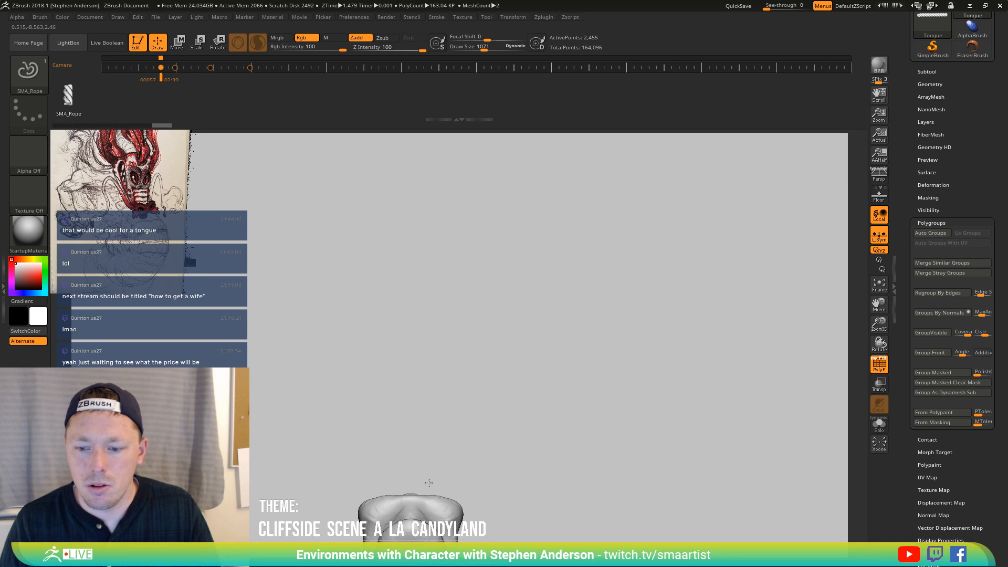
drag(428, 483, 317, 433)
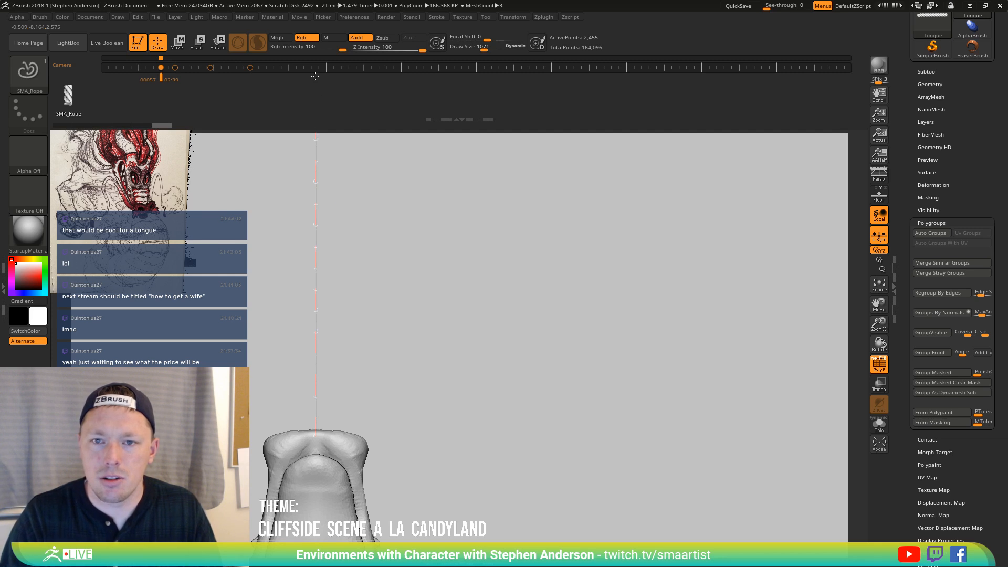
drag(315, 76, 315, 76)
mouse_move(432, 212)
alt+mouse_down()
mouse_move(436, 413)
mouse_move(356, 208)
mouse_move(456, 270)
mouse_move(396, 387)
mouse_move(418, 473)
mouse_move(443, 299)
mouse_move(536, 349)
alt+mouse_up()
alt+drag(472, 430, 464, 375)
ctrl+right_drag(464, 376, 507, 428)
mouse_move(507, 428)
mouse_down()
mouse_move(488, 448)
mouse_move(469, 443)
mouse_move(537, 461)
mouse_move(461, 448)
mouse_move(471, 432)
mouse_move(469, 442)
mouse_move(419, 427)
mouse_move(420, 416)
mouse_move(409, 434)
mouse_up()
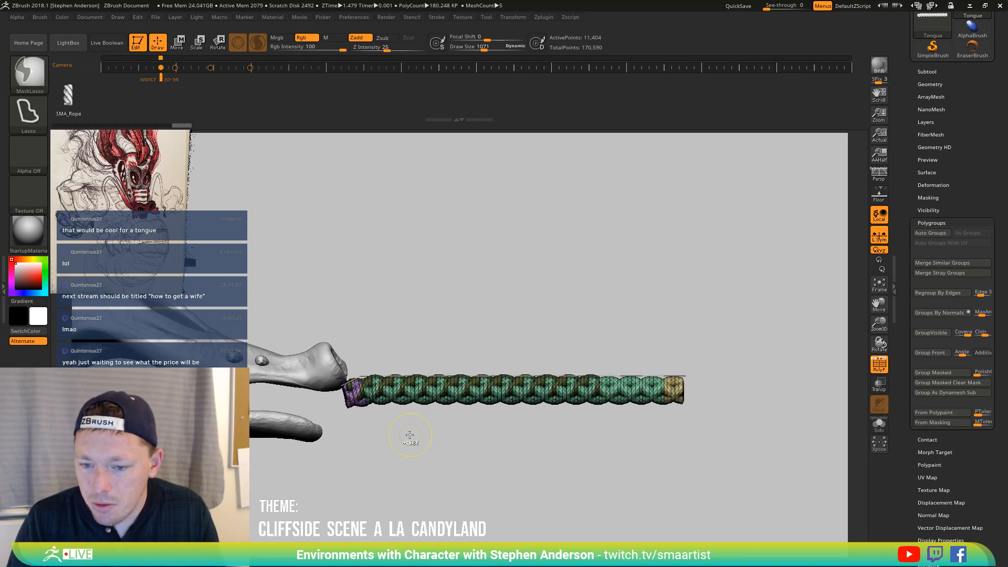
mouse_move(279, 379)
mouse_down()
mouse_move(206, 379)
mouse_move(282, 377)
mouse_up()
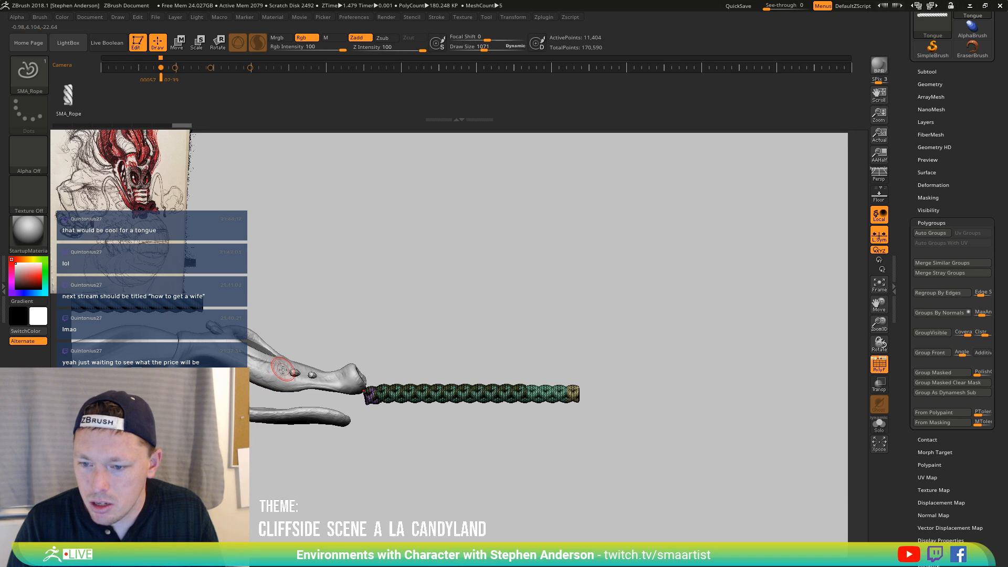
Reassign automatic polygroups to the Tongue subtool and isolate one strand of the newly drawn rope
mouse_move(653, 366)
alt+mouse_down()
mouse_move(630, 360)
mouse_move(653, 302)
alt+mouse_up()
click(946, 232)
ctrl+drag(644, 278, 675, 345)
mouse_move(670, 331)
ctrl+right_down()
mouse_move(662, 361)
mouse_move(686, 378)
mouse_move(324, 320)
ctrl+right_up()
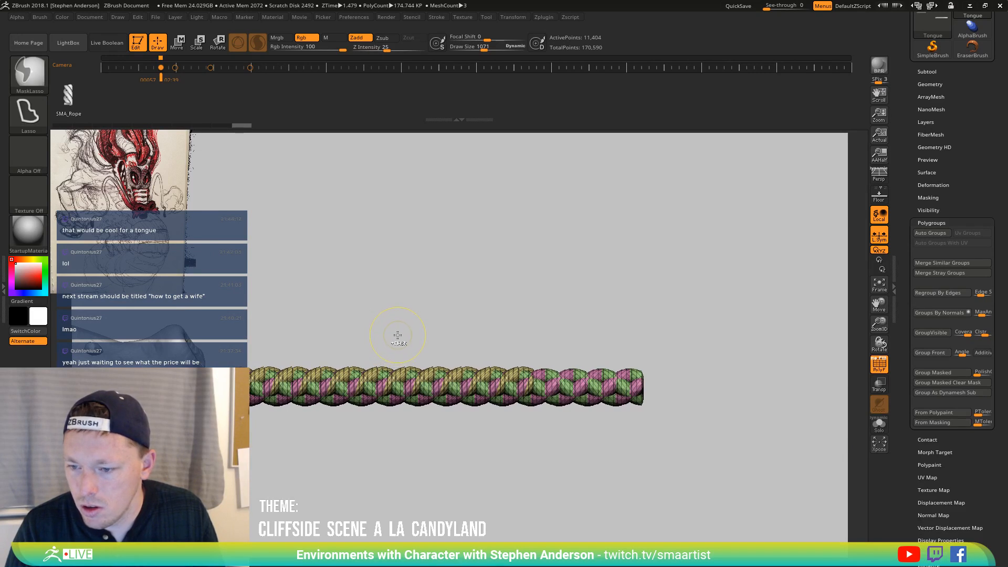
click(584, 389)
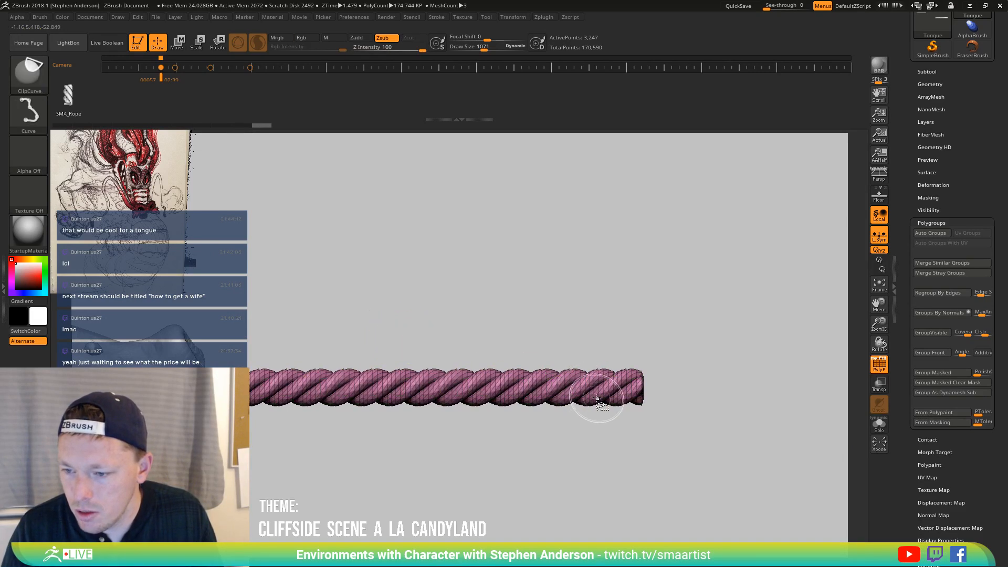
Delete the hidden geometry of the Tongue subtool so only the isolated strand is kept
ctrl+right_drag(599, 420, 506, 363)
alt+right_drag(506, 363, 577, 394)
mouse_move(576, 394)
mouse_down()
mouse_move(542, 394)
mouse_move(558, 400)
mouse_up()
alt+drag(646, 358, 526, 358)
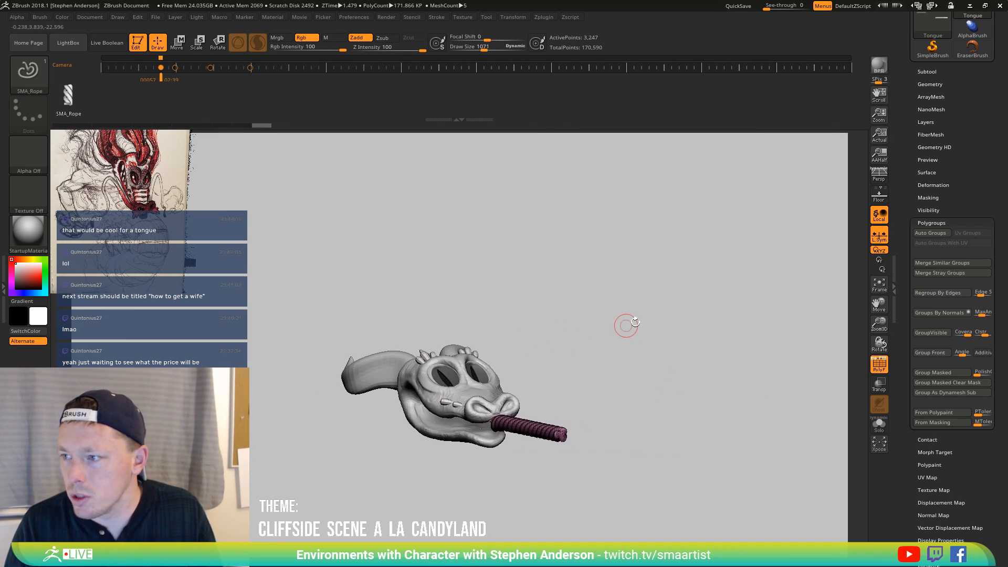
click(940, 87)
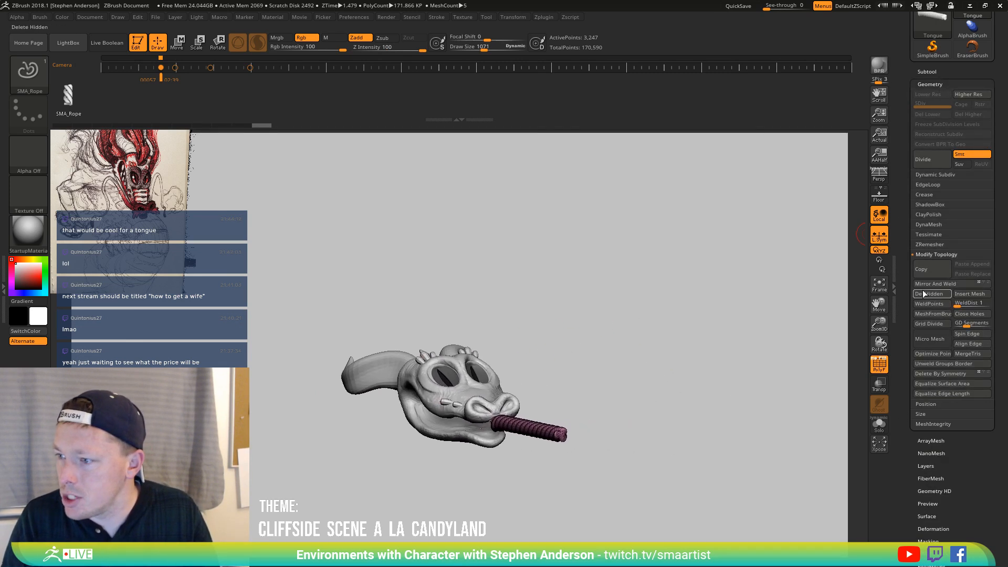
Move the new rope tongue back into the mouth between the jaws, leaving its tip protruding beyond the snout
right_drag(570, 378, 746, 393)
key(w)
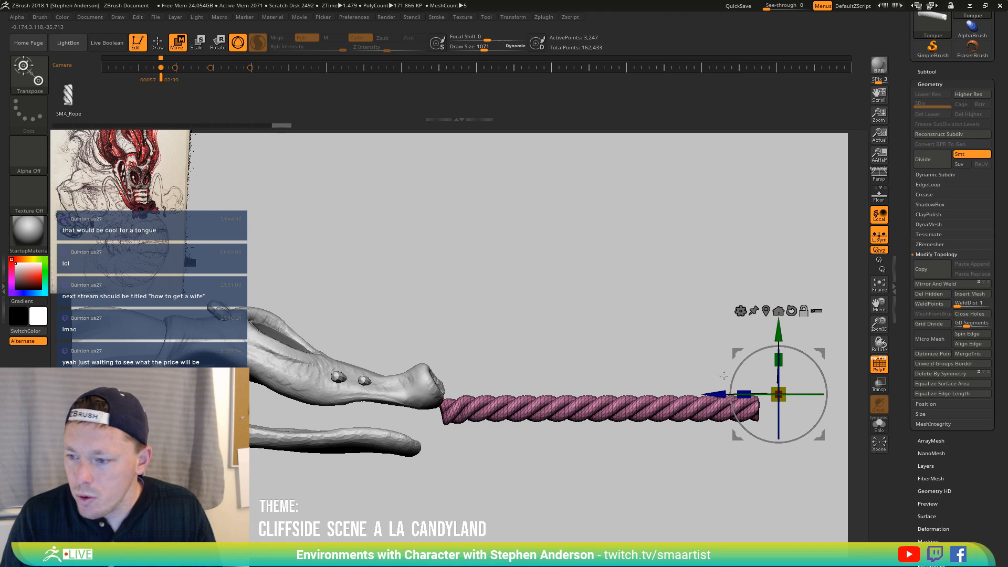
alt+drag(822, 354, 226, 381)
drag(456, 351, 384, 356)
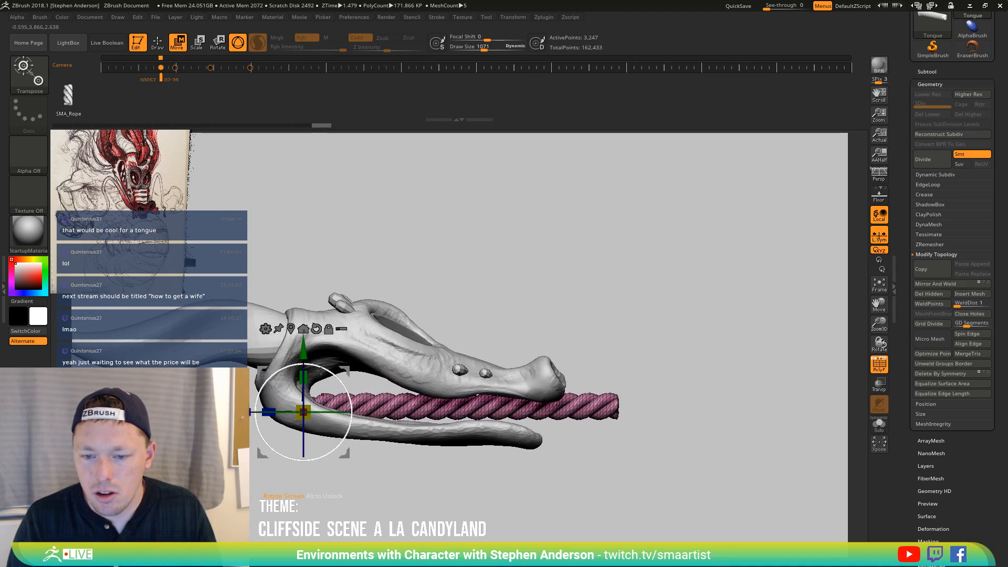
drag(327, 371, 329, 372)
mouse_move(446, 331)
mouse_down()
mouse_move(493, 342)
mouse_move(517, 322)
mouse_move(451, 338)
mouse_up()
Switch to the ZModeler brush and set its polygon action to Delete Polyloop for the tongue's front end
key(ctrl)
mouse_move(451, 338)
ctrl+right_down()
mouse_move(578, 357)
mouse_move(455, 341)
mouse_move(504, 359)
mouse_move(578, 362)
ctrl+right_up()
key(q)
mouse_move(719, 399)
alt+right_down()
mouse_move(331, 377)
mouse_move(335, 410)
mouse_move(630, 381)
mouse_move(168, 392)
mouse_move(306, 398)
mouse_move(315, 446)
mouse_move(278, 402)
mouse_move(286, 374)
alt+right_up()
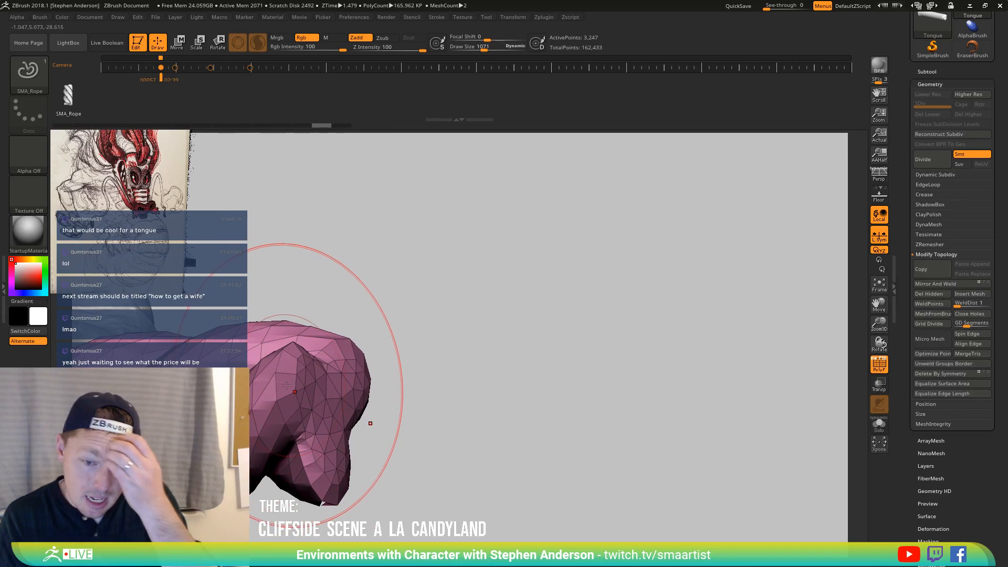
key(b)
key(z)
key(m)
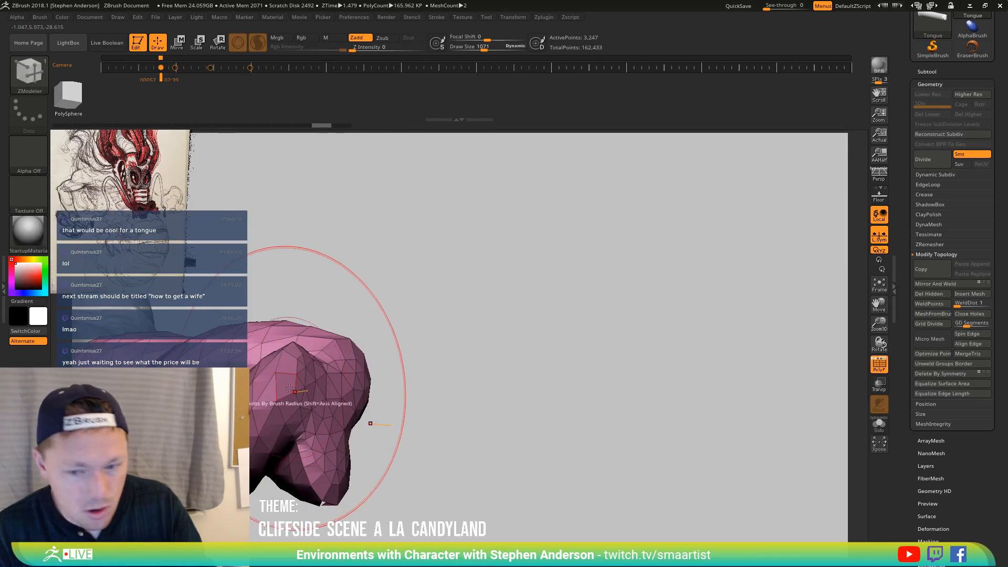
key(space)
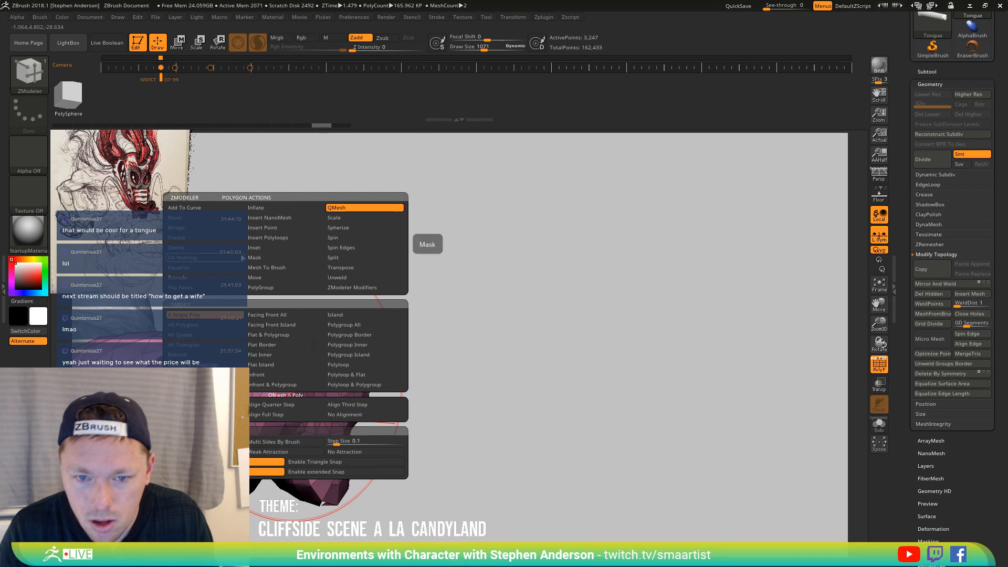
click(190, 248)
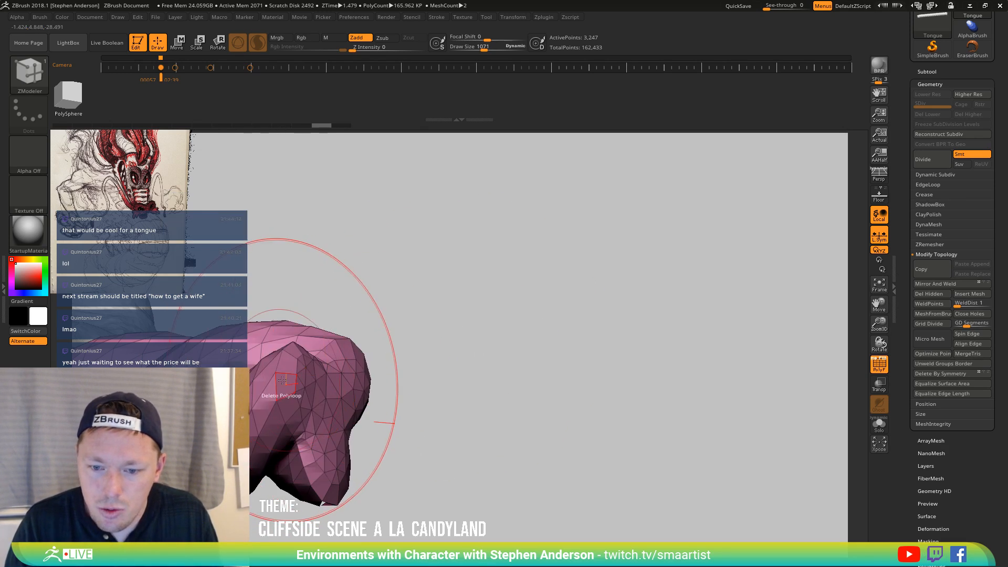
Delete the polyloop around the tongue's tip and the detached end-cap polygons
click(287, 379)
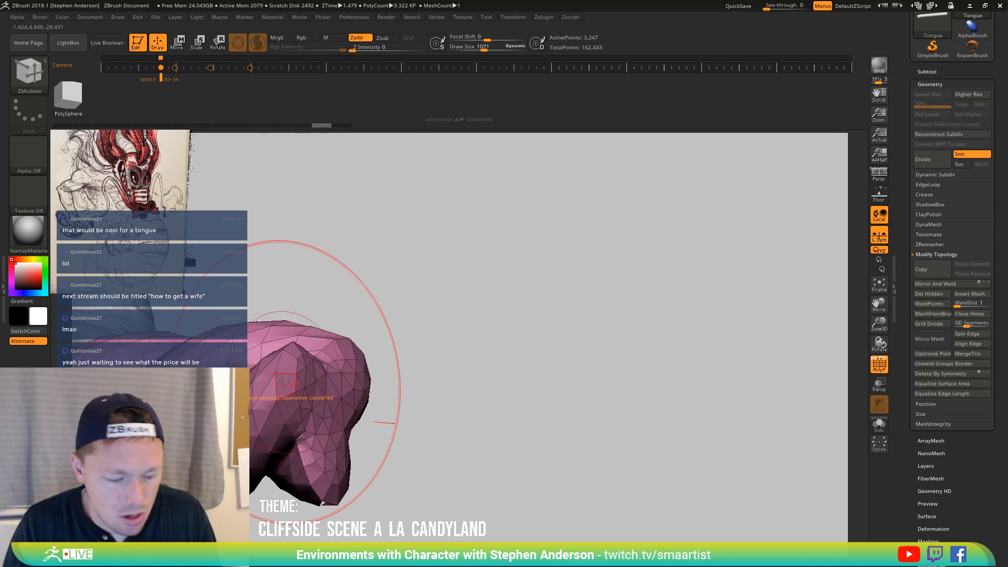
click(287, 380)
right_drag(315, 371, 324, 391)
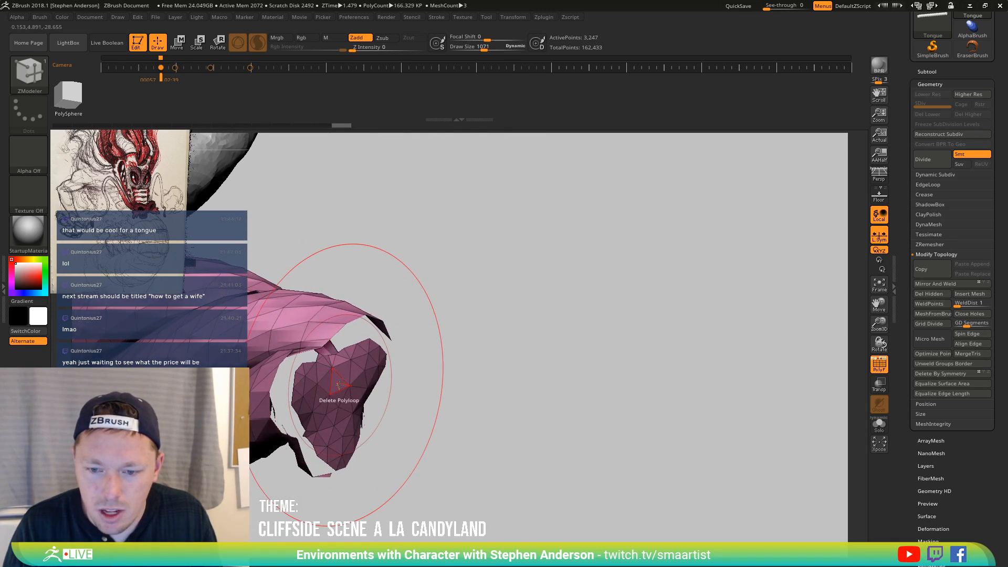
right_click(340, 385)
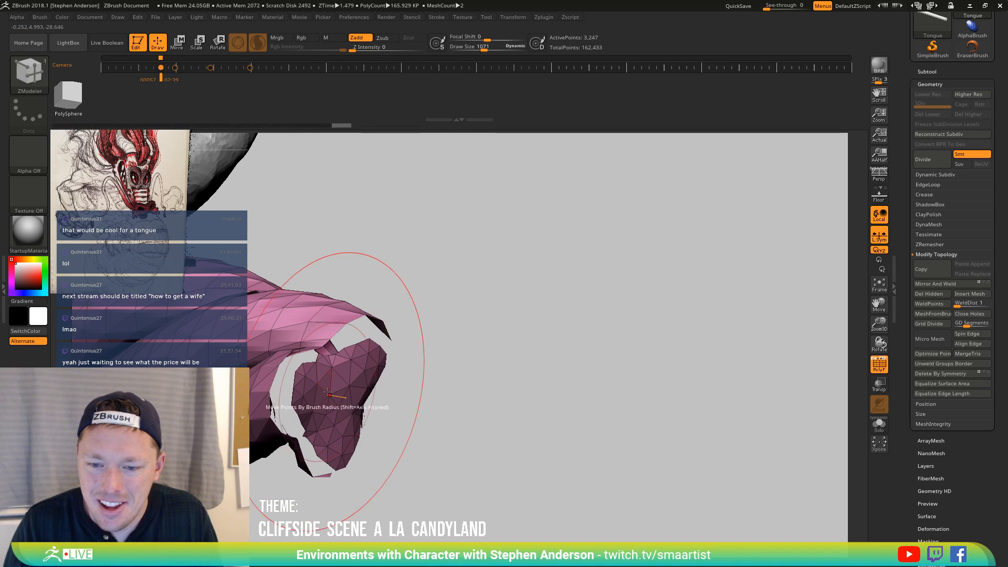
click(334, 388)
Solo the Tongue subtool and set the ZModeler edge action to Bridge with Two Edges as the target
mouse_move(372, 389)
mouse_down()
mouse_move(354, 405)
mouse_move(377, 416)
mouse_move(345, 411)
mouse_move(367, 435)
mouse_move(311, 340)
mouse_move(336, 378)
mouse_move(378, 405)
mouse_move(300, 364)
mouse_move(336, 394)
mouse_move(364, 389)
mouse_move(360, 414)
mouse_move(333, 360)
mouse_move(375, 391)
mouse_move(499, 378)
mouse_move(622, 385)
mouse_up()
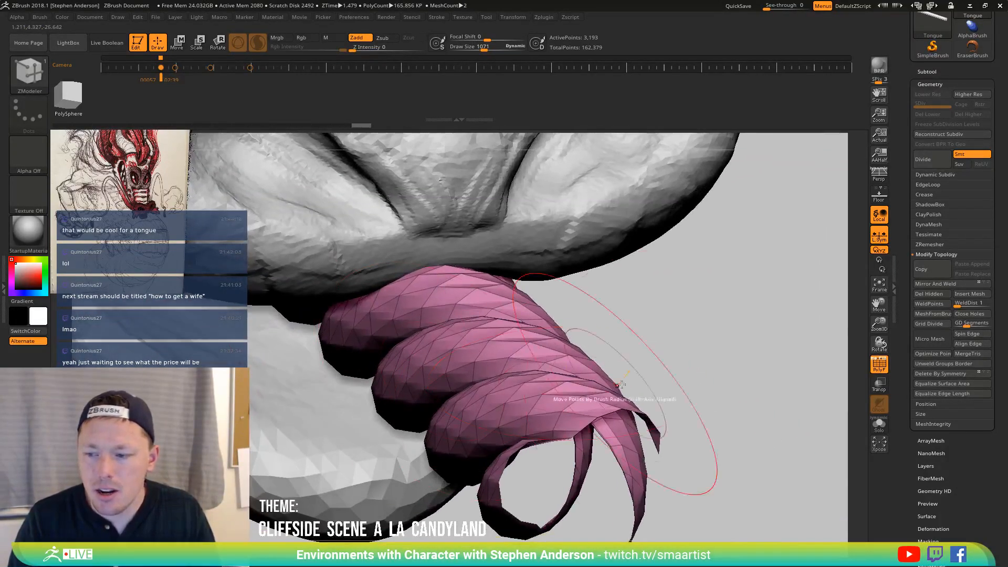
click(878, 423)
alt+right_drag(832, 423, 677, 375)
mouse_move(434, 336)
ctrl+right_down()
mouse_move(411, 382)
mouse_move(426, 370)
ctrl+right_up()
key(space)
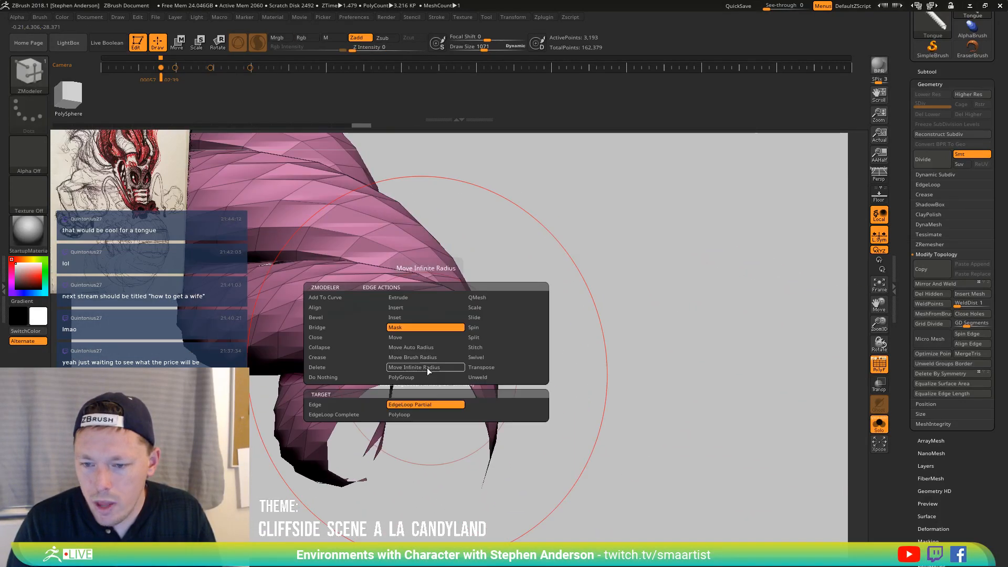
click(344, 328)
right_drag(625, 382, 668, 392)
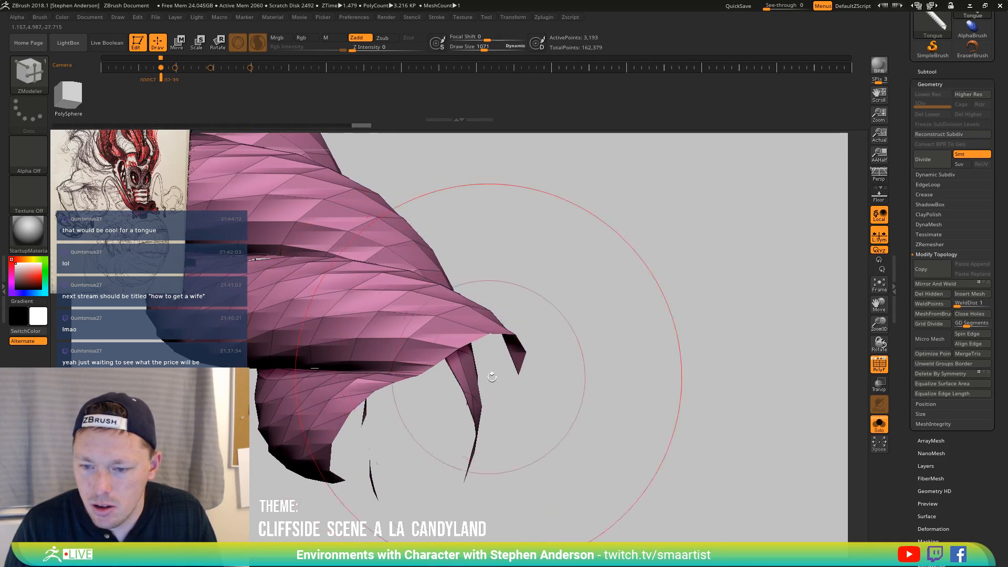
Try to bridge two open edges at the cut end of the tongue, and undo the attempt
mouse_move(492, 377)
right_down()
mouse_move(499, 363)
mouse_move(491, 360)
right_up()
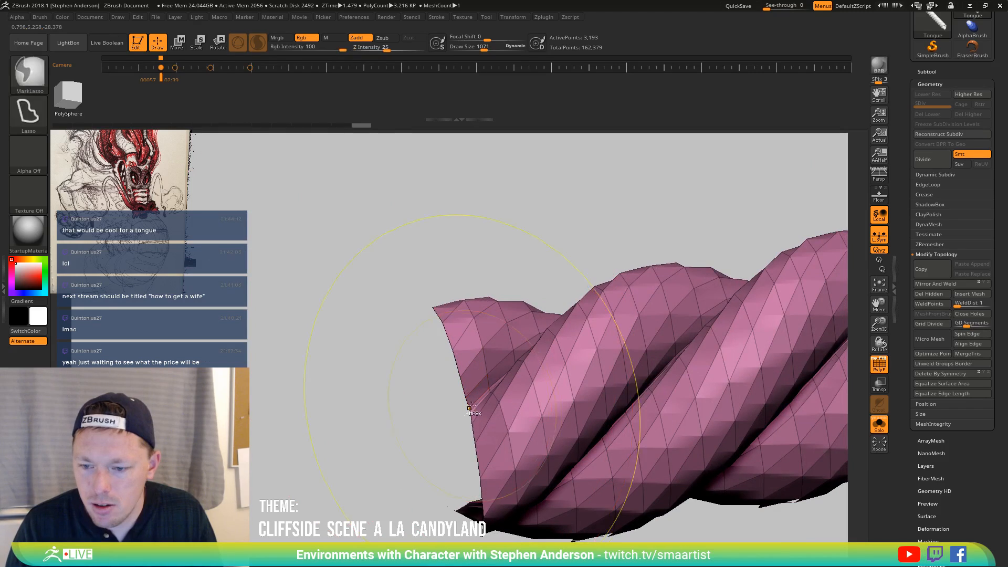
ctrl+right_drag(470, 408, 488, 456)
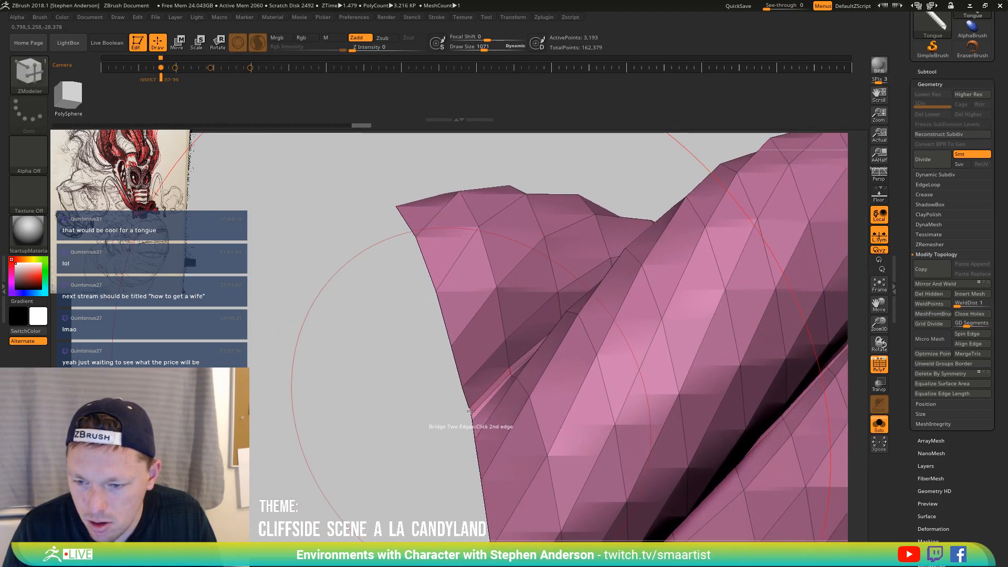
click(470, 410)
right_drag(487, 406, 580, 394)
key(ctrl+z)
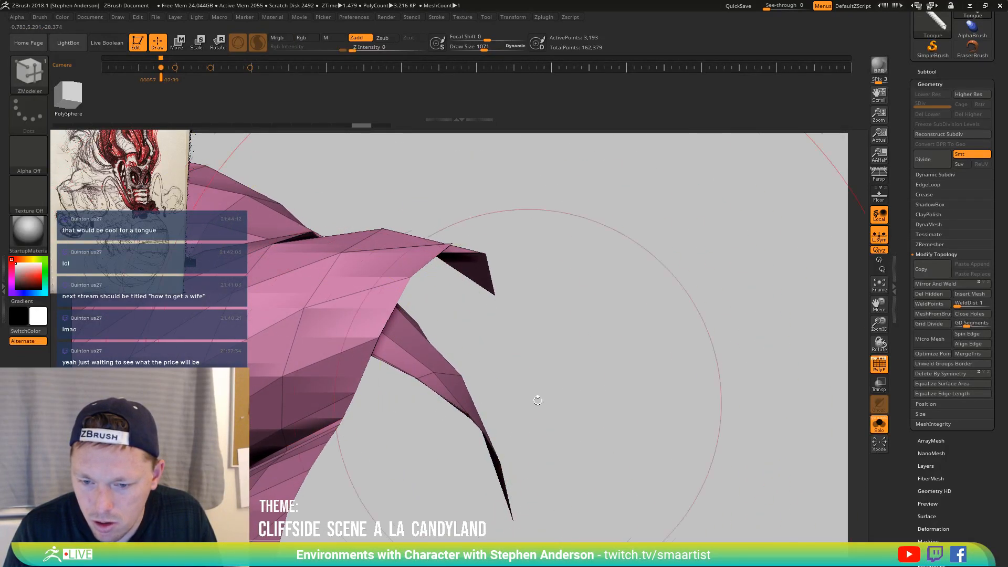
Bridge open edges between the tongue's three strands, forming a triangular frame of strips across the cut end
mouse_move(537, 400)
right_down()
mouse_move(473, 394)
mouse_move(436, 417)
mouse_move(446, 428)
mouse_move(538, 383)
mouse_move(451, 346)
mouse_move(497, 351)
mouse_move(546, 376)
right_up()
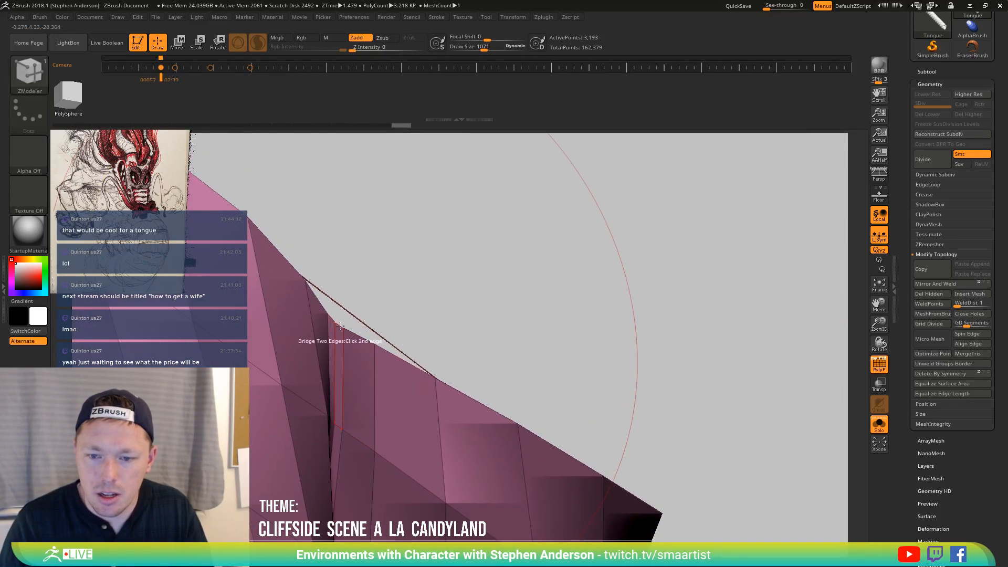
right_drag(341, 329, 394, 383)
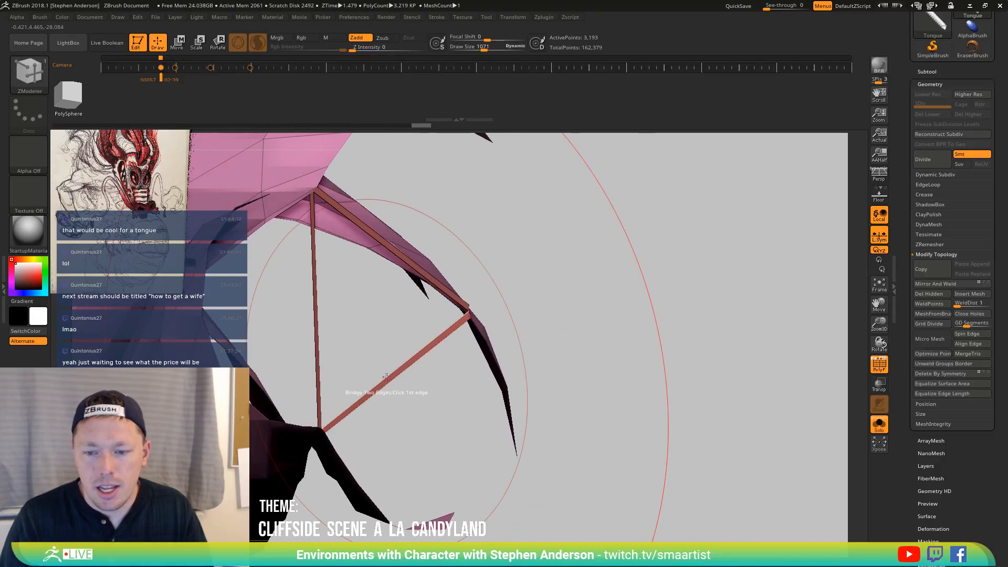
Set the ZModeler edge action Close to target Convex Hole, and return the edge action to Bridge
key(space)
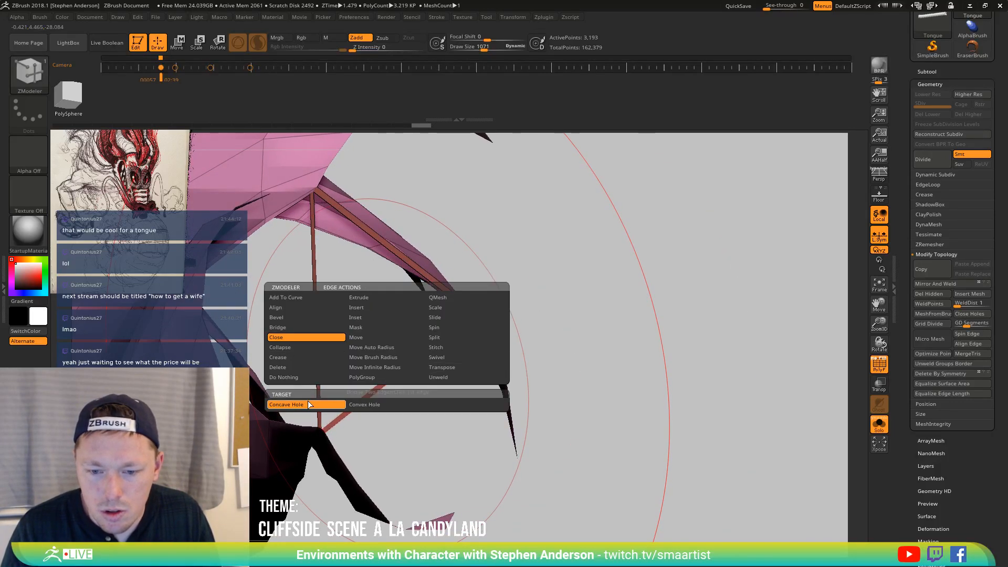
click(391, 405)
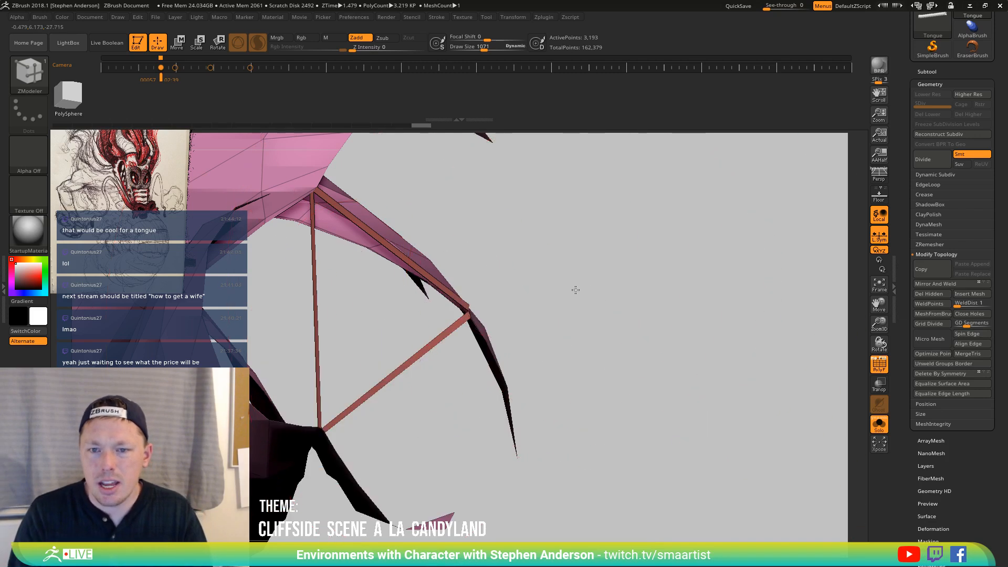
right_drag(576, 288, 399, 429)
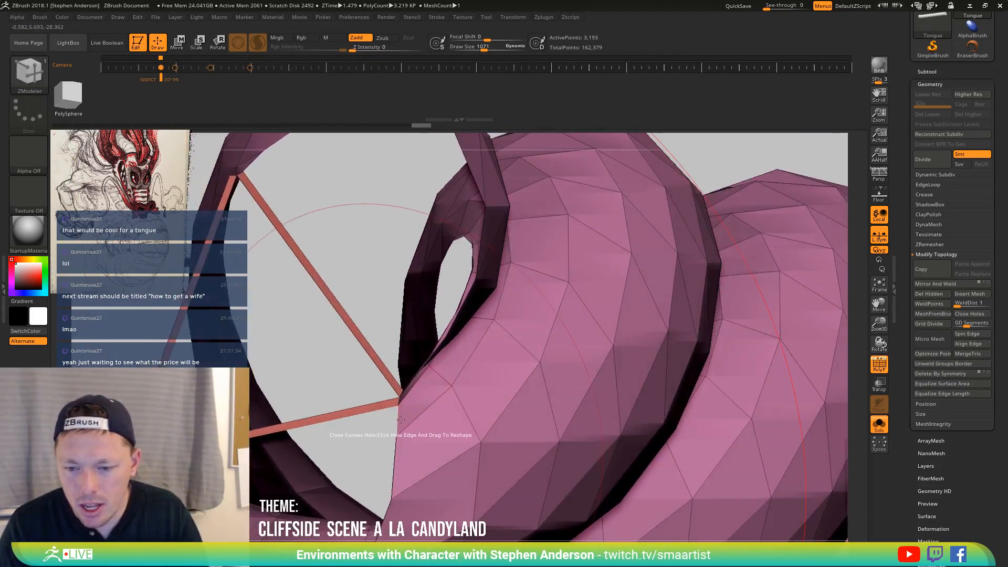
key(space)
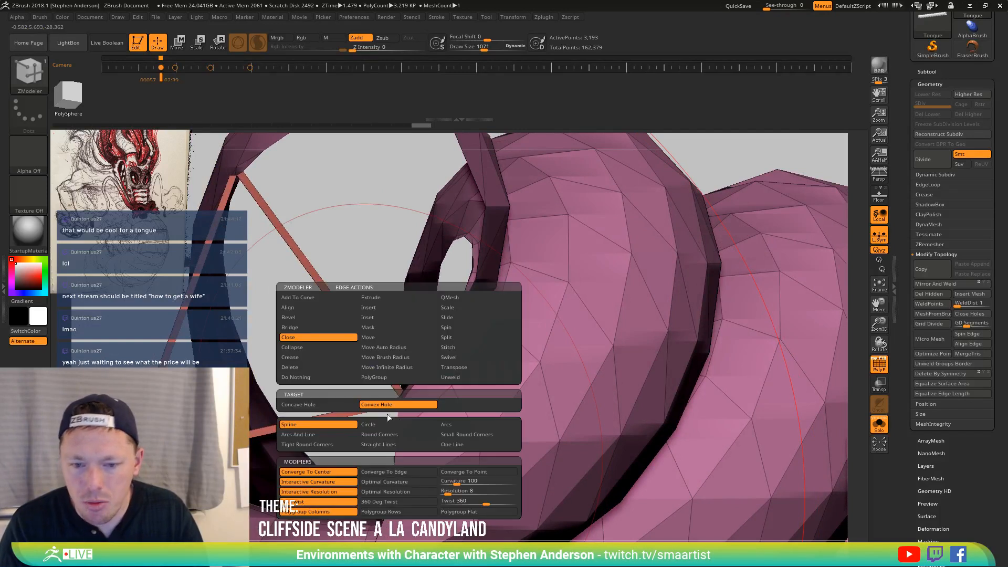
click(298, 326)
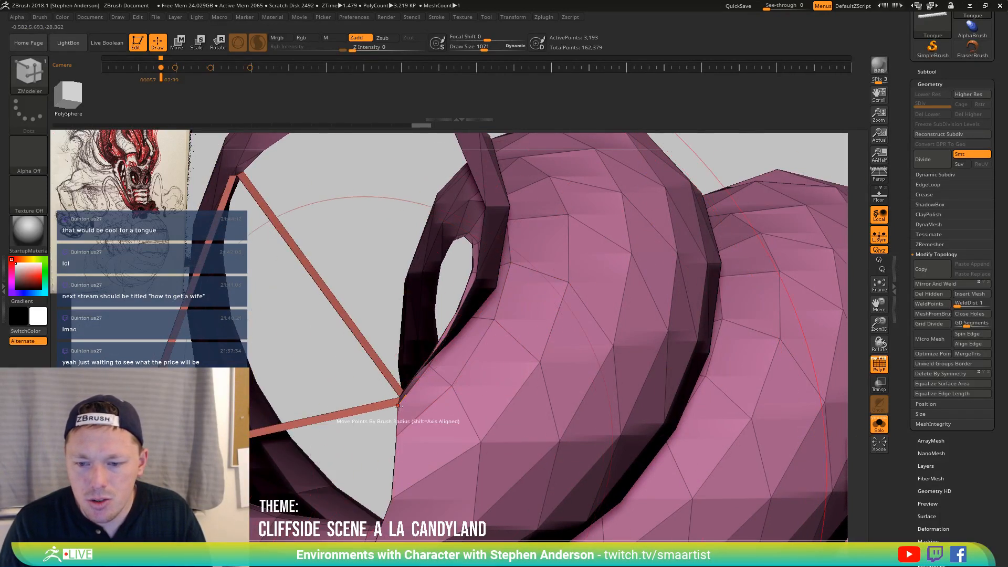
Bridge the adjacent open edges of each strand to add a second polygon to all three strips
mouse_move(390, 430)
alt+mouse_down()
mouse_move(436, 367)
mouse_move(363, 372)
mouse_move(430, 454)
mouse_move(338, 432)
mouse_move(353, 415)
mouse_move(486, 462)
alt+mouse_up()
click(338, 366)
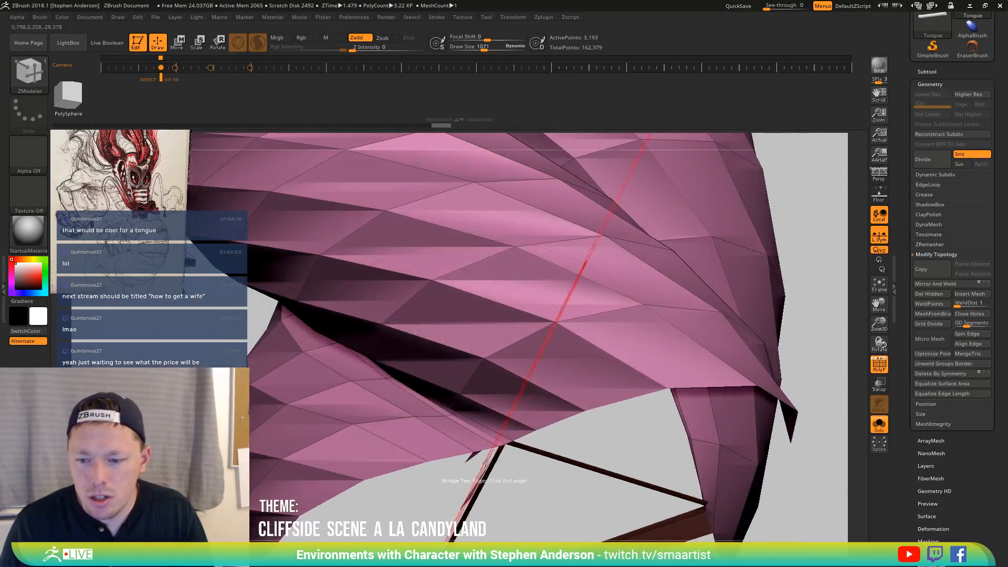
drag(507, 429, 395, 422)
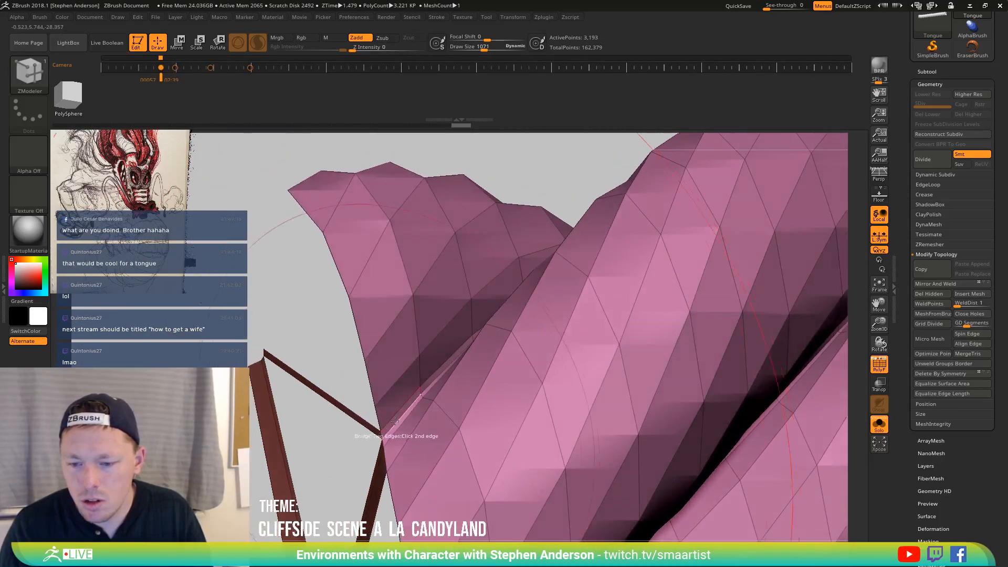
right_drag(391, 421, 476, 387)
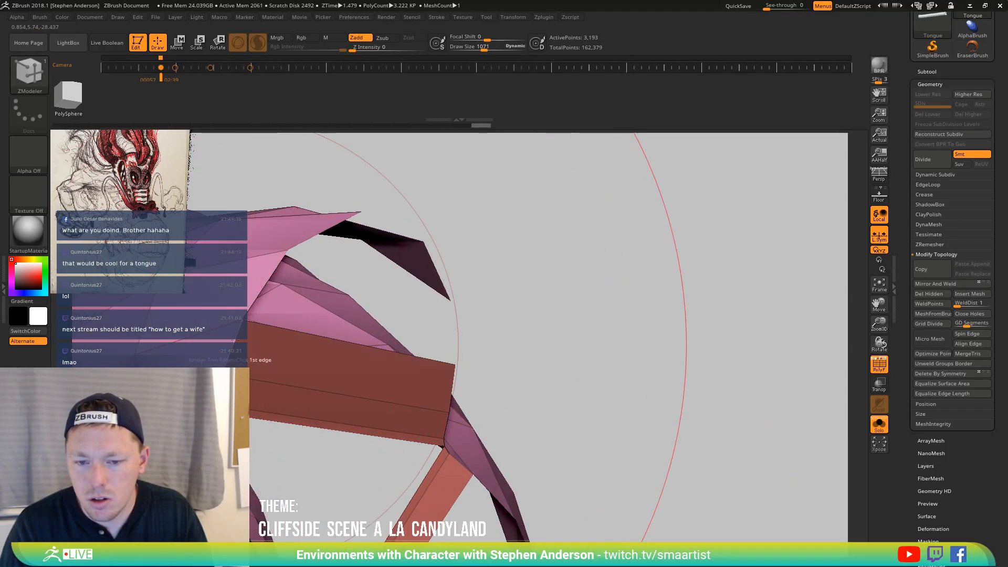
Widen the three strips with a third polygon each by bridging the next open edge pairs of the strands
drag(254, 371, 332, 361)
mouse_move(333, 360)
right_down()
mouse_move(357, 430)
mouse_move(336, 378)
mouse_move(315, 362)
right_up()
click(304, 332)
drag(304, 333, 544, 294)
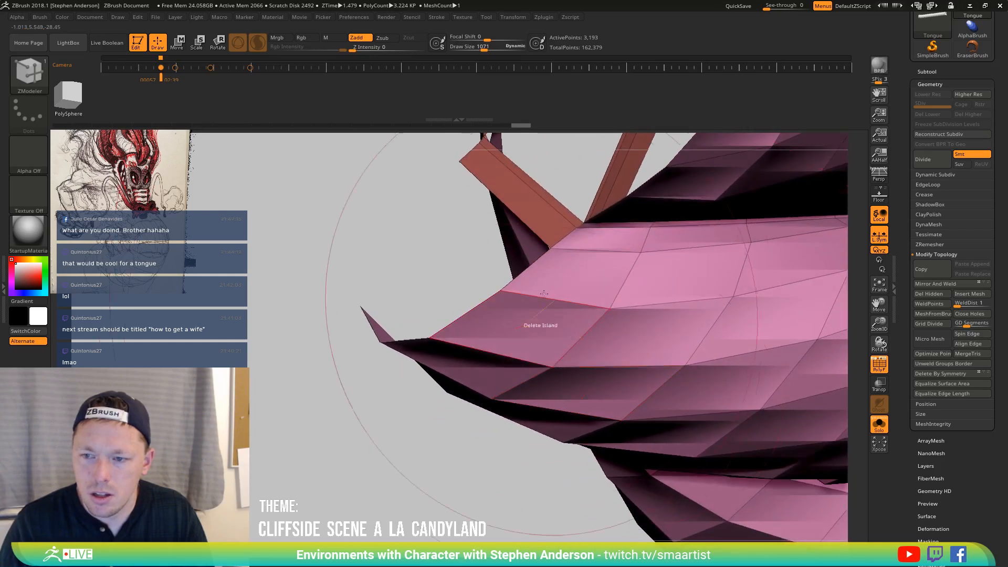
click(530, 265)
mouse_move(529, 265)
right_down()
mouse_move(476, 367)
mouse_move(399, 396)
right_up()
drag(399, 396, 521, 351)
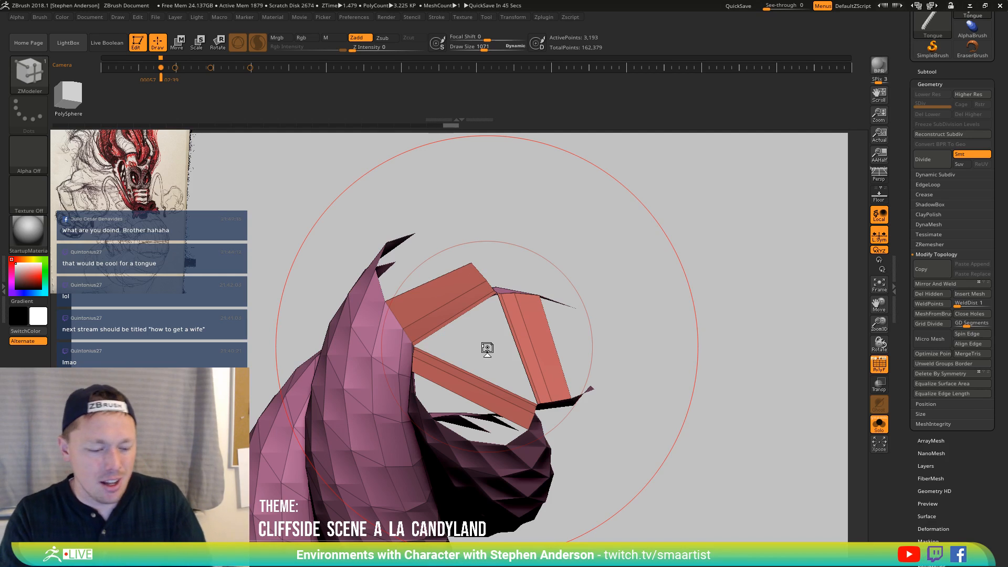
Bridge the next pair of open edges on each strand, adding a fourth polygon to the three end strips
mouse_move(487, 348)
mouse_down()
mouse_move(404, 327)
mouse_move(372, 399)
mouse_move(394, 420)
mouse_move(358, 415)
mouse_move(344, 429)
mouse_move(375, 434)
mouse_up()
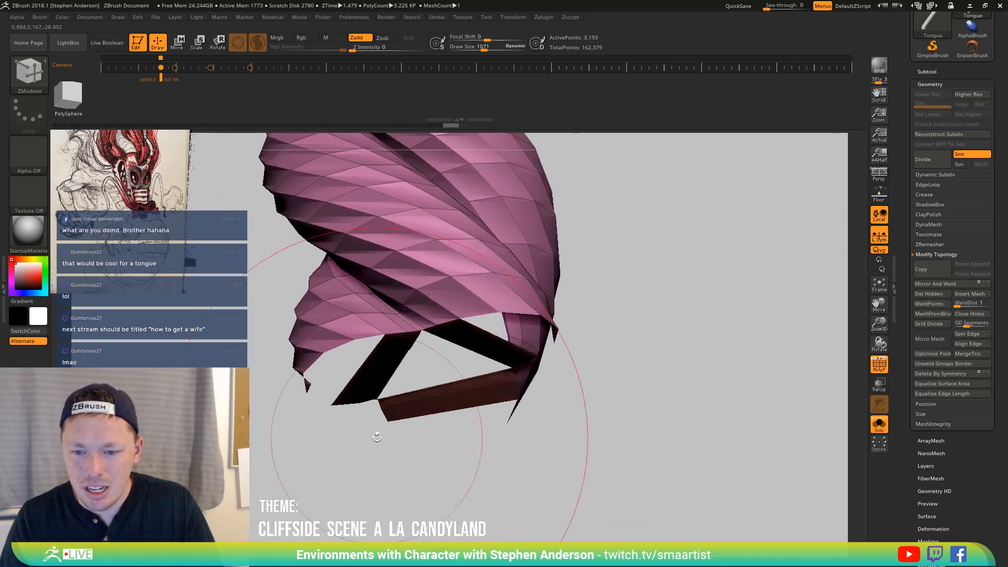
click(370, 336)
mouse_move(371, 346)
mouse_down()
mouse_move(465, 315)
mouse_move(375, 355)
mouse_up()
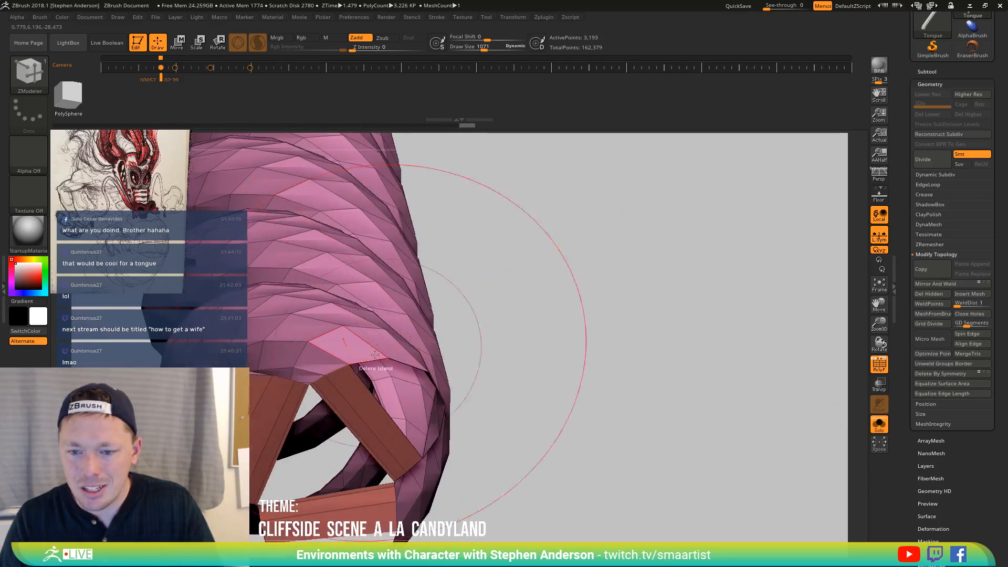
drag(462, 399, 353, 299)
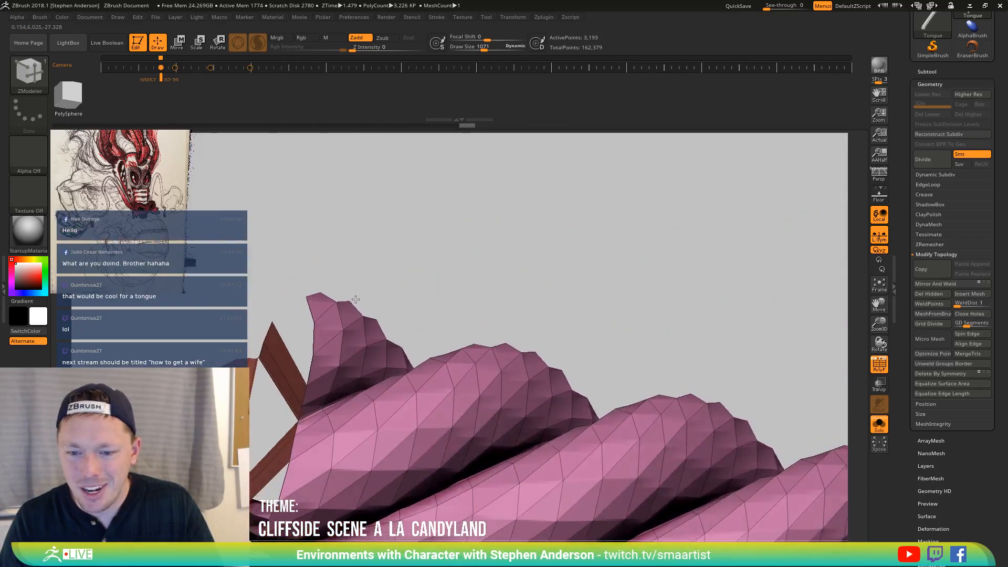
click(316, 373)
drag(316, 373, 454, 274)
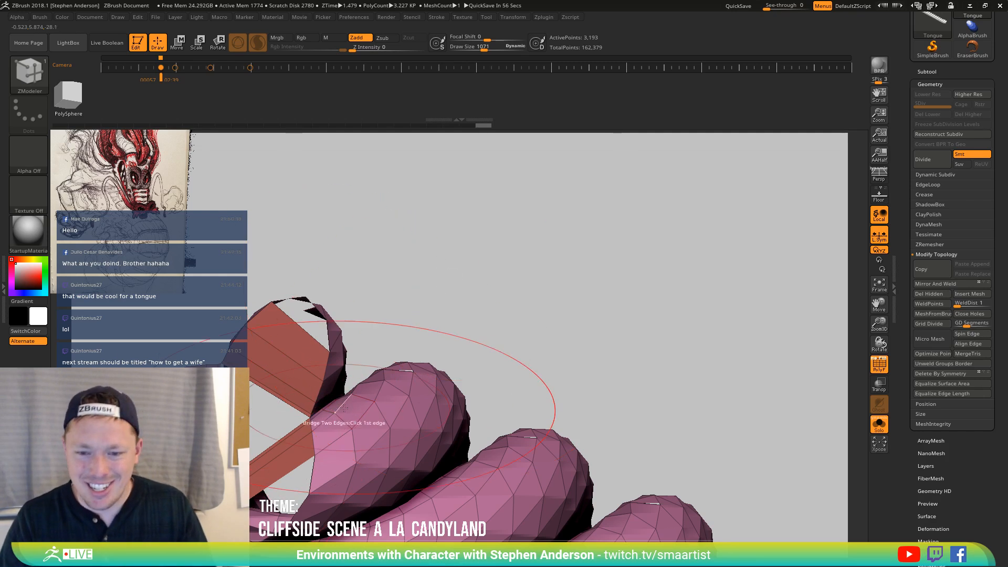
alt+right_drag(326, 466, 351, 436)
drag(352, 437, 394, 401)
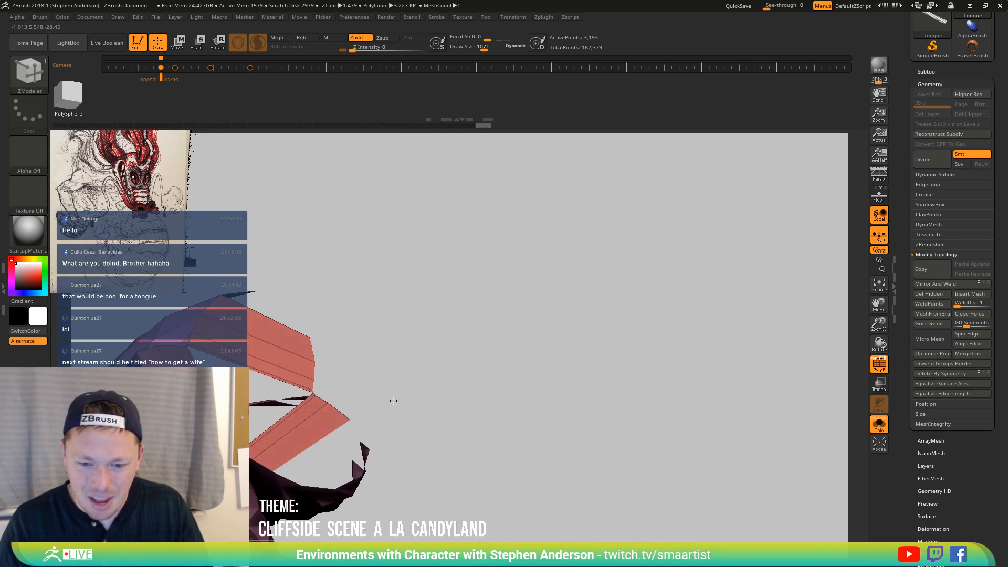
drag(312, 490, 311, 461)
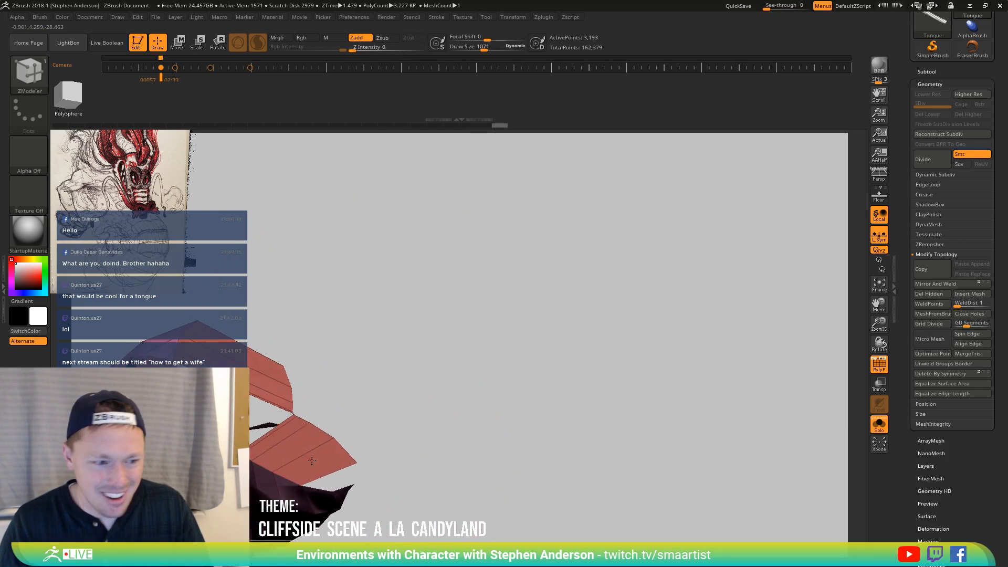
drag(352, 391, 391, 388)
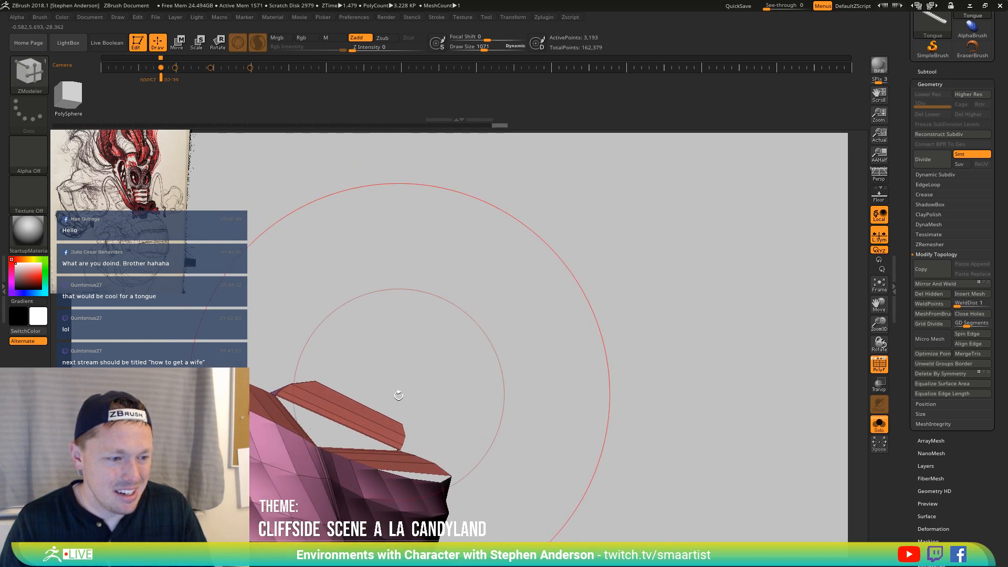
Bridge the outer remaining edge pairs so a fifth polygon covers the end of each of the three strands
mouse_move(421, 387)
mouse_down()
mouse_move(427, 369)
mouse_move(448, 367)
mouse_up()
mouse_move(454, 360)
ctrl+right_down()
mouse_move(450, 380)
mouse_move(423, 391)
mouse_move(446, 415)
mouse_move(441, 377)
mouse_move(424, 420)
ctrl+right_up()
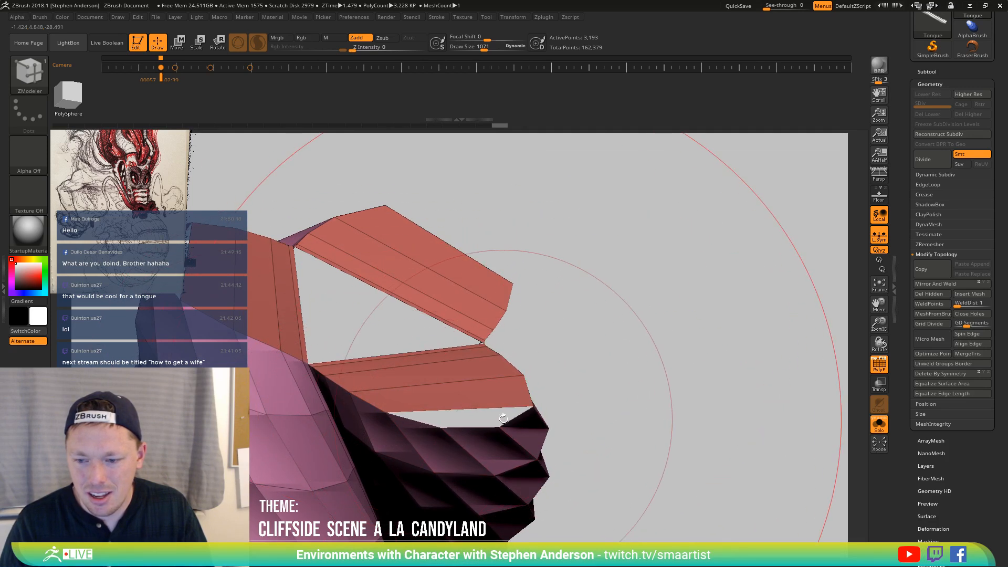
mouse_move(467, 402)
alt+right_down()
mouse_move(517, 419)
mouse_move(313, 341)
mouse_move(306, 324)
mouse_move(377, 247)
alt+right_up()
mouse_move(382, 205)
right_down()
mouse_move(394, 258)
mouse_move(386, 309)
mouse_move(373, 331)
mouse_move(322, 344)
mouse_move(326, 284)
mouse_move(375, 366)
mouse_move(367, 412)
mouse_move(372, 339)
mouse_move(338, 428)
mouse_move(392, 387)
mouse_move(381, 407)
right_up()
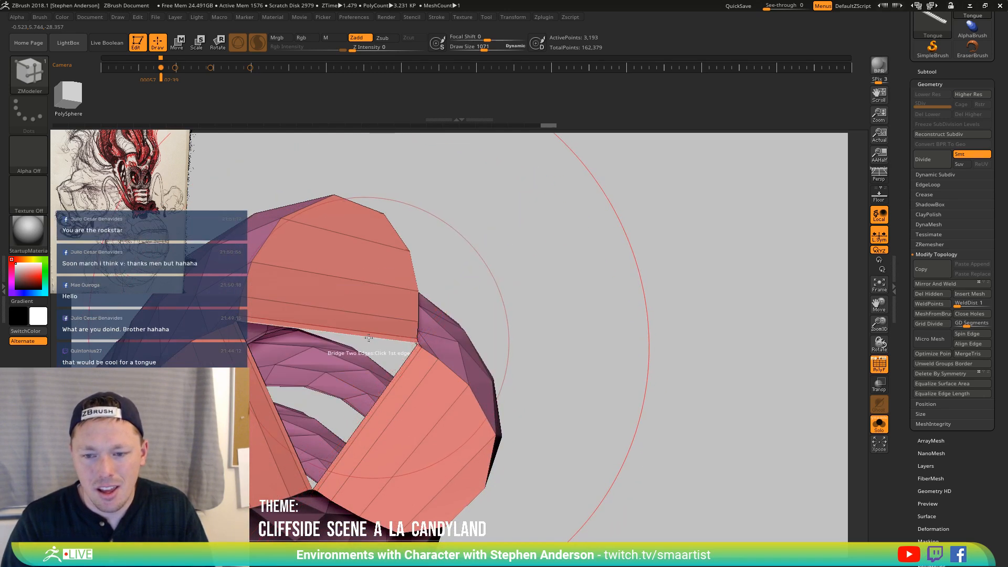
Set the edge action to Close with Convex Hole as the target and fill the triangular hole between the three caps
key(space)
click(294, 337)
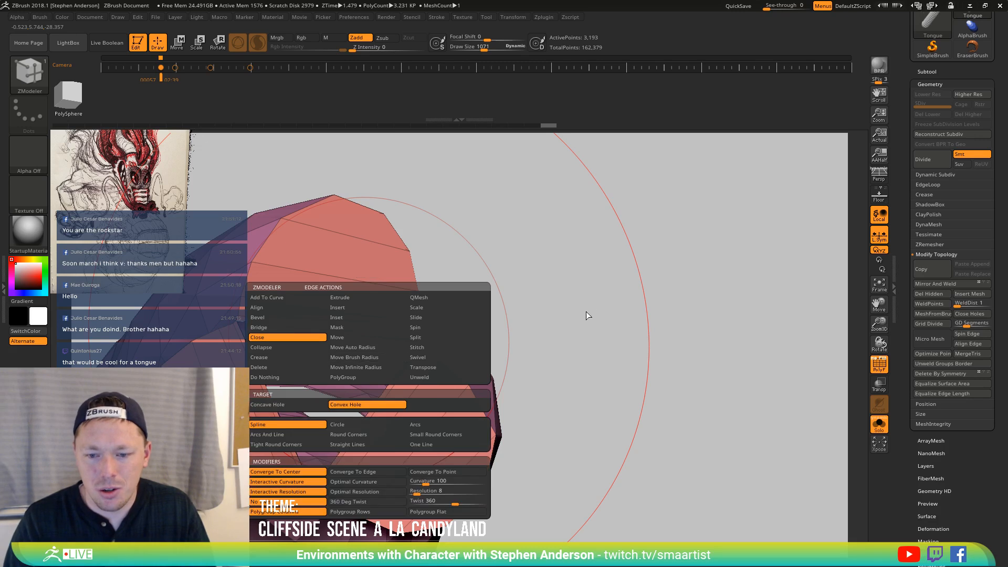
mouse_move(390, 372)
right_down()
mouse_move(387, 315)
mouse_move(360, 346)
mouse_move(395, 378)
mouse_move(436, 367)
mouse_move(399, 351)
mouse_move(354, 390)
mouse_move(362, 410)
mouse_move(417, 364)
mouse_move(406, 406)
mouse_move(406, 370)
right_up()
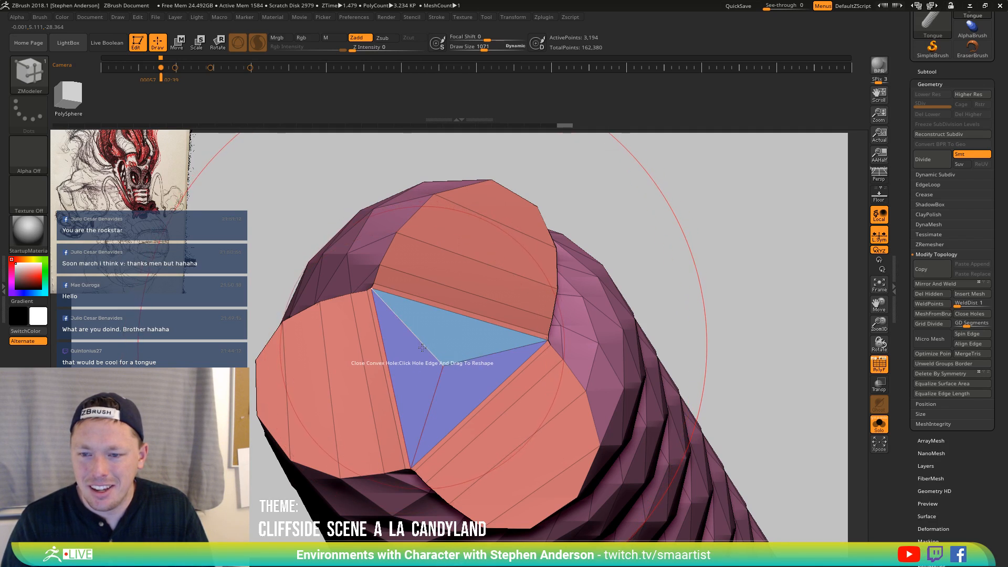
right_drag(457, 334, 416, 359)
Set the polygon action to Delete A Single Poly and delete each cap's outermost polygon and the central hole's fill
key(space)
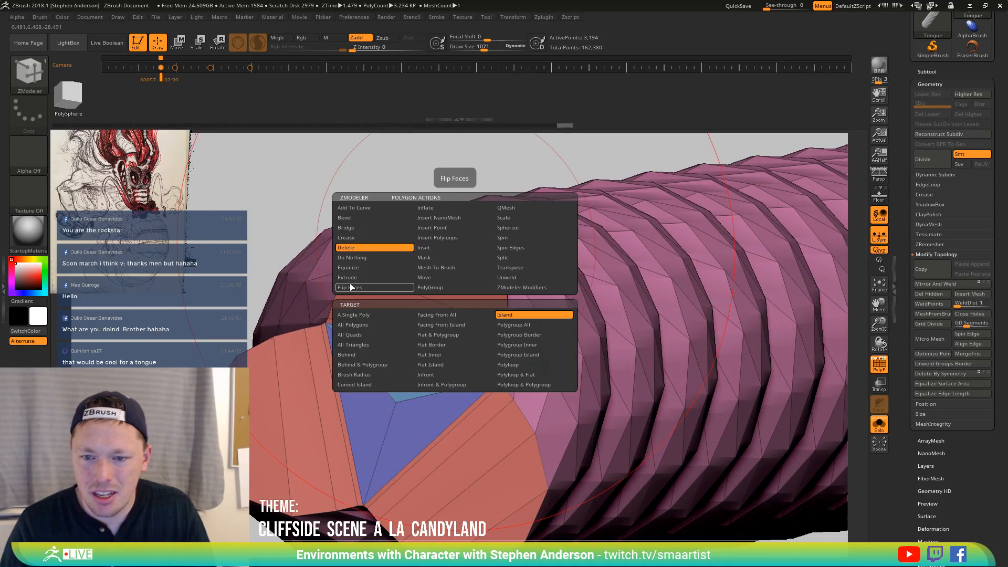
click(351, 287)
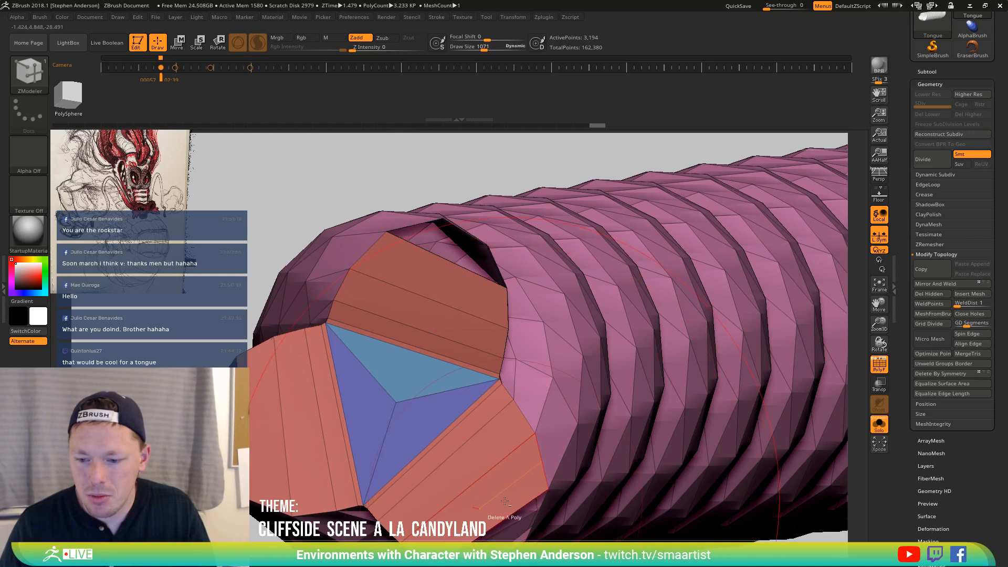
alt+right_drag(506, 532, 448, 431)
click(354, 314)
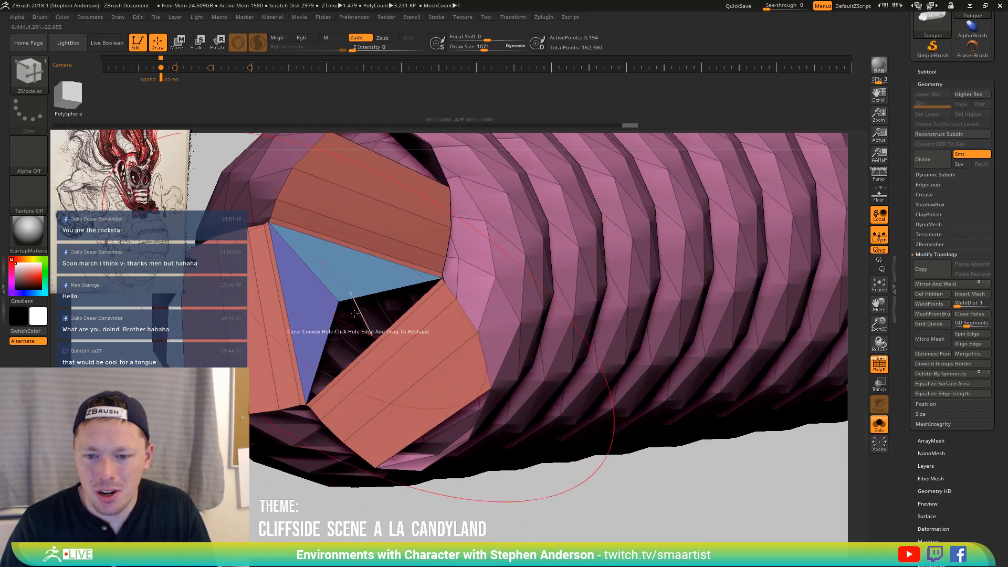
click(310, 295)
click(355, 267)
alt+right_drag(367, 263, 403, 308)
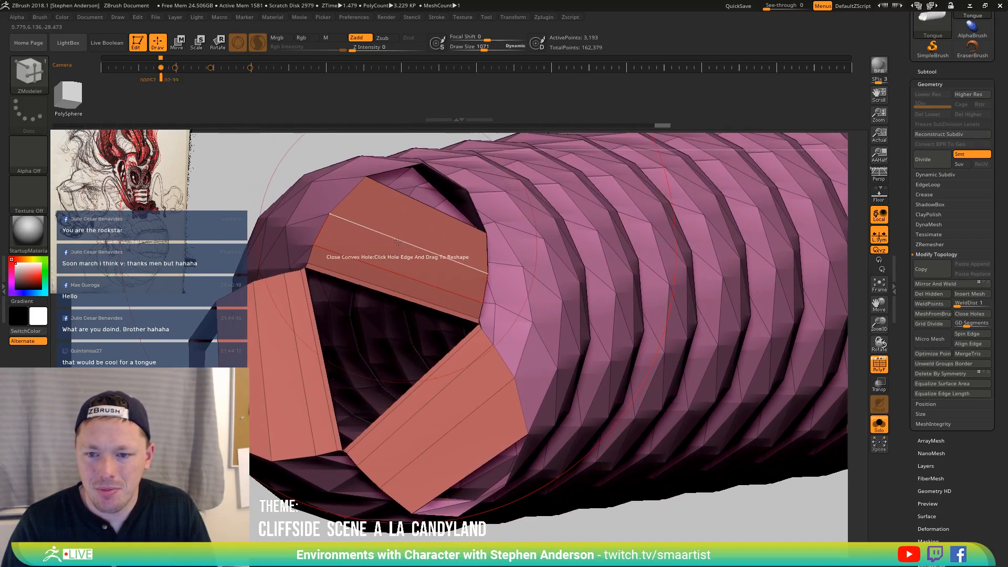
Set the edge action to Insert and add two edge loops across each of the three cap strips
key(space)
click(377, 251)
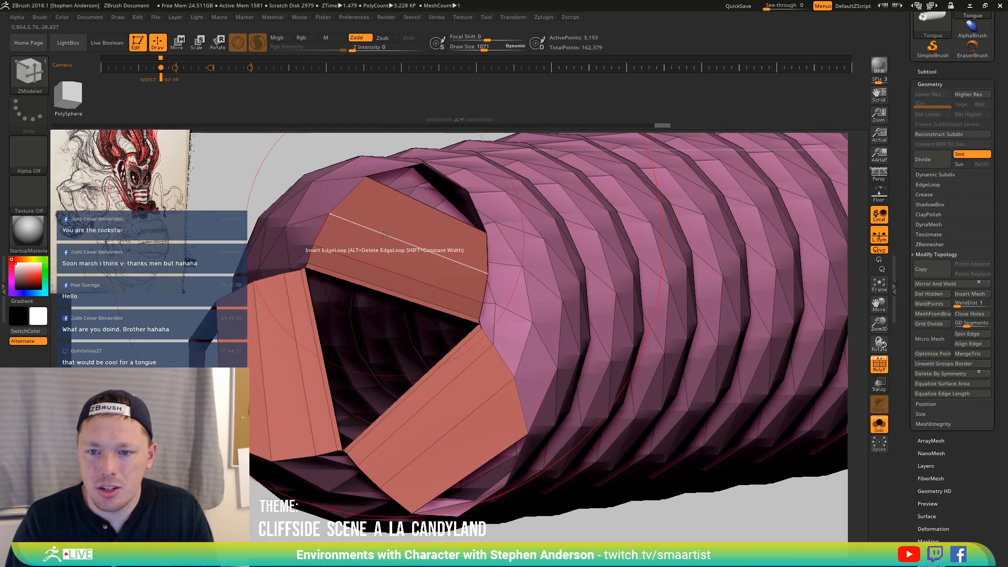
click(382, 233)
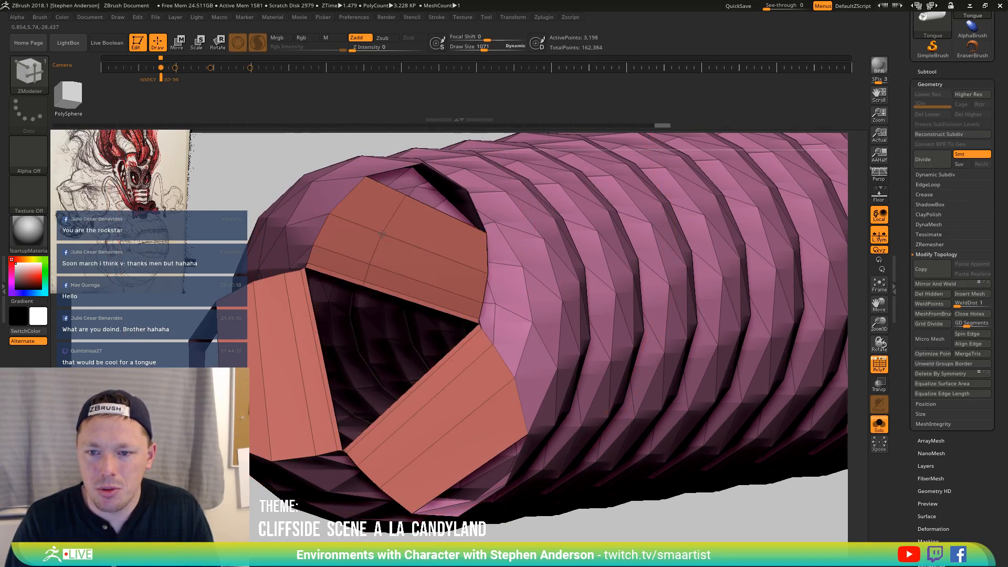
click(432, 253)
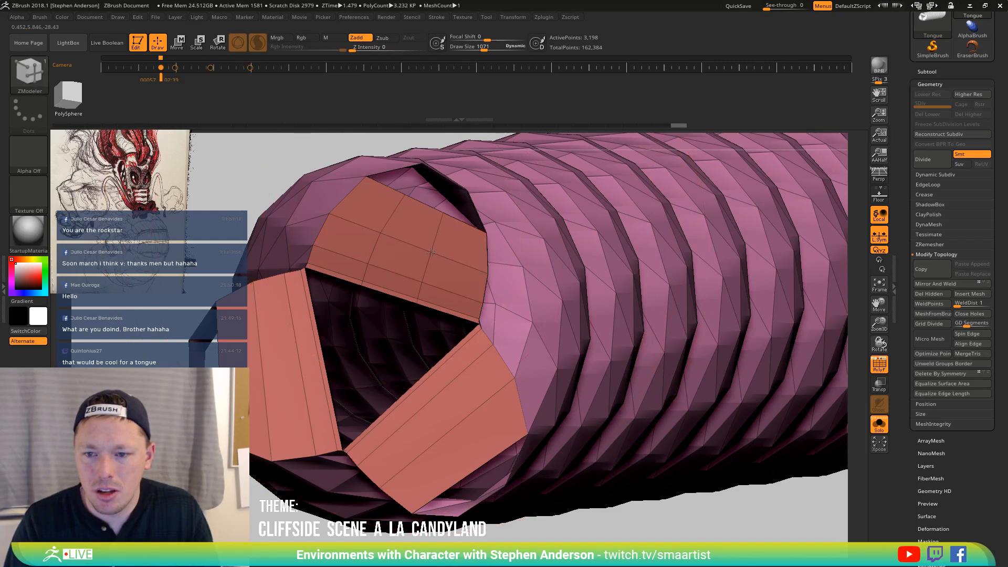
click(459, 376)
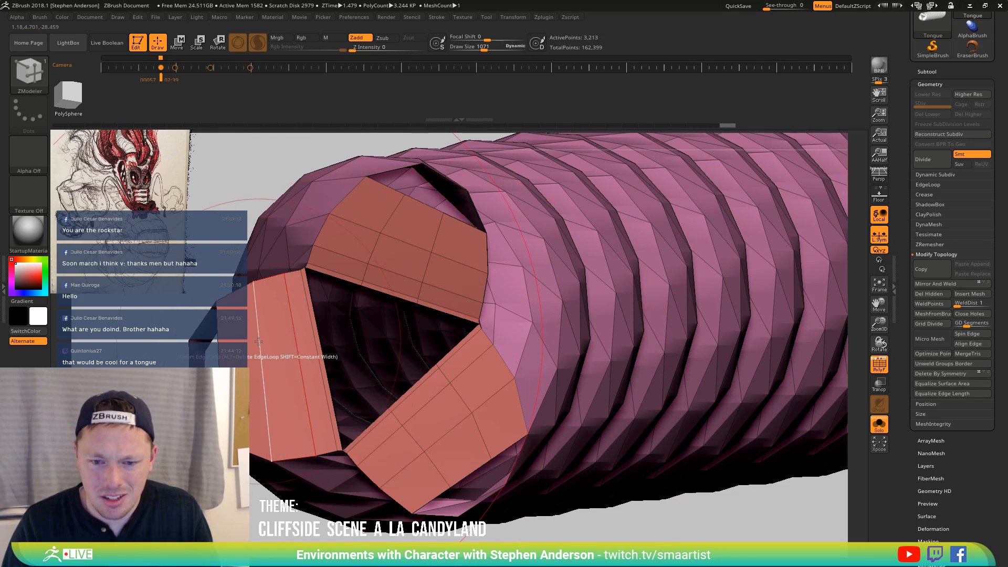
click(266, 395)
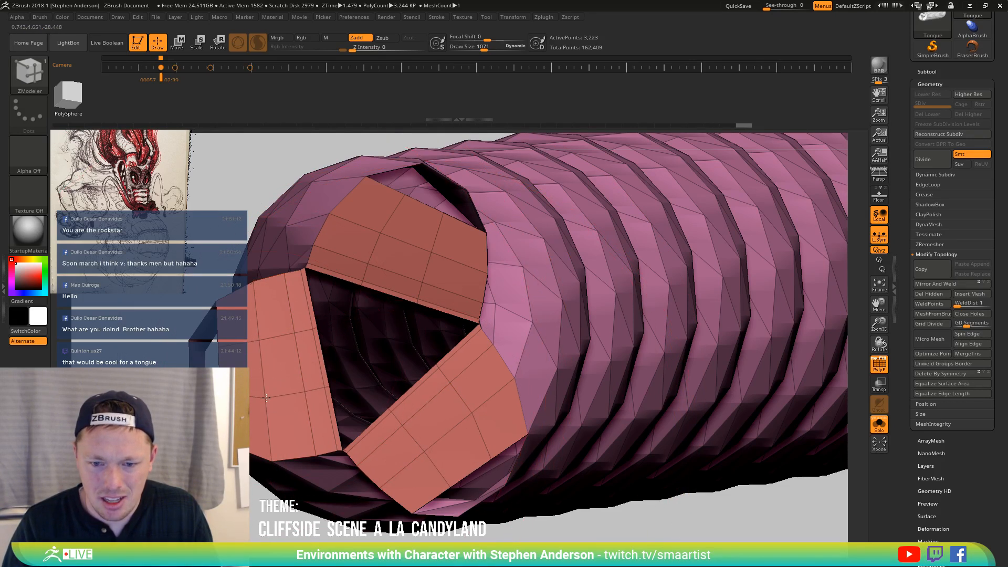
Set the point action to Stitch with To Mid Point as the target and reduce the draw size to 48
alt+right_drag(281, 400, 423, 420)
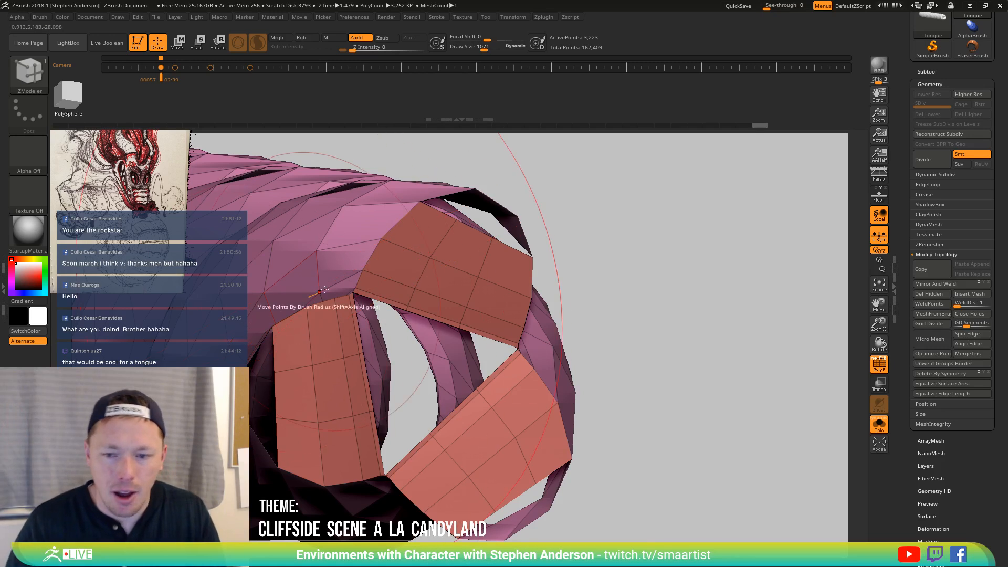
alt+right_drag(432, 288, 339, 352)
key(space)
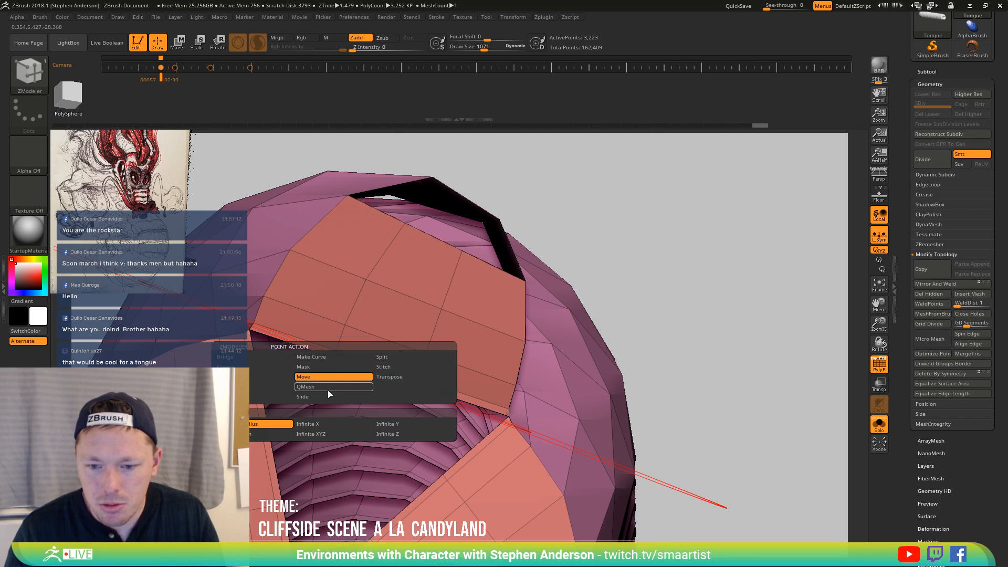
click(385, 367)
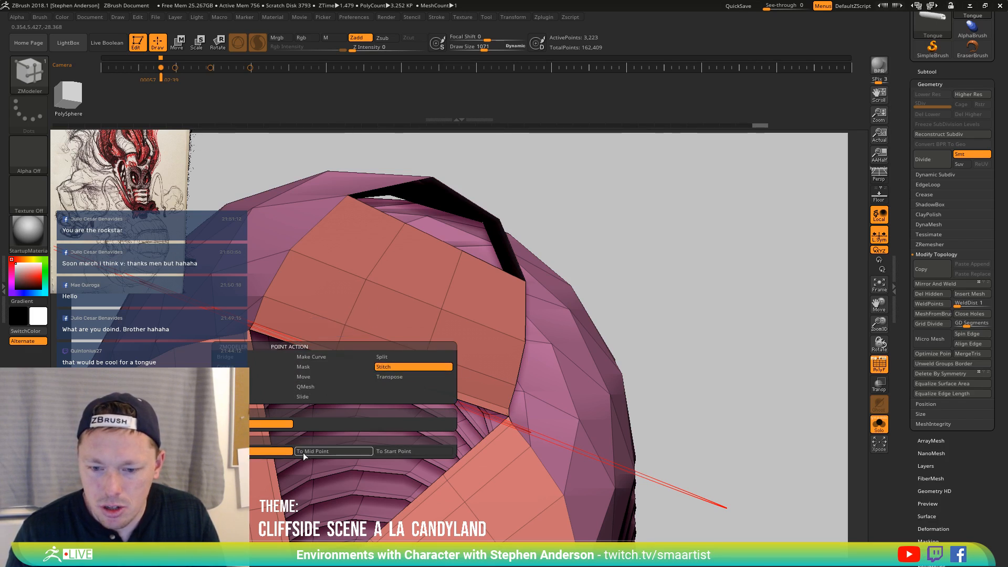
click(325, 451)
key(s)
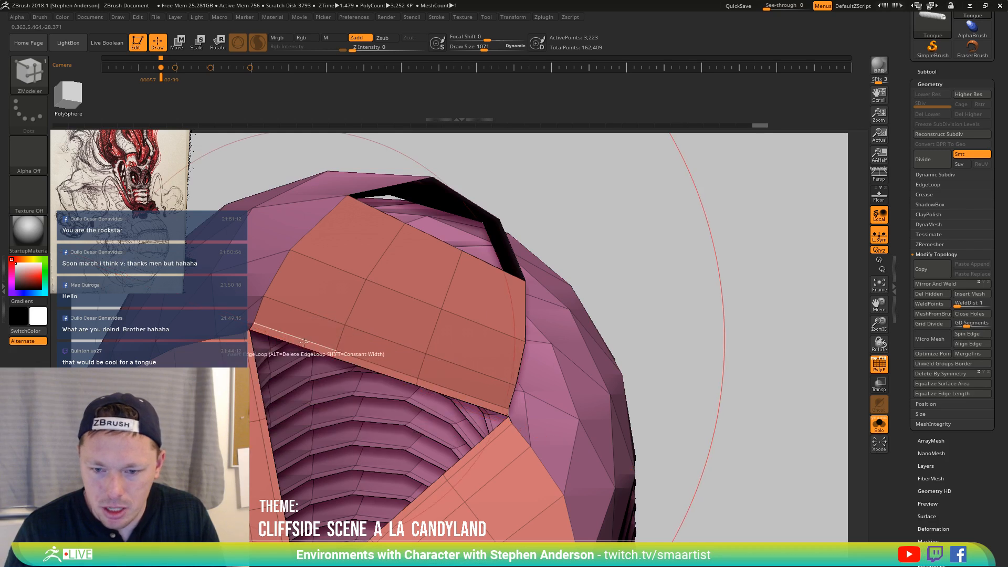
drag(335, 355, 316, 358)
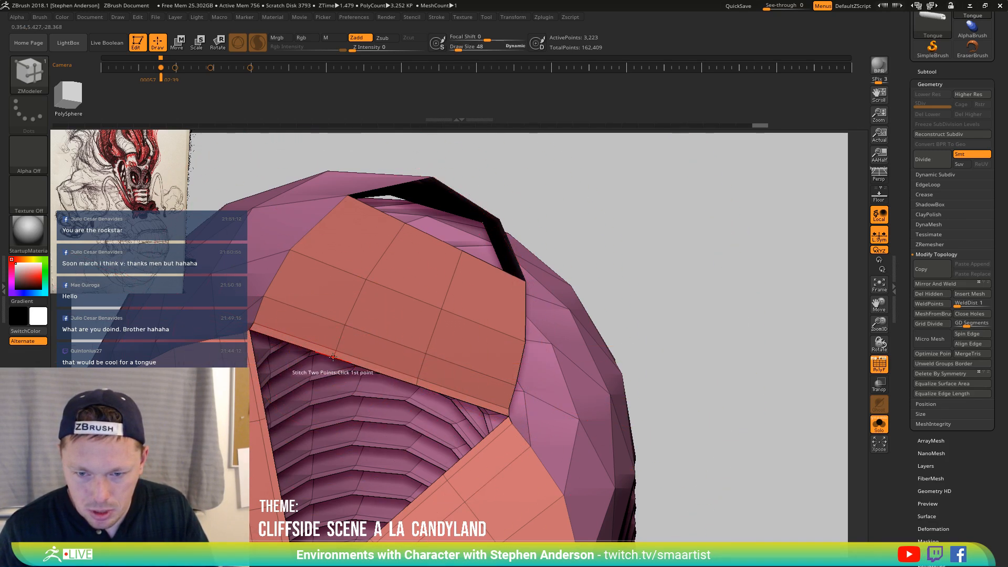
Stitch the facing inner-edge points of each neighbouring pair of strand caps together, leaving only a small triangular hole in the centre
ctrl+alt+shift+click(311, 395)
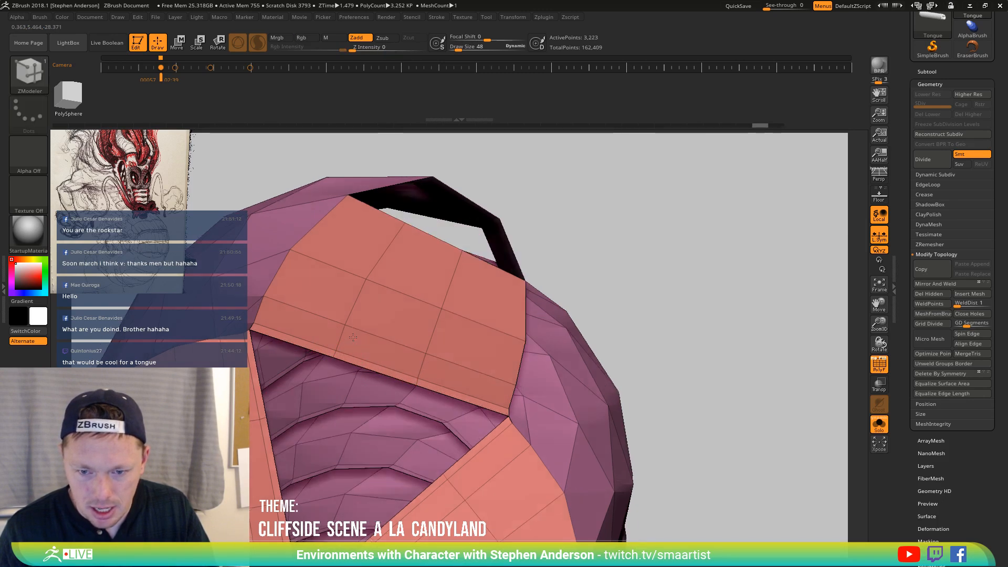
mouse_move(315, 388)
right_down()
mouse_move(350, 321)
mouse_move(337, 357)
right_up()
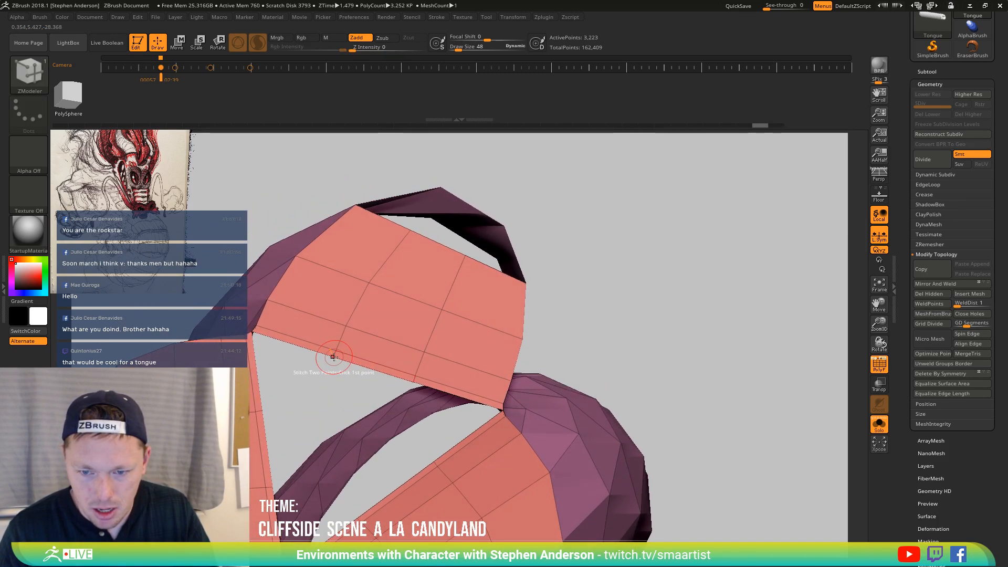
click(260, 411)
alt+right_drag(323, 397, 348, 341)
ctrl+alt+shift+click(322, 360)
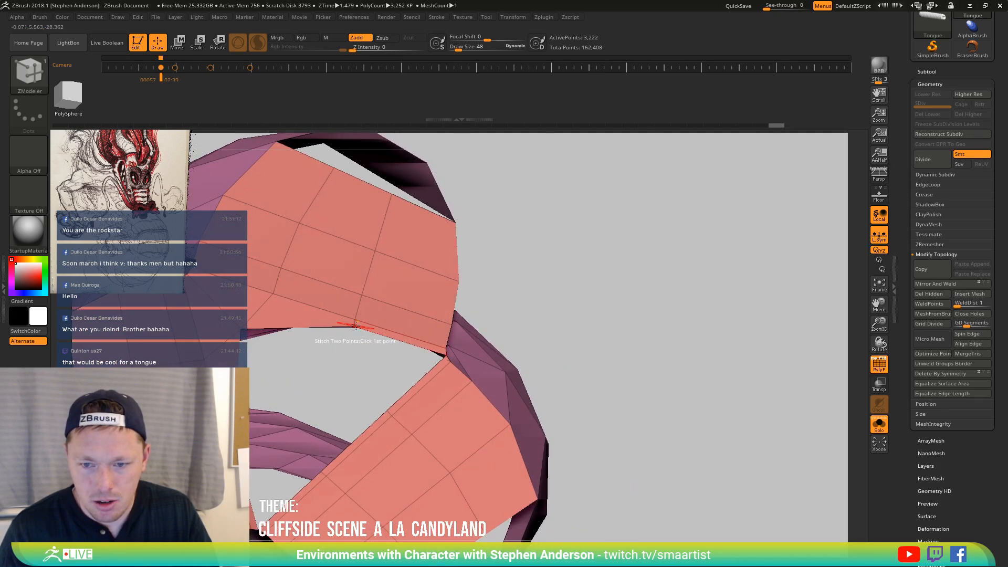
click(355, 325)
click(387, 412)
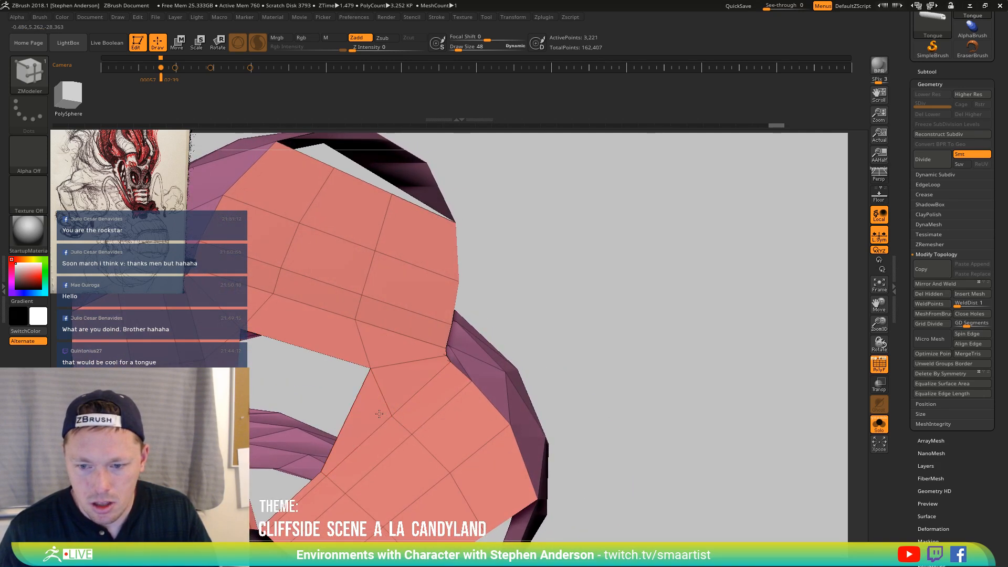
right_drag(387, 411, 372, 385)
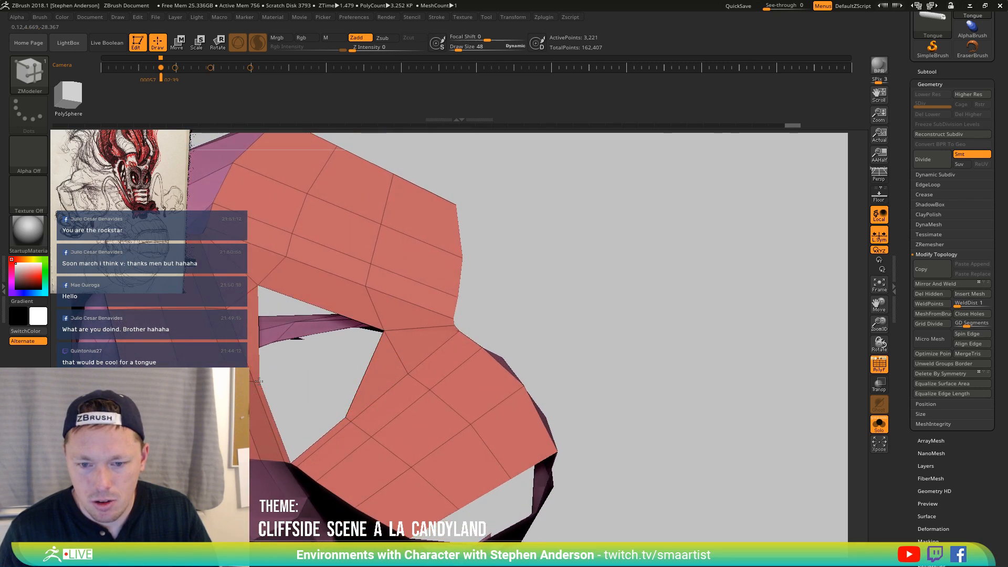
right_drag(361, 401, 281, 416)
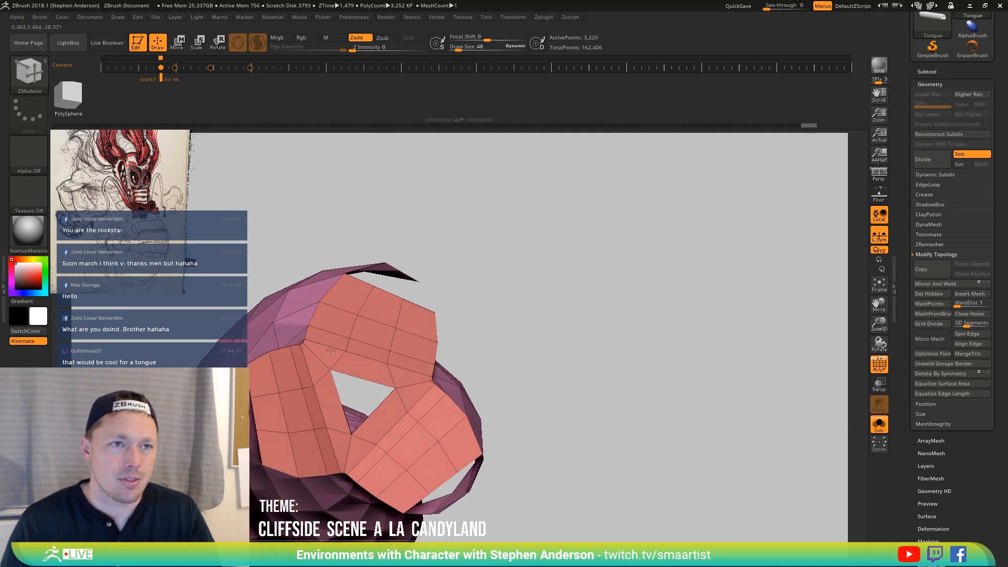
right_drag(330, 350, 330, 400)
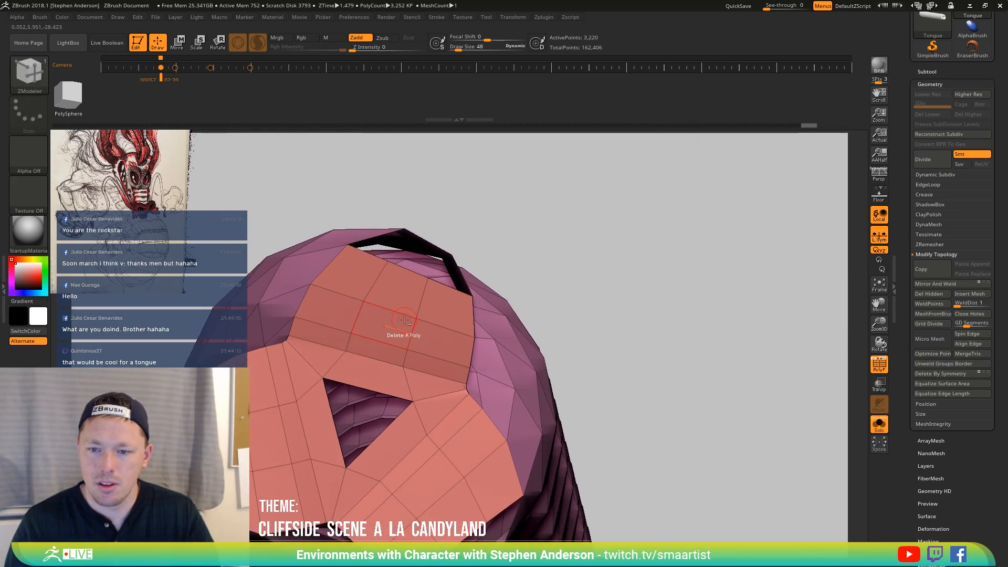
Stitch the outer border points of the three caps to the matching rim points of their strands to close the outer gaps
alt+right_drag(401, 333, 318, 371)
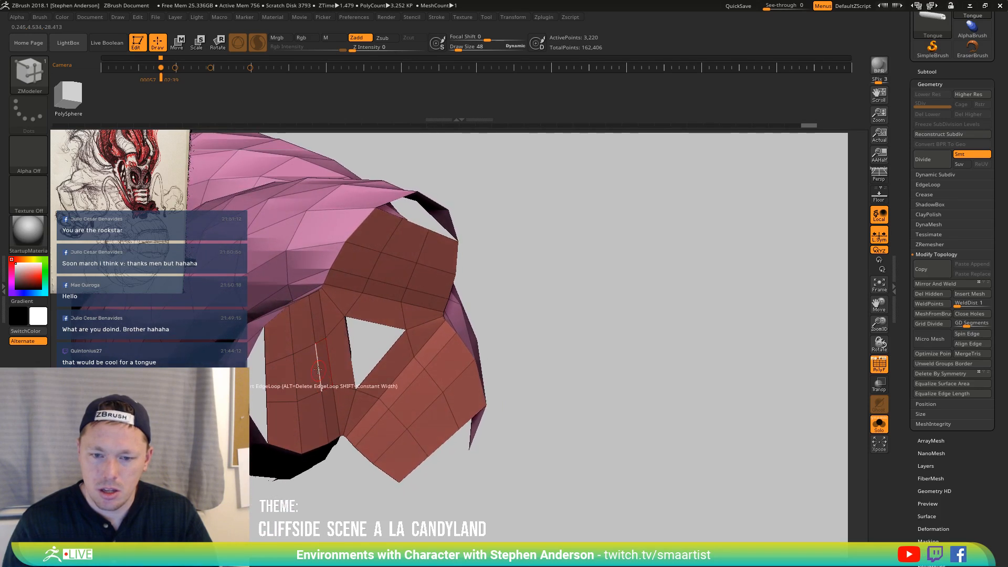
right_drag(247, 361, 251, 407)
click(264, 363)
click(265, 396)
right_drag(344, 380, 385, 444)
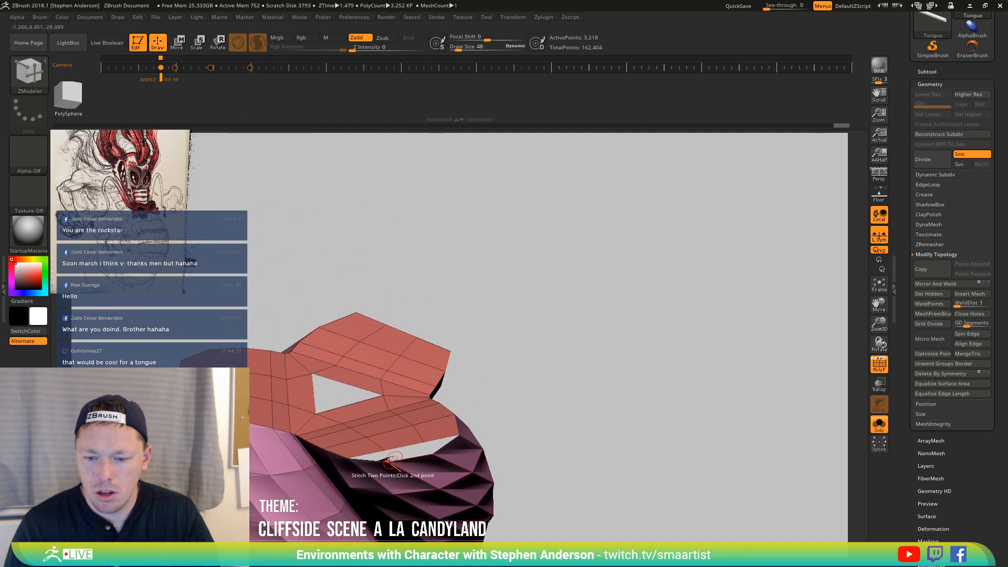
click(389, 463)
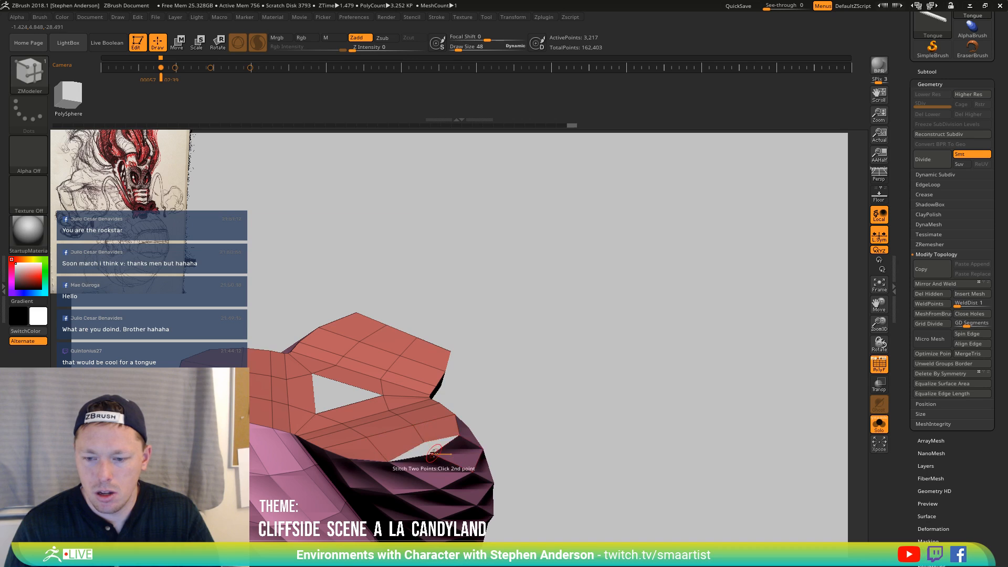
right_drag(427, 425, 407, 406)
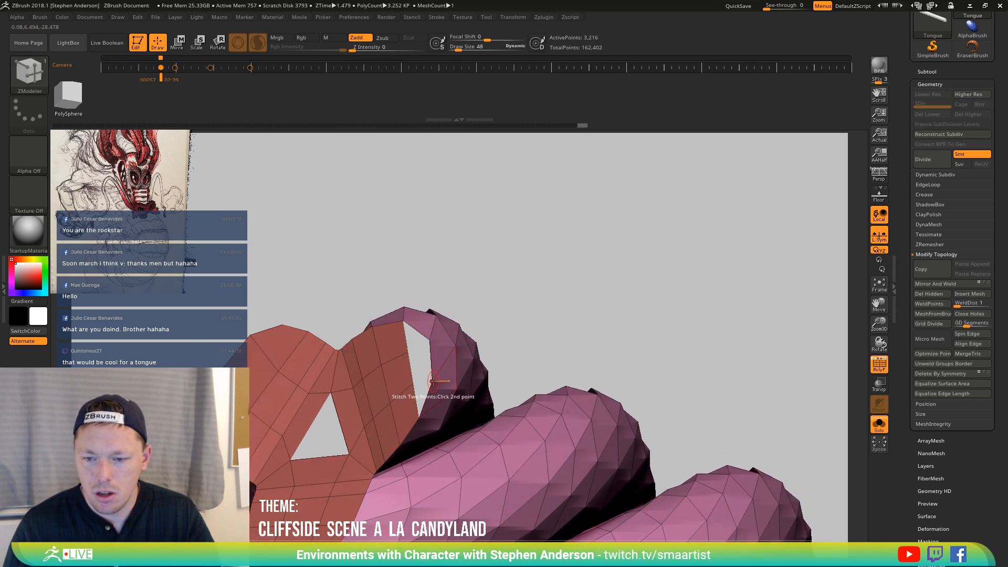
click(429, 341)
right_drag(429, 340, 383, 362)
Set the edge action to Close with Convex Hole and fill the central triangular hole between the three caps
key(space)
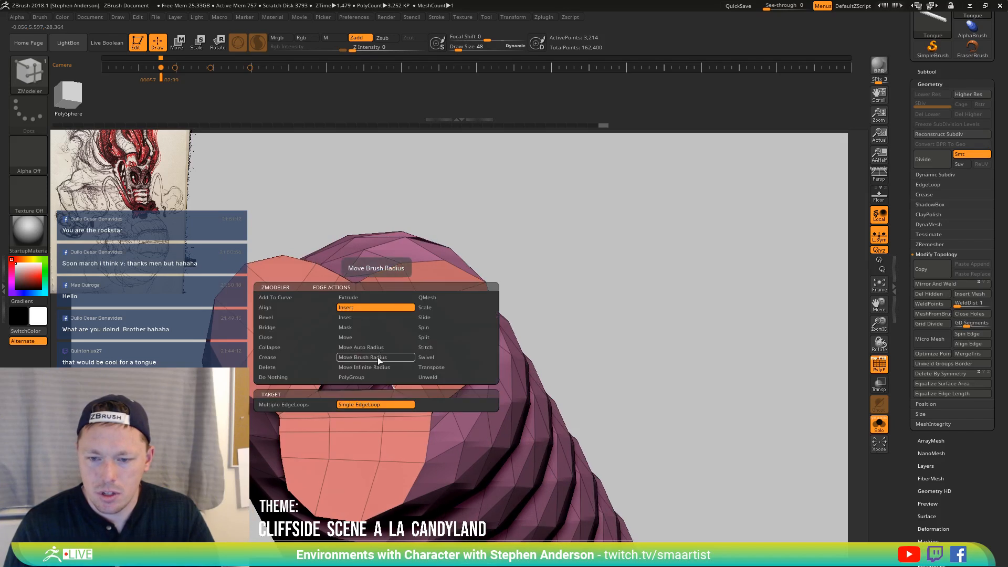
click(288, 337)
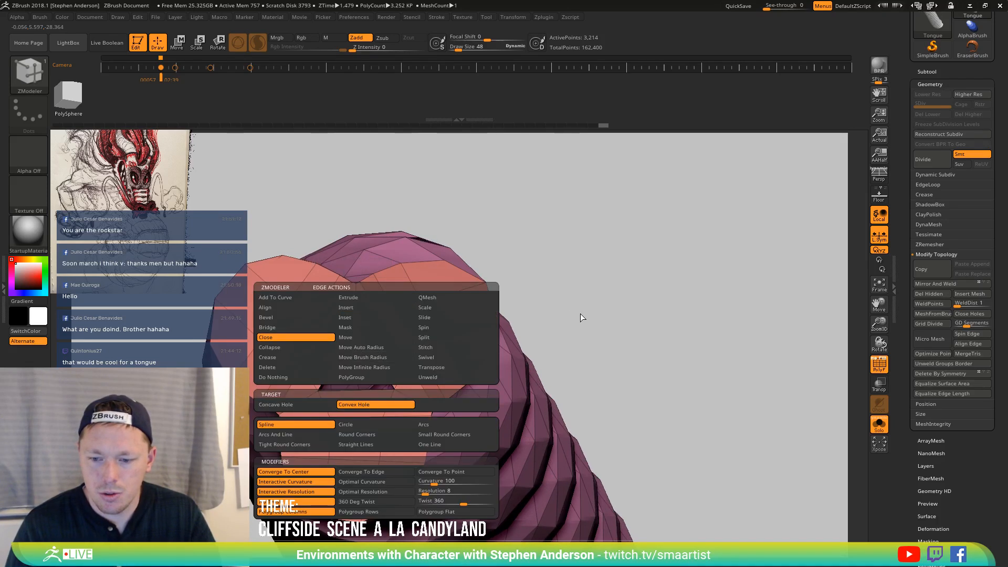
click(430, 514)
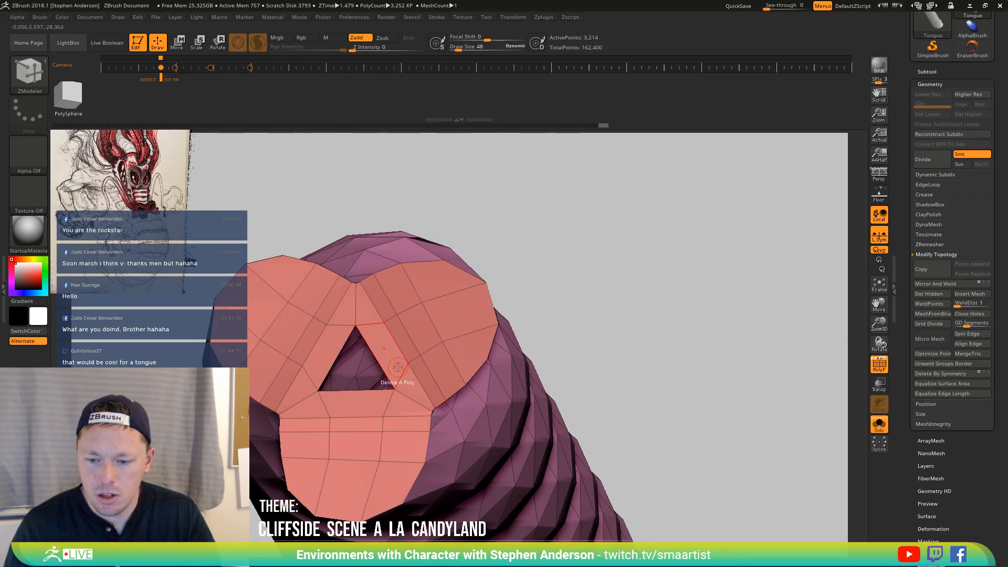
click(381, 359)
mouse_move(393, 342)
right_down()
mouse_move(402, 381)
mouse_move(347, 381)
mouse_move(400, 391)
mouse_move(401, 341)
mouse_move(401, 383)
mouse_move(392, 365)
right_up()
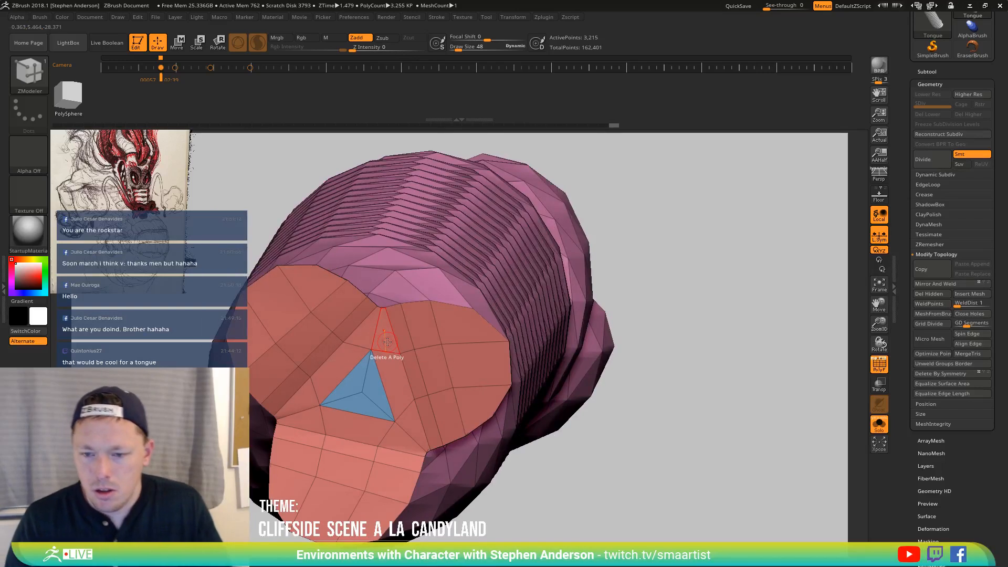
Set the polygon action to PolyGroup A Single Poly and give one cap and its adjoining central triangle their own polygroup
click(388, 361)
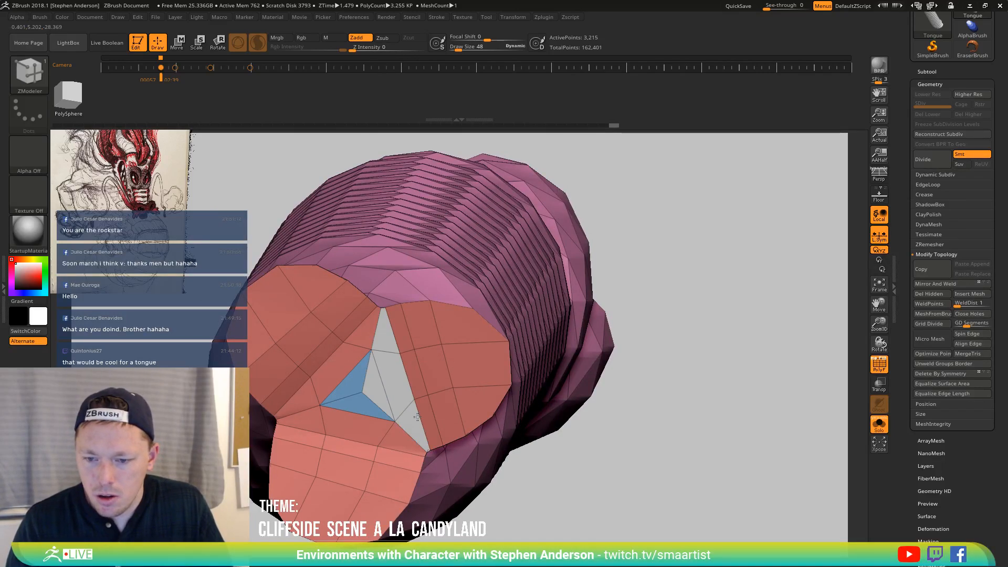
mouse_move(417, 417)
alt+mouse_down()
mouse_move(480, 400)
mouse_move(474, 366)
mouse_move(451, 336)
mouse_move(401, 338)
alt+mouse_up()
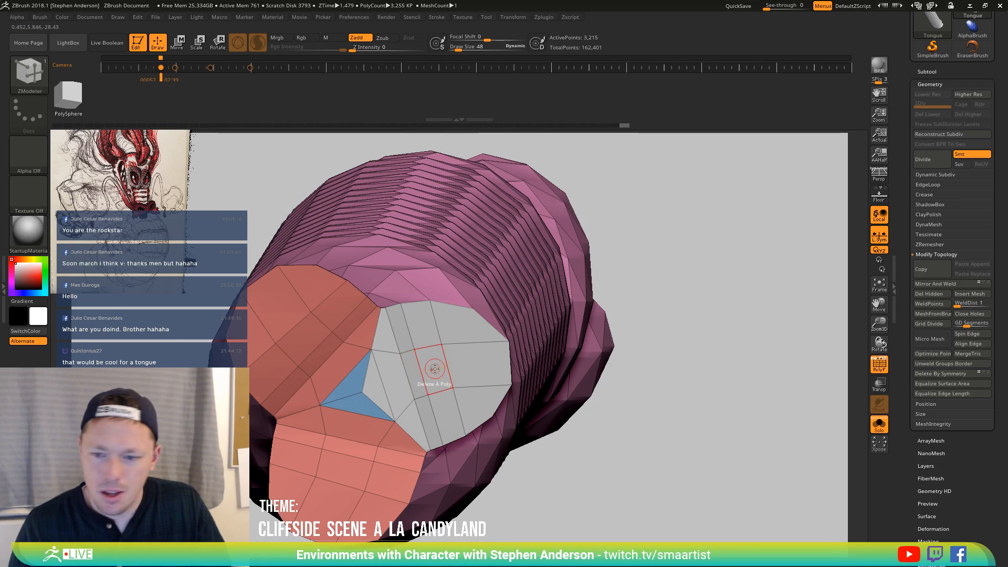
key(space)
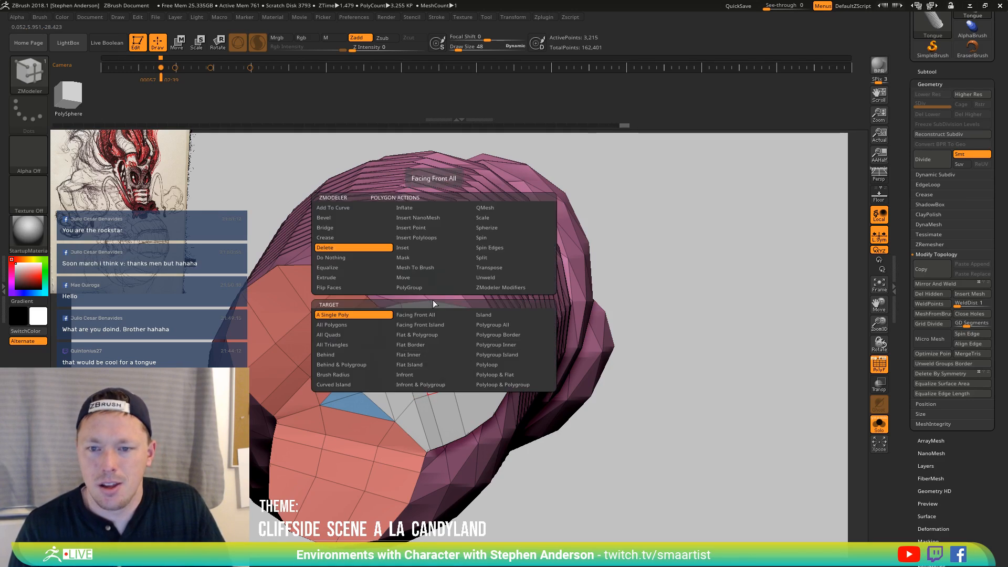
click(409, 288)
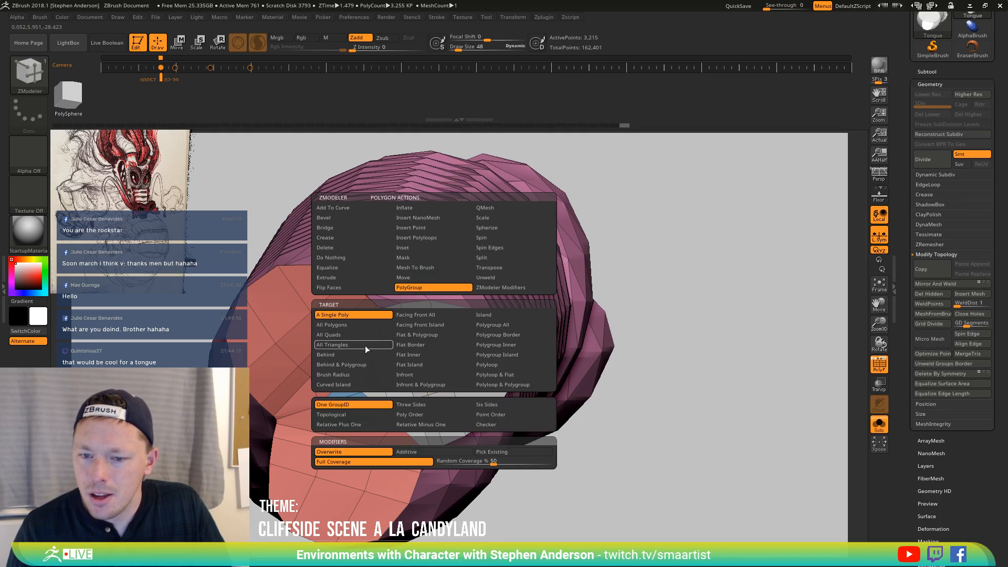
click(465, 364)
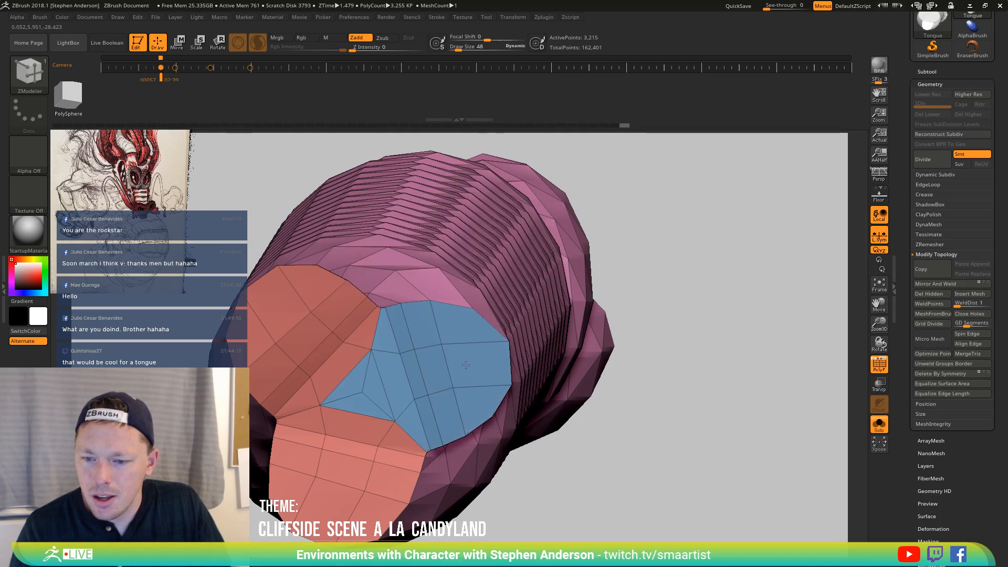
click(466, 364)
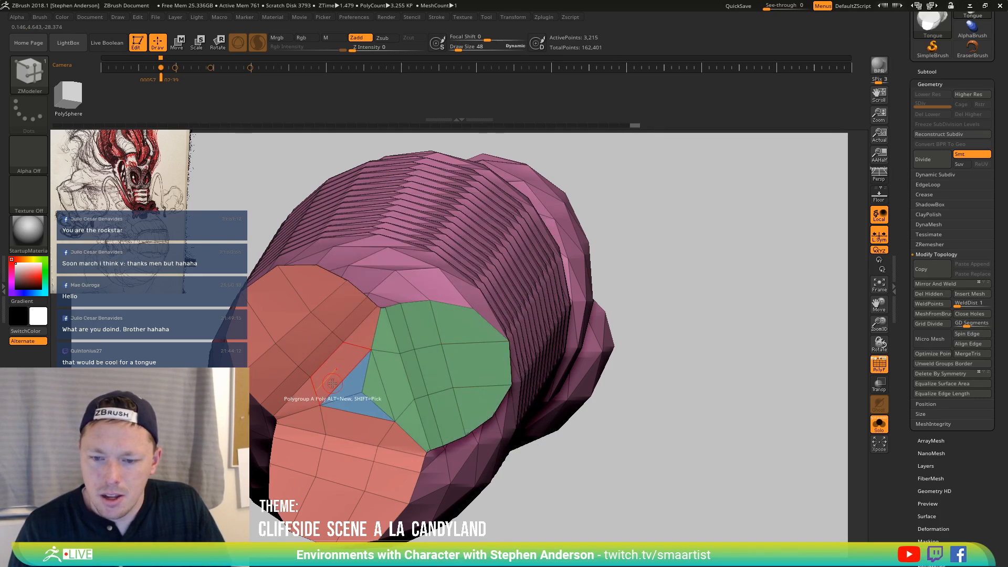
Assign the second cap and its adjoining central triangle to another new polygroup, using the A Single Poly and Polygroup Island targets
key(space)
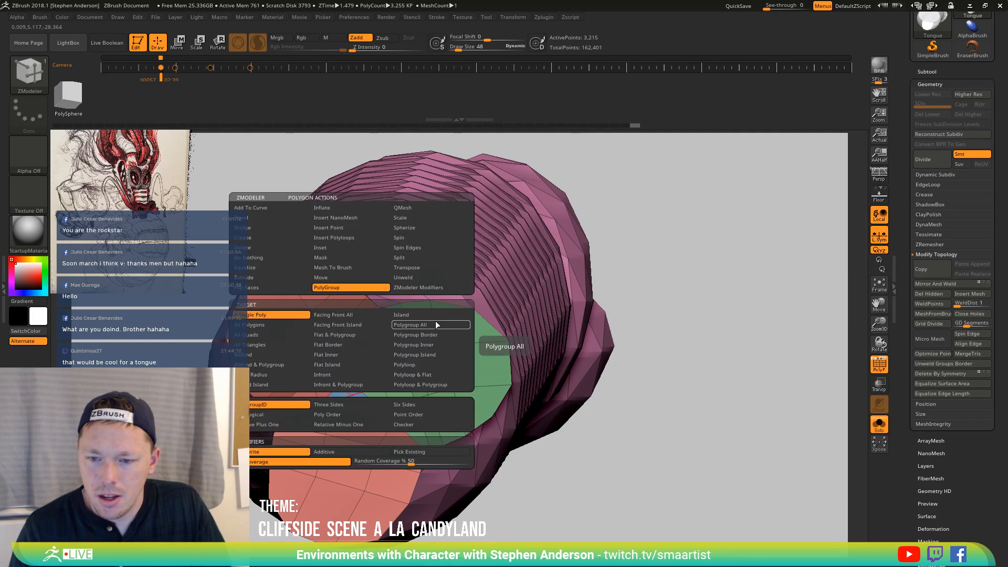
click(435, 355)
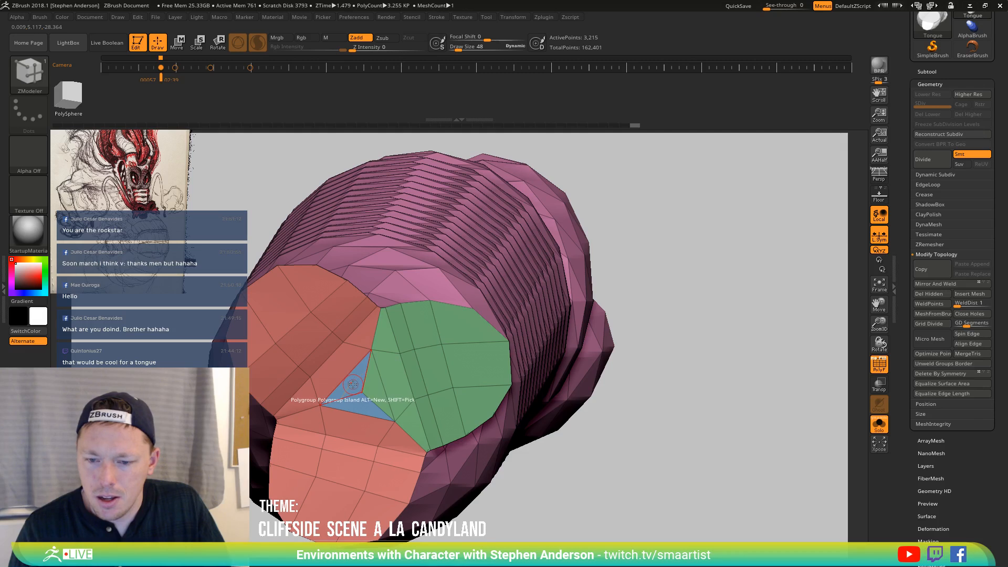
key(space)
click(261, 315)
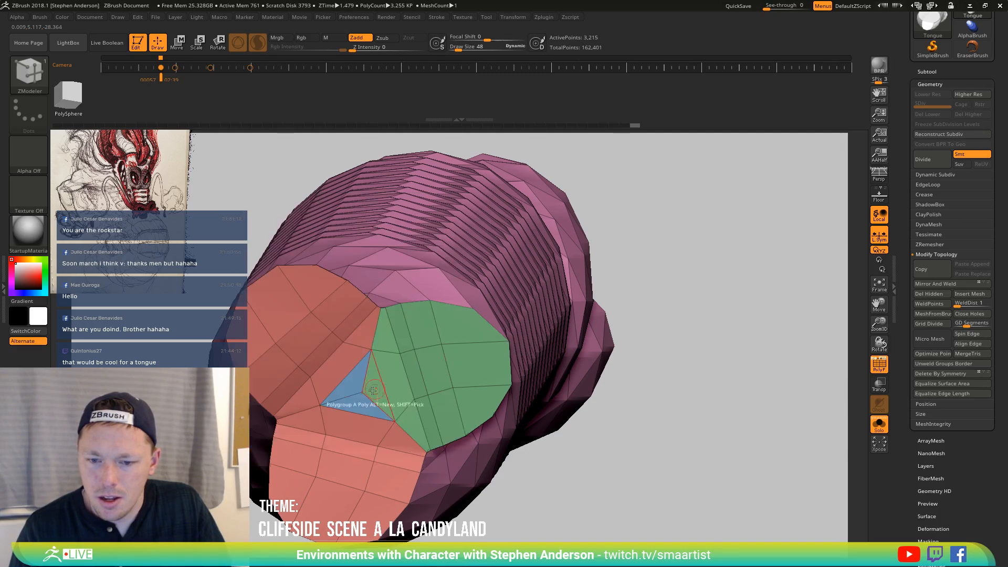
key(space)
click(338, 370)
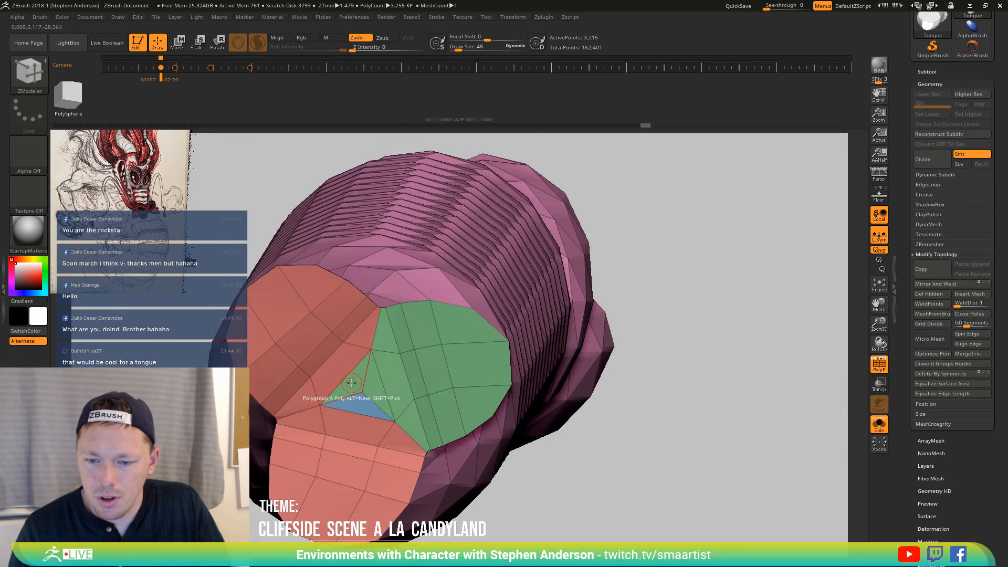
click(351, 382)
key(space)
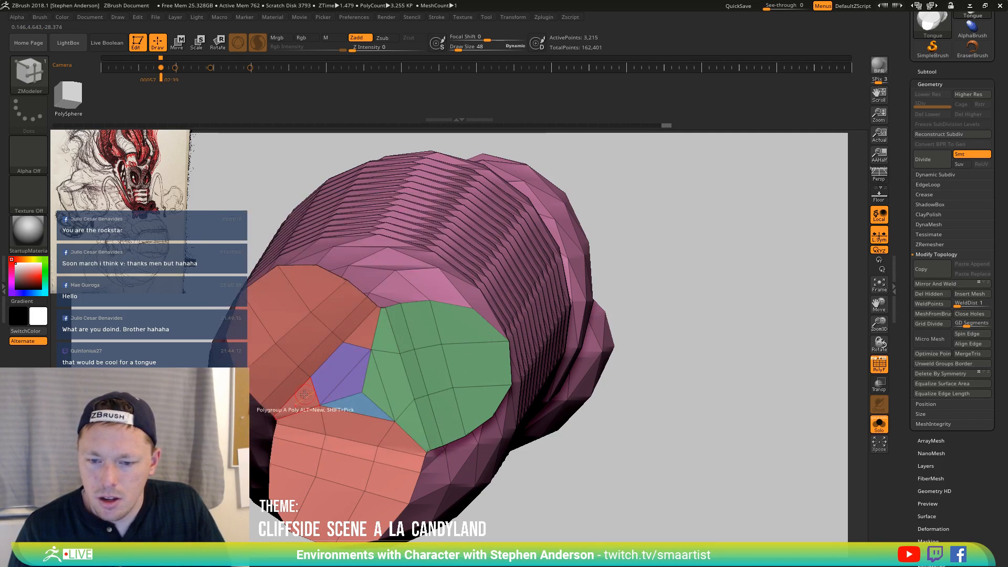
key(space)
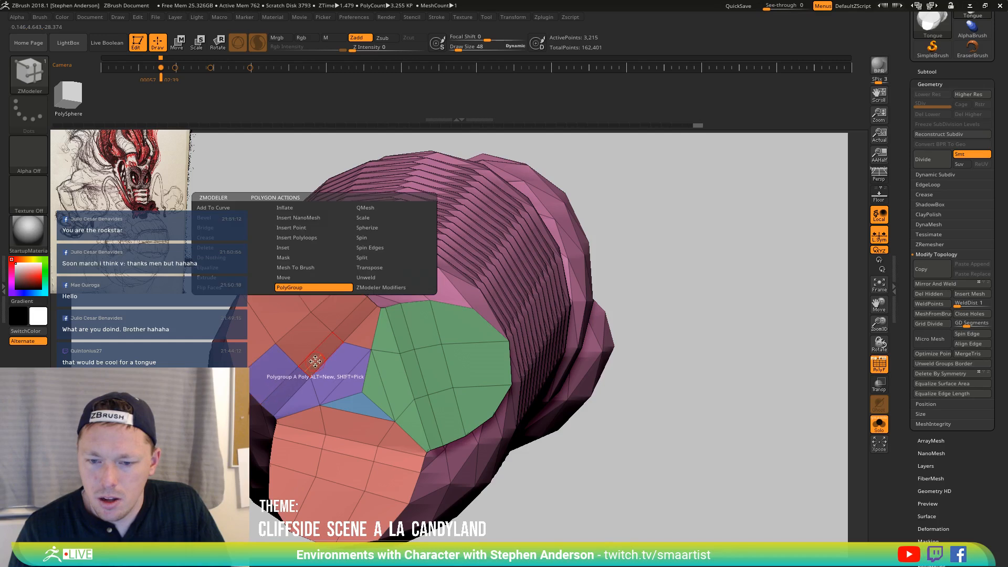
click(398, 354)
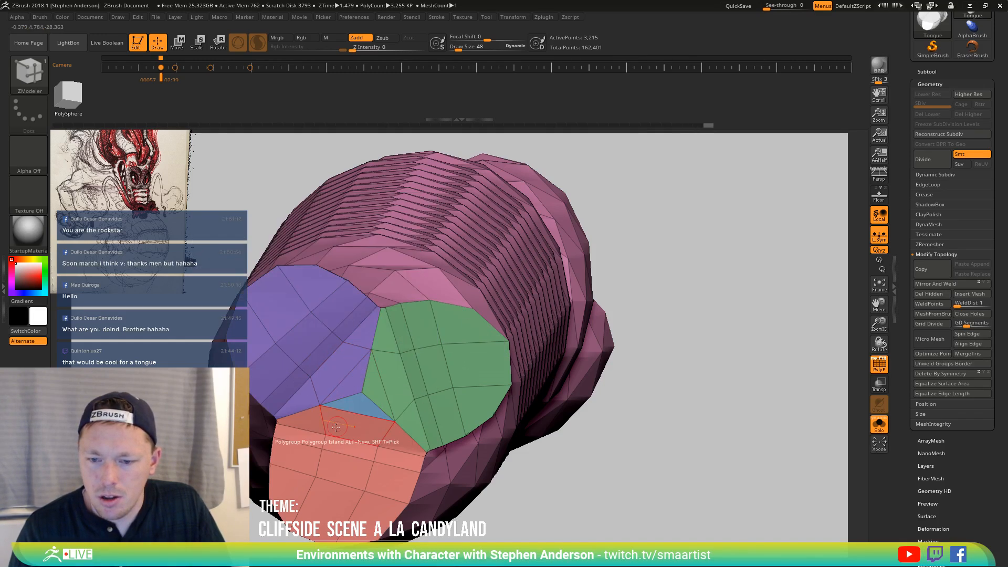
Merge the last central triangle into the third cap's polygroup and isolate the three cap polygroups by hiding the tongue strands
mouse_move(336, 399)
right_down()
mouse_move(349, 407)
mouse_move(333, 414)
mouse_move(367, 362)
mouse_move(341, 468)
mouse_move(322, 412)
mouse_move(353, 424)
mouse_move(321, 417)
right_up()
click(356, 408)
ctrl+shift+click(311, 413)
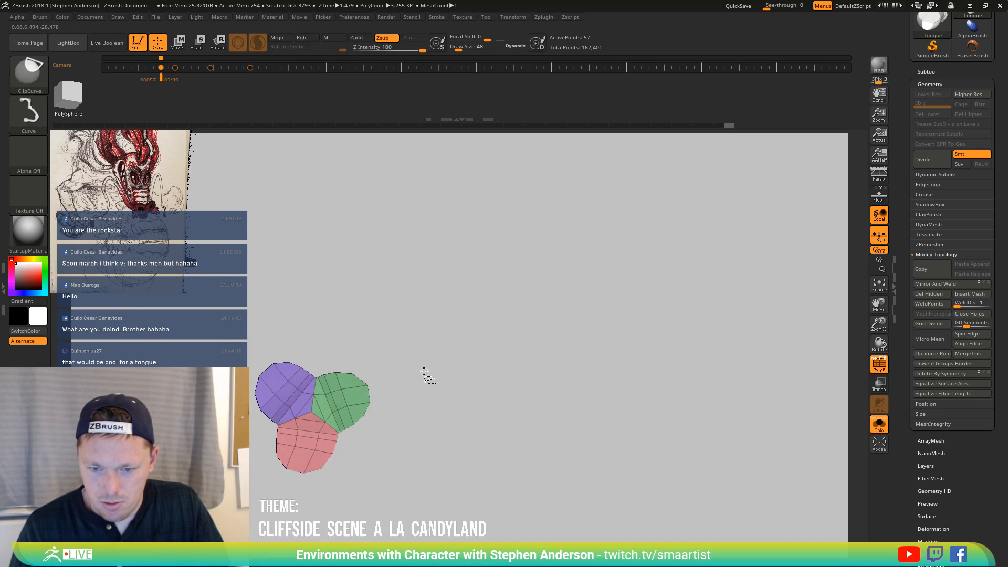
drag(380, 373, 422, 388)
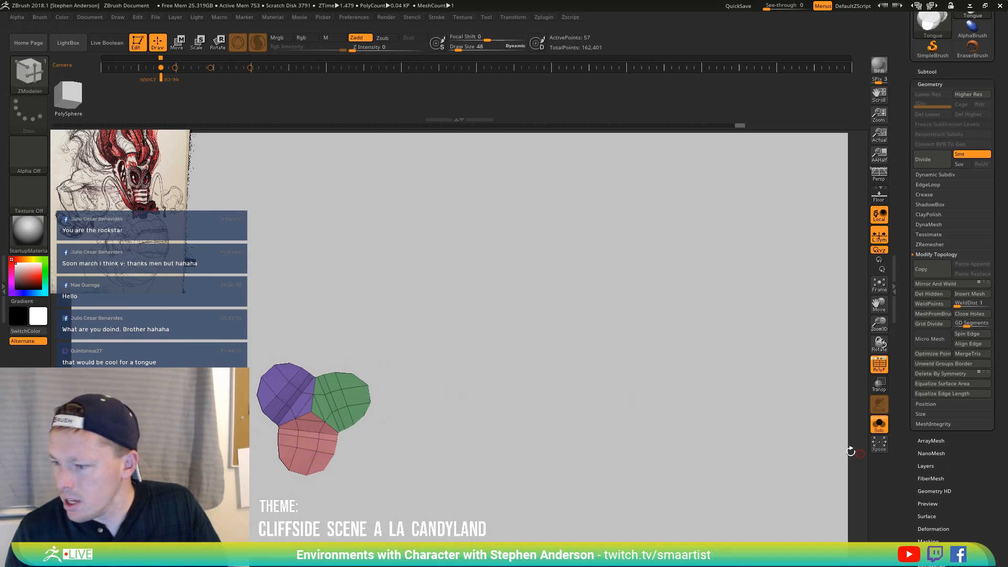
Invert the visibility of the isolated tongue caps and restore the full tongue with its strands and all three caps
ctrl+shift+drag(645, 379, 696, 432)
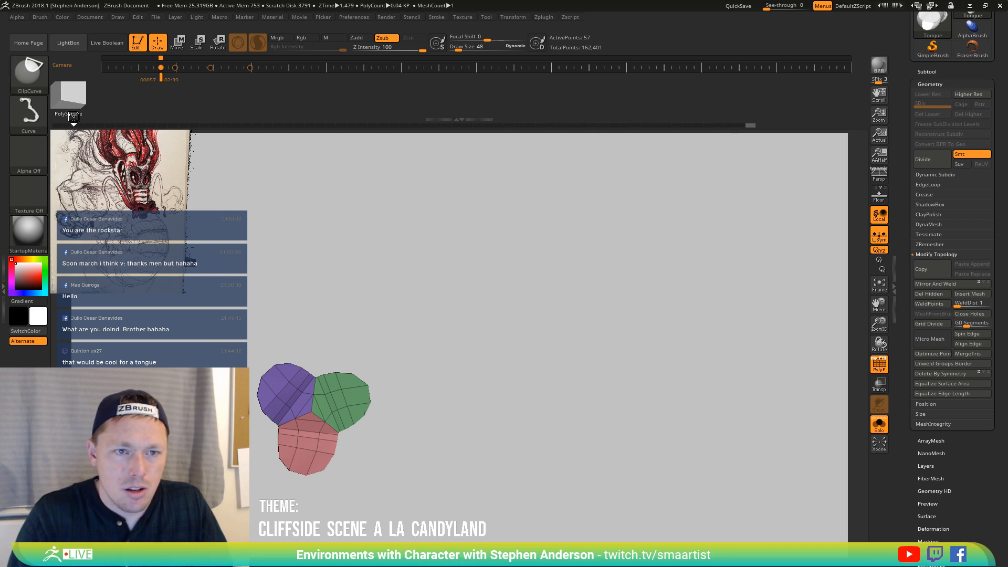
click(37, 79)
ctrl+shift+drag(647, 322, 673, 369)
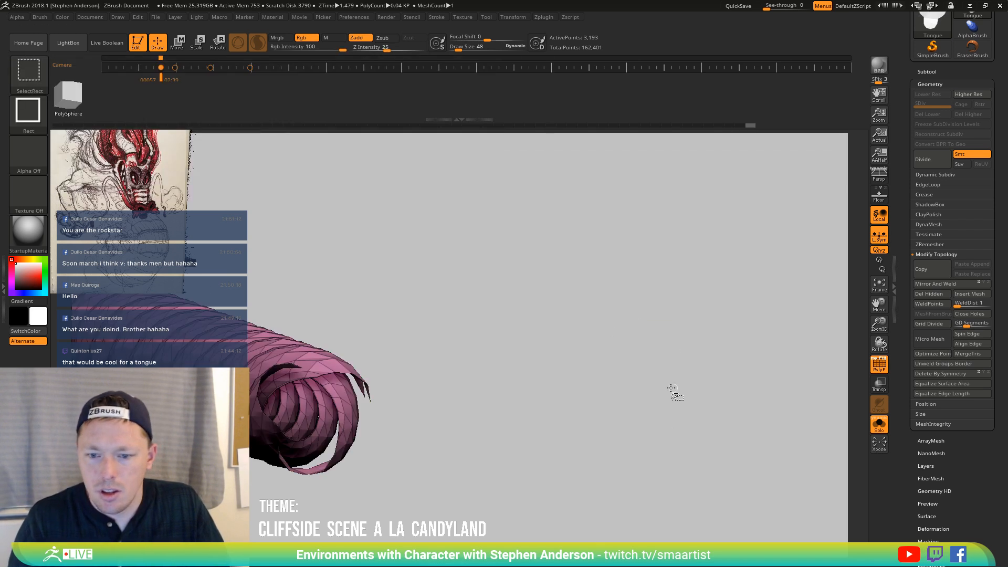
ctrl+click(639, 404)
ctrl+shift+click(631, 369)
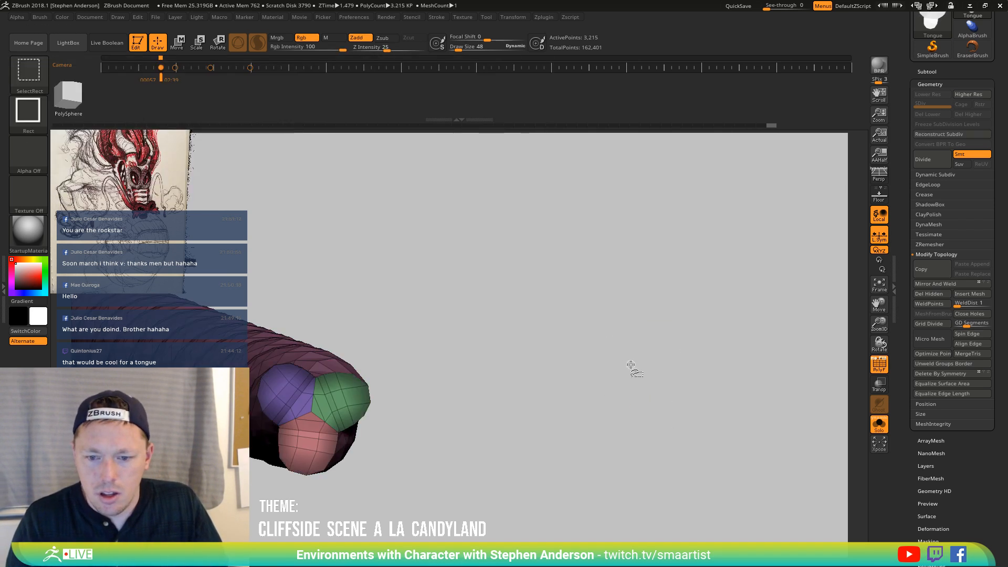
Even out the tongue tip's topology with the Polish By Groups deformation and check the three caps with and without the wireframe
drag(546, 407, 586, 394)
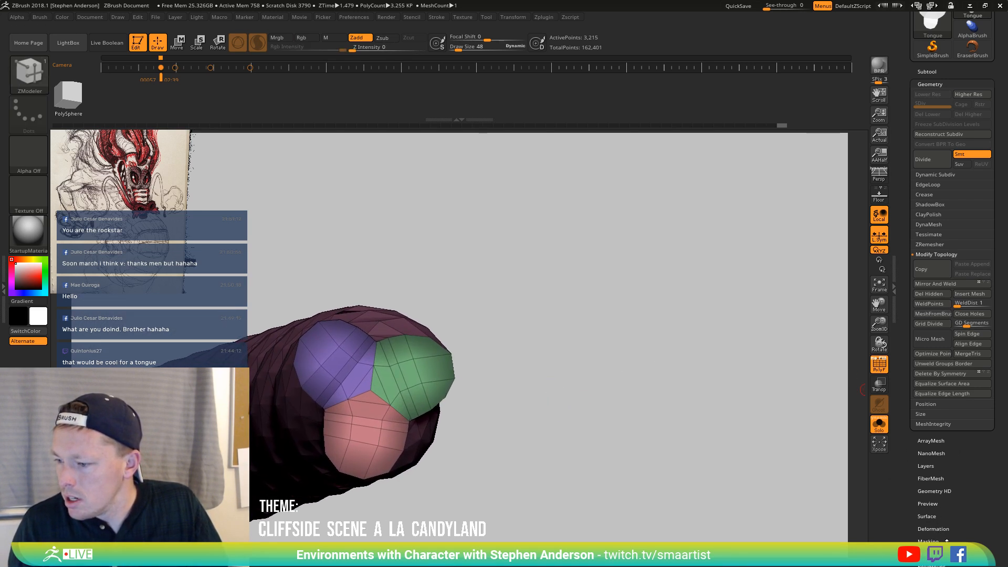
drag(946, 542, 954, 503)
click(937, 479)
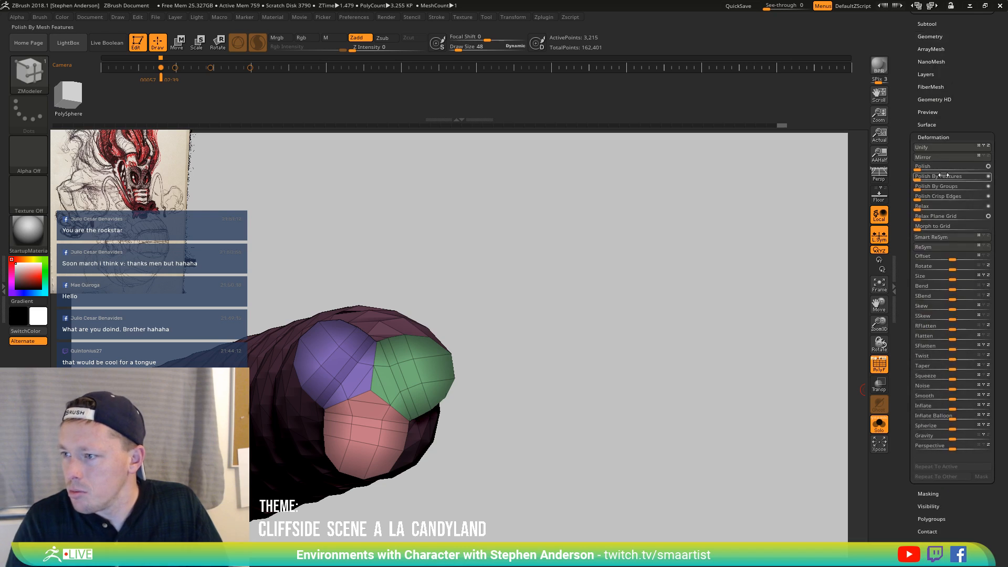
click(918, 189)
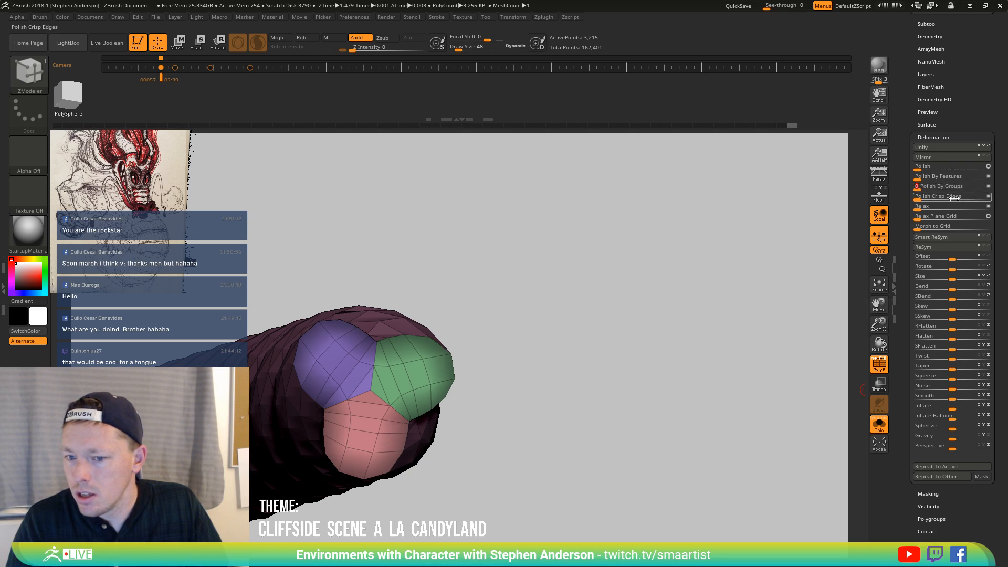
drag(603, 344, 571, 361)
key(ctrl+shift+z)
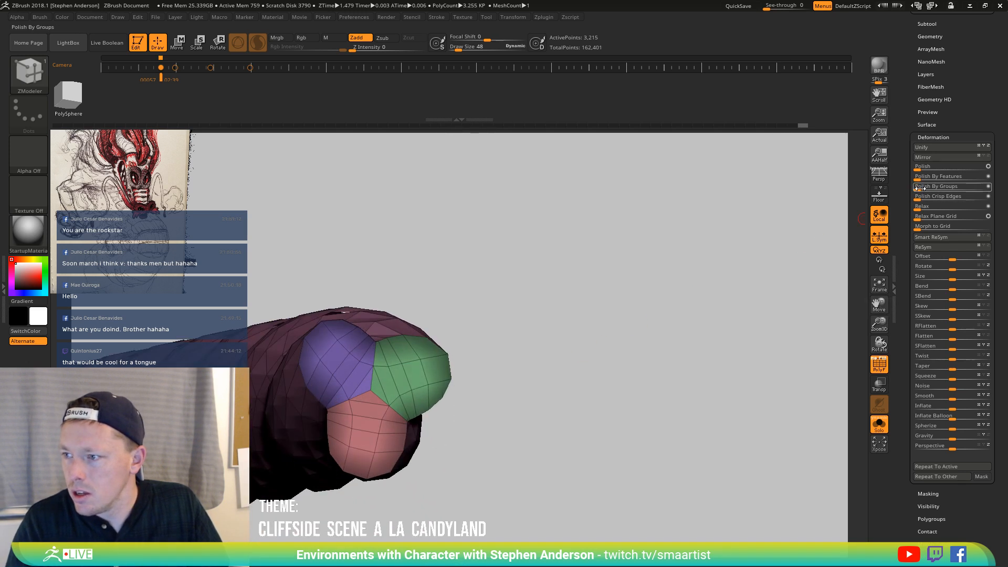
mouse_move(820, 237)
mouse_down()
mouse_move(601, 306)
mouse_move(574, 261)
mouse_move(545, 270)
mouse_move(558, 392)
mouse_move(522, 348)
mouse_up()
key(shift+f)
key(shift+f)
Set the ZModeler polygon action to Extrude with the Polygroup Island target for the tongue caps
right_drag(547, 363, 585, 310)
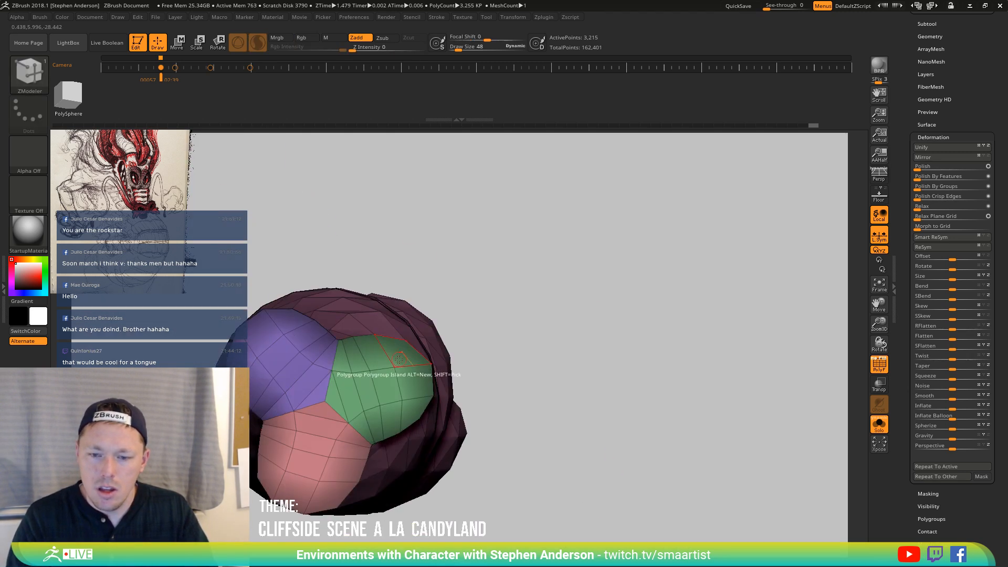
mouse_move(582, 291)
ctrl+mouse_down()
mouse_move(621, 297)
mouse_move(615, 326)
ctrl+mouse_up()
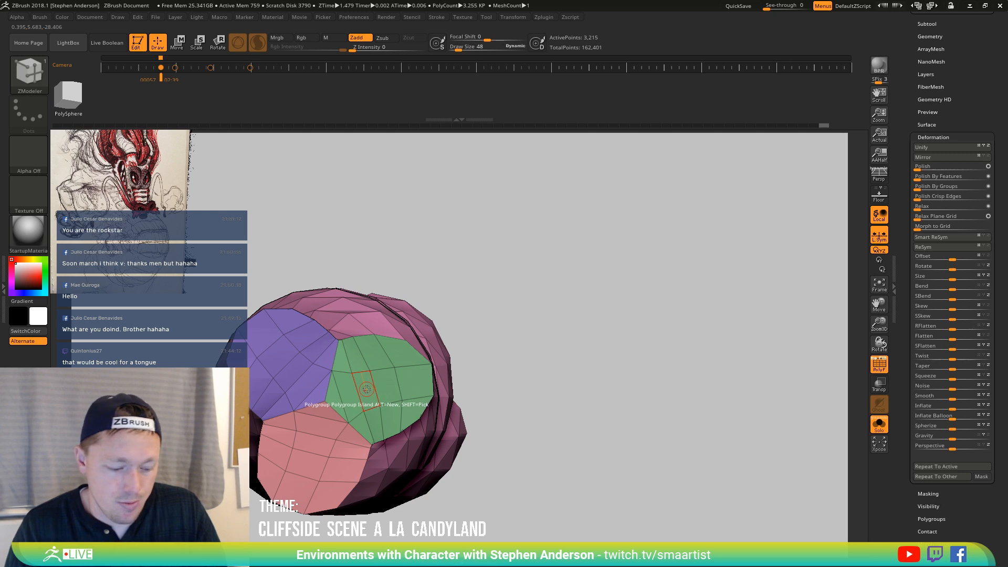
key(space)
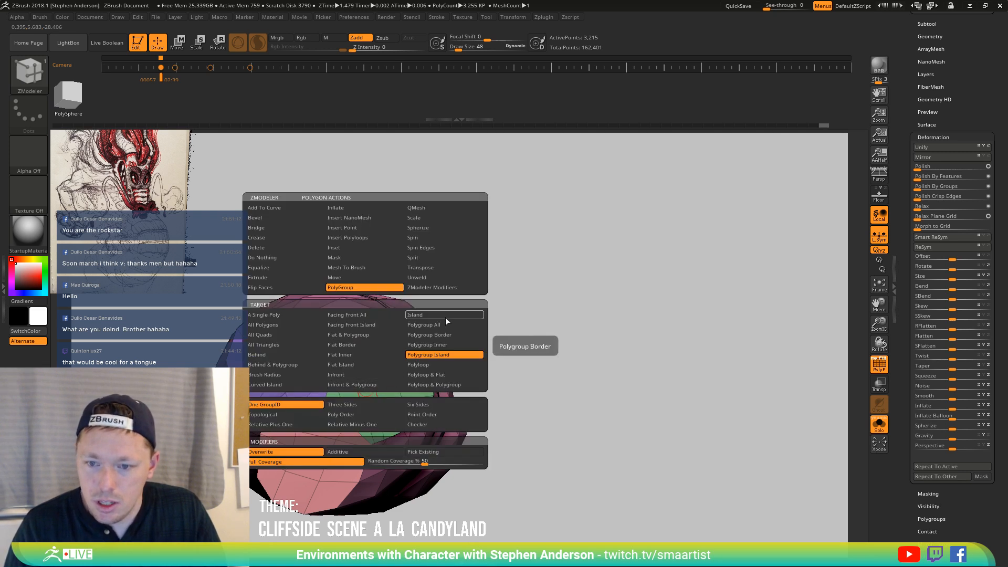
click(437, 210)
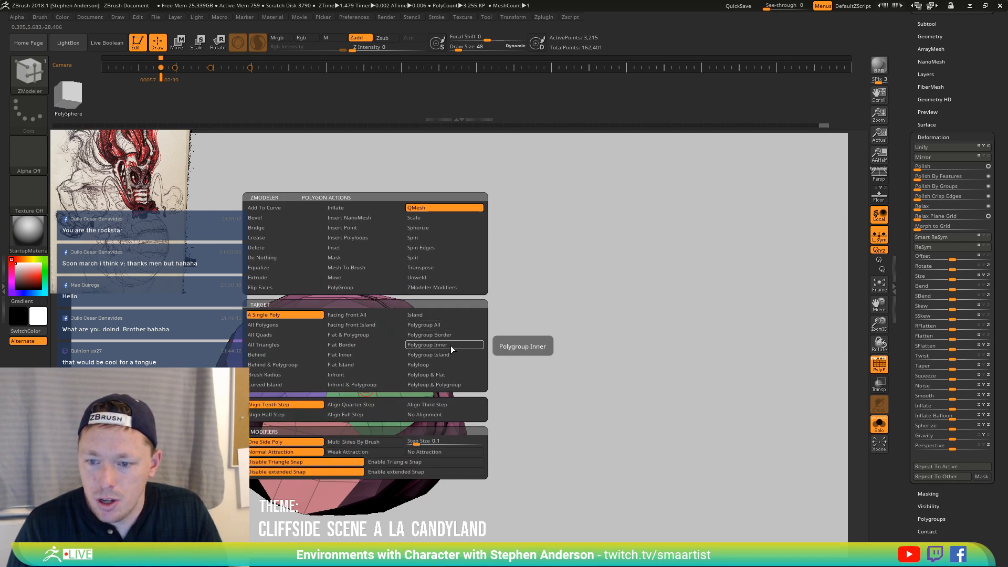
click(272, 277)
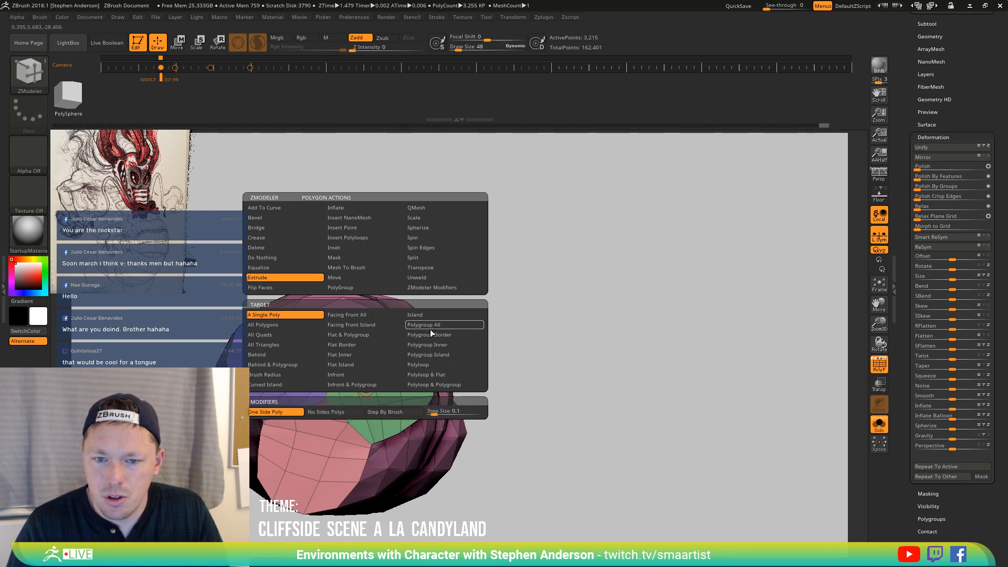
click(453, 355)
drag(612, 344, 449, 348)
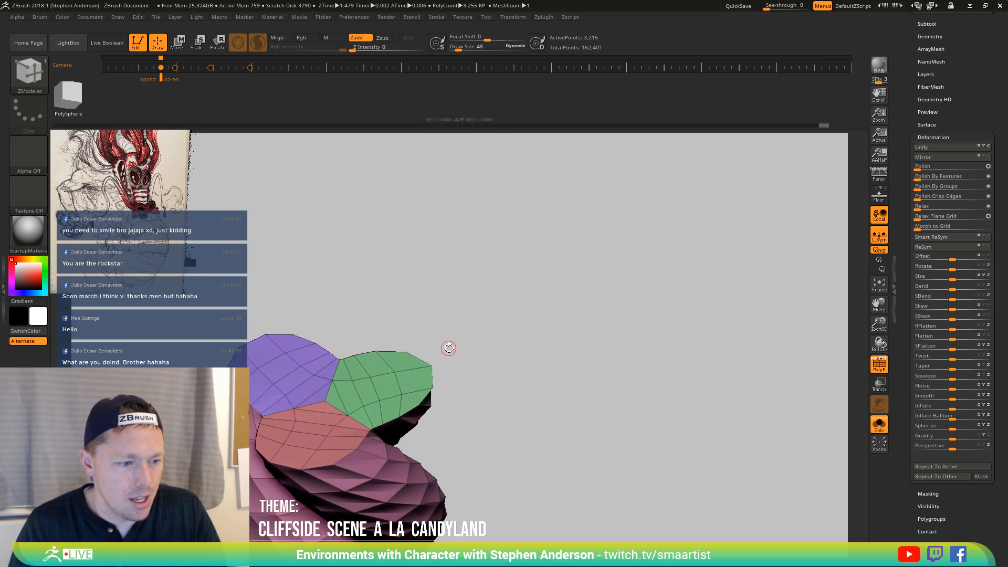
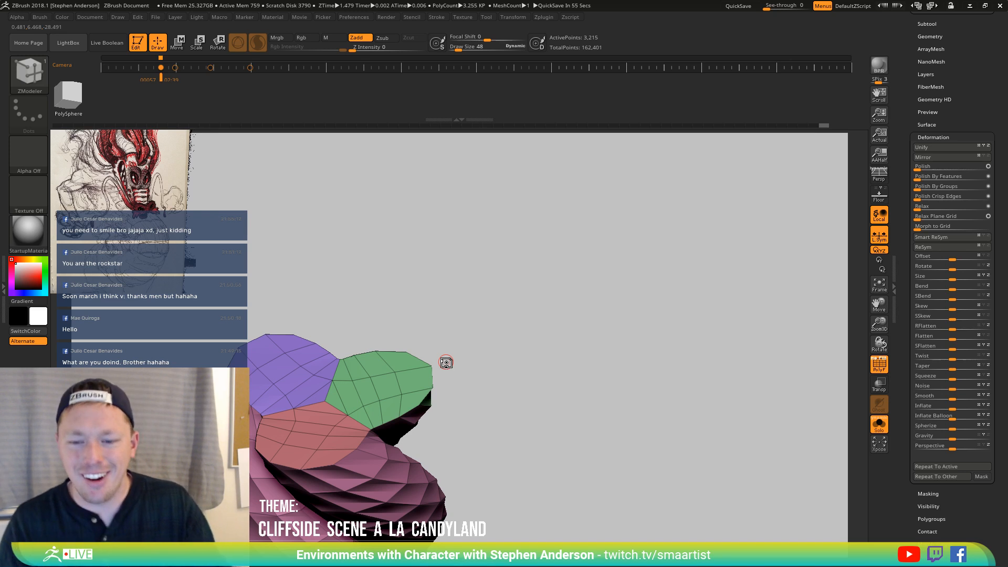
Try to extrude the green cap's polygroup island at the tongue tip and undo it
right_drag(392, 386, 396, 353)
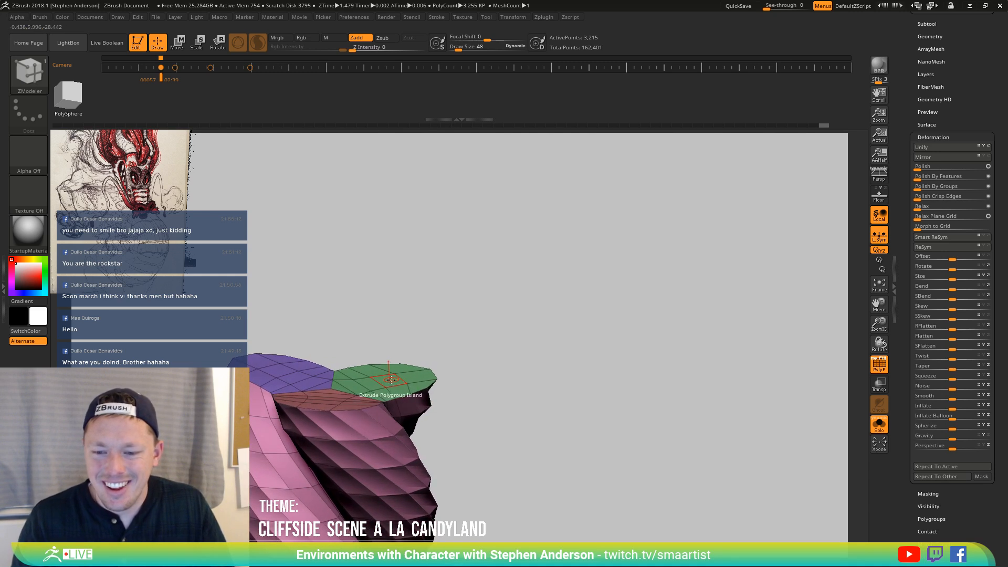
drag(391, 380, 454, 357)
key(ctrl+z)
mouse_move(466, 360)
right_down()
mouse_move(449, 355)
mouse_move(444, 364)
mouse_move(459, 361)
right_up()
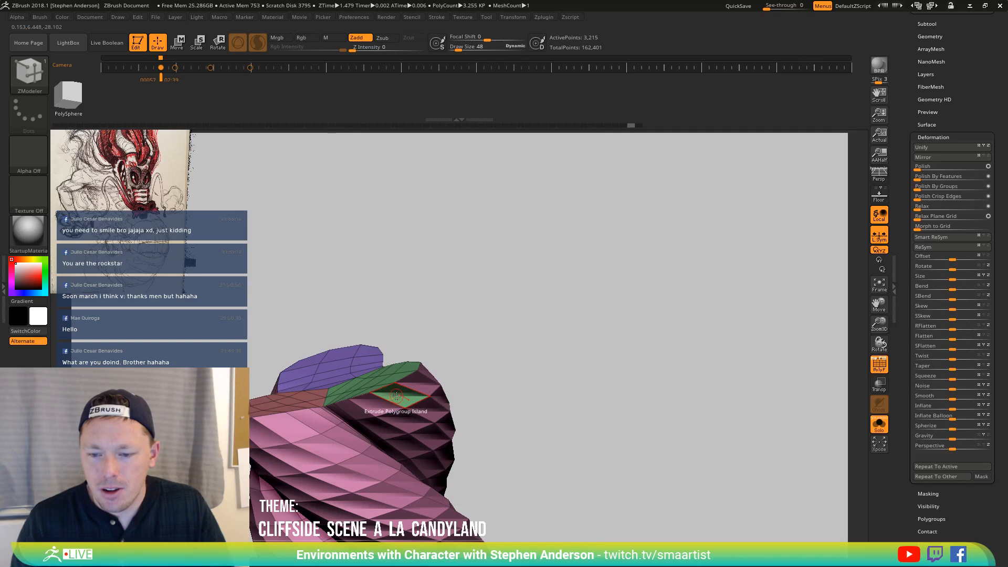
Reassign the stray green polygon on the strand's side to the pink strand polygroup, using the PolyGroup action on A Single Poly
key(space)
click(419, 287)
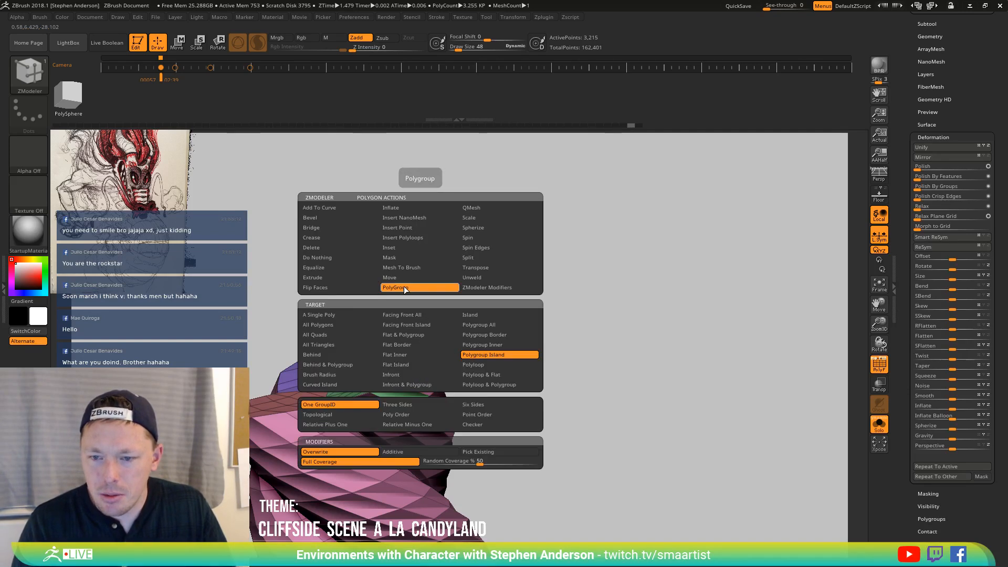
click(322, 326)
mouse_move(628, 335)
mouse_down()
mouse_move(603, 353)
mouse_move(645, 306)
mouse_move(627, 317)
mouse_move(608, 301)
mouse_up()
ctrl+right_drag(608, 302, 459, 443)
alt+right_drag(366, 365, 463, 367)
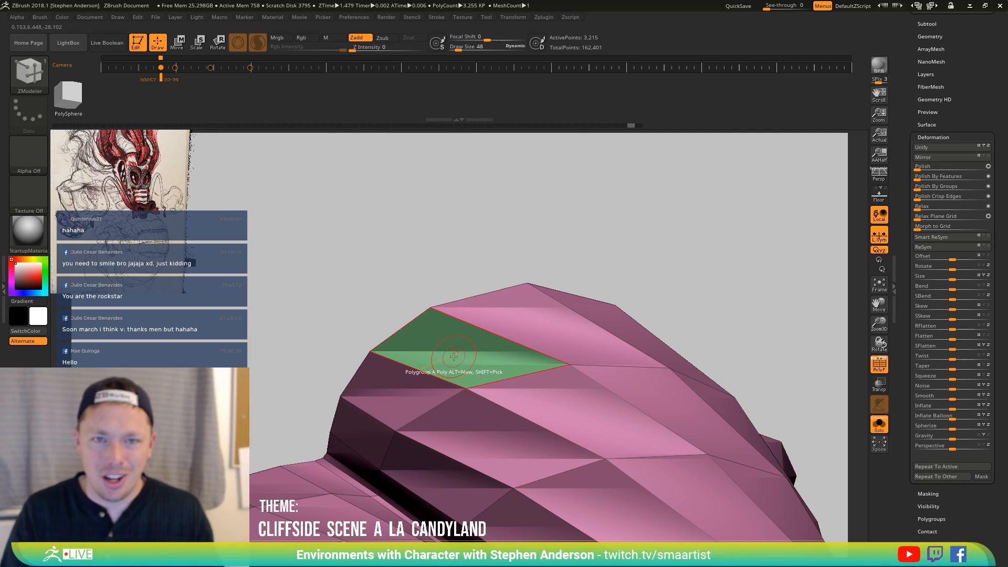
right_drag(540, 345, 548, 324)
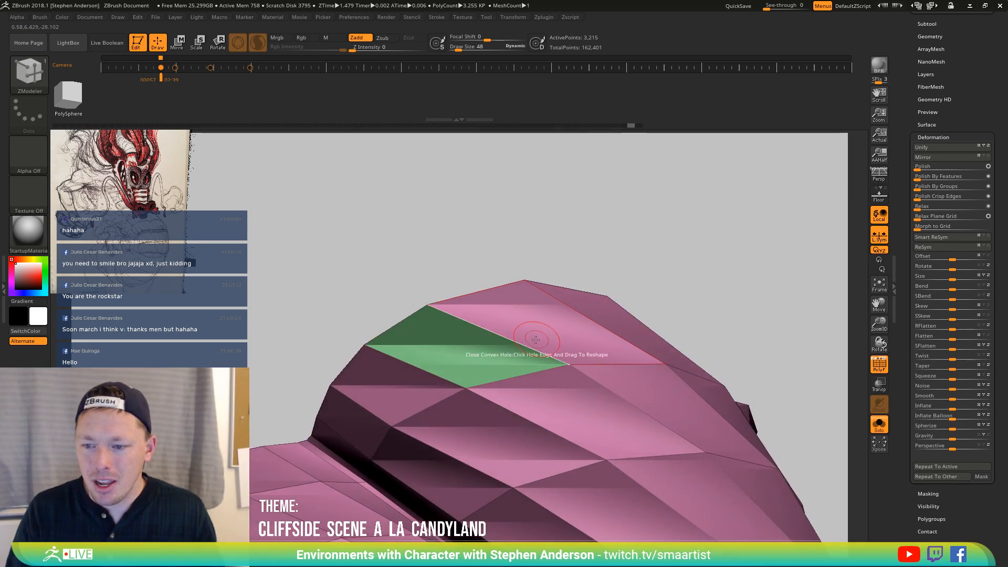
shift+click(556, 321)
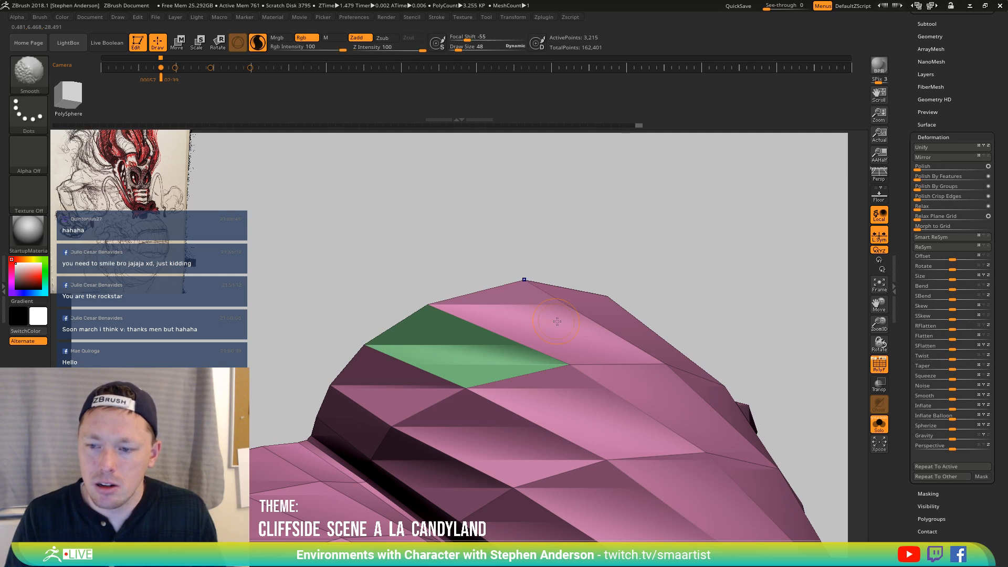
click(463, 349)
right_drag(593, 348, 465, 341)
Extrude the three tongue caps a short distance from the strands with the Polygroup Island target
key(space)
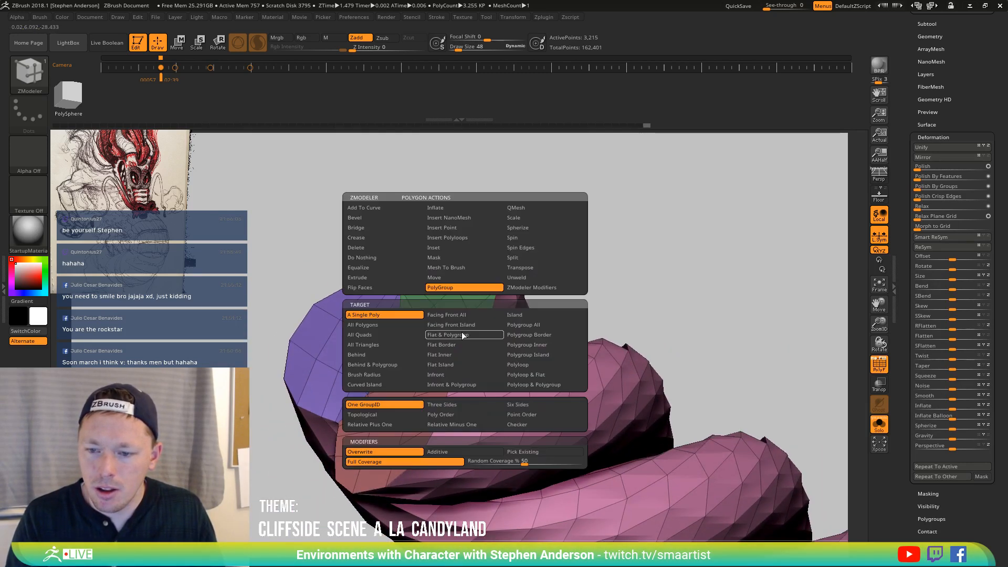
click(375, 270)
click(385, 275)
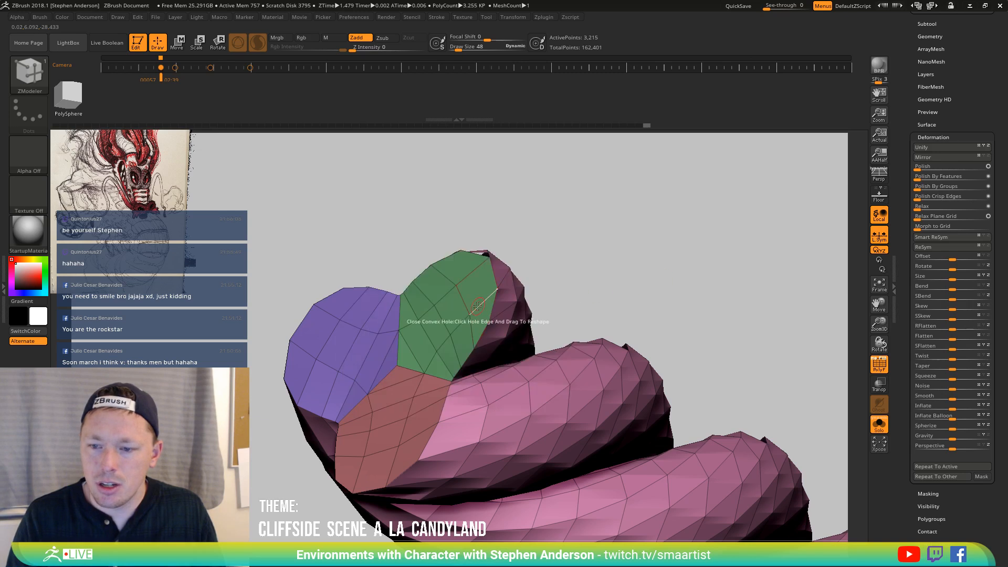
right_drag(477, 306, 453, 308)
mouse_move(453, 308)
mouse_down()
mouse_move(392, 293)
mouse_move(437, 309)
mouse_up()
mouse_move(437, 306)
right_down()
mouse_move(402, 419)
mouse_move(387, 396)
mouse_move(362, 441)
mouse_move(381, 402)
mouse_move(367, 404)
mouse_move(422, 442)
right_up()
click(405, 429)
click(330, 381)
Open a gap at the centre of the extruded caps by sliding their meeting points apart with Slide by Brush Radius
key(w)
ctrl+click(411, 341)
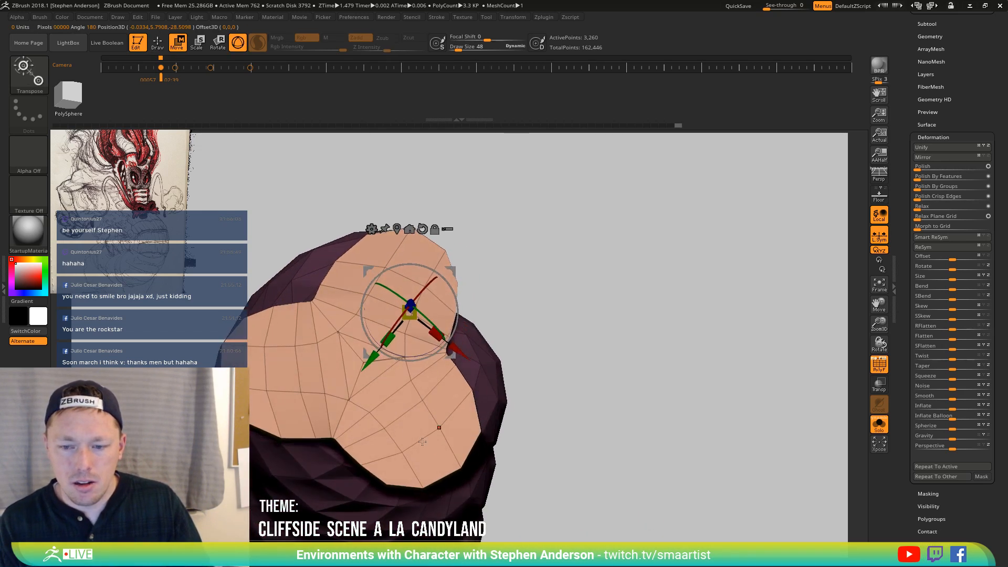
ctrl+right_drag(374, 416, 386, 451)
key(q)
ctrl+right_drag(358, 342, 377, 361)
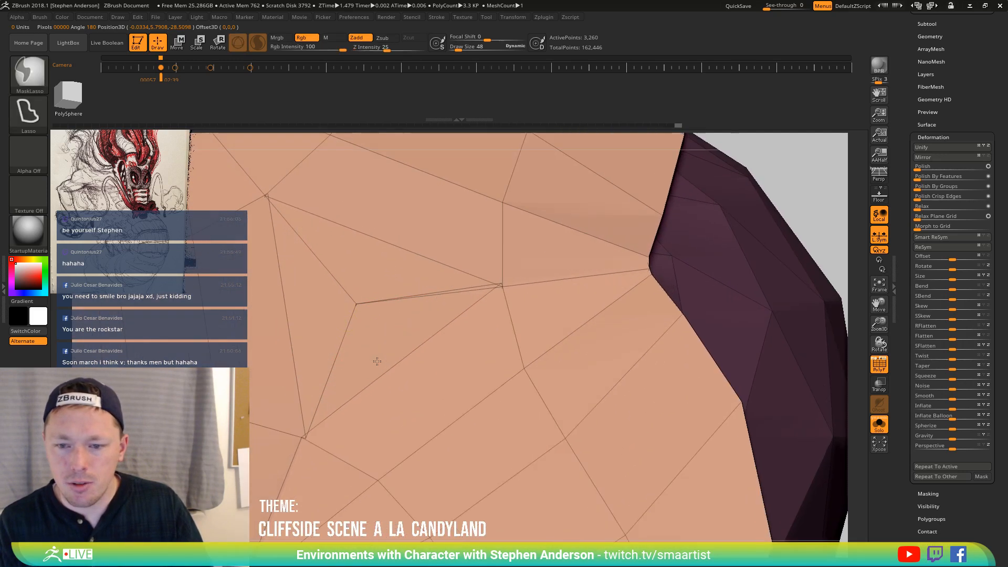
key(space)
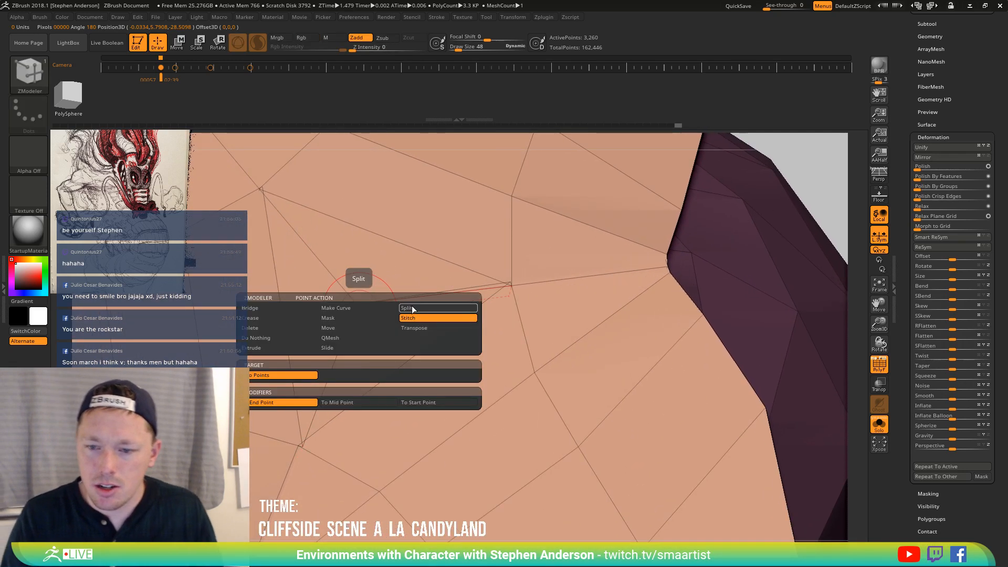
click(329, 348)
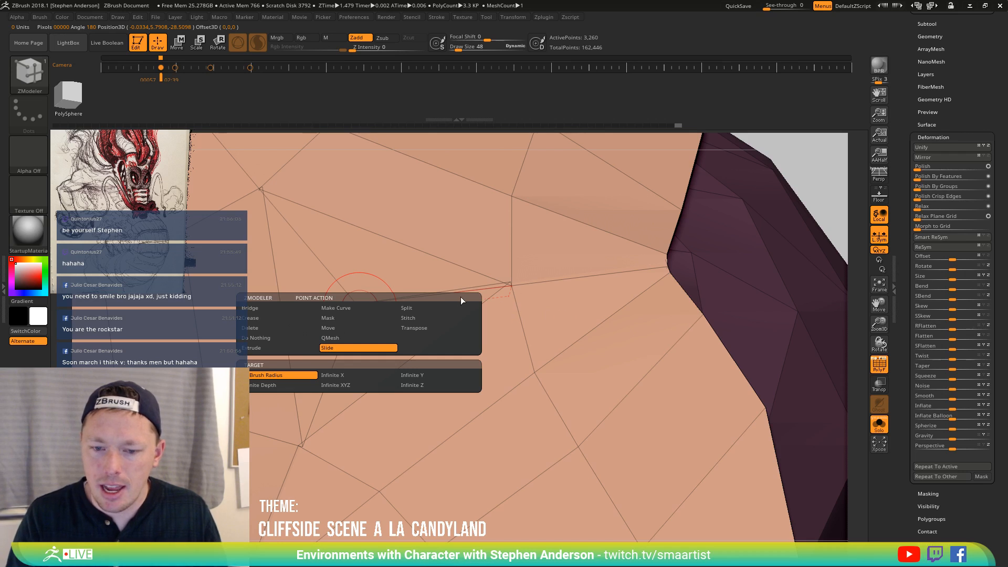
mouse_move(359, 297)
mouse_down()
mouse_move(354, 313)
mouse_move(372, 303)
mouse_move(338, 307)
mouse_move(385, 321)
mouse_move(370, 325)
mouse_move(361, 284)
mouse_up()
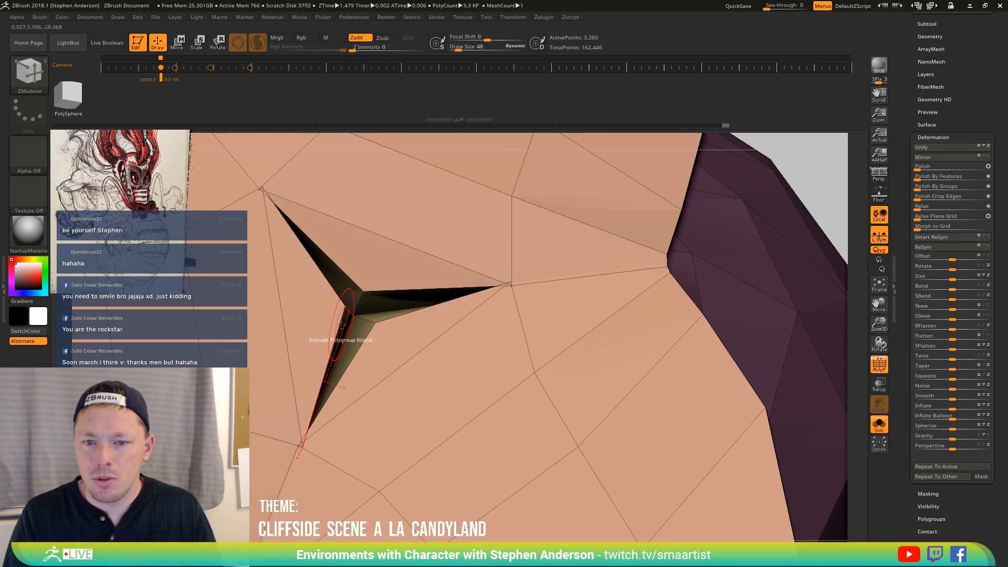
mouse_move(334, 305)
mouse_down()
mouse_move(320, 284)
mouse_move(322, 316)
mouse_up()
mouse_move(371, 336)
ctrl+right_down()
mouse_move(379, 270)
mouse_move(338, 368)
mouse_move(321, 349)
ctrl+right_up()
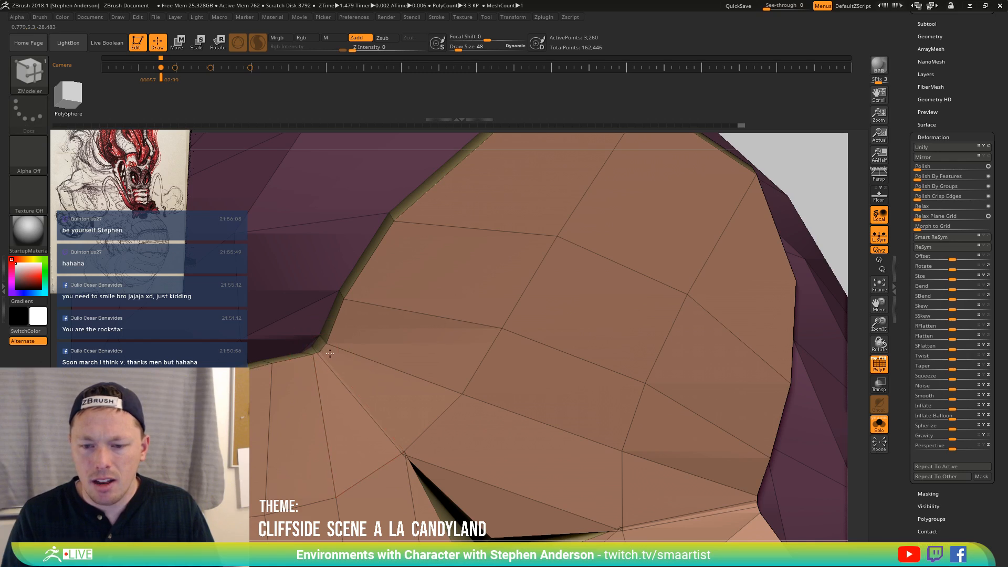
mouse_move(385, 387)
ctrl+right_down()
mouse_move(441, 409)
mouse_move(370, 331)
mouse_move(402, 355)
mouse_move(387, 344)
ctrl+right_up()
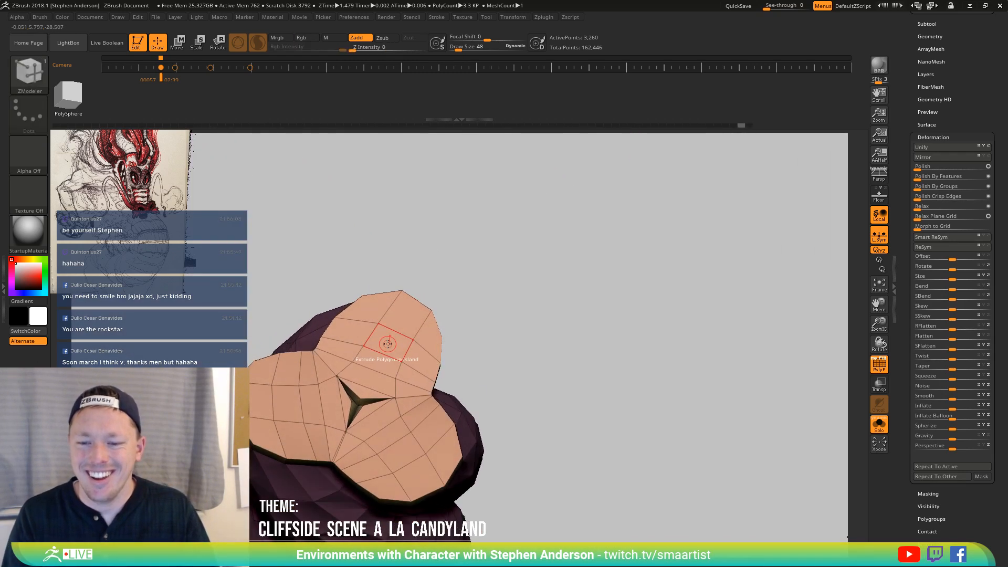
Give each of the three extruded caps its own polygroup with the PolyGroup action on Polygroup Island
key(space)
click(383, 288)
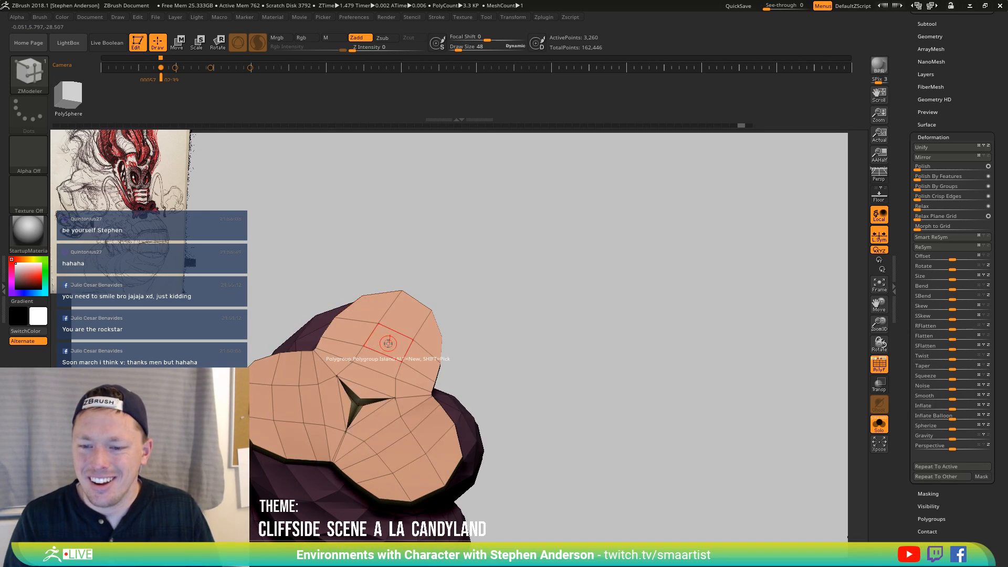
click(388, 343)
click(398, 449)
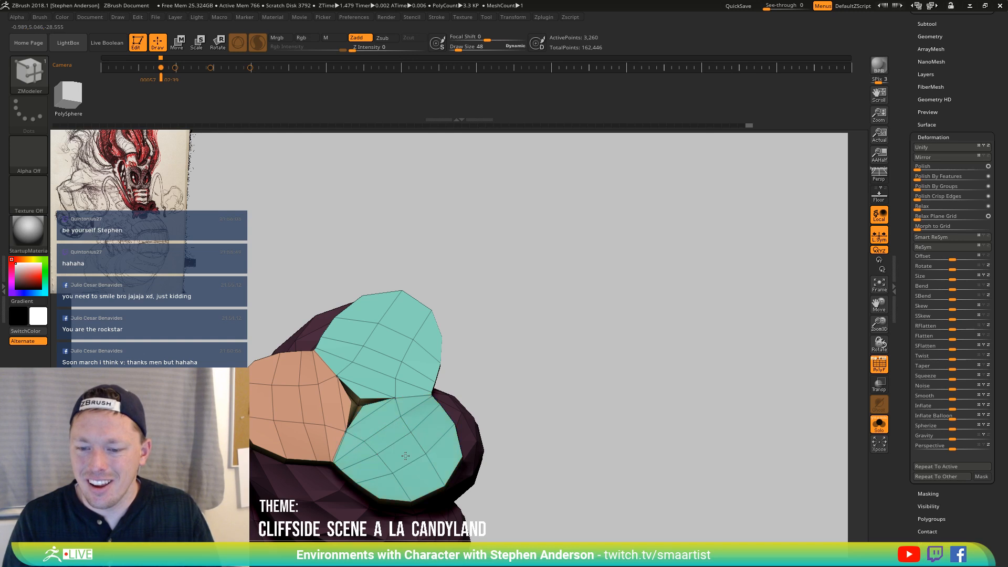
click(306, 407)
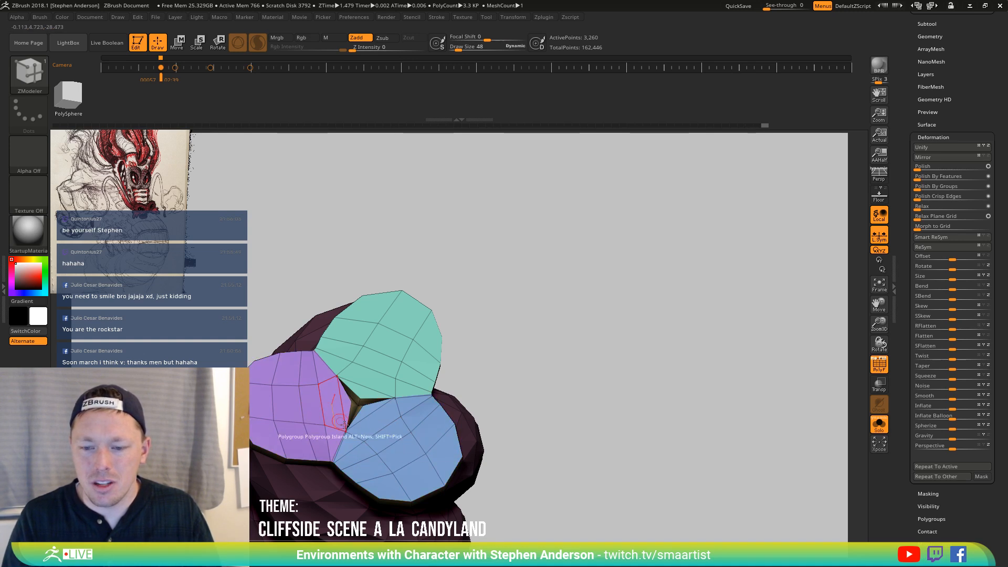
Reset the gizmo orientation and move the caps along Z to lengthen the extruded strand ends away from the tongue
right_drag(345, 426, 393, 406)
key(w)
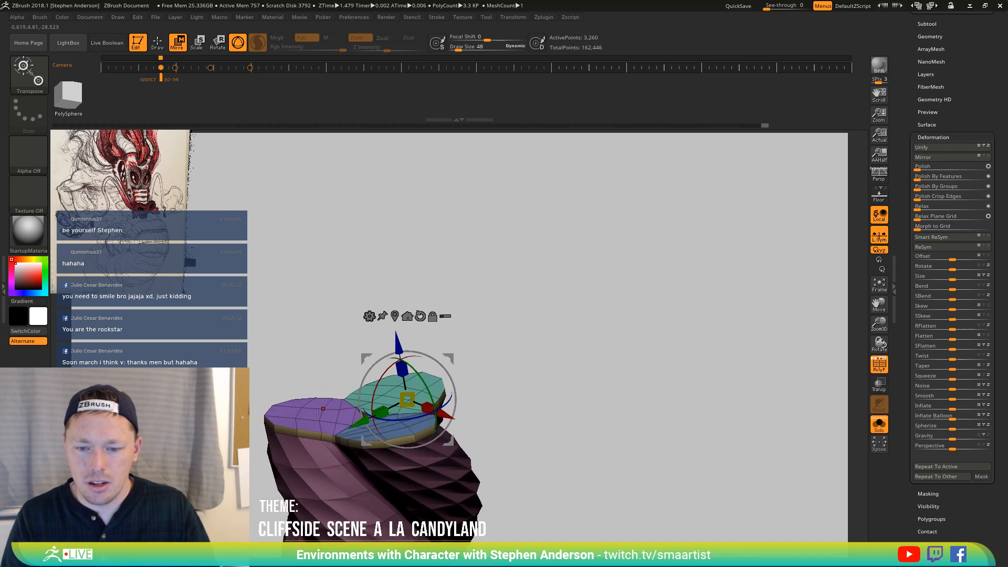
right_drag(393, 359, 392, 331)
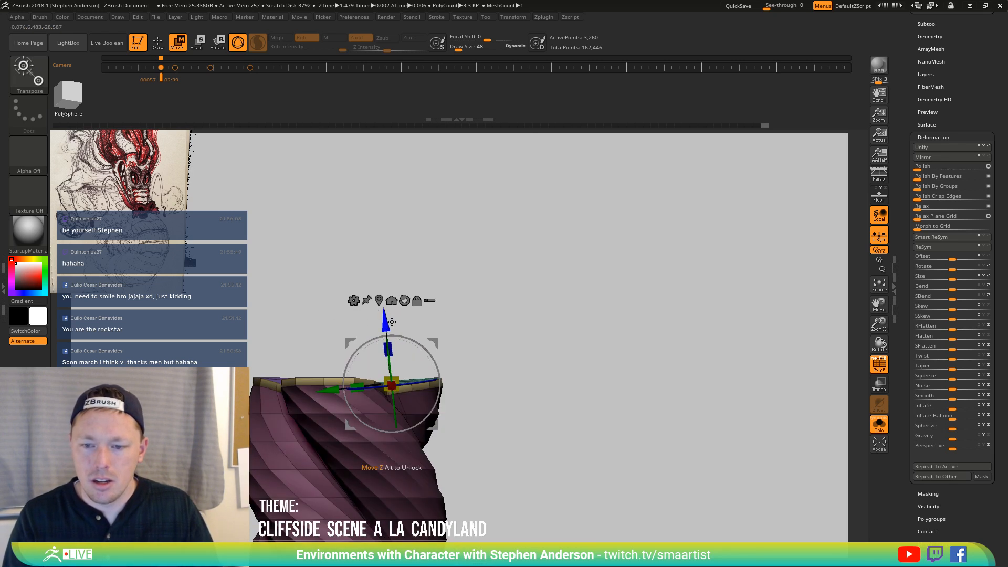
click(404, 300)
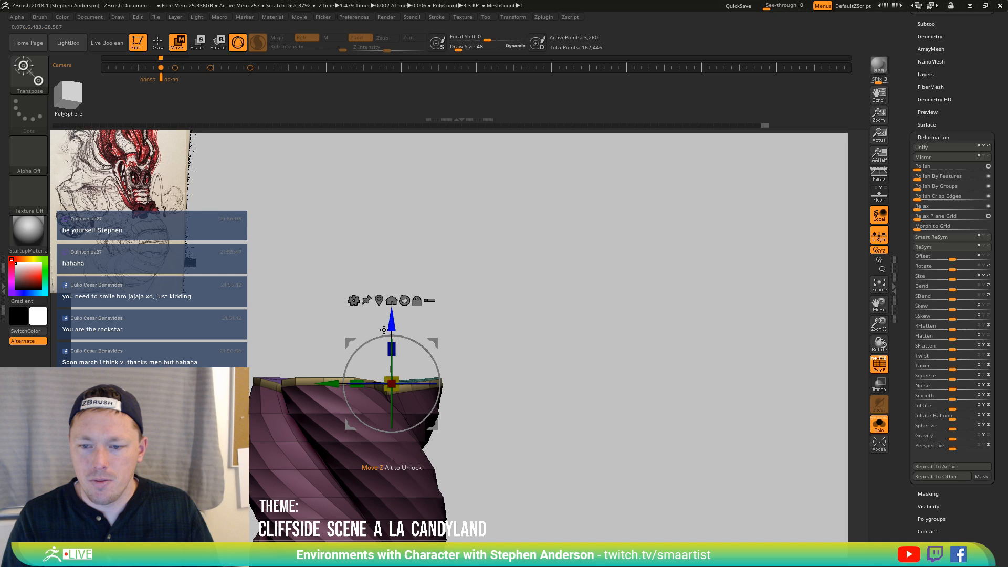
right_drag(384, 329, 436, 391)
Isolate the blue, green and purple caps one at a time and move each outward to splay the strand ends
ctrl+click(435, 370)
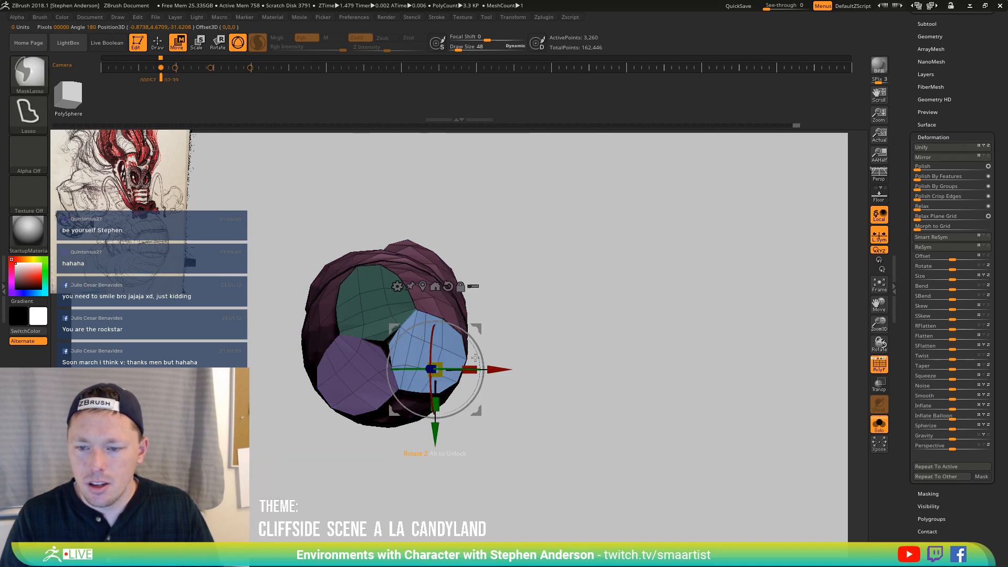
drag(484, 331, 523, 342)
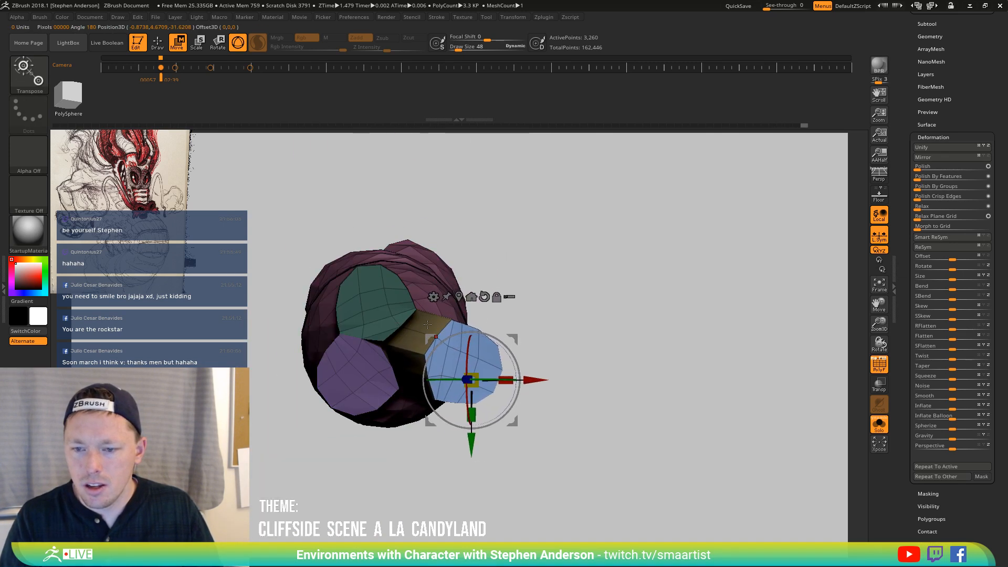
ctrl+click(365, 306)
drag(401, 261, 384, 227)
ctrl+click(342, 378)
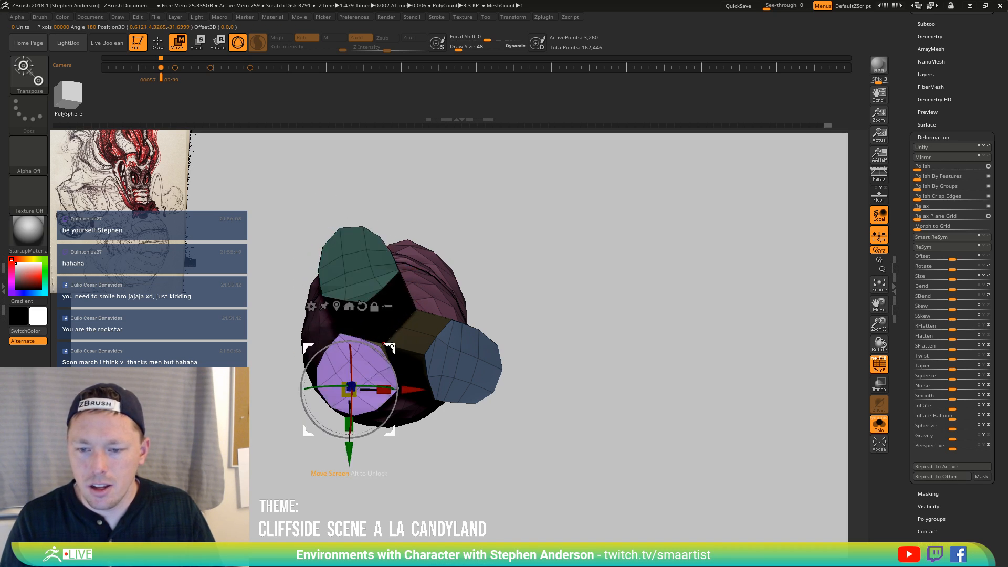
ctrl+drag(392, 346, 362, 374)
Examine the three splayed strand ends from several sides and against the twisted tongue
key(q)
right_drag(441, 374, 485, 341)
ctrl+right_drag(486, 342, 482, 280)
ctrl+drag(517, 294, 554, 340)
mouse_move(538, 338)
right_down()
mouse_move(527, 321)
mouse_move(549, 361)
mouse_move(551, 337)
right_up()
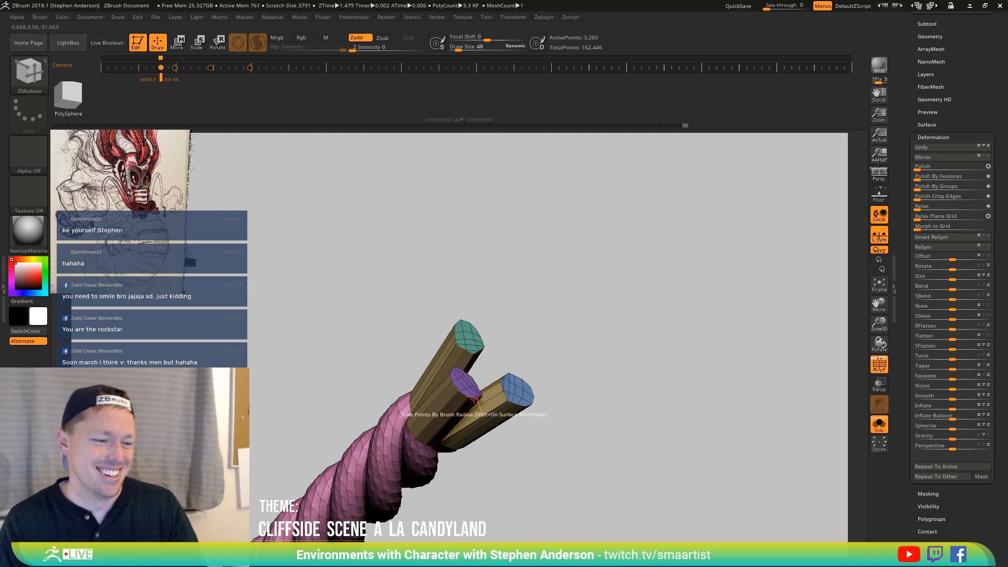
mouse_move(509, 381)
right_down()
mouse_move(517, 373)
mouse_move(504, 346)
mouse_move(509, 368)
right_up()
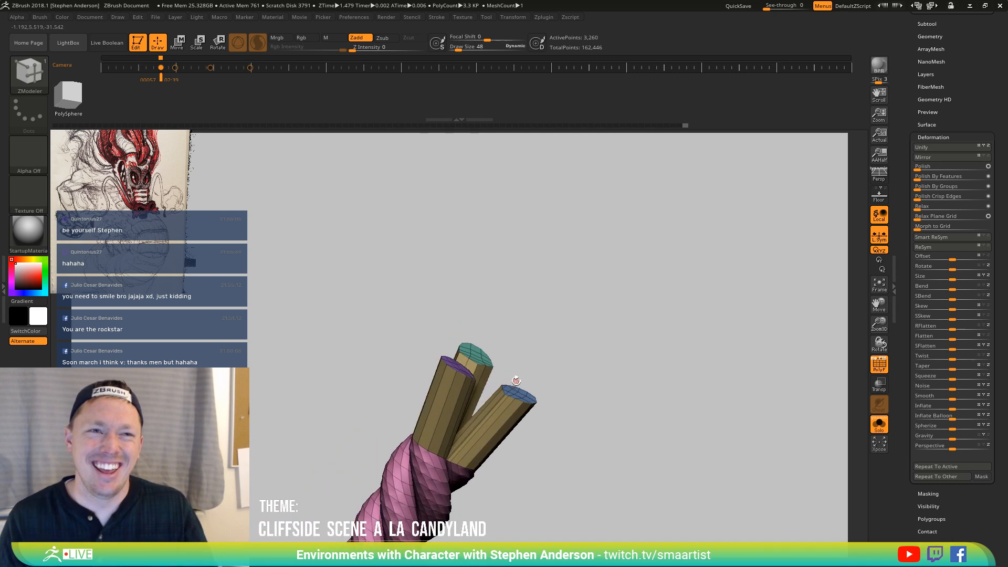
mouse_move(511, 371)
right_down()
mouse_move(528, 367)
mouse_move(540, 380)
mouse_move(520, 309)
mouse_move(516, 332)
mouse_move(470, 378)
mouse_move(457, 429)
right_up()
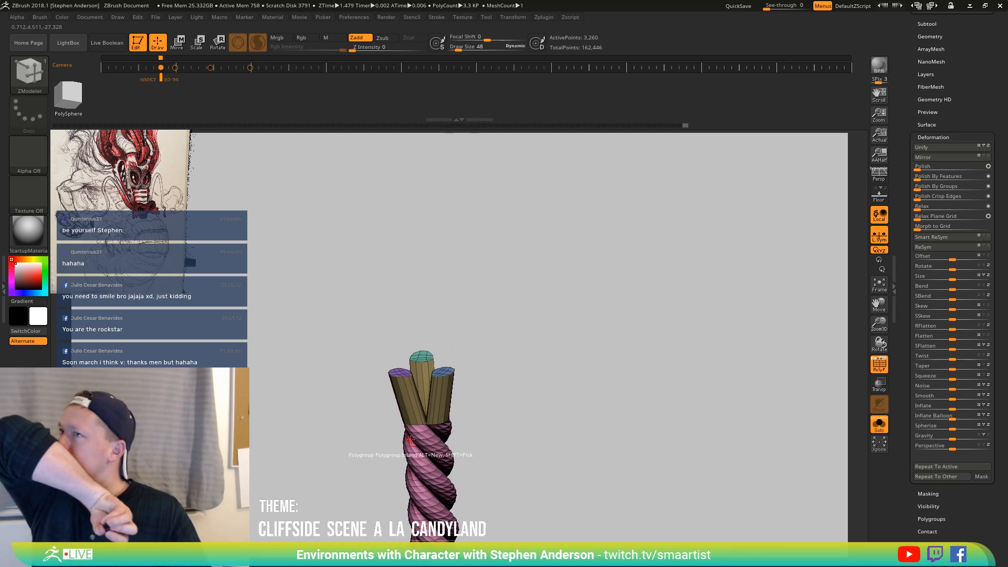
mouse_move(282, 343)
right_down()
mouse_move(306, 407)
mouse_move(349, 426)
mouse_move(458, 403)
mouse_move(450, 361)
mouse_move(459, 347)
mouse_move(396, 396)
mouse_move(404, 412)
mouse_move(495, 429)
mouse_move(453, 384)
right_up()
Turn off the polygroup wireframe display and inspect the splayed strand ends up close with the ZModeler brush ready
key(shift+f)
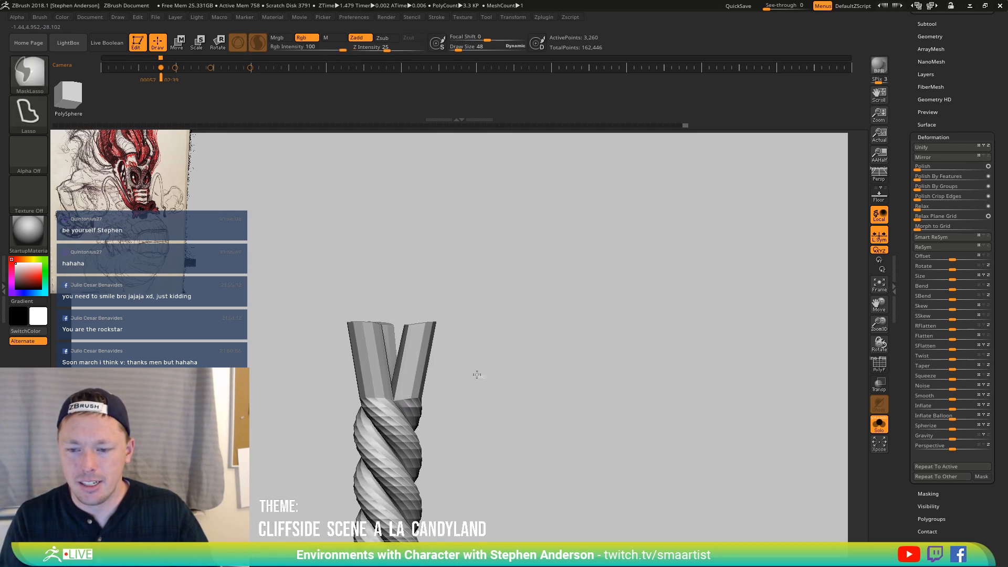
mouse_move(476, 374)
ctrl+mouse_down()
mouse_move(252, 299)
mouse_move(577, 274)
ctrl+mouse_up()
key(b)
key(z)
key(m)
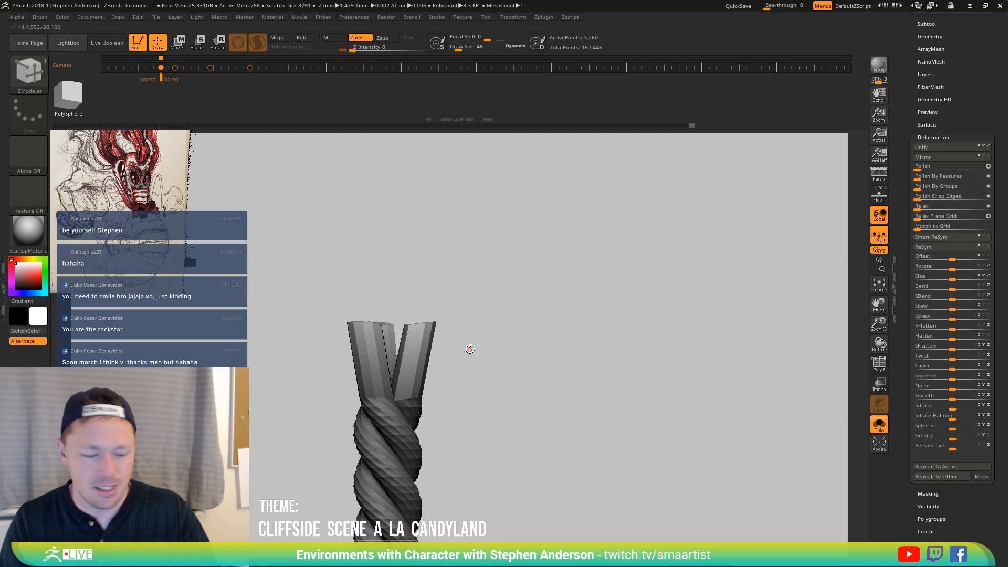
key(w)
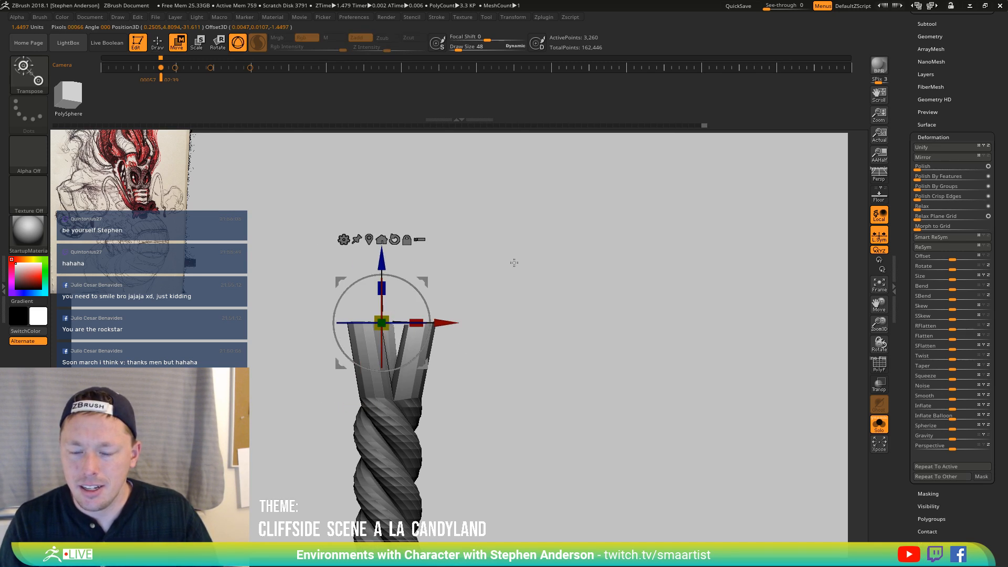
drag(513, 263, 502, 375)
alt+drag(423, 365, 429, 357)
right_drag(478, 335, 539, 406)
key(q)
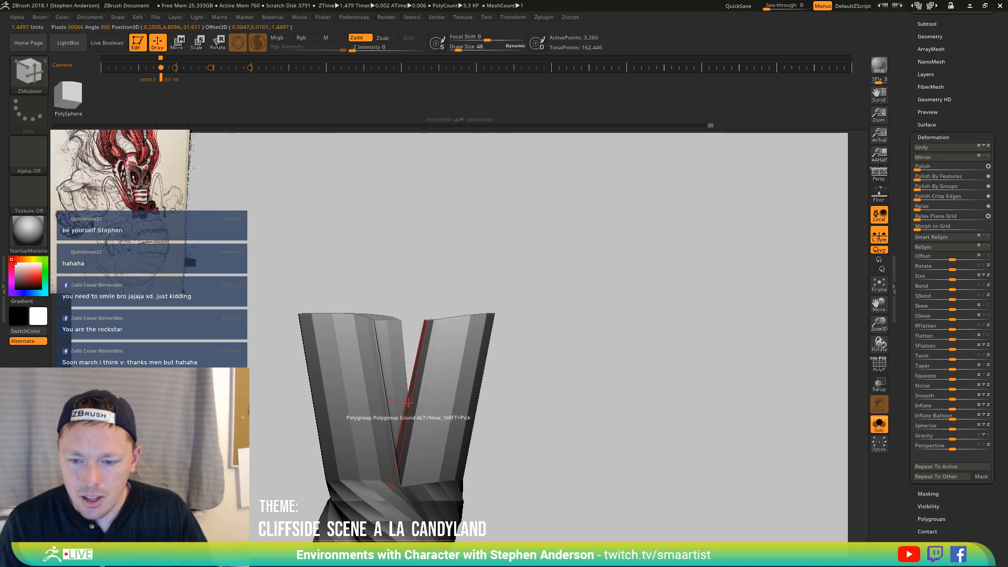
Set the ZModeler edge action to Insert with Multiple EdgeLoops, Specified Resolution and Same Polygroup
key(space)
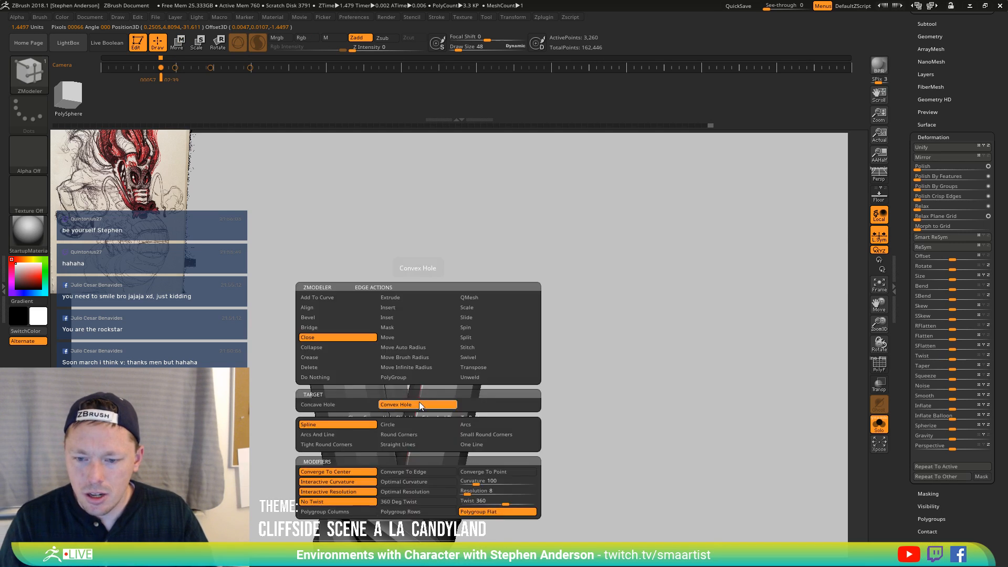
click(396, 311)
click(347, 404)
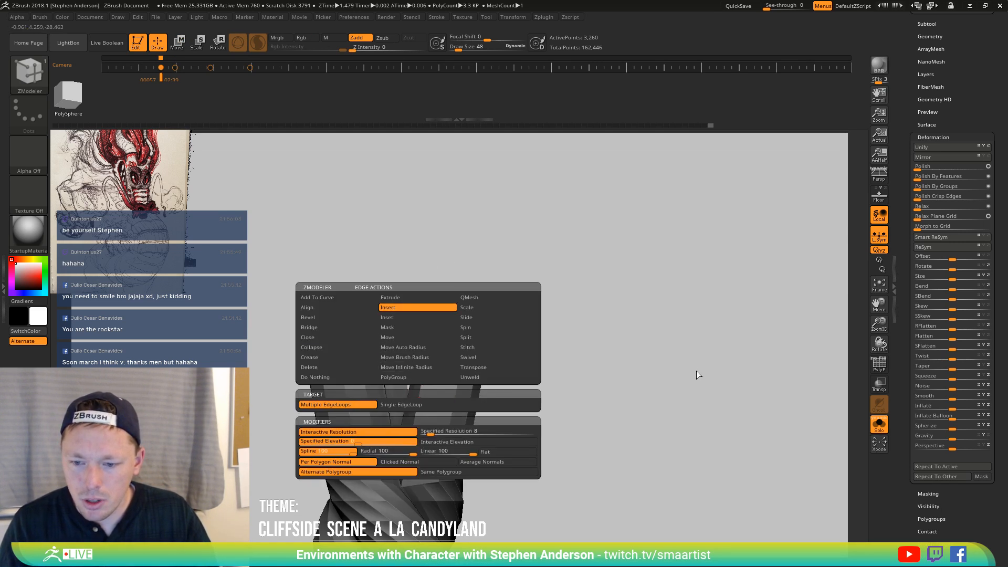
click(435, 432)
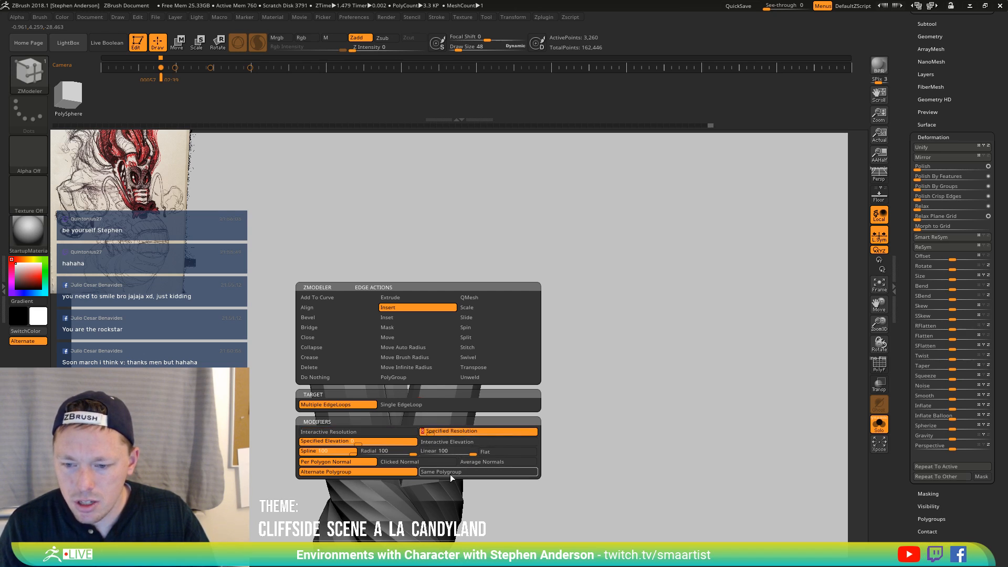
click(464, 470)
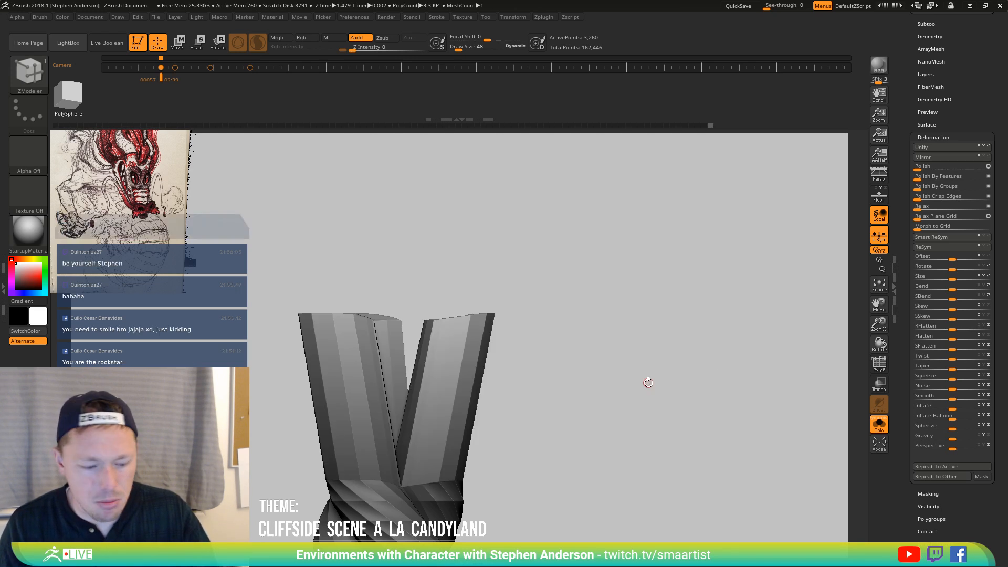
Display the polygroup wireframe and insert multiple edge loops along all three strand ends
key(shift+f)
click(454, 406)
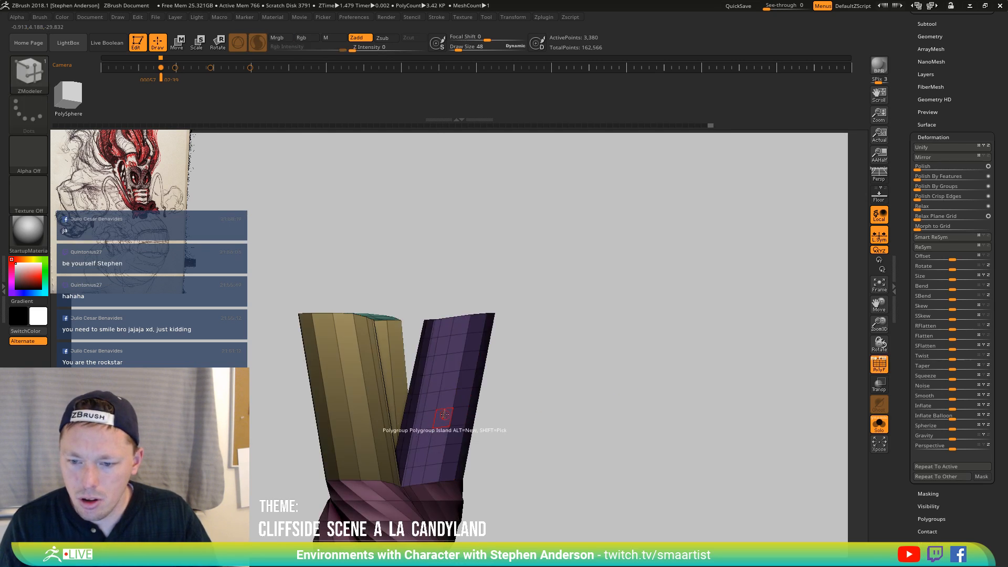
click(361, 389)
click(366, 388)
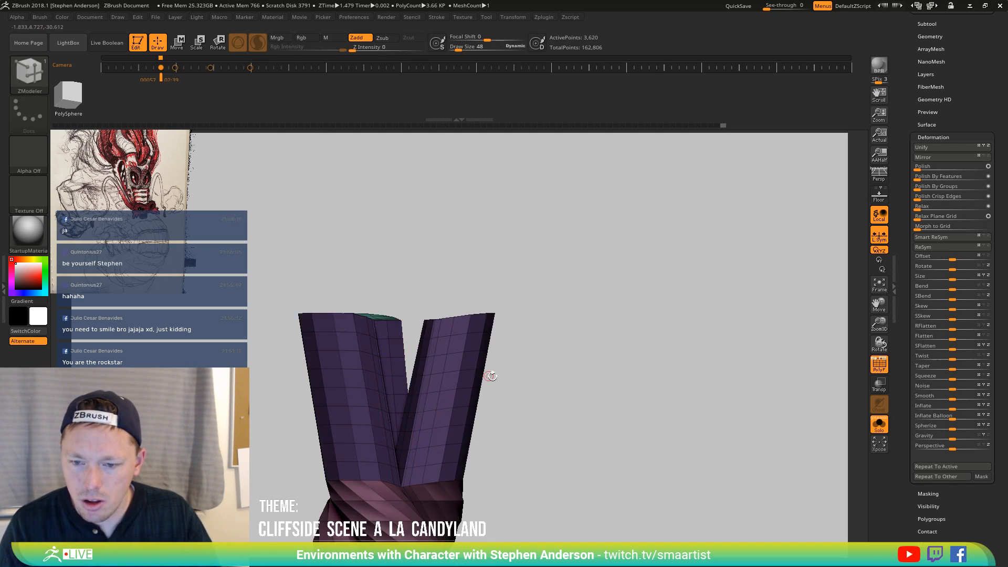
Mask the purple strand ends by polygroup and invert the mask so it protects the twisted rope instead
drag(598, 382, 416, 367)
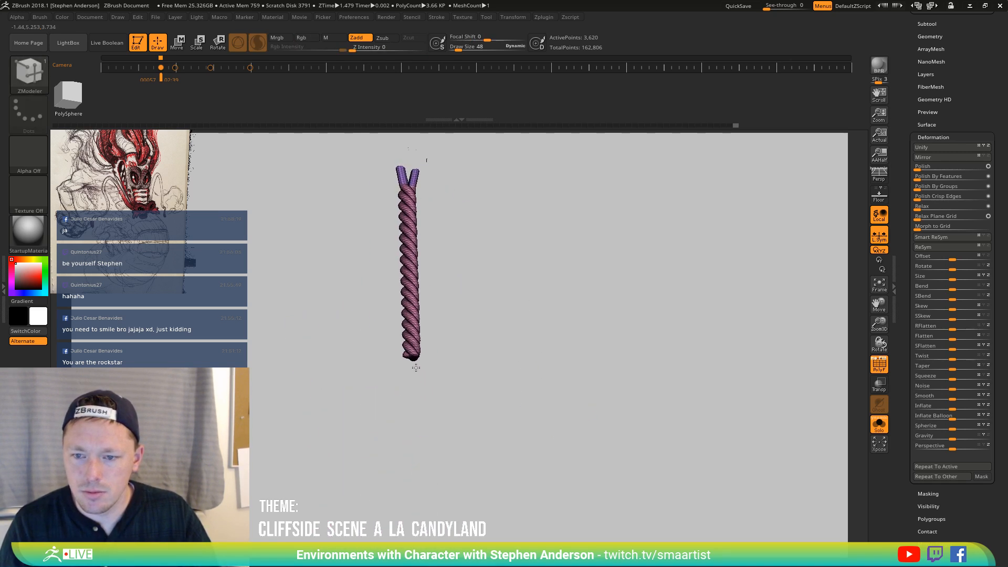
key(w)
alt+click(416, 310)
right_drag(489, 318, 542, 387)
alt+right_drag(535, 275, 505, 405)
mouse_move(505, 406)
right_down()
mouse_move(491, 349)
mouse_move(490, 407)
right_up()
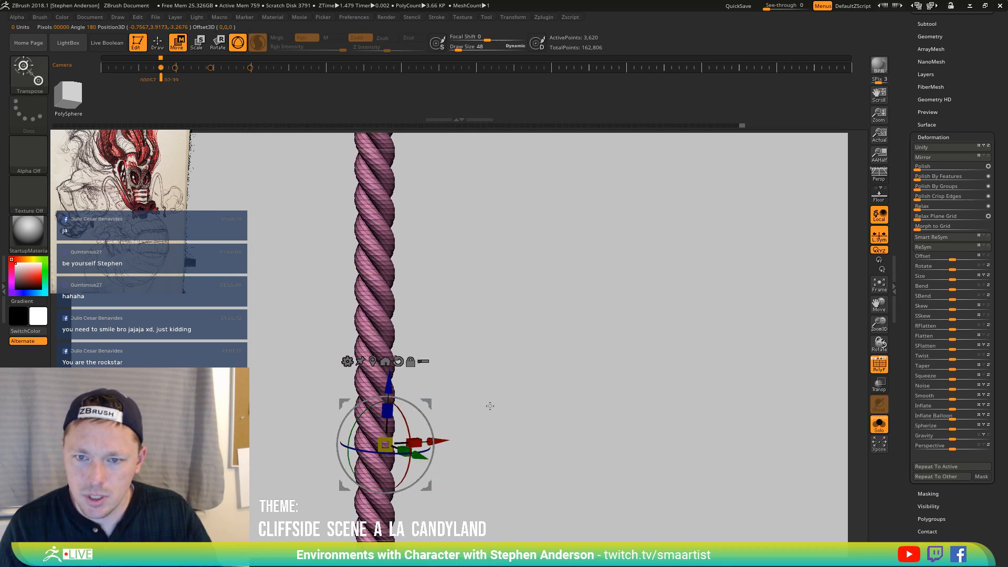
alt+right_drag(492, 257, 525, 498)
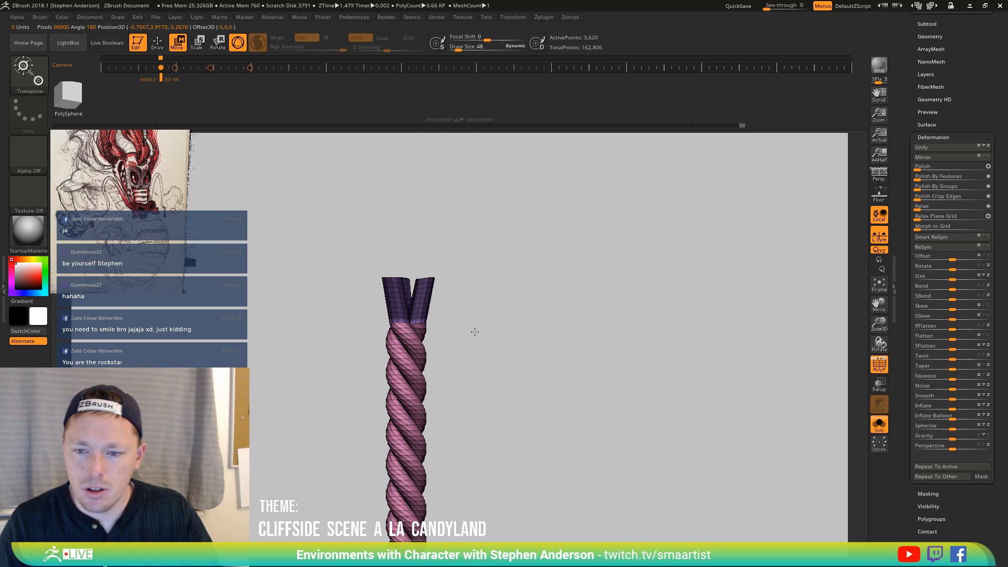
key(q)
key(ctrl)
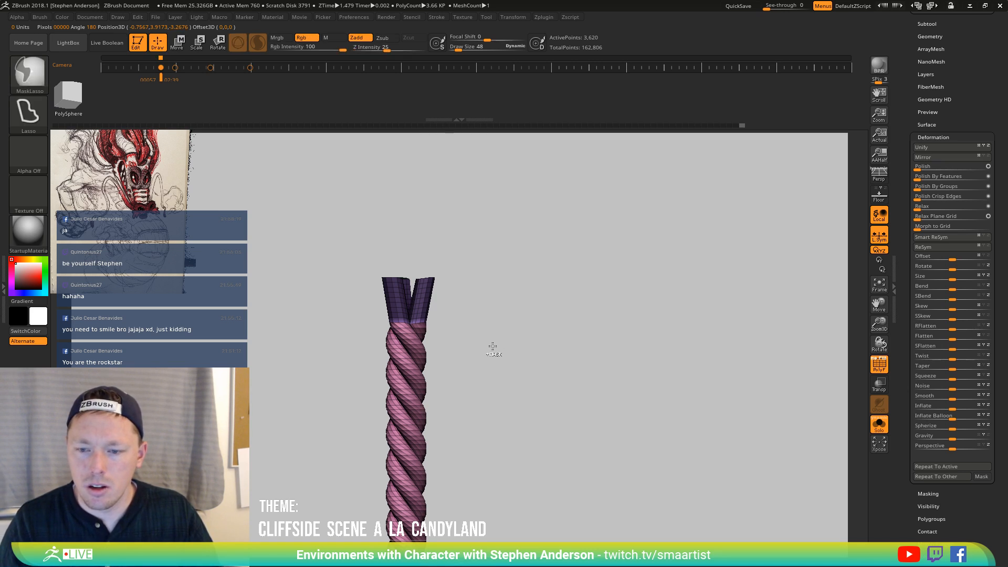
ctrl+click(499, 351)
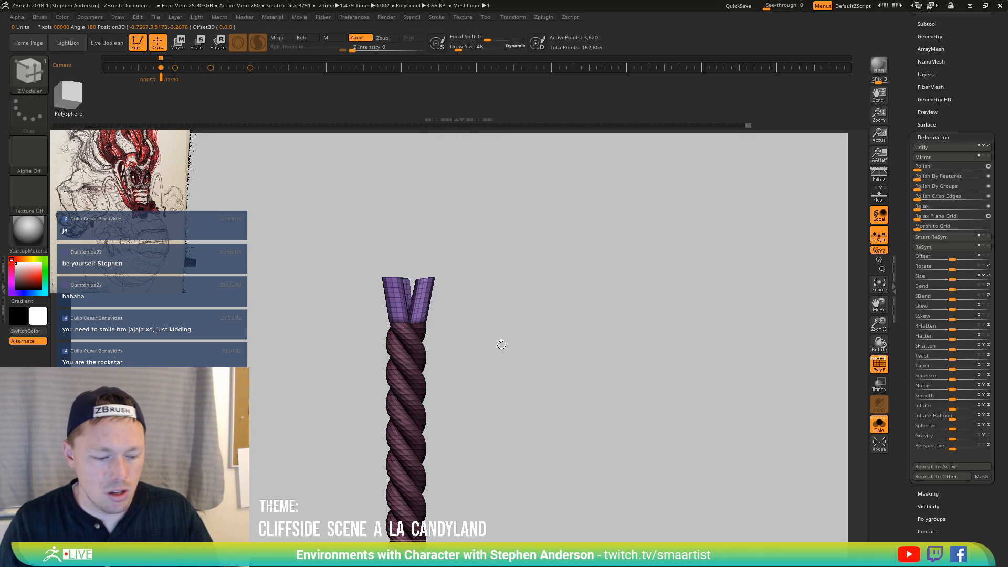
Center the transform gizmo on the unmasked strand ends
key(w)
click(424, 278)
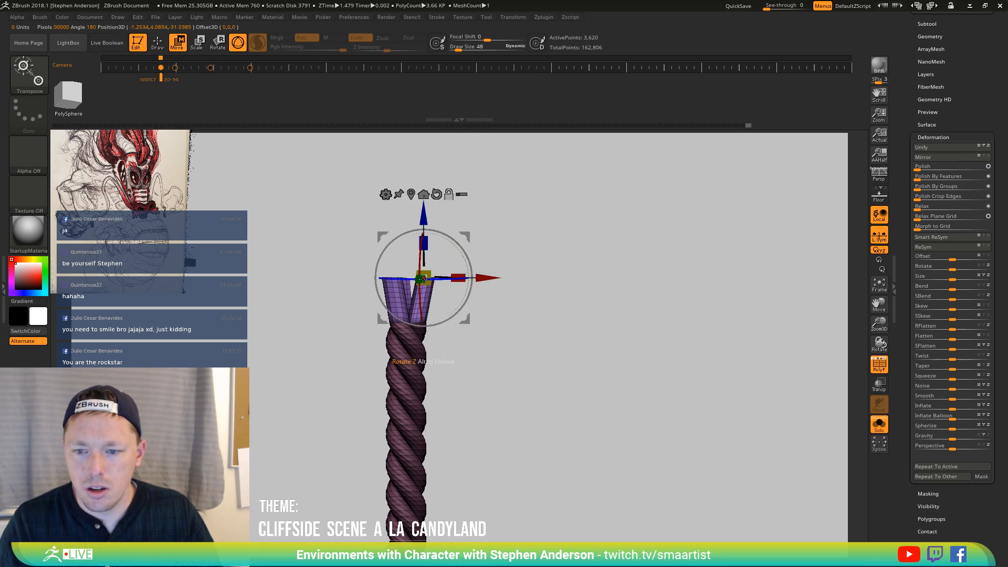
ctrl+right_drag(523, 229, 508, 283)
click(412, 195)
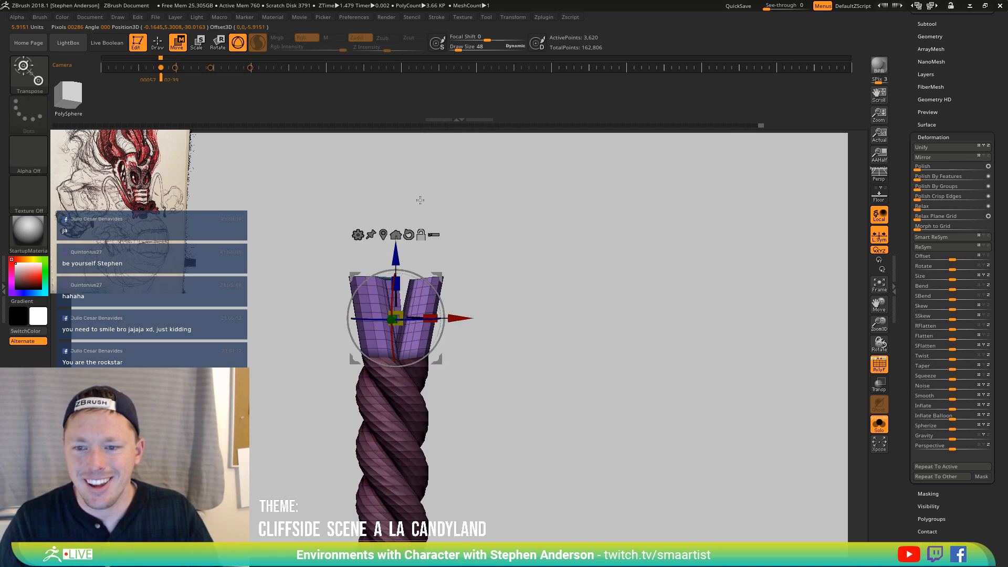
click(409, 234)
drag(526, 214, 486, 331)
alt+drag(442, 275, 477, 263)
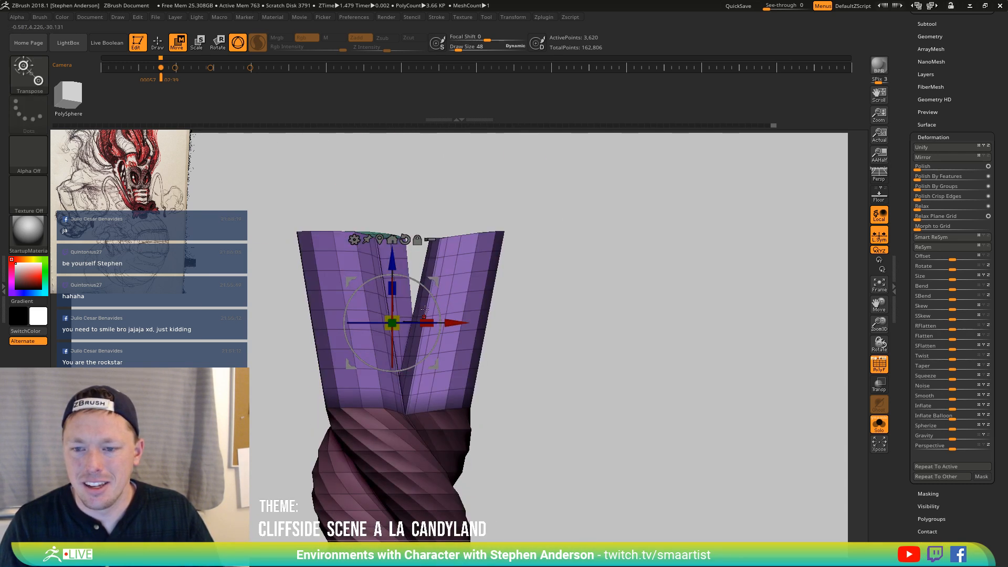
Replace the gizmo with a Rotate transpose line running from the center of the strands' base straight up past their tips
key(y)
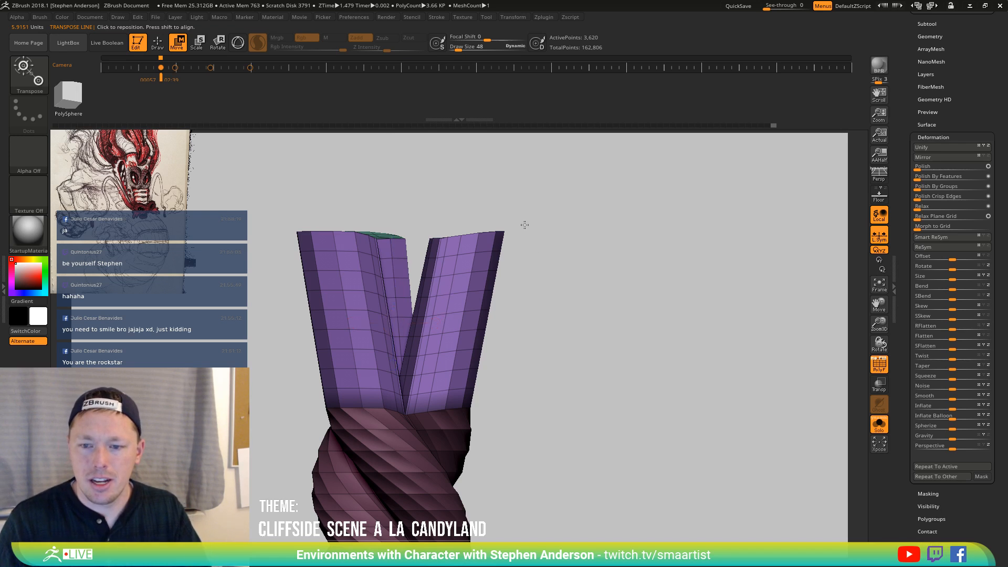
mouse_move(524, 225)
alt+right_down()
mouse_move(534, 367)
mouse_move(507, 291)
mouse_move(494, 285)
alt+right_up()
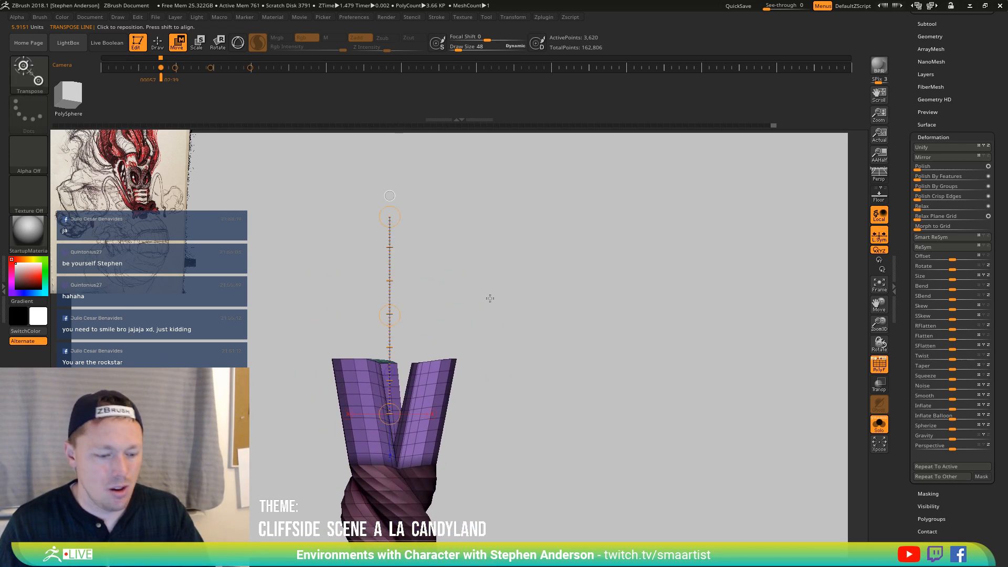
key(r)
alt+right_drag(458, 254, 475, 254)
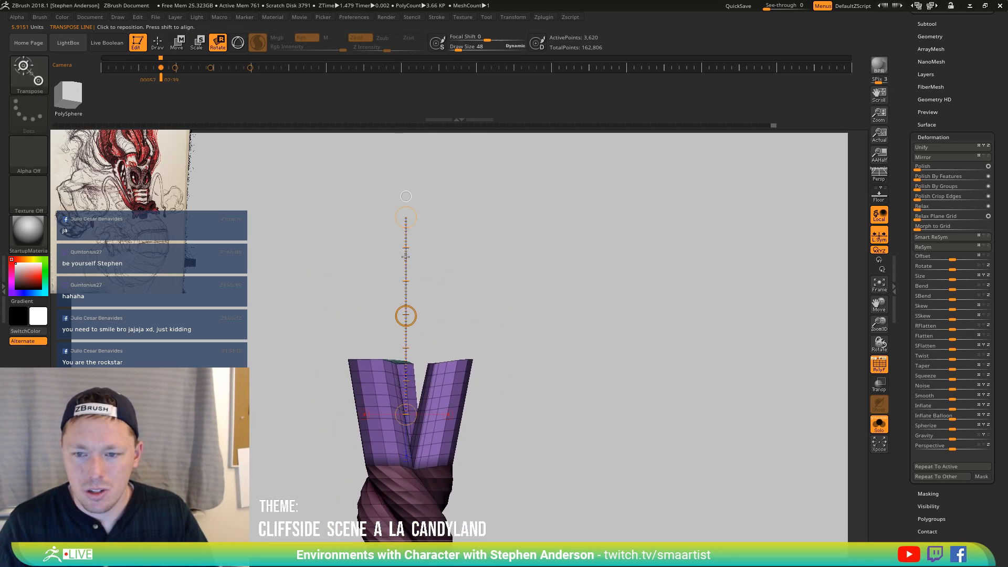
drag(406, 253, 411, 306)
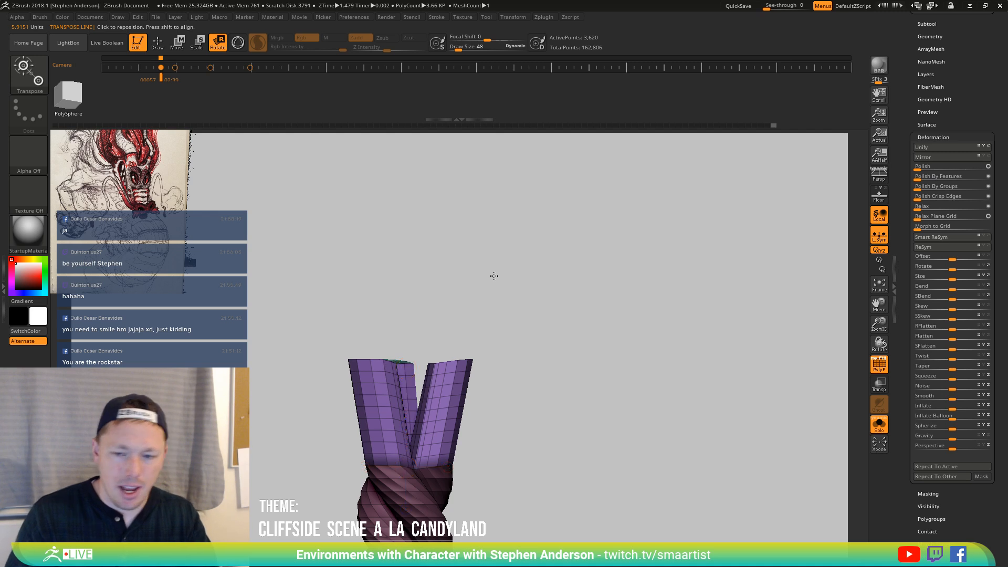
right_drag(494, 275, 496, 395)
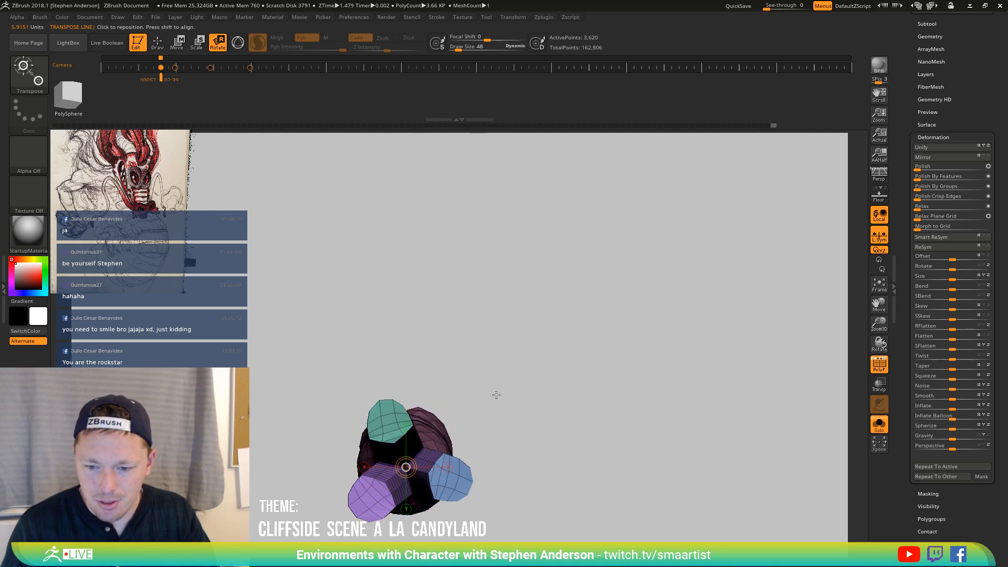
shift+drag(496, 395, 485, 299)
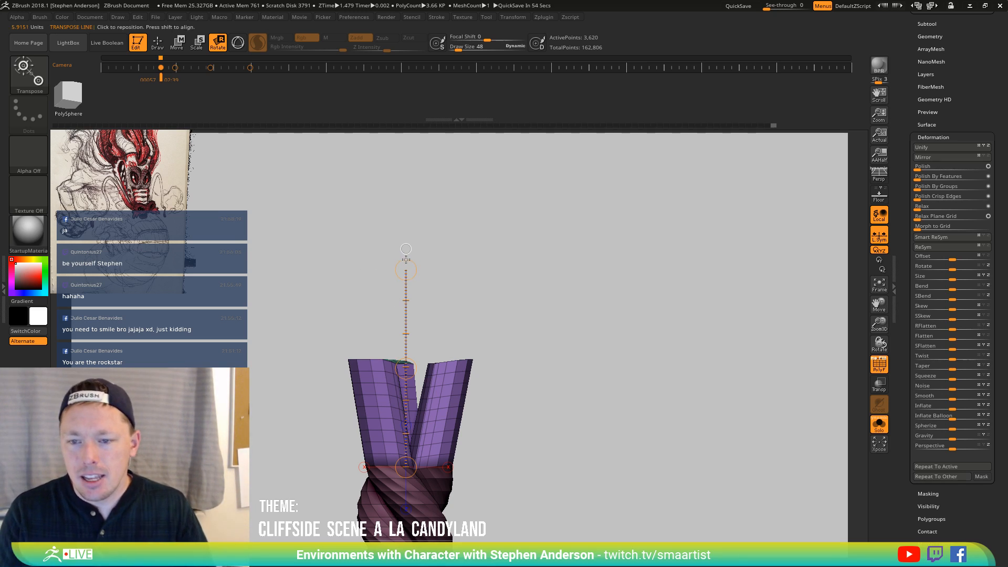
drag(405, 259, 406, 222)
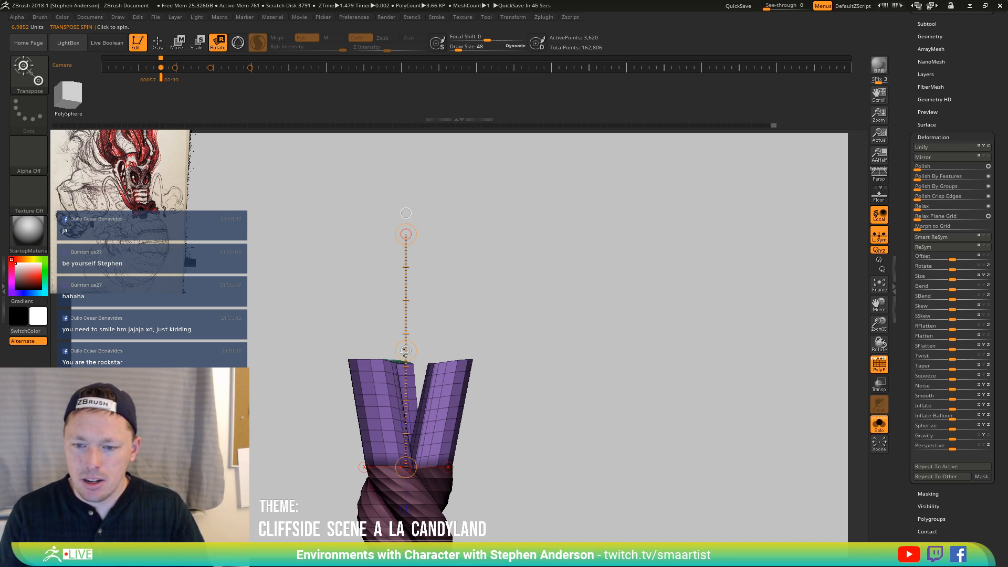
drag(405, 225, 406, 213)
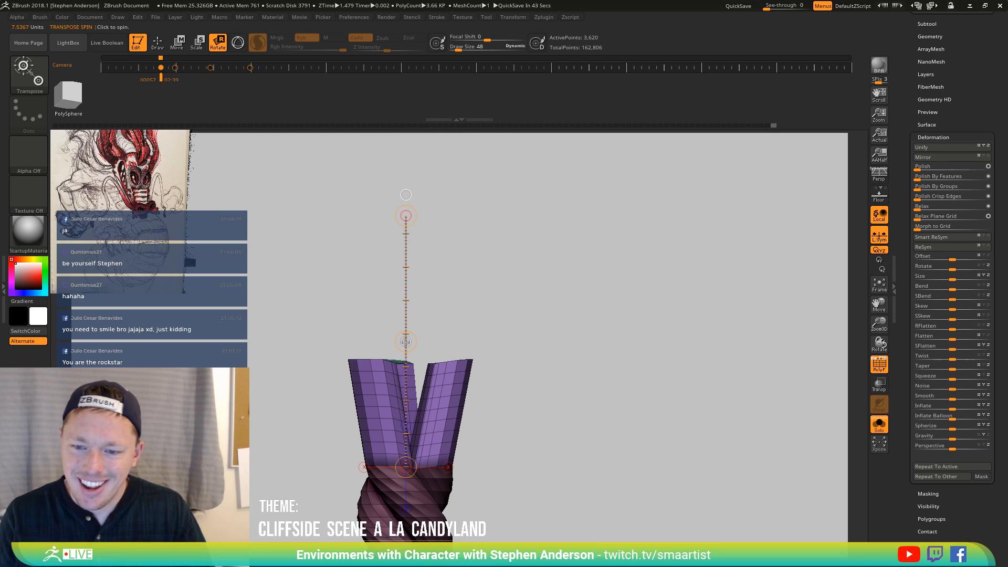
Twist the unmasked strand ends around the rope's axis, repositioning the transpose line between turns to continue the rope's spiral
drag(406, 341, 417, 566)
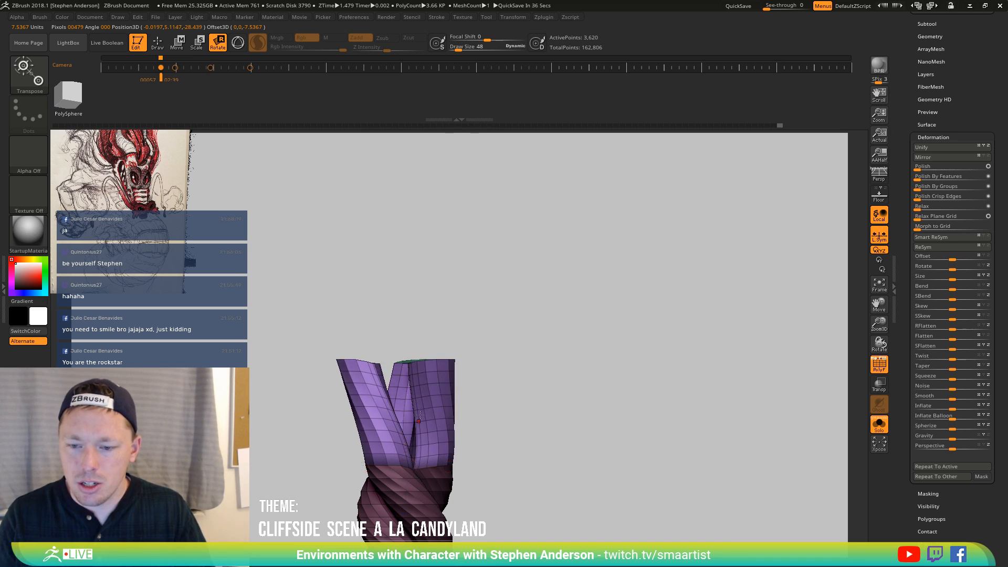
drag(405, 341, 497, 371)
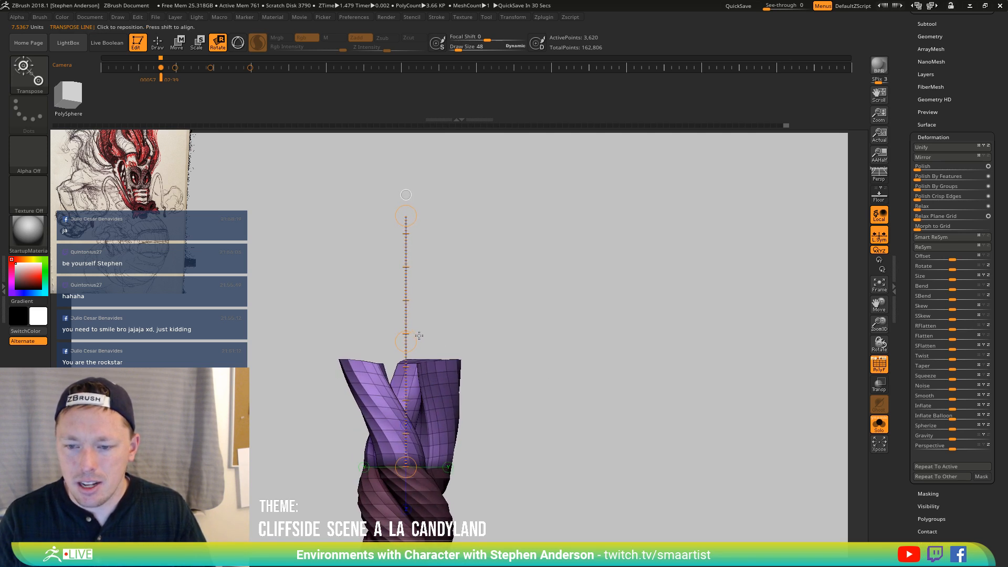
drag(406, 341, 415, 400)
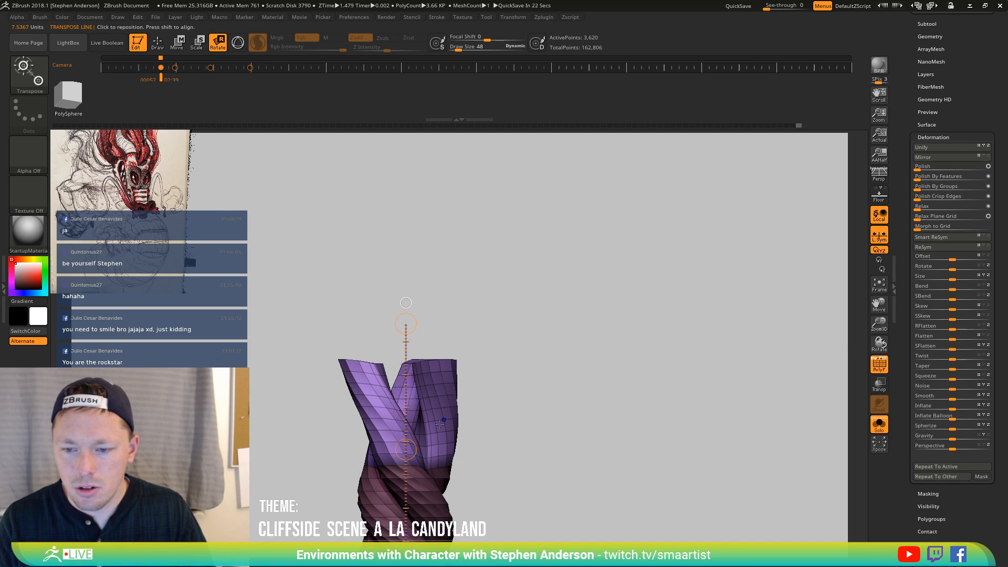
drag(406, 450, 405, 471)
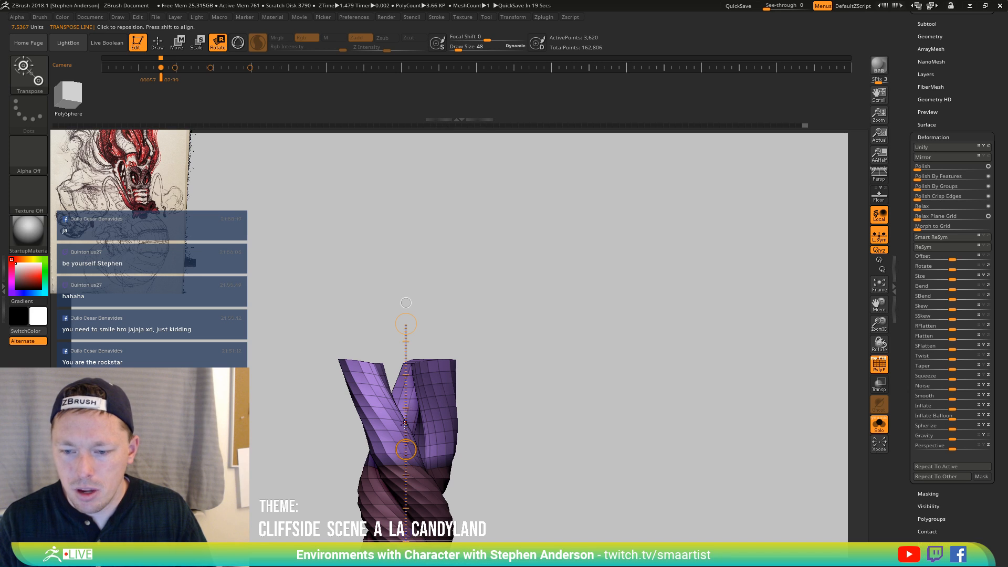
drag(404, 387, 403, 362)
drag(406, 419, 421, 457)
key(q)
Apply a slight Polish deformation to round off the strand ends, and check their shape with the polygroup wireframe hidden
mouse_move(561, 404)
mouse_down()
mouse_move(567, 387)
mouse_move(609, 381)
mouse_up()
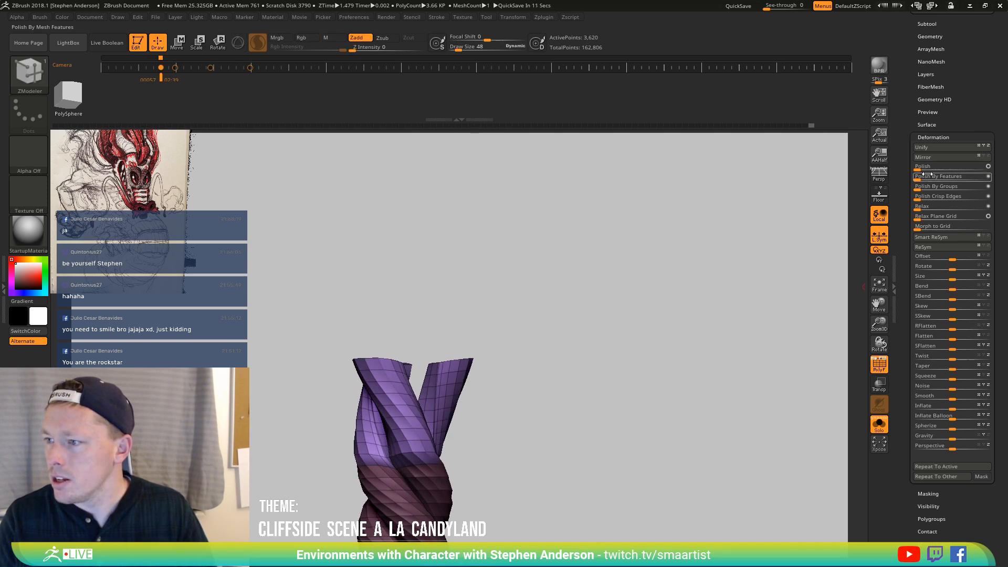
drag(917, 169, 927, 169)
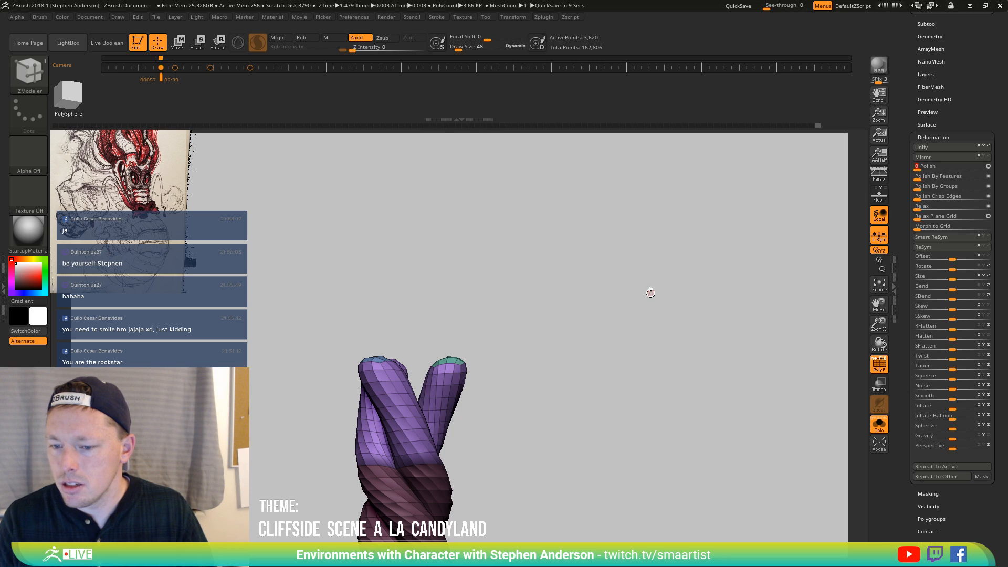
drag(650, 293, 435, 295)
key(shift+f)
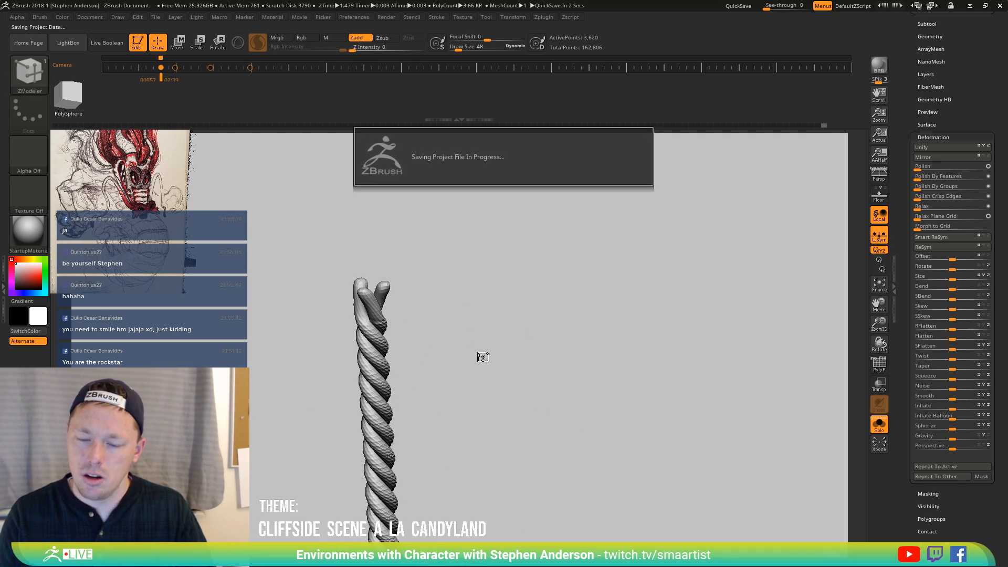
drag(514, 369, 457, 303)
ctrl+right_drag(456, 304, 542, 420)
alt+drag(553, 257, 489, 331)
key(shift+f)
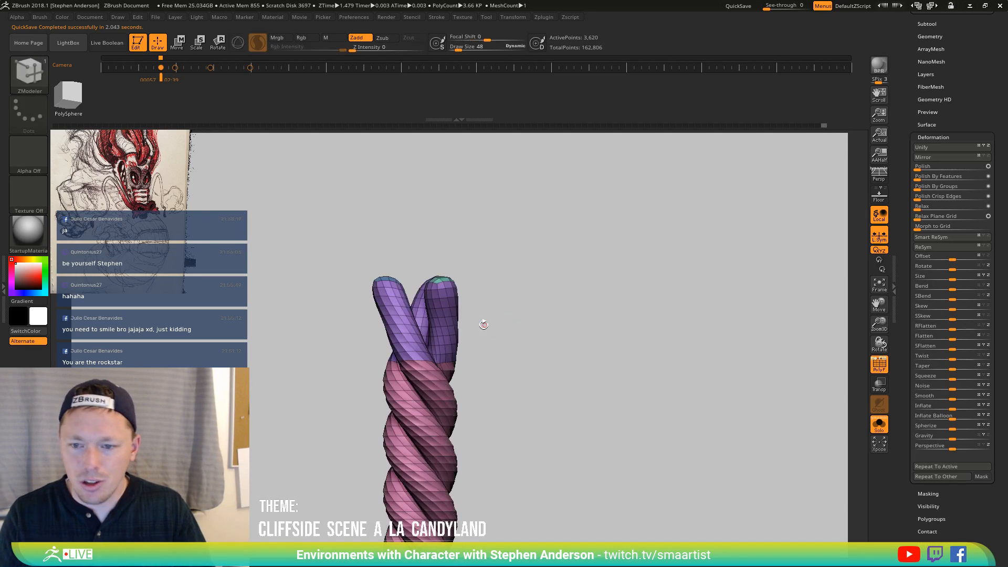
Mask the twisted rope by polygroup with the Move transpose tool, leaving the strand ends unmasked
key(ctrl)
mouse_move(301, 215)
ctrl+mouse_down()
mouse_move(518, 326)
mouse_move(578, 283)
ctrl+mouse_up()
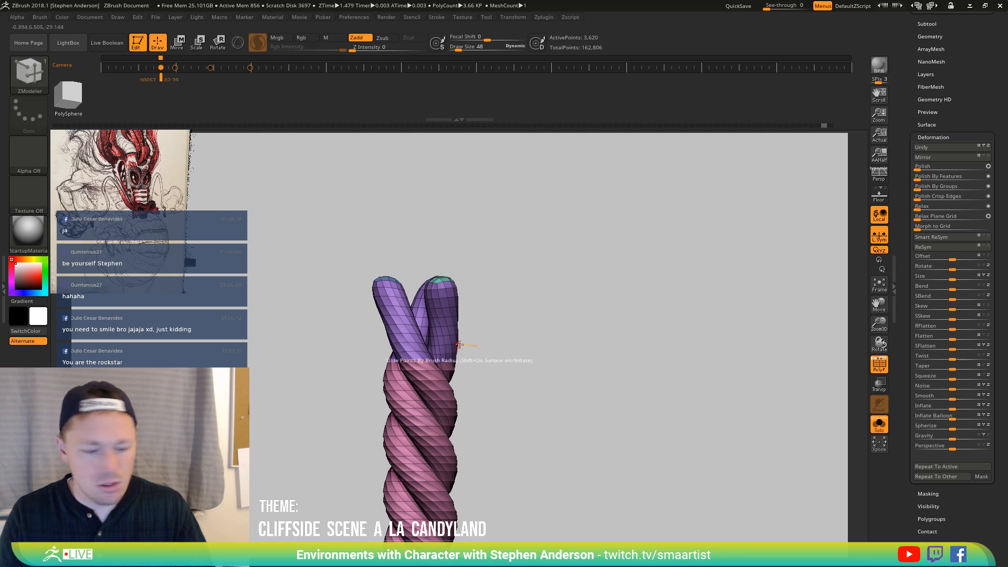
key(w)
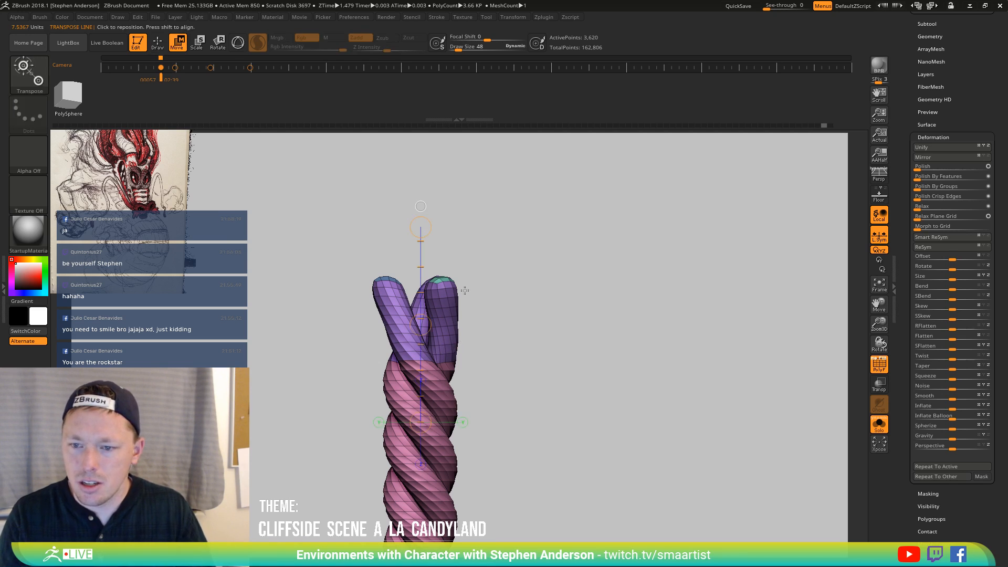
ctrl+drag(440, 297, 463, 360)
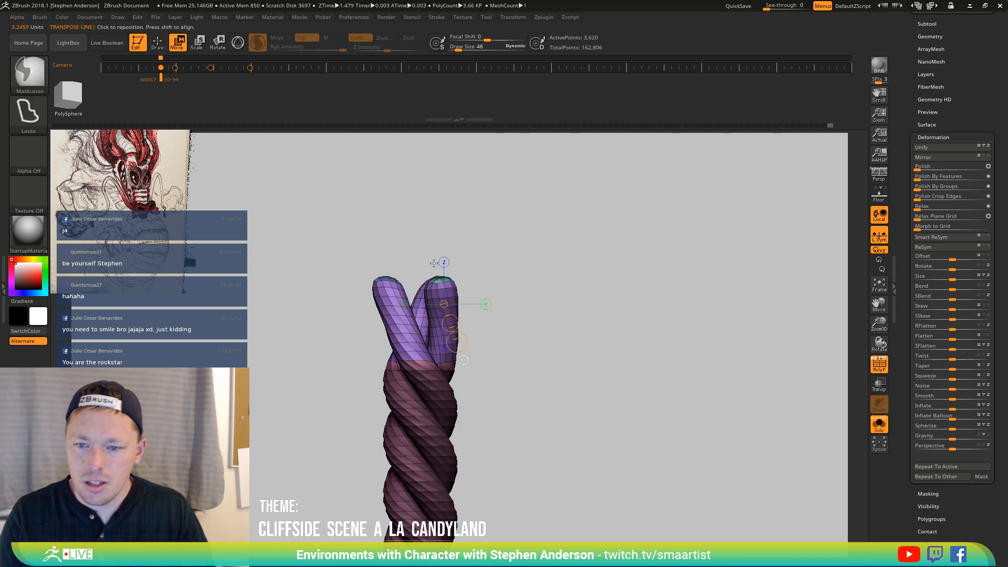
mouse_move(310, 272)
ctrl+alt+mouse_down()
mouse_move(599, 227)
mouse_move(269, 253)
ctrl+alt+mouse_up()
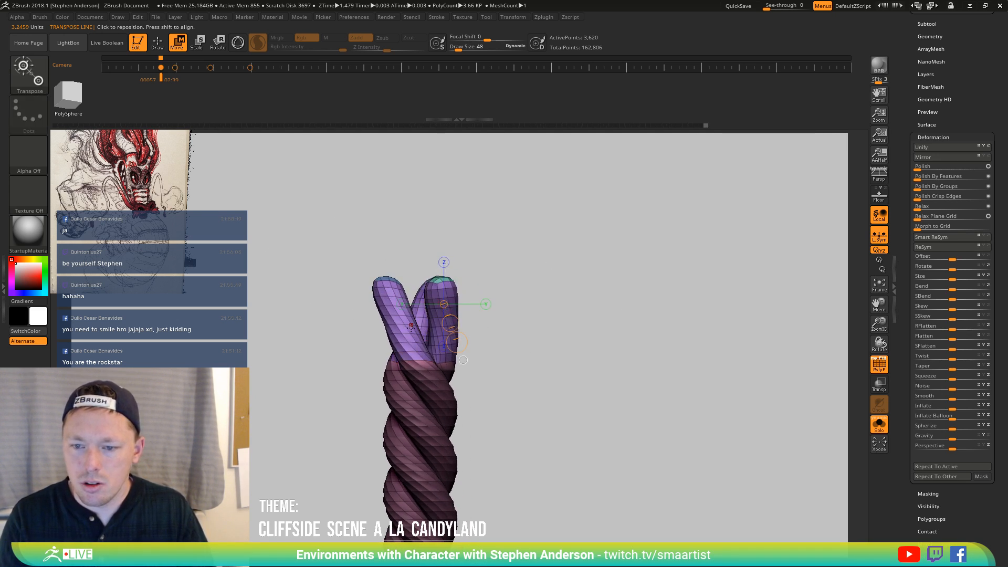
Draw a vertical Move transpose line from the strands' base and stretch the strand ends upward
mouse_move(424, 360)
shift+mouse_down()
mouse_move(423, 226)
mouse_move(437, 215)
shift+mouse_up()
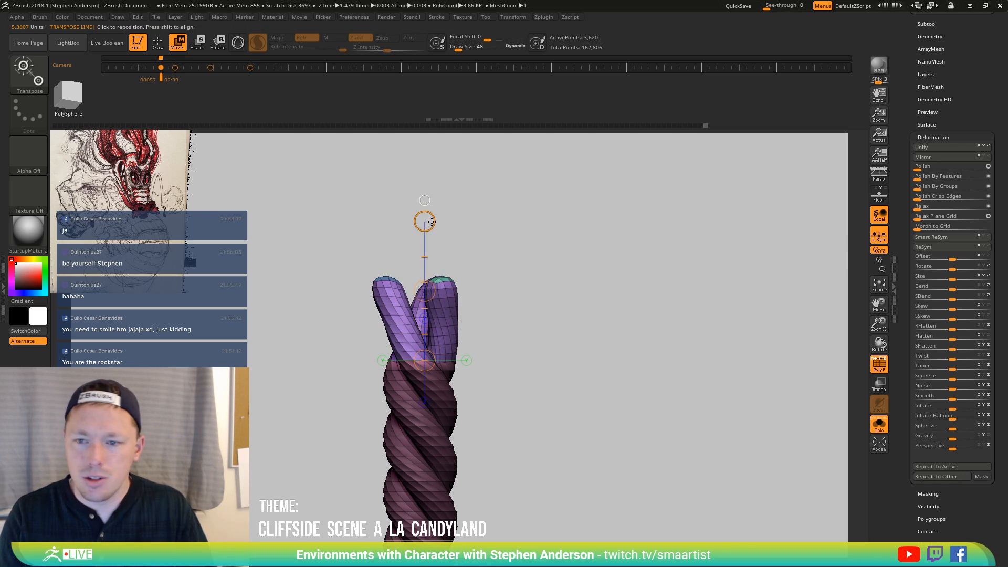
drag(425, 221, 424, 168)
drag(447, 32, 448, 28)
Lengthen the strand ends further upward and redraw the Move transpose line vertically from the centre point between the strands
ctrl+right_drag(543, 261, 496, 201)
alt+right_drag(451, 307, 435, 320)
mouse_move(435, 320)
right_down()
mouse_move(483, 321)
mouse_move(457, 334)
mouse_move(469, 450)
mouse_move(494, 469)
mouse_move(297, 411)
right_up()
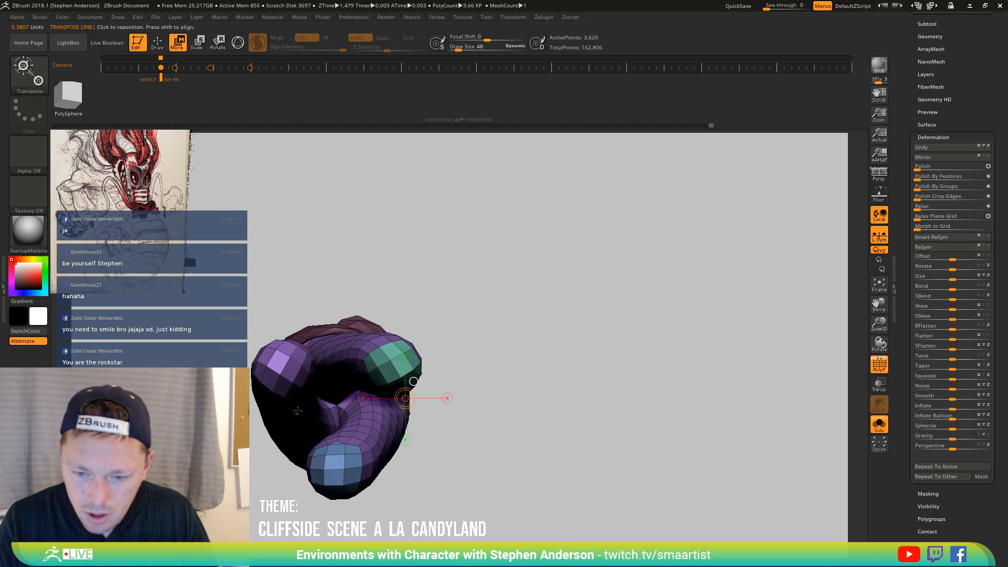
drag(339, 405, 574, 394)
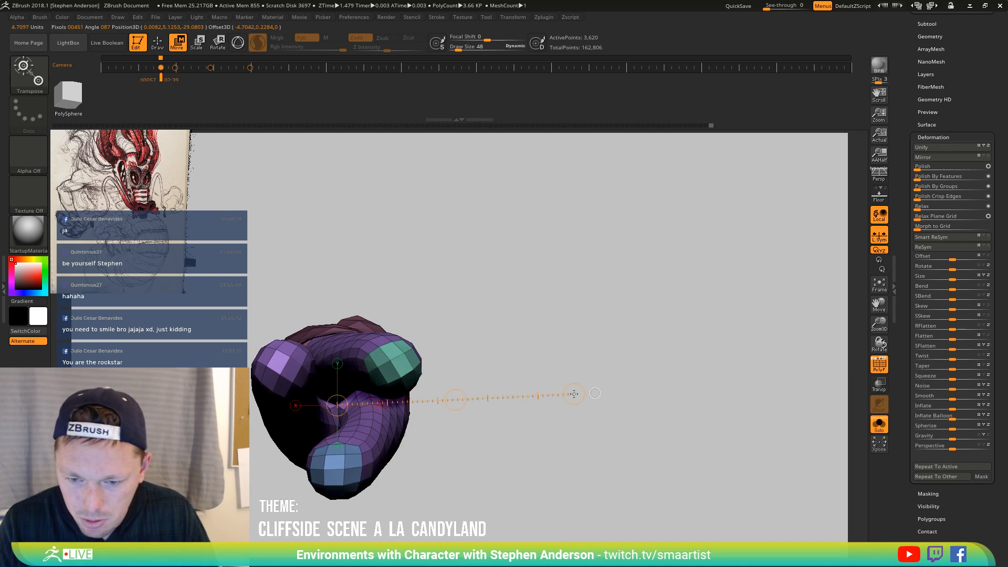
right_drag(493, 496, 478, 357)
click(338, 364)
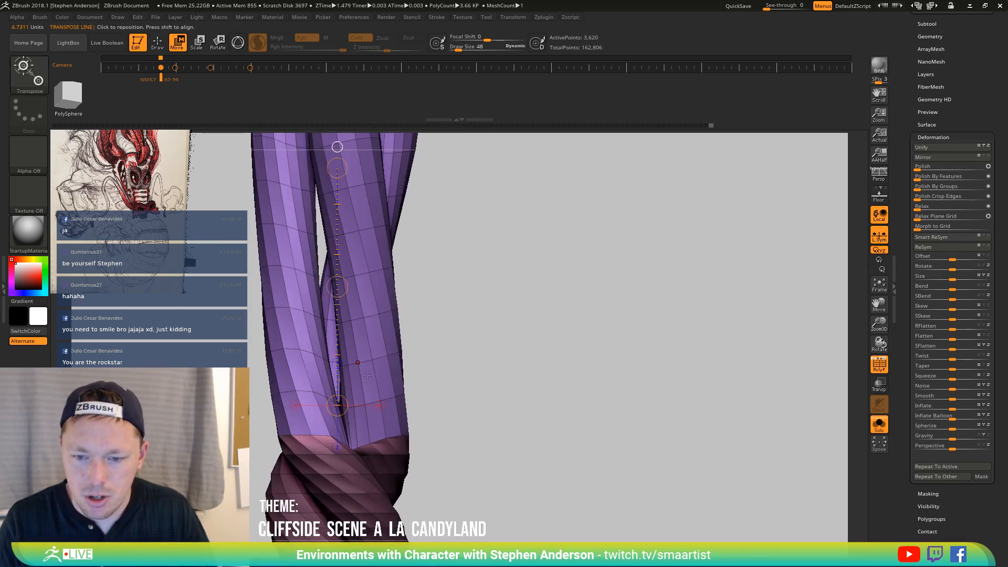
ctrl+right_drag(367, 376, 444, 326)
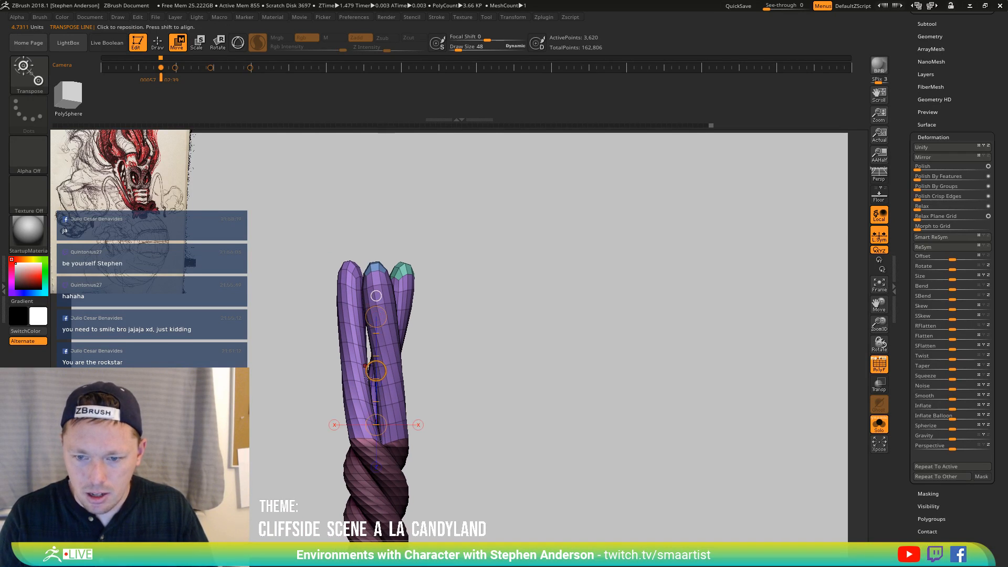
Switch to the Rotate transpose tool and redraw its line from the centre between the strands, running vertically along the rope's axis
key(r)
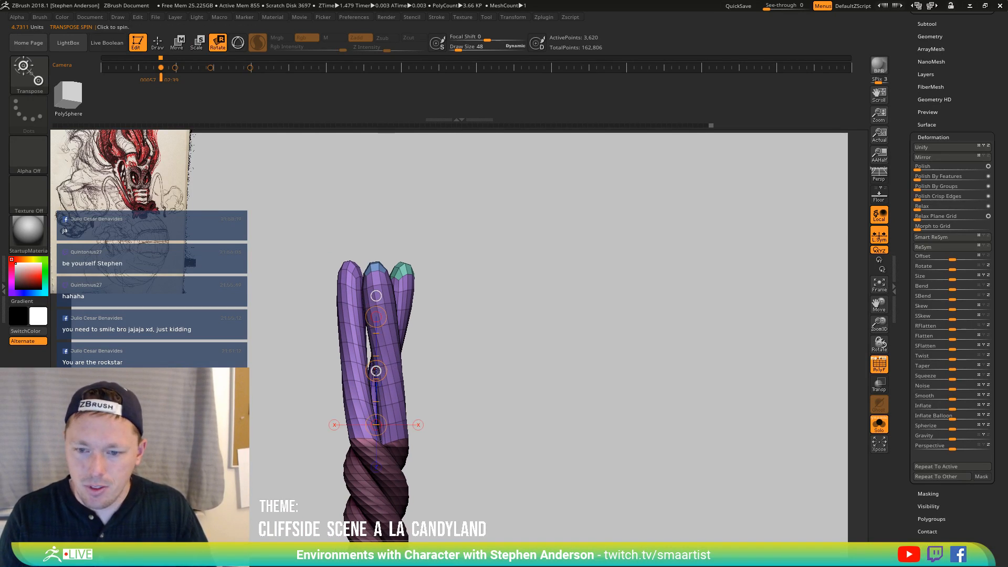
mouse_move(376, 371)
mouse_down()
mouse_move(390, 371)
mouse_move(377, 372)
mouse_up()
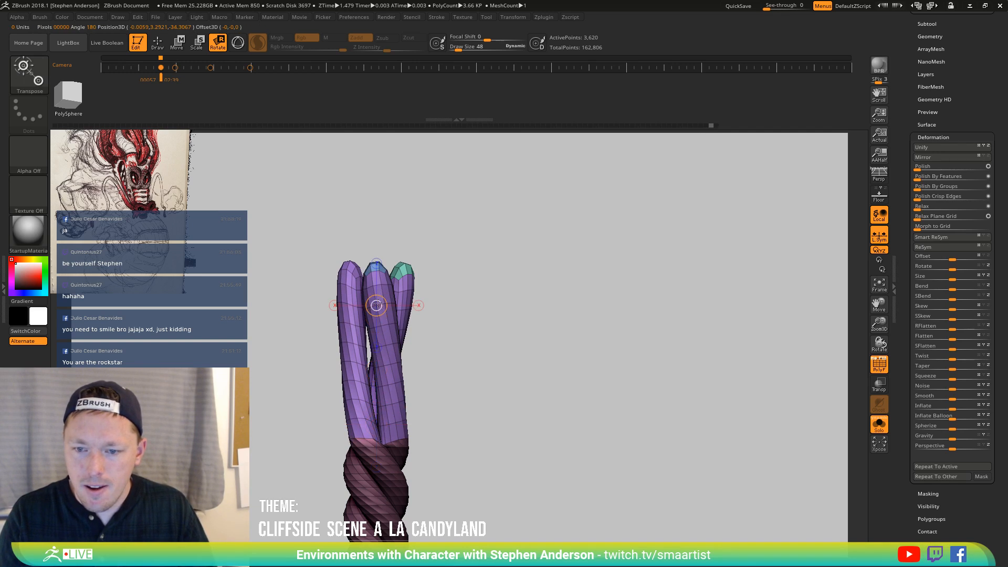
drag(427, 367, 477, 467)
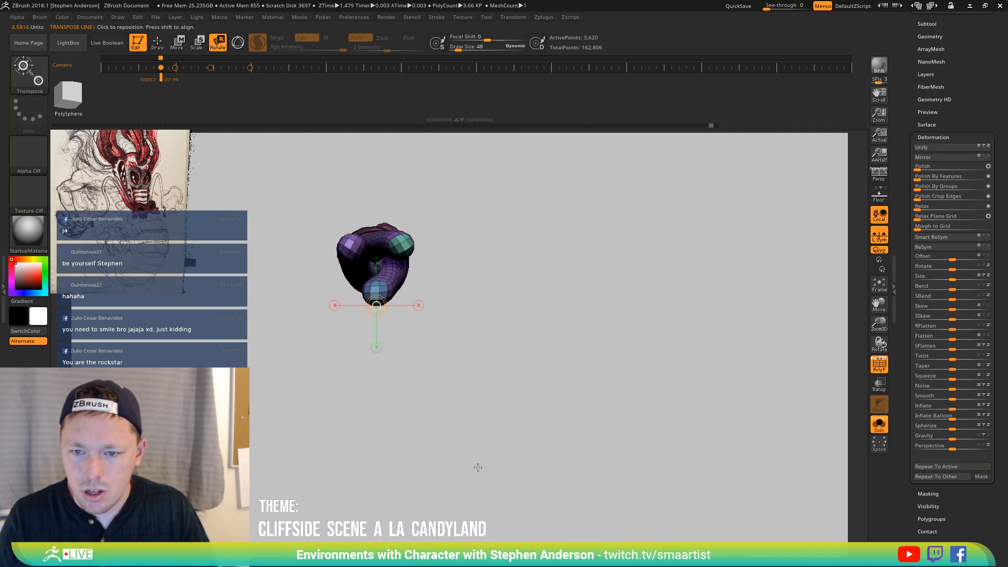
alt+drag(409, 256, 443, 333)
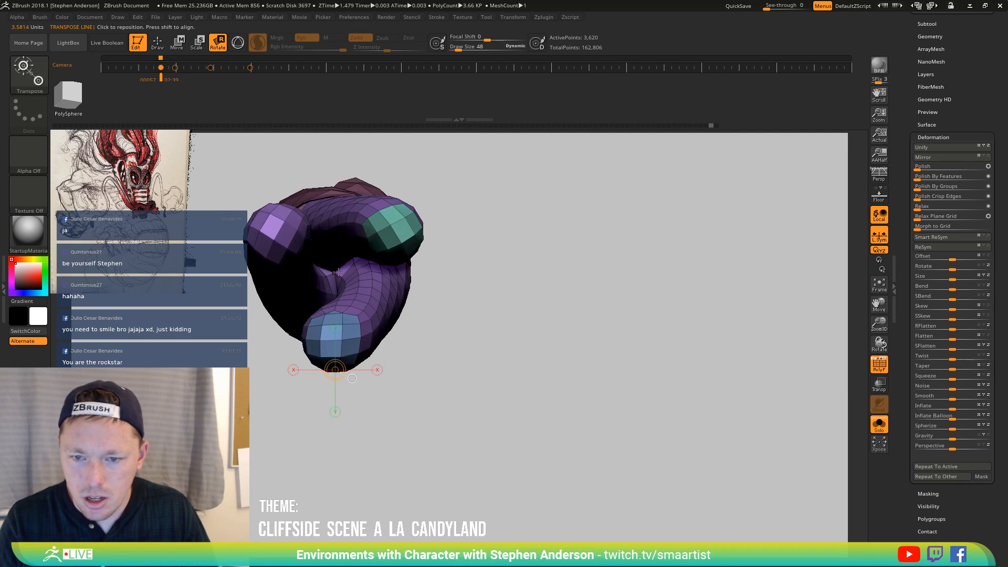
mouse_move(334, 273)
shift+mouse_down()
mouse_move(518, 252)
mouse_move(584, 268)
shift+mouse_up()
drag(467, 358, 374, 209)
click(357, 420)
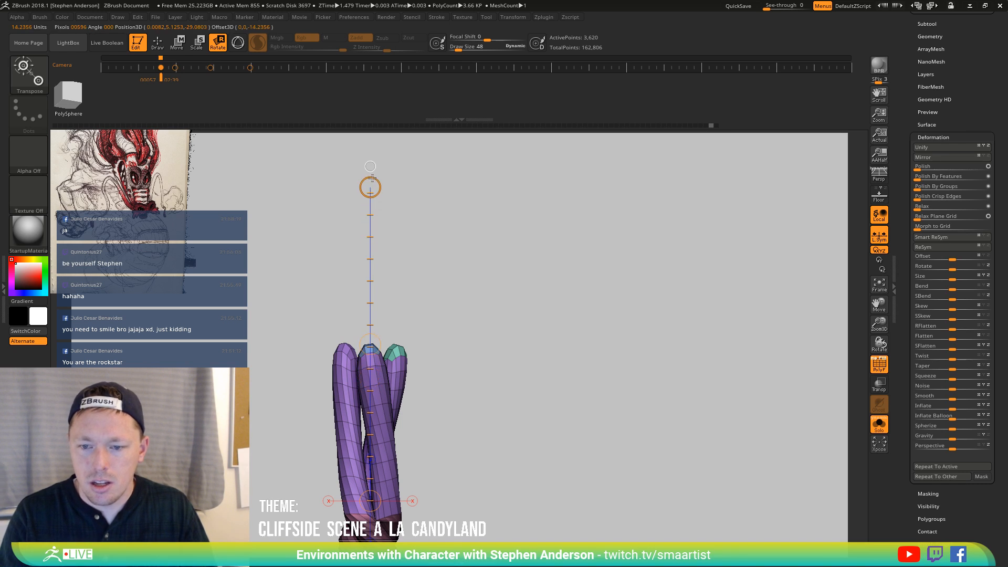
Twist the unmasked strand ends around the vertical transpose line, sliding the line down the rope's axis between turns
ctrl+right_drag(444, 310, 443, 252)
alt+right_drag(417, 347, 415, 275)
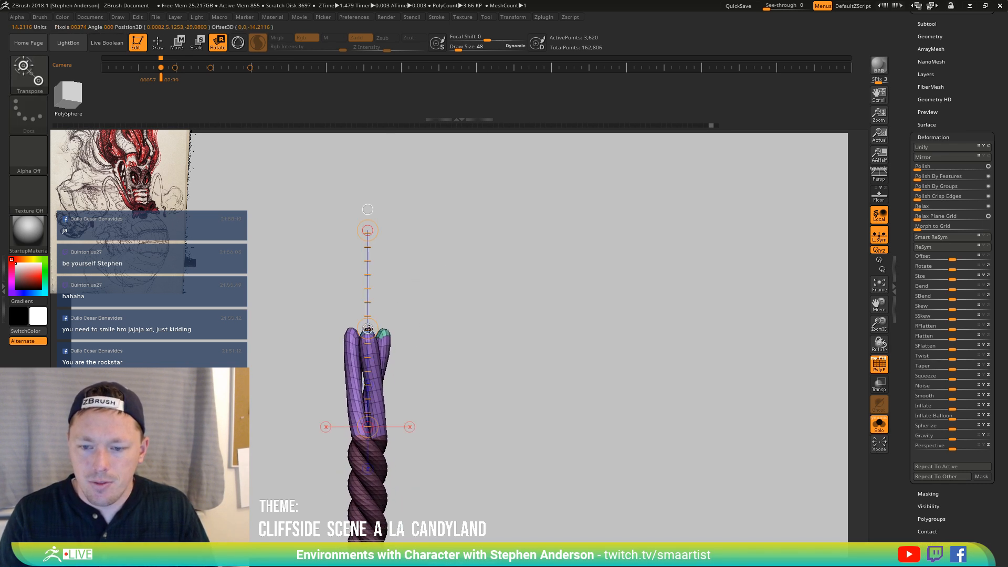
drag(367, 329, 399, 399)
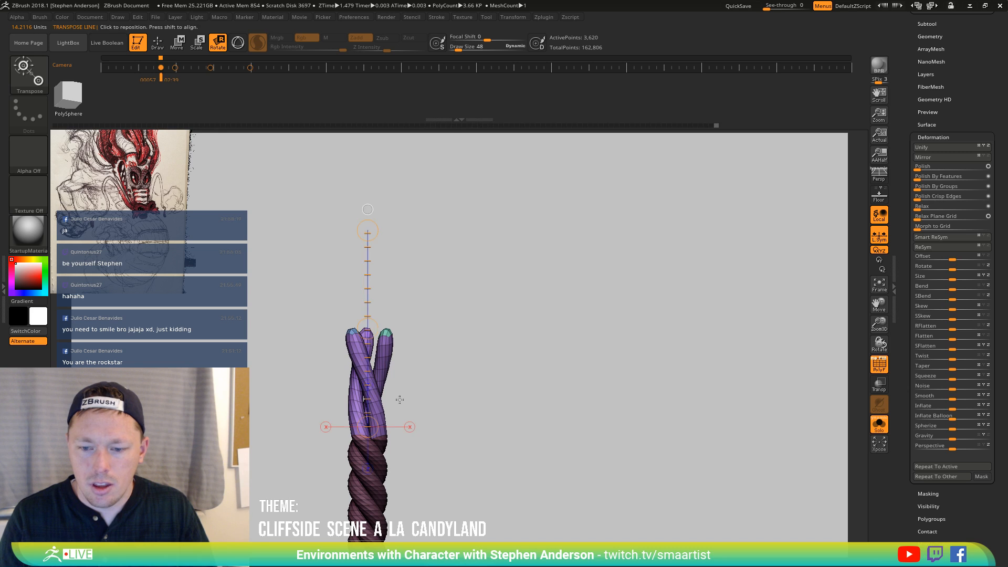
drag(366, 283, 367, 347)
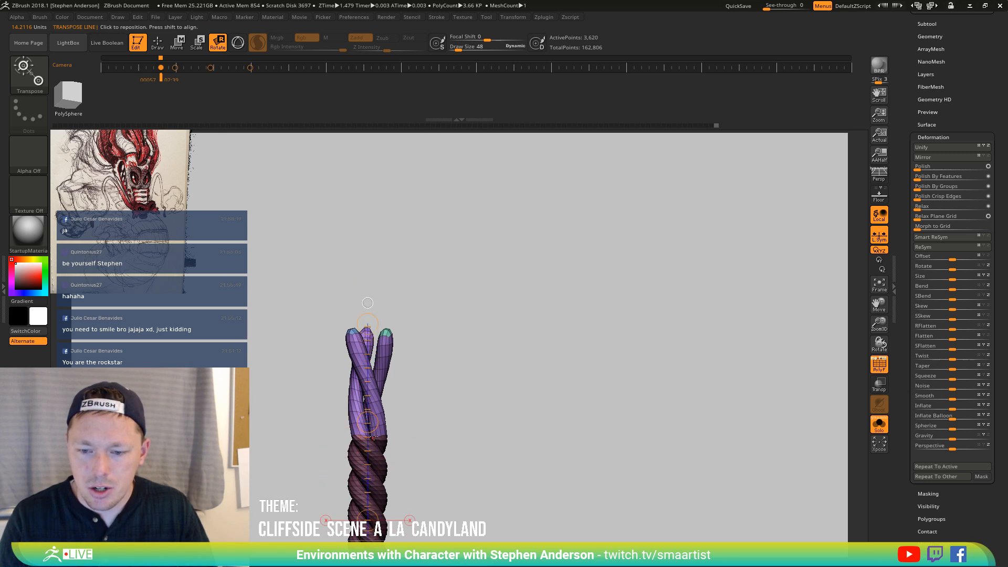
drag(367, 427, 368, 445)
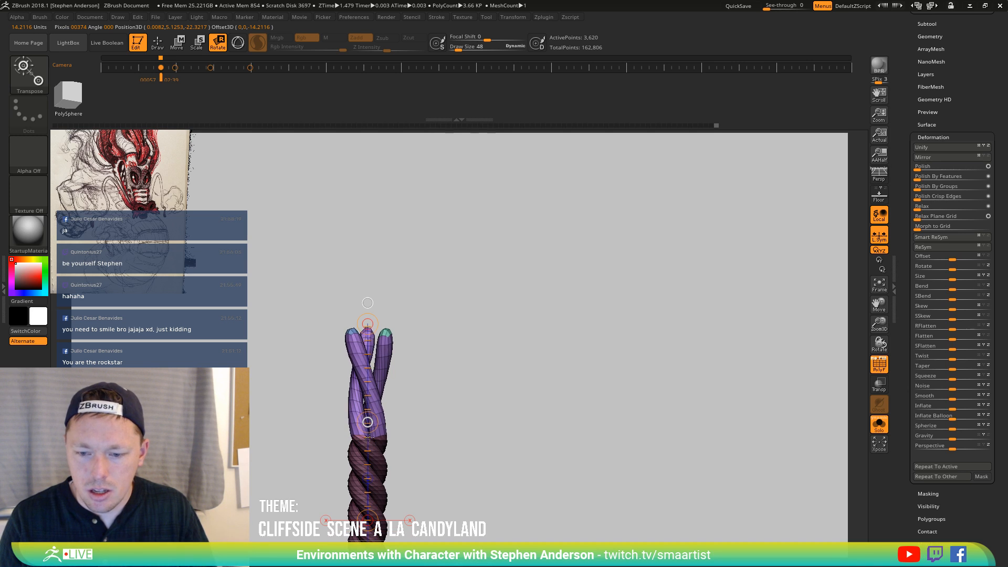
mouse_move(422, 379)
right_down()
mouse_move(443, 385)
mouse_move(460, 368)
right_up()
ctrl+right_drag(459, 368, 468, 405)
Clear the mask and hide the twisted rope so that only the three strand ends with their tips stay visible
key(q)
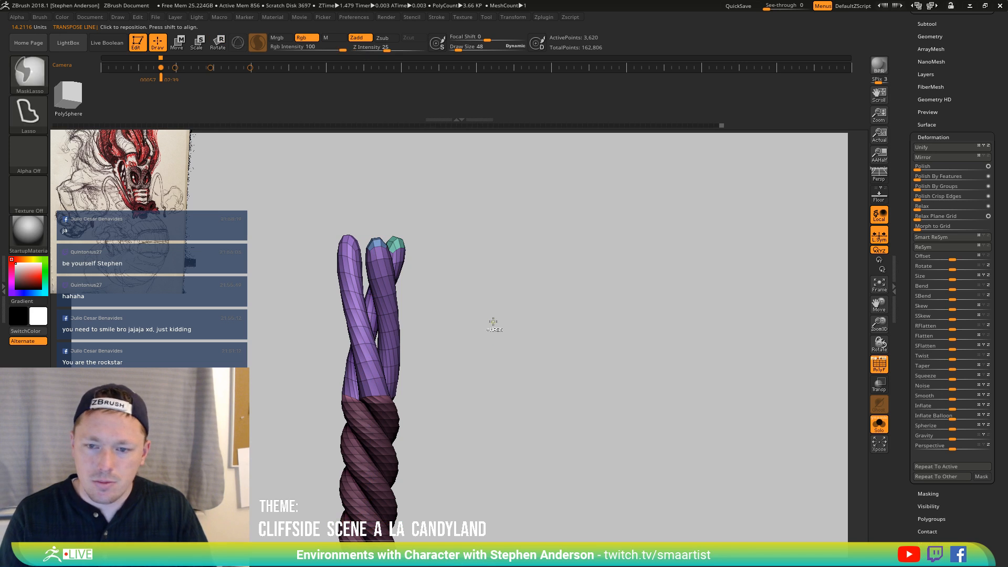
ctrl+drag(507, 330, 555, 369)
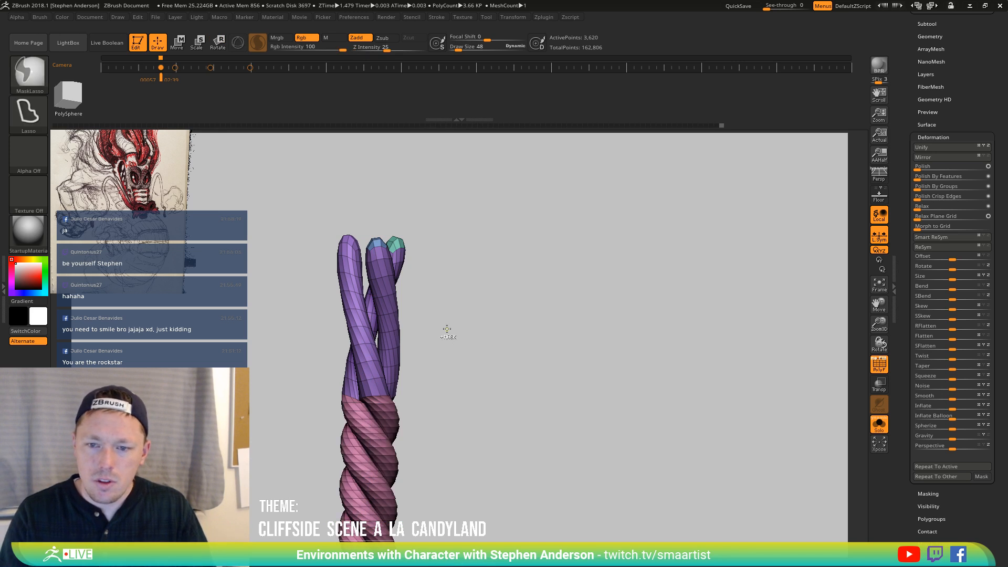
ctrl+shift+click(388, 295)
right_drag(481, 275, 470, 338)
ctrl+shift+click(501, 293)
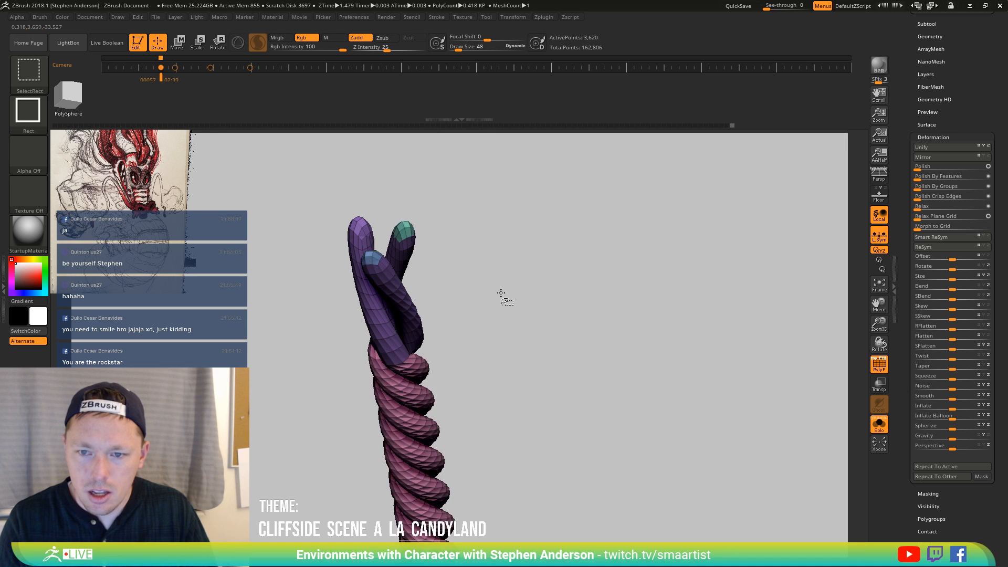
ctrl+shift+click(418, 393)
ctrl+shift+click(553, 302)
right_drag(612, 355, 512, 365)
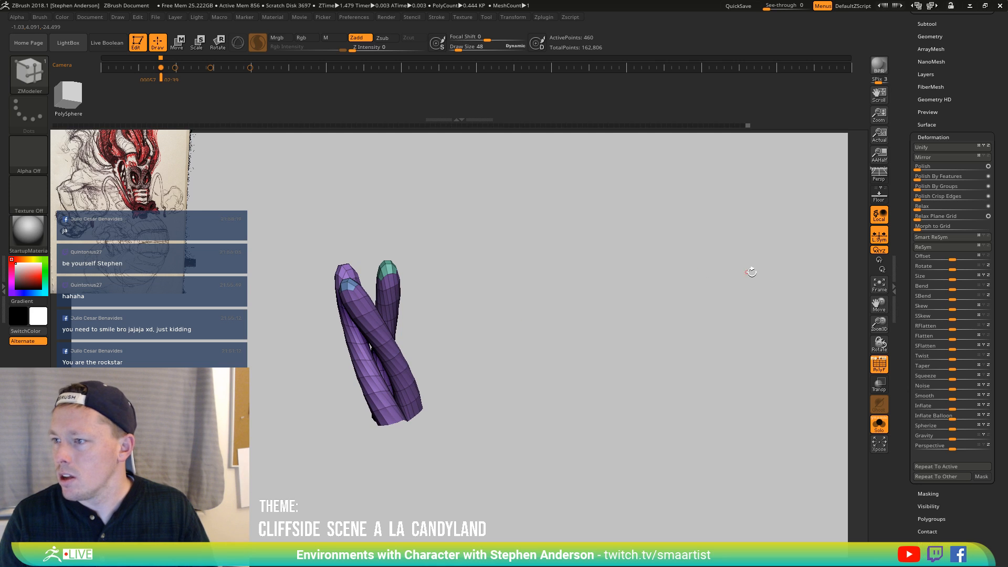
Assign the strand bodies and their tips to one shared polygroup with ZModeler's PolyGroup action targeting Polygroup Island
ctrl+right_drag(413, 327, 449, 390)
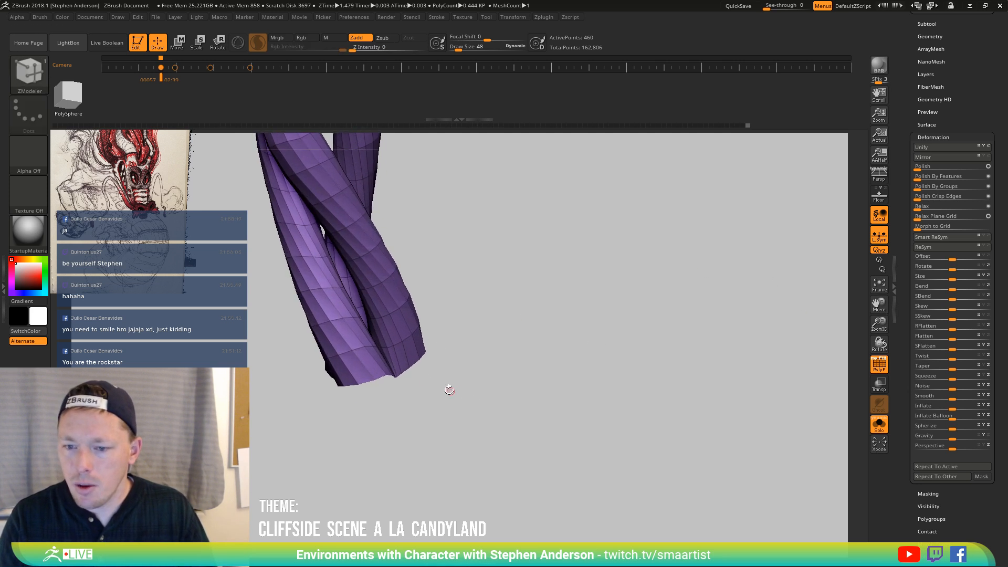
click(368, 362)
alt+right_drag(379, 347, 415, 509)
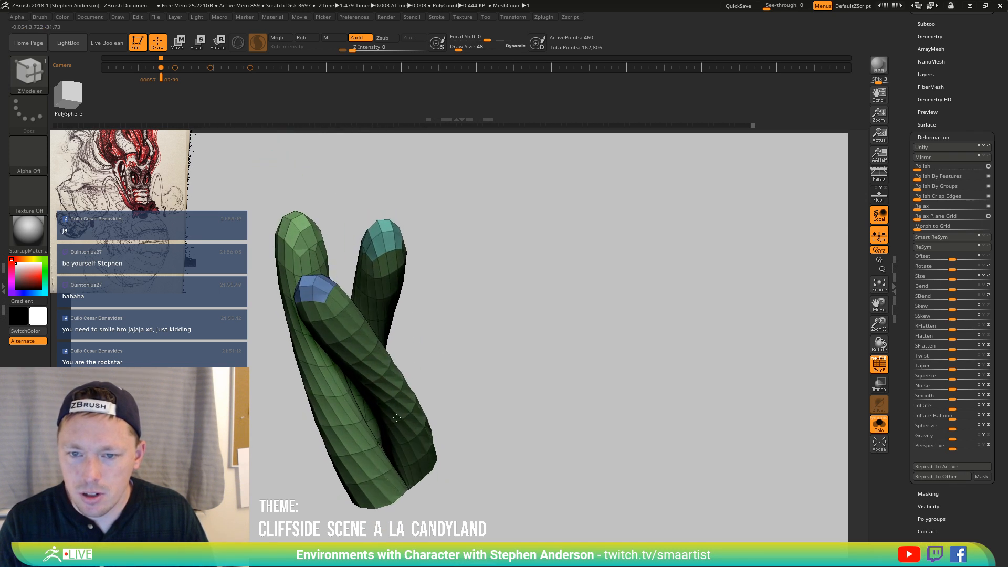
click(313, 280)
click(389, 242)
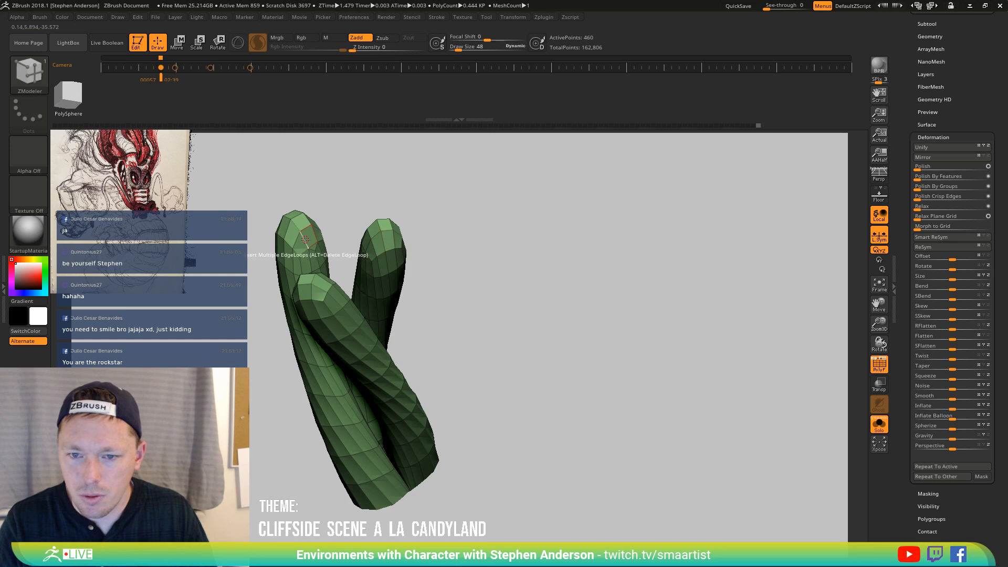
Set the ZModeler PolyGroup target to Polyloop and give the lowest face loop of each strand its own polygroup
ctrl+right_drag(329, 248, 389, 330)
right_drag(389, 329, 359, 445)
key(space)
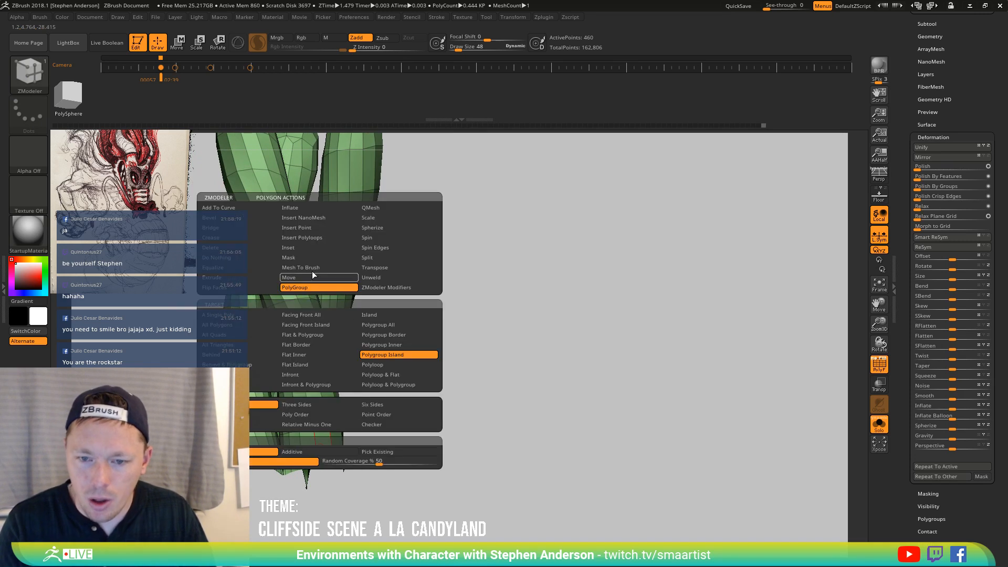
click(426, 365)
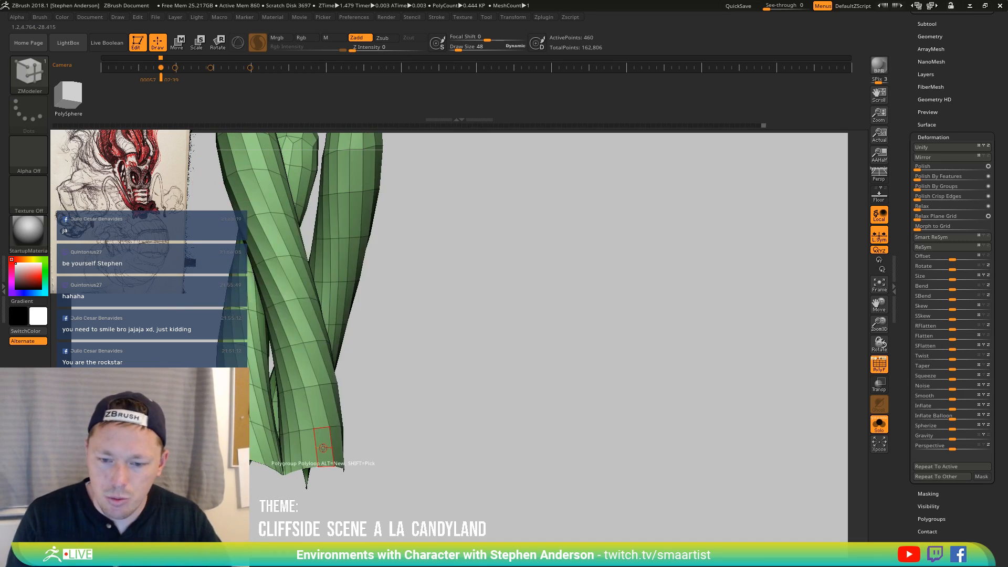
click(322, 447)
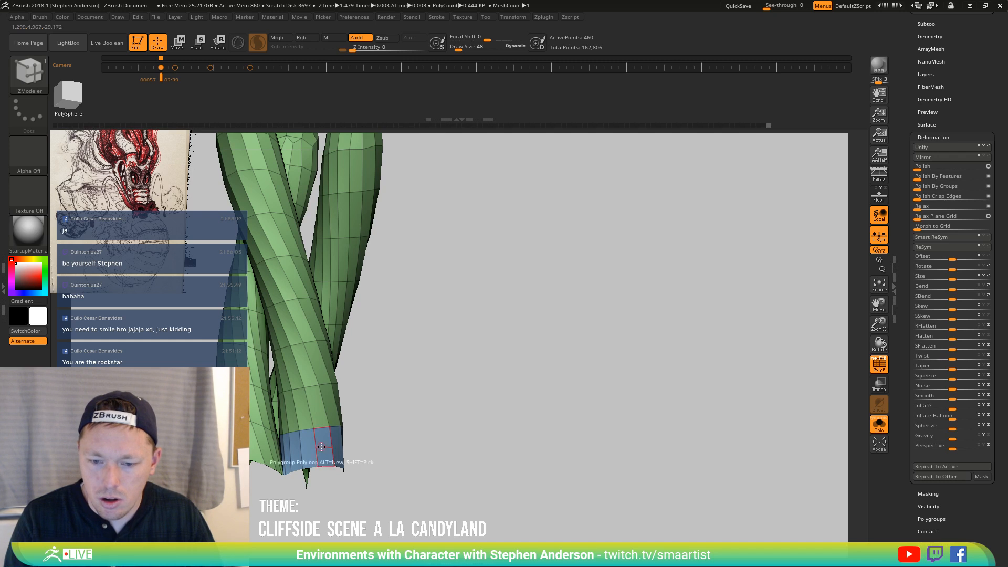
drag(404, 446, 281, 441)
click(414, 465)
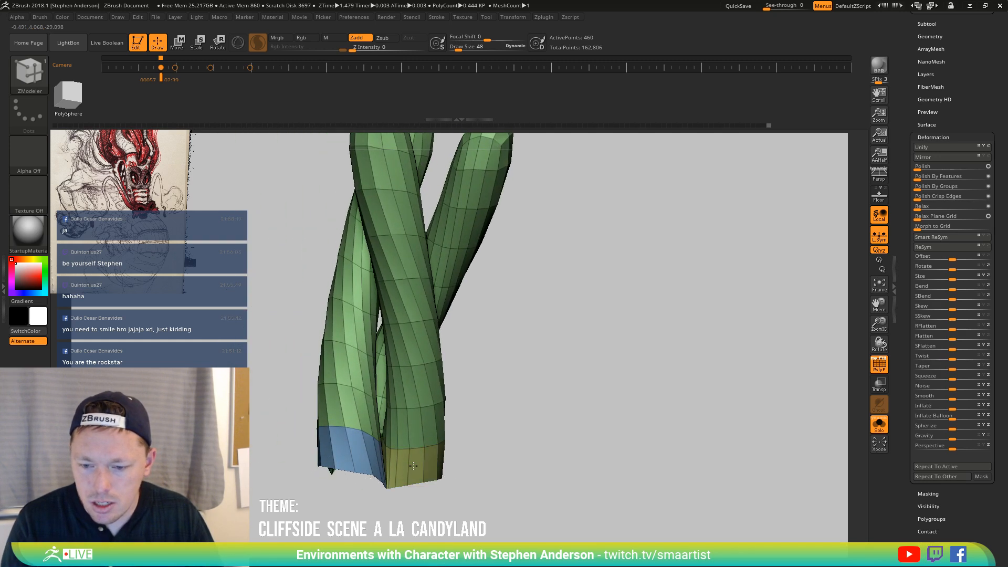
drag(414, 465, 408, 402)
click(501, 450)
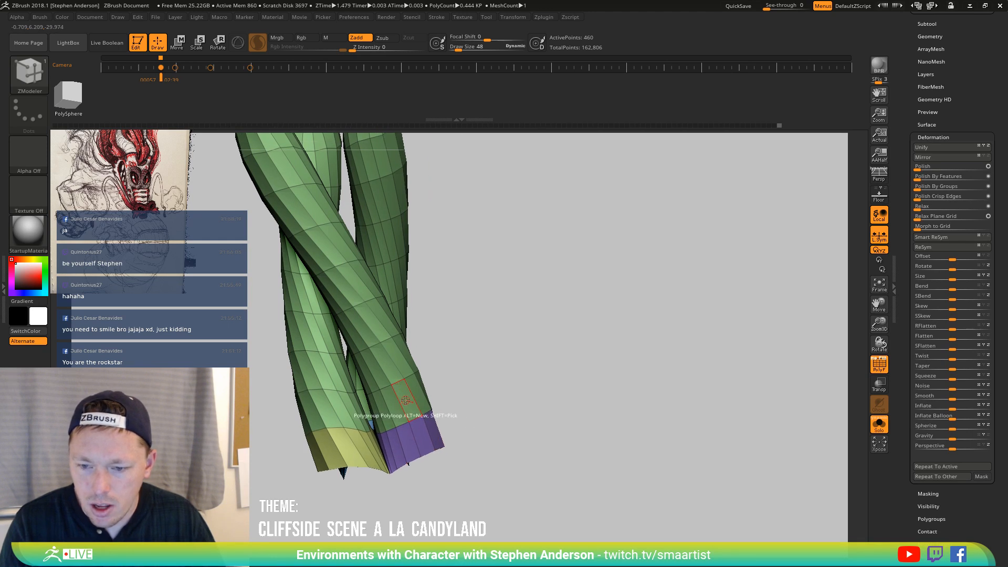
Set the PolyGroup target back to Polygroup Island and extend the purple base loop's group over its whole strand
key(space)
click(494, 355)
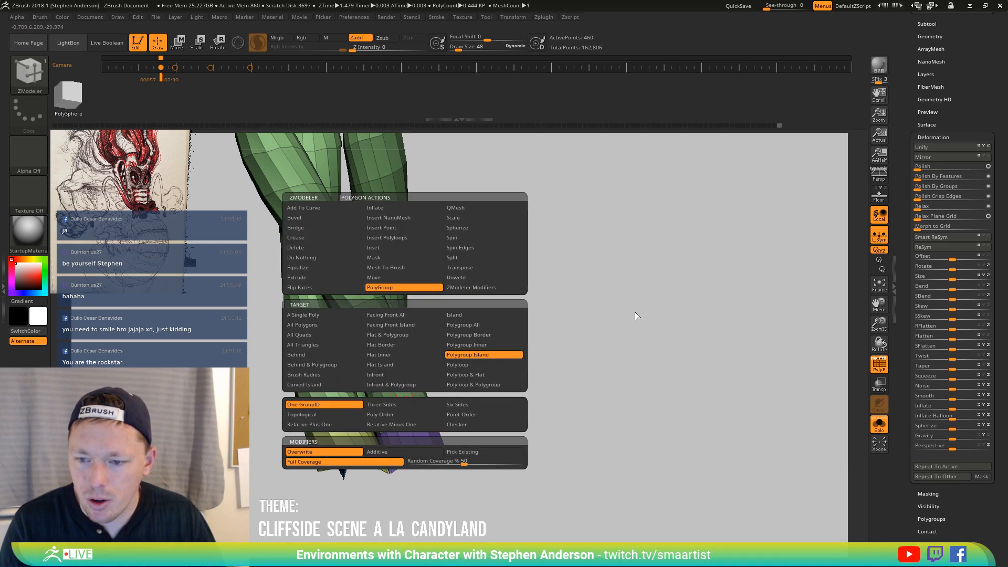
click(390, 366)
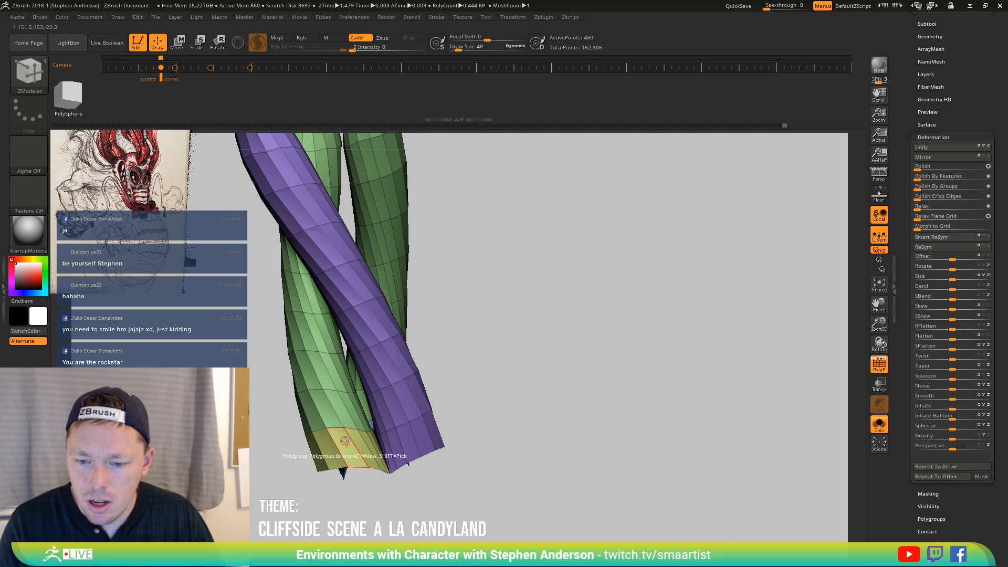
Pick the olive polygroup from its base loop and apply it to the rest of that strand
right_drag(342, 442, 324, 442)
click(327, 444)
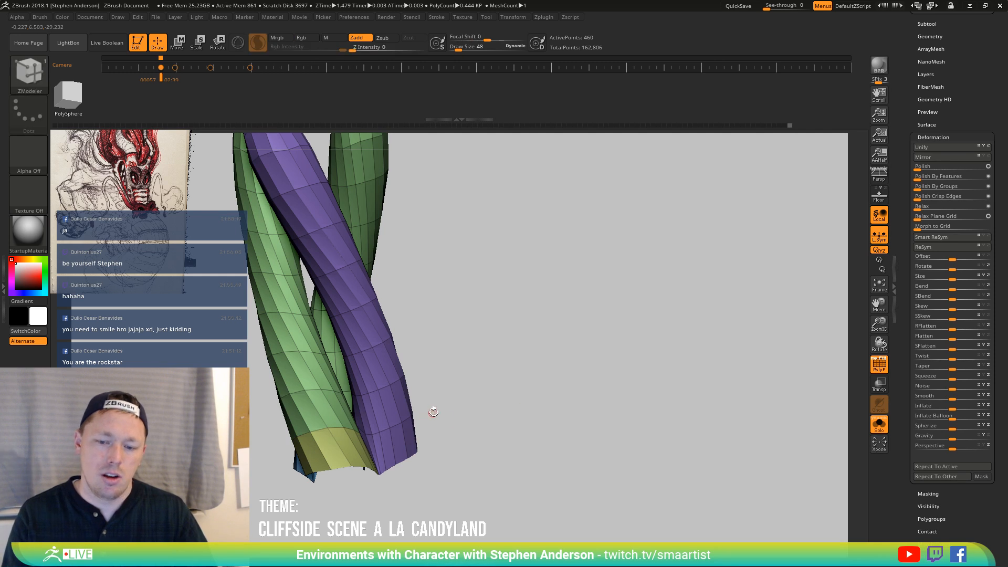
drag(436, 412, 399, 417)
click(375, 413)
alt+right_drag(396, 401, 460, 481)
mouse_move(415, 430)
right_down()
mouse_move(435, 468)
mouse_move(471, 418)
mouse_move(431, 426)
right_up()
Undo the olive fill on the blue base loop, pick the blue polygroup and apply it to the rest of that strand
click(419, 428)
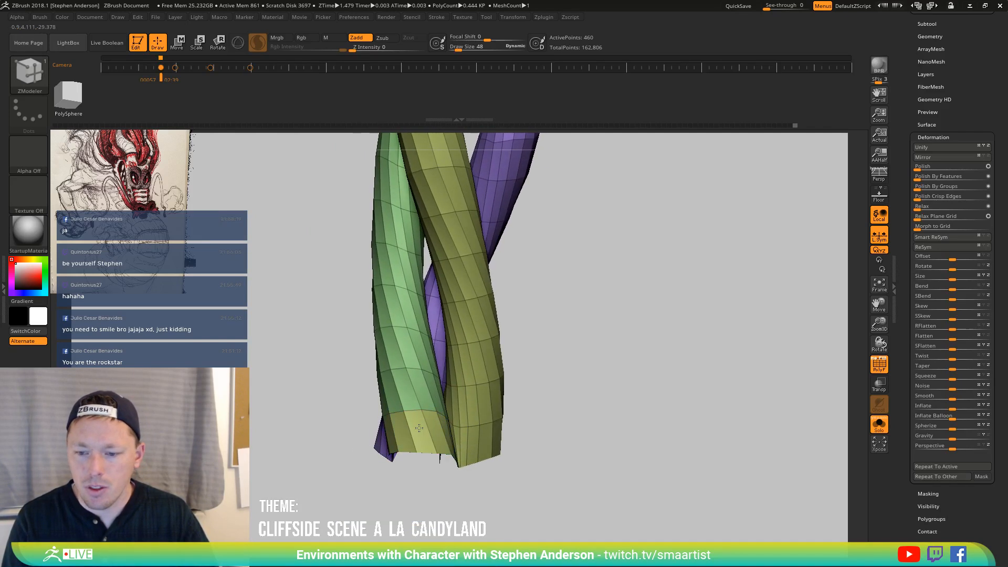
key(ctrl+z)
key(shift)
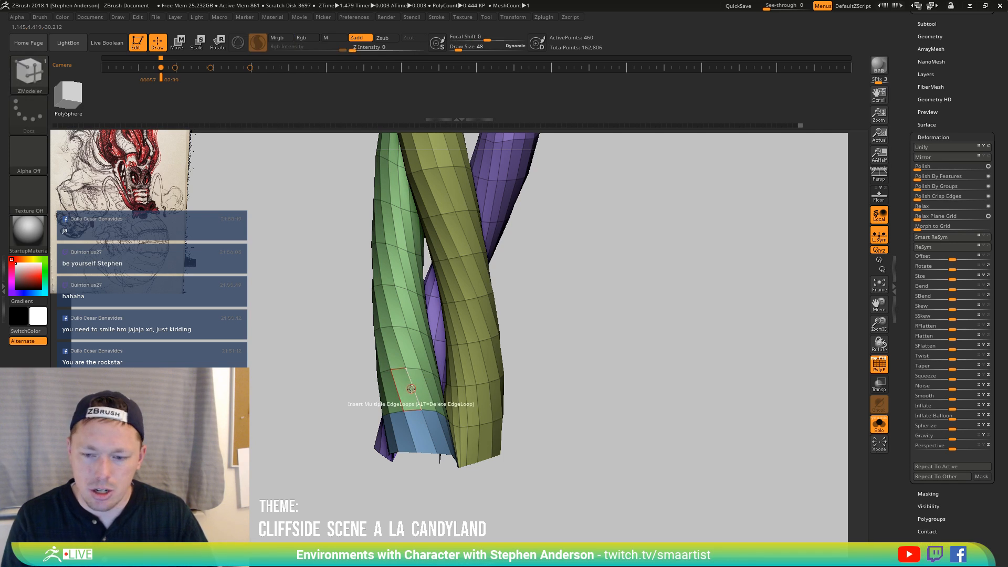
click(405, 390)
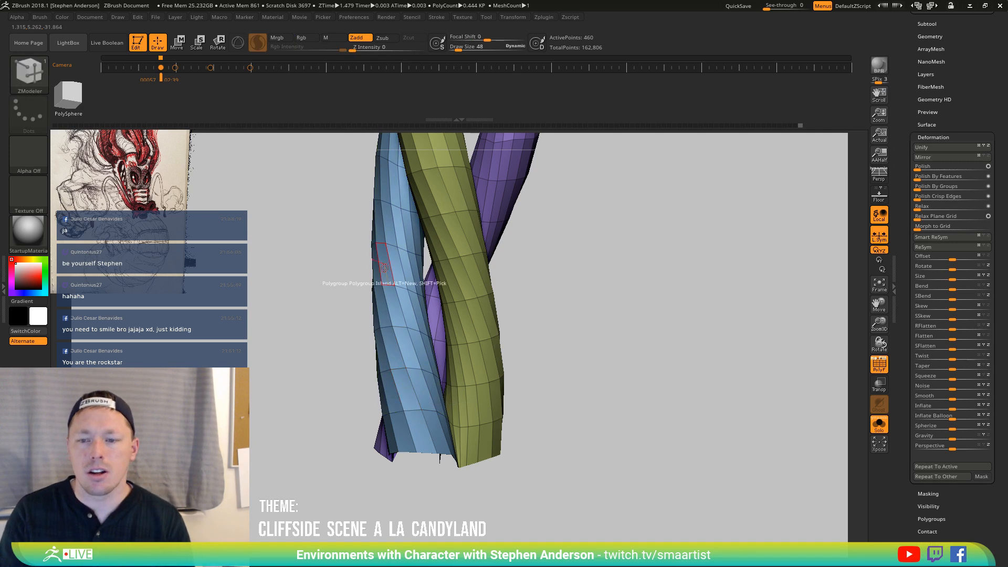
Turn off Solo mode and unhide the twisted rope below the regrouped strand ends
right_drag(404, 273, 503, 358)
click(884, 429)
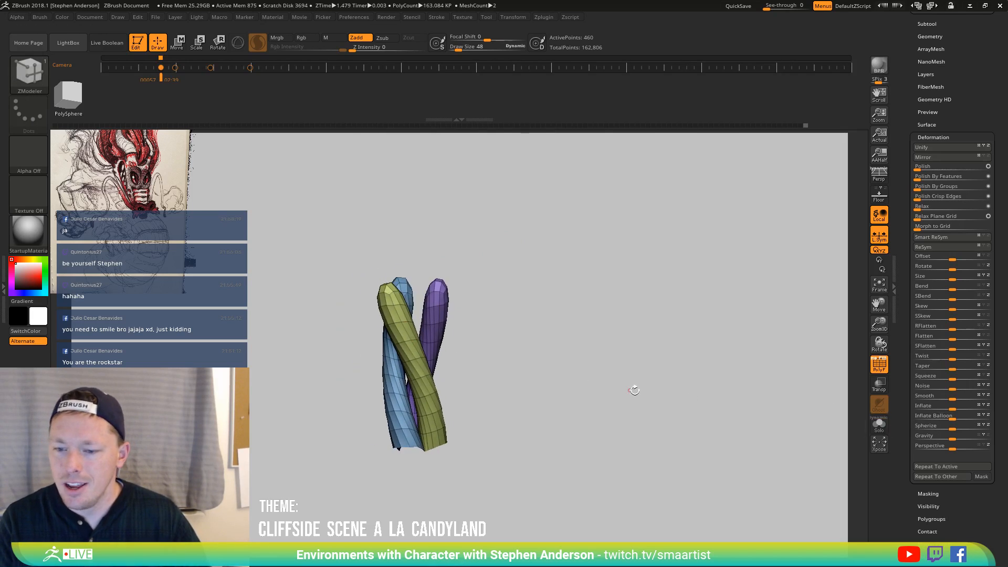
right_drag(607, 395, 626, 385)
ctrl+shift+click(612, 406)
Isolate the twisted rope's polygroup, mask it, and show the strand ends again unmasked
alt+right_drag(547, 427, 501, 398)
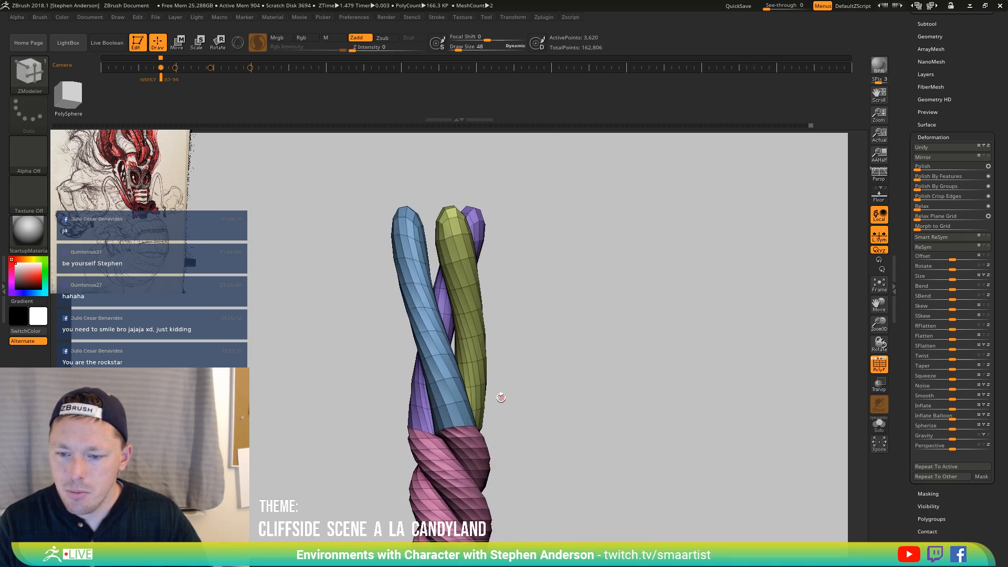
ctrl+shift+click(475, 436)
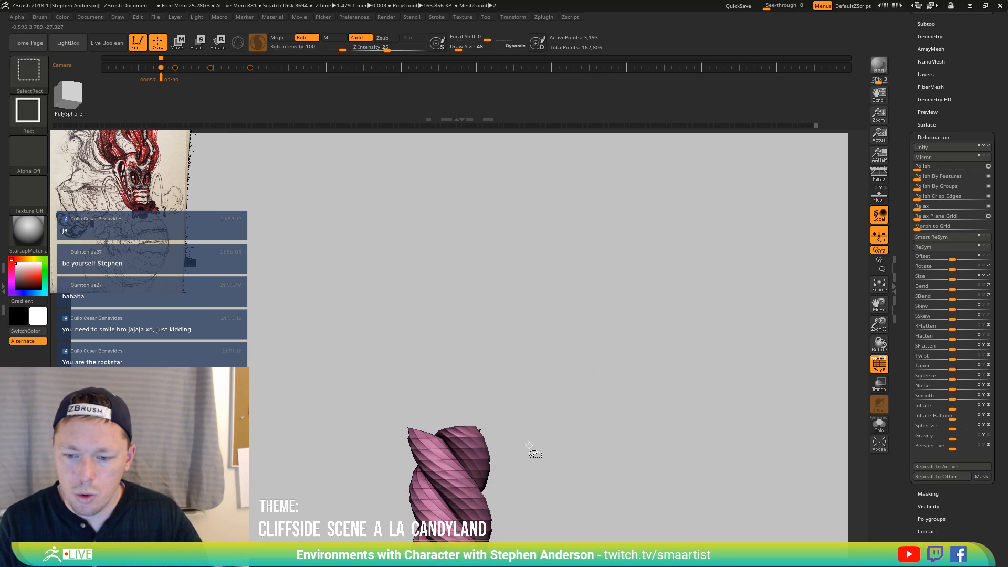
ctrl+shift+click(563, 443)
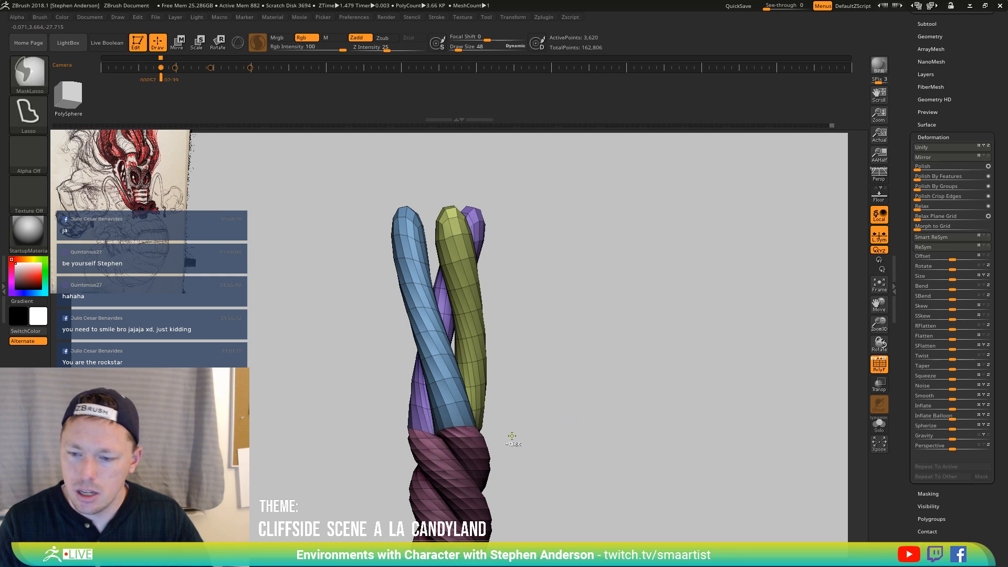
Polish the unmasked strand ends slightly and turn off the polyframe display
drag(919, 171, 929, 171)
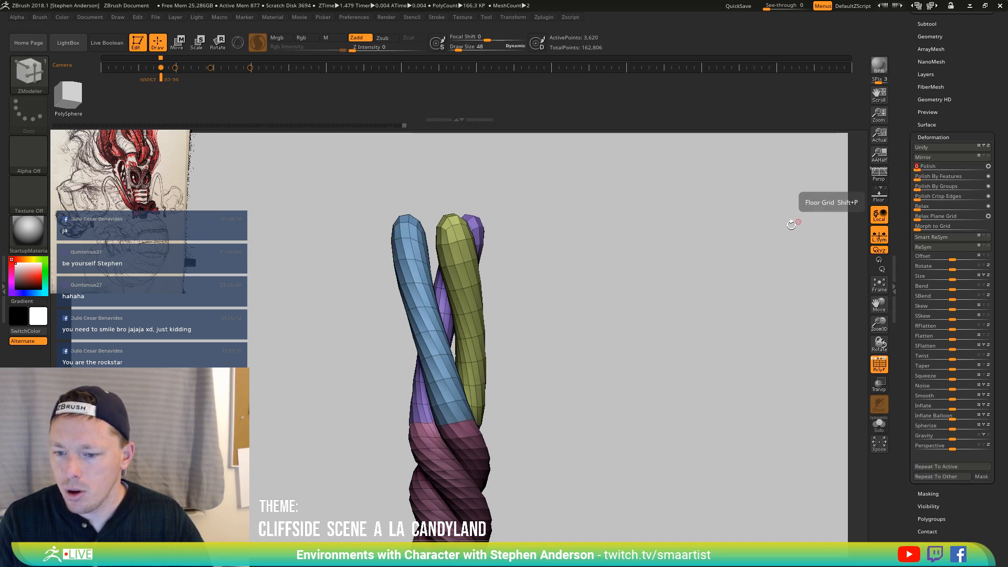
drag(578, 328, 569, 400)
key(shift+f)
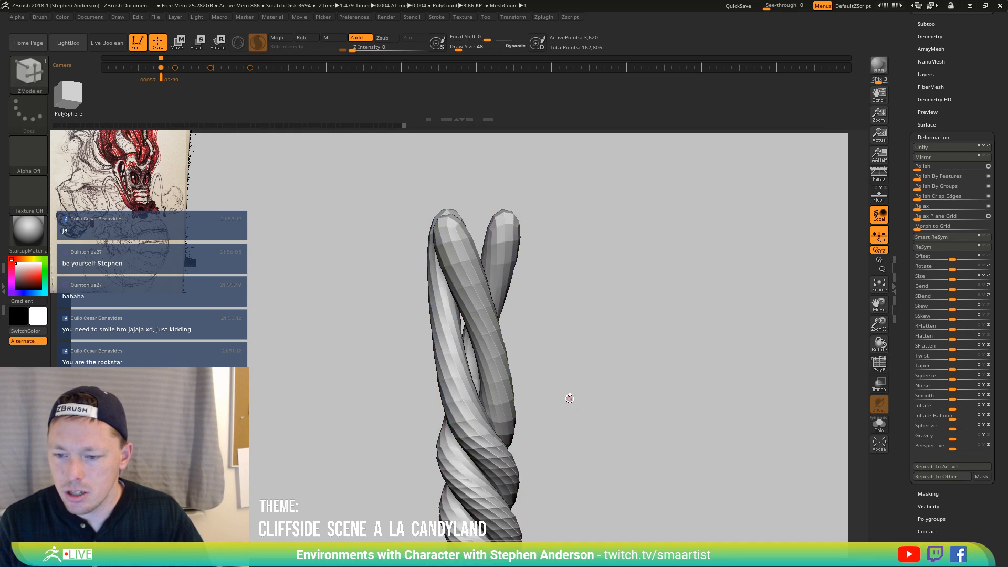
Mask everything except one strand end, draw a transpose line along it and bend its tip outward
right_drag(569, 401, 533, 384)
key(w)
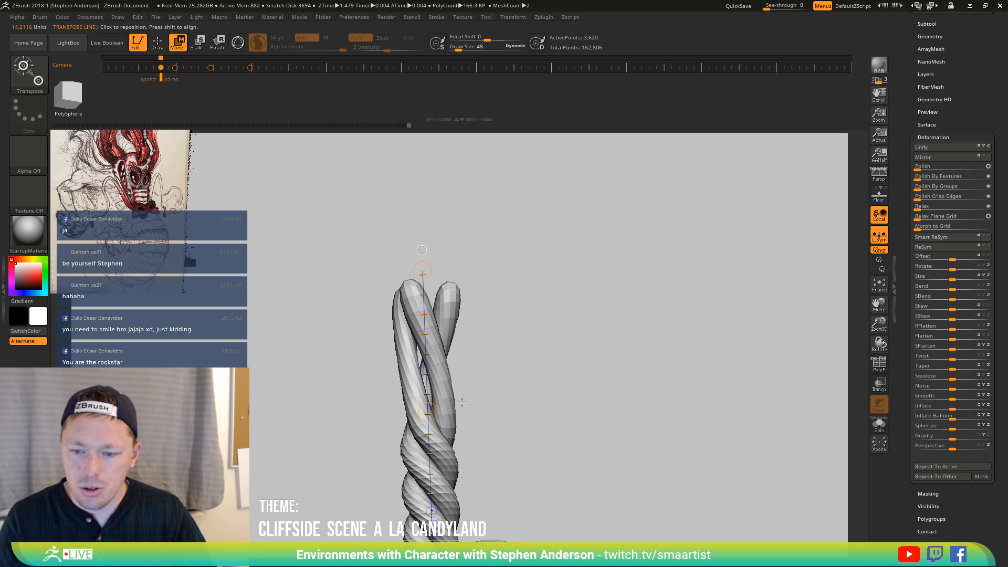
ctrl+drag(450, 404, 444, 424)
right_drag(498, 393, 512, 387)
drag(512, 386, 467, 430)
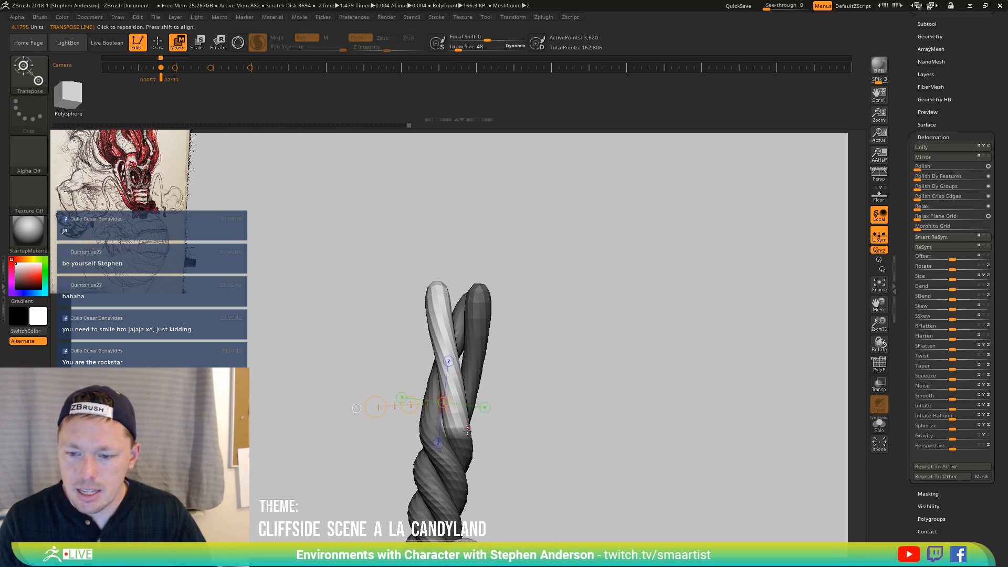
drag(435, 289, 433, 284)
right_drag(518, 270, 577, 273)
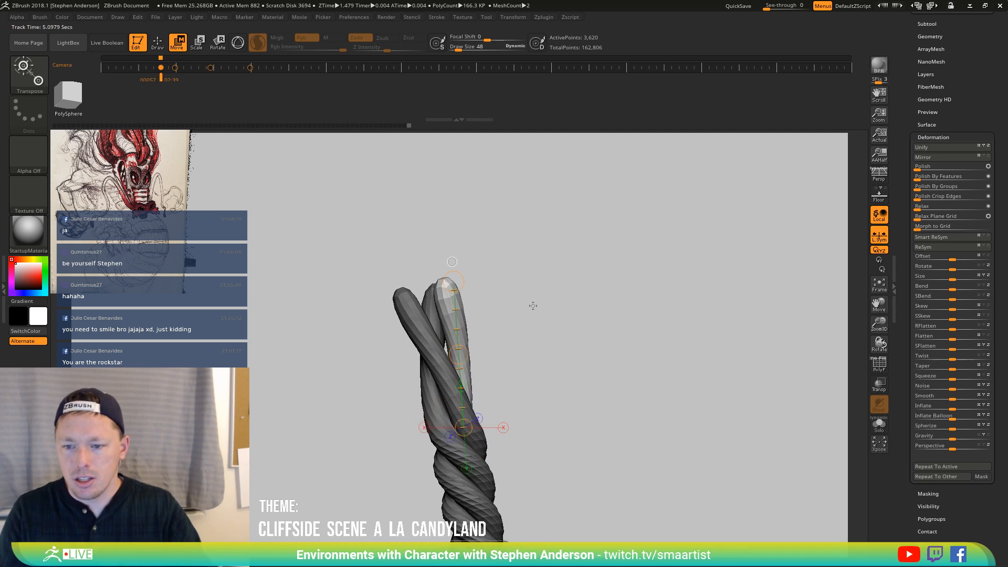
drag(438, 284, 502, 269)
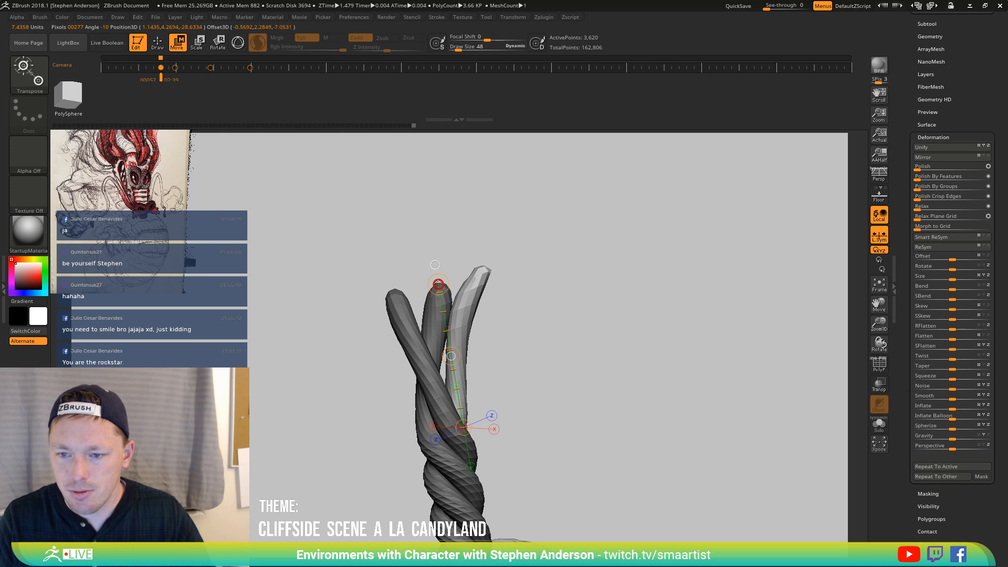
drag(438, 284, 482, 279)
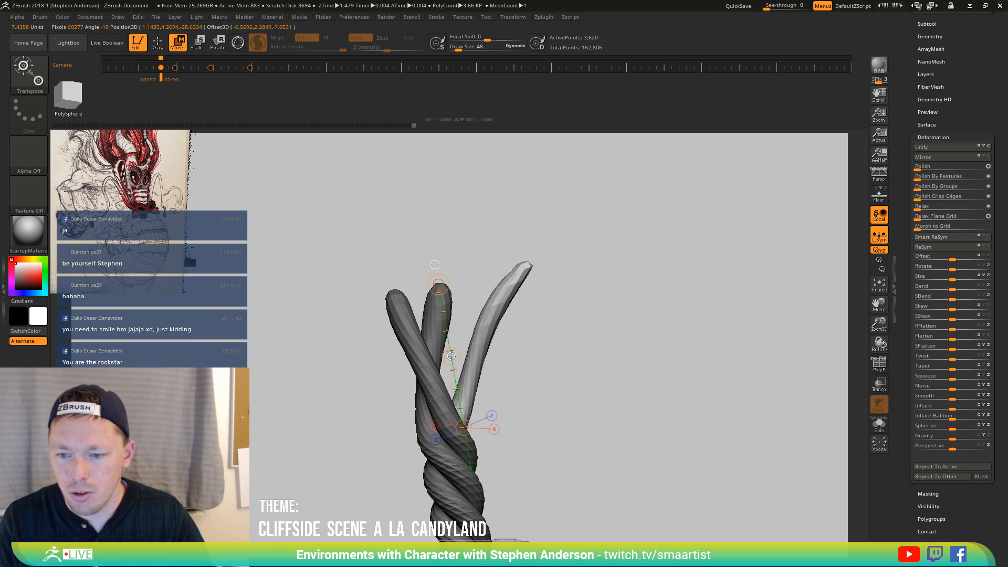
alt+drag(452, 355, 440, 356)
Redraw the transpose line along the unmasked strand from another side and pull its tip further outward
mouse_move(515, 353)
mouse_down()
mouse_move(432, 338)
mouse_move(470, 358)
mouse_move(508, 317)
mouse_move(477, 354)
mouse_move(629, 313)
mouse_move(603, 336)
mouse_move(625, 363)
mouse_move(625, 415)
mouse_move(608, 328)
mouse_up()
ctrl+click(596, 389)
drag(601, 264, 604, 347)
drag(669, 307, 650, 293)
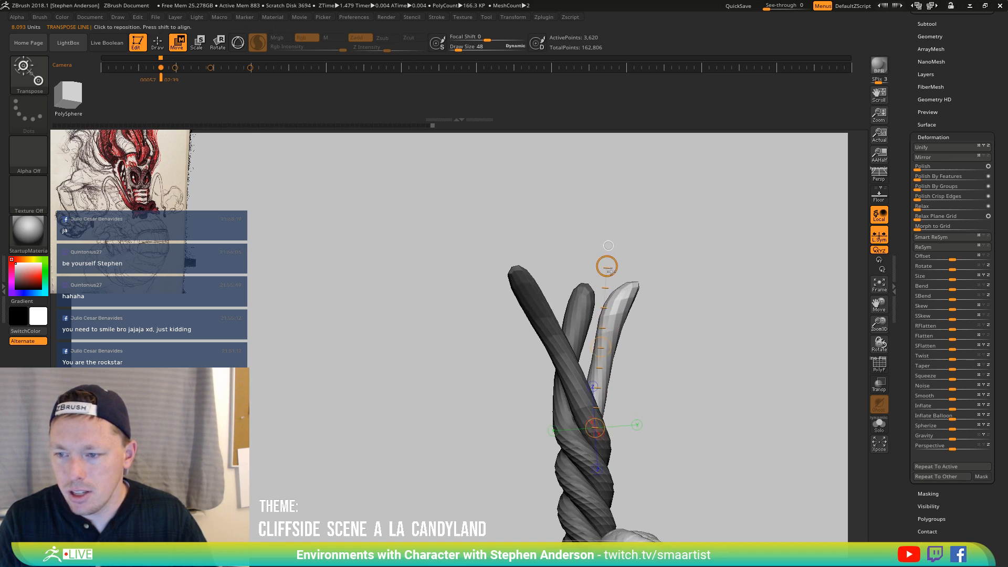
mouse_move(606, 265)
mouse_down()
mouse_move(653, 270)
mouse_move(671, 295)
mouse_move(656, 306)
mouse_move(681, 290)
mouse_move(608, 308)
mouse_move(612, 324)
mouse_move(599, 322)
mouse_move(589, 375)
mouse_move(569, 224)
mouse_up()
Isolate a second strand end with a mask and bend it away from the others with a transpose line from its base
key(q)
key(b)
key(z)
key(m)
key(w)
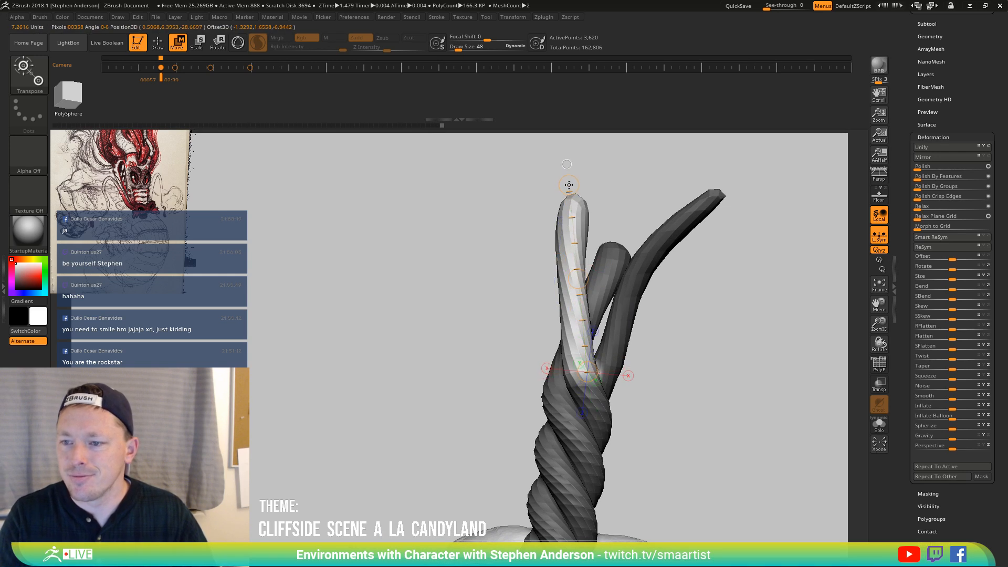
drag(568, 185, 578, 273)
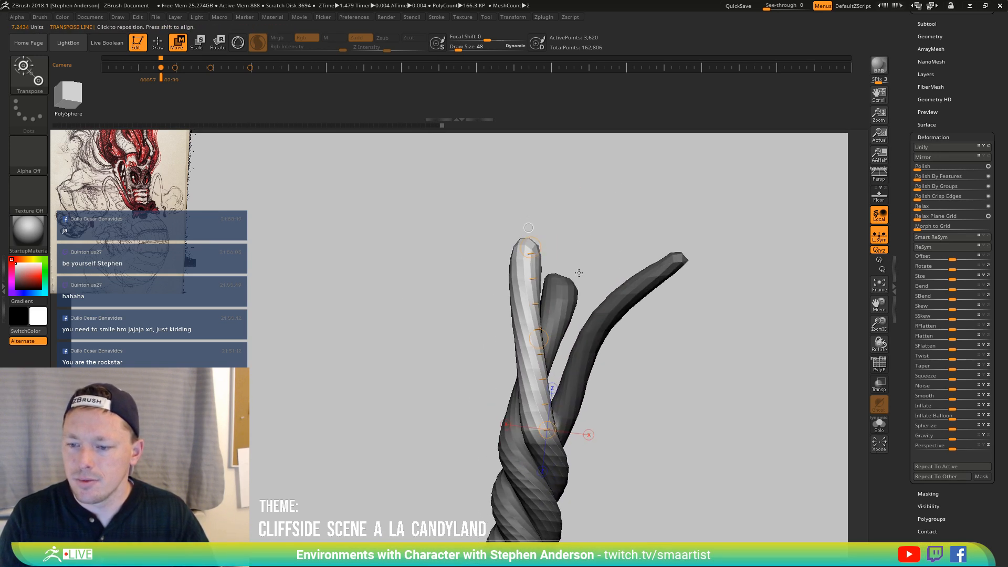
drag(628, 293, 748, 252)
drag(547, 430, 539, 420)
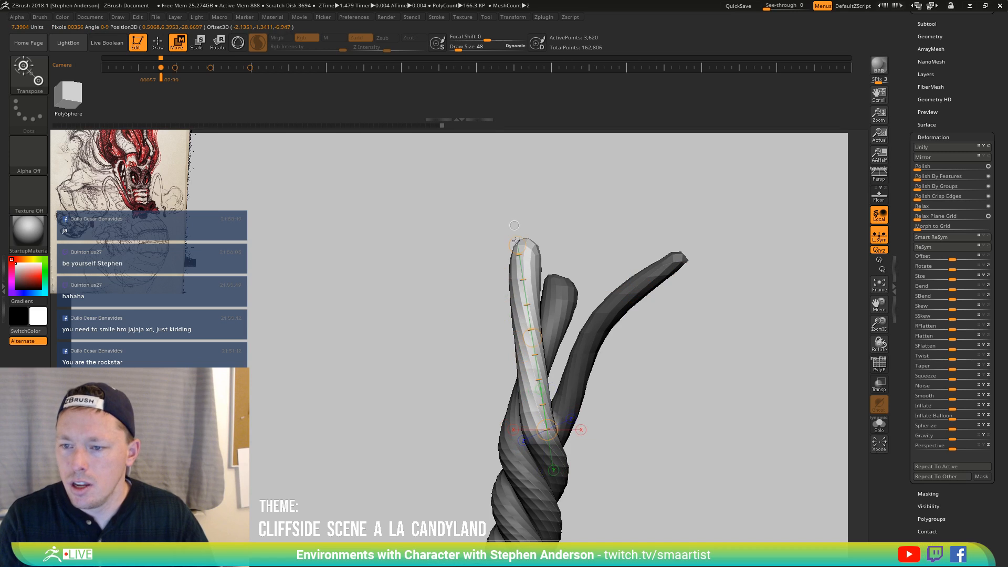
drag(546, 260, 520, 260)
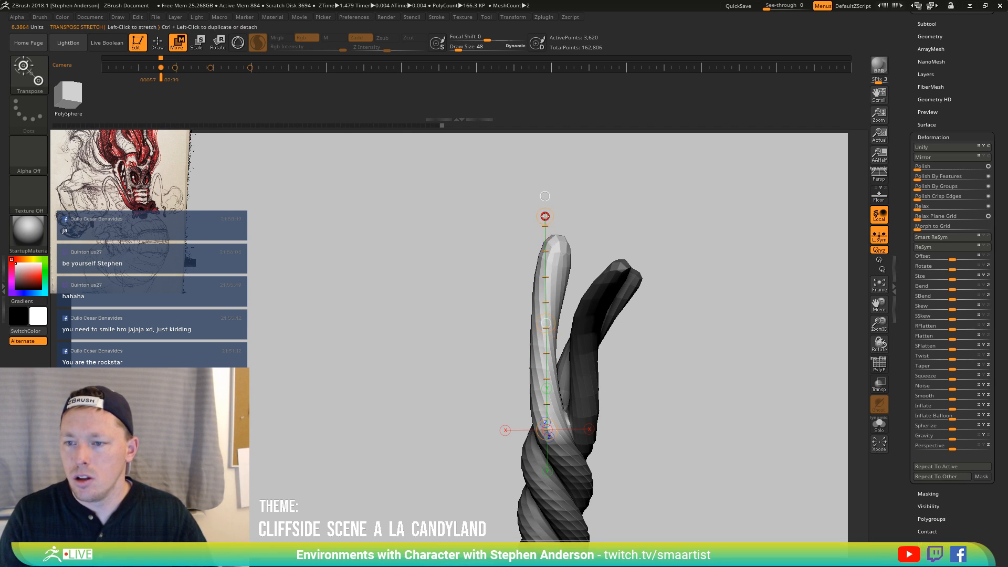
drag(545, 215, 450, 229)
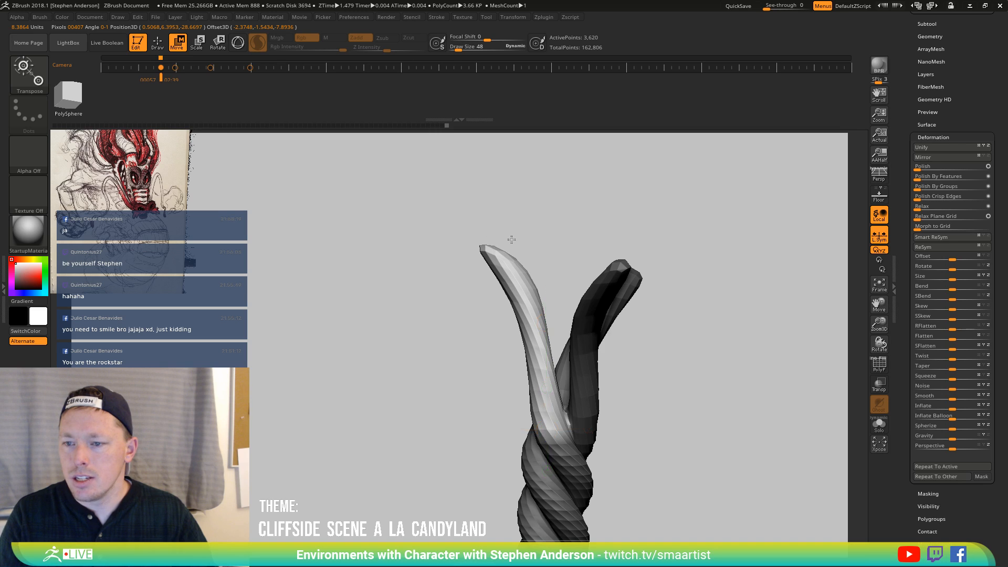
Shift the middle of the bent second strand outward and undo the last adjustment
drag(573, 236, 563, 254)
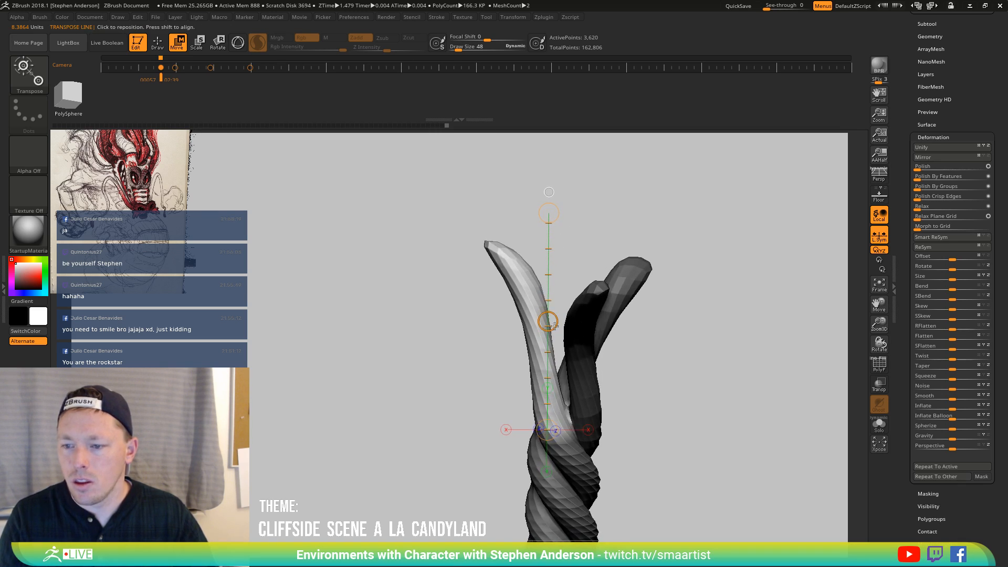
drag(549, 322, 534, 324)
key(ctrl+z)
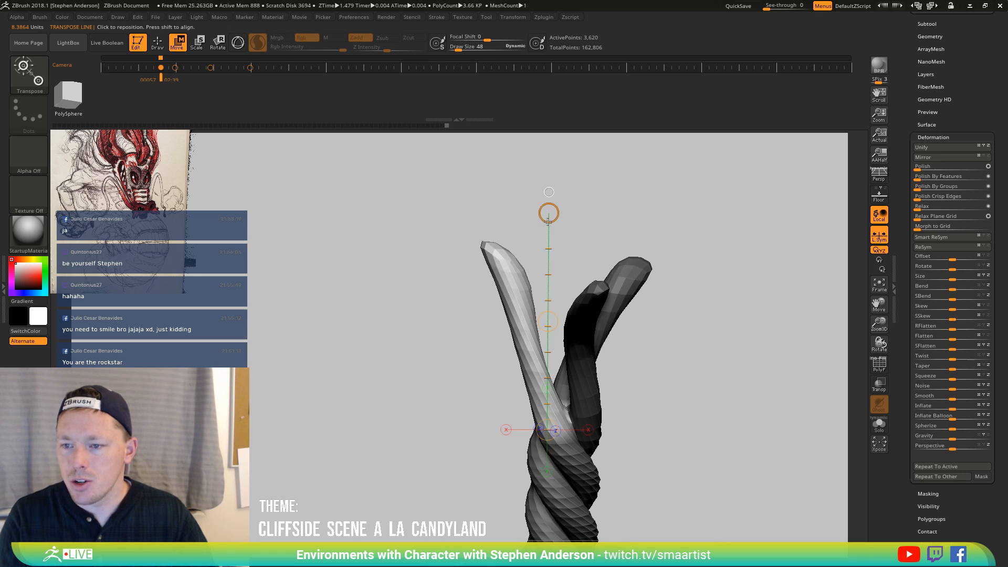
key(r)
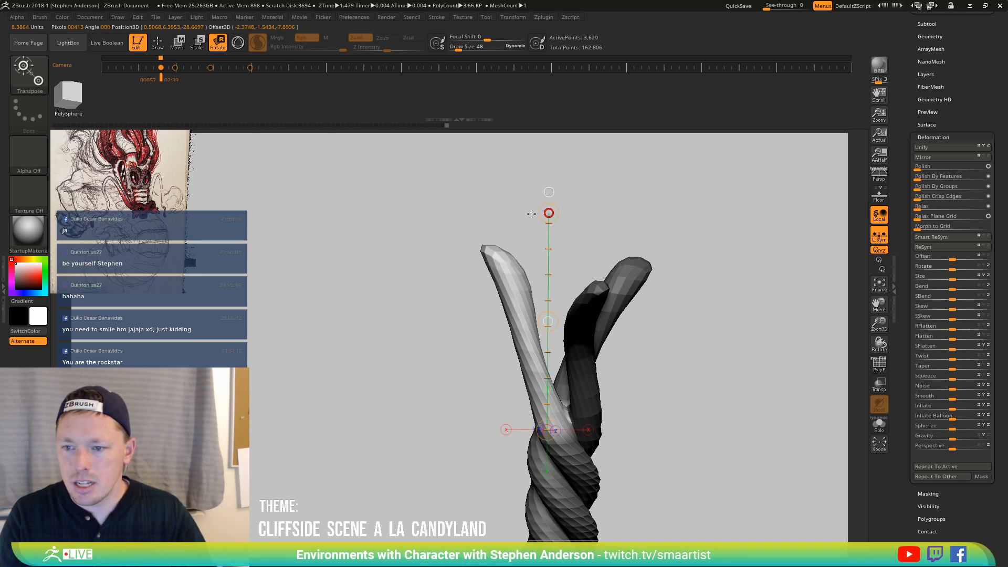
drag(469, 249, 596, 255)
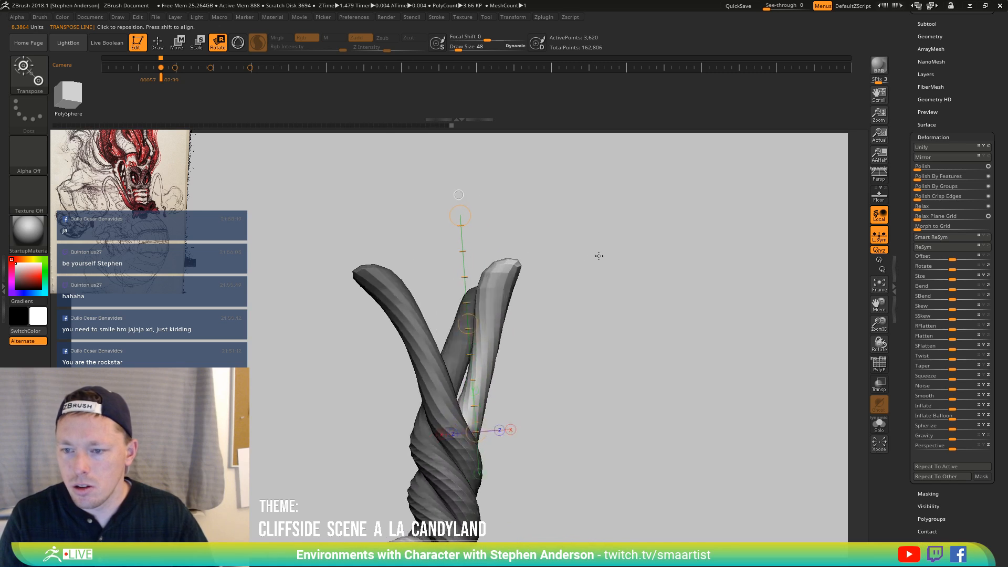
With the Move brush at Draw Size 1071, shape the unmasked strand's tip into a small curl and adjust its bend
key(b)
key(m)
key(v)
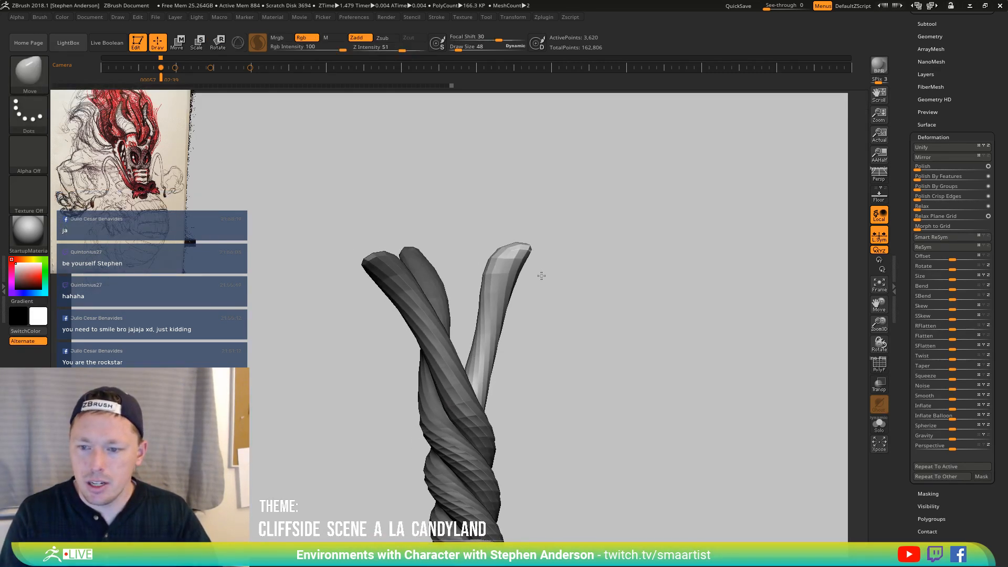
key(s)
drag(530, 282, 538, 279)
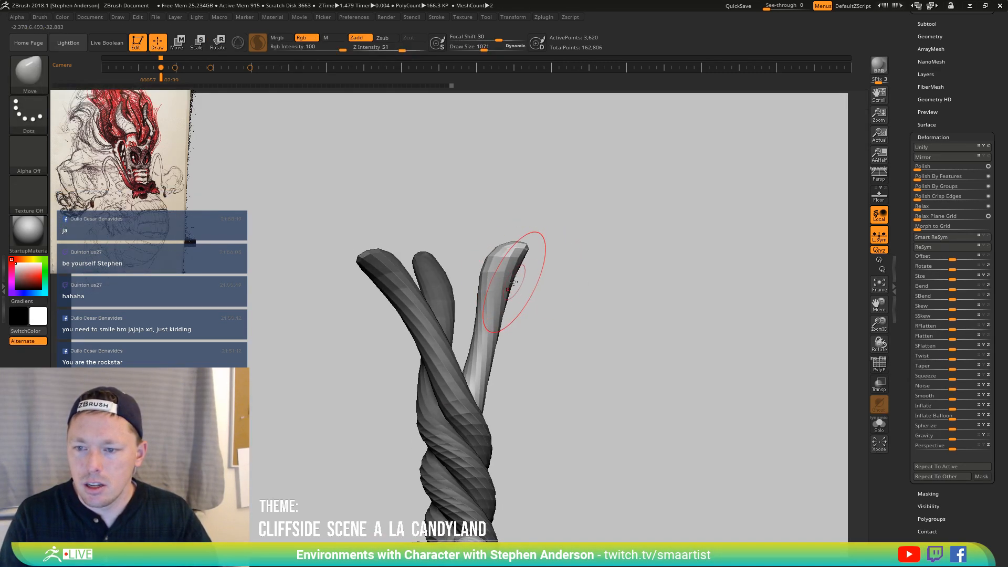
right_drag(523, 252, 526, 254)
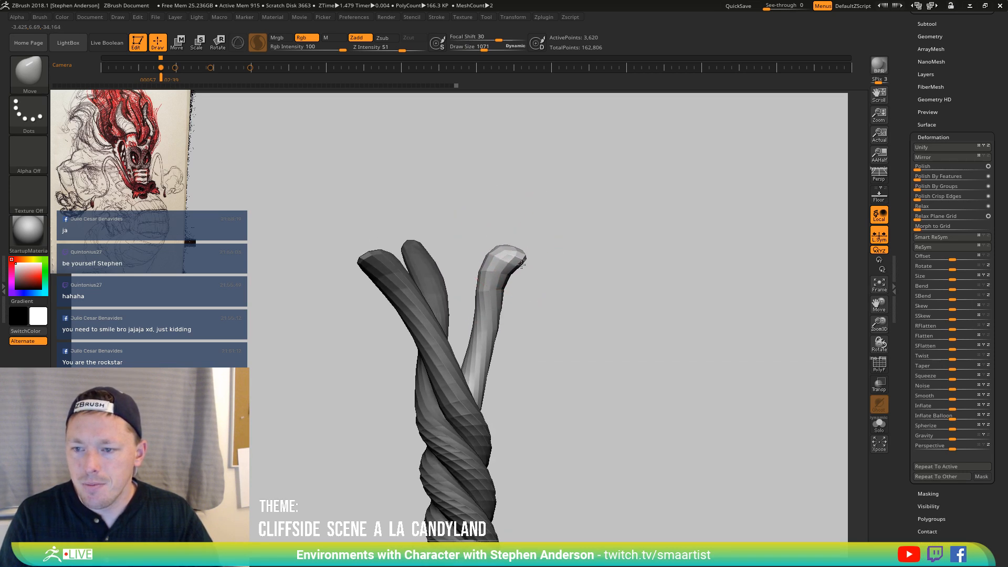
right_drag(508, 255, 494, 284)
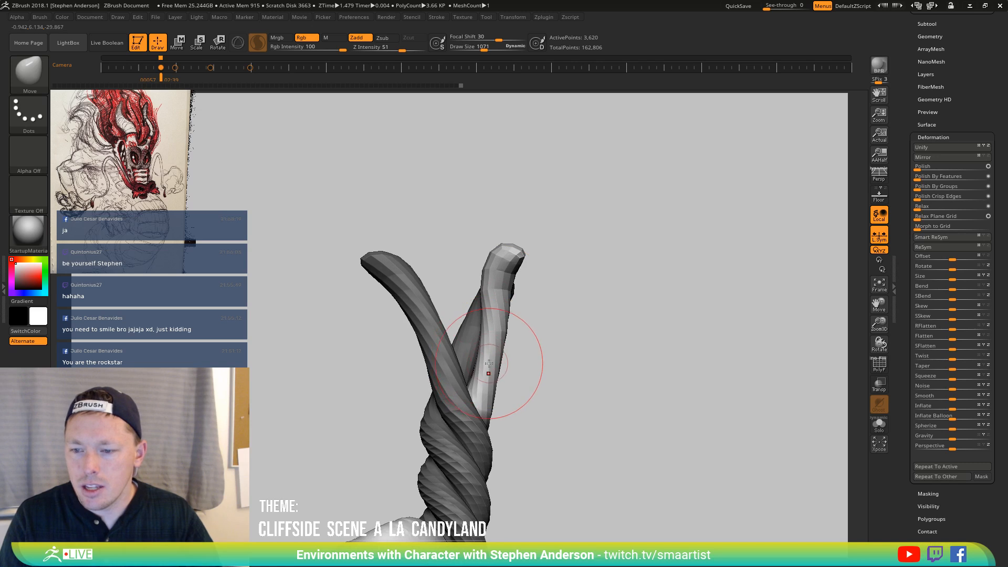
mouse_move(515, 370)
right_down()
mouse_move(448, 346)
mouse_move(491, 398)
mouse_move(523, 387)
mouse_move(527, 399)
mouse_move(524, 287)
mouse_move(534, 274)
mouse_move(533, 342)
mouse_move(597, 293)
mouse_move(581, 218)
mouse_move(561, 252)
mouse_move(594, 333)
mouse_move(607, 333)
mouse_move(583, 329)
right_up()
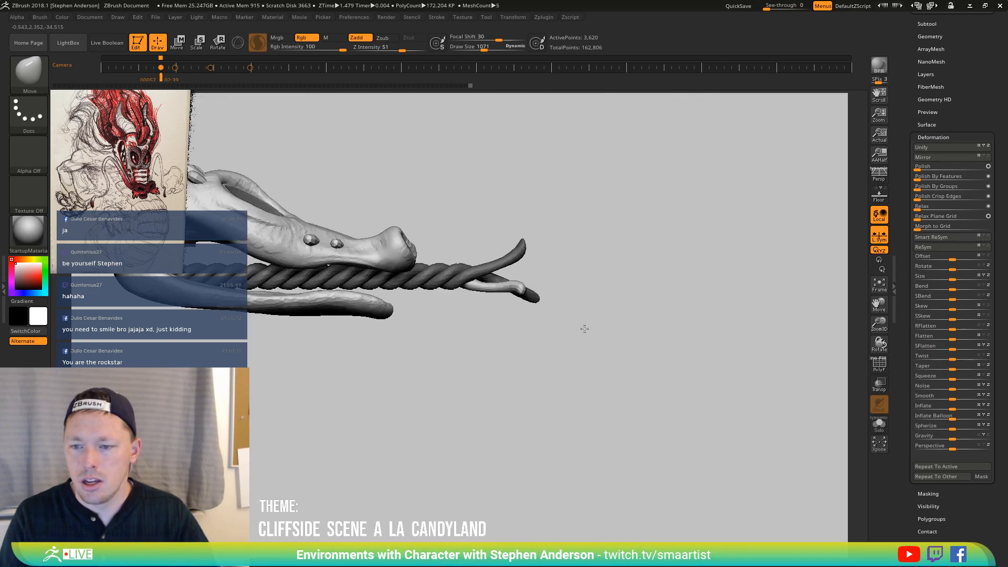
Draw a transpose line along the curled lower strand and bend it downward to spread the forked tongue
key(ctrl)
ctrl+drag(588, 257, 595, 274)
mouse_move(596, 274)
right_down()
mouse_move(569, 335)
mouse_move(581, 375)
right_up()
key(w)
drag(387, 315, 516, 318)
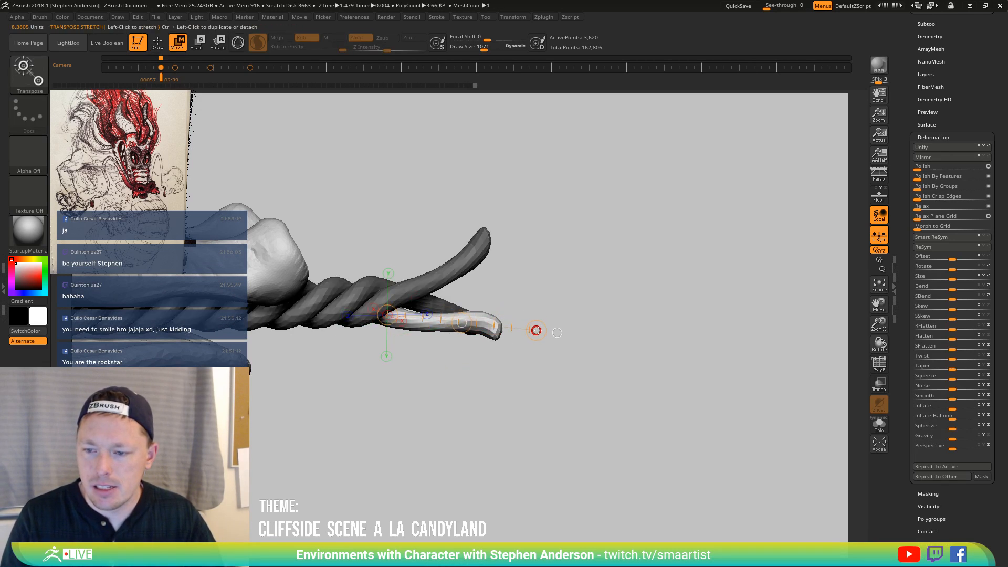
drag(525, 392, 526, 353)
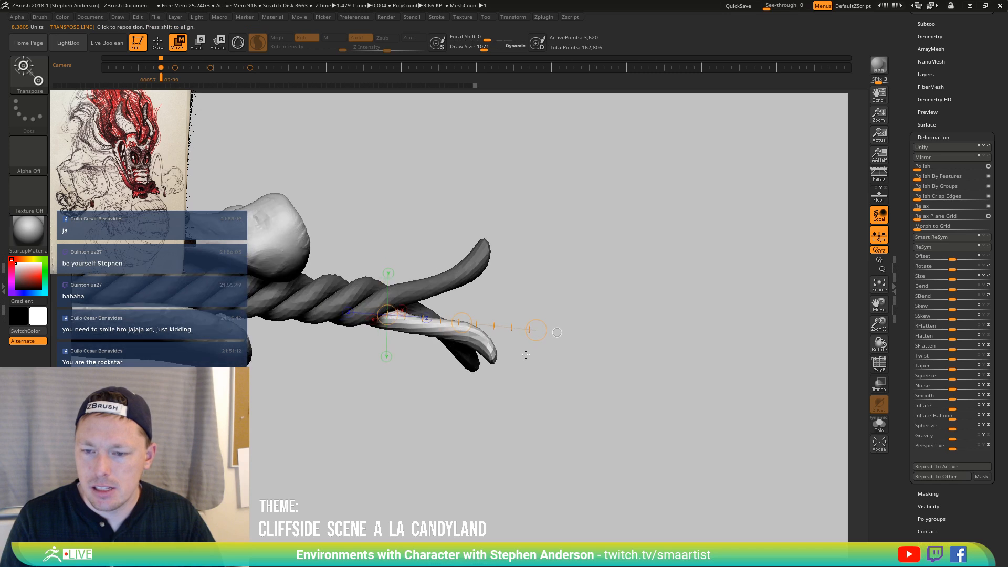
ctrl+drag(617, 310, 603, 373)
ctrl+right_drag(602, 373, 587, 324)
mouse_move(587, 324)
mouse_down()
mouse_move(590, 342)
mouse_move(610, 333)
mouse_up()
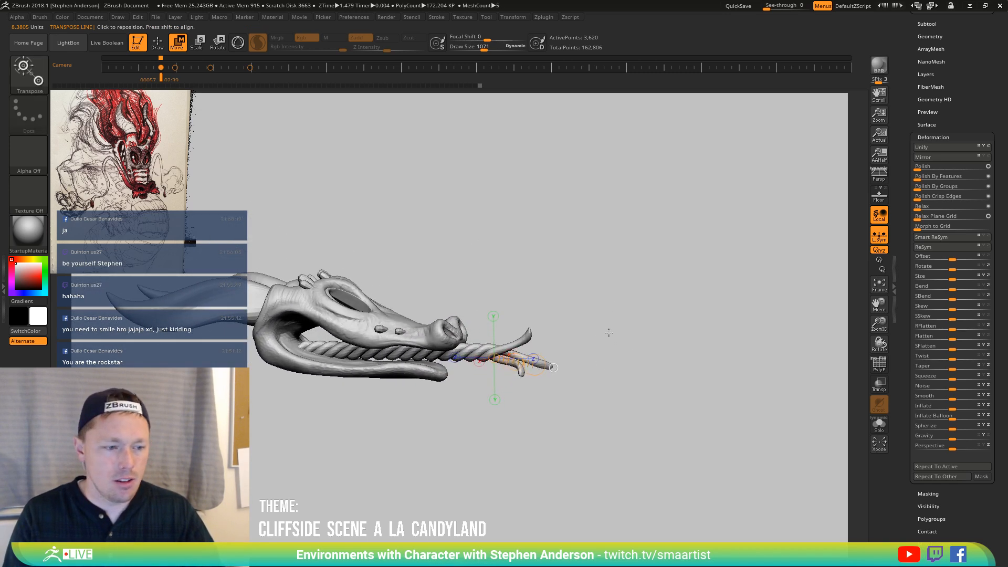
Return to Draw mode and examine the forked tongue, face and horns of the dragon head from several angles
mouse_move(609, 332)
right_down()
mouse_move(600, 326)
mouse_move(622, 332)
right_up()
key(q)
drag(622, 331, 585, 360)
drag(548, 365, 603, 326)
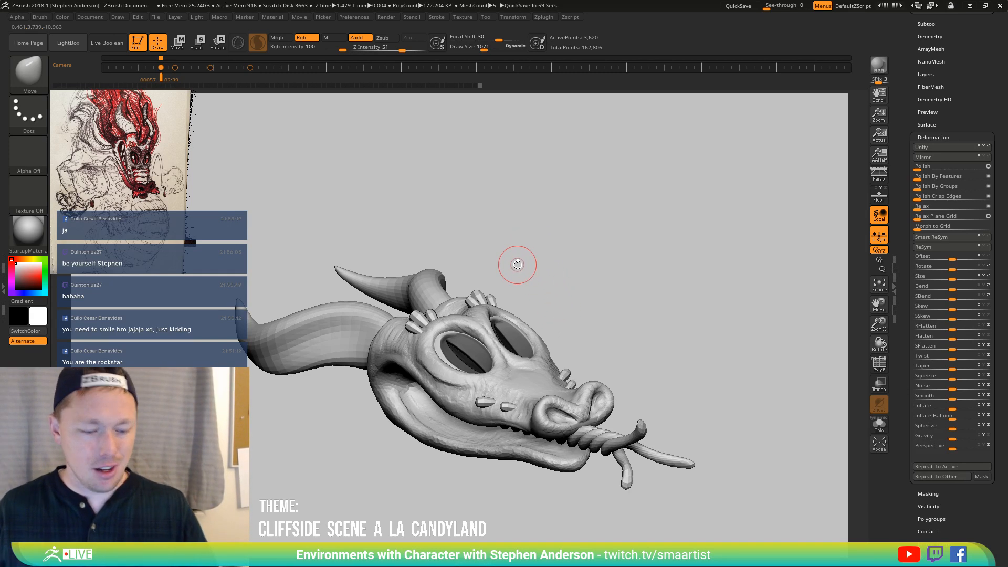
drag(596, 333, 638, 294)
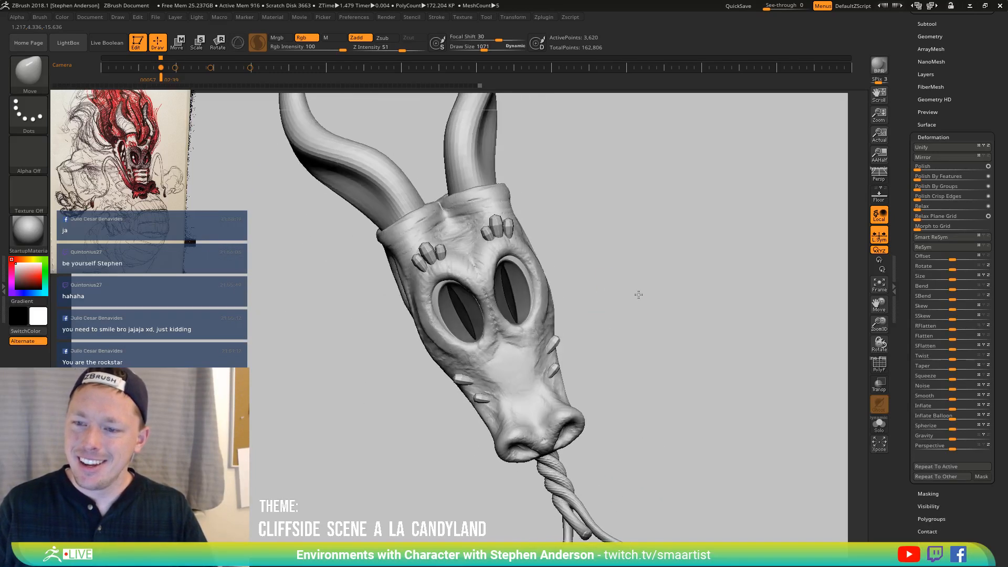
mouse_move(639, 294)
right_down()
mouse_move(585, 331)
mouse_move(601, 274)
mouse_move(588, 270)
right_up()
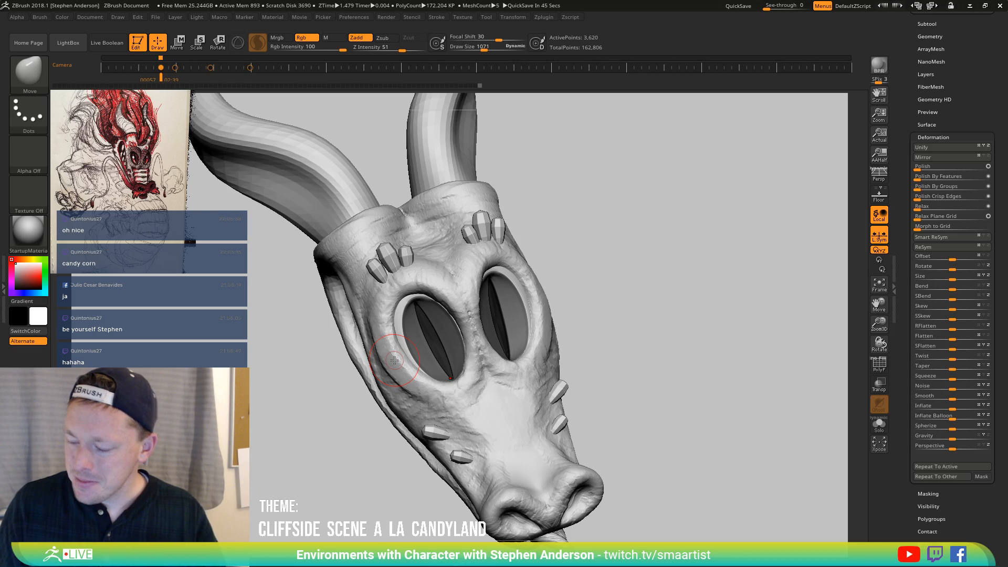
right_drag(631, 394, 606, 351)
drag(606, 352, 612, 408)
right_drag(612, 408, 540, 418)
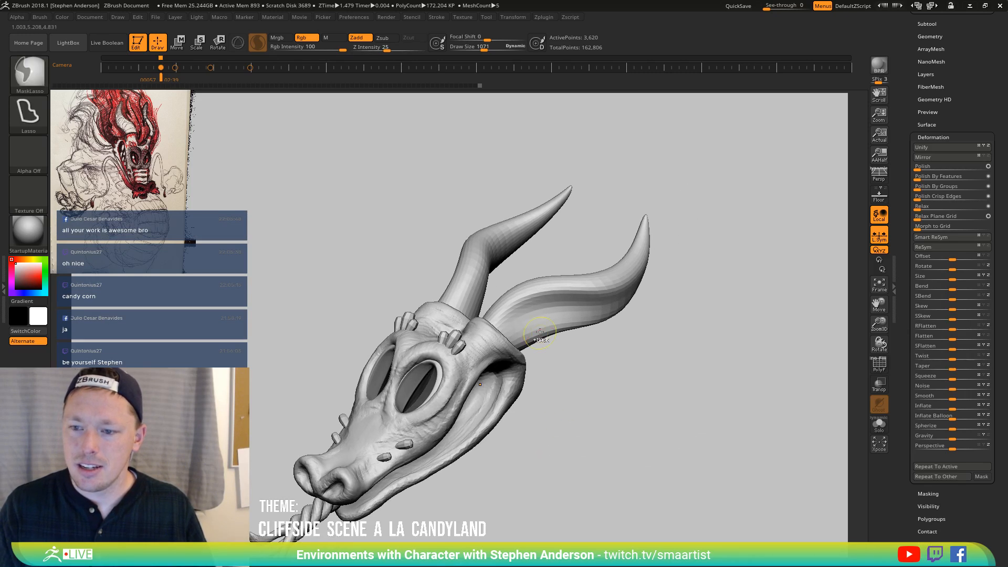
Select the horns subtool Dragon2, set the Move brush's Draw Size to 3431 and adjust the horns at their bases
ctrl+right_drag(530, 315, 534, 345)
mouse_move(534, 345)
mouse_down()
mouse_move(444, 379)
mouse_move(470, 357)
mouse_move(498, 366)
mouse_up()
alt+click(480, 347)
key(s)
key(s)
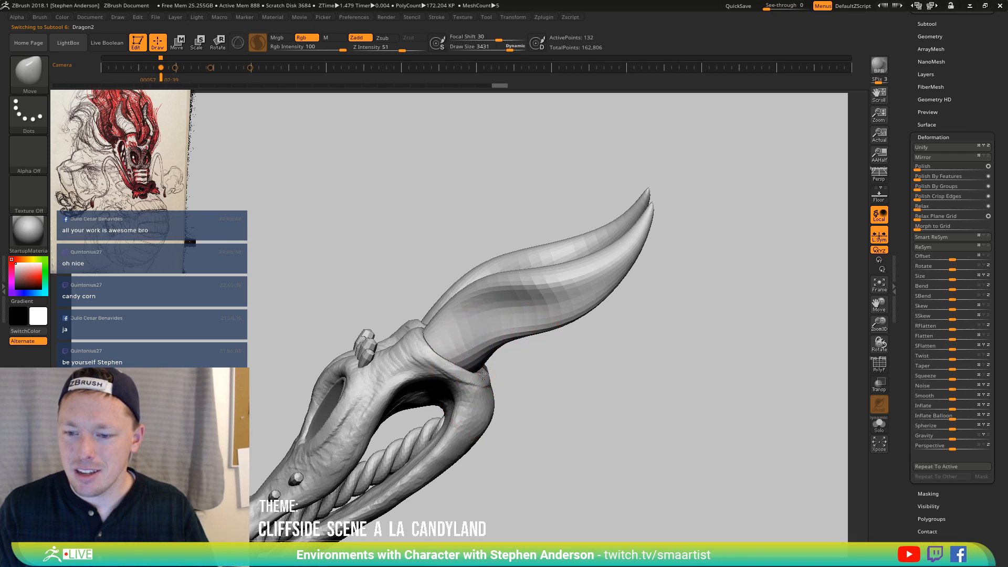
drag(656, 367, 499, 362)
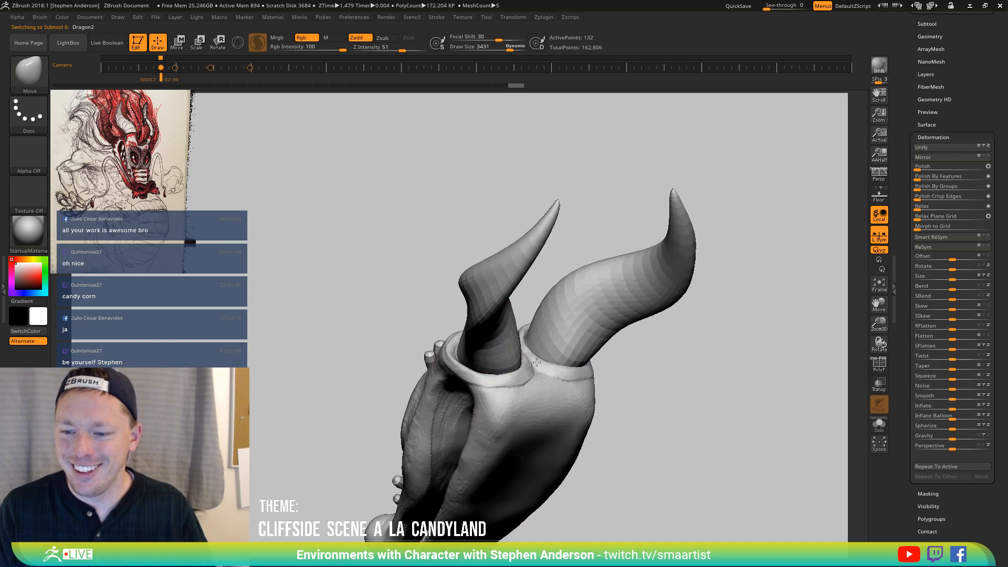
mouse_move(499, 373)
right_down()
mouse_move(527, 361)
mouse_move(553, 421)
mouse_move(499, 406)
mouse_move(501, 441)
mouse_move(564, 341)
mouse_move(481, 360)
mouse_move(498, 353)
mouse_move(487, 343)
right_up()
key(ctrl)
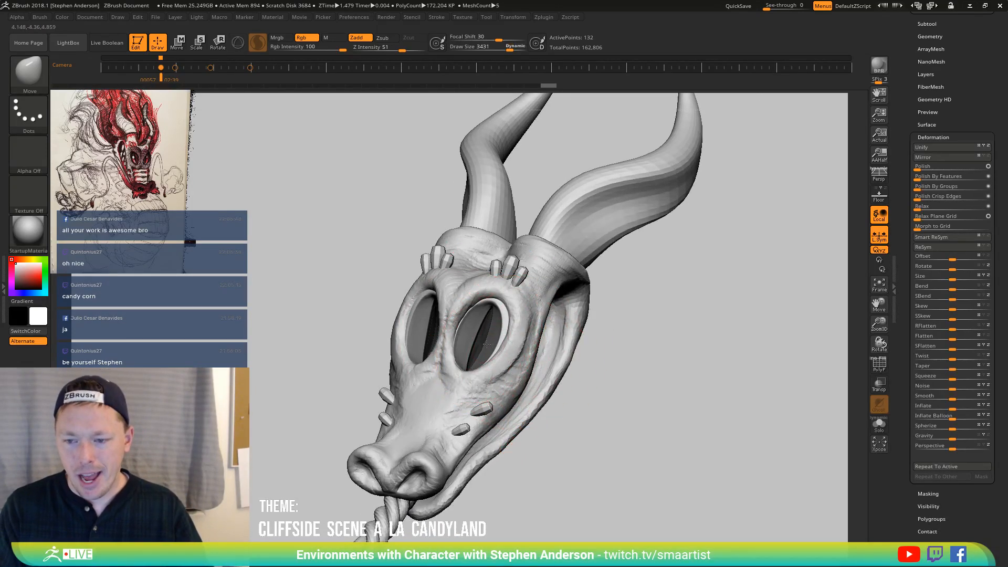
Make the dragon head subtool Dragon1 active and open the subtool list
drag(487, 341, 473, 342)
mouse_move(484, 342)
right_down()
mouse_move(534, 340)
mouse_move(562, 326)
mouse_move(525, 320)
mouse_move(501, 294)
mouse_move(442, 315)
mouse_move(457, 362)
mouse_move(427, 329)
mouse_move(438, 345)
mouse_move(429, 341)
right_up()
alt+click(462, 370)
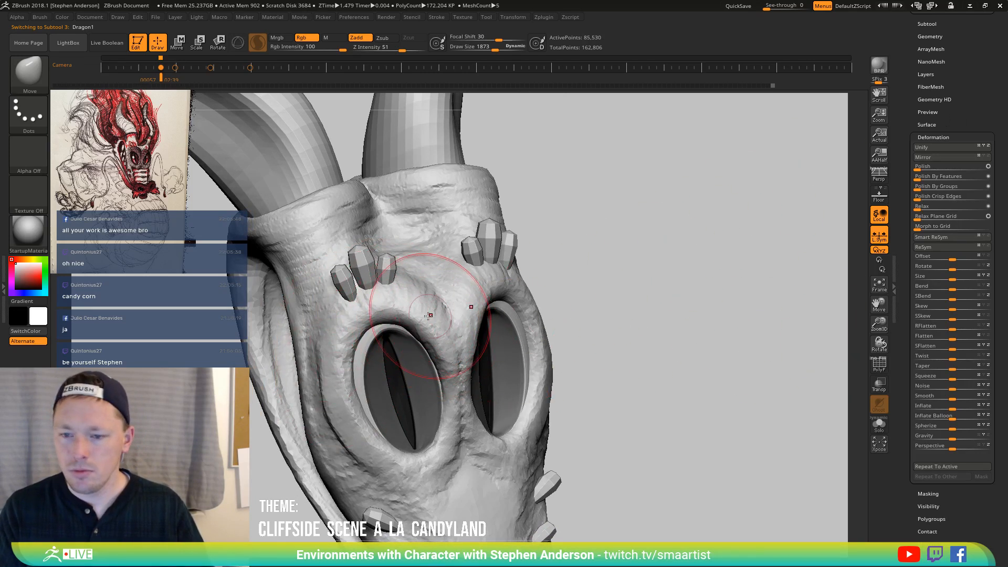
click(926, 24)
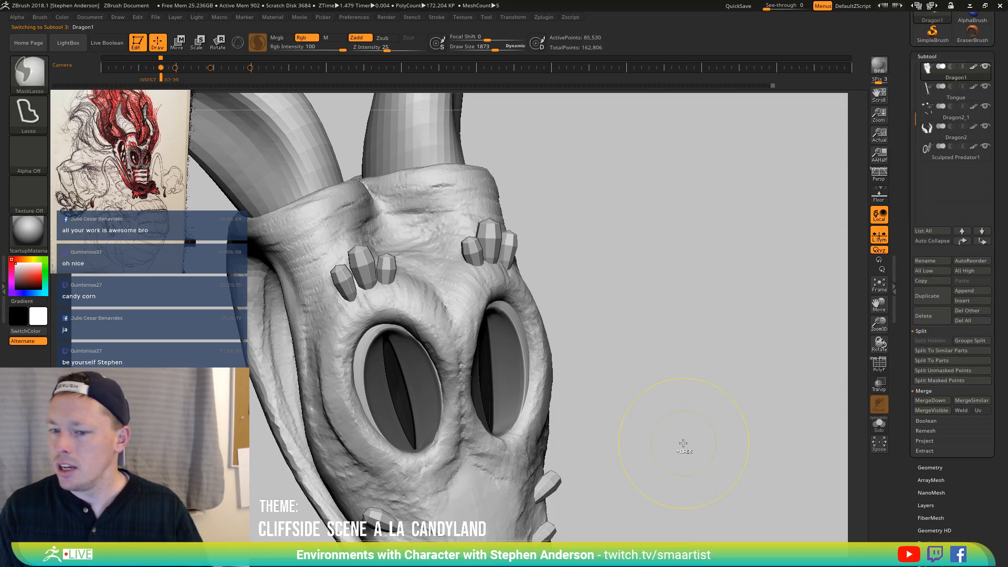
mouse_move(684, 450)
right_down()
mouse_move(647, 438)
mouse_move(679, 401)
right_up()
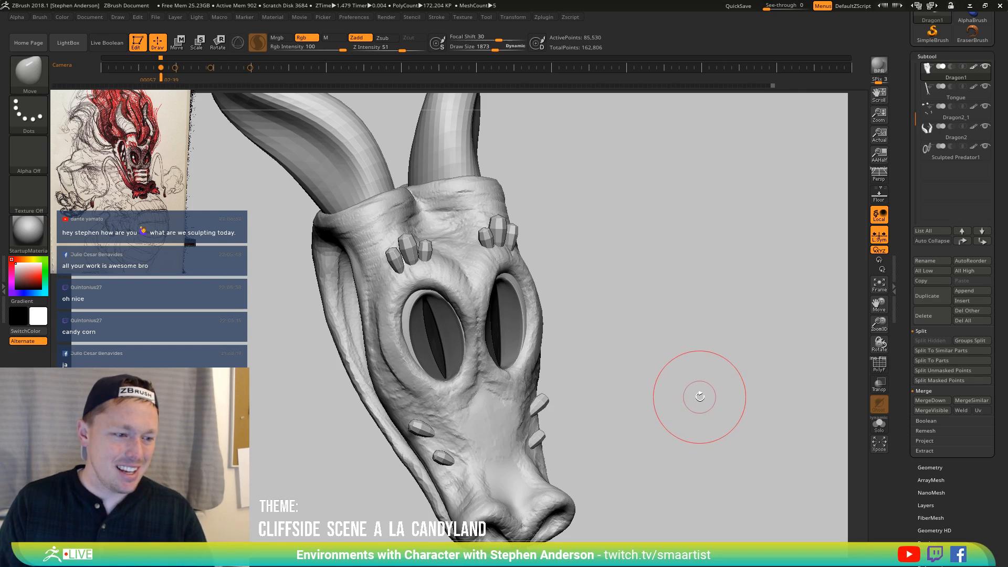
View the whole dragon head with its horns and tongue from the front and save the work
mouse_move(692, 376)
mouse_down()
mouse_move(660, 376)
mouse_move(687, 367)
mouse_up()
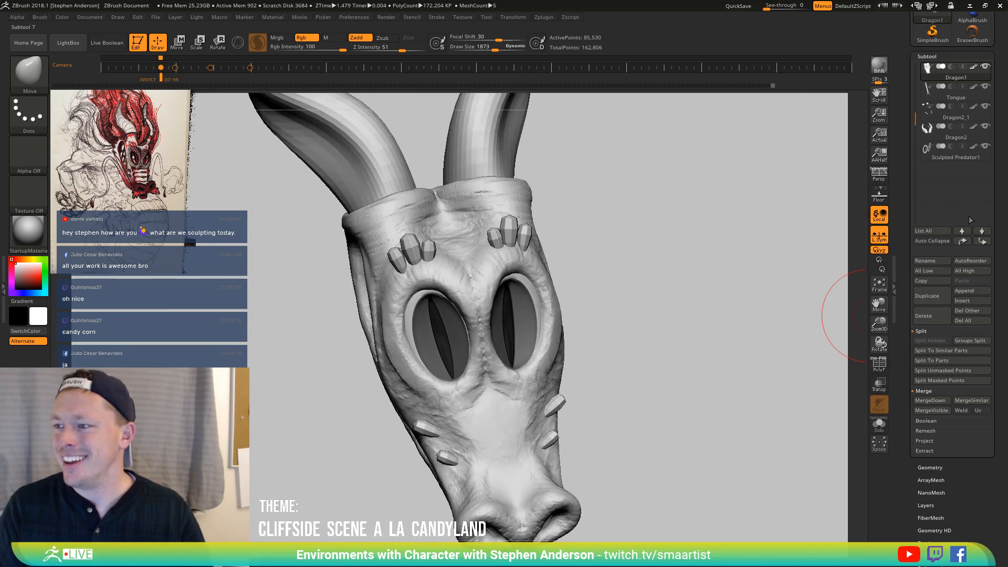
scroll(1000, 233, up, 3)
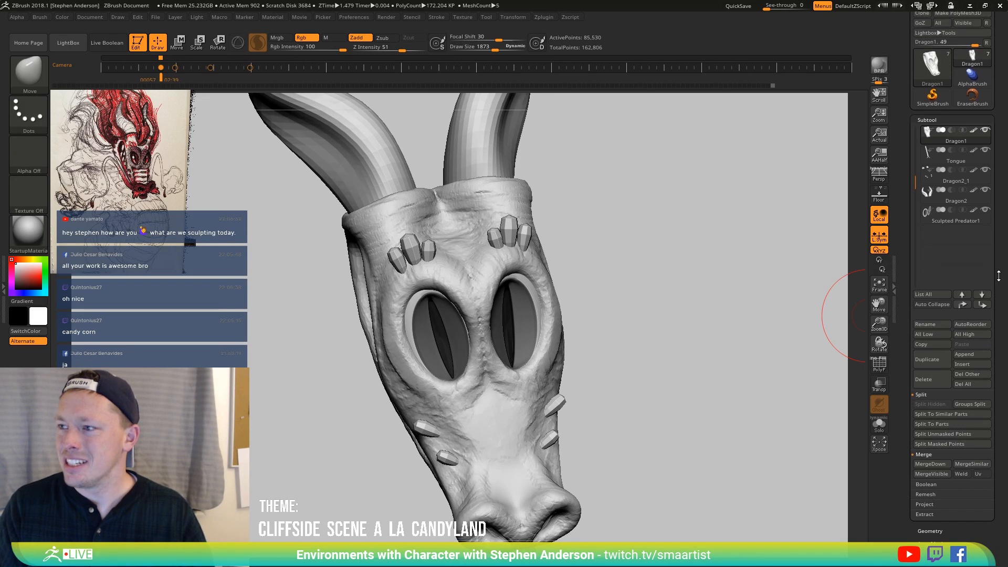
ctrl+right_drag(681, 380, 667, 408)
drag(667, 408, 619, 214)
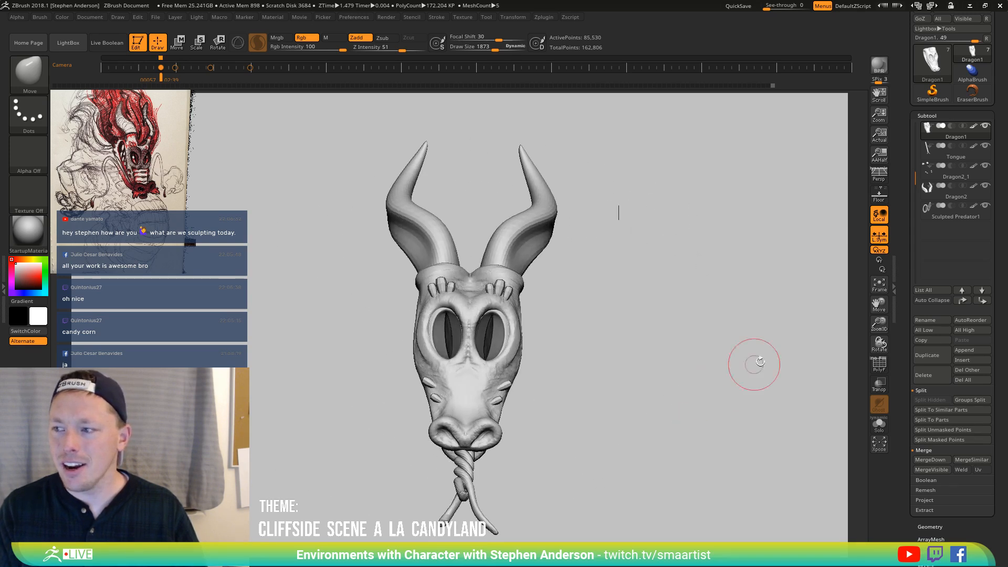
scroll(947, 49, up, 3)
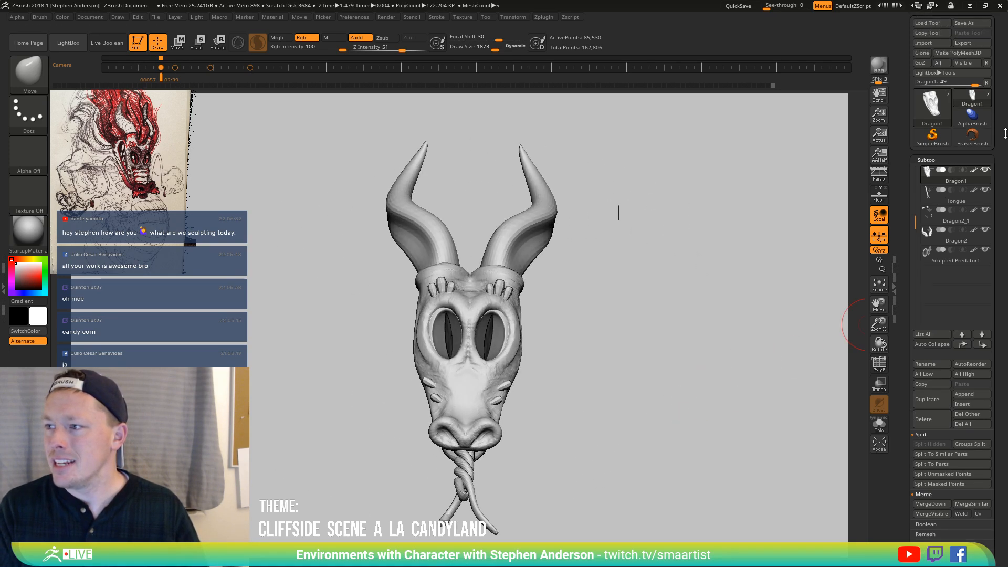
key(ctrl)
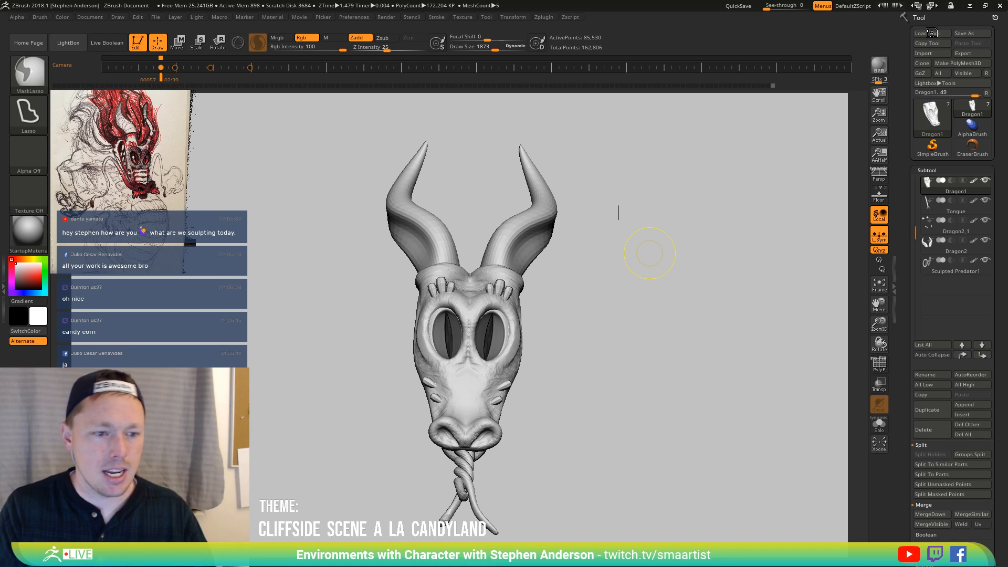
key(ctrl+s)
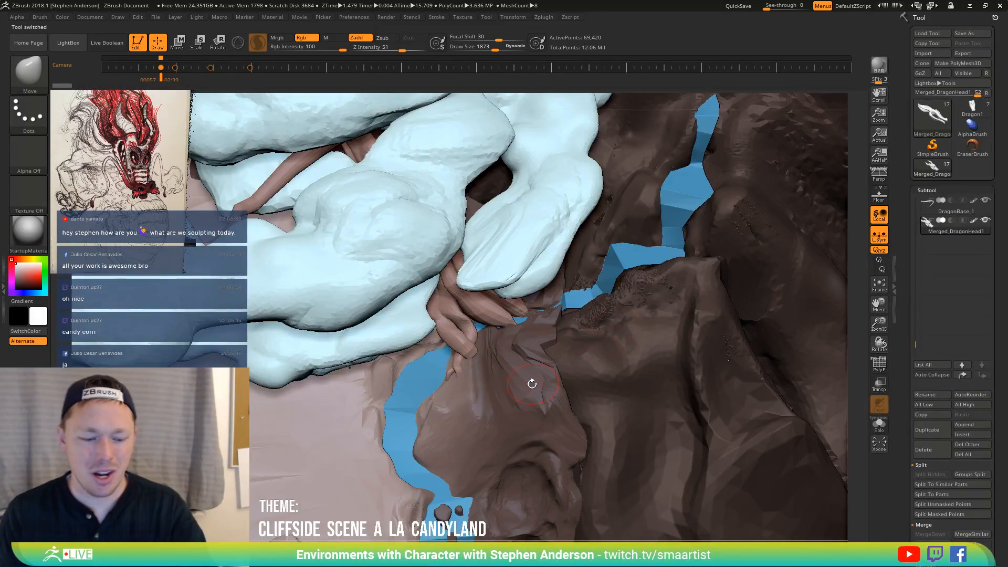
Switch to the scene tool Merged_DragonHead1 and examine the dragon's placement beside the cliff, tree and cookie stacks
mouse_move(476, 383)
right_down()
mouse_move(465, 423)
mouse_move(475, 417)
mouse_move(472, 344)
mouse_move(457, 384)
right_up()
mouse_move(206, 426)
alt+right_down()
mouse_move(477, 394)
mouse_move(580, 411)
alt+right_up()
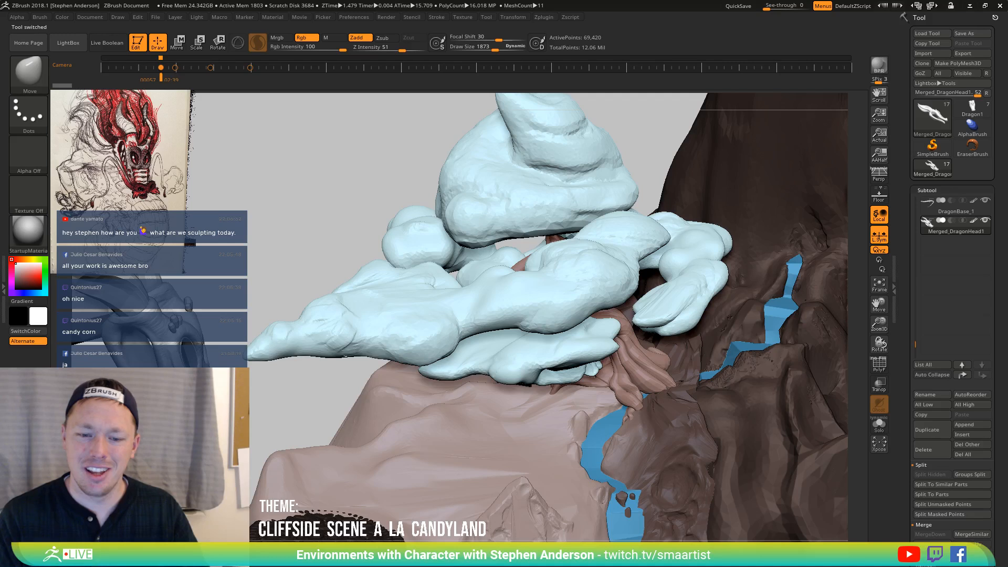
mouse_move(345, 356)
right_down()
mouse_move(320, 352)
mouse_move(290, 401)
mouse_move(342, 405)
mouse_move(329, 399)
mouse_move(467, 379)
mouse_move(370, 348)
right_up()
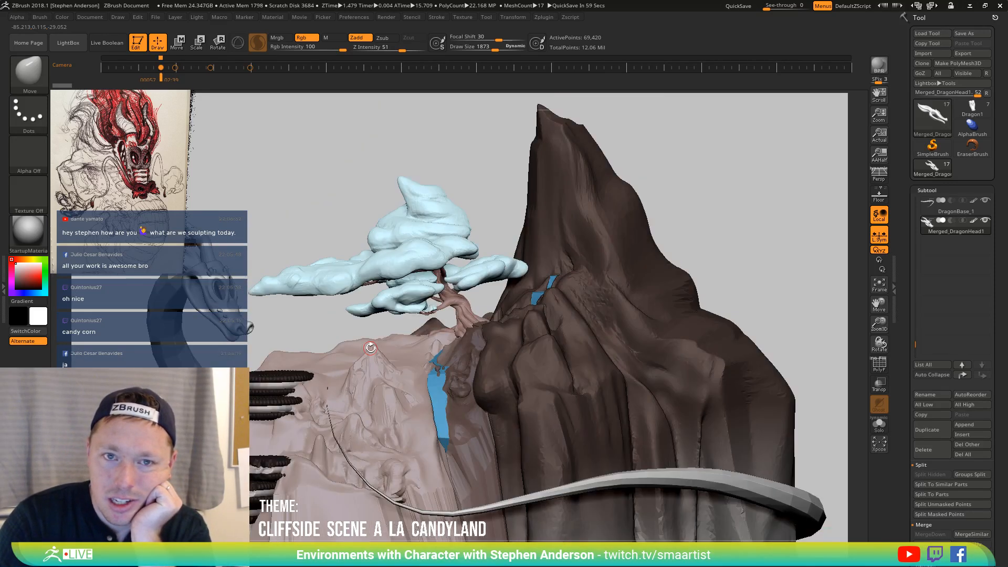
key(shift)
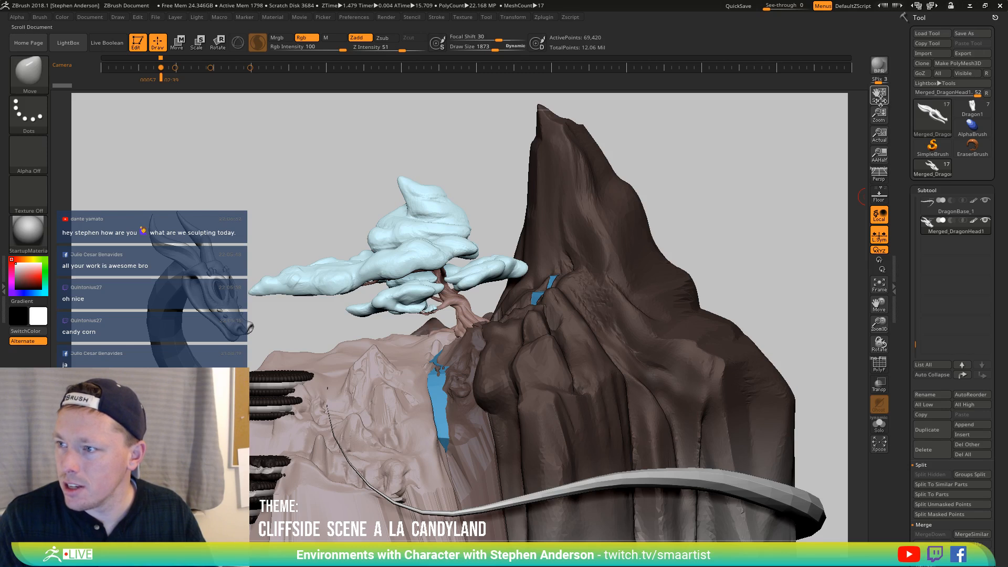
drag(878, 96, 1007, 106)
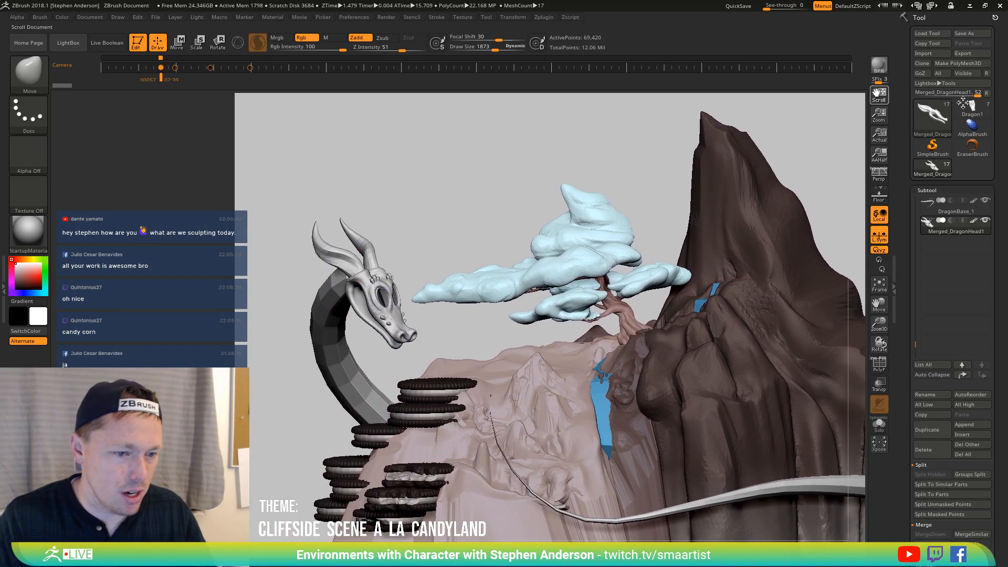
mouse_move(957, 115)
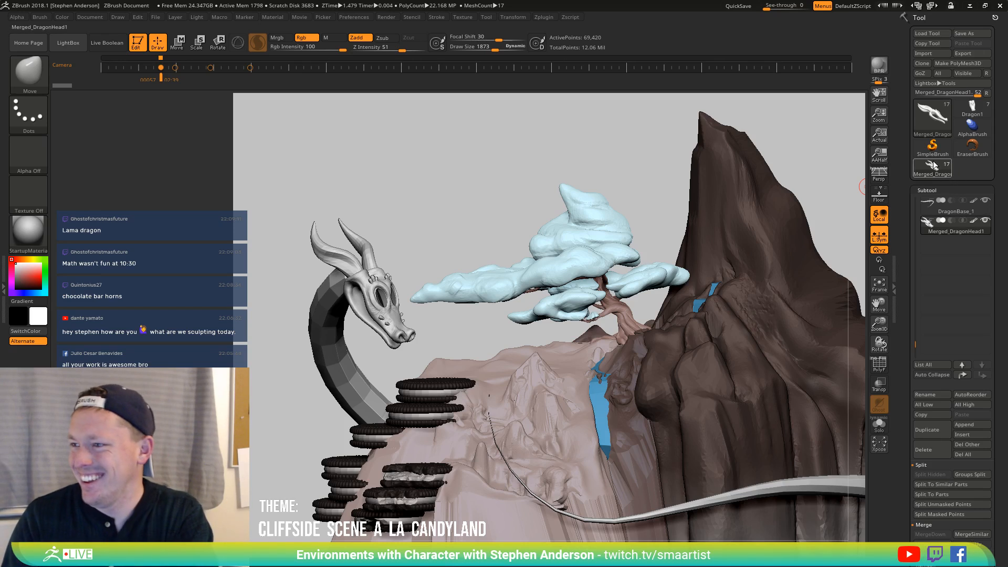
Return to the Dragon1 tool, clone the head subtool as a separate tool and make the single-subtool clone active
click(973, 109)
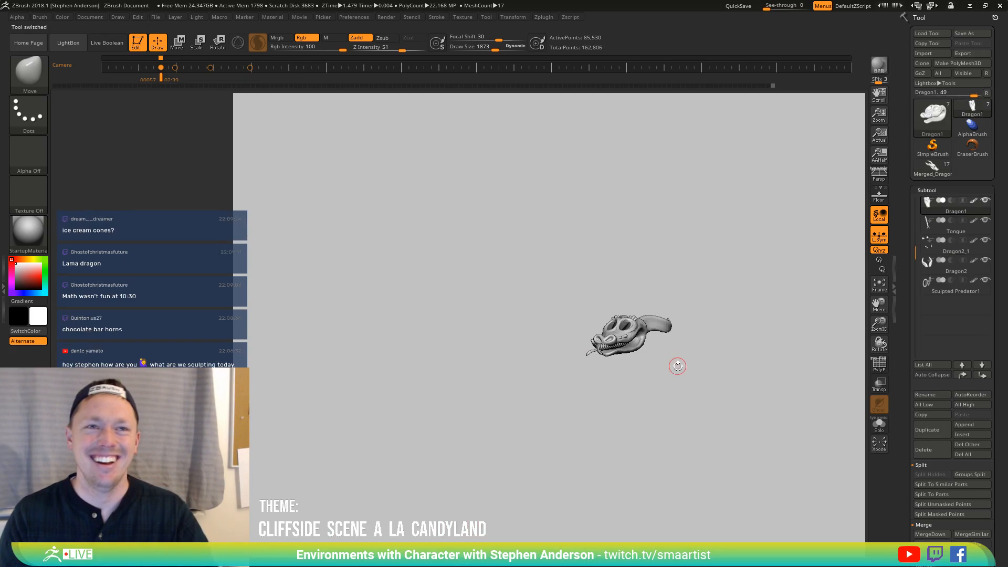
mouse_move(653, 366)
right_down()
mouse_move(686, 378)
mouse_move(678, 364)
mouse_move(687, 379)
mouse_move(711, 373)
mouse_move(641, 358)
mouse_move(662, 376)
mouse_move(697, 286)
mouse_move(686, 342)
mouse_move(698, 334)
mouse_move(651, 337)
mouse_move(697, 357)
mouse_move(688, 392)
mouse_move(646, 358)
right_up()
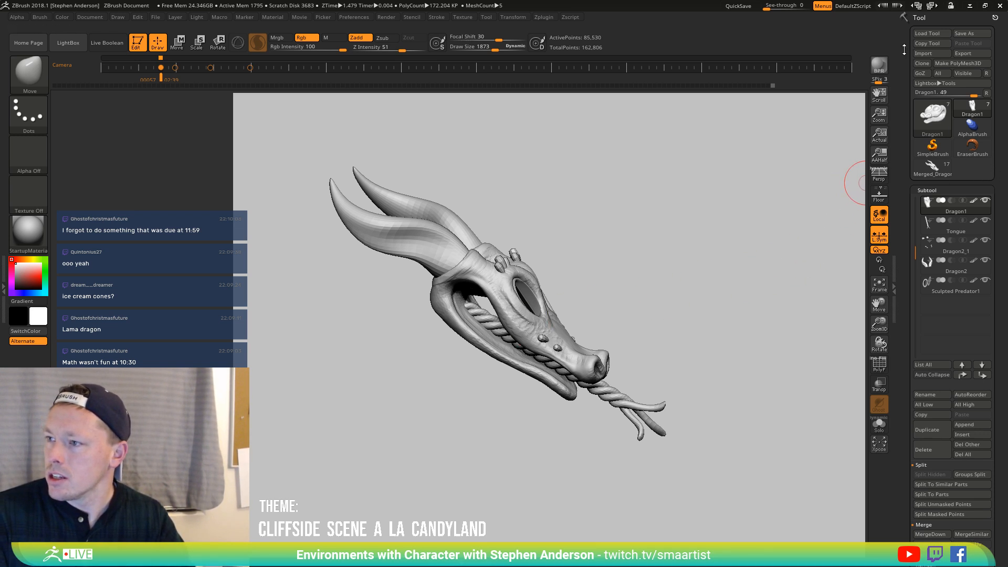
click(929, 62)
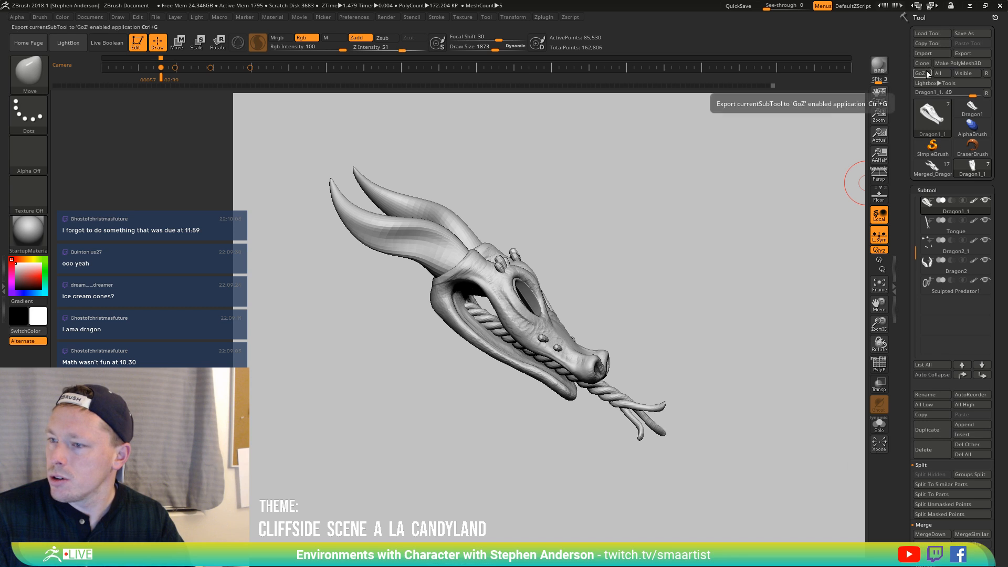
click(973, 109)
drag(702, 225, 615, 298)
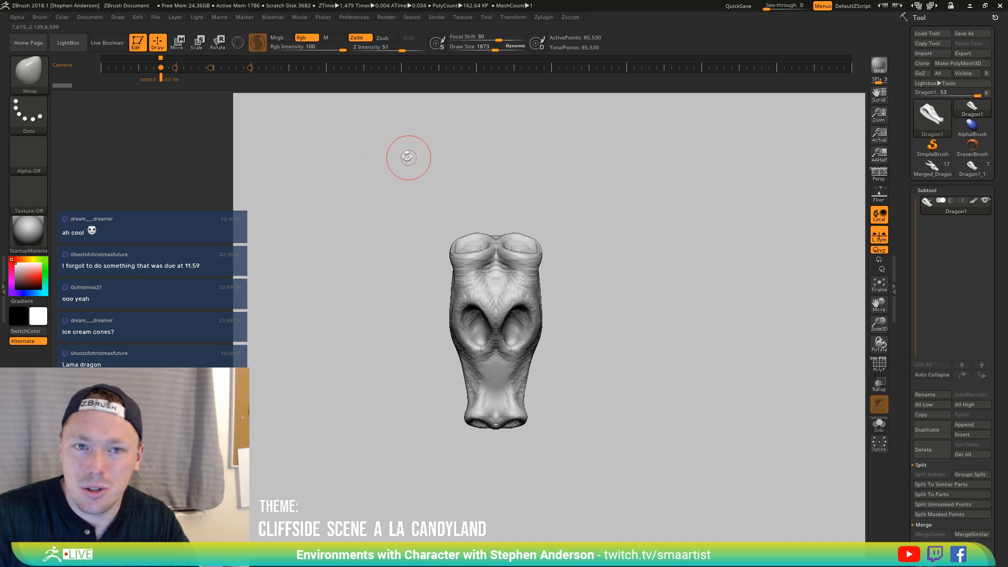
Activate the Move gizmo, centre it on the cloned head and reset its orientation
key(w)
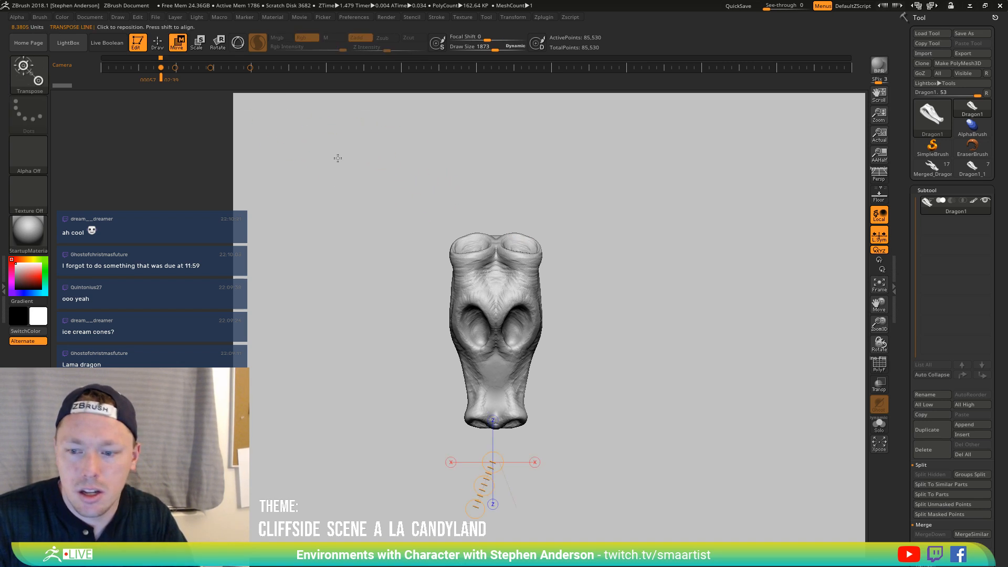
key(y)
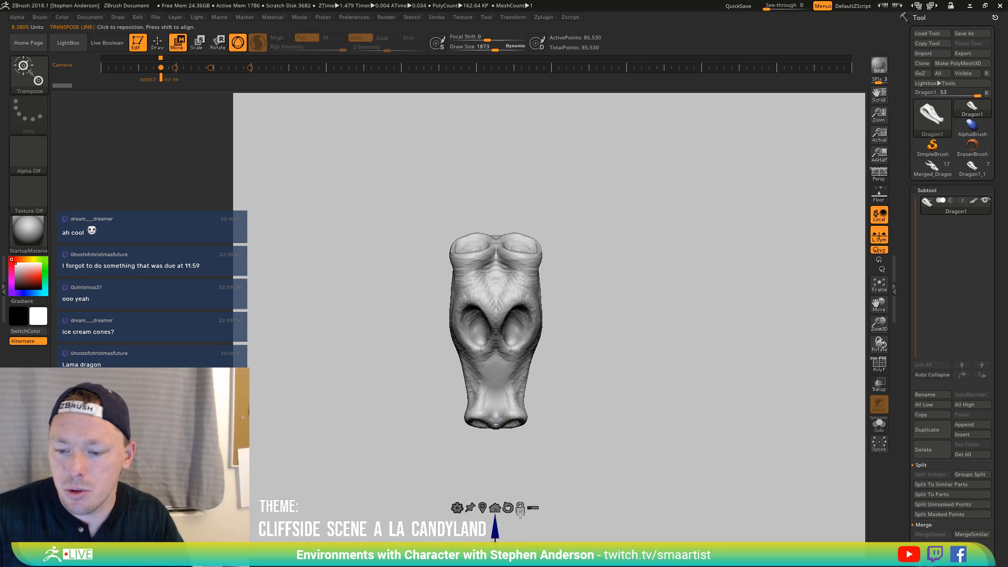
click(482, 508)
click(498, 244)
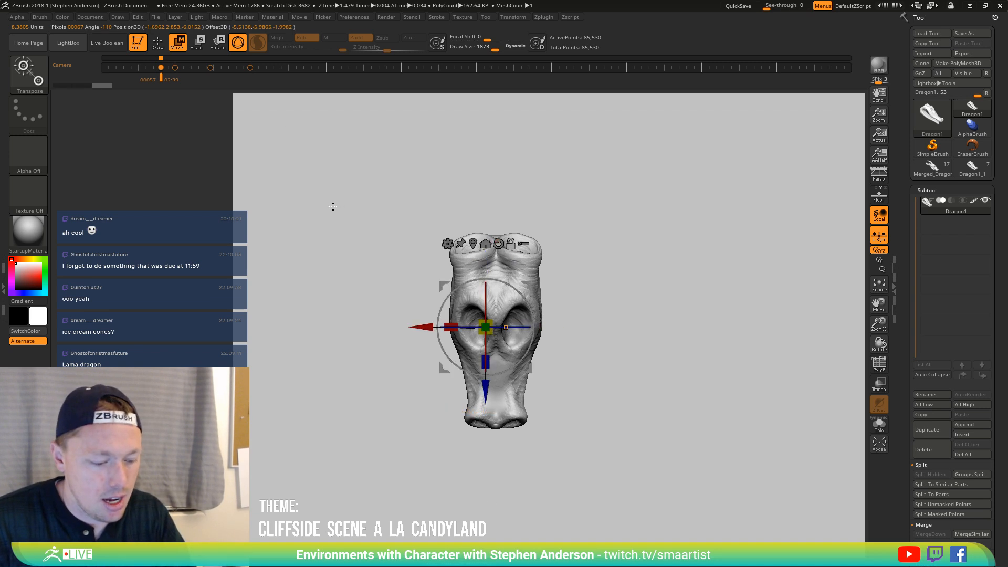
Replace the cloned head with the Capsule mesh from the IMM Primitives brush and frame it with its polygon wireframe shown
key(b)
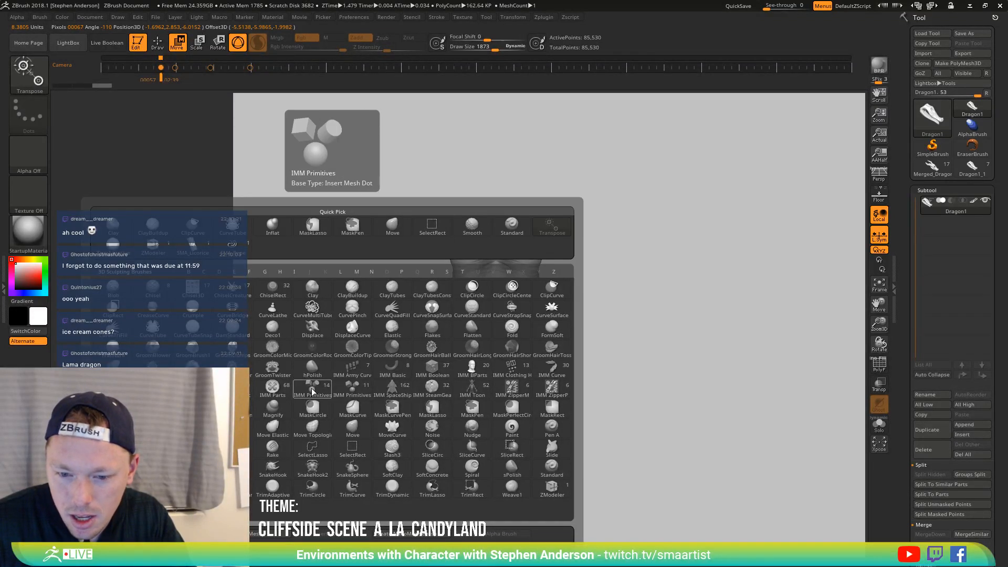
click(352, 425)
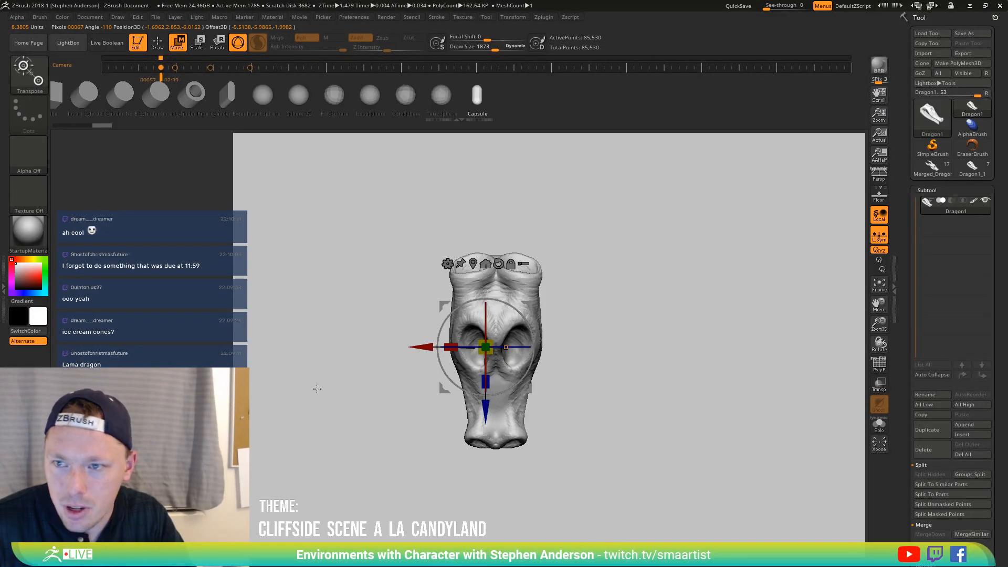
click(480, 102)
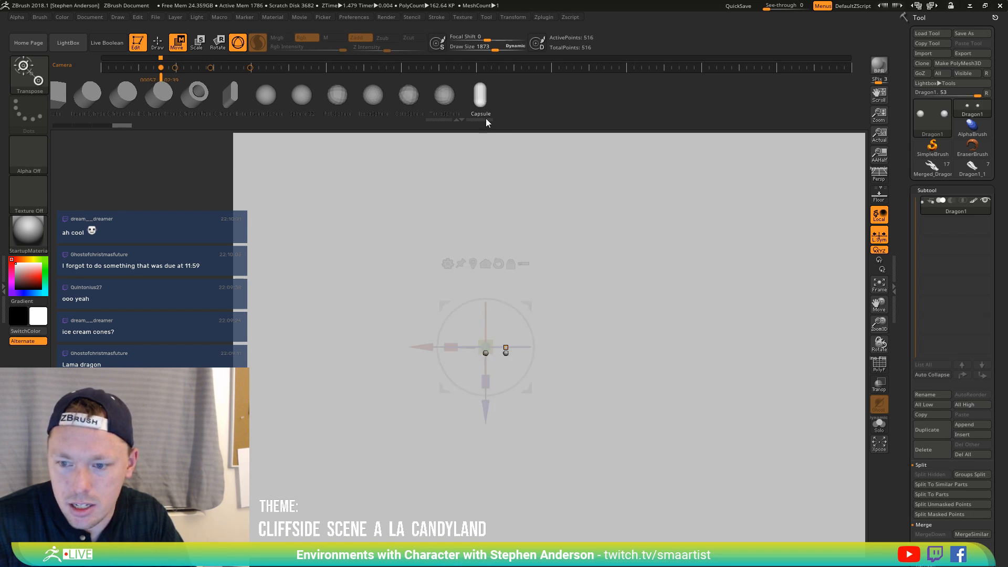
mouse_move(620, 258)
ctrl+right_down()
mouse_move(639, 337)
mouse_move(679, 428)
ctrl+right_up()
alt+right_drag(614, 406, 579, 367)
key(shift+f)
ctrl+right_drag(524, 336, 591, 364)
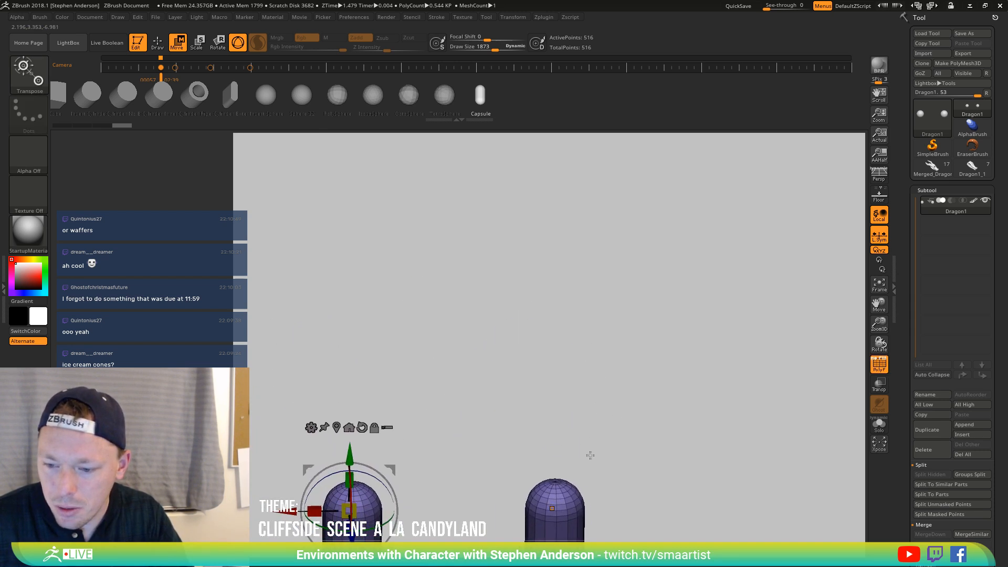
alt+right_drag(590, 456, 540, 263)
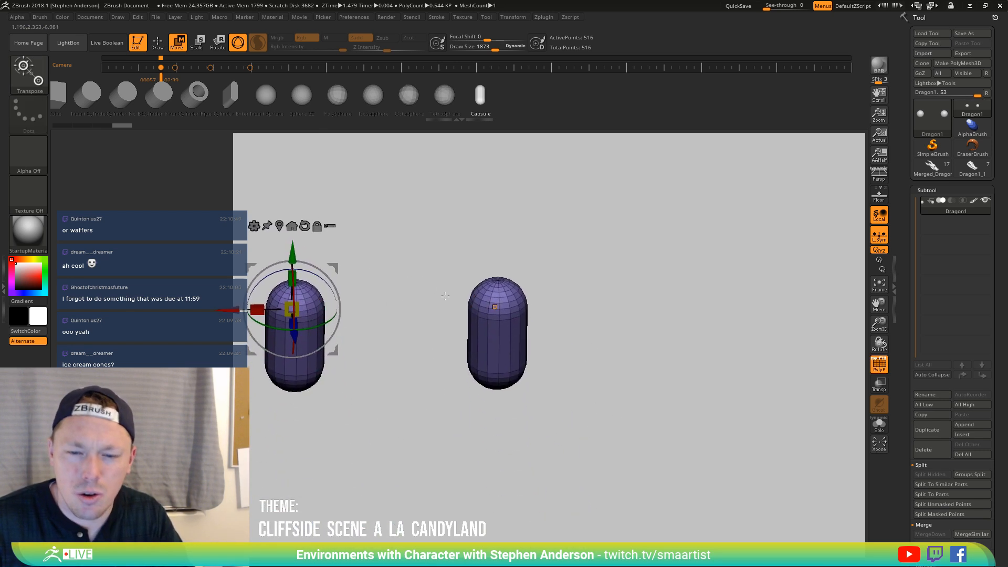
Return to Draw mode, isolate one of the two mirrored capsules and delete the hidden one
key(b)
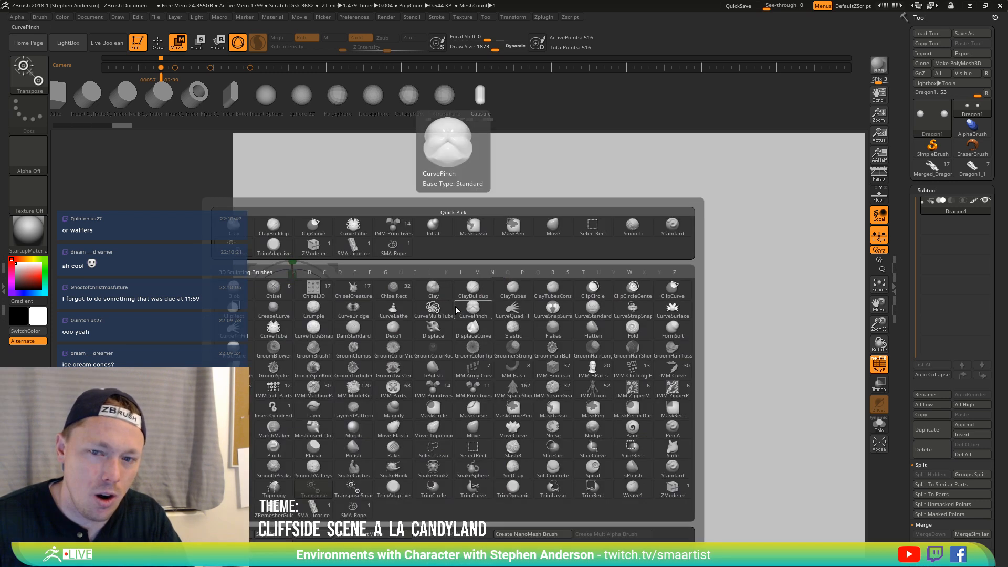
click(594, 329)
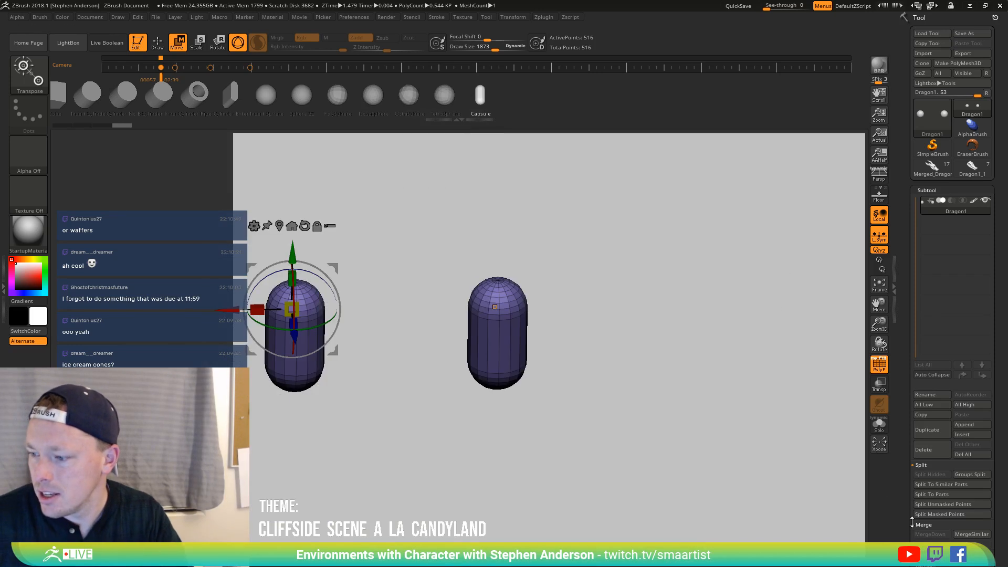
scroll(994, 497, down, 5)
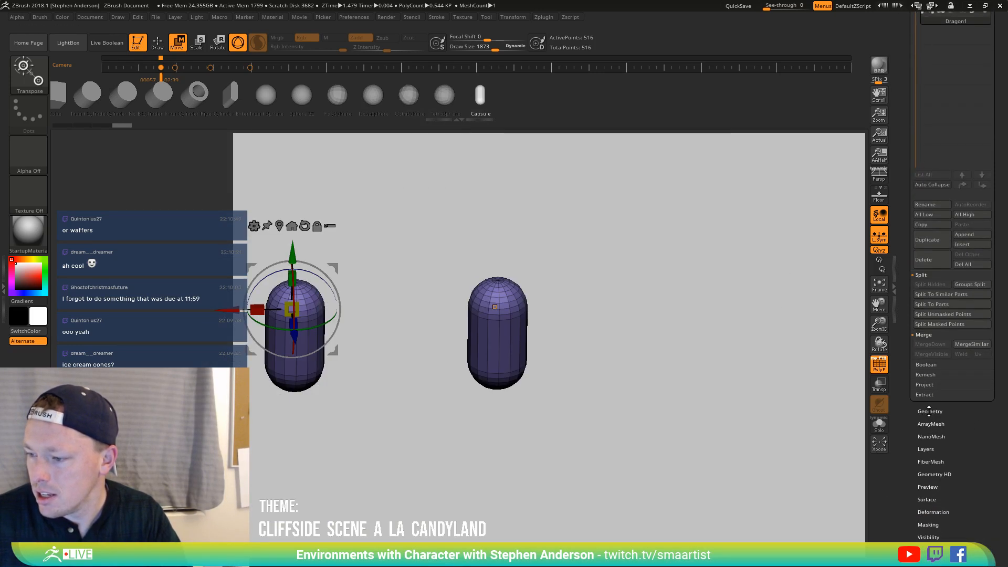
key(q)
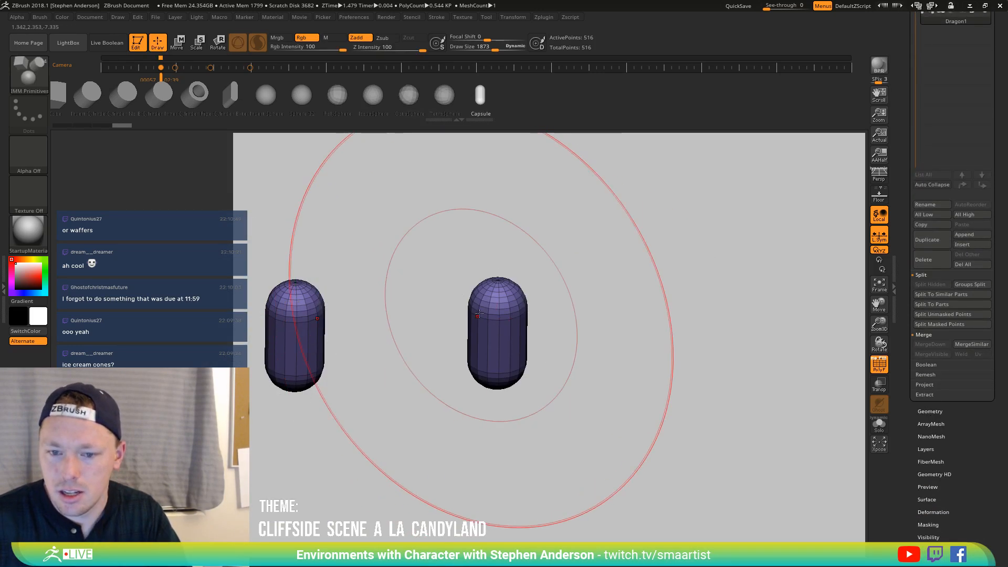
ctrl+shift+drag(437, 242, 643, 464)
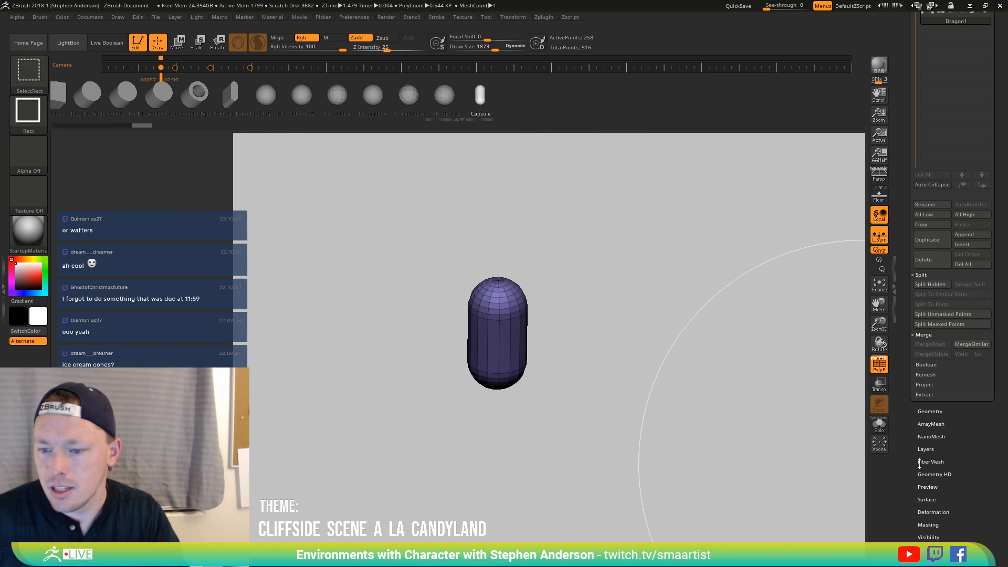
click(942, 413)
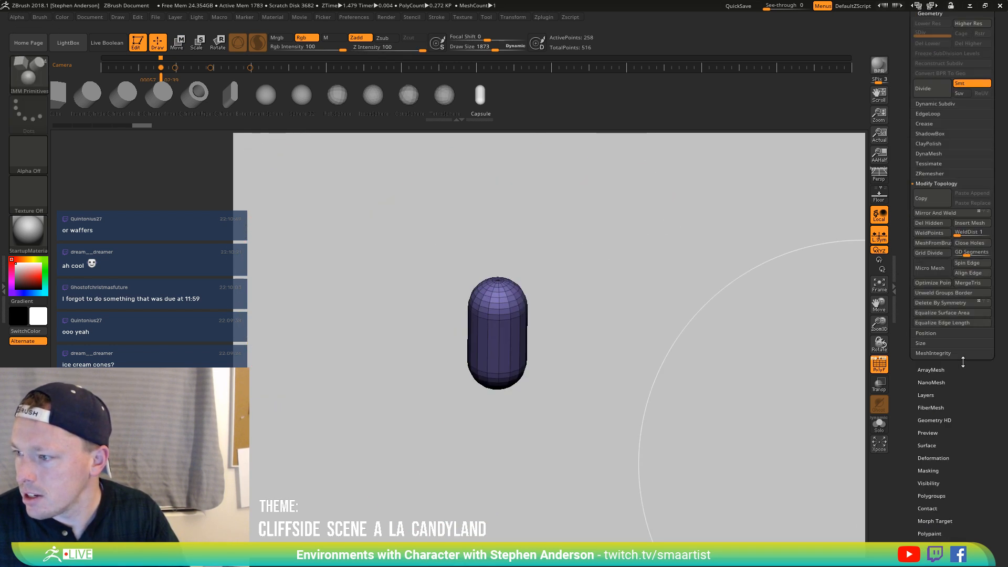
click(919, 229)
Set the remaining capsule's X, Y and Z Position to 0
click(929, 333)
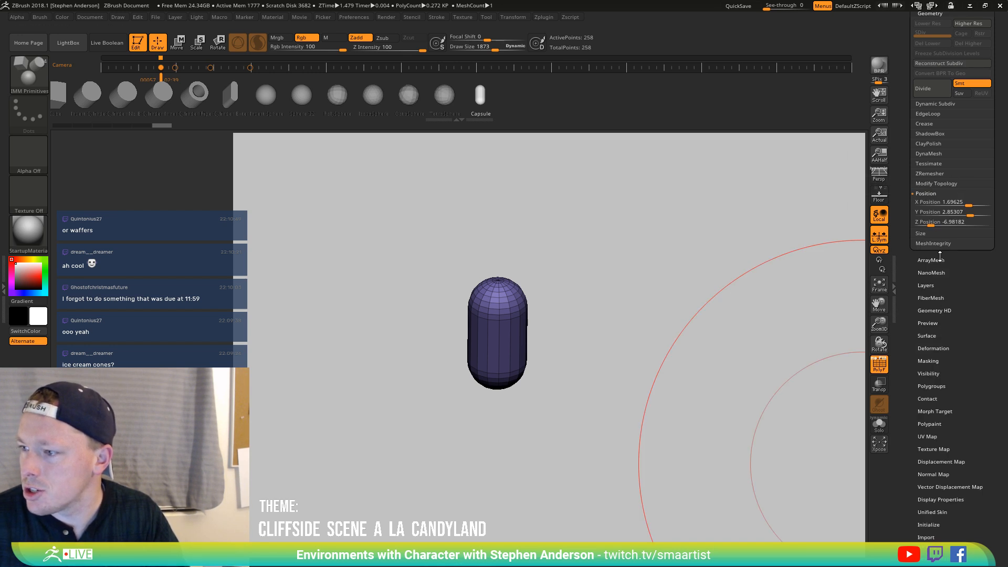
click(937, 202)
text(0)
key(Return)
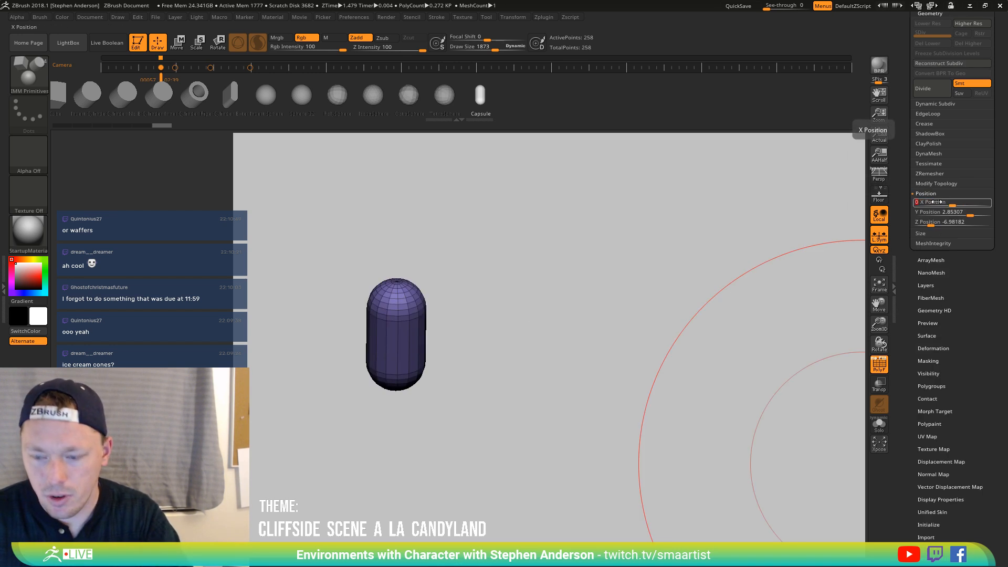
drag(534, 341, 755, 312)
click(925, 222)
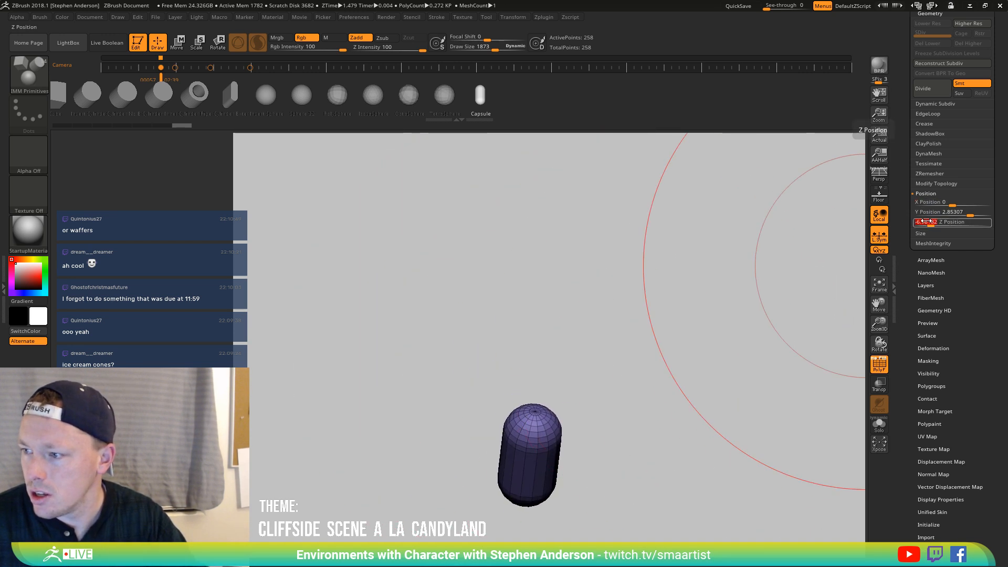
text(0)
key(Return)
click(945, 215)
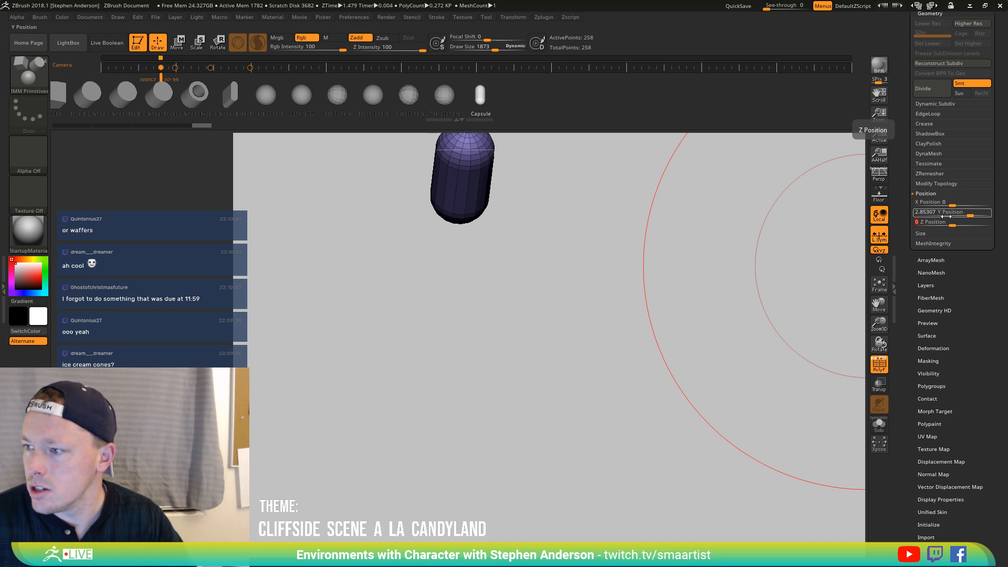
drag(927, 212, 931, 212)
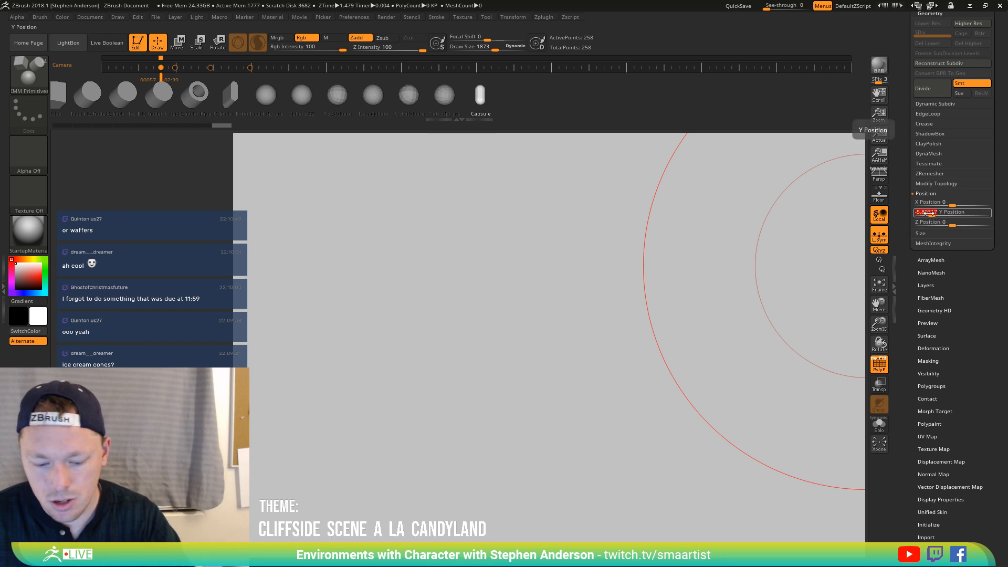
text(0)
key(Return)
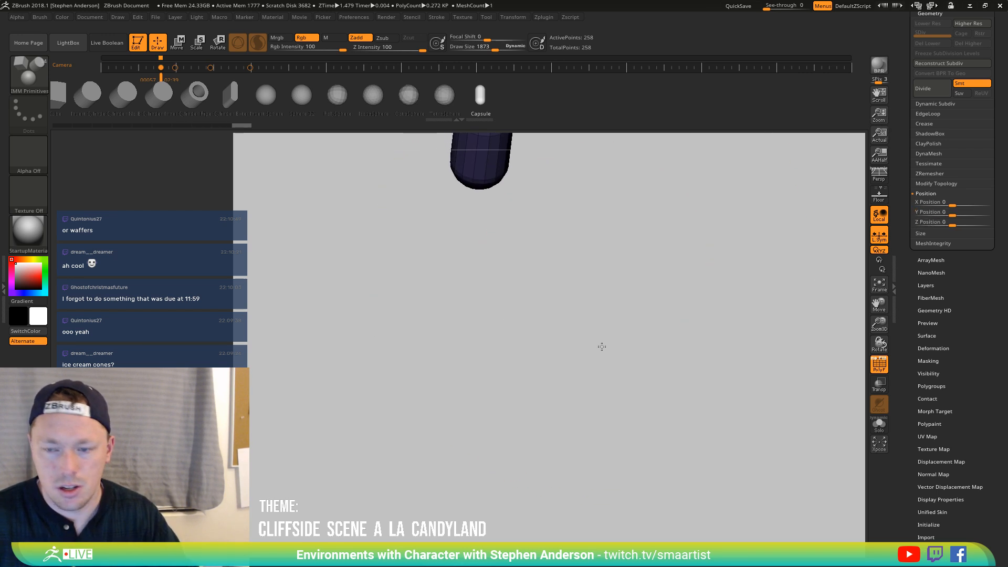
Select the CurveTube brush and create a mesh from it to inspect its shape
key(f)
alt+right_drag(572, 270, 499, 302)
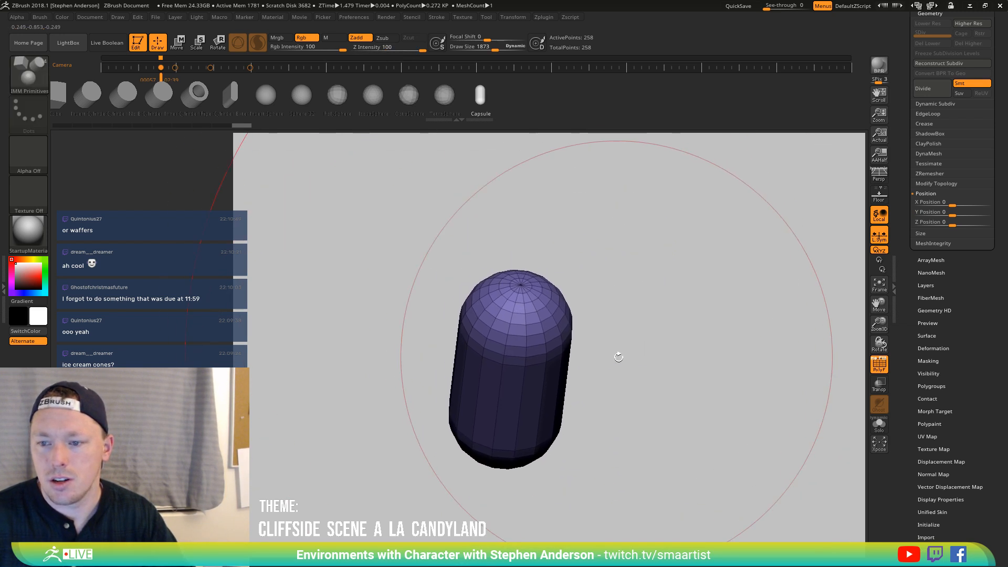
mouse_move(619, 355)
shift+right_down()
mouse_move(616, 306)
mouse_move(623, 328)
mouse_move(629, 322)
shift+right_up()
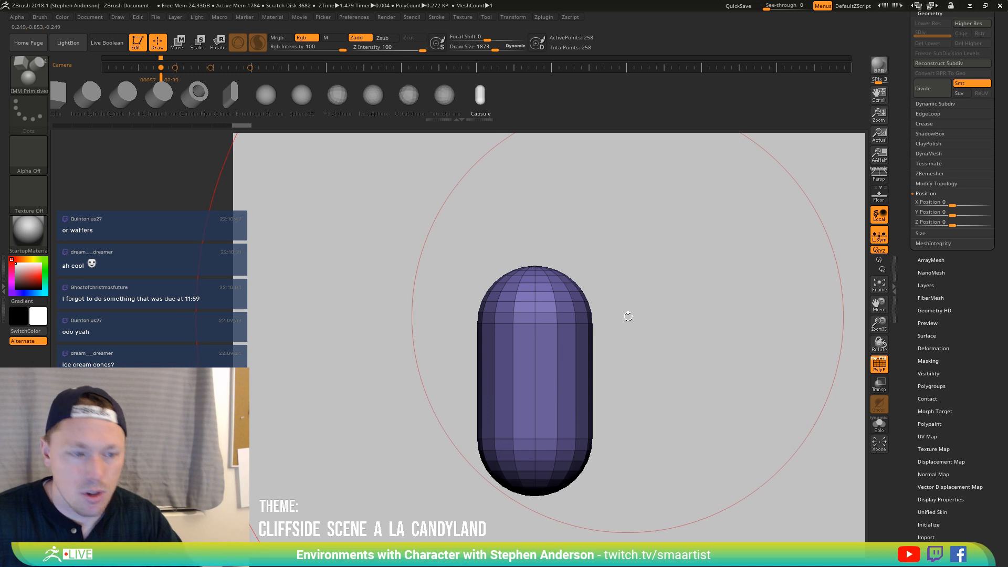
key(b)
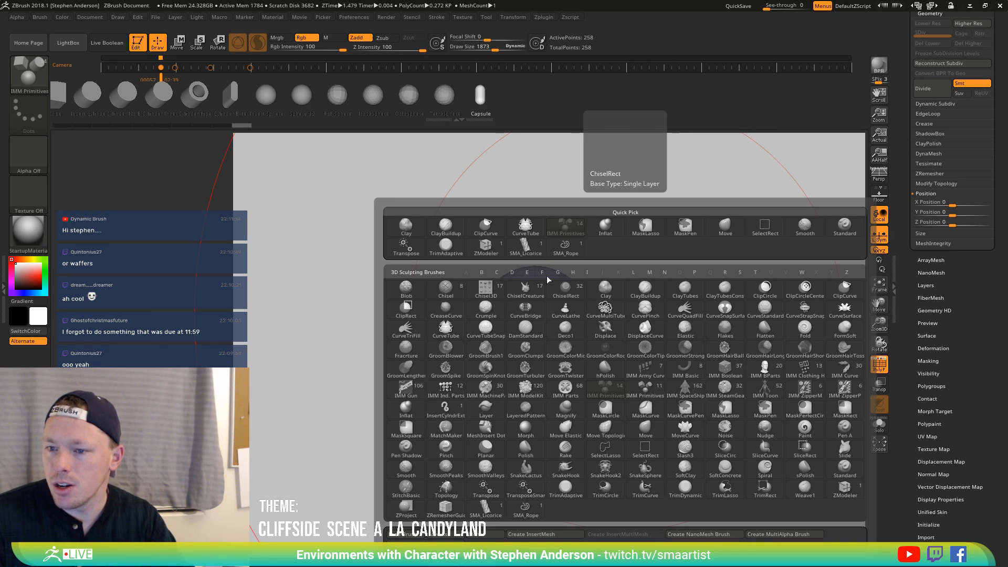
click(525, 224)
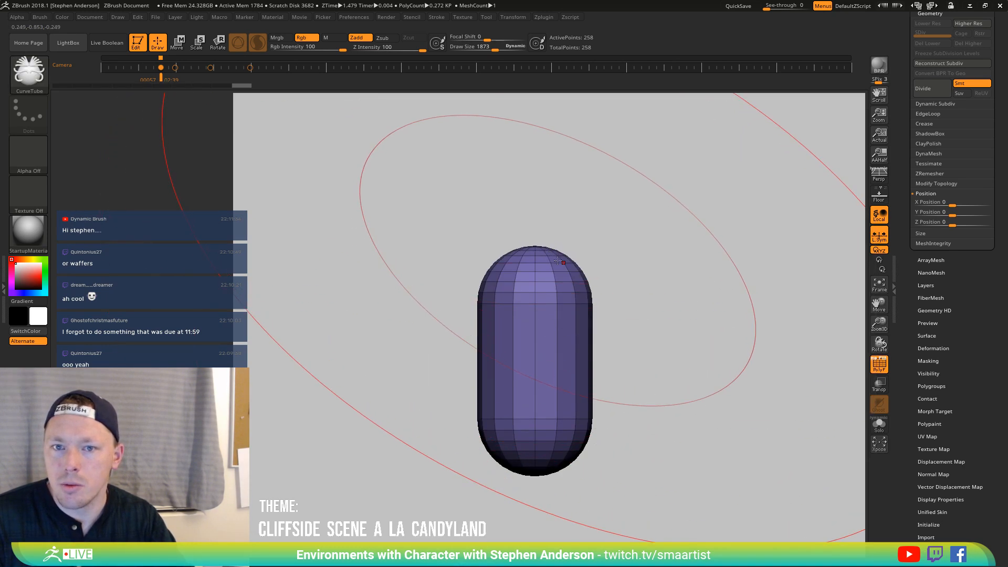
click(39, 17)
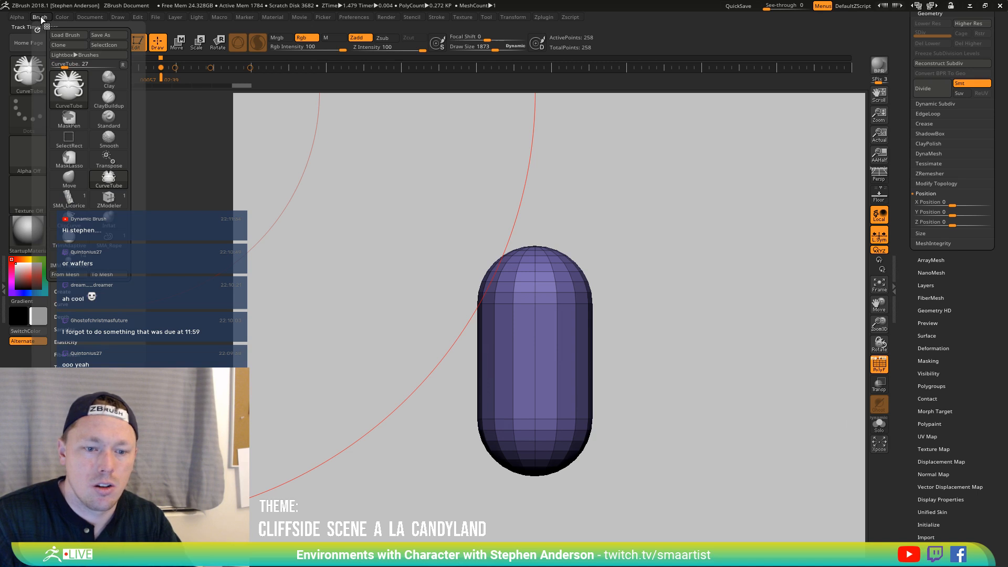
click(108, 276)
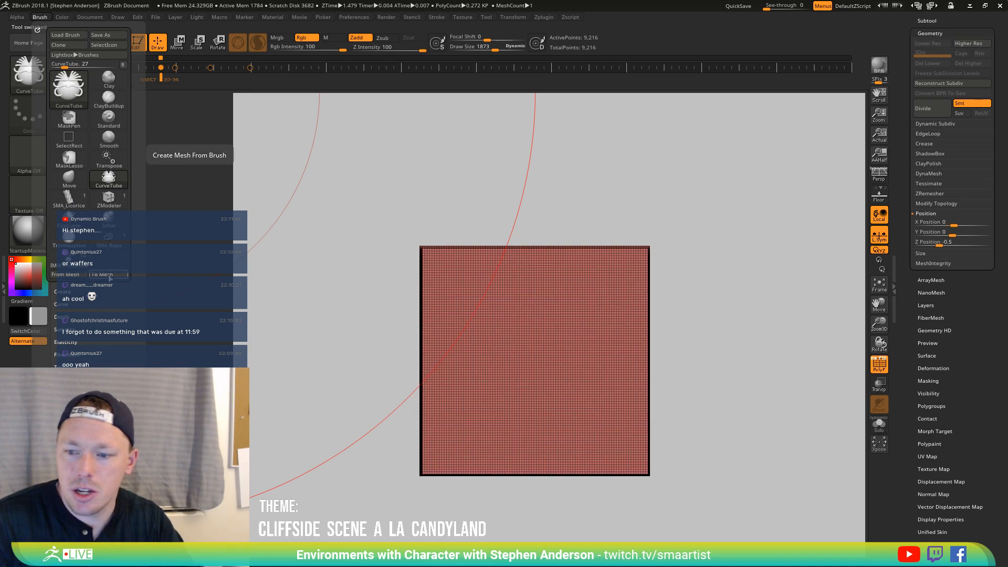
mouse_move(716, 271)
mouse_down()
mouse_move(726, 317)
mouse_move(758, 360)
mouse_move(781, 363)
mouse_move(714, 315)
mouse_up()
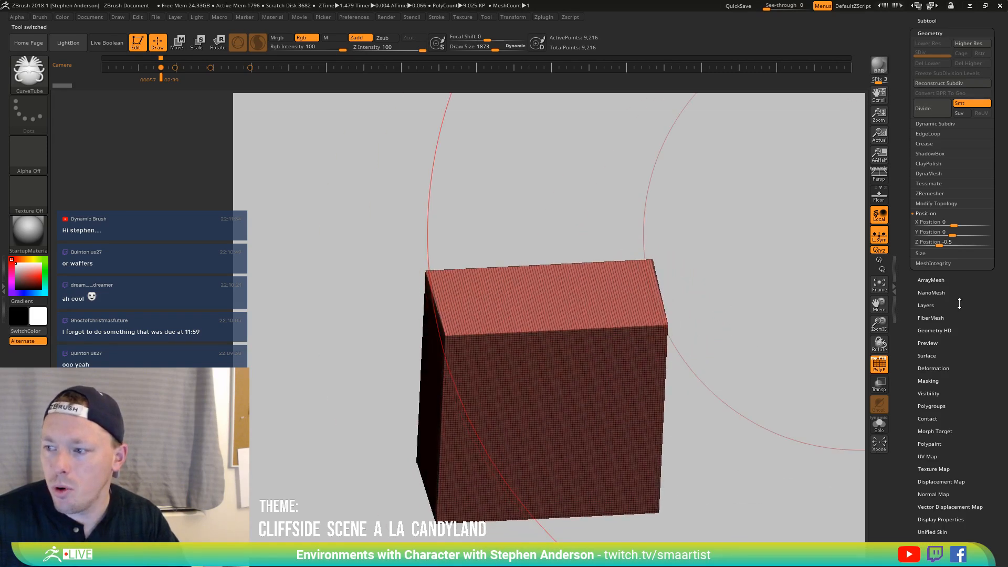
Switch the active tool back to the capsule mesh and face it from the front
drag(959, 304, 984, 391)
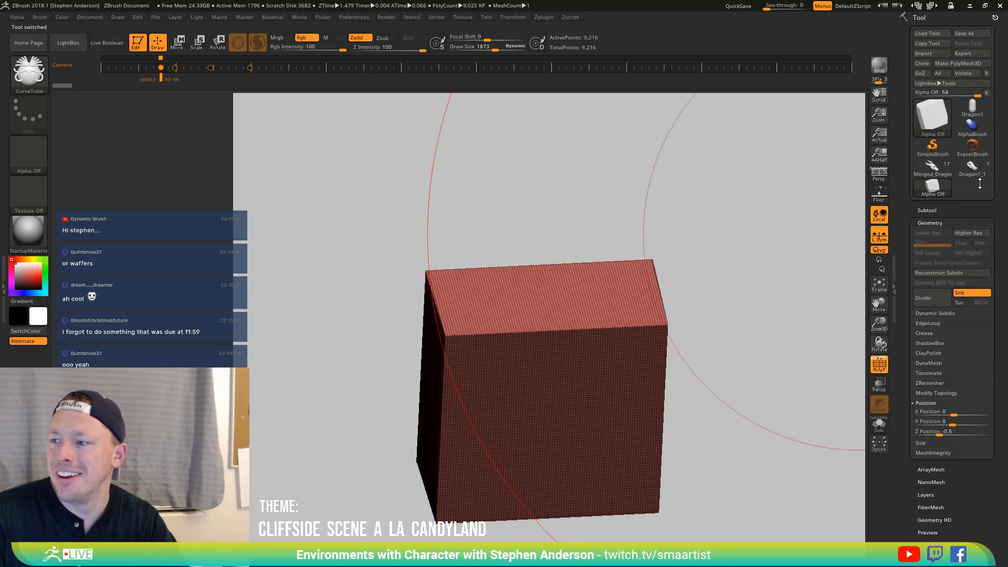
click(972, 107)
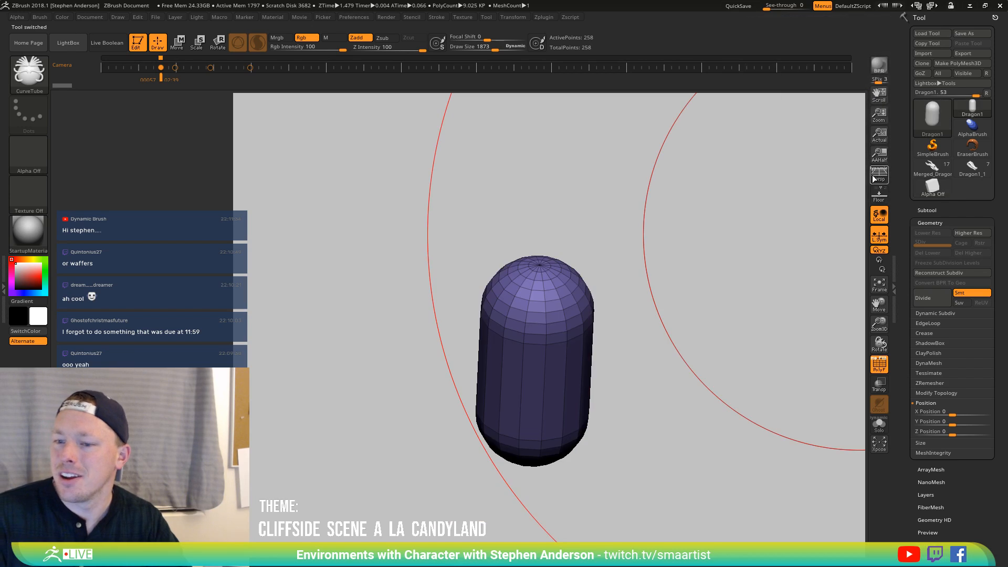
mouse_move(704, 294)
mouse_down()
mouse_move(679, 308)
mouse_move(697, 383)
mouse_move(657, 342)
mouse_move(668, 324)
mouse_move(571, 344)
mouse_move(625, 331)
mouse_move(628, 387)
mouse_move(637, 362)
mouse_up()
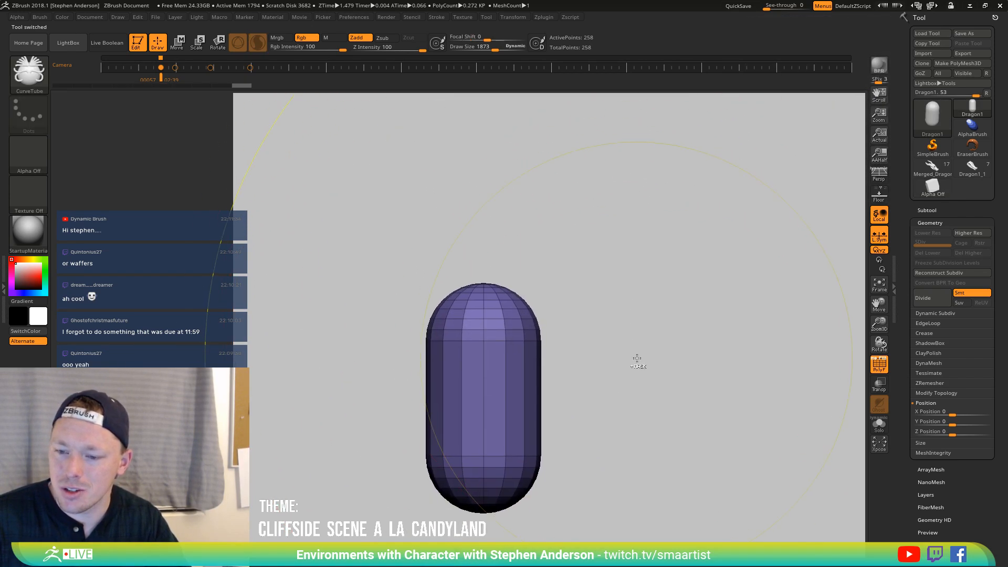
ctrl+right_drag(637, 358, 627, 333)
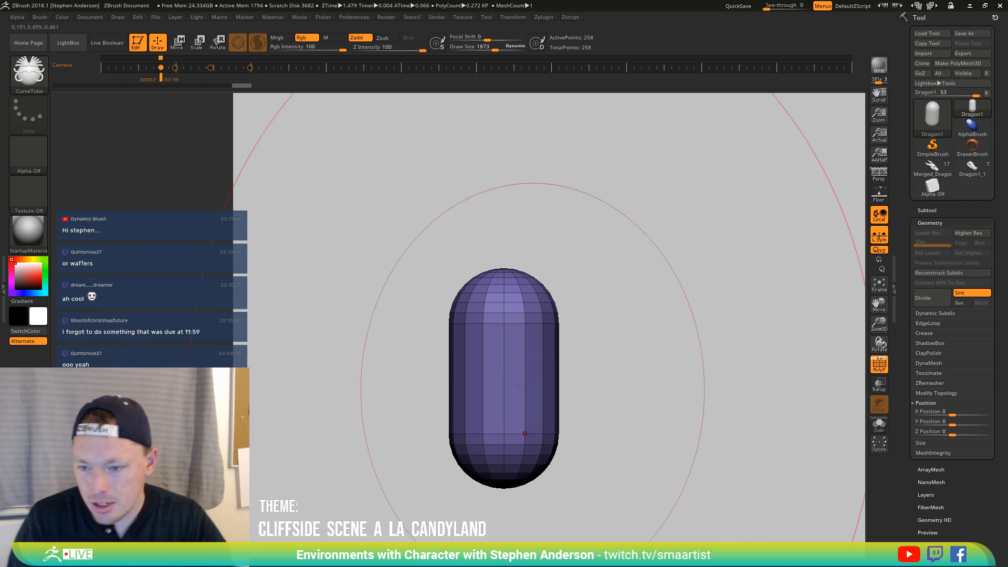
Hide the capsule's two rounded ends and delete them, keeping only the straight middle section
mouse_move(546, 367)
ctrl+right_down()
mouse_move(614, 331)
mouse_move(608, 310)
ctrl+right_up()
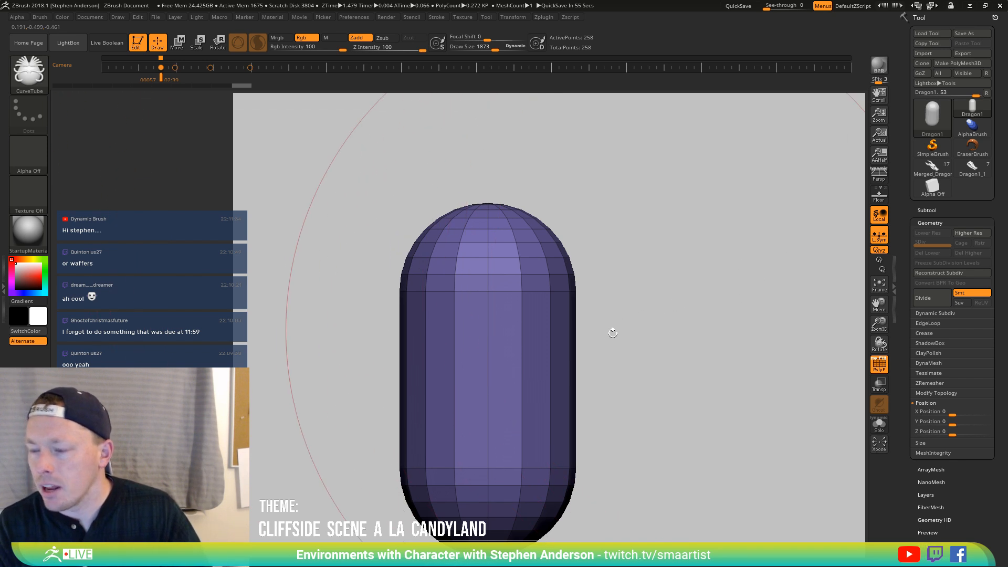
mouse_move(713, 159)
ctrl+shift+mouse_down()
mouse_move(333, 328)
mouse_move(310, 322)
mouse_move(302, 281)
ctrl+shift+mouse_up()
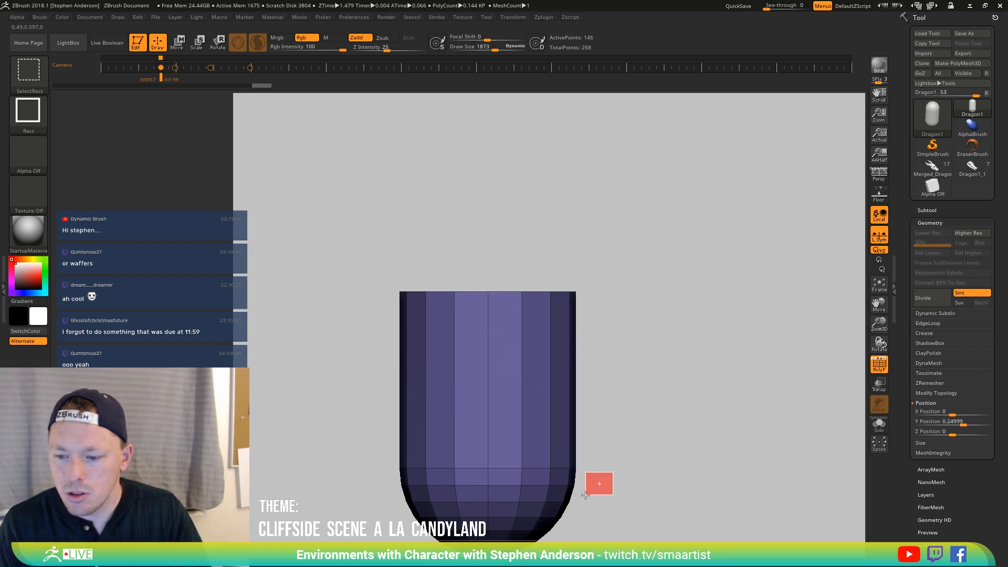
ctrl+alt+shift+drag(585, 495, 374, 552)
click(942, 393)
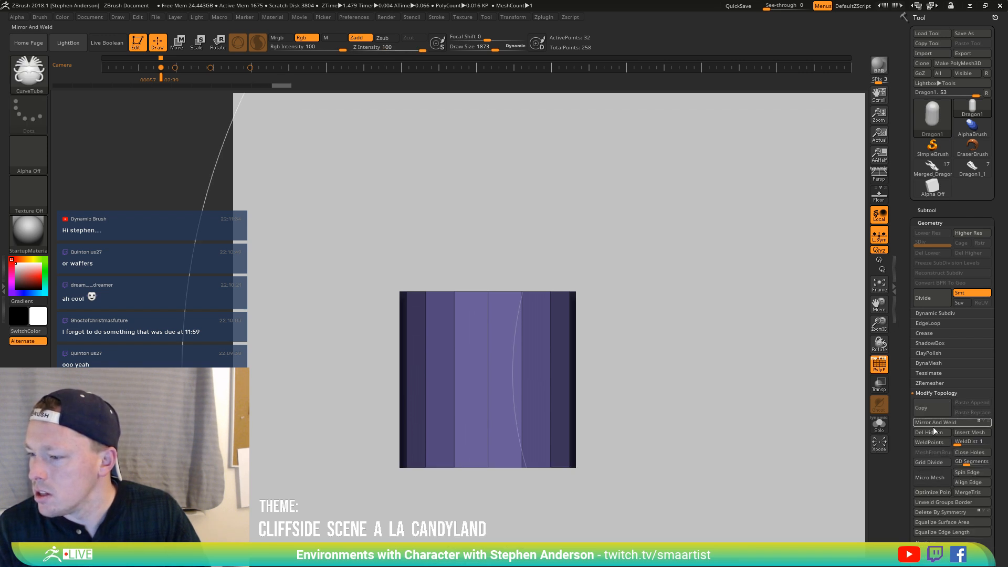
click(939, 432)
With ZModeler, insert three evenly spaced edge loops around the open cylinder and delete the middle one
mouse_move(607, 338)
mouse_down()
mouse_move(622, 368)
mouse_move(604, 350)
mouse_up()
key(b)
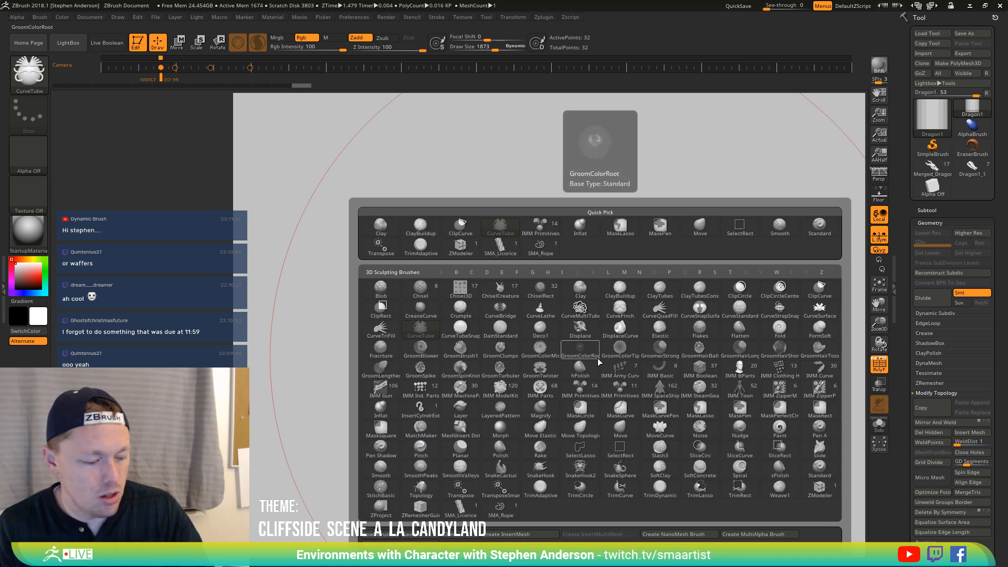
key(z)
key(m)
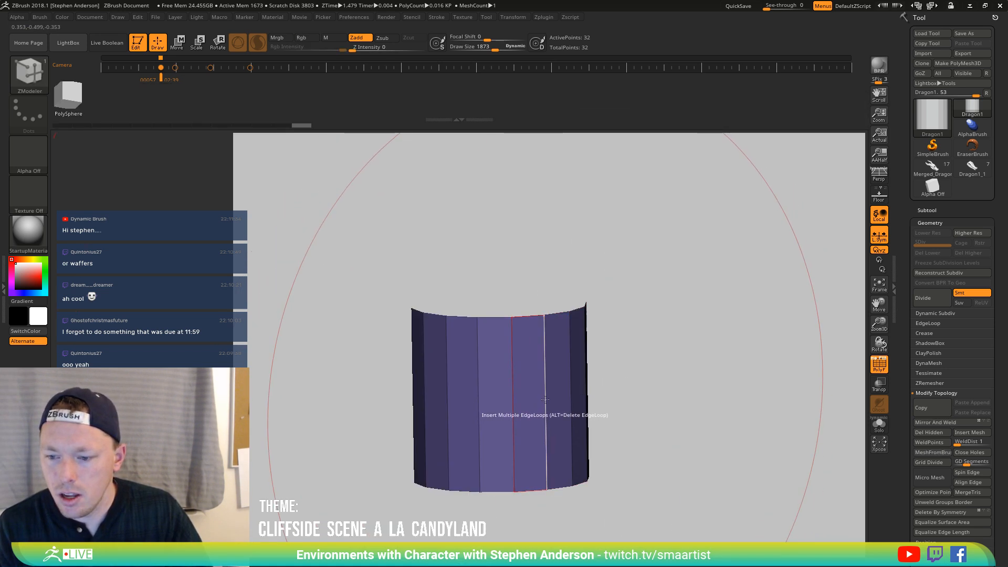
key(space)
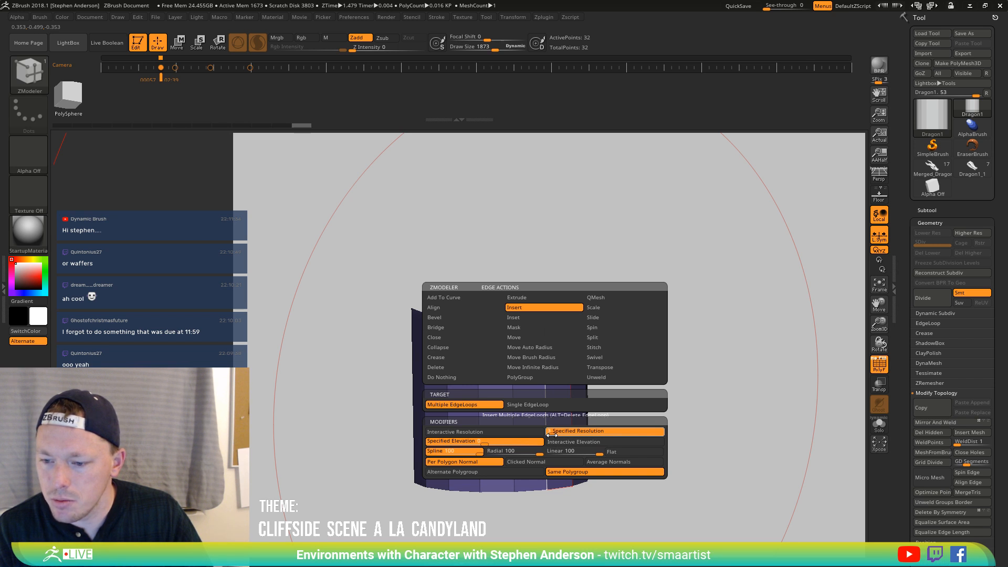
mouse_move(706, 378)
shift+mouse_down()
mouse_move(616, 378)
mouse_move(656, 383)
mouse_move(569, 400)
shift+mouse_up()
click(522, 393)
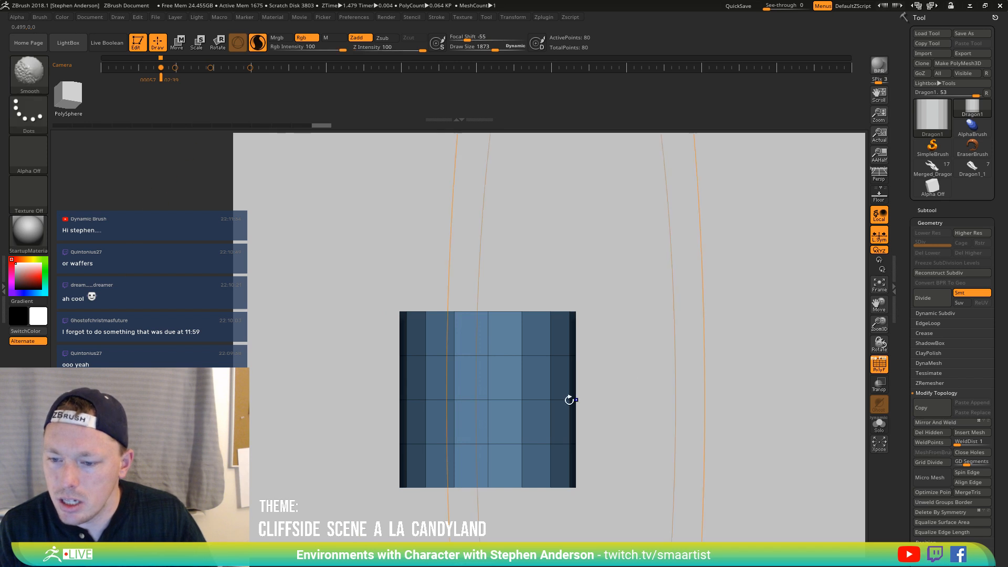
alt+click(540, 401)
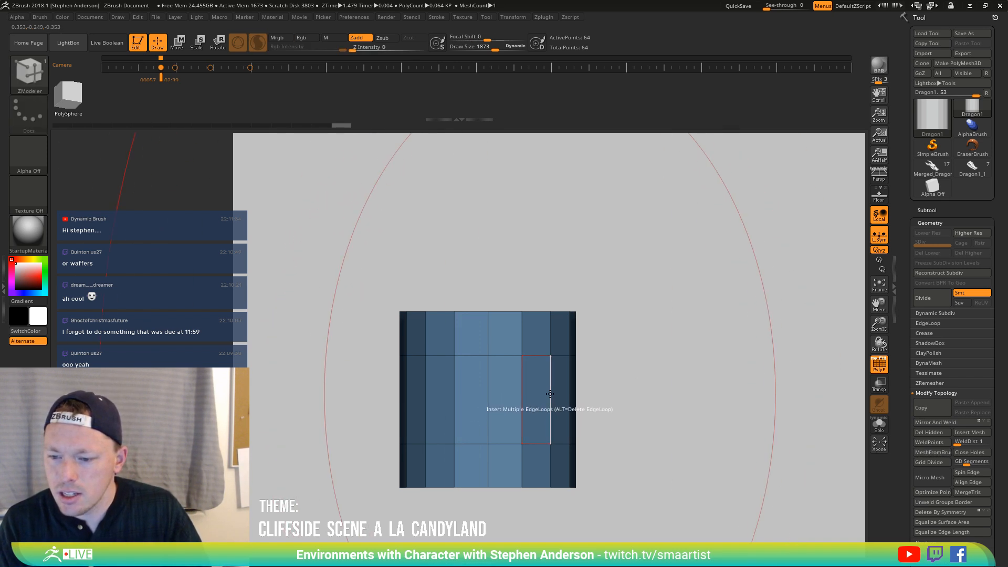
Set edge insertion to Interactive Elevation, insert outward-bulging loops in the cylinder's middle band and mask the mesh outside the bulge
key(space)
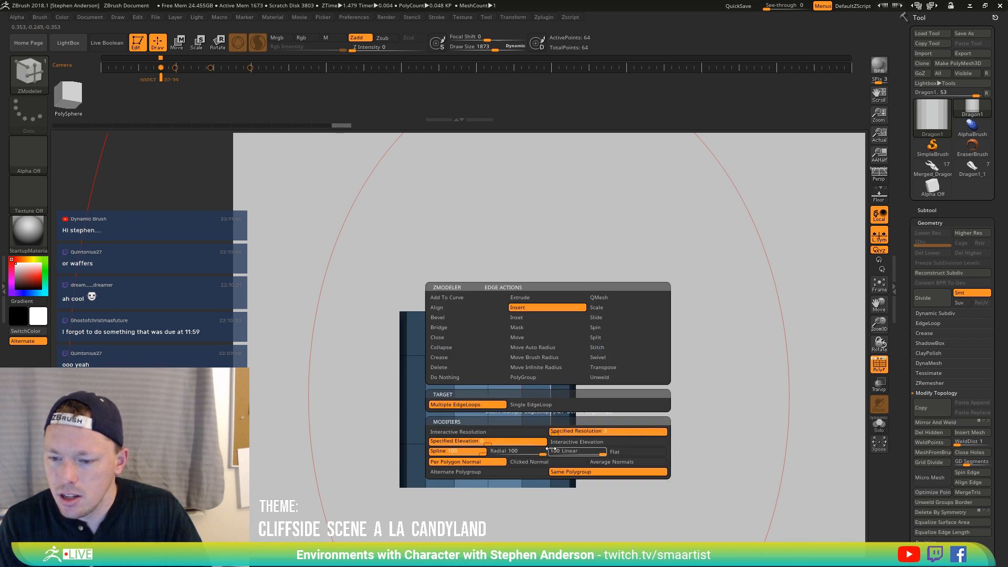
click(572, 443)
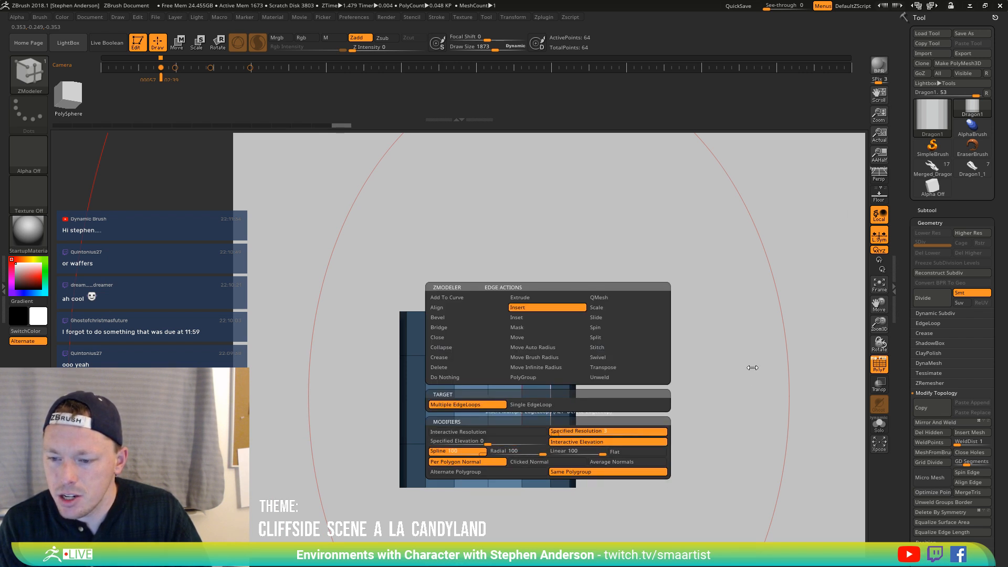
mouse_move(551, 402)
mouse_down()
mouse_move(665, 405)
mouse_move(625, 438)
mouse_move(446, 441)
mouse_move(306, 387)
mouse_move(319, 370)
mouse_up()
key(ctrl)
ctrl+click(686, 378)
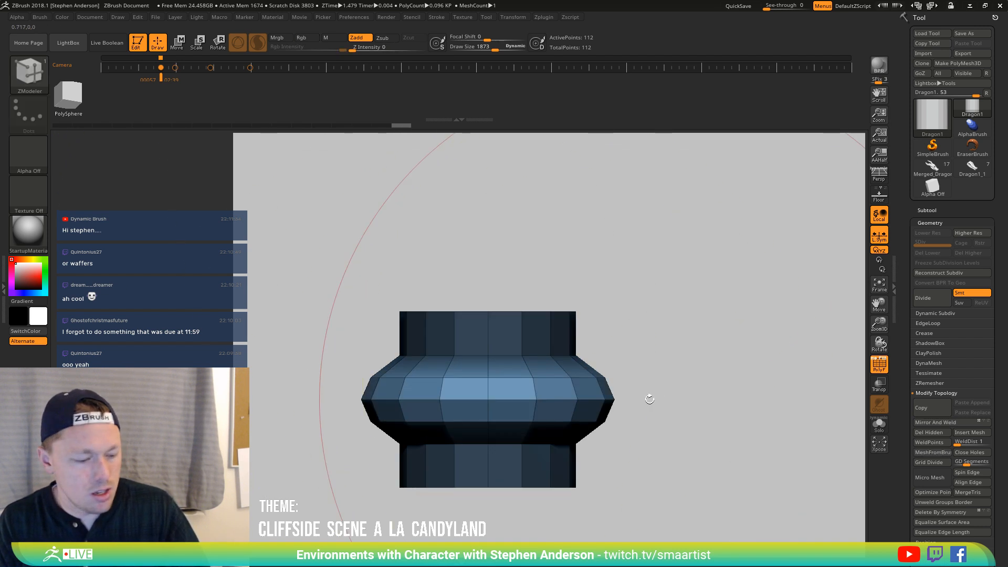
Place the transform gizmo at the centre of the bulging band and reset its orientation
key(w)
key(y)
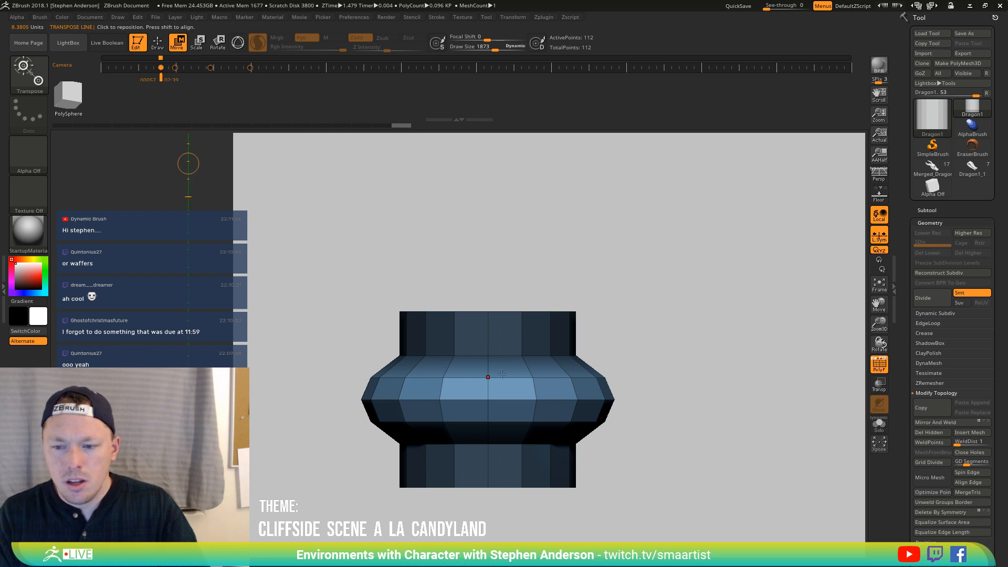
drag(489, 398, 488, 254)
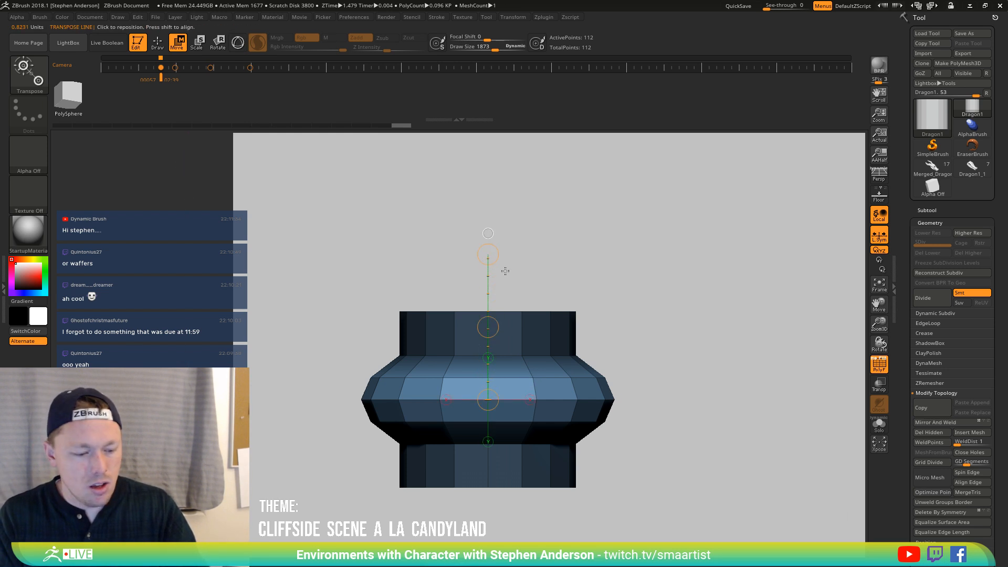
key(y)
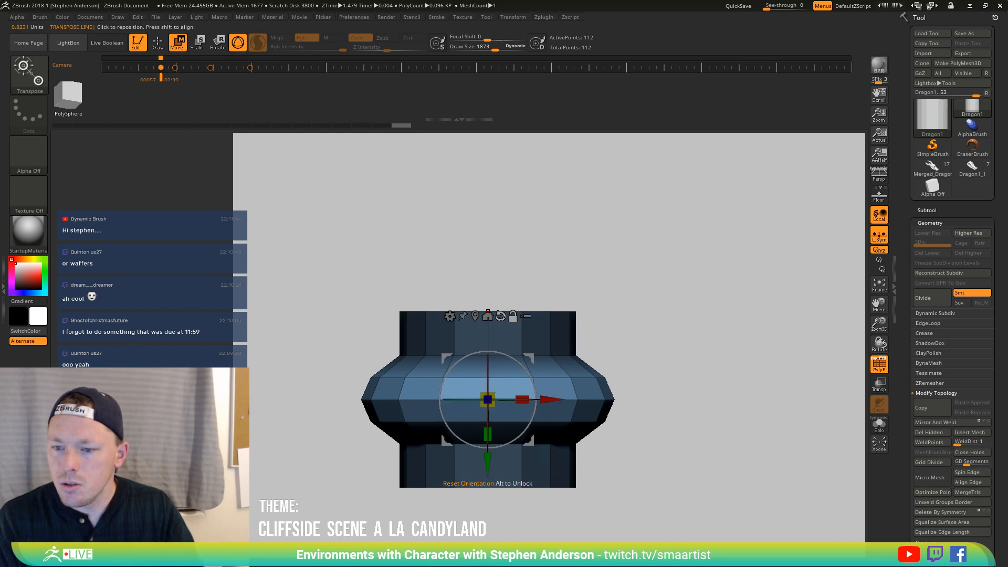
click(501, 316)
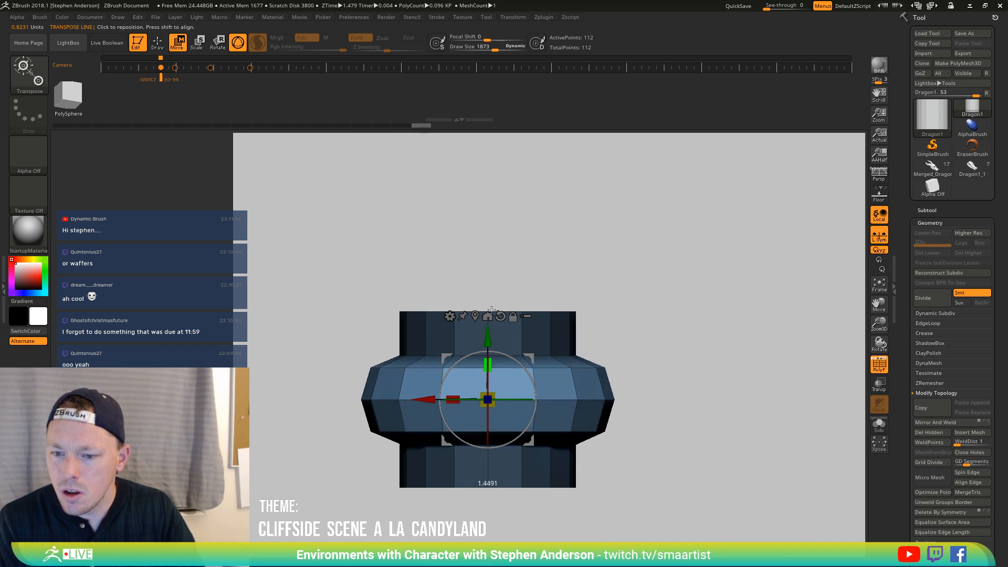
Stretch the bulging band along Y, adjusting the mask until the bulge spans nearly the full height of the cylinder
drag(492, 309, 486, 277)
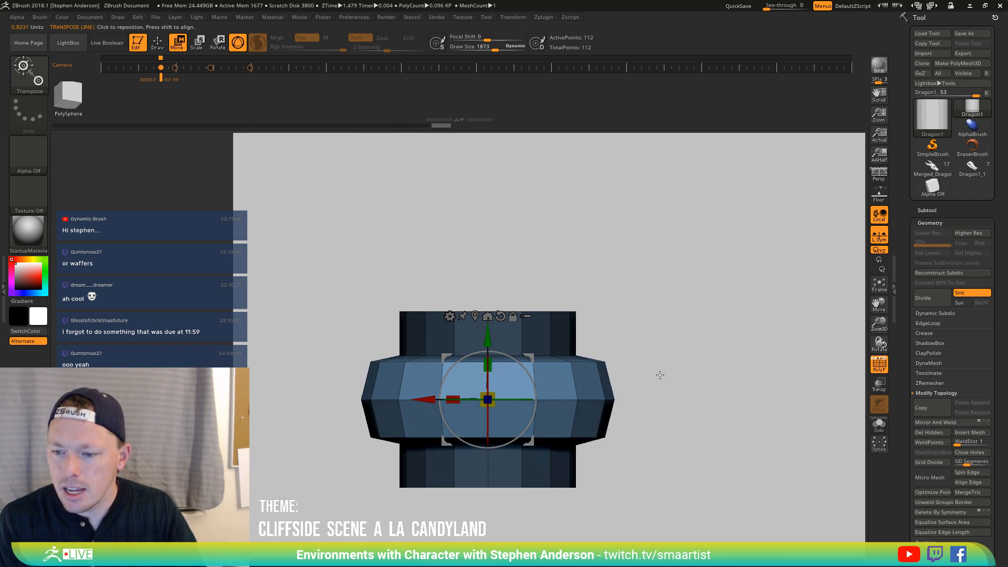
key(ctrl)
mouse_move(674, 425)
ctrl+mouse_down()
mouse_move(514, 467)
mouse_move(271, 427)
mouse_move(622, 341)
ctrl+mouse_up()
drag(488, 362, 501, 261)
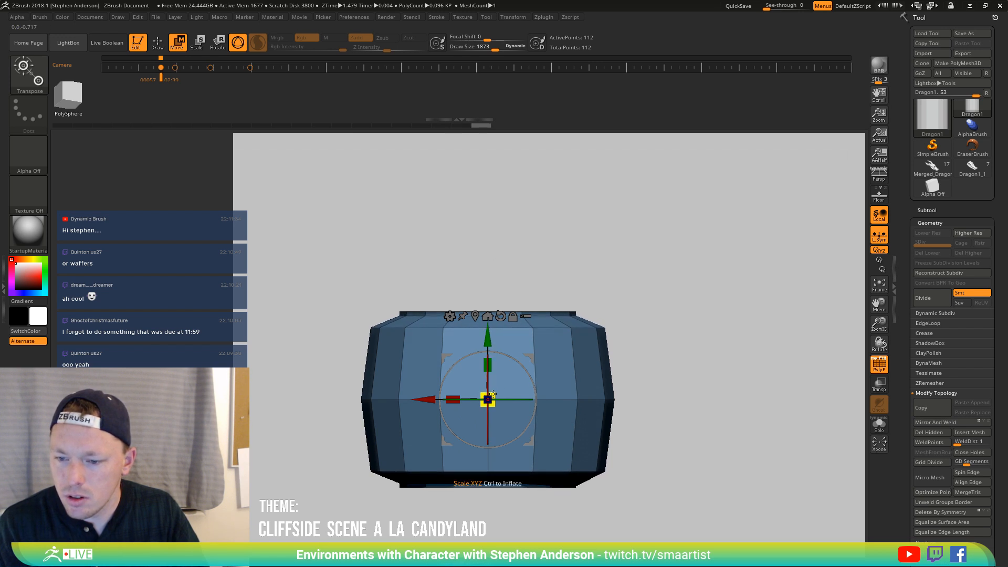
Scale the bulge up slightly in all directions, then refine its height along Y, undoing an unwanted adjustment
drag(492, 395, 496, 392)
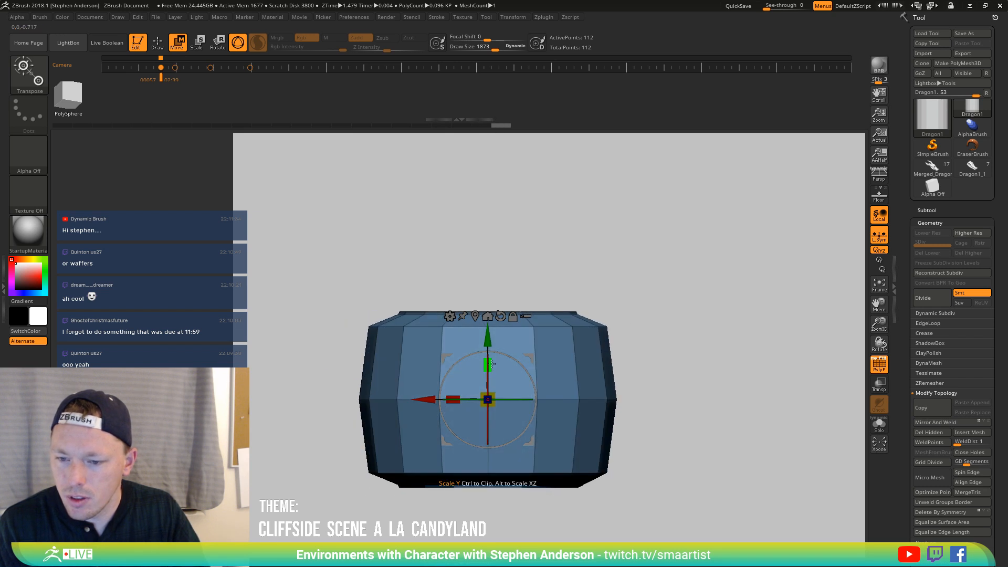
mouse_move(490, 364)
mouse_down()
mouse_move(487, 393)
mouse_move(493, 373)
mouse_up()
key(ctrl+z)
right_drag(498, 376, 463, 383)
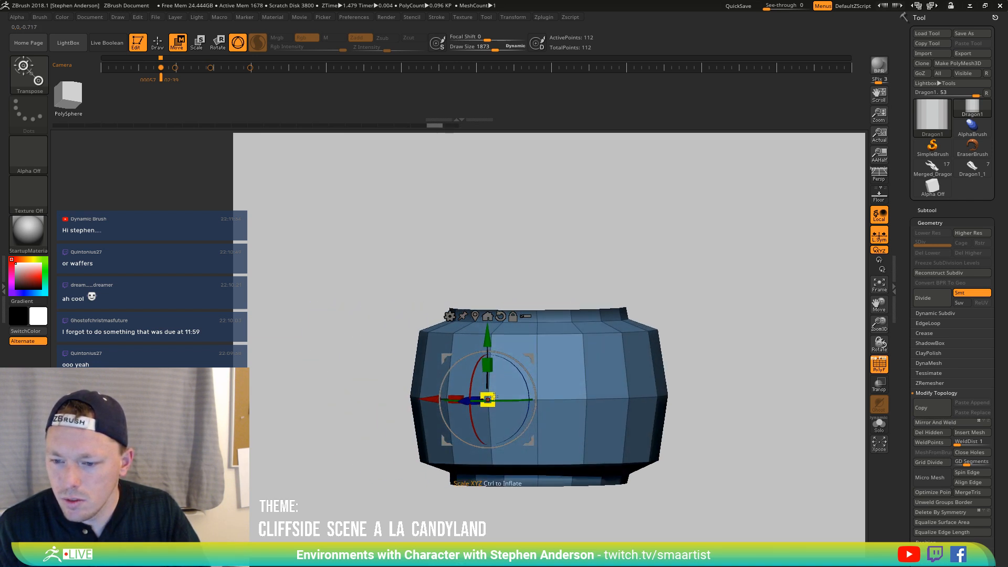
Scale the bulge down uniformly, comparing it with the previous size through undo and redo
drag(493, 396, 487, 401)
right_drag(490, 395, 546, 391)
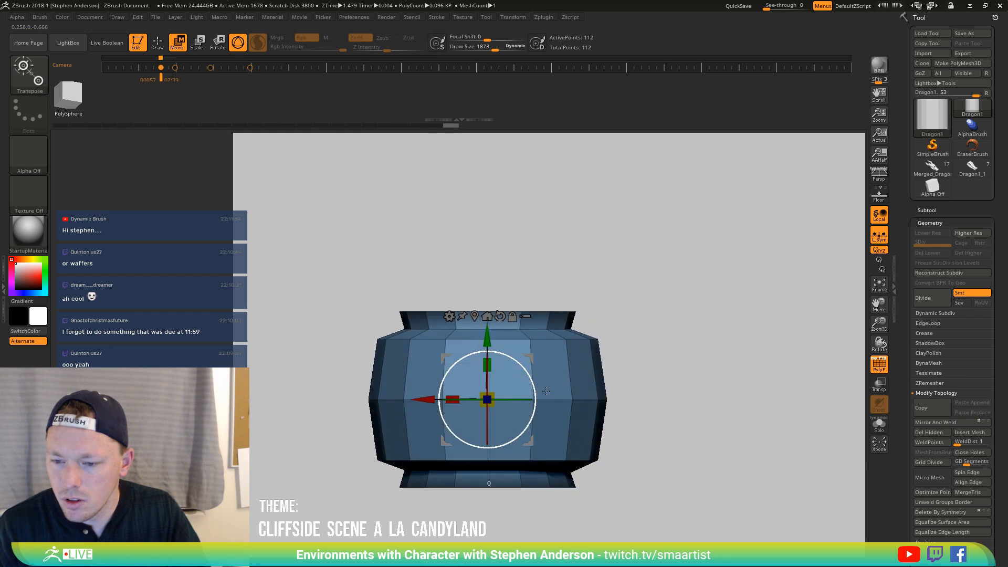
key(ctrl+z)
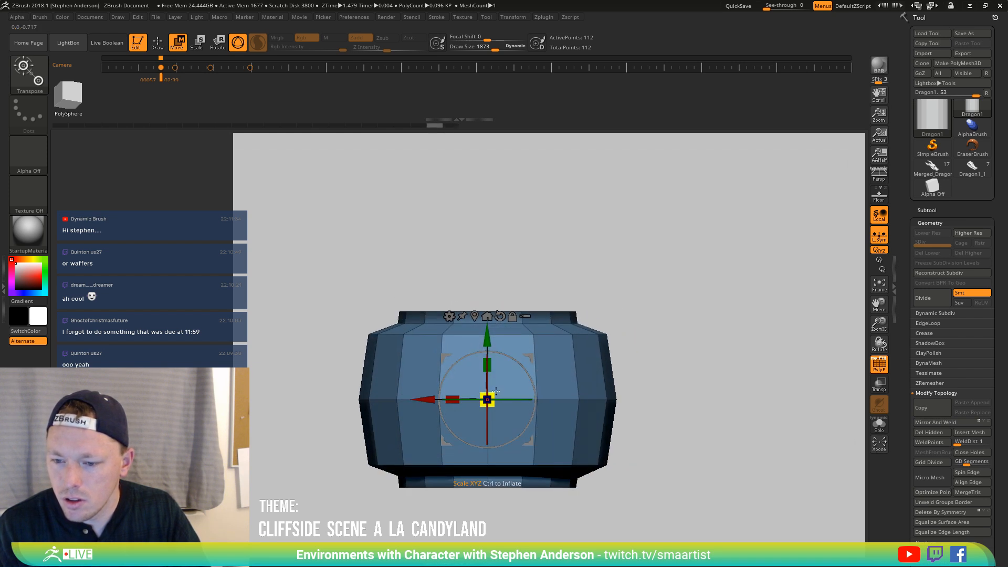
key(ctrl+shift+z)
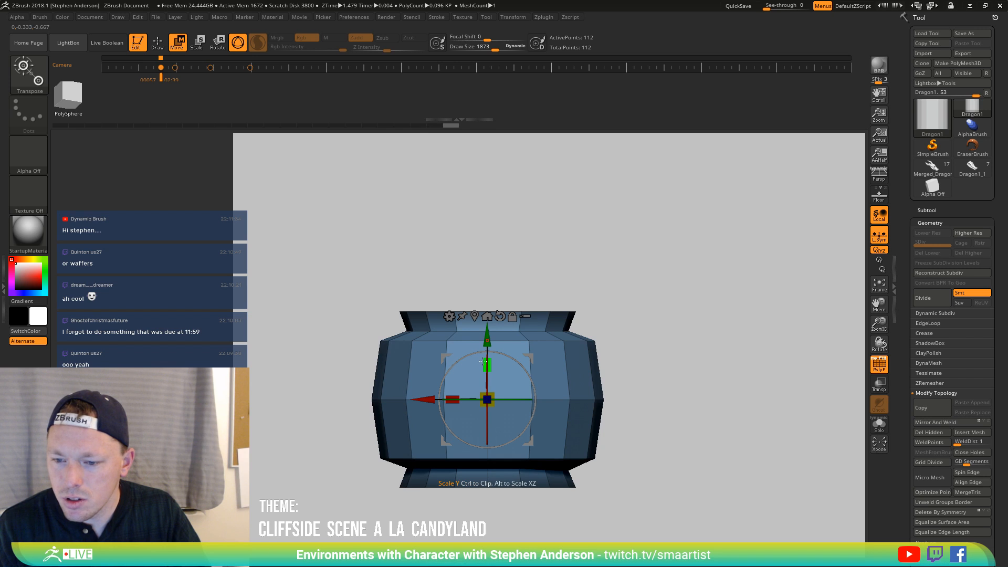
Widen the bulge in X and Z without changing its height, and return to Draw mode
alt+drag(482, 362, 483, 339)
key(q)
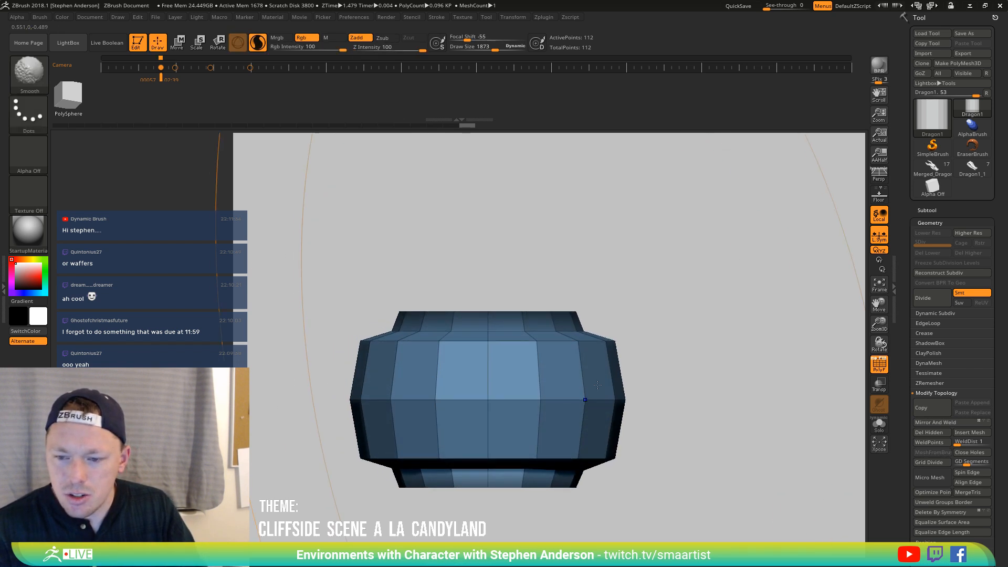
mouse_move(709, 387)
ctrl+right_down()
mouse_move(653, 349)
mouse_move(619, 347)
ctrl+right_up()
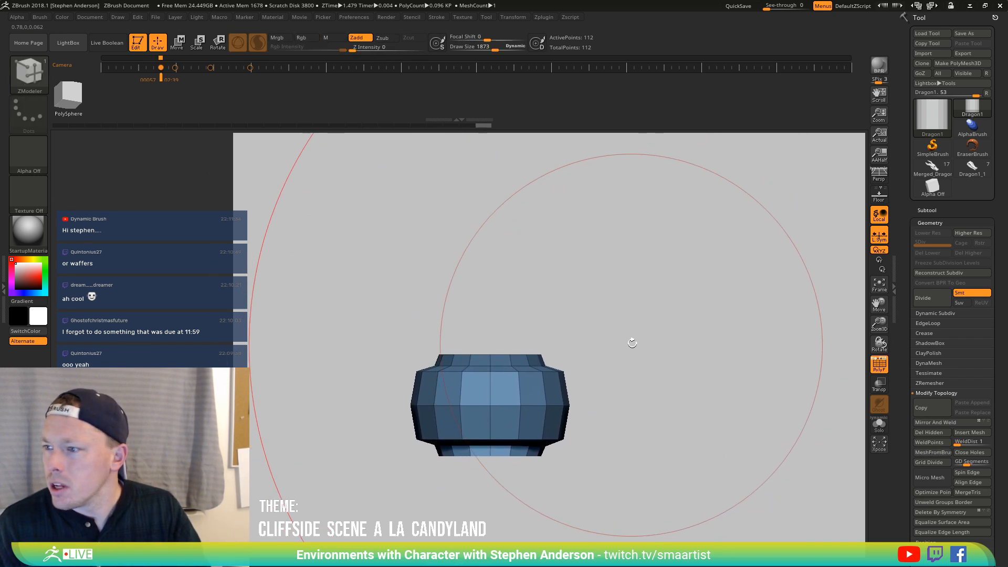
Try to mask the upper and lower edges of the bulge with the lasso
alt+drag(632, 343, 653, 361)
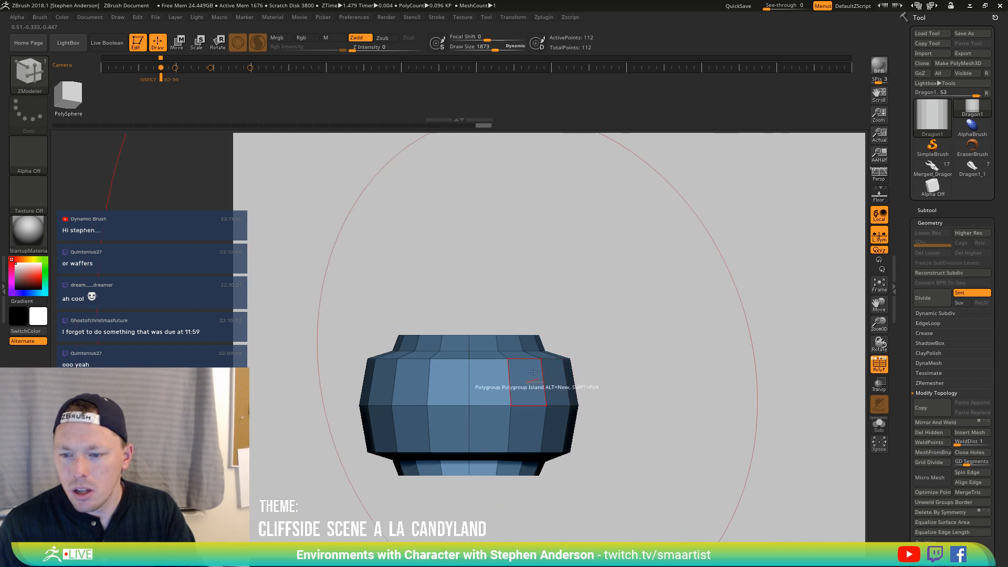
key(ctrl)
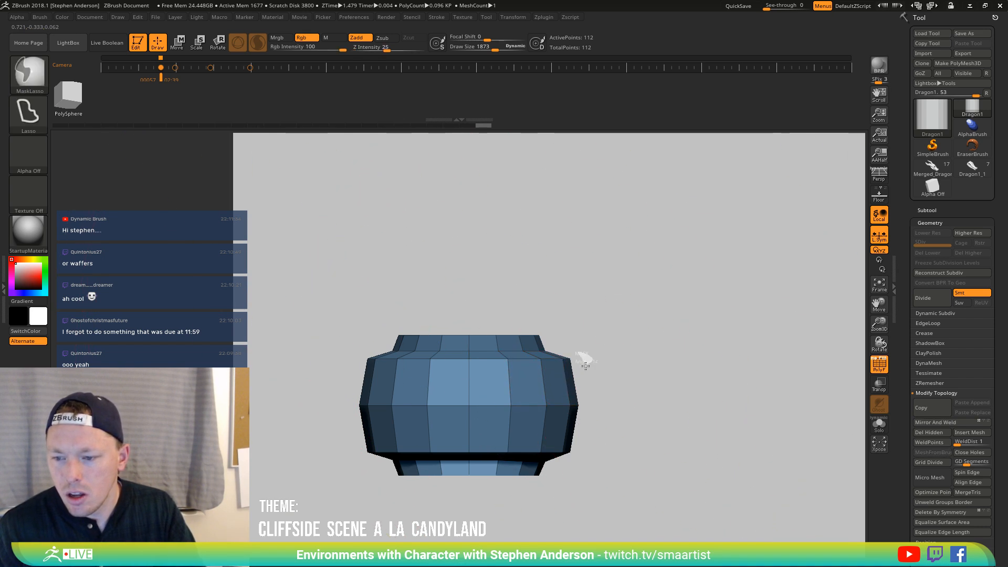
ctrl+drag(586, 365, 341, 355)
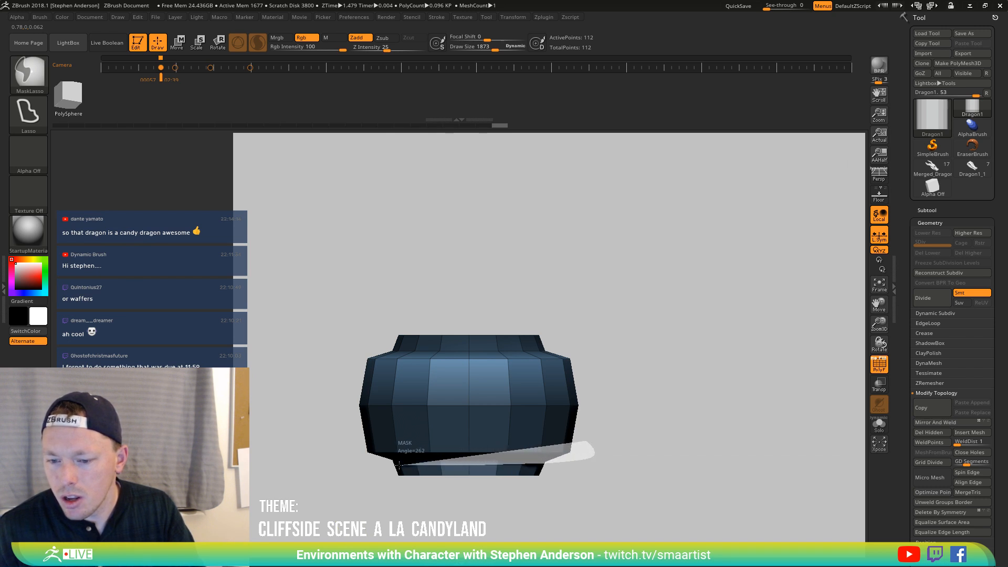
mouse_move(399, 465)
ctrl+mouse_down()
mouse_move(332, 448)
mouse_move(325, 428)
ctrl+mouse_up()
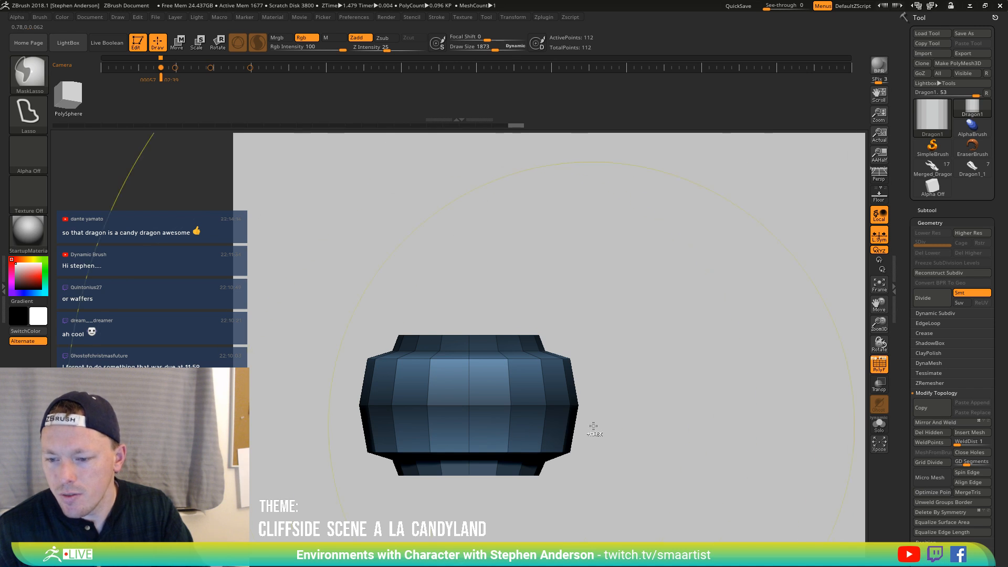
mouse_move(593, 427)
mouse_down()
mouse_move(625, 405)
mouse_move(603, 363)
mouse_move(630, 349)
mouse_move(641, 383)
mouse_move(590, 274)
mouse_up()
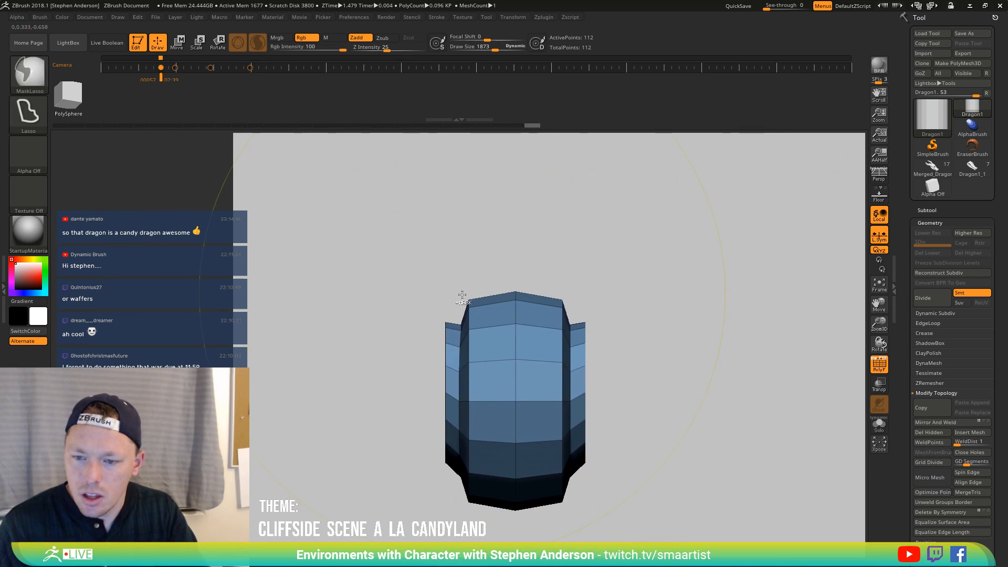
Switch the masking brush to MaskPen and mask along both outer edges of the bulge
ctrl+click(29, 74)
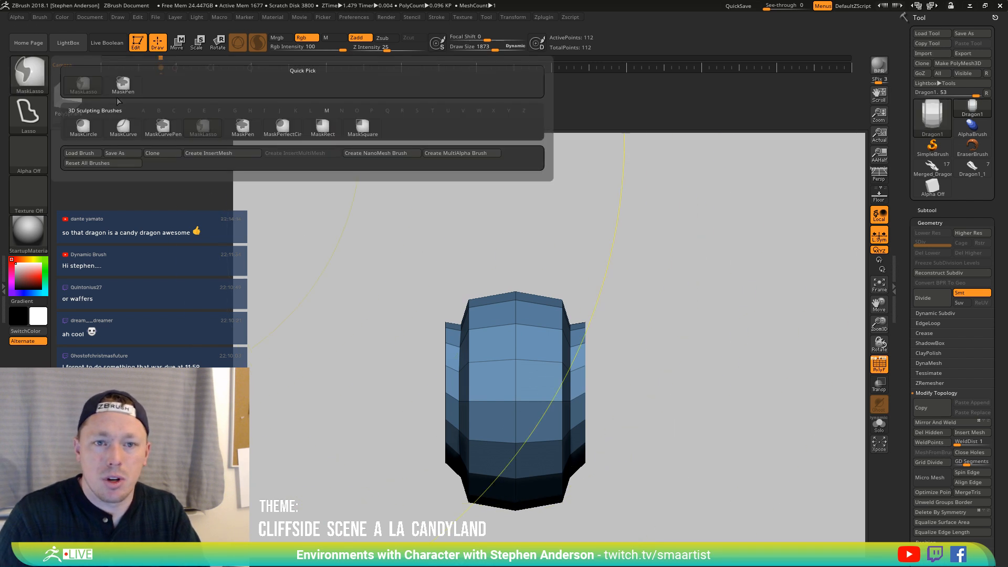
ctrl+click(123, 85)
mouse_move(469, 304)
ctrl+mouse_down()
mouse_move(467, 289)
mouse_move(470, 522)
ctrl+mouse_up()
mouse_move(544, 286)
ctrl+mouse_down()
mouse_move(552, 508)
mouse_move(540, 541)
ctrl+mouse_up()
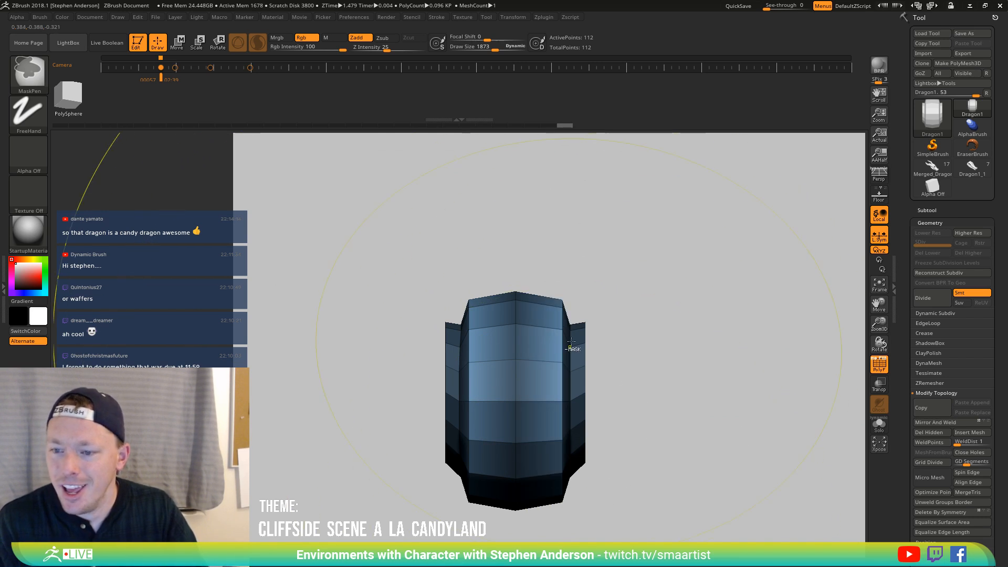
Try narrowing the bulge's outer face along Y, then undo back to the earlier narrow raised band
key(w)
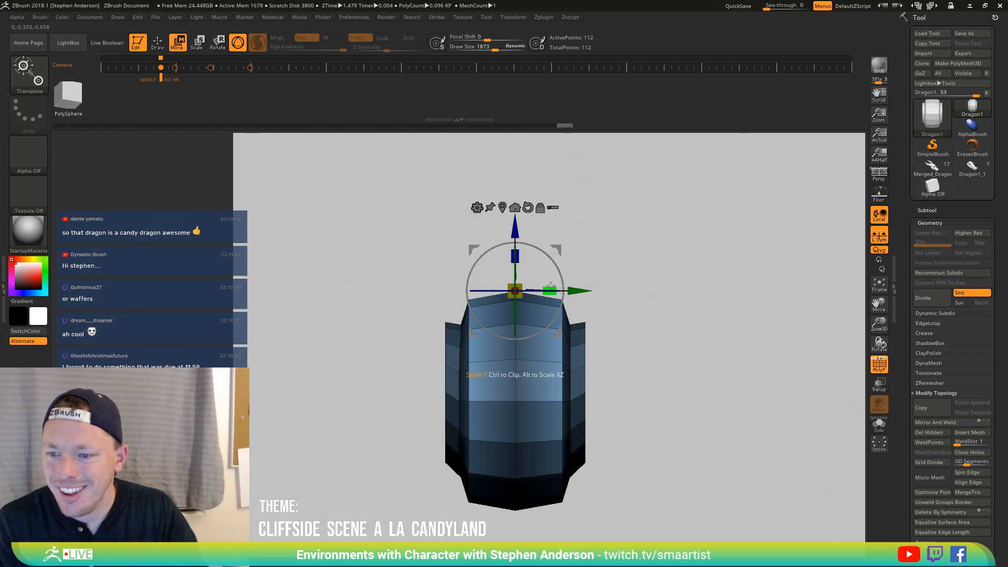
drag(550, 286, 532, 283)
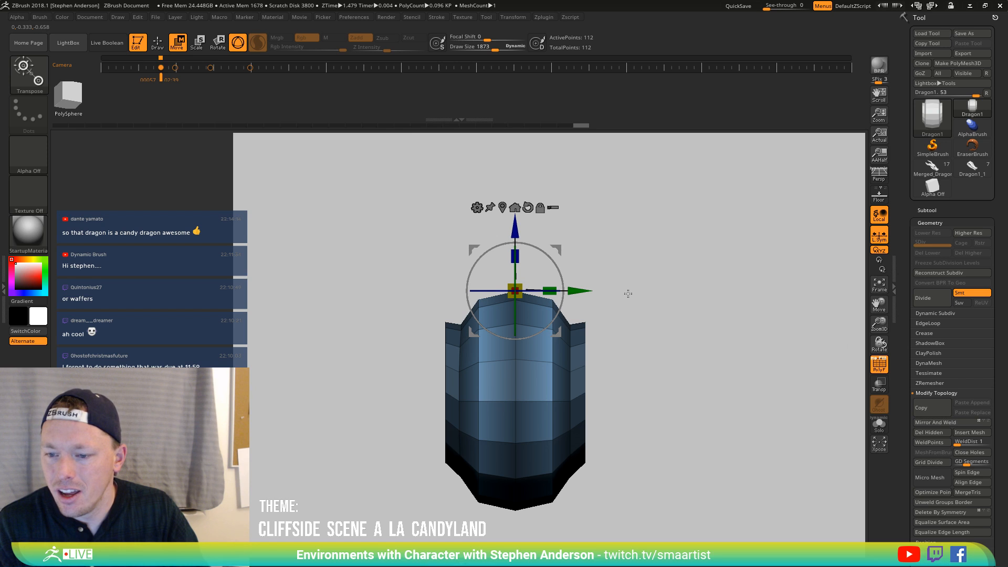
mouse_move(628, 293)
mouse_down()
mouse_move(630, 259)
mouse_move(634, 304)
mouse_up()
key(ctrl+z)
key(ctrl+z)
key(ctrl+z)
key(ctrl+z)
key(ctrl+z)
key(ctrl+z)
key(ctrl+z)
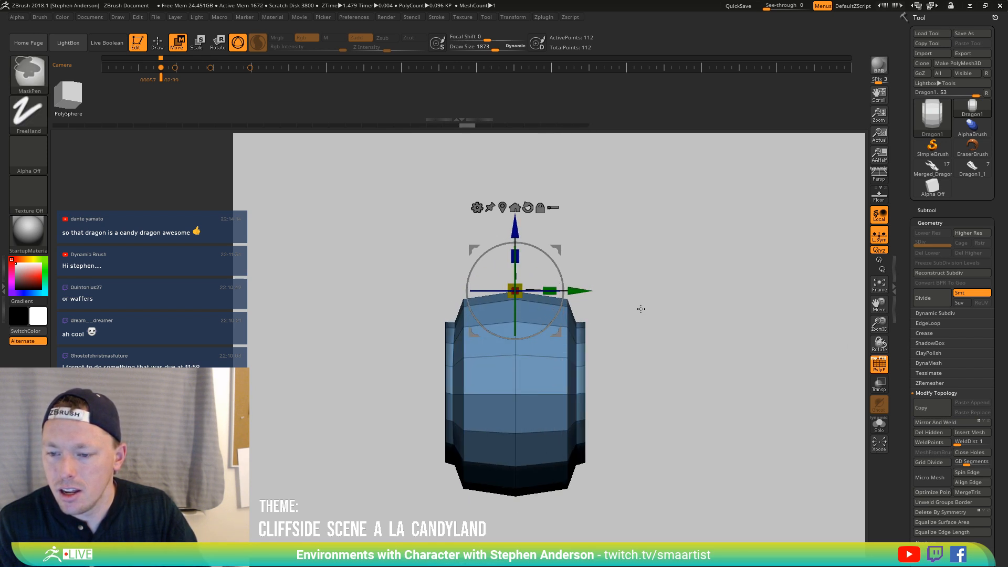
key(ctrl+z)
key(ctrl+z)
key(ctrl+z)
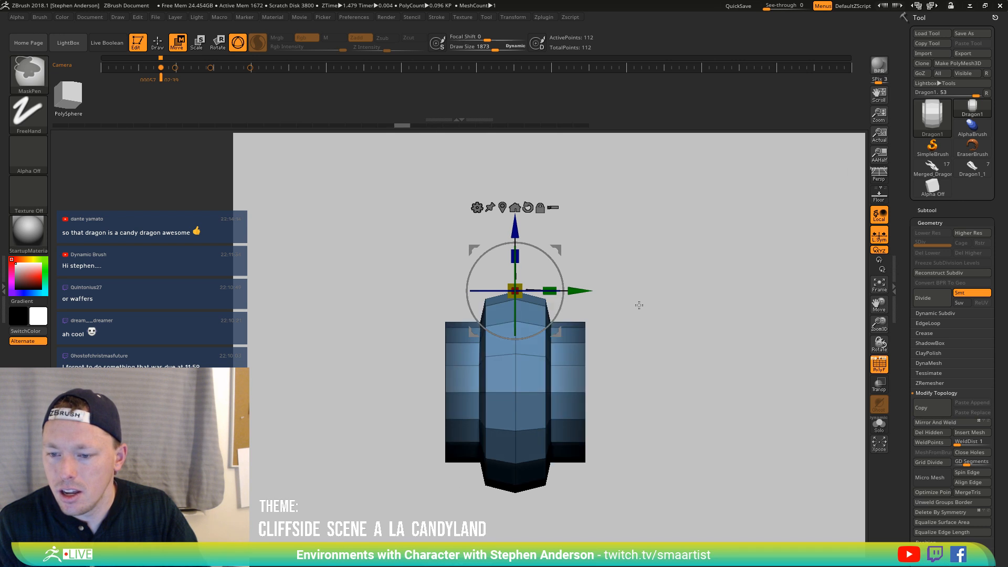
Center the gizmo on the mesh and widen the narrow raised band along Y
drag(639, 302, 625, 324)
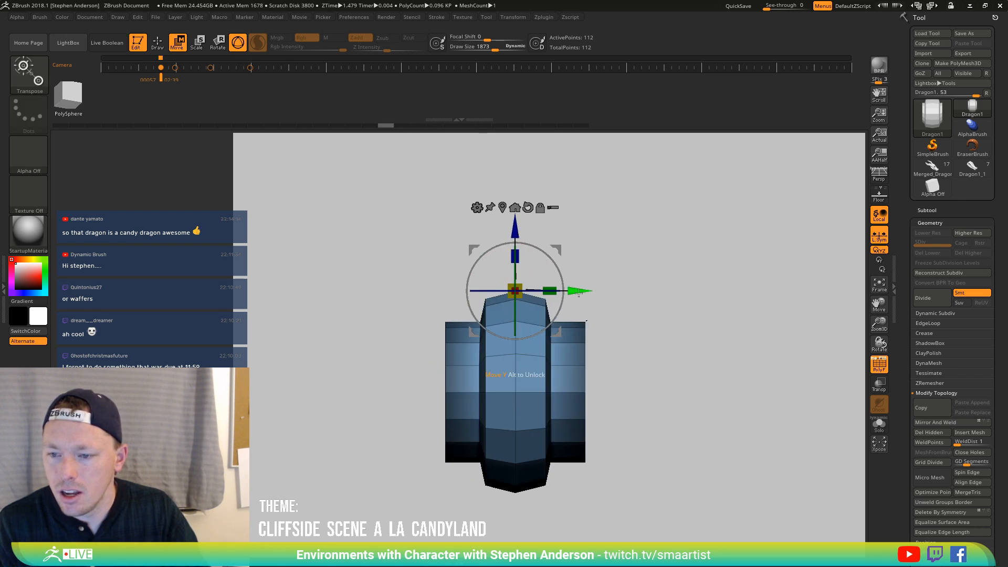
click(515, 208)
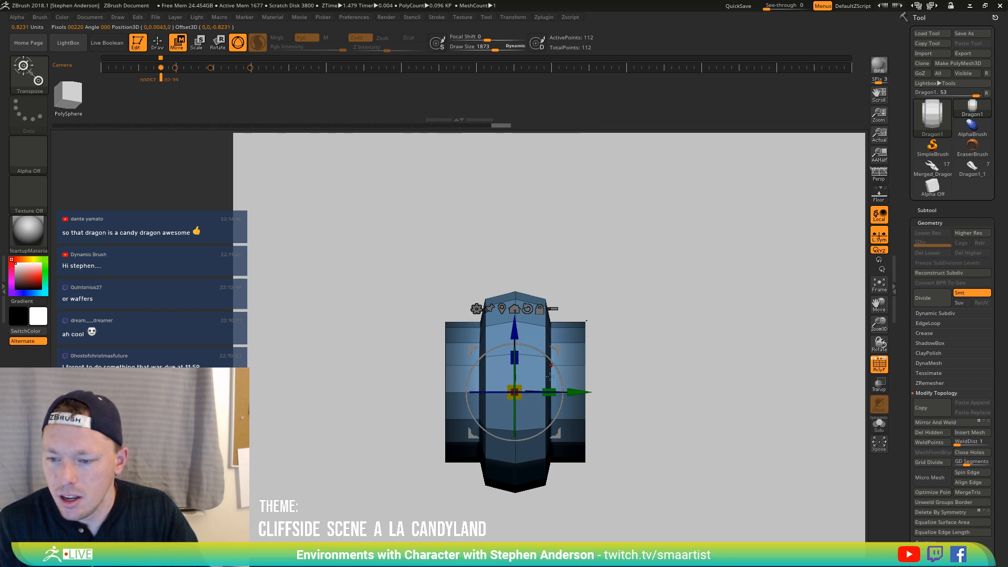
drag(548, 389, 615, 380)
key(ctrl)
mouse_move(620, 281)
ctrl+mouse_down()
mouse_move(583, 486)
mouse_move(618, 464)
ctrl+mouse_up()
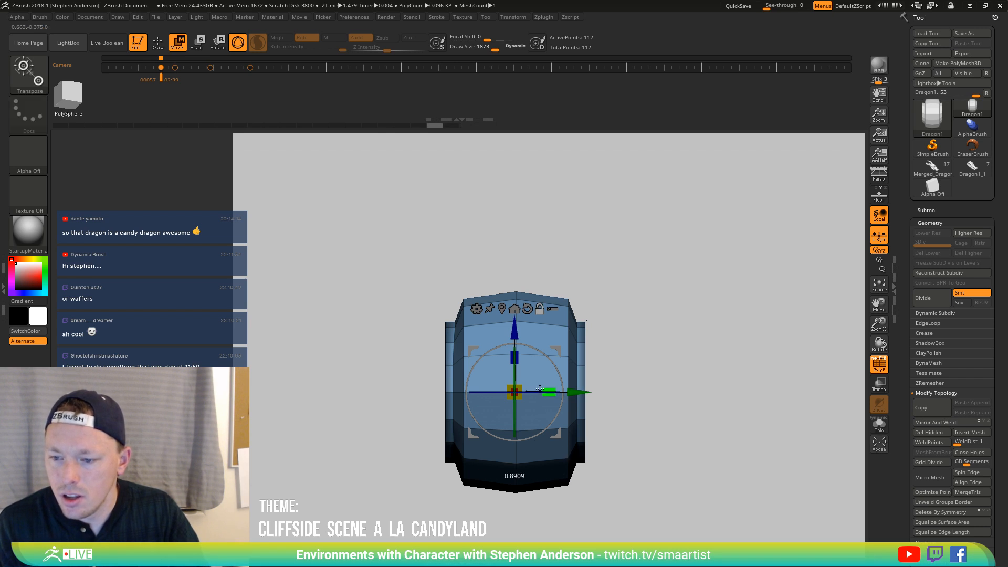
Scale and mask the bulge's edge rings along Y to form sloped shoulders, and return to Draw mode
drag(547, 388, 487, 383)
drag(550, 390, 578, 380)
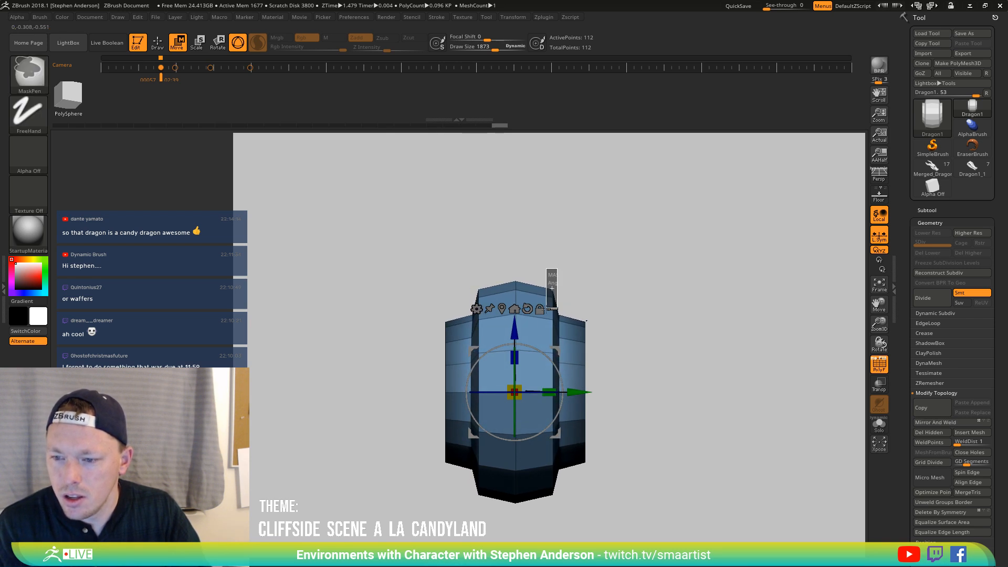
ctrl+drag(552, 287, 569, 388)
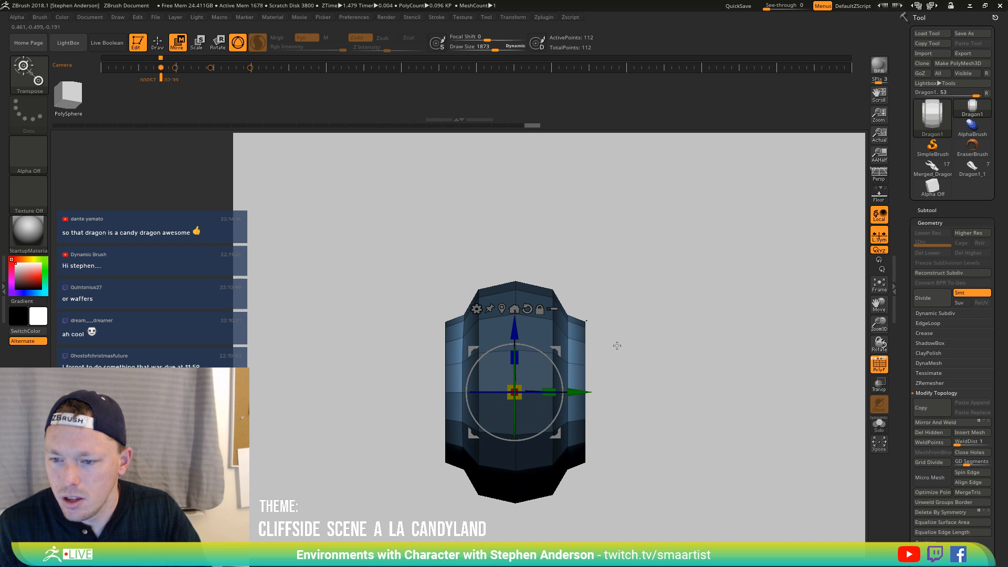
mouse_move(617, 345)
mouse_down()
mouse_move(659, 374)
mouse_move(627, 335)
mouse_move(630, 353)
mouse_move(670, 334)
mouse_move(685, 340)
mouse_move(711, 369)
mouse_move(684, 376)
mouse_up()
key(q)
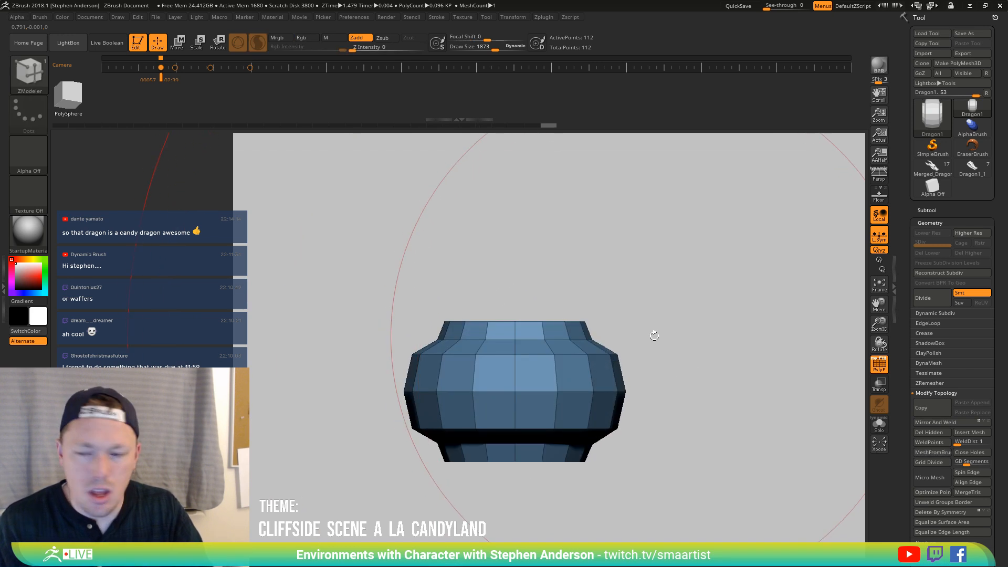
Create a new InsertMesh brush from the bulging segment instead of appending it to the current brush
click(42, 17)
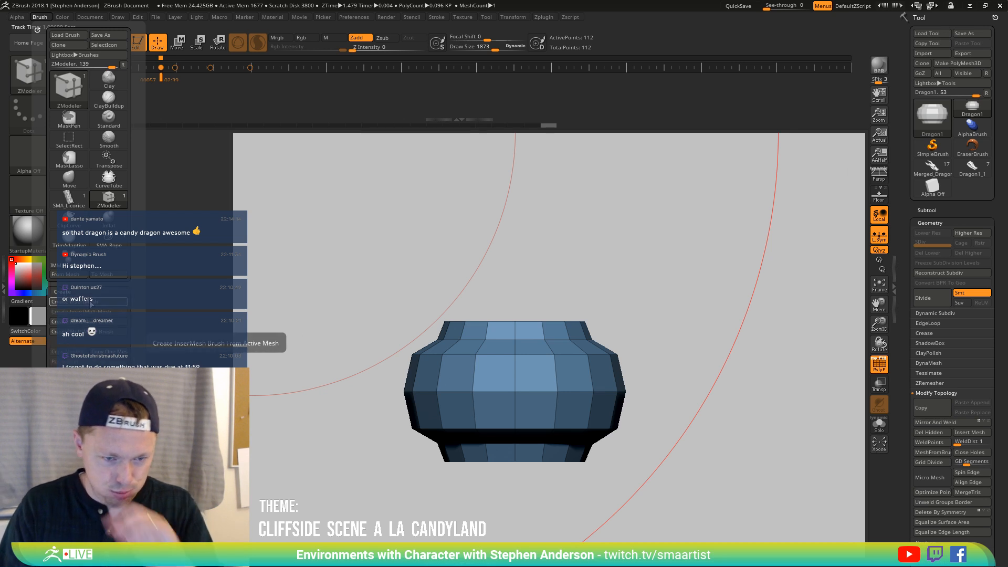
click(96, 301)
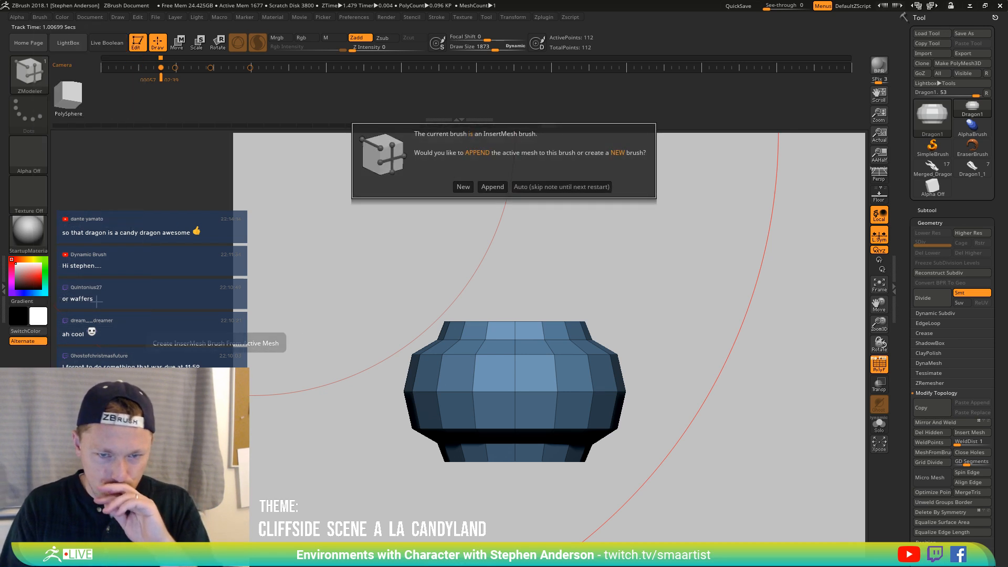
click(463, 186)
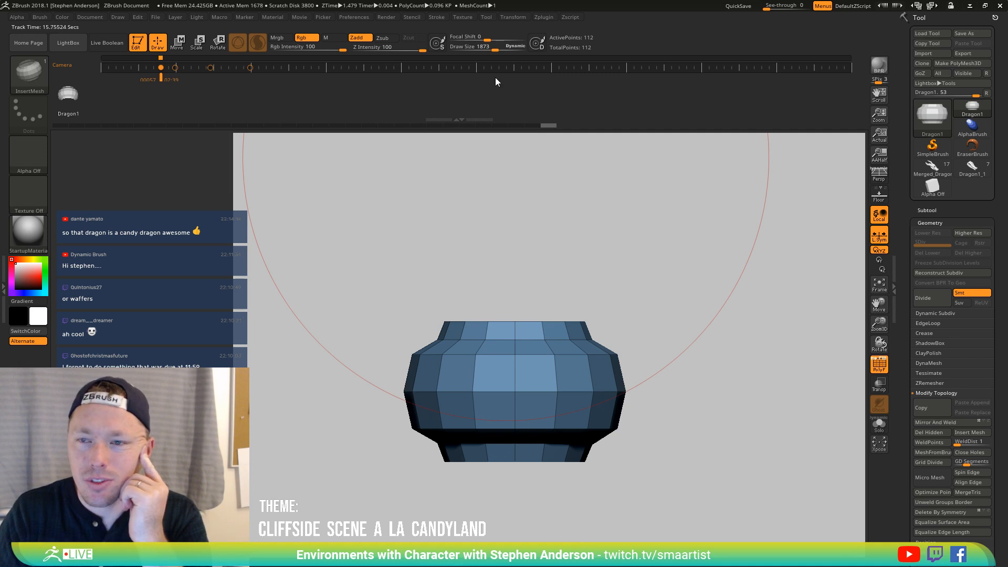
Look through the stroke and brush settings for the curve options of the InsertMesh brush
click(436, 17)
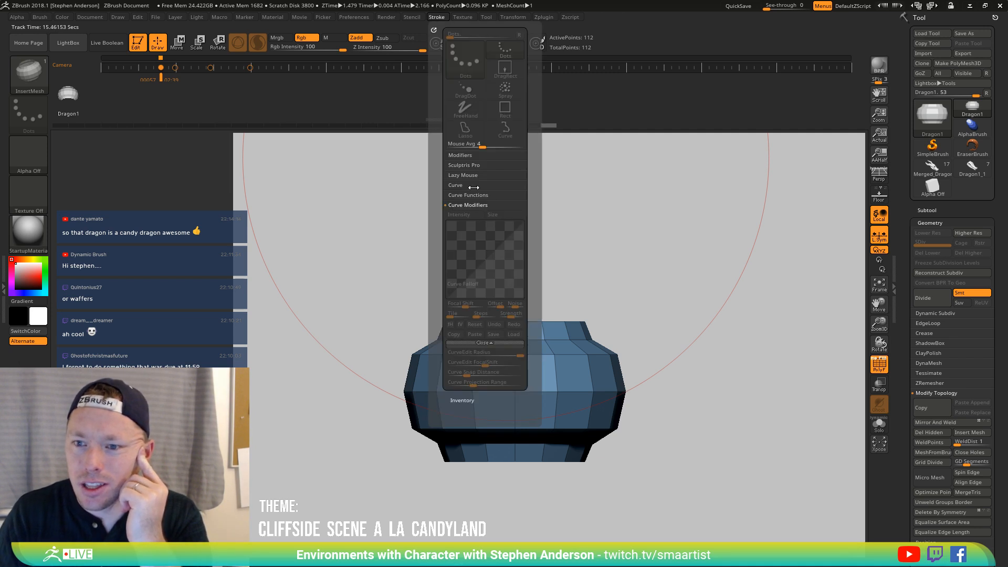
click(486, 17)
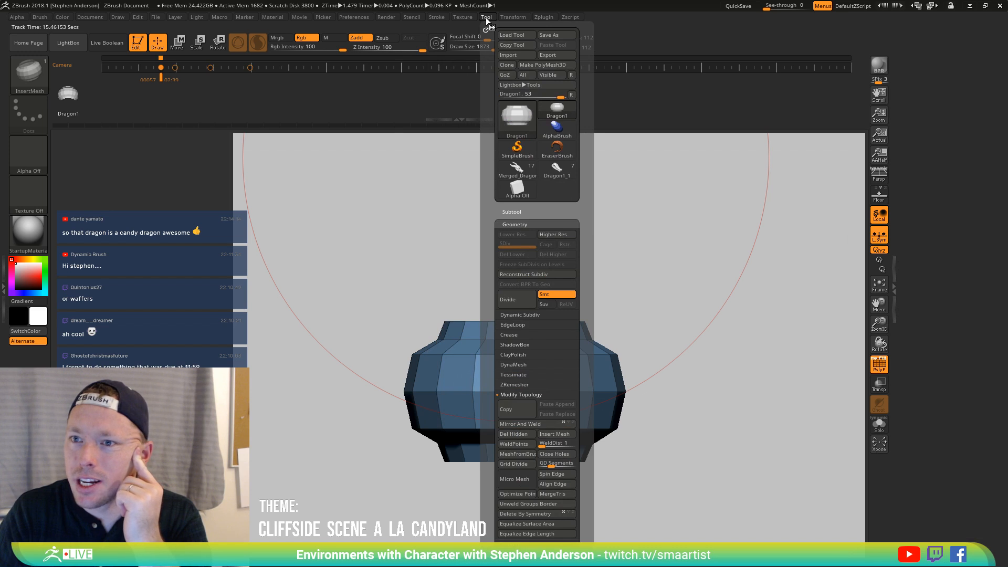
click(464, 17)
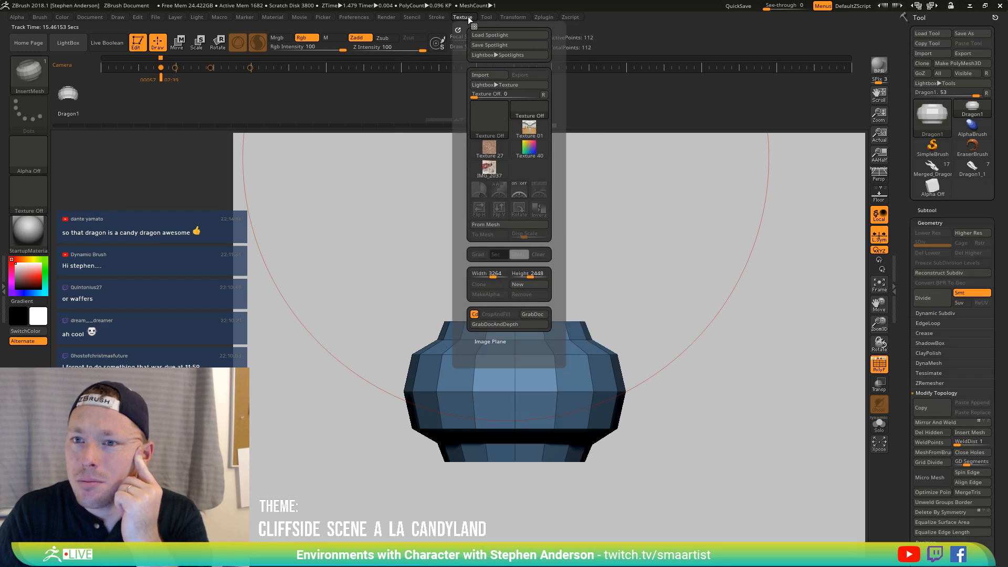
click(437, 17)
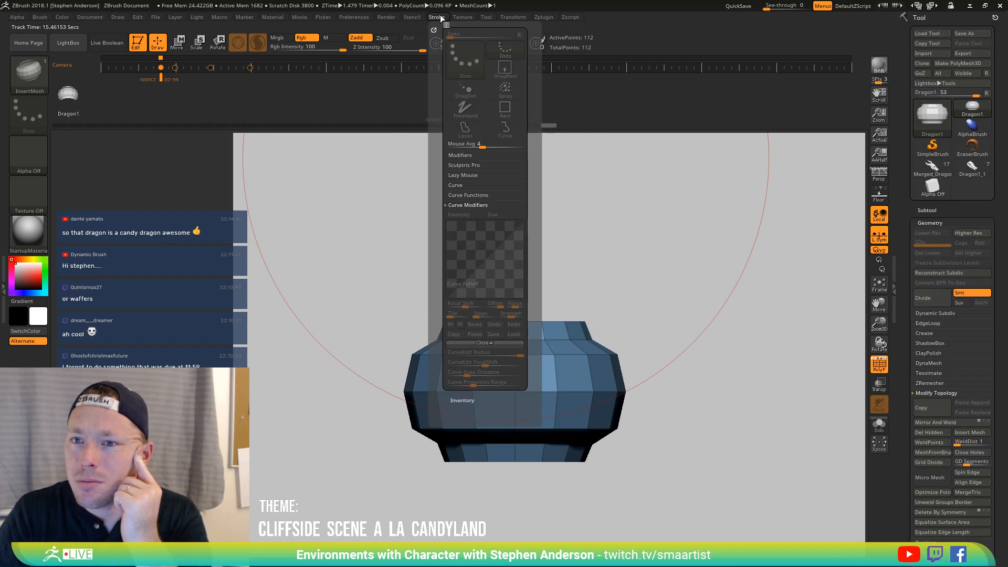
click(456, 186)
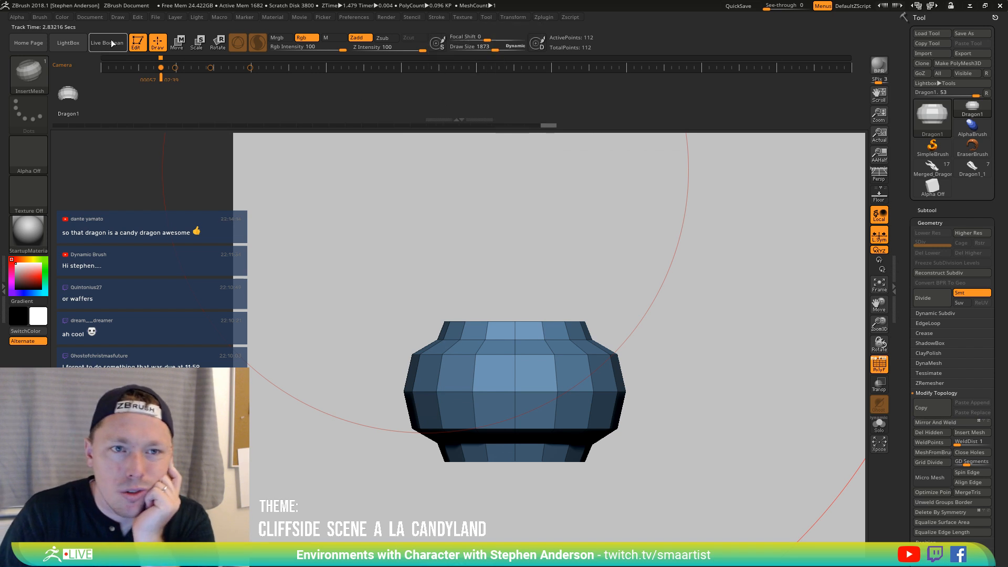
click(34, 18)
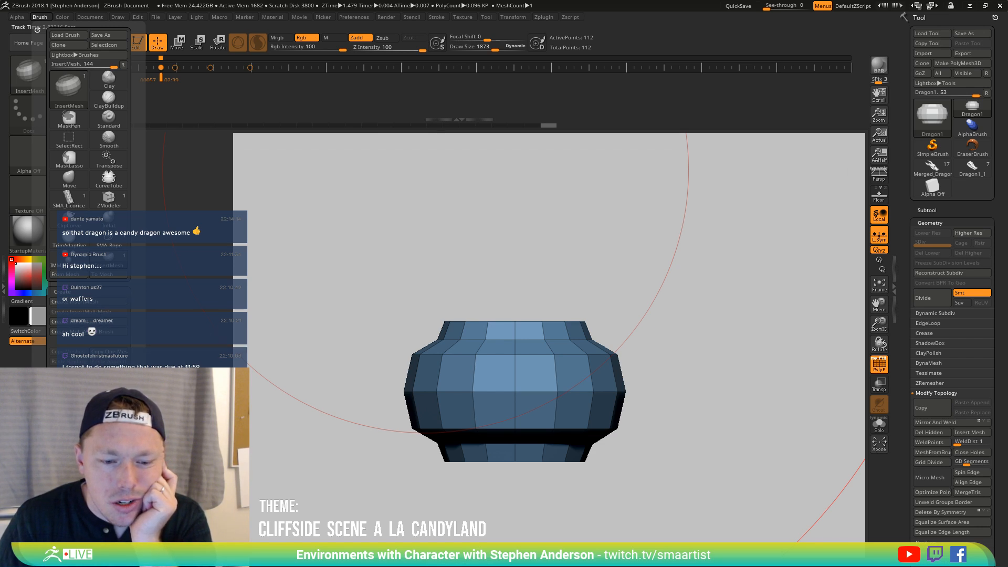
scroll(89, 105, down, 4)
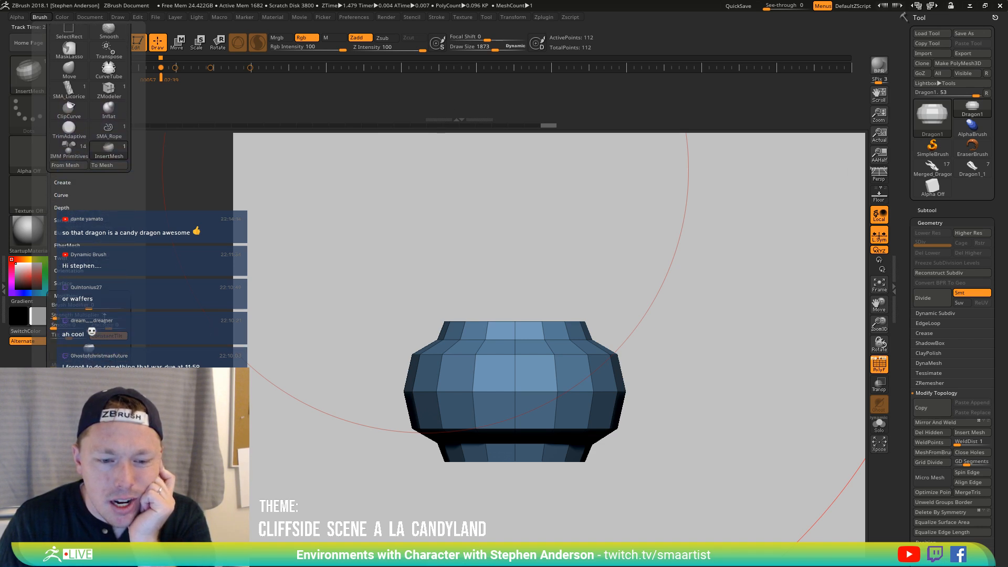
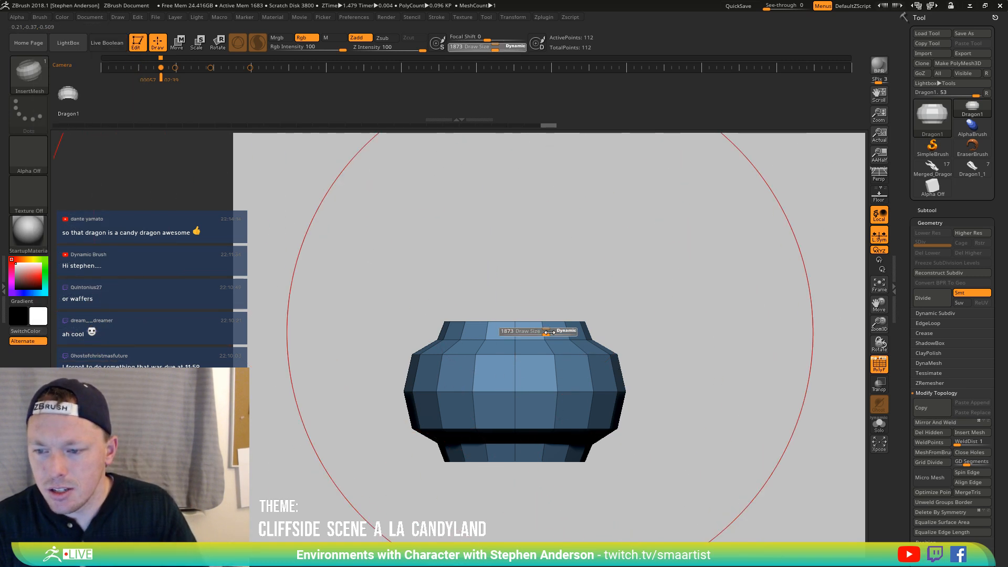
Reduce the draw size to 136 and draw a winding test chain from the top of the segment
key(s)
mouse_move(525, 331)
mouse_down()
mouse_move(514, 331)
mouse_move(590, 257)
mouse_up()
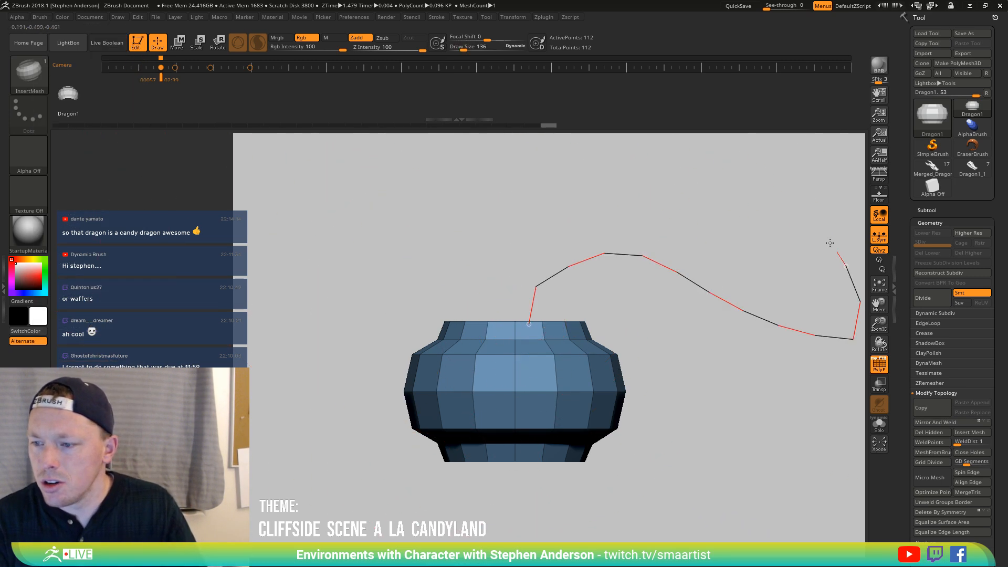
drag(830, 243, 682, 198)
alt+drag(767, 285, 596, 336)
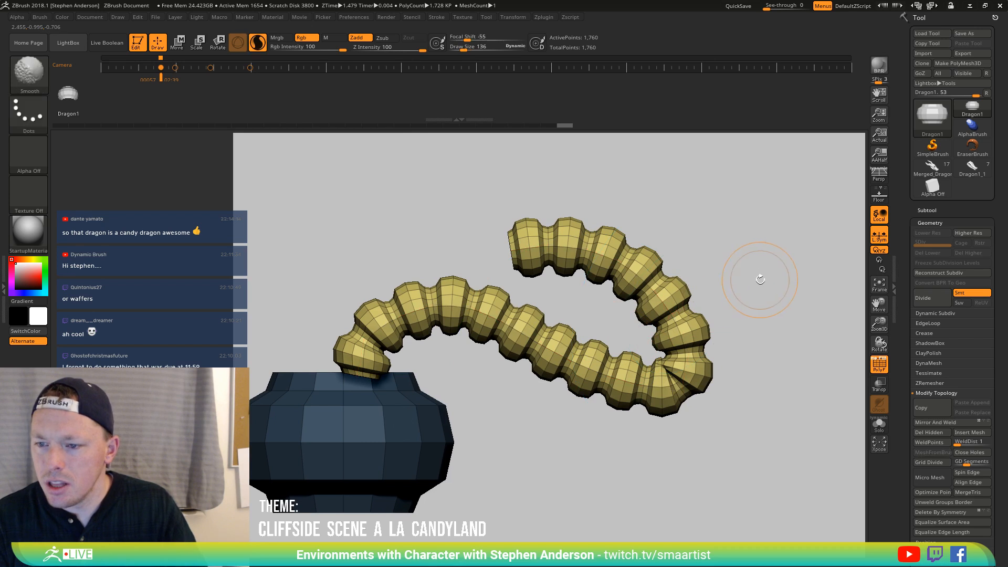
Turn off the polyframe display and inspect how the repeated segments follow the test chain's curve
key(shift+f)
mouse_move(761, 279)
ctrl+right_down()
mouse_move(704, 305)
mouse_move(668, 306)
mouse_move(669, 297)
mouse_move(667, 320)
mouse_move(719, 302)
ctrl+right_up()
mouse_move(603, 380)
right_down()
mouse_move(588, 382)
mouse_move(592, 371)
mouse_move(655, 425)
right_up()
ctrl+right_drag(604, 401, 604, 386)
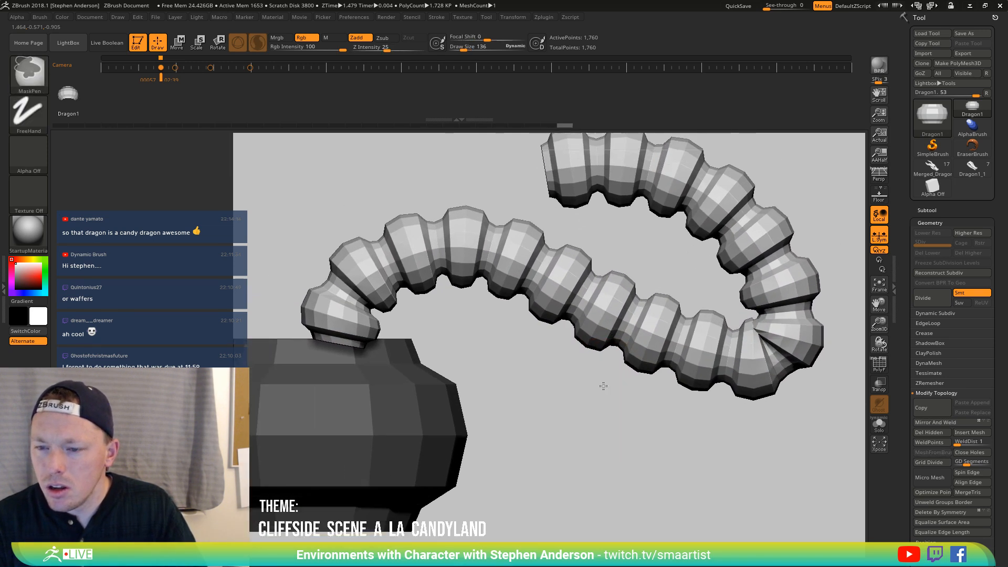
mouse_move(604, 386)
alt+mouse_down()
mouse_move(596, 350)
mouse_move(619, 384)
alt+mouse_up()
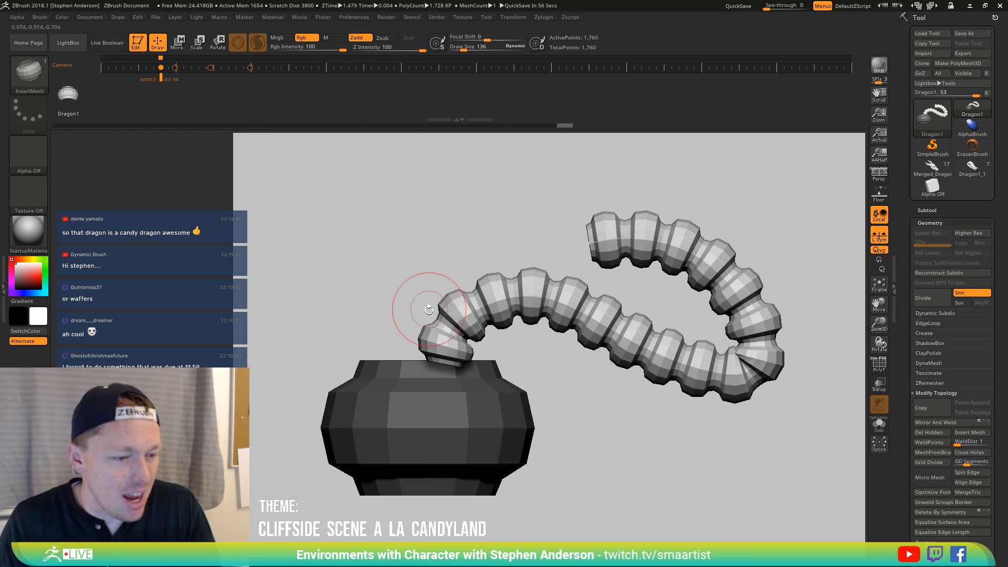
Undo the test chain and return to the original single segment
ctrl+shift+click(429, 374)
alt+drag(459, 340, 543, 310)
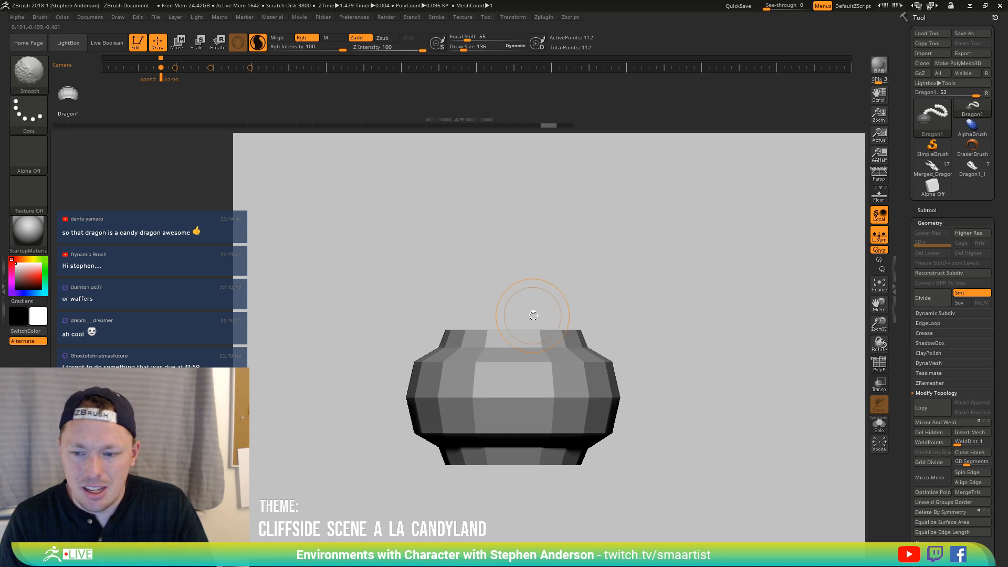
ctrl+right_drag(593, 347, 641, 347)
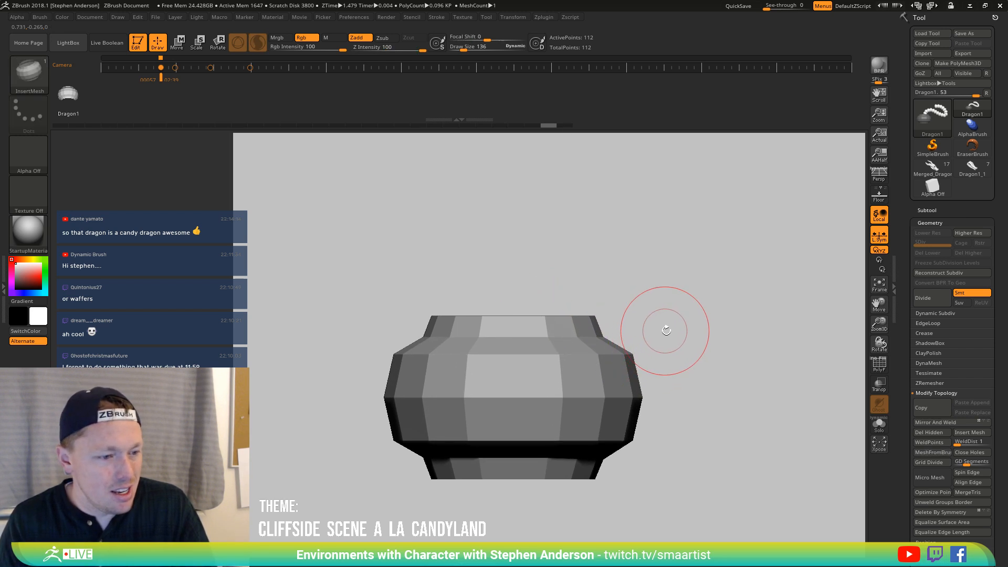
Mask everything except the segment's middle band and scale that band down along Y
key(ctrl)
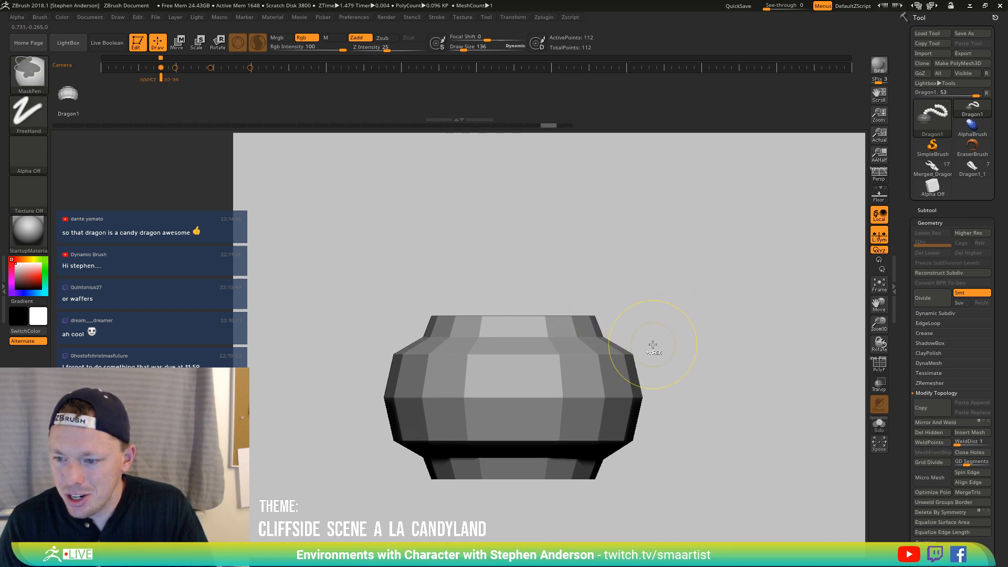
ctrl+drag(652, 345, 371, 446)
ctrl+click(689, 342)
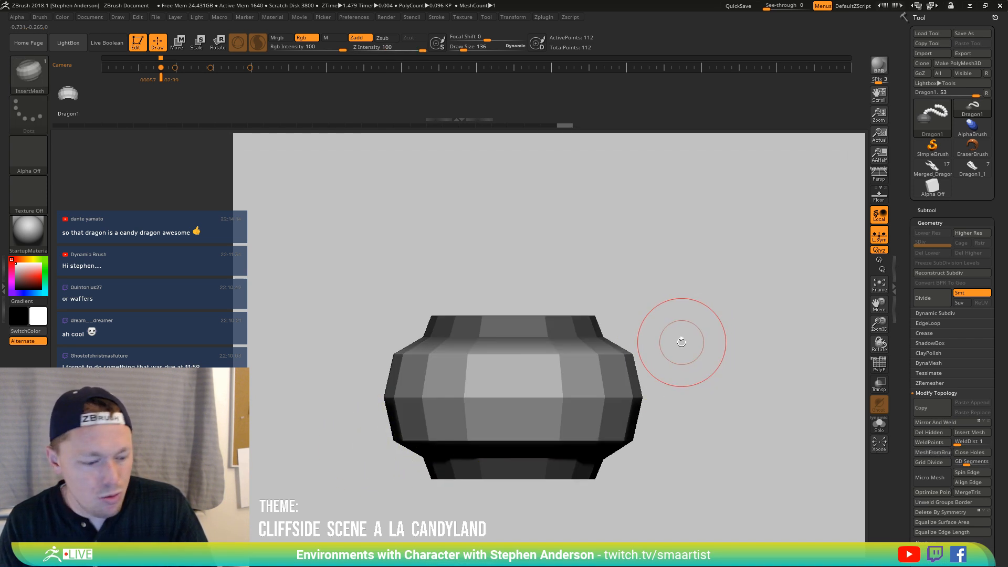
key(w)
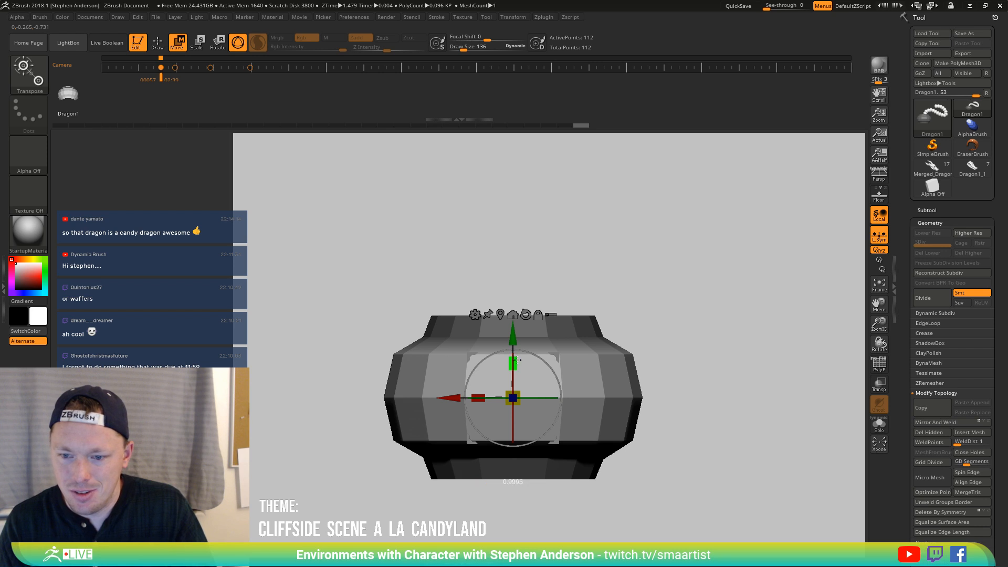
drag(517, 359, 511, 375)
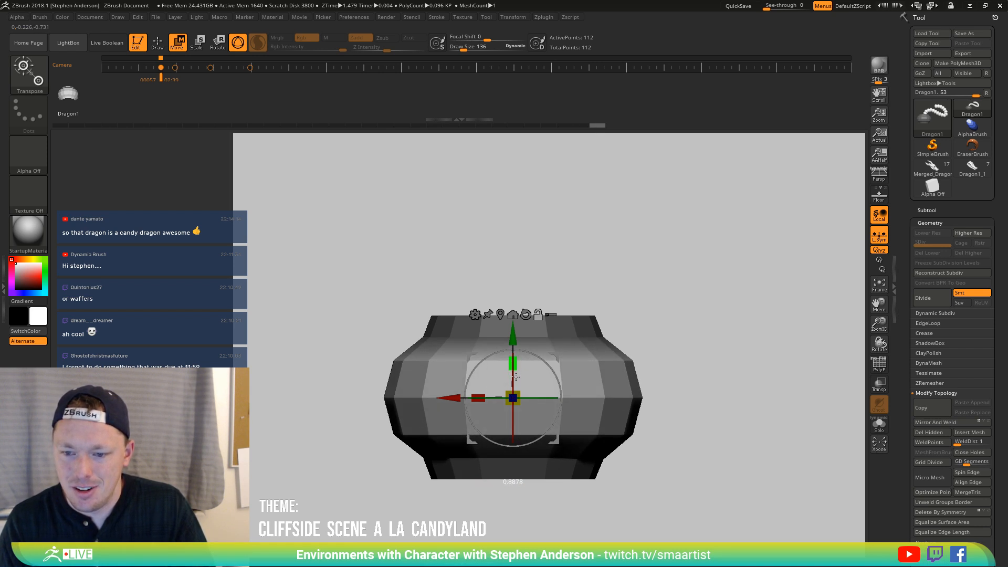
Adjust the mask on the middle of the bulge, scale slightly along Y, clear the mask and return to Draw mode
ctrl+drag(671, 382, 342, 420)
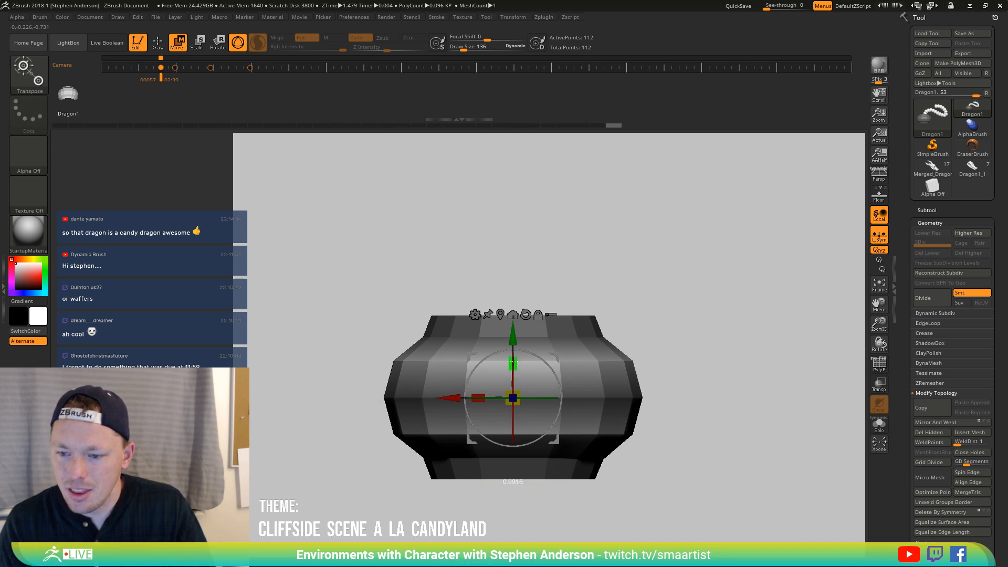
drag(514, 362, 515, 368)
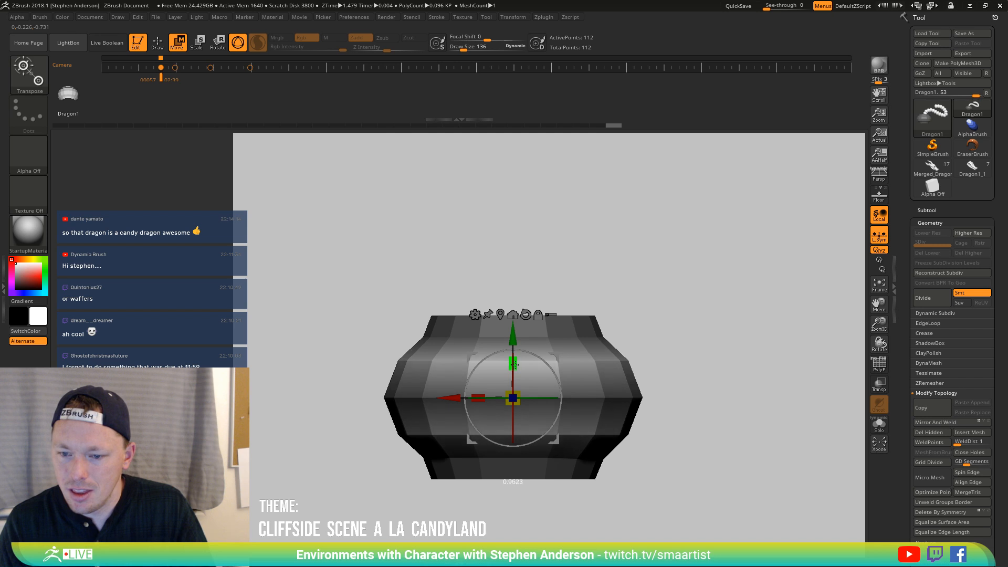
mouse_move(661, 336)
mouse_down()
mouse_move(705, 332)
mouse_move(713, 355)
mouse_up()
key(q)
Rename the segment's subtool as GummyChain
mouse_move(713, 354)
ctrl+right_down()
mouse_move(669, 330)
mouse_move(674, 321)
ctrl+right_up()
alt+drag(660, 339, 601, 338)
drag(597, 339, 621, 354)
click(928, 211)
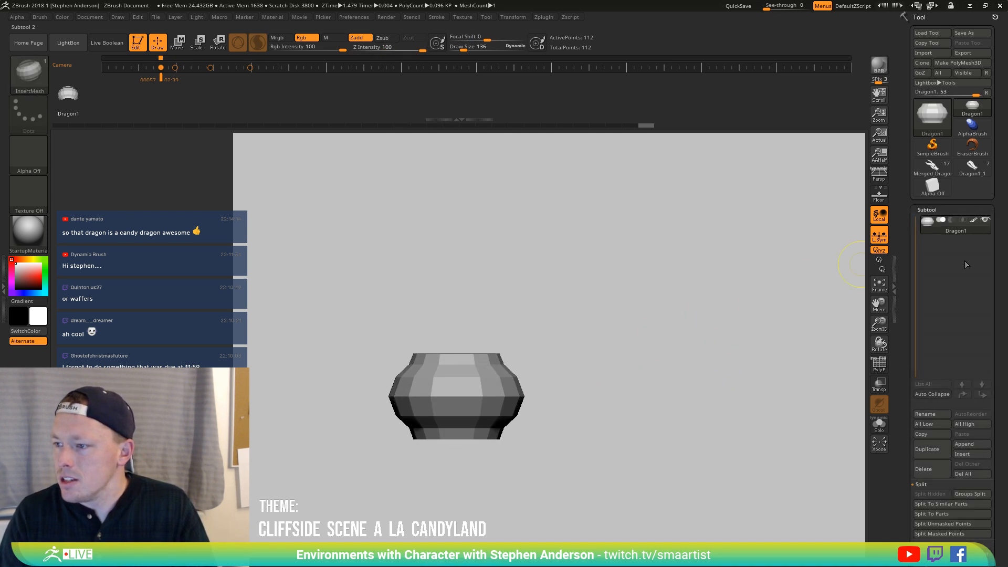
click(934, 414)
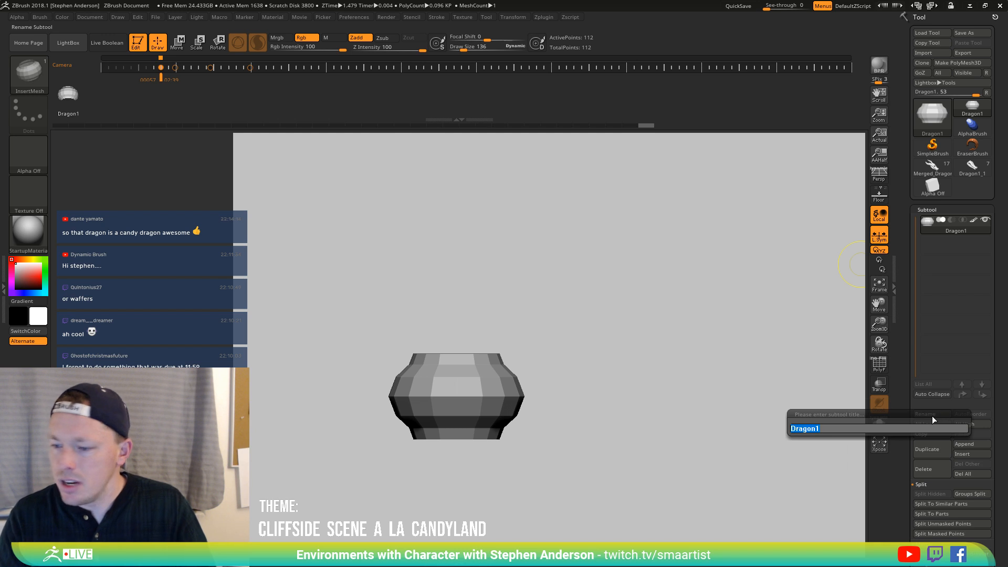
text(Gumm)
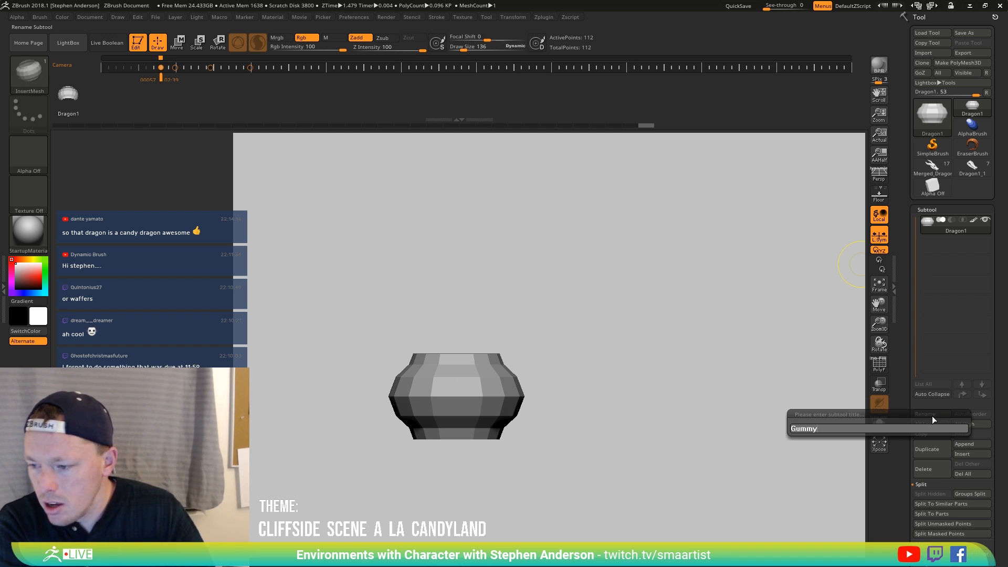
text(yChain)
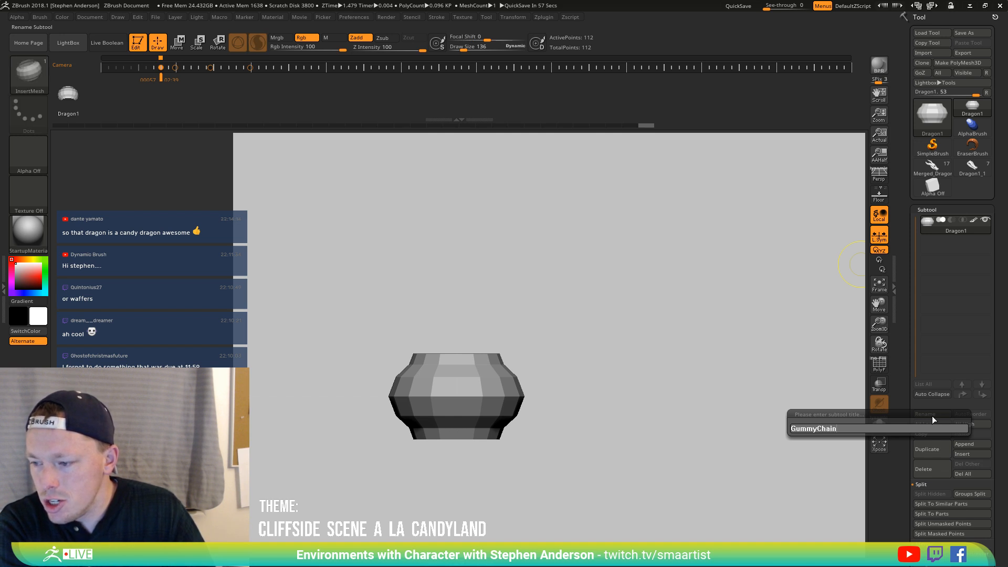
key(Return)
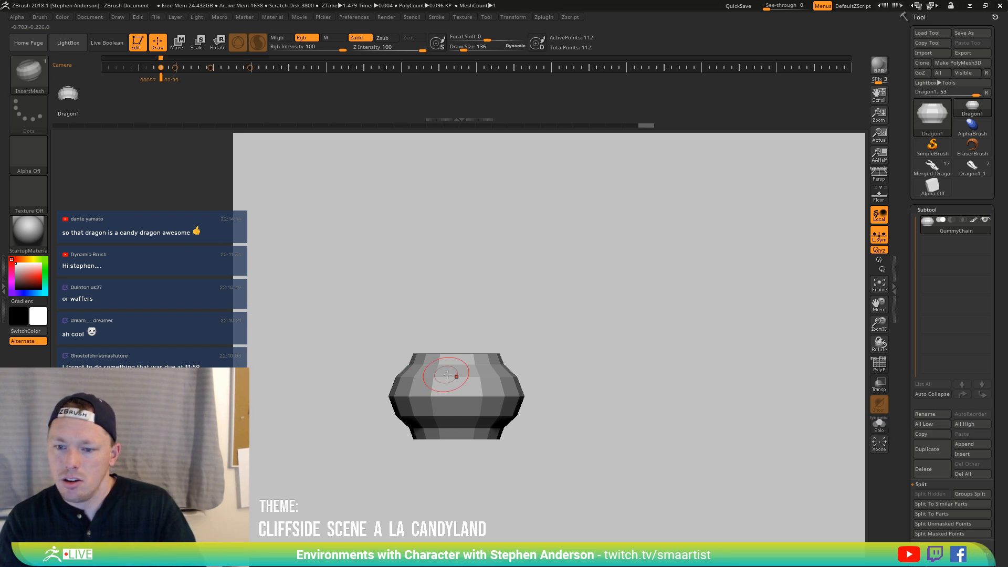
Append the GummyChain mesh to the current InsertMesh brush
ctrl+right_drag(456, 375, 486, 405)
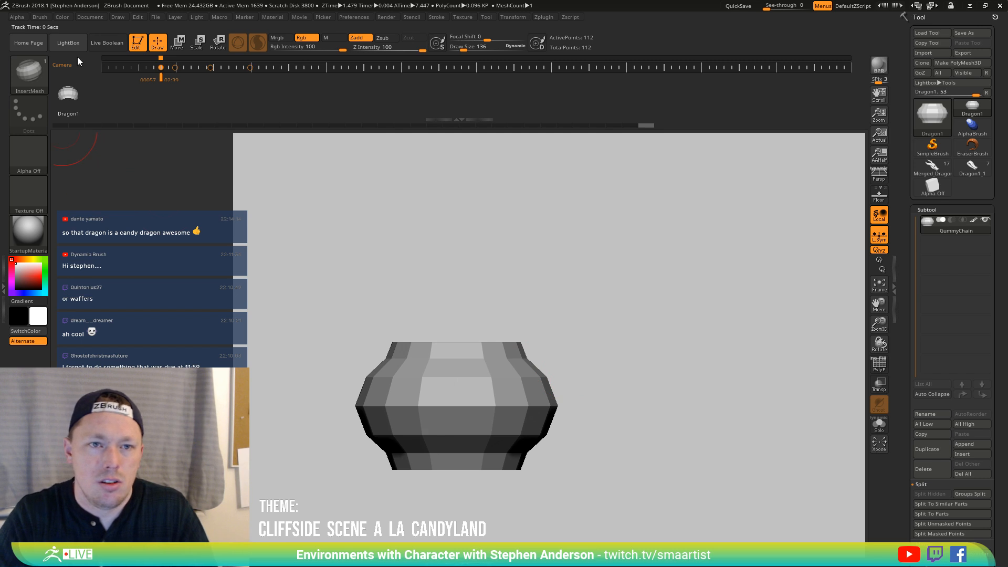
click(46, 17)
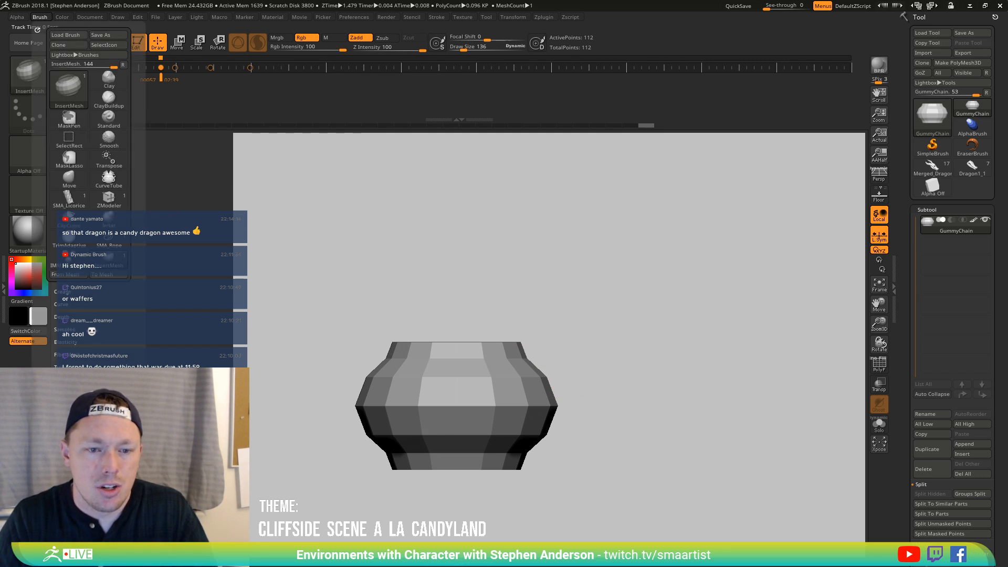
click(78, 303)
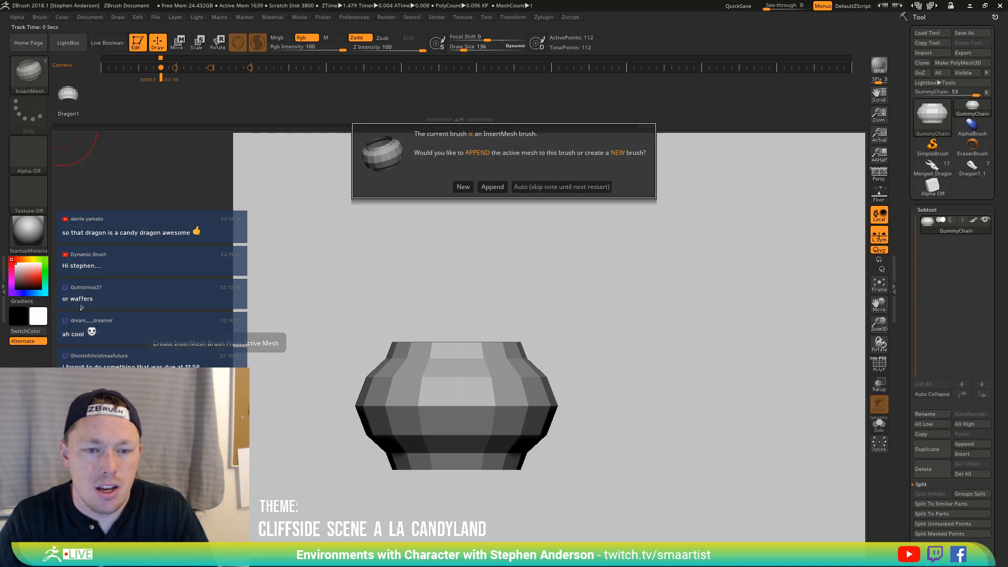
click(494, 186)
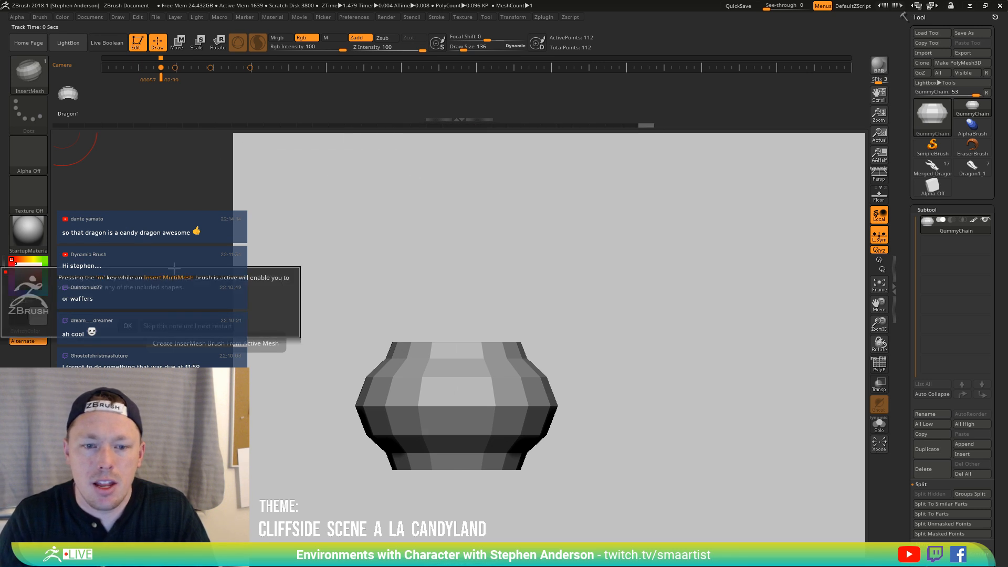
click(156, 326)
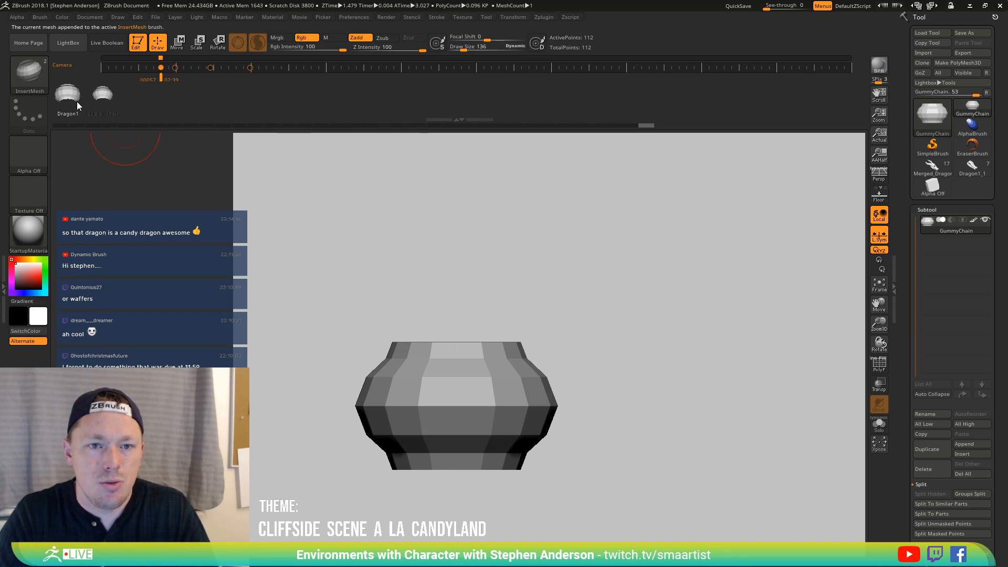
Dock the Brush palette beside the canvas and set up an InsertMesh brush containing only the GummyChain mesh
click(39, 16)
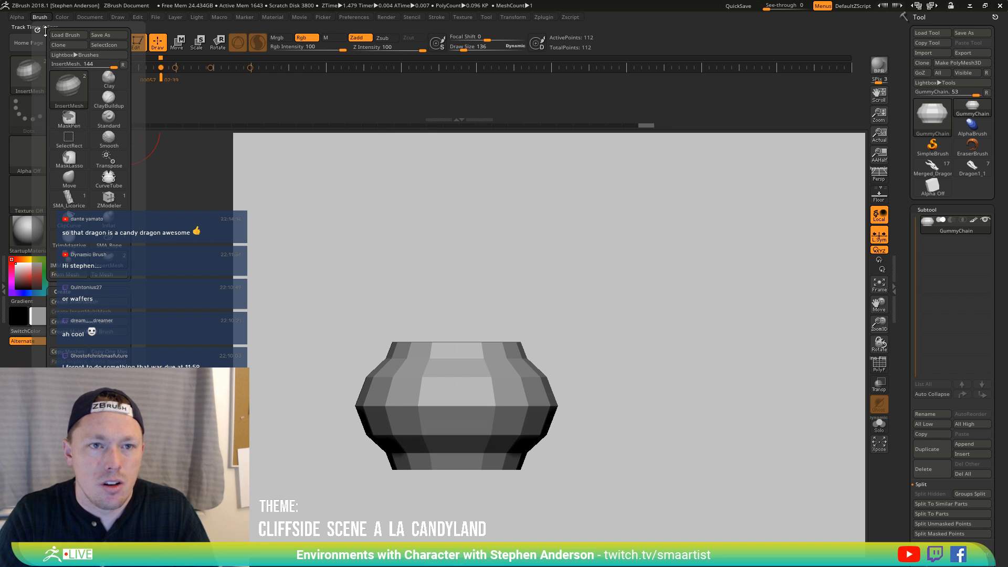
drag(38, 28, 5, 75)
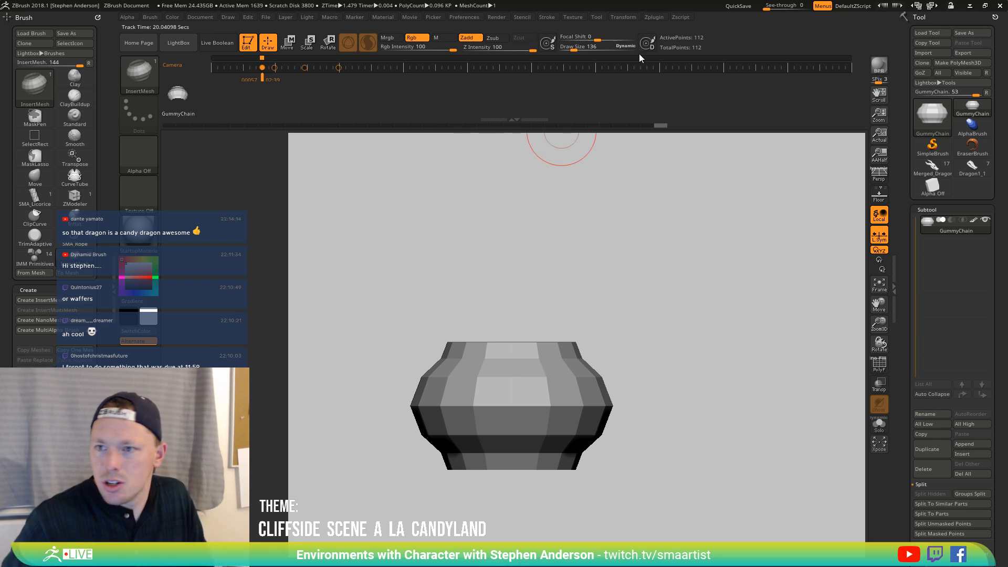
Turn on curve drawing for the GummyChain brush and expand its modifier settings
click(551, 18)
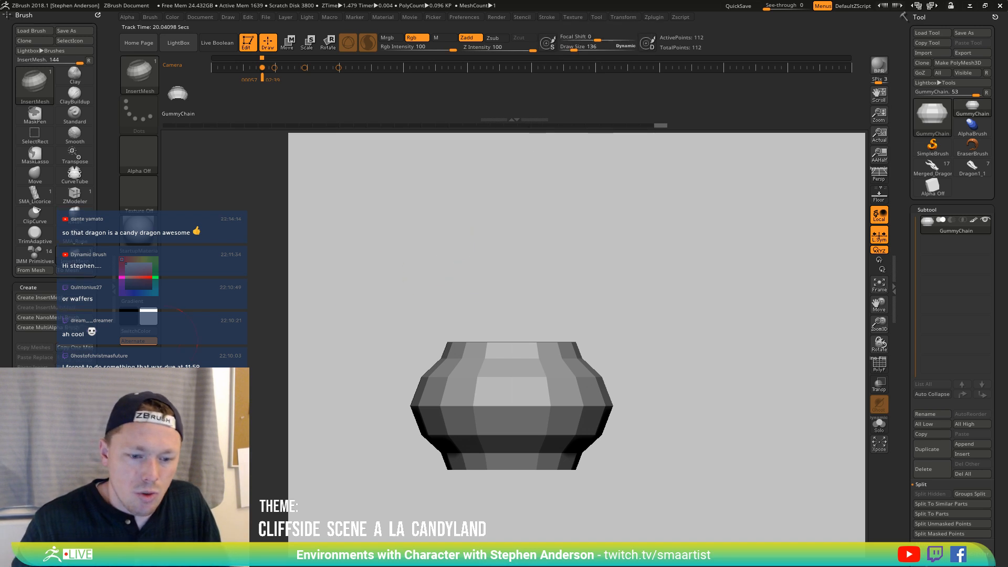
drag(105, 330, 105, 232)
click(31, 406)
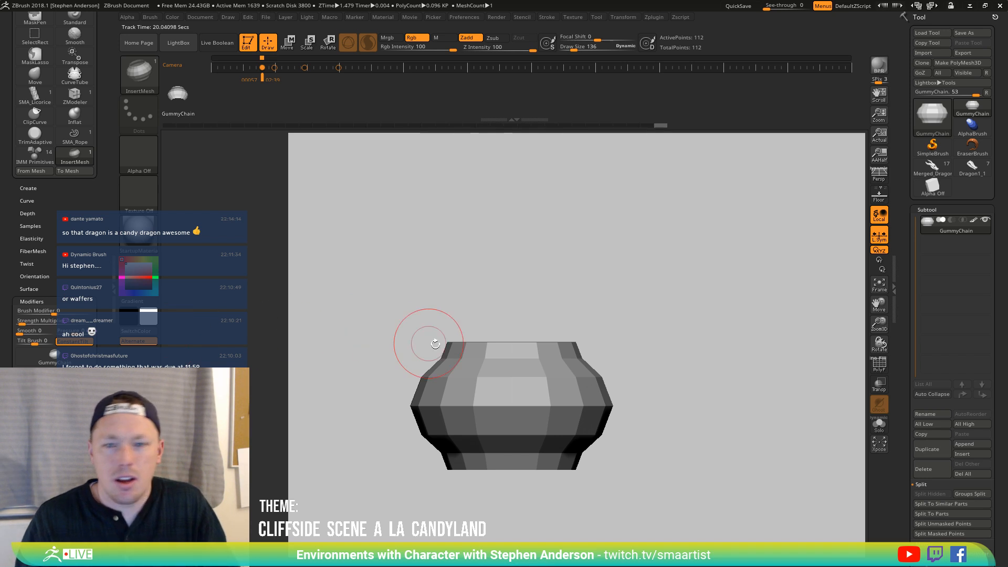
Draw a long looping gummy chain from the segment's upper edge and try moving its curve
mouse_move(770, 333)
mouse_down()
mouse_move(462, 254)
mouse_move(462, 263)
mouse_up()
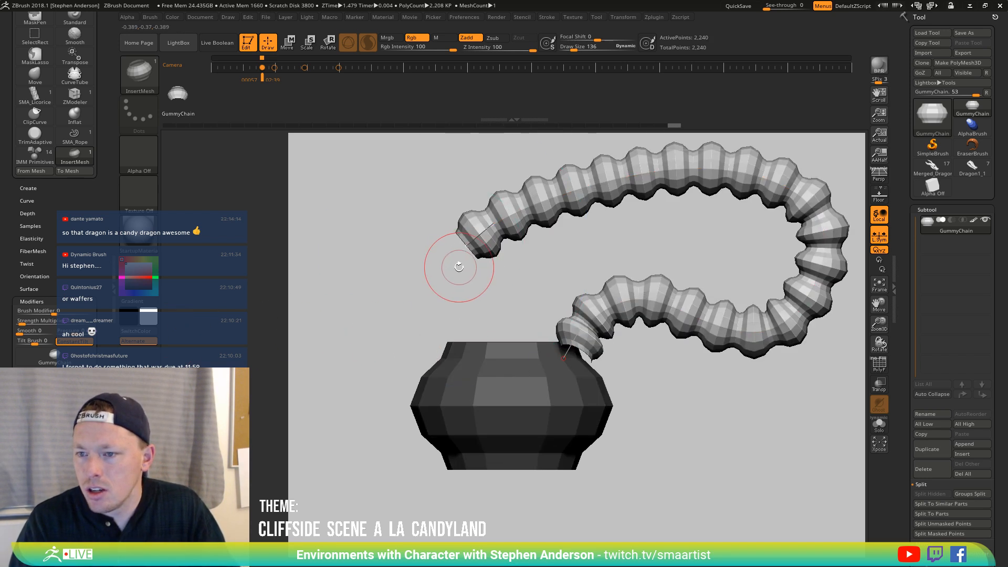
mouse_move(686, 418)
alt+mouse_down()
mouse_move(547, 468)
mouse_move(596, 473)
mouse_move(593, 482)
mouse_move(604, 463)
mouse_move(768, 431)
mouse_move(642, 443)
alt+mouse_up()
mouse_move(683, 375)
mouse_down()
mouse_move(655, 262)
mouse_move(785, 228)
mouse_up()
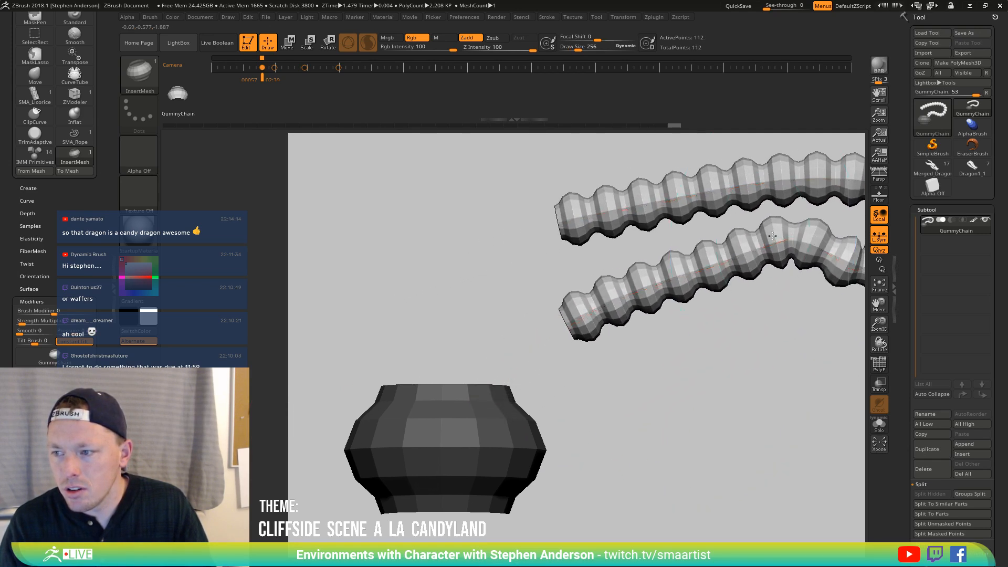
Try regenerating the detached gummy chain with a draw size of 136, and undo the curve changes
mouse_move(520, 421)
mouse_down()
mouse_move(821, 387)
mouse_move(506, 277)
mouse_up()
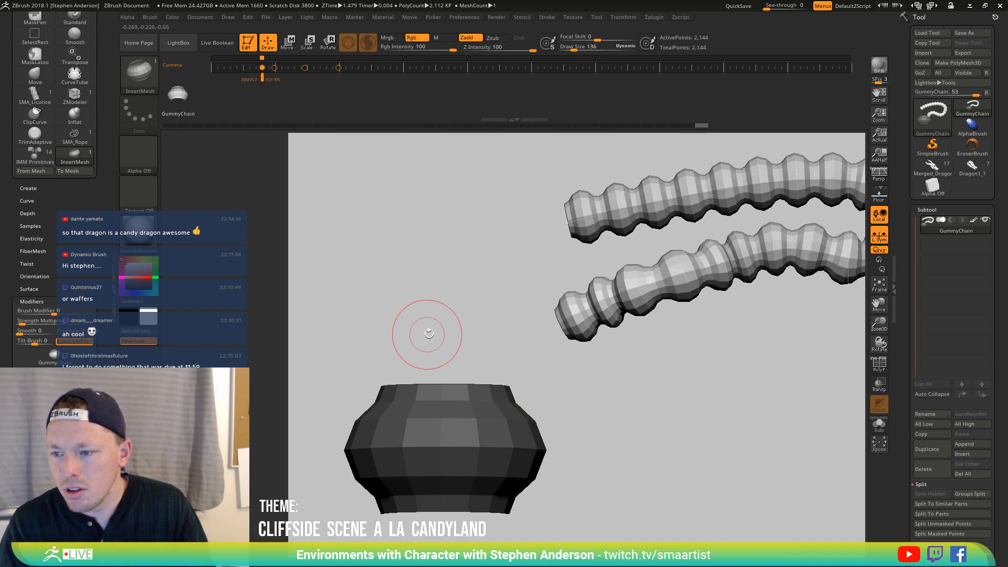
alt+drag(632, 319, 429, 380)
key(ctrl+z)
key(ctrl+z)
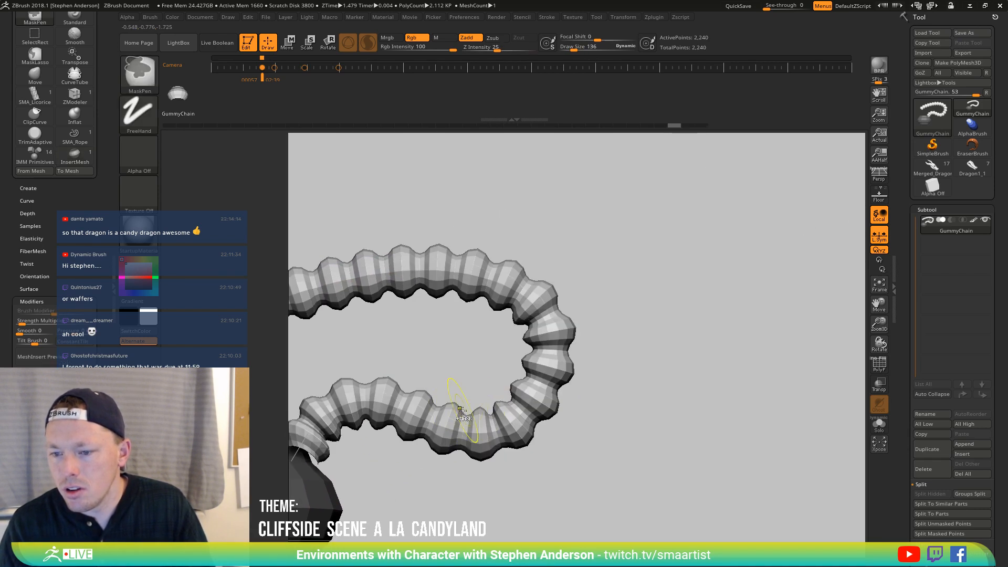
Replace the long loop with a shorter hooked gummy chain starting at the side of the segment
alt+drag(496, 455, 684, 404)
key(ctrl+z)
mouse_move(496, 427)
mouse_down()
mouse_move(724, 387)
mouse_move(599, 246)
mouse_up()
alt+drag(573, 331, 705, 334)
drag(727, 300, 560, 320)
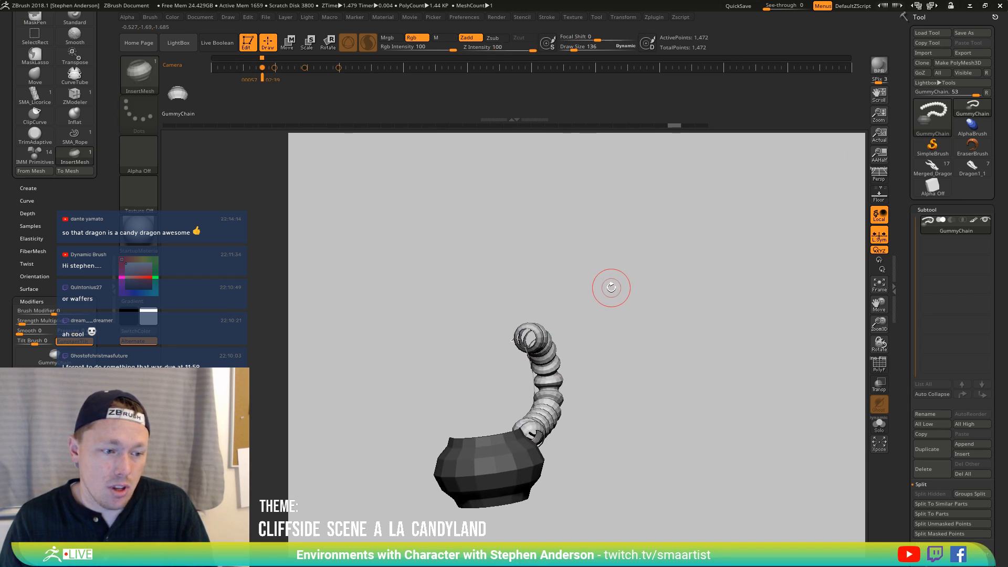
drag(600, 291, 522, 300)
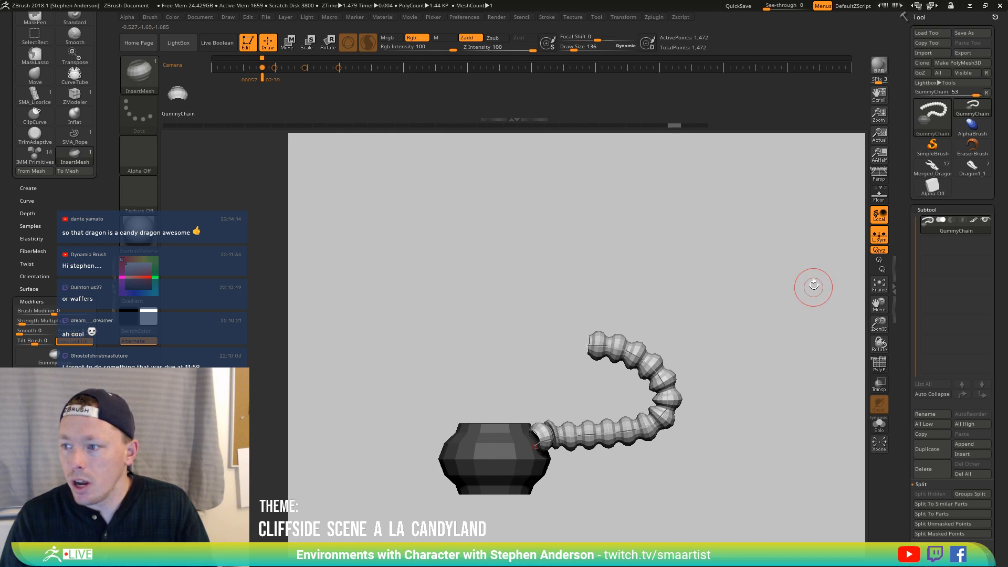
Switch to the Dragon1_1 tool and bring the dragon's head into full view
click(942, 172)
click(970, 172)
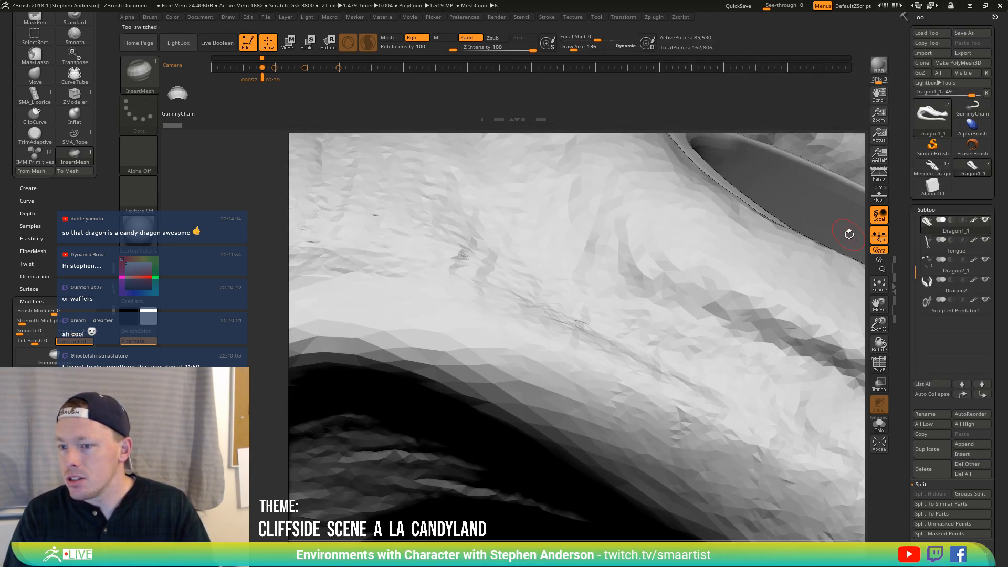
drag(731, 294, 596, 333)
right_drag(711, 305, 592, 410)
Try to draw a gummy chain around the rim of the dragon's eye with a draw size of 697
drag(592, 409, 556, 317)
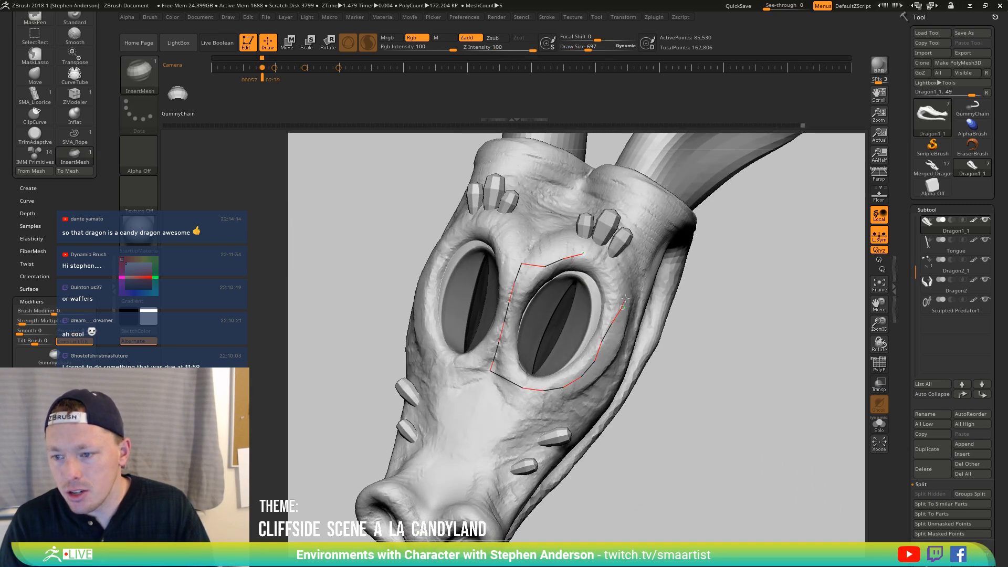
drag(625, 298, 584, 254)
drag(677, 399, 614, 380)
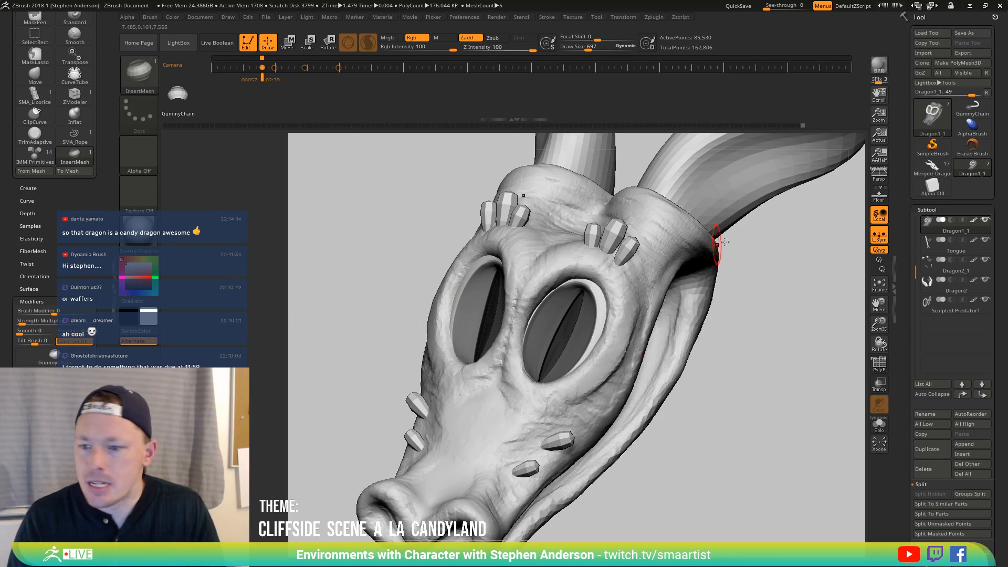
Switch to the GummyChain tool, undo the test chain attached to its base segment, and frame the segment in a straight side view
click(939, 190)
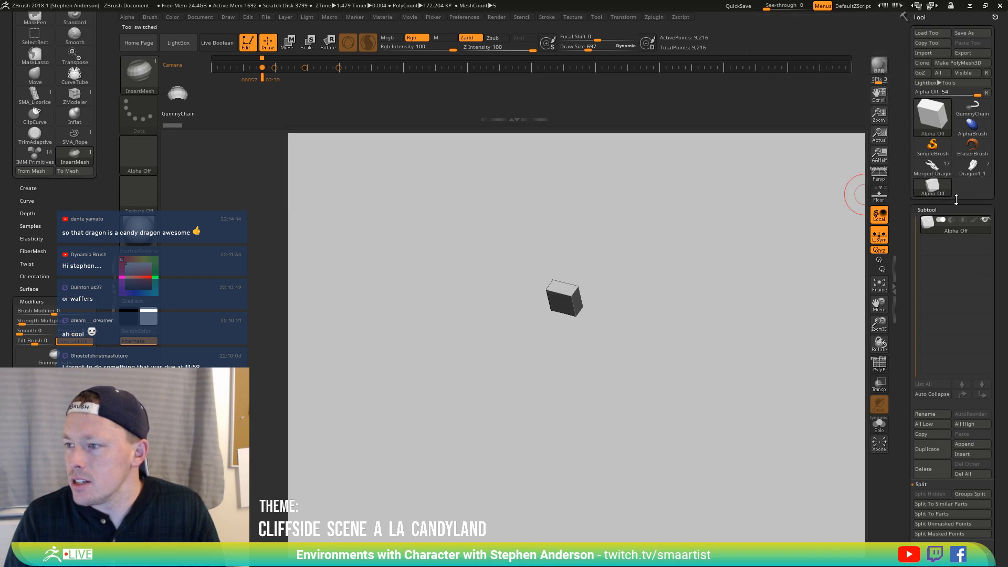
click(976, 113)
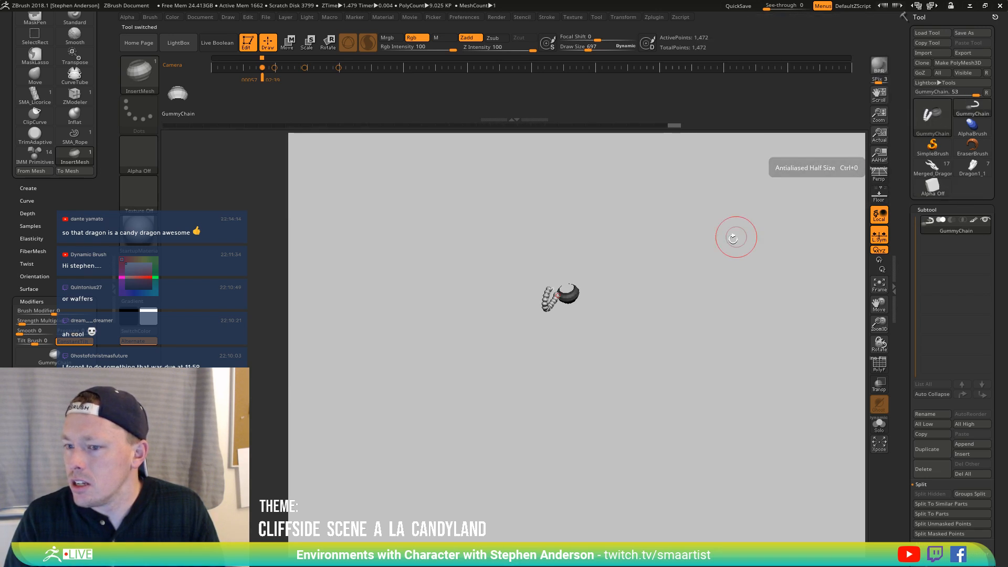
key(ctrl+z)
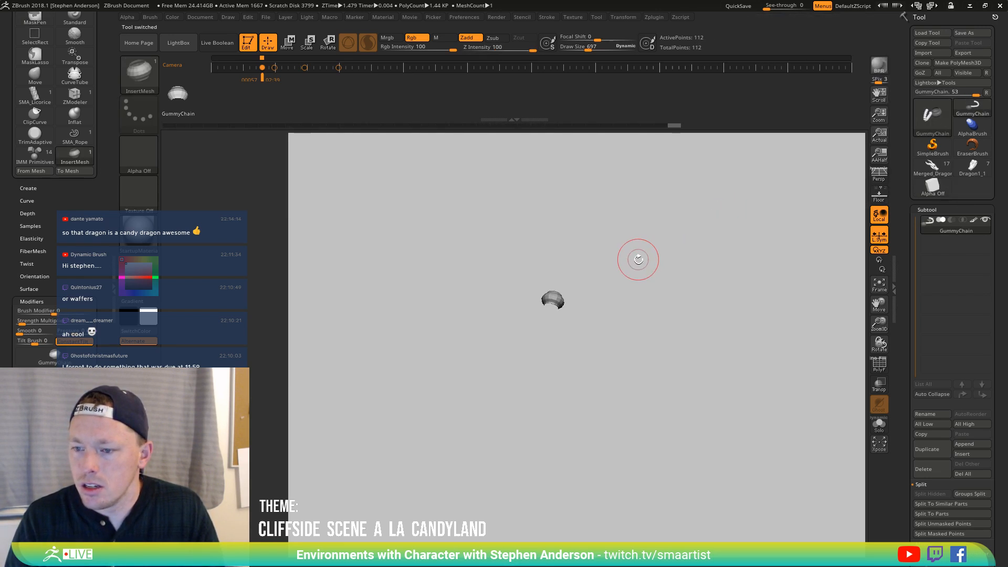
shift+drag(639, 259, 641, 297)
key(f)
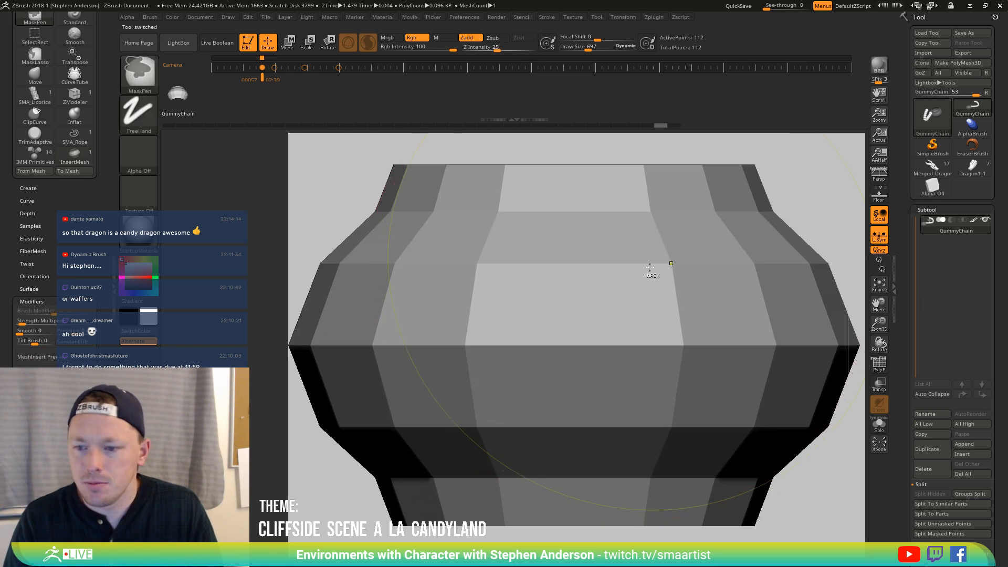
alt+right_drag(619, 319, 620, 324)
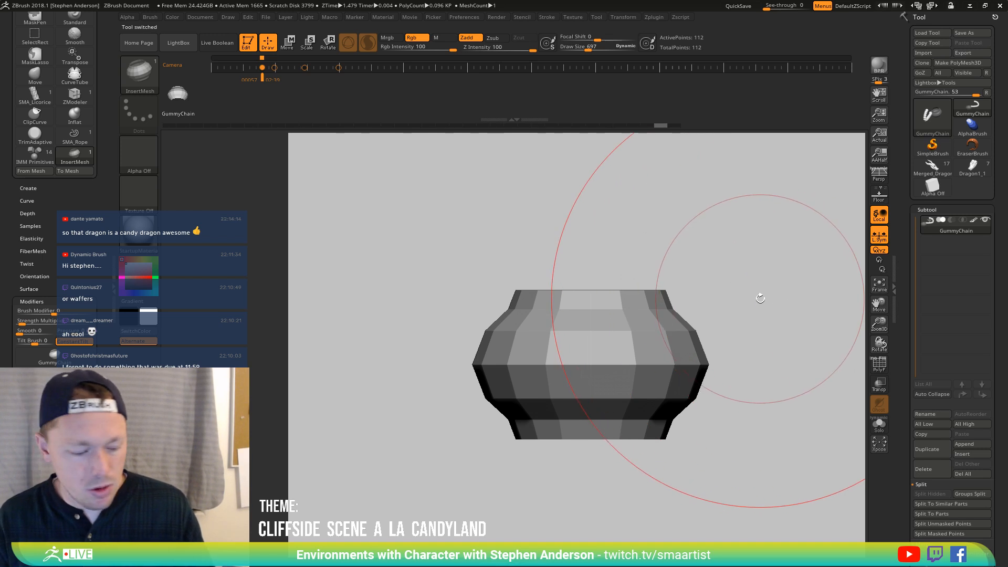
alt+drag(762, 295, 722, 301)
Duplicate the gummy segment subtool and rename the copy GummyChain_02
key(ctrl+shift+d)
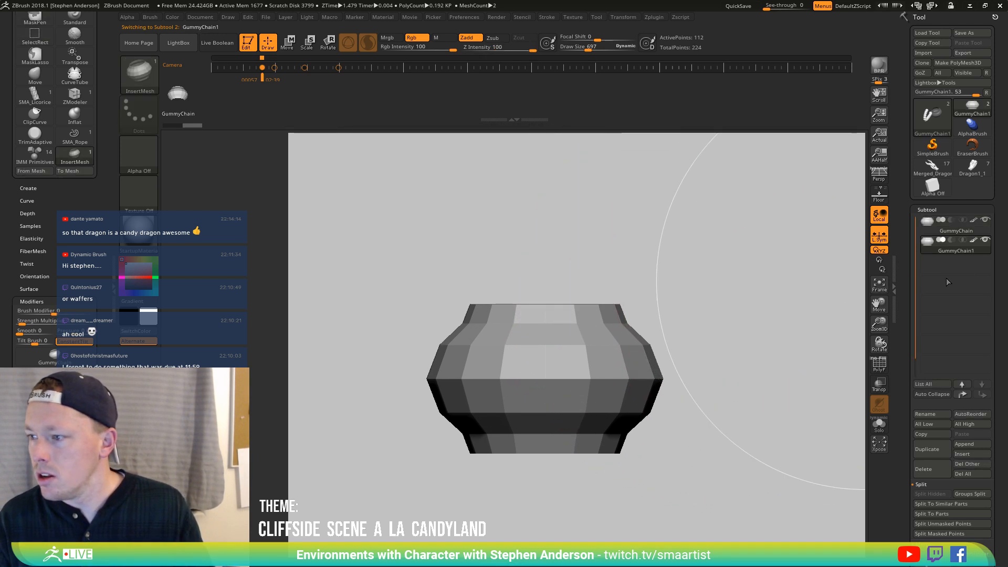
click(932, 414)
key(Right)
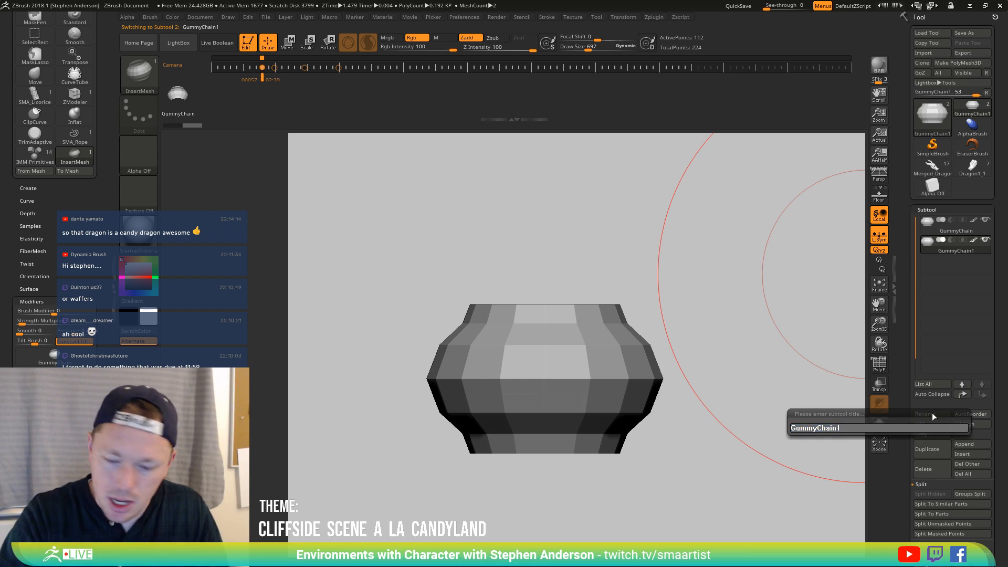
key(BackSpace)
text(_02)
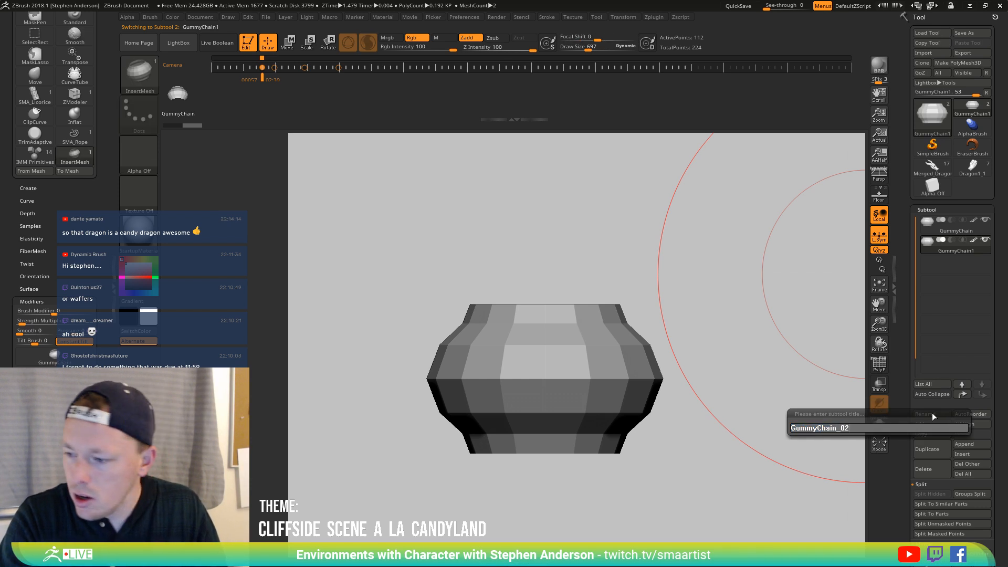
key(Return)
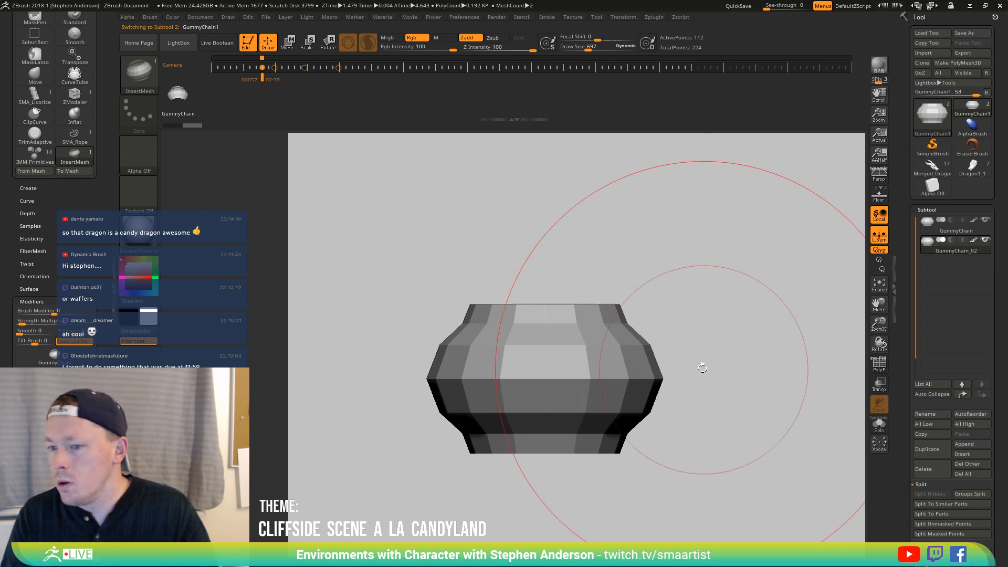
Mask the open ends of GummyChain_02 and scale its middle vertically by about 1.26 to give it a rounder barrel profile
alt+drag(687, 320, 741, 430)
ctrl+drag(668, 315, 365, 447)
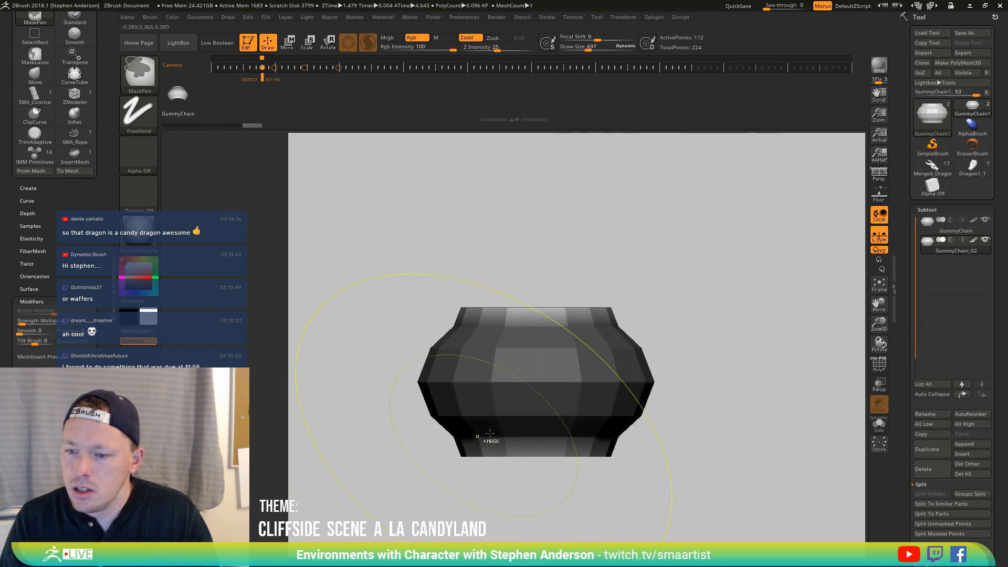
ctrl+click(719, 313)
key(w)
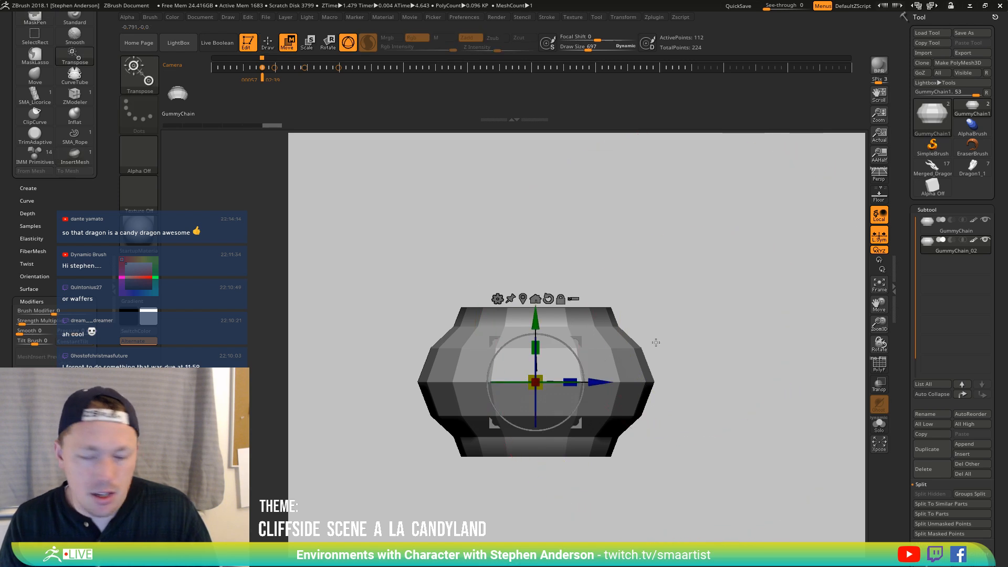
drag(541, 345, 535, 316)
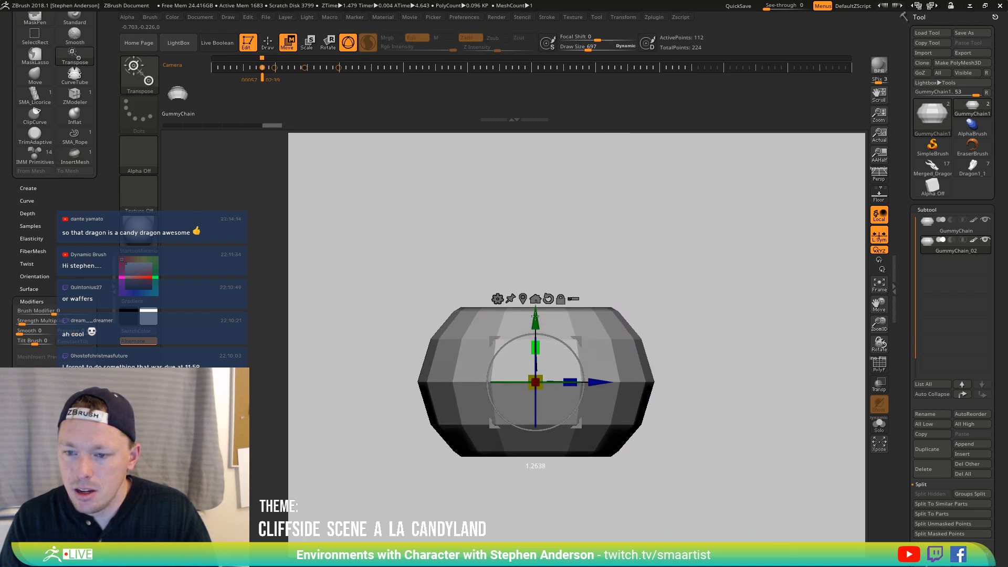
key(q)
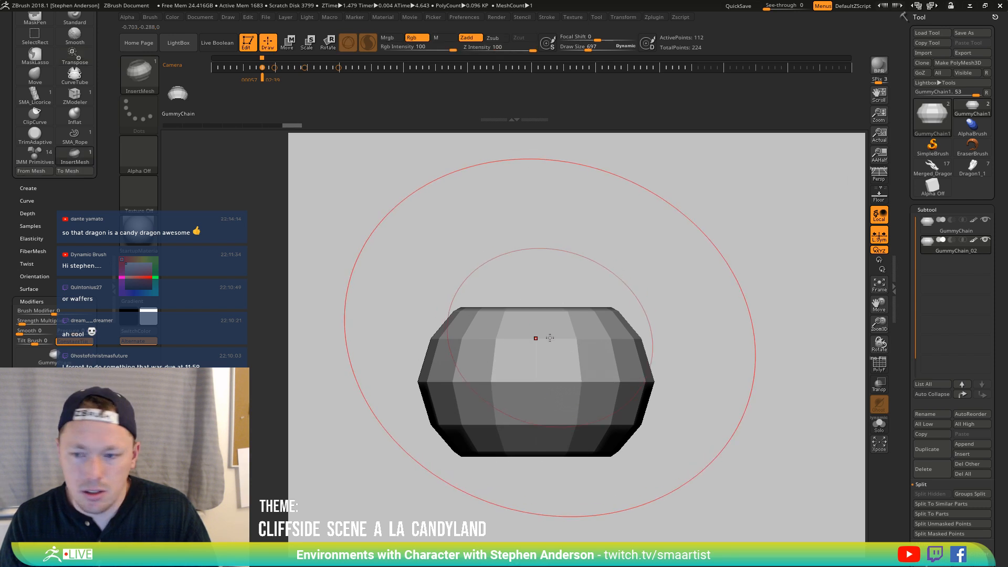
Show the polyframe, raise the crease tolerance to its maximum, and crease the GummyChain_02 mesh
key(shift)
key(shift+f)
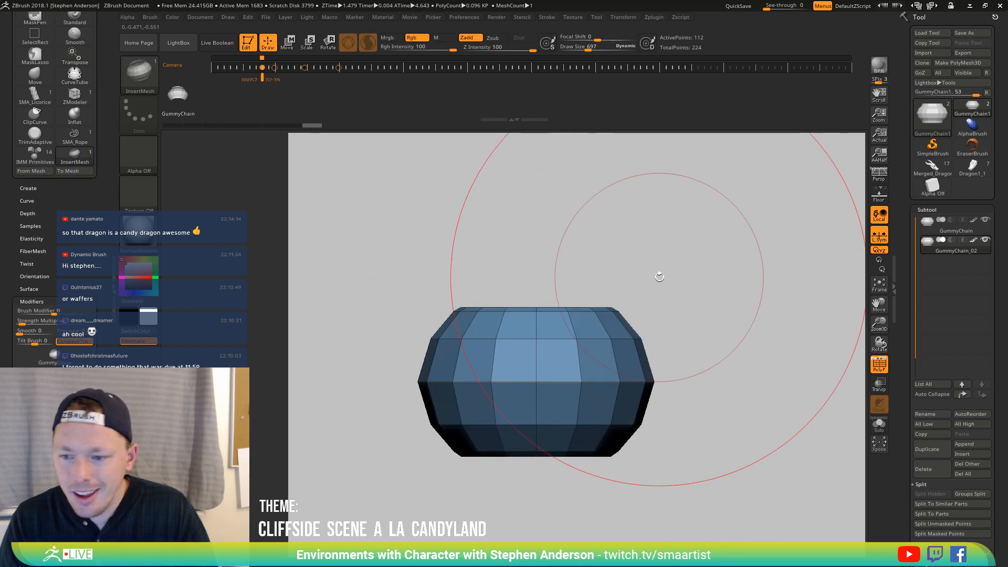
mouse_move(659, 276)
mouse_down()
mouse_move(657, 322)
mouse_move(653, 301)
mouse_up()
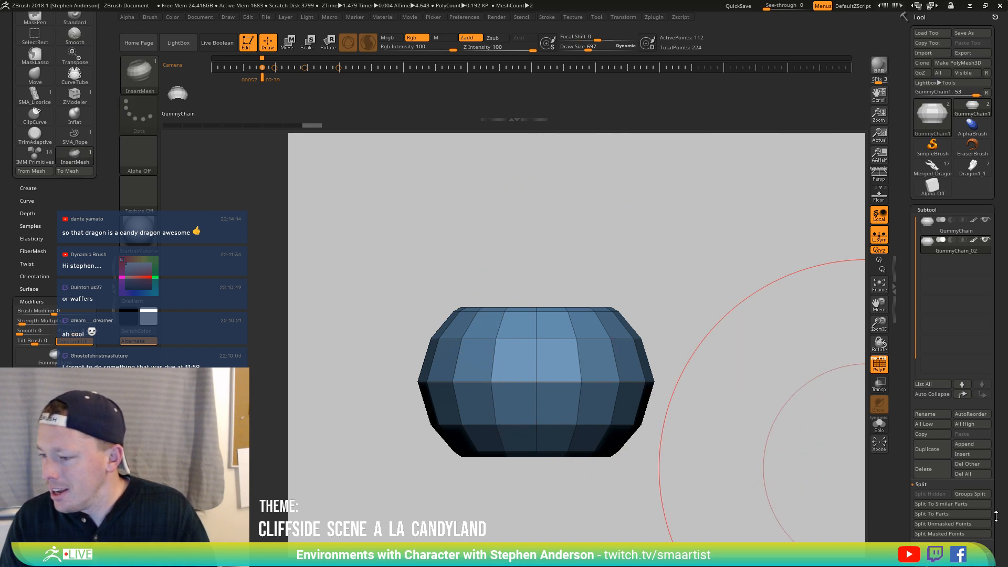
drag(993, 544, 984, 507)
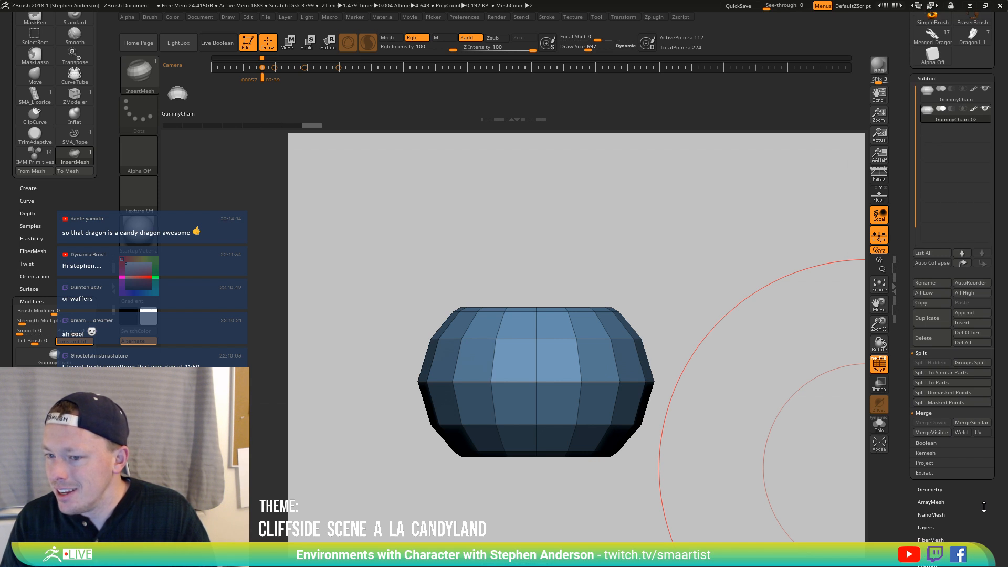
click(940, 489)
click(920, 202)
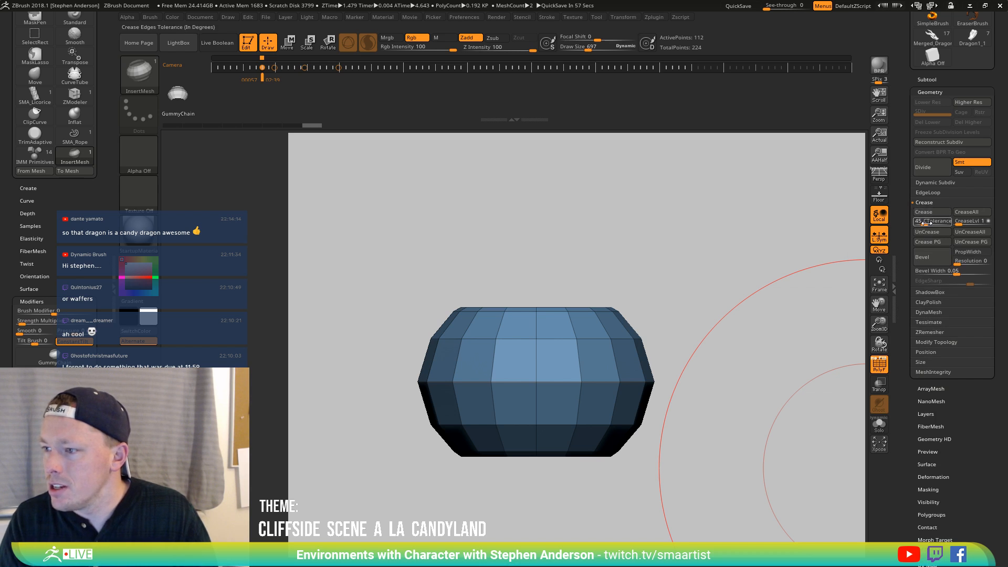
drag(926, 224, 971, 221)
click(932, 214)
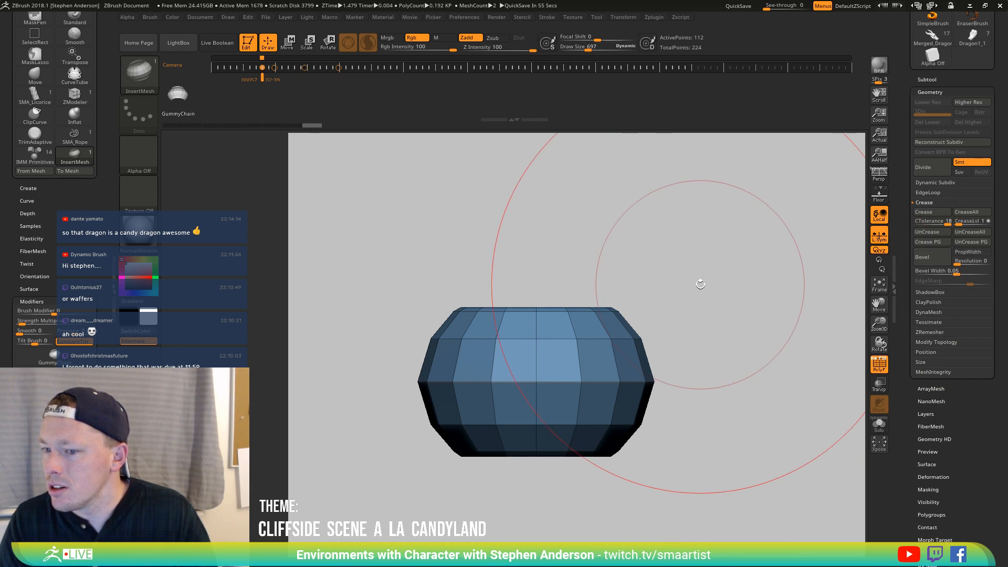
Preview the creased segment with smooth subdivision and return to the low-resolution mesh
mouse_move(702, 304)
mouse_down()
mouse_move(711, 252)
mouse_move(710, 274)
mouse_up()
key(shift+f)
key(shift+f)
key(d)
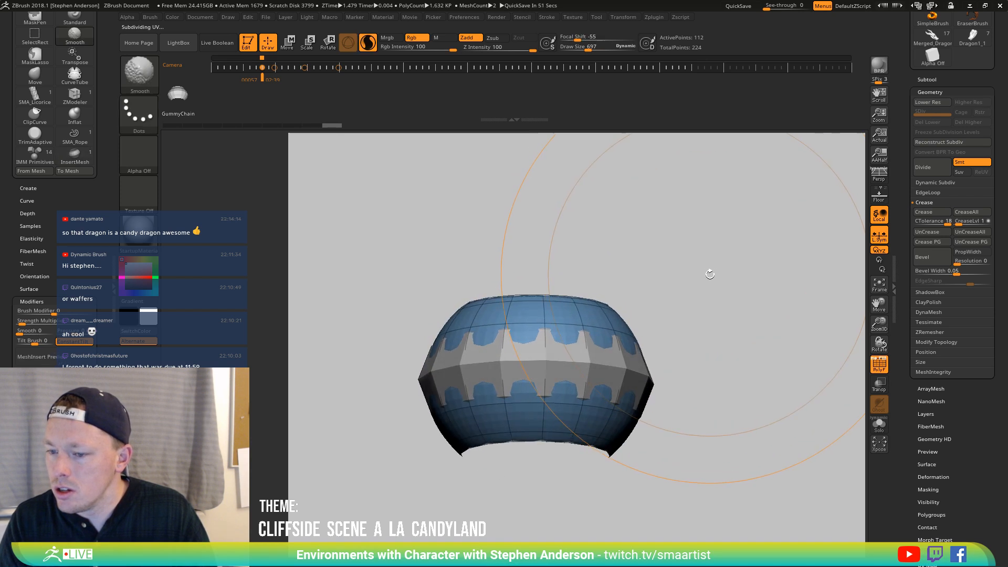
key(shift+d)
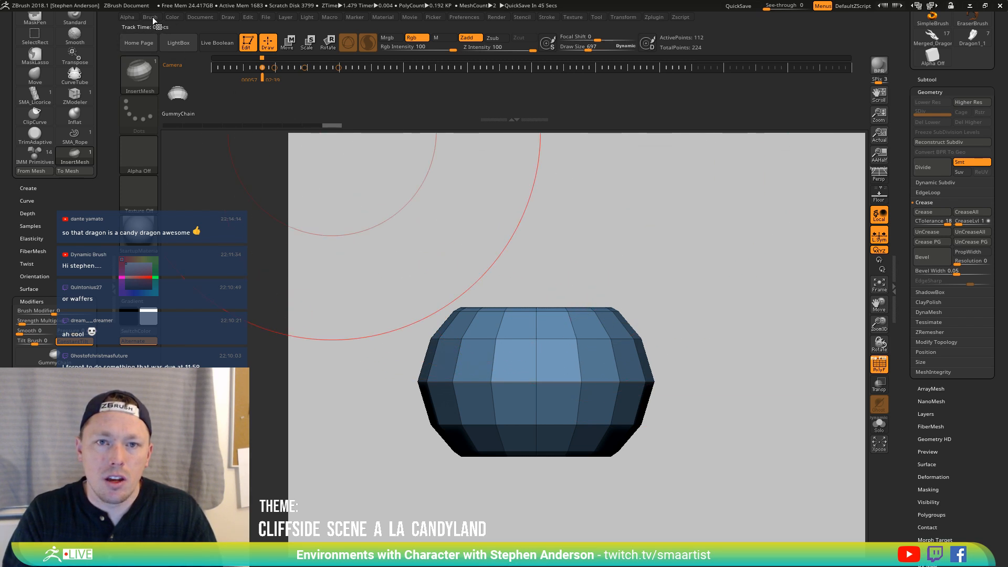
Create an InsertMesh from the GummyChain_02 segment by appending it to the current InsertMesh brush
click(28, 188)
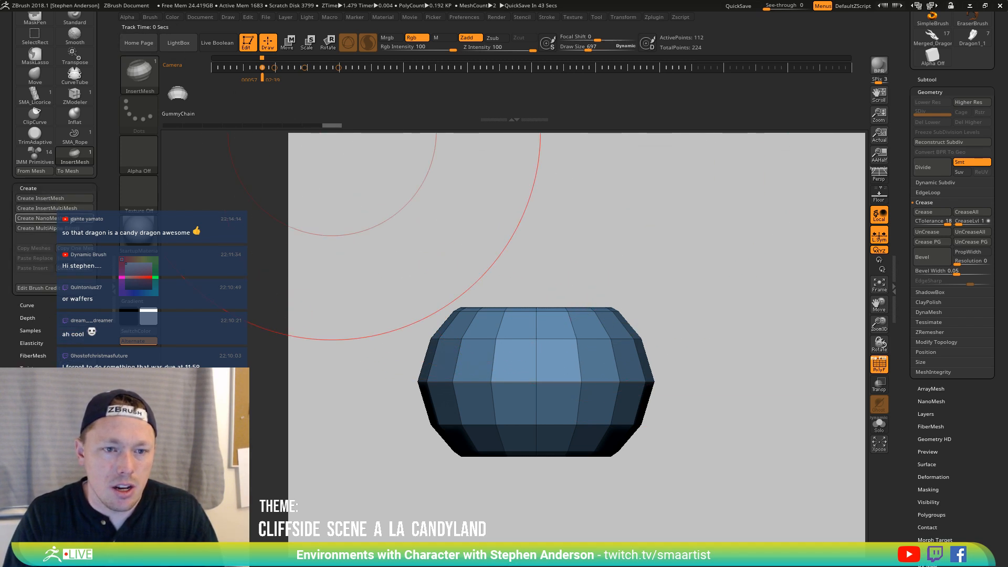
click(55, 199)
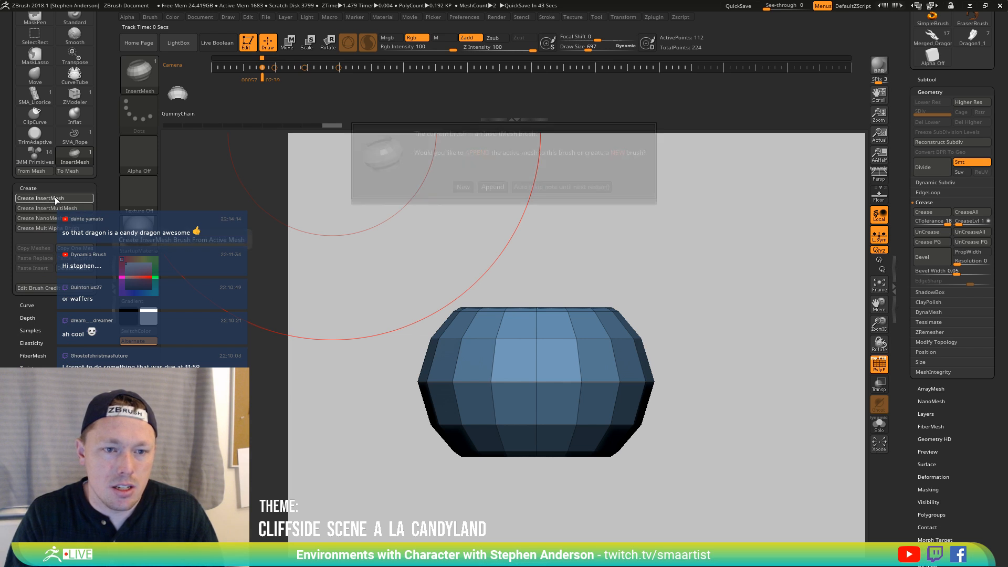
click(493, 186)
mouse_move(463, 221)
alt+mouse_down()
mouse_move(433, 262)
mouse_move(434, 243)
alt+mouse_up()
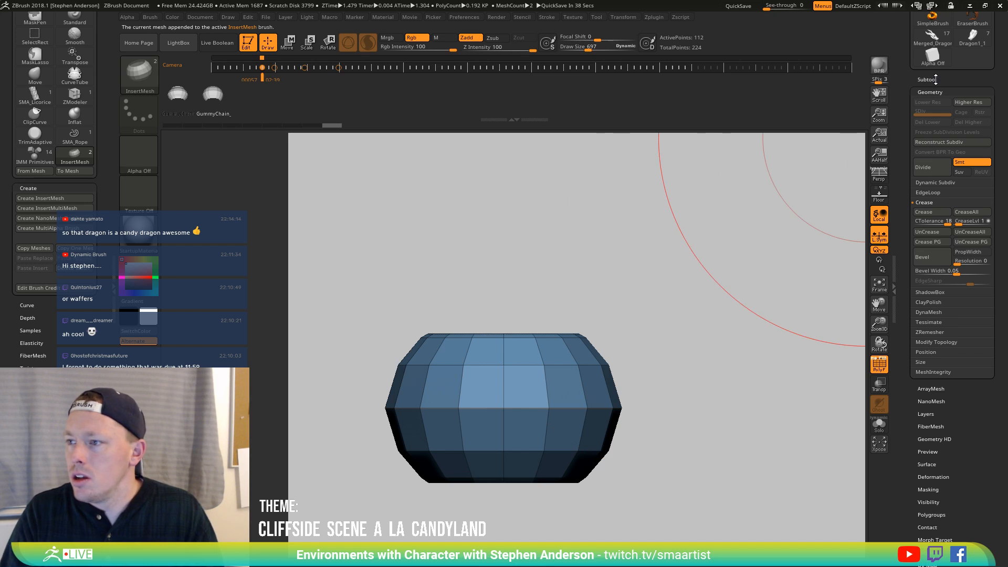
Reduce the draw size to 204 and draw a curved test gummy chain above the segment
key(s)
drag(612, 335, 600, 336)
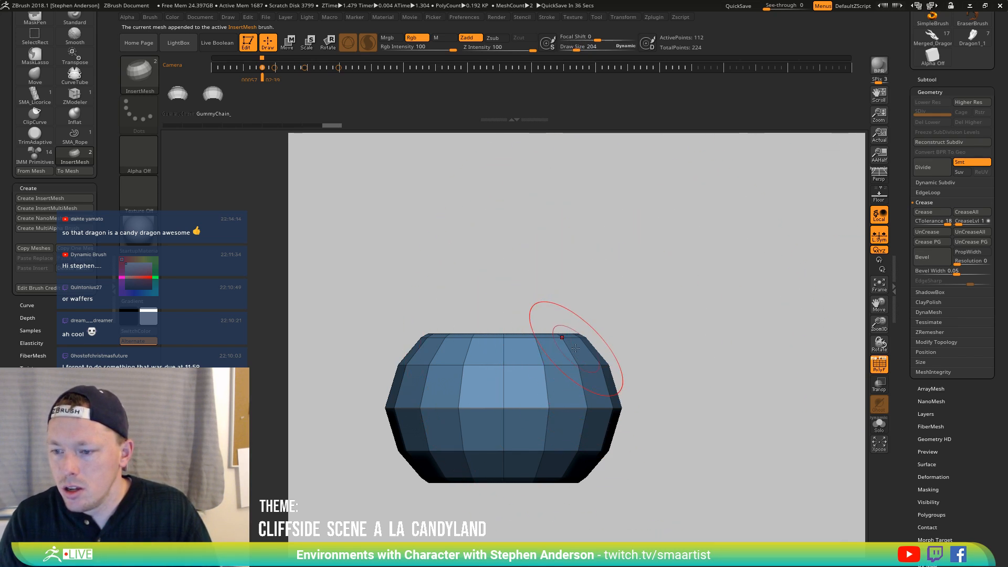
click(649, 212)
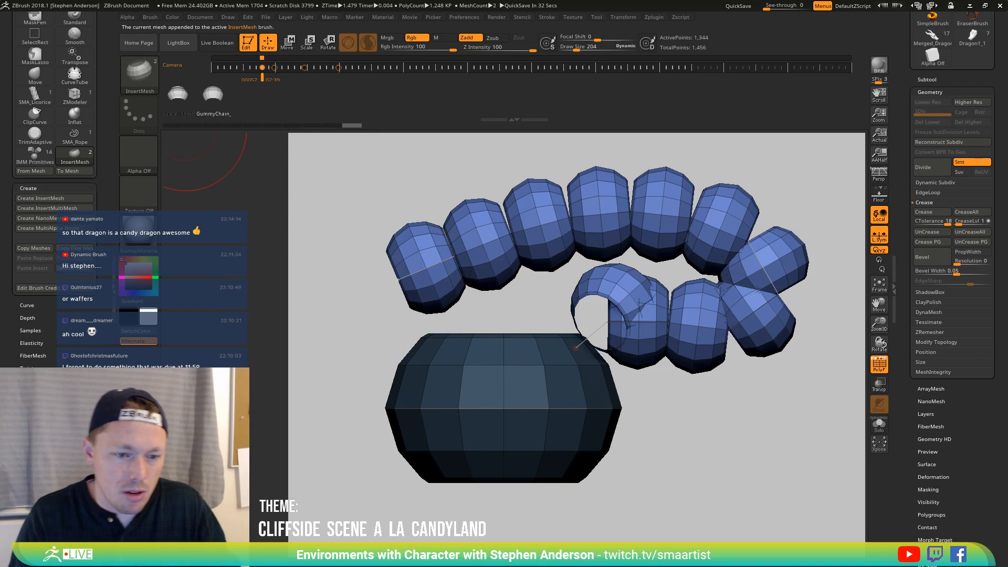
Expand the brush modifiers and reshape the test chain's curve into a wider, open C-shaped loop
click(31, 406)
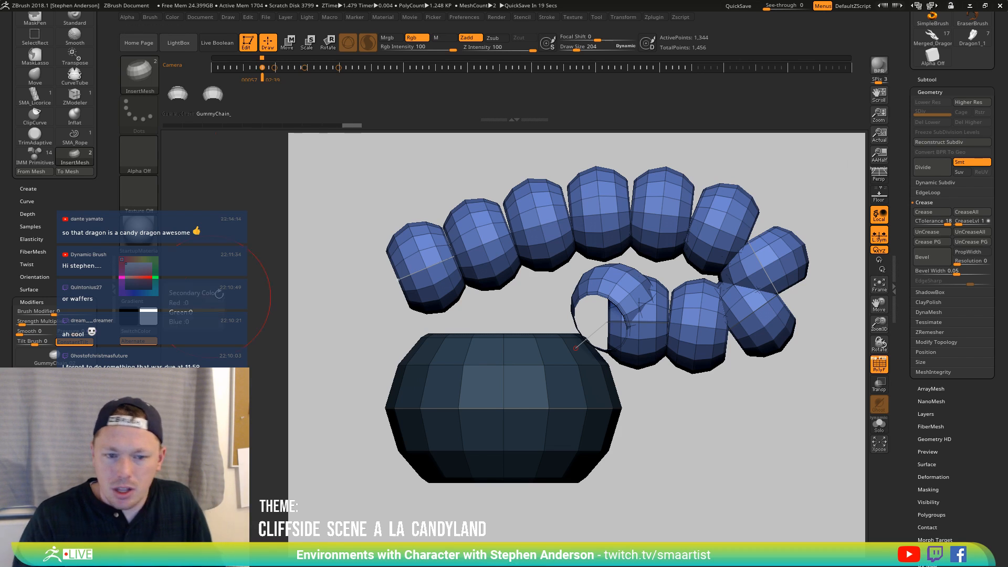
key(bracketright)
click(573, 217)
mouse_move(689, 220)
mouse_down()
mouse_move(715, 242)
mouse_move(757, 206)
mouse_up()
Preview the test chain with smooth subdivision, examine the joints between its links with polyframe on, and return to the base mesh
key(ctrl+d)
key(shift+f)
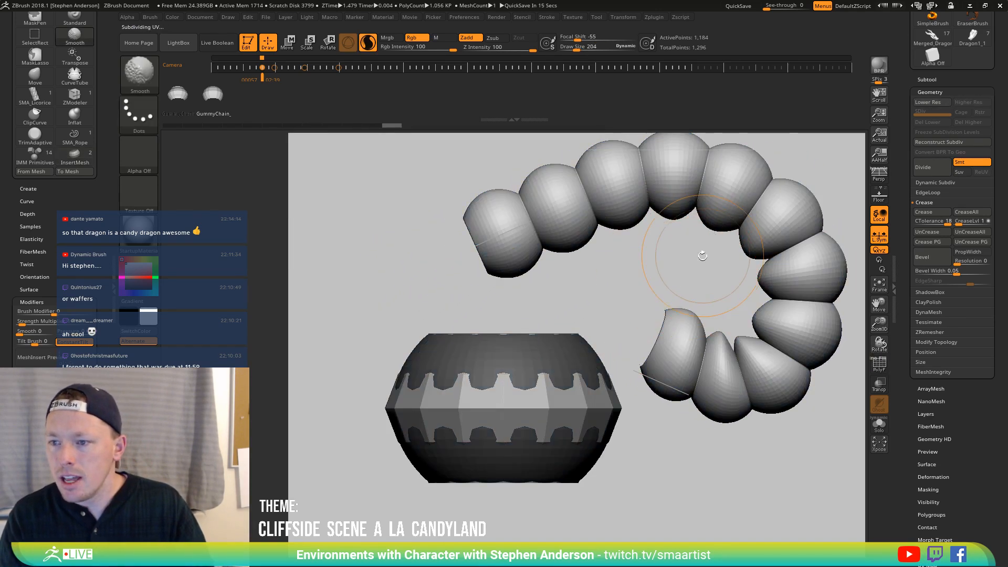
alt+right_drag(704, 254, 585, 341)
ctrl+right_drag(584, 340, 574, 257)
mouse_move(575, 257)
alt+right_down()
mouse_move(552, 321)
mouse_move(541, 301)
alt+right_up()
right_drag(560, 355, 573, 380)
mouse_move(493, 360)
right_down()
mouse_move(474, 355)
mouse_move(491, 353)
right_up()
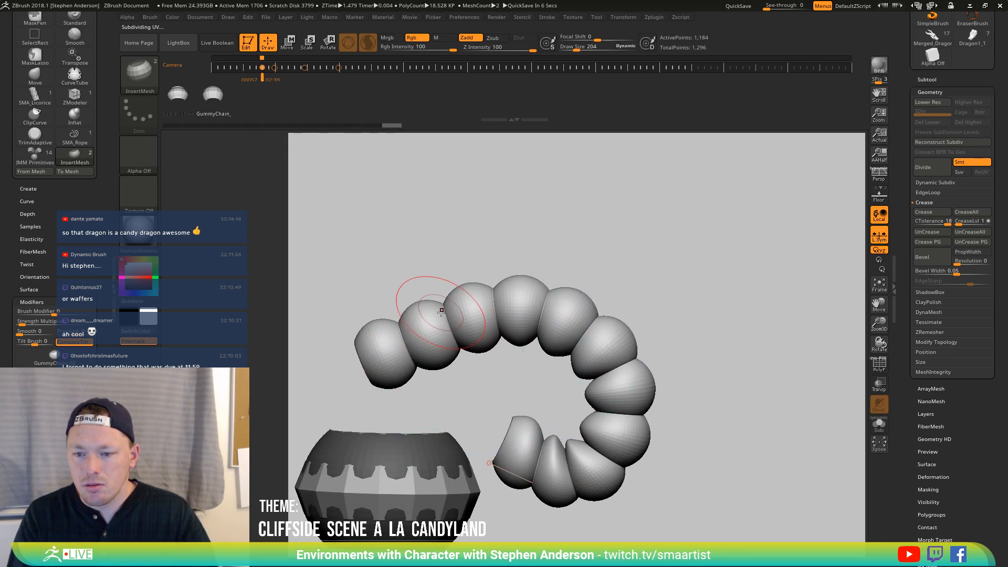
mouse_move(444, 320)
right_down()
mouse_move(430, 310)
mouse_move(449, 330)
right_up()
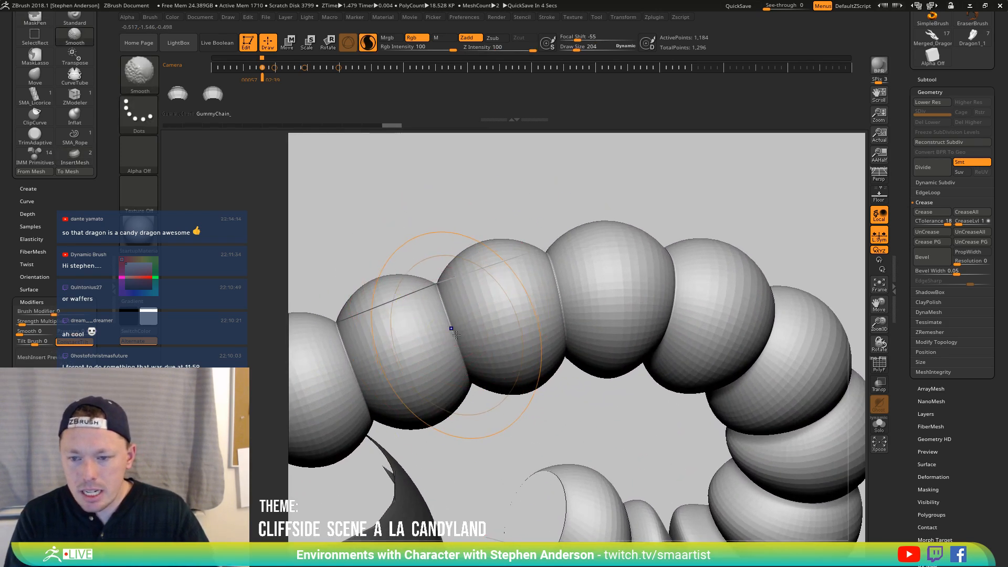
key(shift+f)
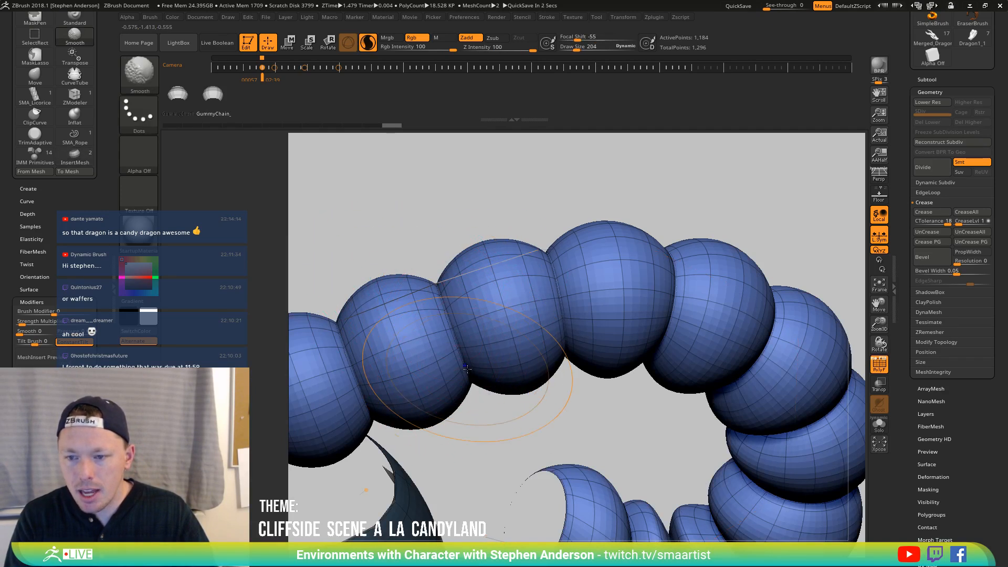
key(shift+d)
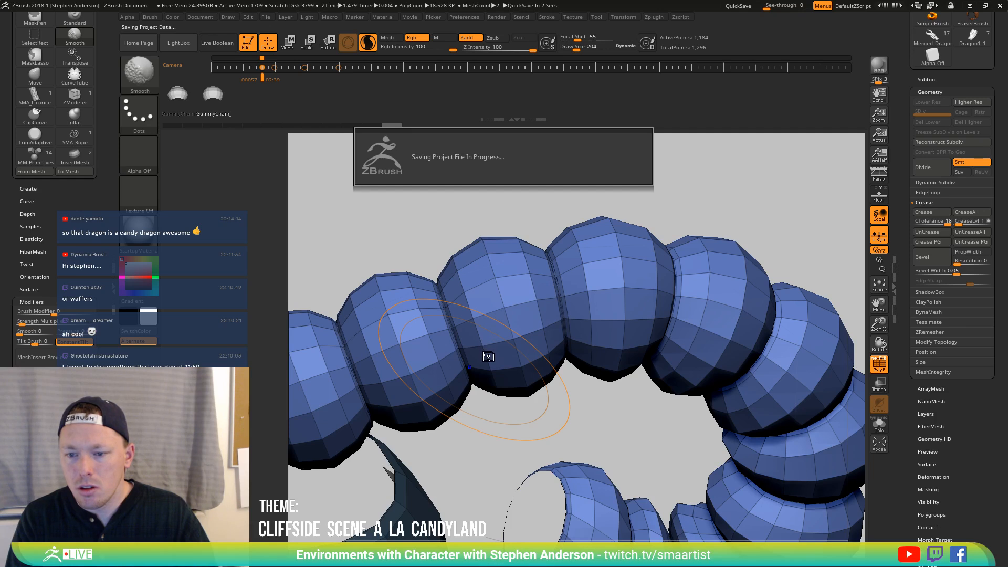
mouse_move(558, 407)
alt+right_down()
mouse_move(490, 355)
mouse_move(534, 272)
mouse_move(518, 323)
mouse_move(528, 246)
alt+right_up()
key(shift+f)
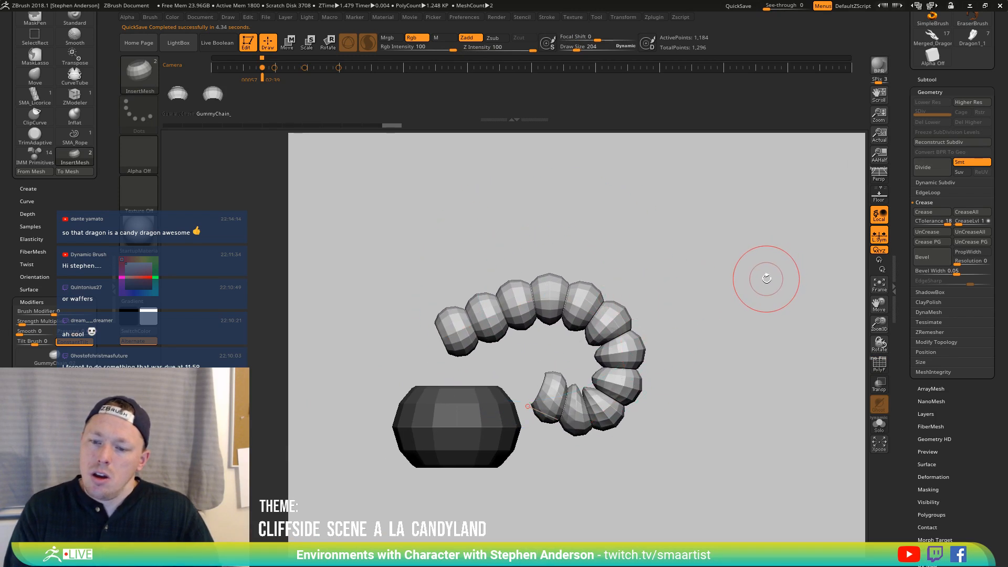
Undo the test gummy chain so only the base segment is left
key(ctrl+z)
key(ctrl+z)
key(ctrl+z)
mouse_move(542, 347)
alt+right_down()
mouse_move(639, 308)
mouse_move(645, 353)
mouse_move(632, 320)
alt+right_up()
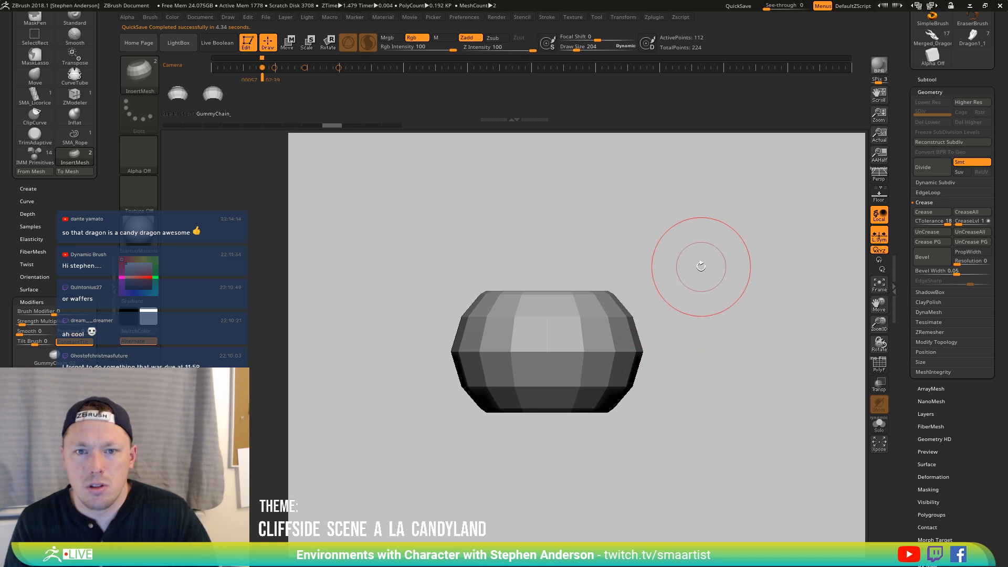
key(ctrl+z)
key(ctrl+z)
key(ctrl+z)
key(ctrl+z)
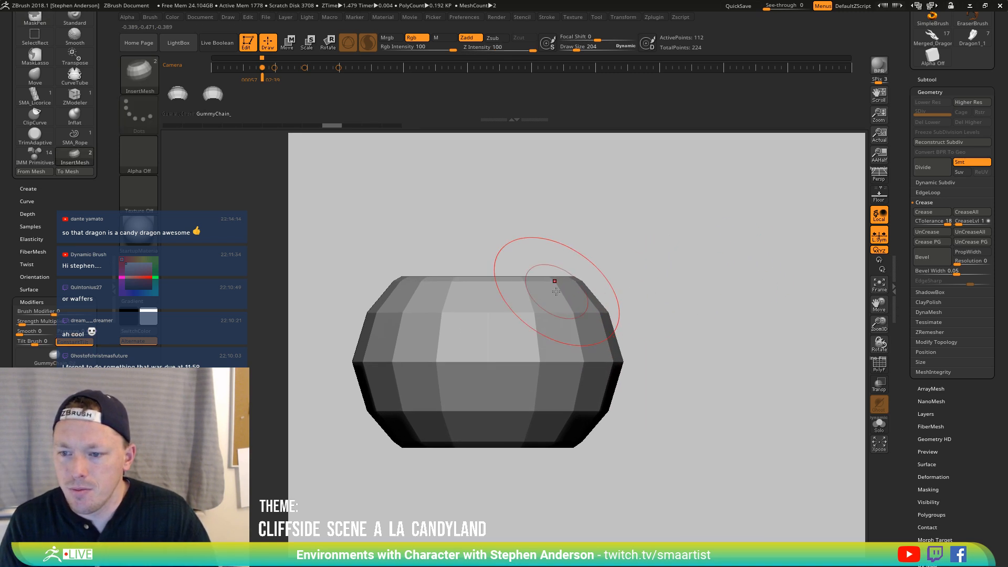
Delete the outermost edge loops near both open ends of the gummy segment with the ZModeler brush
key(b)
key(z)
key(m)
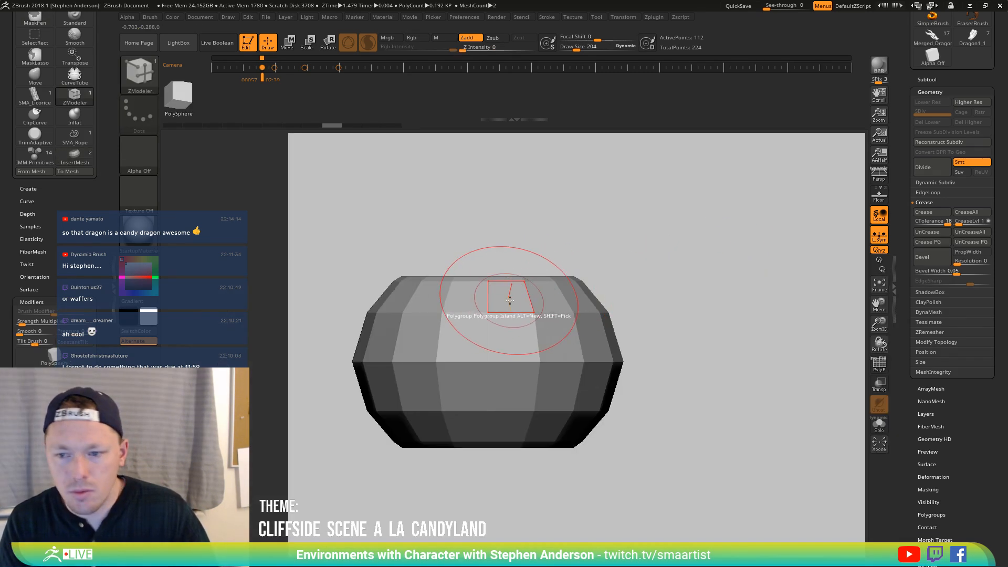
alt+click(539, 283)
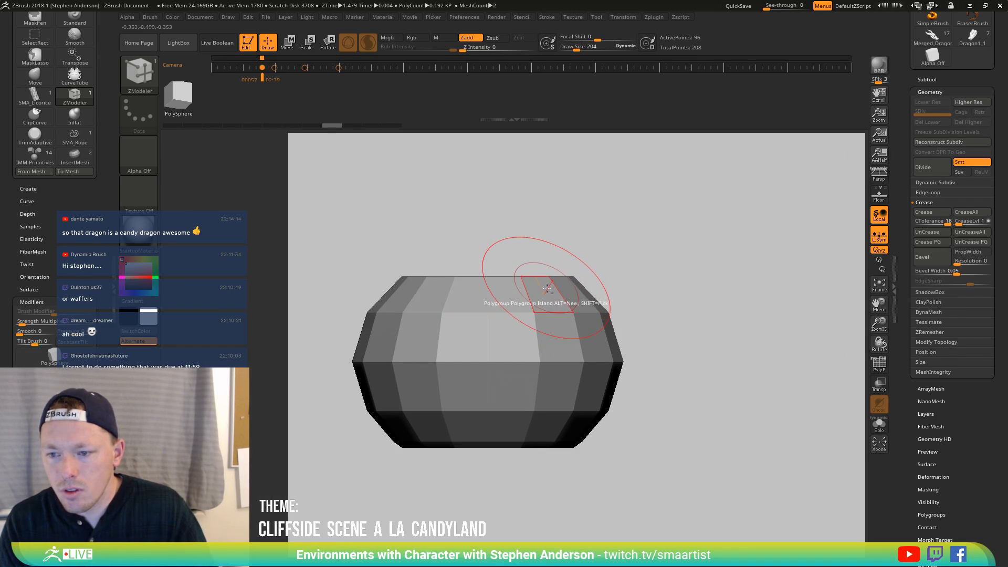
alt+click(525, 448)
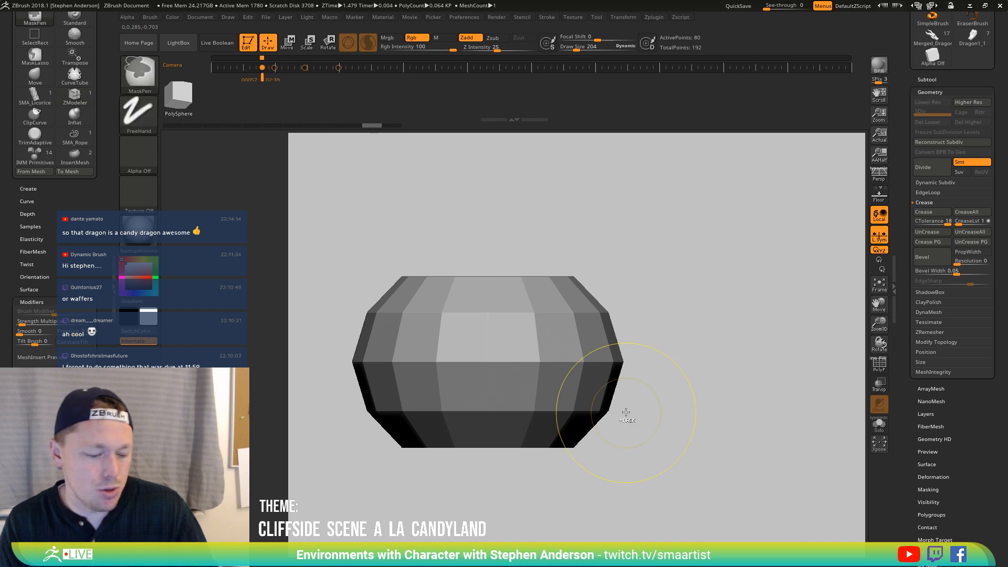
Duplicate the segment and, with the copy's end edges masked, scale its middle edge loops apart along its length to about 1.16
key(ctrl+shift+d)
key(Down)
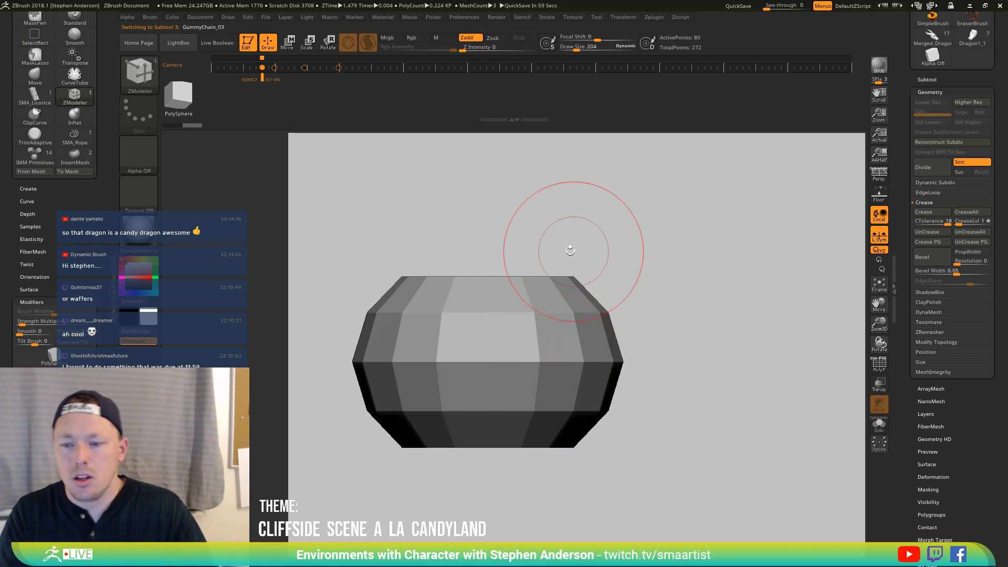
mouse_move(648, 304)
ctrl+mouse_down()
mouse_move(467, 414)
mouse_move(336, 428)
ctrl+mouse_up()
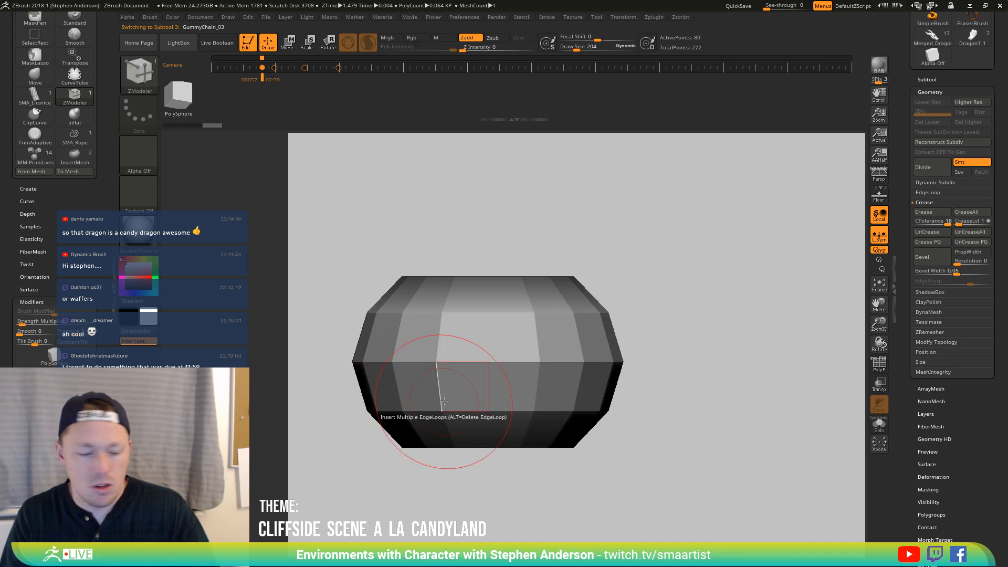
key(w)
drag(492, 321, 488, 302)
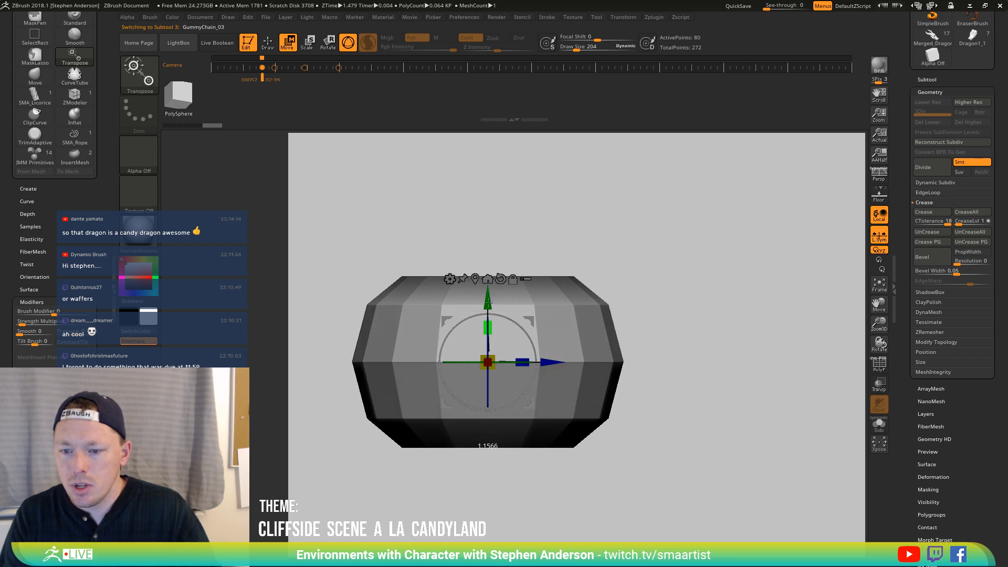
Turn on polyframe for the GummyChain_02 subtool and undo its edge loop deletions
click(927, 80)
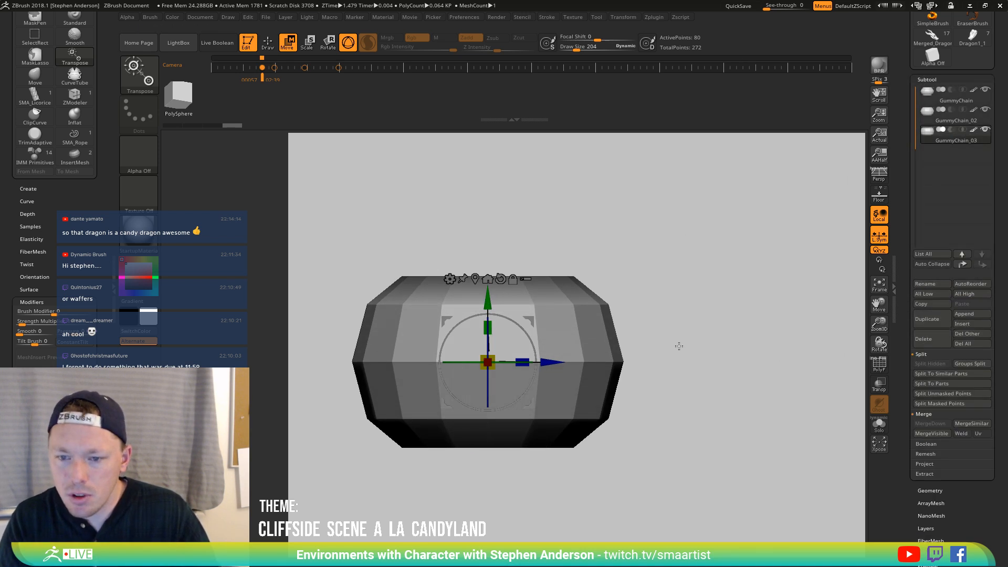
key(q)
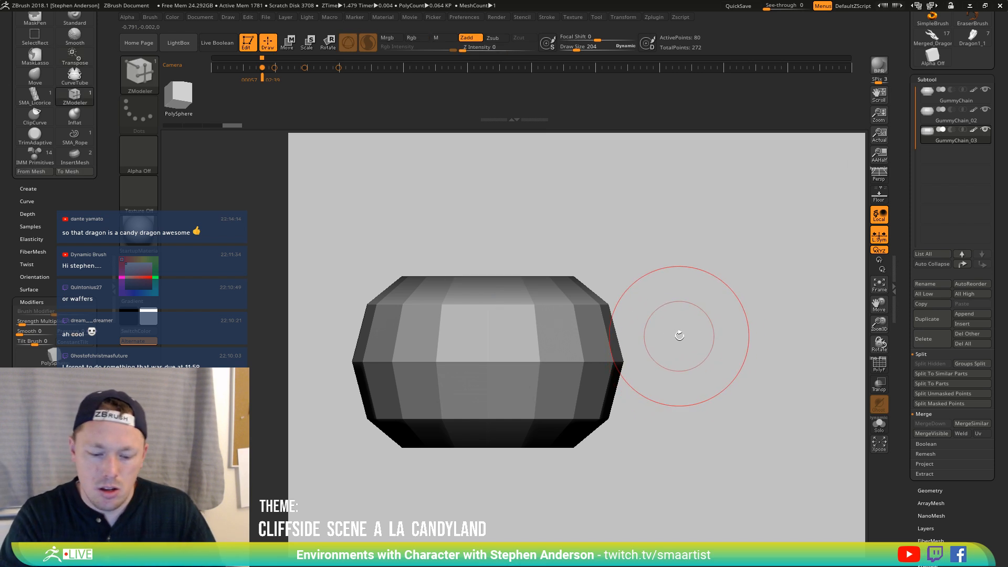
key(Up)
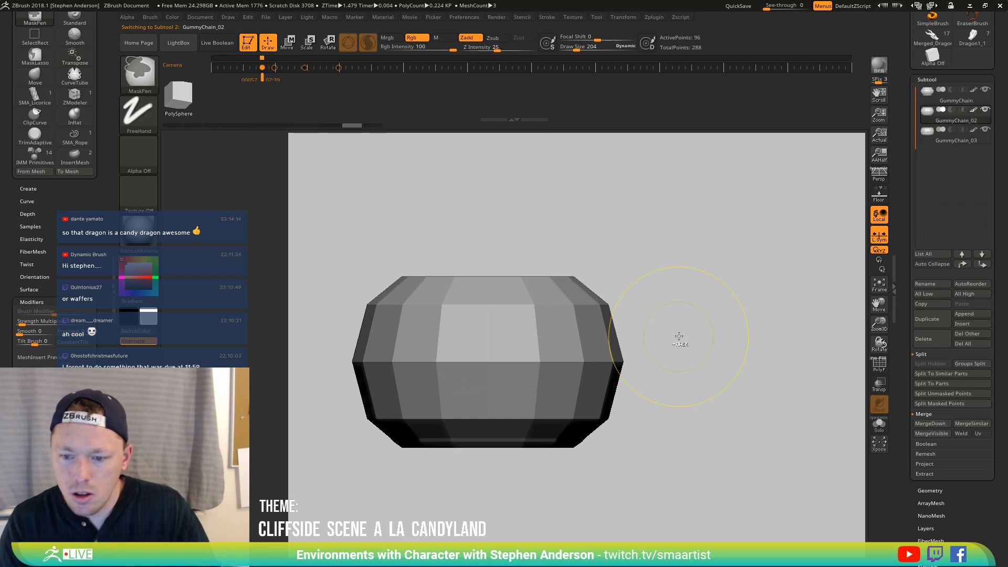
key(shift+f)
key(ctrl)
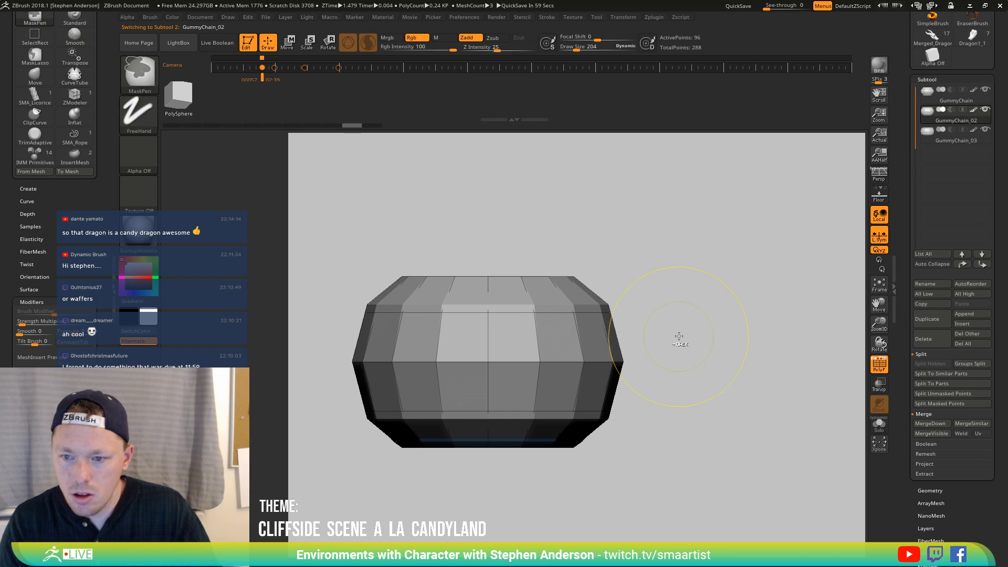
key(ctrl+z)
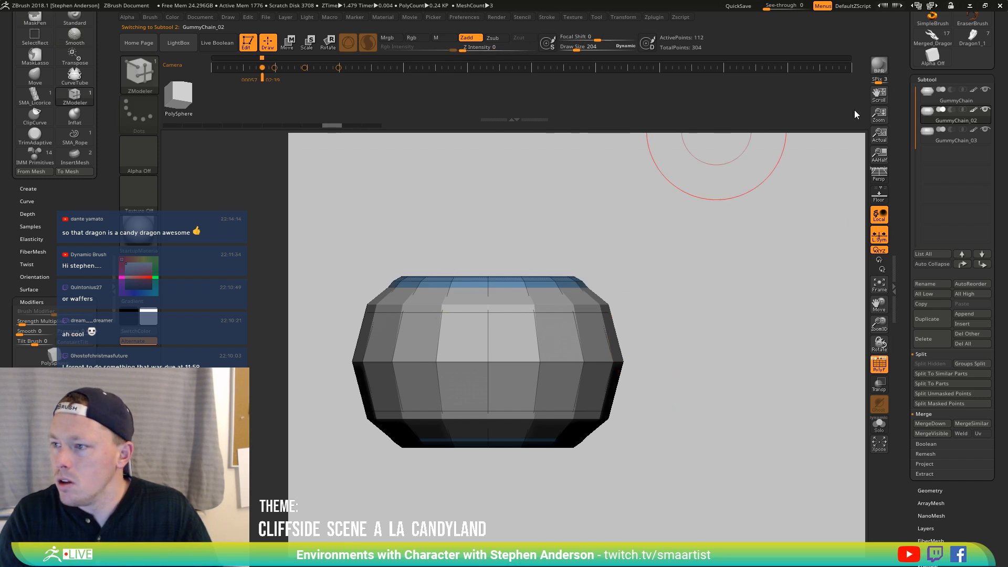
Isolate the GummyChain_03 subtool, turn off polyframe and clear its mask
click(926, 139)
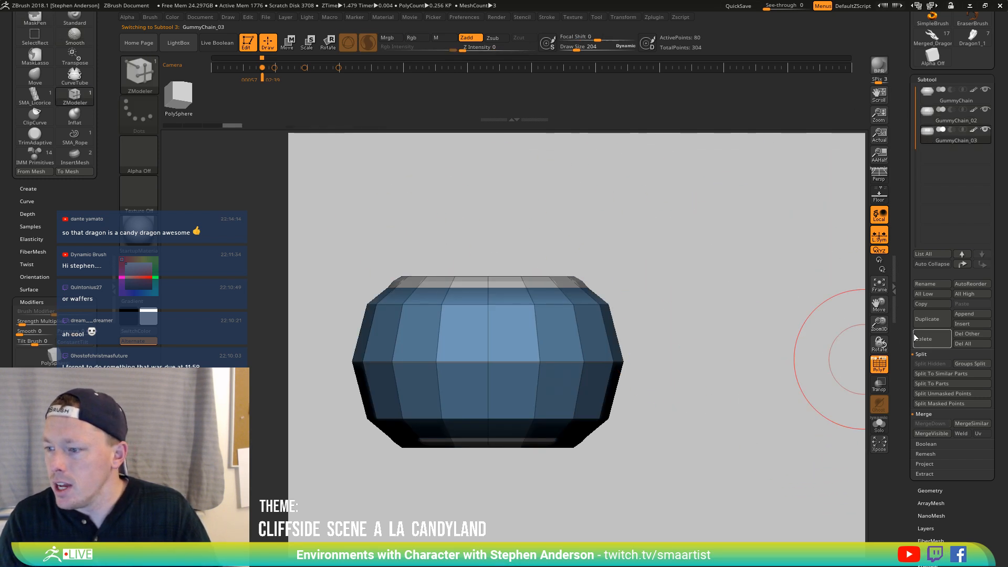
click(880, 425)
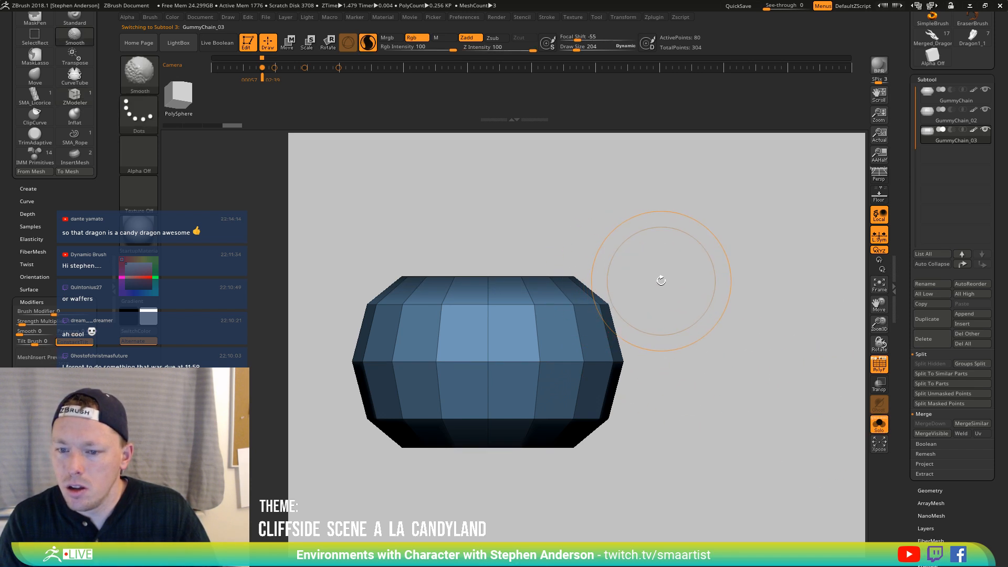
key(shift+f)
ctrl+drag(684, 265, 759, 303)
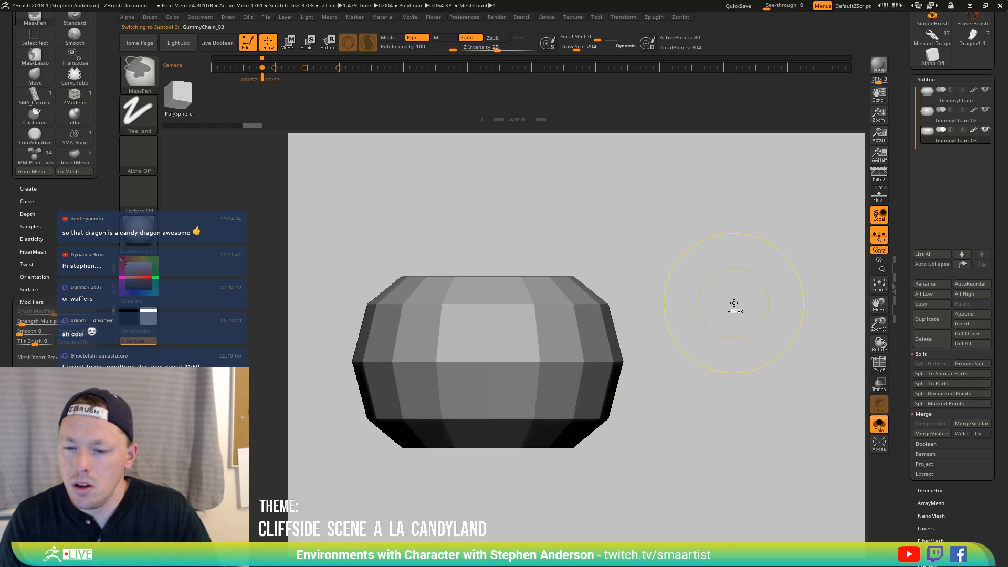
click(74, 95)
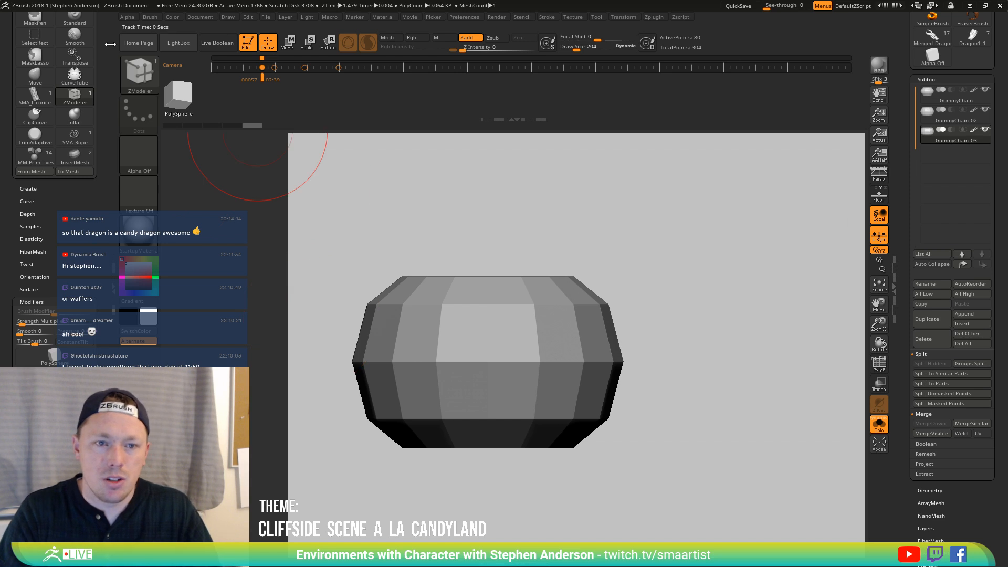
click(28, 186)
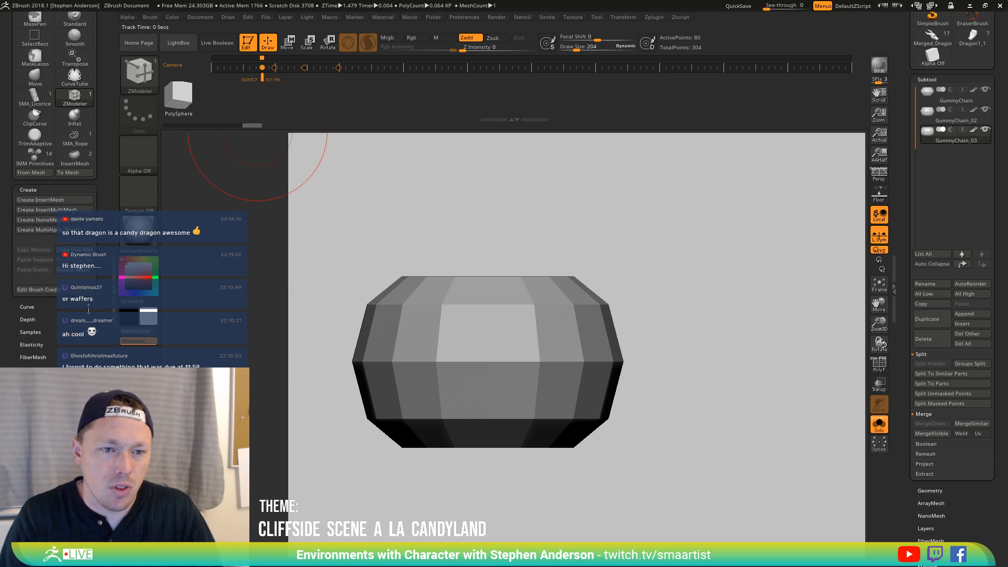
click(70, 200)
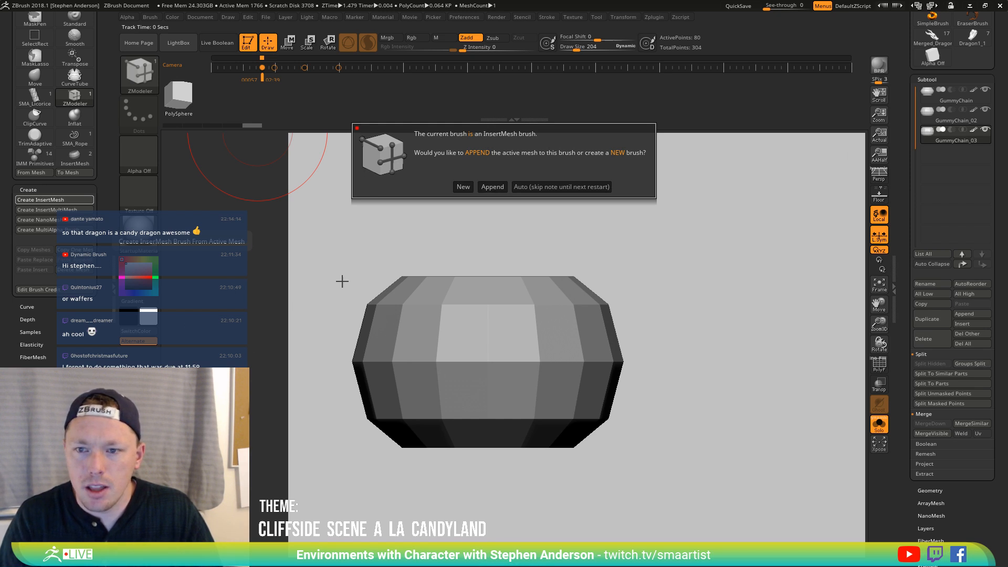
click(521, 217)
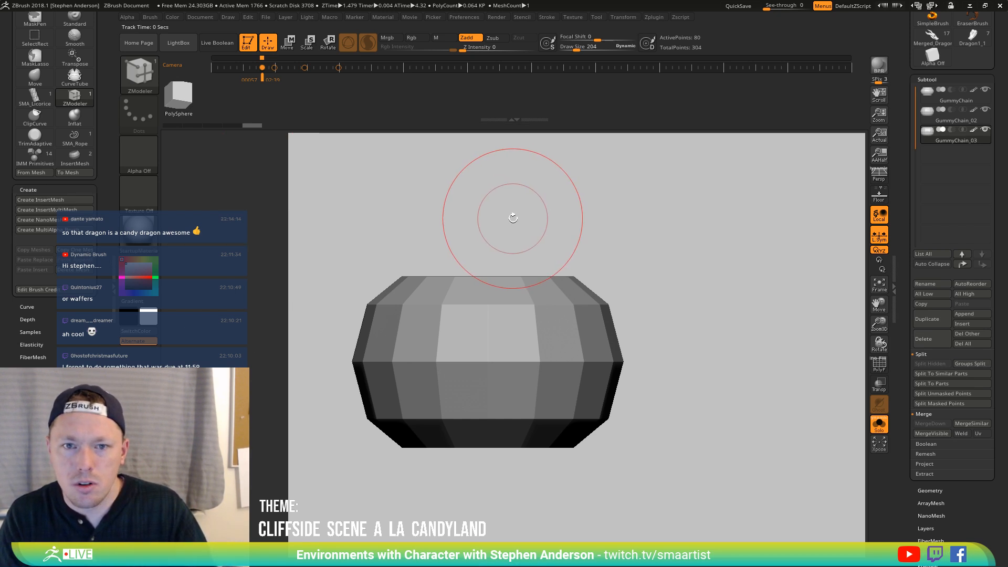
Append the GummyChain_03 segment to the existing gummy chain InsertMesh brush as a third mesh
key(b)
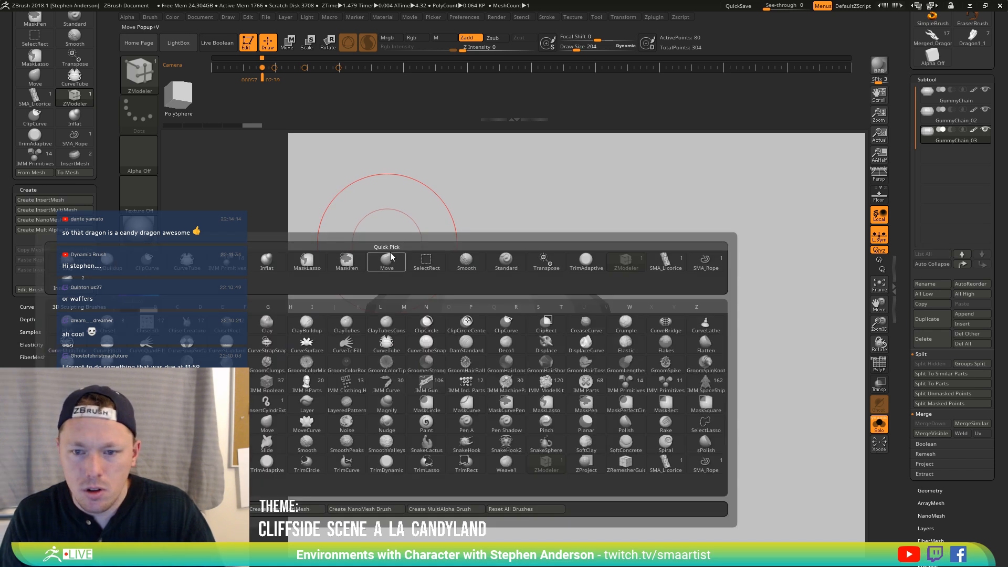
click(68, 286)
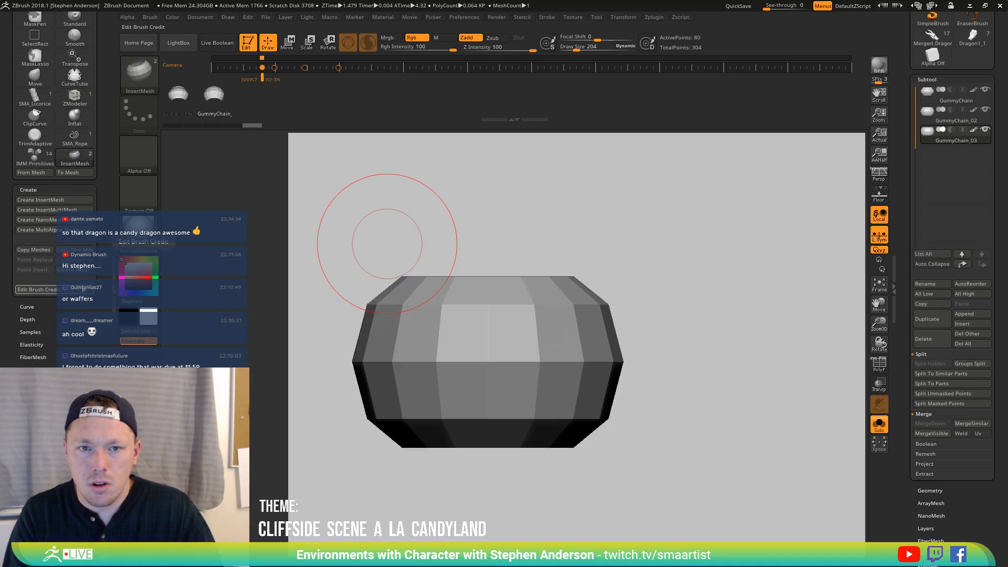
click(53, 199)
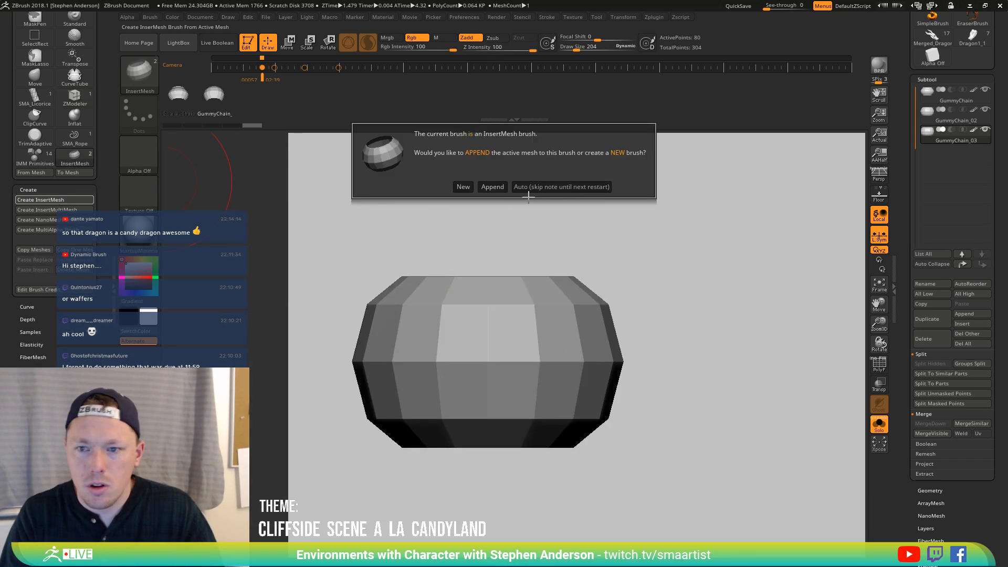
click(489, 190)
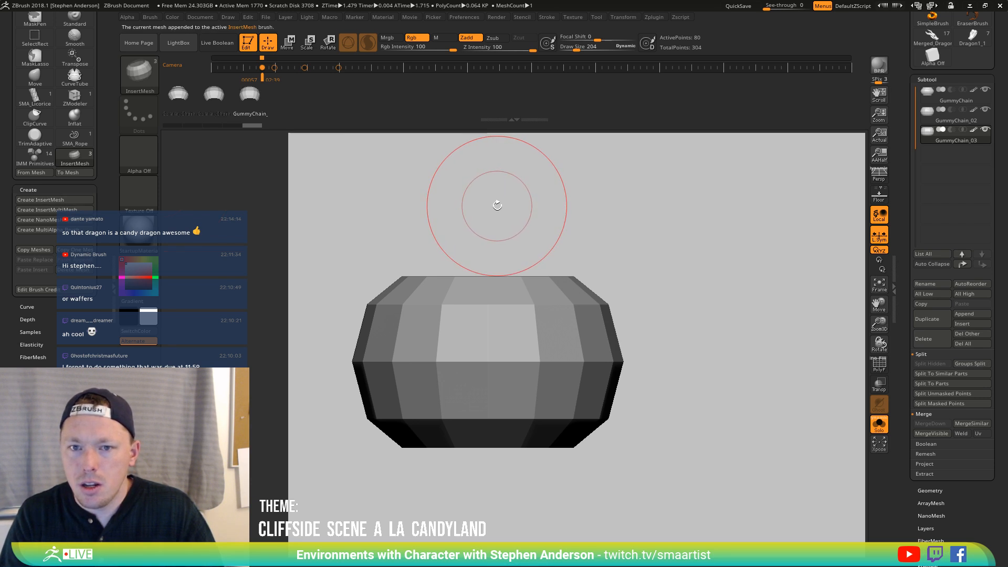
Reduce the draw size to 64 and draw a curved test chain beside the segment, trying the brush's third and second meshes
key(s)
drag(594, 306, 586, 309)
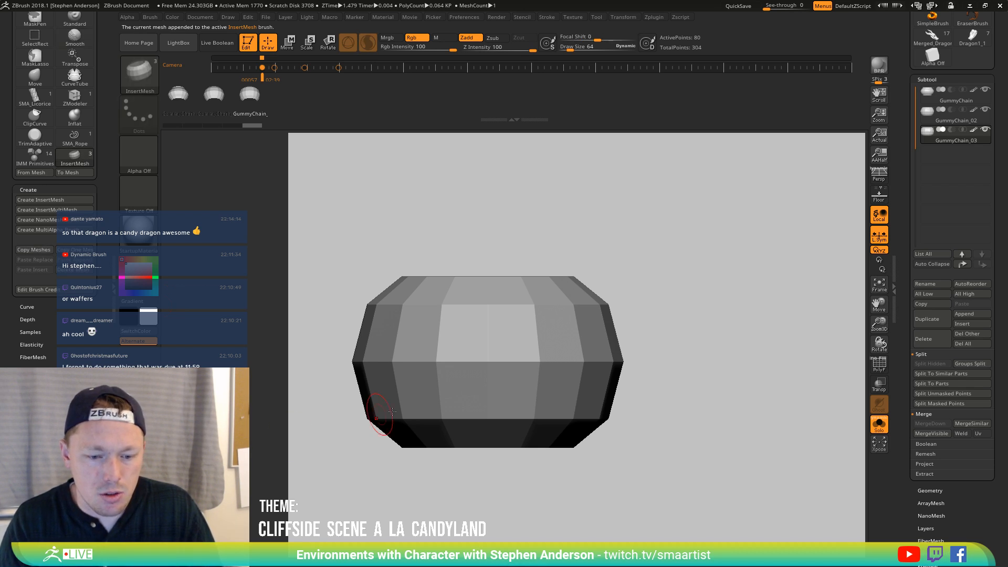
mouse_move(599, 317)
mouse_down()
mouse_move(799, 292)
mouse_move(468, 232)
mouse_move(466, 239)
mouse_up()
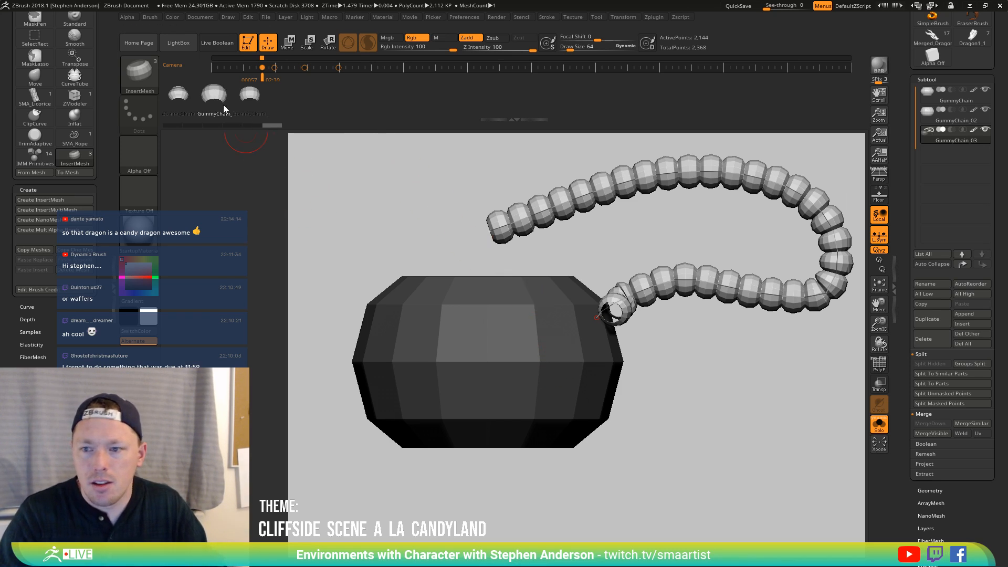
mouse_move(579, 399)
mouse_down()
mouse_move(772, 292)
mouse_move(390, 267)
mouse_up()
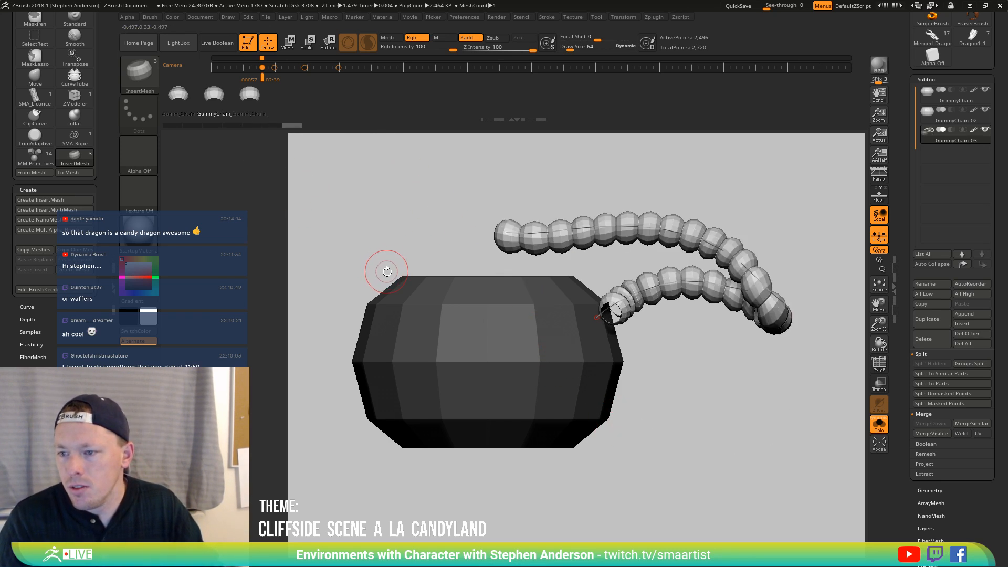
Draw two more curved test chains from the segment, one with the brush's first mesh and one with its third
click(178, 94)
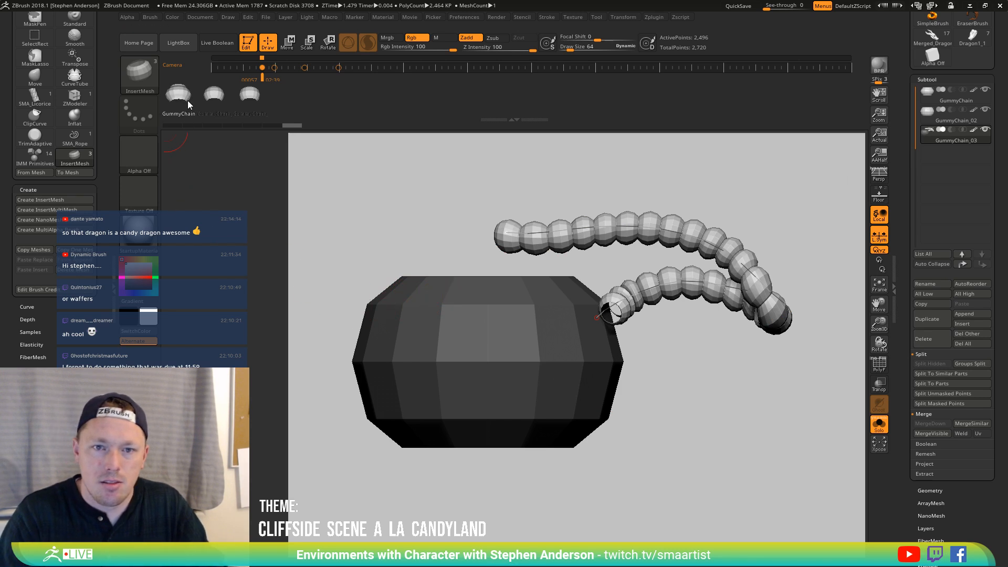
mouse_move(579, 375)
mouse_down()
mouse_move(605, 376)
mouse_move(729, 250)
mouse_move(389, 223)
mouse_up()
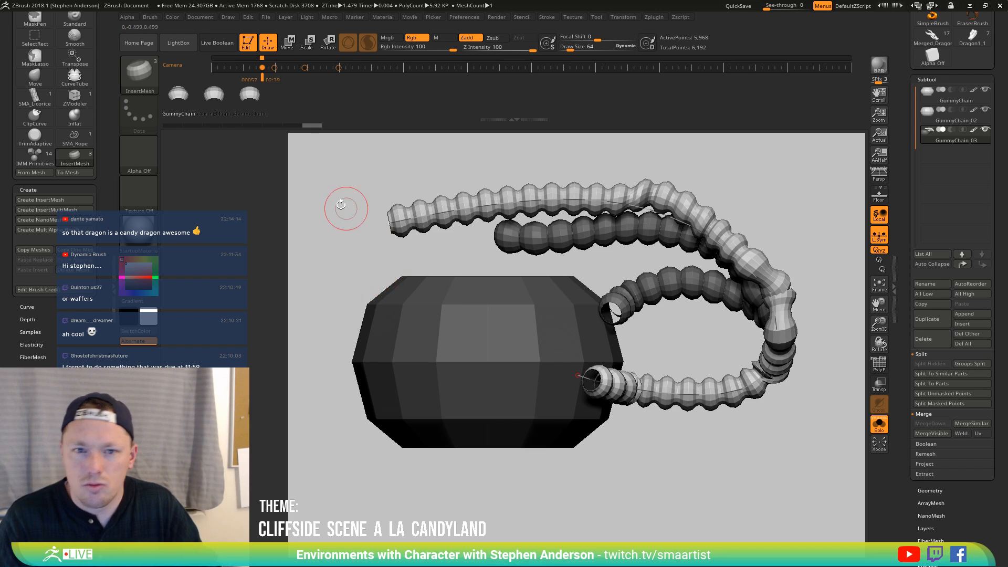
click(254, 95)
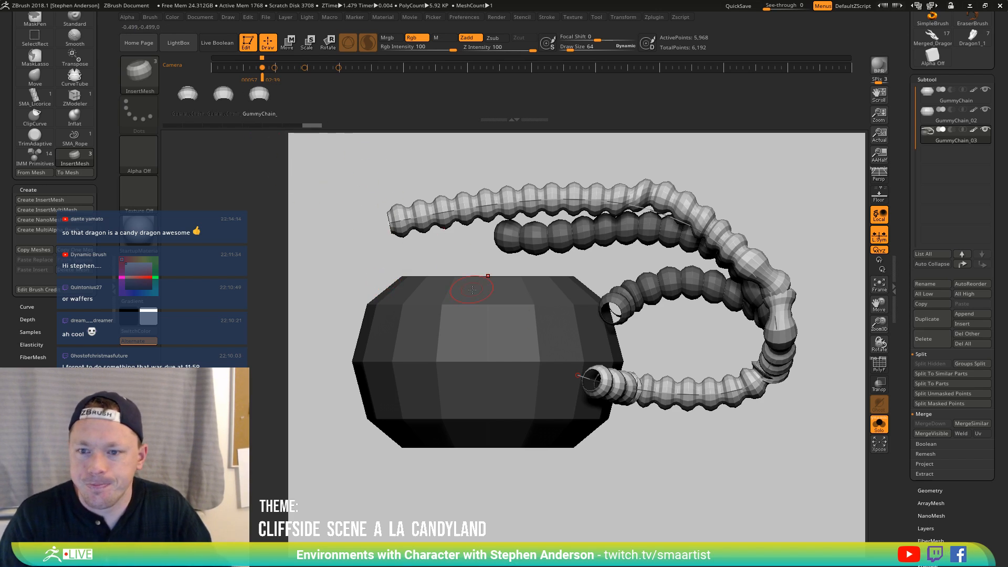
mouse_move(455, 308)
mouse_down()
mouse_move(855, 202)
mouse_move(861, 210)
mouse_up()
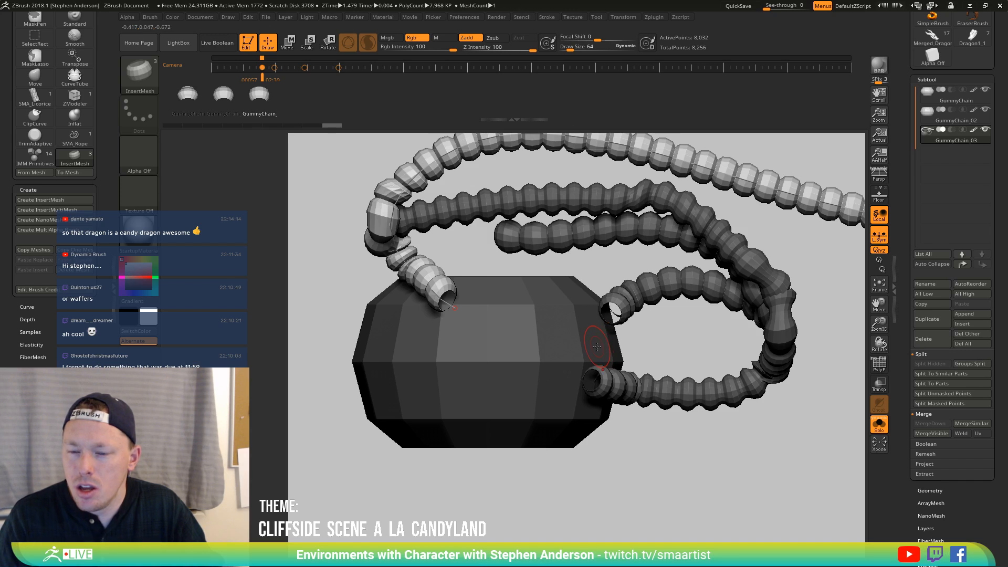
Duplicate the original GummyChain subtool and move the copy to the end of the subtool list
click(934, 103)
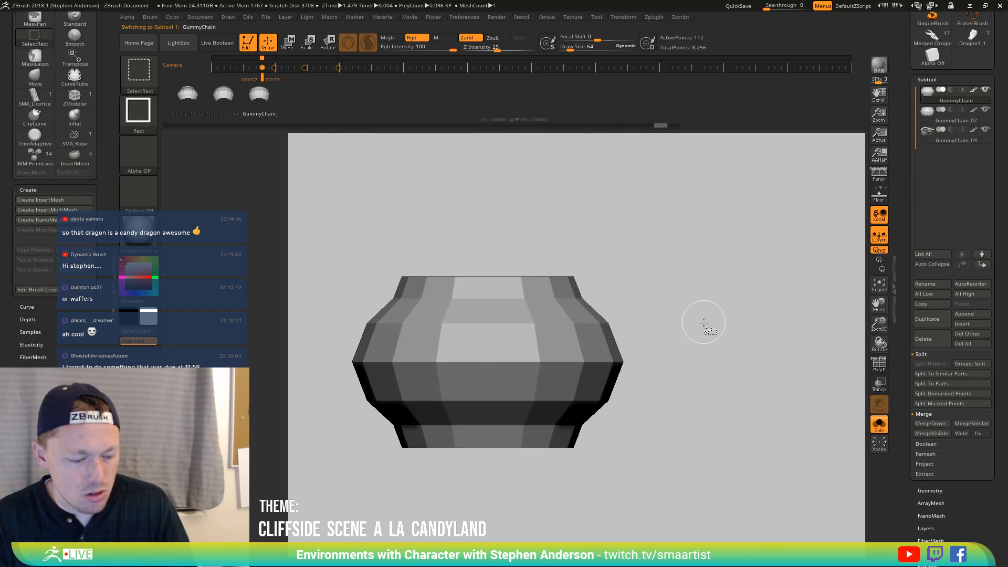
key(ctrl+shift+d)
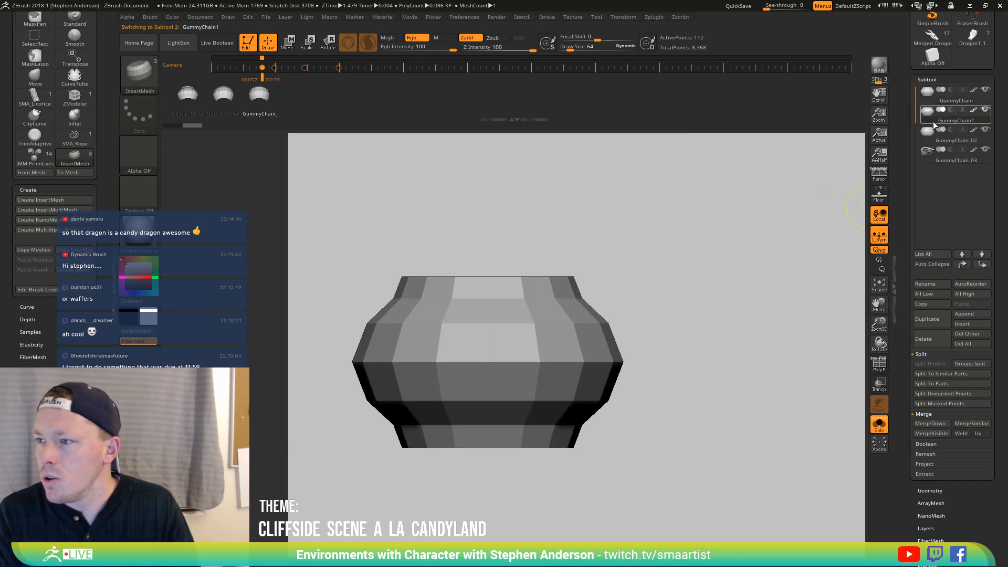
key(shift)
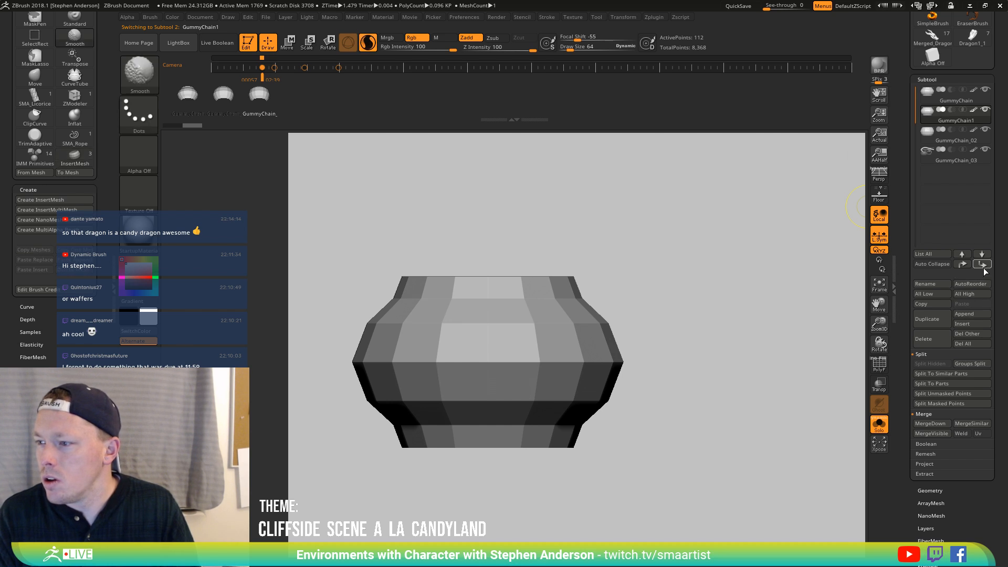
shift+click(982, 265)
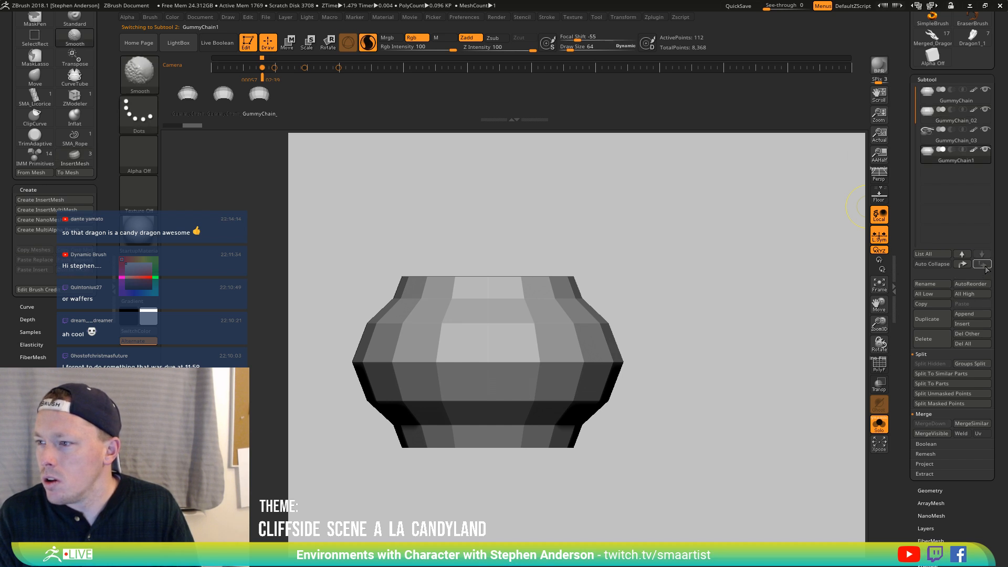
Rename the duplicated segment subtool to GummyChain_04
click(931, 284)
click(931, 296)
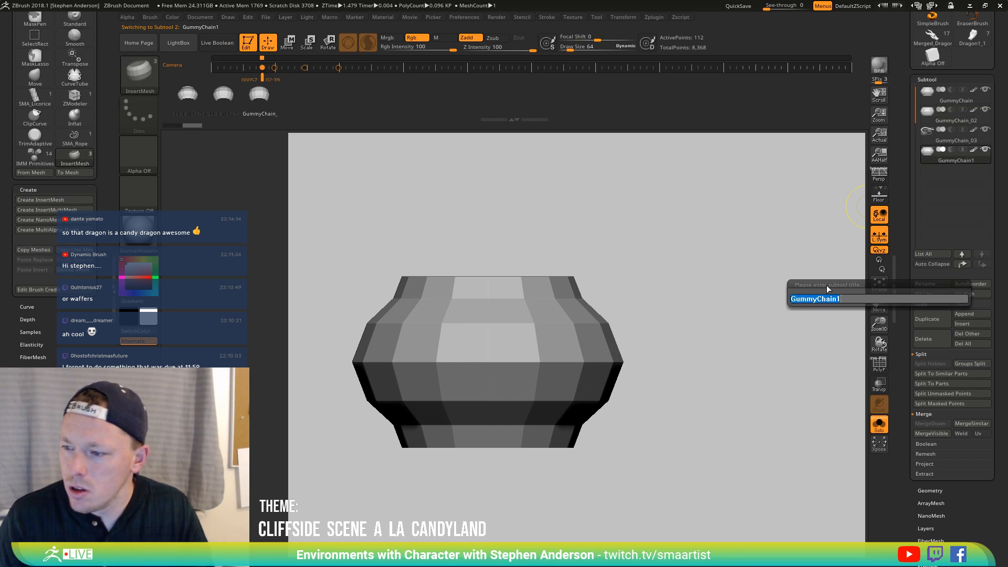
key(BackSpace)
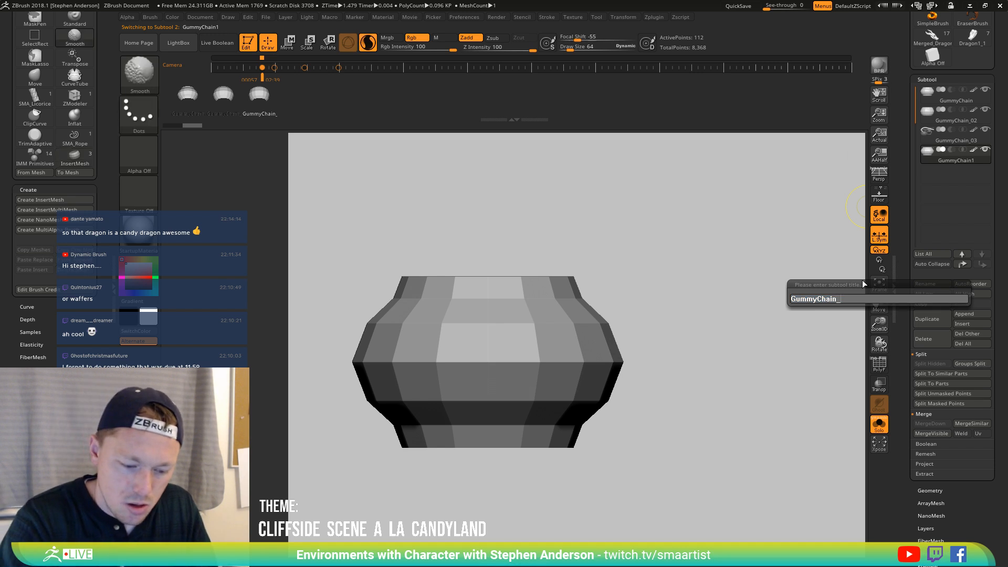
text(_04)
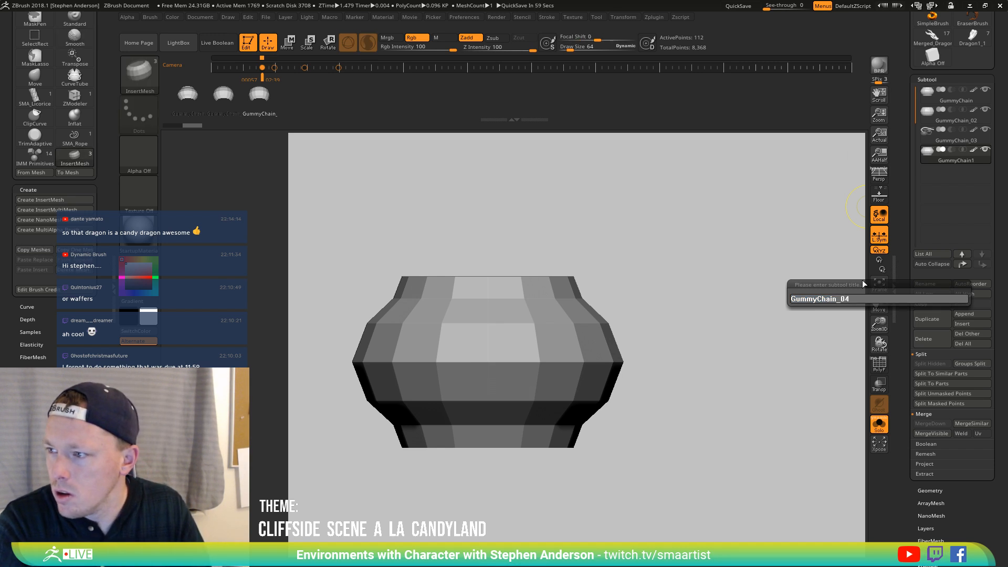
key(Return)
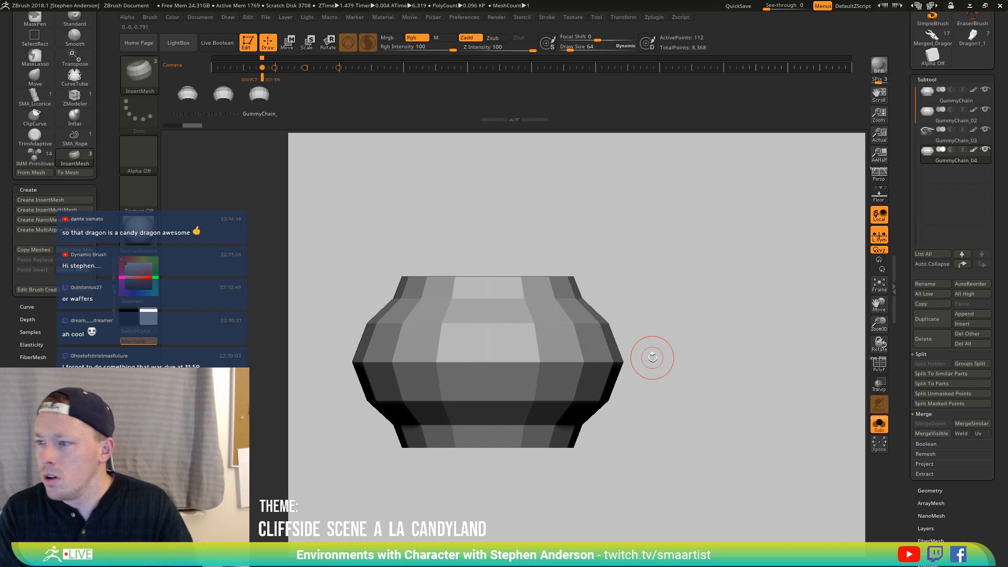
Show the polyframe, mask the end rims of the GummyChain_04 segment and scale its inner loops inward so the collars run straight
drag(679, 360, 683, 360)
key(shift+f)
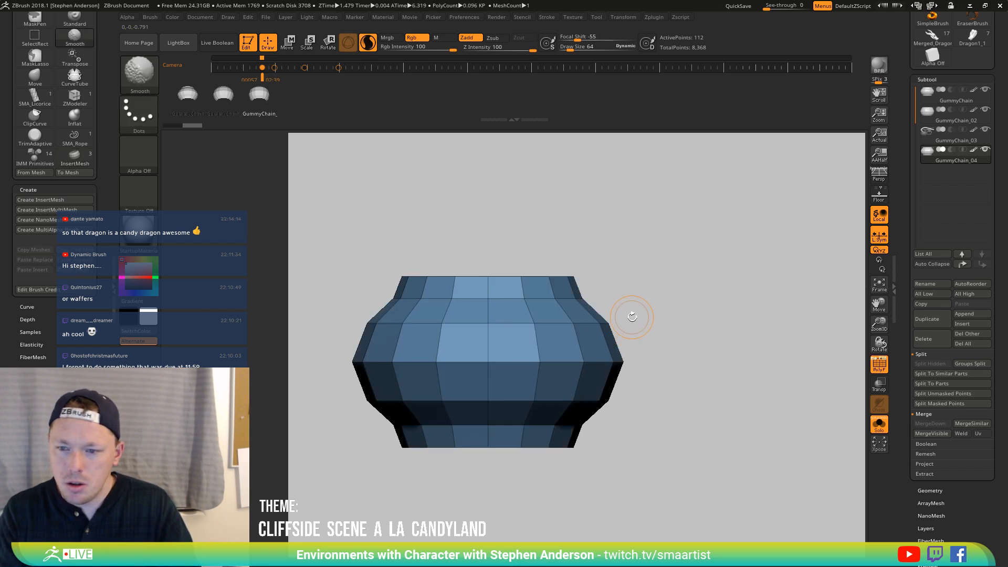
mouse_move(612, 287)
ctrl+mouse_down()
mouse_move(689, 421)
mouse_move(496, 438)
mouse_move(332, 435)
ctrl+mouse_up()
ctrl+click(663, 400)
key(r)
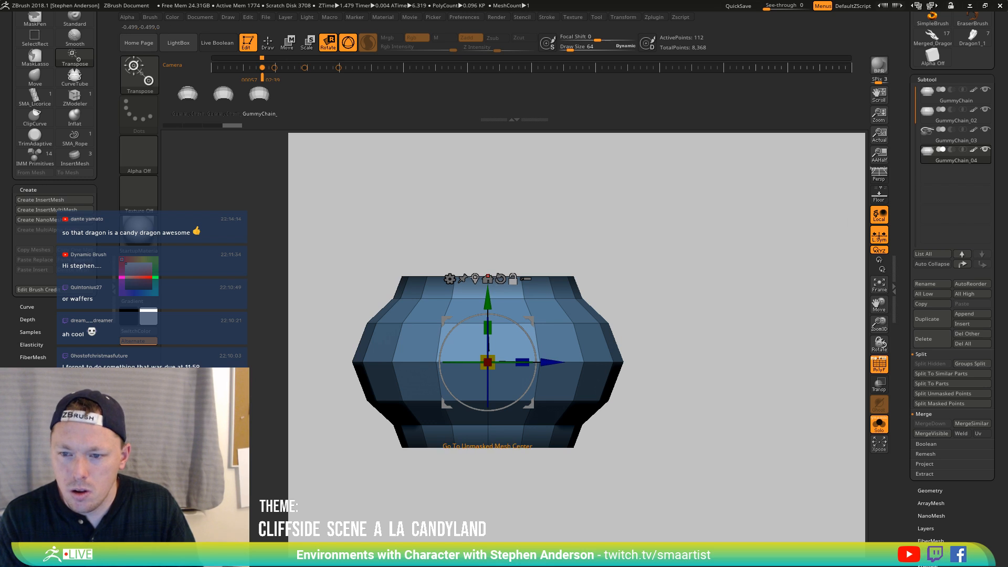
drag(493, 357, 481, 359)
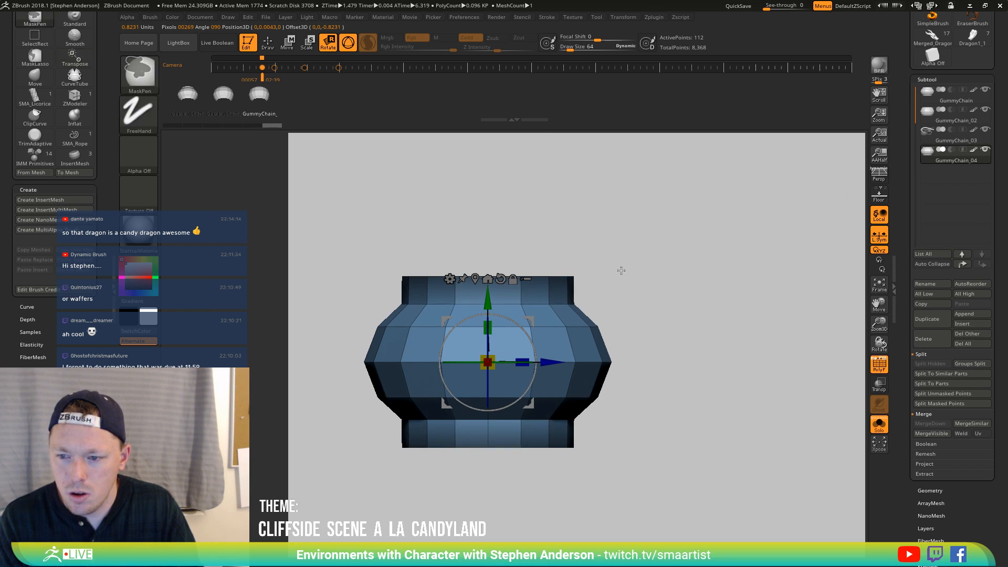
Mask both end collars, then stretch the segment's middle loops vertically toward the collars and slim the belly
mouse_move(664, 238)
ctrl+mouse_down()
mouse_move(500, 315)
mouse_move(363, 315)
ctrl+mouse_up()
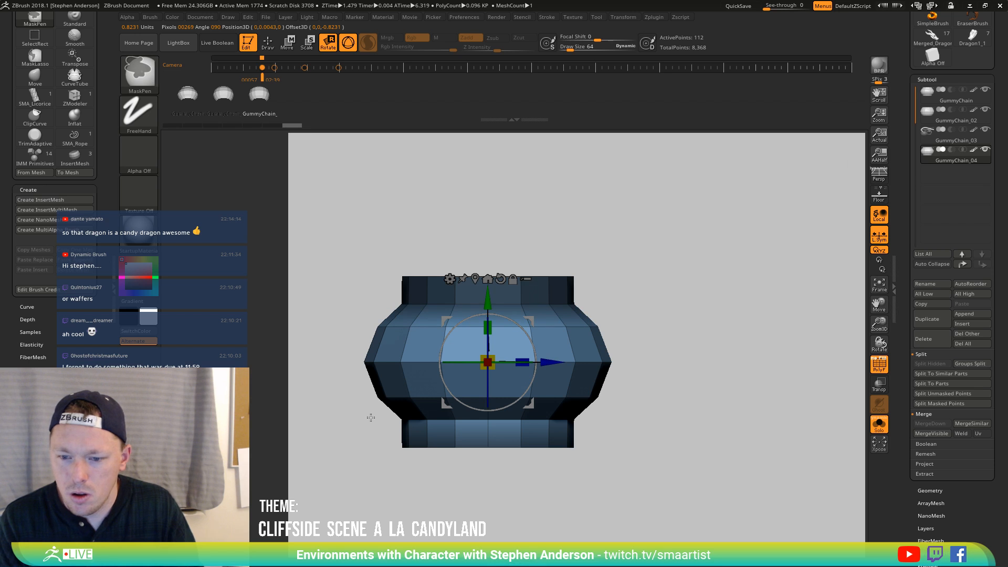
ctrl+drag(371, 417, 673, 498)
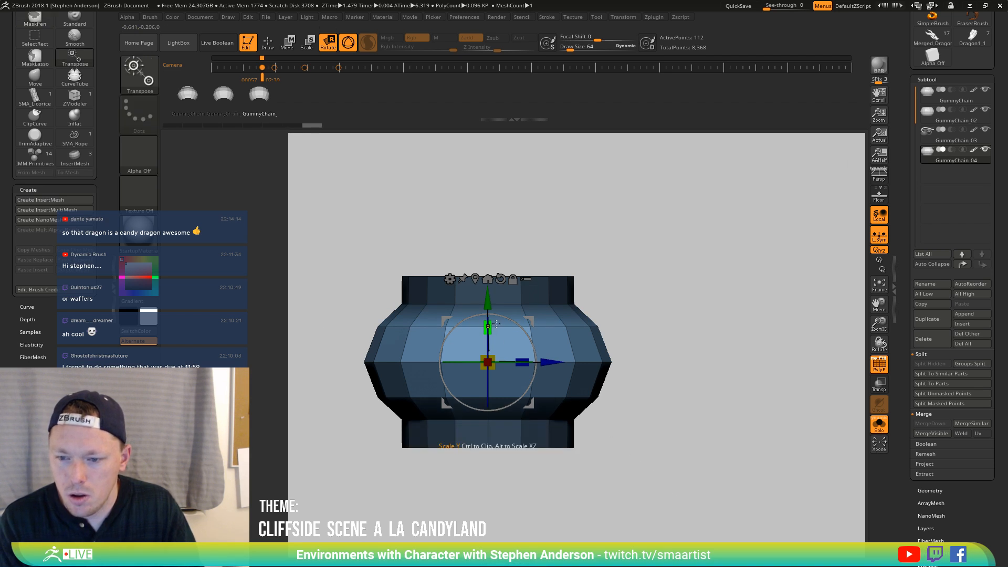
drag(489, 324, 497, 282)
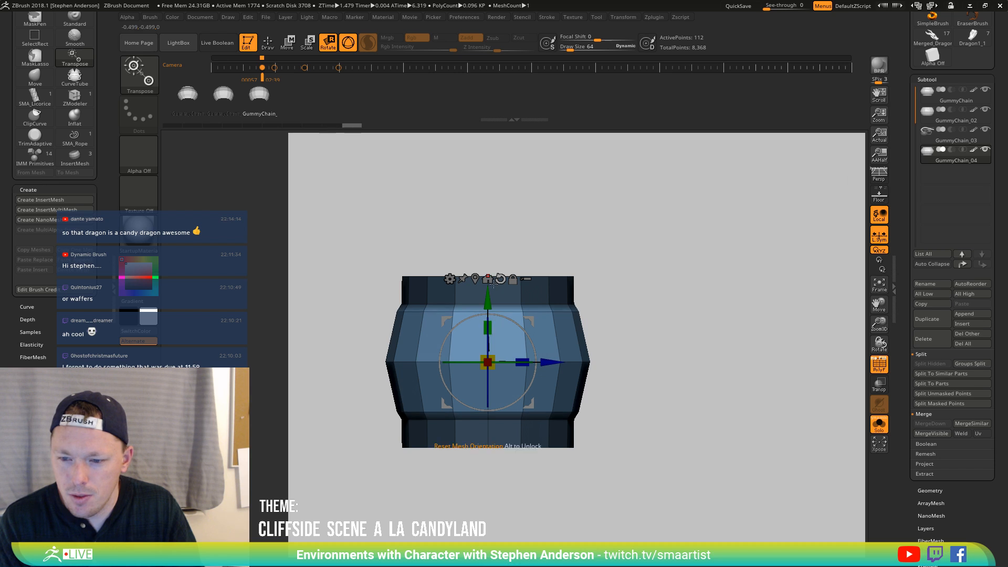
drag(491, 326, 487, 323)
Stretch the segment's middle body further toward both ends to shorten the collars, then scale the body up slightly
mouse_move(615, 301)
shift+mouse_down()
mouse_move(671, 307)
mouse_move(648, 324)
mouse_move(637, 304)
mouse_move(450, 440)
mouse_move(353, 444)
shift+mouse_up()
key(q)
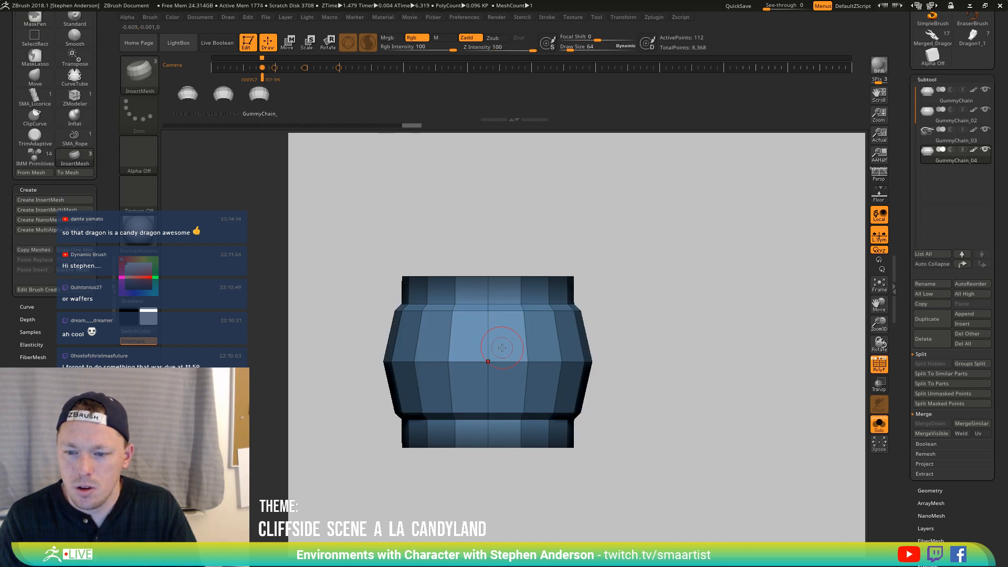
key(r)
drag(492, 327, 488, 302)
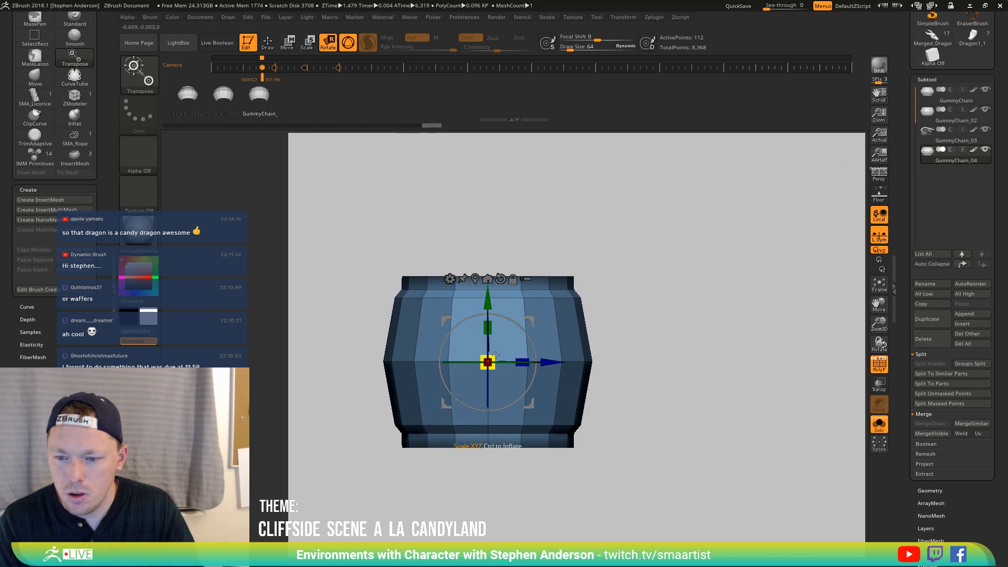
drag(494, 356, 497, 357)
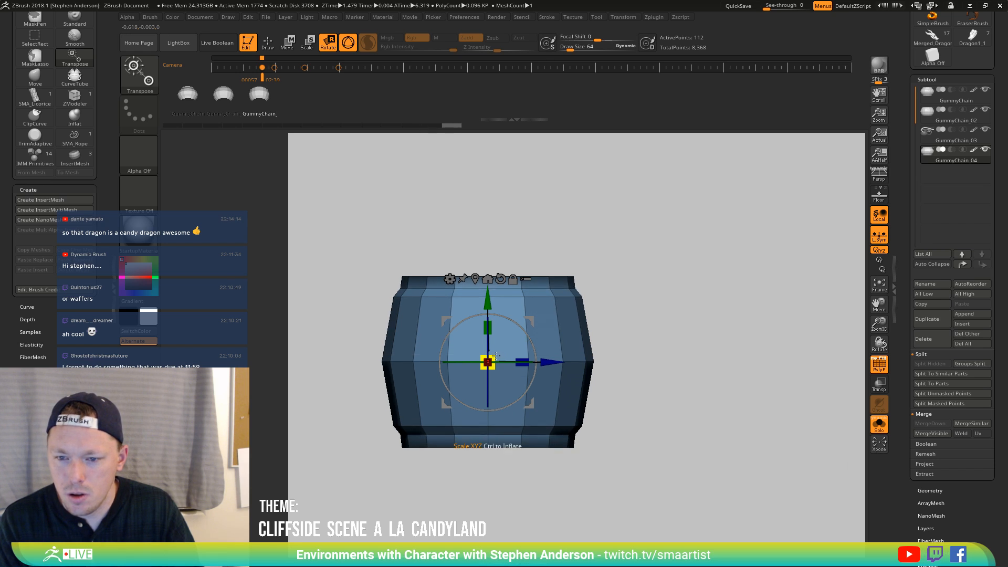
key(q)
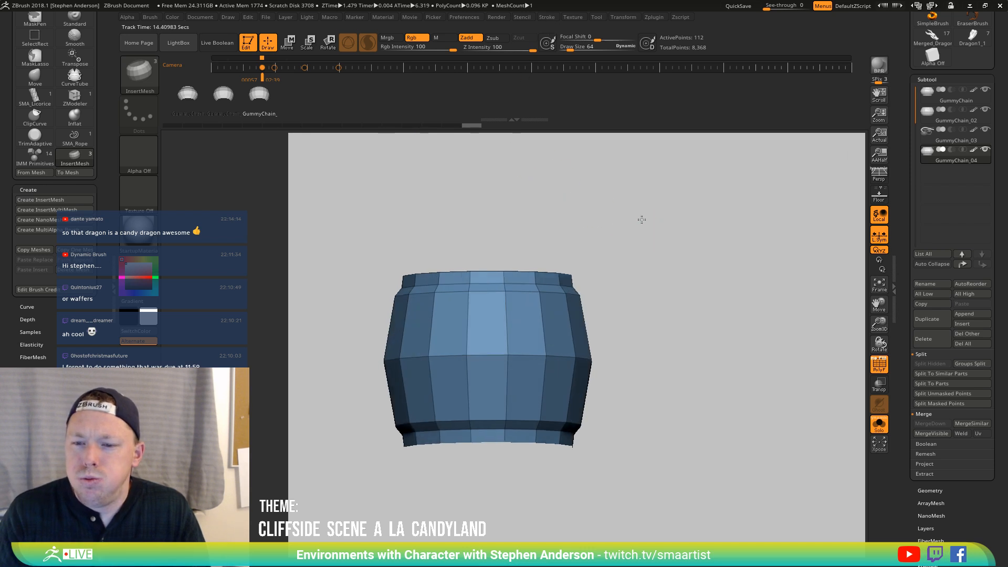
Append the GummyChain_04 segment to the existing InsertMesh brush and draw a long looping test chain from the segment without the polyframe
click(46, 200)
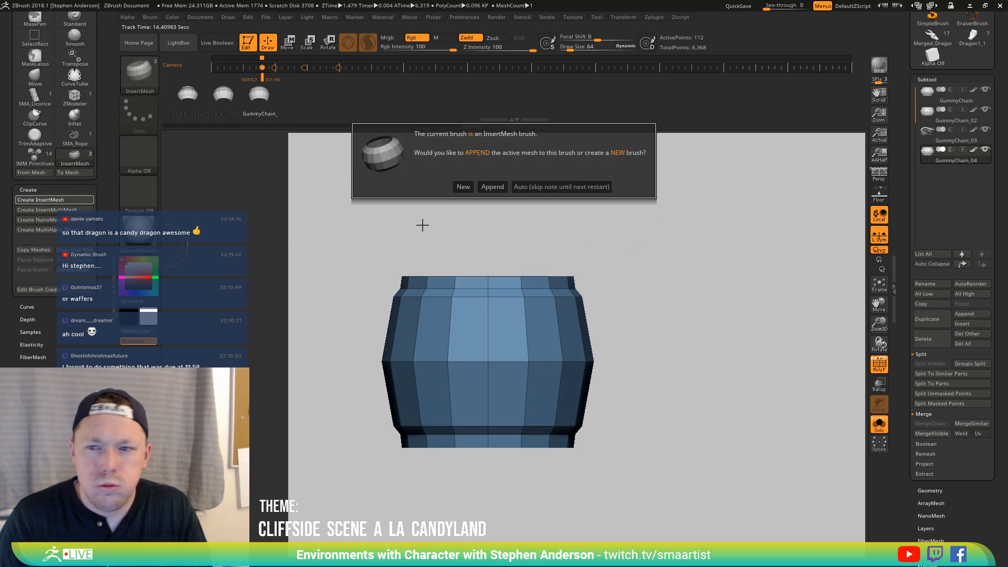
click(493, 187)
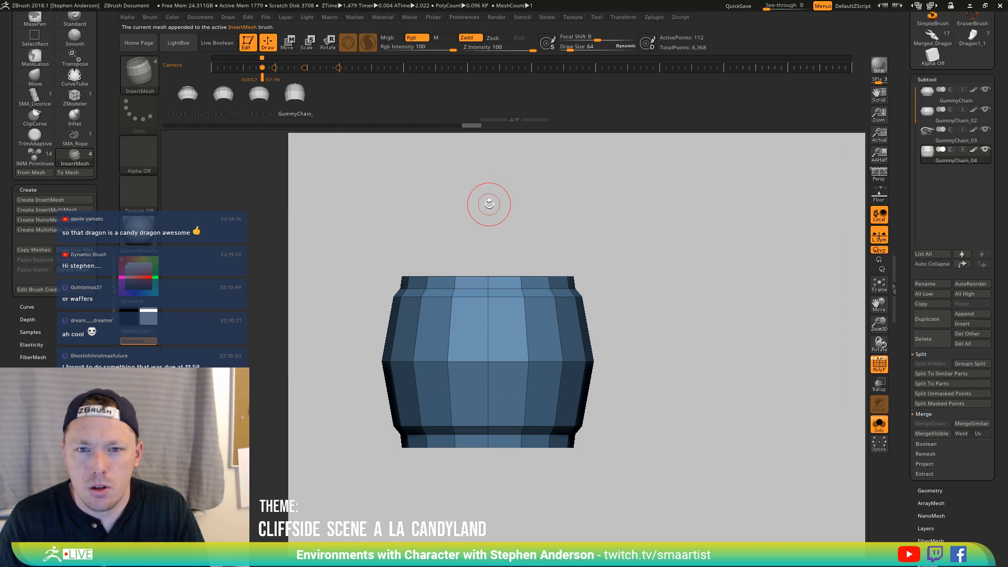
mouse_move(563, 292)
mouse_down()
mouse_move(613, 196)
mouse_move(457, 237)
mouse_up()
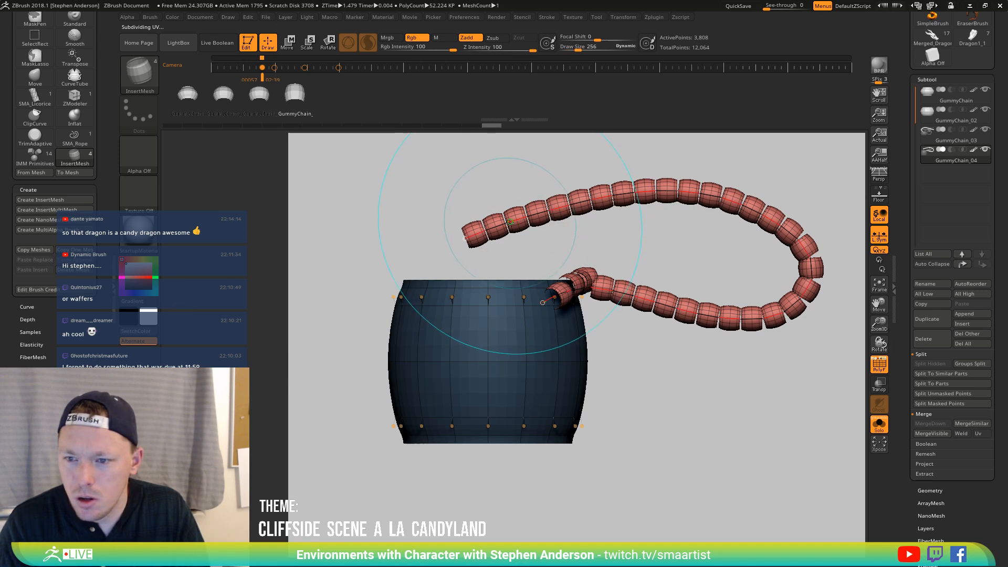
drag(516, 223, 480, 226)
key(shift+f)
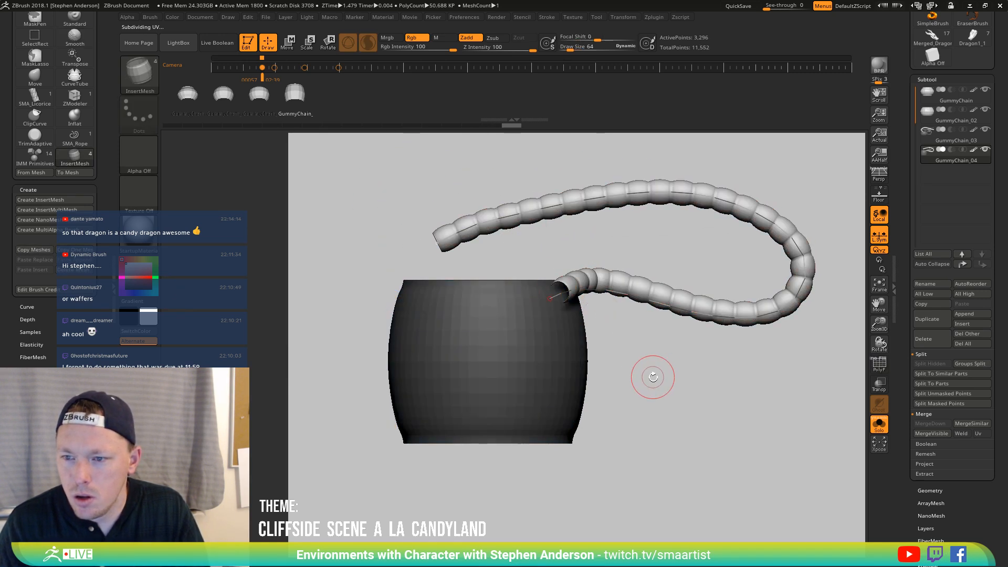
mouse_move(653, 376)
mouse_down()
mouse_move(663, 418)
mouse_move(653, 396)
mouse_move(659, 408)
mouse_move(574, 430)
mouse_up()
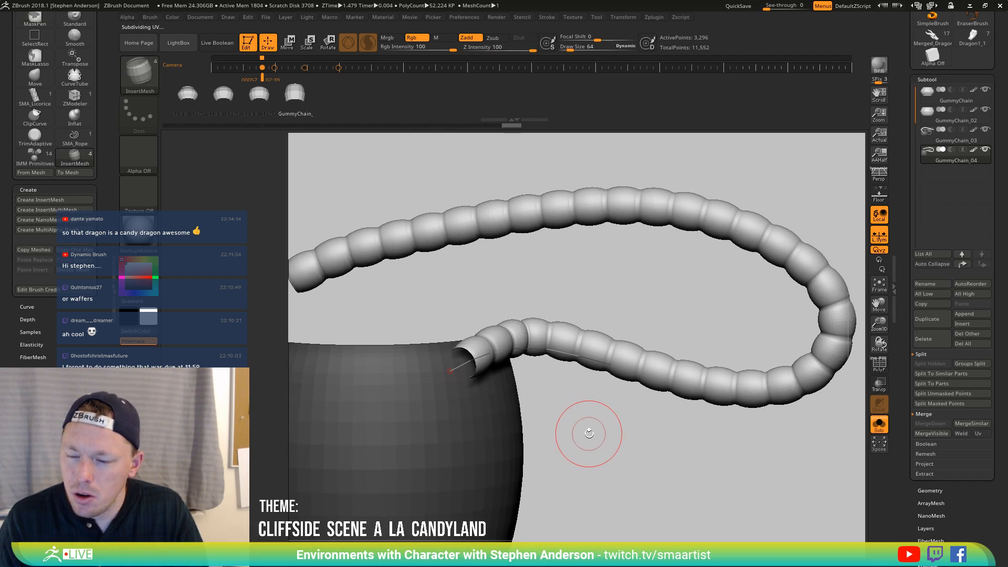
mouse_move(563, 446)
ctrl+right_down()
mouse_move(558, 376)
mouse_move(653, 420)
ctrl+right_up()
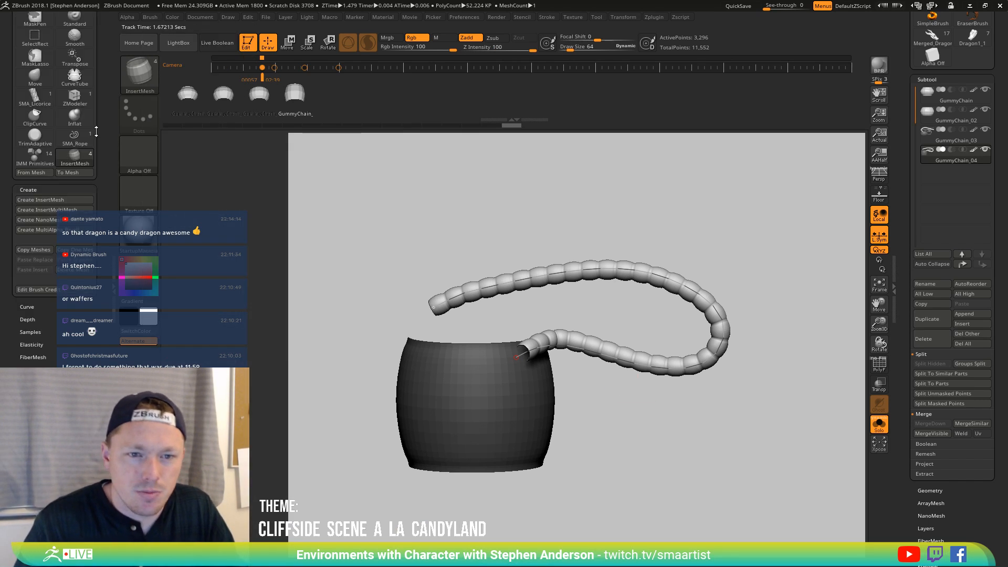
Set the SMA_GummyWorm brush's curve step to 0.5 and draw a hooked test chain above the barrel segment
drag(98, 82, 102, 180)
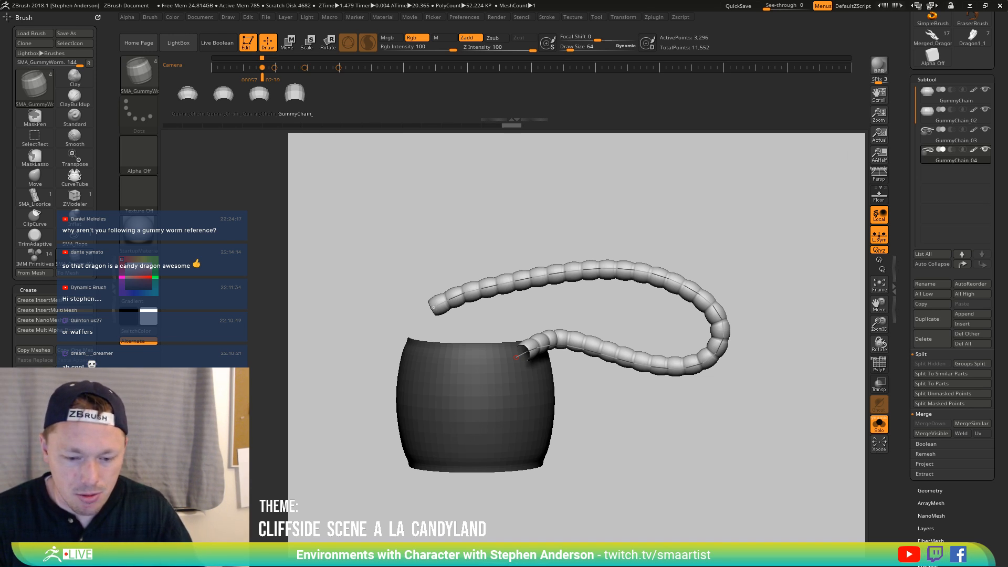
click(546, 17)
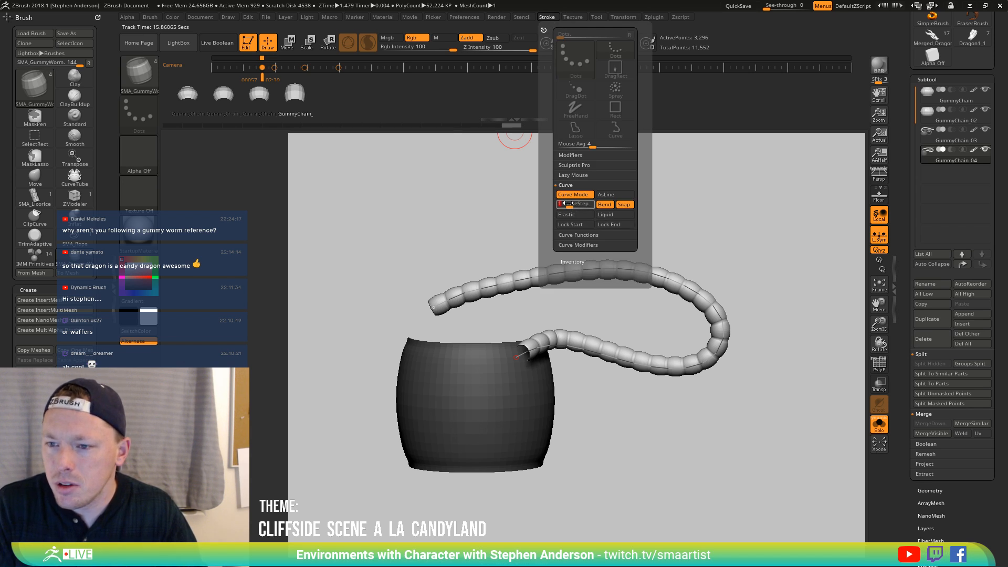
key(Return)
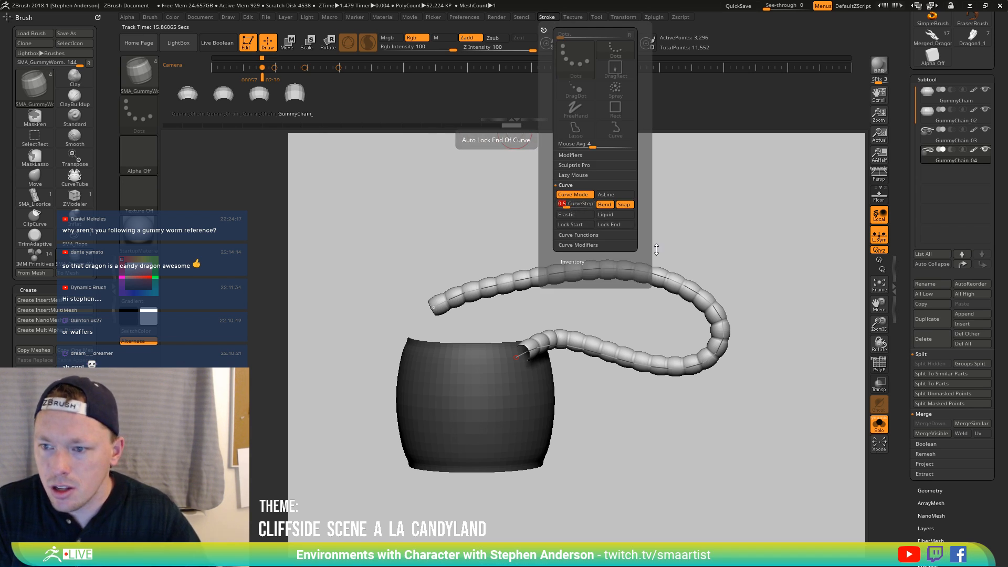
mouse_move(583, 269)
mouse_down()
mouse_move(571, 263)
mouse_move(625, 225)
mouse_up()
mouse_move(695, 293)
mouse_down()
mouse_move(859, 236)
mouse_move(421, 218)
mouse_move(314, 299)
mouse_up()
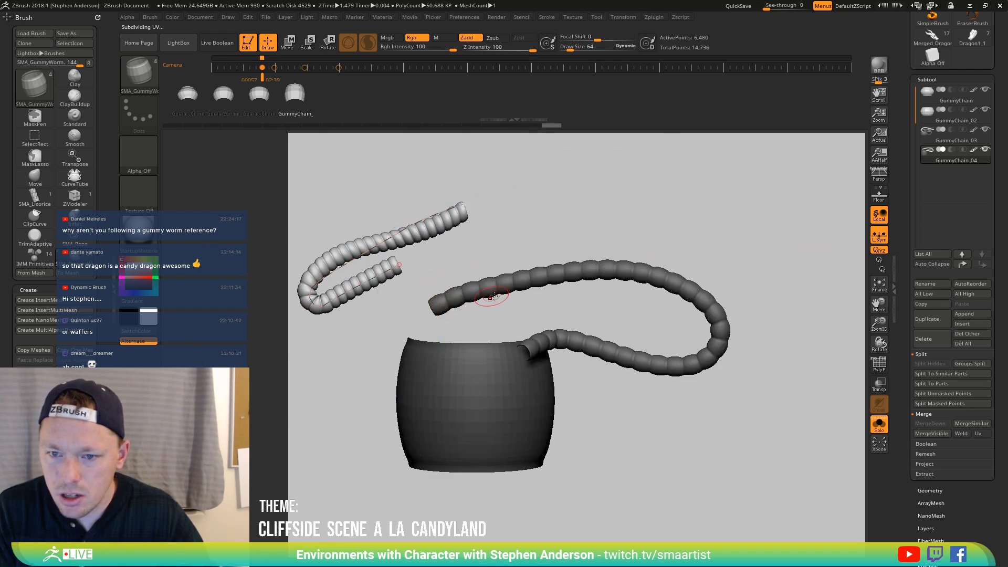
alt+right_drag(526, 259, 669, 293)
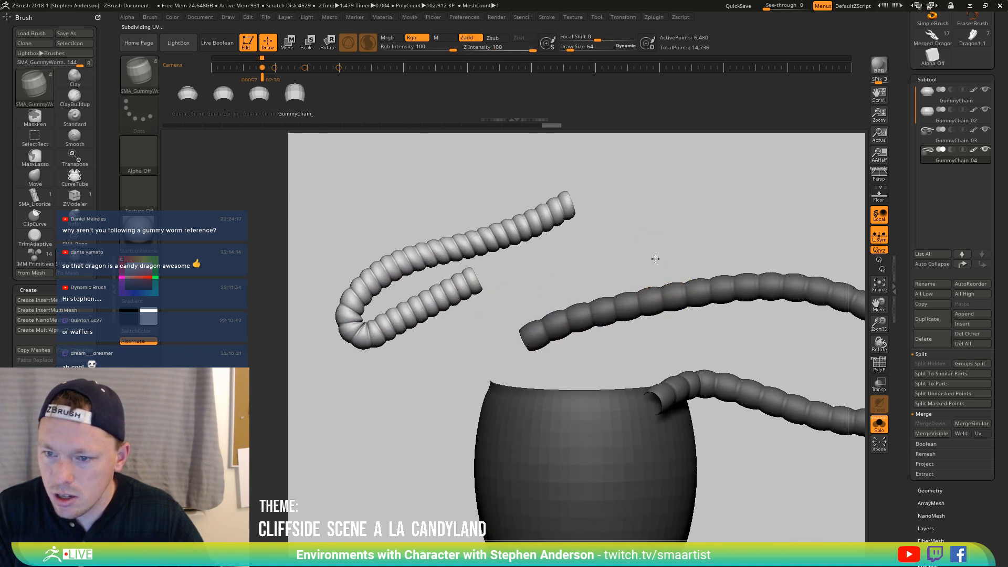
alt+right_drag(654, 259, 666, 281)
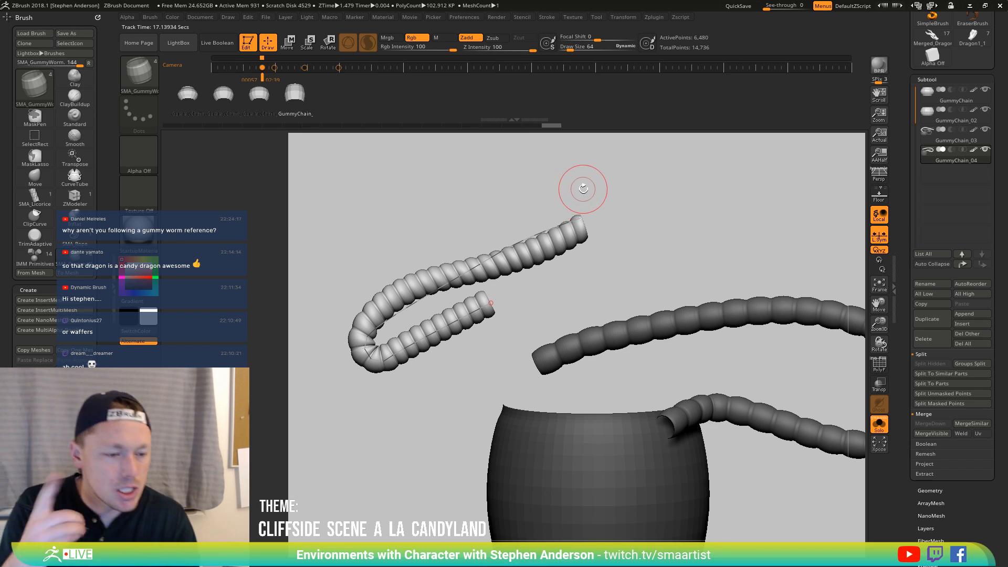
Wrap a closed ring of gummy segments around the large barrel segment and enlarge it with a draw size of 102
click(548, 16)
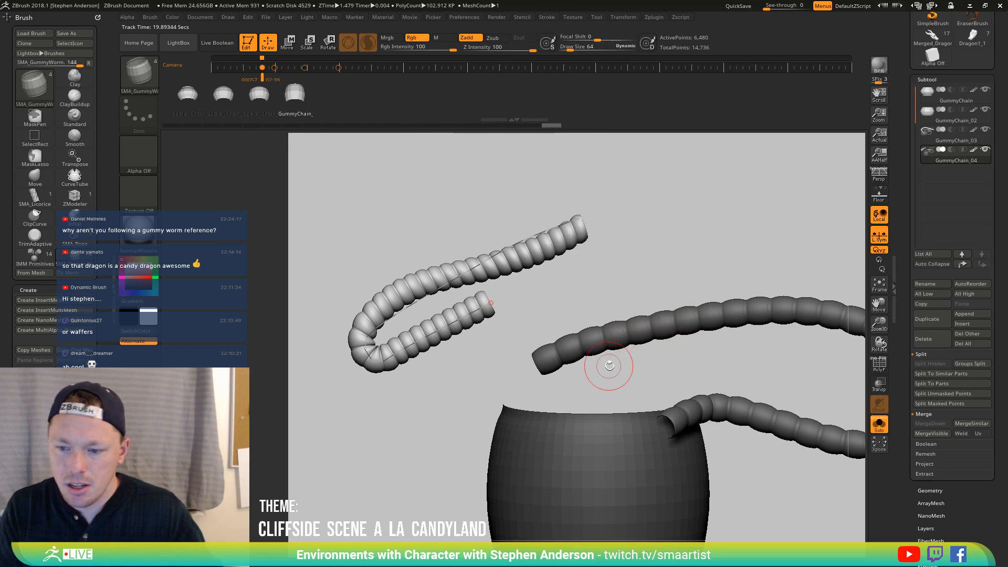
ctrl+right_drag(628, 383, 689, 334)
alt+drag(689, 333, 491, 317)
drag(581, 341, 578, 338)
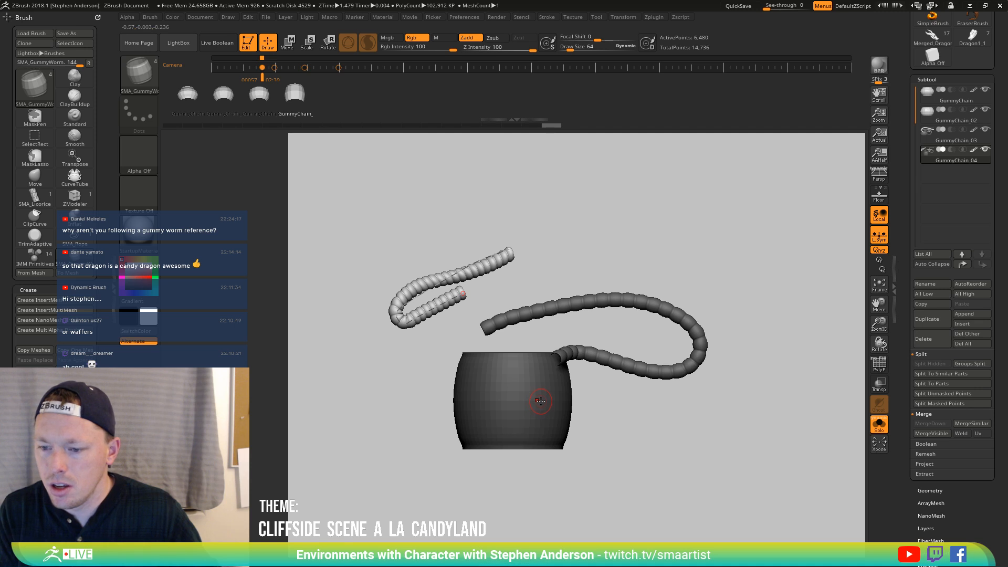
drag(529, 401, 388, 400)
mouse_move(625, 412)
mouse_down()
mouse_move(670, 499)
mouse_move(619, 462)
mouse_move(632, 475)
mouse_up()
ctrl+right_drag(558, 409, 616, 452)
alt+right_drag(629, 433, 656, 418)
mouse_move(657, 419)
mouse_down()
mouse_move(677, 404)
mouse_move(596, 392)
mouse_move(646, 421)
mouse_move(666, 388)
mouse_move(688, 382)
mouse_up()
key(s)
click(576, 383)
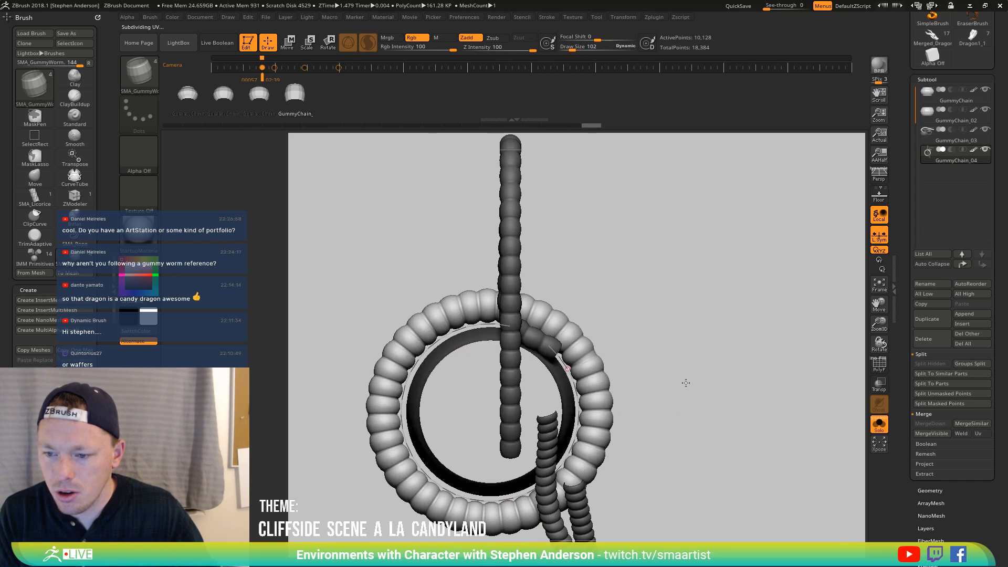
drag(570, 370, 577, 379)
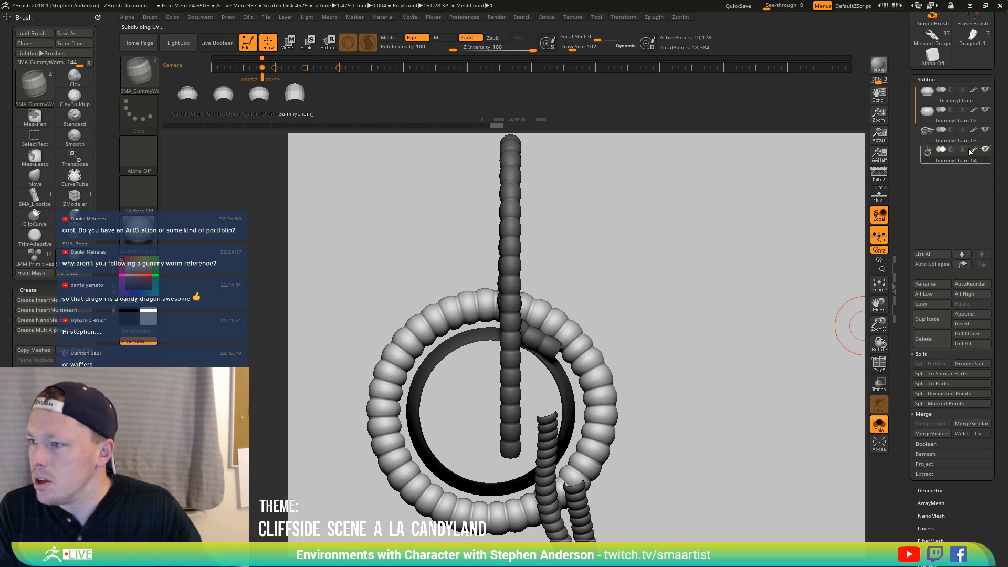
Split the ring chain and the rest of GummyChain_04 into separate subtools and select the ring
drag(1003, 101, 997, 118)
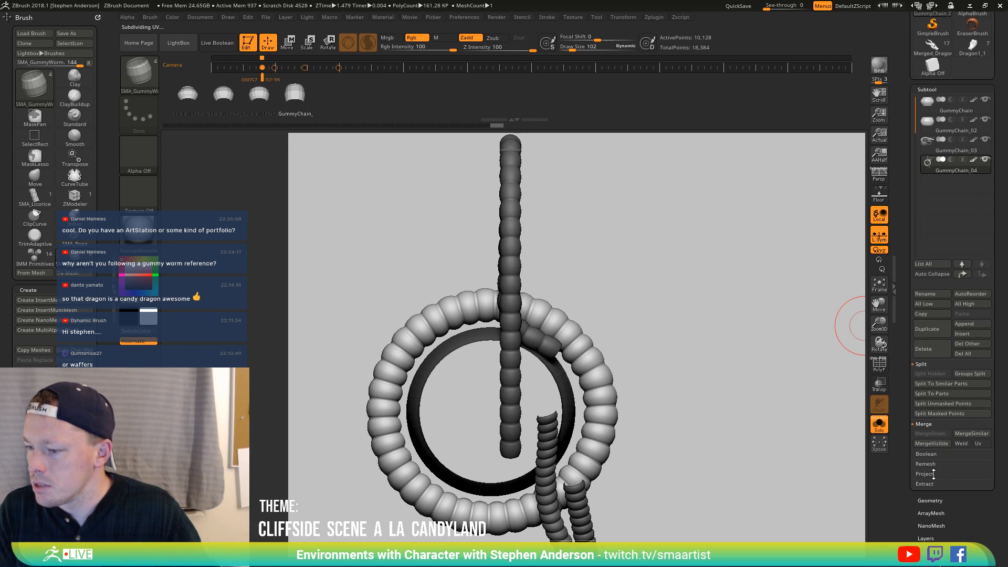
click(944, 413)
click(928, 187)
drag(704, 338, 613, 368)
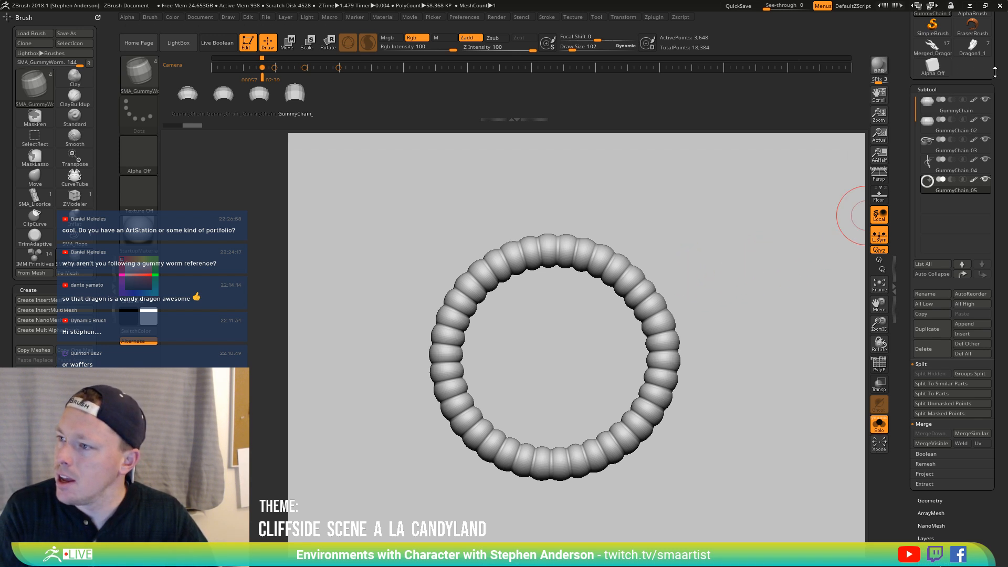
Switch to the Dragon1_1 tool and turn off Solo to show the complete dragon head with its horns and tongue
drag(995, 73, 988, 111)
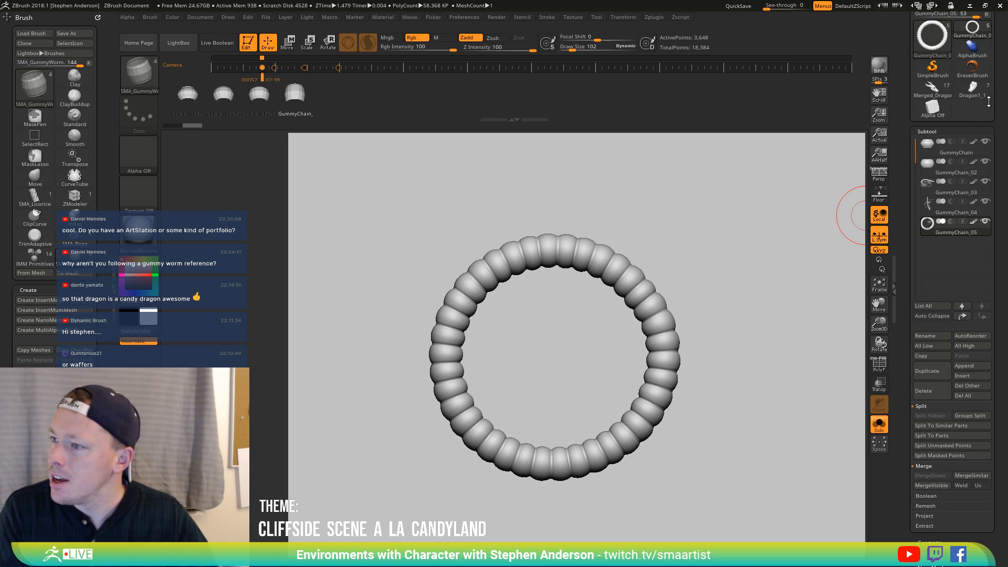
click(960, 89)
mouse_move(645, 338)
mouse_down()
mouse_move(641, 274)
mouse_move(657, 243)
mouse_move(610, 294)
mouse_move(662, 347)
mouse_up()
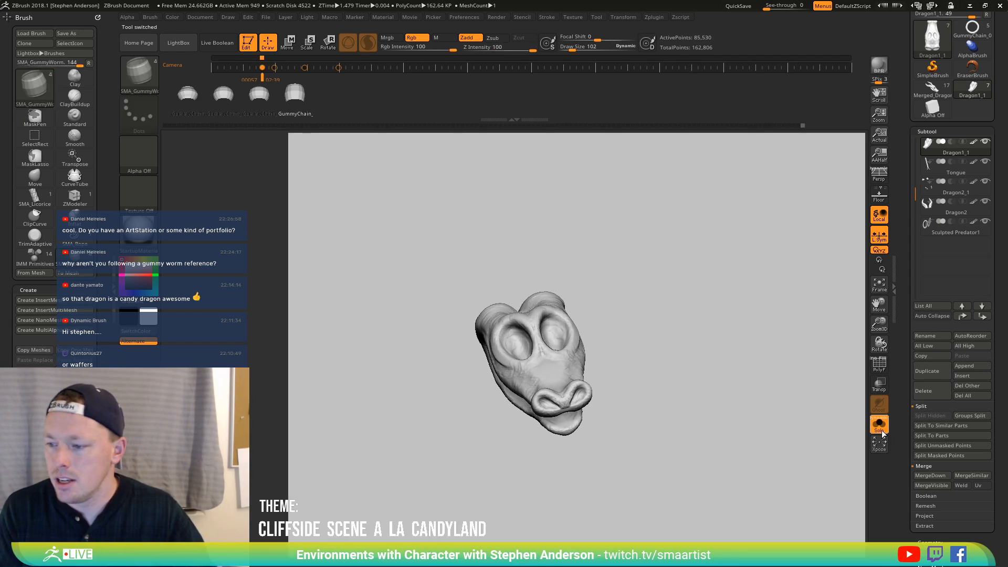
click(879, 424)
drag(714, 405, 732, 423)
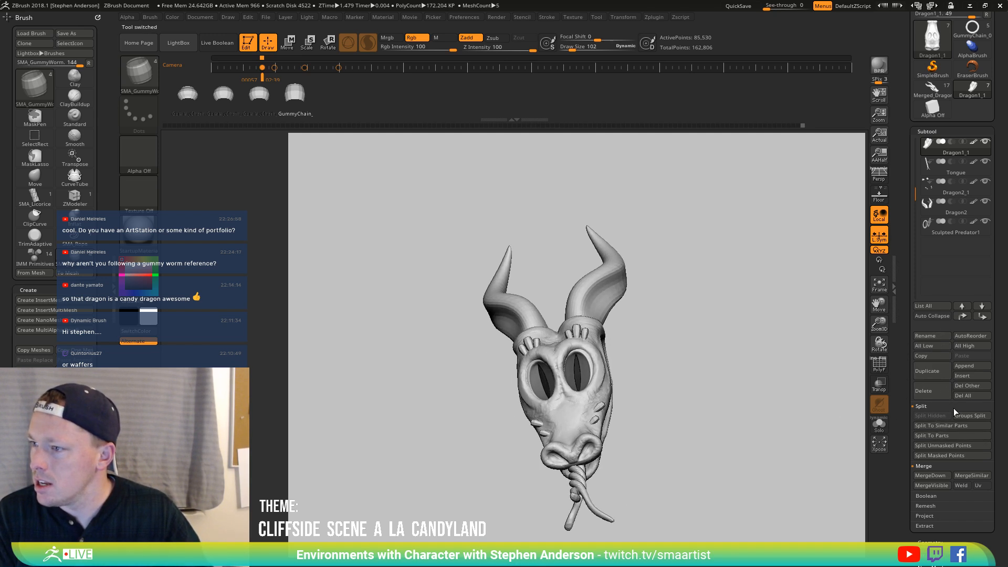
Add the gummy chain ring as a subtool of the dragon and make the surrounding subtools transparent
click(965, 366)
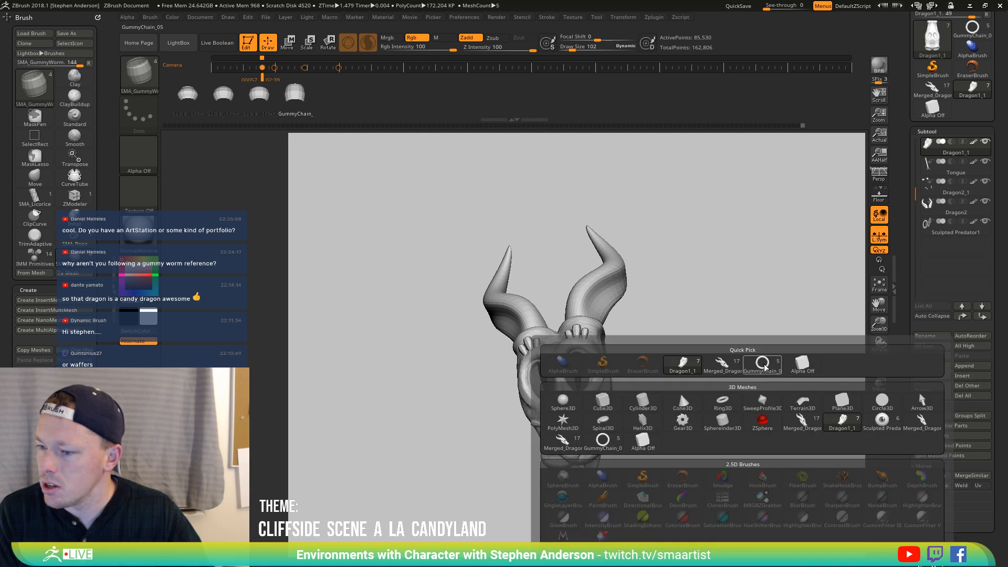
click(765, 366)
drag(770, 361, 737, 340)
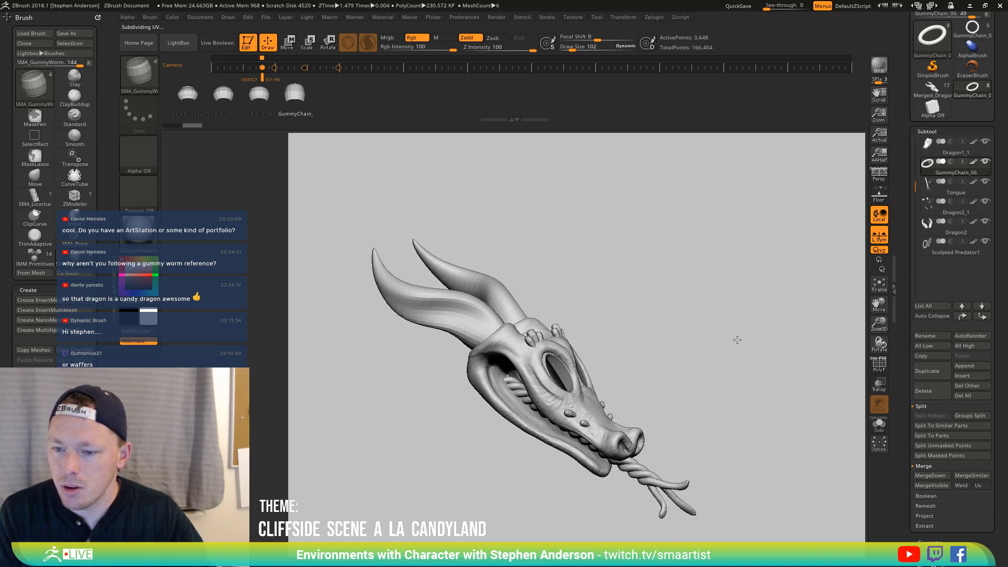
click(880, 386)
shift+drag(729, 414, 733, 411)
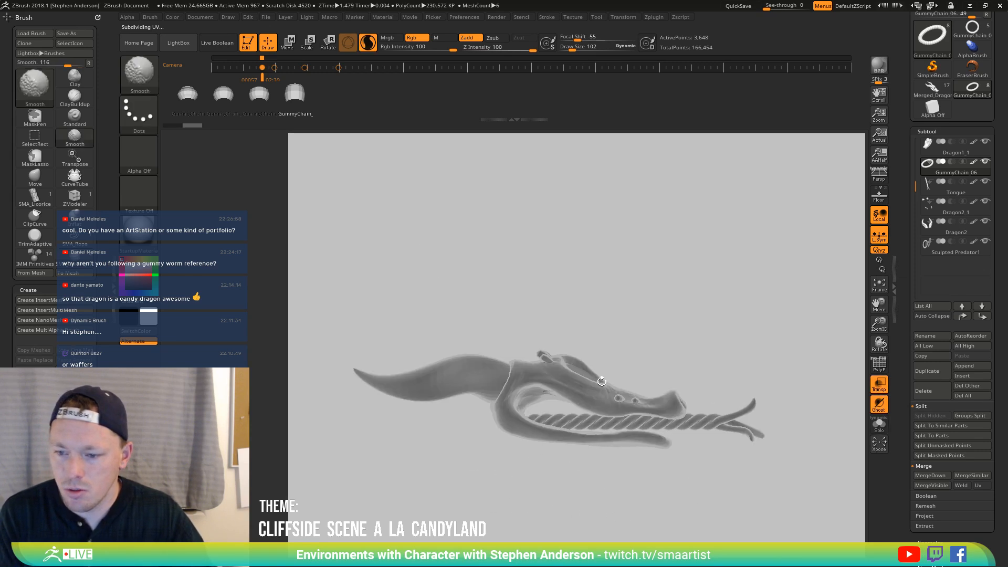
Move the gummy ring up from inside the head and sideways to line up with one eye
key(w)
key(y)
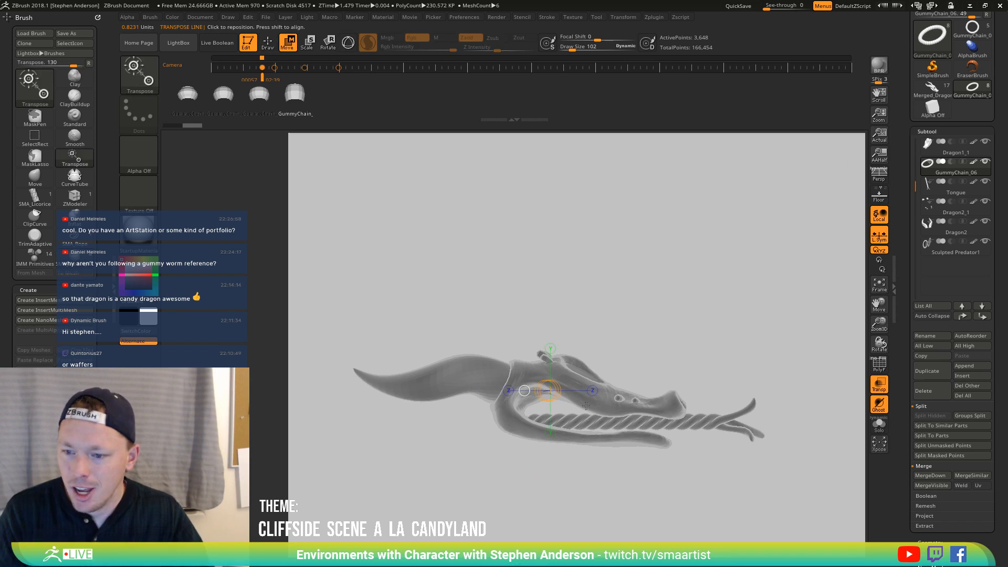
key(y)
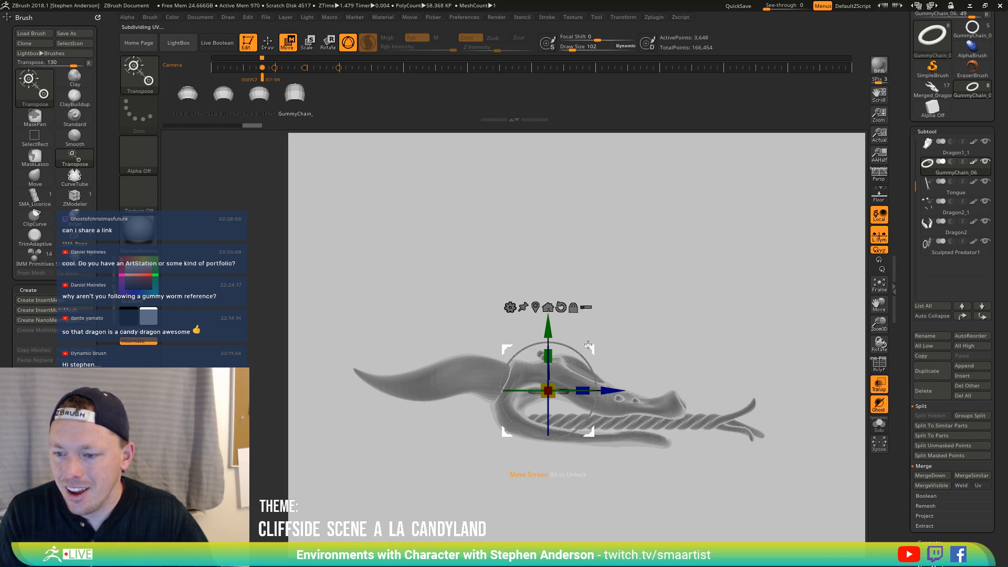
drag(549, 385, 624, 328)
right_drag(685, 310, 620, 338)
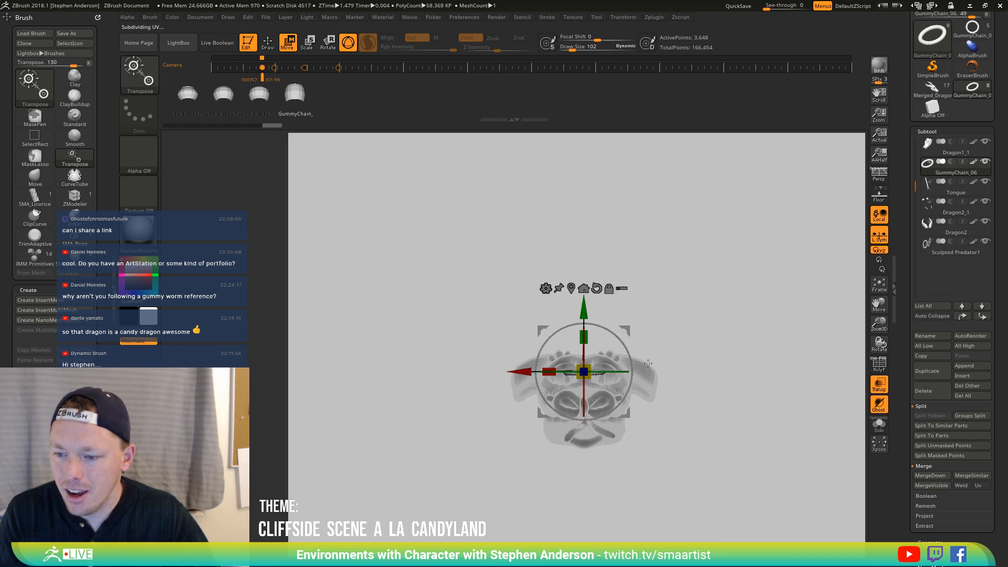
mouse_move(683, 336)
ctrl+right_down()
mouse_move(703, 393)
mouse_move(760, 399)
ctrl+right_up()
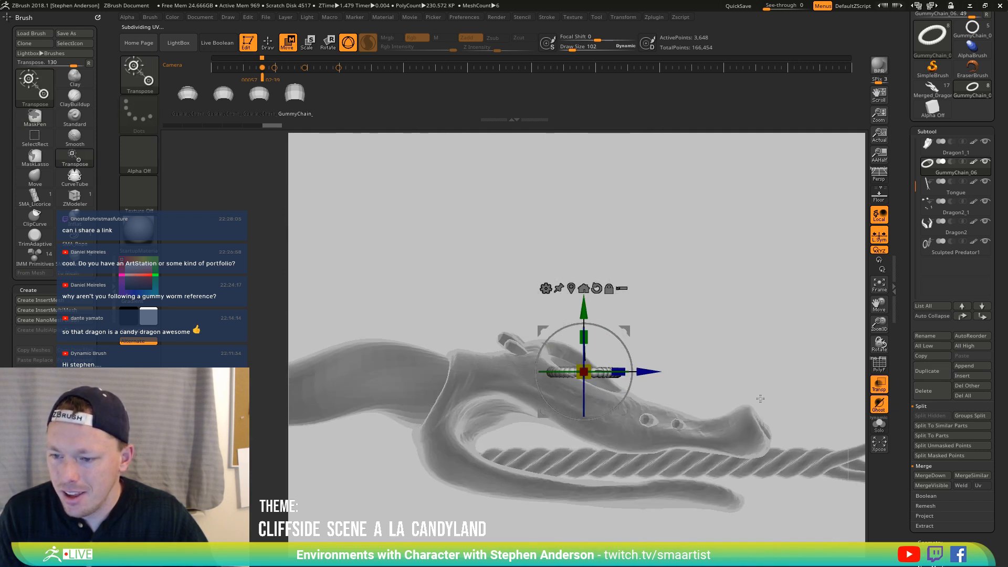
drag(631, 337, 644, 337)
right_drag(686, 333, 644, 335)
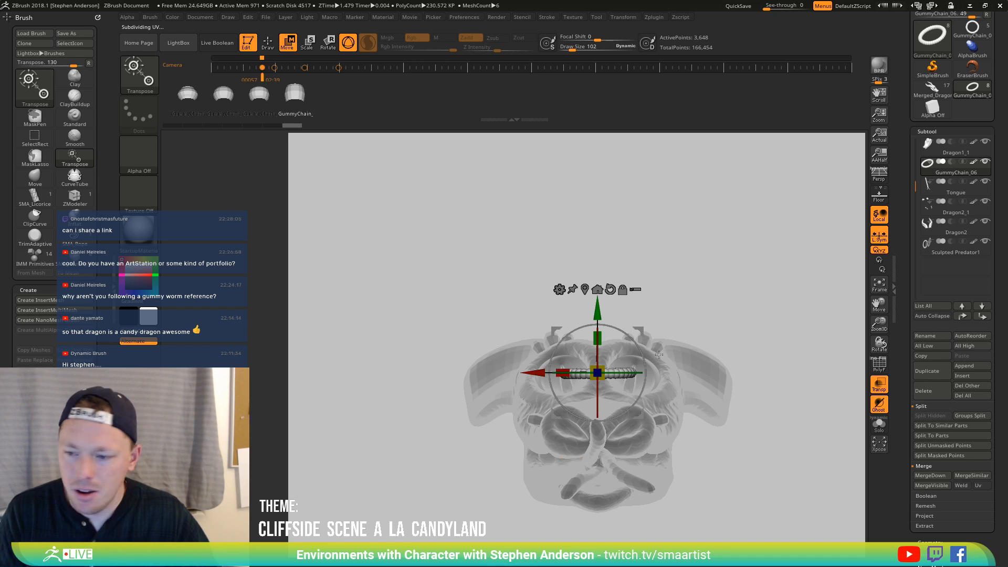
drag(634, 332, 677, 328)
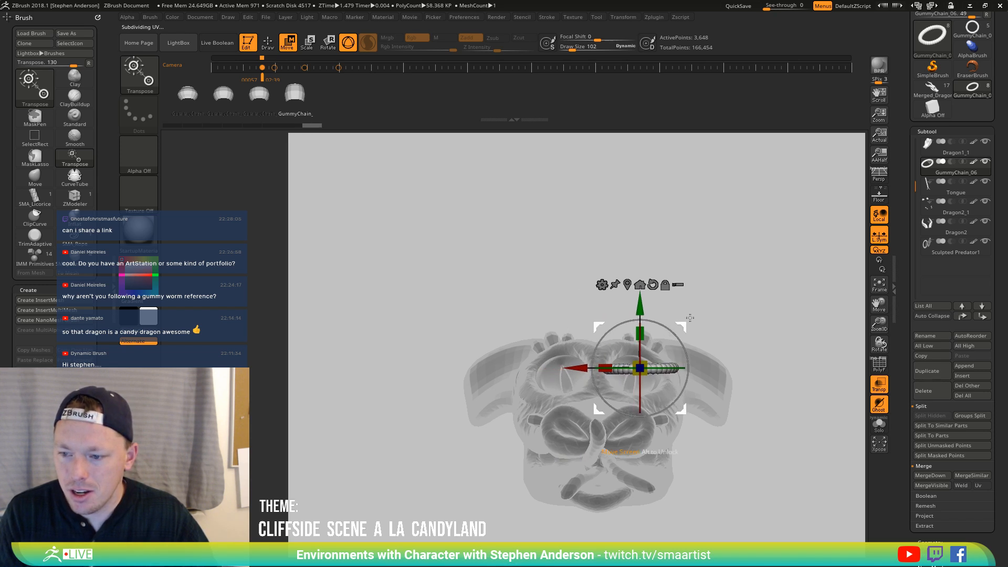
Tilt, rotate and position the gummy ring so that it lies around the eye socket
right_drag(709, 310, 712, 339)
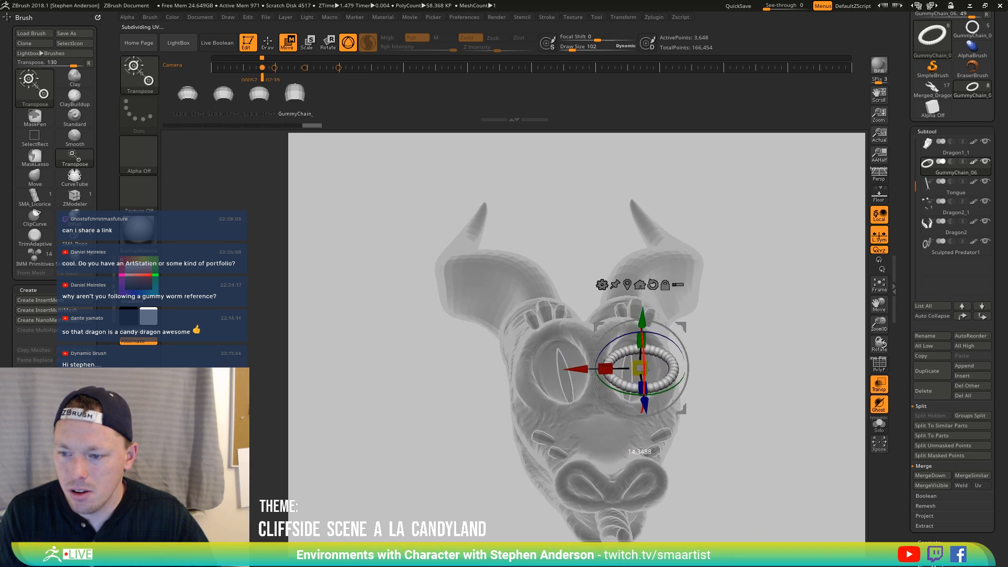
right_drag(654, 351, 750, 336)
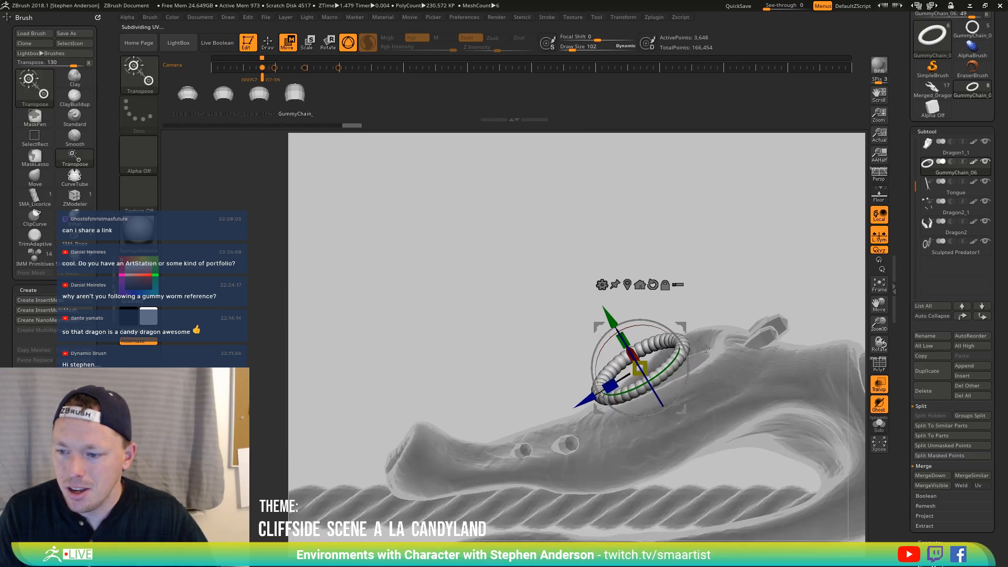
drag(678, 326, 702, 323)
right_drag(703, 324, 638, 347)
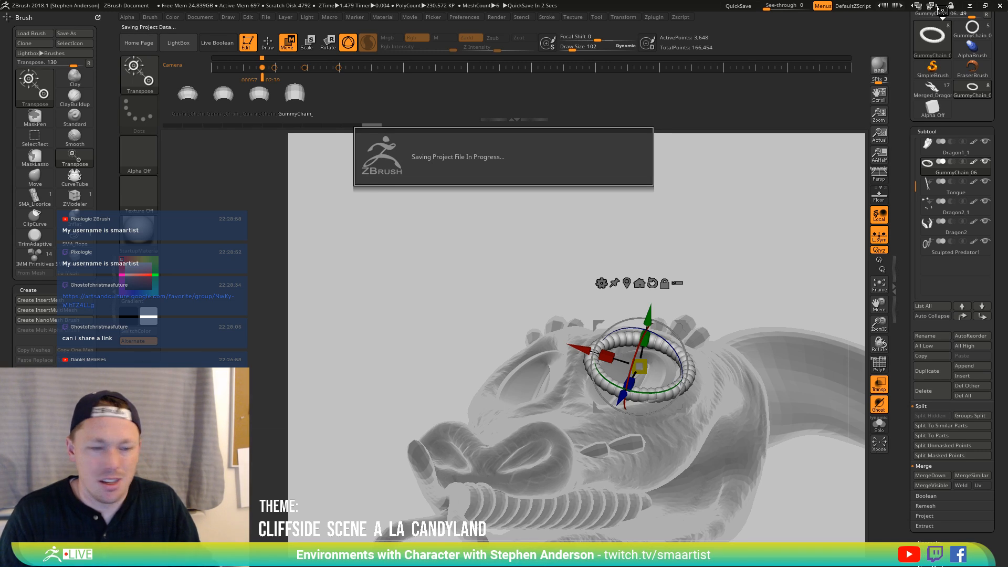
drag(711, 234, 745, 316)
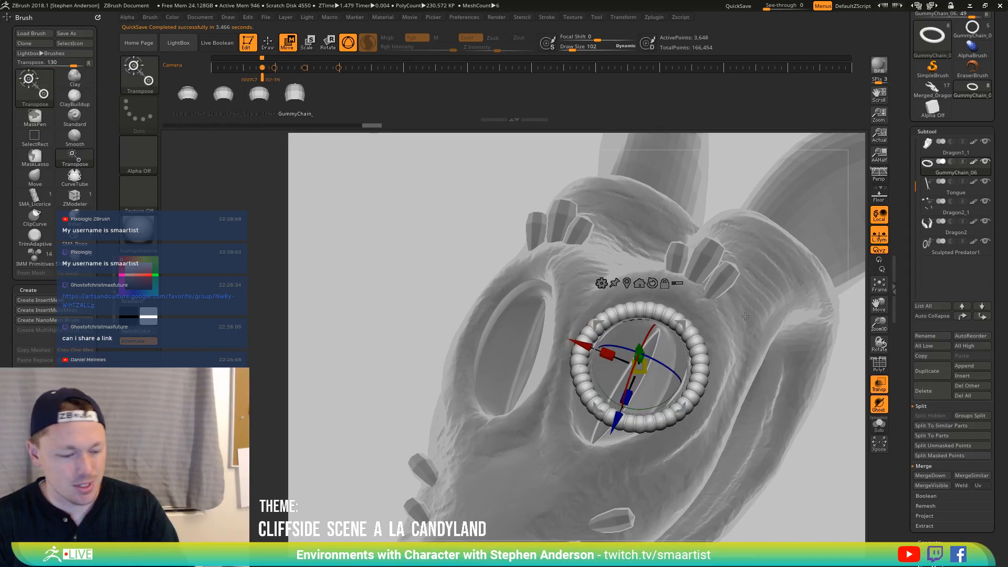
right_drag(640, 394, 633, 408)
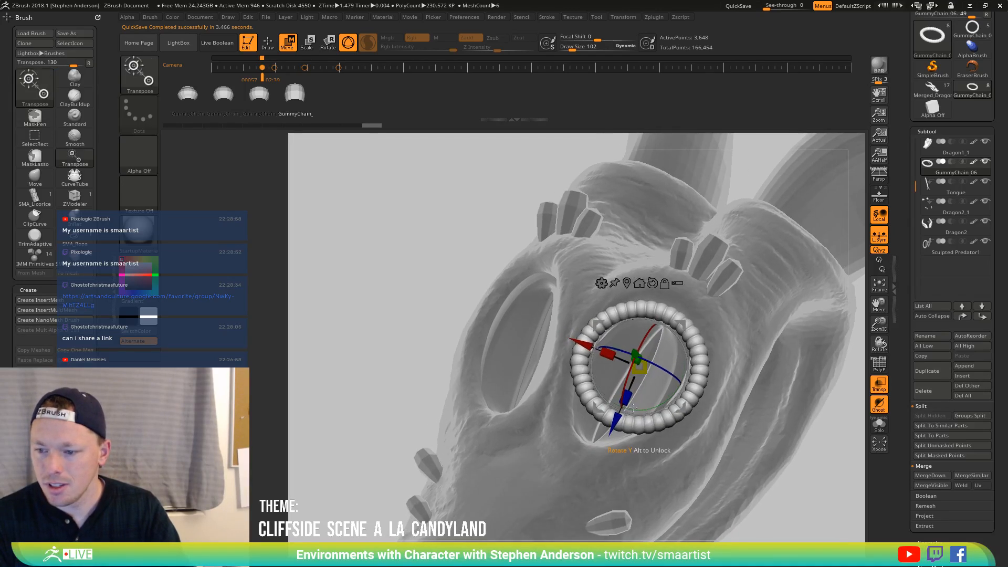
drag(626, 398, 630, 403)
Reshape the gummy ring into an oval matching the eye socket, using the Move brush at draw size 1873
key(b)
key(m)
key(v)
mouse_move(488, 397)
mouse_down()
mouse_move(626, 400)
mouse_move(581, 414)
mouse_up()
key(s)
drag(579, 358, 571, 358)
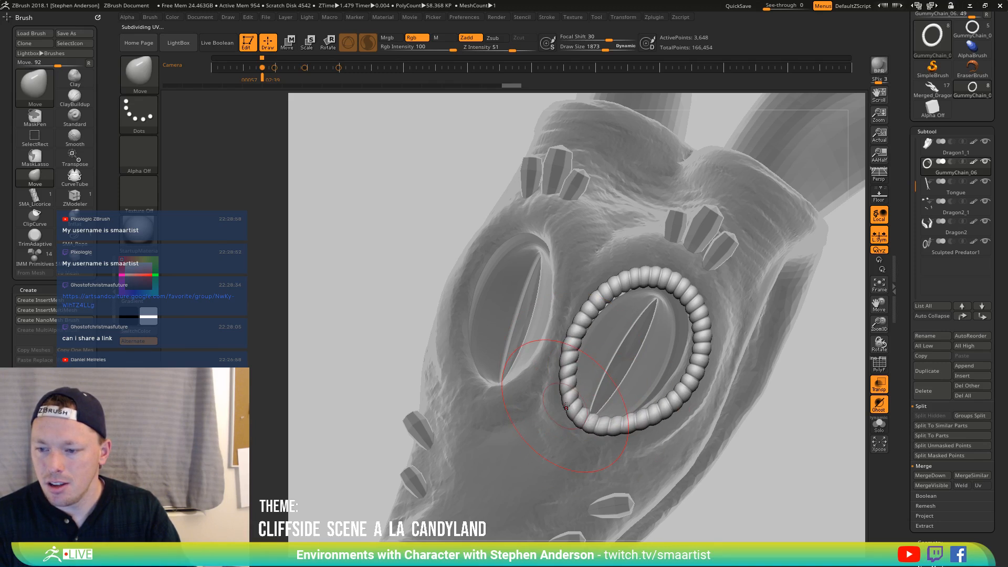
right_drag(566, 405, 684, 353)
key(shift+f)
key(shift+f)
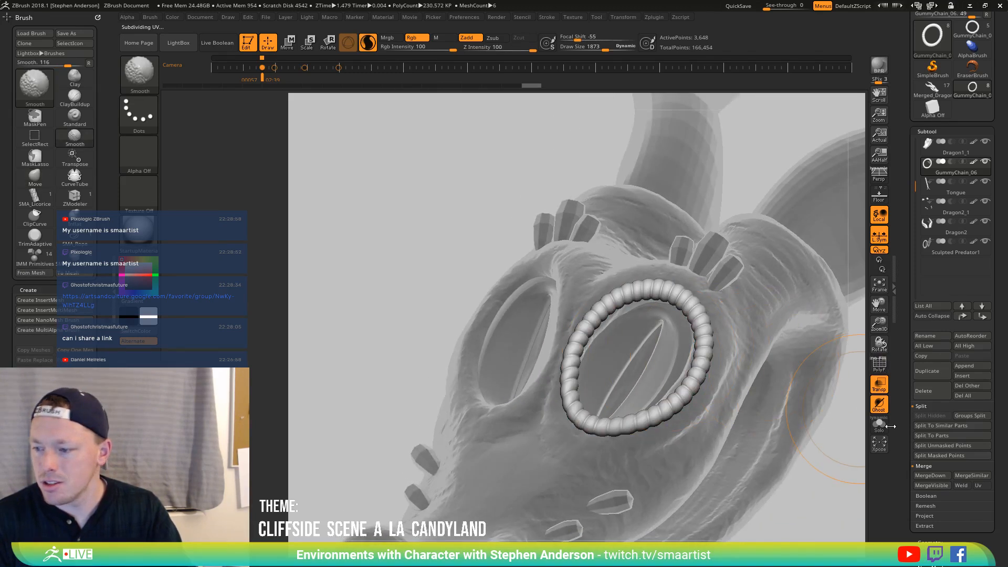
Turn off transparency and pull the ring's upper and outer edges to follow the eye rim
click(879, 386)
mouse_move(835, 402)
right_down()
mouse_move(686, 374)
mouse_move(641, 291)
right_up()
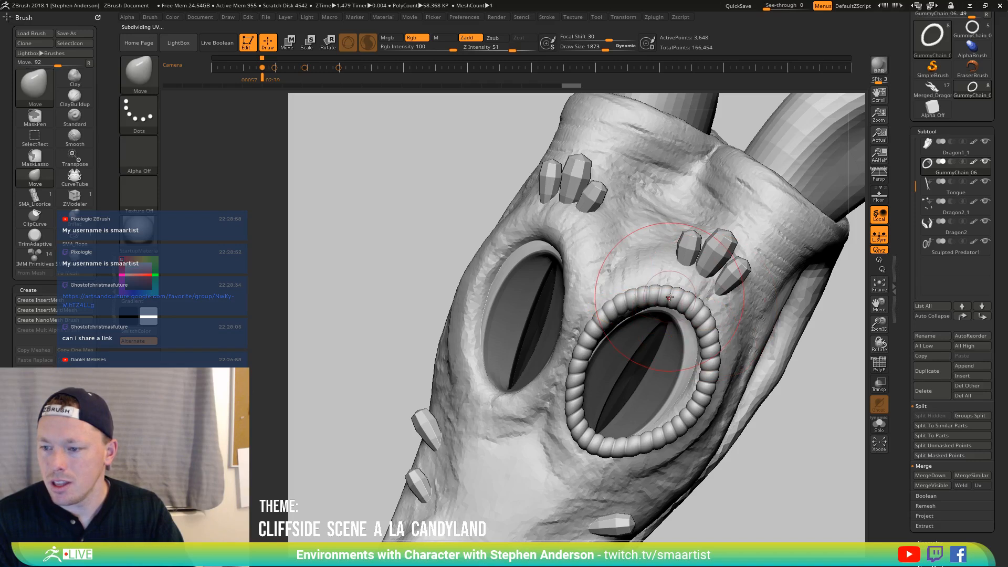
mouse_move(647, 310)
right_down()
mouse_move(656, 287)
mouse_move(688, 294)
right_up()
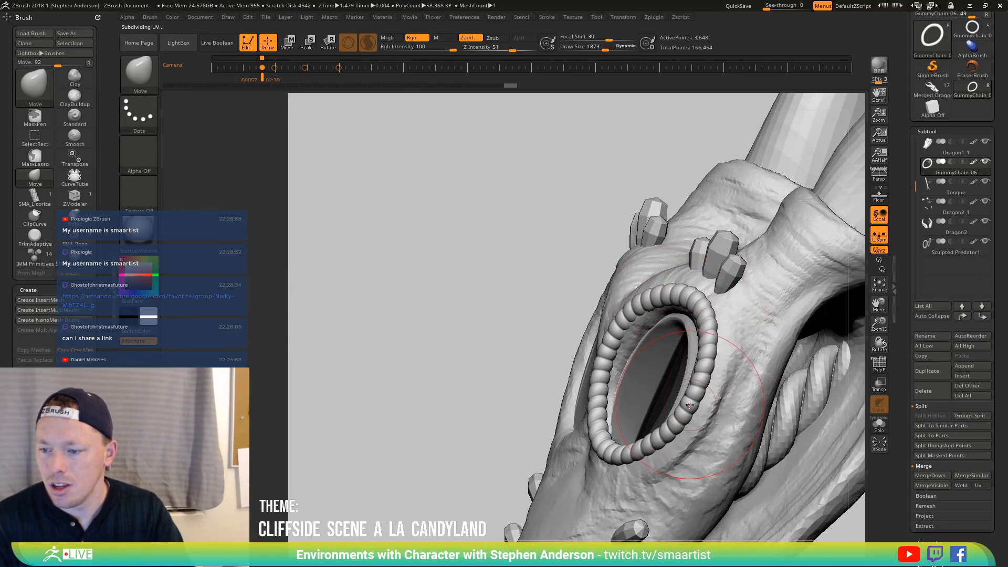
right_drag(678, 408, 701, 360)
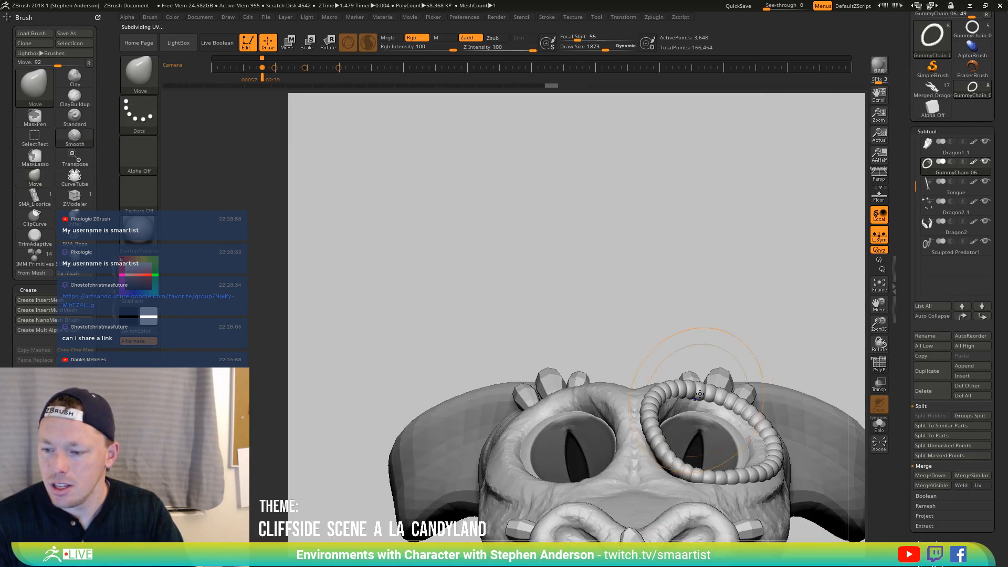
Try further Move brush adjustments to the ring around the eye and undo them
mouse_move(690, 467)
alt+right_down()
mouse_move(538, 351)
mouse_move(505, 339)
mouse_move(556, 366)
alt+right_up()
mouse_move(556, 366)
mouse_down()
mouse_move(602, 348)
mouse_move(592, 351)
mouse_up()
right_drag(592, 351, 570, 315)
mouse_move(570, 315)
ctrl+right_down()
mouse_move(566, 270)
mouse_move(531, 364)
mouse_move(634, 397)
mouse_move(808, 346)
ctrl+right_up()
key(ctrl+z)
key(ctrl+z)
key(ctrl+z)
key(ctrl+z)
key(ctrl+z)
key(ctrl+z)
key(ctrl+z)
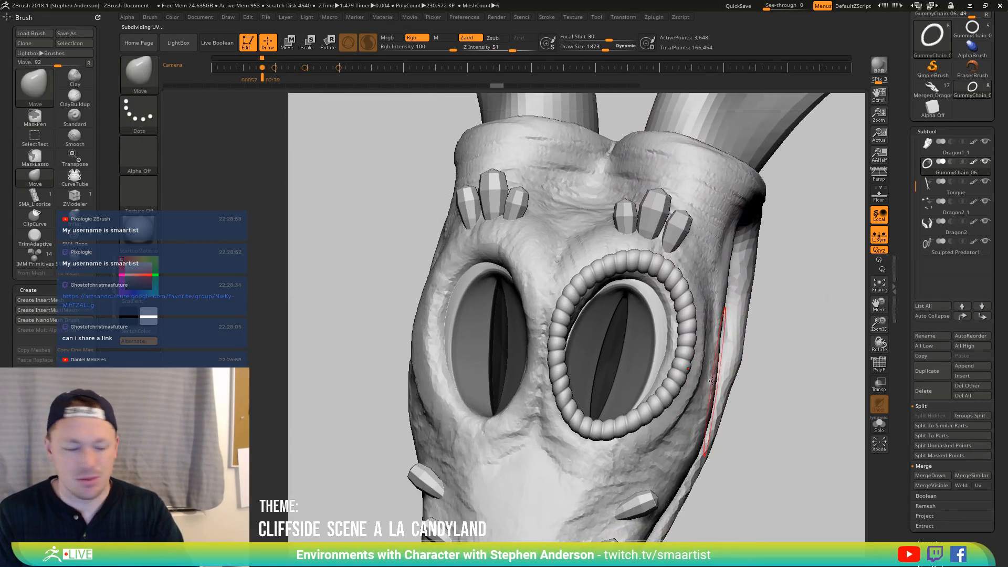
Push the gummy ring down inside the head to clear the eye area, and return to Draw mode
key(w)
key(ctrl+z)
right_drag(718, 345, 619, 302)
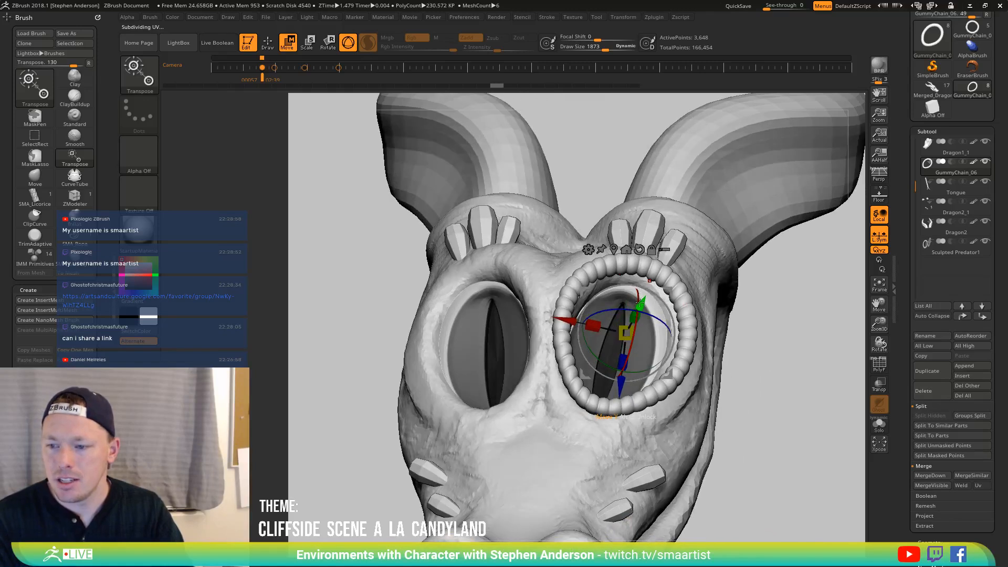
drag(640, 302, 613, 356)
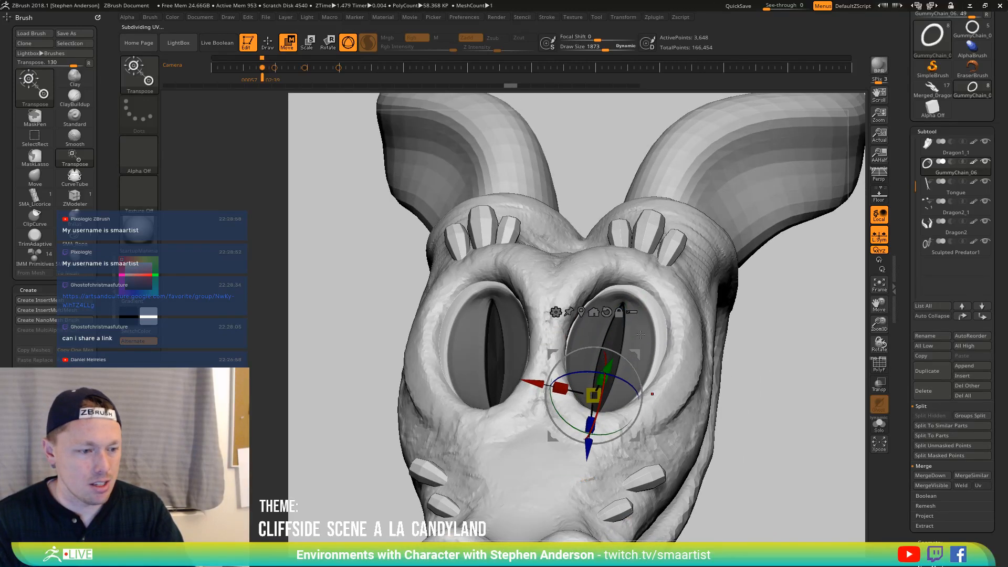
key(q)
right_drag(628, 332, 626, 387)
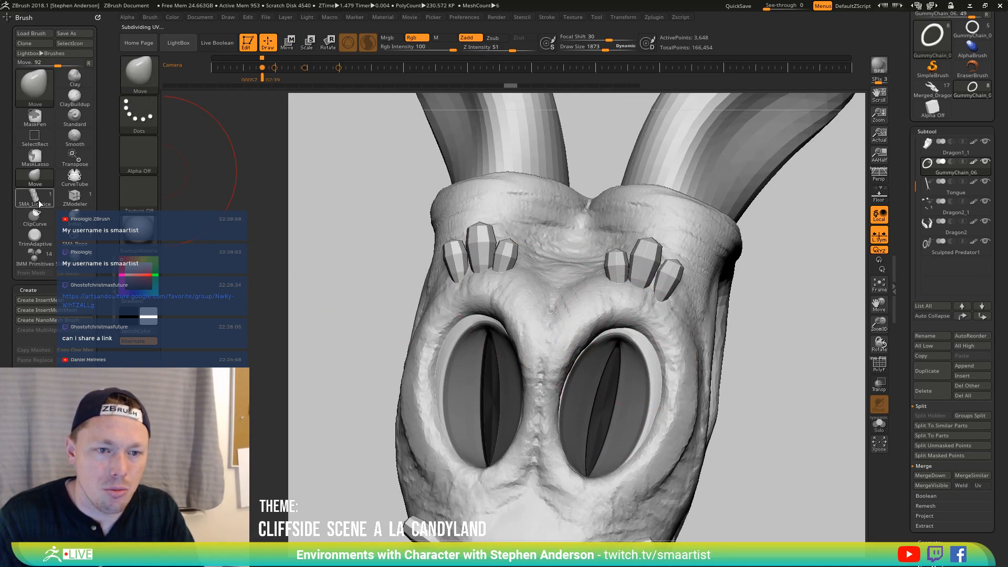
Choose the SMA_GummyWorm brush, set its draw size to 1141, and turn off local symmetry
click(40, 254)
right_drag(618, 318, 611, 336)
key(s)
drag(626, 355, 615, 355)
alt+right_drag(604, 362, 571, 289)
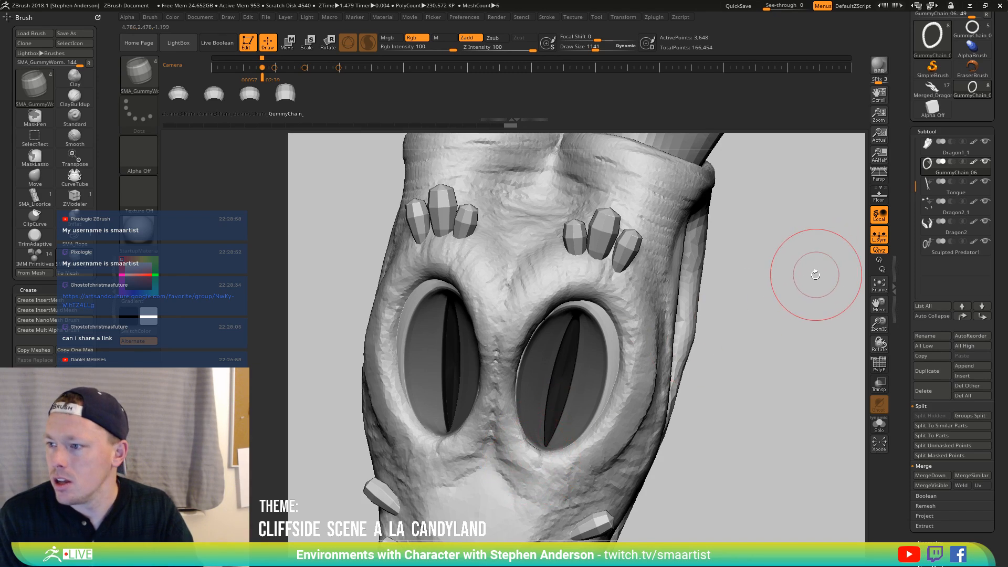
right_drag(776, 310, 792, 270)
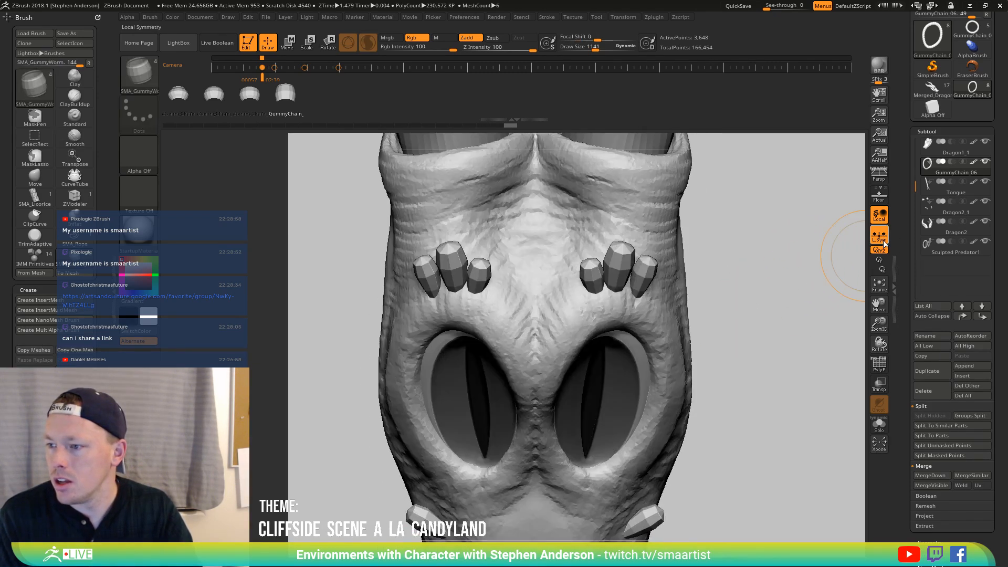
mouse_move(725, 360)
right_down()
mouse_move(672, 412)
mouse_move(674, 391)
right_up()
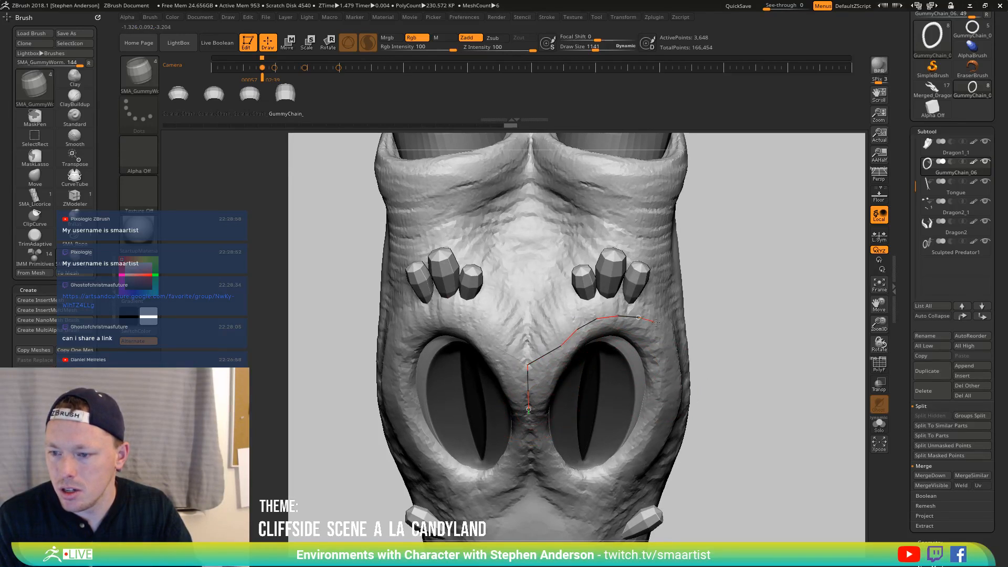
Draw a mirrored gummy chain curve around the eye sockets and thin its segments with a draw size of 697
drag(656, 322, 688, 384)
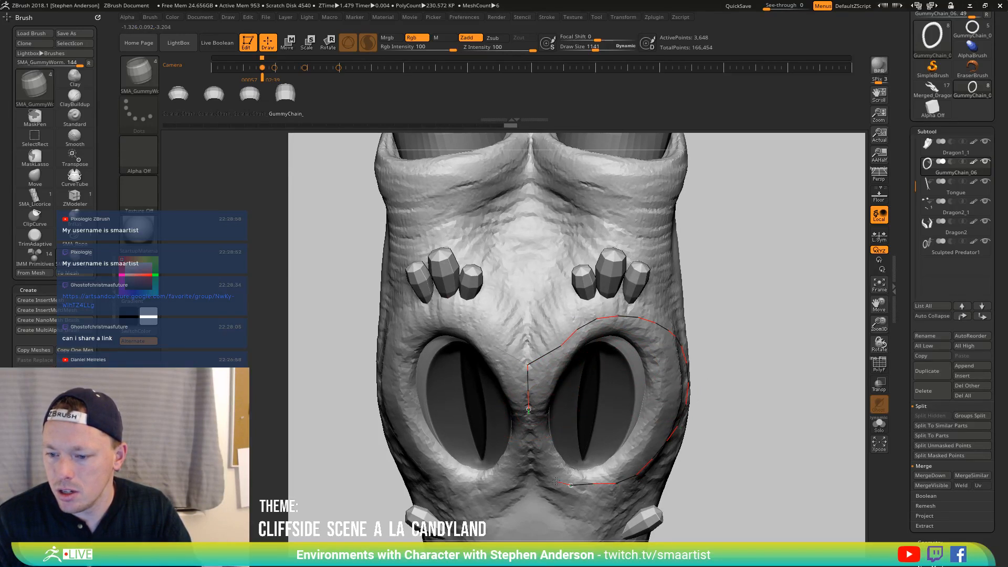
drag(540, 433, 555, 394)
mouse_move(616, 481)
right_down()
mouse_move(611, 393)
mouse_move(675, 405)
mouse_move(604, 368)
mouse_move(598, 355)
mouse_move(622, 321)
mouse_move(600, 345)
right_up()
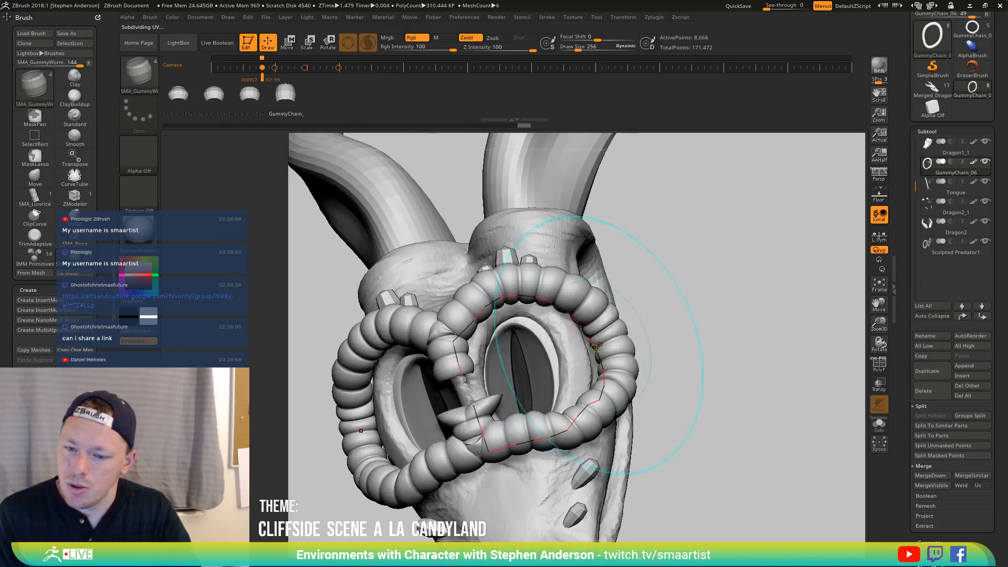
key(s)
drag(692, 336, 681, 335)
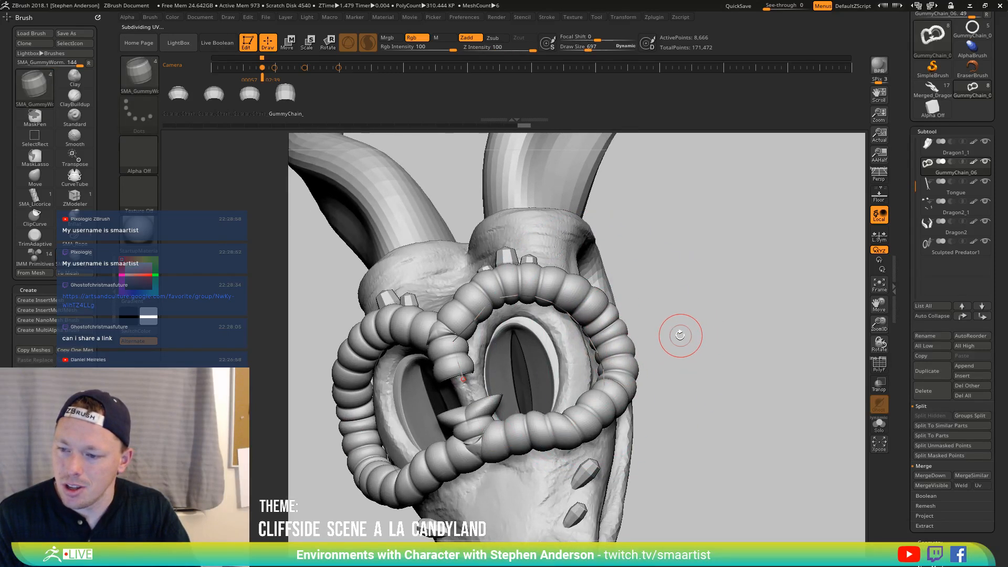
click(607, 355)
Pull the chain curve's lower end up the bridge between the eyes to meet its start
mouse_move(678, 349)
right_down()
mouse_move(650, 334)
mouse_move(655, 359)
mouse_move(675, 355)
right_up()
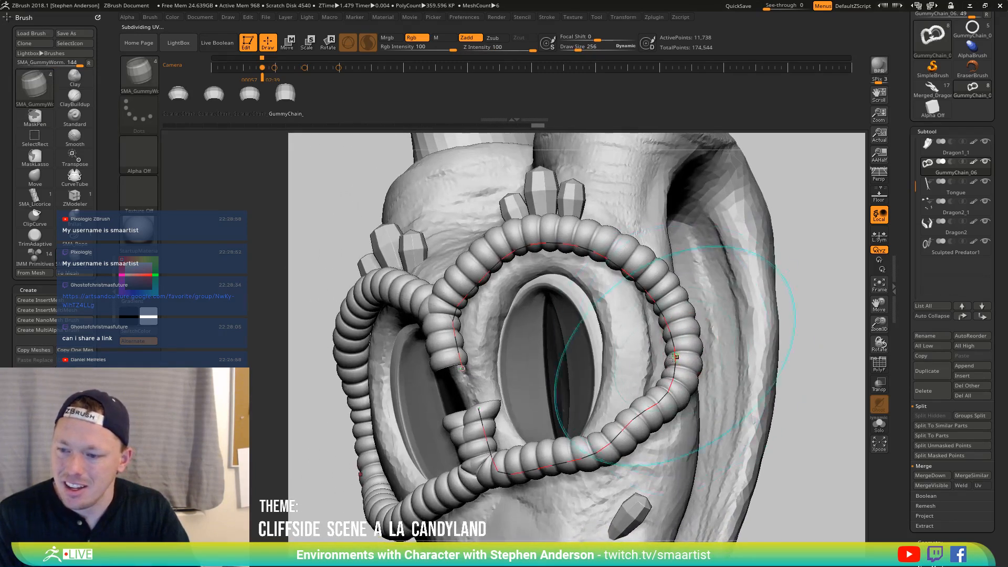
right_drag(539, 423, 582, 415)
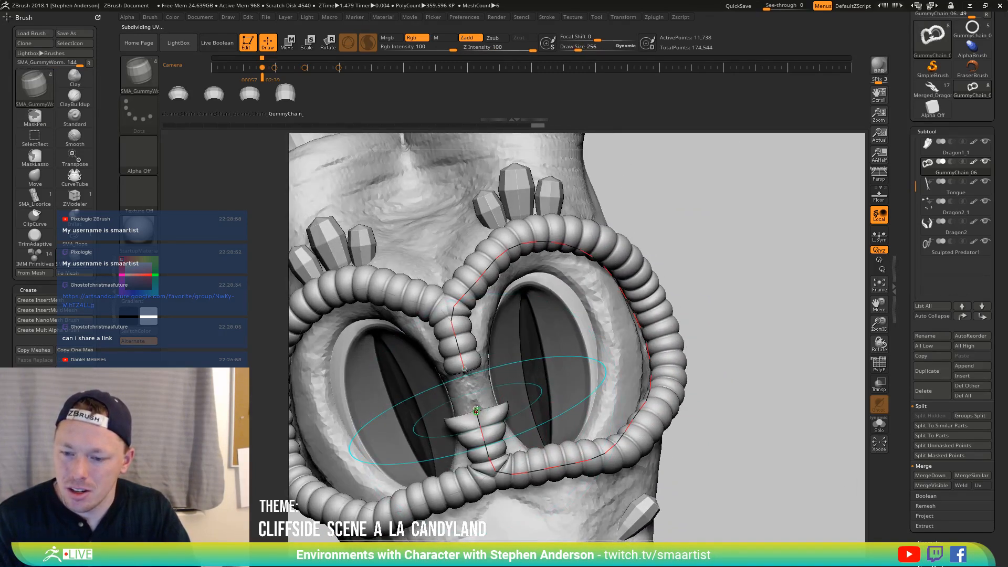
drag(483, 406, 466, 373)
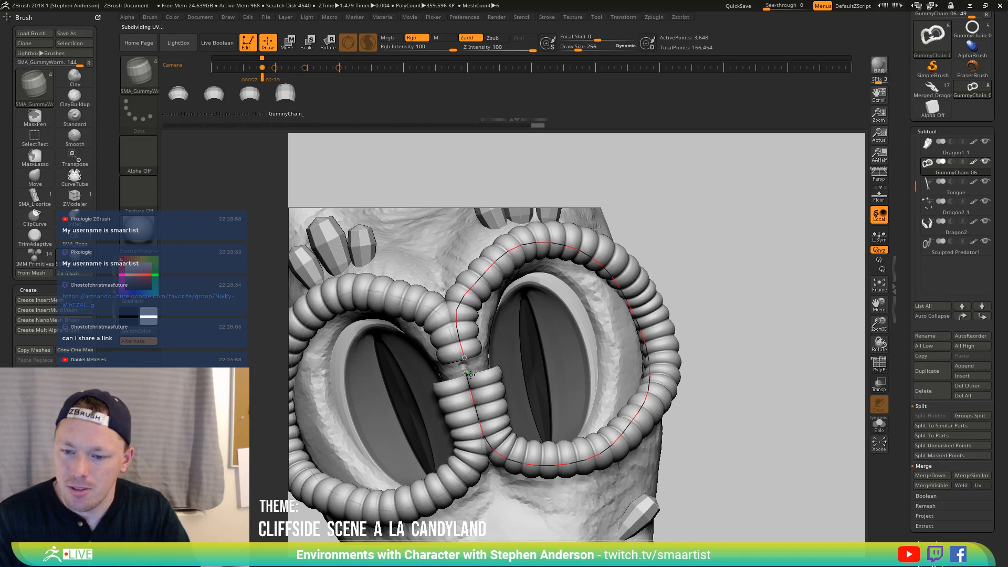
Restrict the gummy chain to a single eye and pull its open ends together along the inner side of the socket
click(497, 404)
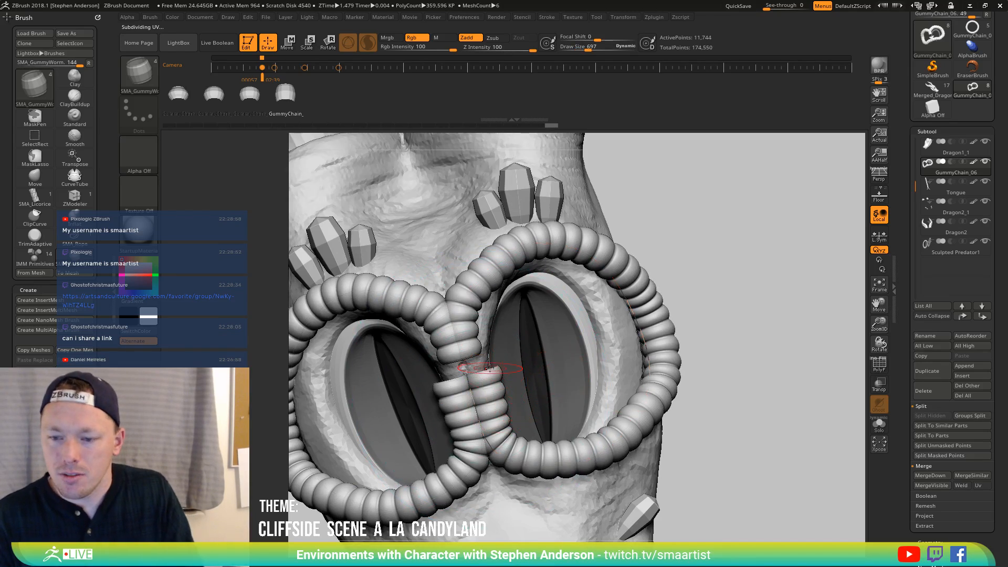
click(461, 341)
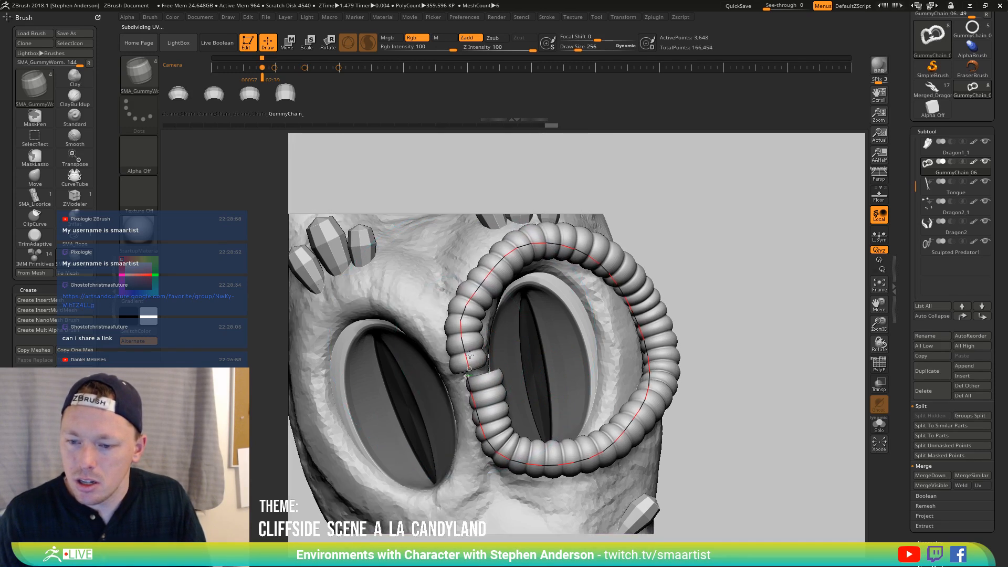
mouse_move(509, 356)
right_down()
mouse_move(465, 330)
mouse_move(512, 344)
right_up()
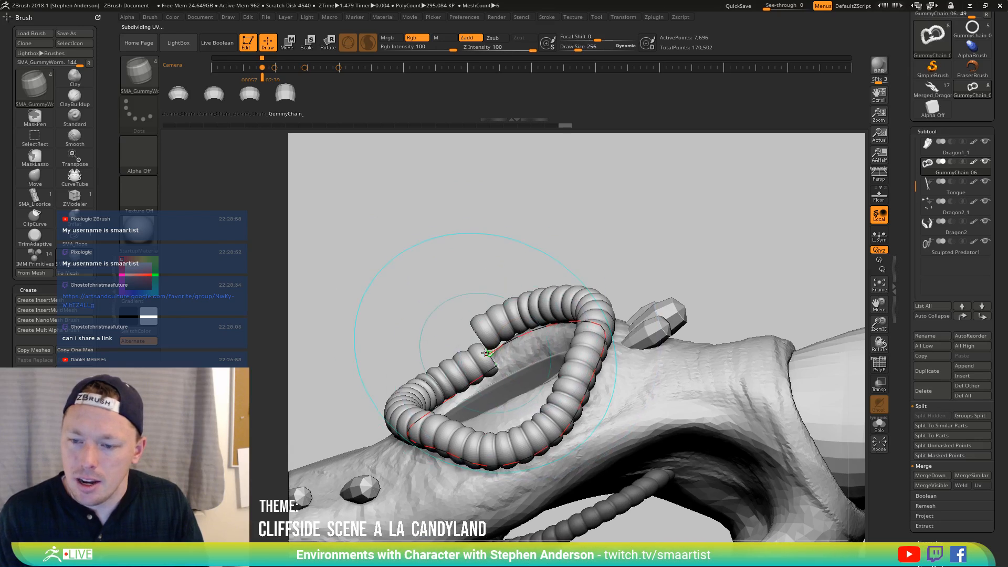
drag(491, 353, 501, 370)
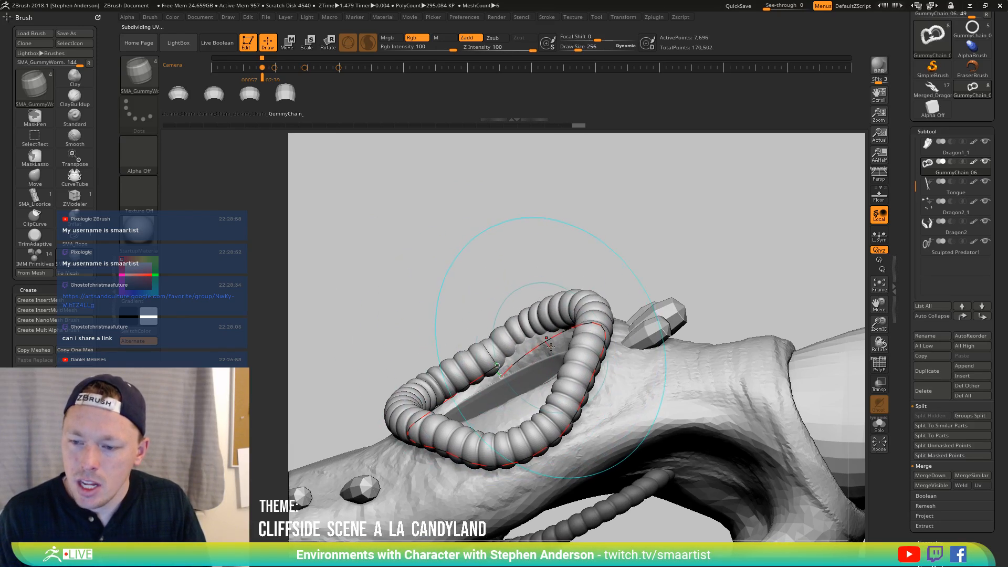
click(554, 17)
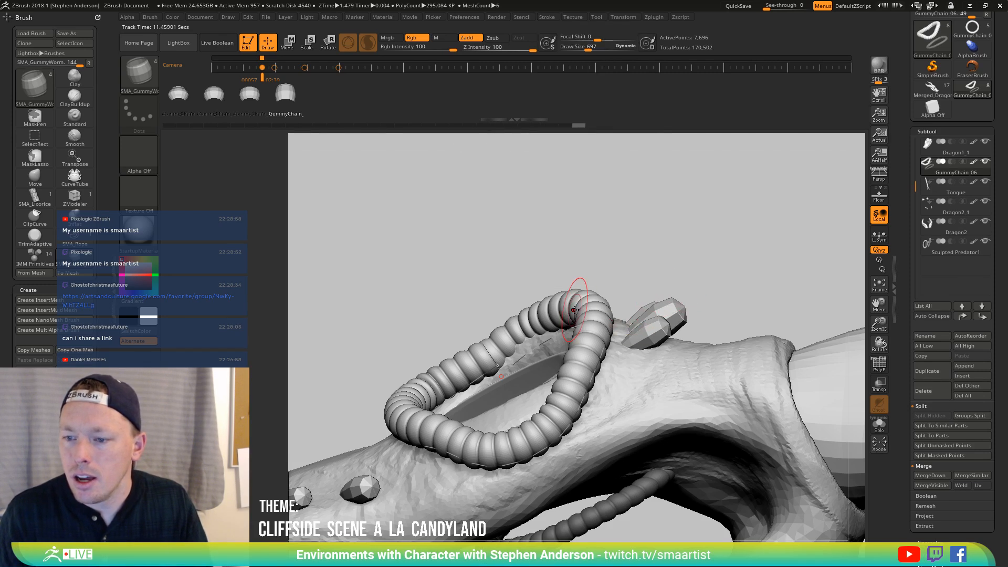
Reshape the chain curve along the upper inner edge of the eye socket, undoing the unwanted adjustments
mouse_move(641, 288)
mouse_down()
mouse_move(585, 315)
mouse_move(554, 350)
mouse_up()
drag(593, 294, 638, 370)
right_drag(559, 379, 528, 325)
key(ctrl+z)
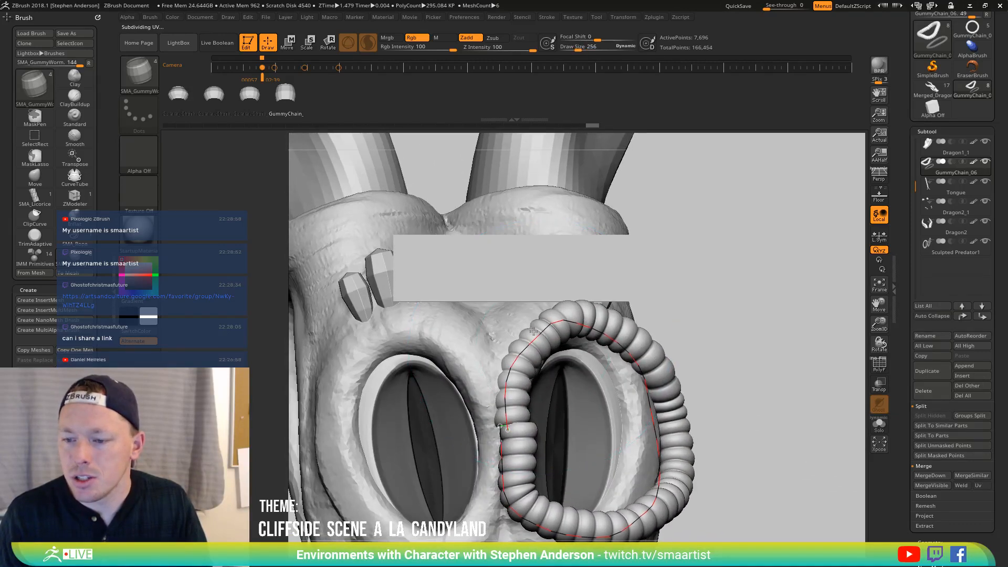
right_drag(564, 363, 526, 349)
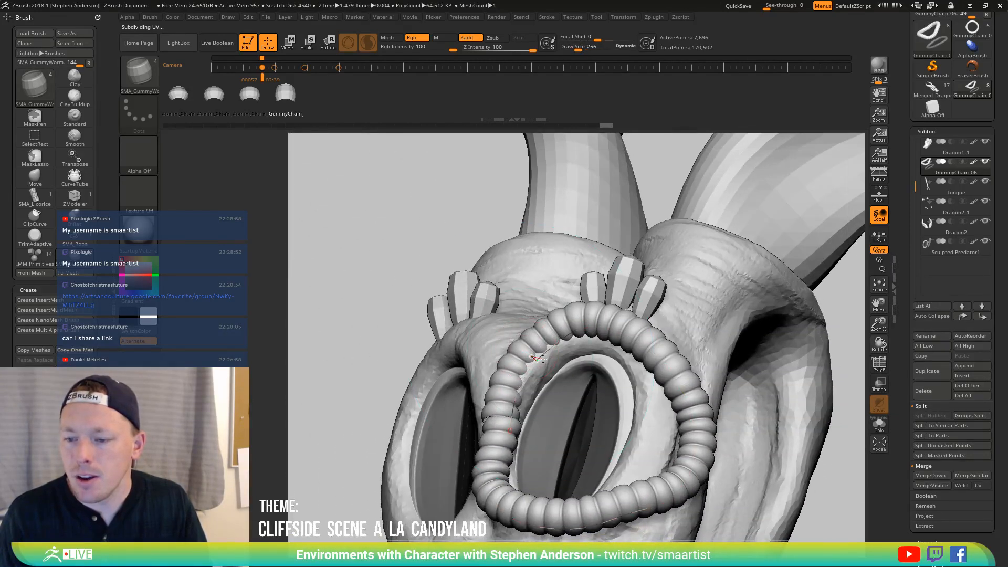
click(537, 358)
key(ctrl+z)
click(542, 372)
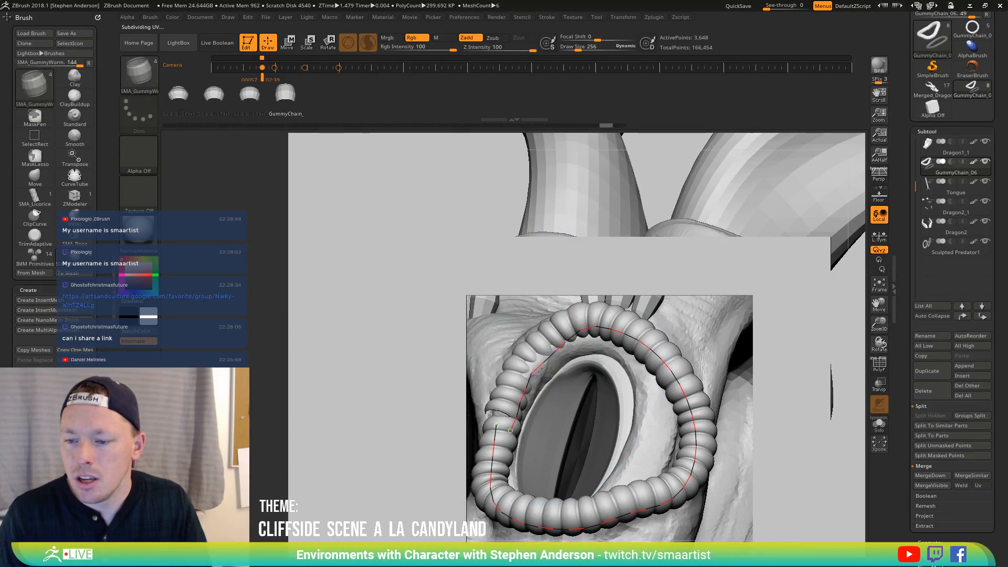
Pull the chain curve around the upper and outer rim of the eye to follow the socket's shape
right_drag(579, 348, 589, 345)
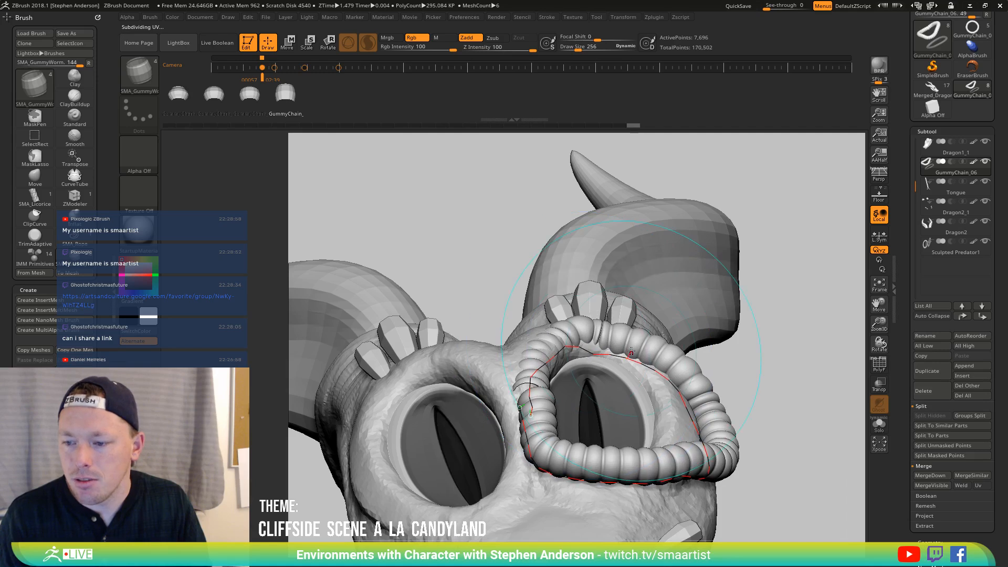
right_drag(649, 367, 686, 383)
right_drag(690, 332, 695, 357)
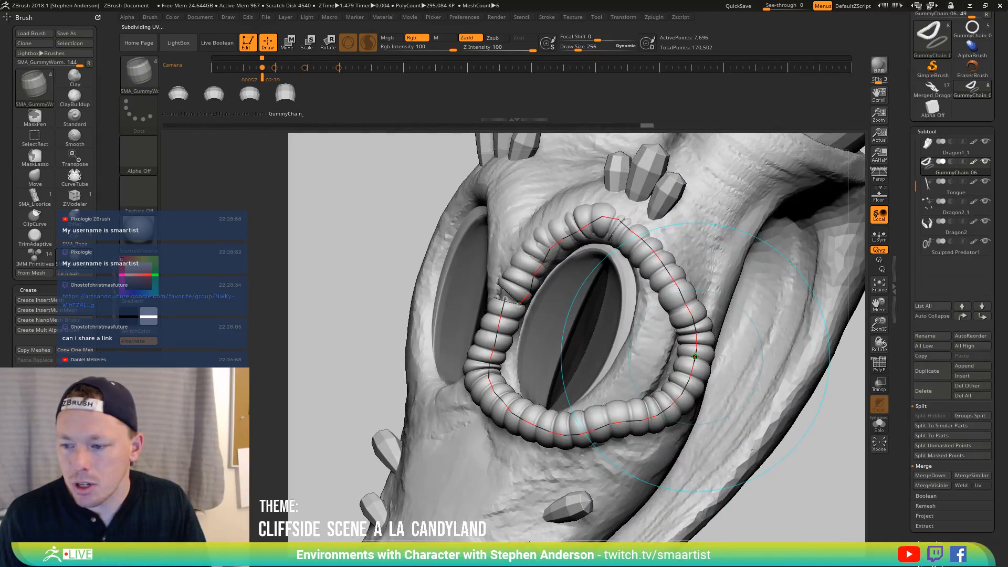
drag(694, 357, 695, 358)
right_drag(674, 379, 642, 283)
mouse_move(582, 232)
right_down()
mouse_move(565, 232)
mouse_move(578, 303)
mouse_move(534, 338)
mouse_move(514, 329)
mouse_move(526, 332)
right_up()
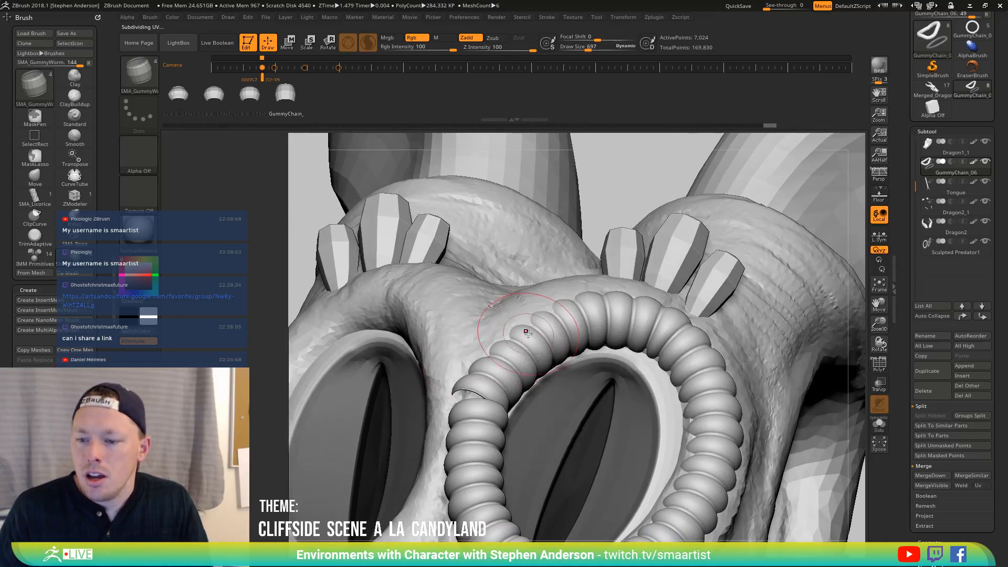
Tighten the gummy chain into an even oval around the eye and release its editing curve
drag(540, 358, 551, 379)
mouse_move(556, 376)
right_down()
mouse_move(505, 395)
mouse_move(546, 351)
mouse_move(491, 375)
mouse_move(547, 359)
right_up()
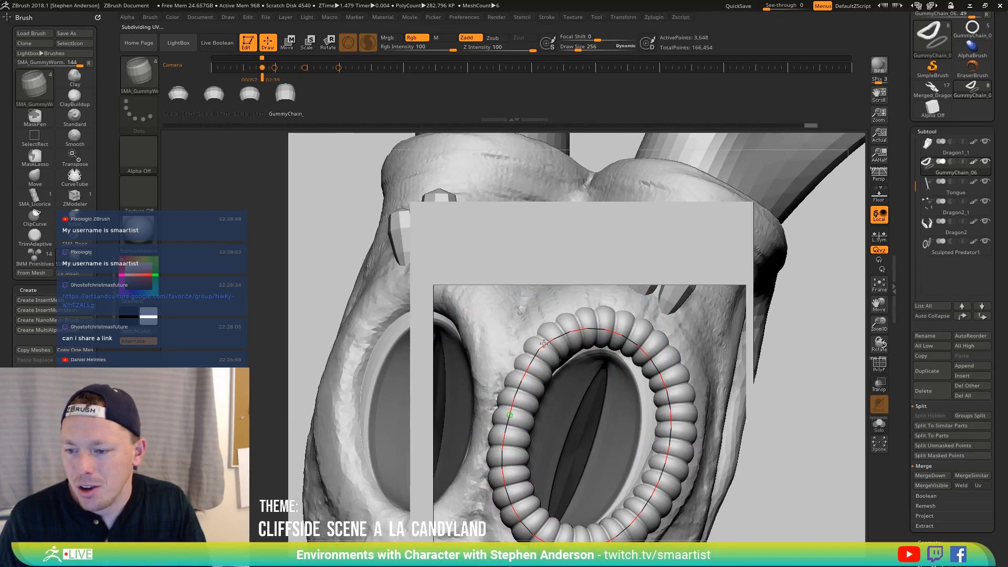
click(546, 342)
click(557, 346)
mouse_move(557, 346)
right_down()
mouse_move(614, 338)
mouse_move(656, 374)
mouse_move(645, 362)
mouse_move(590, 369)
mouse_move(643, 341)
mouse_move(595, 363)
mouse_move(613, 383)
right_up()
drag(605, 400, 606, 404)
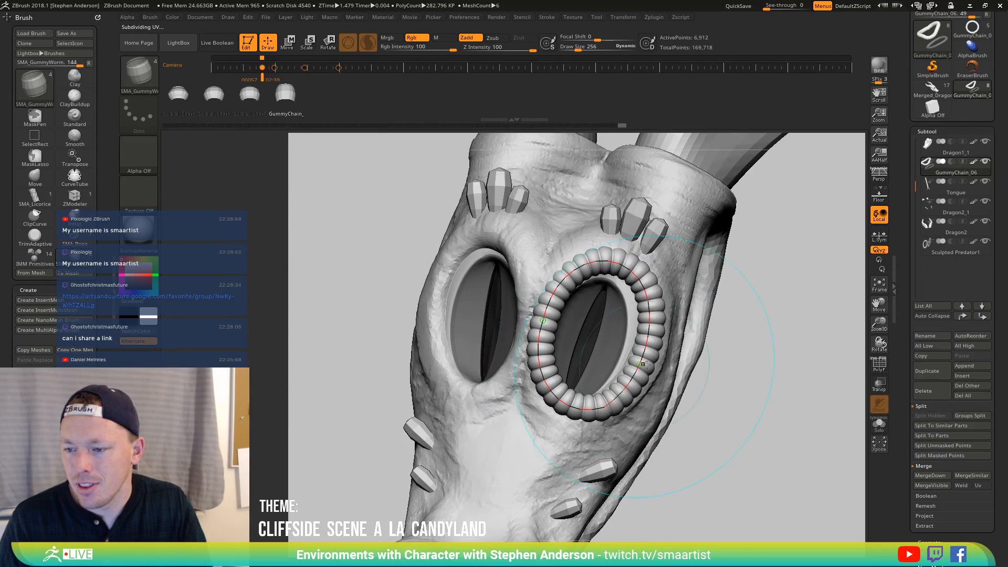
drag(647, 342, 649, 345)
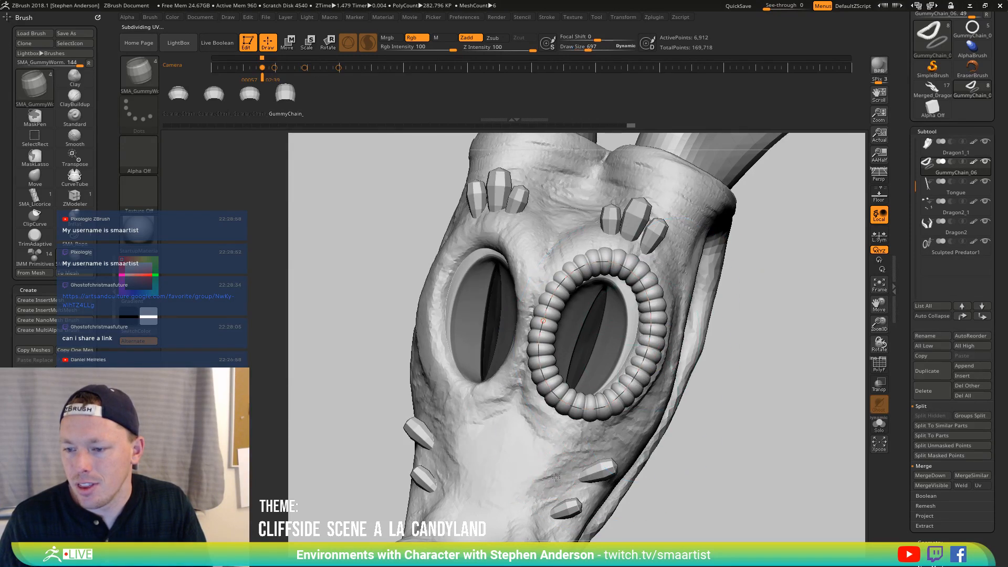
click(556, 478)
right_drag(662, 464, 662, 432)
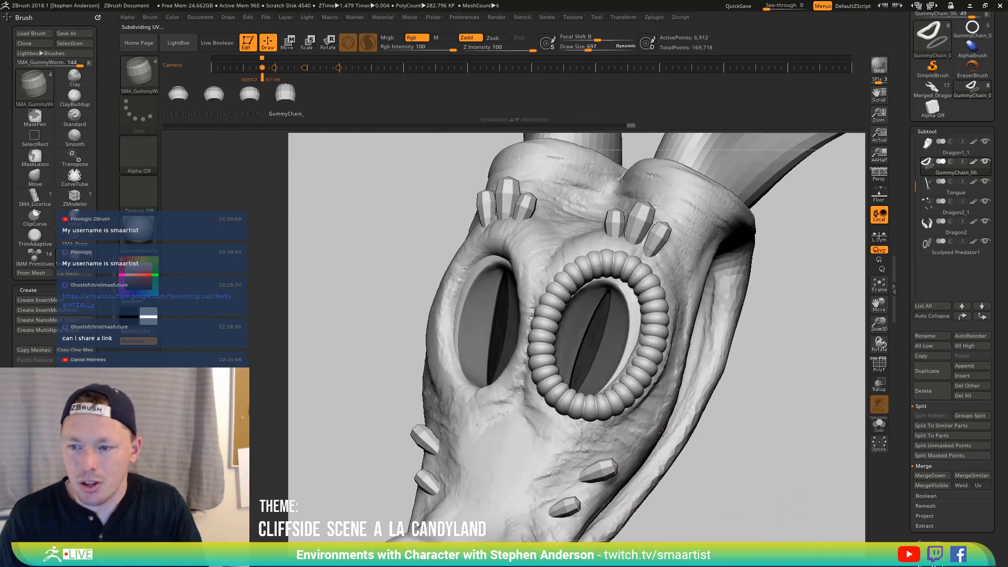
Choose the Move brush and set its draw size to 1739 for adjusting the gummy ring
key(b)
key(m)
key(v)
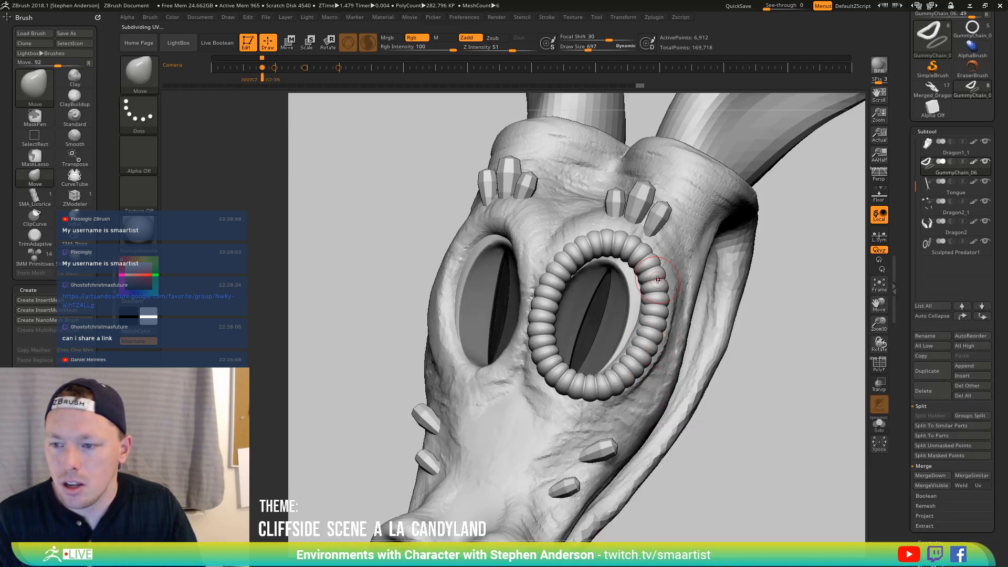
right_drag(658, 279, 601, 244)
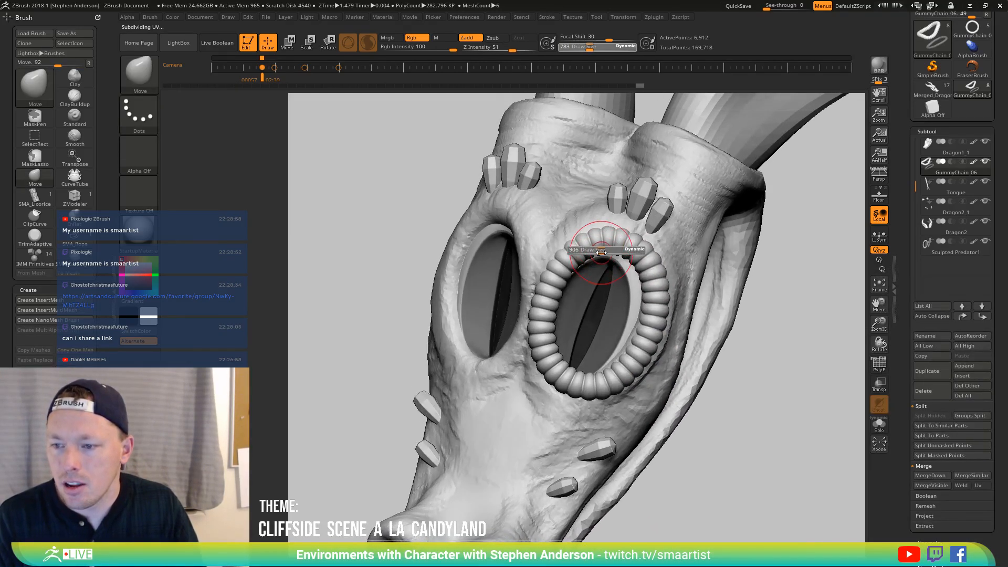
drag(613, 255, 584, 252)
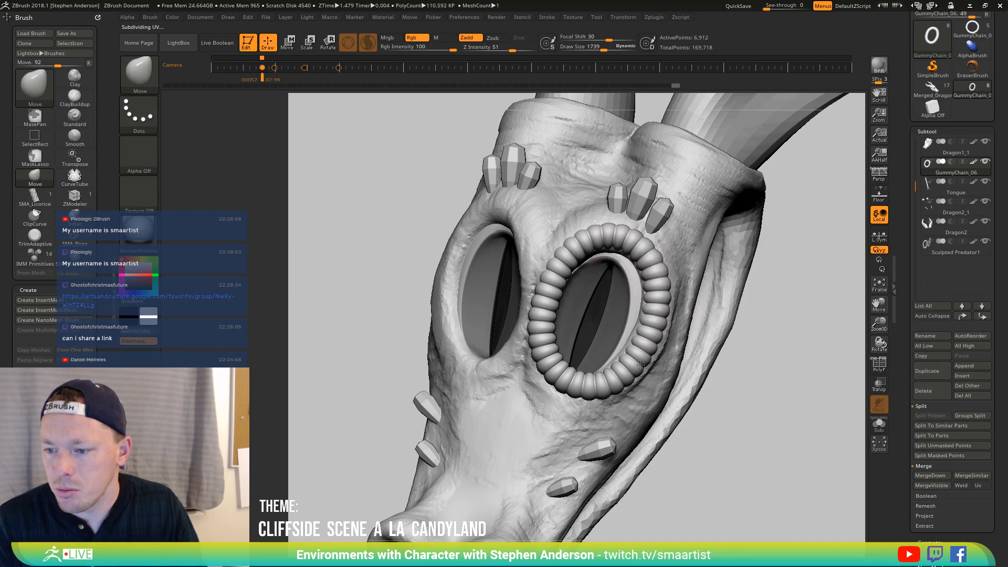
Push the gummy ring's lower and inner segments against the eye socket with the Move brush
right_drag(558, 393, 540, 356)
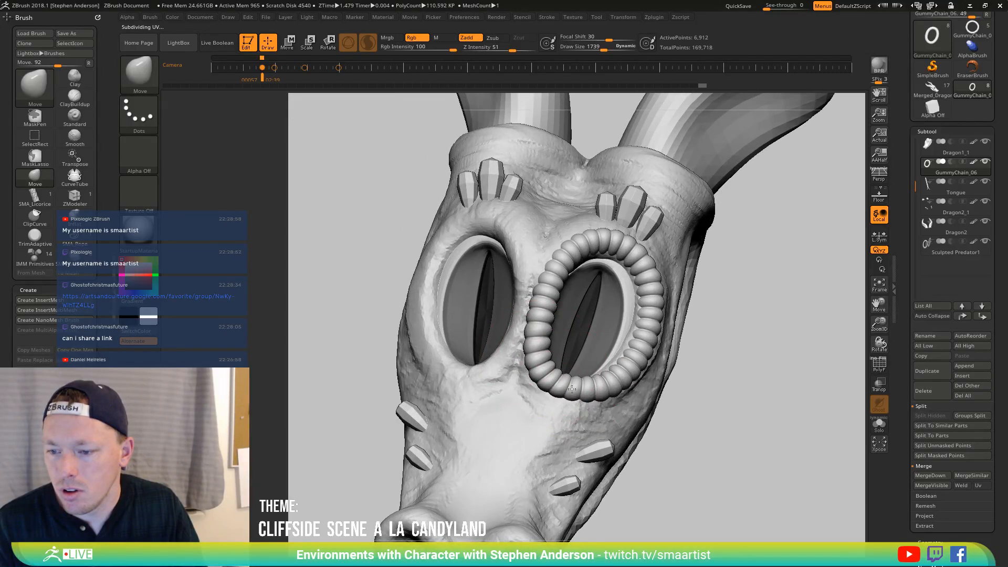
mouse_move(582, 391)
right_down()
mouse_move(567, 396)
mouse_move(519, 364)
right_up()
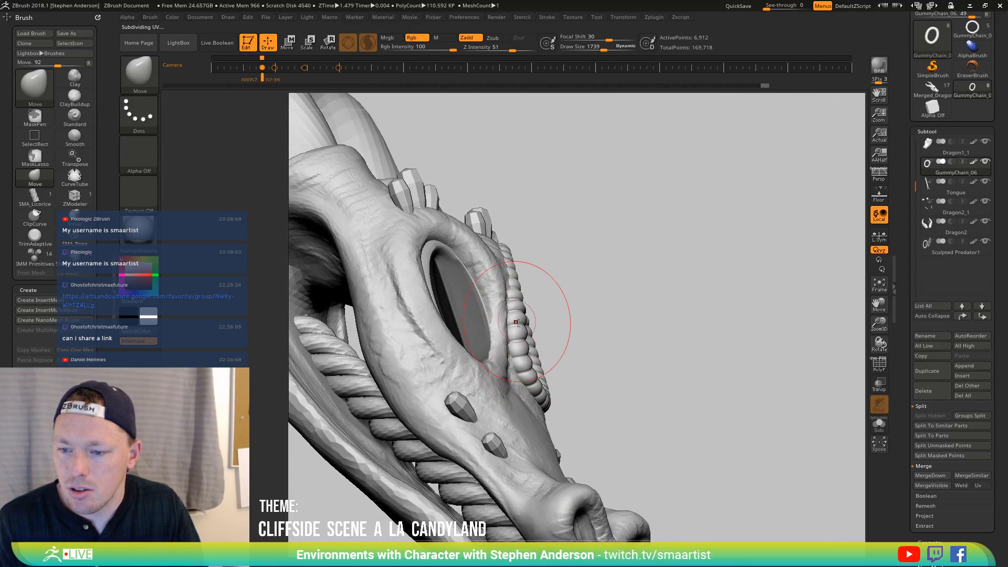
right_drag(539, 385, 513, 353)
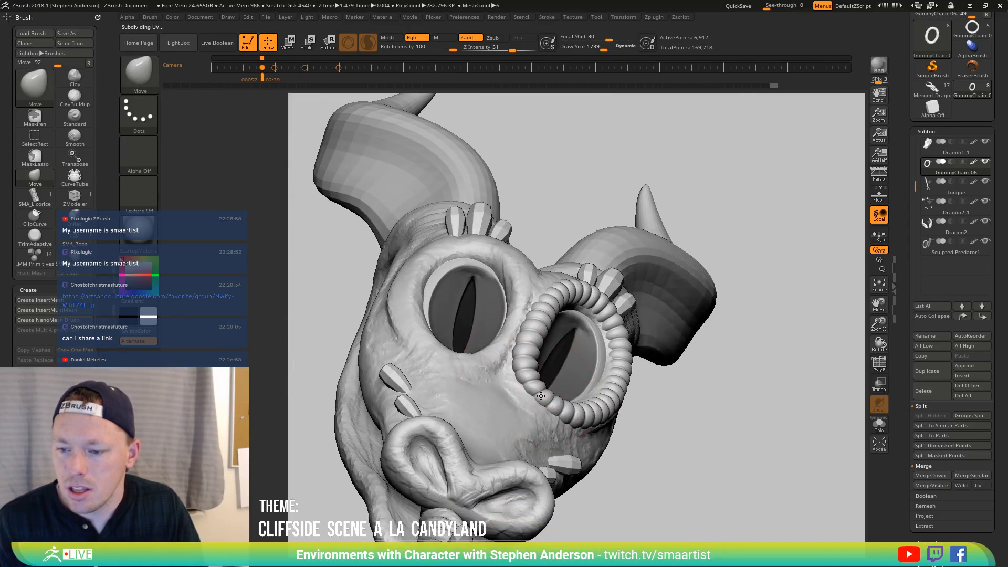
mouse_move(545, 395)
right_down()
mouse_move(560, 344)
mouse_move(663, 385)
mouse_move(572, 361)
mouse_move(543, 363)
mouse_move(534, 379)
right_up()
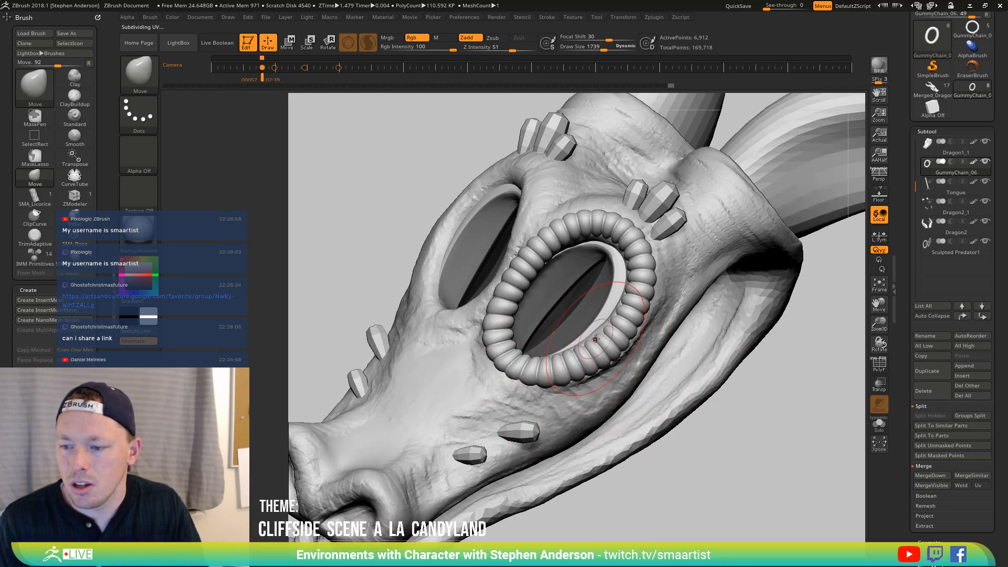
right_drag(618, 361, 632, 345)
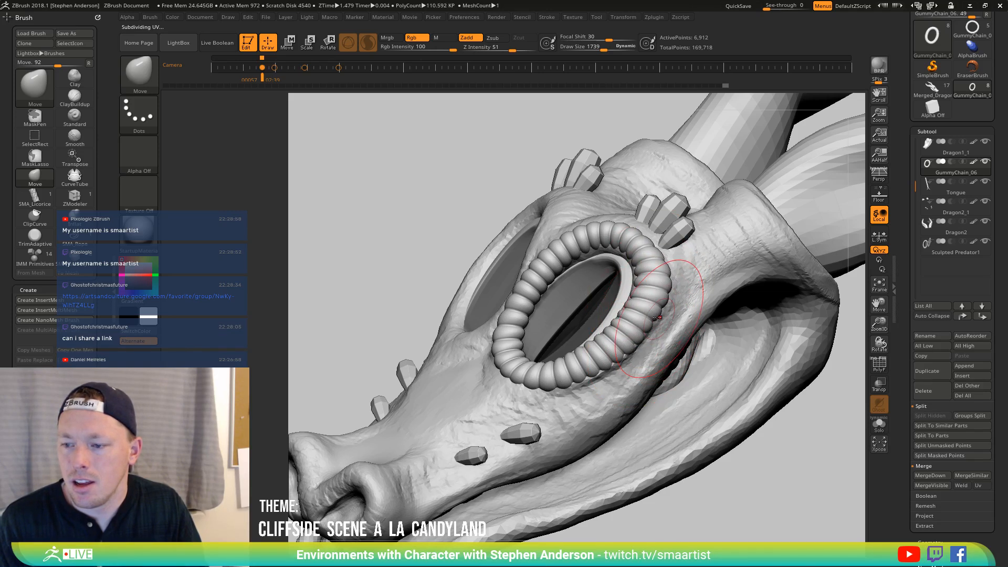
Shape the ring's outer and upper segments to follow the brow ridge beneath the crystal spikes
right_drag(629, 314, 635, 317)
mouse_move(630, 279)
right_down()
mouse_move(637, 362)
mouse_move(576, 290)
right_up()
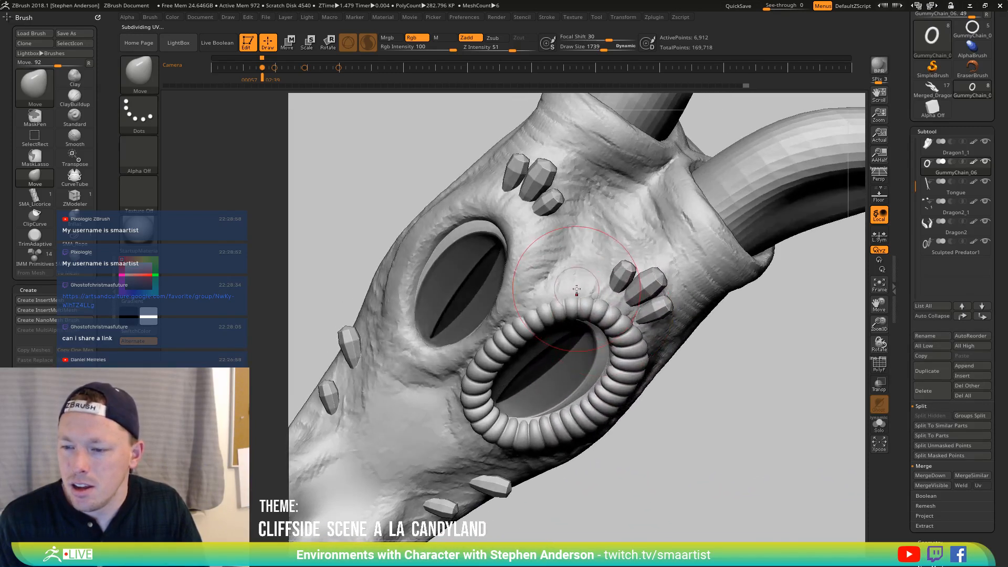
mouse_move(645, 306)
right_down()
mouse_move(578, 319)
mouse_move(611, 344)
mouse_move(544, 375)
mouse_move(547, 295)
mouse_move(582, 291)
mouse_move(587, 315)
right_up()
right_drag(585, 268, 607, 277)
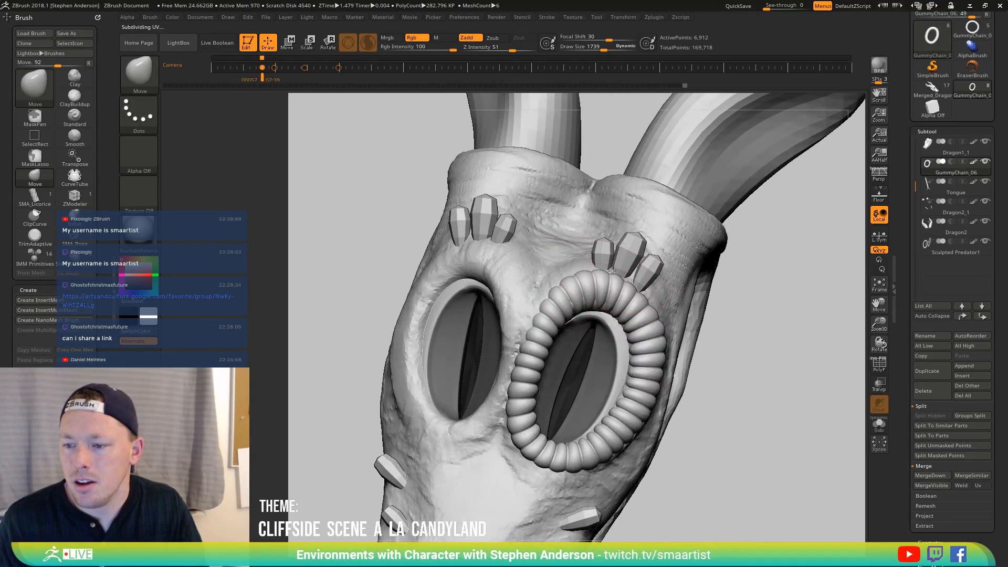
ctrl+right_drag(556, 306, 582, 329)
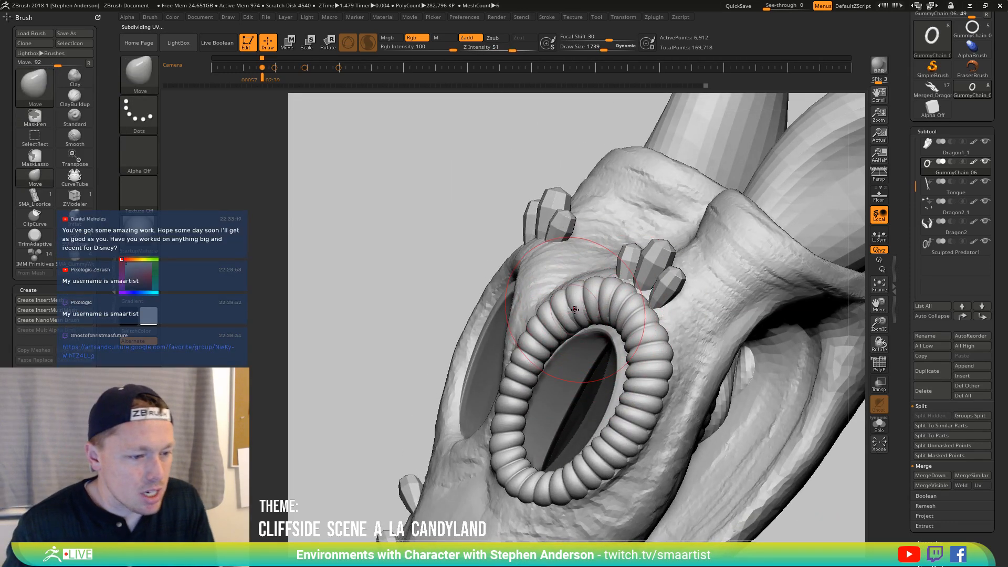
right_drag(601, 331, 622, 337)
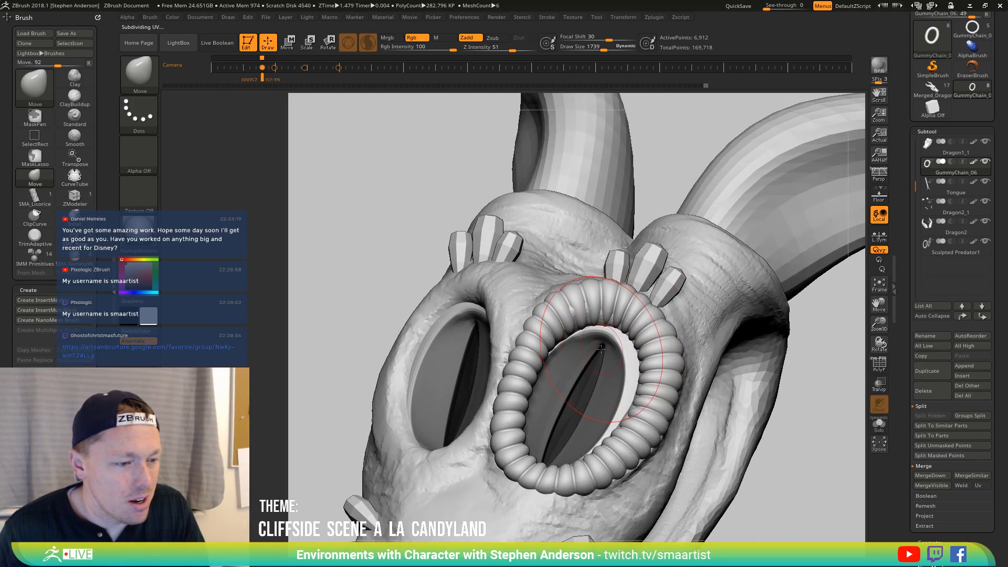
ctrl+right_drag(601, 349, 556, 328)
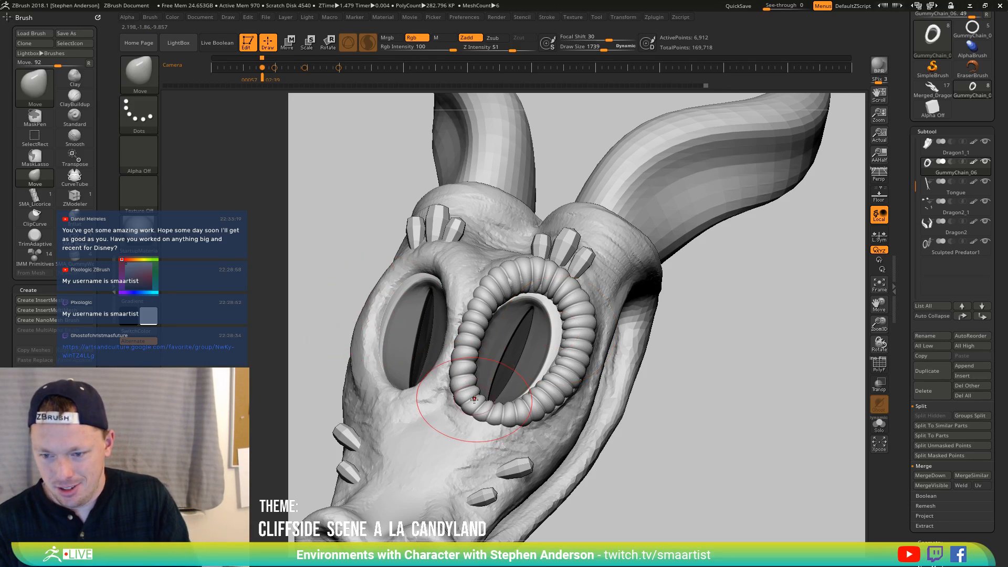
Refine how the ring's lower and bridge-side segments sit on the face, raising the Move draw size to 1965
mouse_move(474, 399)
right_down()
mouse_move(483, 407)
mouse_move(496, 375)
mouse_move(507, 423)
mouse_move(484, 430)
mouse_move(488, 440)
mouse_move(561, 408)
right_up()
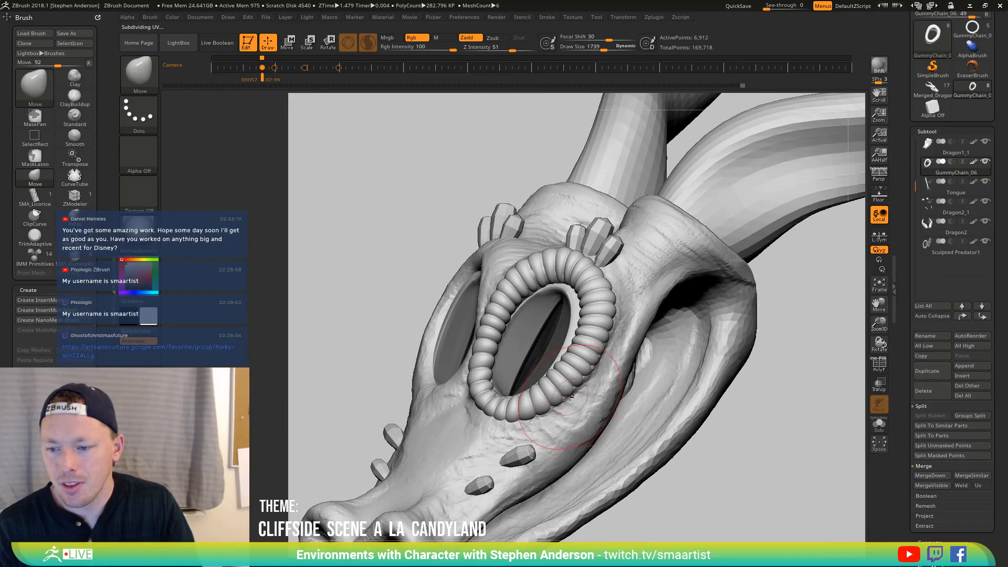
mouse_move(590, 371)
right_down()
mouse_move(574, 343)
mouse_move(623, 319)
mouse_move(629, 284)
mouse_move(612, 326)
mouse_move(595, 277)
mouse_move(591, 302)
mouse_move(566, 314)
mouse_move(555, 409)
right_up()
drag(550, 406, 548, 406)
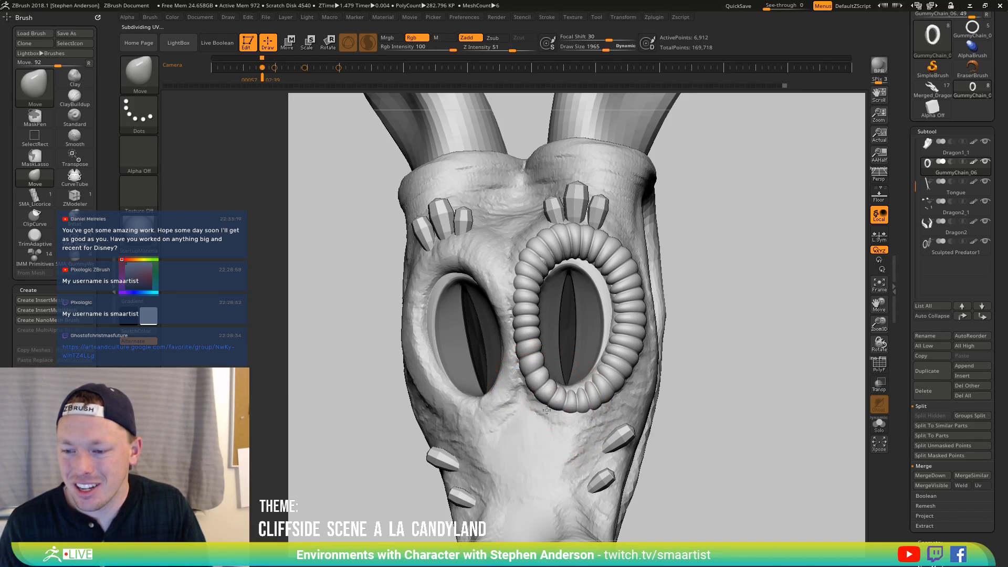
mouse_move(634, 389)
right_down()
mouse_move(597, 405)
mouse_move(572, 389)
mouse_move(559, 400)
mouse_move(538, 393)
mouse_move(544, 379)
mouse_move(582, 389)
mouse_move(554, 397)
right_up()
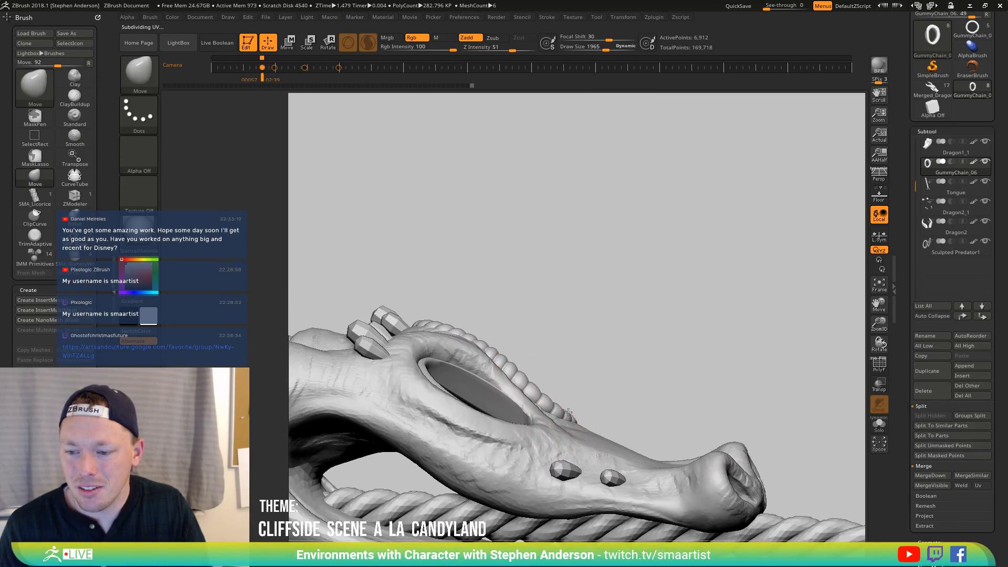
right_drag(572, 414, 578, 416)
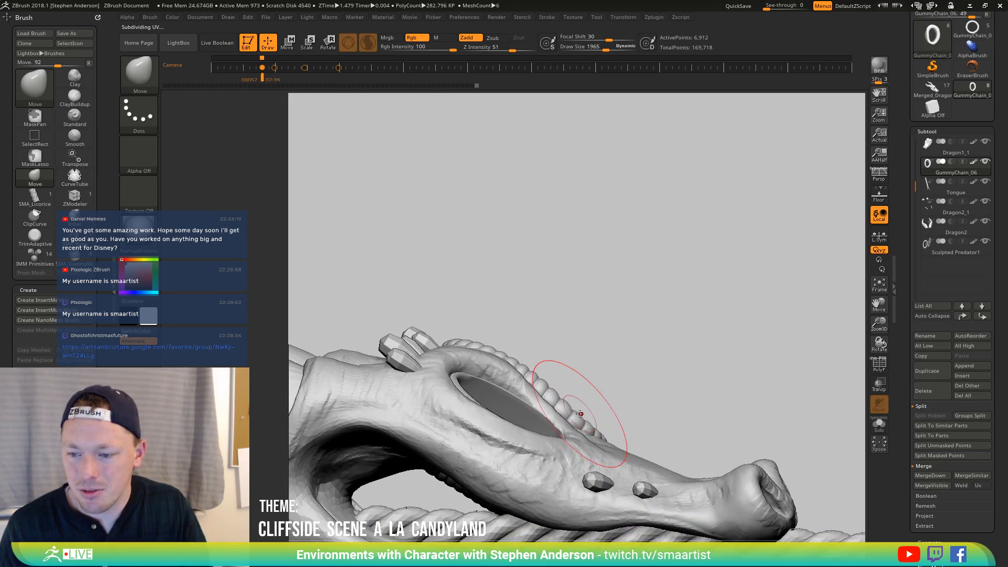
mouse_move(527, 370)
right_down()
mouse_move(517, 415)
mouse_move(556, 318)
mouse_move(587, 381)
mouse_move(621, 358)
mouse_move(635, 391)
mouse_move(638, 384)
right_up()
Duplicate the fitted gummy ring subtool
key(ctrl)
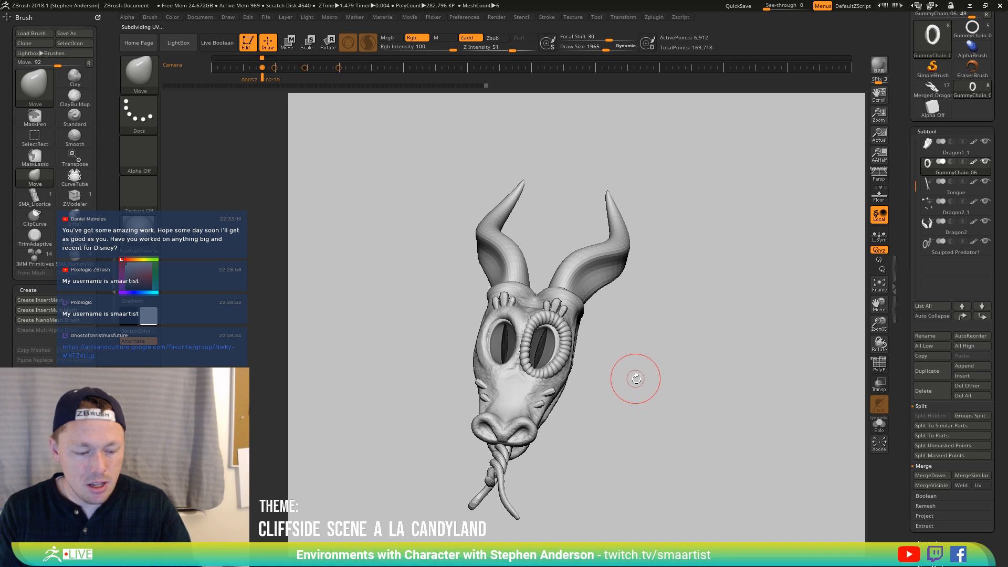
ctrl+right_drag(641, 373, 632, 399)
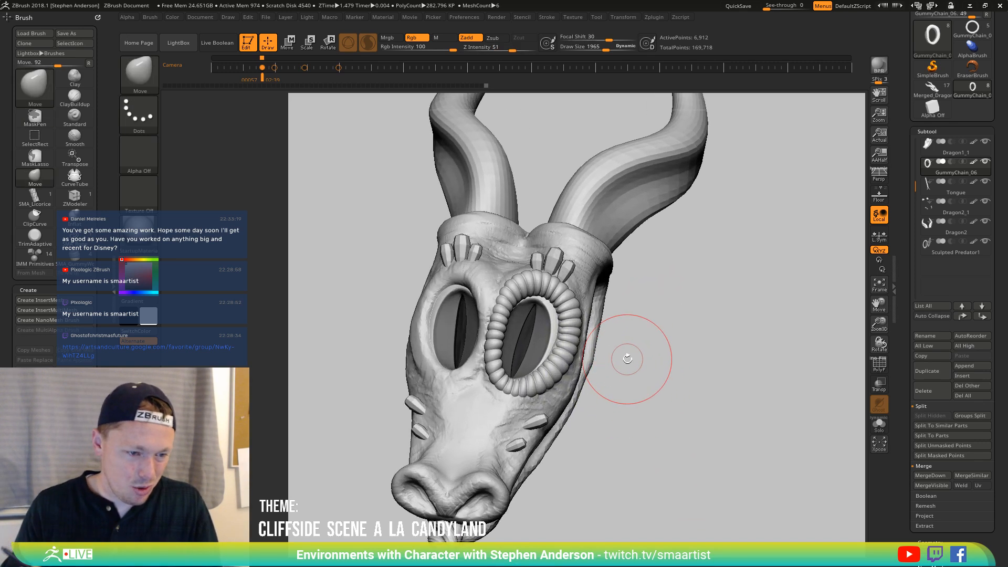
key(ctrl+shift+d)
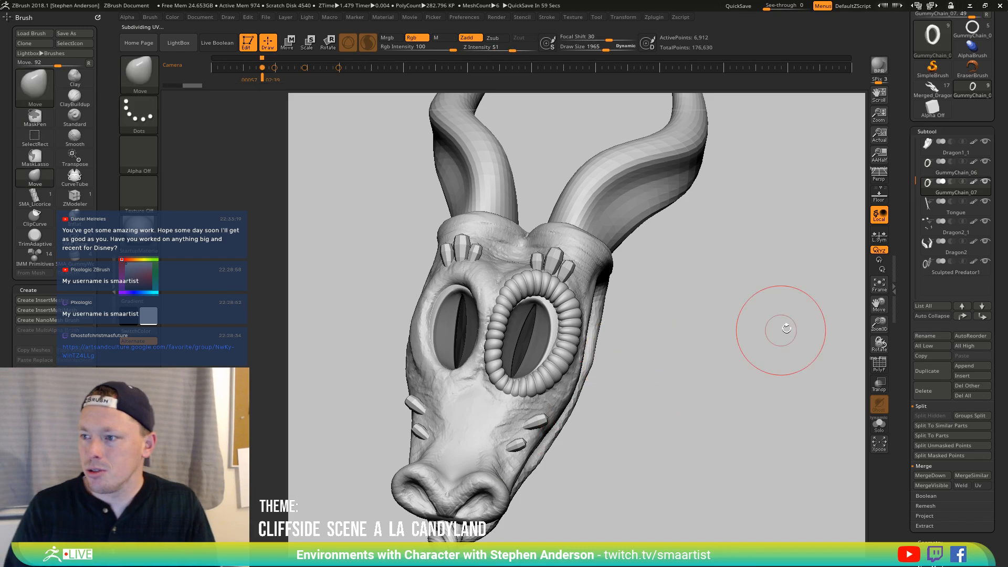
Mirror the duplicated gummy ring onto the dragon's other eye with the Mirror deformation
scroll(937, 542, down, 4)
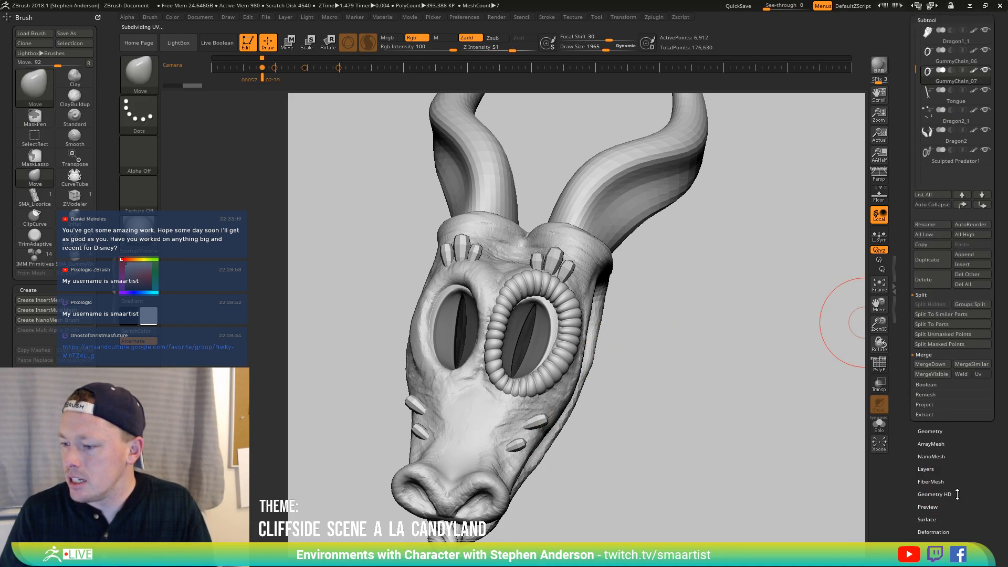
shift+click(938, 530)
click(939, 550)
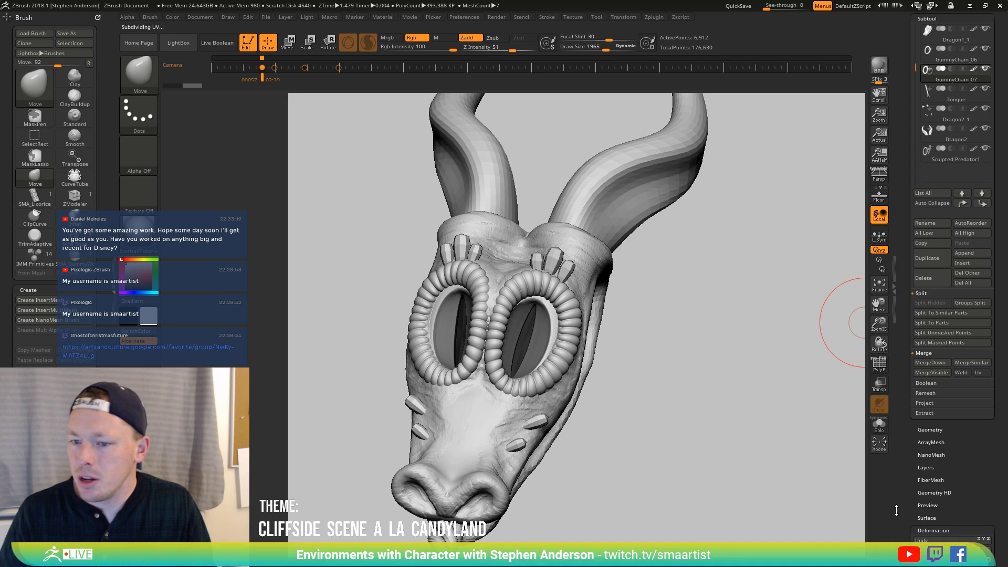
drag(675, 404, 660, 373)
ctrl+right_drag(659, 374, 735, 350)
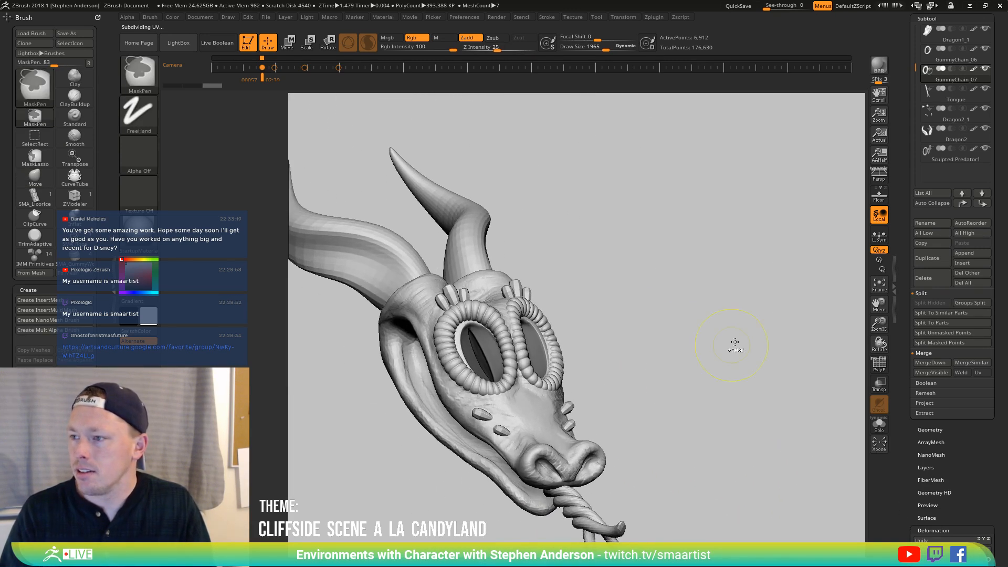
Merge the GummyChain_06 ring subtool down with its mirrored copy and rename the merged subtool EyeRings
mouse_move(927, 57)
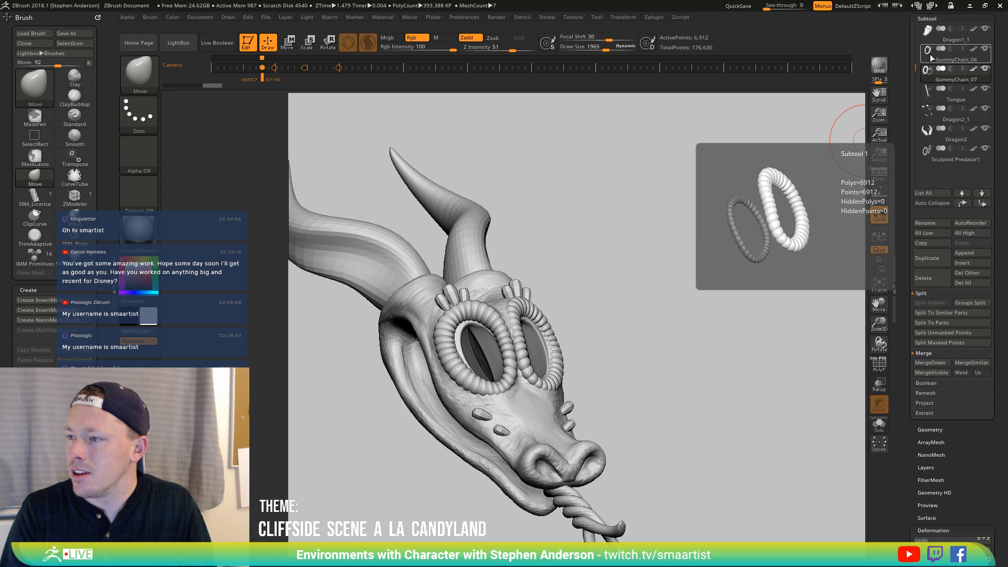
click(930, 58)
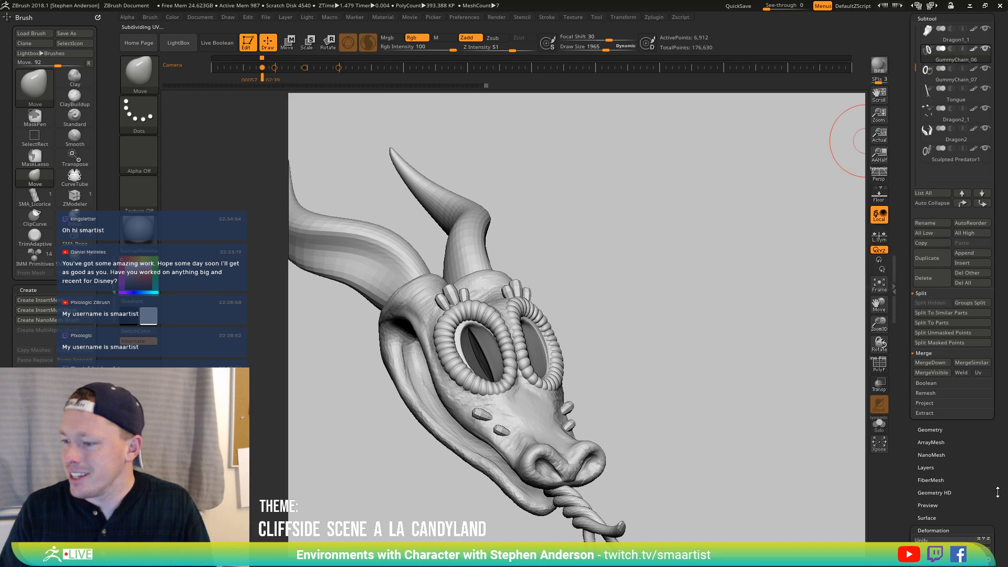
click(937, 362)
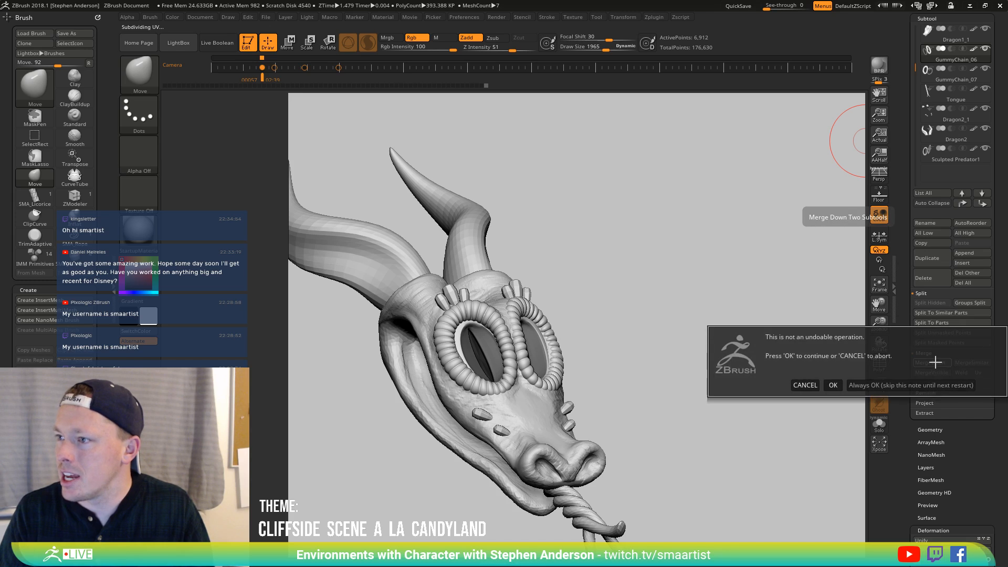
click(833, 384)
click(930, 223)
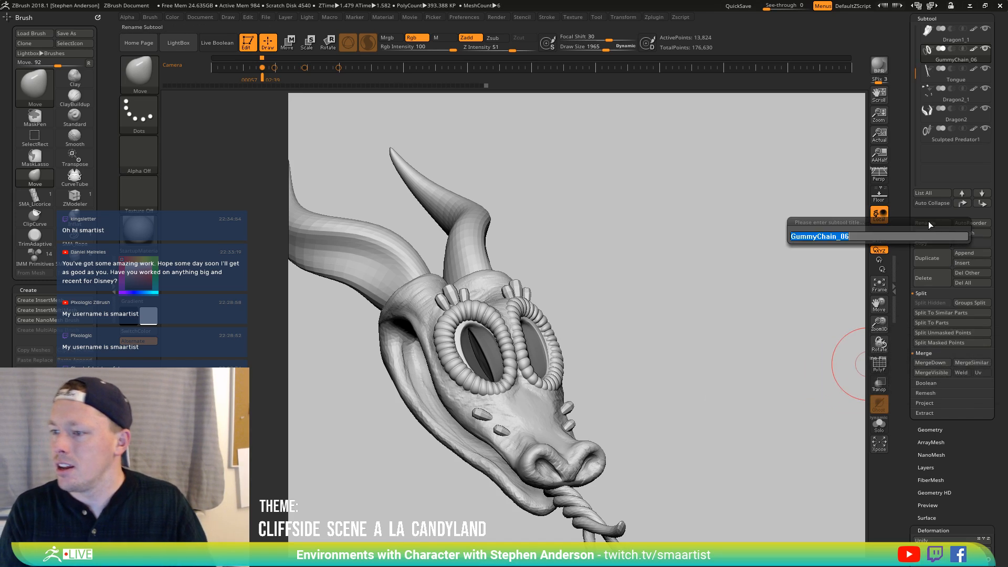
text(EyeRings)
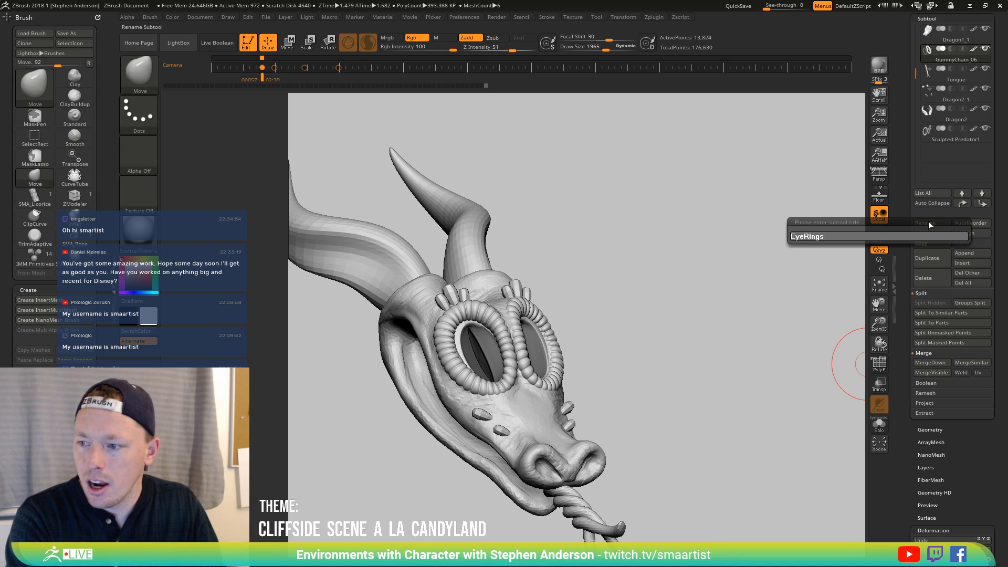
key(Return)
Solo the EyeRings subtool with its polygroups shown and hide the stray third ring behind the two eye rings
drag(441, 252, 602, 351)
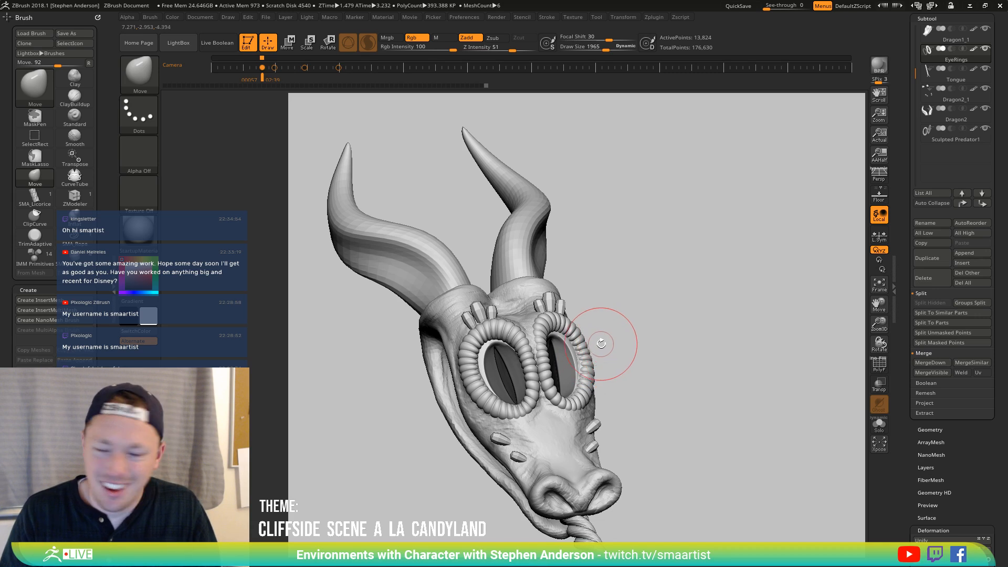
mouse_move(601, 344)
right_down()
mouse_move(535, 344)
mouse_move(601, 342)
mouse_move(551, 410)
mouse_move(505, 420)
mouse_move(531, 439)
mouse_move(521, 352)
mouse_move(521, 401)
right_up()
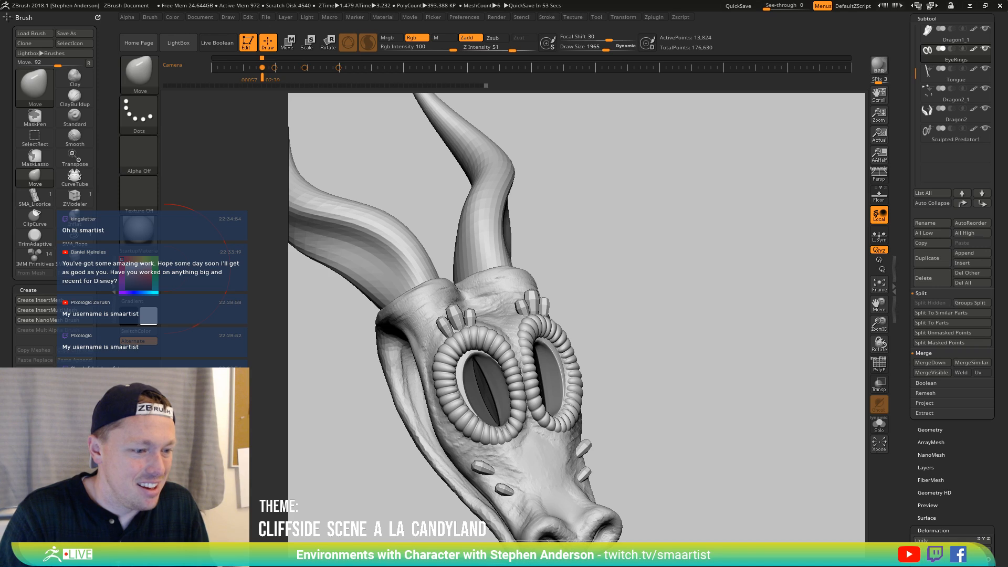
ctrl+right_drag(696, 381, 701, 304)
click(879, 424)
drag(657, 399, 561, 426)
key(shift+f)
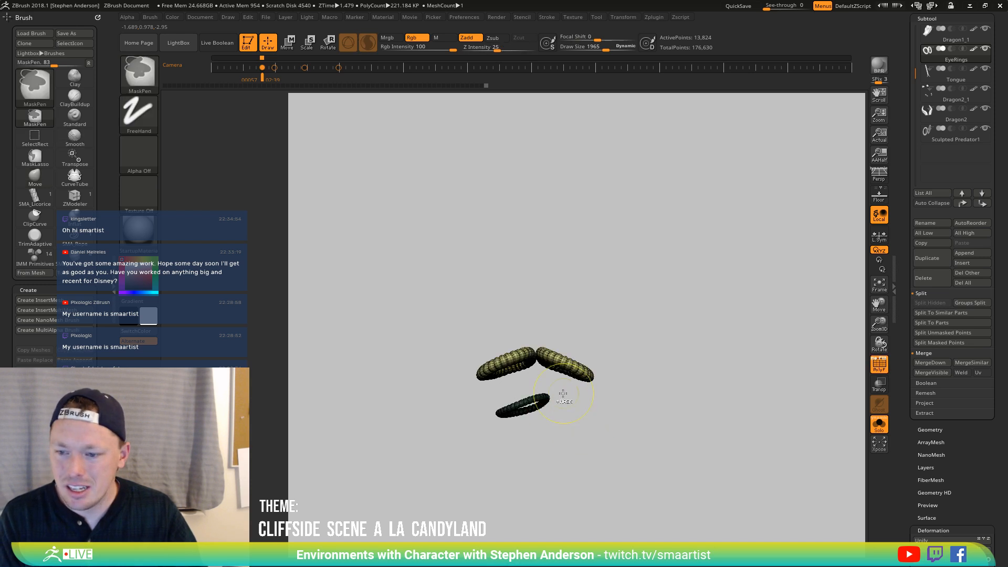
ctrl+right_drag(565, 396, 592, 439)
ctrl+shift+click(585, 338)
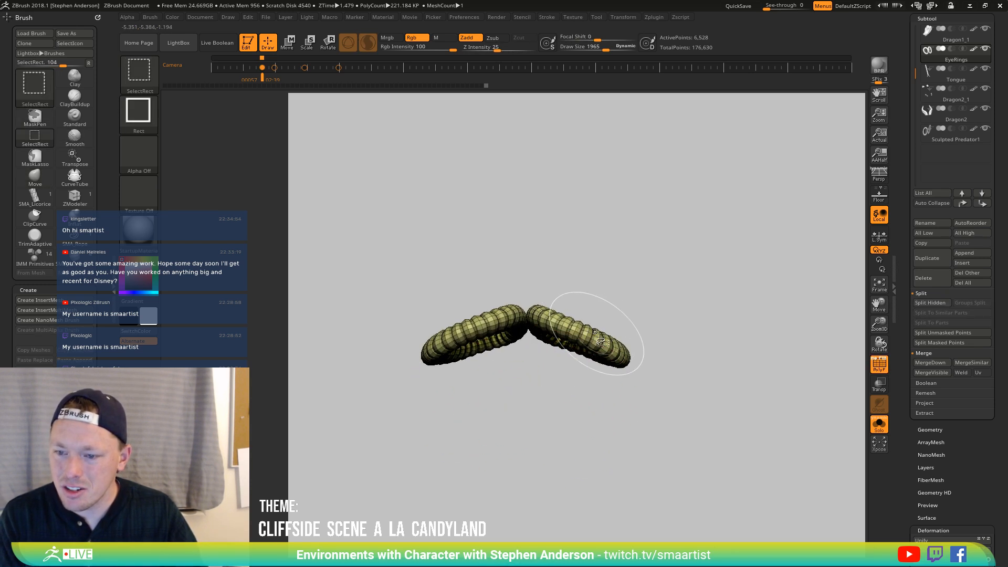
Delete the hidden stray ring geometry from EyeRings and show the rest of the dragon again
drag(672, 345, 680, 383)
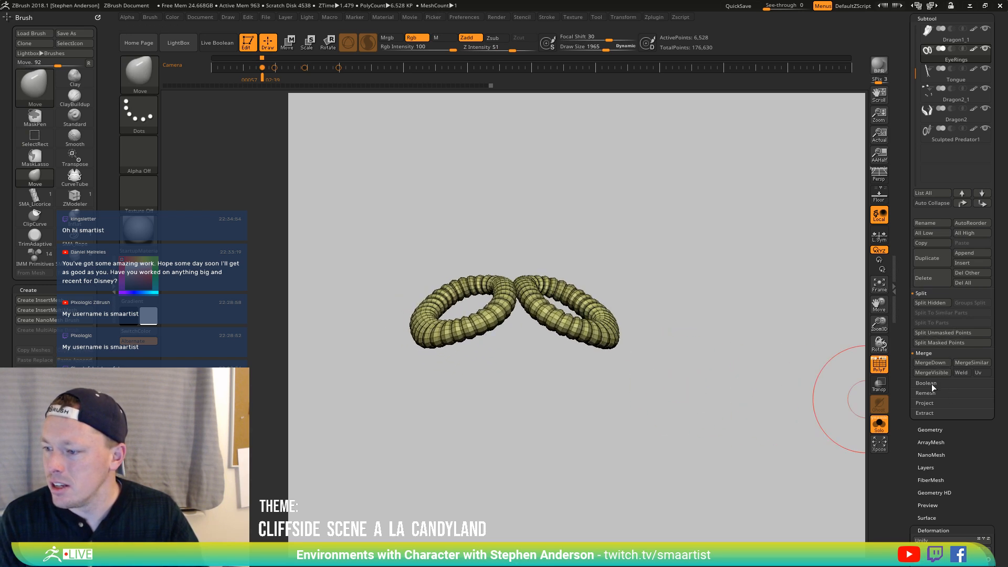
click(925, 428)
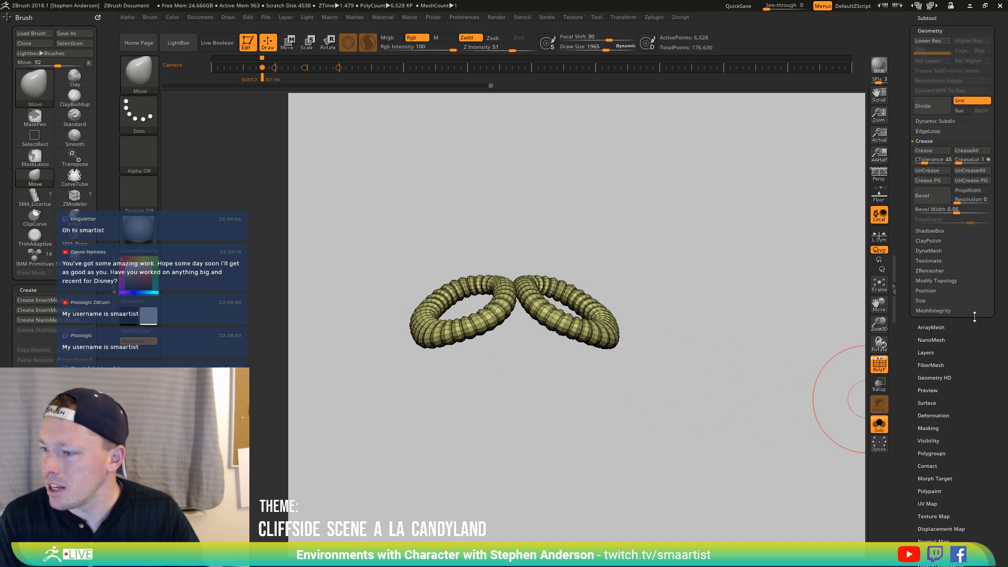
click(937, 280)
click(930, 240)
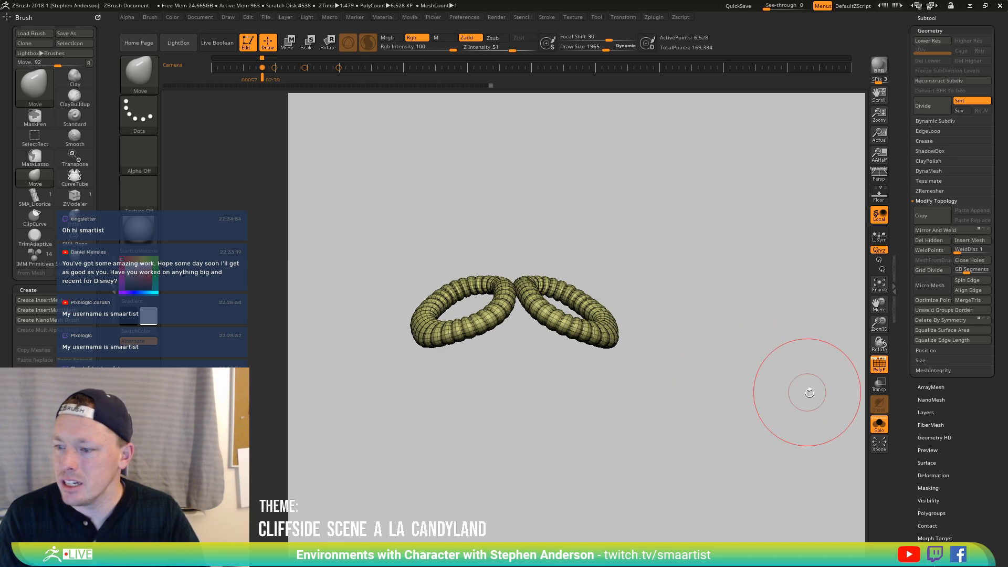
click(878, 425)
Nudge the upper and outer segments of both eye rings with the Move brush to sit against the brow crystals
drag(705, 386, 756, 373)
ctrl+right_drag(756, 373, 772, 441)
mouse_move(522, 372)
right_down()
mouse_move(578, 294)
mouse_move(535, 328)
mouse_move(530, 294)
mouse_move(535, 313)
right_up()
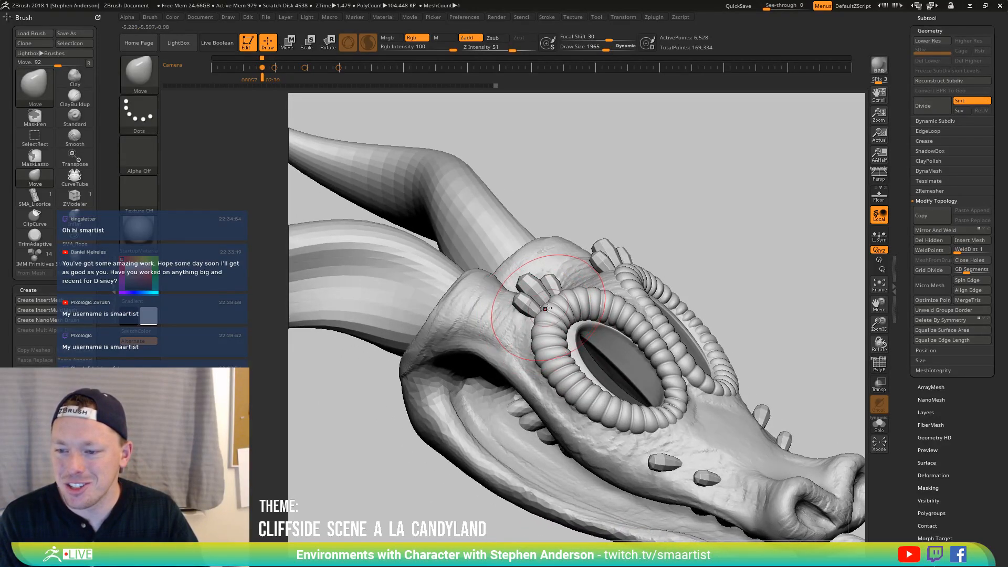
drag(546, 308, 544, 309)
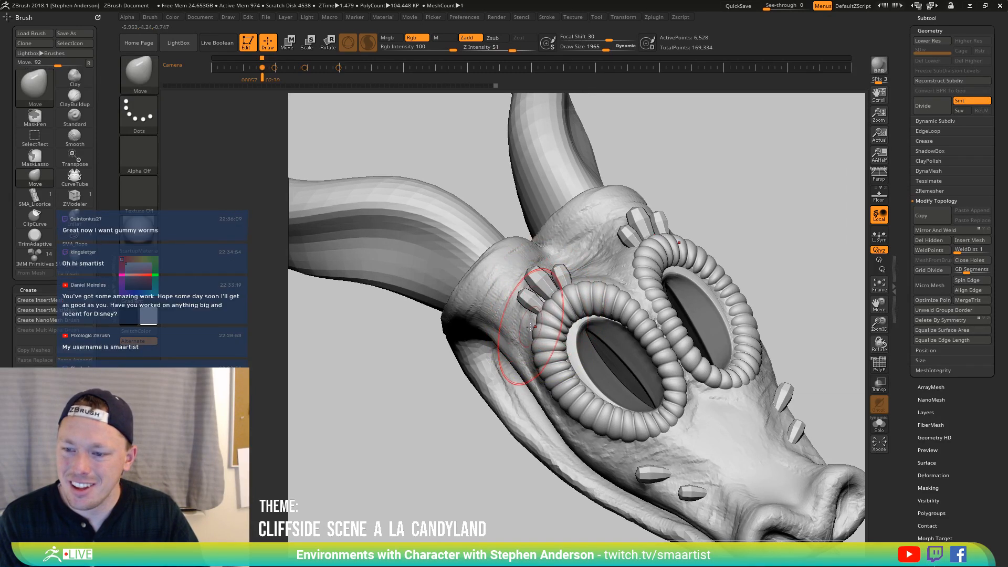
mouse_move(529, 325)
right_down()
mouse_move(570, 324)
mouse_move(543, 325)
mouse_move(616, 286)
mouse_move(578, 348)
mouse_move(634, 306)
mouse_move(622, 308)
mouse_move(630, 348)
mouse_move(663, 349)
mouse_move(629, 354)
mouse_move(606, 376)
mouse_move(577, 345)
mouse_move(578, 372)
right_up()
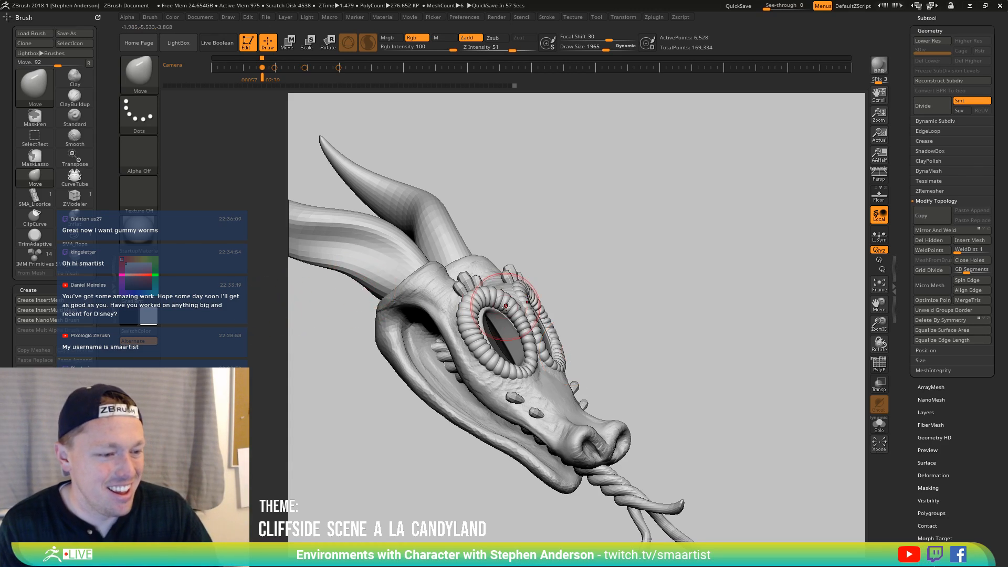
mouse_move(485, 329)
right_down()
mouse_move(616, 310)
mouse_move(593, 307)
mouse_move(609, 320)
mouse_move(572, 323)
mouse_move(597, 286)
mouse_move(715, 356)
mouse_move(689, 424)
mouse_move(641, 326)
mouse_move(462, 315)
mouse_move(513, 305)
right_up()
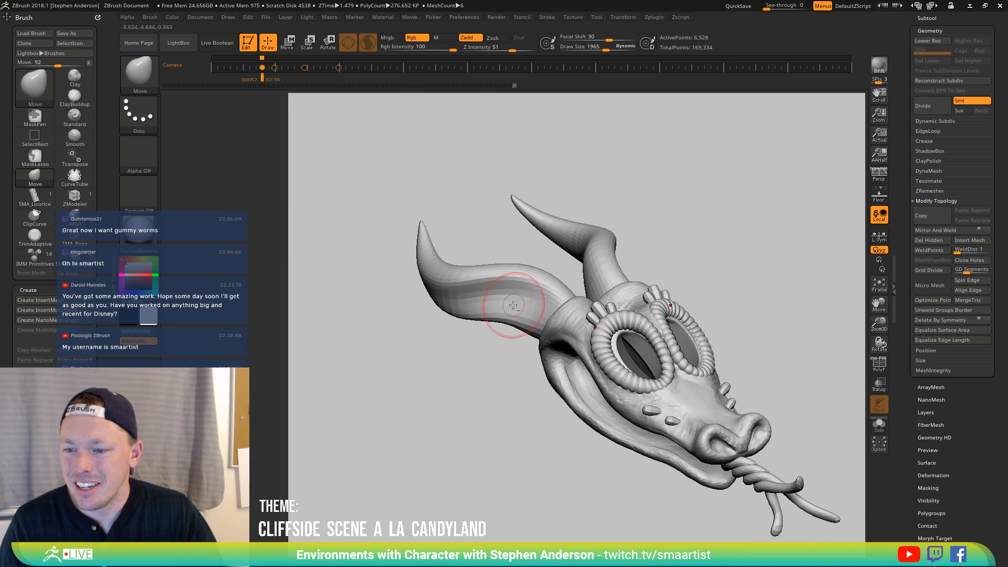
Switch to the eye subtool, display its polygroups and isolate the outer eye rim group
ctrl+right_drag(607, 314, 563, 371)
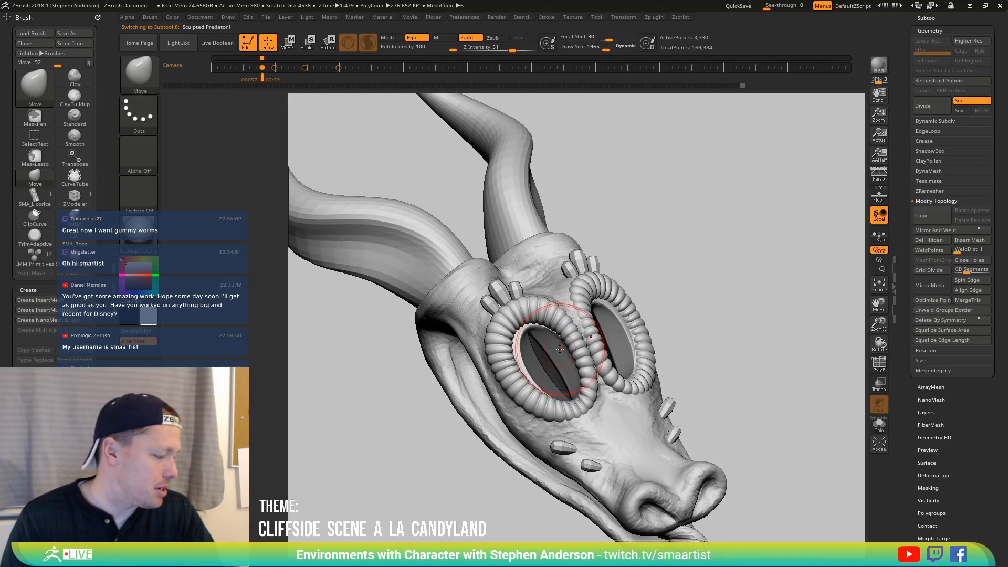
right_drag(586, 345, 549, 354)
key(shift+f)
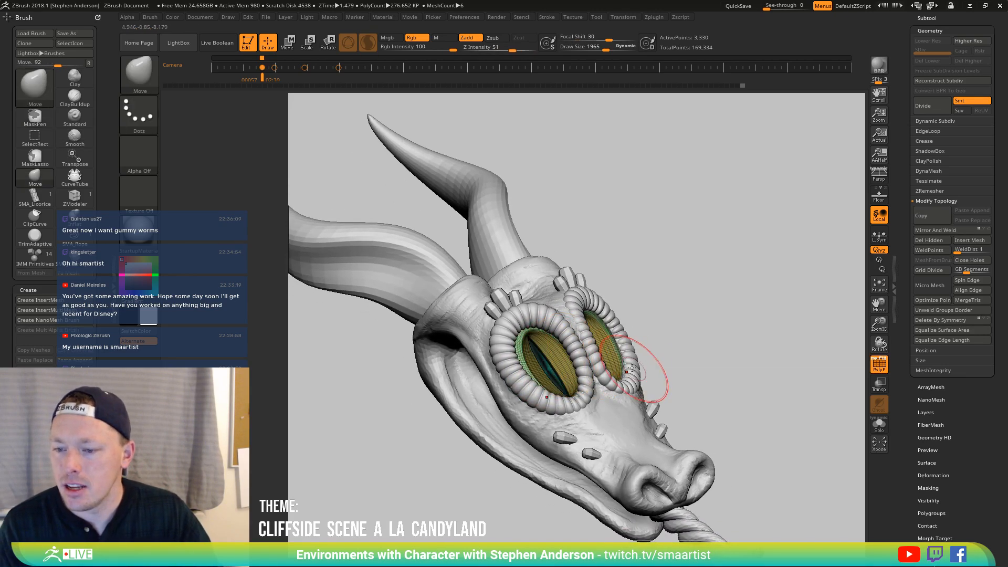
ctrl+right_drag(601, 374, 654, 389)
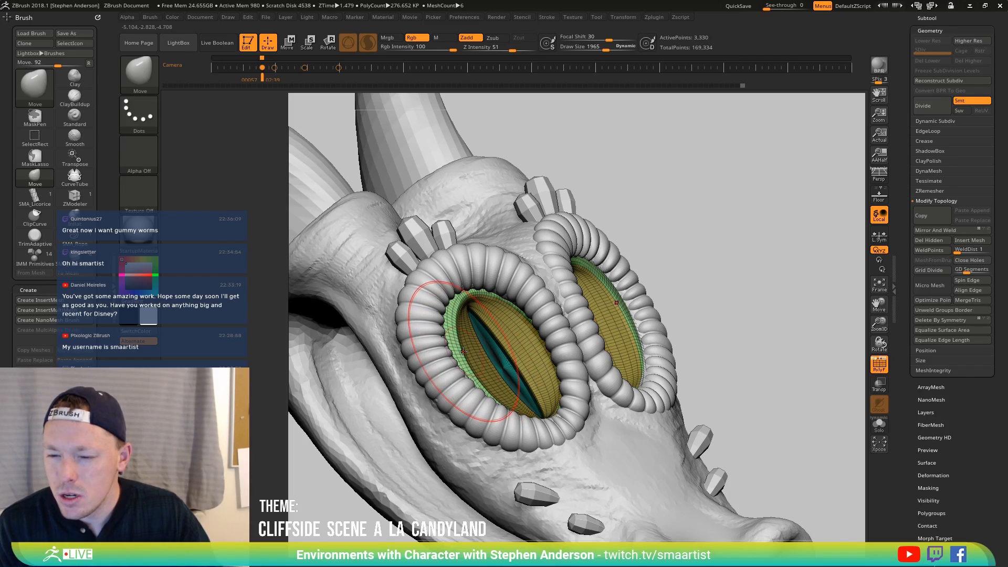
ctrl+shift+click(448, 333)
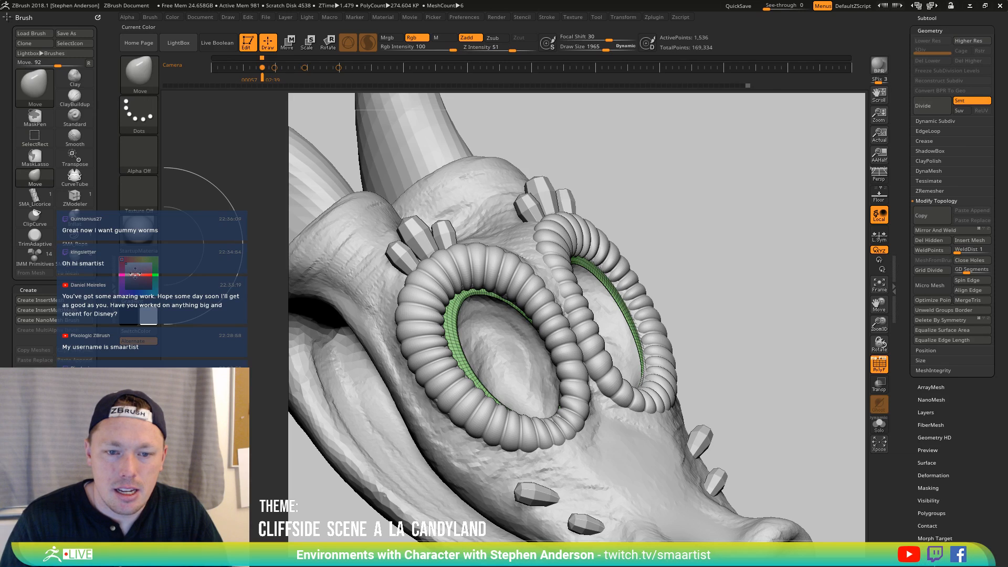
Choose the ToyPlastic material and fill the isolated eye rims with material and a cream colour, RGB 245, 225, 184
click(140, 235)
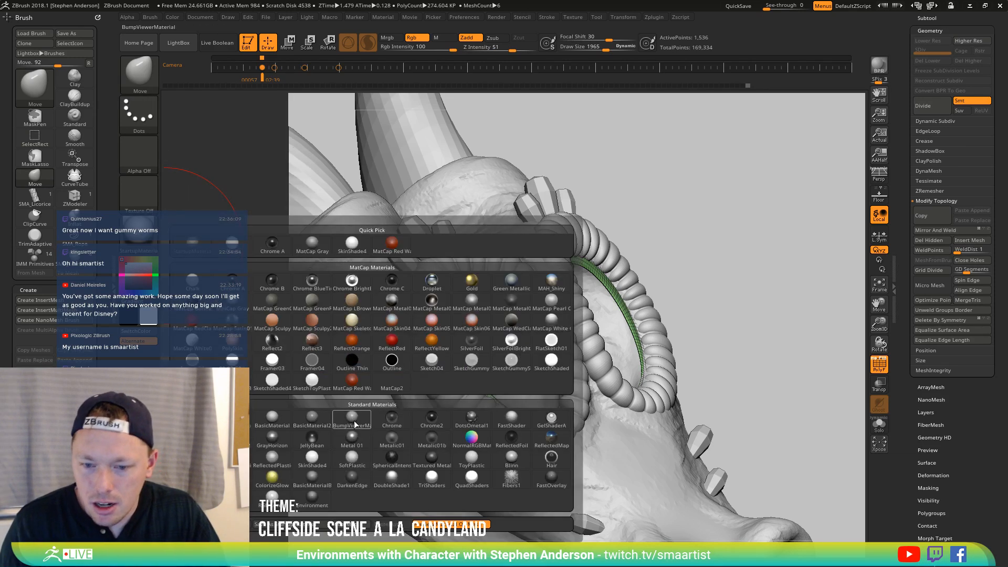
mouse_move(314, 393)
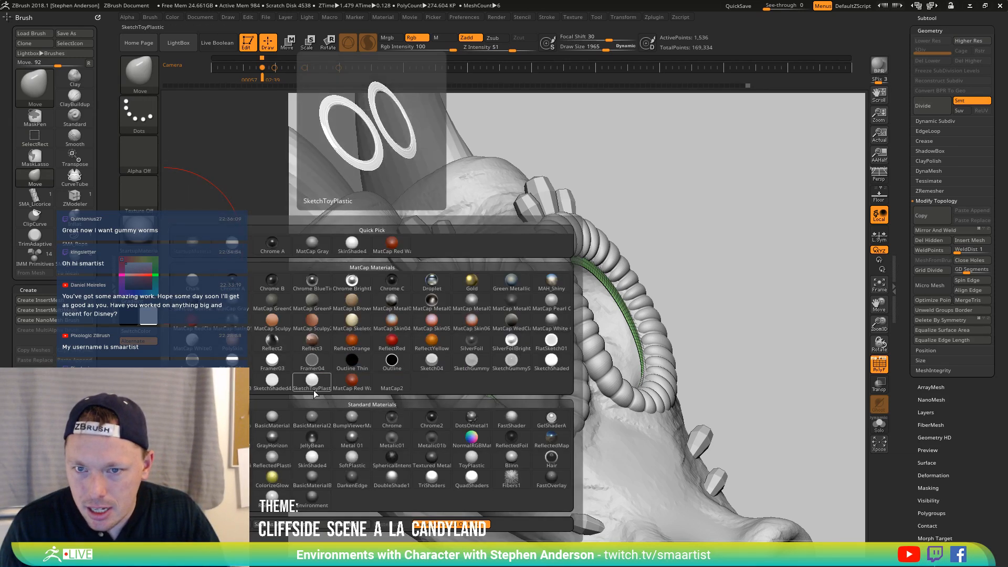
click(475, 461)
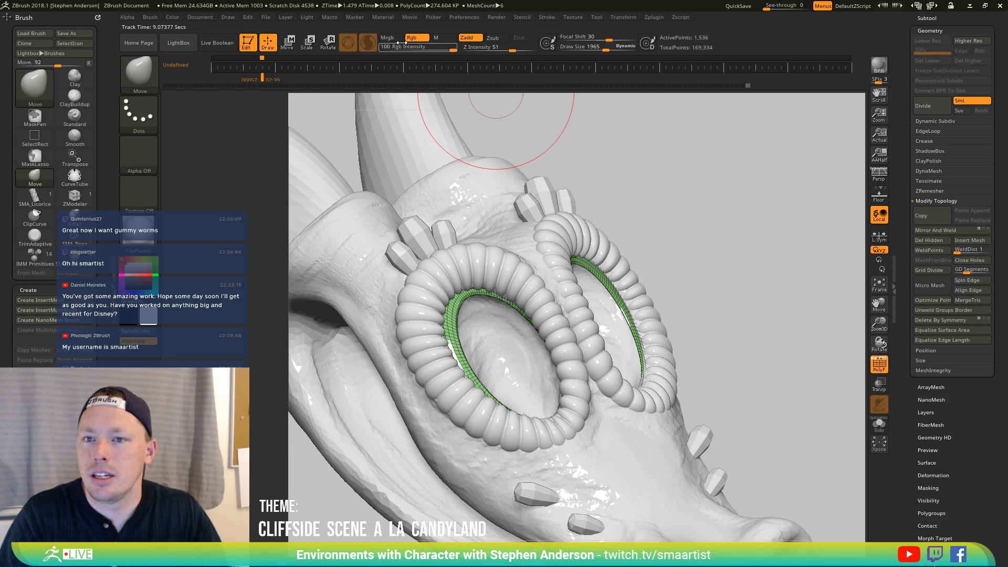
click(174, 17)
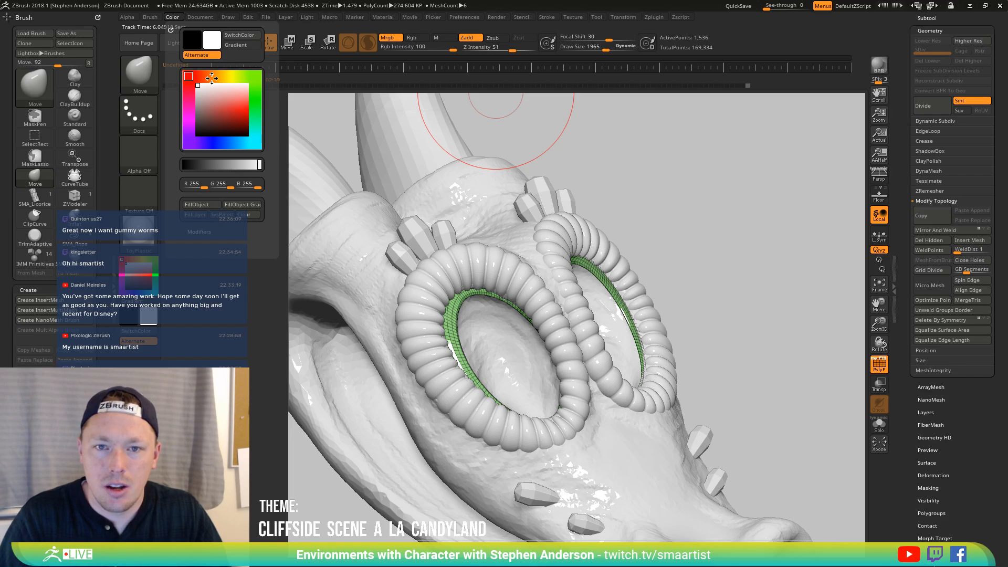
drag(211, 77, 222, 77)
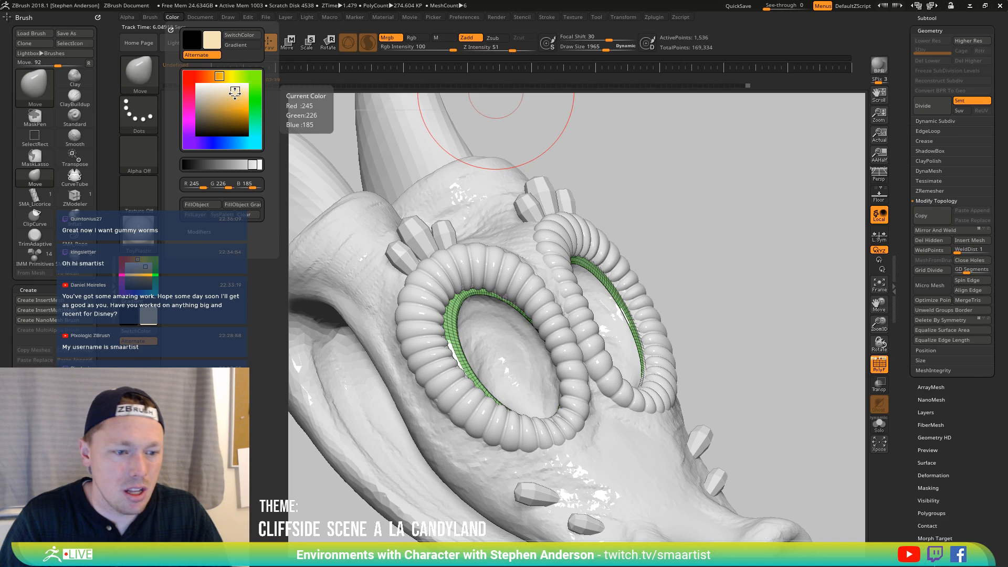
click(235, 92)
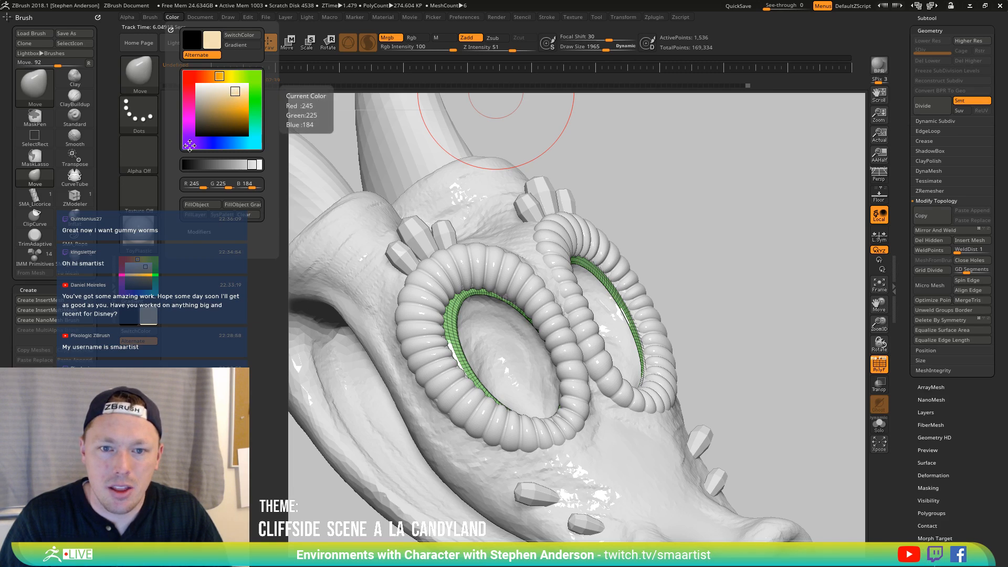
click(195, 206)
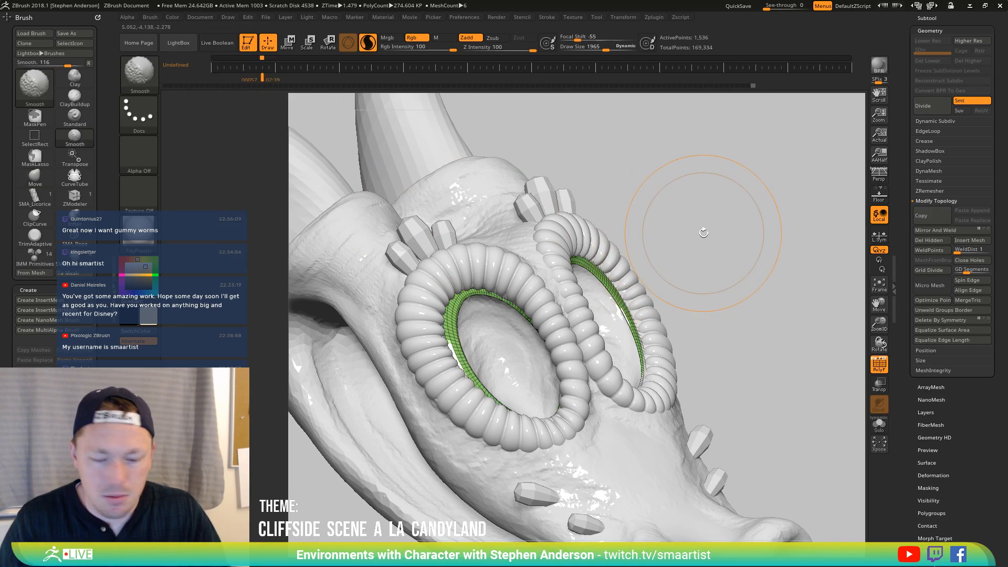
key(shift+f)
Swap visibility to the iris and pupil groups and fill them with a dark red, RGB 140, 28, 0
ctrl+shift+click(743, 247)
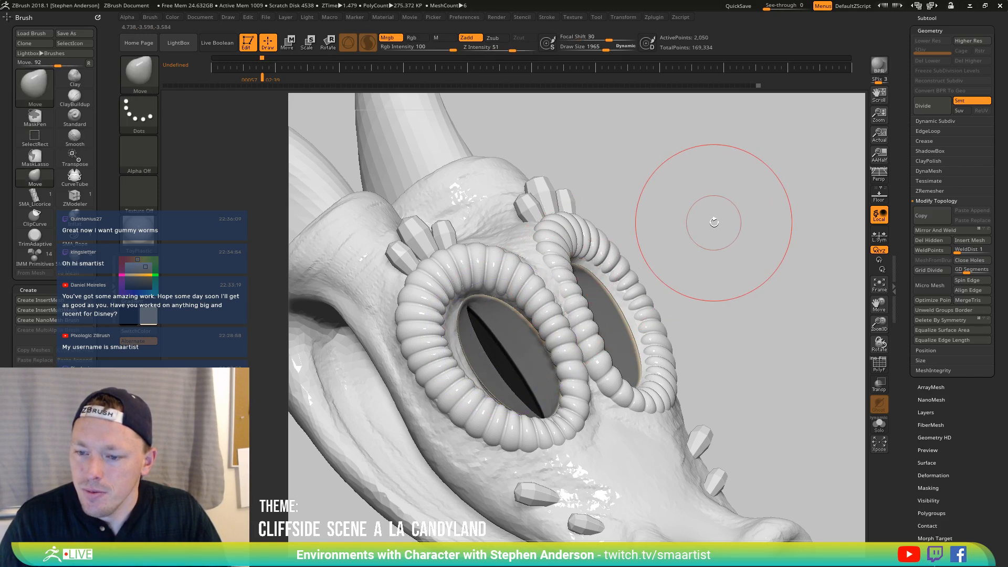
drag(702, 226, 721, 222)
key(shift+f)
mouse_move(496, 328)
ctrl+right_down()
mouse_move(558, 371)
mouse_move(517, 321)
mouse_move(441, 298)
ctrl+right_up()
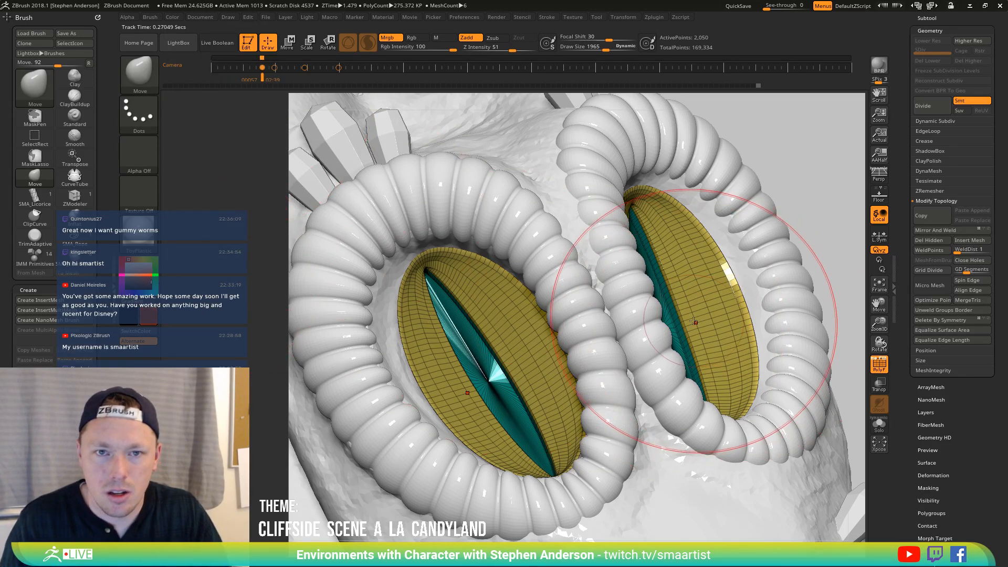
click(171, 17)
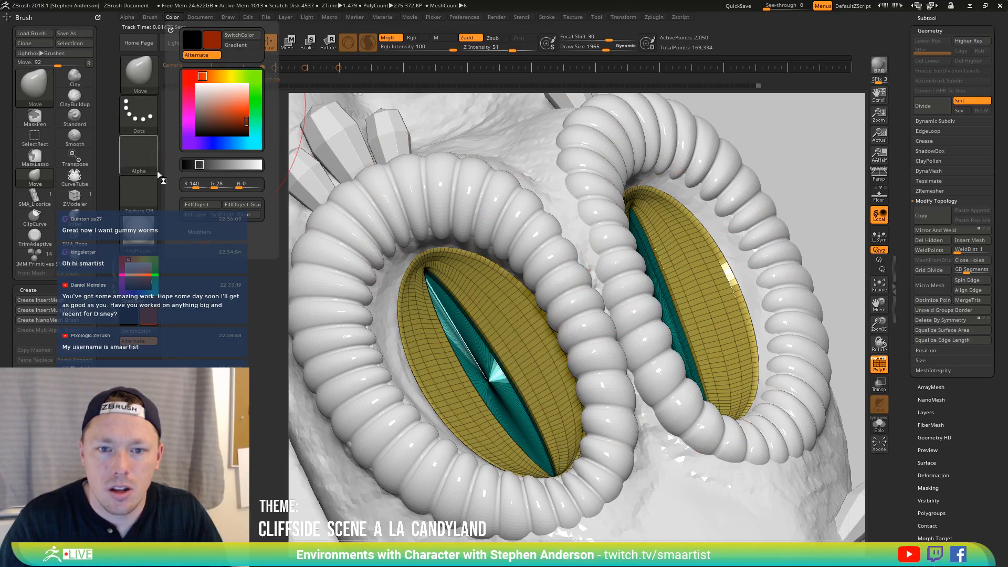
click(193, 204)
key(ctrl+shift)
key(shift+f)
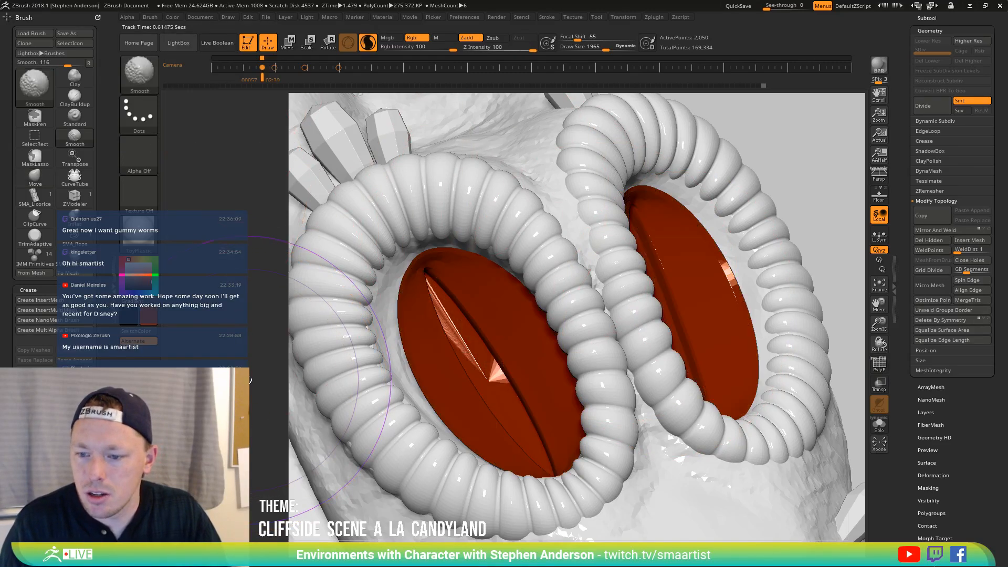
Unhide the cream rims so that every part of the eye subtool is shown
ctrl+shift+click(197, 346)
mouse_move(525, 315)
ctrl+right_down()
mouse_move(525, 262)
mouse_move(433, 303)
mouse_move(406, 273)
mouse_move(381, 310)
mouse_move(435, 315)
mouse_move(438, 359)
mouse_move(420, 336)
mouse_move(431, 348)
ctrl+right_up()
key(ctrl+shift)
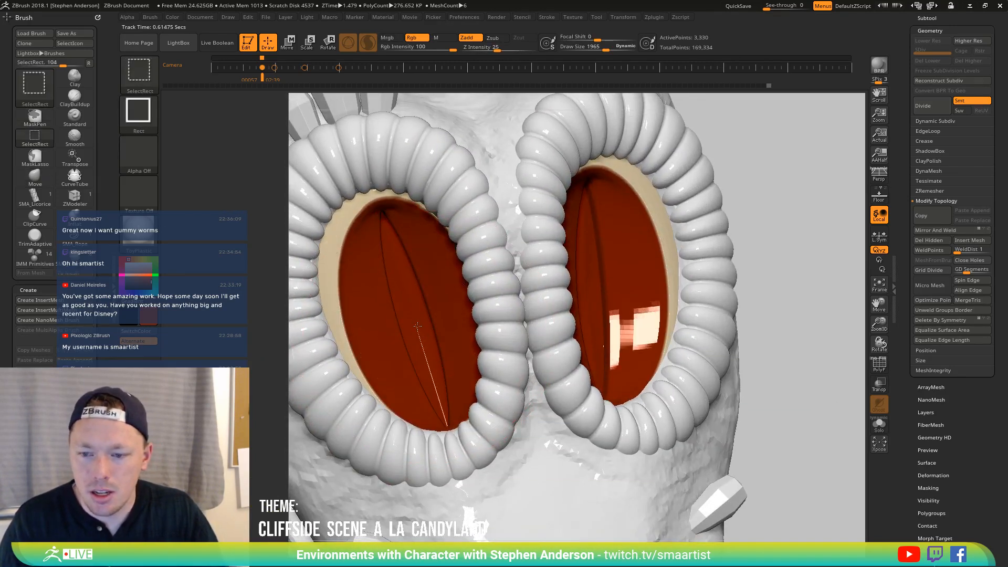
Isolate the pupil slits, fill them with a near-black colour and unhide the remaining parts of the eyes
ctrl+shift+click(431, 348)
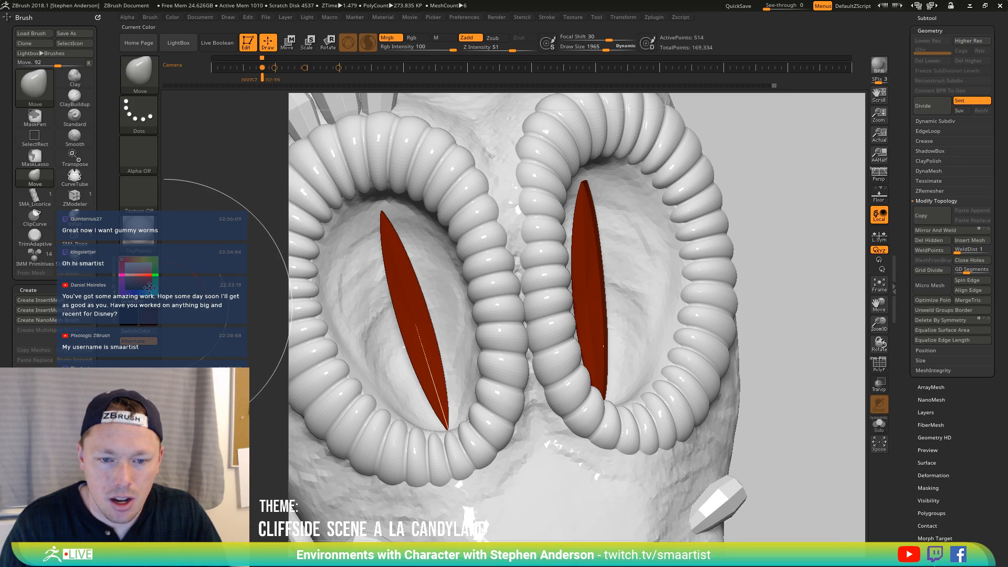
click(173, 19)
click(196, 205)
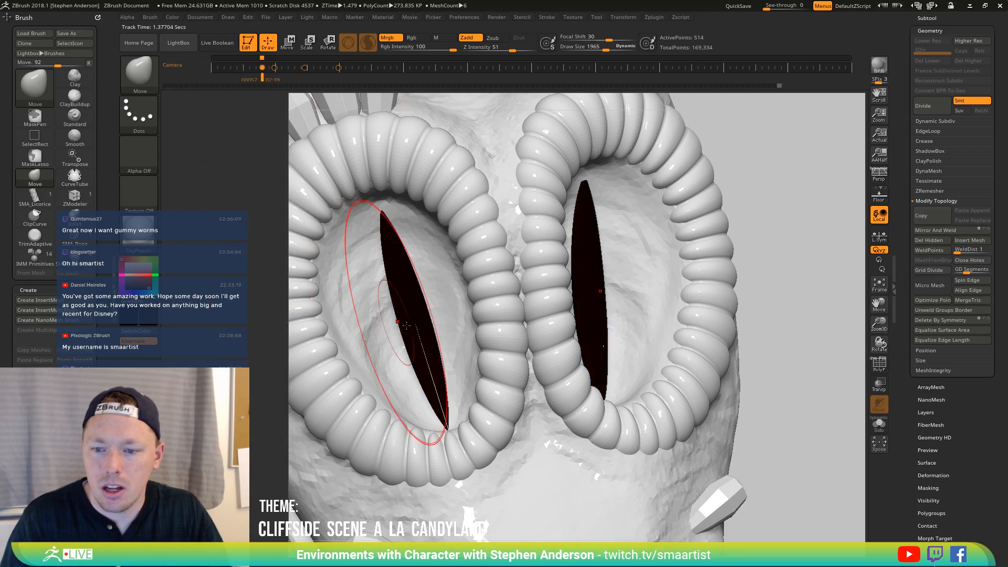
mouse_move(725, 259)
ctrl+right_down()
mouse_move(723, 231)
mouse_move(682, 310)
ctrl+right_up()
mouse_move(682, 309)
ctrl+right_down()
mouse_move(677, 283)
mouse_move(558, 310)
mouse_move(612, 340)
mouse_move(615, 311)
mouse_move(648, 377)
ctrl+right_up()
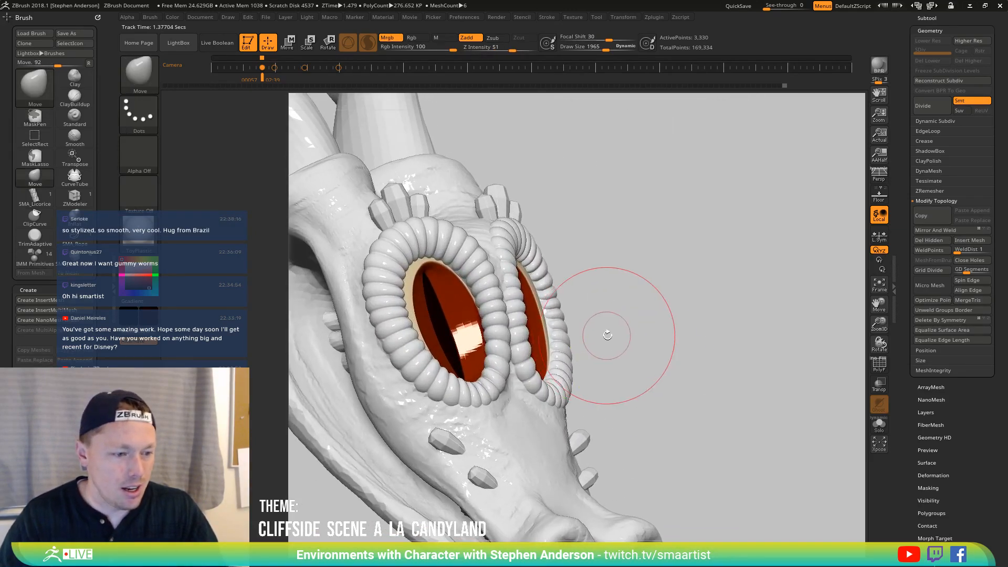
mouse_move(606, 333)
alt+right_down()
mouse_move(707, 341)
mouse_move(698, 355)
mouse_move(669, 278)
alt+right_up()
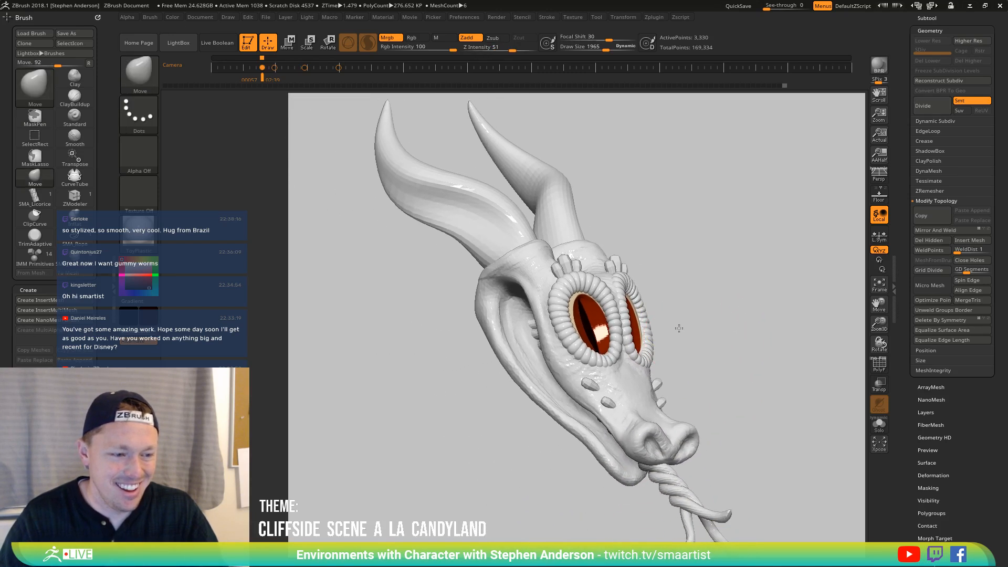
mouse_move(680, 328)
alt+right_down()
mouse_move(692, 298)
mouse_move(675, 272)
mouse_move(641, 281)
mouse_move(632, 295)
mouse_move(691, 311)
mouse_move(692, 298)
mouse_move(685, 368)
alt+right_up()
right_drag(614, 347, 549, 364)
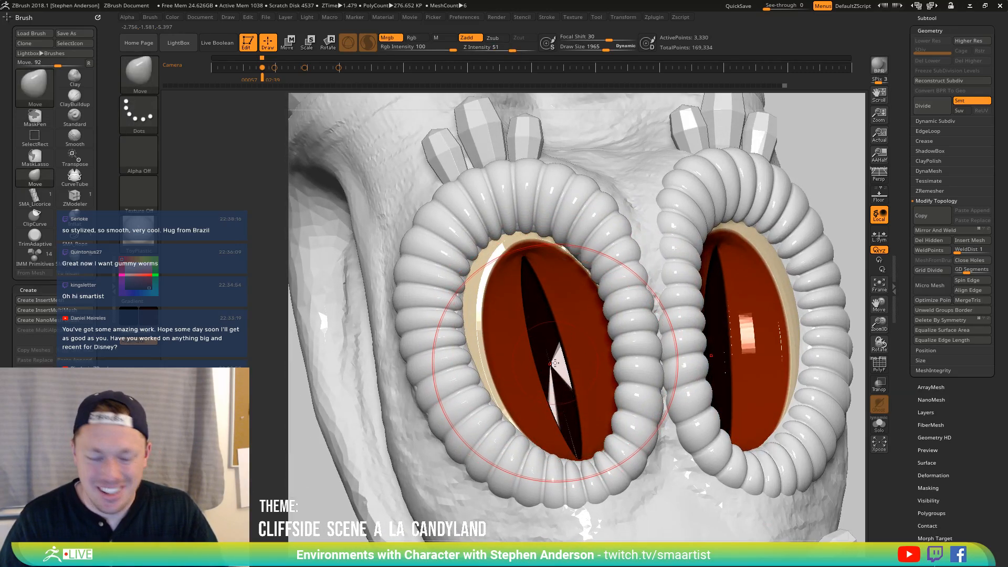
Choose the Move brush, adjust its draw size and isolate the red irises of both eyes
key(b)
key(m)
key(v)
key(s)
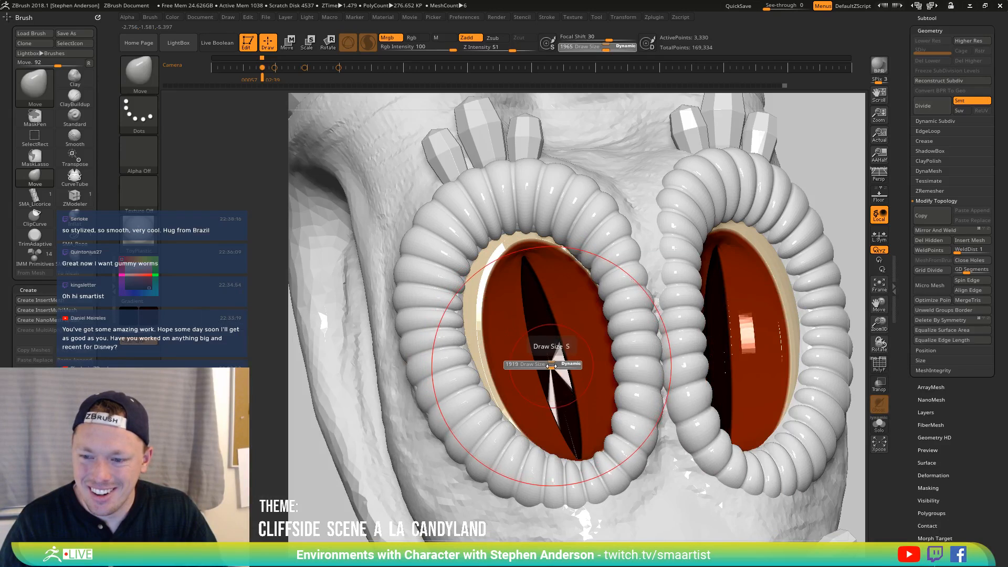
mouse_move(549, 363)
mouse_down()
mouse_move(528, 364)
mouse_move(557, 369)
mouse_up()
mouse_move(556, 369)
ctrl+right_down()
mouse_move(555, 328)
mouse_move(605, 347)
mouse_move(570, 337)
mouse_move(585, 349)
mouse_move(585, 381)
mouse_move(578, 363)
mouse_move(591, 370)
ctrl+right_up()
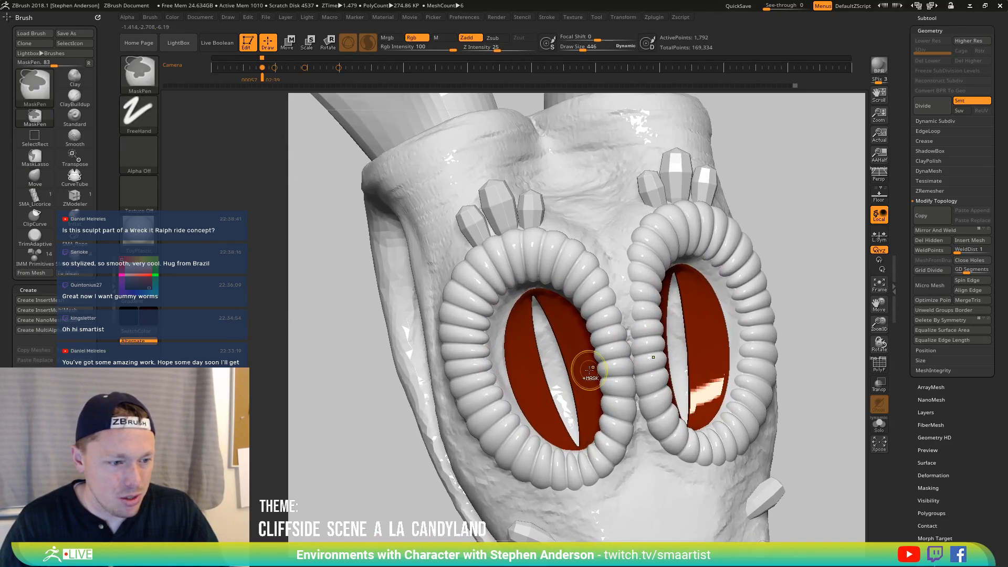
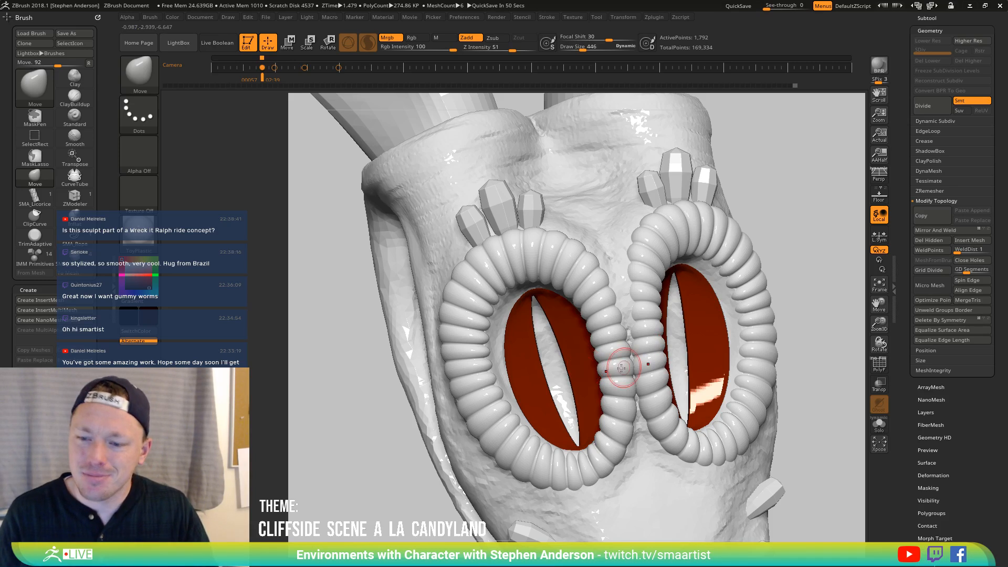
Hide the outer edge group of the irises so only their red front surfaces stay visible
key(ctrl+shift)
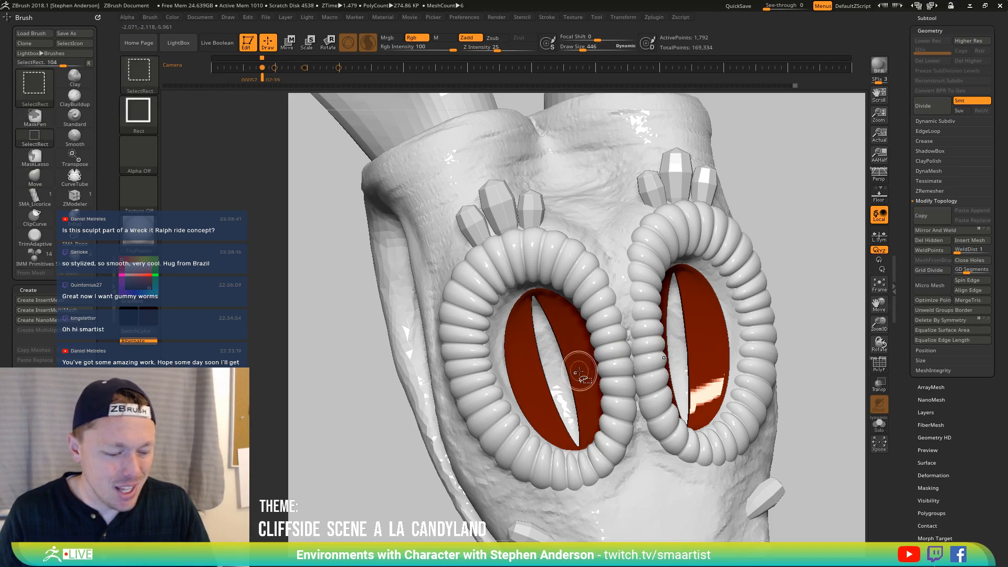
ctrl+shift+click(598, 397)
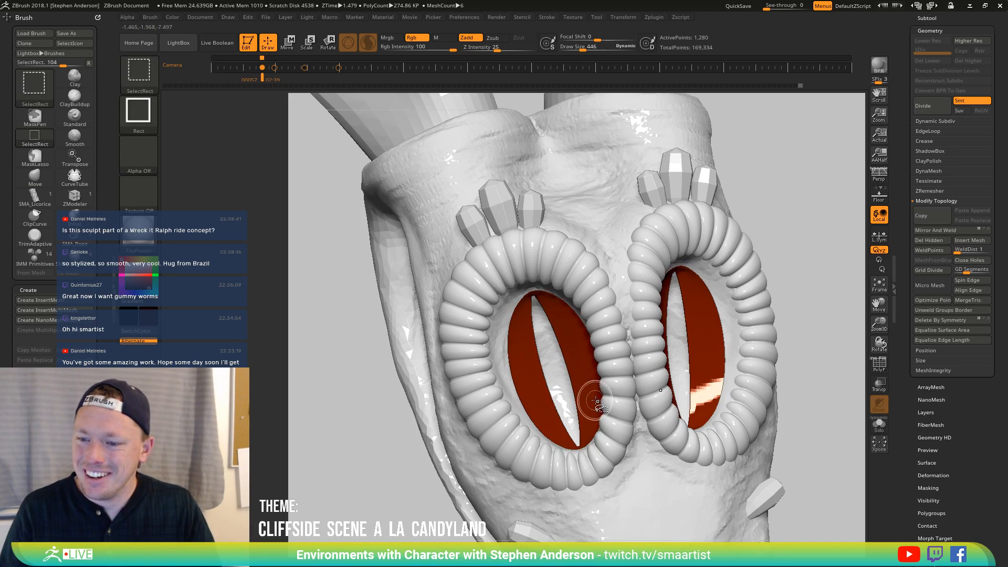
ctrl+shift+click(598, 401)
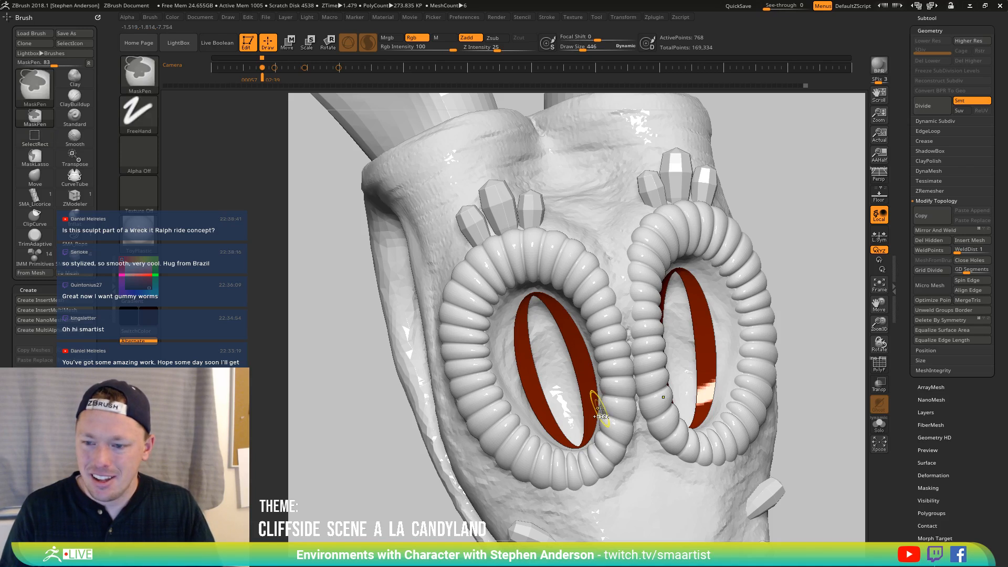
key(ctrl+z)
mouse_move(598, 404)
ctrl+right_down()
mouse_move(614, 388)
mouse_move(581, 374)
ctrl+right_up()
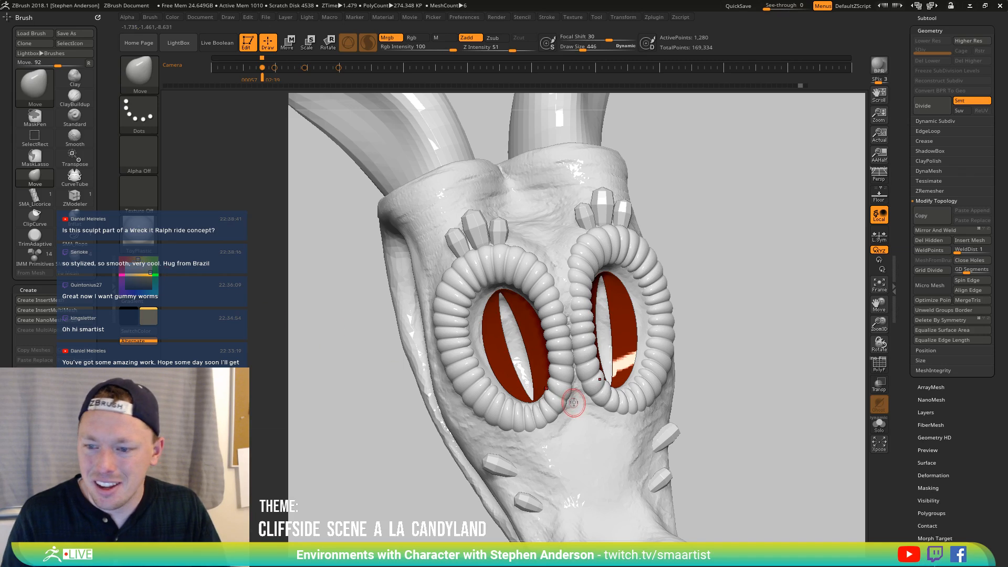
Paint a golden-yellow gradient over the lower irises with the Standard brush at draw size 2157, and unhide all eye parts
key(b)
key(s)
key(t)
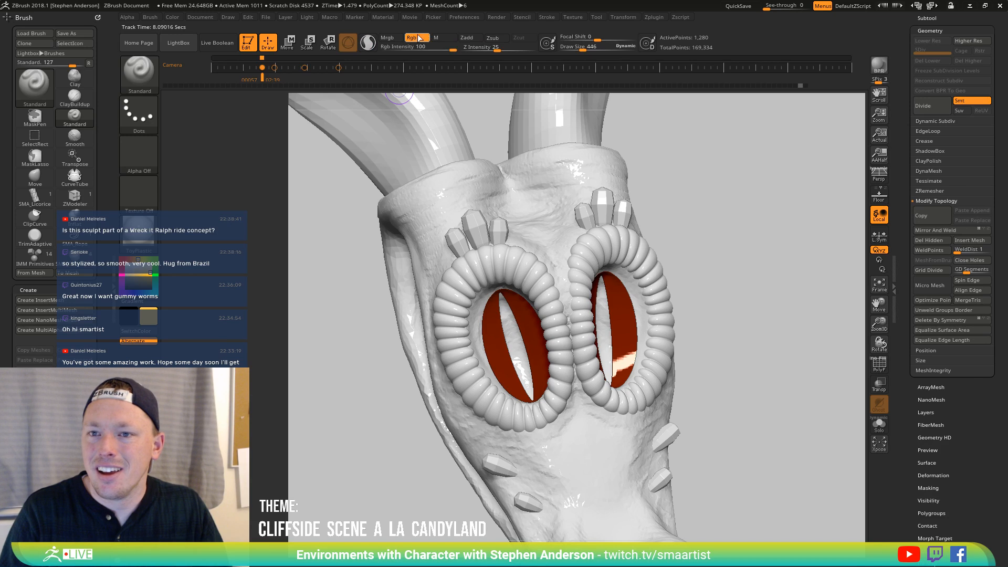
key(s)
mouse_move(526, 393)
mouse_down()
mouse_move(550, 399)
mouse_move(553, 418)
mouse_move(529, 410)
mouse_up()
ctrl+shift+click(768, 377)
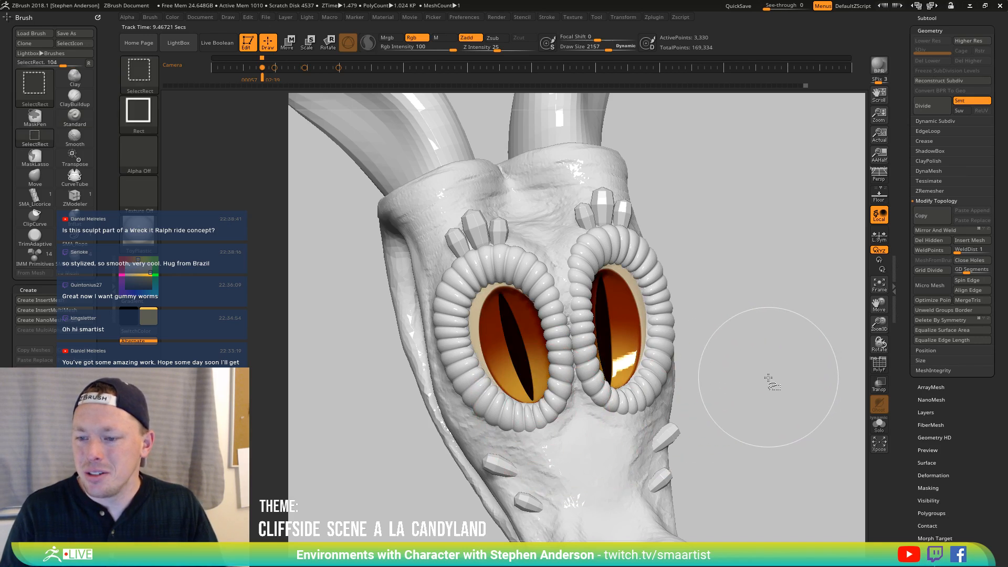
mouse_move(779, 389)
alt+mouse_down()
mouse_move(750, 346)
mouse_move(688, 332)
mouse_move(688, 322)
mouse_move(653, 344)
mouse_move(646, 360)
mouse_move(665, 367)
alt+mouse_up()
key(ctrl)
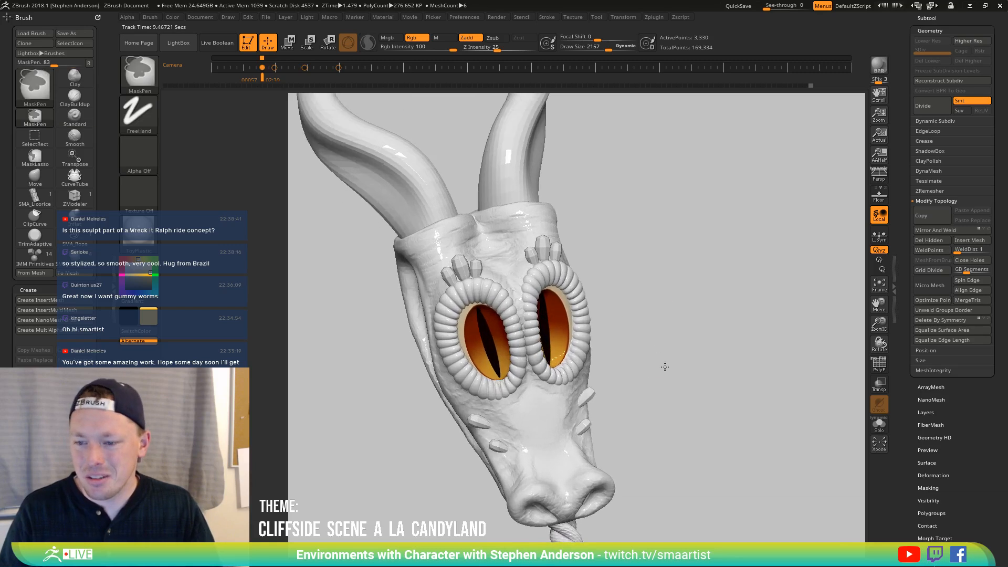
ctrl+right_drag(664, 366, 765, 342)
mouse_move(765, 342)
alt+mouse_down()
mouse_move(675, 382)
mouse_move(634, 378)
mouse_move(670, 378)
mouse_move(665, 367)
alt+mouse_up()
Isolate the front surfaces of both irises again, leaving the rims and pupils hidden
key(ctrl+shift)
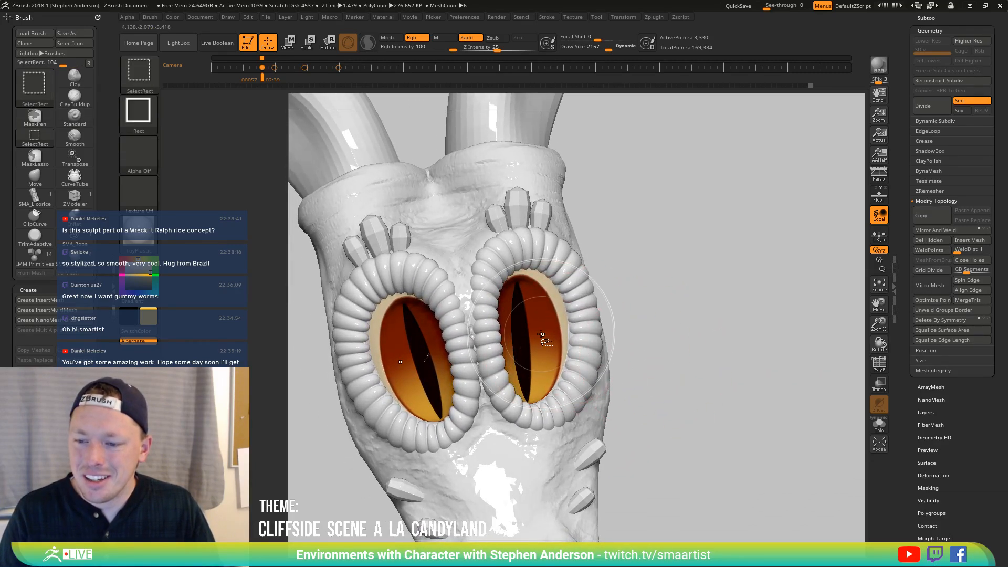
ctrl+shift+click(544, 336)
key(ctrl+z)
key(ctrl+shift+z)
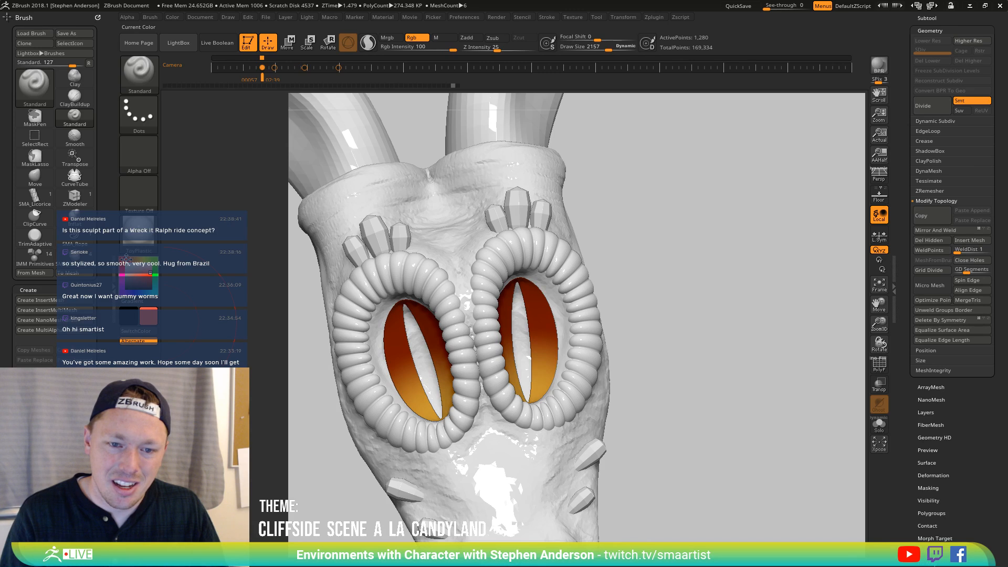
Shade the side edges of the irises dark red at draw size 469, undo a stray stroke and unhide the other eye parts
drag(150, 274, 148, 276)
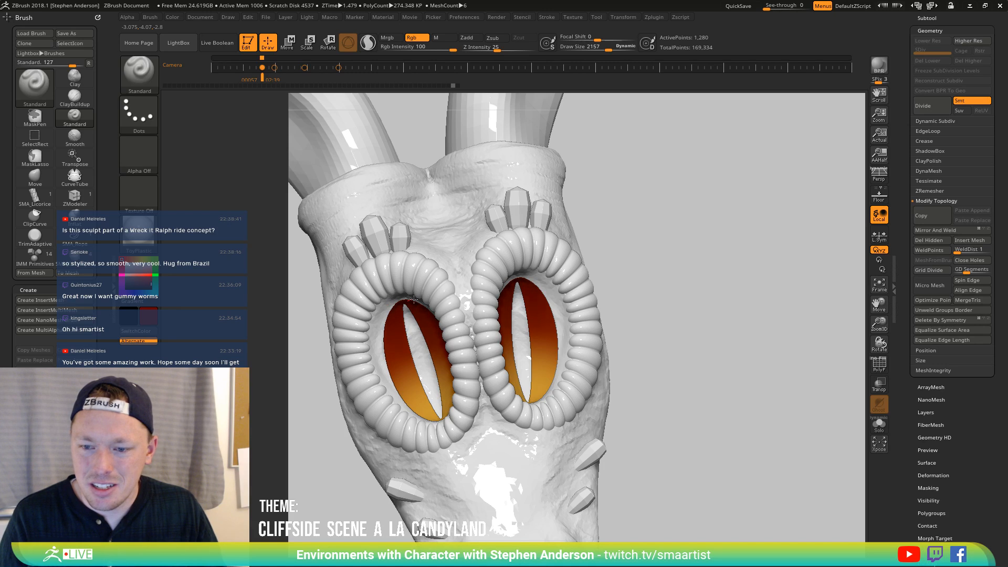
key(s)
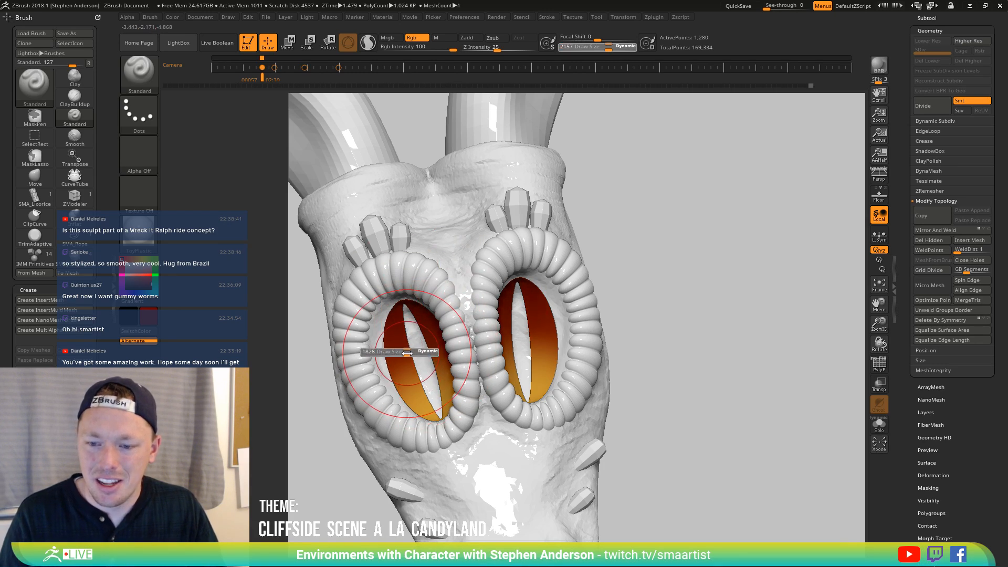
mouse_move(407, 353)
mouse_down()
mouse_move(385, 351)
mouse_move(440, 411)
mouse_up()
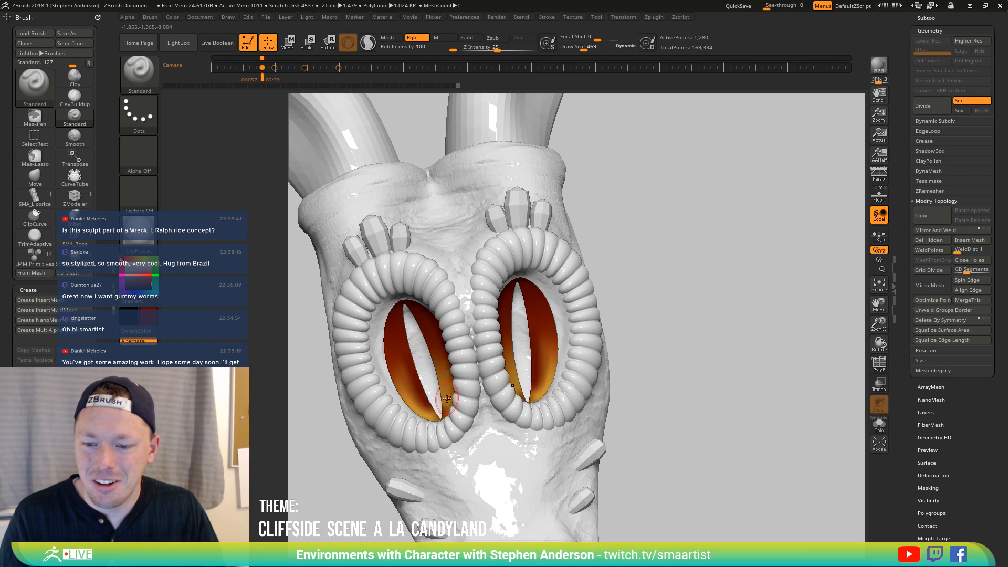
key(ctrl+z)
ctrl+right_drag(447, 379, 450, 373)
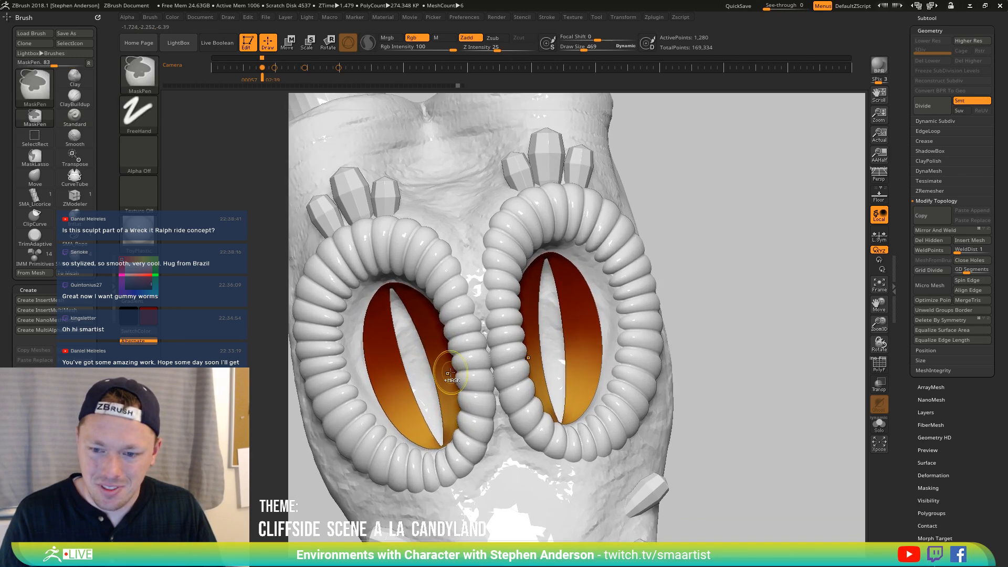
ctrl+shift+click(792, 348)
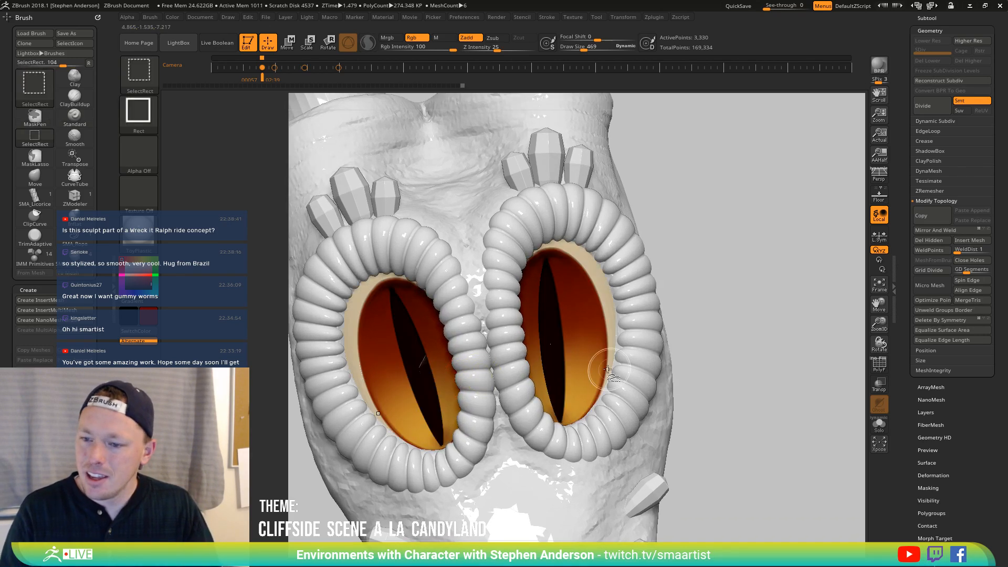
Isolate the thin edge bands around the pupil slits by hiding the iris and pupil groups
ctrl+shift+click(558, 363)
key(ctrl+shift+x)
key(ctrl+shift+x)
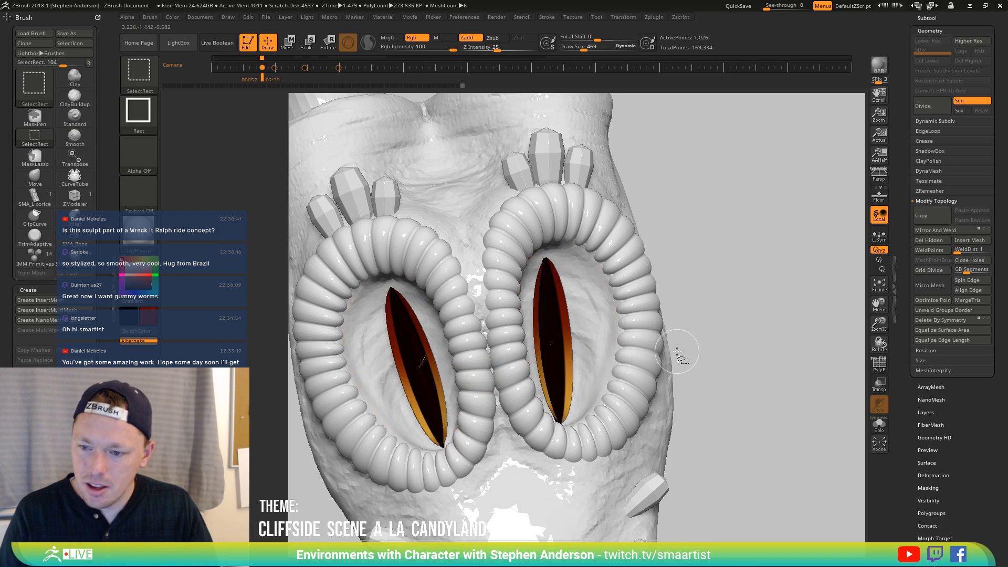
ctrl+shift+click(549, 341)
key(ctrl+z)
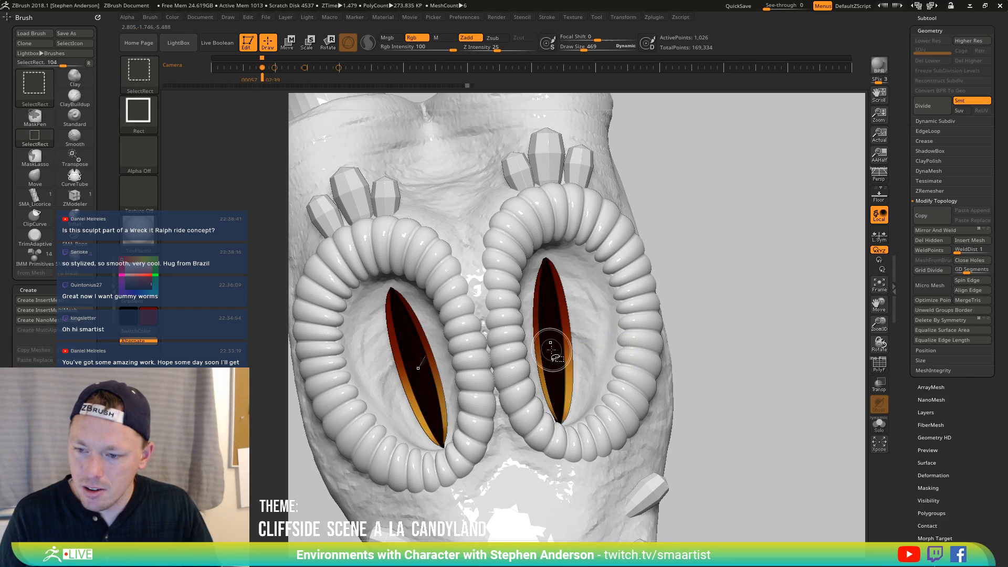
ctrl+shift+click(549, 344)
key(ctrl)
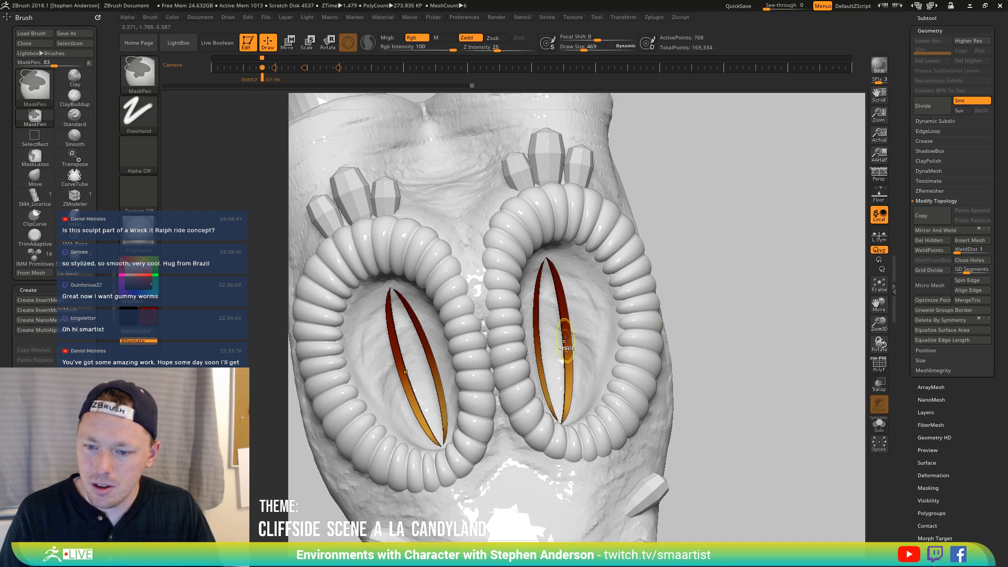
key(ctrl+z)
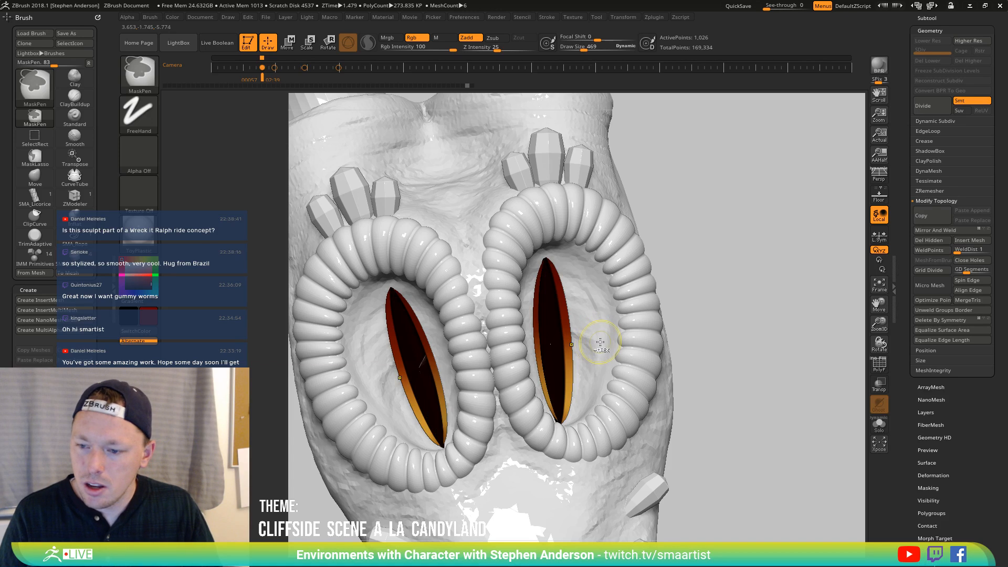
ctrl+shift+click(551, 347)
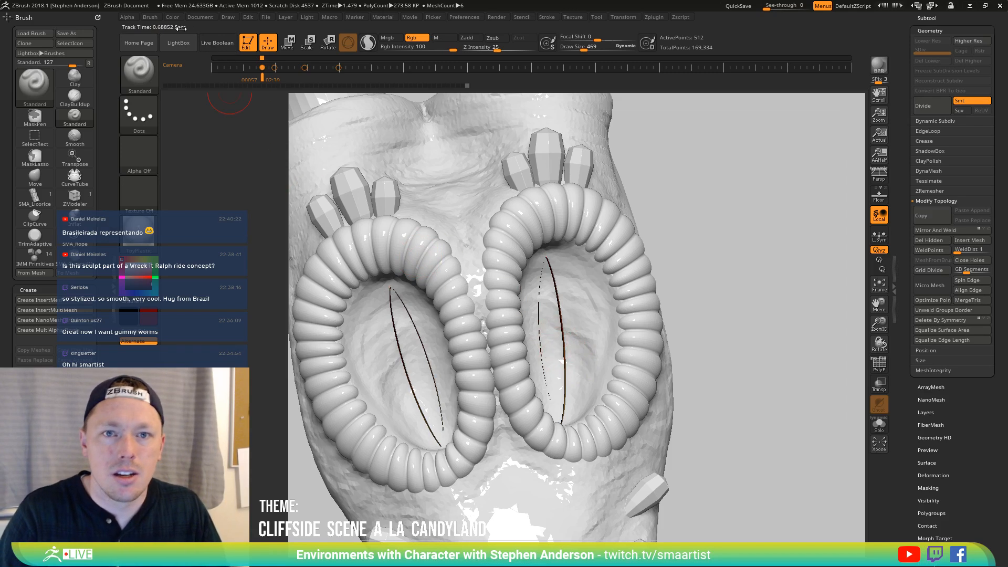
Fill the isolated pupil edge bands with the dark red and unhide the whole eye subtool
click(169, 18)
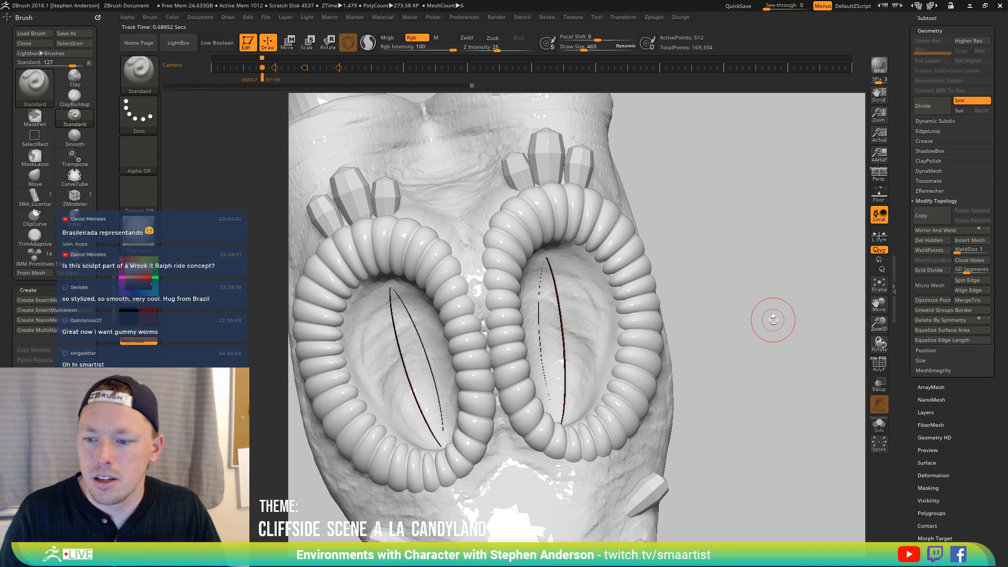
ctrl+shift+click(743, 317)
mouse_move(733, 324)
alt+mouse_down()
mouse_move(698, 270)
mouse_move(684, 295)
mouse_move(636, 289)
alt+mouse_up()
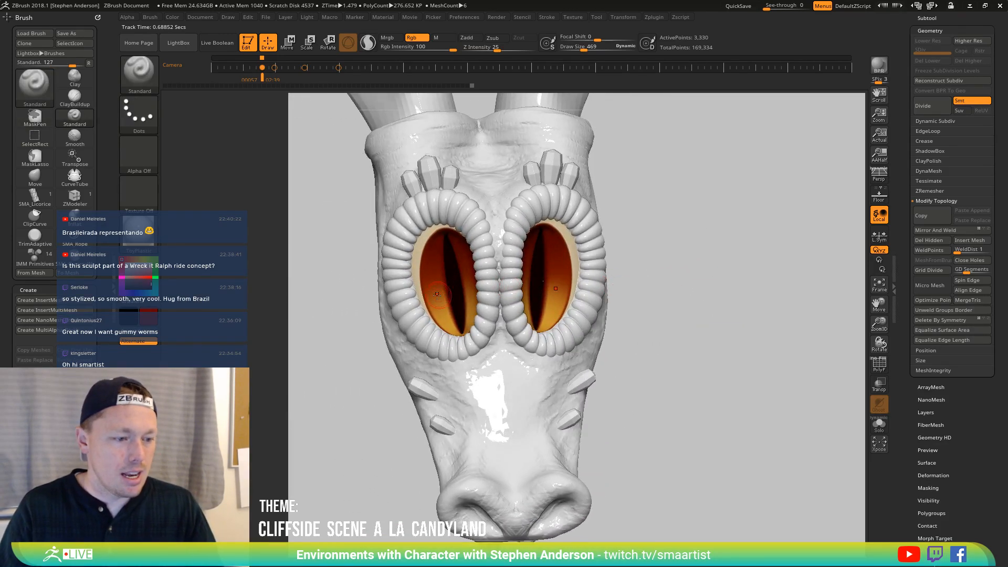
drag(357, 315, 440, 309)
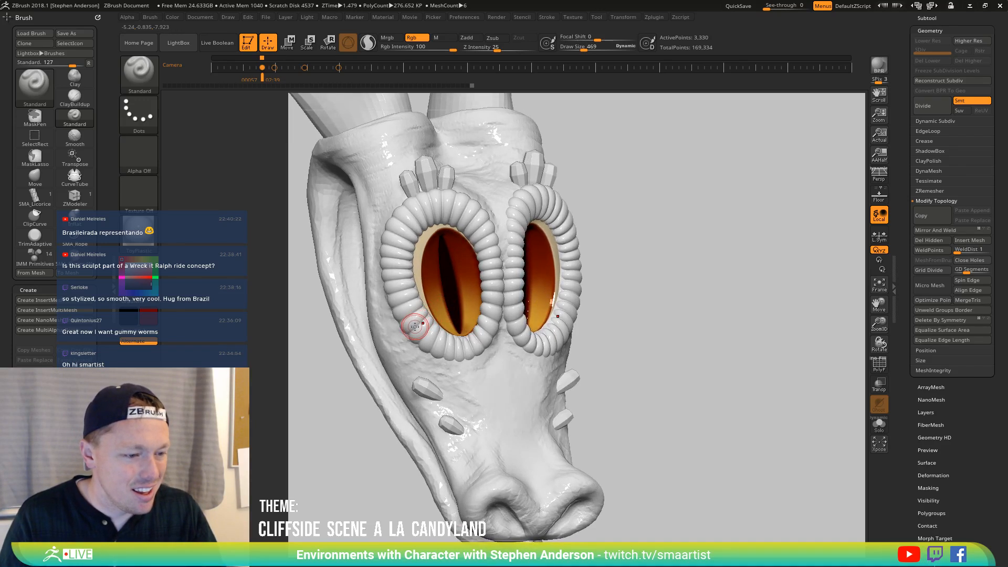
Examine the mesh density and polygroups along the pupil edge up close by toggling the PolyFrame display
mouse_move(400, 304)
ctrl+right_down()
mouse_move(504, 304)
mouse_move(459, 368)
mouse_move(450, 356)
mouse_move(472, 417)
mouse_move(456, 425)
ctrl+right_up()
key(shift+f)
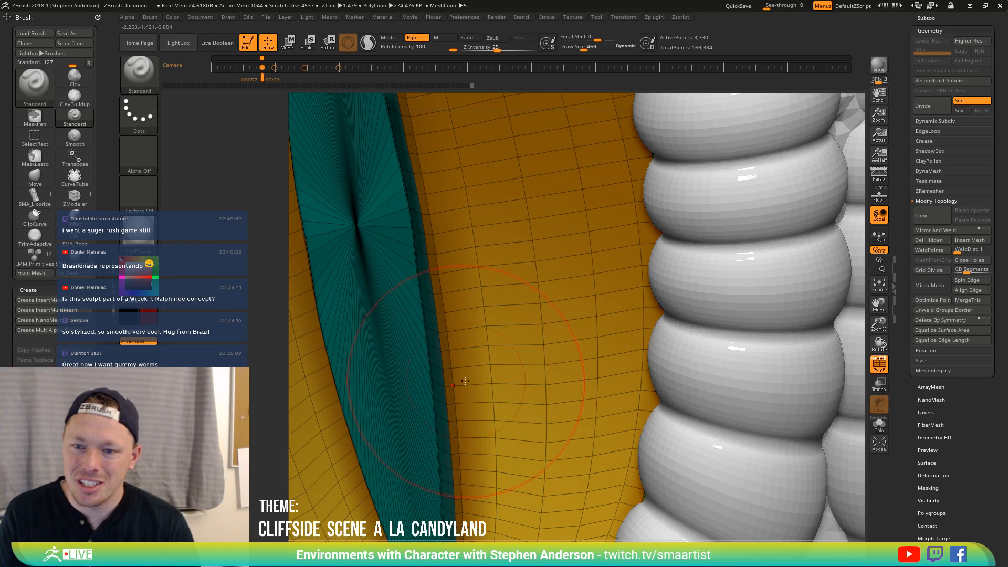
mouse_move(465, 380)
right_down()
mouse_move(469, 305)
mouse_move(459, 396)
right_up()
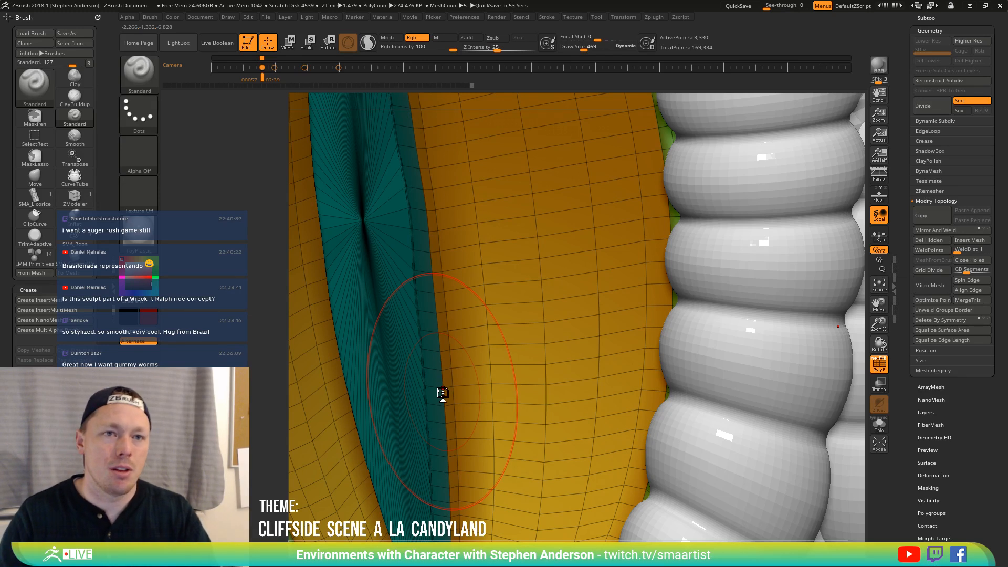
key(shift+f)
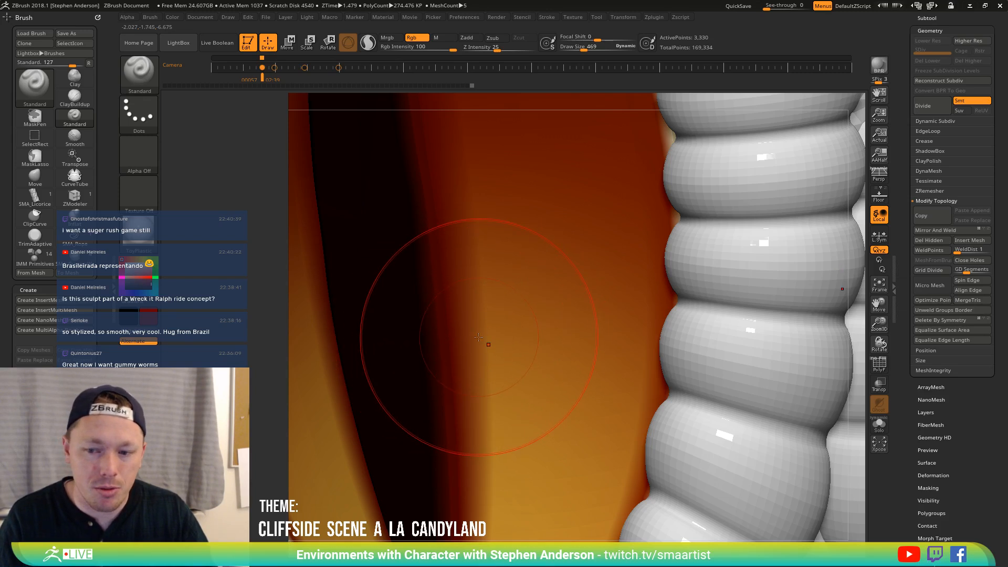
key(shift+f)
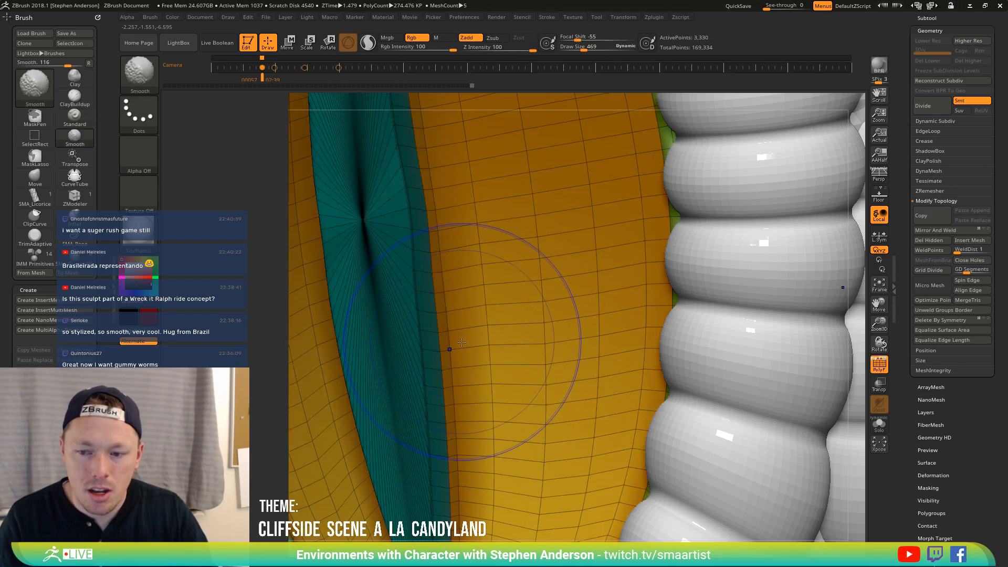
key(shift+f)
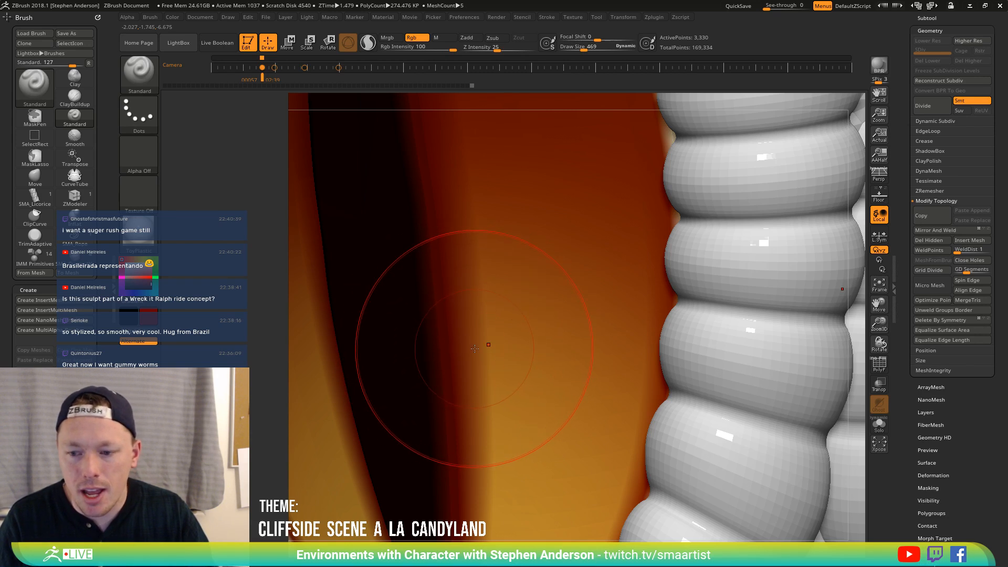
mouse_move(504, 403)
ctrl+right_down()
mouse_move(512, 362)
mouse_move(507, 374)
mouse_move(496, 336)
mouse_move(460, 320)
mouse_move(479, 292)
mouse_move(481, 310)
mouse_move(462, 336)
mouse_move(458, 302)
mouse_move(549, 324)
mouse_move(536, 292)
mouse_move(578, 327)
mouse_move(546, 311)
ctrl+right_up()
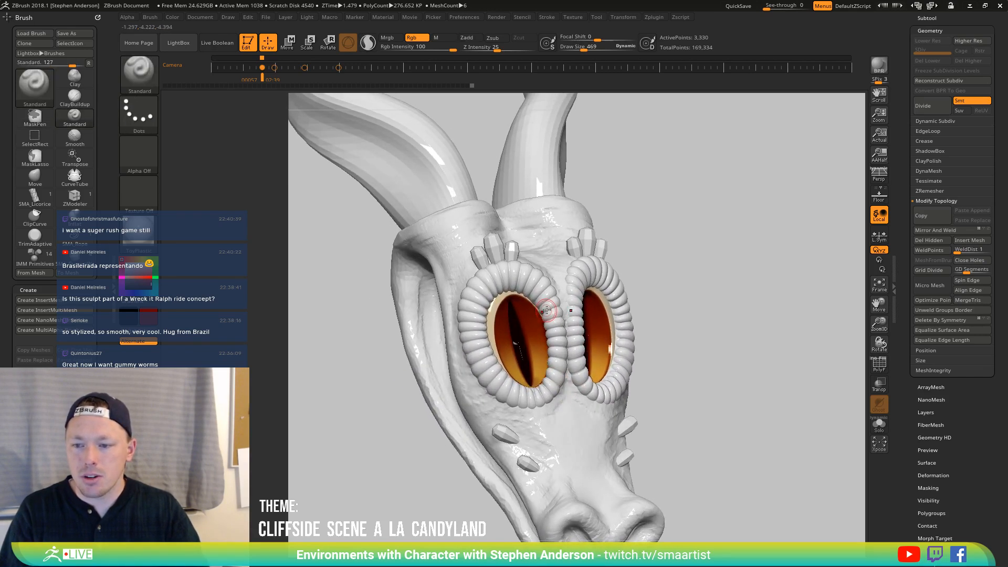
Make the EyeRings subtool active and try the Metalic01 and Metalic01b materials on the uncoloured dragon parts
alt+click(551, 305)
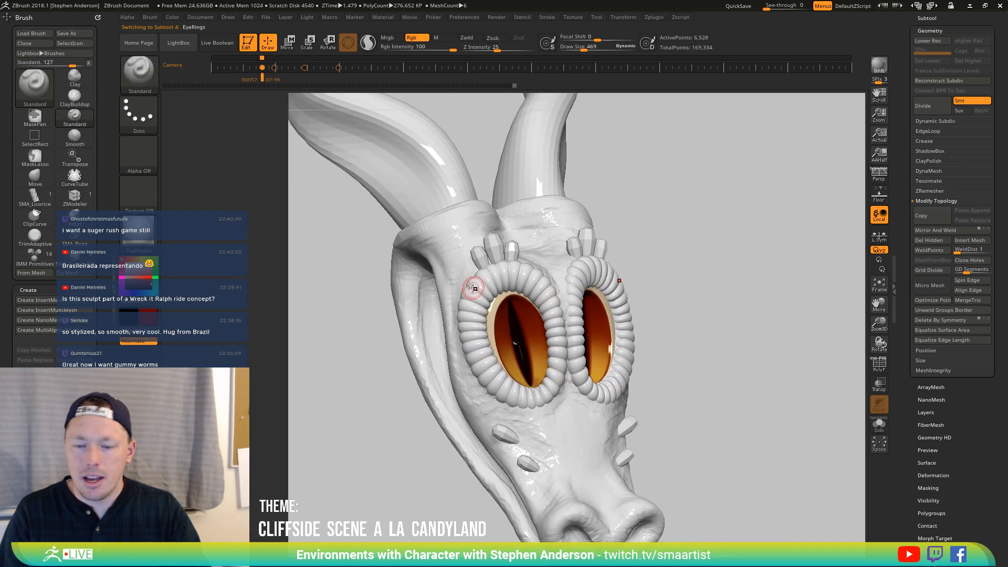
click(141, 241)
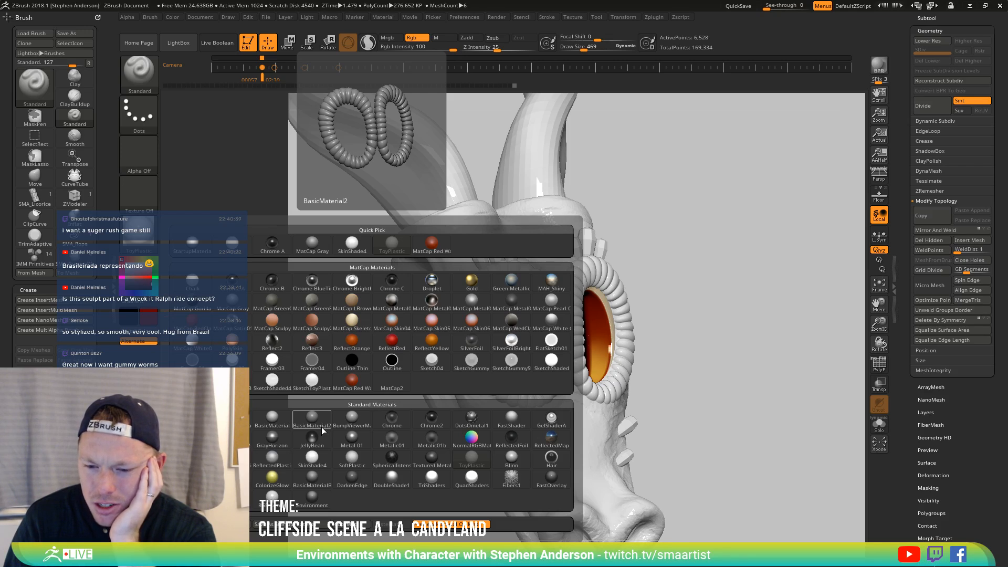
click(388, 445)
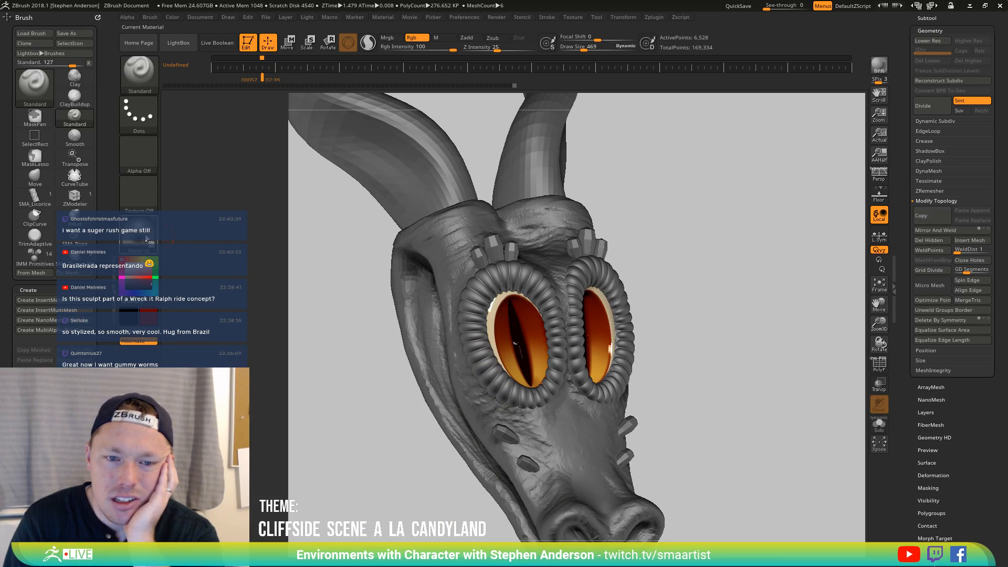
click(139, 239)
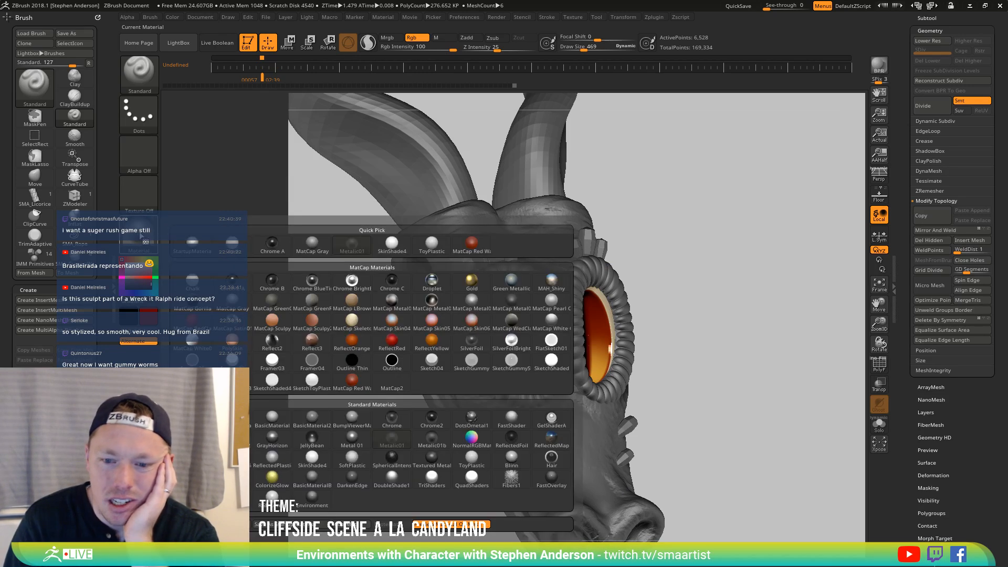
click(430, 443)
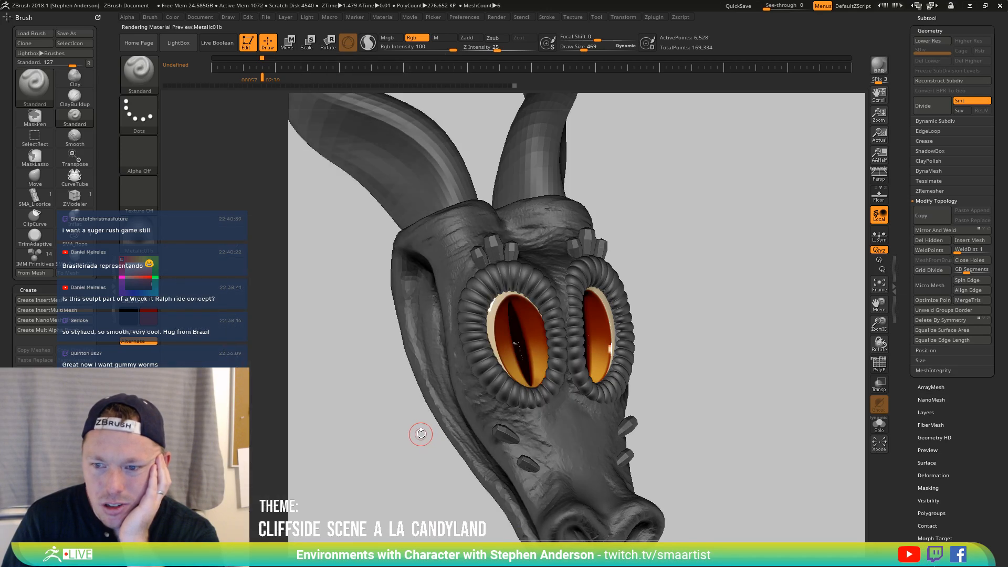
Switch the uncoloured dragon parts to the JellyBean material
click(139, 239)
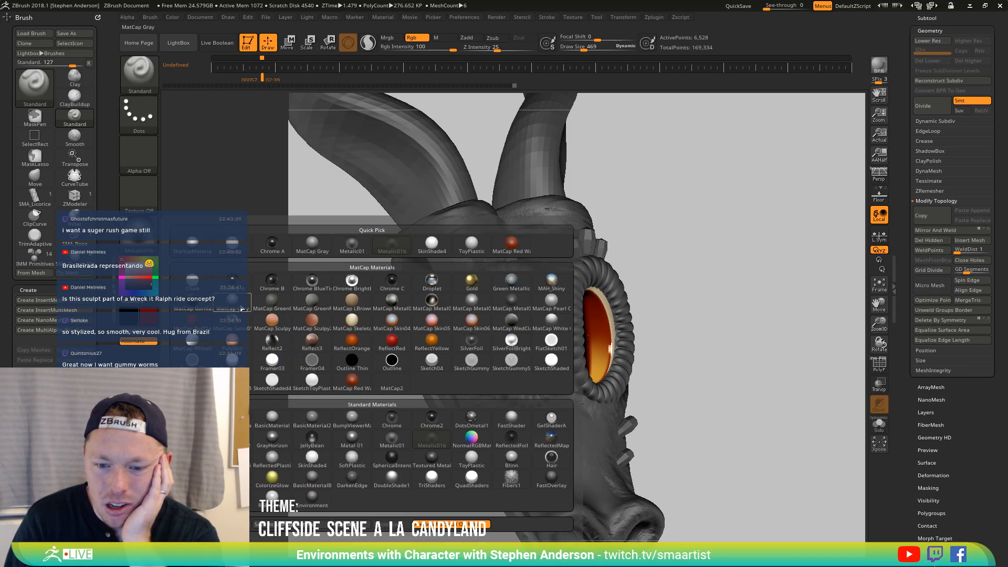
click(314, 442)
drag(382, 434, 382, 420)
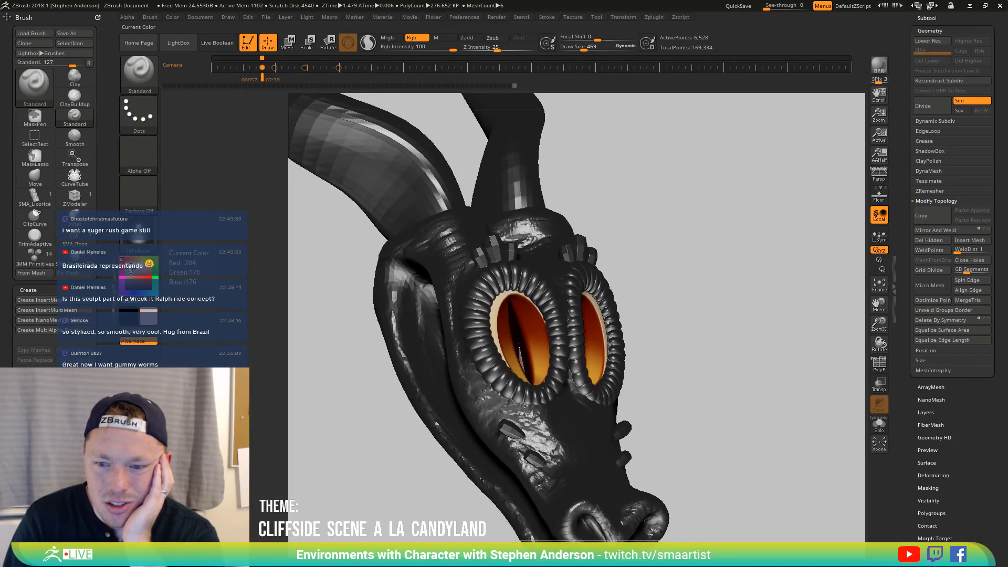
Try the Metal 01 material on the uncoloured dragon parts, and switch them to Metalic01
click(145, 242)
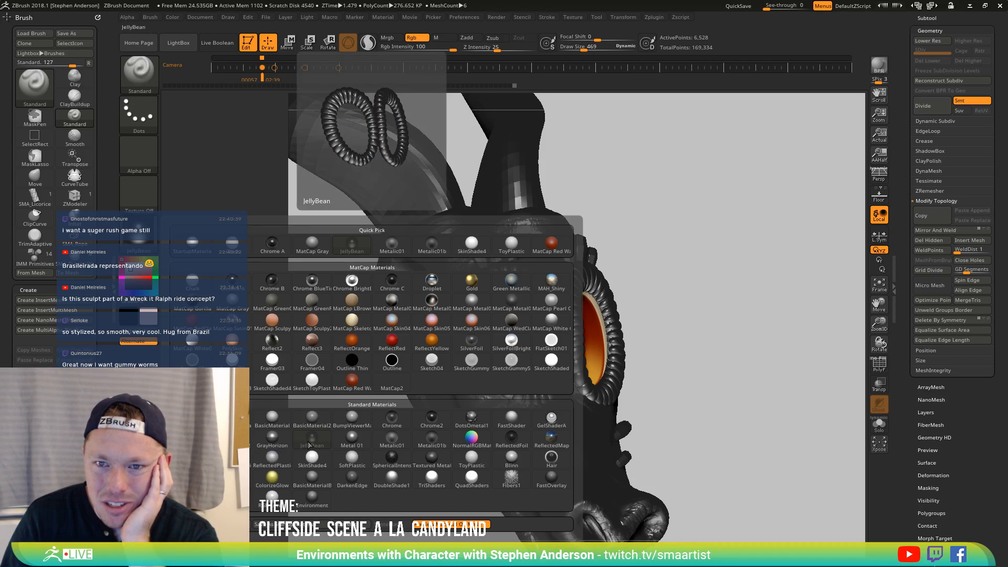
click(351, 442)
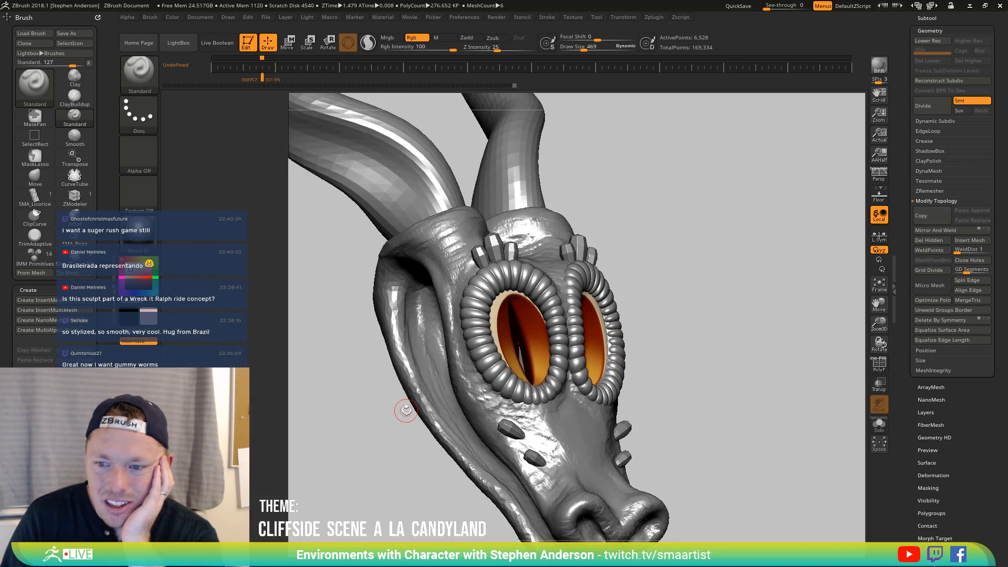
click(139, 242)
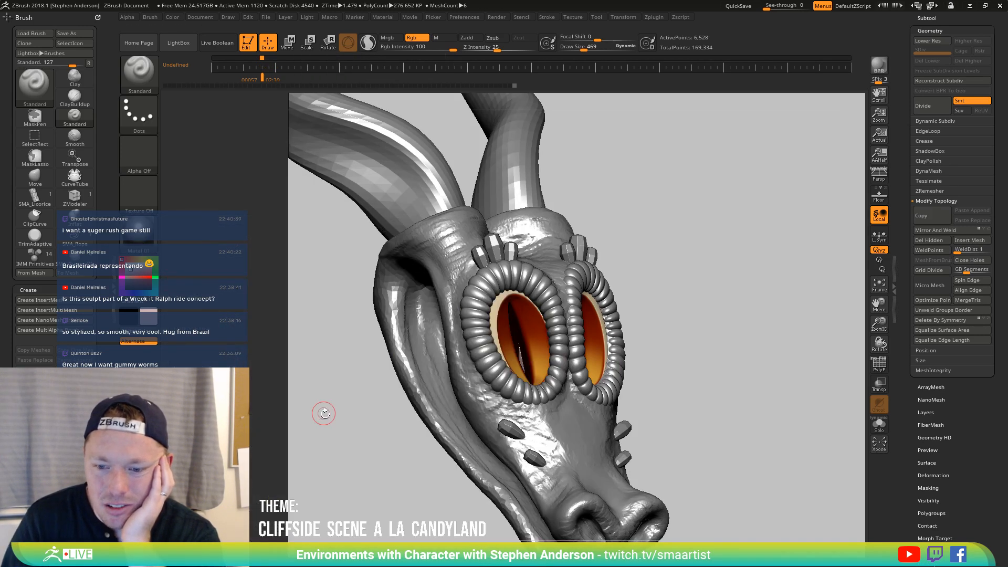
click(151, 241)
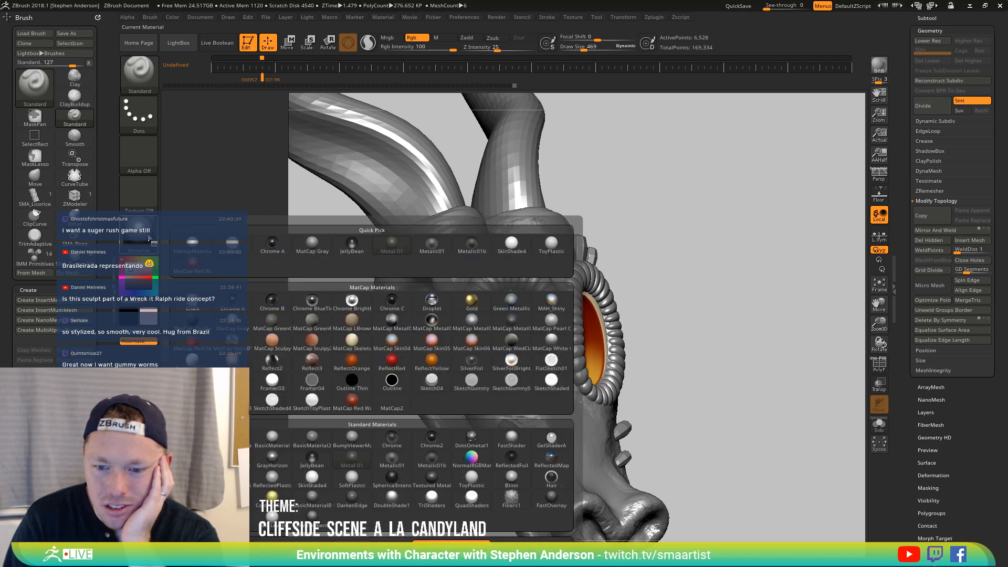
click(392, 460)
mouse_move(767, 368)
mouse_down()
mouse_move(731, 348)
mouse_move(751, 351)
mouse_move(758, 366)
mouse_up()
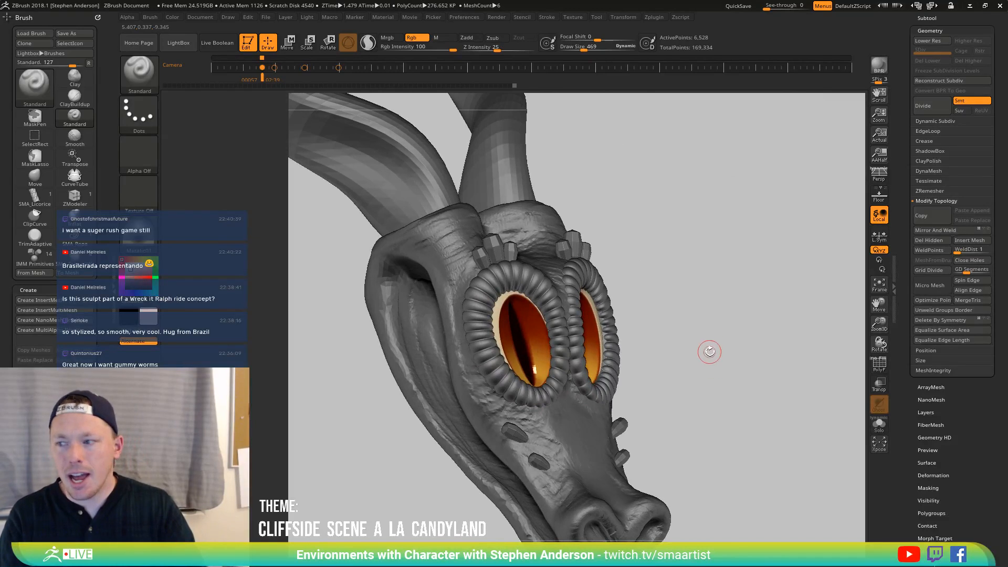
ctrl+right_drag(709, 295, 719, 323)
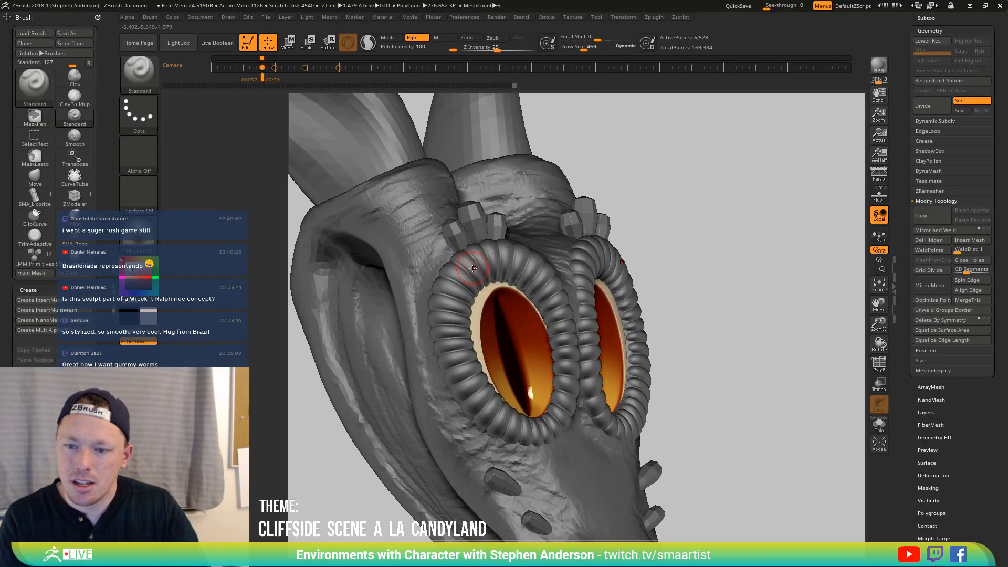
Pick an orange-tan shade as the current painting colour for the EyeRings subtool
key(shift+f)
key(shift+f)
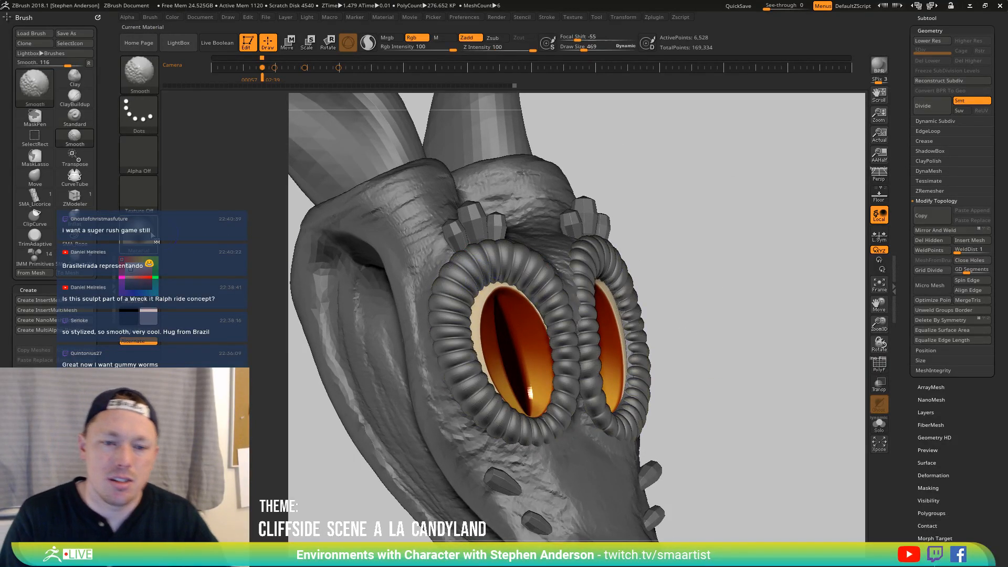
click(135, 259)
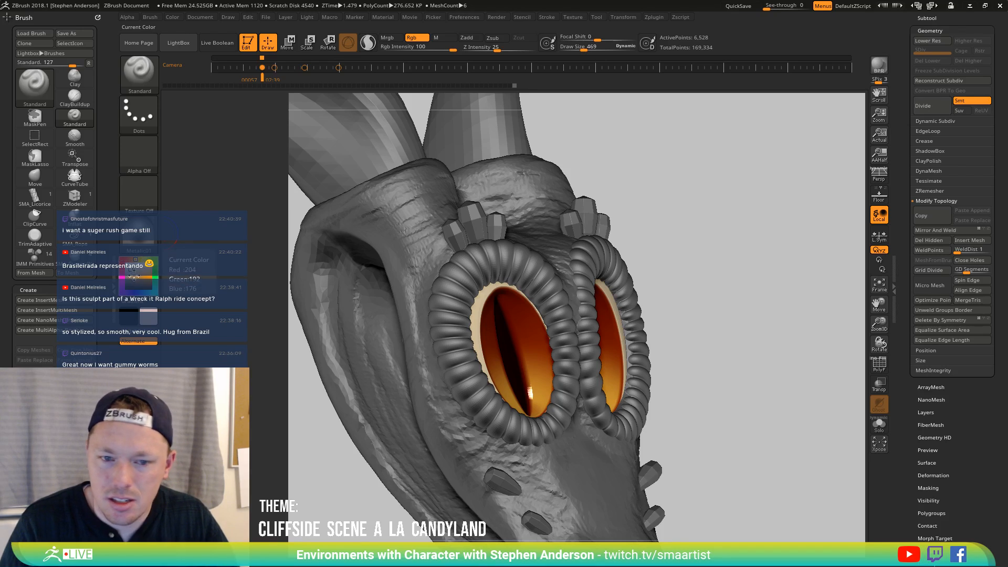
click(152, 275)
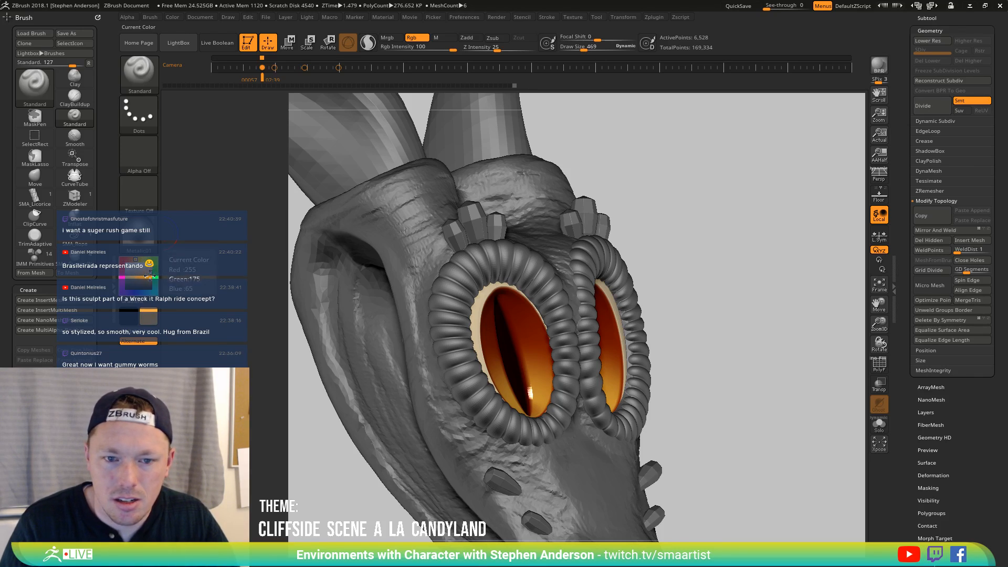
Dock the Material palette in the side tray and expand the Modifiers of the Metalic01 material
scroll(52, 184, down, 5)
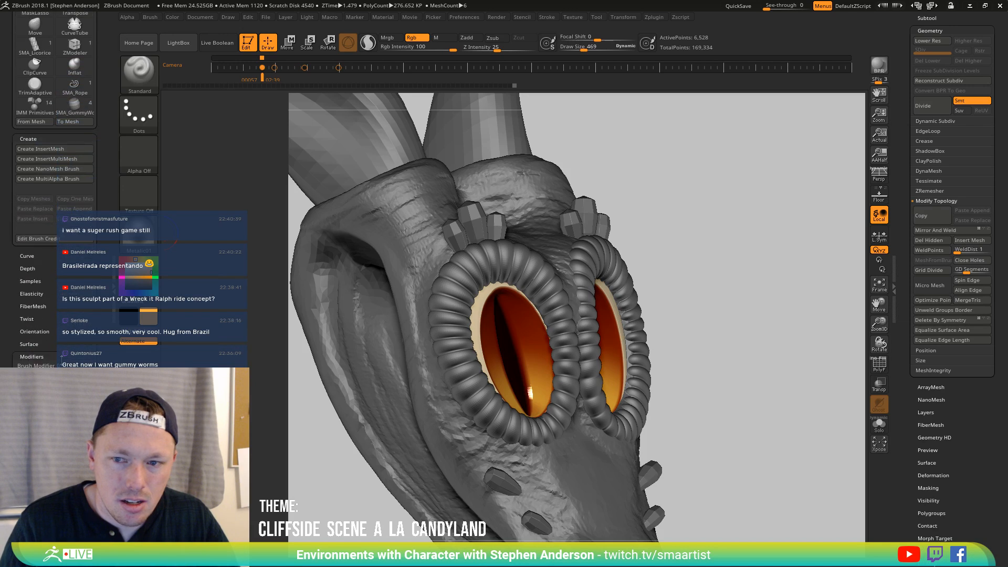
mouse_move(62, 350)
mouse_down()
mouse_move(61, 150)
mouse_move(62, 458)
mouse_up()
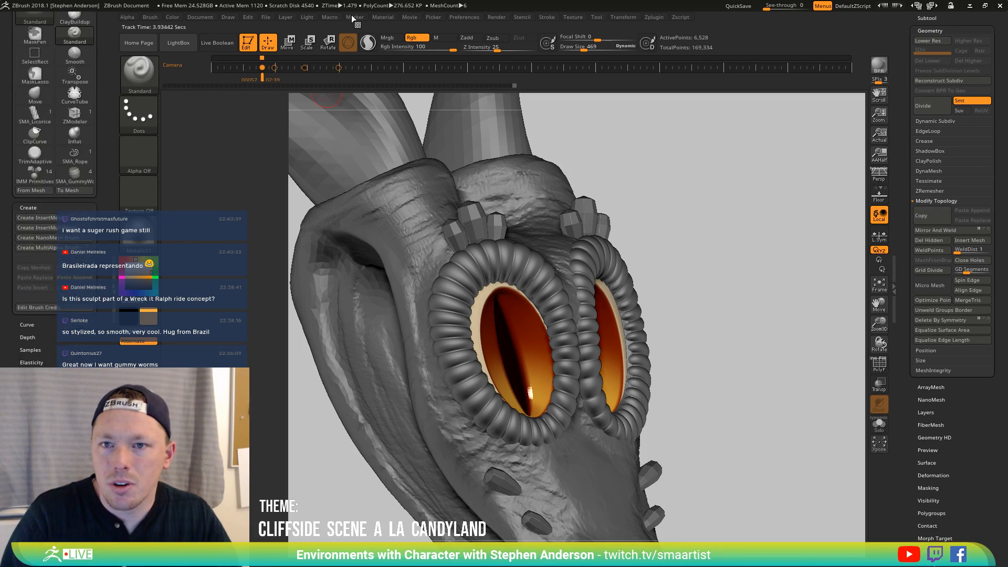
click(383, 17)
mouse_move(376, 30)
mouse_down()
mouse_move(32, 329)
mouse_move(31, 342)
mouse_up()
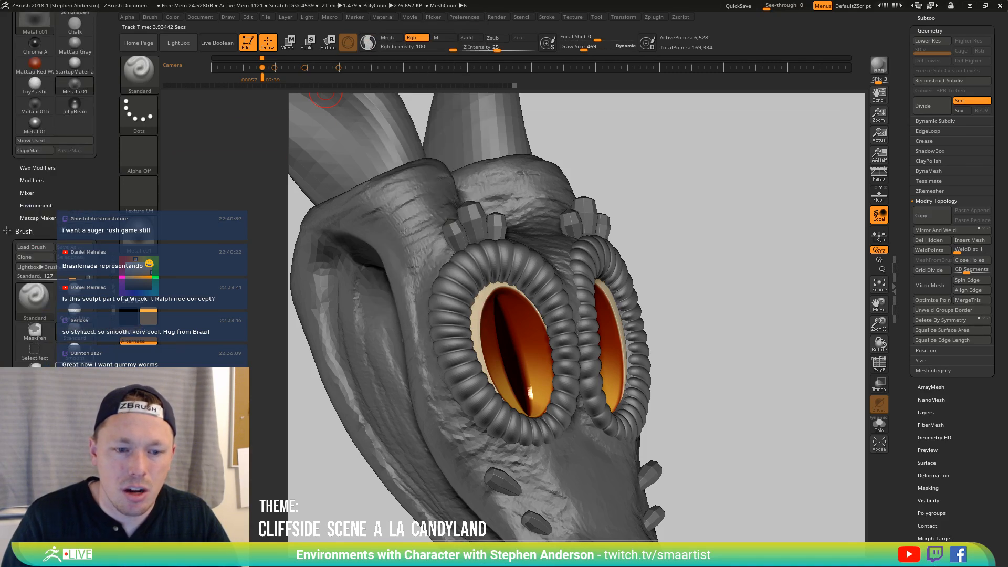
click(32, 180)
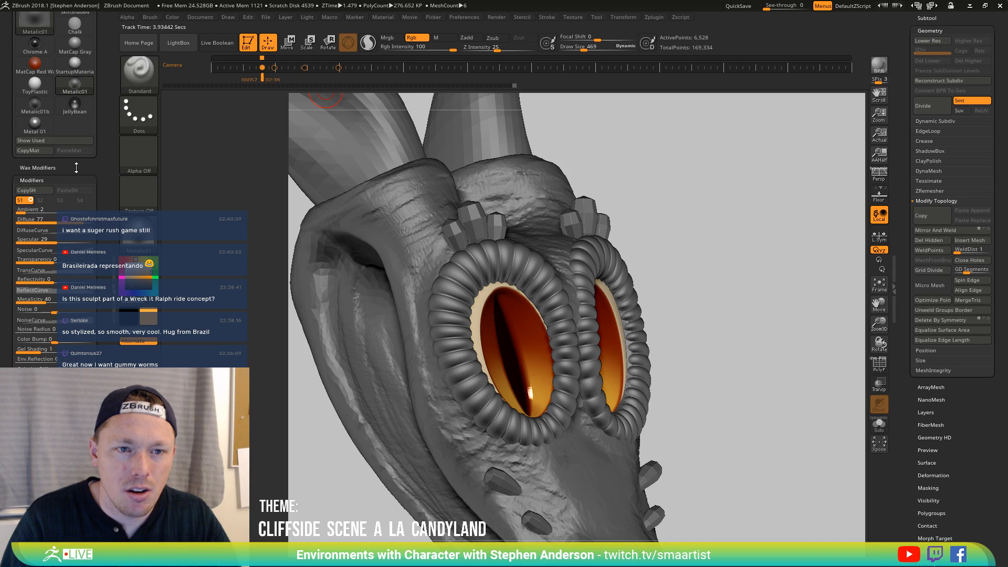
drag(76, 167, 83, 109)
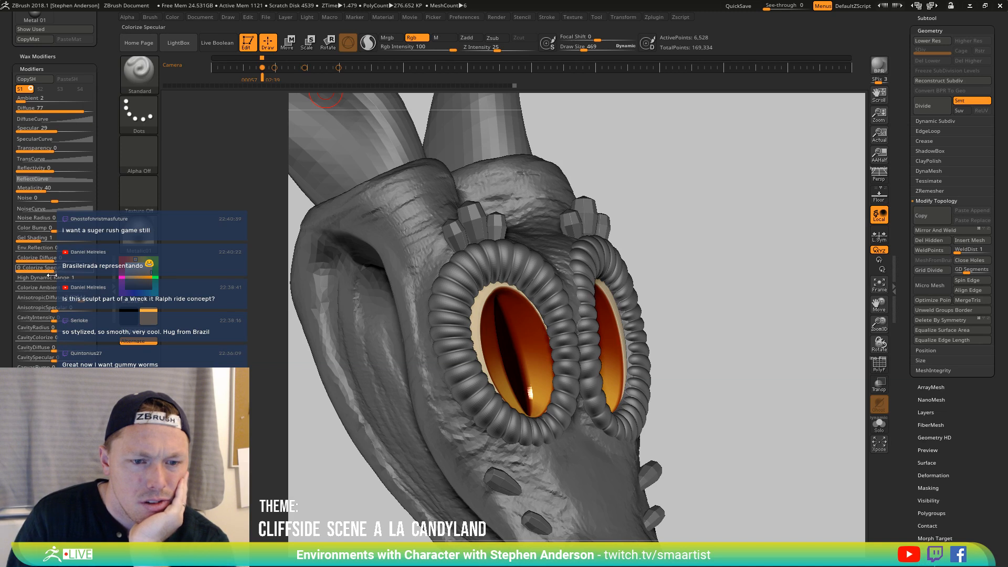
Test the Metalic01 material's colorize and ambient modifiers, trying Colorize Diffuse at 100 and 22
mouse_move(21, 290)
mouse_down()
mouse_move(42, 291)
mouse_move(33, 289)
mouse_up()
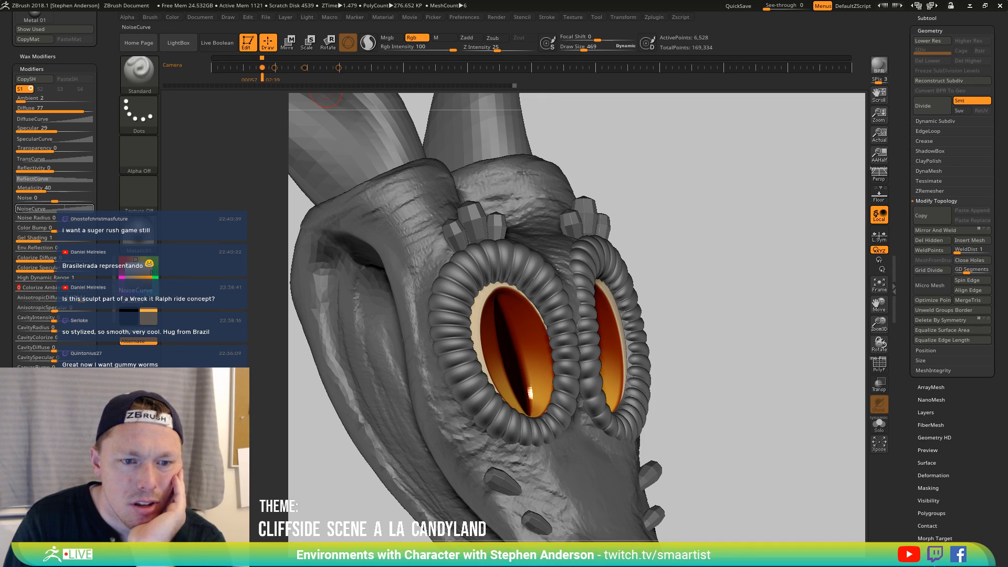
click(54, 261)
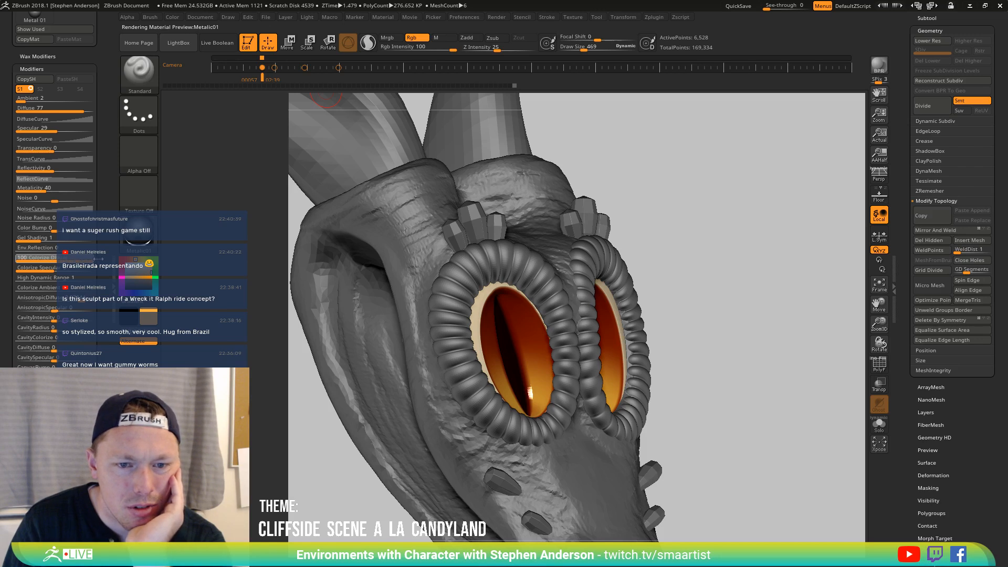
drag(63, 259, 72, 258)
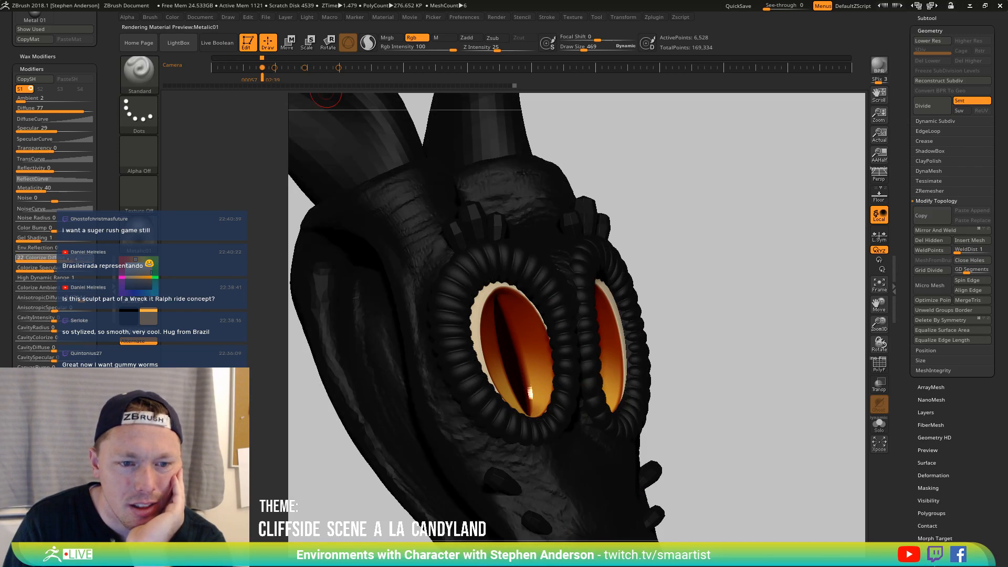
click(54, 260)
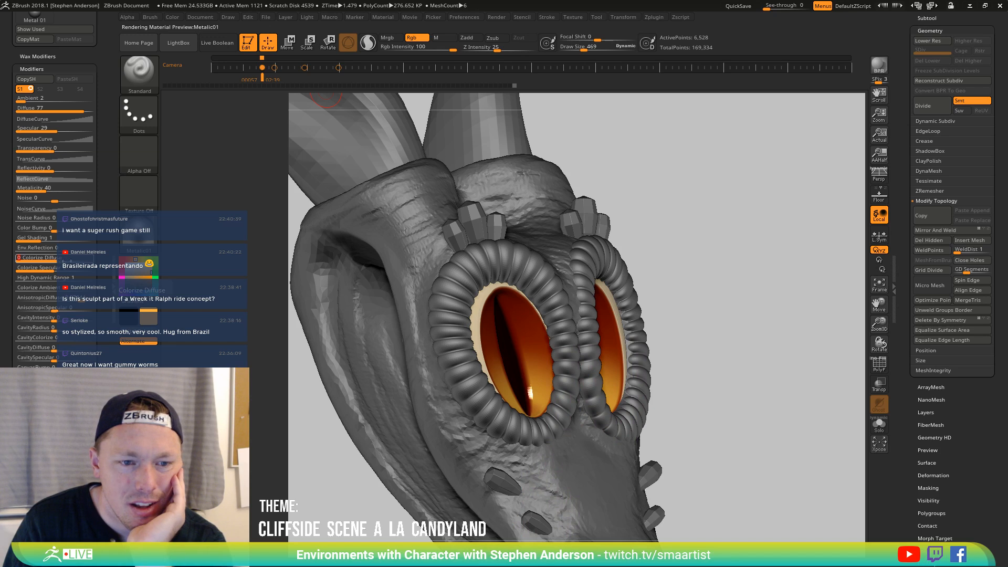
drag(49, 270, 81, 271)
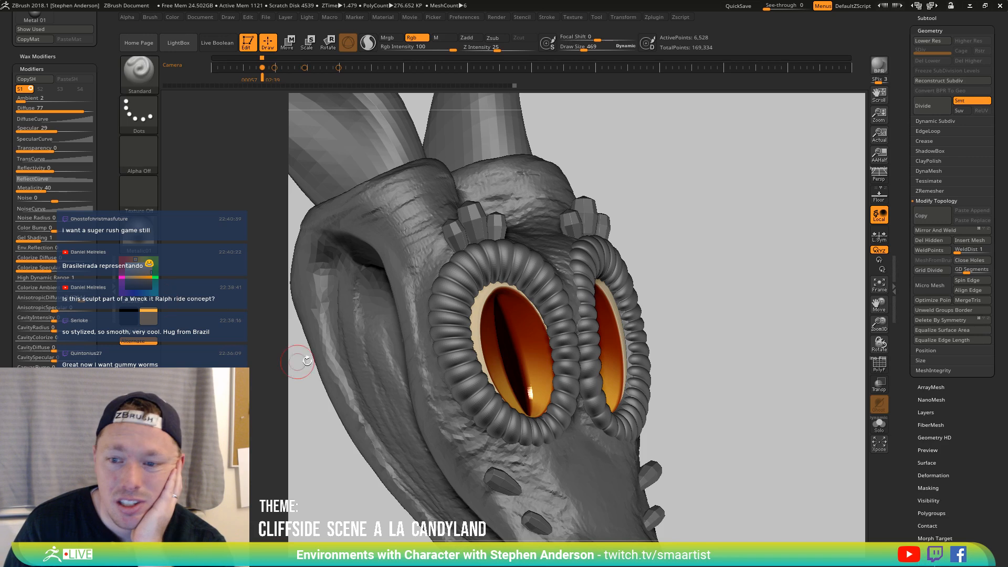
mouse_move(736, 353)
mouse_down()
mouse_move(719, 342)
mouse_move(726, 364)
mouse_move(756, 354)
mouse_move(716, 350)
mouse_up()
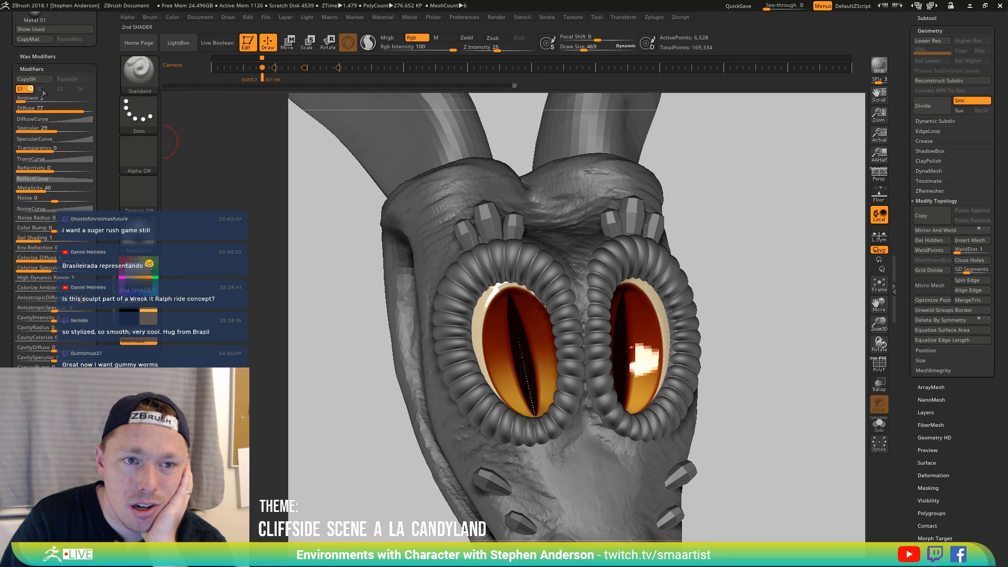
mouse_move(49, 97)
mouse_down()
mouse_move(96, 102)
mouse_move(34, 99)
mouse_up()
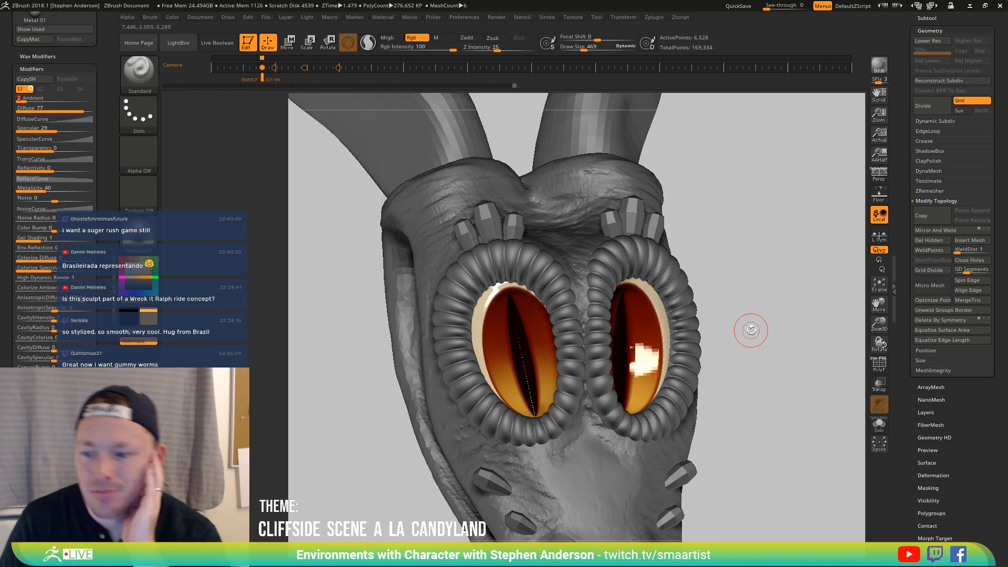
Make the Tongue subtool active and switch the uncoloured dragon parts to the ReflectRed material
key(f)
mouse_move(677, 329)
mouse_down()
mouse_move(715, 342)
mouse_move(700, 331)
mouse_move(723, 322)
mouse_move(684, 389)
mouse_up()
alt+click(669, 434)
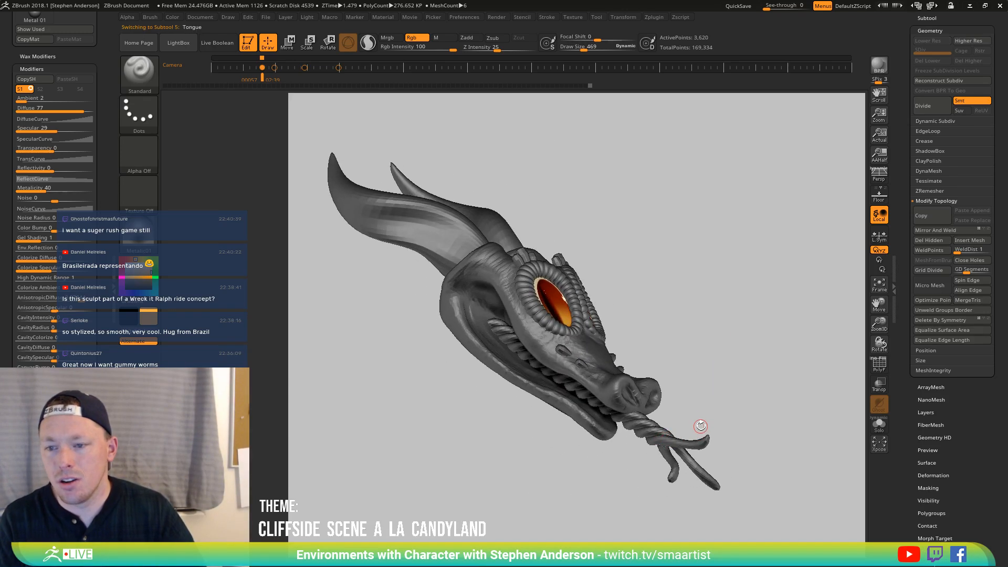
mouse_move(701, 426)
mouse_down()
mouse_move(698, 362)
mouse_move(700, 382)
mouse_move(720, 360)
mouse_move(710, 349)
mouse_move(698, 370)
mouse_up()
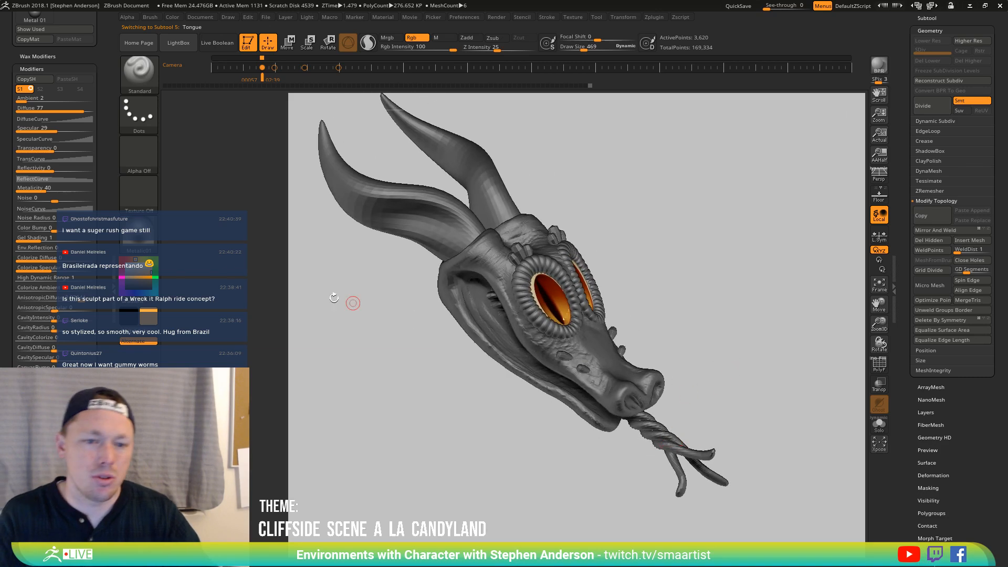
click(142, 241)
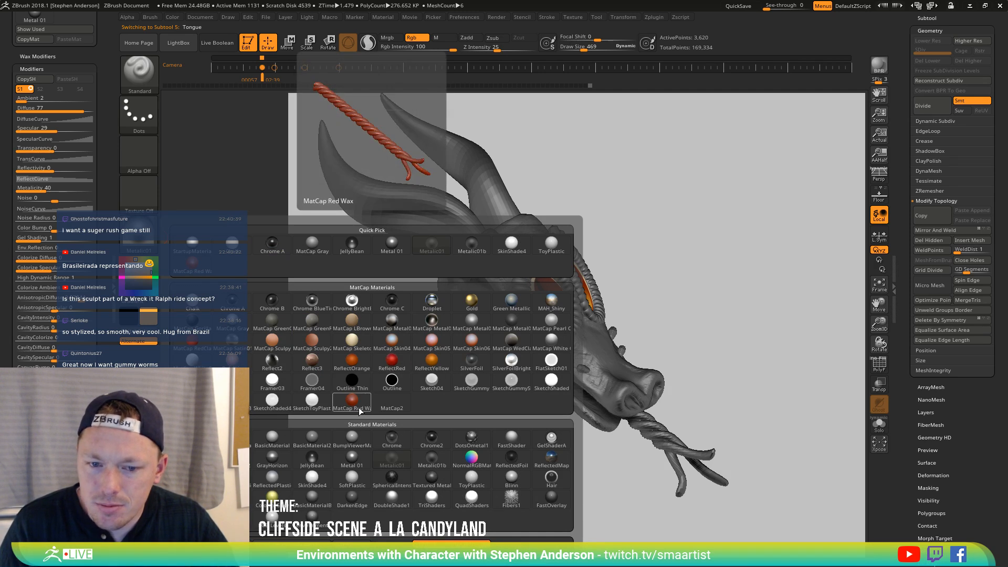
click(395, 366)
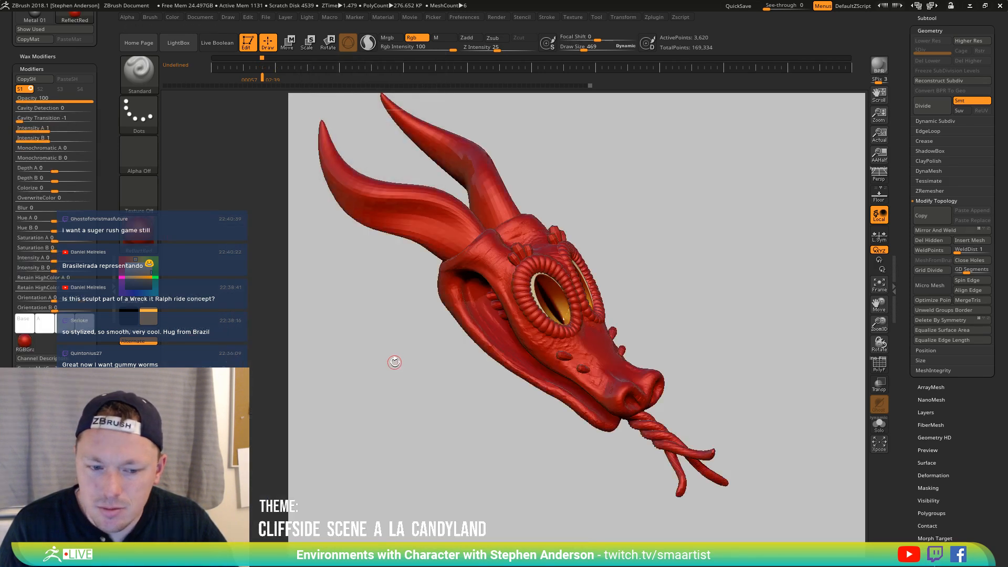
Set the ReflectRed material's Colorize to 0.03875, Intensity A to 0.66856 and Intensity B to 0.96929
click(25, 343)
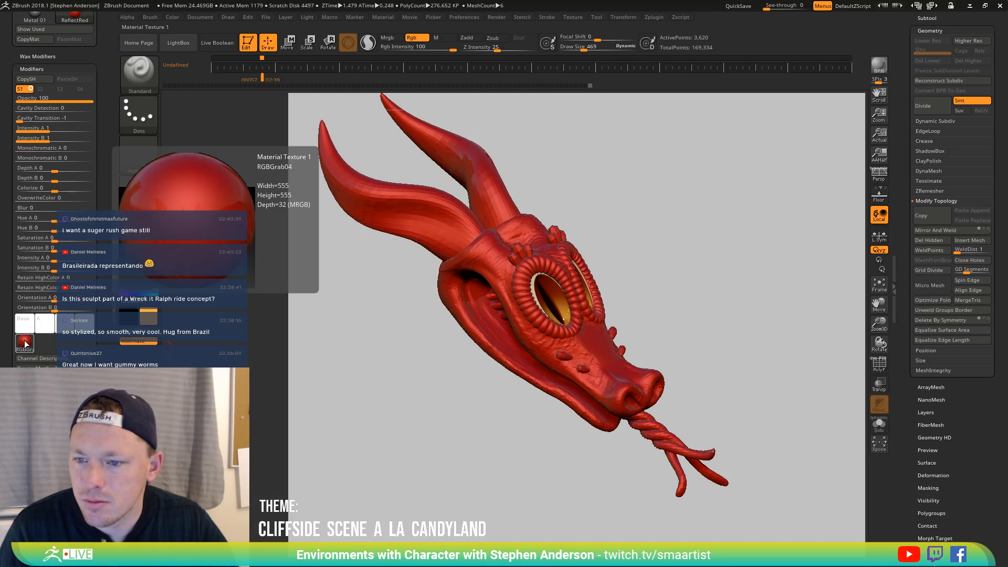
drag(52, 268, 39, 271)
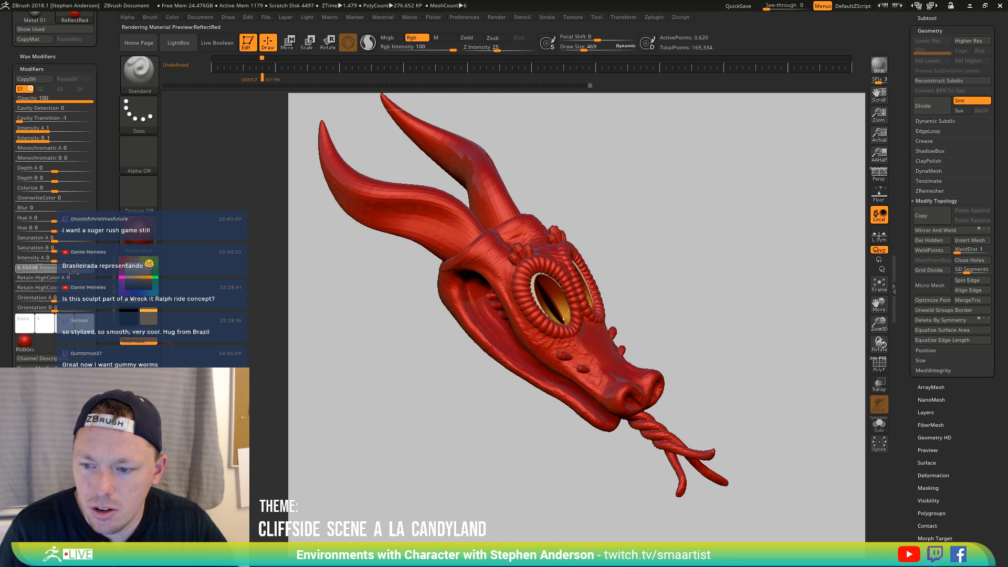
drag(74, 272, 55, 271)
mouse_move(55, 190)
mouse_down()
mouse_move(81, 191)
mouse_move(44, 190)
mouse_move(78, 181)
mouse_move(47, 180)
mouse_move(55, 180)
mouse_up()
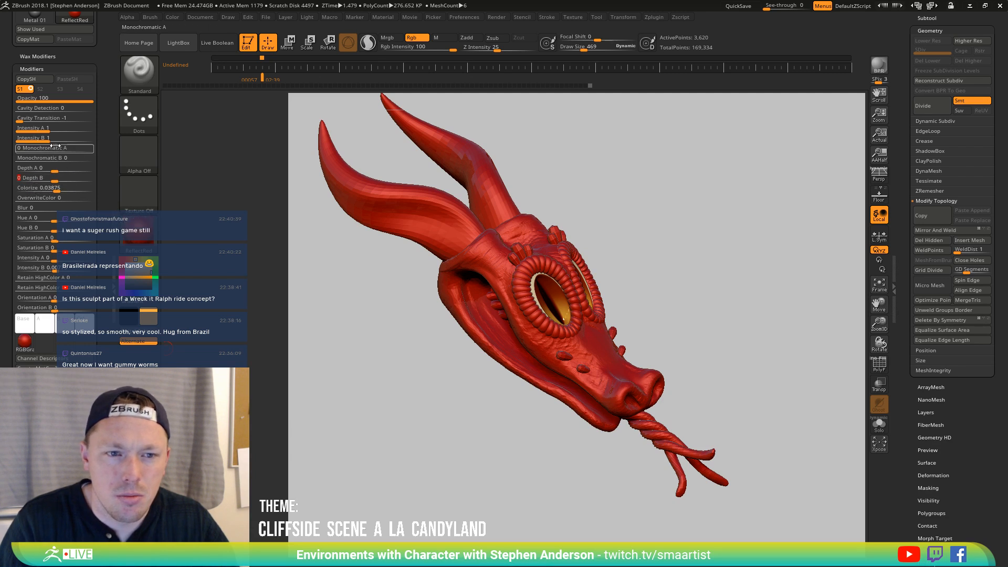
mouse_move(54, 139)
mouse_down()
mouse_move(82, 132)
mouse_move(49, 131)
mouse_up()
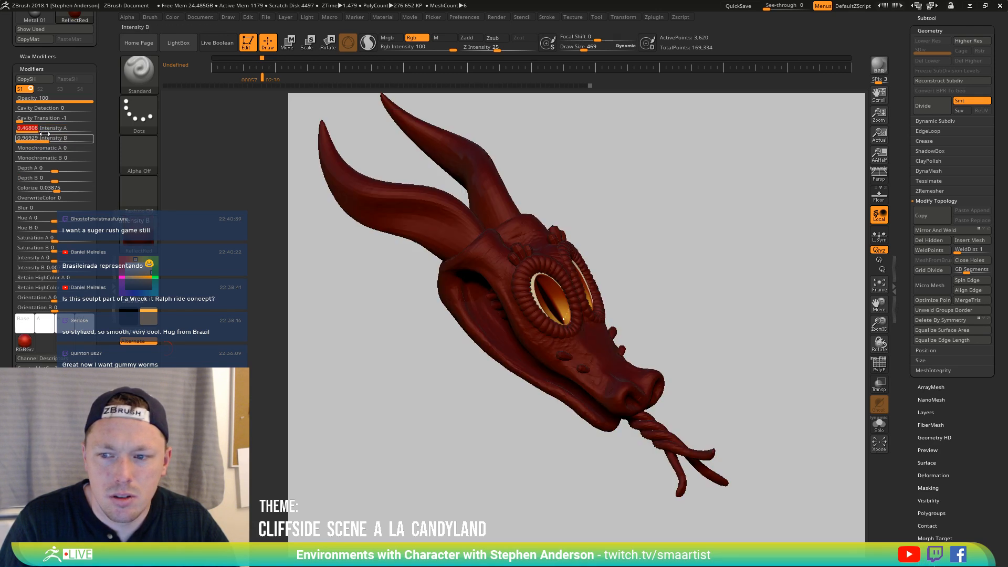
drag(44, 135, 47, 135)
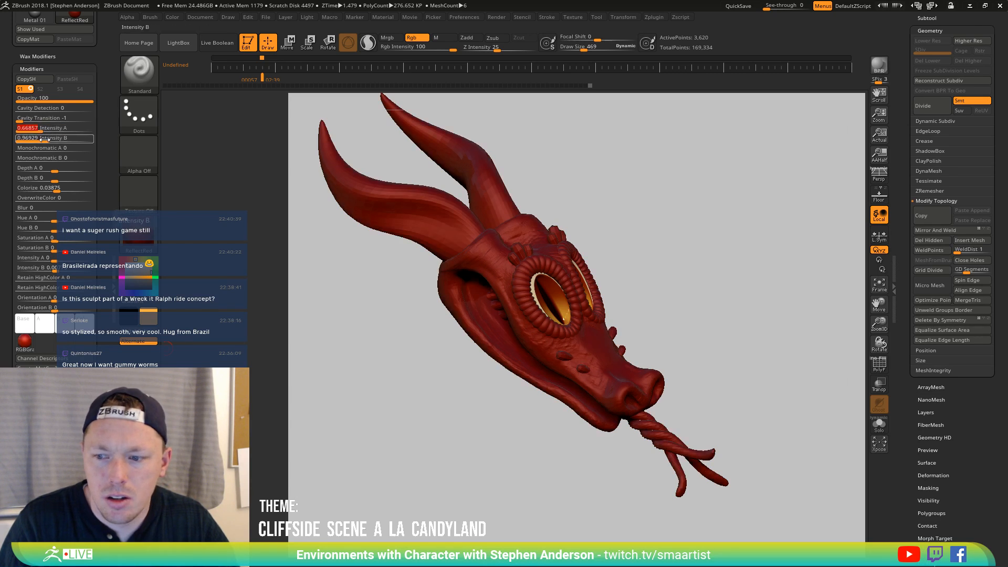
Set ReflectRed's Cavity Detection to 0.33581 and its Cavity Transition to 0.22479
drag(23, 109, 27, 109)
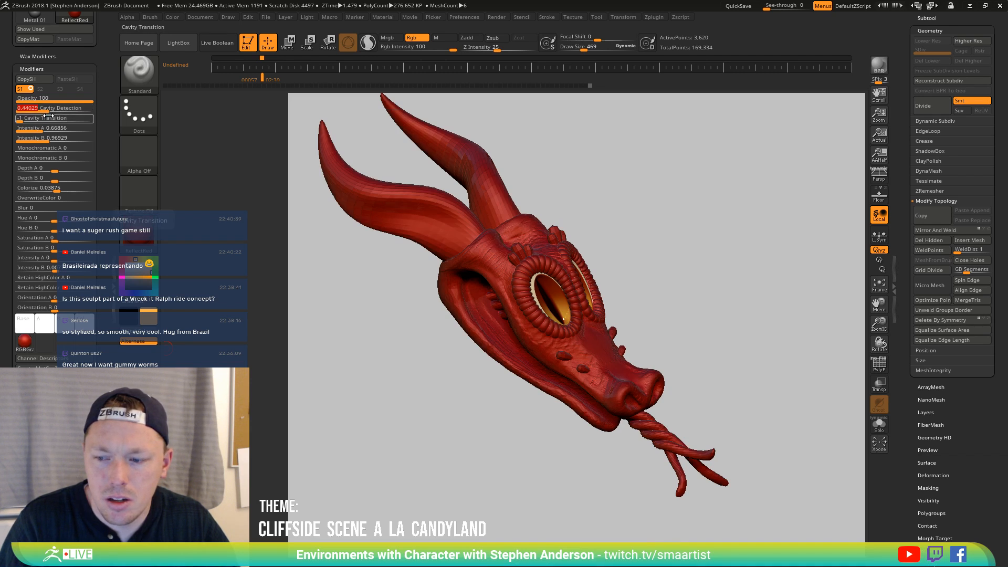
click(41, 109)
drag(30, 120, 64, 122)
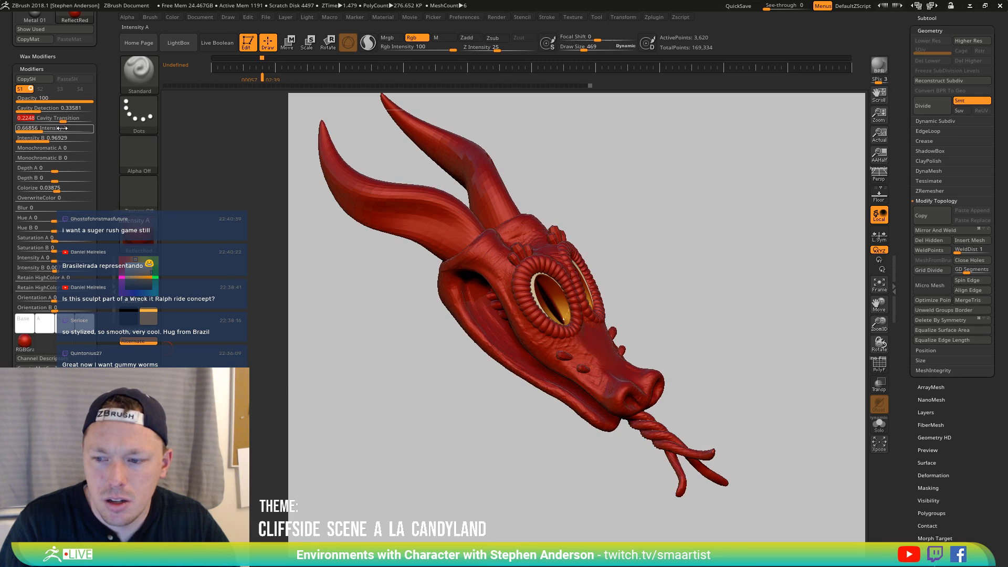
Set the ReflectRed material's Hue A to 0.00387 and check the dragon head from several angles
drag(777, 340, 600, 332)
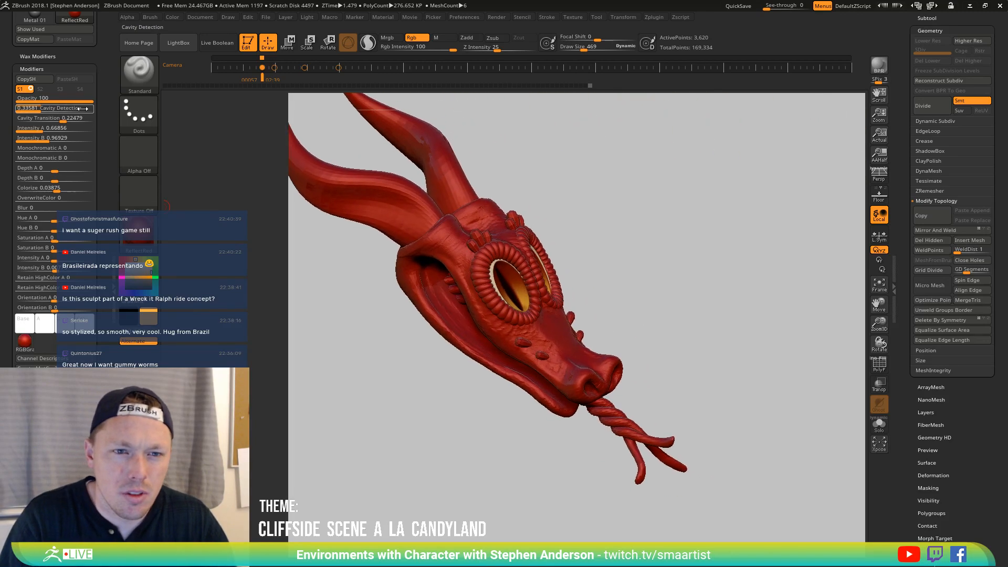
mouse_move(90, 100)
mouse_down()
mouse_move(63, 100)
mouse_move(94, 101)
mouse_up()
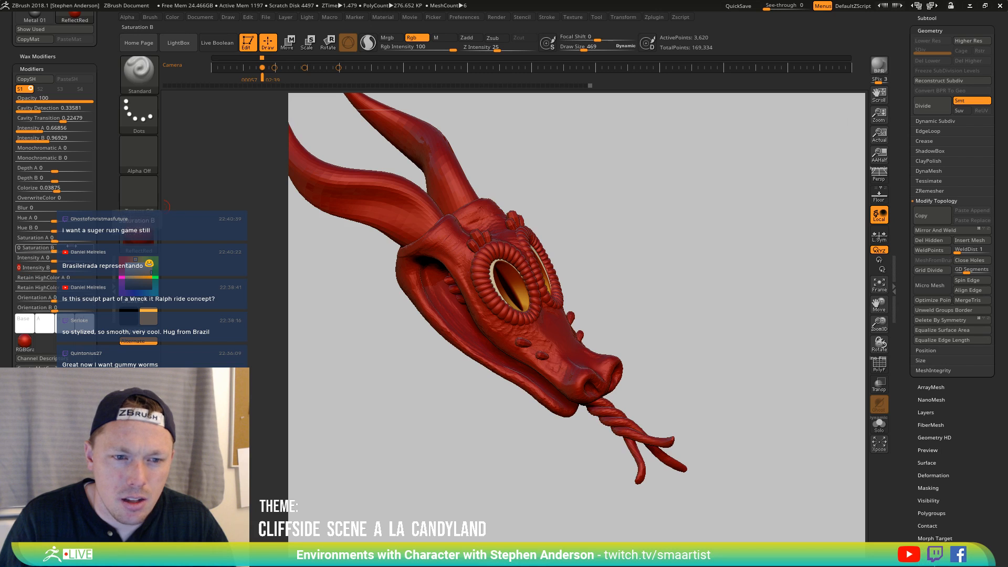
drag(49, 221, 55, 220)
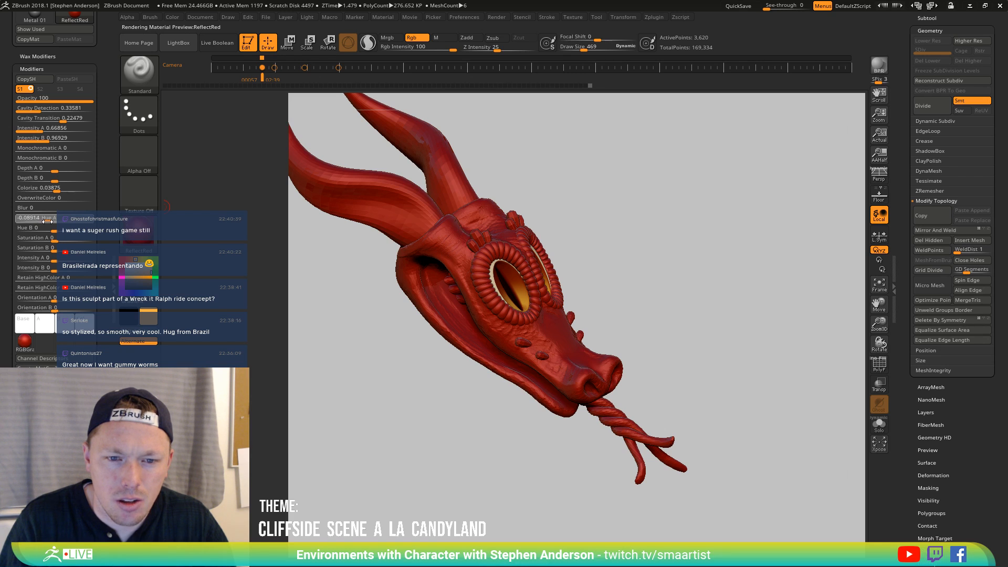
drag(48, 221, 51, 221)
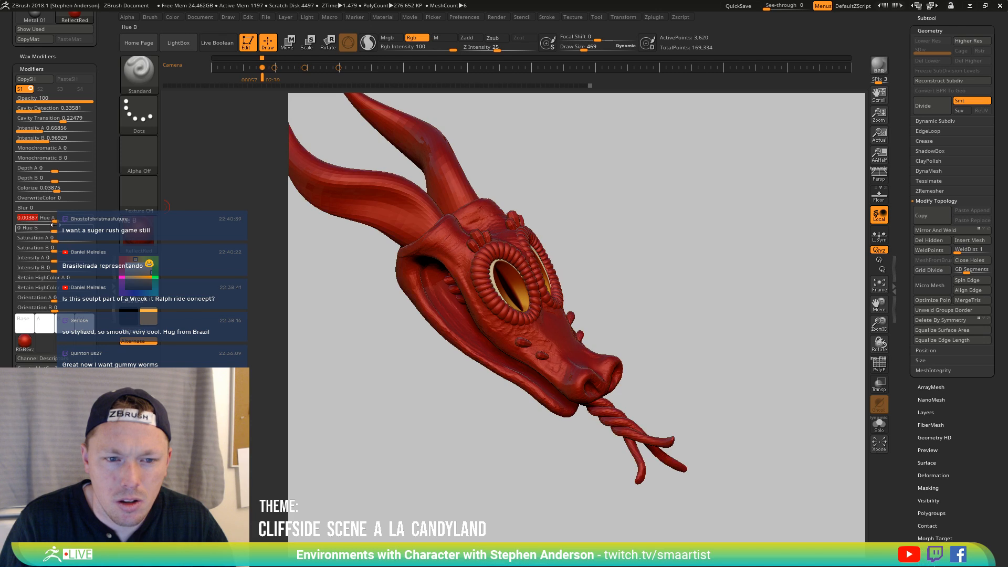
drag(708, 373, 564, 415)
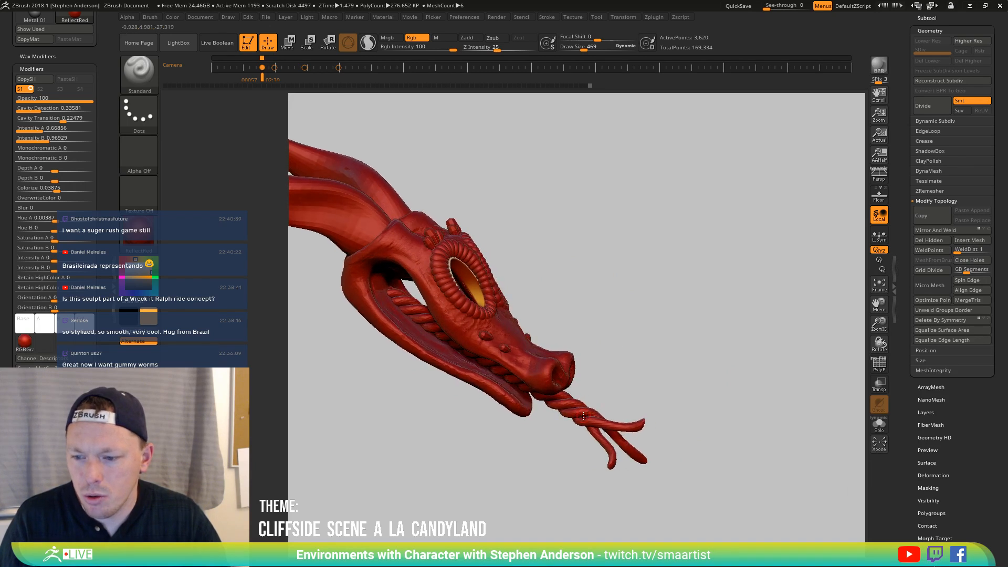
mouse_move(626, 383)
mouse_down()
mouse_move(612, 389)
mouse_move(630, 388)
mouse_up()
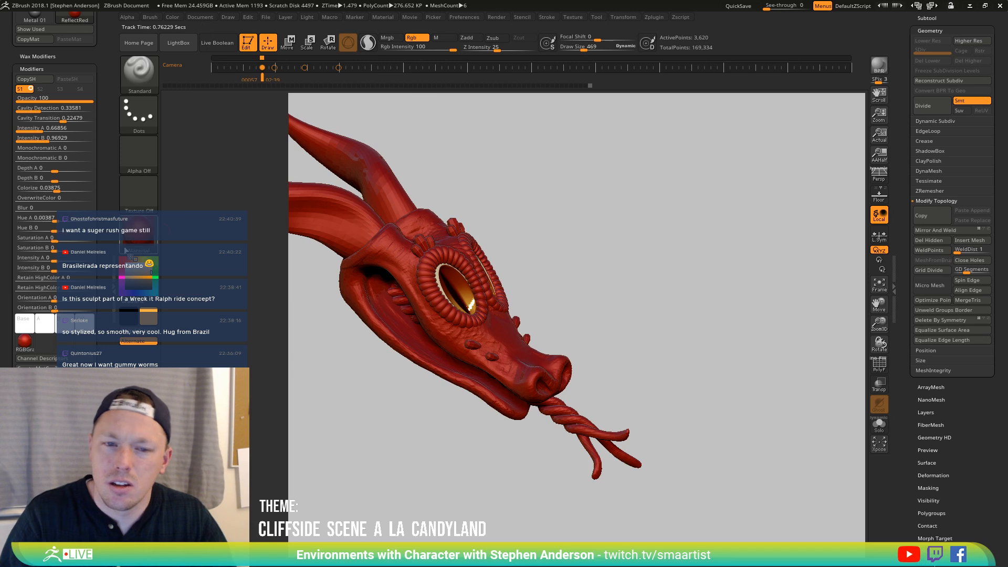
Switch the uncoloured dragon parts to the SkinShade4 material and fill the tongue with red, RGB 179, 11, 26
click(138, 234)
click(552, 245)
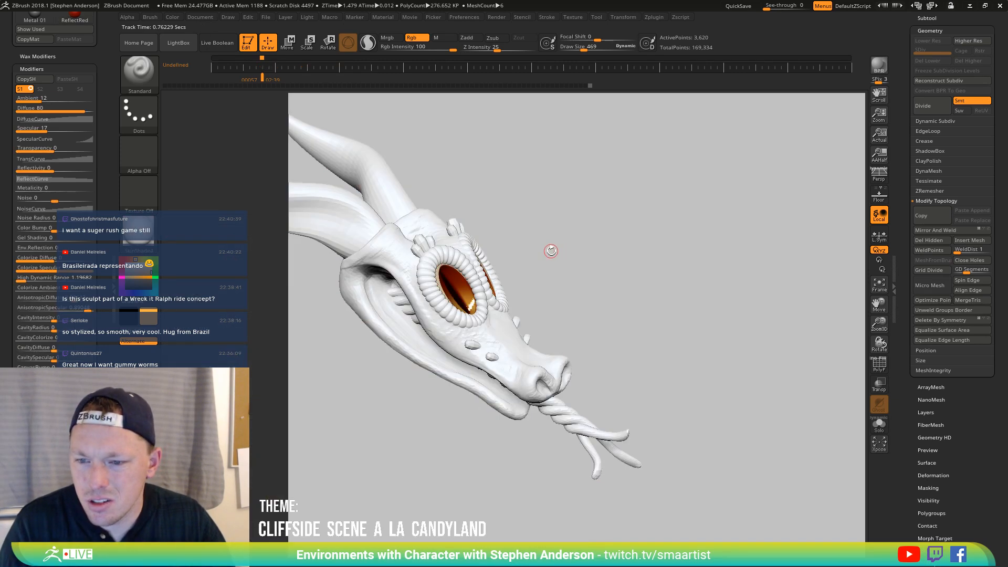
drag(549, 247, 502, 266)
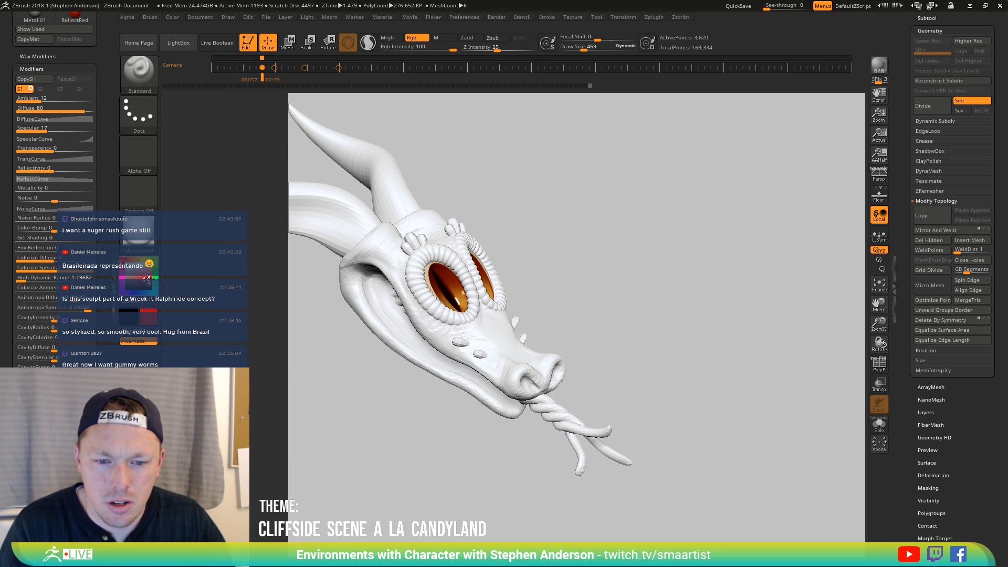
click(169, 15)
click(197, 204)
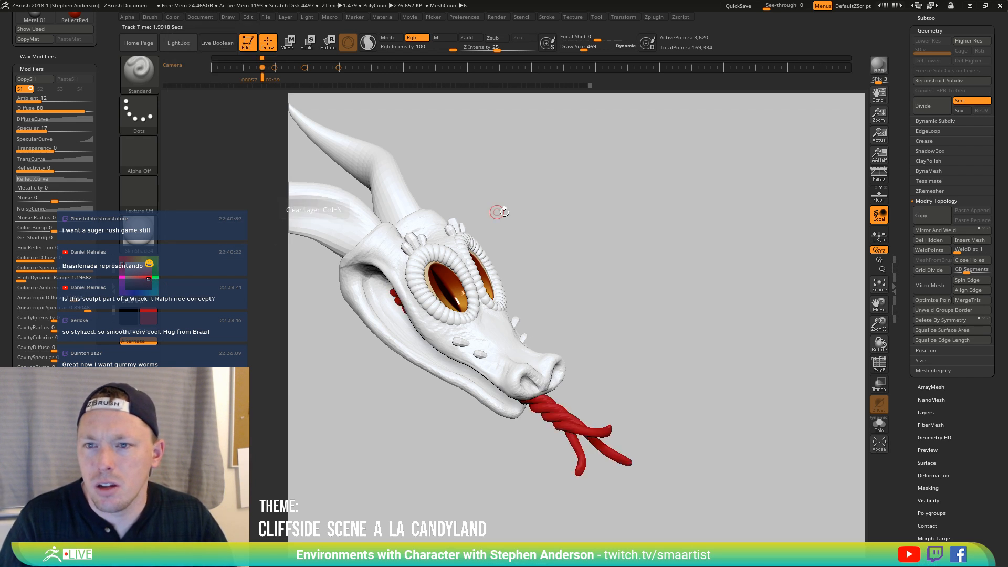
Enable combined material and colour (Mrgb) and refill the tongue with SkinShade4 in the same red
drag(500, 216, 600, 249)
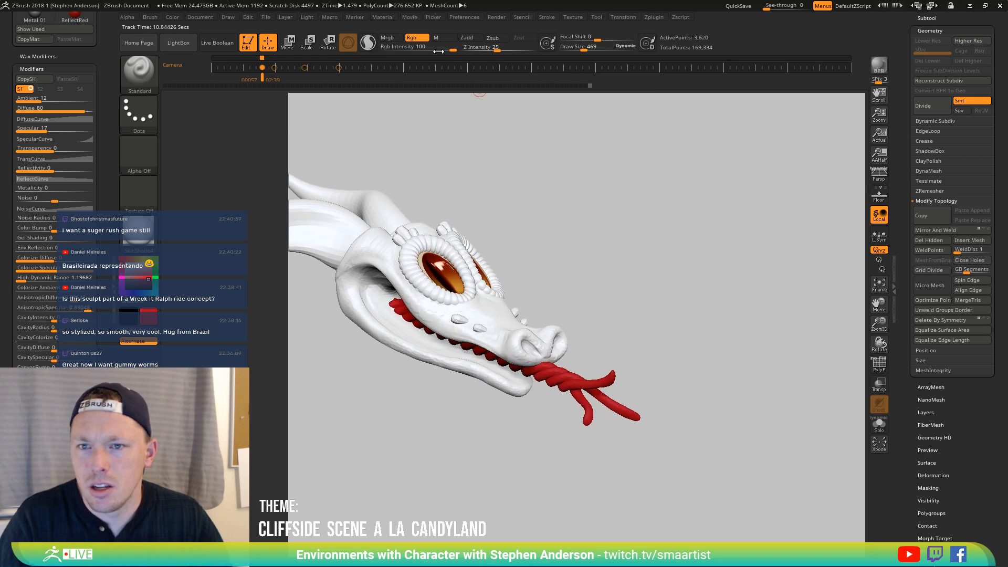
click(391, 40)
click(173, 16)
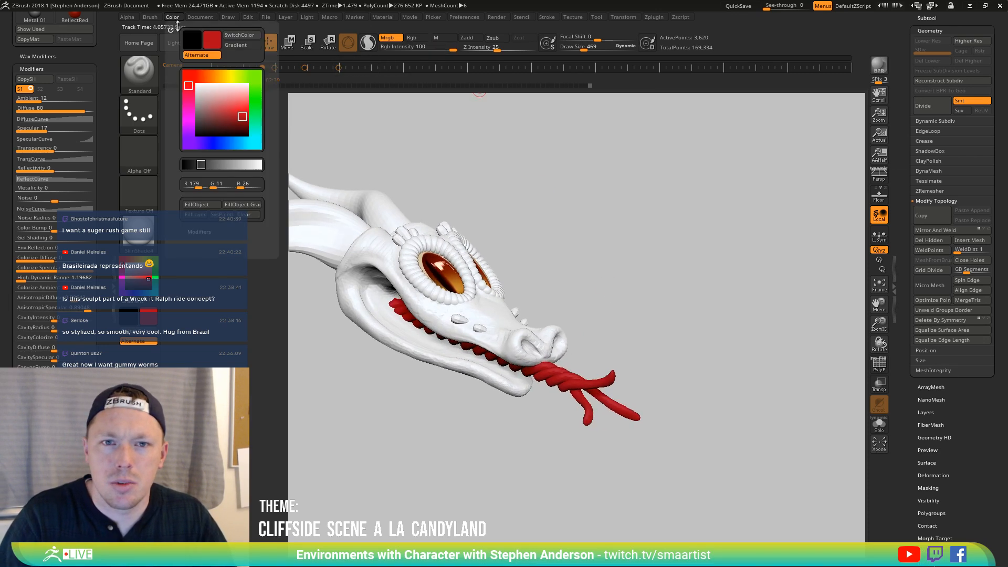
click(194, 205)
Make the EyeRings subtool active and fill it with orange, RGB 255, 125, 25
mouse_move(681, 334)
mouse_down()
mouse_move(672, 361)
mouse_move(713, 324)
mouse_move(639, 338)
mouse_move(589, 363)
mouse_up()
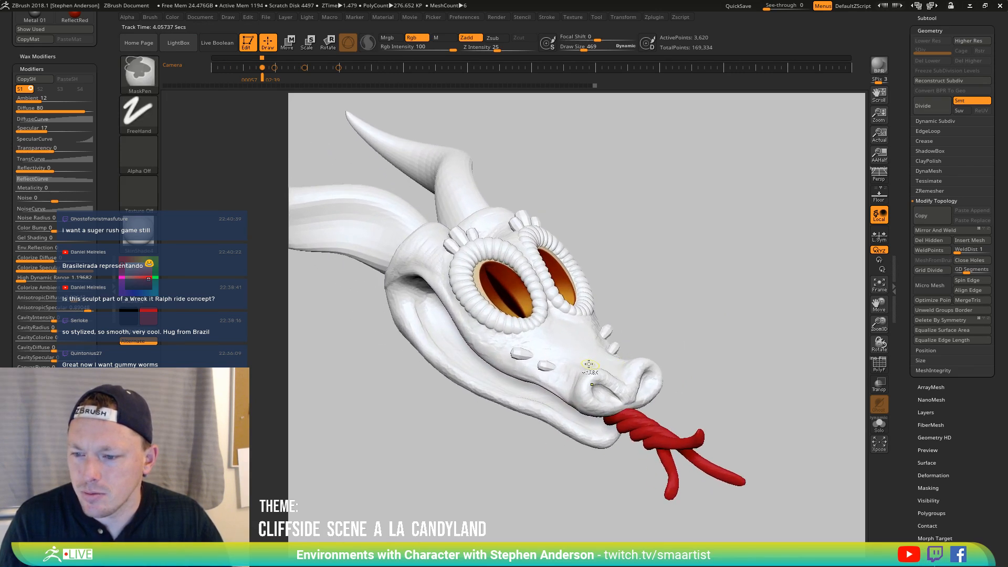
alt+click(577, 357)
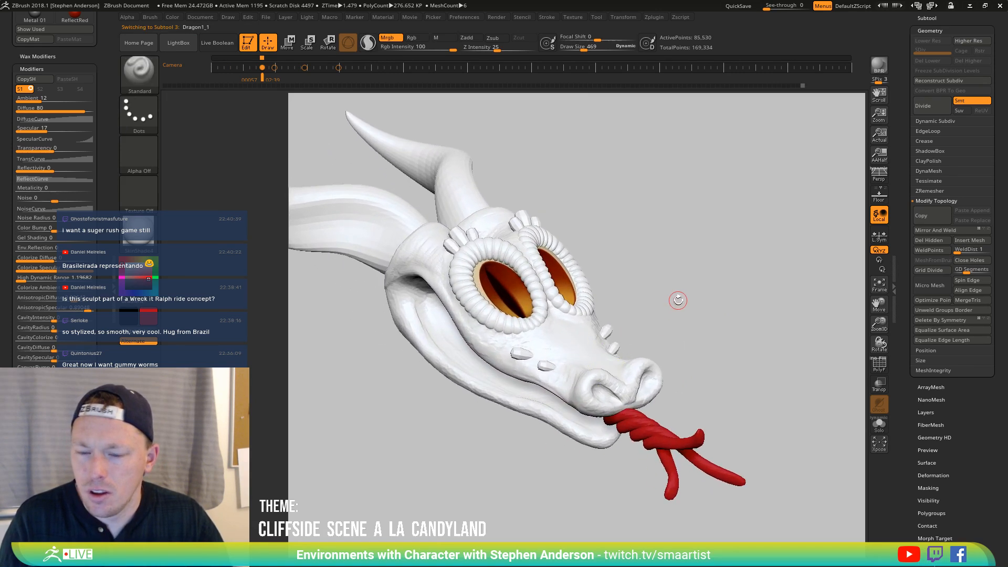
drag(659, 304, 644, 329)
alt+click(506, 330)
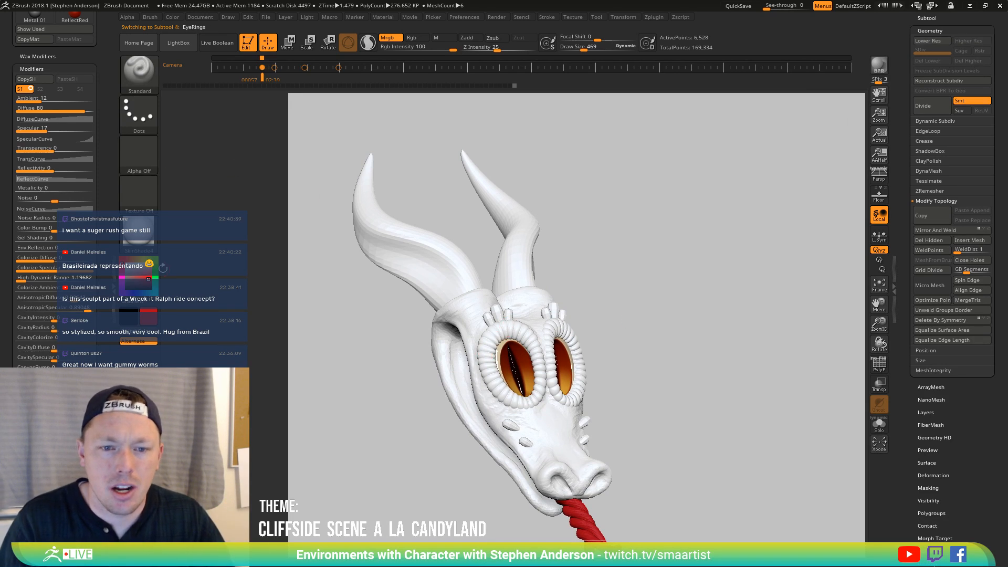
mouse_move(139, 276)
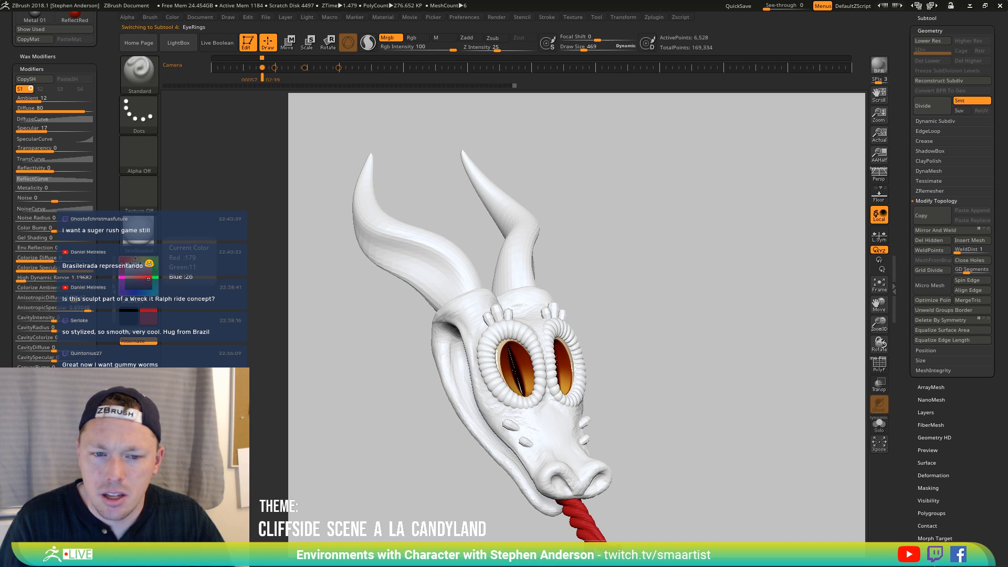
click(137, 278)
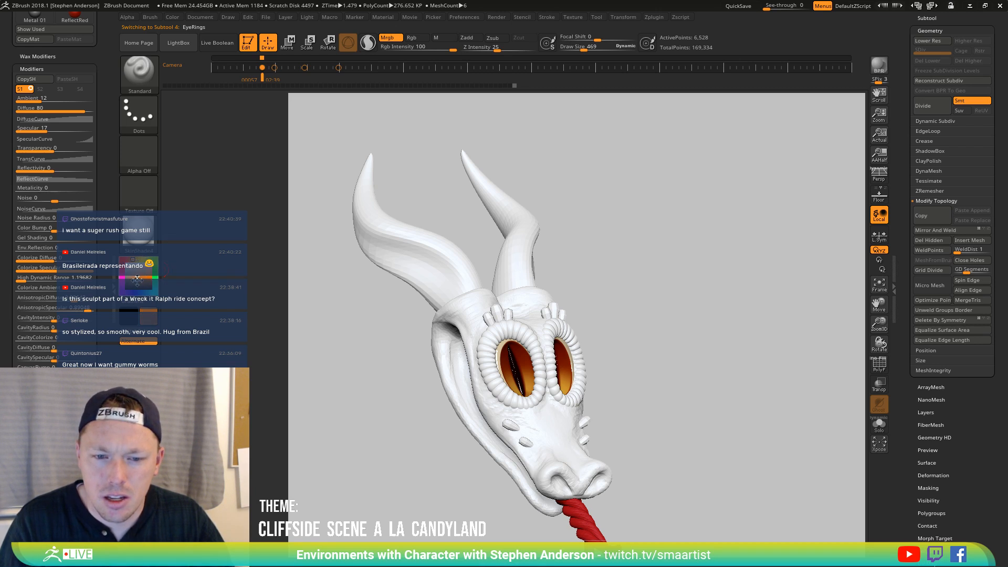
drag(137, 281, 146, 275)
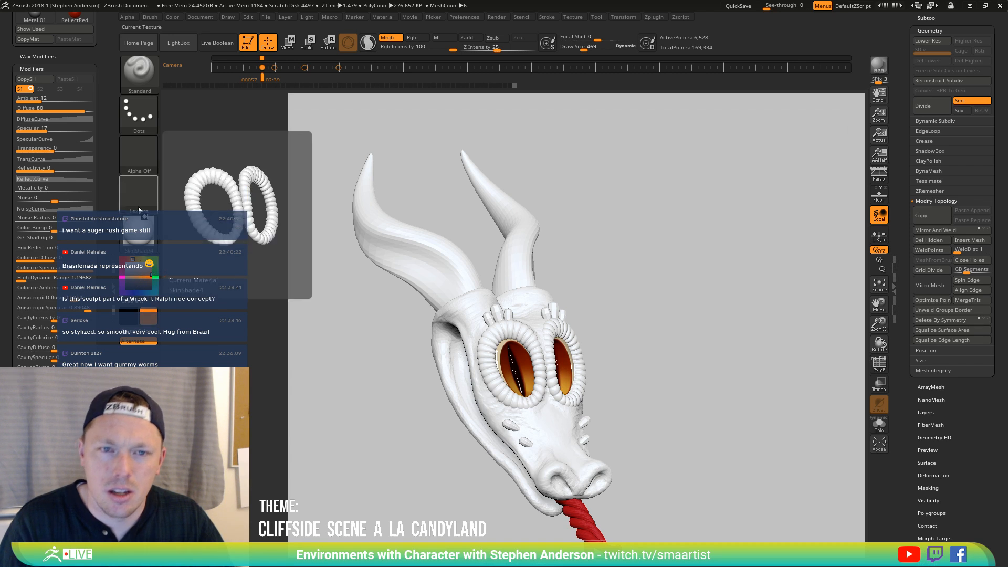
click(173, 17)
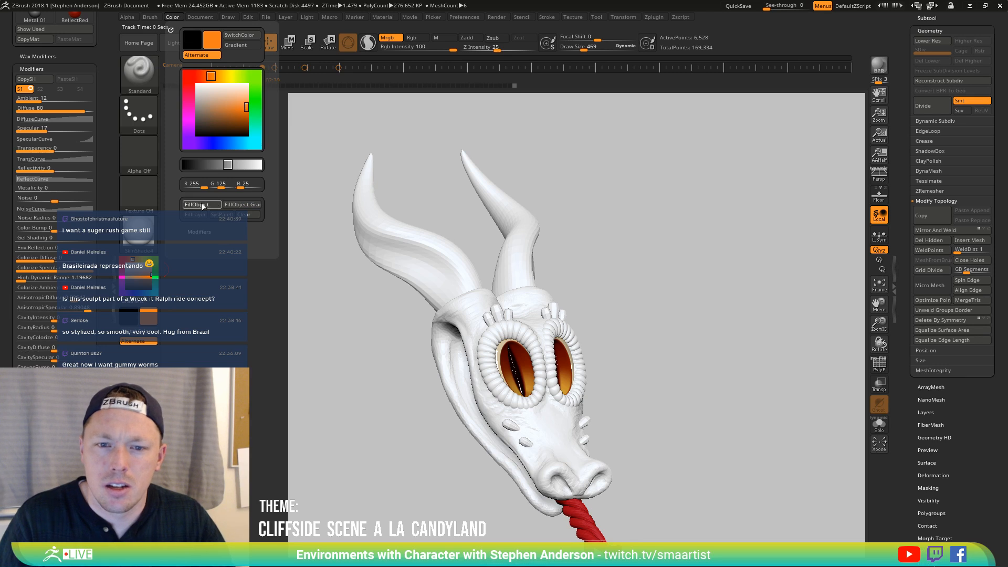
click(201, 204)
Make the small spikes subtool Dragon2_1 active and fill it with yellow-orange, RGB 255, 178, 25
drag(571, 282, 593, 355)
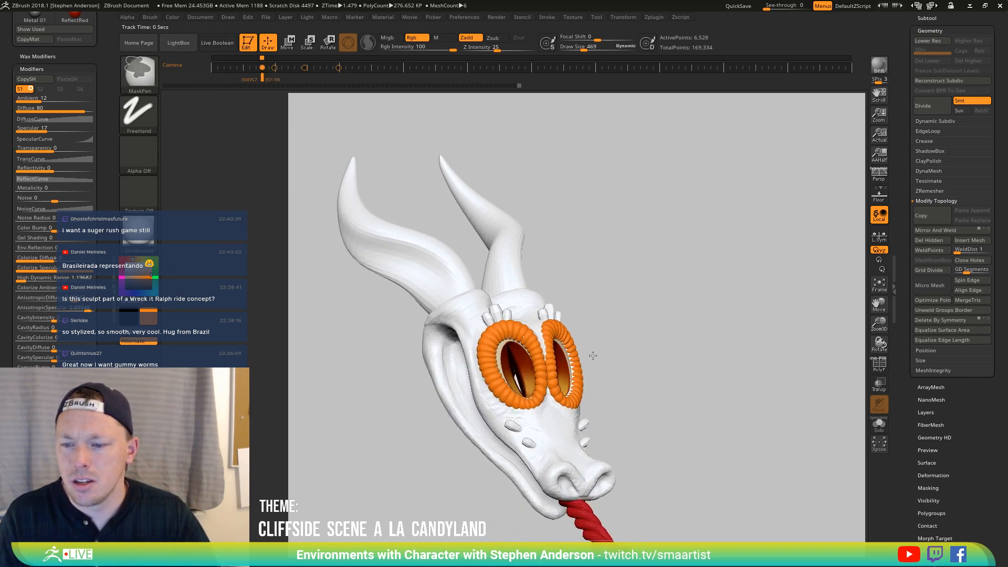
mouse_move(593, 356)
ctrl+right_down()
mouse_move(642, 341)
mouse_move(602, 348)
mouse_move(662, 313)
mouse_move(677, 284)
mouse_move(647, 288)
mouse_move(660, 307)
mouse_move(614, 386)
ctrl+right_up()
alt+click(607, 383)
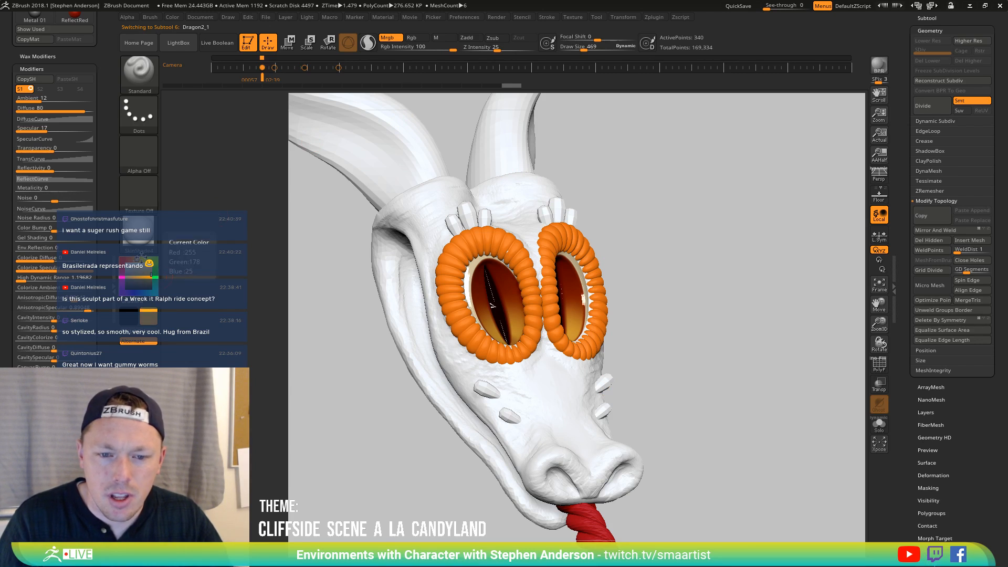
click(179, 17)
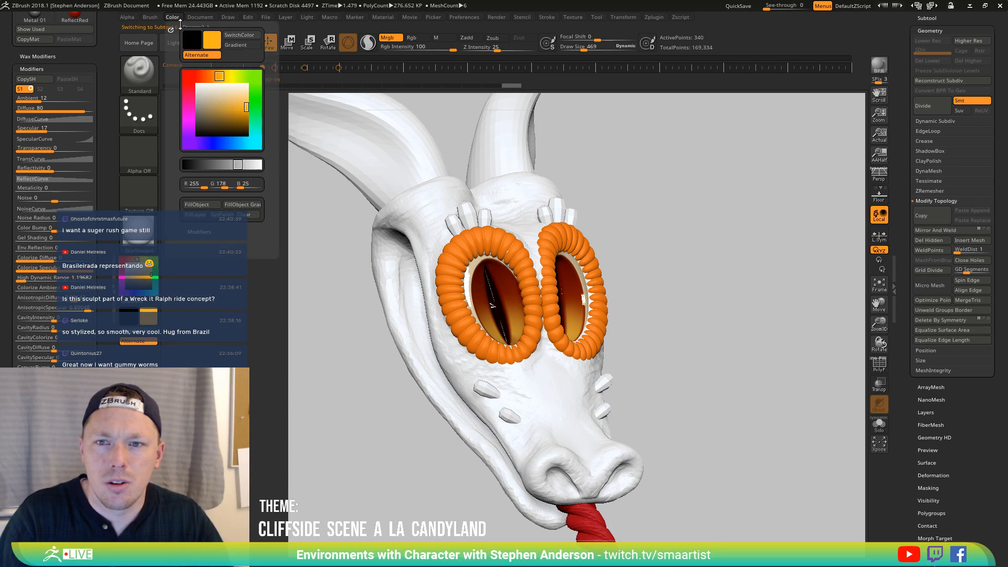
click(202, 205)
Make the horns subtool Dragon2 active
mouse_move(619, 243)
mouse_down()
mouse_move(662, 317)
mouse_move(708, 342)
mouse_move(677, 302)
mouse_move(625, 320)
mouse_move(629, 303)
mouse_up()
mouse_move(629, 303)
ctrl+right_down()
mouse_move(632, 286)
mouse_move(702, 334)
ctrl+right_up()
alt+click(534, 232)
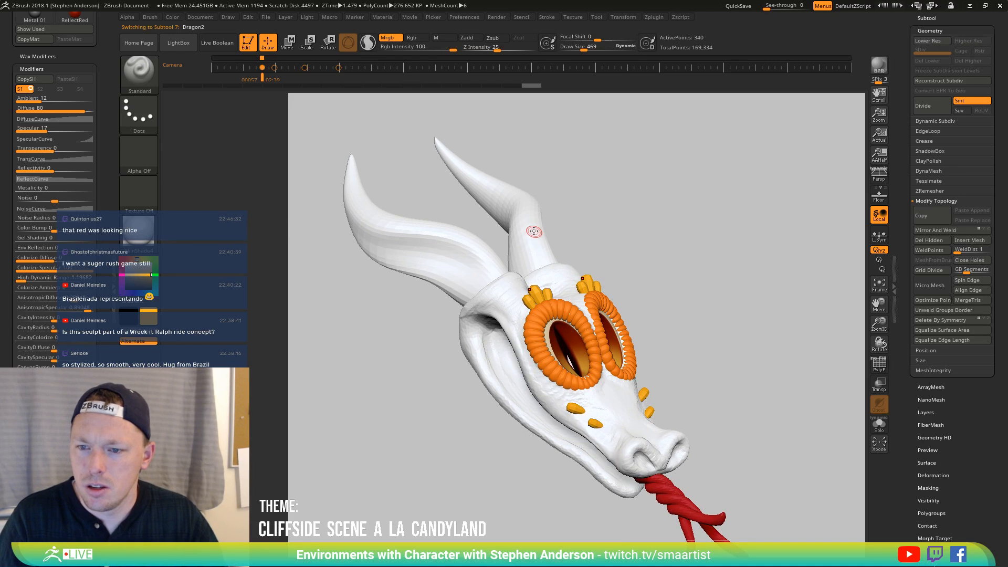
drag(597, 229, 640, 215)
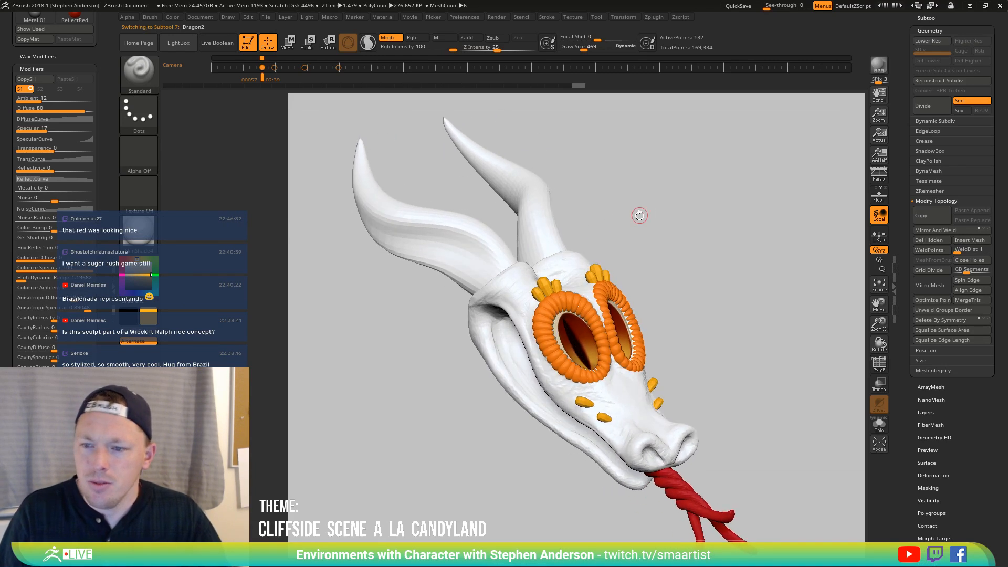
Compare materials on the horns and try BasicMaterial on the uncoloured dragon parts
click(141, 239)
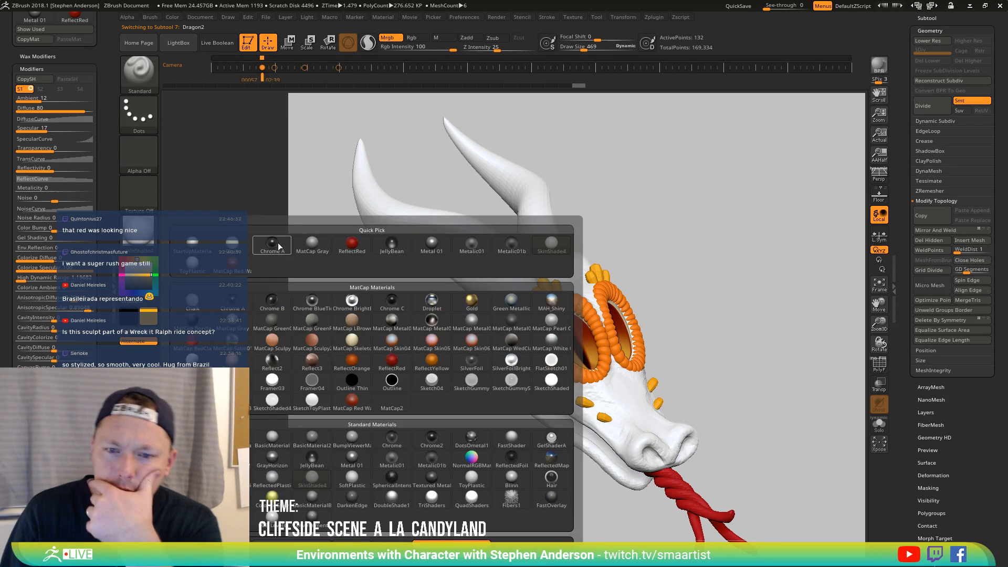
mouse_move(250, 254)
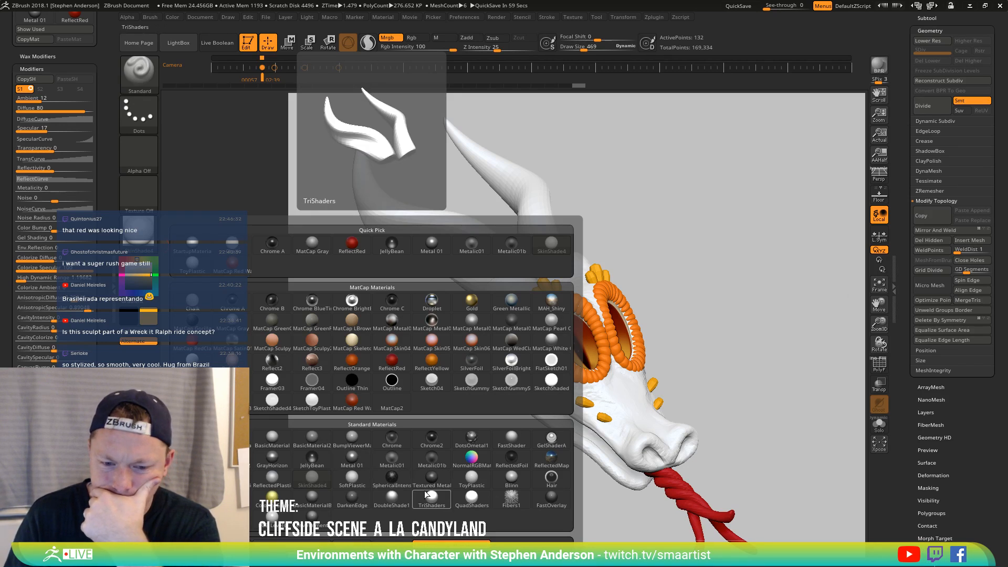
mouse_move(435, 487)
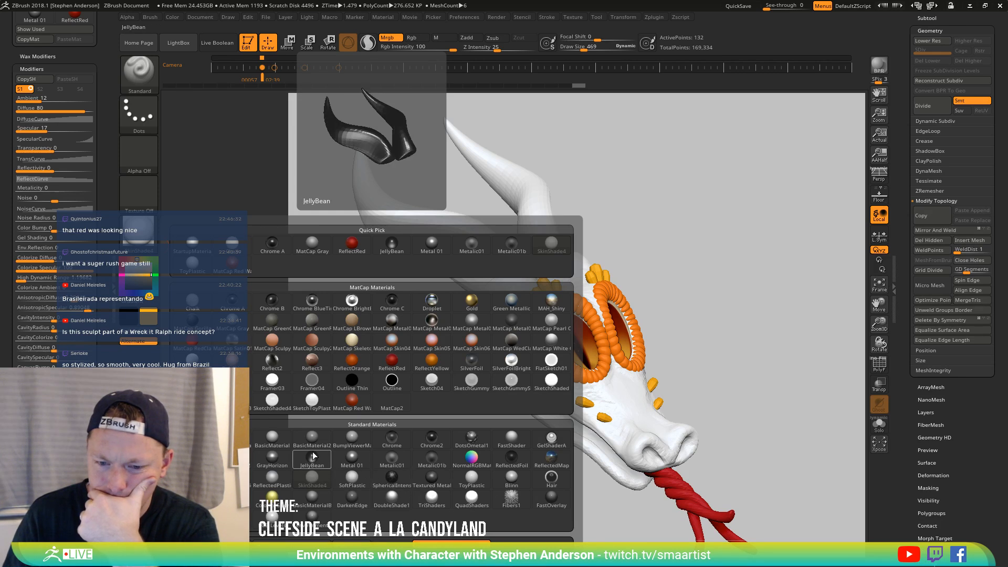
click(273, 439)
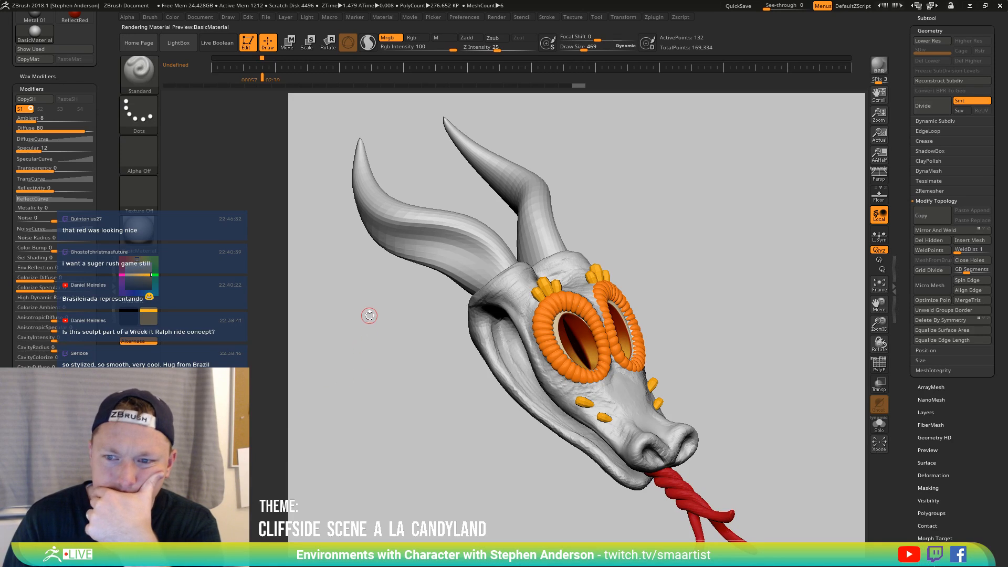
Switch the uncoloured dragon parts to the Chalk material
click(139, 229)
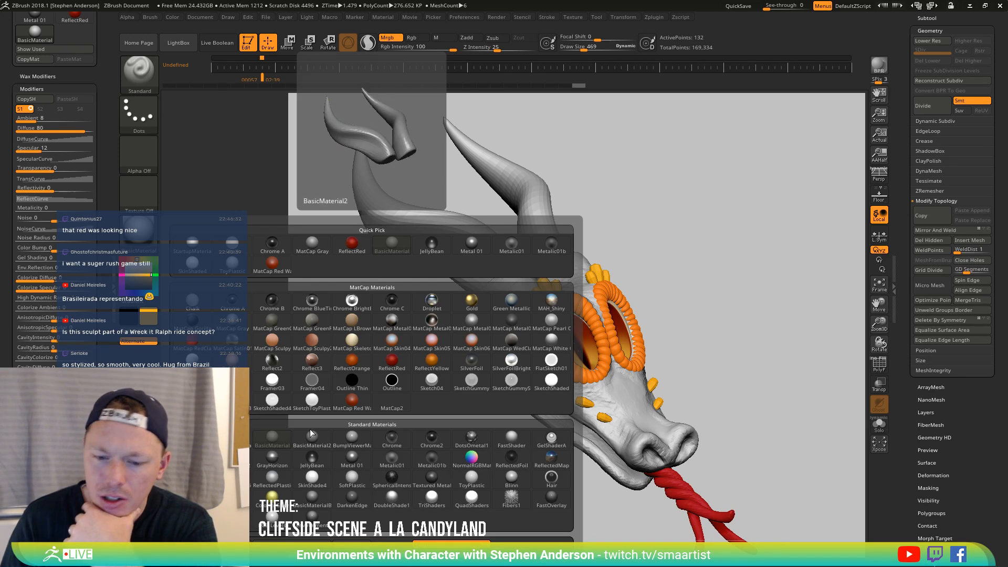
click(210, 250)
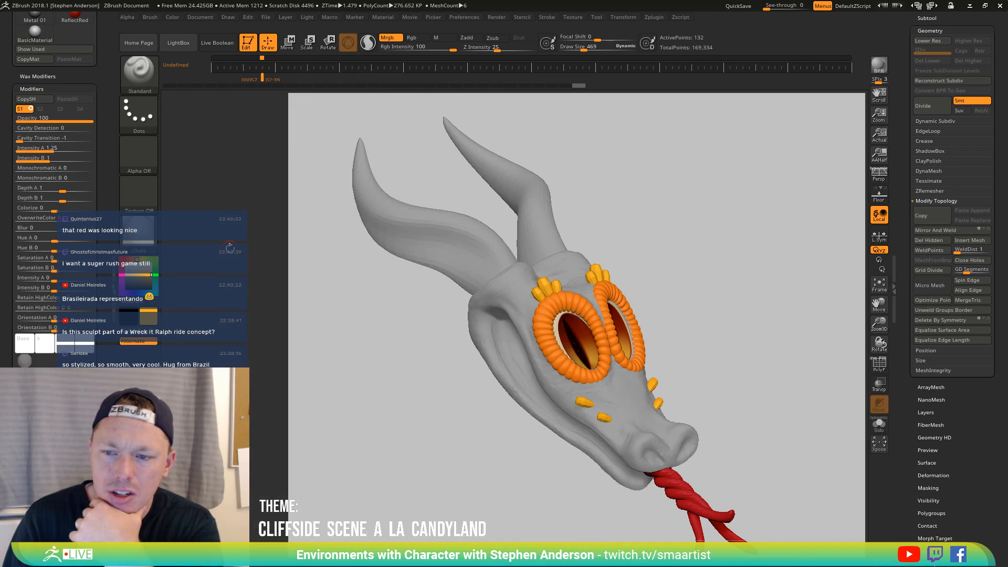
mouse_move(418, 347)
mouse_down()
mouse_move(387, 342)
mouse_move(414, 332)
mouse_up()
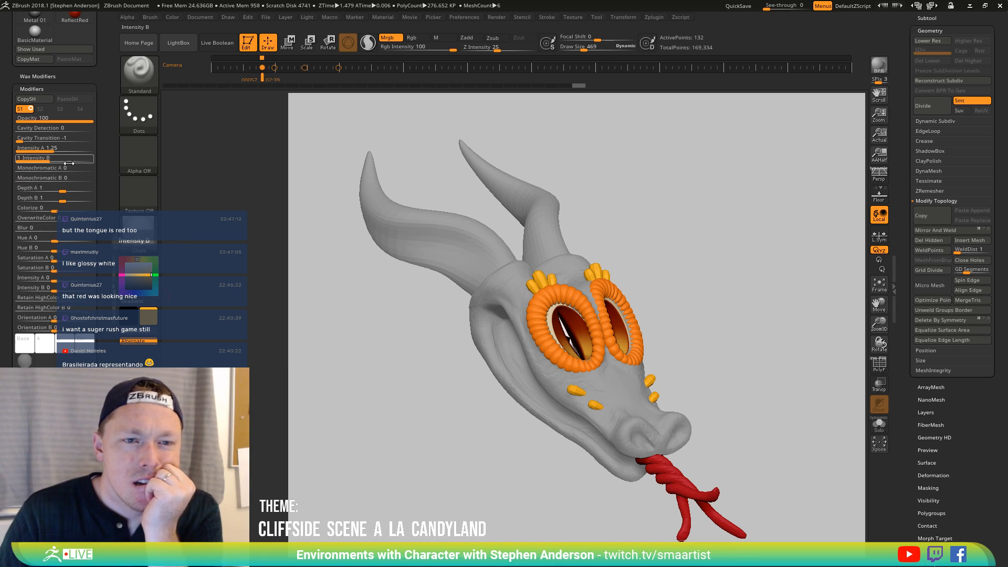
Set the Chalk material's Cavity Transition to 0
drag(27, 140, 25, 139)
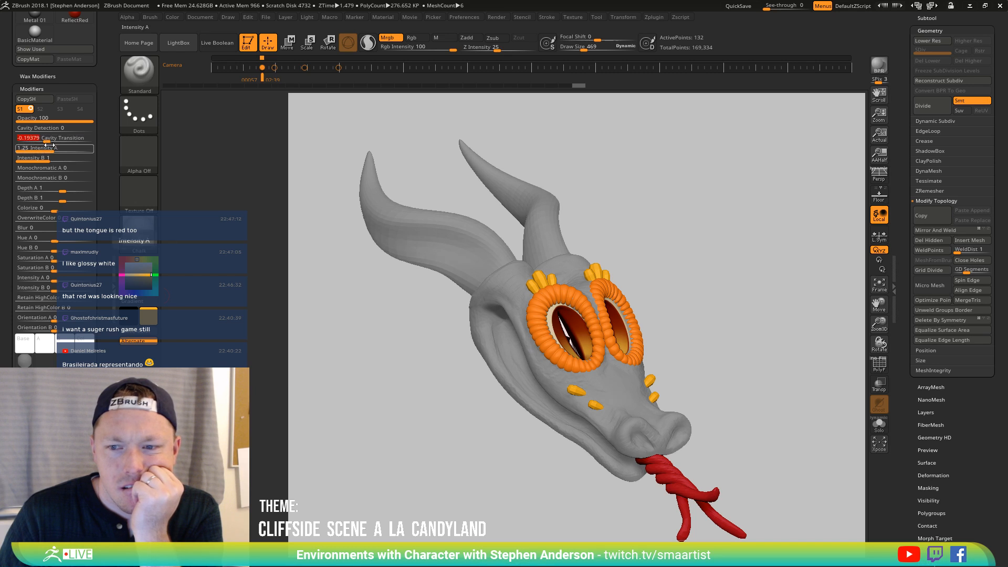
click(47, 141)
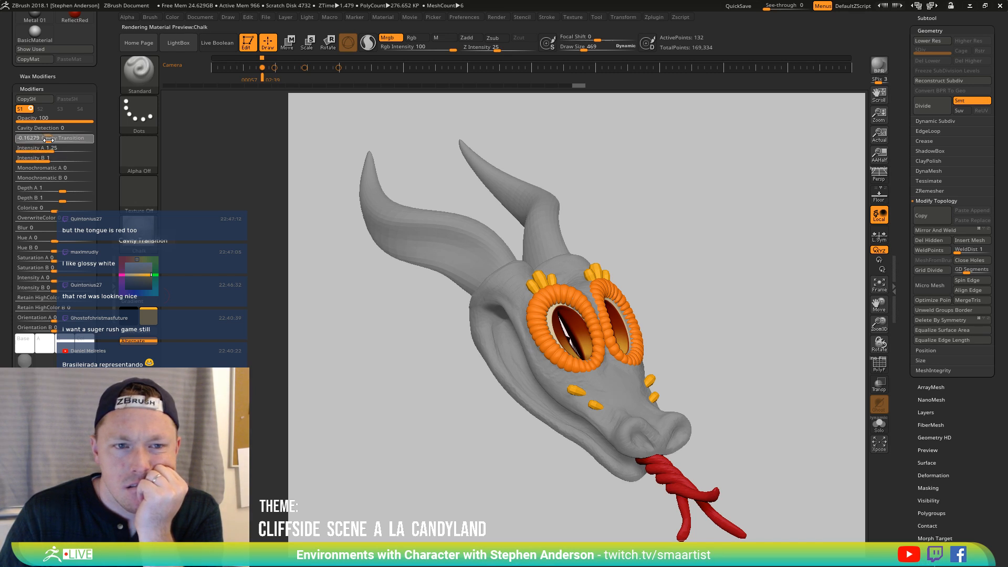
text(0)
key(Return)
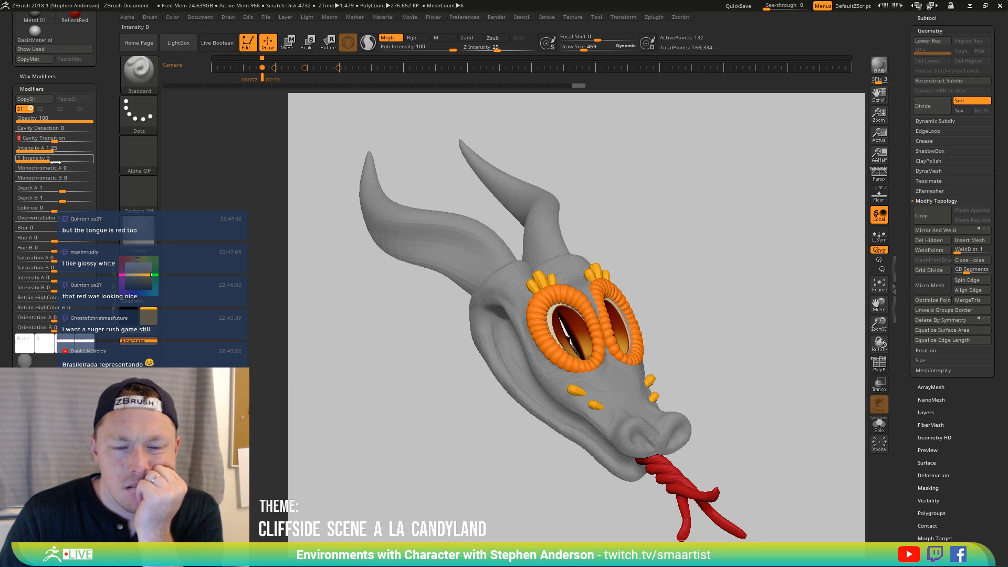
Set Chalk's Intensity A to 1.36444, Intensity B to 1.4839 and Depth A to 5
click(42, 150)
mouse_move(44, 152)
mouse_down()
mouse_move(61, 152)
mouse_move(44, 150)
mouse_move(56, 161)
mouse_move(40, 161)
mouse_move(64, 151)
mouse_up()
mouse_move(59, 160)
mouse_down()
mouse_move(70, 162)
mouse_move(56, 151)
mouse_up()
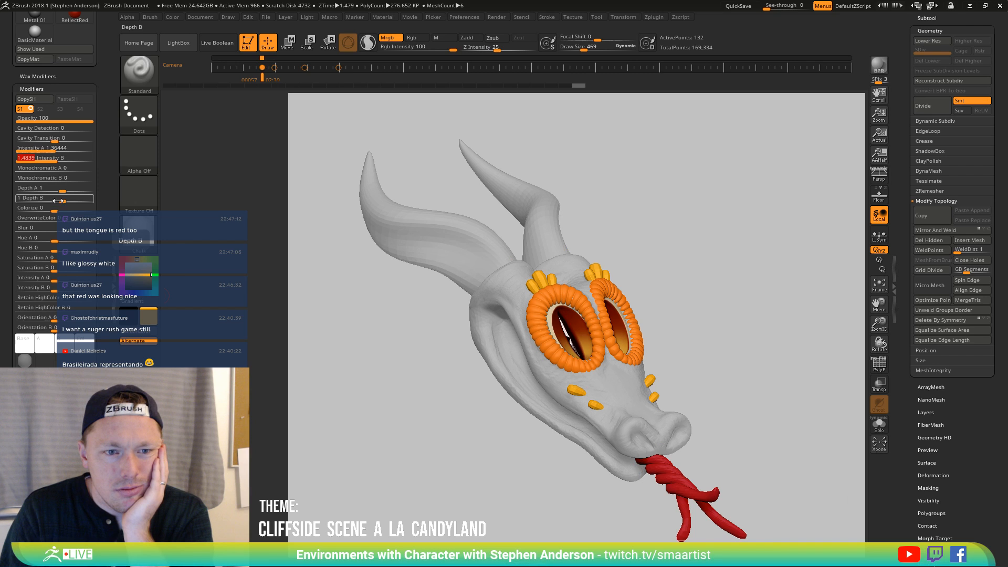
drag(63, 191, 95, 195)
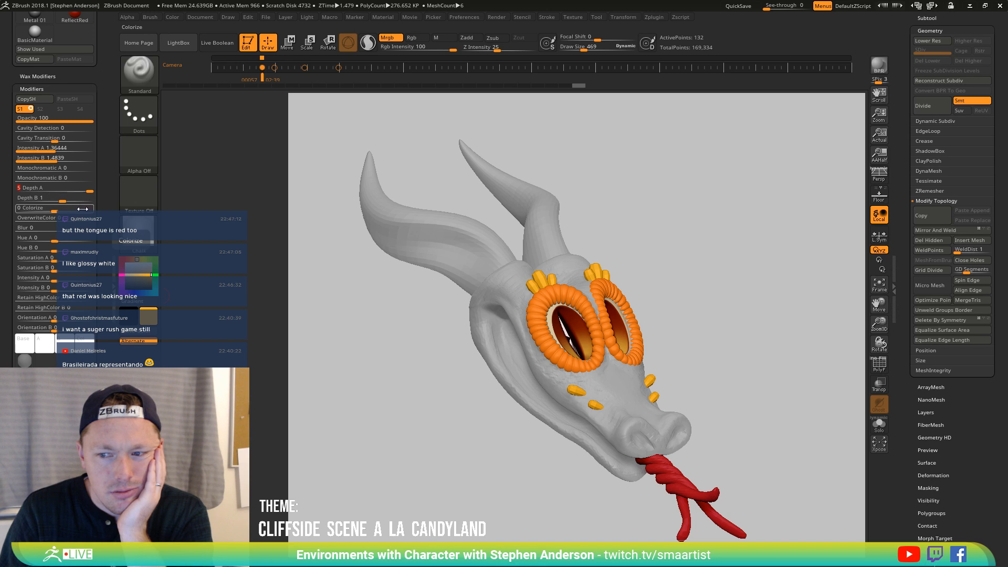
Set Chalk's Depth B to 5, Hue A to 0.08139 and Saturation A to 0.6589
drag(63, 201, 102, 203)
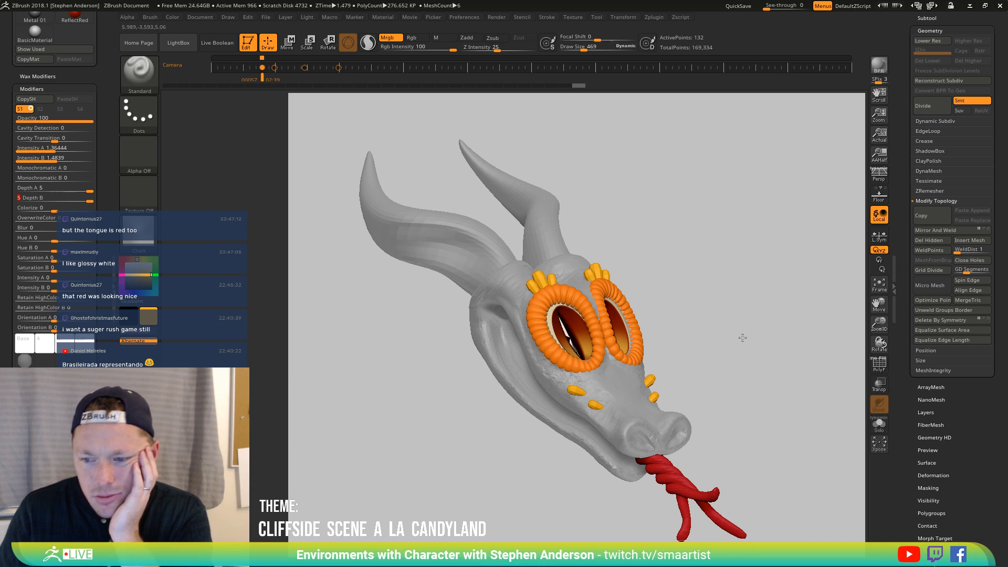
mouse_move(741, 337)
mouse_down()
mouse_move(704, 359)
mouse_move(771, 337)
mouse_move(757, 338)
mouse_up()
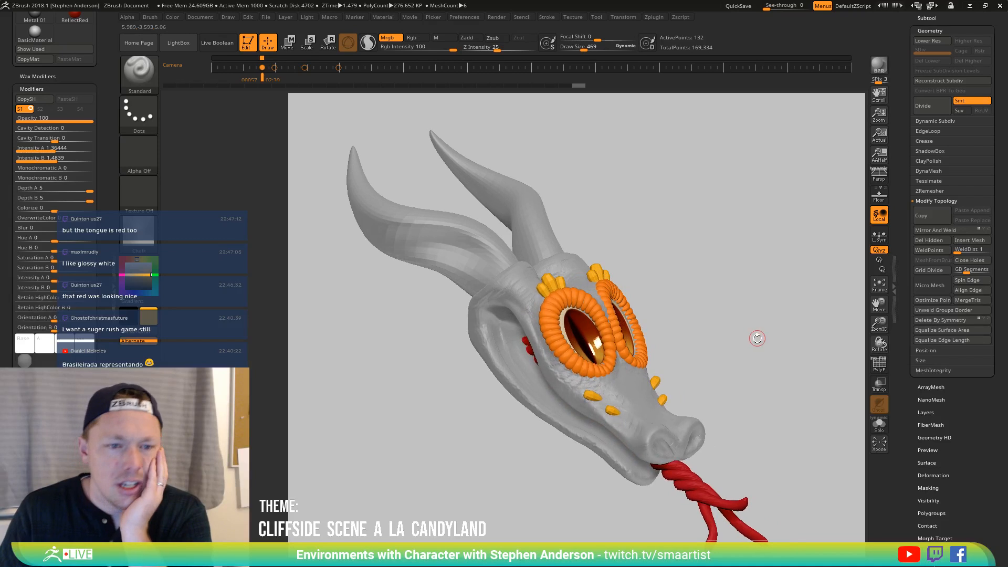
click(52, 237)
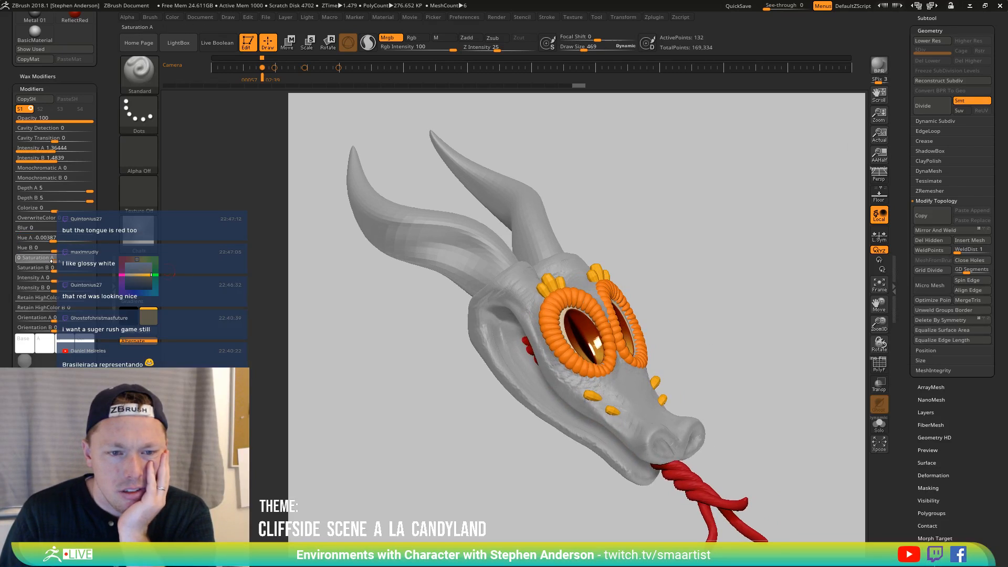
drag(51, 258, 80, 258)
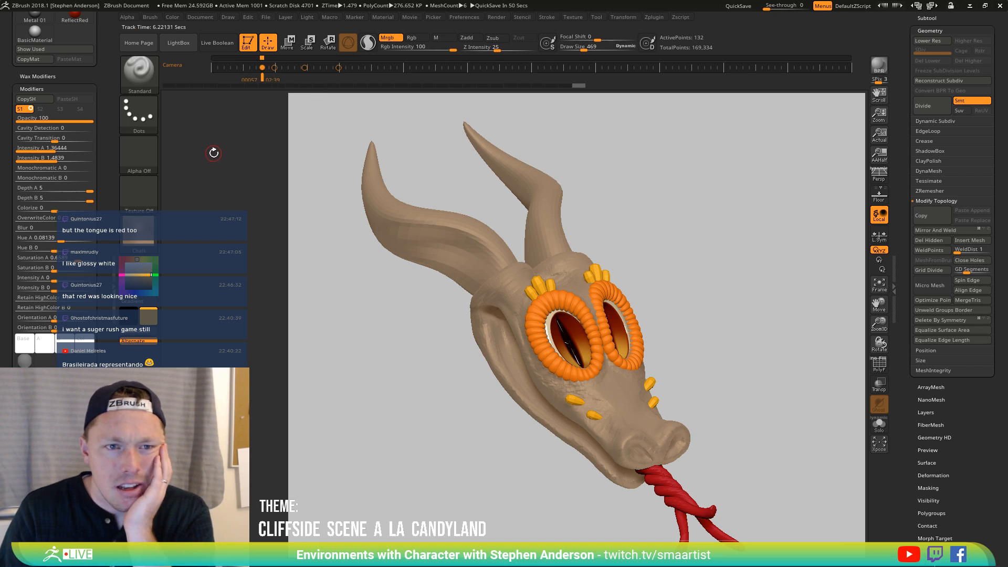
Save the tuned Chalk material to disk
drag(100, 72, 107, 124)
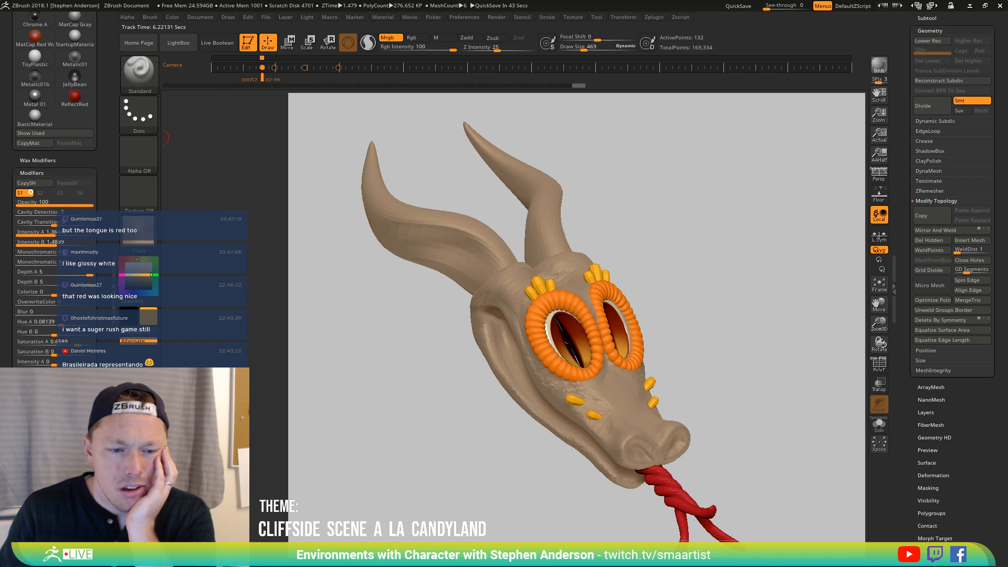
drag(103, 144, 94, 205)
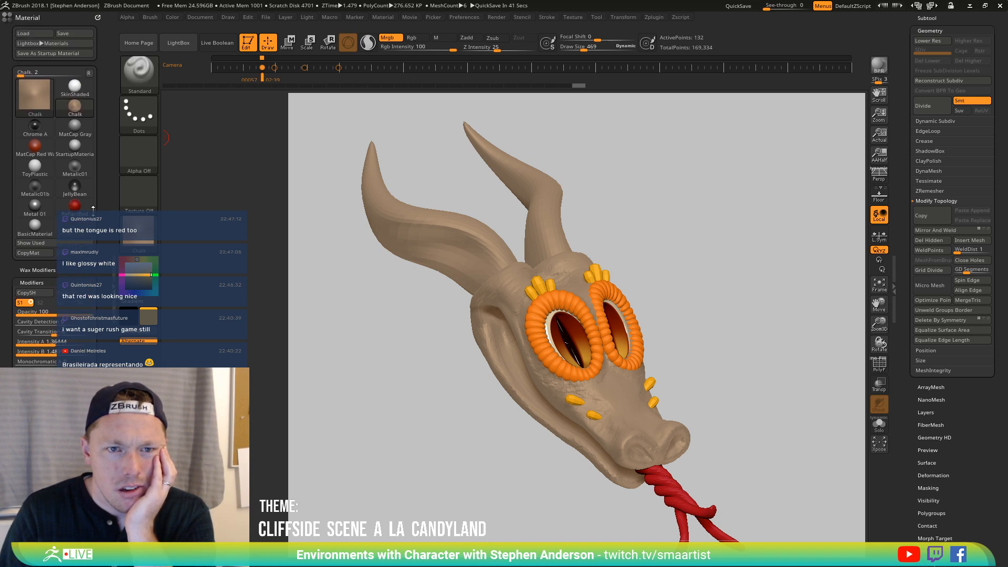
click(139, 231)
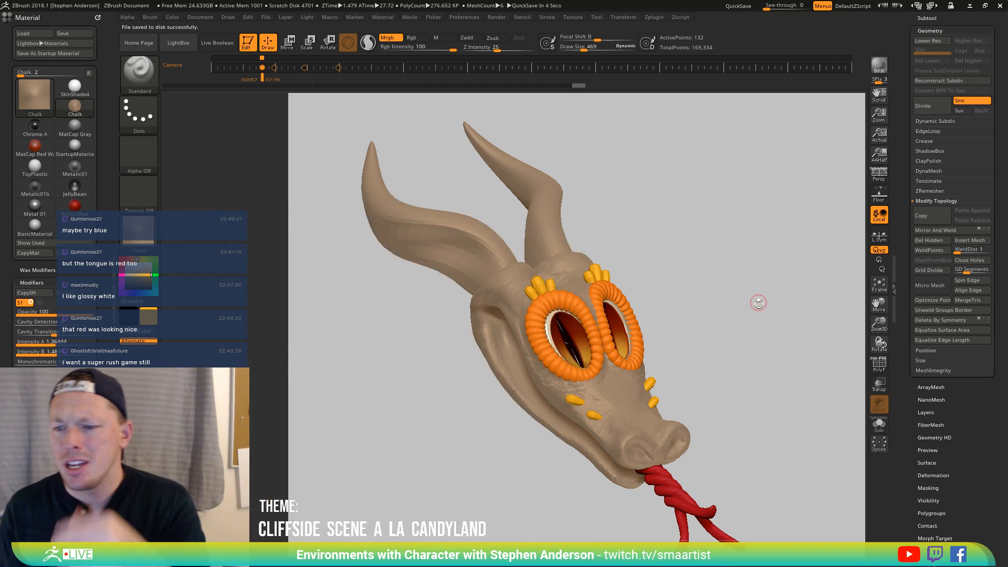
Make the EyeRings subtool active
drag(758, 303, 718, 325)
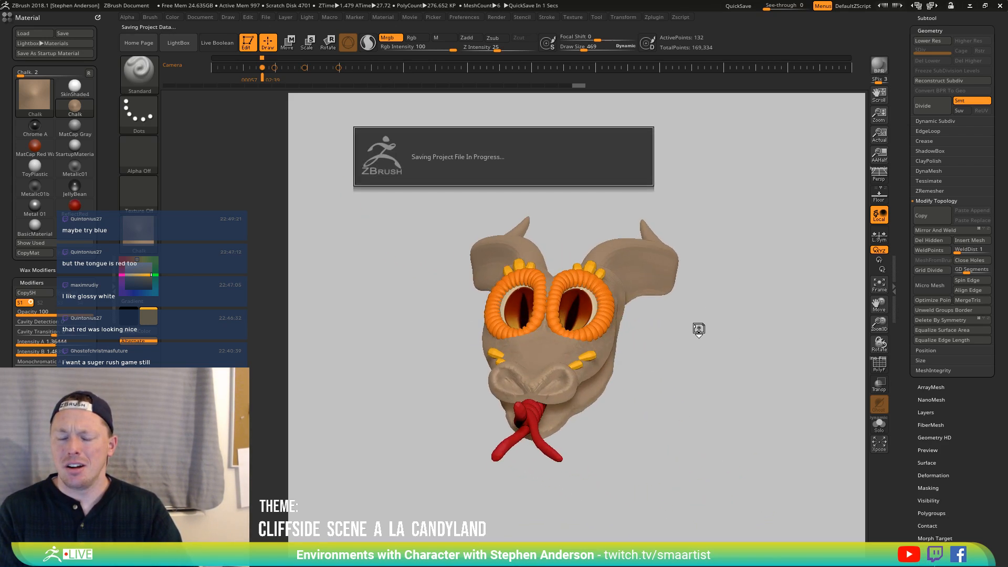
mouse_move(702, 342)
mouse_down()
mouse_move(711, 354)
mouse_move(713, 326)
mouse_move(705, 350)
mouse_up()
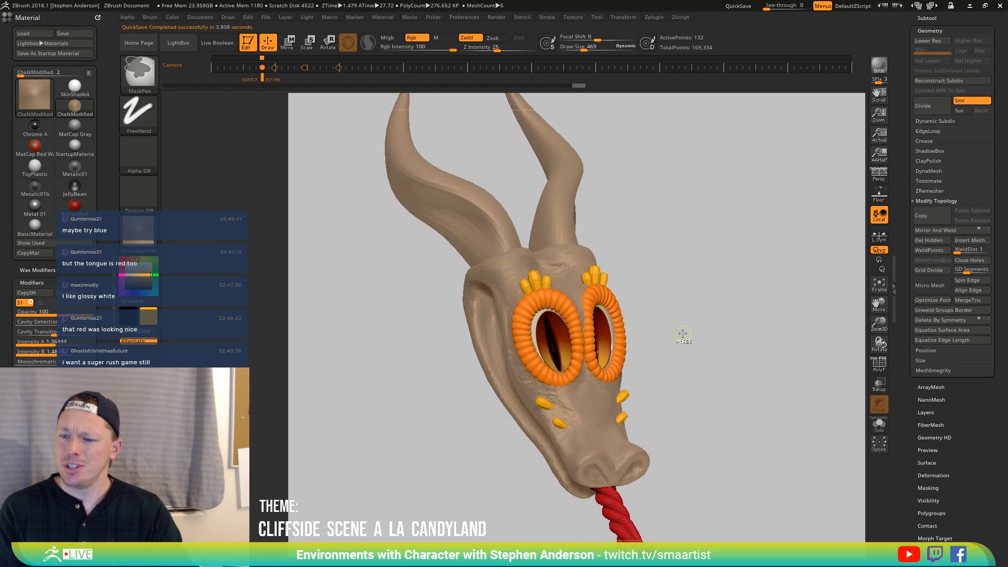
ctrl+right_drag(686, 335, 704, 350)
key(n)
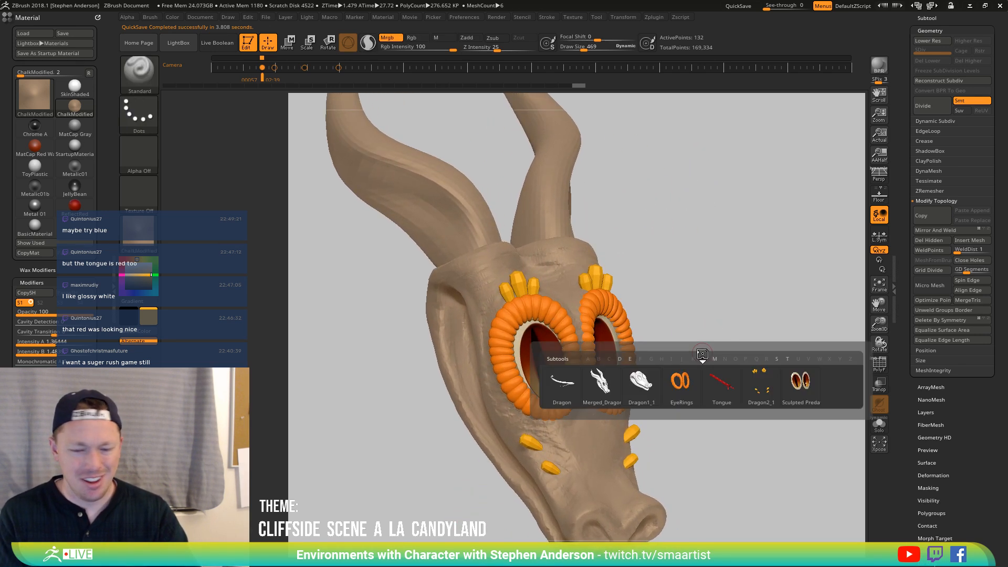
click(681, 384)
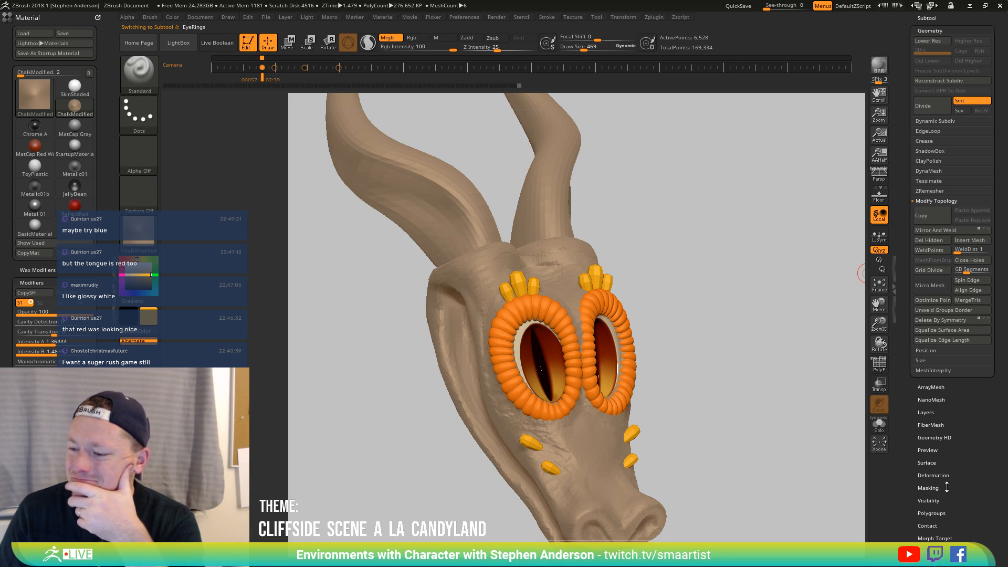
Try masking the eye rings by smoothness with Range values of 10, 1 and 207
click(929, 487)
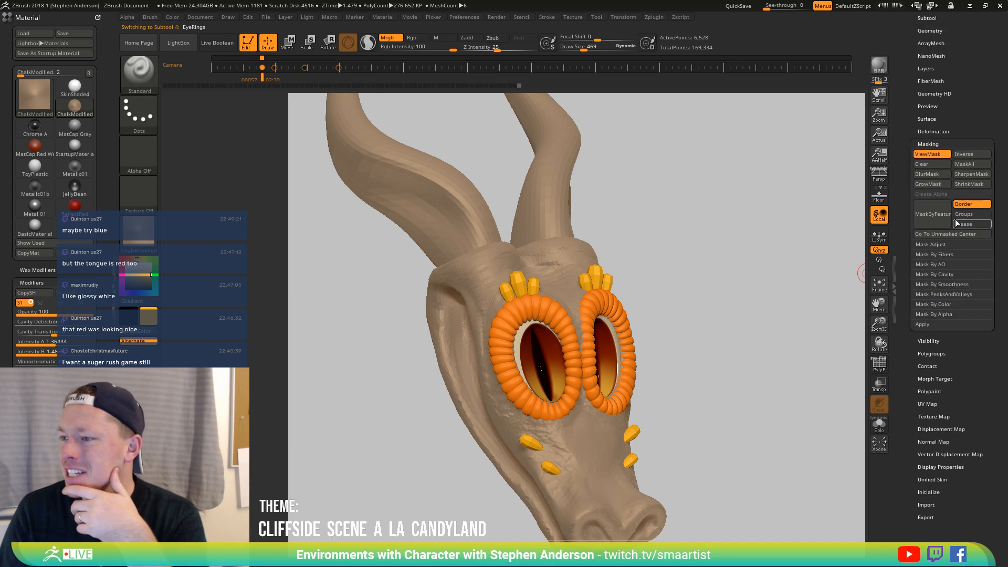
click(946, 285)
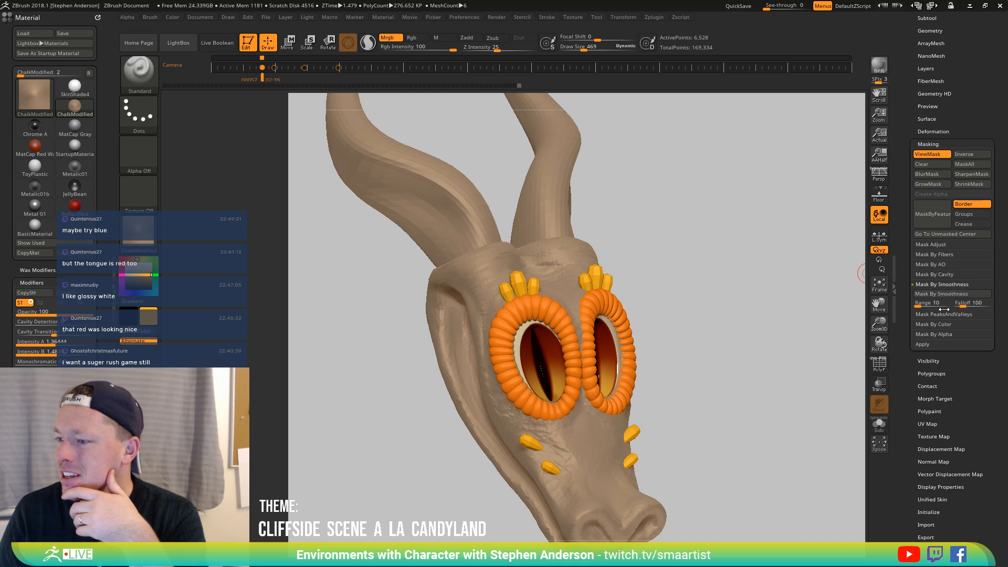
click(941, 294)
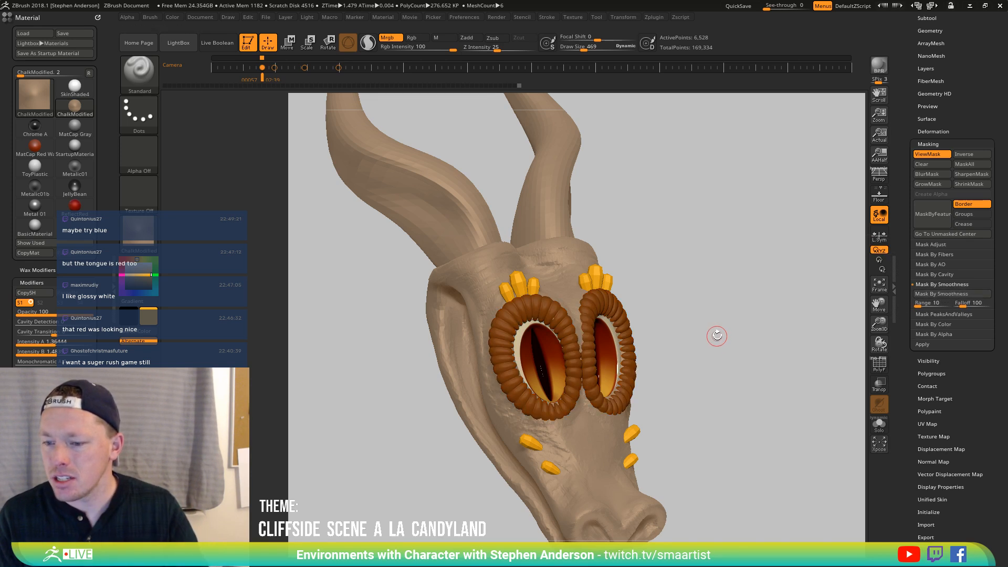
ctrl+right_drag(716, 335, 759, 380)
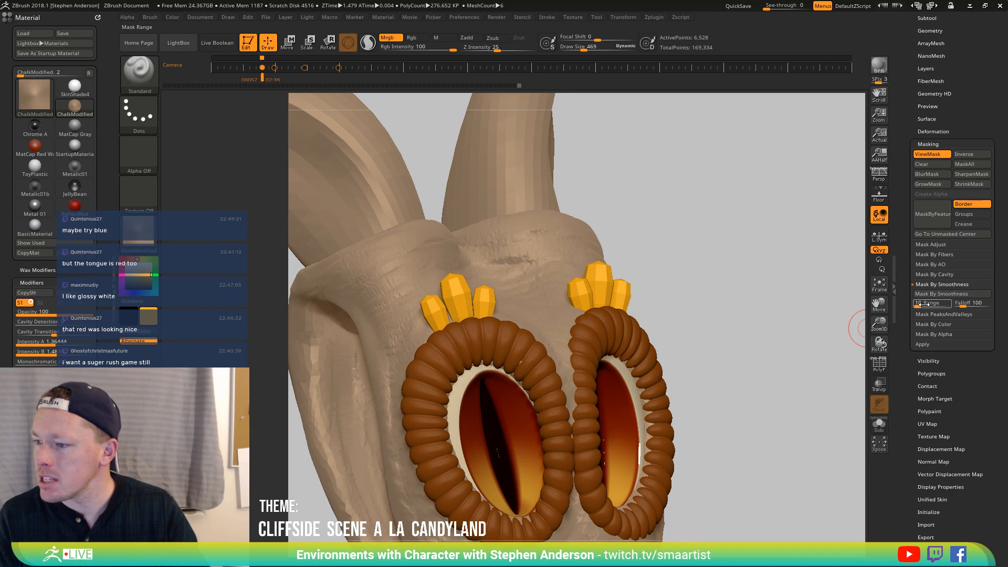
drag(918, 306, 892, 307)
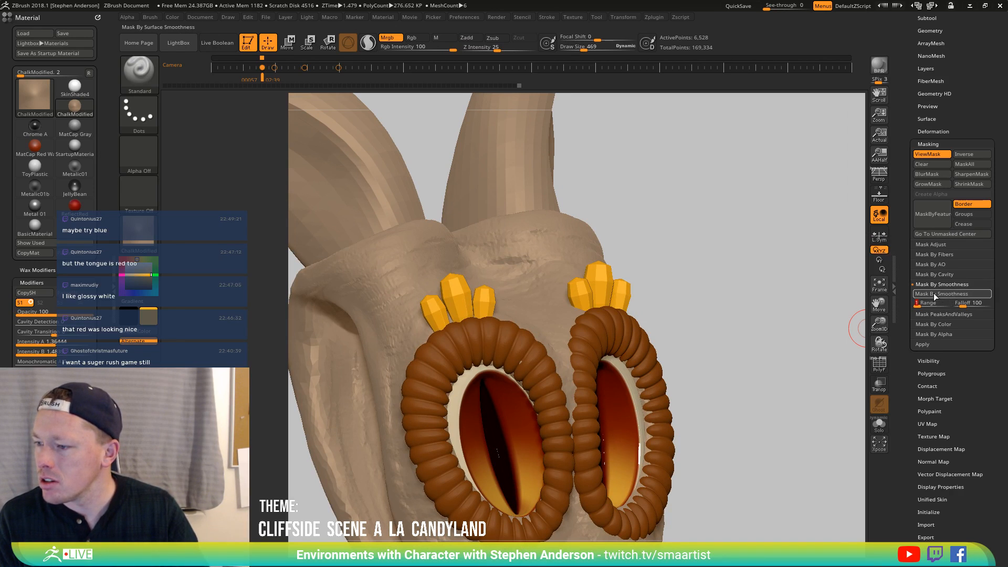
key(ctrl+h)
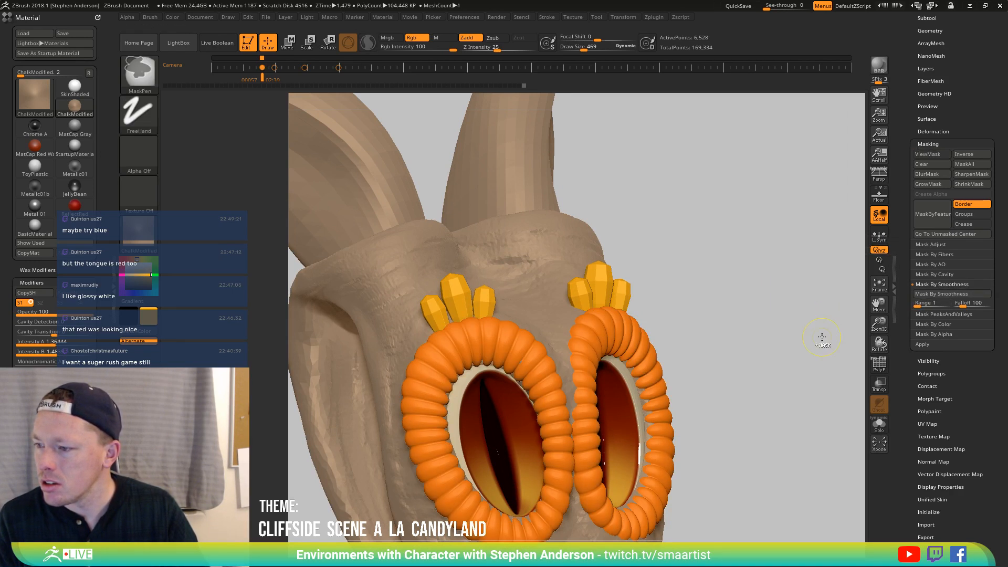
click(928, 296)
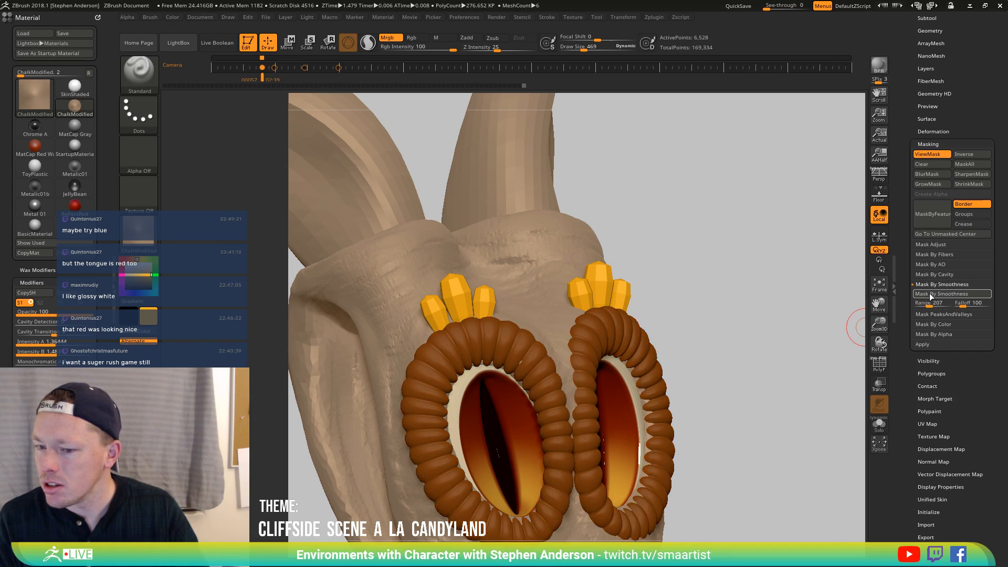
key(ctrl+z)
Try masking the eye rings by cavity at Intensity 100
click(938, 275)
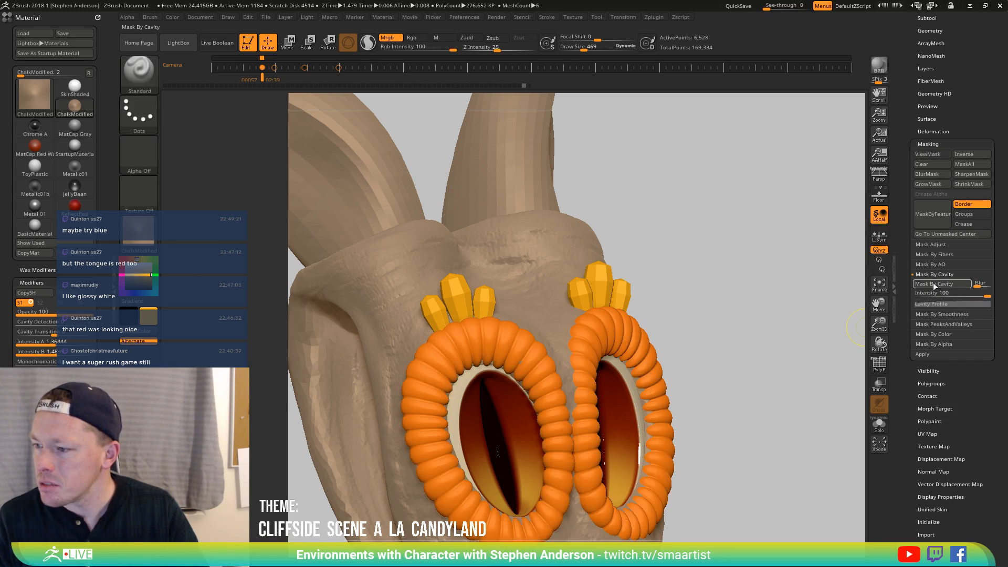
click(933, 284)
alt+drag(773, 357, 861, 315)
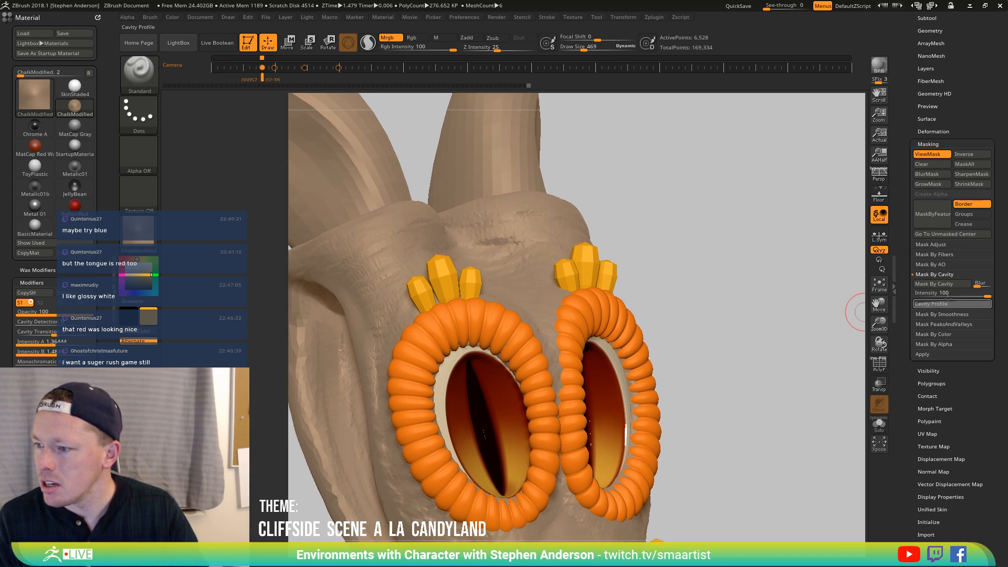
click(927, 264)
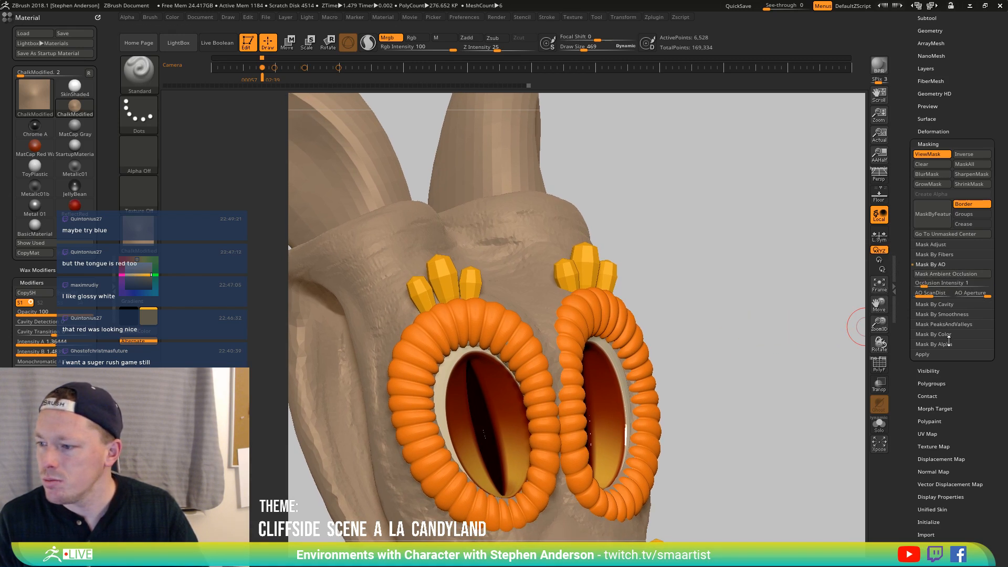
Mask the eye rings by peaks and valleys with a PVRange of 4
click(953, 324)
click(950, 306)
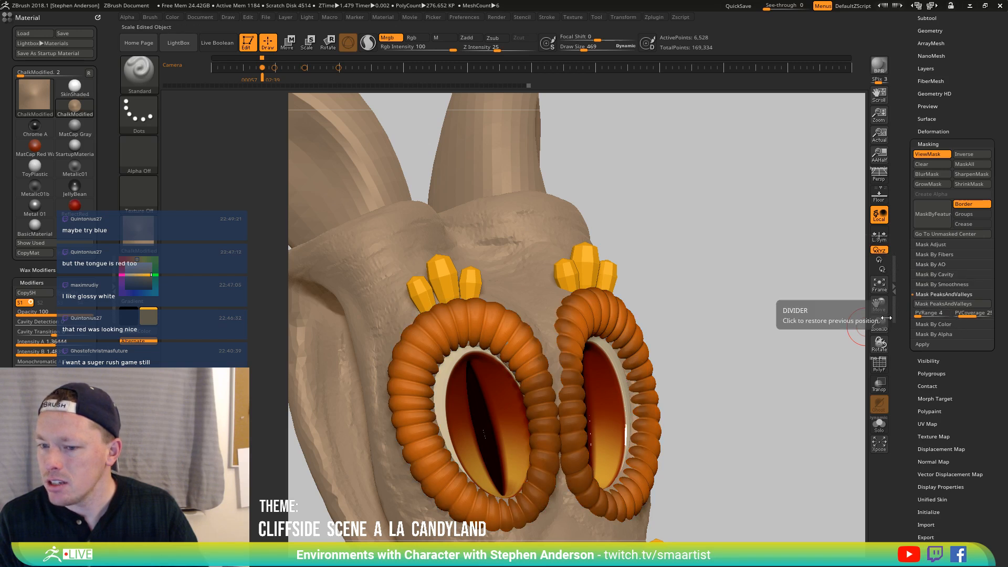
drag(796, 334, 757, 330)
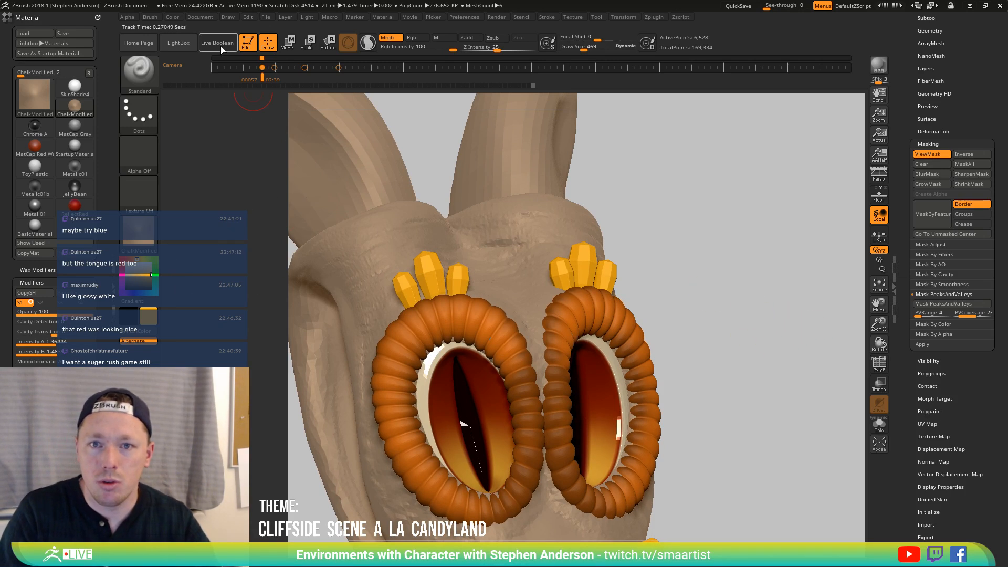
Fill the unmasked areas of the eye rings with yellow-orange, affecting colour only, and clear the mask
click(416, 39)
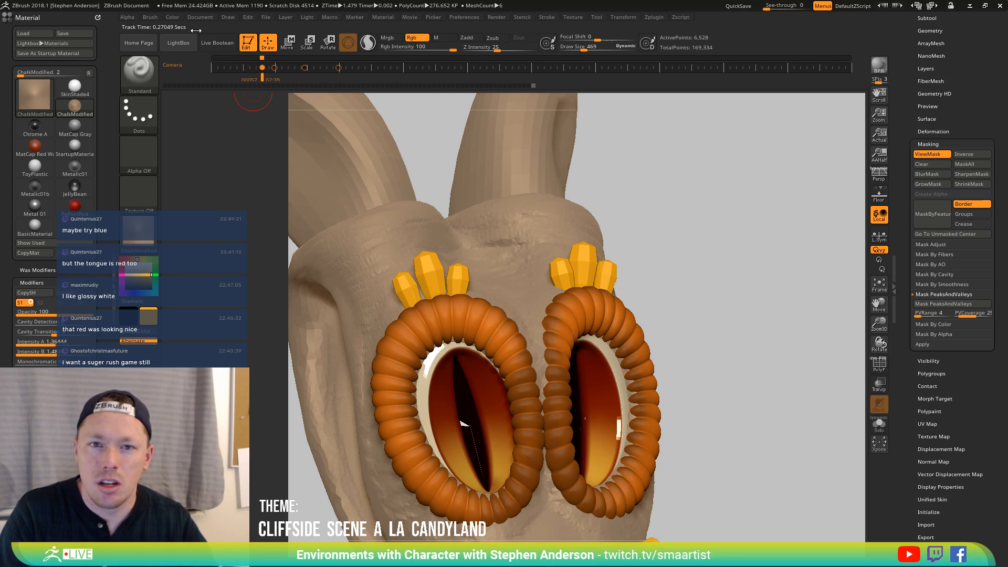
click(169, 17)
click(201, 205)
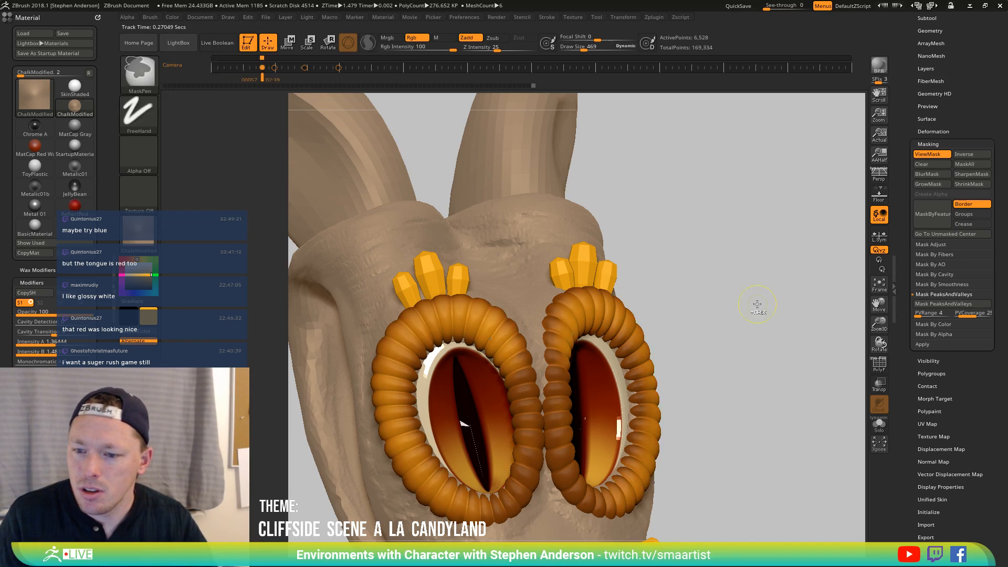
ctrl+click(749, 302)
mouse_move(757, 305)
ctrl+mouse_down()
mouse_move(765, 333)
mouse_move(739, 293)
ctrl+mouse_up()
ctrl+click(763, 319)
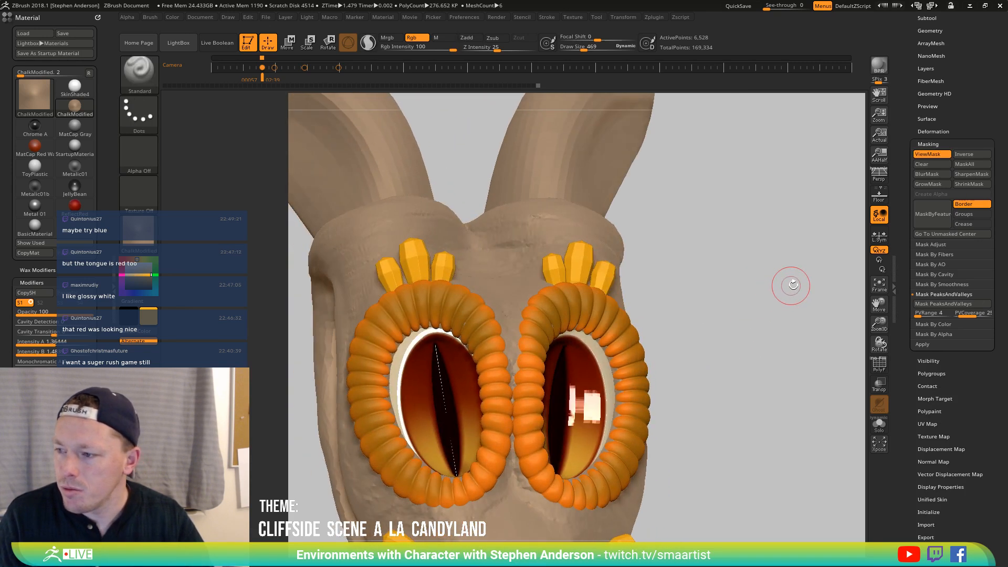
key(ctrl+h)
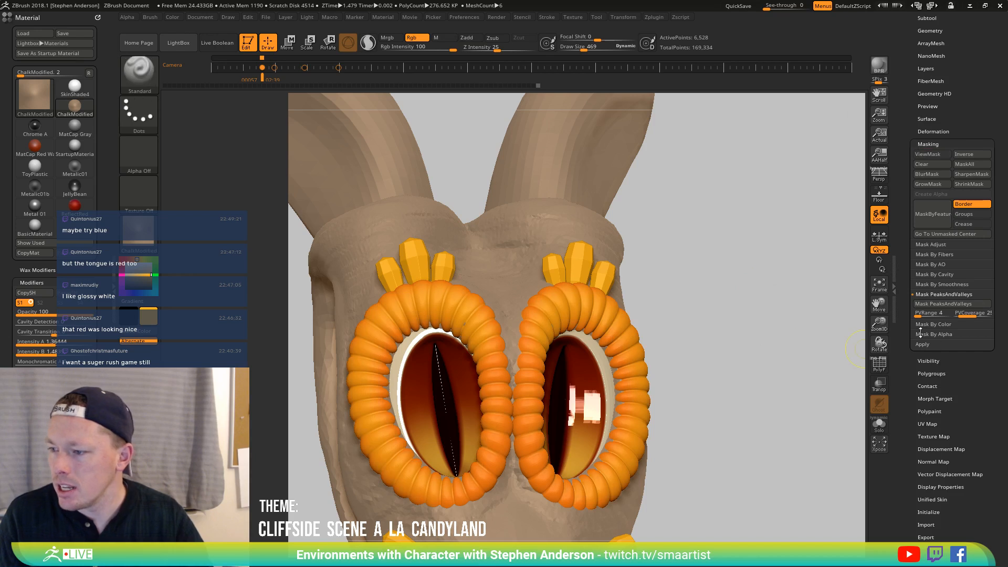
Mask the eye rings by peaks and valleys with a PVRange of 66 and invert the mask
drag(916, 314, 922, 313)
click(924, 305)
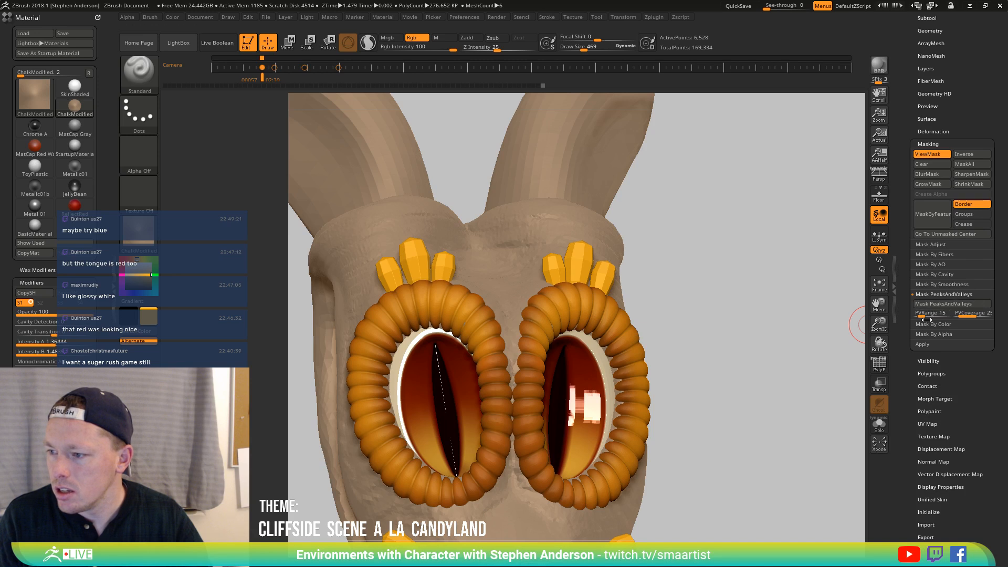
drag(922, 319, 931, 317)
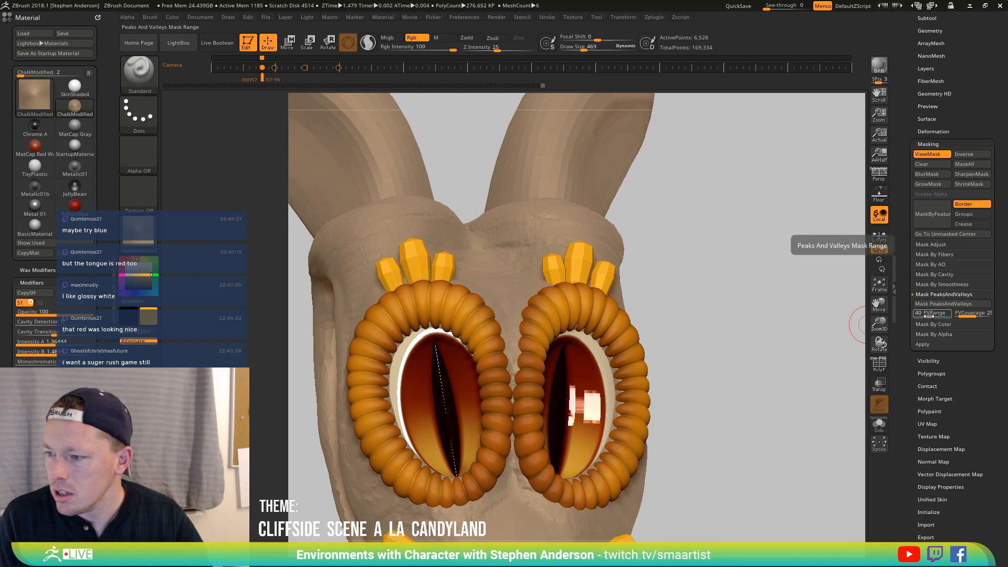
drag(933, 315, 936, 316)
key(ctrl)
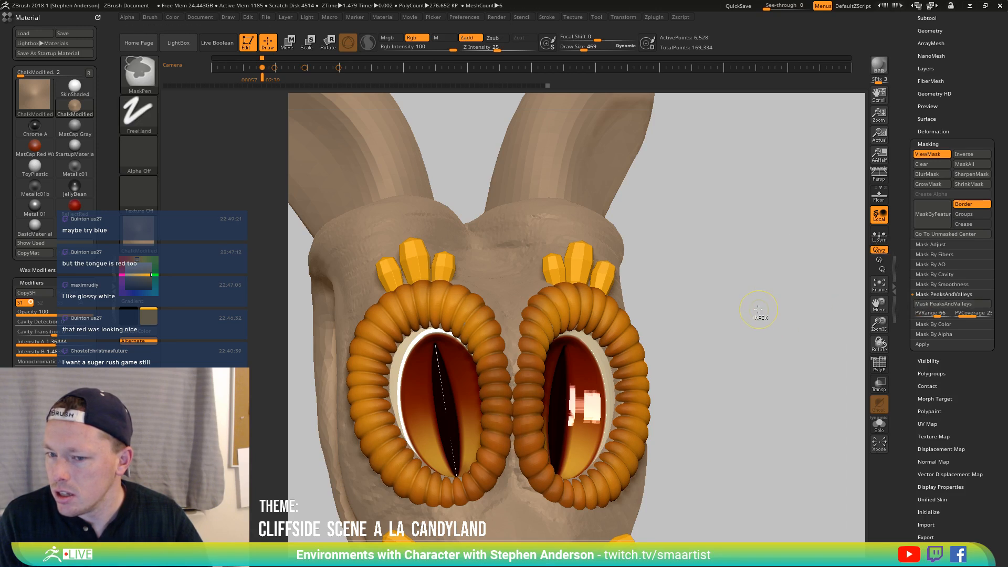
ctrl+drag(764, 291, 765, 297)
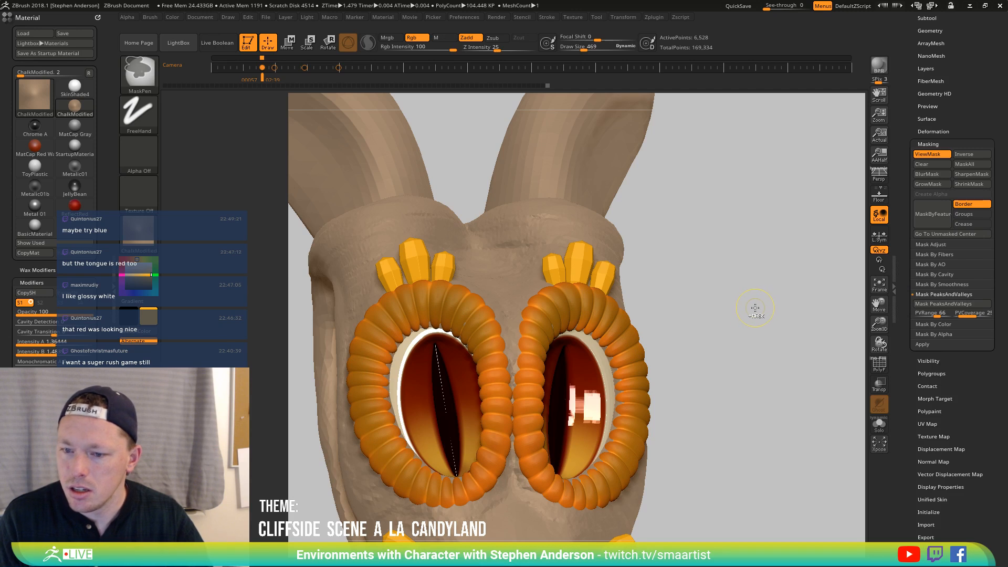
ctrl+click(720, 314)
ctrl+click(720, 312)
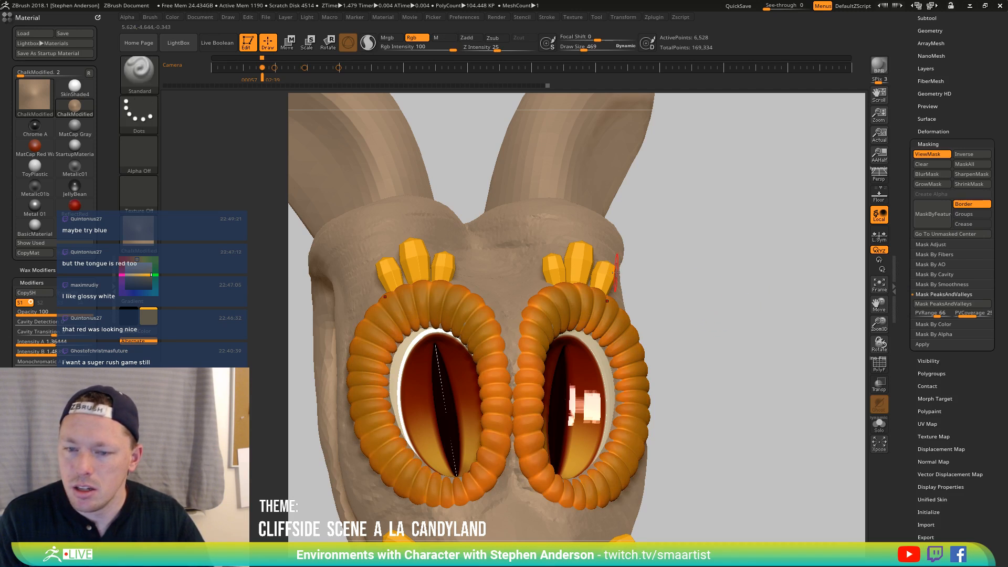
Fill the unmasked areas of the eye rings with a deep red-orange, R 180, G 31, B 0
click(131, 258)
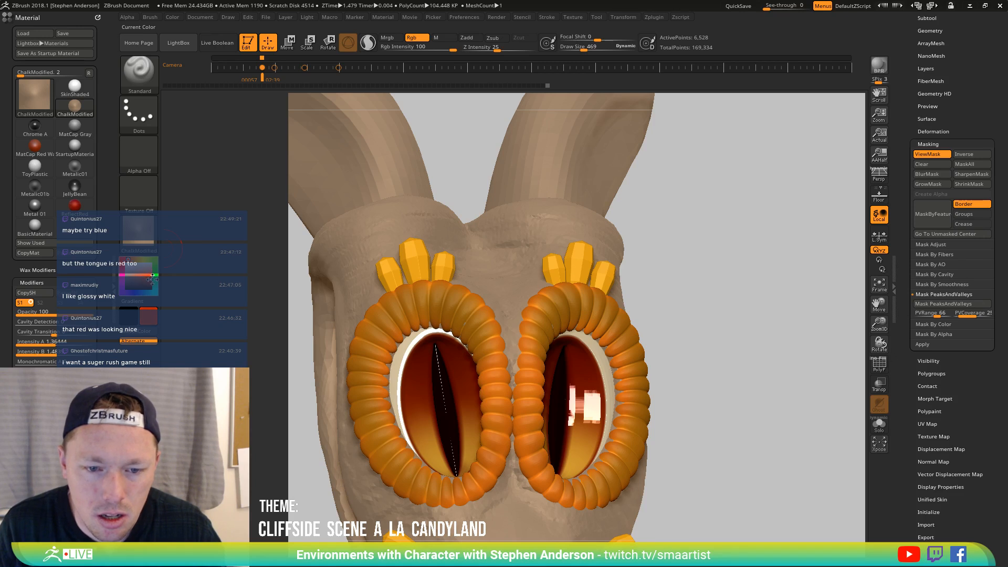
click(173, 17)
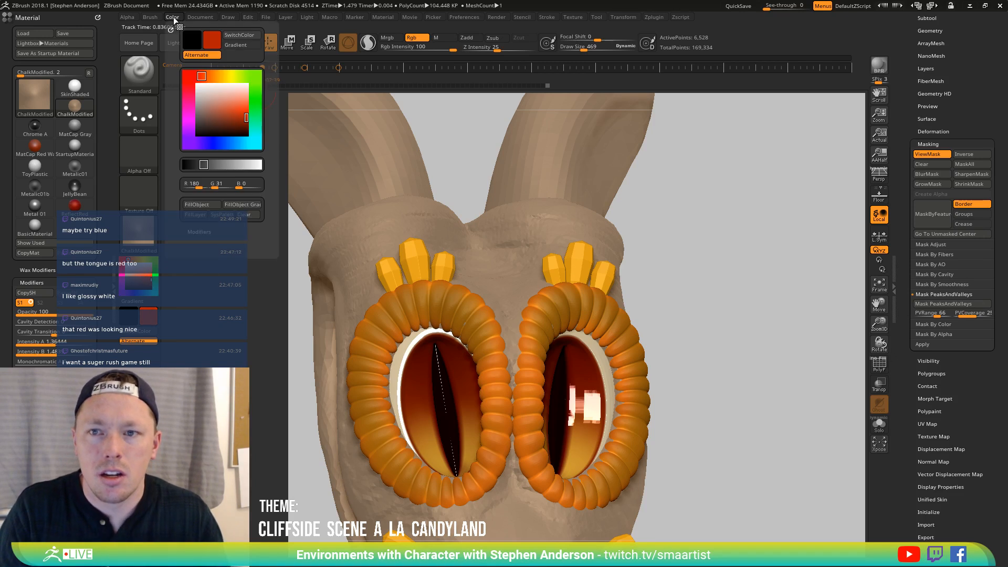
click(198, 205)
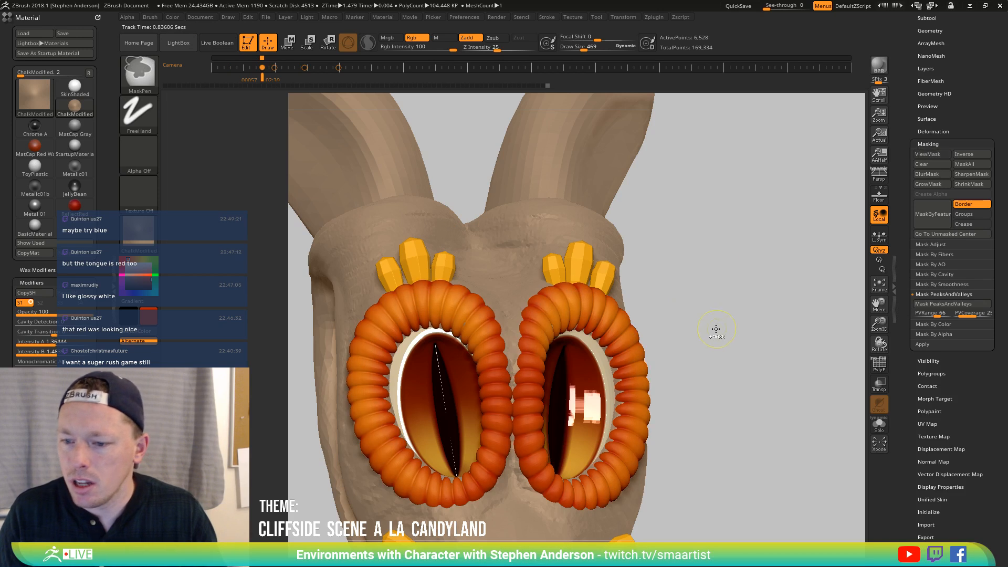
Clear the mask on the eye rings and check their colouring from several angles
ctrl+right_drag(699, 335, 633, 350)
drag(633, 347, 781, 295)
right_drag(781, 295, 750, 294)
ctrl+right_drag(641, 332, 727, 347)
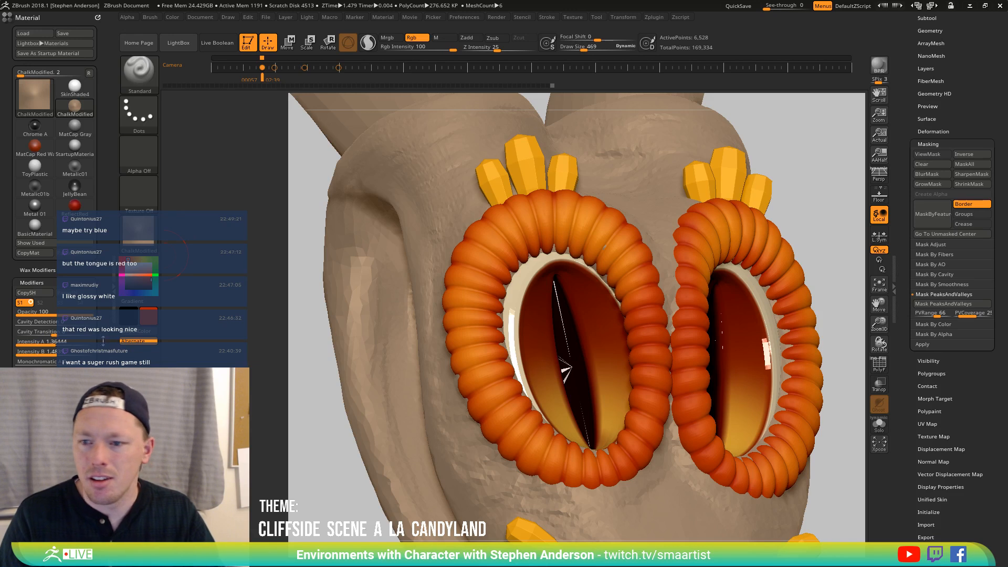
Try the SkinShade4 material on the head and horns and switch back to ChalkModified
click(142, 236)
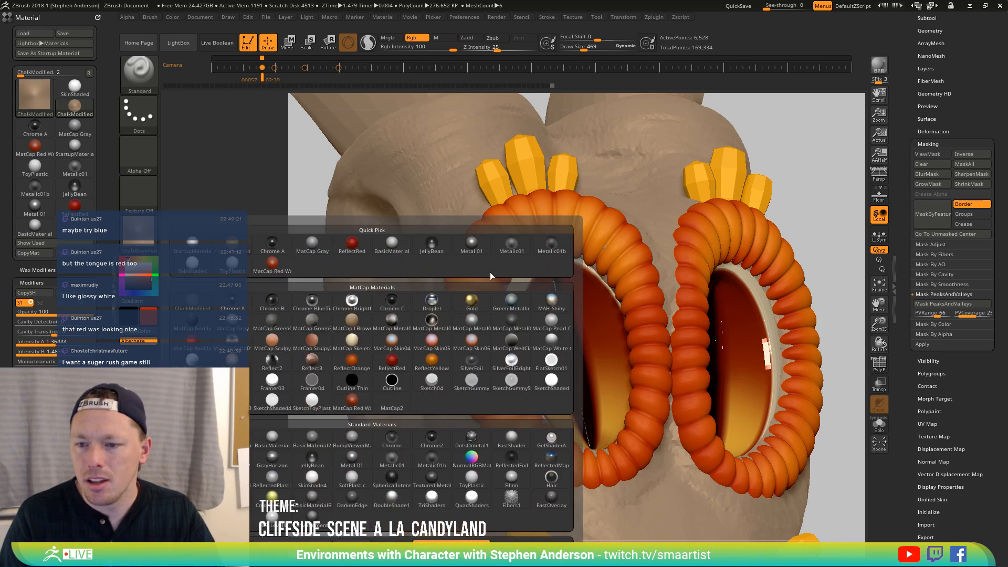
click(193, 264)
right_drag(442, 363, 543, 389)
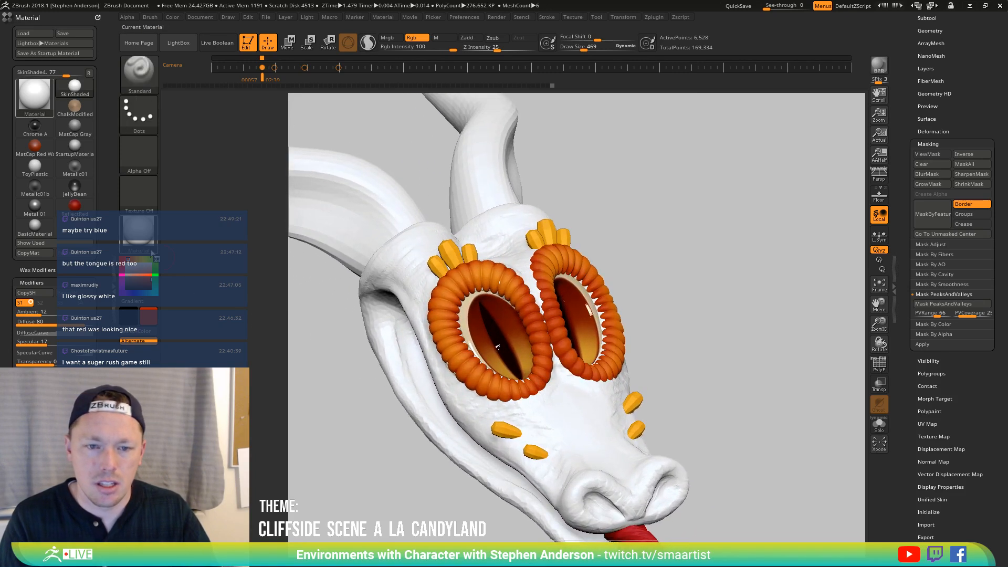
click(140, 237)
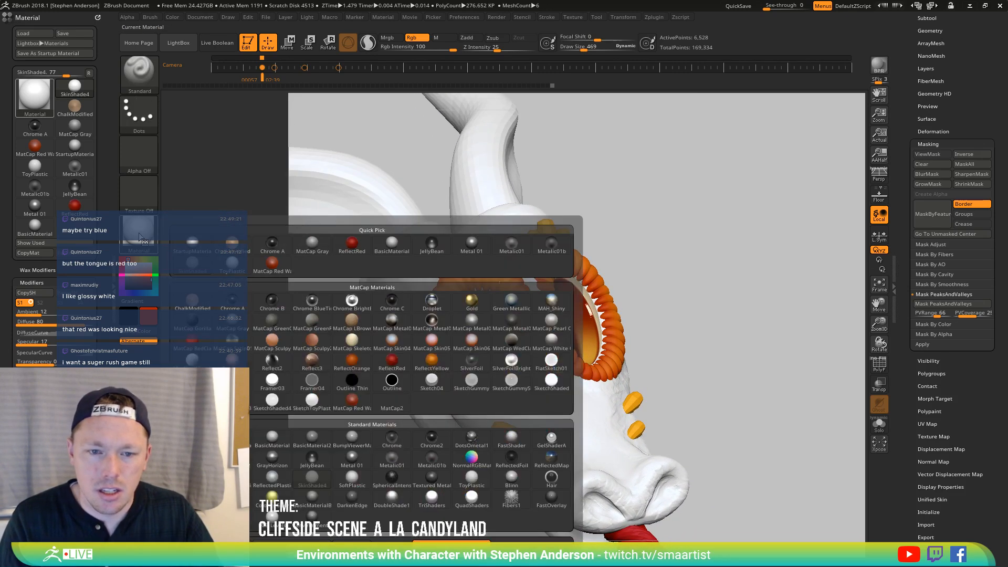
click(235, 246)
Select the horns and fill them with the ChalkModified material and white, applying both material and colour
alt+right_drag(372, 195, 490, 291)
alt+click(473, 288)
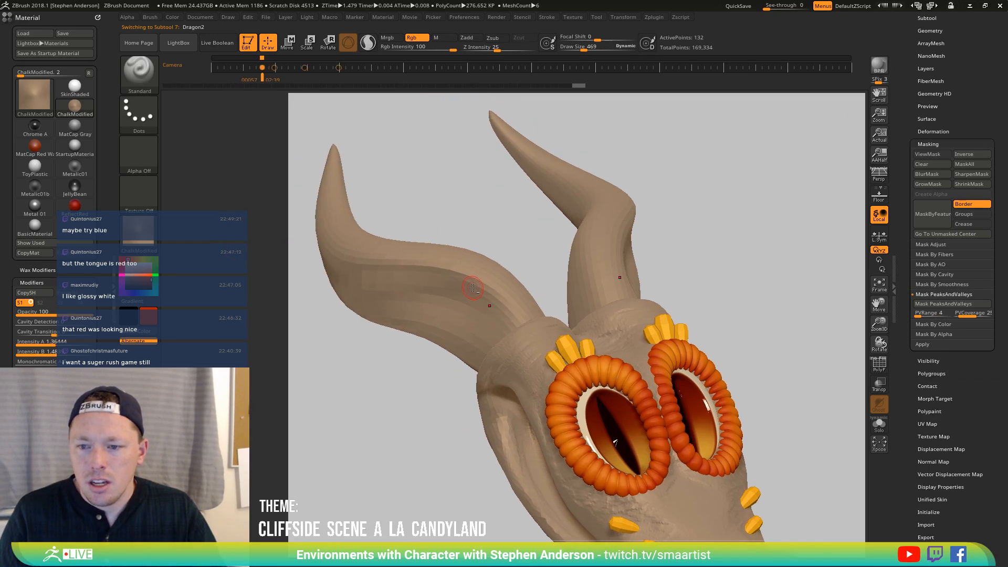
click(388, 37)
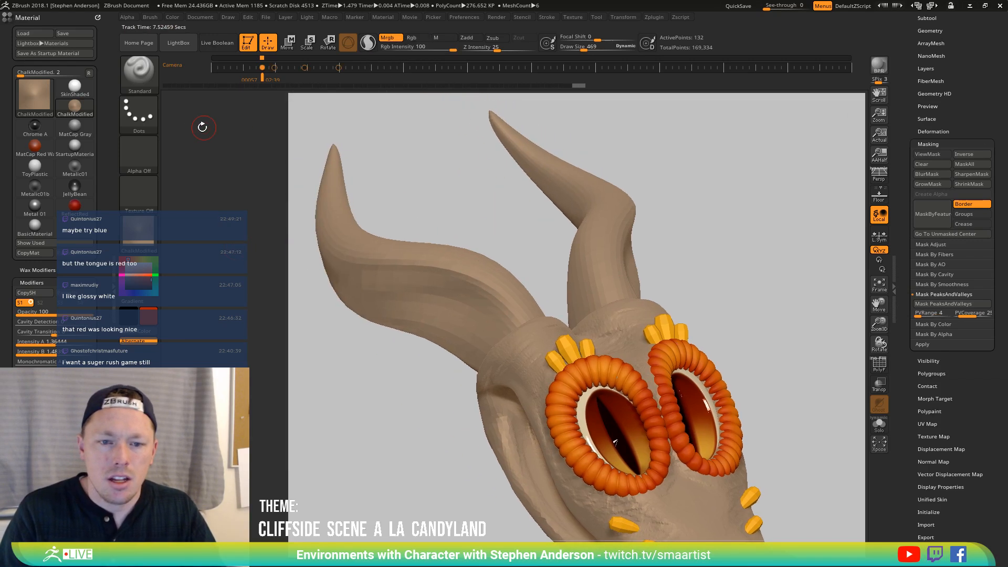
click(172, 17)
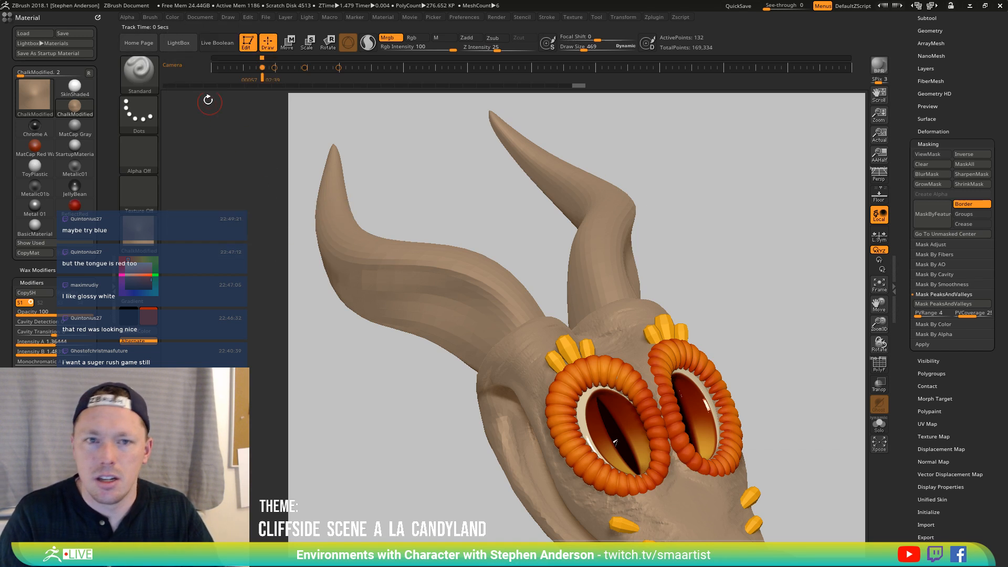
click(173, 15)
click(209, 204)
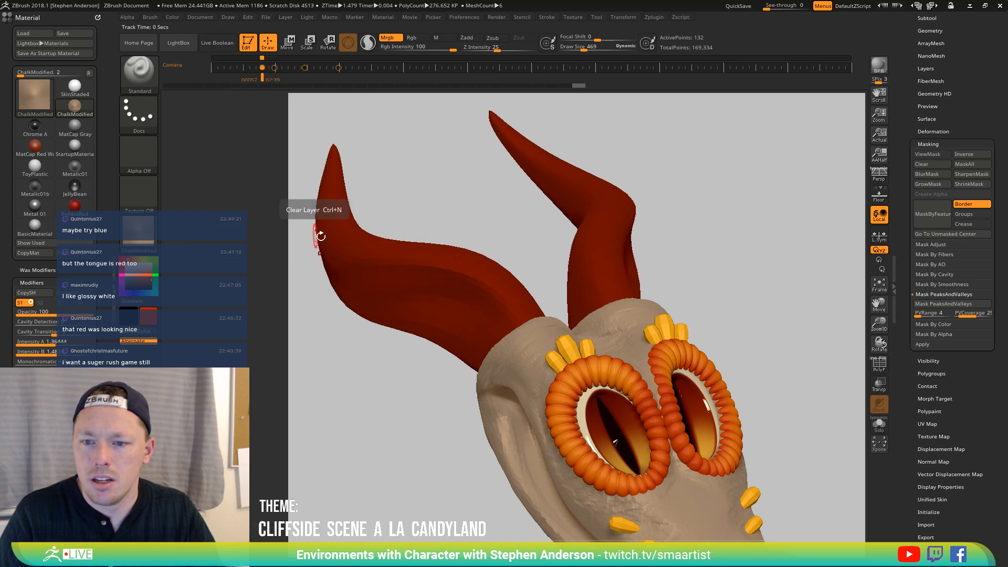
click(126, 262)
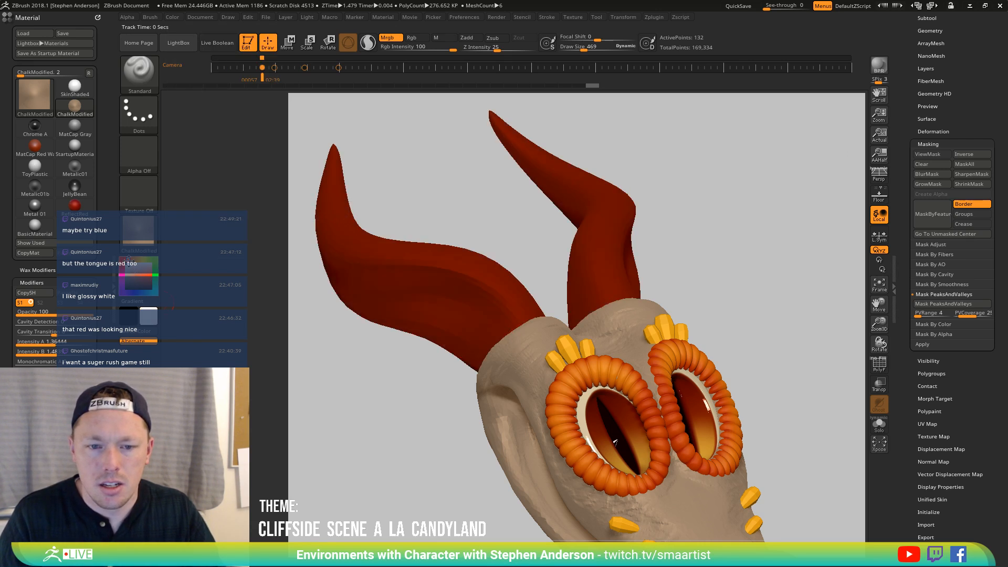
click(172, 17)
click(206, 204)
Select the dragon's head and set its material to SkinShade4
alt+right_drag(549, 371, 533, 319)
alt+right_drag(577, 347, 512, 317)
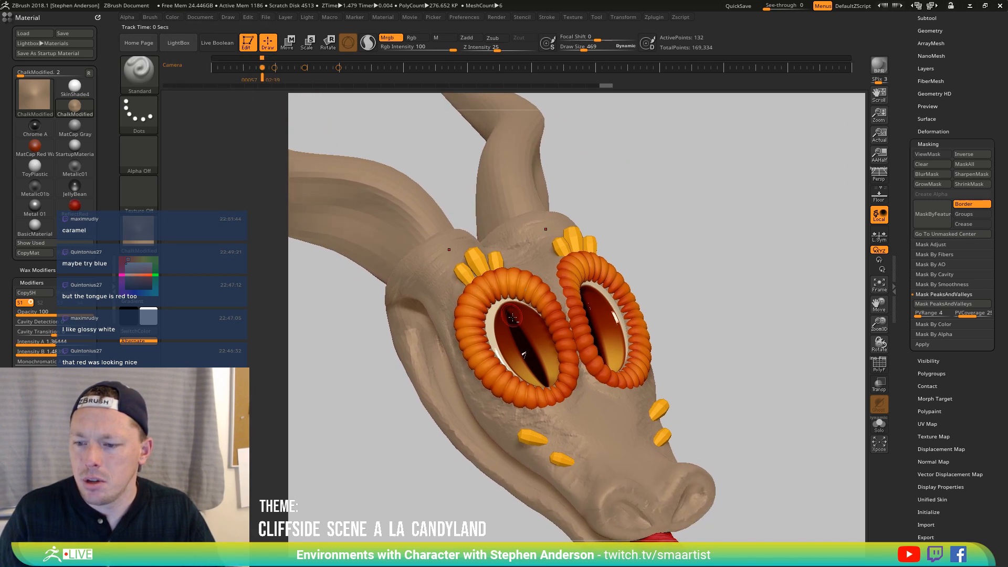
alt+click(599, 429)
alt+right_drag(598, 431, 547, 403)
click(140, 240)
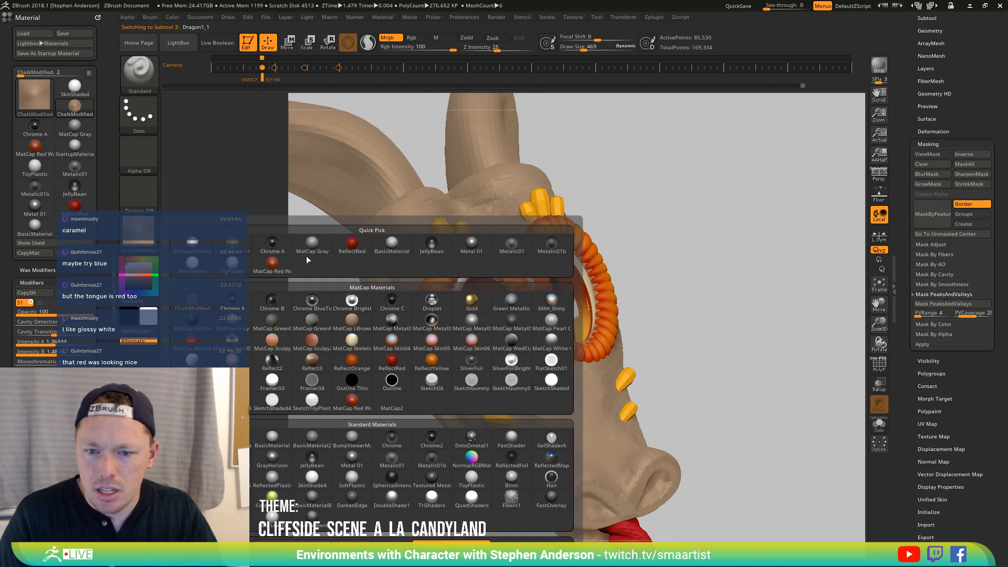
click(197, 265)
right_drag(543, 372, 495, 353)
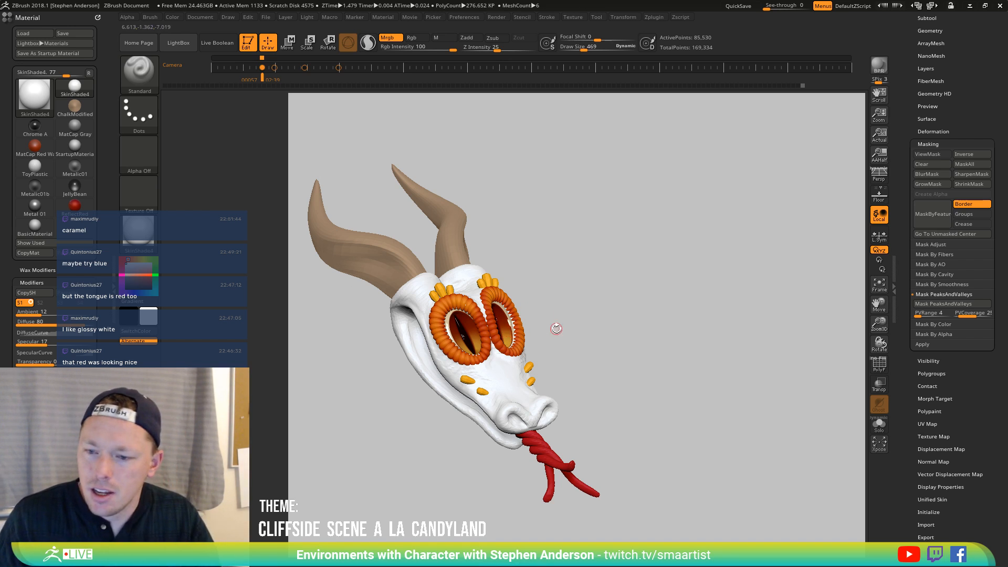
Show the polyframe, select the yellow candy bumps and centre the Move gizmo on the lower snout bump
drag(557, 329, 574, 345)
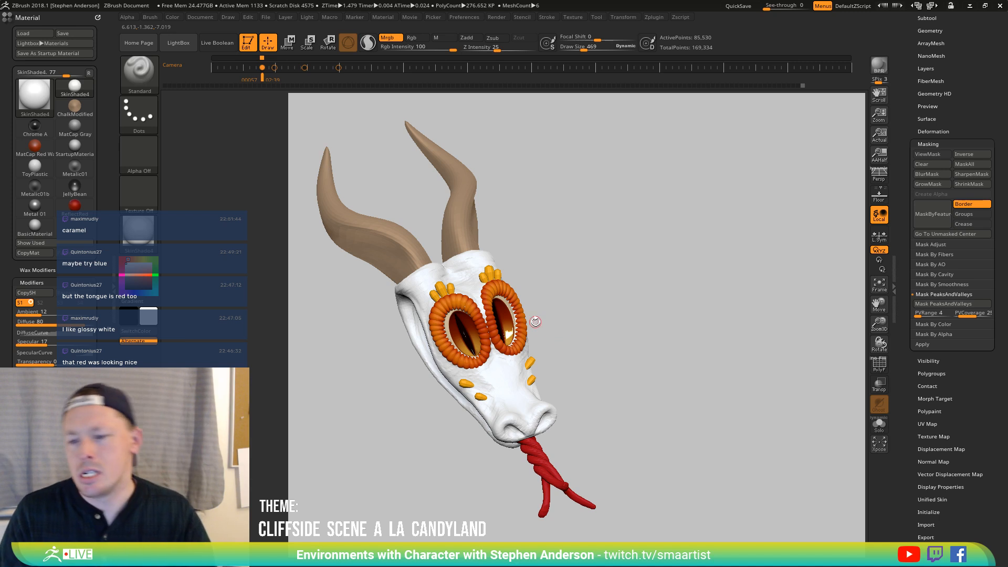
mouse_move(636, 387)
mouse_down()
mouse_move(628, 385)
mouse_move(639, 373)
mouse_move(644, 387)
mouse_move(642, 373)
mouse_up()
ctrl+right_drag(548, 382, 618, 406)
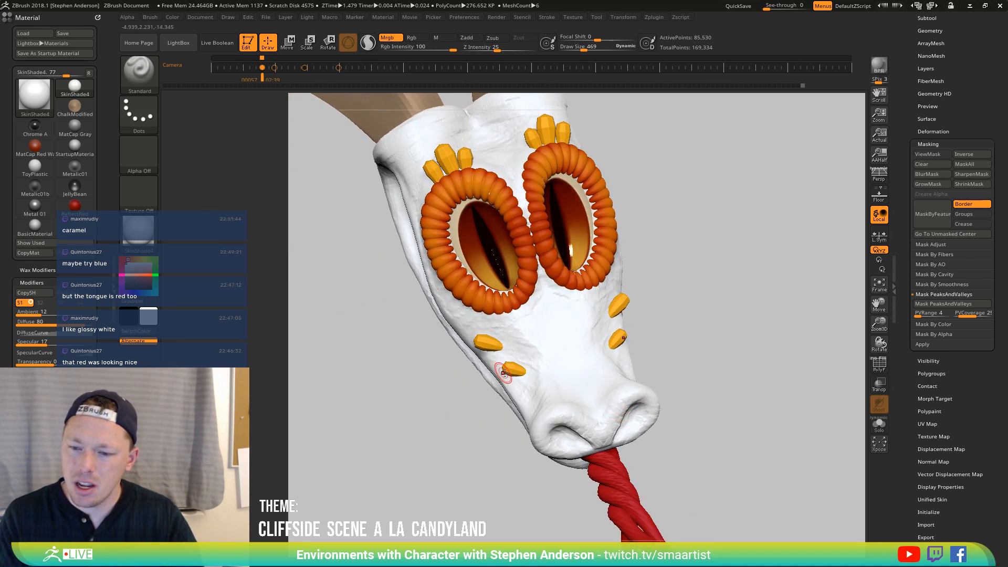
key(shift+f)
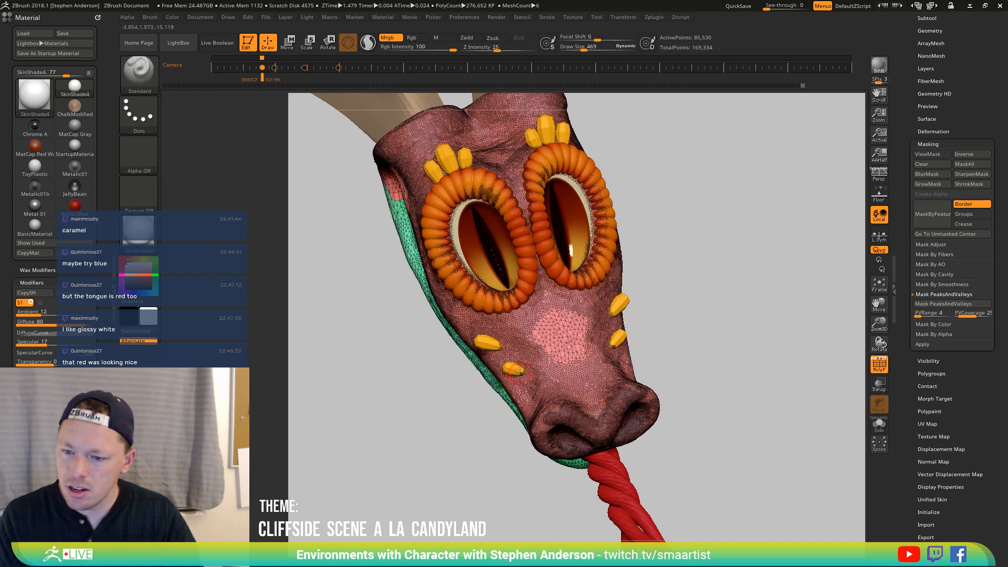
alt+click(514, 369)
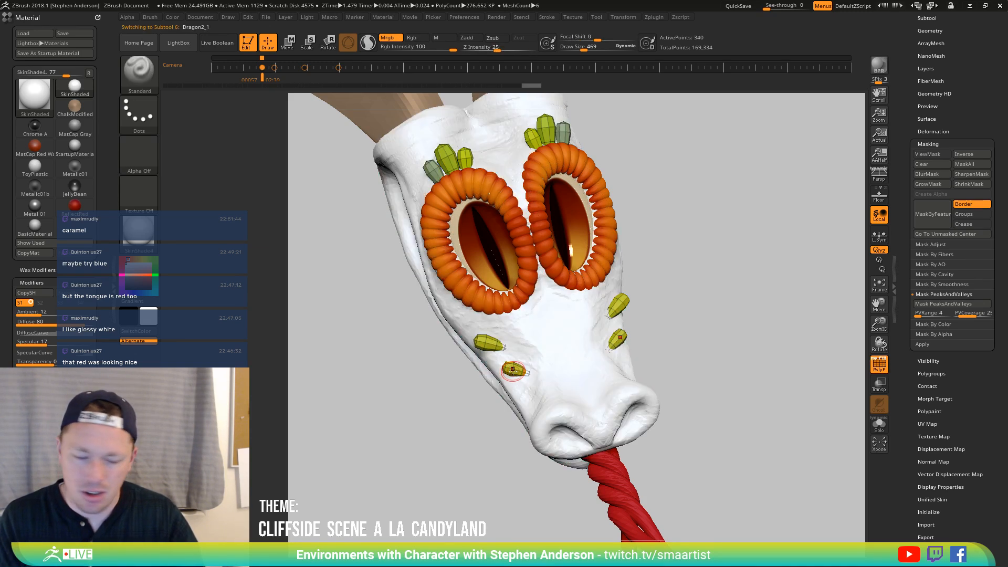
key(w)
click(620, 339)
shift+drag(674, 332, 706, 341)
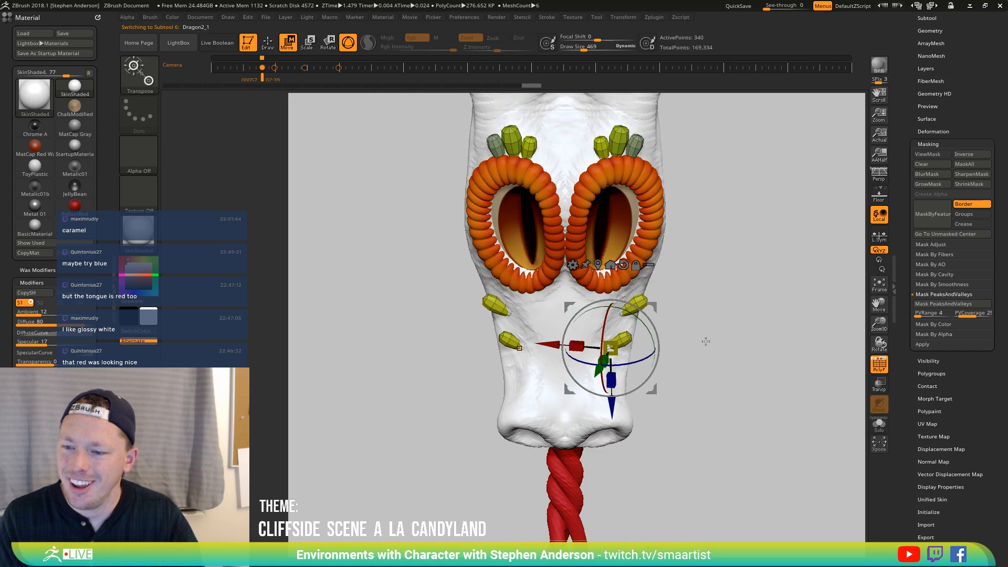
Mask the lower pair of snout bumps, give them their own polygroup and leave only that pair unmasked
mouse_move(717, 414)
ctrl+mouse_down()
mouse_move(581, 365)
mouse_move(565, 321)
ctrl+mouse_up()
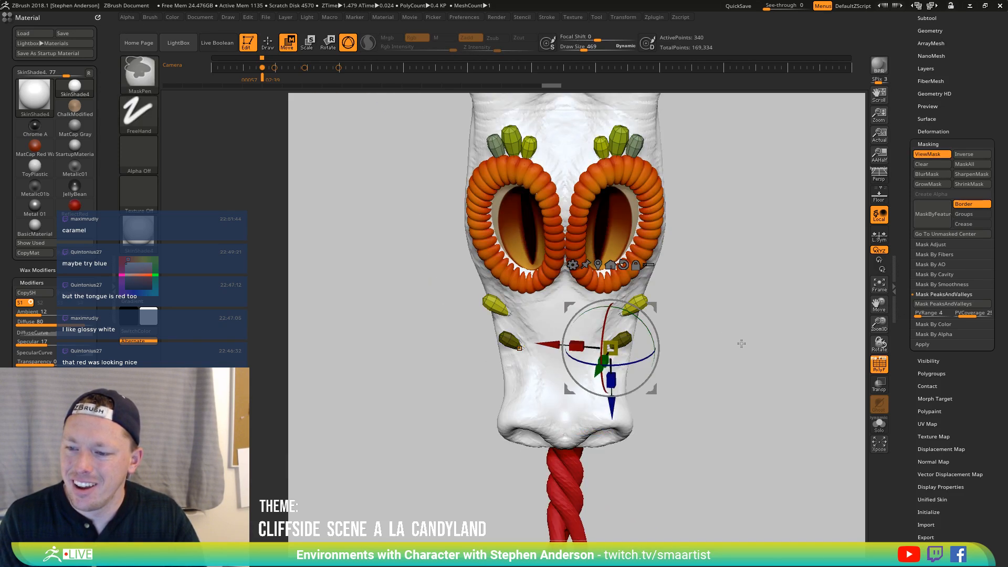
key(ctrl+w)
mouse_move(705, 320)
alt+mouse_down()
mouse_move(690, 340)
mouse_move(714, 347)
mouse_move(733, 336)
mouse_move(741, 365)
alt+mouse_up()
ctrl+click(629, 375)
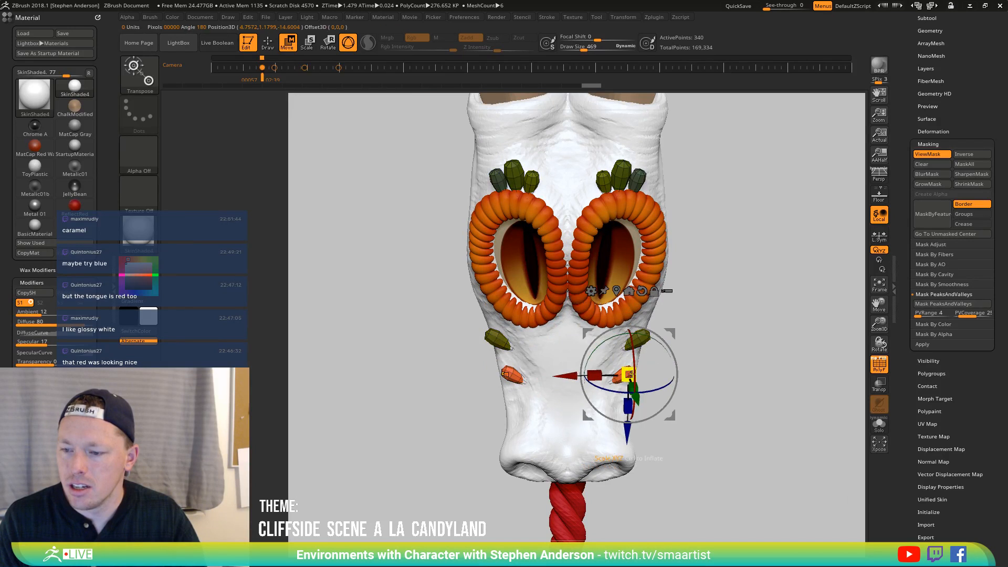
Rotate the unmasked lower snout bumps slightly with the gizmo in side view, and clear the mask
mouse_move(662, 352)
mouse_down()
mouse_move(651, 349)
mouse_move(707, 363)
mouse_move(698, 295)
mouse_move(743, 300)
mouse_move(731, 313)
mouse_up()
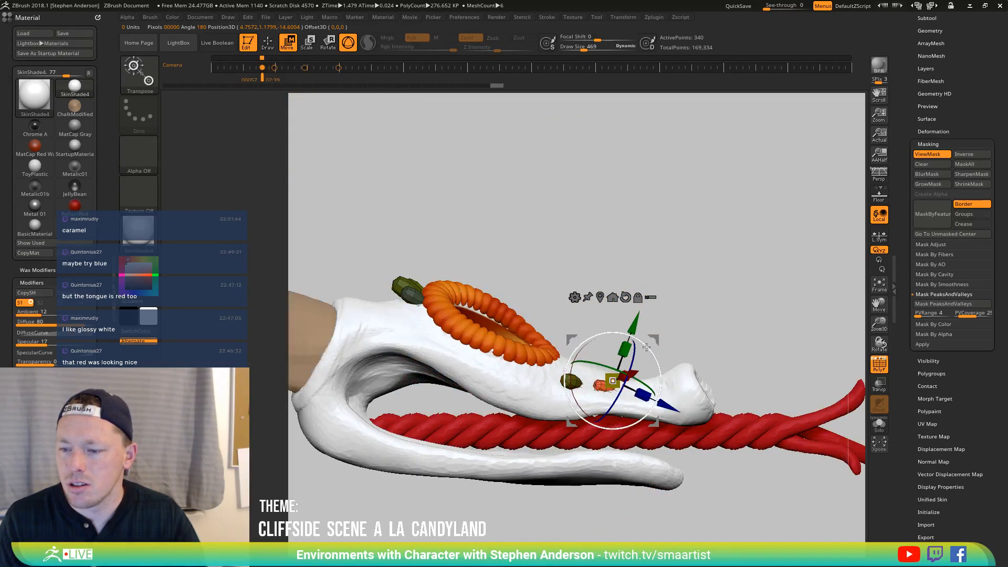
drag(646, 346, 660, 340)
key(ctrl+h)
drag(747, 308, 717, 384)
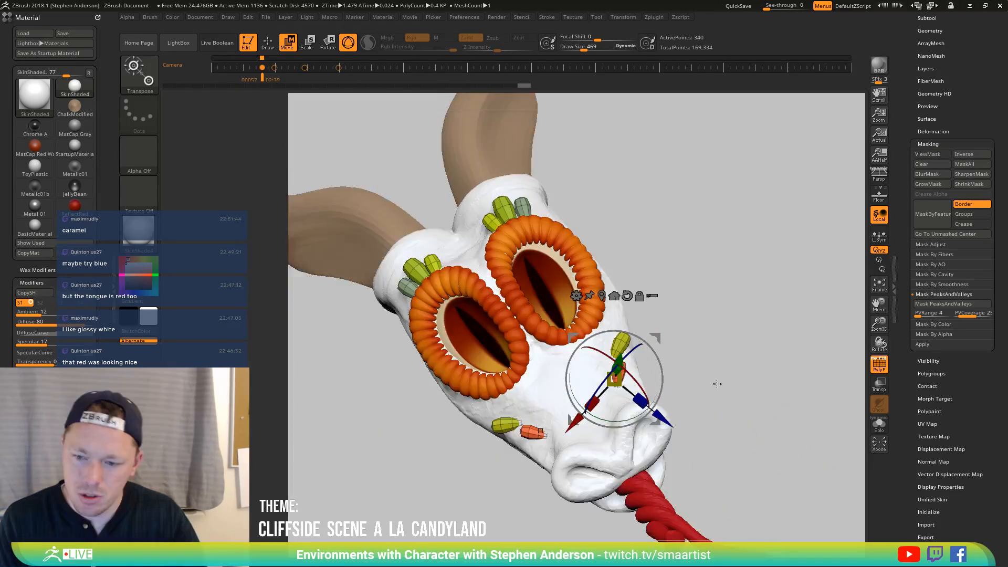
Return to Draw mode and hide the polyframe, with the head framed in view
key(q)
key(f)
key(shift+f)
mouse_move(673, 383)
mouse_down()
mouse_move(691, 338)
mouse_move(660, 358)
mouse_move(688, 376)
mouse_up()
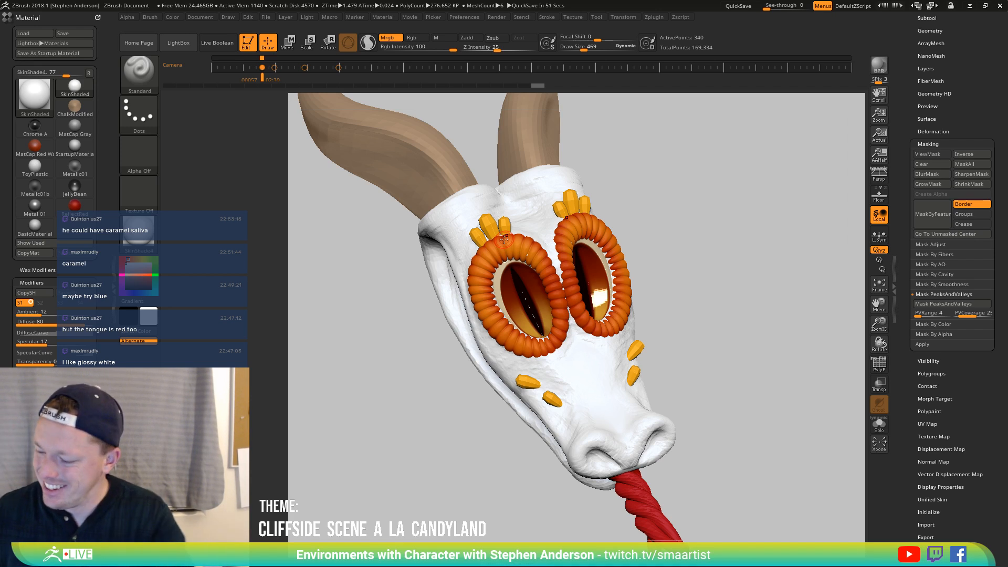
Insert an OctaSphere from the IMM Primitives brush at the back of the dragon's head, between the horns
mouse_move(675, 351)
ctrl+right_down()
mouse_move(670, 317)
mouse_move(615, 374)
mouse_move(667, 335)
ctrl+right_up()
drag(667, 336, 666, 378)
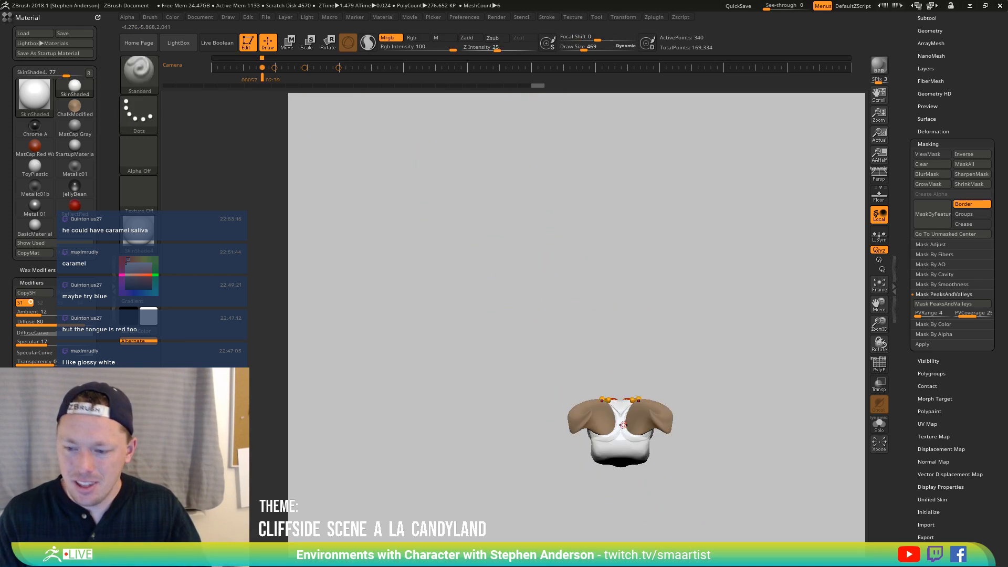
key(b)
key(i)
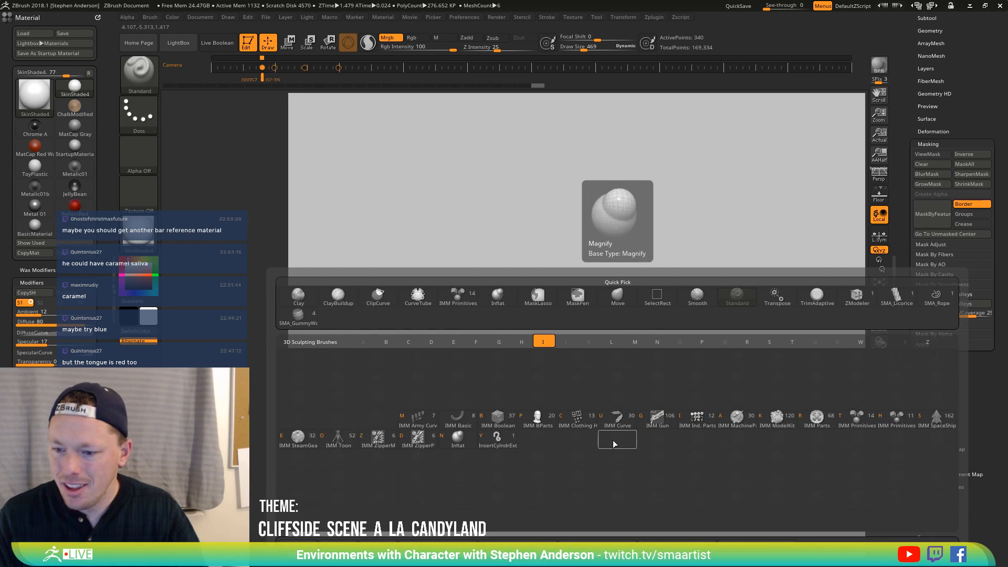
click(856, 418)
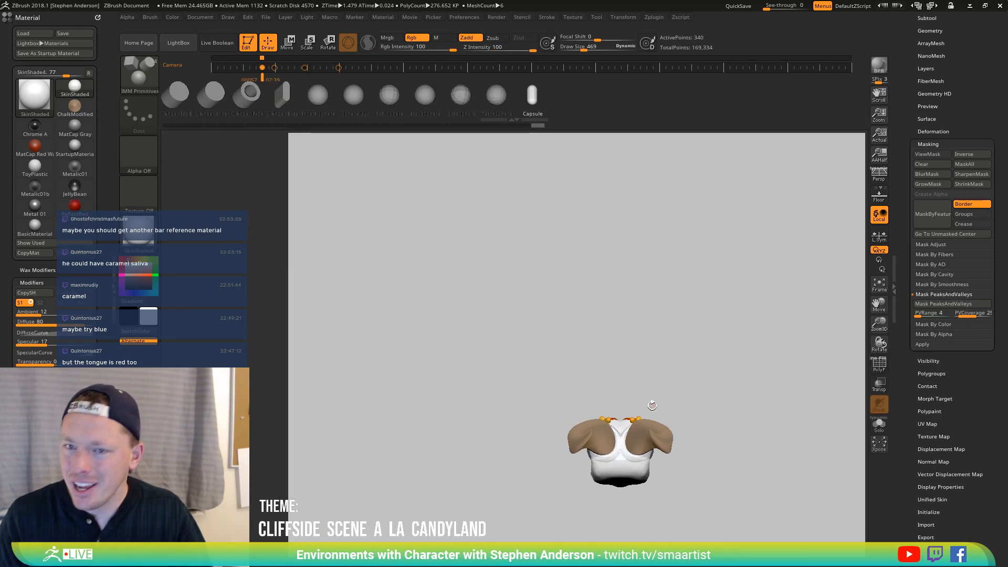
click(462, 98)
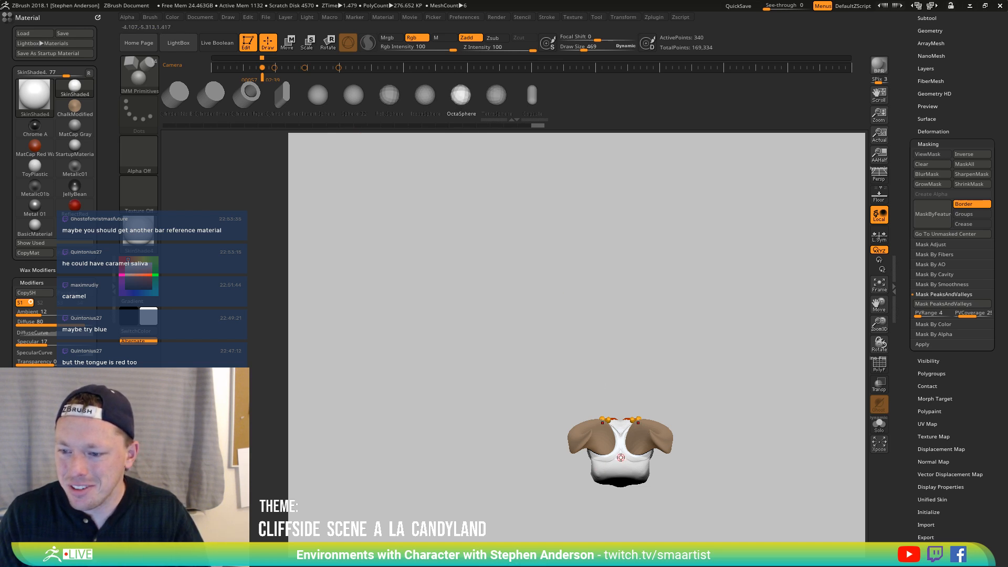
drag(621, 457, 635, 491)
drag(769, 422, 712, 407)
Separate the inserted sphere into its own subtool with Split Masked Points and rename it Hair
drag(963, 93, 975, 148)
click(928, 99)
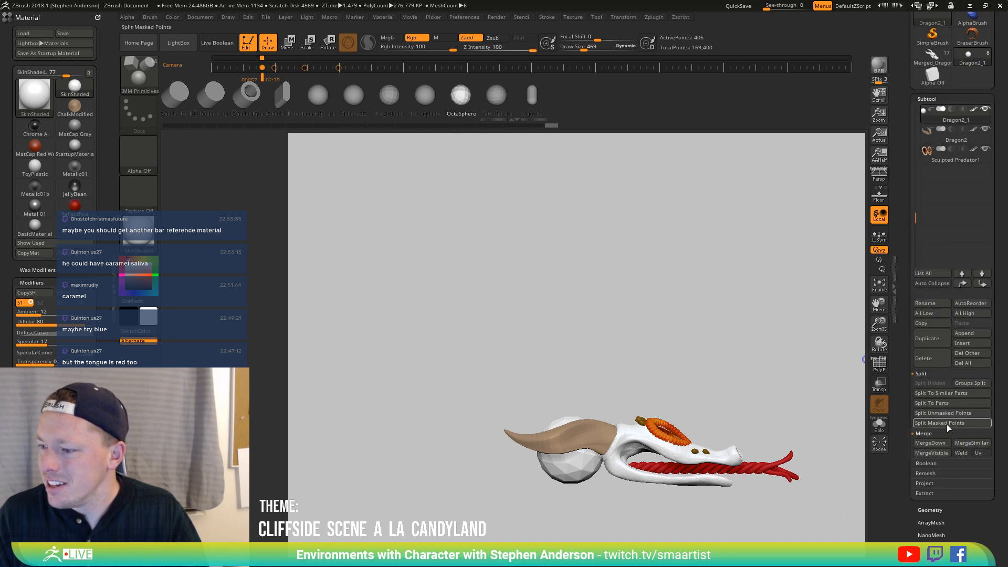
click(948, 426)
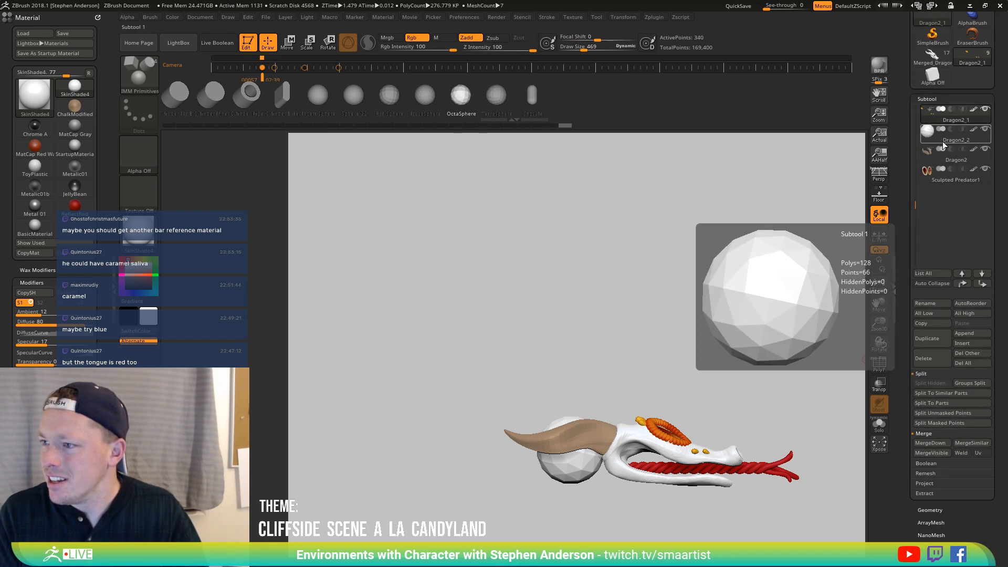
click(943, 141)
click(927, 305)
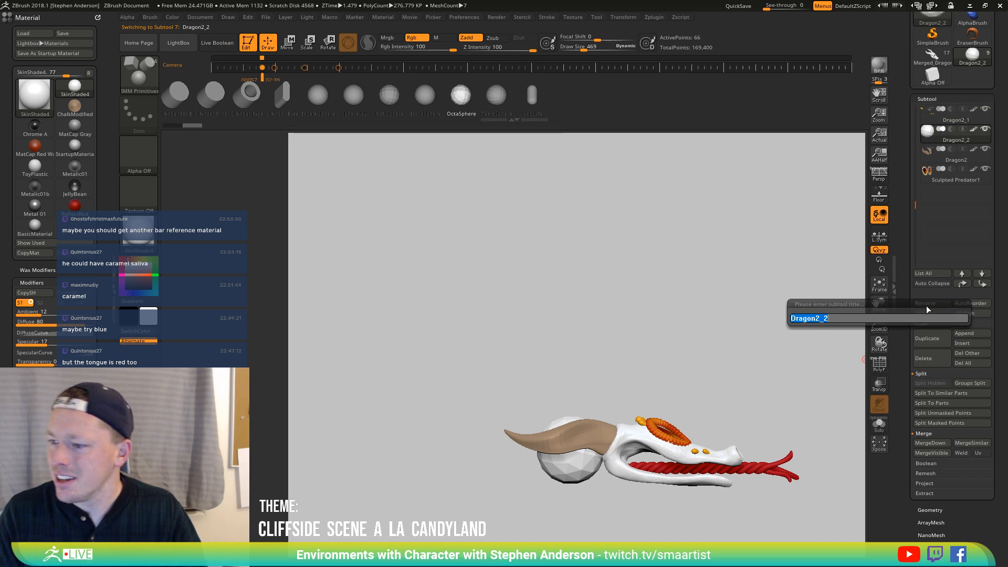
text(Hair)
key(Return)
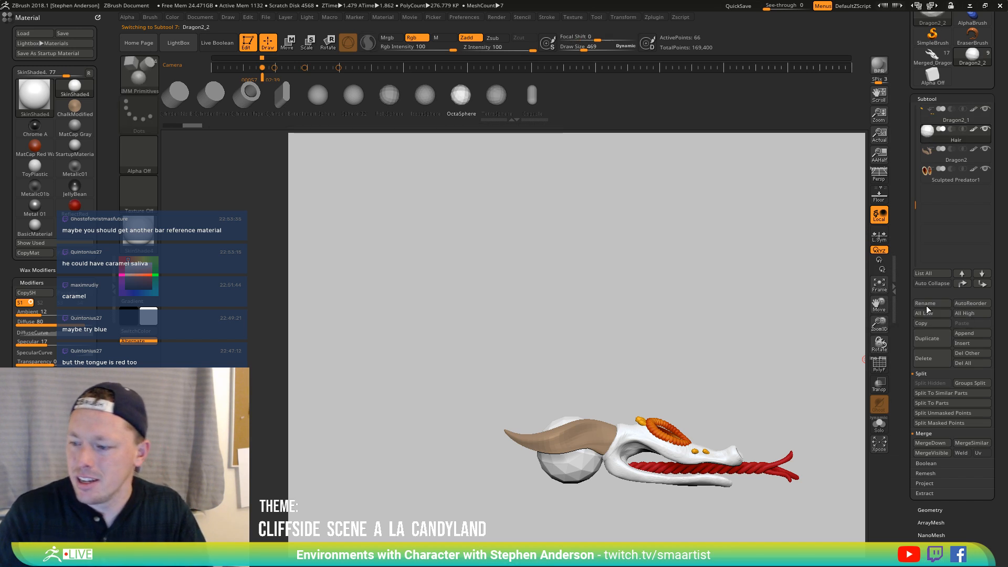
Stretch the Hair sphere backwards between the horns into a long mass, using the Move brush at draw size 5000
mouse_move(772, 424)
shift+mouse_down()
mouse_move(700, 329)
mouse_move(629, 348)
shift+mouse_up()
key(b)
key(m)
key(v)
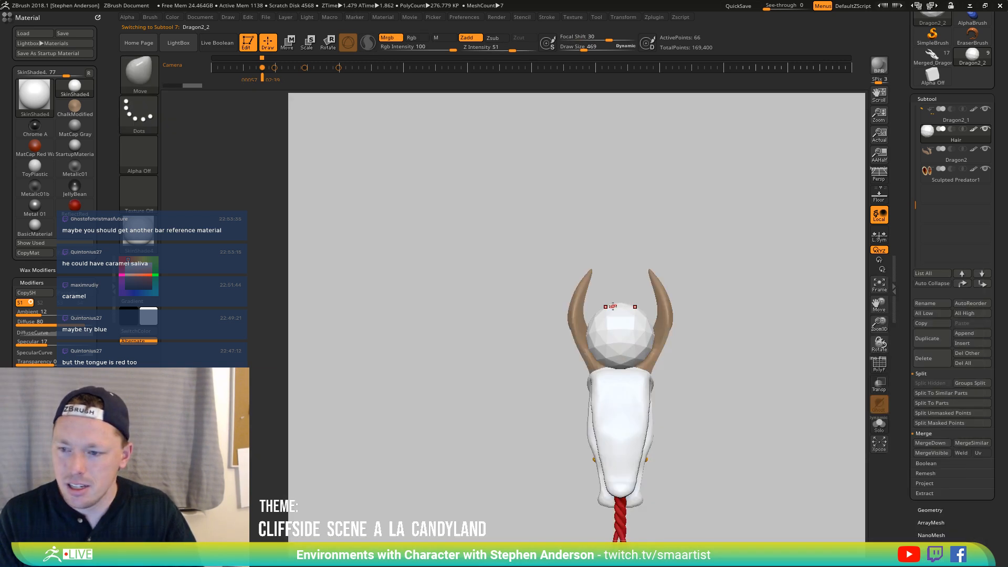
key(s)
mouse_move(642, 307)
mouse_down()
mouse_move(663, 308)
mouse_move(630, 254)
mouse_move(635, 238)
mouse_up()
drag(622, 286, 617, 223)
mouse_move(638, 304)
mouse_down()
mouse_move(641, 254)
mouse_move(624, 265)
mouse_up()
drag(648, 224, 606, 363)
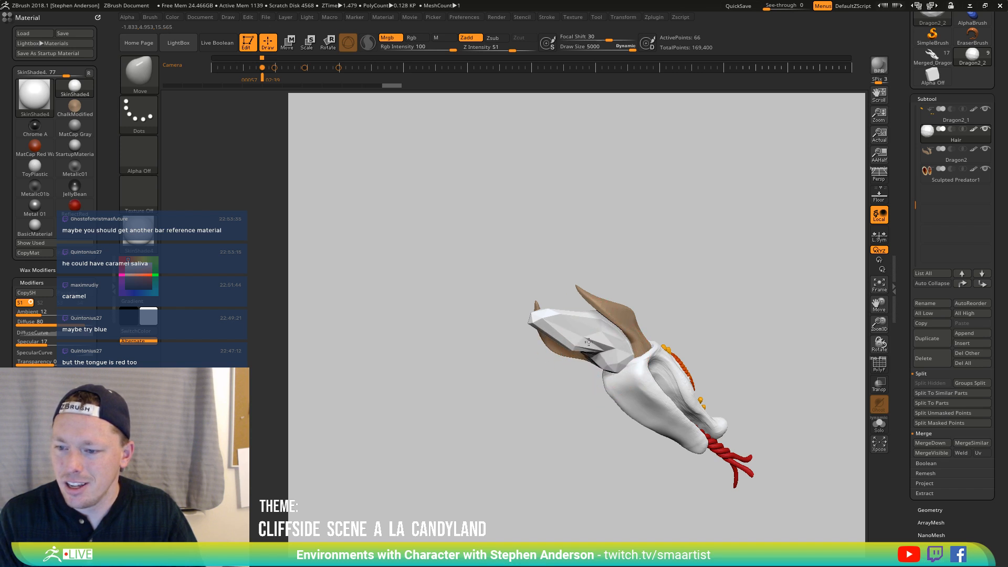
Shape the Hair mesh to sit over the back of the head and pull its rear end into a raised point
drag(555, 329, 629, 320)
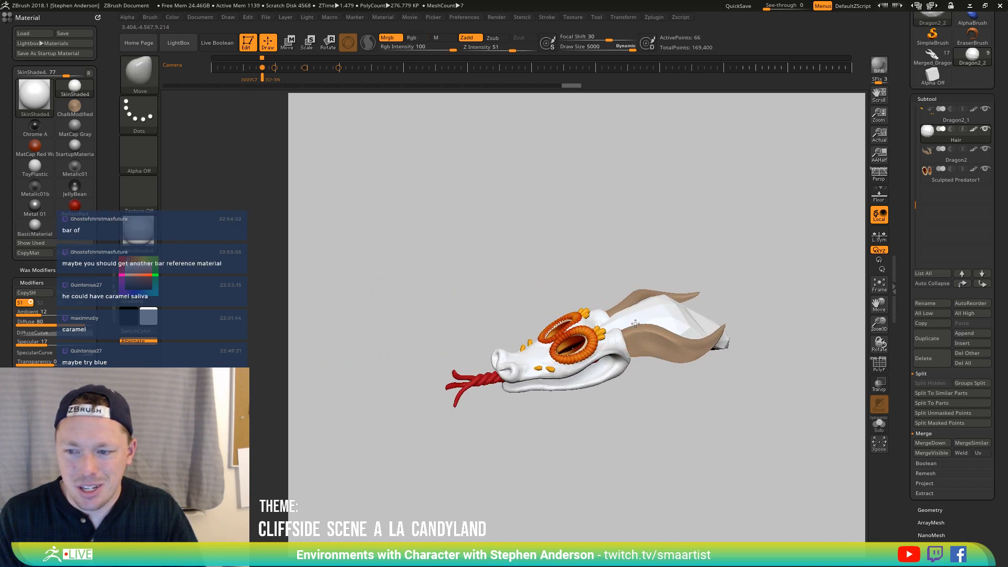
drag(662, 312, 653, 333)
mouse_move(675, 314)
right_down()
mouse_move(655, 304)
mouse_move(640, 364)
mouse_move(675, 320)
mouse_move(630, 336)
mouse_move(648, 300)
right_up()
drag(502, 251, 519, 218)
mouse_move(528, 223)
right_down()
mouse_move(498, 237)
mouse_move(517, 244)
right_up()
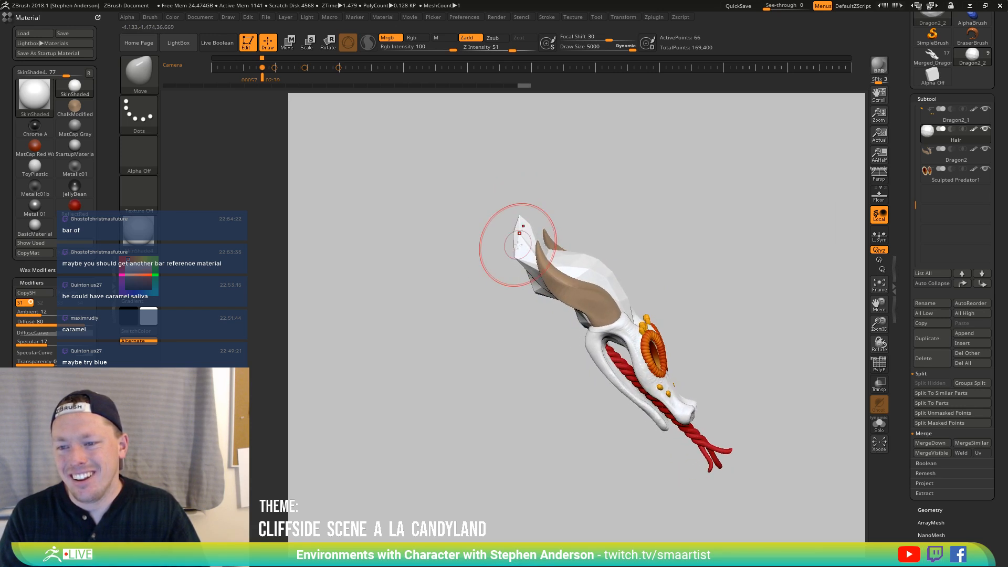
mouse_move(609, 247)
right_down()
mouse_move(576, 220)
mouse_move(522, 300)
mouse_move(489, 266)
mouse_move(494, 310)
mouse_move(472, 329)
mouse_move(499, 264)
mouse_move(513, 322)
mouse_move(565, 289)
right_up()
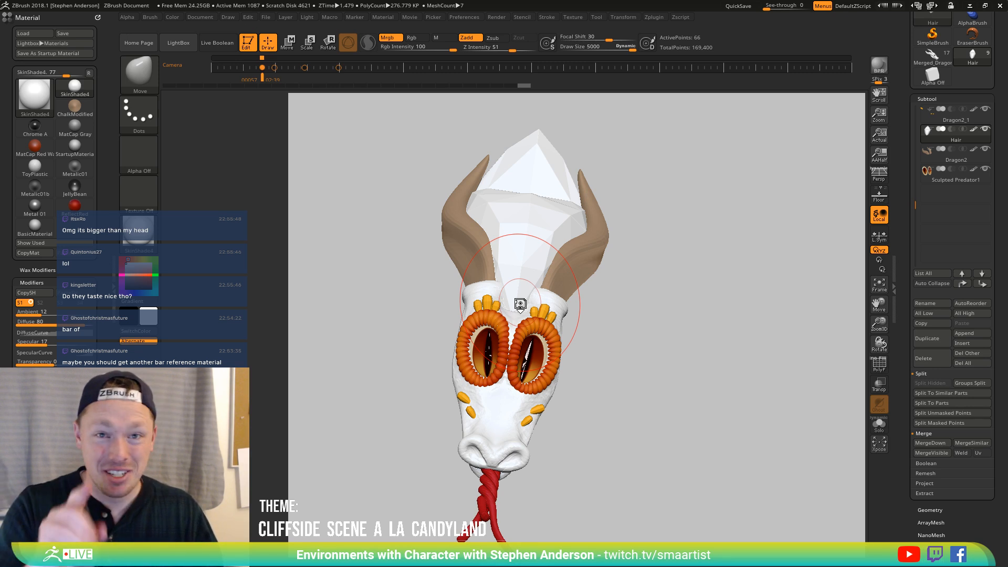
Remesh the low-poly Hair with DynaMesh into a denser, smoother surface
drag(589, 412, 525, 300)
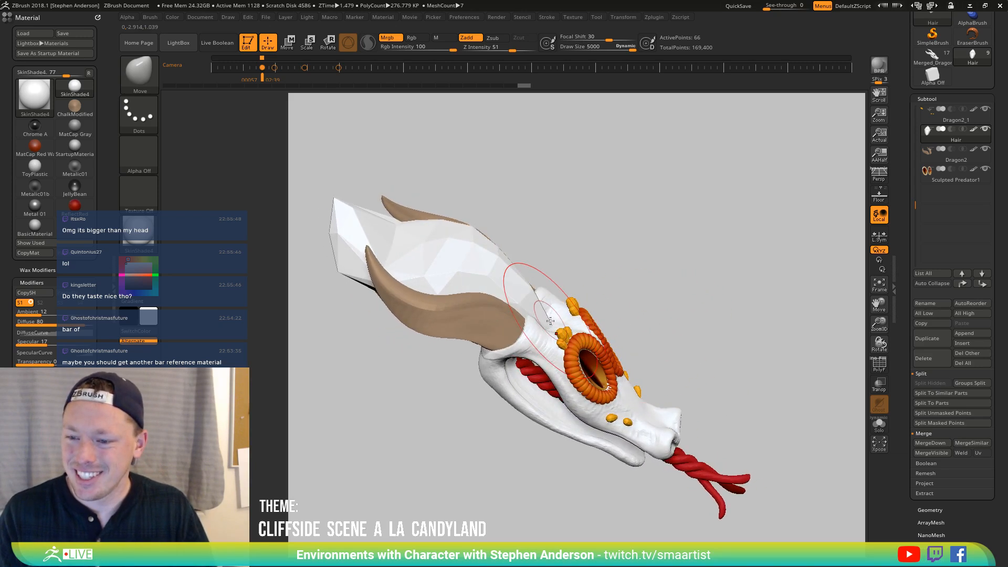
mouse_move(582, 338)
right_down()
mouse_move(552, 328)
mouse_move(564, 322)
right_up()
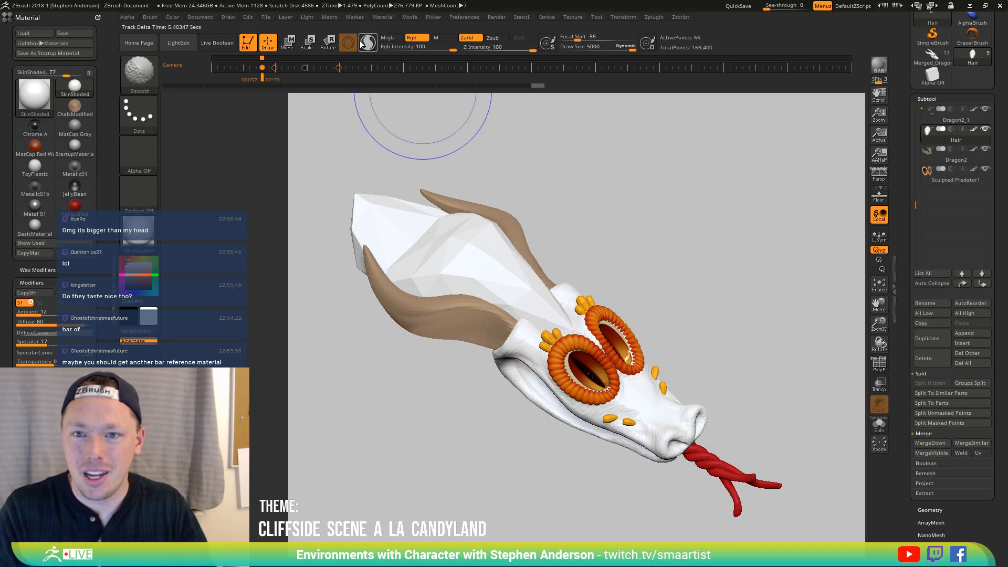
mouse_move(547, 309)
shift+mouse_down()
mouse_move(519, 284)
mouse_move(439, 266)
mouse_move(430, 277)
mouse_move(402, 274)
mouse_move(372, 234)
shift+mouse_up()
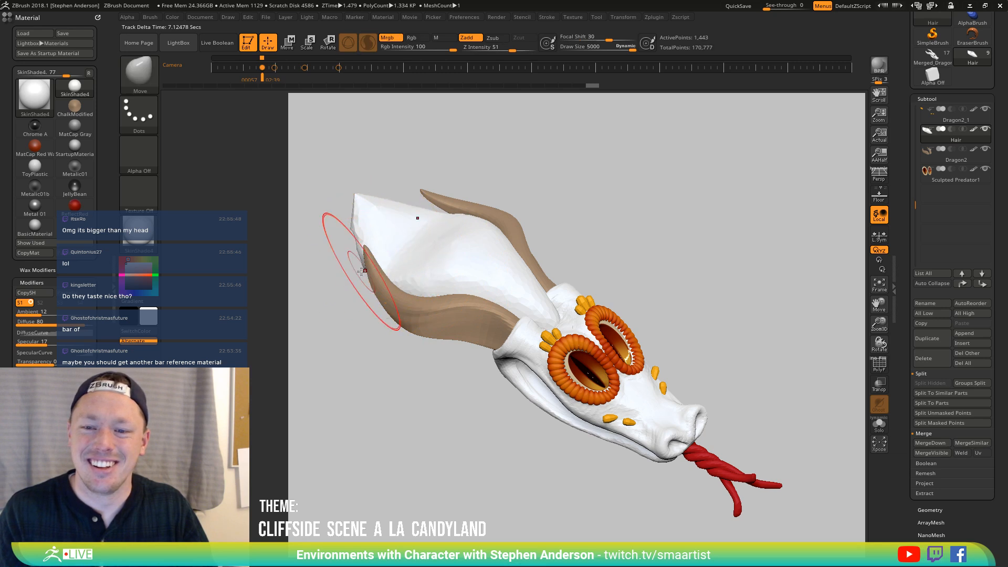
Reshape the Hair's rear tip and the sides between the horns with the Move brush, and remesh it again
drag(356, 271, 441, 234)
mouse_move(359, 231)
shift+mouse_down()
mouse_move(340, 237)
mouse_move(346, 213)
mouse_move(329, 304)
mouse_move(348, 291)
shift+mouse_up()
mouse_move(420, 336)
mouse_down()
mouse_move(362, 320)
mouse_move(391, 392)
mouse_move(377, 379)
mouse_up()
mouse_move(482, 365)
mouse_down()
mouse_move(383, 362)
mouse_move(362, 341)
mouse_up()
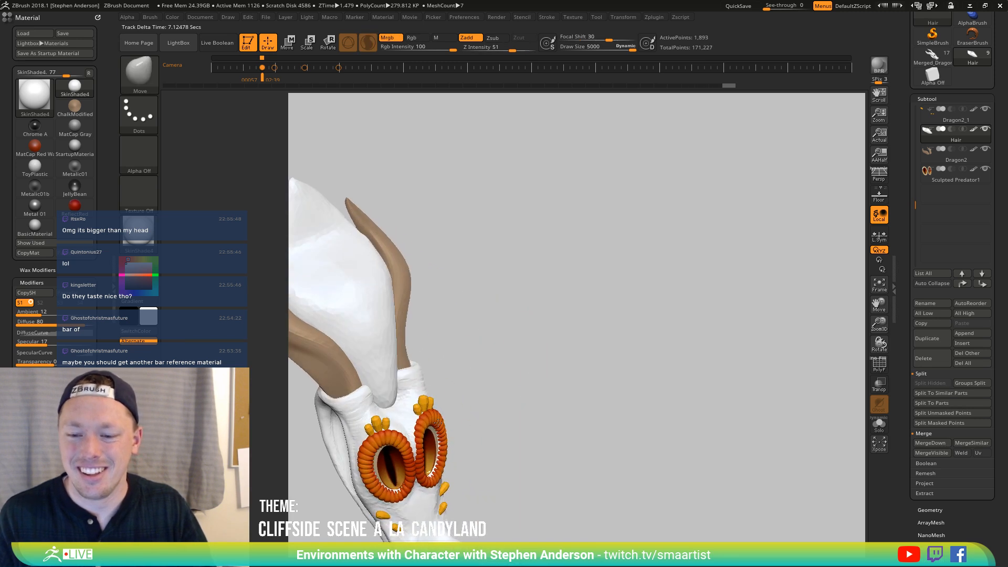
Reduce the Move brush draw size to 2841 and refine the Hair's front end and profile over the dragon's forehead
mouse_move(399, 399)
alt+mouse_down()
mouse_move(502, 362)
mouse_move(496, 340)
mouse_move(480, 340)
alt+mouse_up()
key(s)
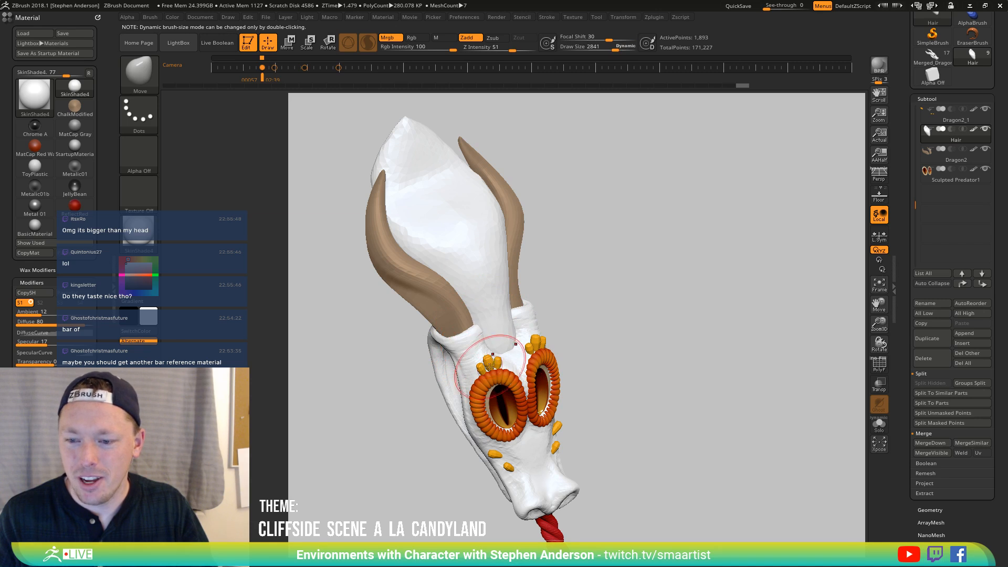
mouse_move(489, 367)
right_down()
mouse_move(540, 297)
mouse_move(504, 286)
mouse_move(525, 278)
mouse_move(506, 292)
mouse_move(531, 363)
right_up()
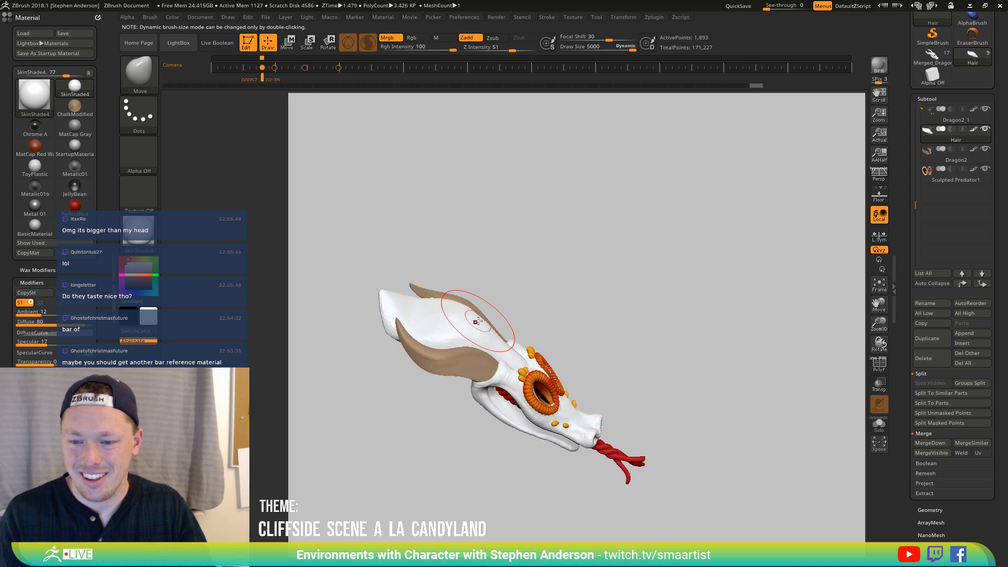
mouse_move(478, 321)
right_down()
mouse_move(503, 327)
mouse_move(504, 344)
mouse_move(452, 326)
right_up()
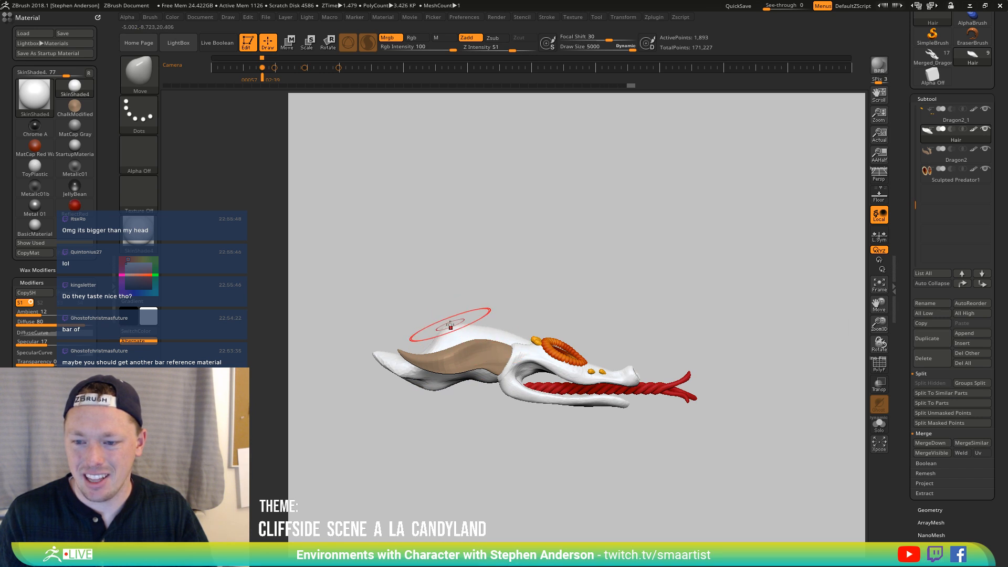
key(ctrl)
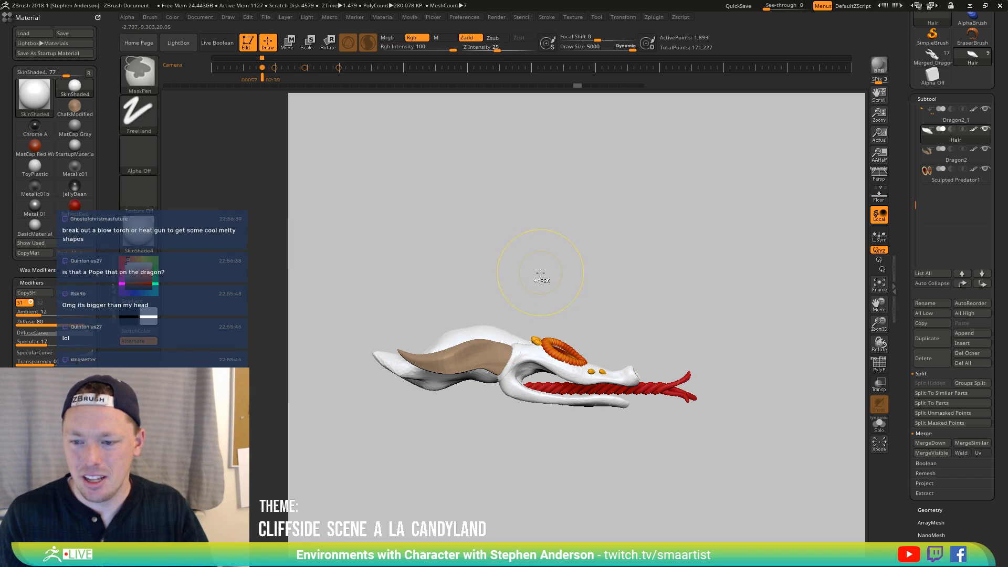
mouse_move(531, 269)
mouse_down()
mouse_move(504, 304)
mouse_move(463, 306)
mouse_move(475, 302)
mouse_up()
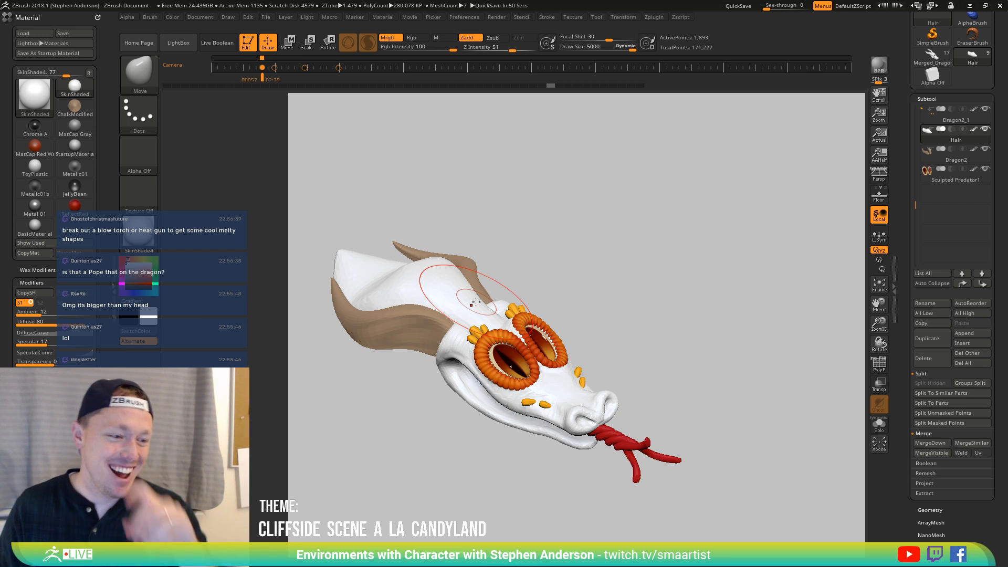
drag(507, 420, 533, 333)
mouse_move(534, 333)
right_down()
mouse_move(527, 305)
mouse_move(570, 298)
right_up()
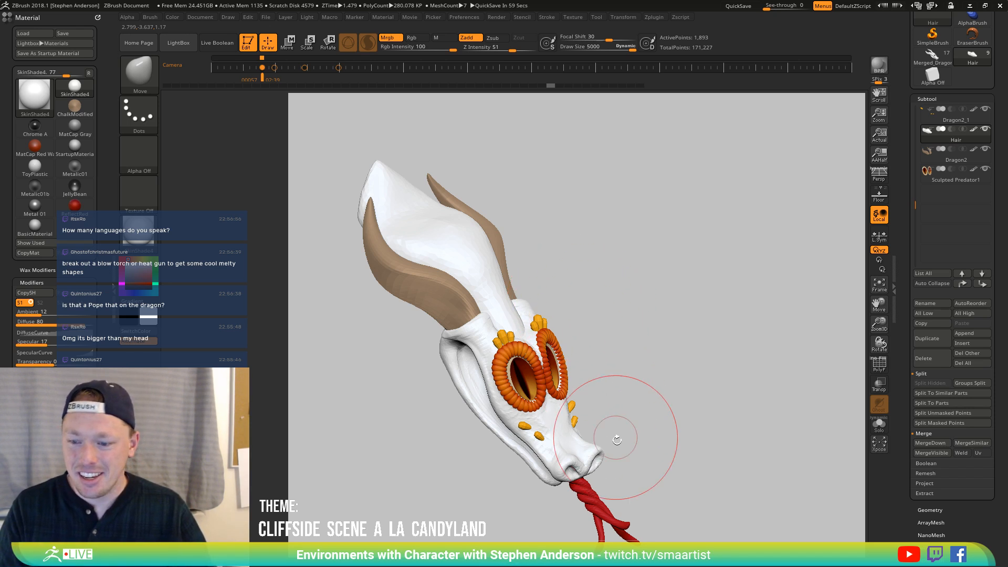
mouse_move(618, 416)
right_down()
mouse_move(633, 411)
mouse_move(596, 400)
right_up()
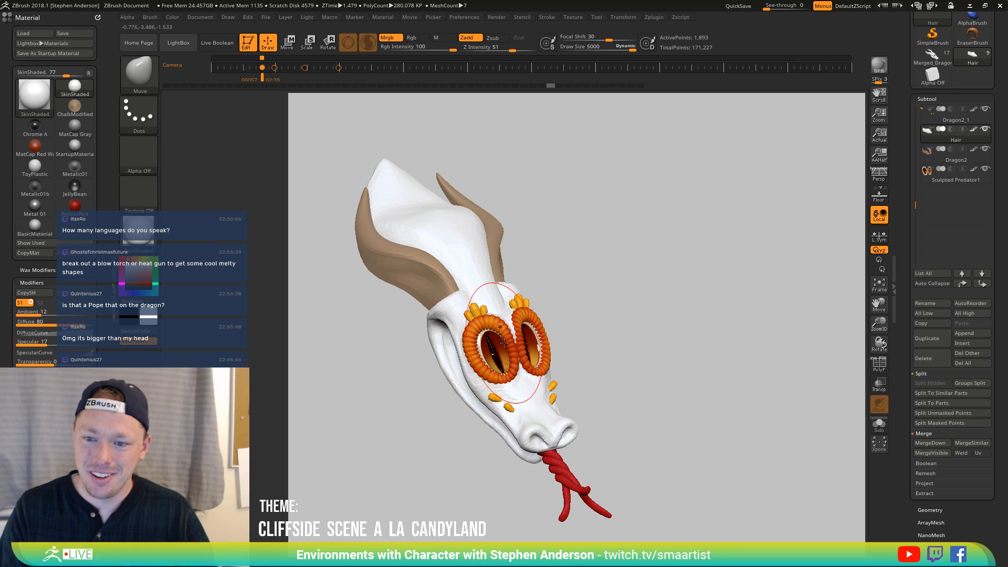
alt+right_drag(502, 341, 507, 380)
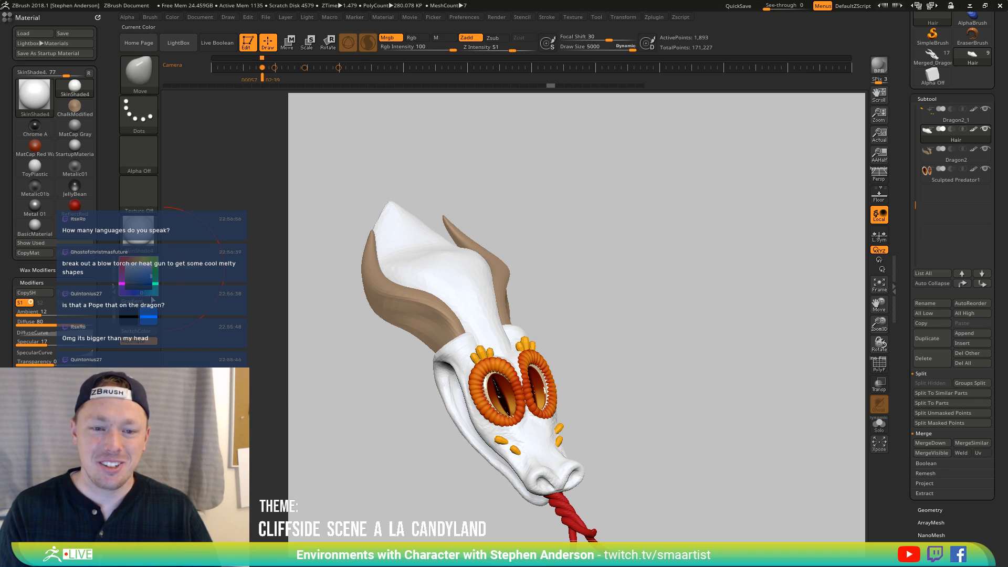
Fill the Hair with bright blue (R 0, G 110, B 255)
click(149, 297)
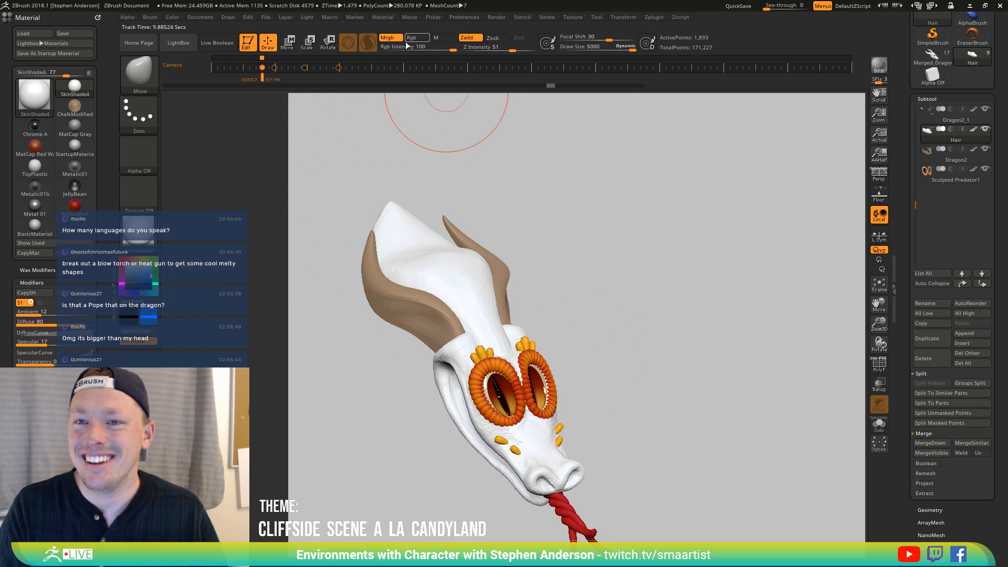
click(172, 18)
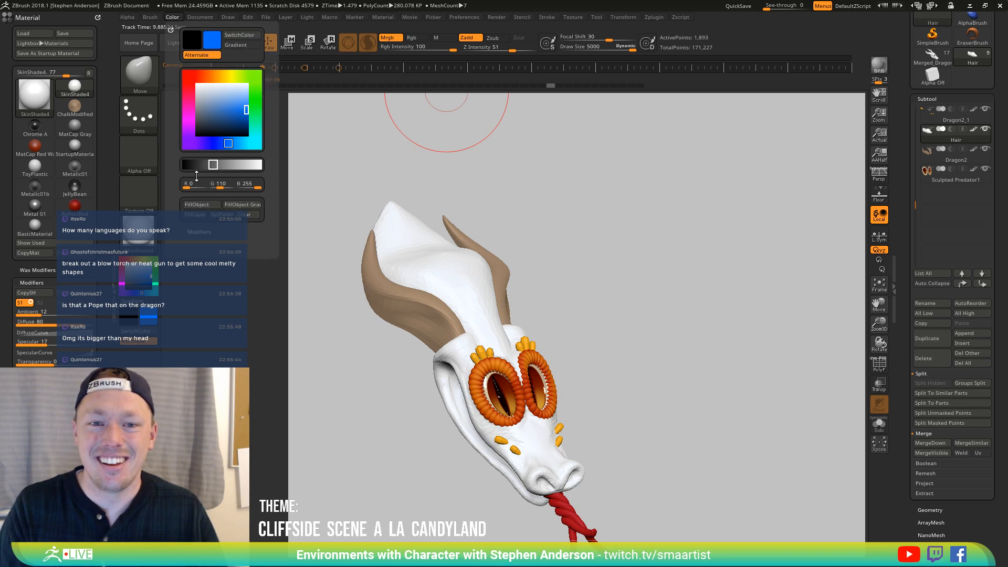
click(199, 206)
mouse_move(360, 293)
mouse_down()
mouse_move(585, 278)
mouse_move(554, 357)
mouse_move(577, 311)
mouse_move(517, 304)
mouse_move(519, 315)
mouse_up()
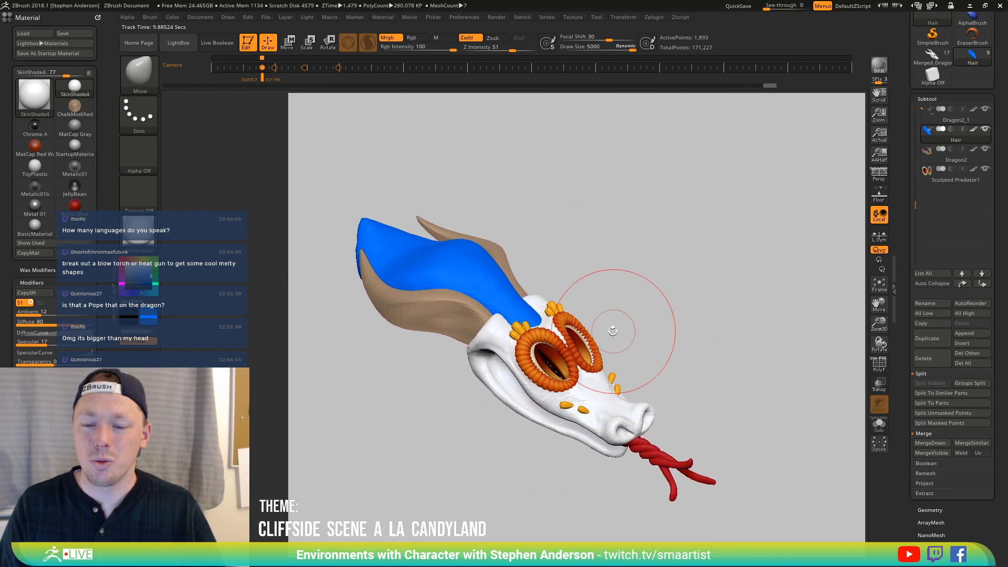
Select the EyeRings subtool and fill it with the same bright blue as the Hair
drag(626, 333, 610, 317)
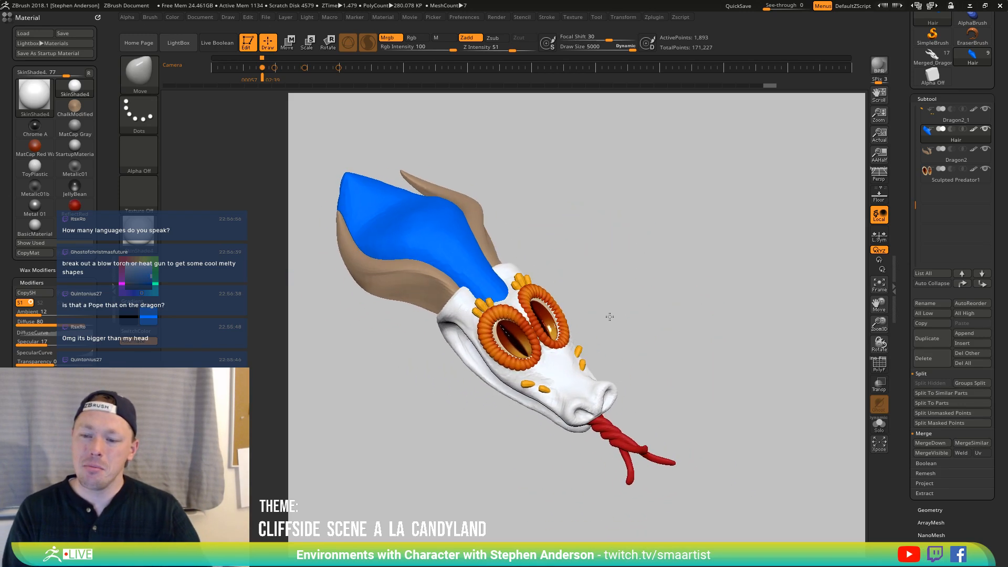
ctrl+right_drag(610, 317, 578, 304)
alt+click(512, 314)
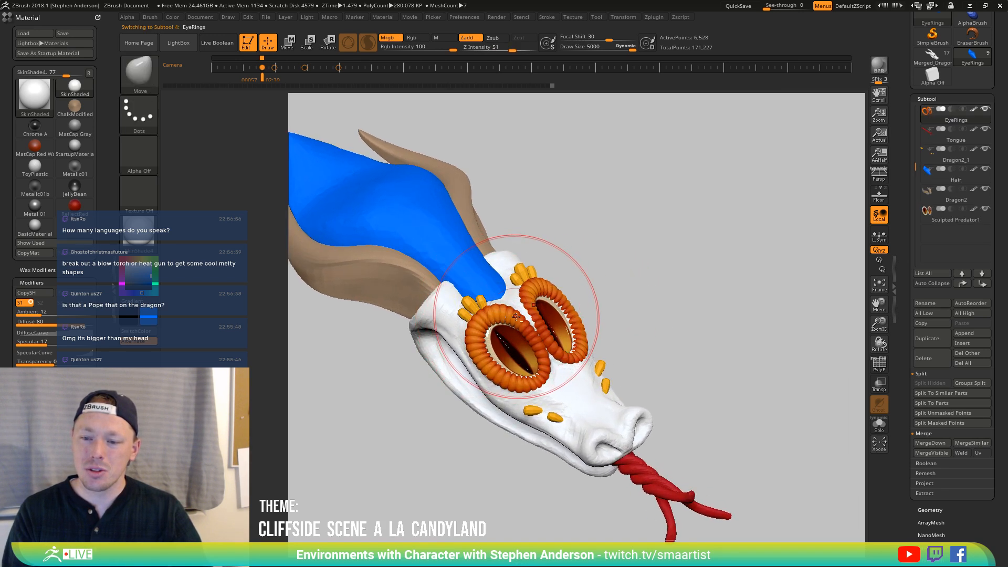
drag(608, 293, 675, 288)
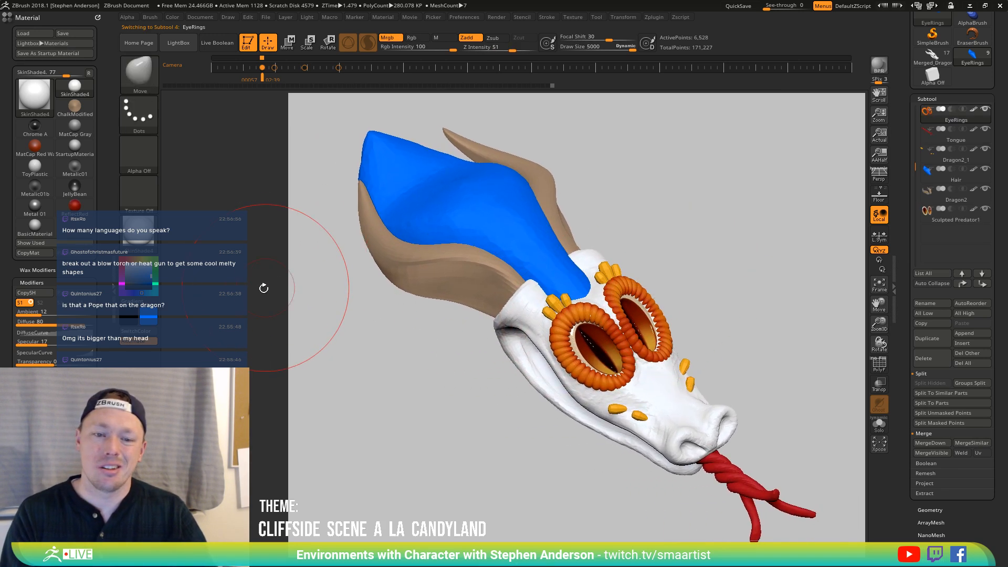
click(172, 16)
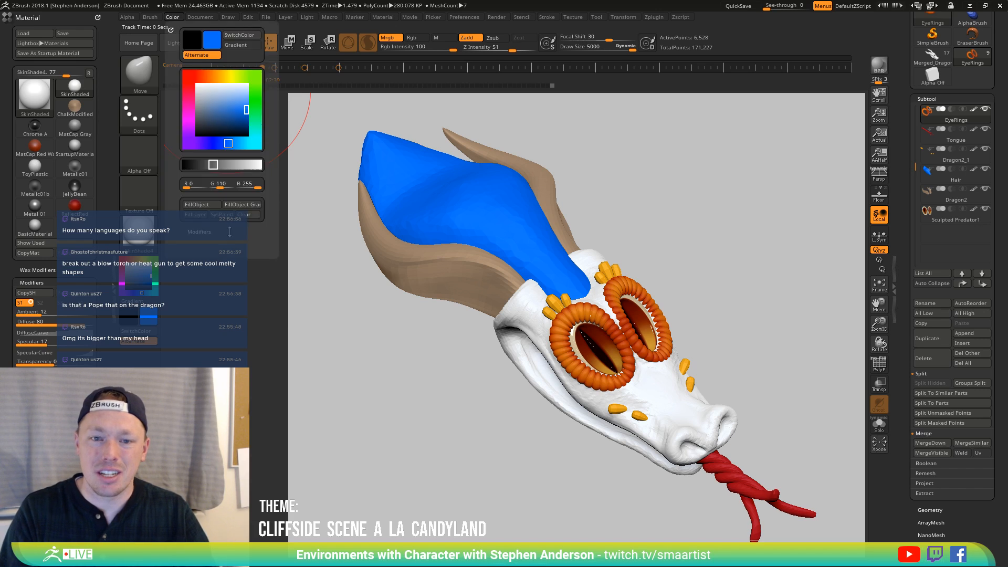
click(200, 206)
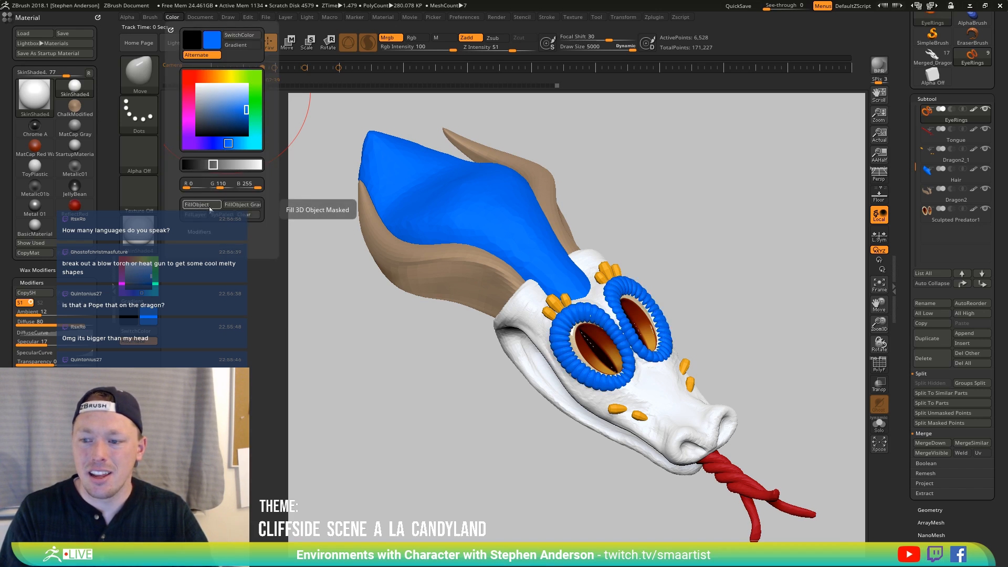
Mask the EyeRings with Mask PeaksAndValleys at PVRange 66
drag(697, 299, 840, 391)
drag(971, 534, 955, 466)
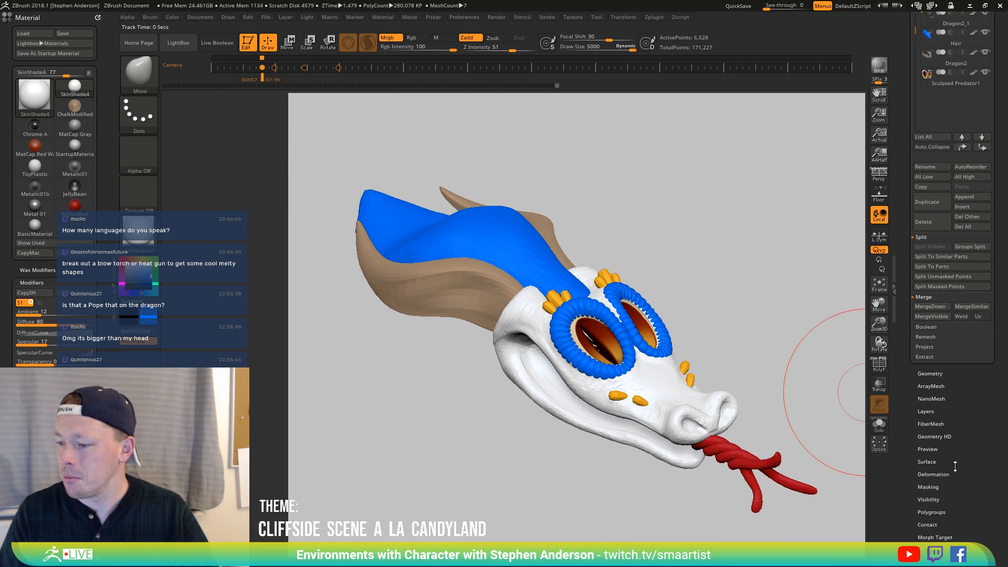
shift+click(934, 486)
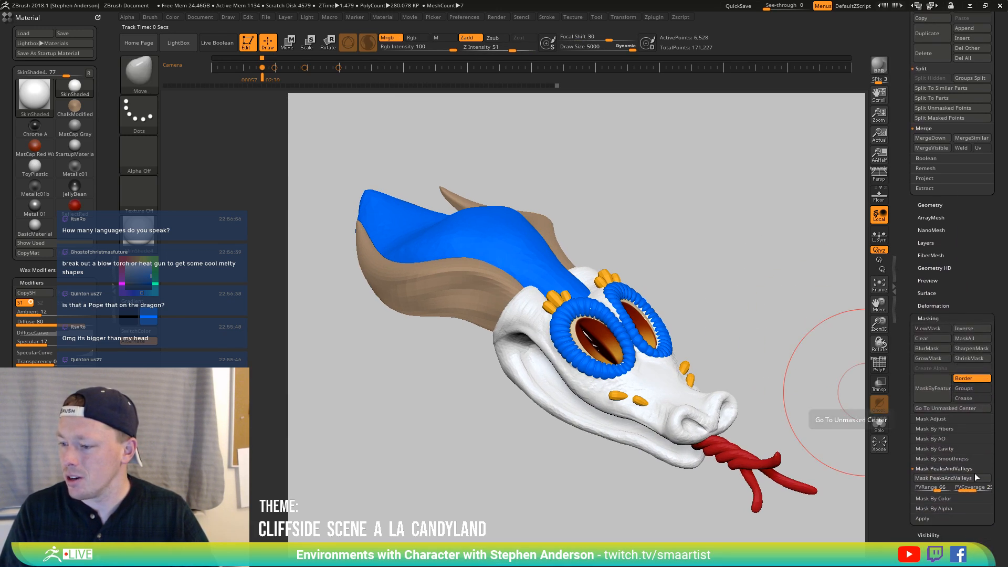
click(951, 479)
right_drag(727, 346, 698, 320)
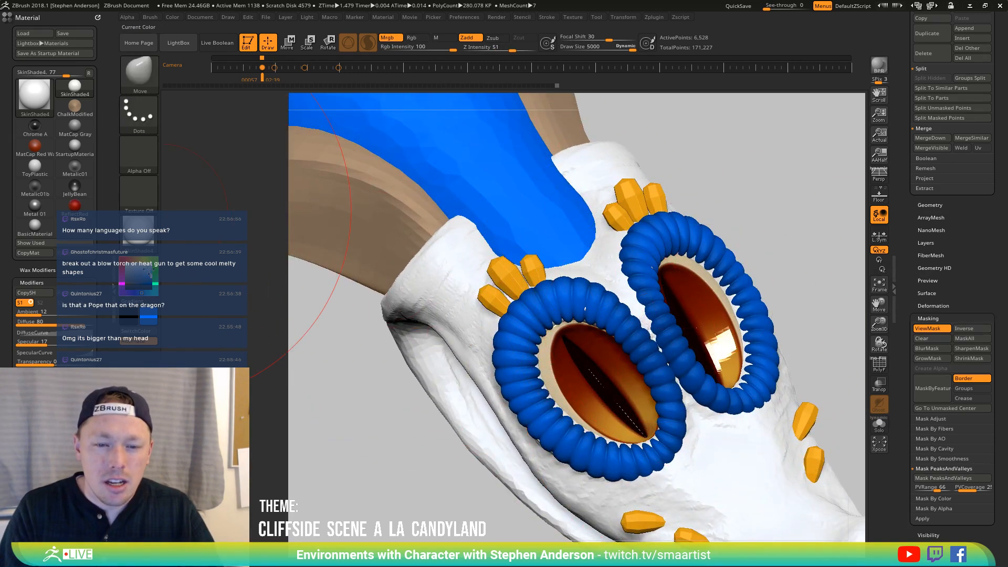
Fill the unmasked areas of the EyeRings with a lighter cyan blue and clear the mask
drag(146, 292, 153, 293)
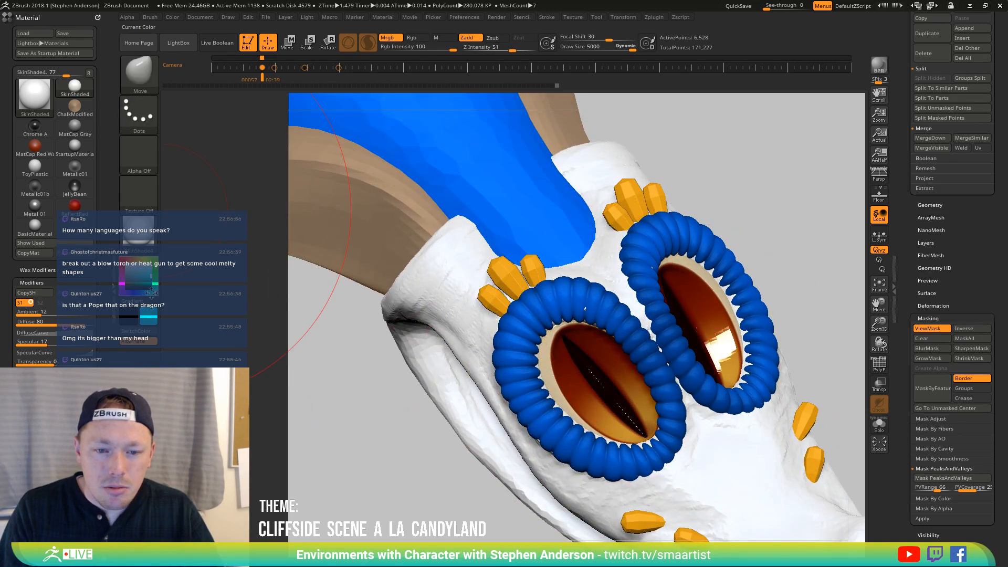
click(169, 21)
click(202, 207)
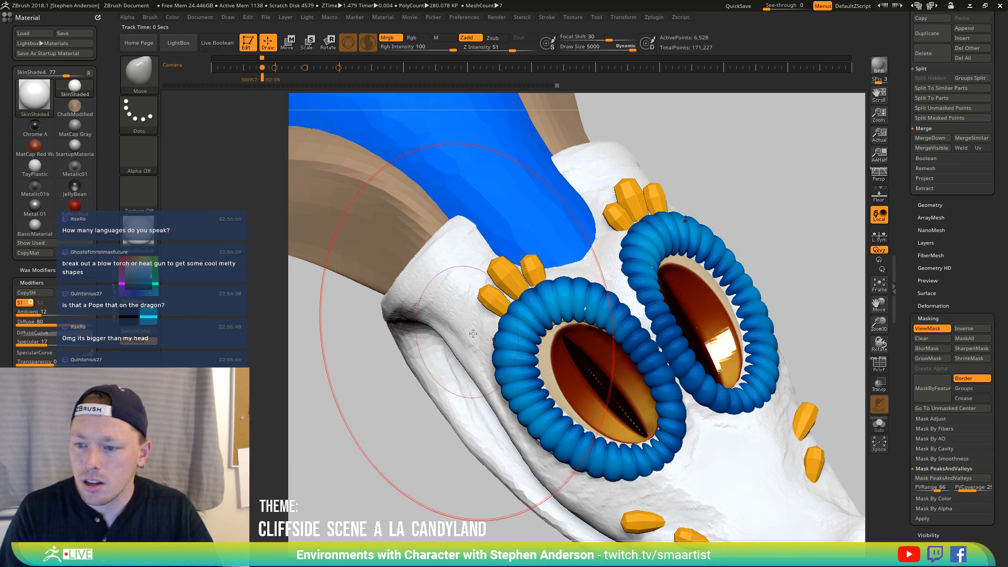
right_drag(645, 336, 744, 239)
right_drag(609, 310, 657, 277)
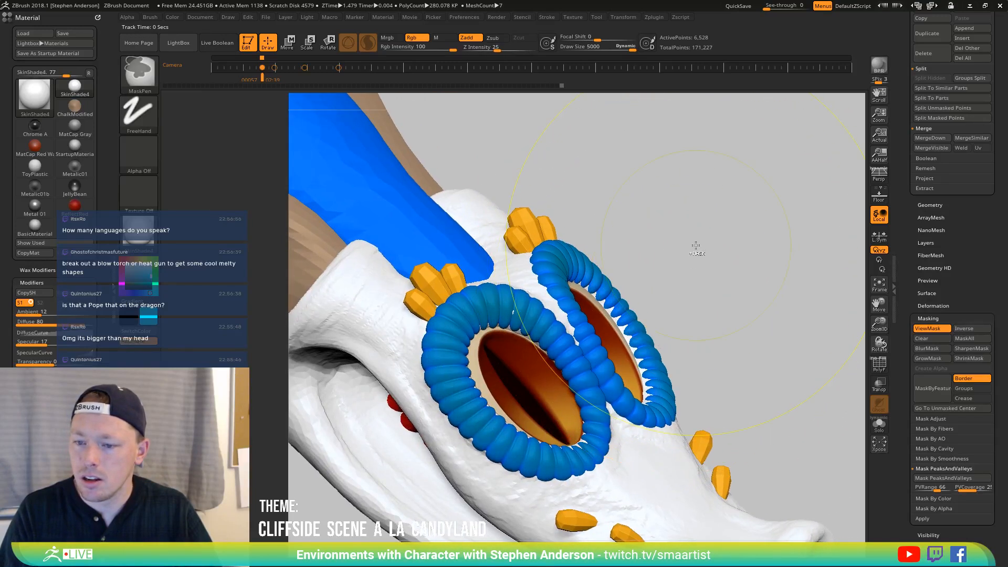
ctrl+drag(729, 225, 701, 269)
mouse_move(701, 269)
ctrl+right_down()
mouse_move(660, 272)
mouse_move(681, 252)
mouse_move(696, 293)
ctrl+right_up()
Set PVRange to 27, mask the EyeRings by peaks and valleys again and invert the mask
click(935, 489)
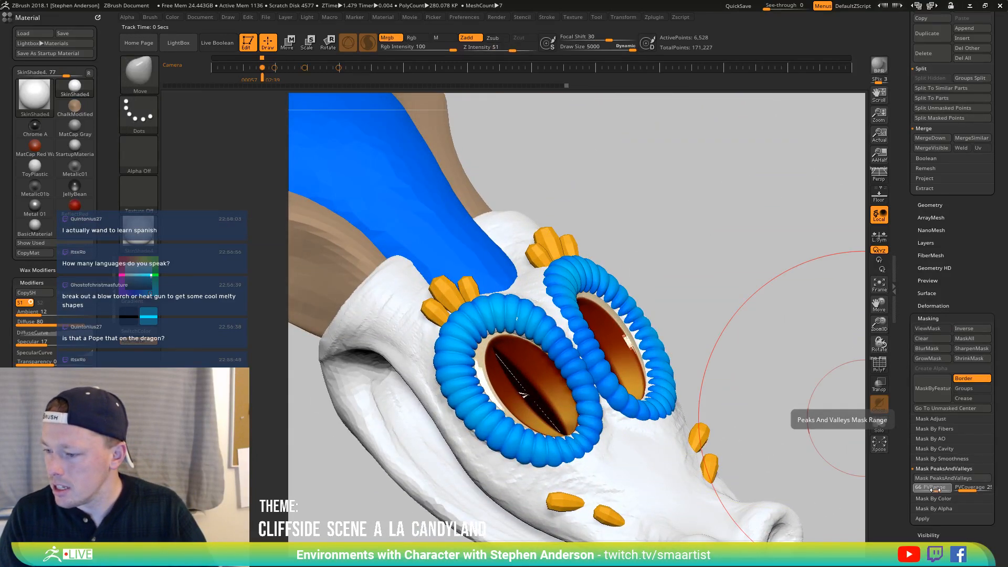
drag(933, 489, 924, 489)
click(933, 477)
key(ctrl)
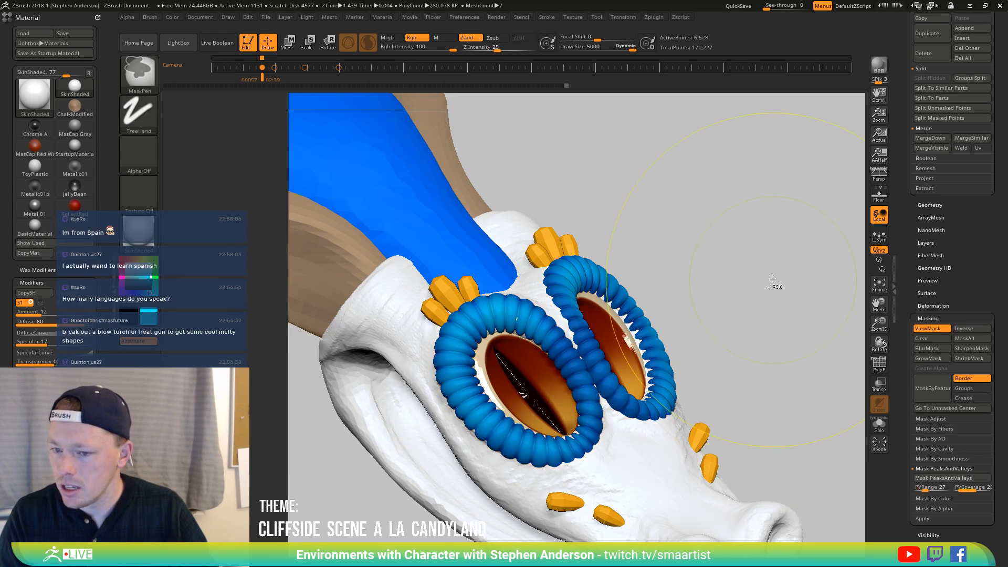
ctrl+click(772, 250)
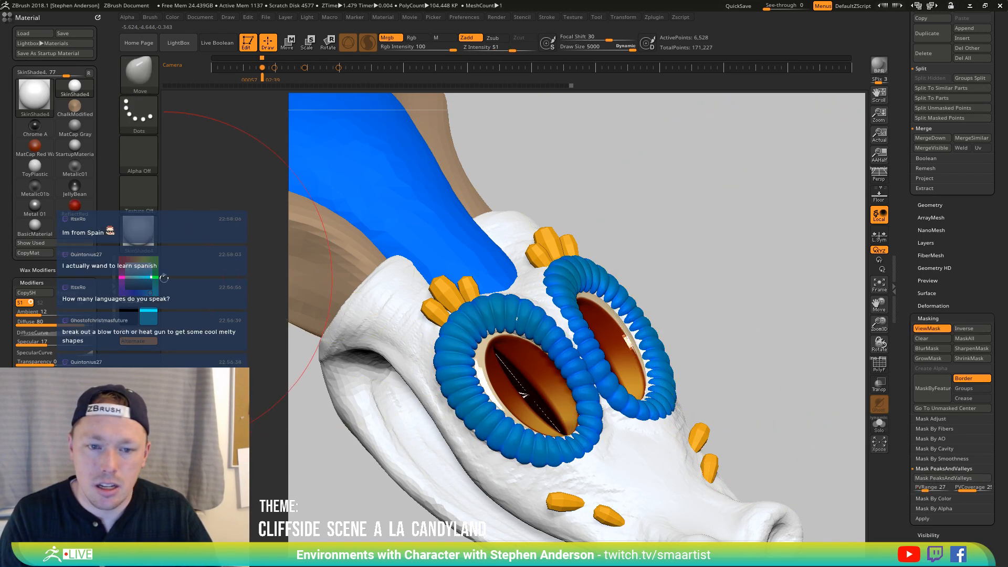
Fill the unmasked parts of the EyeRings with dark blue (R 18, G 14, B 196) and clear the mask
click(136, 290)
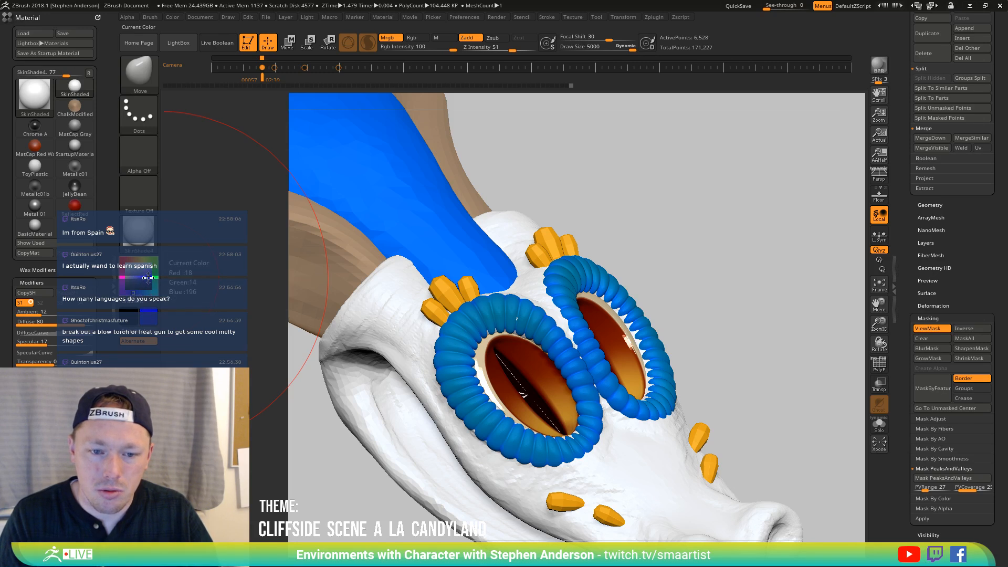
click(170, 17)
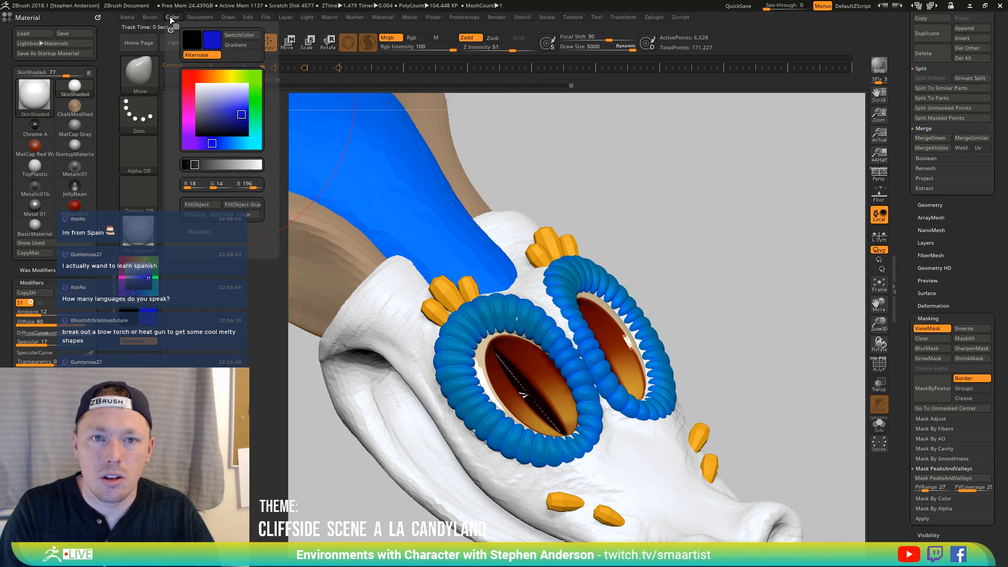
click(200, 204)
ctrl+drag(695, 212, 729, 239)
ctrl+right_drag(711, 261, 681, 248)
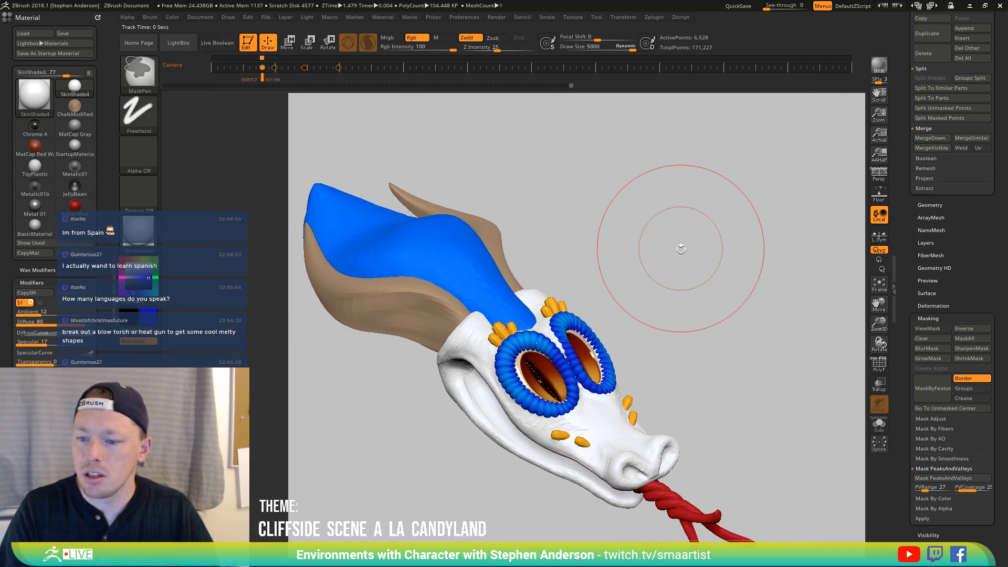
Select the dragon's head and fill it with violet blue (R 86, G 84, B 196)
mouse_move(681, 249)
mouse_down()
mouse_move(659, 221)
mouse_move(664, 281)
mouse_move(679, 297)
mouse_move(672, 269)
mouse_move(660, 286)
mouse_move(707, 284)
mouse_move(667, 310)
mouse_move(680, 310)
mouse_move(636, 293)
mouse_move(488, 336)
mouse_up()
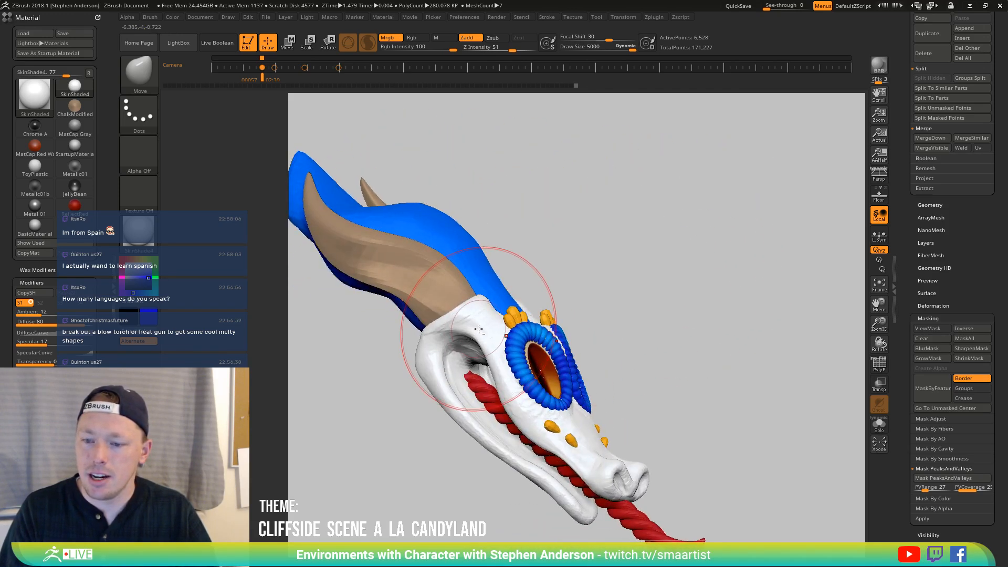
alt+click(433, 372)
drag(414, 369, 399, 378)
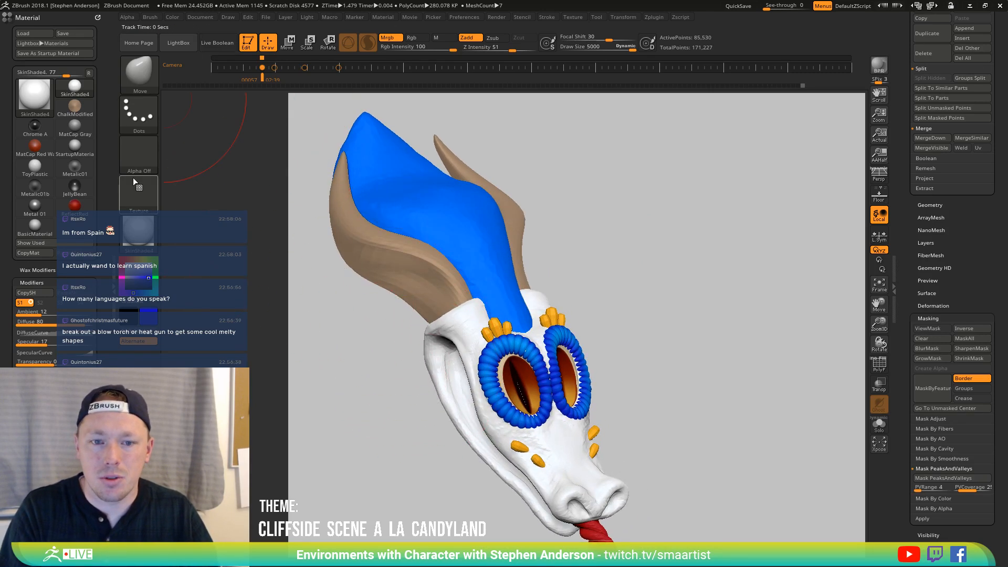
click(139, 274)
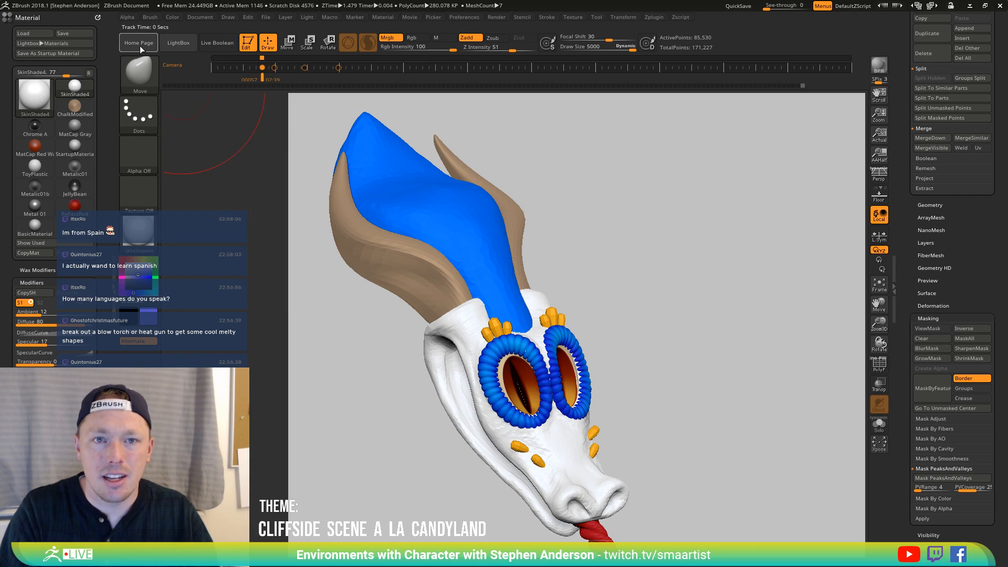
click(173, 17)
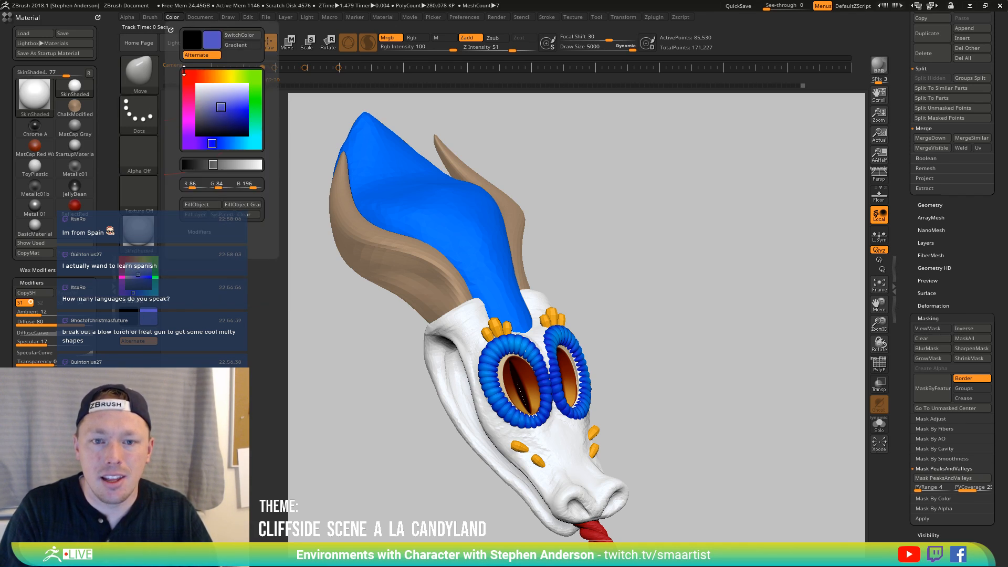
click(201, 205)
drag(698, 394, 715, 355)
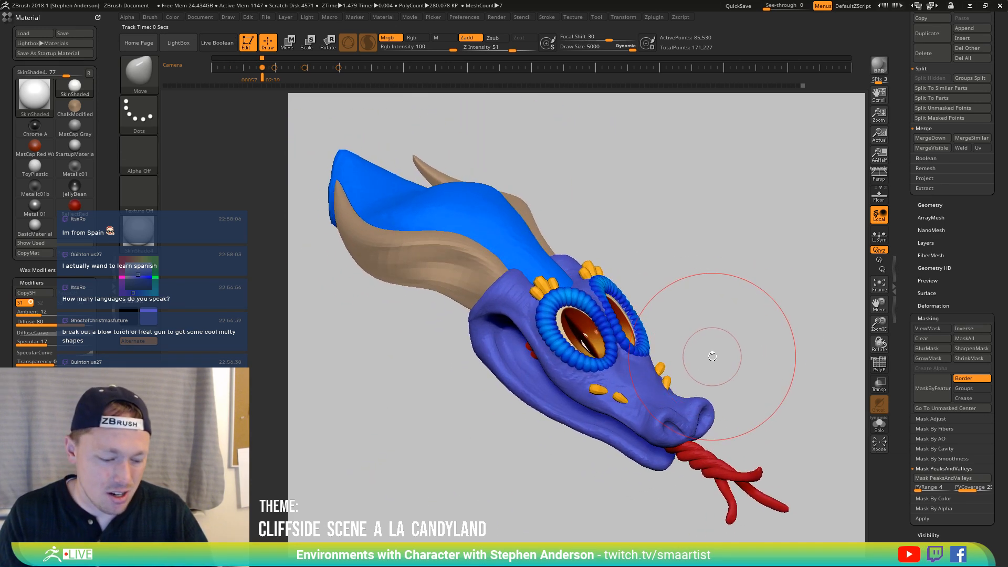
Set up the Standard brush with a Color Spray stroke, painting Rgb only at draw size 1037
key(b)
key(s)
key(t)
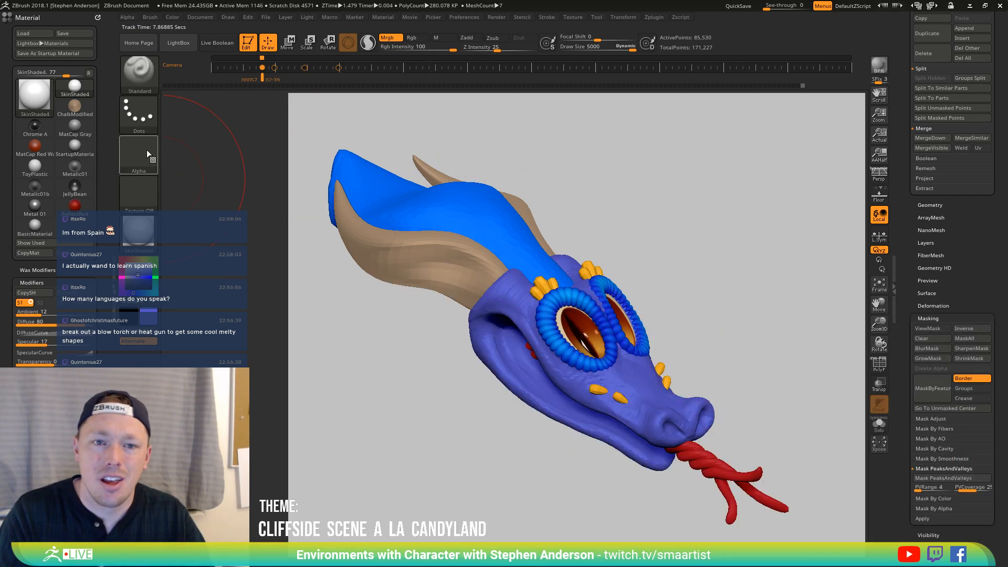
click(141, 110)
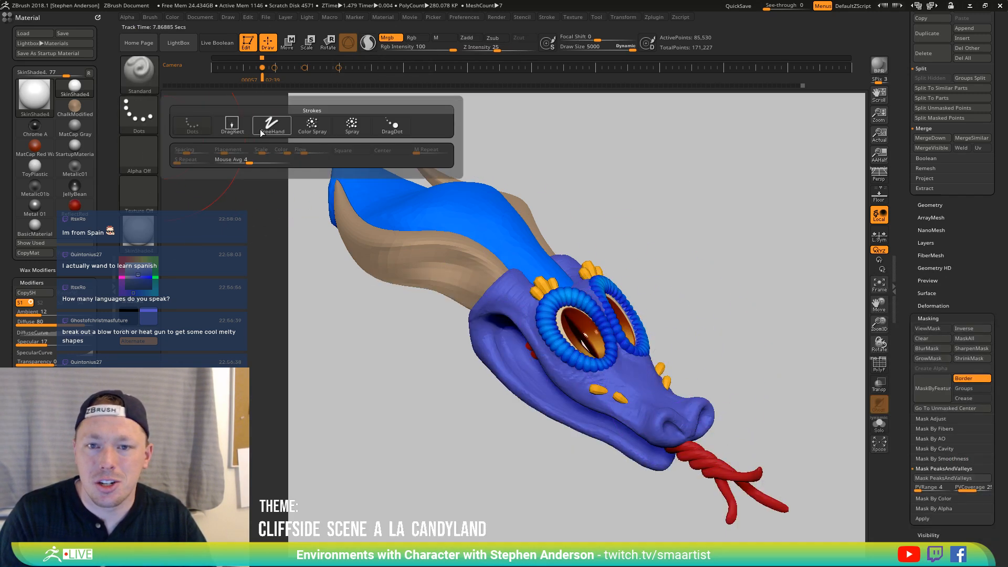
click(312, 126)
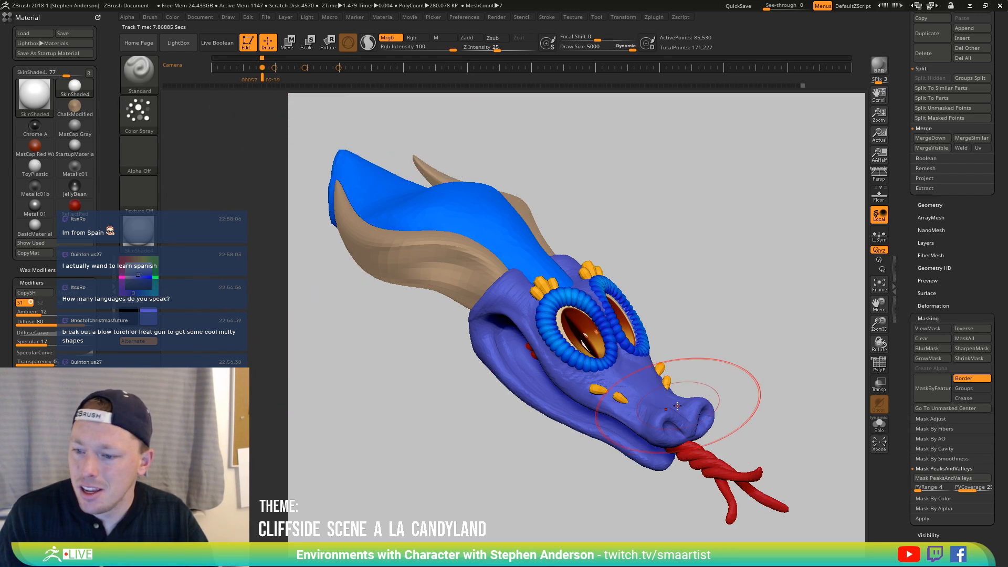
key(s)
drag(674, 421, 660, 421)
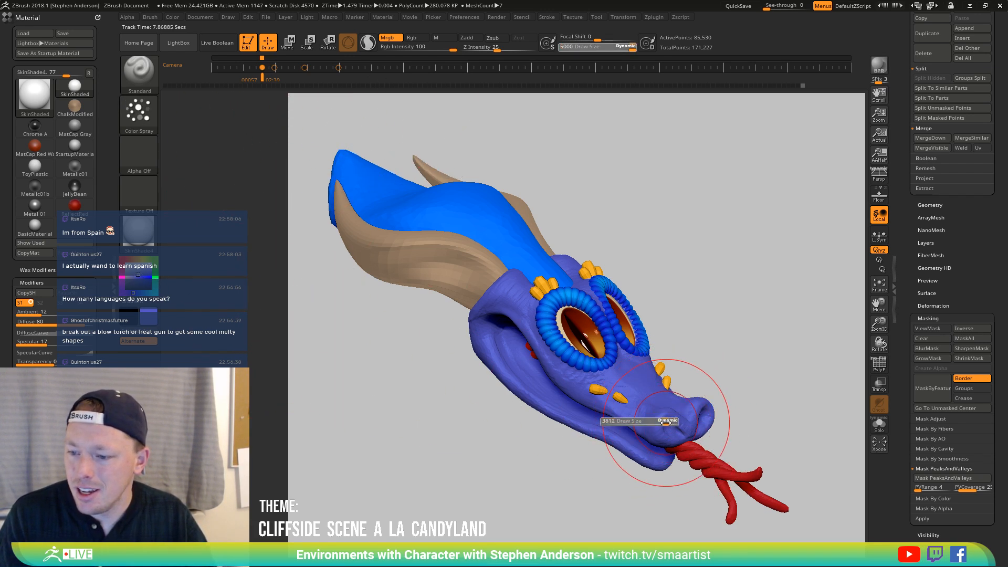
click(412, 38)
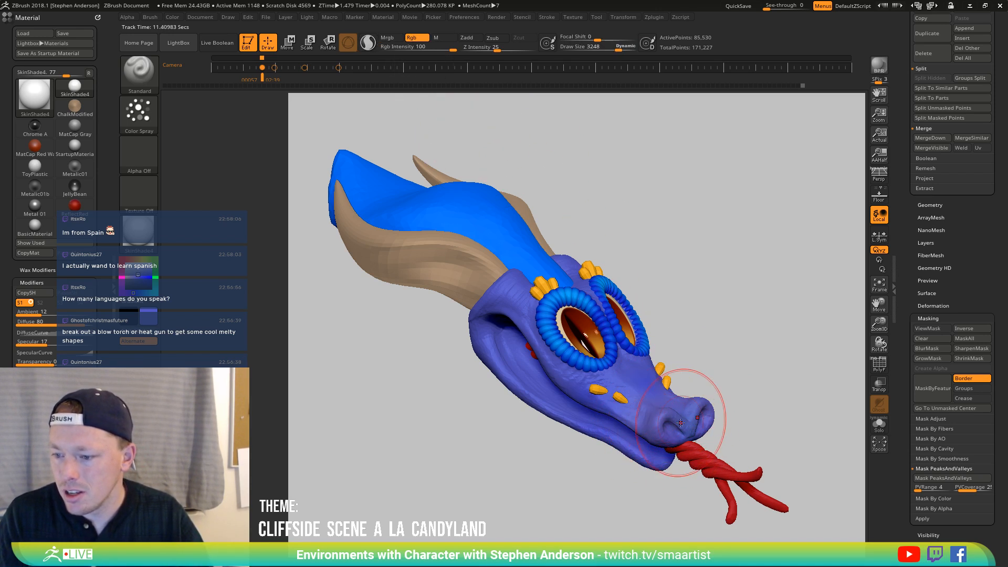
key(s)
drag(681, 421, 655, 424)
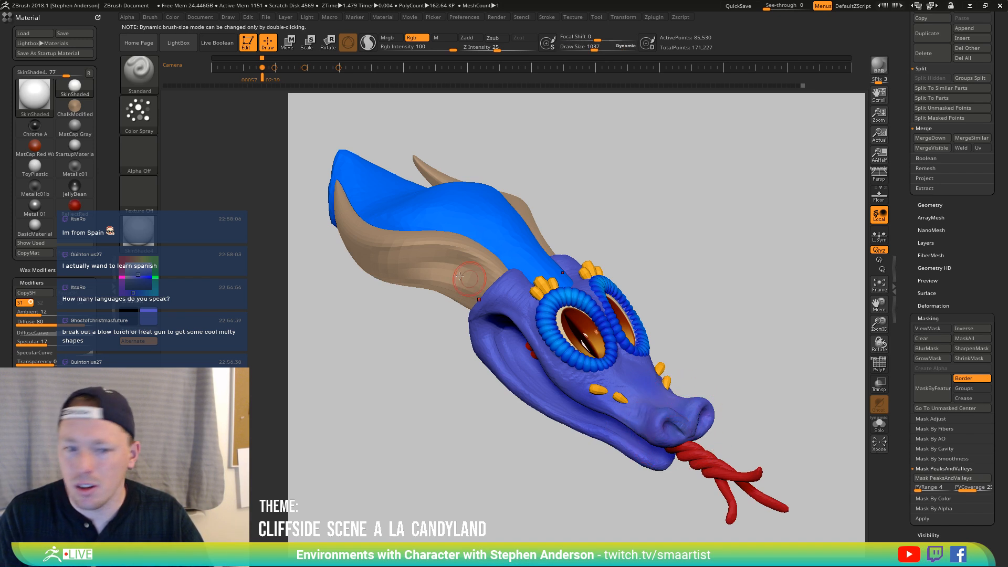
Adjust the spray's scale variance and paint the head's snout, brow and jaw with dark blue (R 53, G 52, B 118)
click(139, 115)
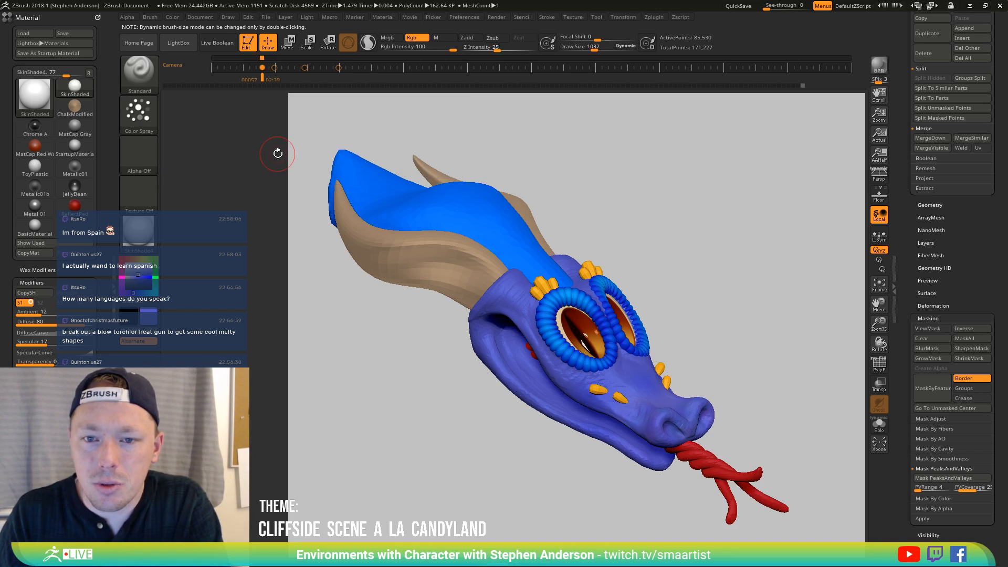
click(140, 111)
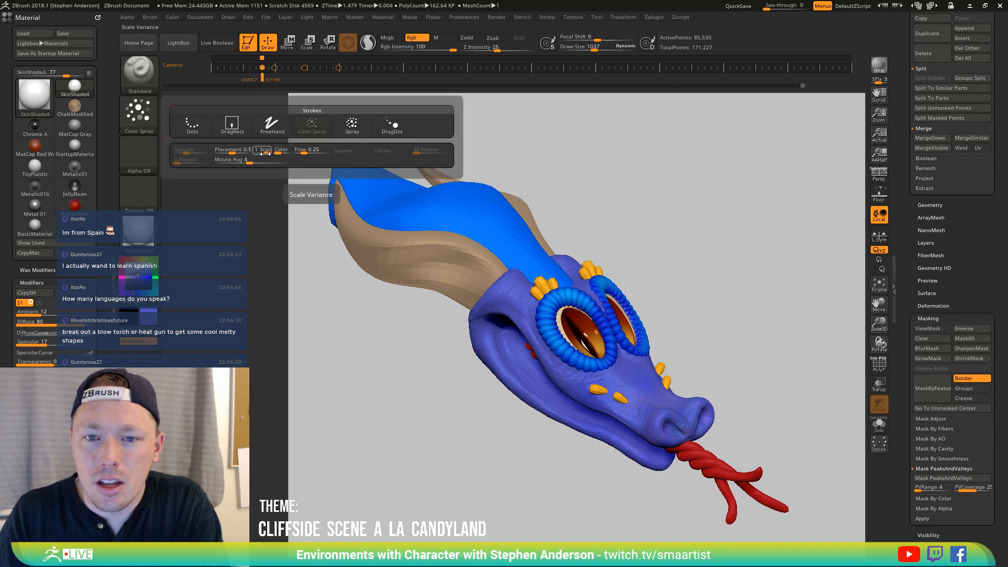
drag(264, 153, 261, 152)
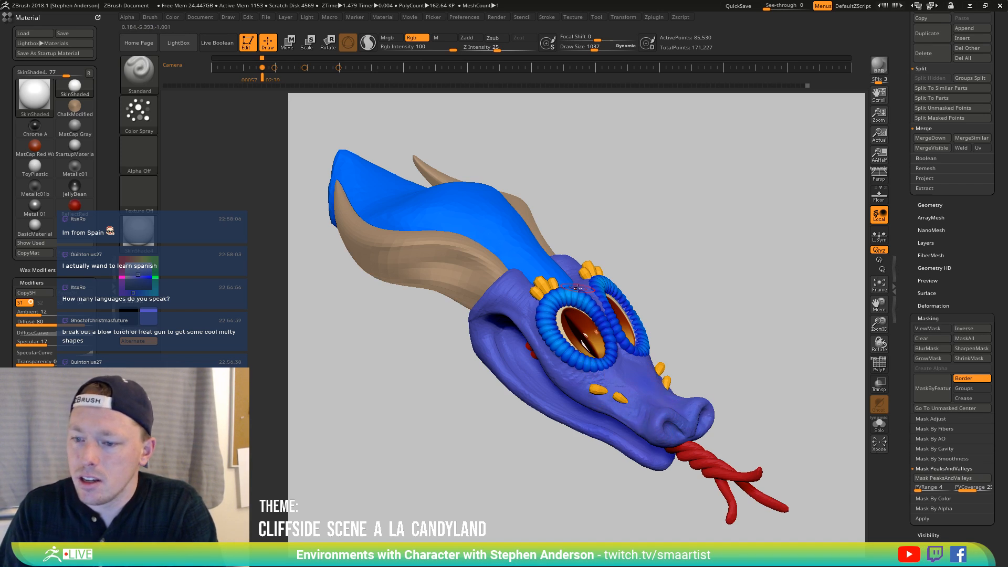
mouse_move(578, 288)
right_down()
mouse_move(489, 294)
mouse_move(578, 294)
right_up()
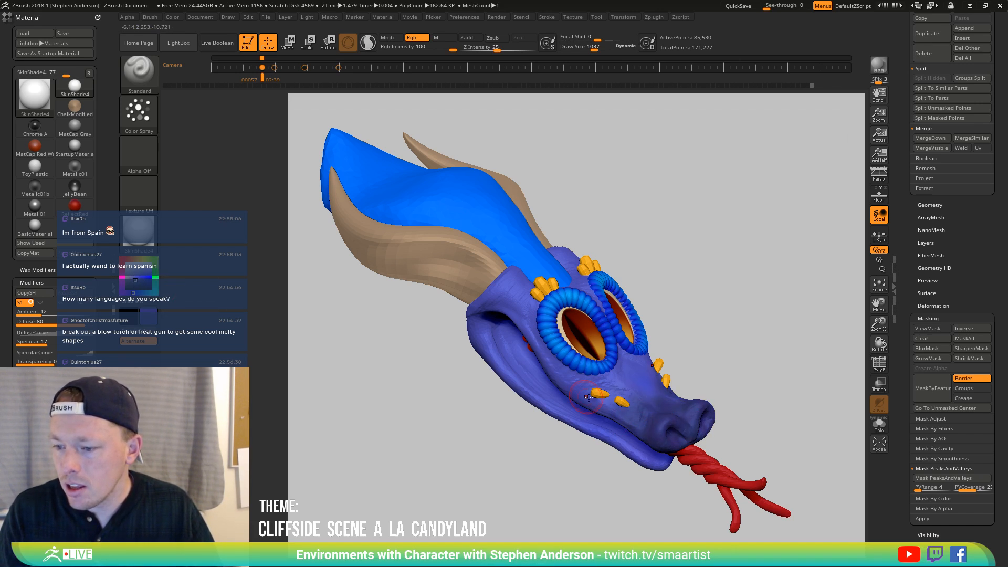
right_drag(650, 449, 589, 345)
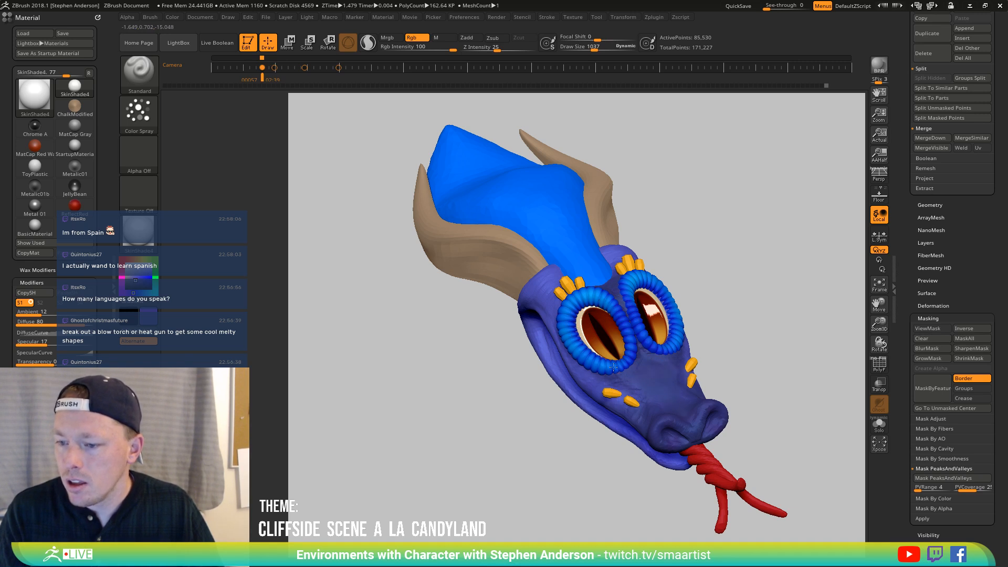
right_drag(574, 296, 614, 240)
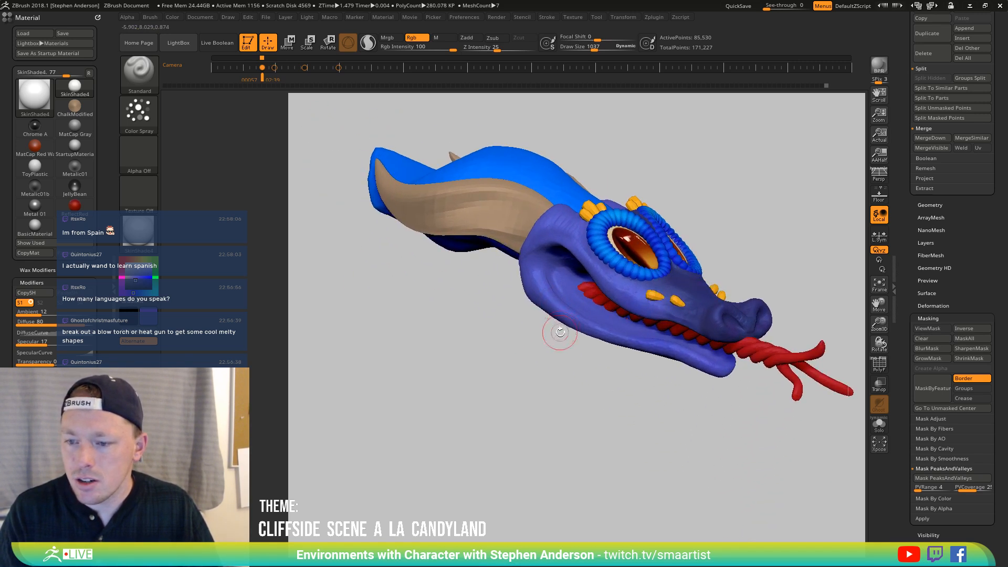
right_drag(561, 333, 565, 289)
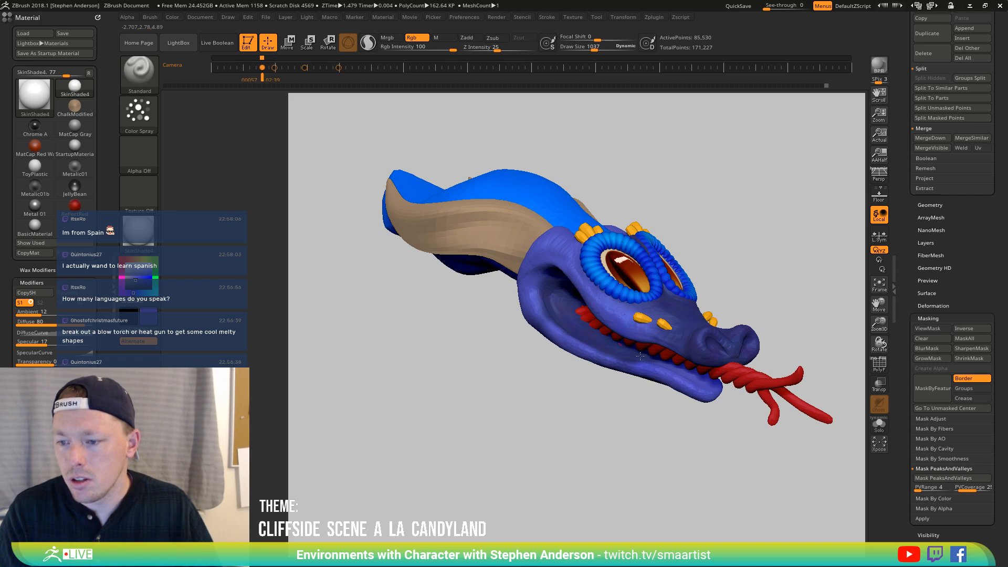
right_drag(614, 300, 577, 364)
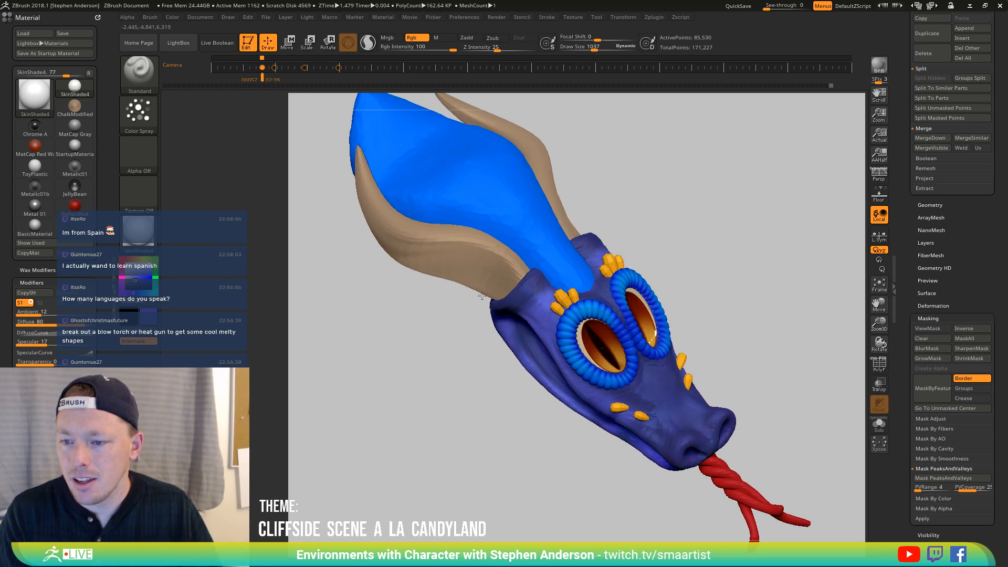
mouse_move(481, 296)
right_down()
mouse_move(541, 334)
mouse_move(479, 301)
mouse_move(542, 305)
right_up()
Blend the sprayed color on the head with the Smooth brush, affecting Rgb only
shift+click(468, 38)
click(468, 39)
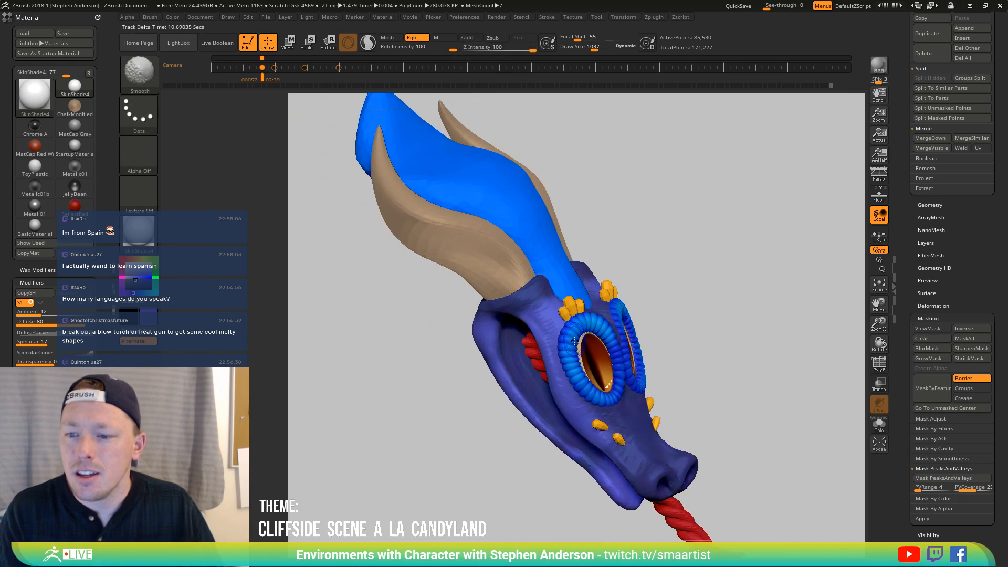
right_drag(524, 310, 555, 288)
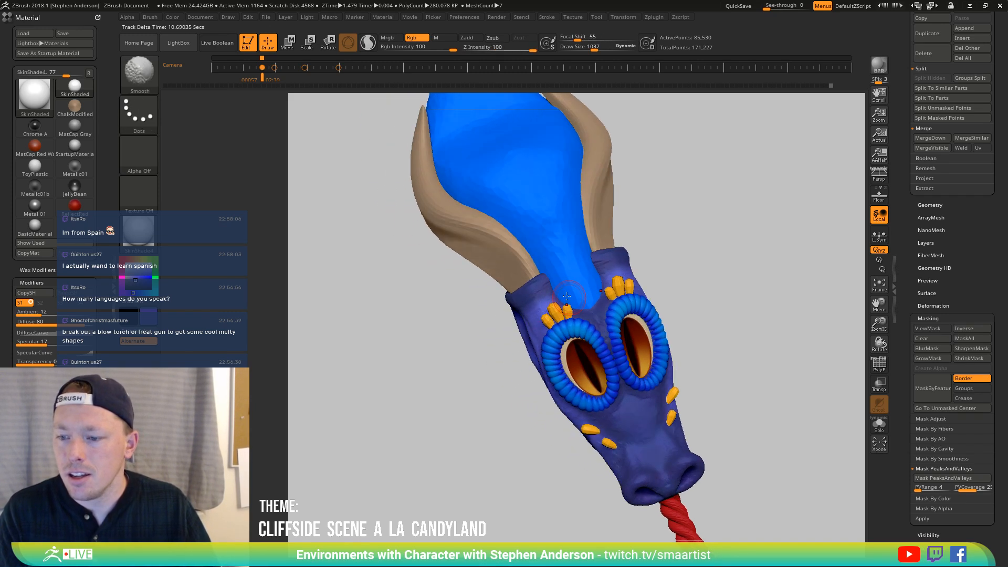
right_drag(564, 288, 569, 353)
Select the EyeRings and fill them with the SoftPlastic material, applying material only
alt+click(570, 353)
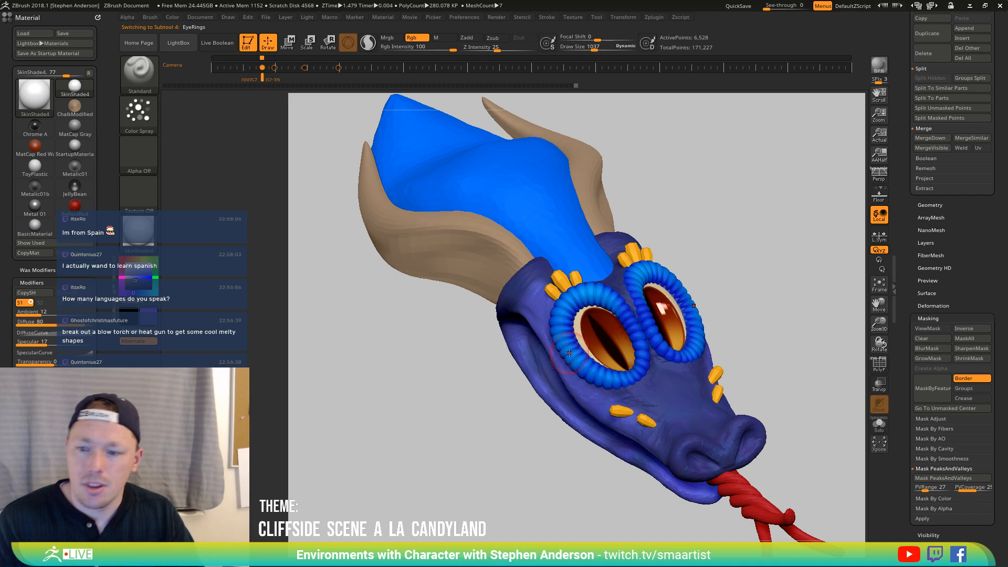
key(m)
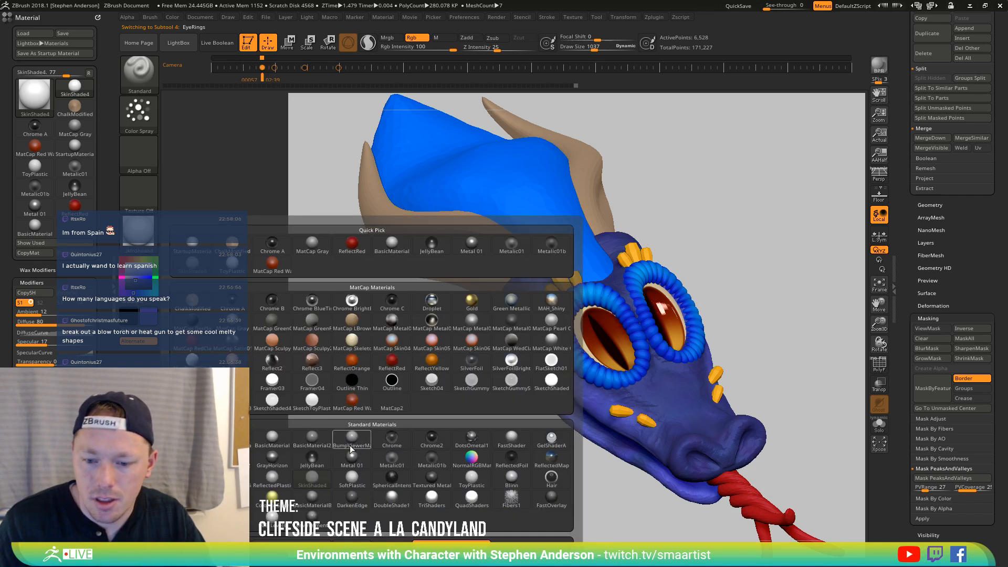
mouse_move(355, 483)
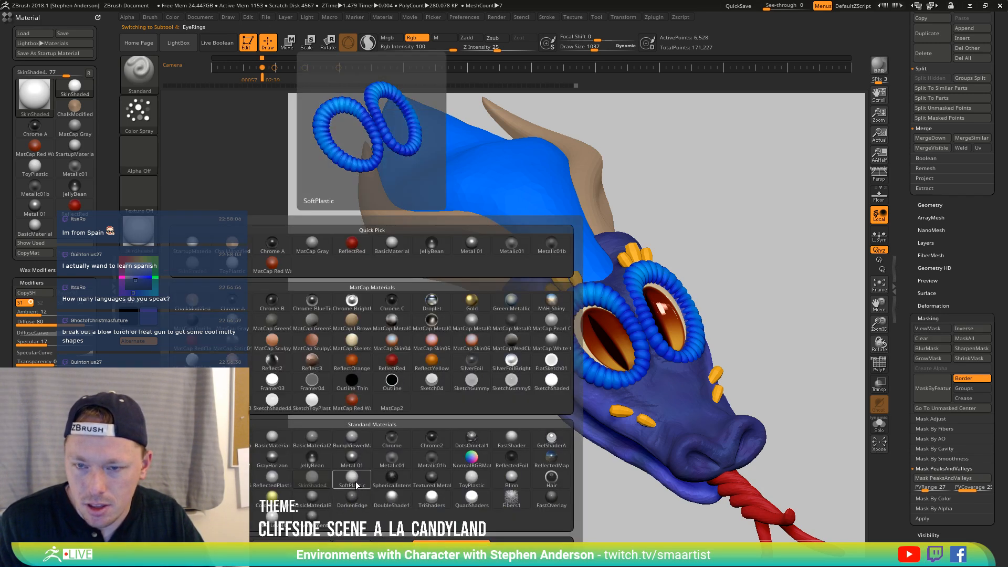
click(354, 480)
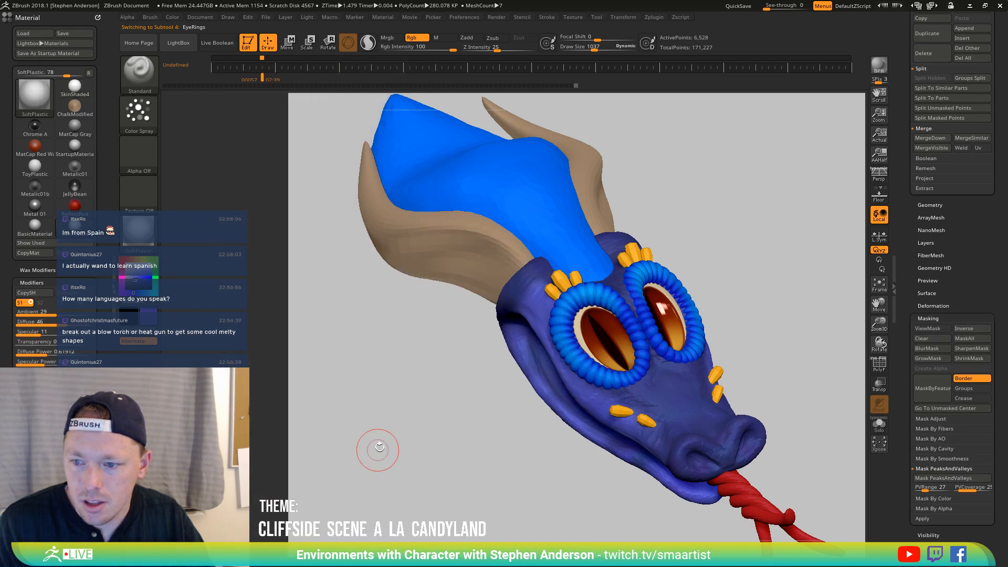
click(436, 38)
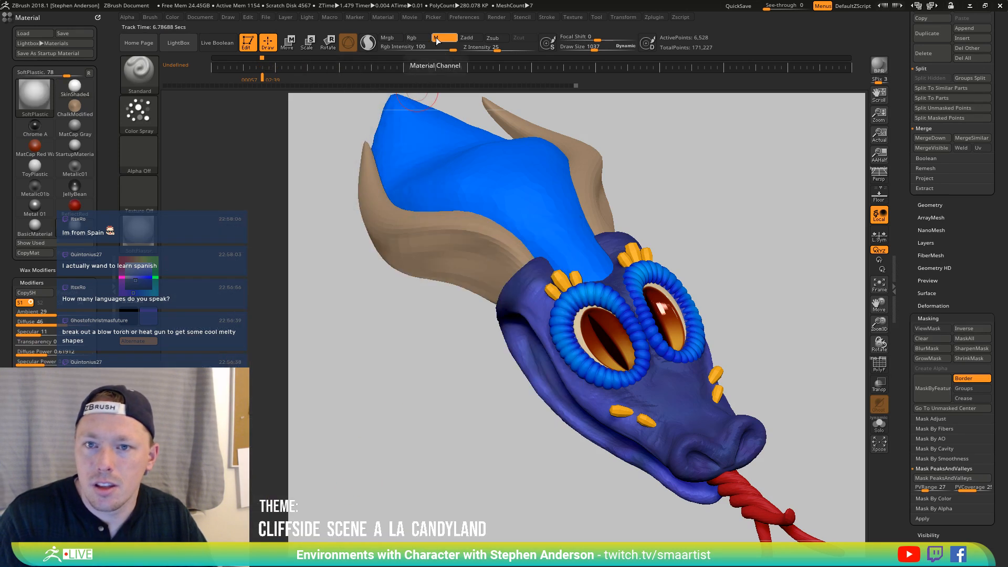
click(174, 17)
click(191, 204)
drag(321, 289, 582, 385)
mouse_move(581, 386)
right_down()
mouse_move(531, 336)
mouse_move(417, 162)
right_up()
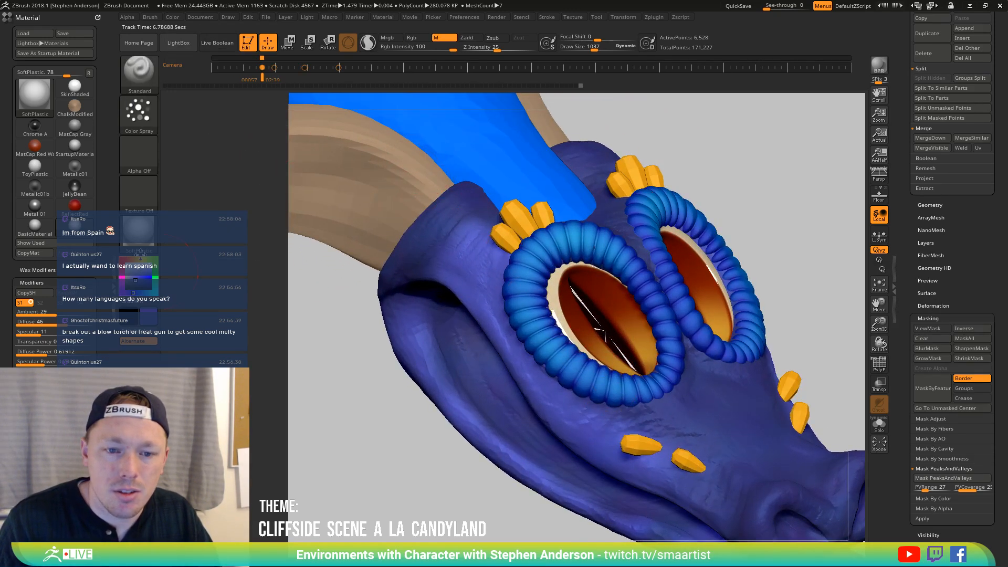
Choose the ToyPlastic material and fill the EyeRings with it
click(139, 237)
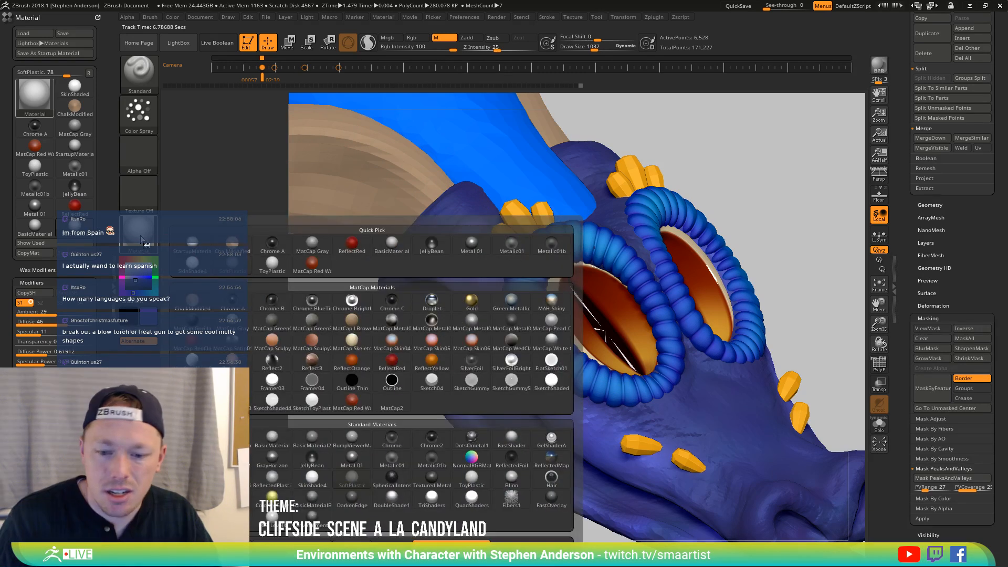
click(472, 481)
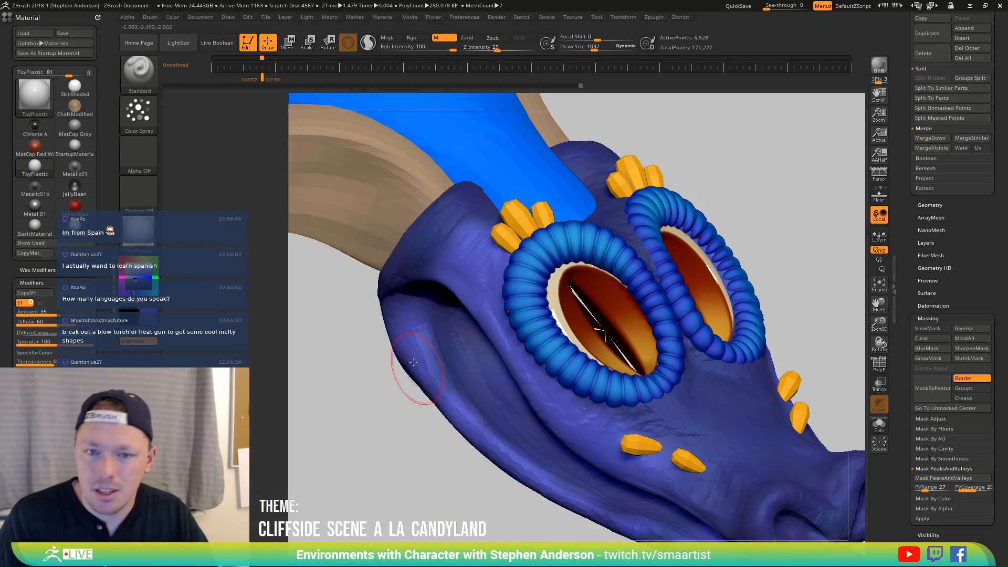
click(171, 16)
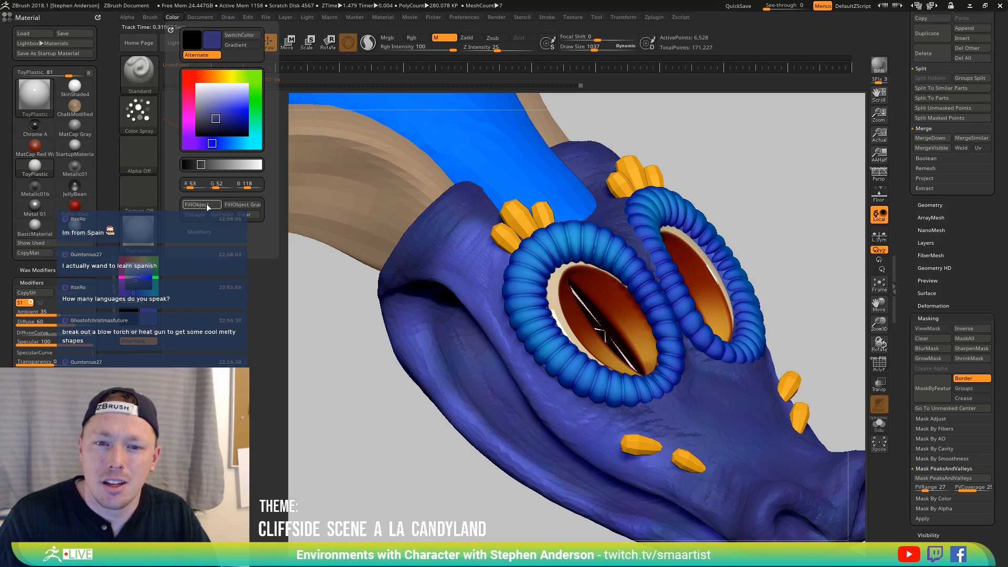
mouse_move(701, 362)
alt+right_down()
mouse_move(606, 361)
mouse_move(609, 321)
mouse_move(560, 355)
mouse_move(578, 328)
mouse_move(530, 368)
mouse_move(603, 360)
mouse_move(617, 371)
mouse_move(578, 342)
alt+right_up()
Reshape ToyPlastic's specular curve by moving its end point inward to about H 0.80 at the base for wider highlights
drag(95, 282, 95, 225)
scroll(95, 223, down, 2)
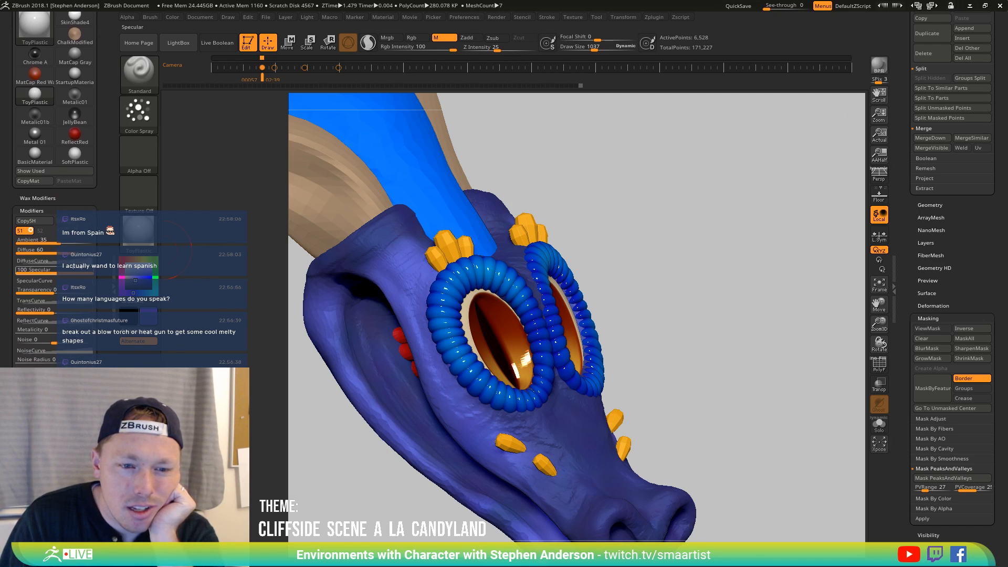
click(35, 280)
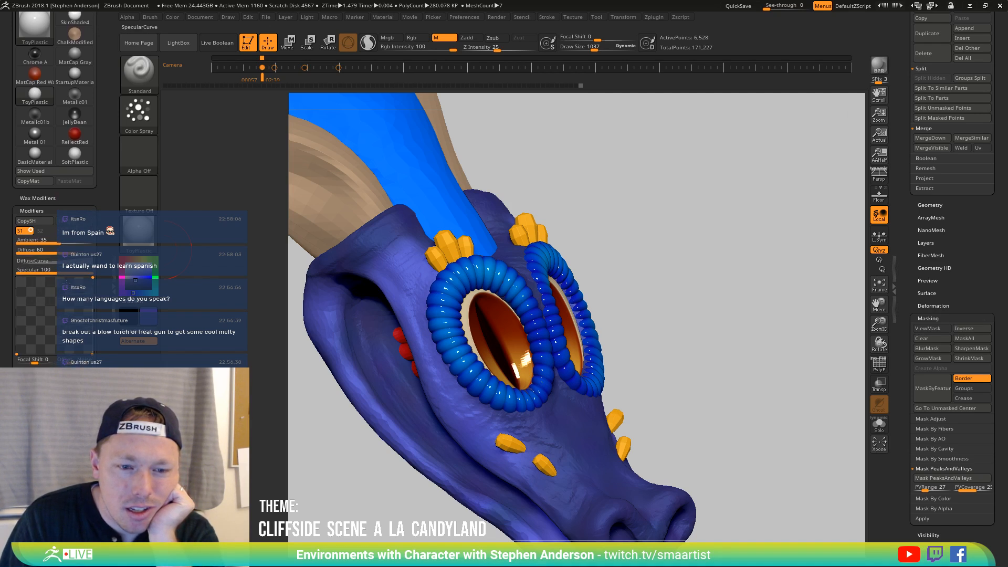
drag(92, 353, 78, 352)
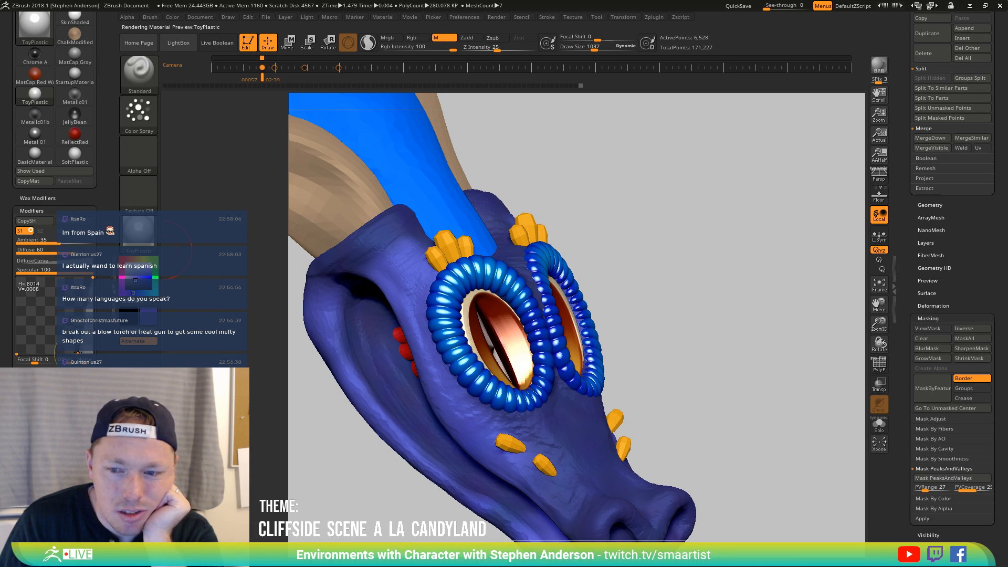
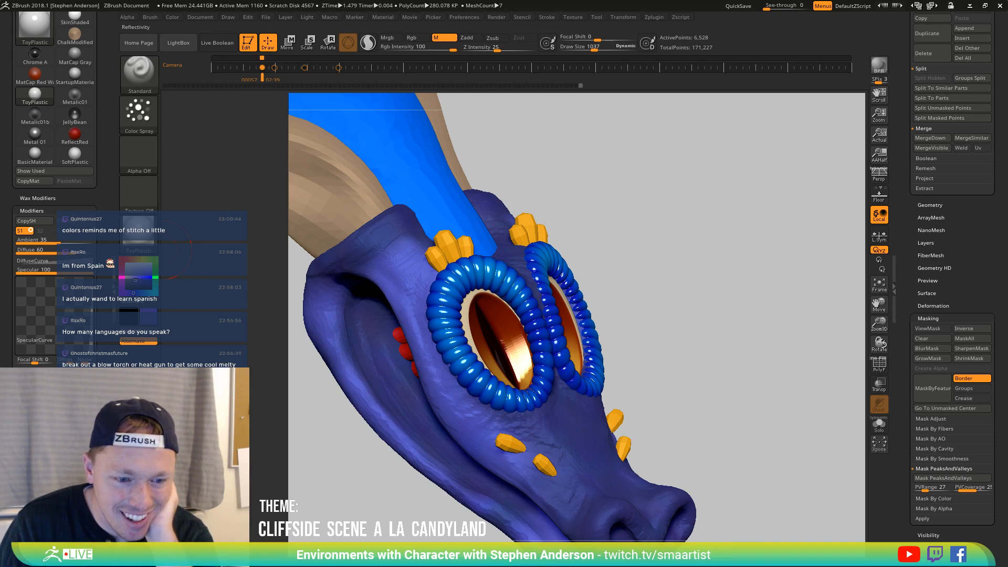
Lower the ToyPlastic material's specular value to 26
drag(90, 270, 52, 271)
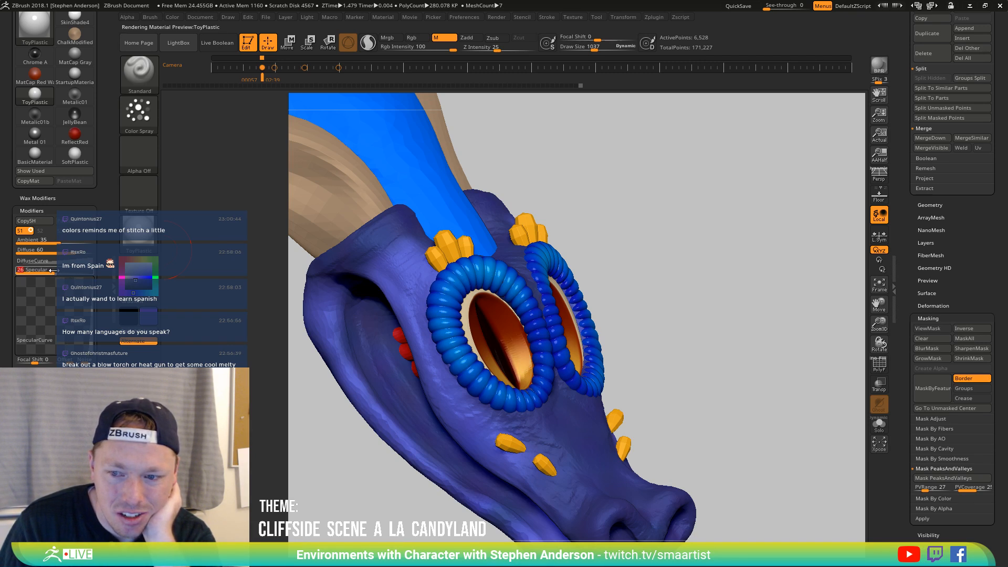
drag(720, 382, 756, 349)
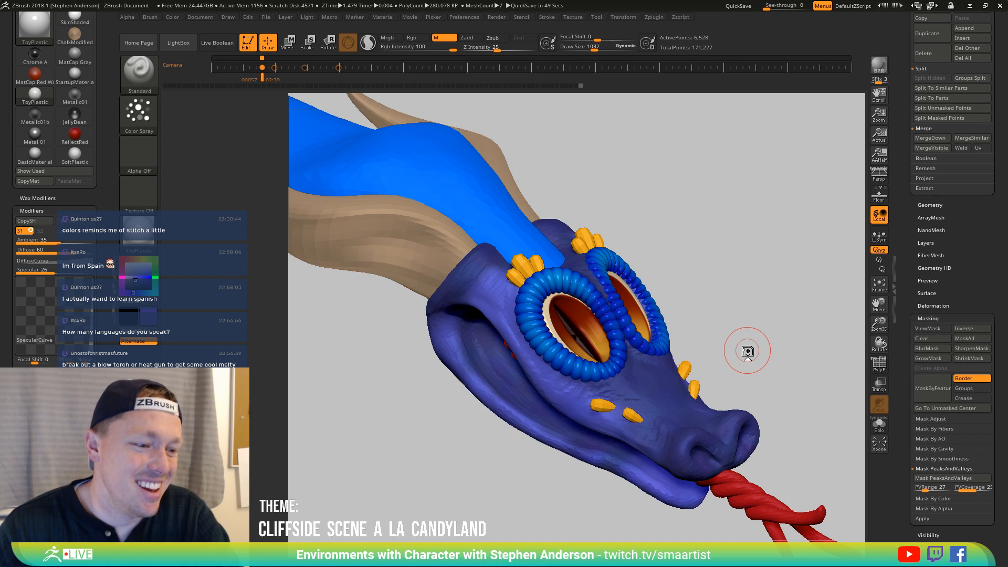
drag(748, 351, 722, 454)
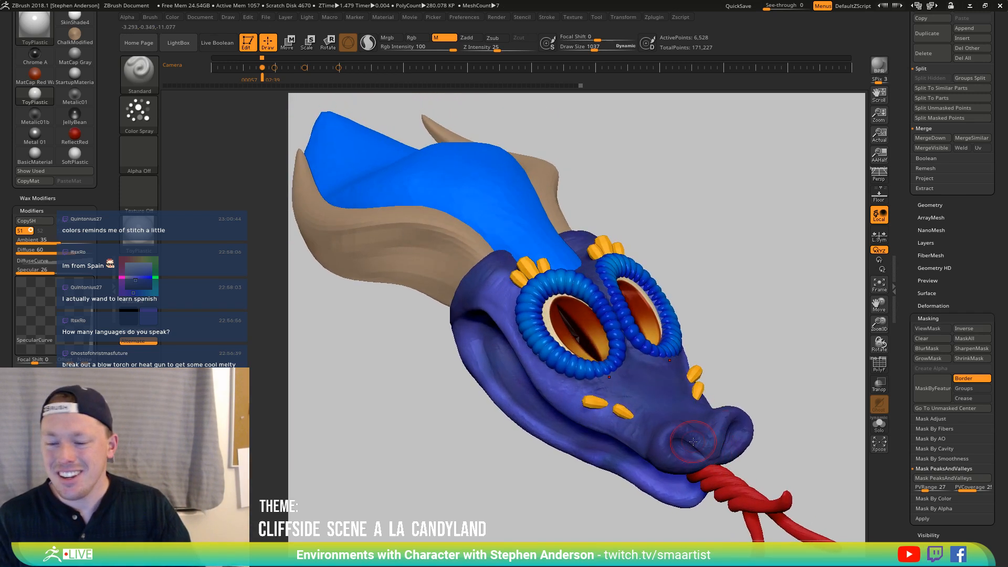
Make the dragon head the active subtool and set the Standard brush to RGB-only painting with the Dots stroke
key(b)
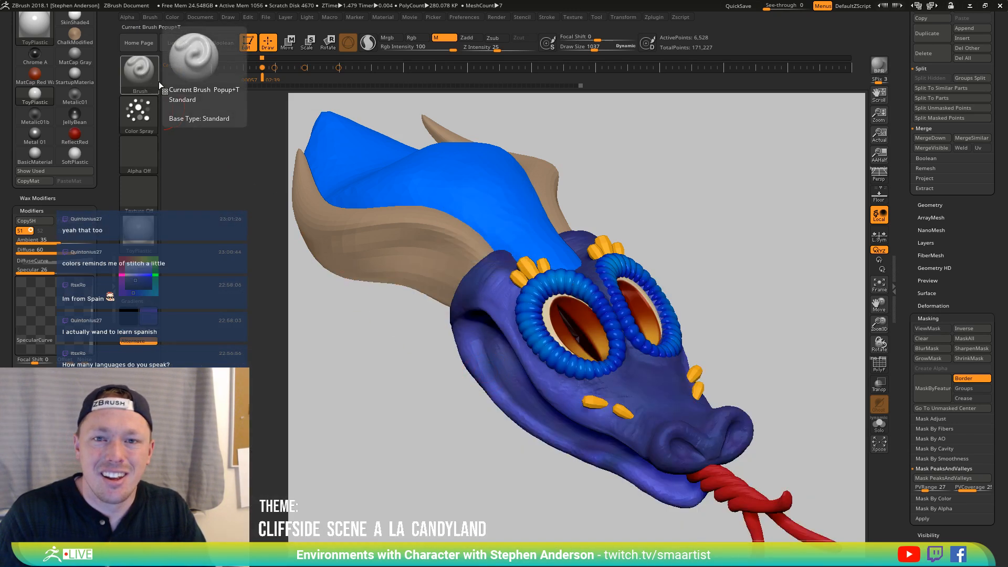
alt+click(670, 449)
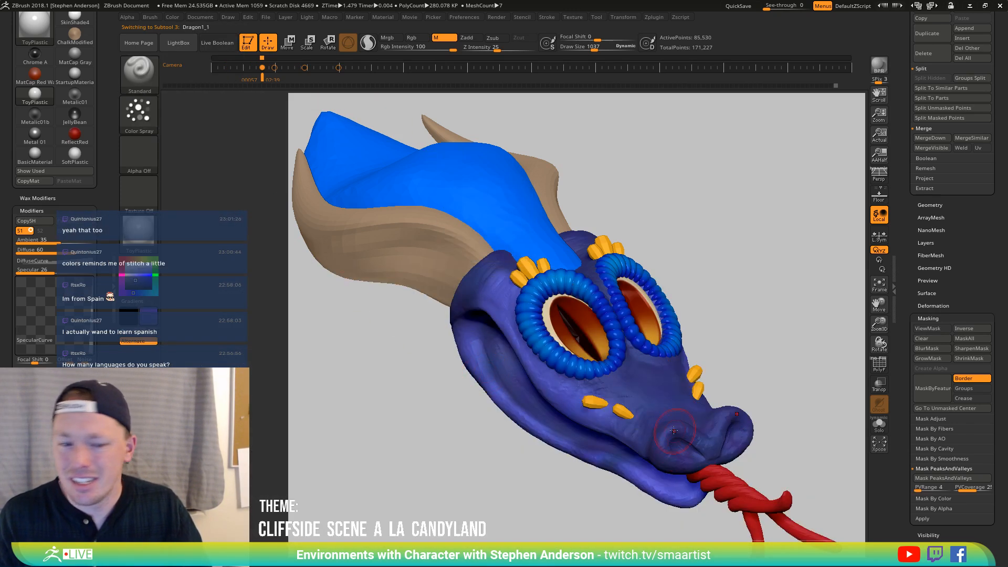
click(411, 38)
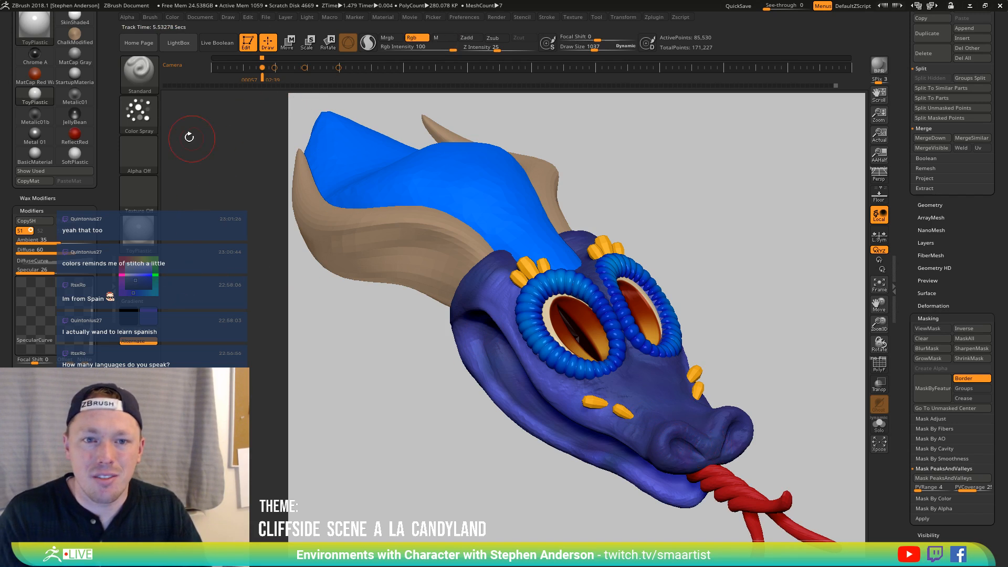
click(140, 112)
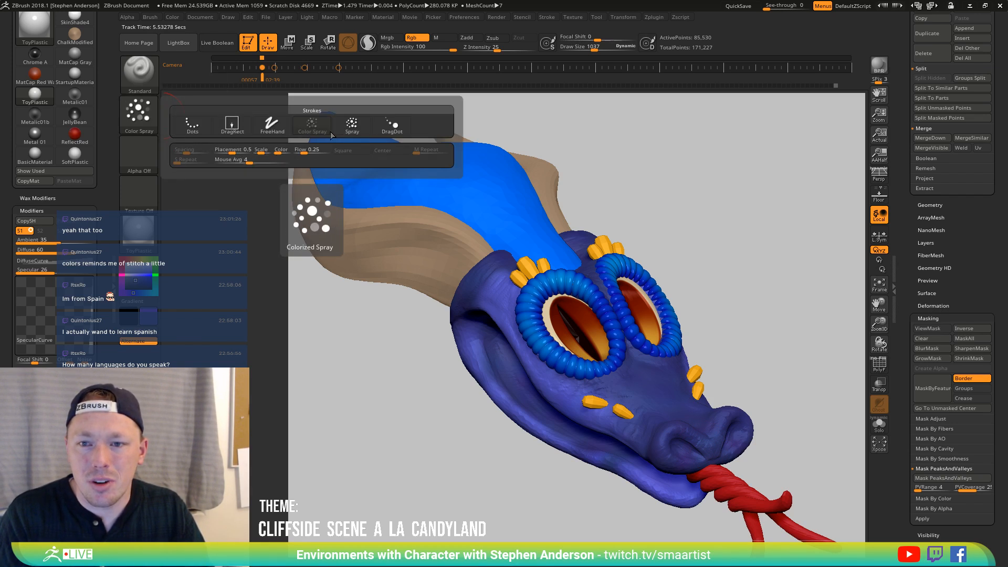
click(192, 124)
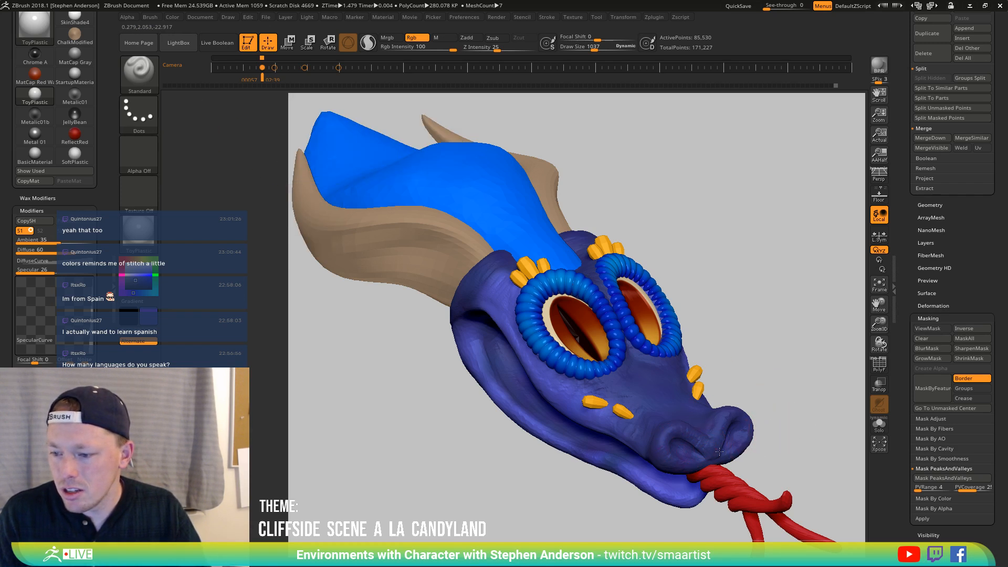
Paint the tip of the dragon's snout and its nostrils dark navy blue
alt+right_drag(704, 437, 621, 379)
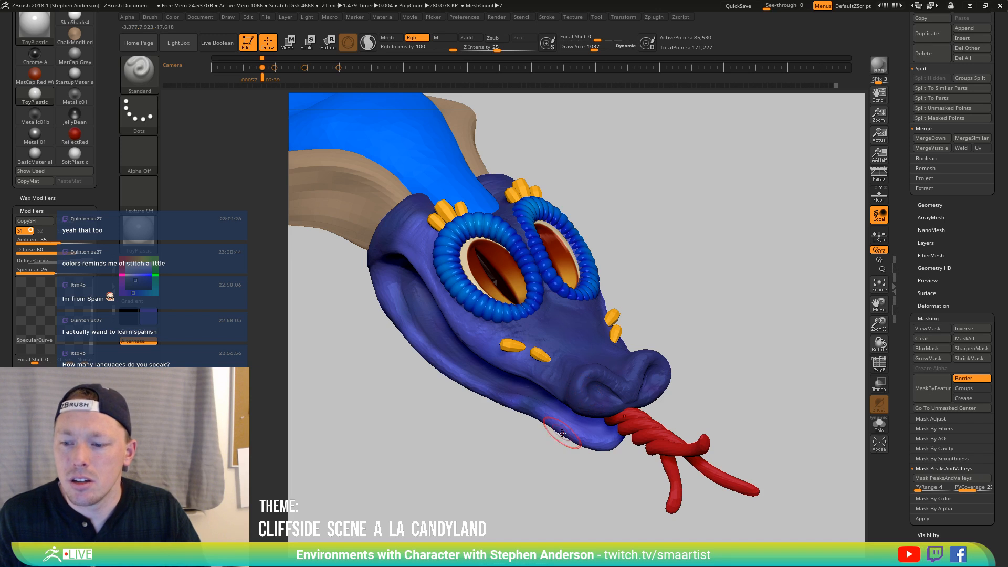
drag(586, 442, 594, 434)
key(ctrl+z)
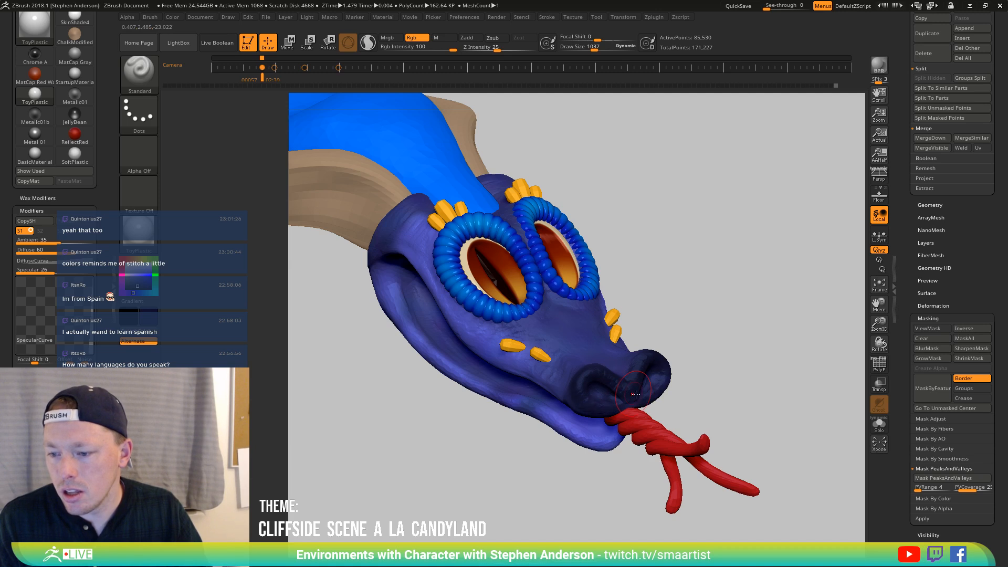
right_drag(613, 369, 620, 377)
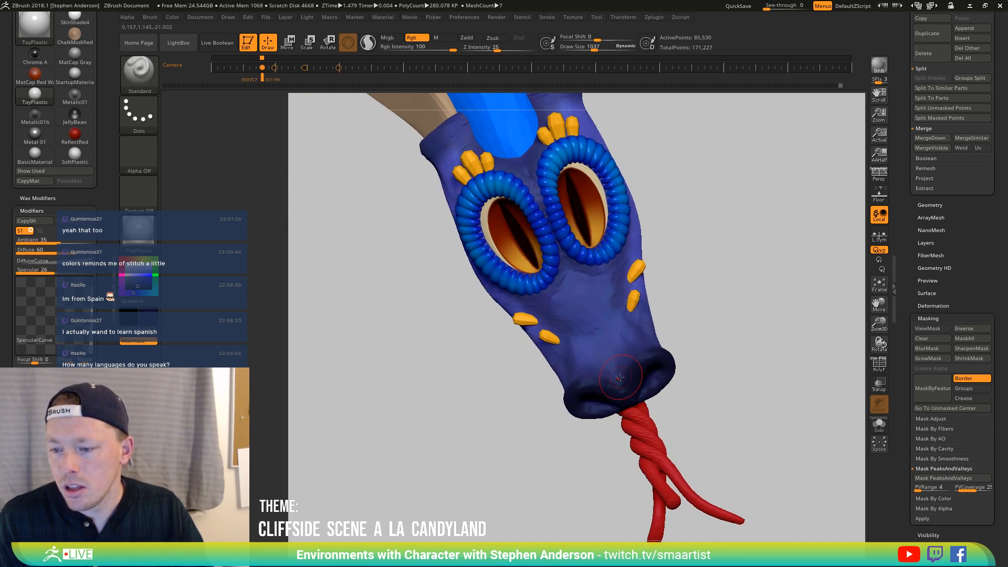
drag(624, 380, 627, 381)
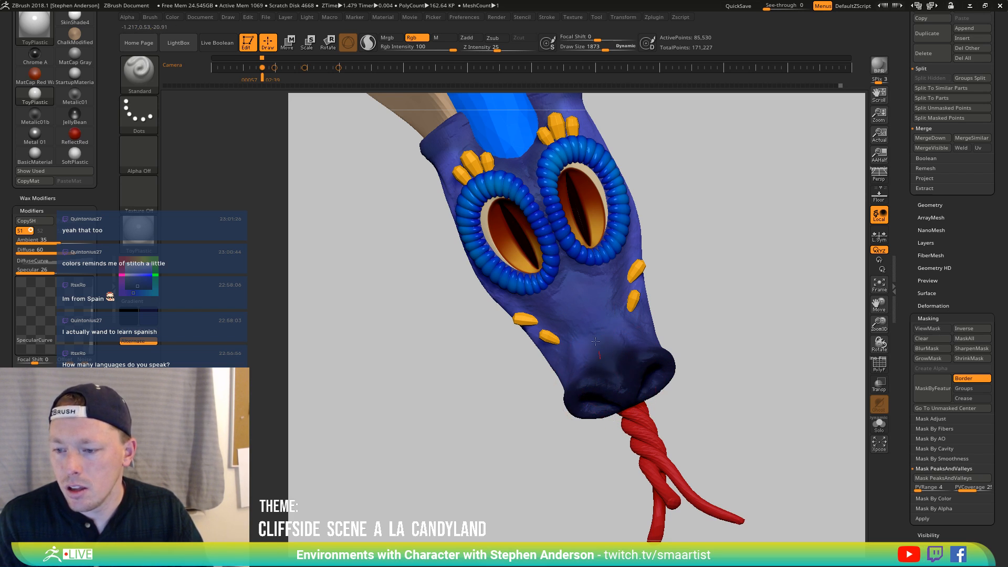
right_drag(574, 379, 587, 370)
Isolate the lower jaw from the rest of the head and paint its inner surface dark navy
right_drag(563, 402, 868, 450)
ctrl+shift+click(605, 362)
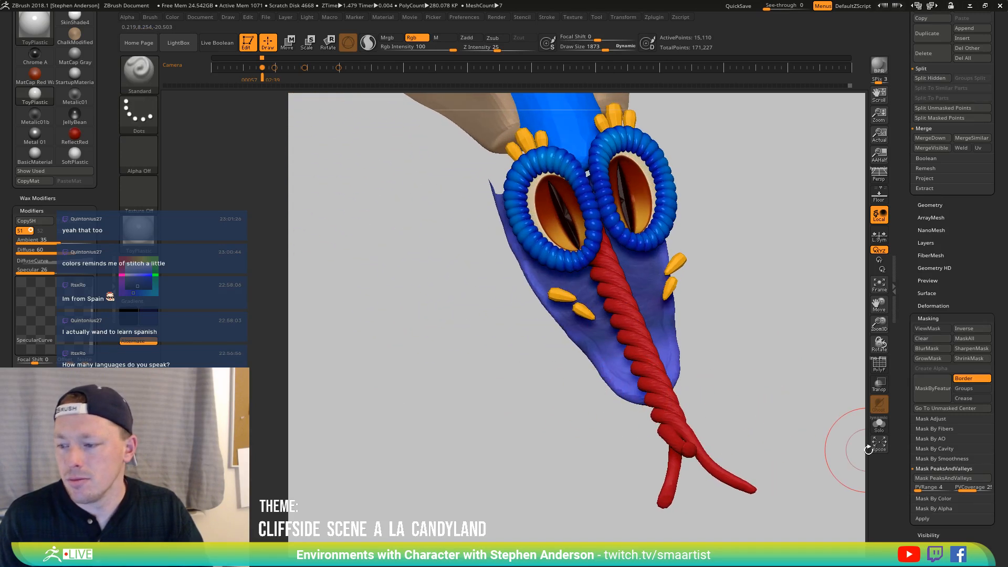
click(878, 428)
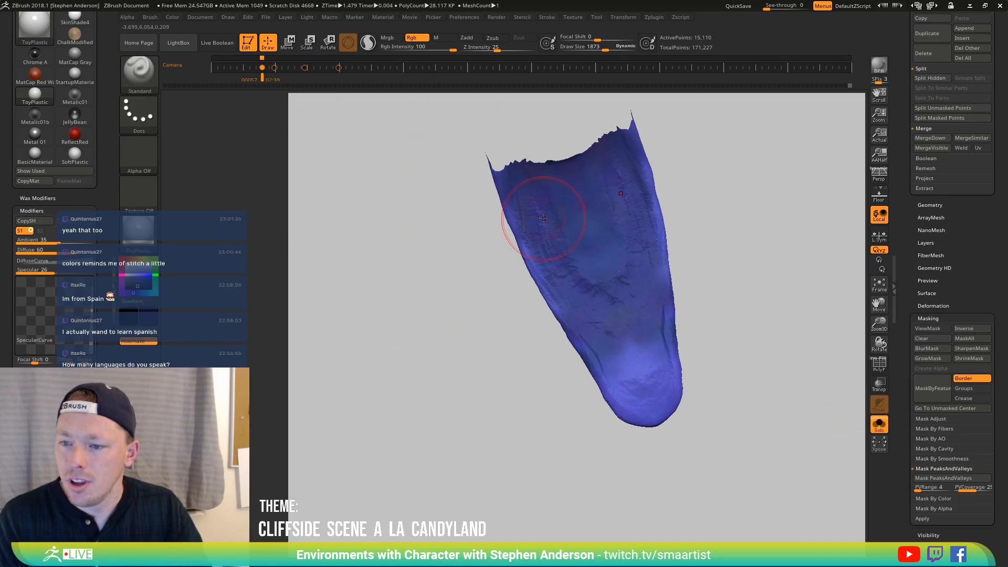
mouse_move(543, 217)
mouse_down()
mouse_move(603, 252)
mouse_move(649, 402)
mouse_up()
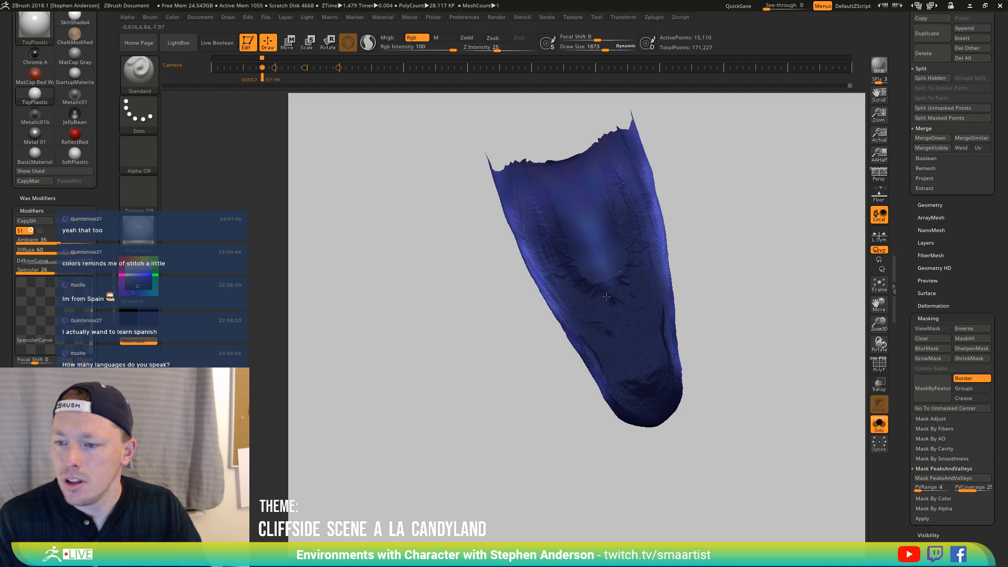
drag(606, 297, 596, 295)
Unhide the full head, paint the lower jaw and the eye sockets dark navy, and show all subtools again
drag(583, 383, 625, 336)
ctrl+shift+click(685, 293)
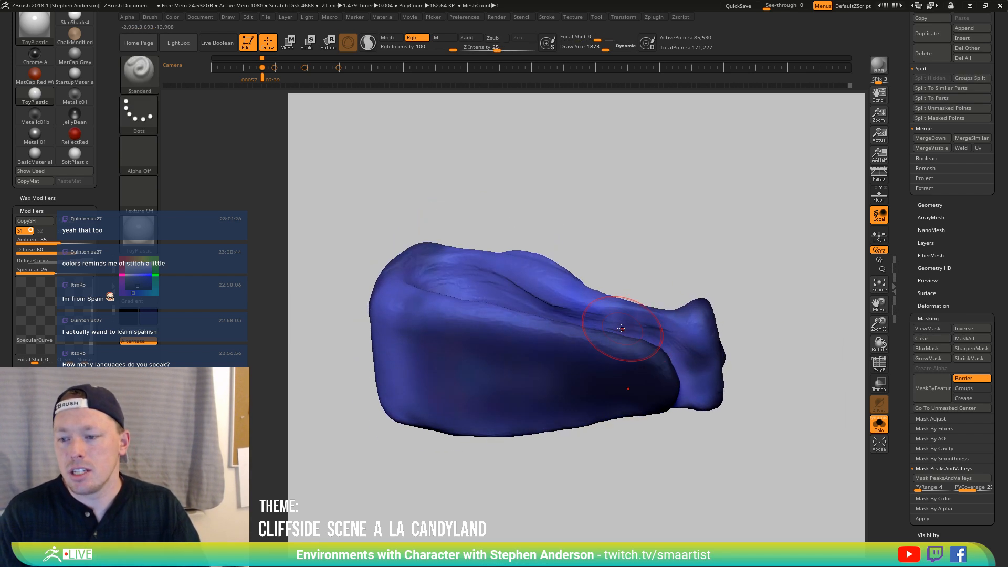
right_drag(621, 328, 615, 403)
shift+drag(709, 358, 689, 327)
drag(508, 280, 622, 222)
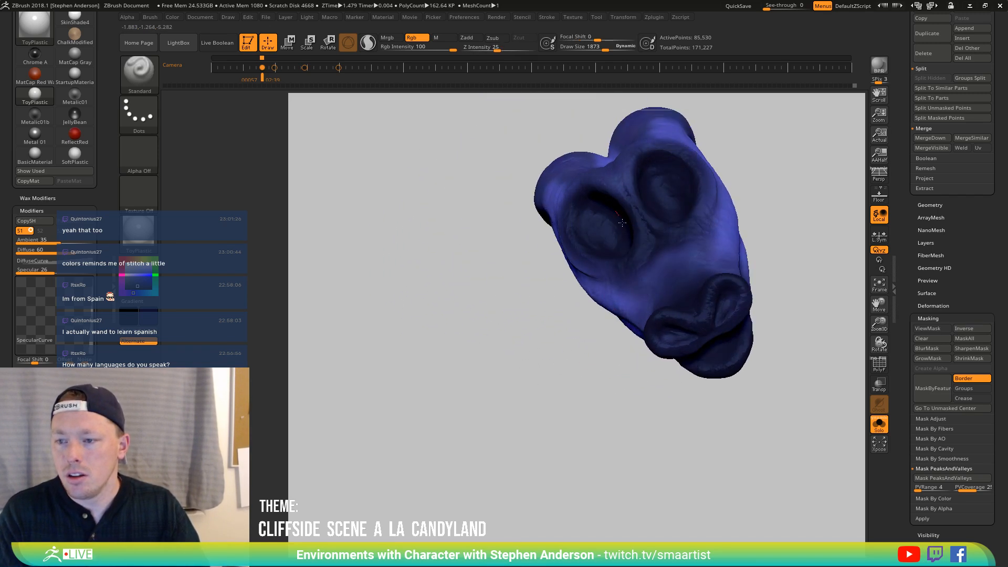
click(886, 427)
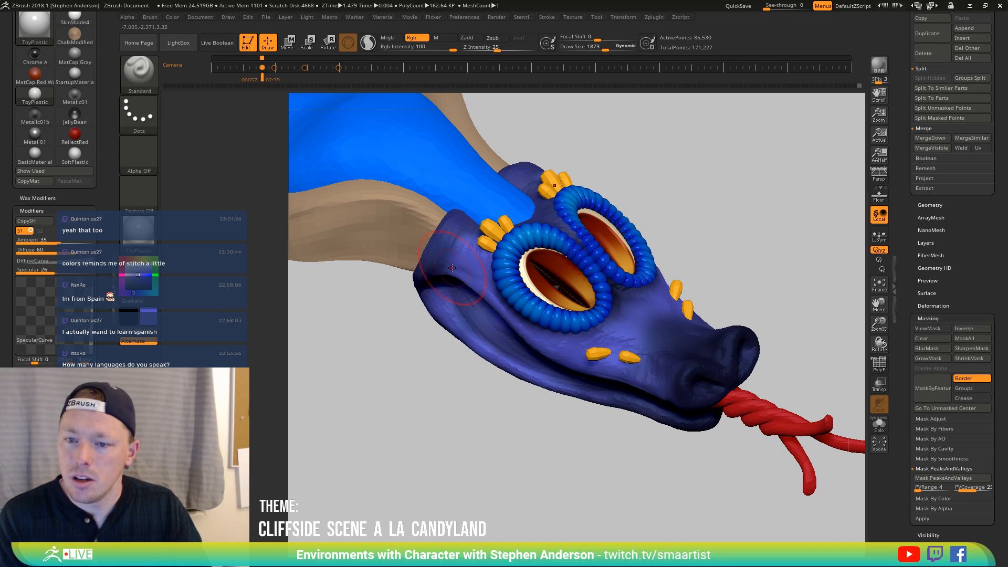
Isolate the head, darken the sockets at the horn bases with navy, and bring back the other subtools
right_drag(462, 237, 438, 229)
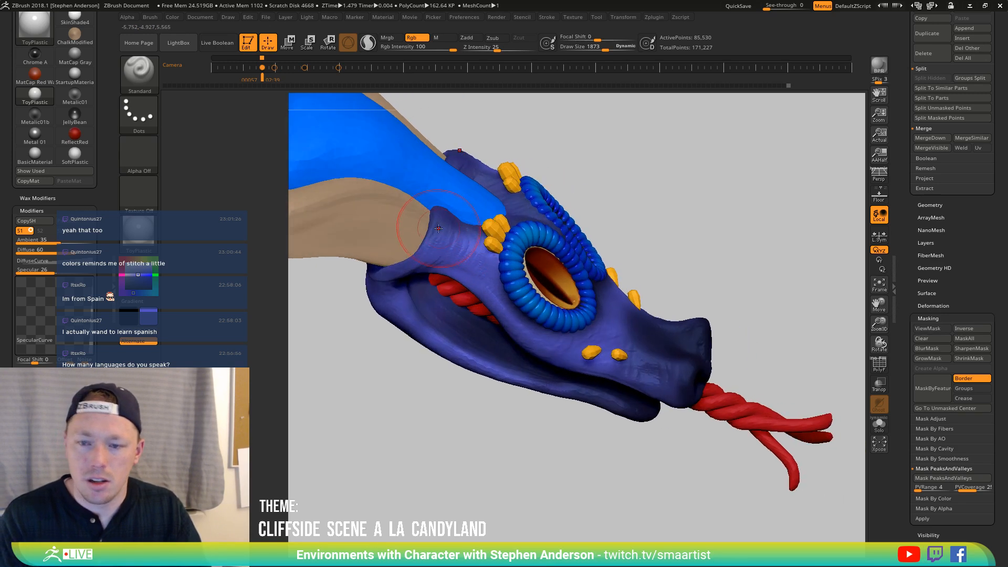
right_drag(698, 380, 468, 251)
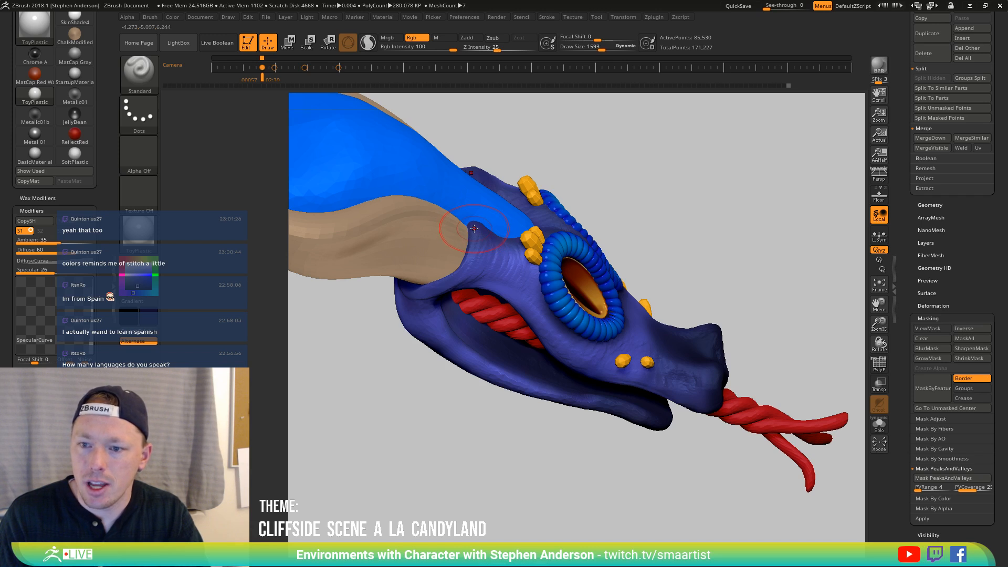
click(883, 431)
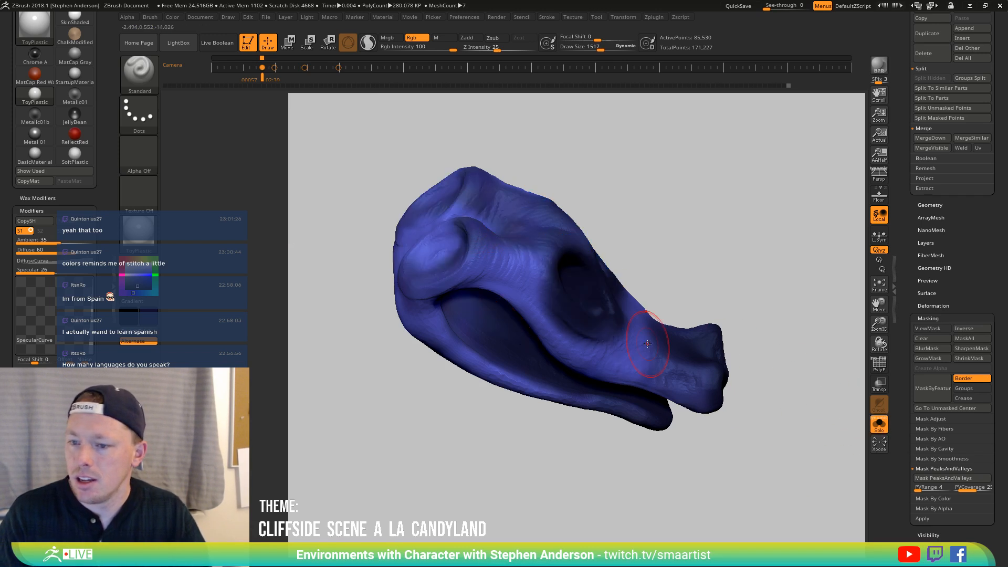
right_drag(645, 314, 453, 223)
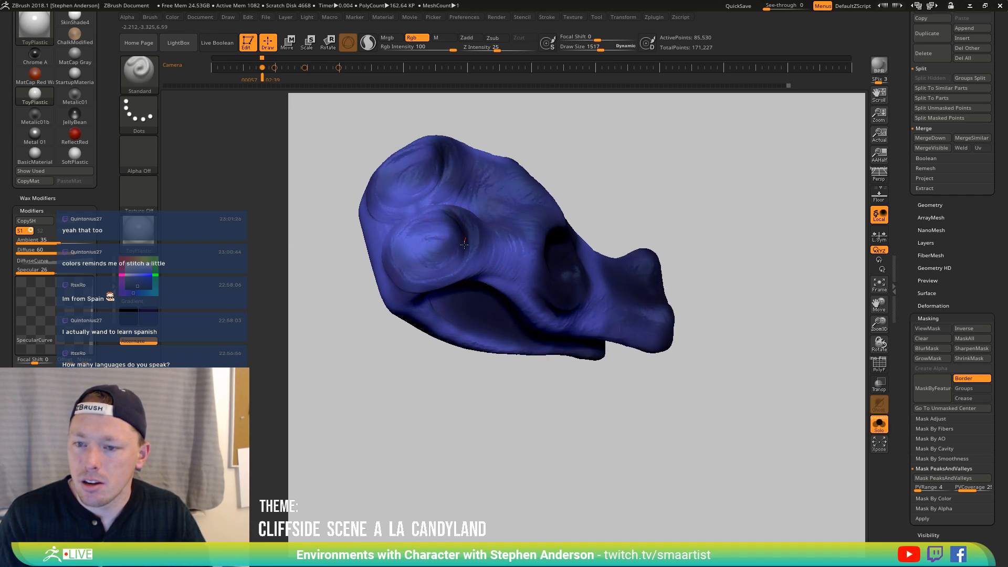
mouse_move(464, 245)
mouse_down()
mouse_move(444, 263)
mouse_move(462, 248)
mouse_move(406, 257)
mouse_move(432, 228)
mouse_up()
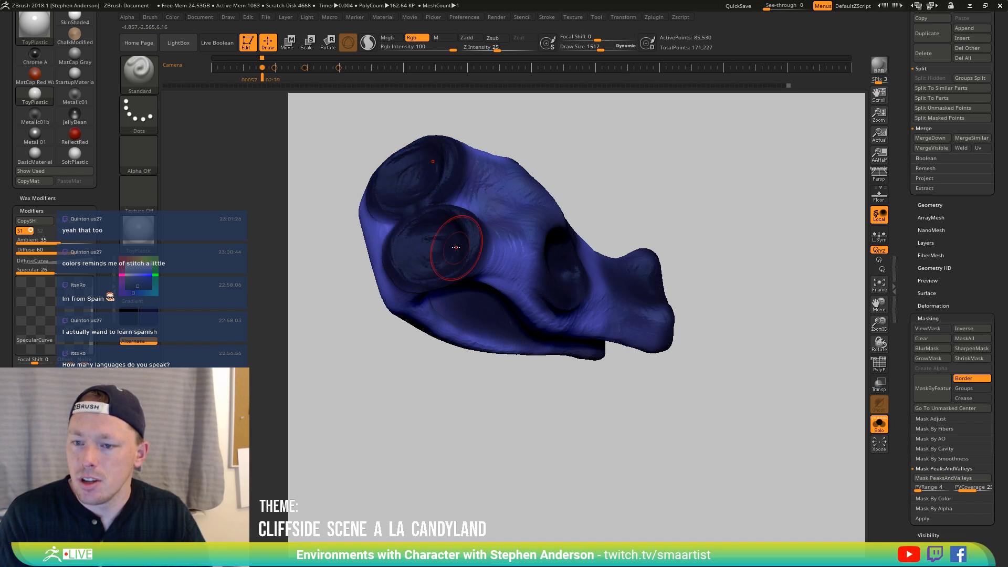
right_drag(456, 248, 447, 165)
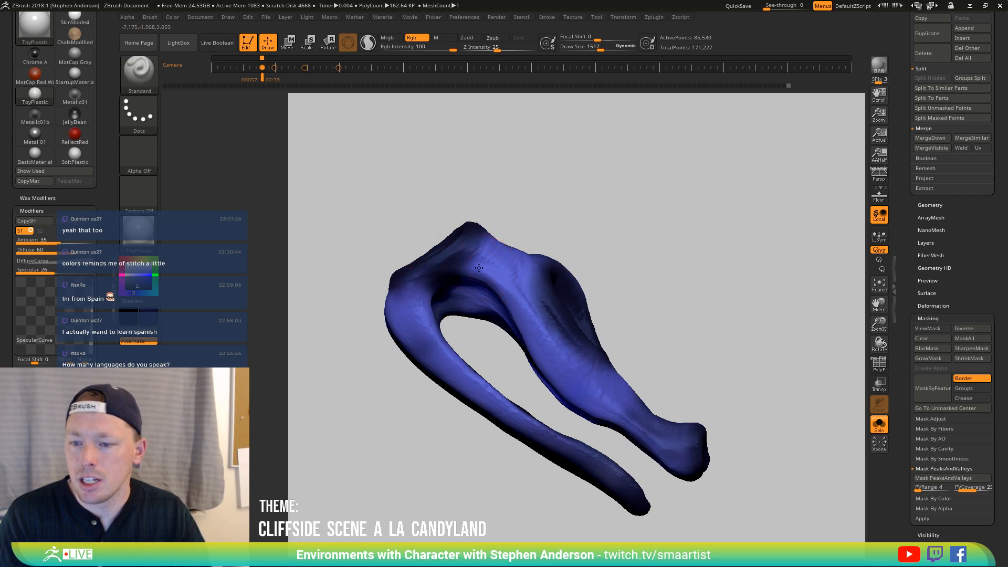
right_drag(479, 268, 651, 295)
click(881, 429)
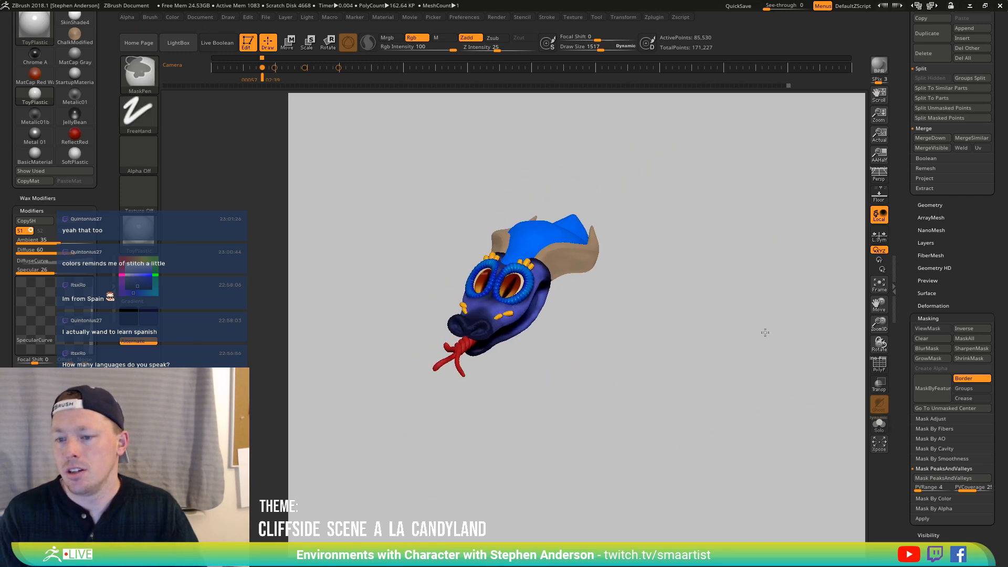
Select the Hair subtool, choose a light blue colour and paint the front of the hair from its base upward
right_drag(765, 333, 570, 333)
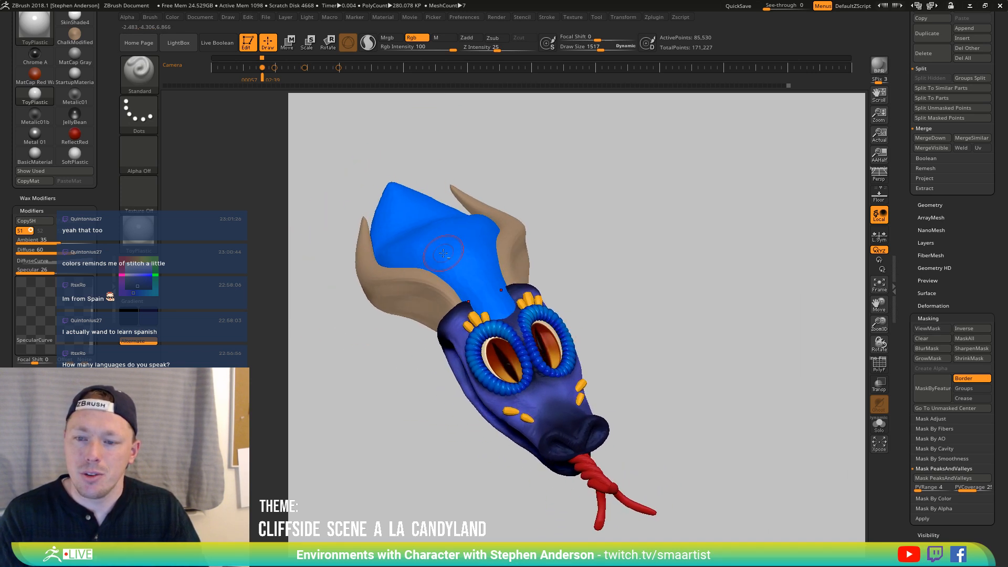
alt+right_drag(461, 244, 255, 272)
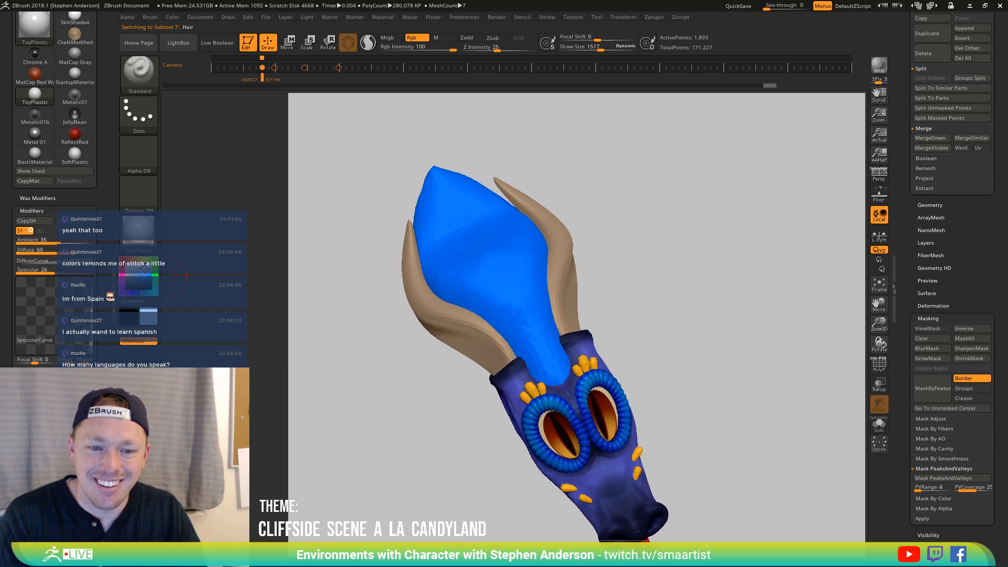
right_drag(525, 284, 511, 284)
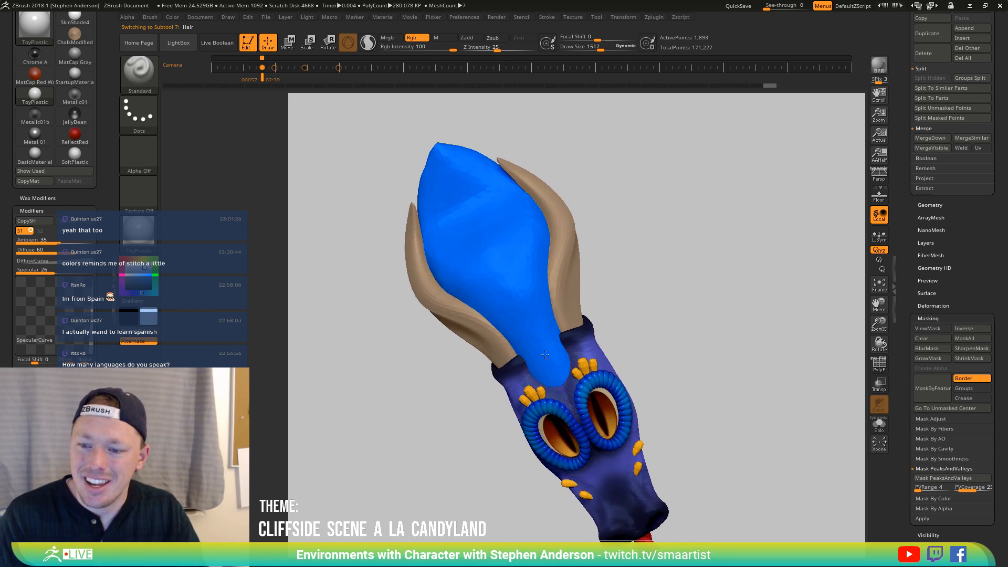
drag(545, 355, 457, 249)
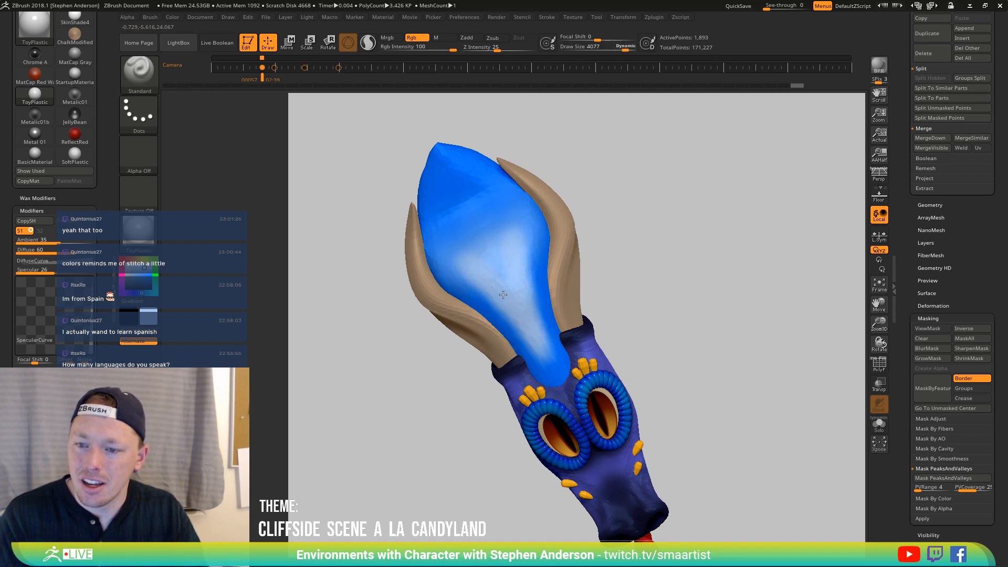
drag(512, 322, 541, 367)
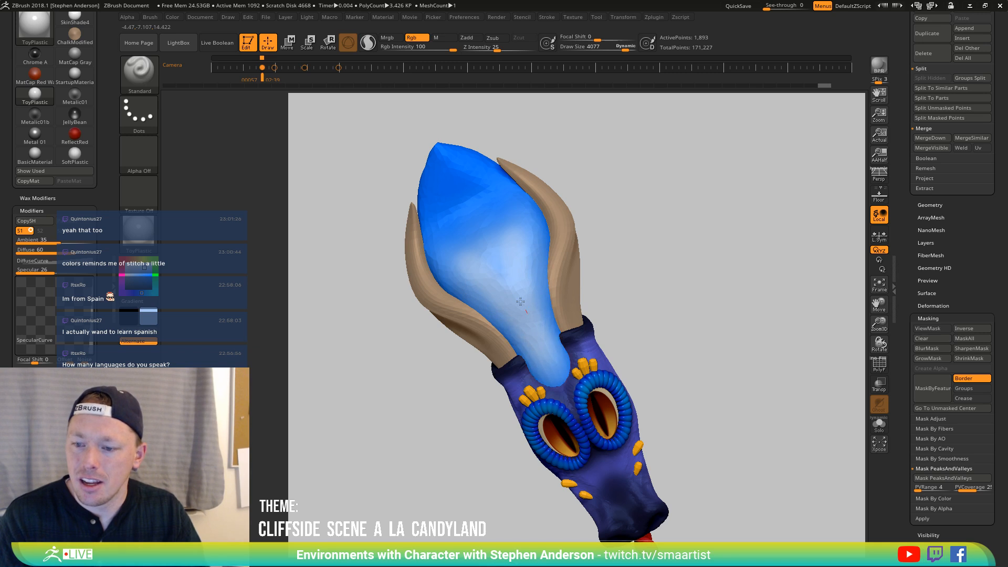
Spread the light blue over the hair's tip, sides and back with a draw size of 4077
drag(496, 299, 436, 142)
mouse_move(484, 242)
right_down()
mouse_move(535, 215)
mouse_move(588, 215)
right_up()
mouse_move(446, 227)
mouse_down()
mouse_move(465, 262)
mouse_move(455, 310)
mouse_move(460, 207)
mouse_move(449, 331)
mouse_up()
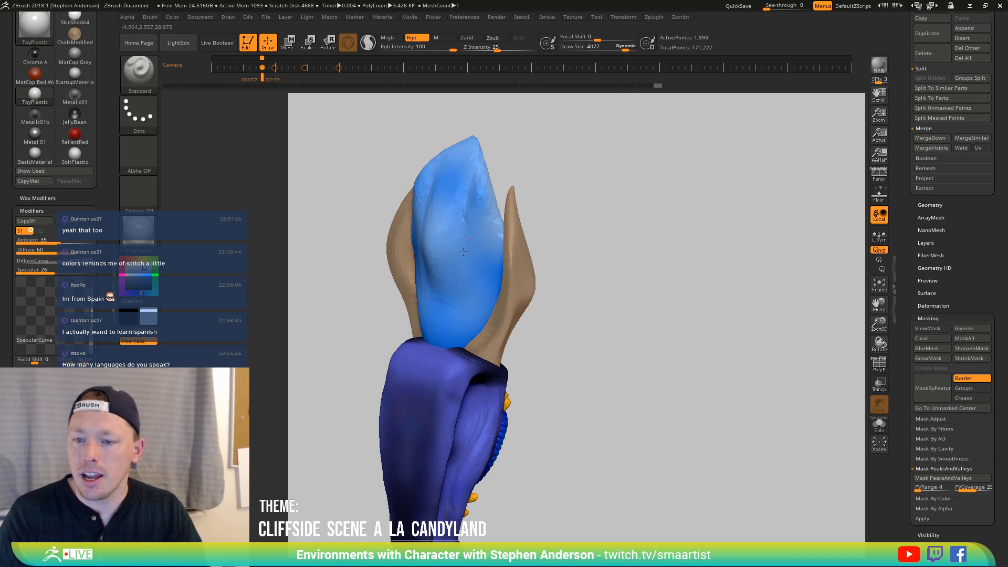
drag(458, 210, 473, 157)
mouse_move(578, 206)
mouse_down()
mouse_move(507, 241)
mouse_move(534, 179)
mouse_move(577, 189)
mouse_move(608, 207)
mouse_move(533, 259)
mouse_move(542, 300)
mouse_move(570, 269)
mouse_up()
Select the yellow spikes subtool Dragon2_1, mask everything except the brow spikes and duplicate those down towards the lower jaw
right_click(589, 220)
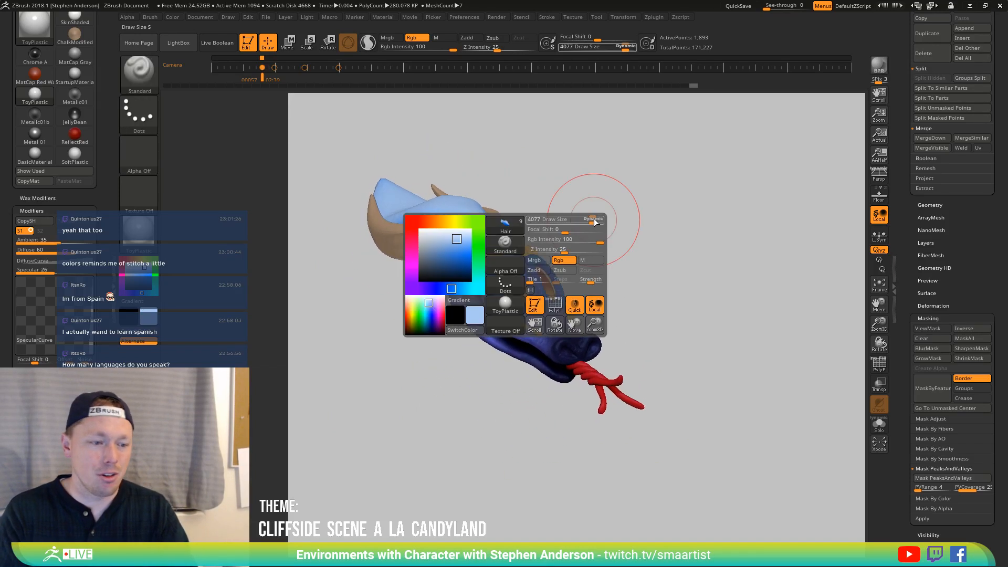
mouse_move(671, 185)
ctrl+right_down()
mouse_move(606, 246)
mouse_move(648, 236)
mouse_move(614, 232)
ctrl+right_up()
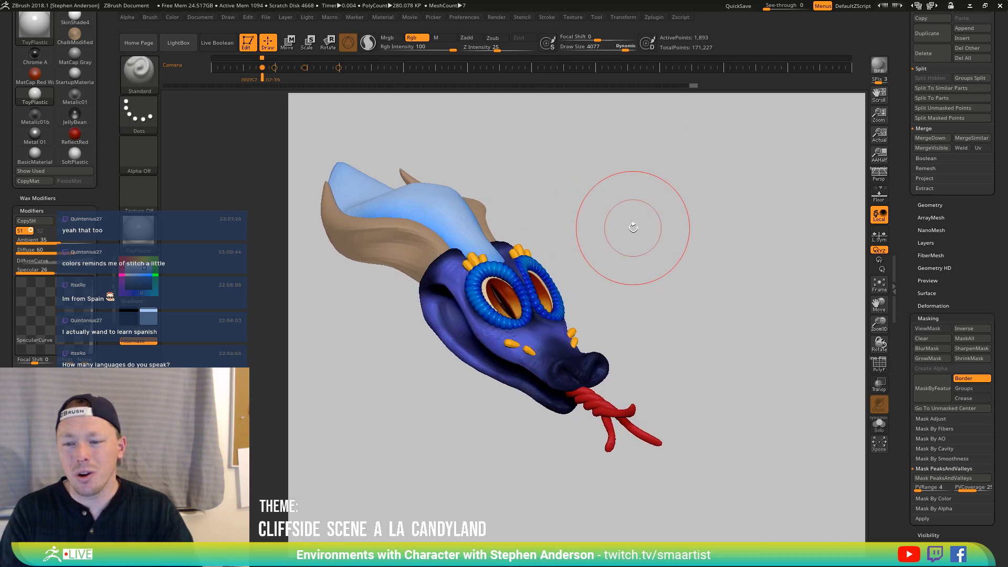
mouse_move(632, 227)
mouse_down()
mouse_move(628, 236)
mouse_move(645, 234)
mouse_up()
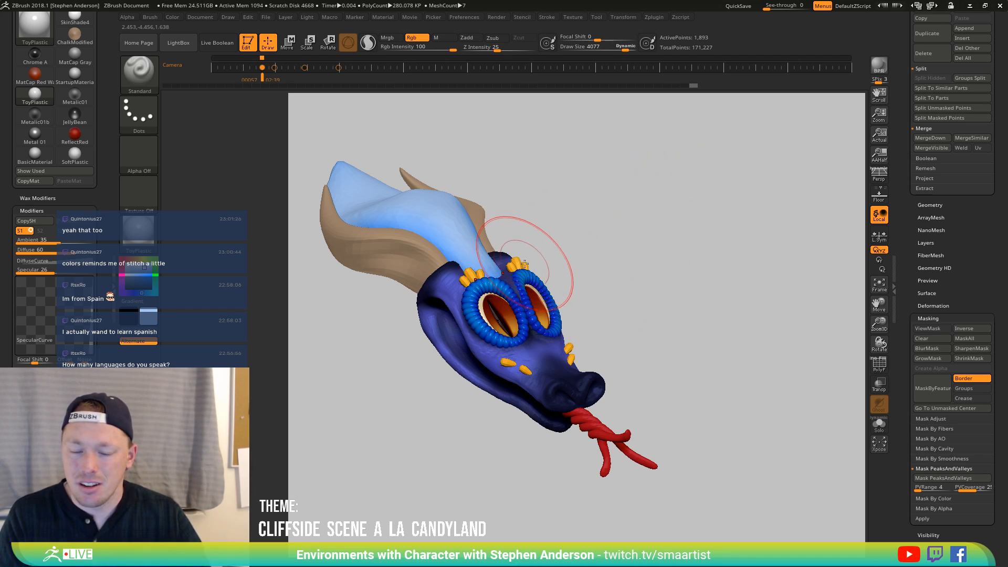
key(n)
click(588, 295)
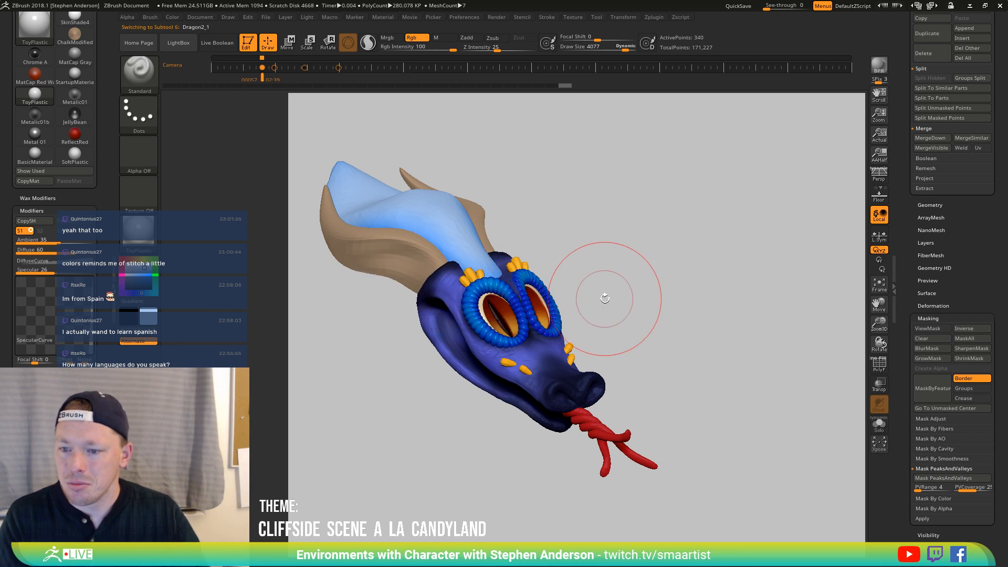
right_drag(605, 299, 542, 363)
mouse_move(542, 363)
mouse_down()
mouse_move(653, 263)
mouse_move(499, 416)
mouse_move(469, 428)
mouse_up()
key(w)
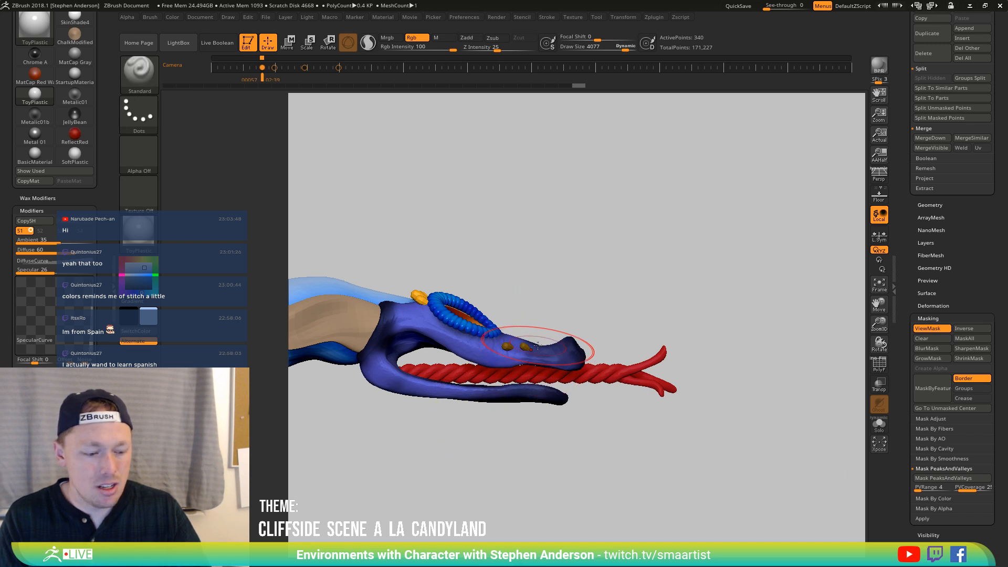
ctrl+drag(393, 313, 544, 371)
drag(557, 409, 510, 428)
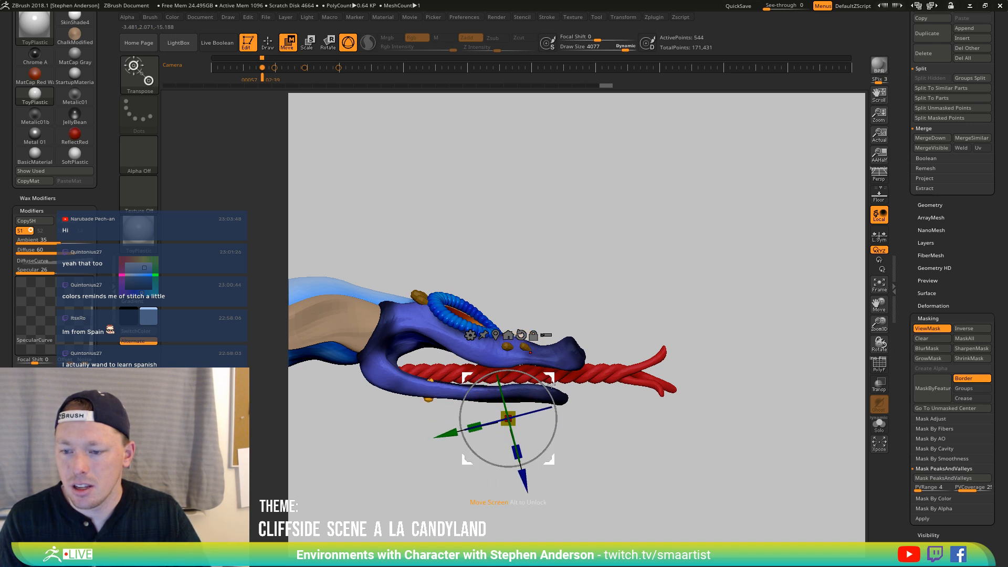
Move the copied spikes forward past the snout, turn them around and centre the gizmo on them
drag(551, 384, 695, 362)
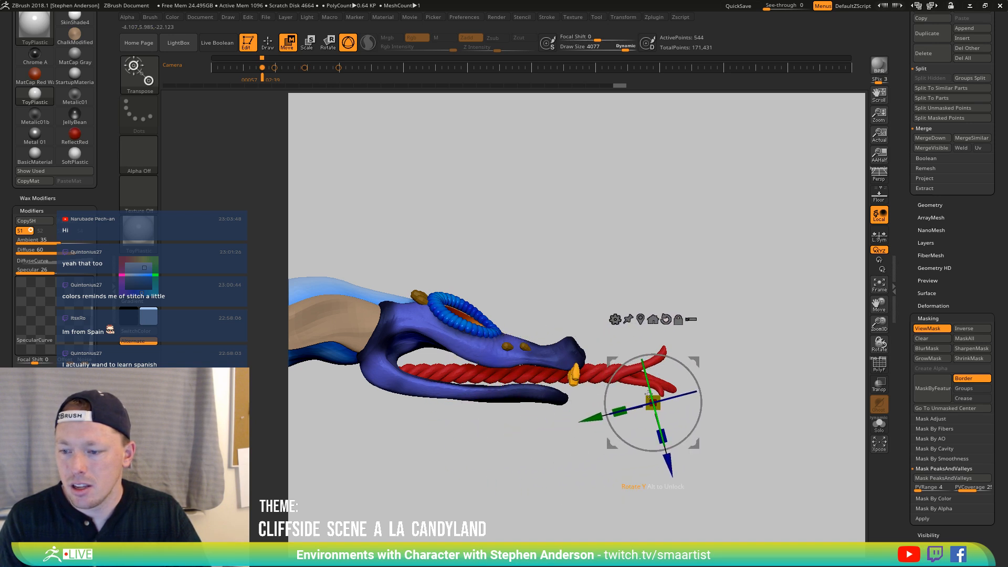
drag(693, 310, 644, 314)
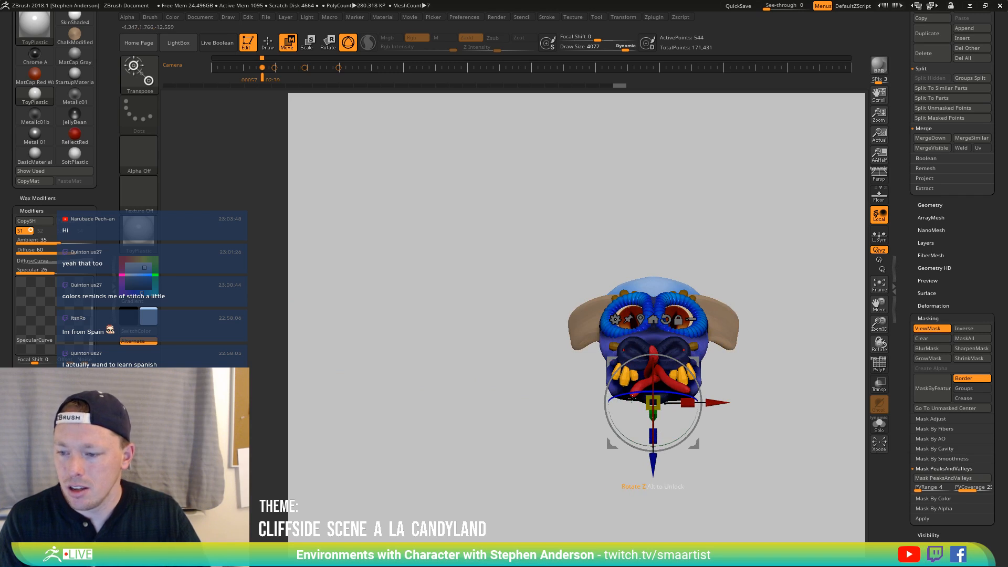
drag(632, 392, 751, 395)
drag(758, 384, 816, 437)
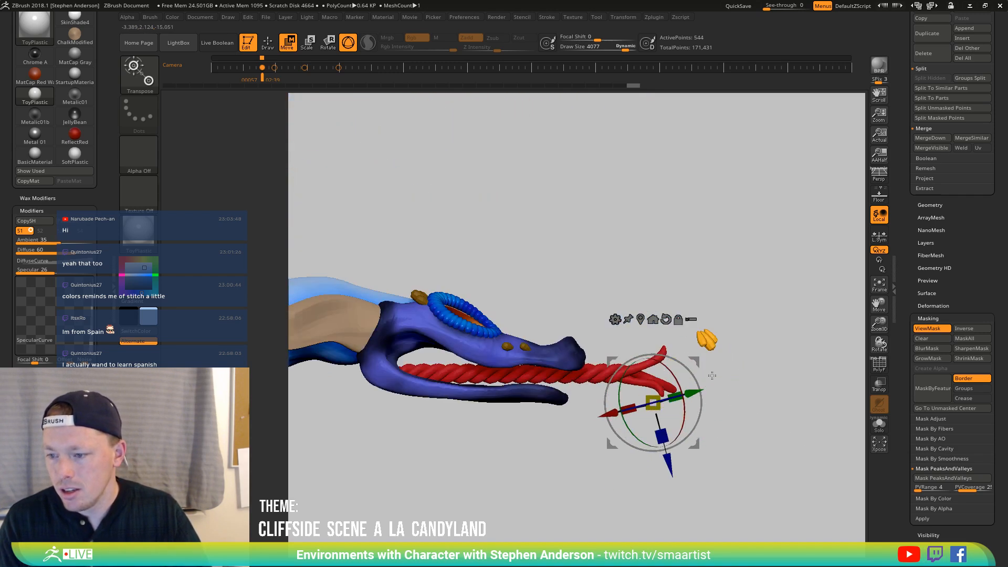
click(653, 319)
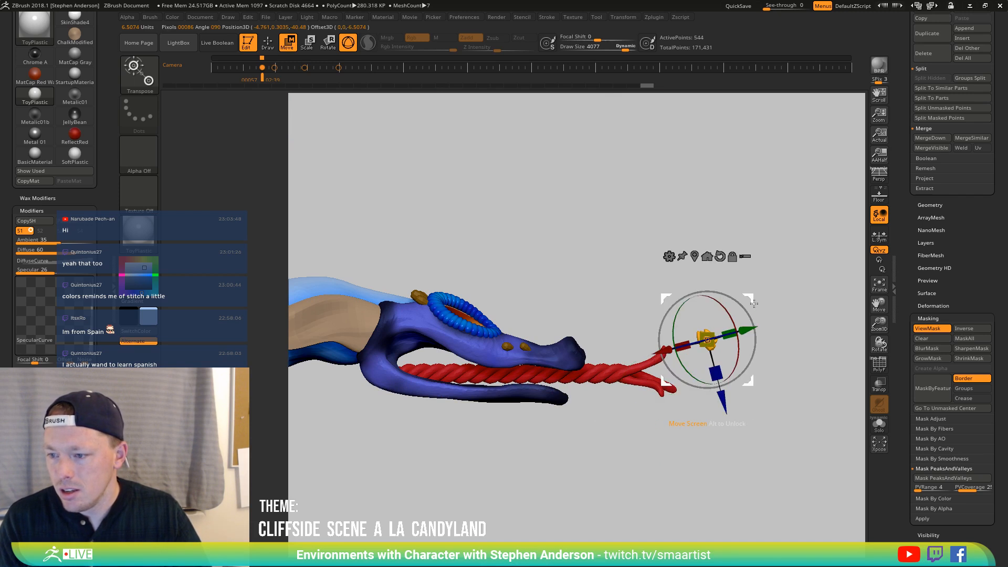
Place the copied spikes as teeth along the upper lip, just beneath the nostrils
drag(754, 303, 648, 442)
drag(599, 418, 610, 431)
drag(521, 359, 554, 348)
right_drag(571, 355, 557, 336)
drag(542, 344, 546, 348)
Spread and align the three teeth on each side along the upper lip with the Move Topological brush, and clear the mask
key(b)
key(m)
key(t)
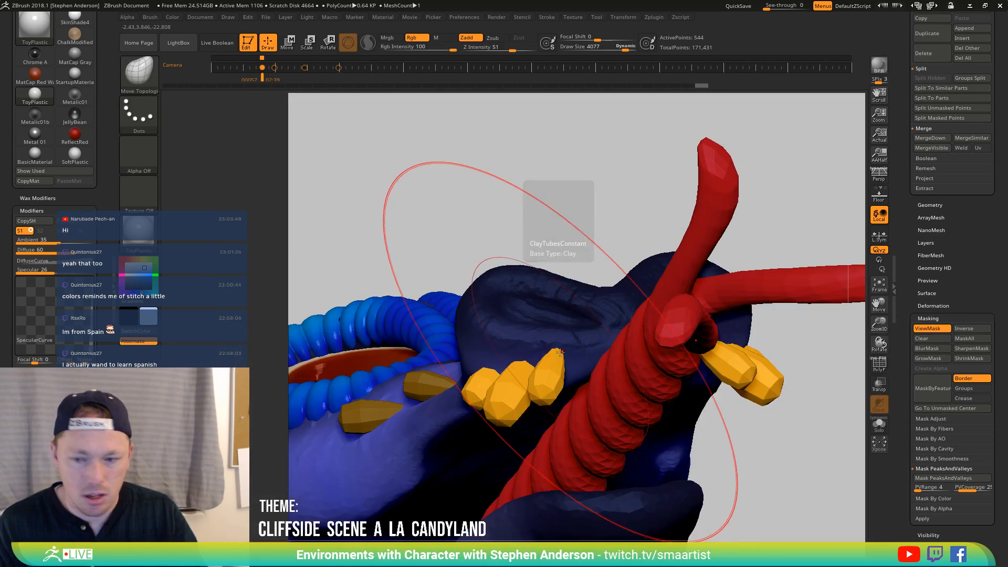
right_drag(560, 348, 615, 362)
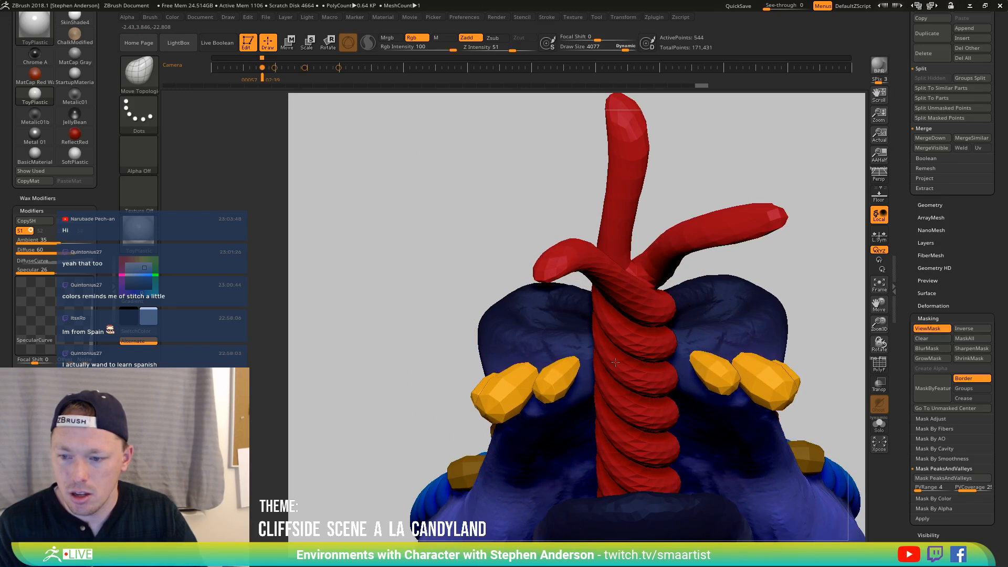
right_drag(597, 304, 569, 362)
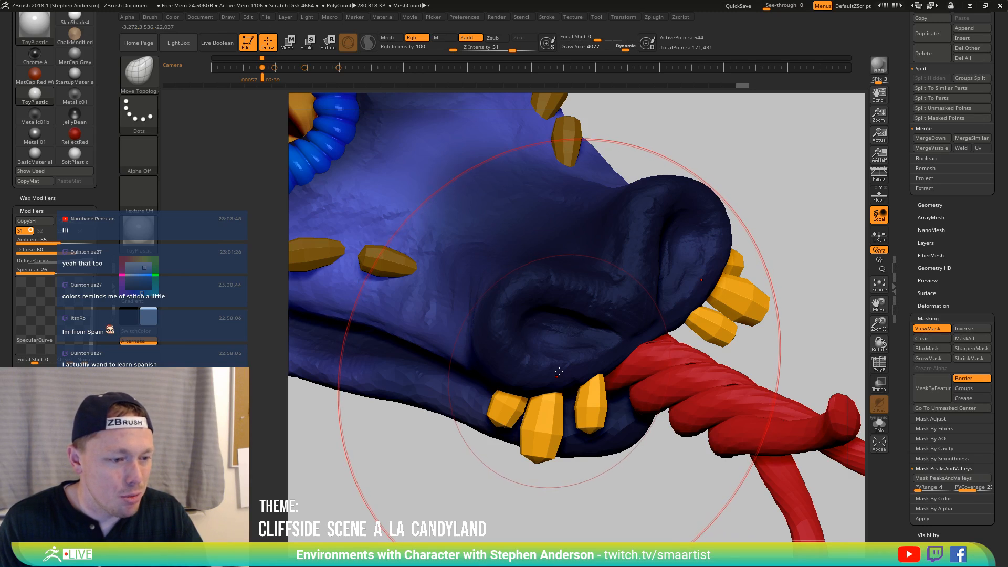
right_drag(559, 372, 527, 365)
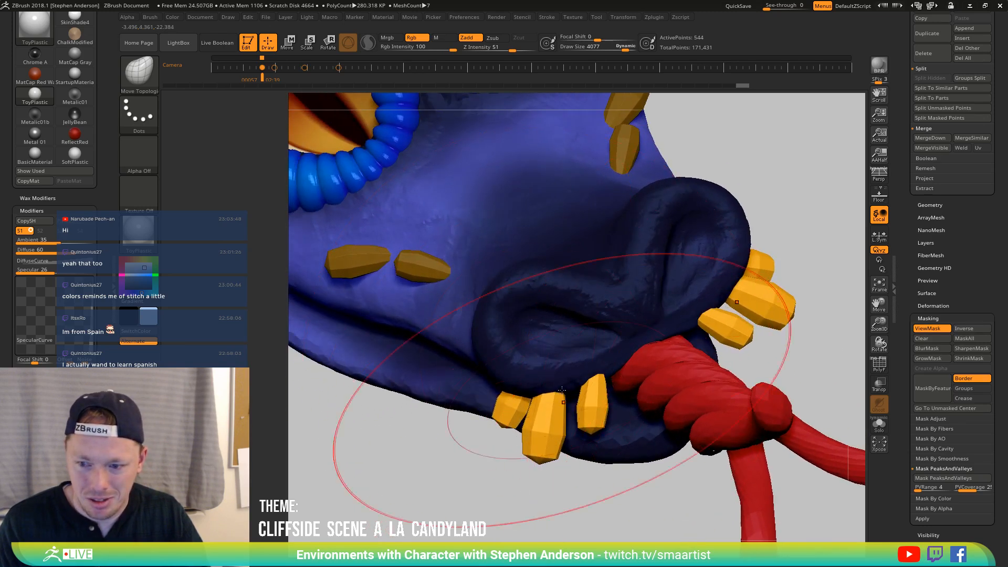
drag(567, 388, 585, 382)
right_drag(576, 399, 601, 395)
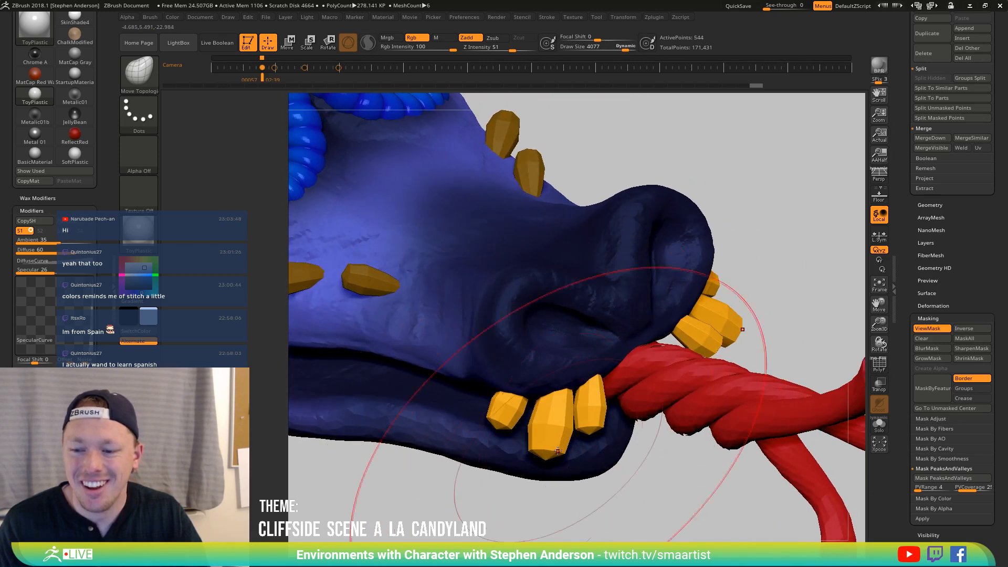
drag(569, 400, 546, 407)
mouse_move(546, 407)
right_down()
mouse_move(519, 414)
mouse_move(570, 388)
mouse_move(527, 406)
mouse_move(573, 419)
right_up()
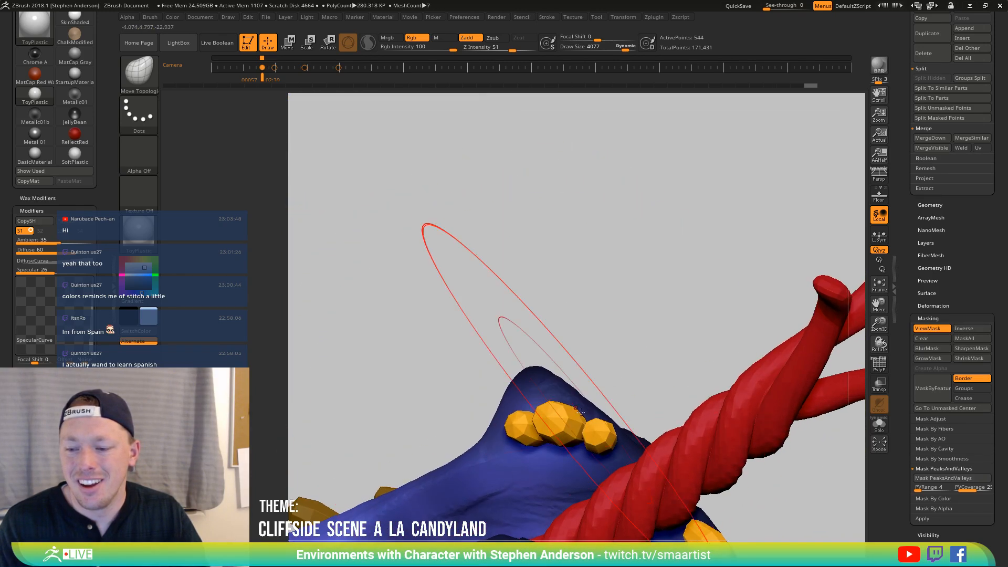
mouse_move(611, 454)
right_down()
mouse_move(588, 447)
mouse_move(581, 342)
mouse_move(627, 493)
mouse_move(678, 299)
right_up()
ctrl+drag(677, 299, 713, 338)
mouse_move(693, 326)
right_down()
mouse_move(643, 307)
mouse_move(621, 337)
mouse_move(632, 389)
right_up()
right_drag(653, 337, 596, 393)
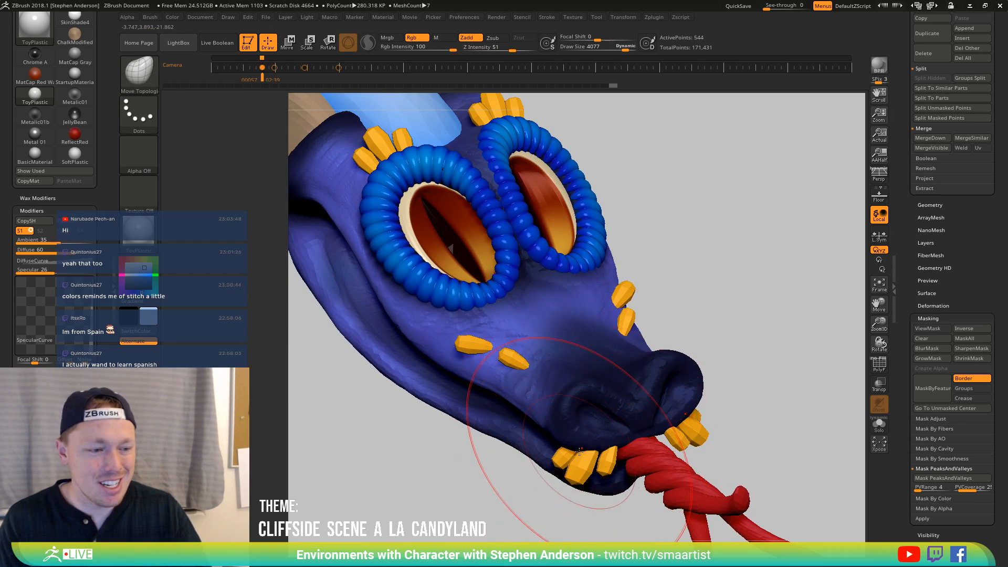
Reduce the draw size to 1141 and pull the upper teeth downward into longer, closely spaced fangs
mouse_move(571, 456)
alt+right_down()
mouse_move(608, 410)
mouse_move(634, 412)
mouse_move(622, 446)
alt+right_up()
key(s)
click(620, 449)
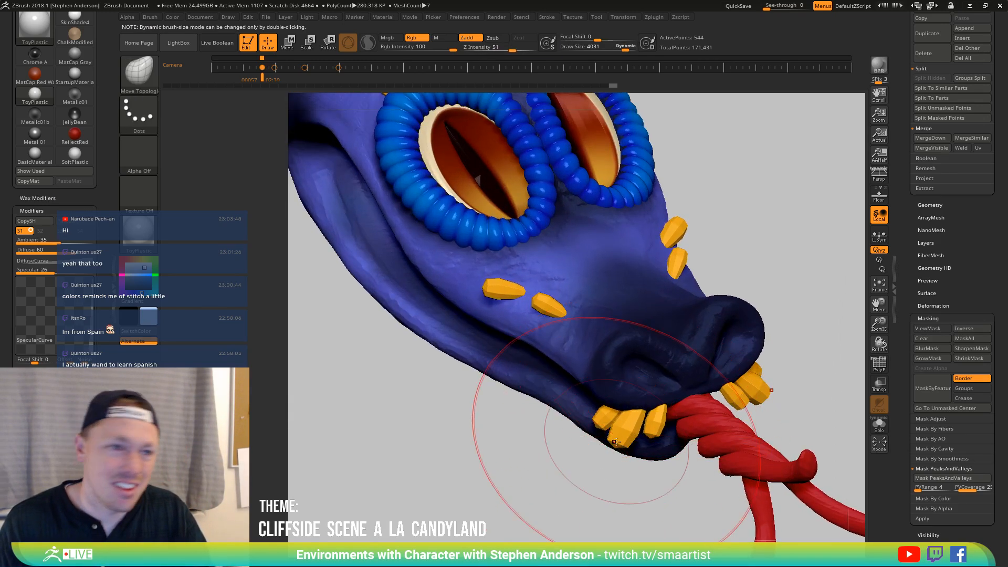
key(s)
drag(620, 443, 609, 443)
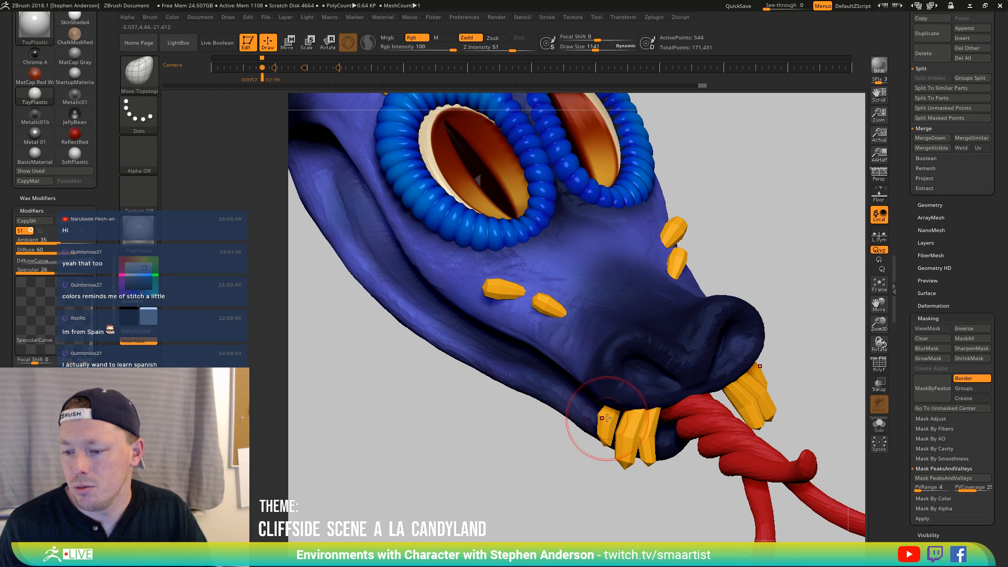
mouse_move(641, 415)
ctrl+right_down()
mouse_move(627, 402)
mouse_move(659, 376)
mouse_move(656, 440)
mouse_move(624, 449)
ctrl+right_up()
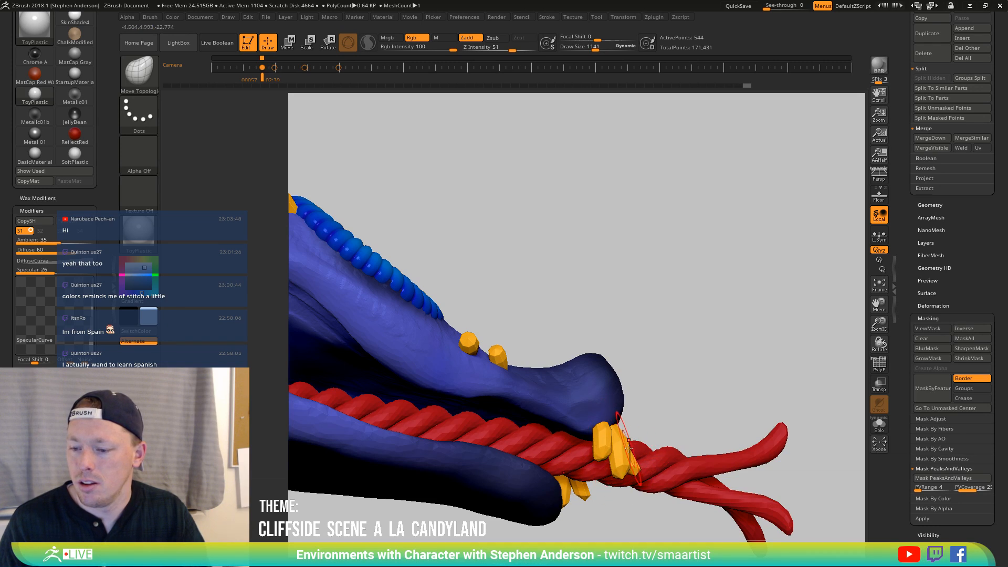
right_drag(620, 490, 612, 464)
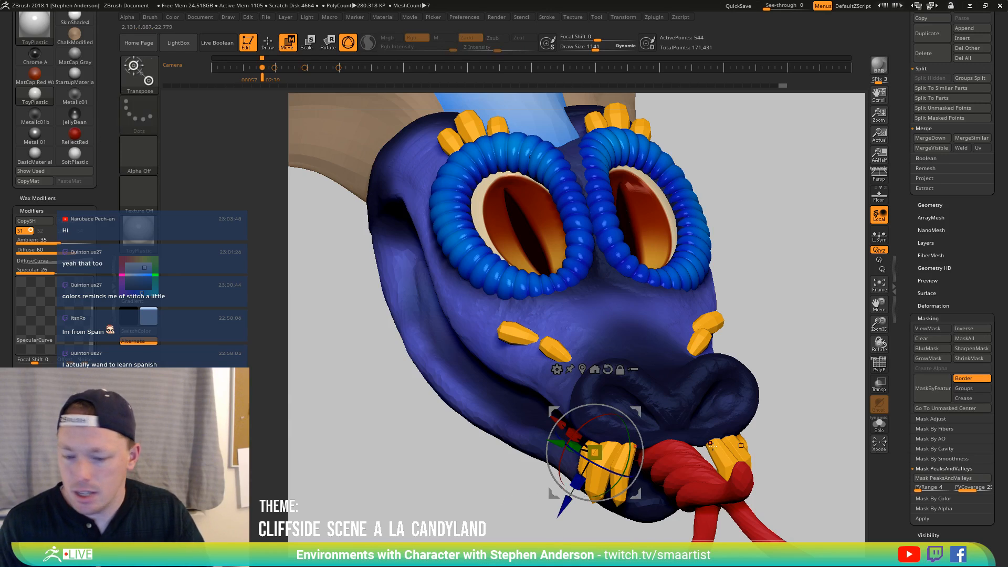
Auto-group the spike and tooth pieces into polygroups and apply Mirror And Weld, displaying the PolyFrame
scroll(954, 284, down, 3)
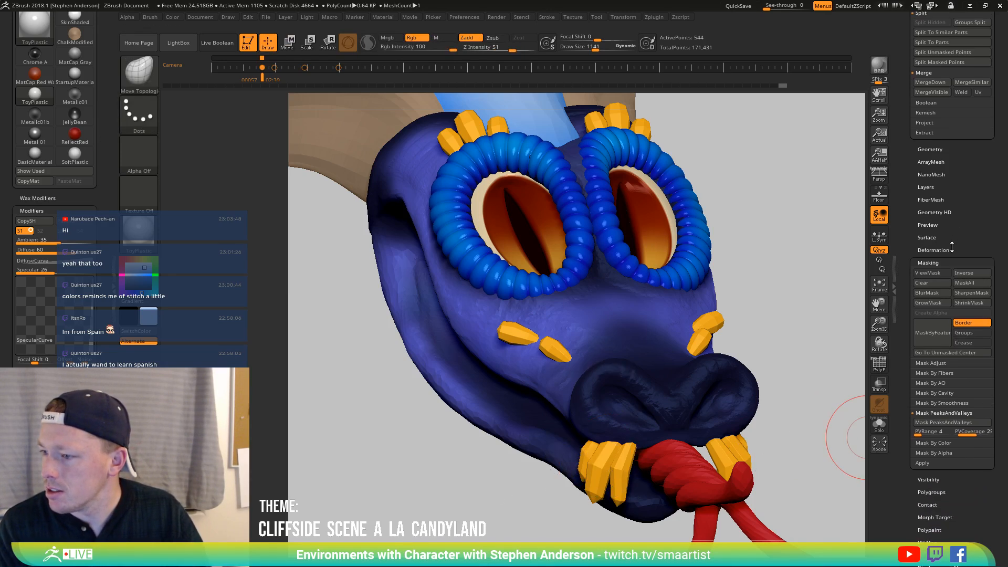
click(940, 489)
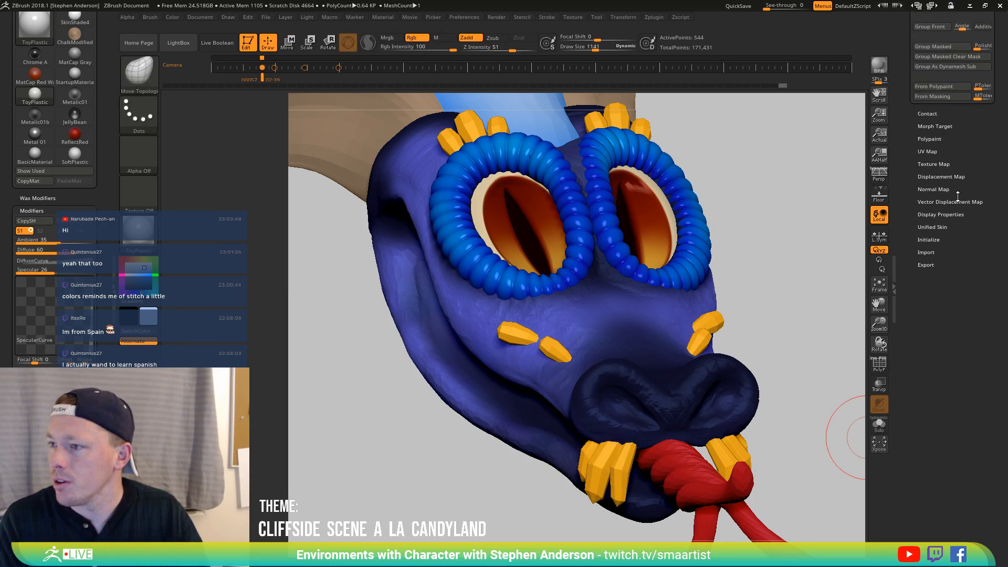
click(923, 349)
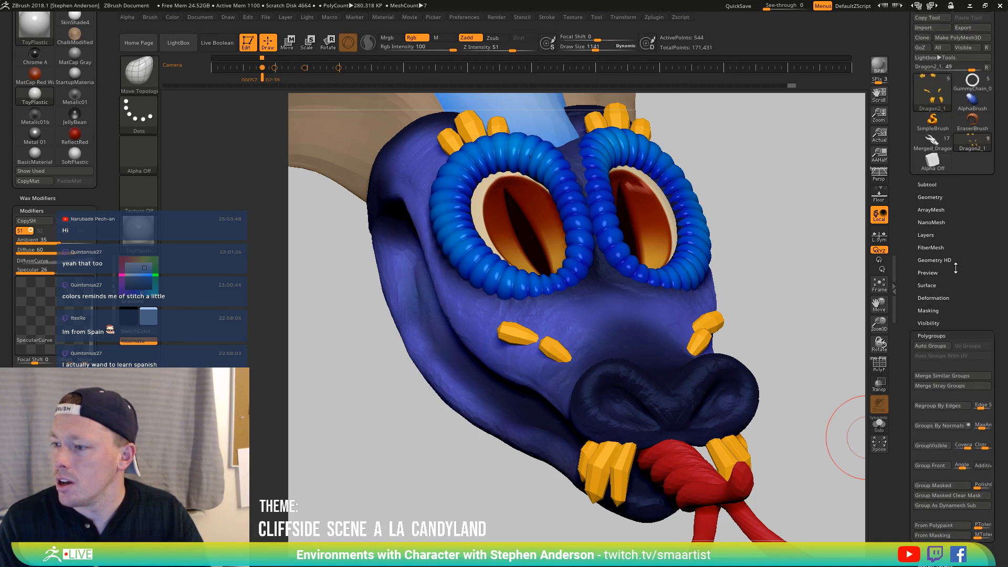
click(936, 198)
click(937, 396)
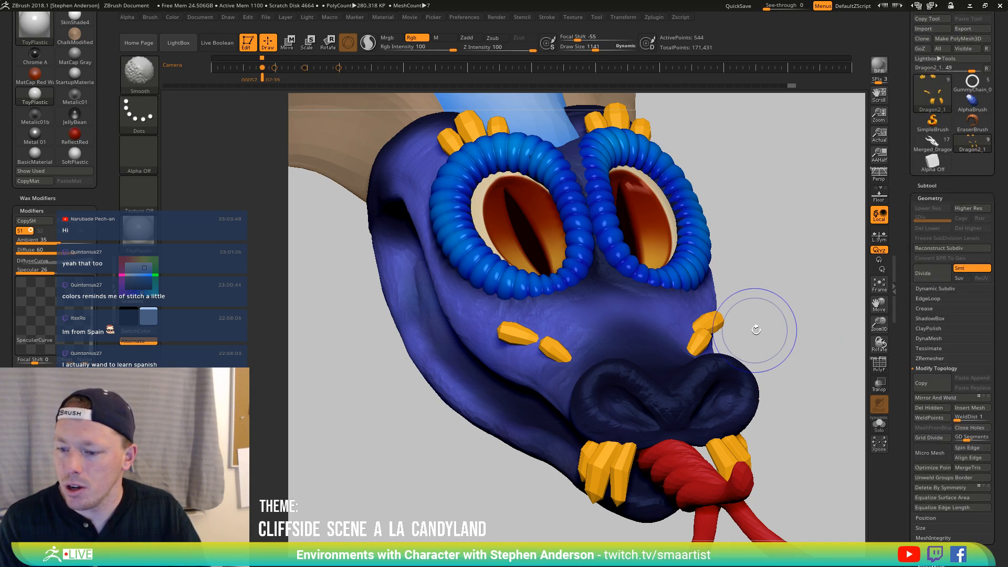
key(shift+f)
drag(731, 320, 742, 333)
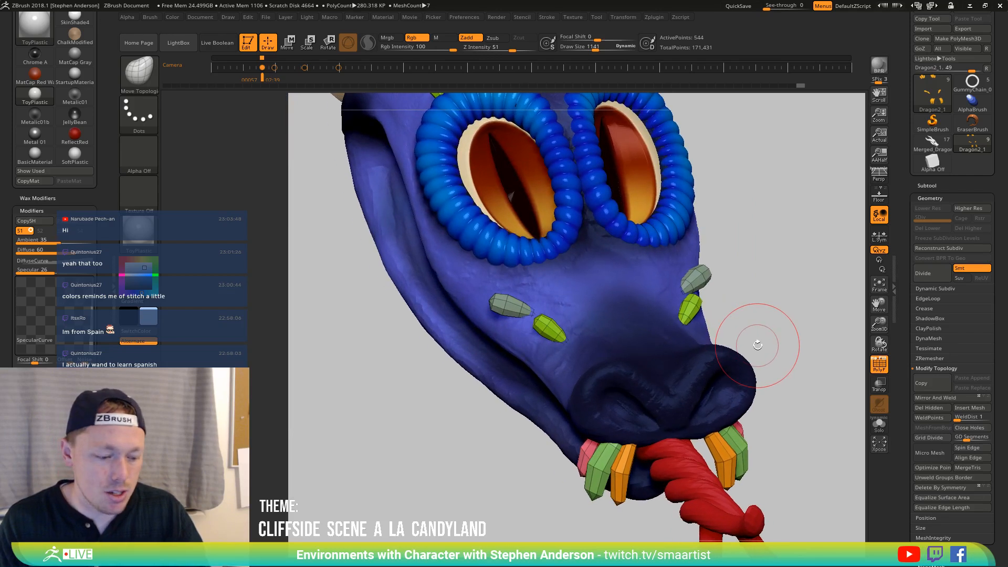
Mask everything except the smallest upper tooth and duplicate it towards the centre of the mouth
key(w)
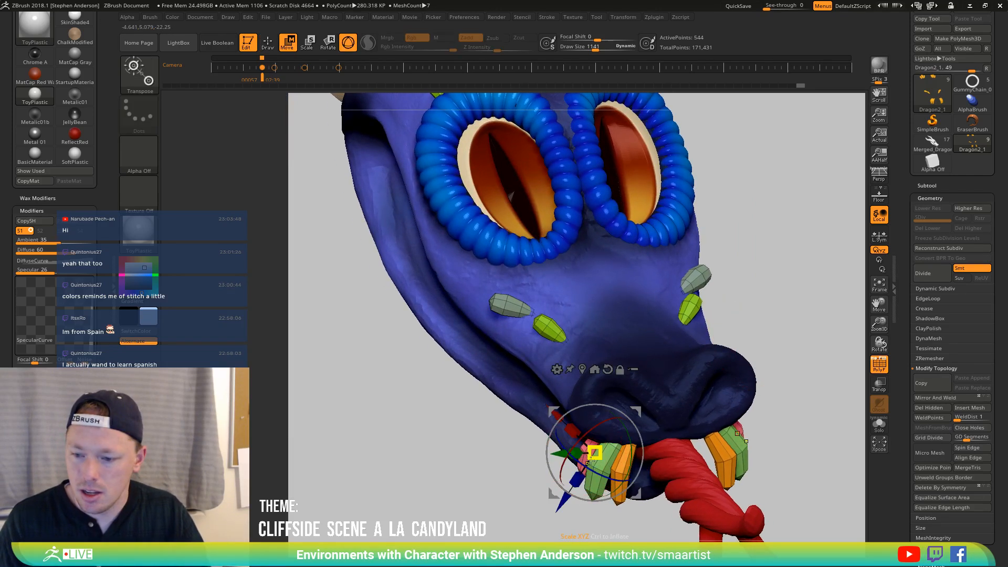
ctrl+click(600, 444)
ctrl+click(580, 455)
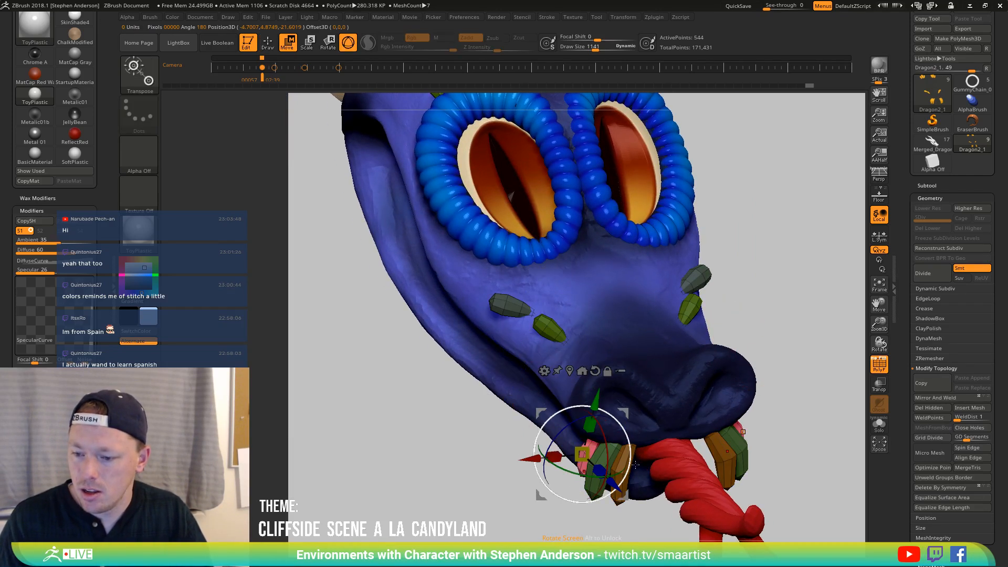
drag(531, 483, 520, 462)
drag(627, 409, 682, 409)
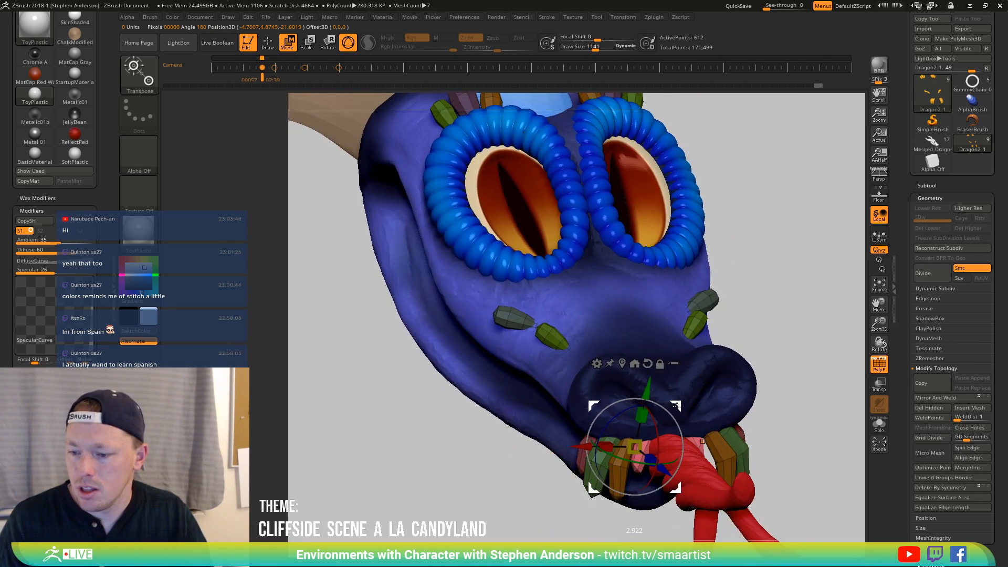
Rotate and position the duplicated small tooth under the nose, between the fangs and the tongue
drag(530, 488, 689, 382)
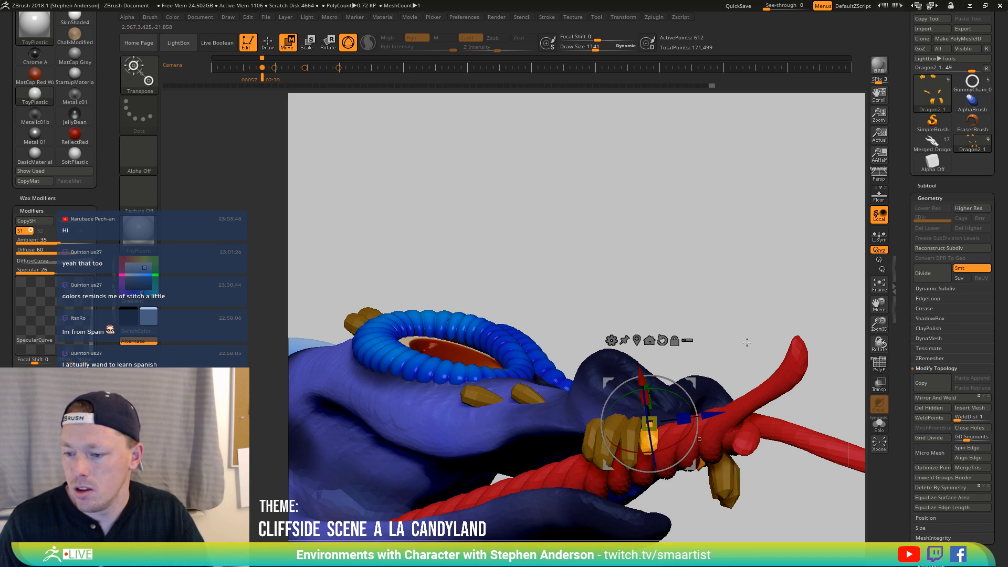
drag(721, 371, 651, 393)
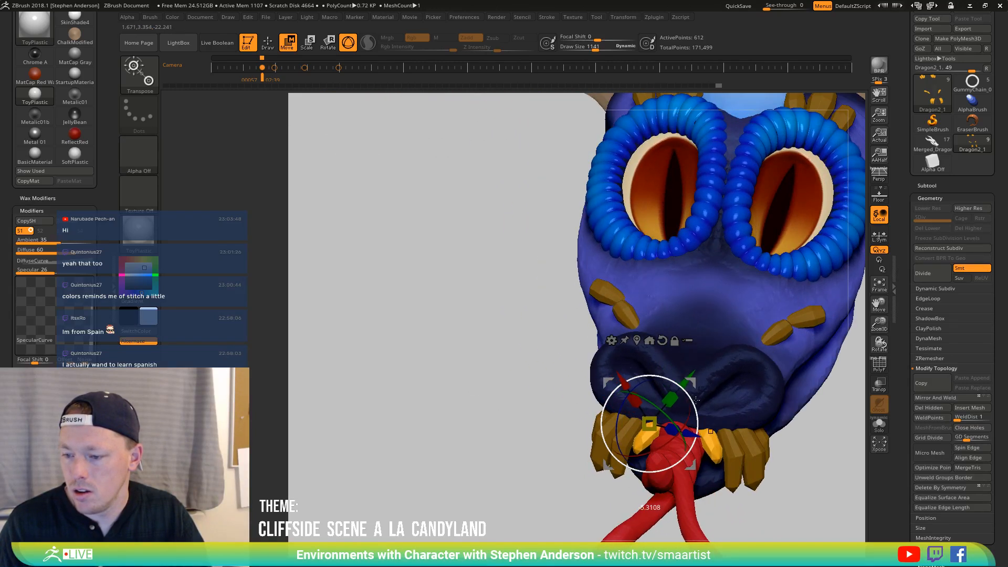
mouse_move(702, 406)
right_down()
mouse_move(756, 389)
mouse_move(701, 403)
right_up()
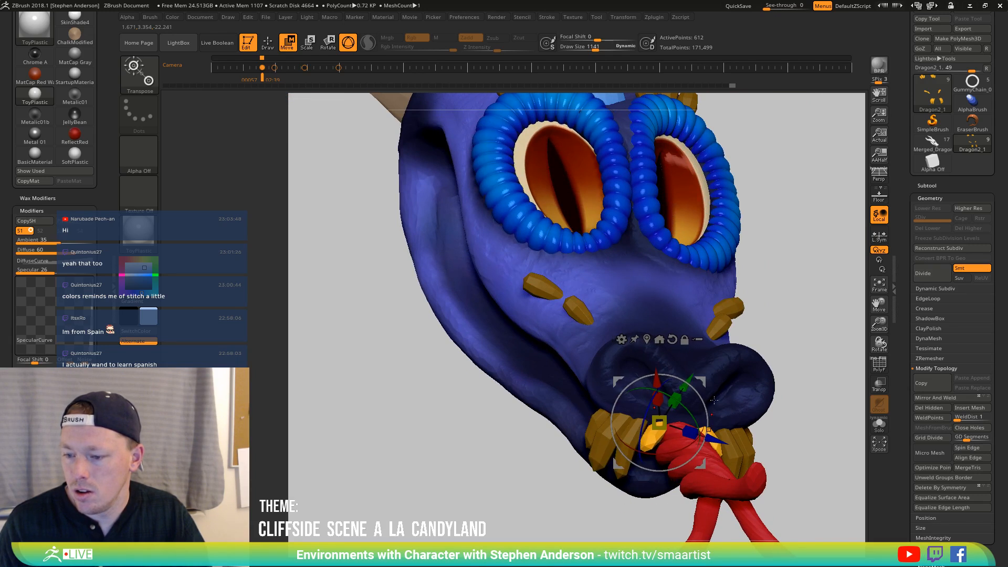
drag(714, 400, 737, 377)
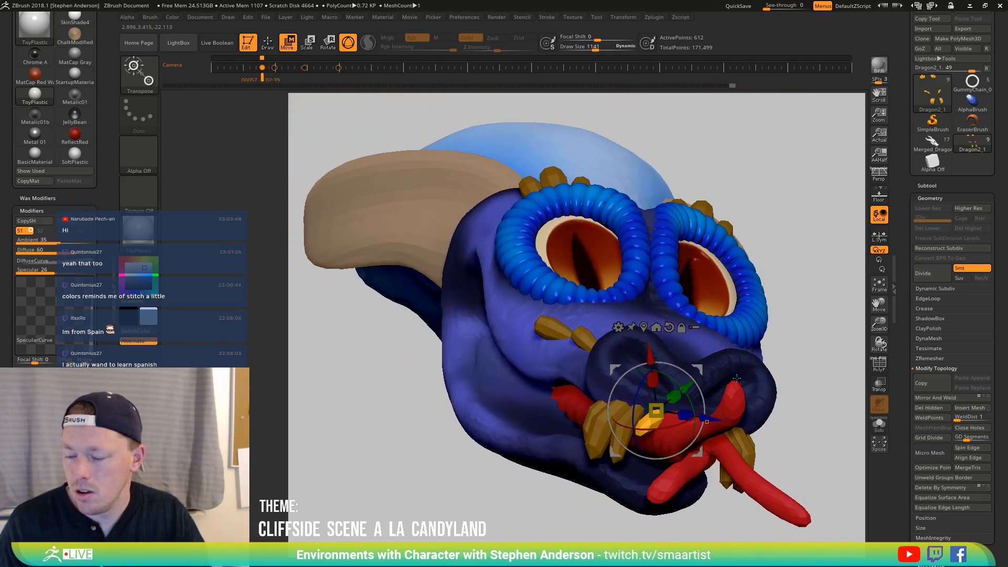
Adjust the duplicated small tooth beside the tongue with the Move brush and smooth the teeth by stepping up a subdivision level
key(q)
key(b)
key(Escape)
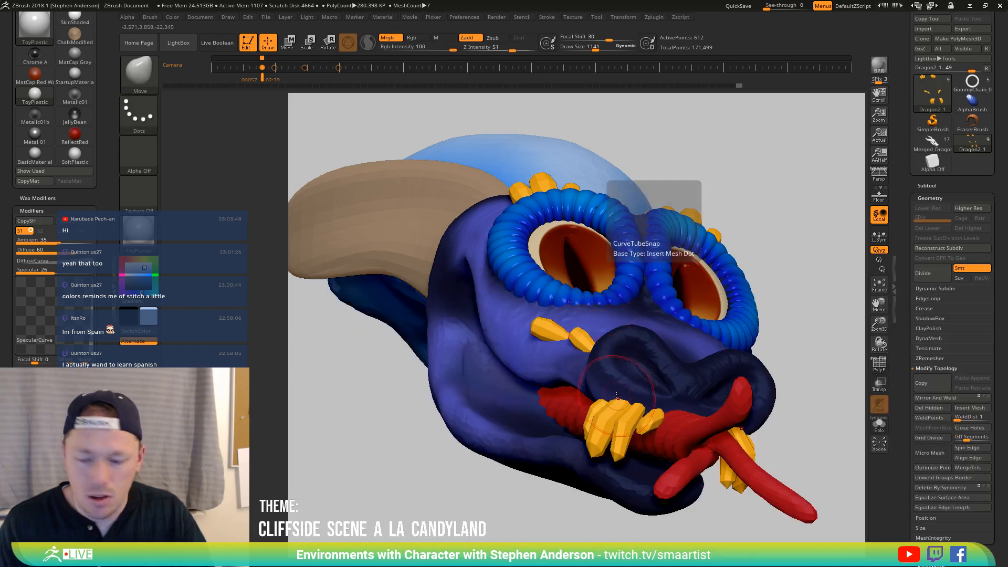
mouse_move(617, 397)
right_down()
mouse_move(638, 398)
mouse_move(604, 403)
mouse_move(655, 398)
mouse_move(672, 424)
mouse_move(671, 462)
mouse_move(671, 420)
mouse_move(672, 436)
mouse_move(682, 431)
mouse_move(683, 473)
mouse_move(683, 456)
right_up()
key(d)
ctrl+right_drag(748, 440, 673, 406)
alt+right_drag(674, 406, 637, 459)
Plump up the upper teeth with the Inflat brush at draw size 2898
key(b)
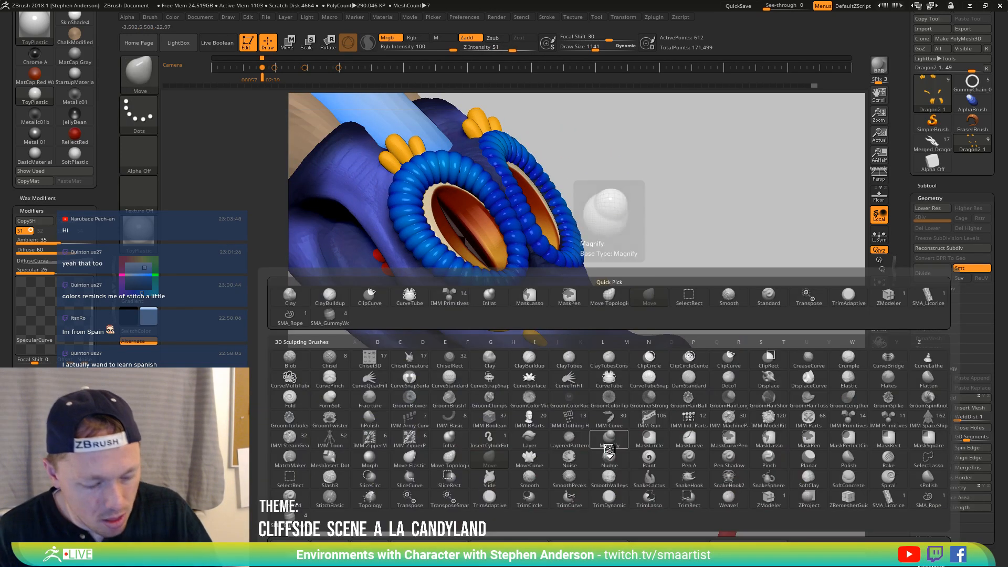
key(i)
key(n)
drag(609, 437, 621, 439)
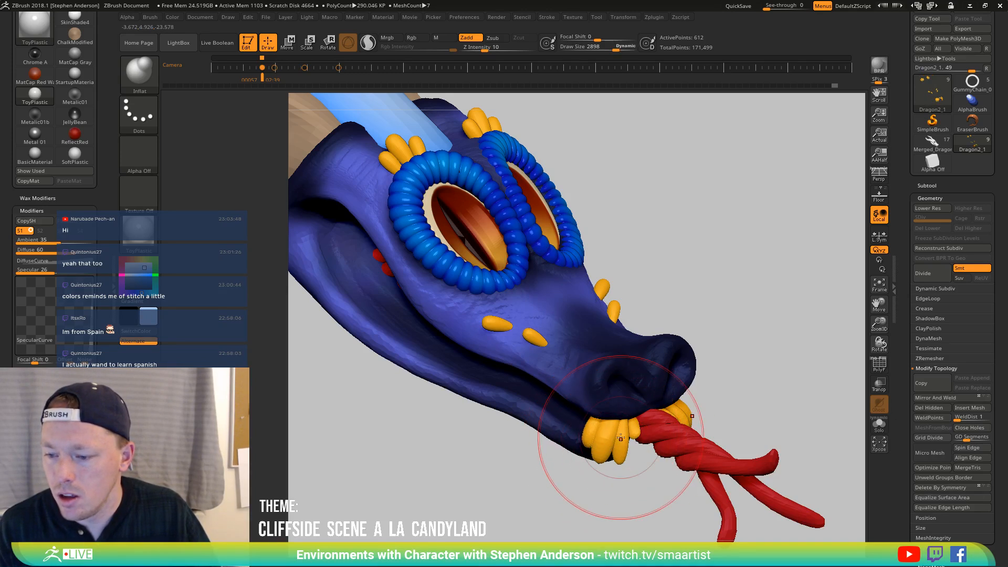
mouse_move(576, 453)
right_down()
mouse_move(556, 457)
mouse_move(612, 362)
mouse_move(624, 367)
mouse_move(604, 375)
mouse_move(634, 453)
mouse_move(625, 431)
mouse_move(610, 451)
right_up()
Reshape the plumped upper teeth with the Move brush at draw size 1609 so they fan out beneath the nose
key(b)
key(m)
key(v)
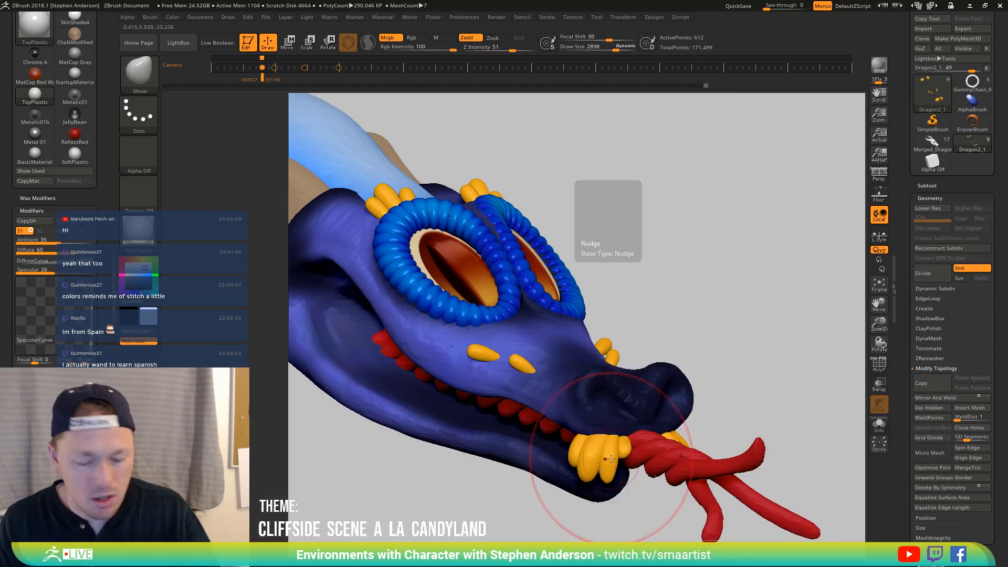
key(s)
drag(610, 460, 602, 460)
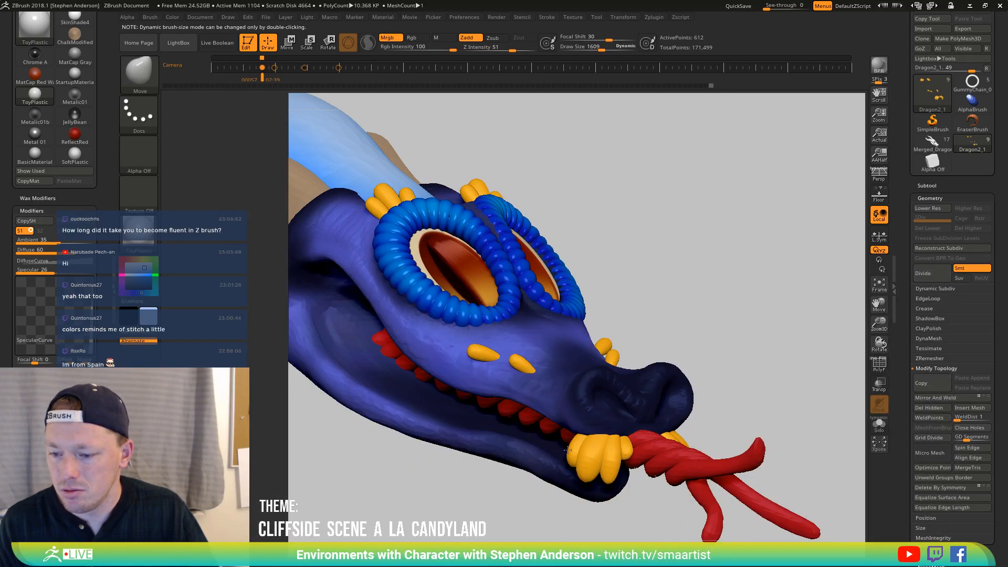
right_drag(568, 461, 625, 460)
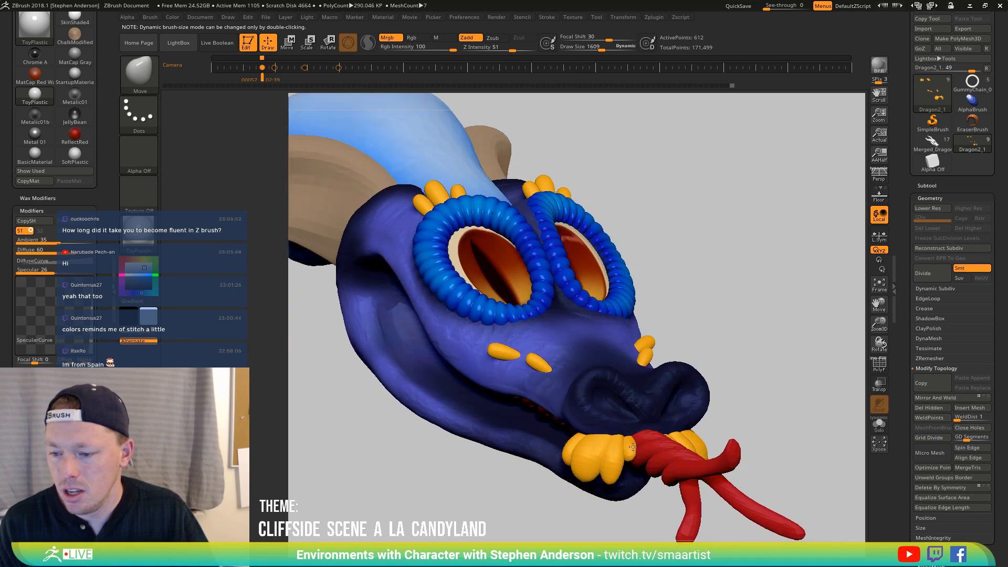
Show the PolyFrame, isolate the outer and inner teeth sharing the pink polygroup in Solo, and give the inner teeth their own polygroup
mouse_move(624, 430)
right_down()
mouse_move(623, 403)
mouse_move(649, 478)
mouse_move(640, 459)
mouse_move(695, 483)
mouse_move(701, 497)
right_up()
key(w)
alt+click(687, 466)
key(shift+f)
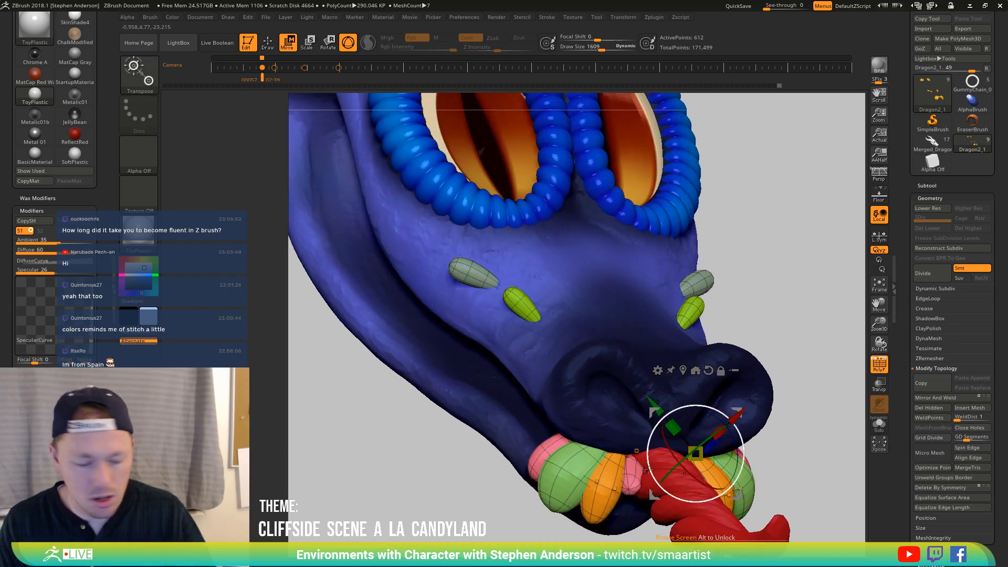
key(q)
ctrl+shift+click(633, 466)
right_drag(641, 464, 651, 501)
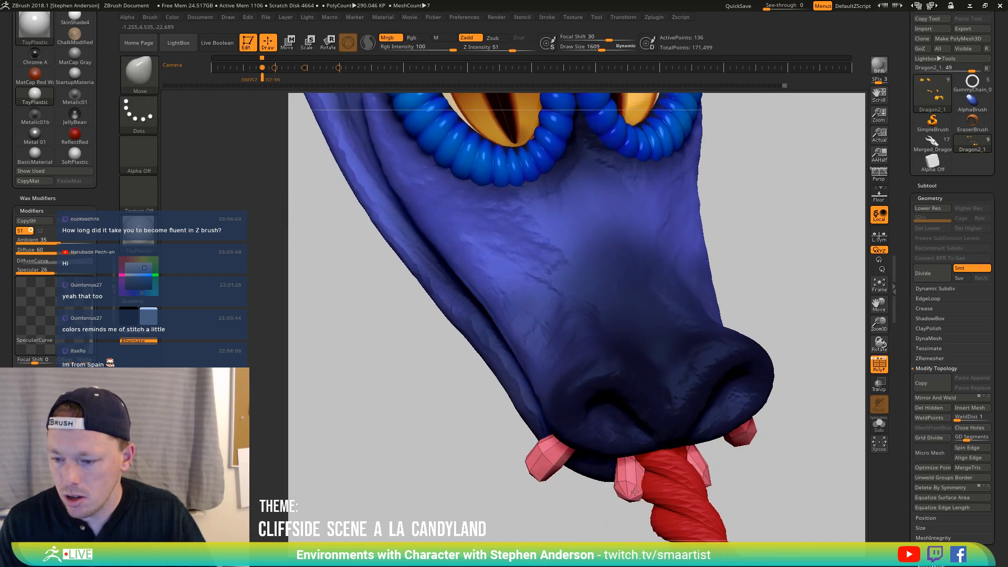
click(878, 425)
right_drag(659, 439, 701, 436)
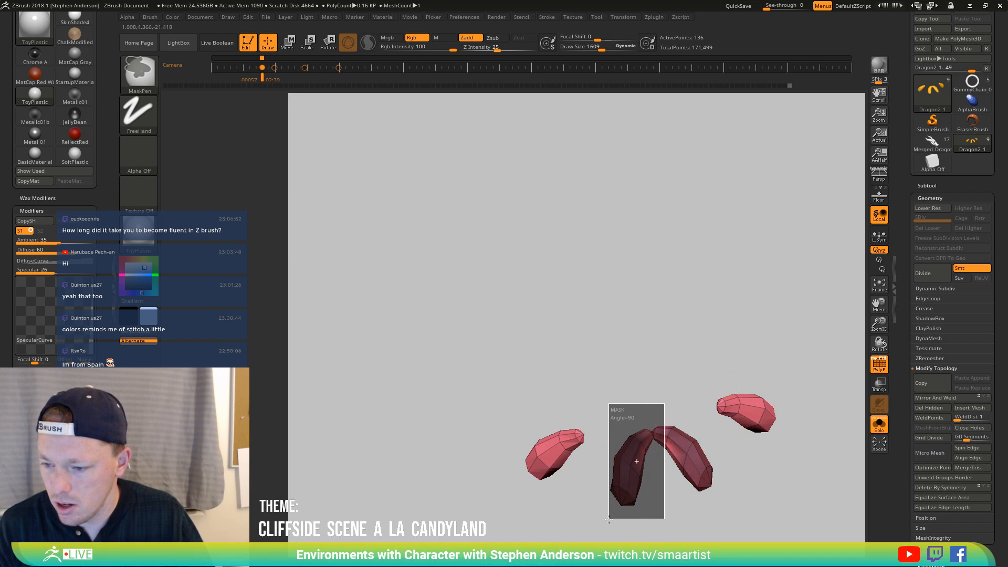
ctrl+shift+click(679, 507)
Mask everything except the outermost upper tooth, duplicate it farther back along the jaw, angle it into the row, and clear the mask
key(w)
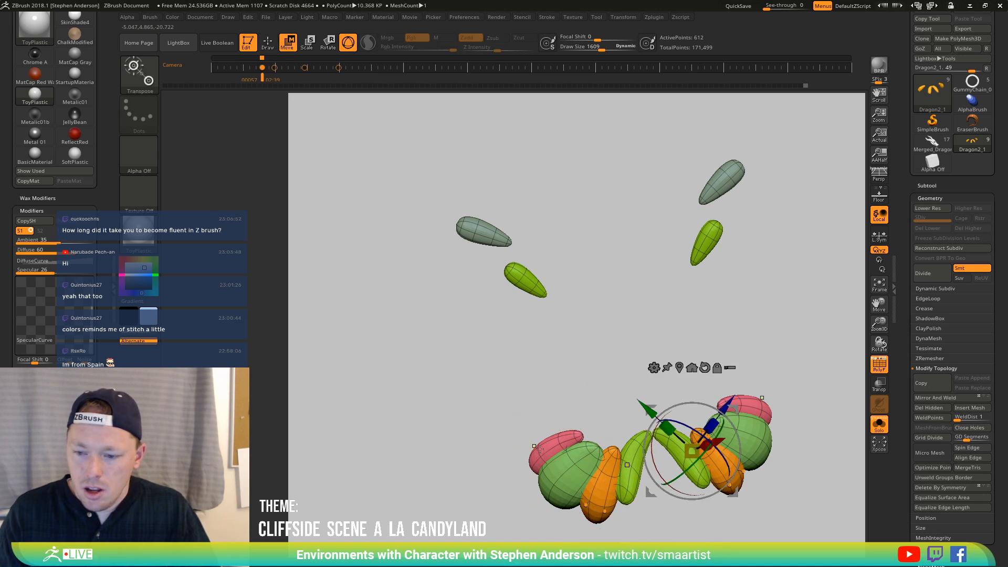
ctrl+click(542, 449)
click(879, 424)
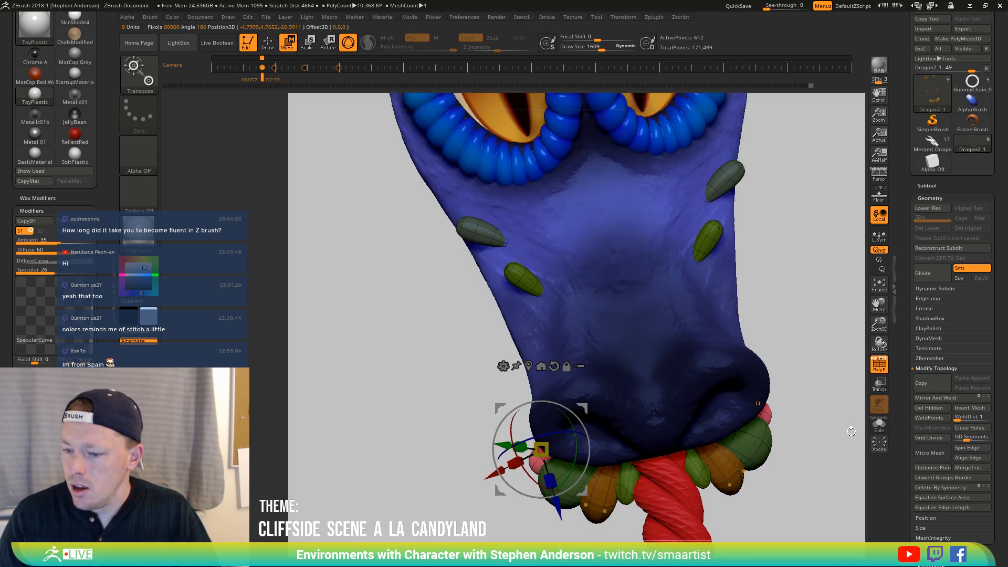
right_drag(624, 399, 616, 383)
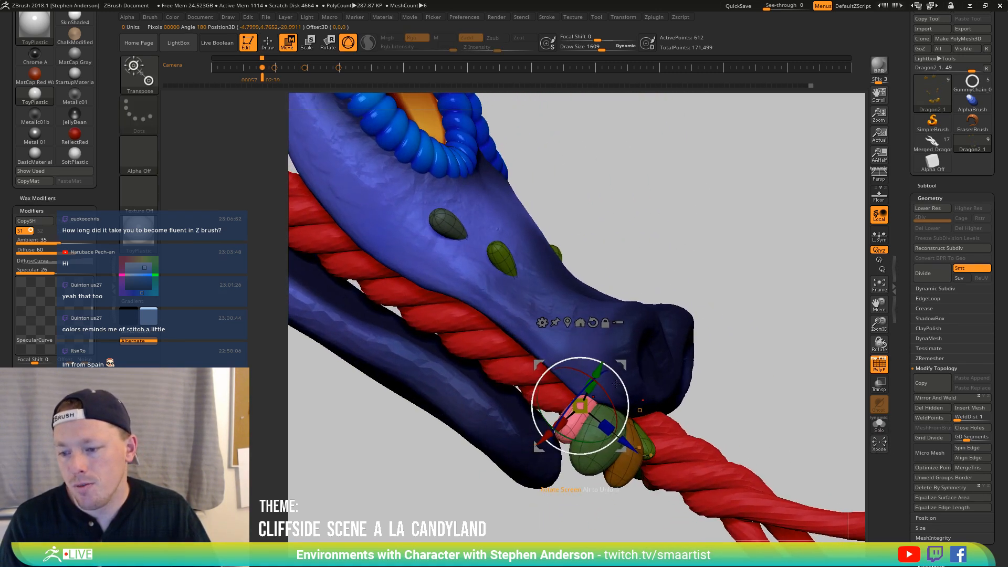
drag(621, 366, 610, 354)
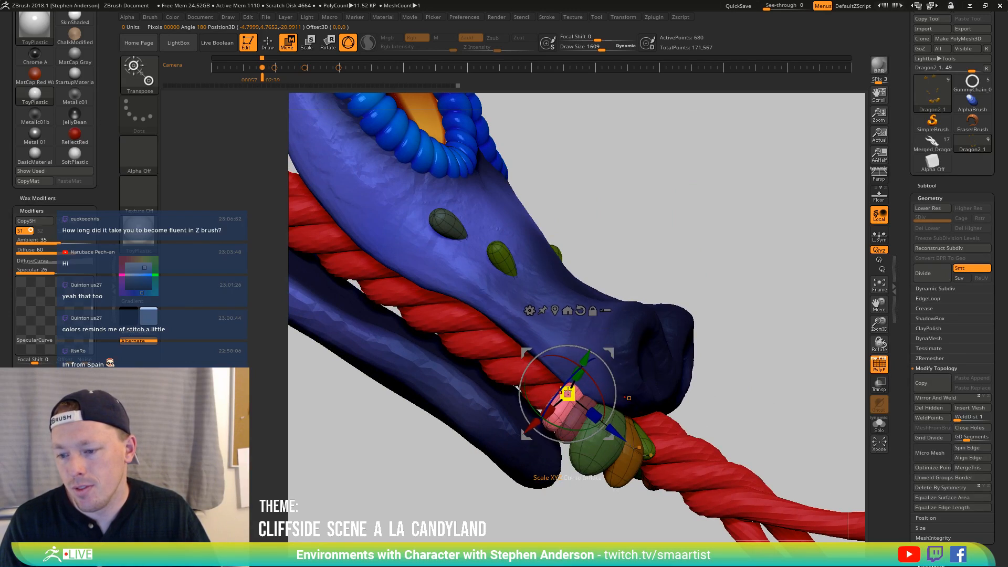
right_drag(560, 392, 602, 400)
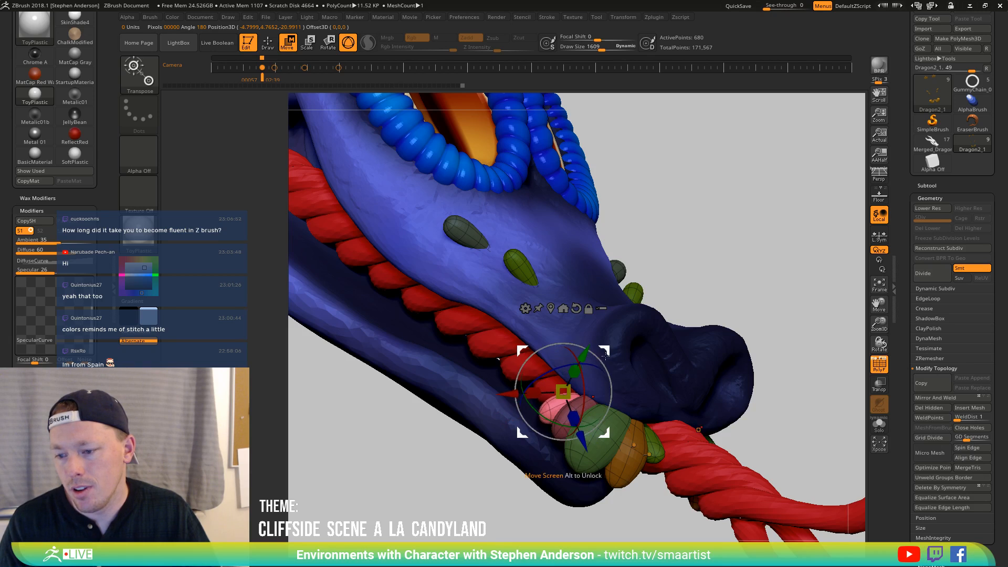
drag(605, 355, 615, 344)
right_drag(621, 353, 706, 371)
ctrl+click(789, 366)
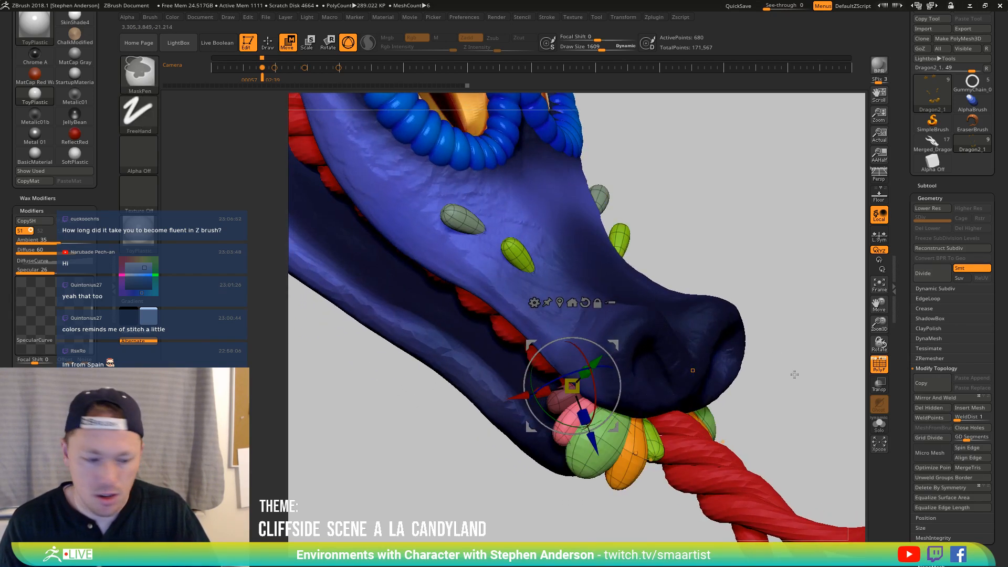
Hide the PolyFrame and smooth the innermost tooth at draw size 1037, with the Smooth brush switched from Rgb to Zadd
mouse_move(774, 389)
ctrl+right_down()
mouse_move(745, 356)
mouse_move(733, 400)
mouse_move(704, 385)
mouse_move(679, 364)
mouse_move(690, 344)
mouse_move(670, 369)
mouse_move(693, 392)
mouse_move(670, 384)
mouse_move(617, 417)
mouse_move(626, 455)
mouse_move(638, 425)
ctrl+right_up()
key(q)
key(shift+f)
key(s)
key(shift)
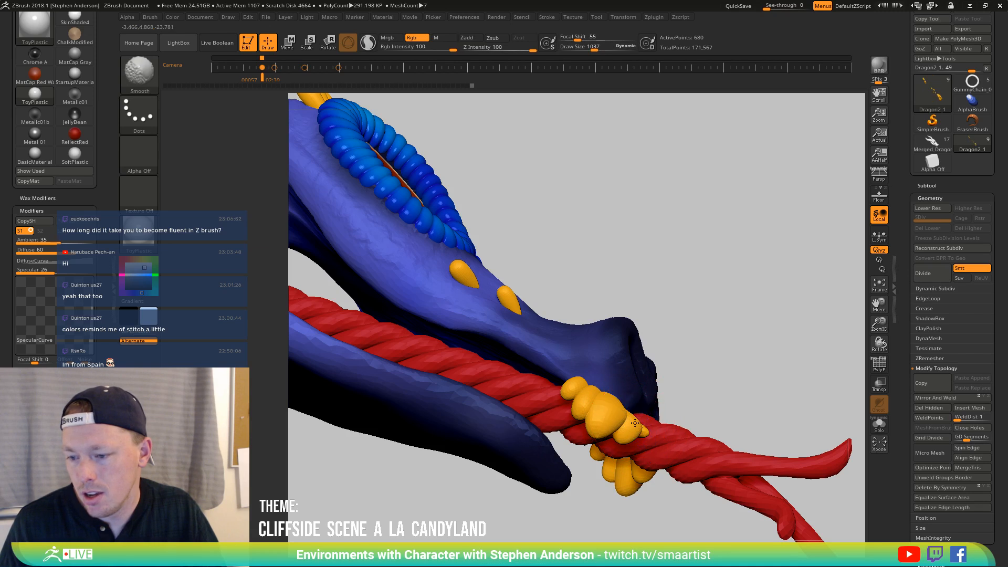
shift+drag(635, 422, 641, 430)
right_drag(641, 430, 530, 414)
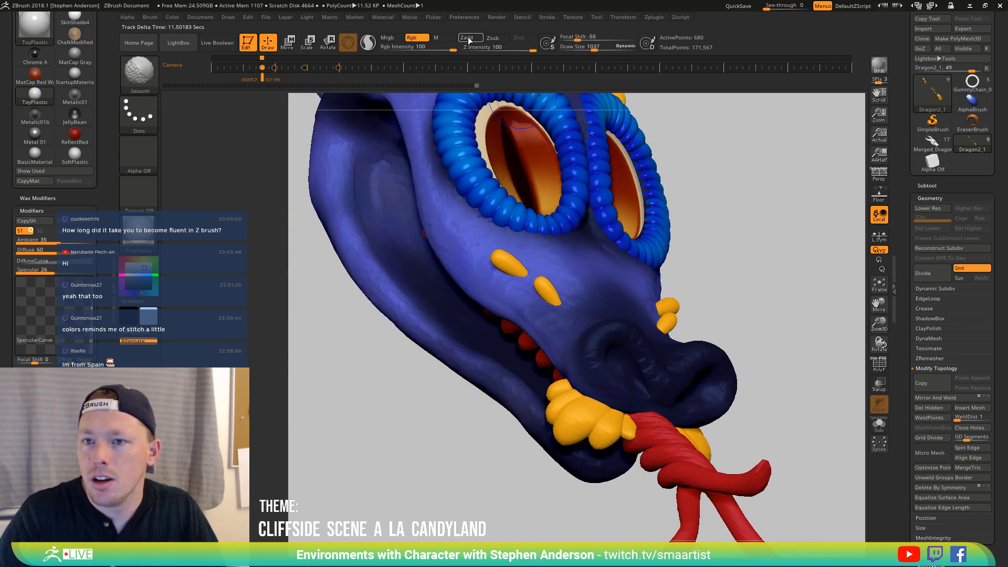
click(468, 37)
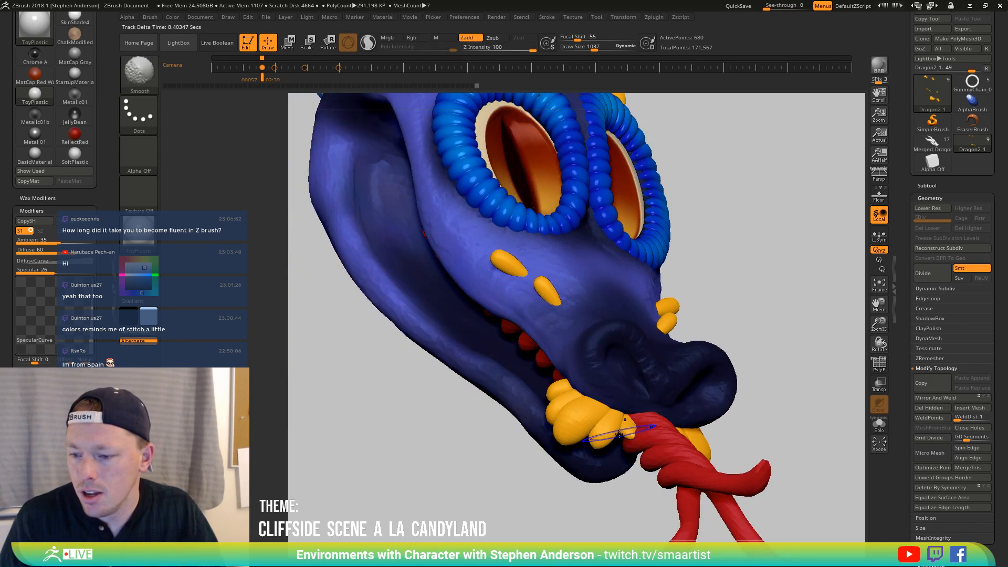
mouse_move(619, 433)
right_down()
mouse_move(528, 432)
mouse_move(604, 445)
mouse_move(577, 451)
mouse_move(637, 413)
mouse_move(634, 362)
mouse_move(671, 415)
mouse_move(664, 395)
right_up()
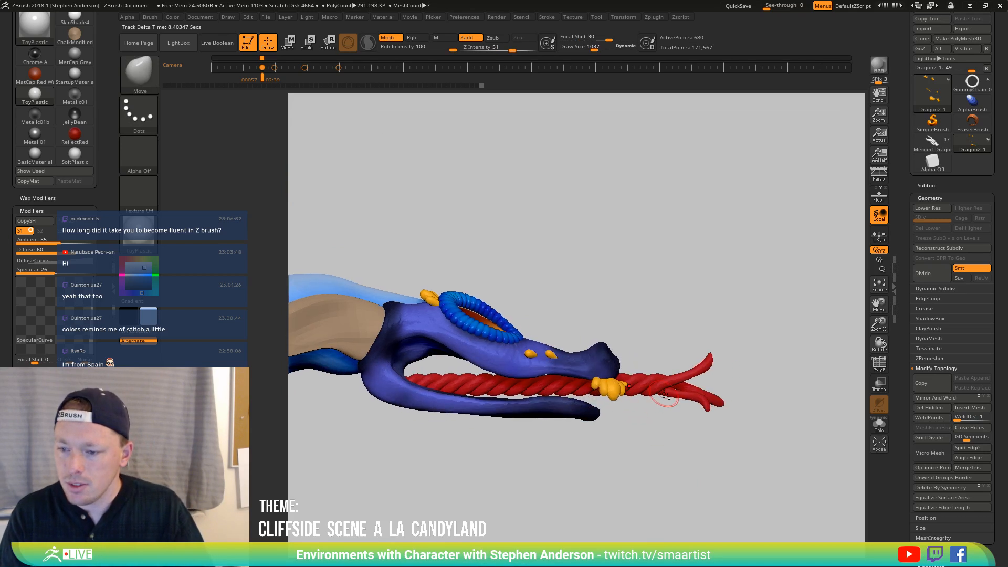
Select the tongue, draw a transpose line along its length, and bend its front end downward out of the mouth
alt+click(664, 392)
key(w)
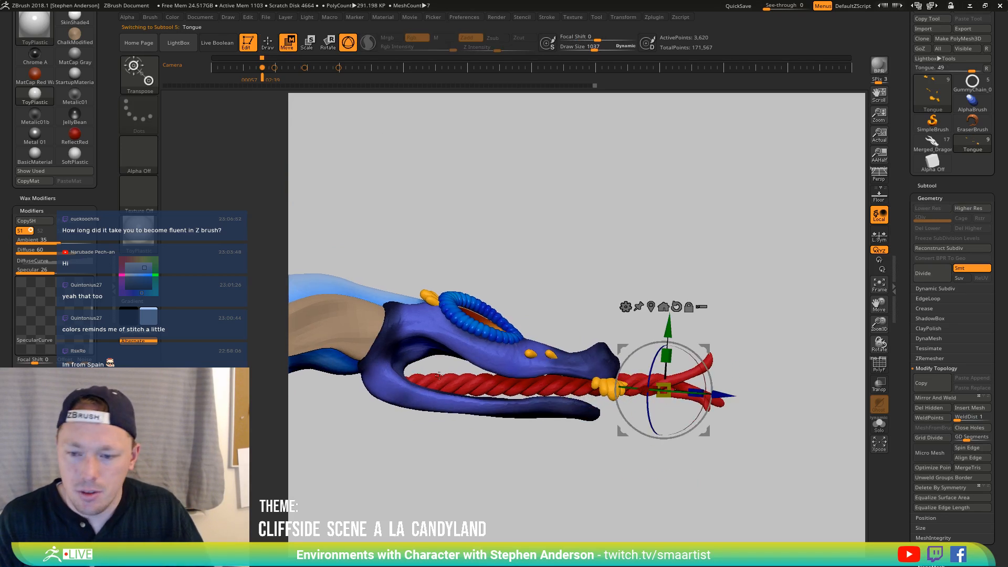
key(y)
drag(403, 384, 769, 387)
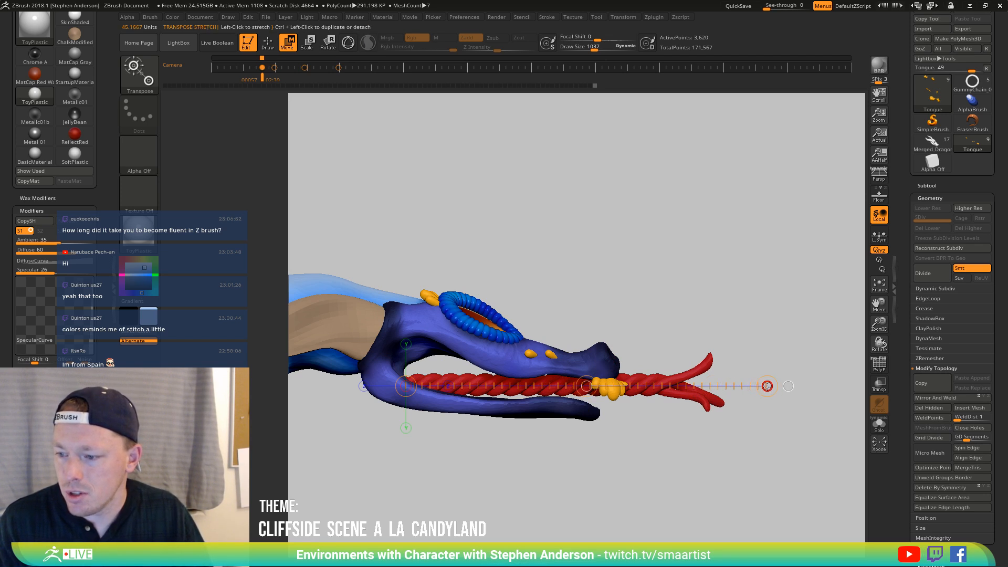
key(r)
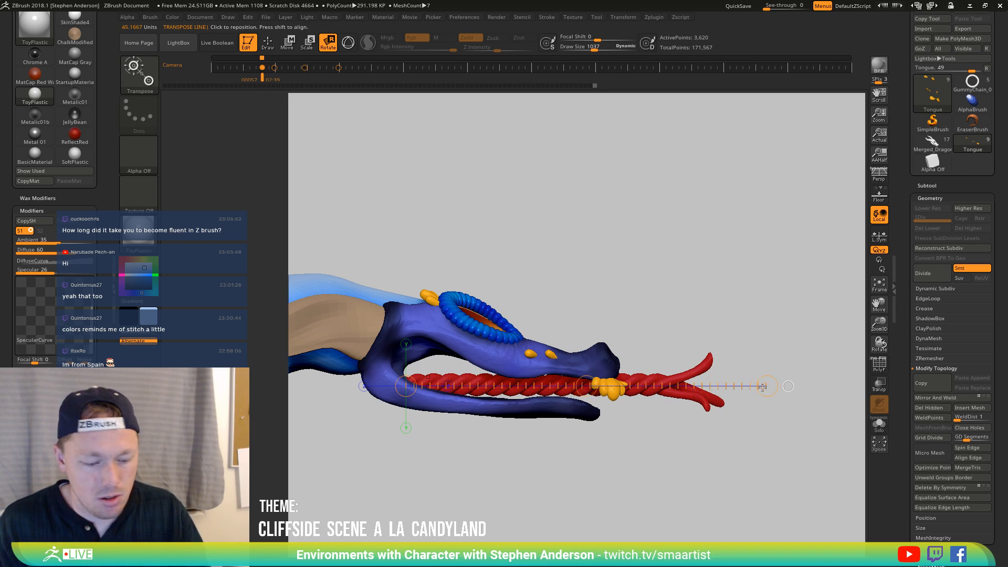
drag(767, 386, 748, 457)
Shift the tongue slightly upward with the transpose line and curl its forked tips further down
key(w)
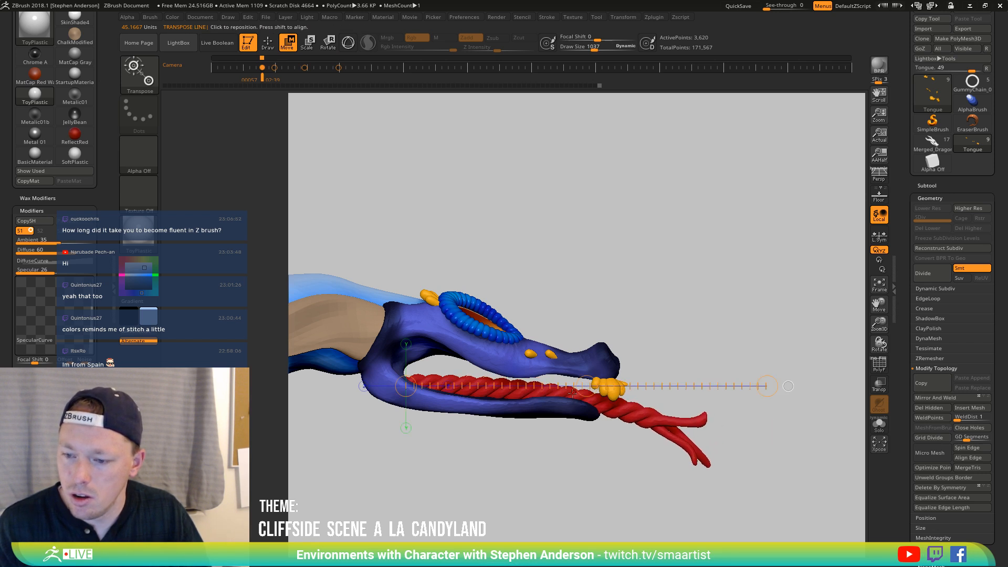
drag(586, 386, 588, 374)
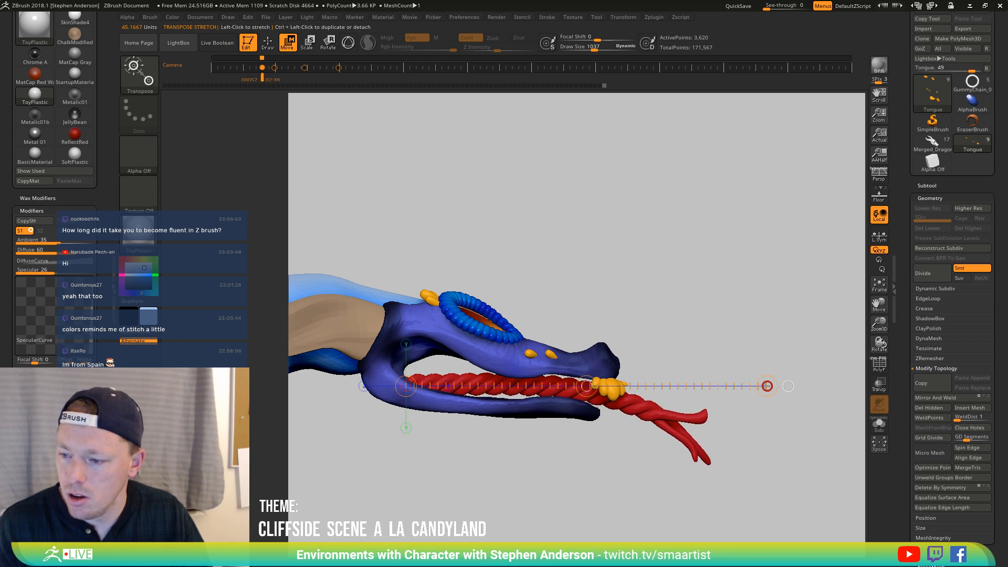
drag(767, 387, 538, 407)
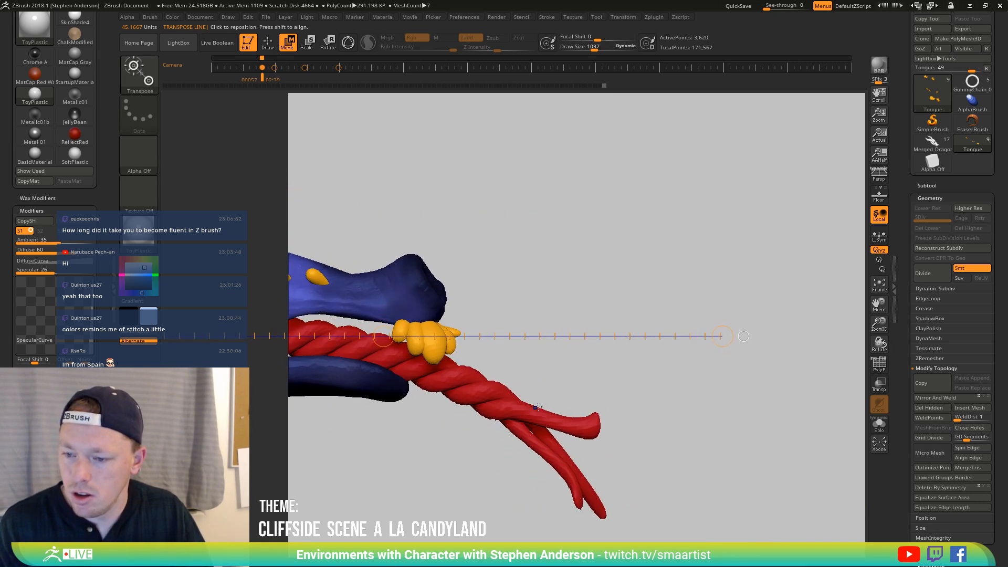
key(r)
mouse_move(724, 336)
mouse_down()
mouse_move(735, 385)
mouse_move(583, 503)
mouse_move(421, 474)
mouse_move(470, 443)
mouse_up()
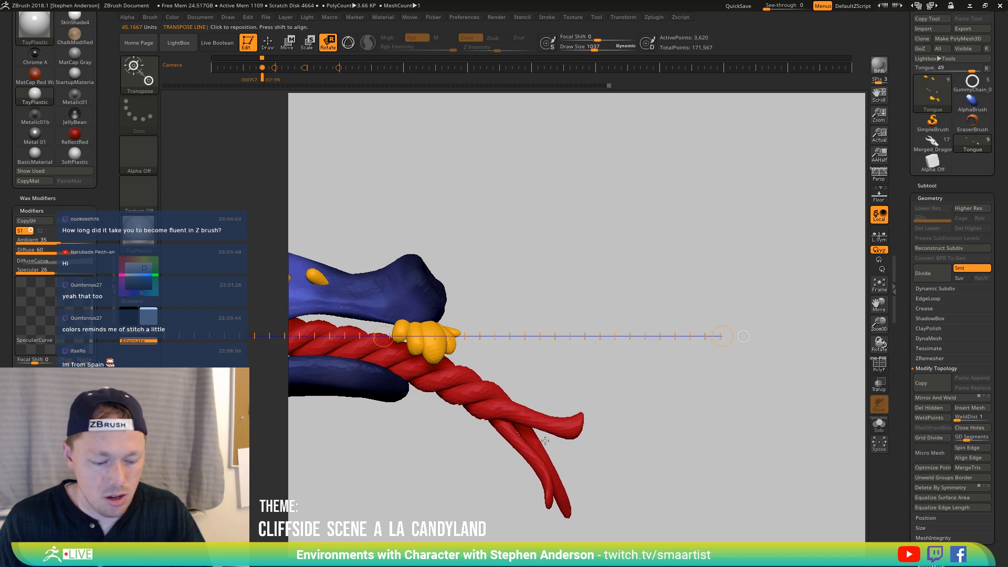
Pull the tongue's forked tips into curved ends with the Move brush at draw size 2409
key(b)
key(m)
key(v)
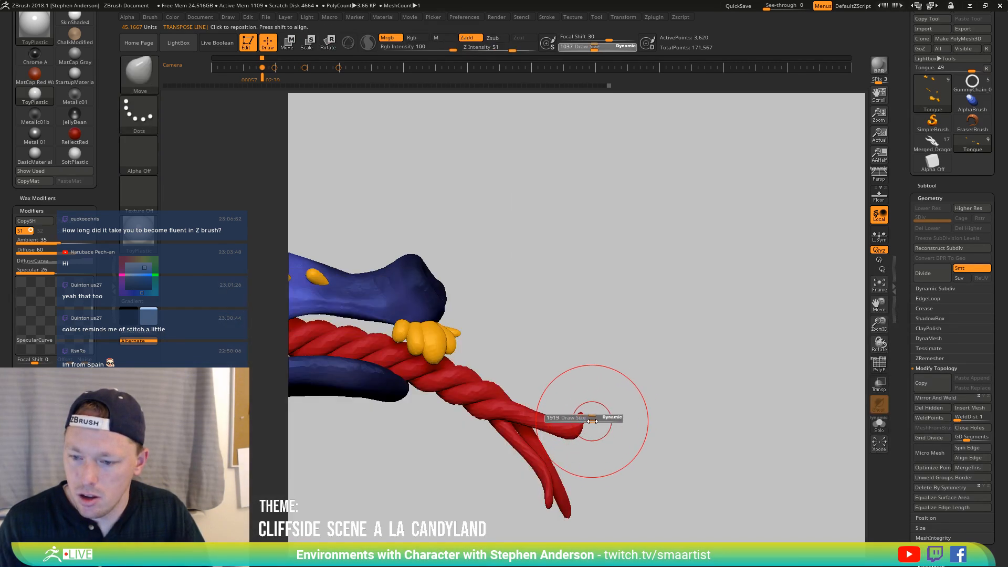
drag(592, 421, 602, 425)
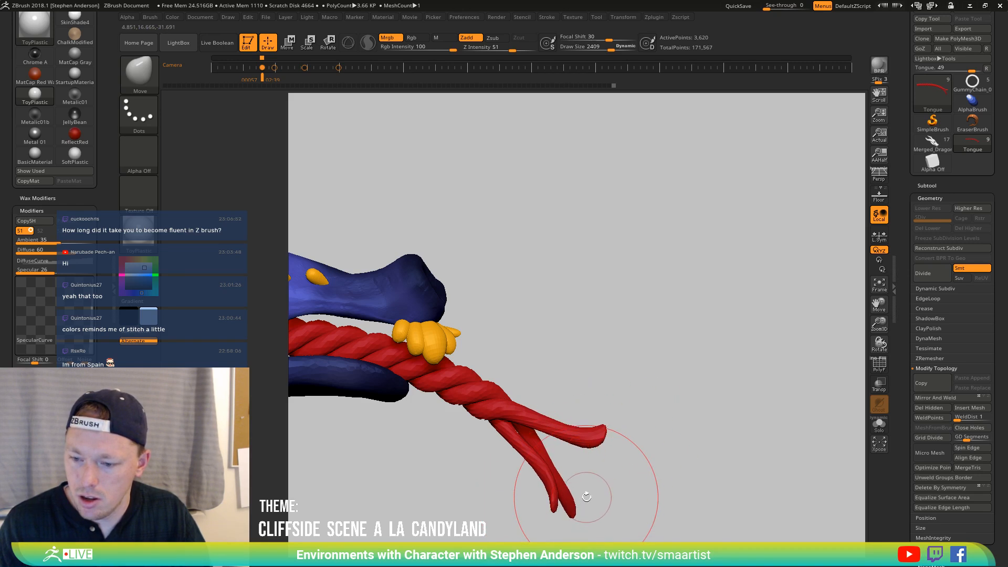
mouse_move(587, 506)
mouse_down()
mouse_move(513, 478)
mouse_move(462, 478)
mouse_move(494, 483)
mouse_up()
mouse_move(560, 486)
mouse_down()
mouse_move(506, 468)
mouse_move(589, 457)
mouse_move(638, 528)
mouse_move(570, 389)
mouse_move(552, 405)
mouse_up()
Show the PolyFrame, then thicken the thin lavender tongue prong with the Inflat brush at draw size 1567 and smooth it
key(shift+f)
key(shift)
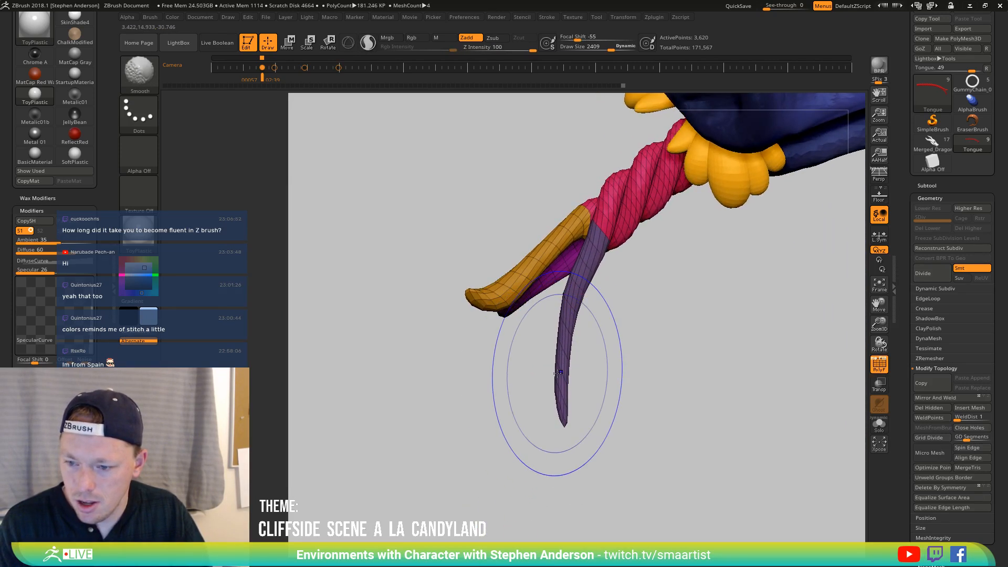
key(b)
key(i)
key(n)
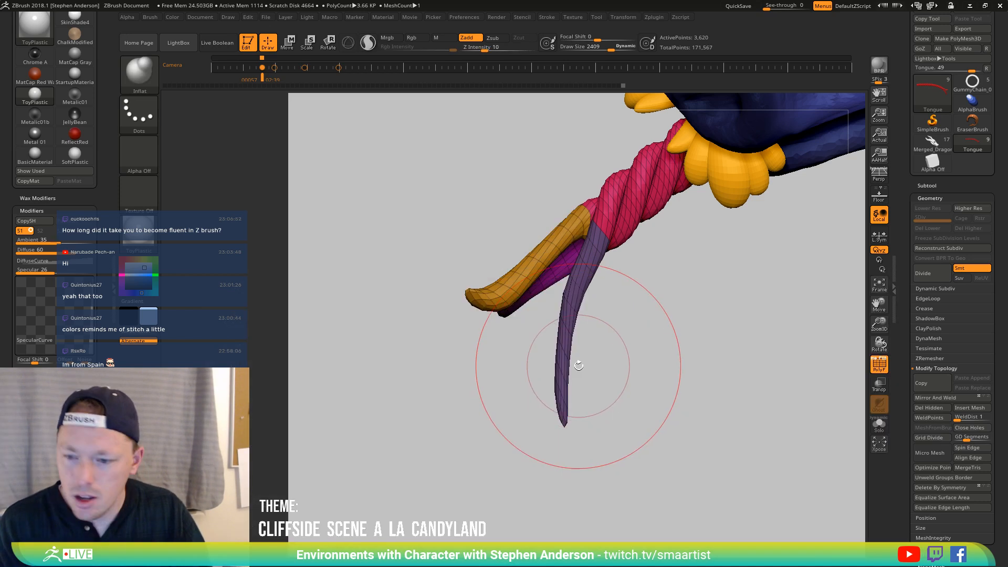
drag(562, 347, 552, 346)
key(ctrl+z)
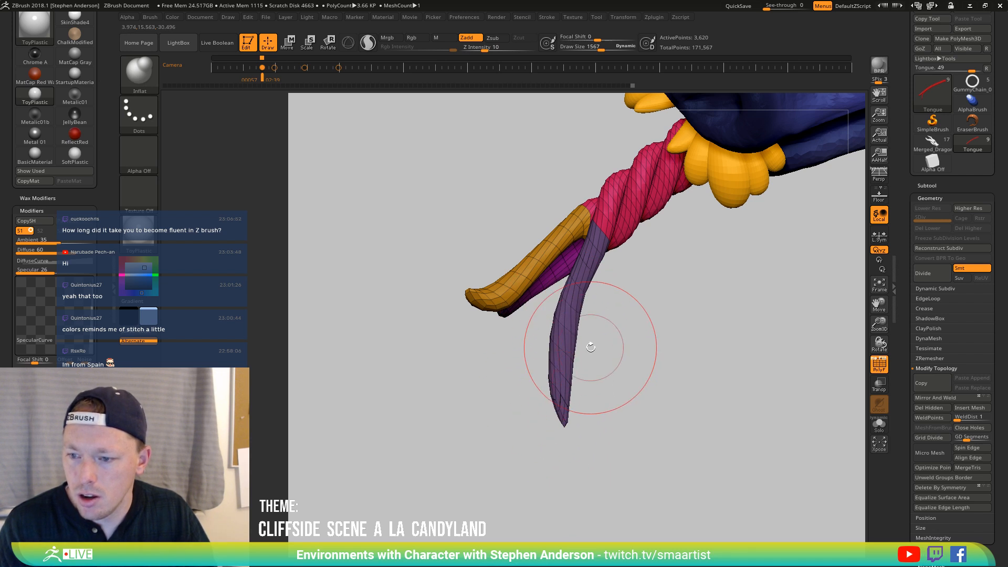
drag(584, 342, 558, 299)
key(shift)
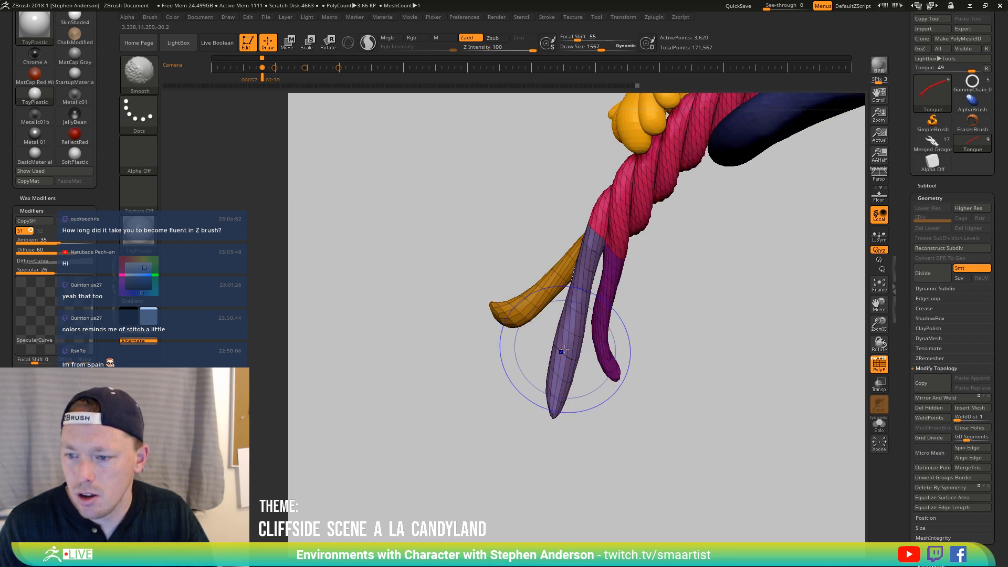
Inflate the magenta tongue prong to match the others and smooth its surface
drag(677, 334, 649, 338)
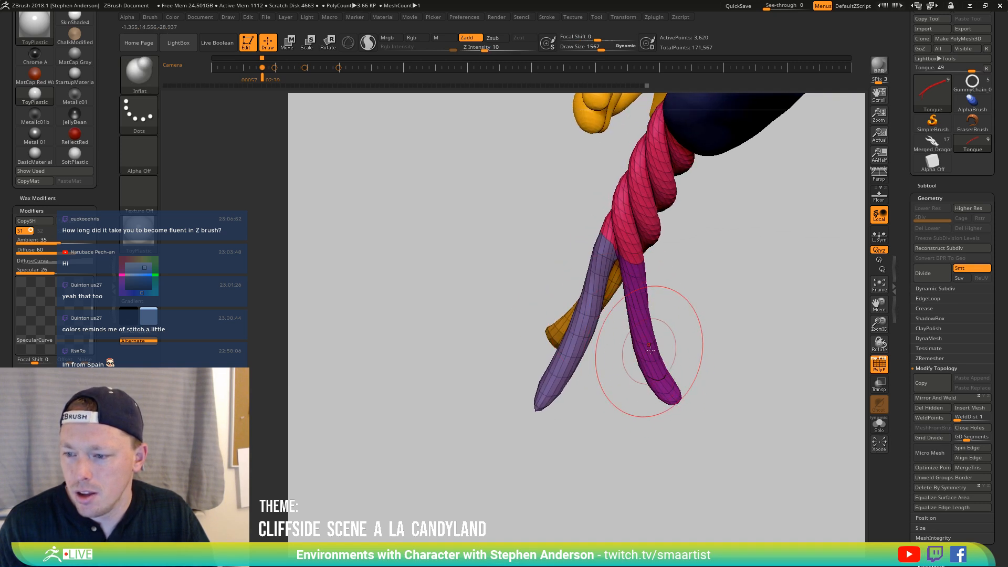
mouse_move(650, 350)
right_down()
mouse_move(724, 362)
mouse_move(649, 374)
right_up()
key(shift)
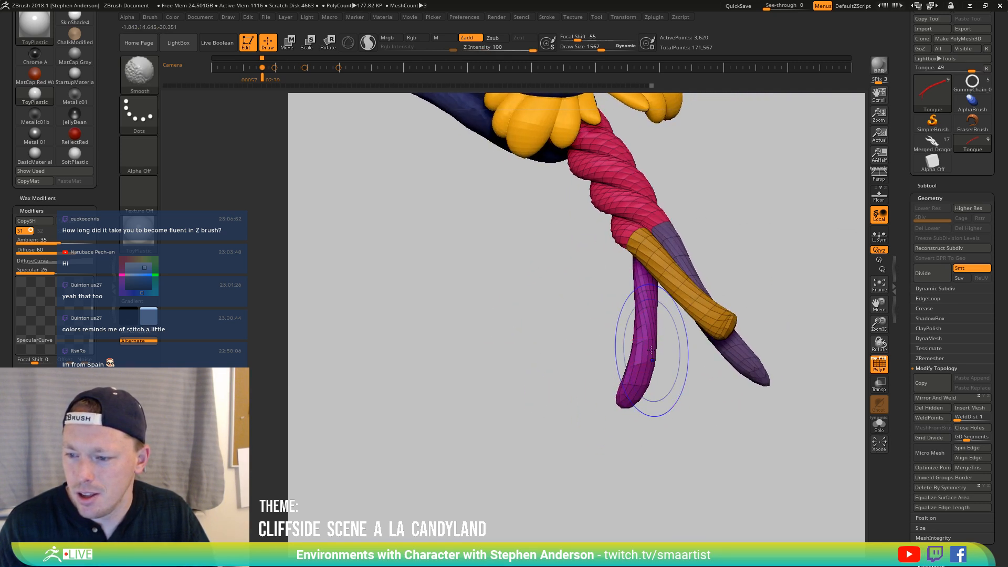
drag(662, 343, 686, 341)
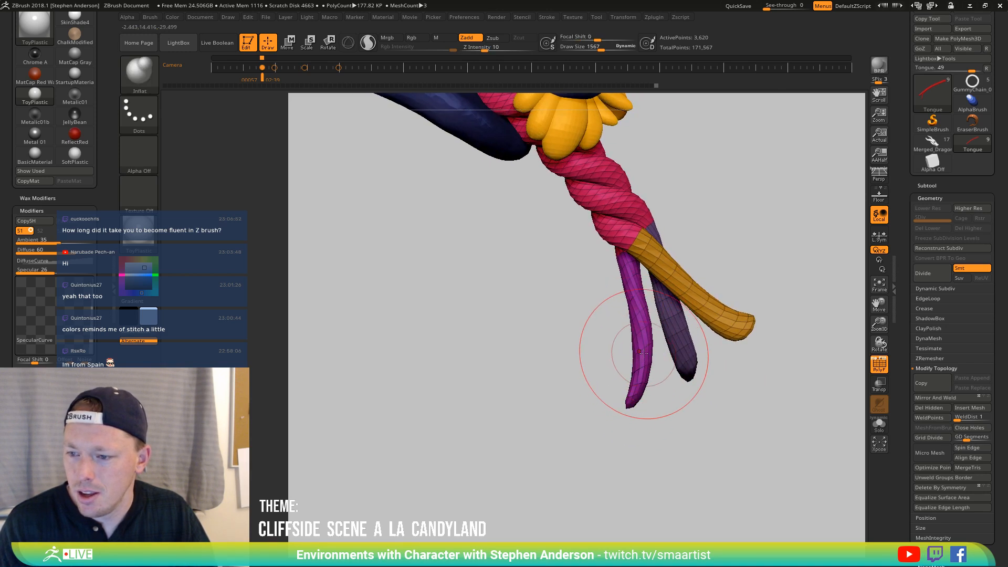
Touch up and smooth the tongue's forked prongs with the Inflat and Smooth brushes, and hide the PolyFrame
right_drag(654, 303, 711, 298)
key(shift)
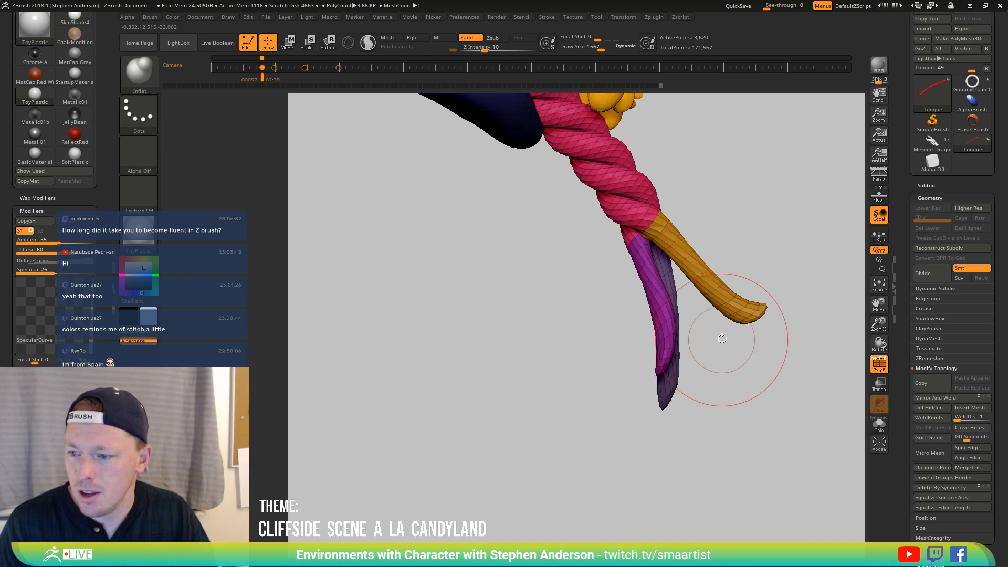
mouse_move(722, 338)
mouse_down()
mouse_move(742, 304)
mouse_move(718, 358)
mouse_move(652, 338)
mouse_move(679, 347)
mouse_move(719, 339)
mouse_up()
key(shift)
drag(657, 343, 665, 341)
right_drag(664, 341, 657, 301)
key(shift+f)
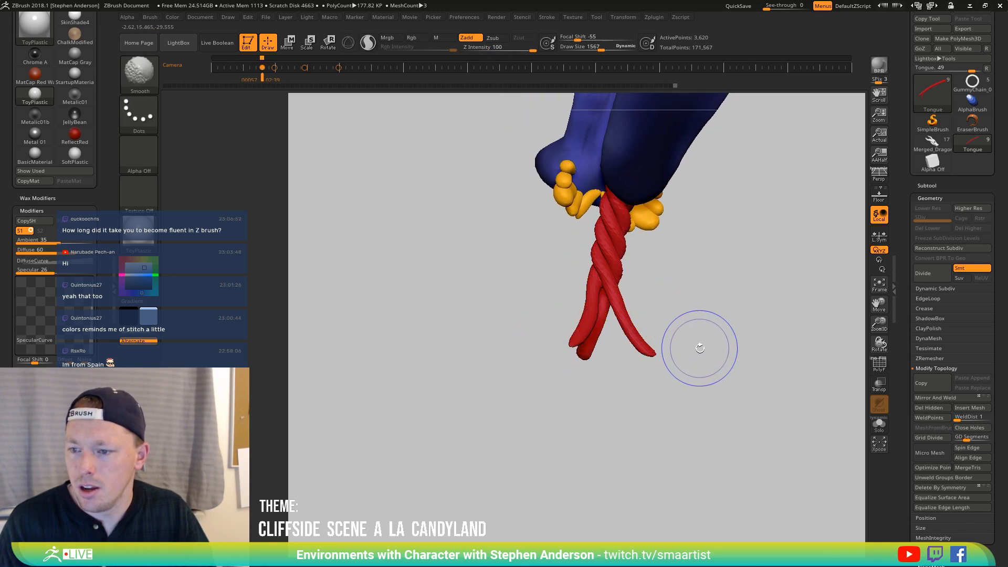
Check the tongue's shape against the whole dragon head from several angles and save the file
drag(711, 338, 681, 394)
right_drag(681, 393, 749, 419)
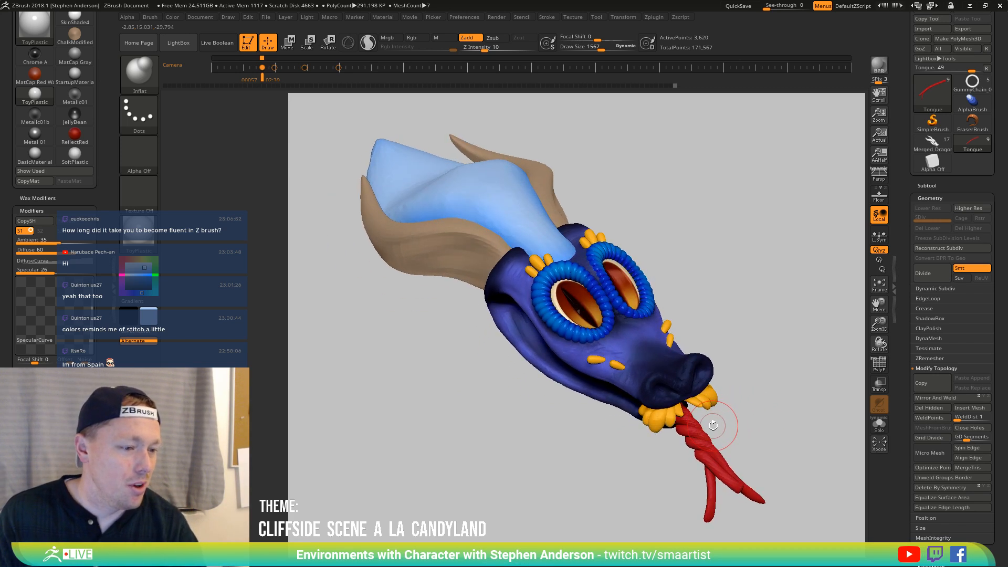
mouse_move(740, 353)
mouse_down()
mouse_move(729, 382)
mouse_move(742, 357)
mouse_up()
mouse_move(741, 357)
right_down()
mouse_move(724, 340)
mouse_move(688, 339)
mouse_move(698, 331)
mouse_move(716, 368)
mouse_move(720, 349)
mouse_move(707, 356)
mouse_move(713, 360)
right_up()
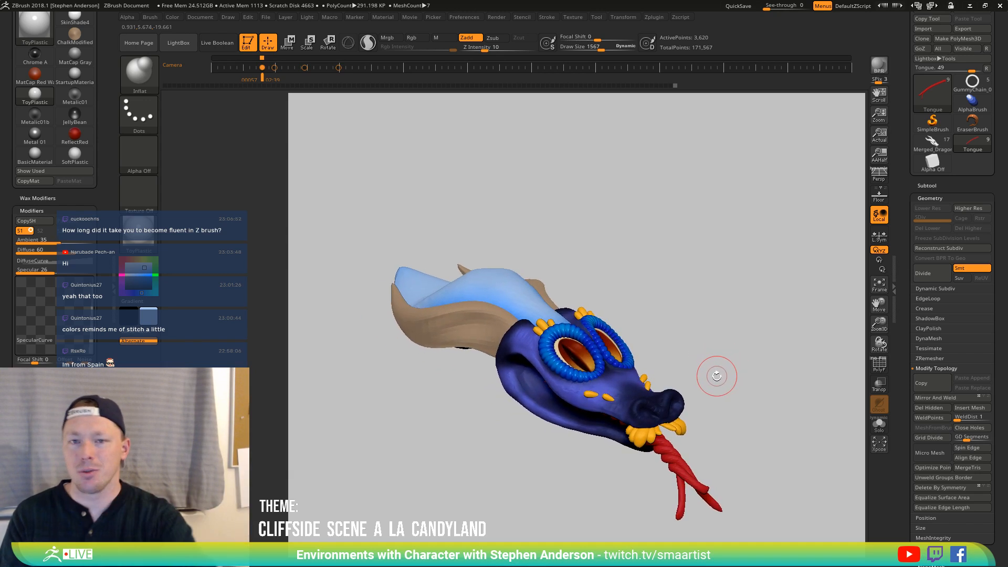
key(ctrl)
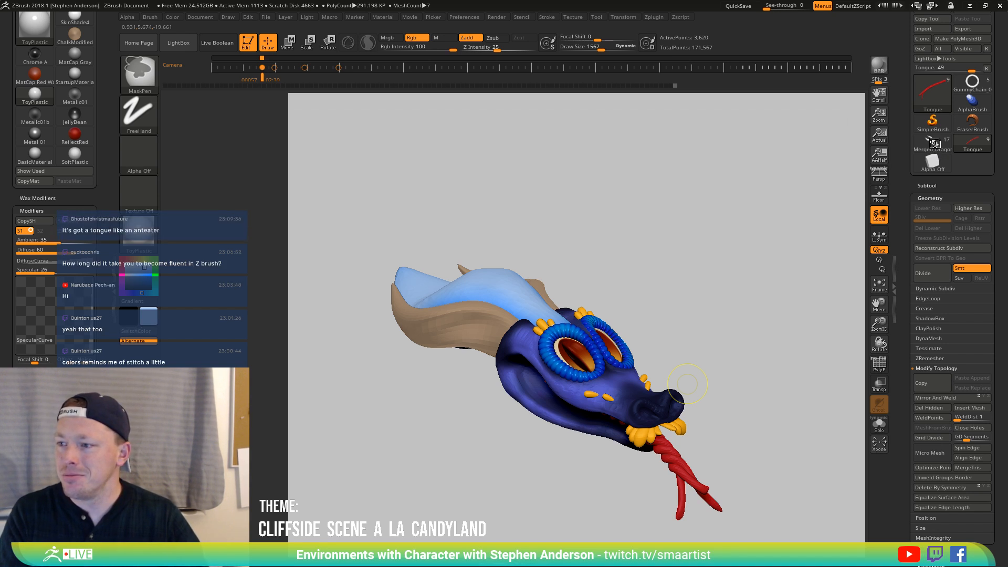
Switch to the merged dragon tool and frame its head within the full cliffside scene
mouse_move(935, 144)
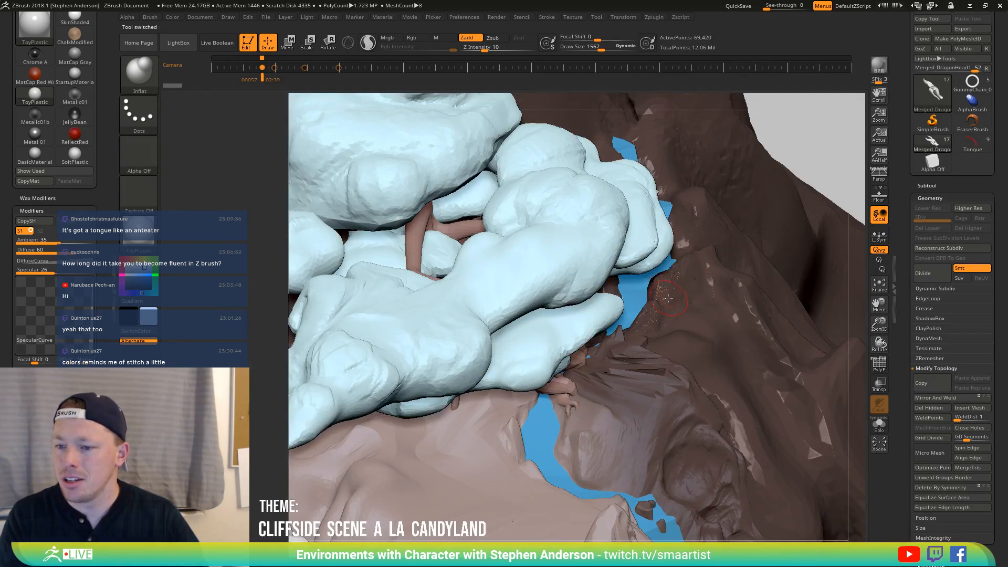
key(f)
right_drag(607, 335, 606, 314)
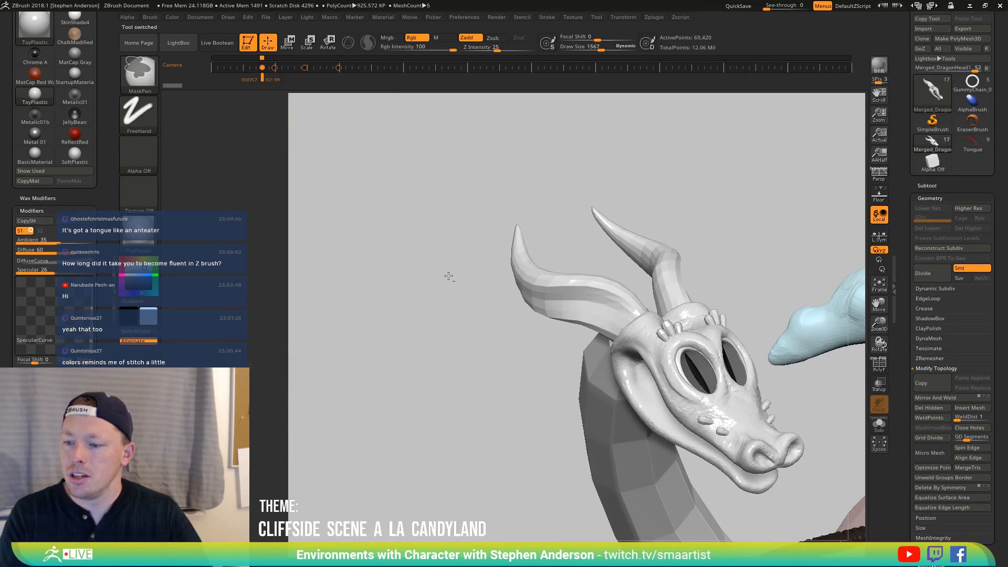
key(f)
key(f)
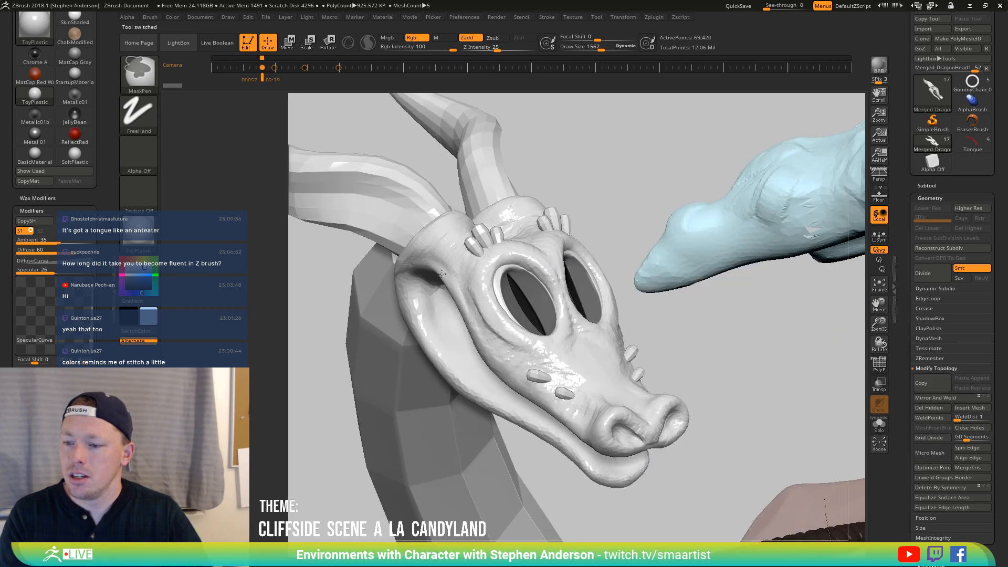
mouse_move(442, 273)
ctrl+right_down()
mouse_move(665, 373)
mouse_move(606, 383)
ctrl+right_up()
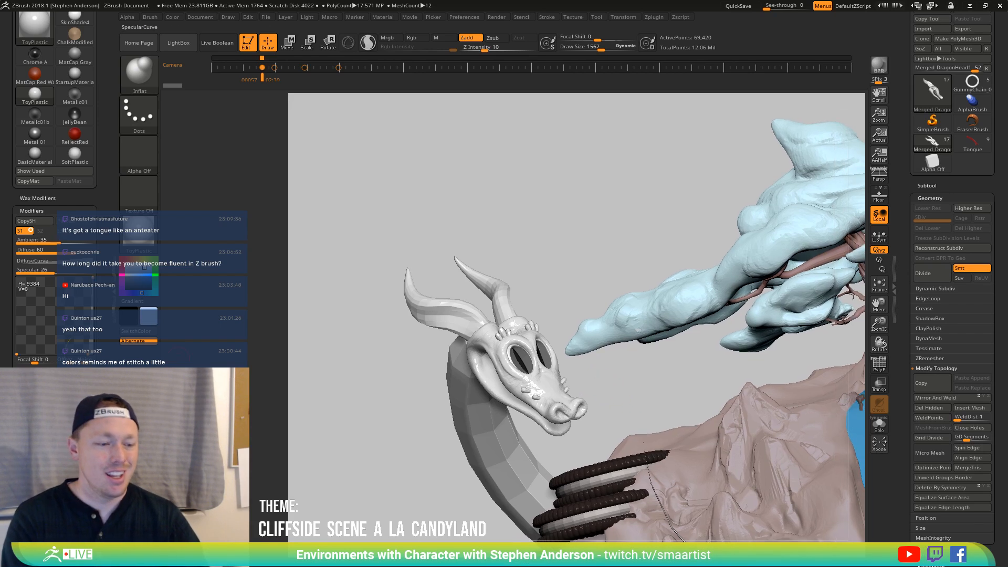